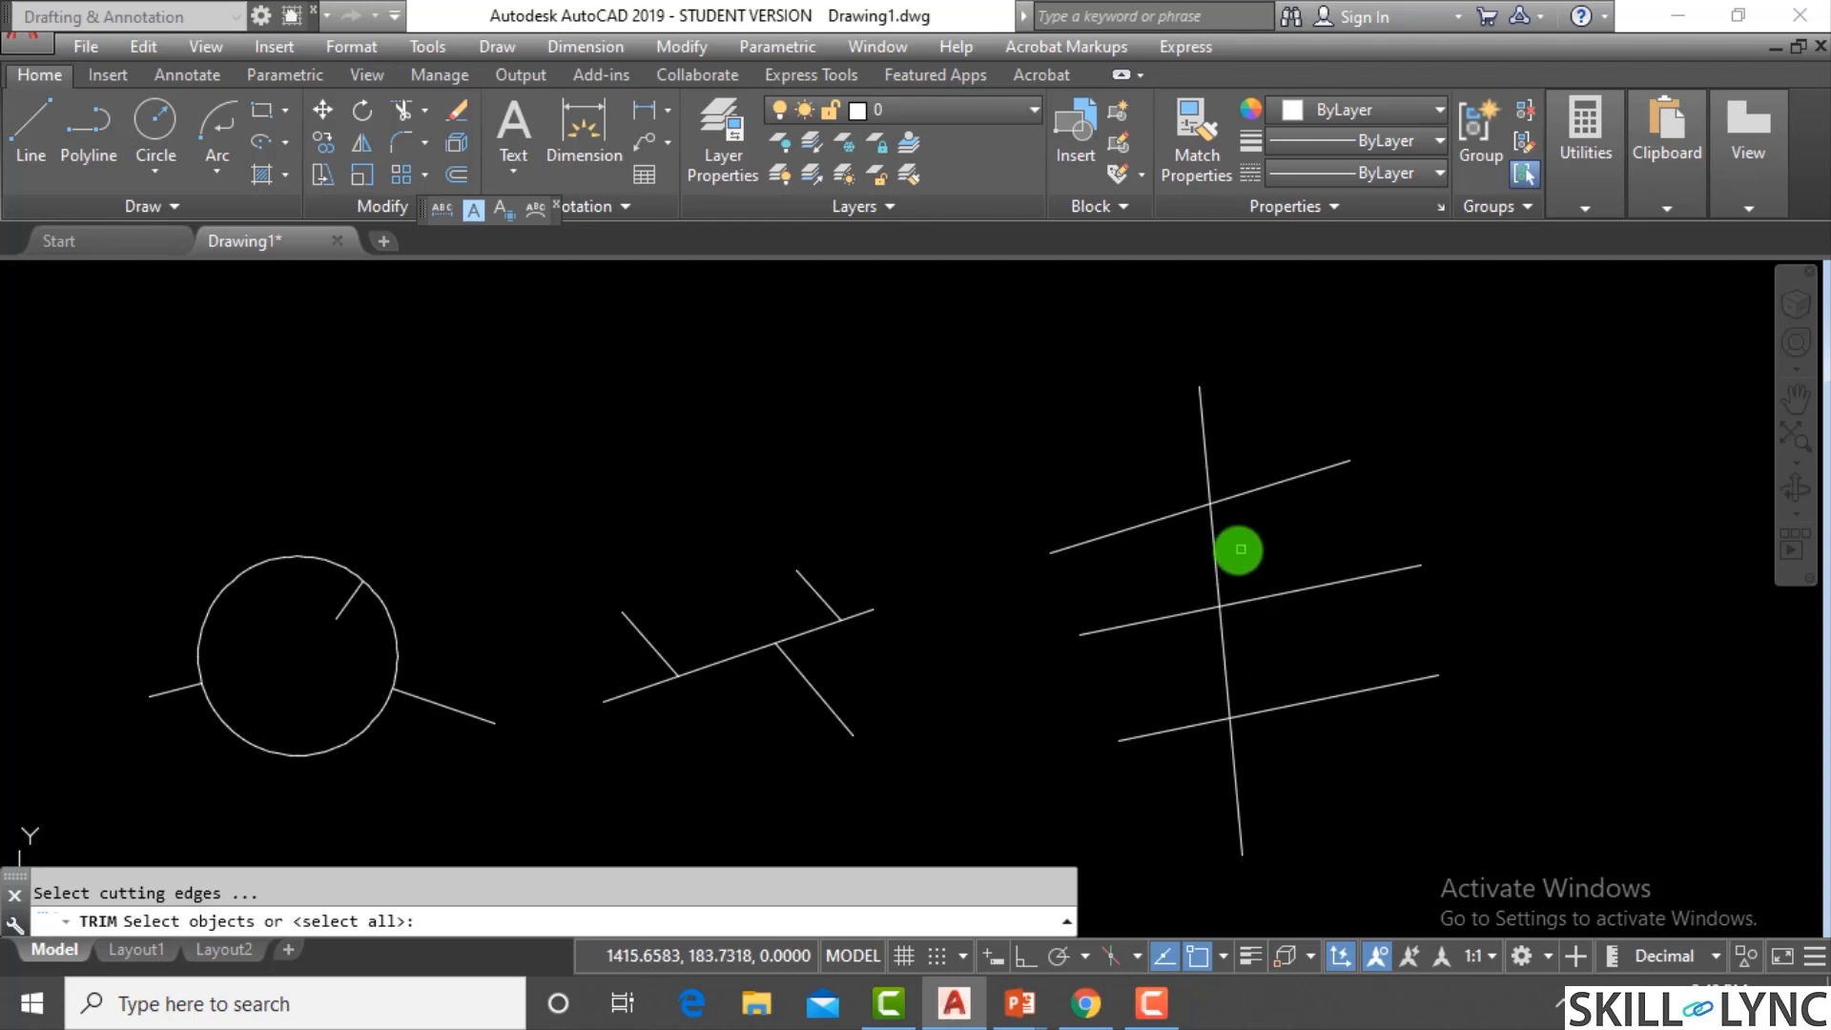
Trim the upper slanted line's right part and the two lower lines' left parts, using the steep crossing line as cutting edge
left_click(1219, 575)
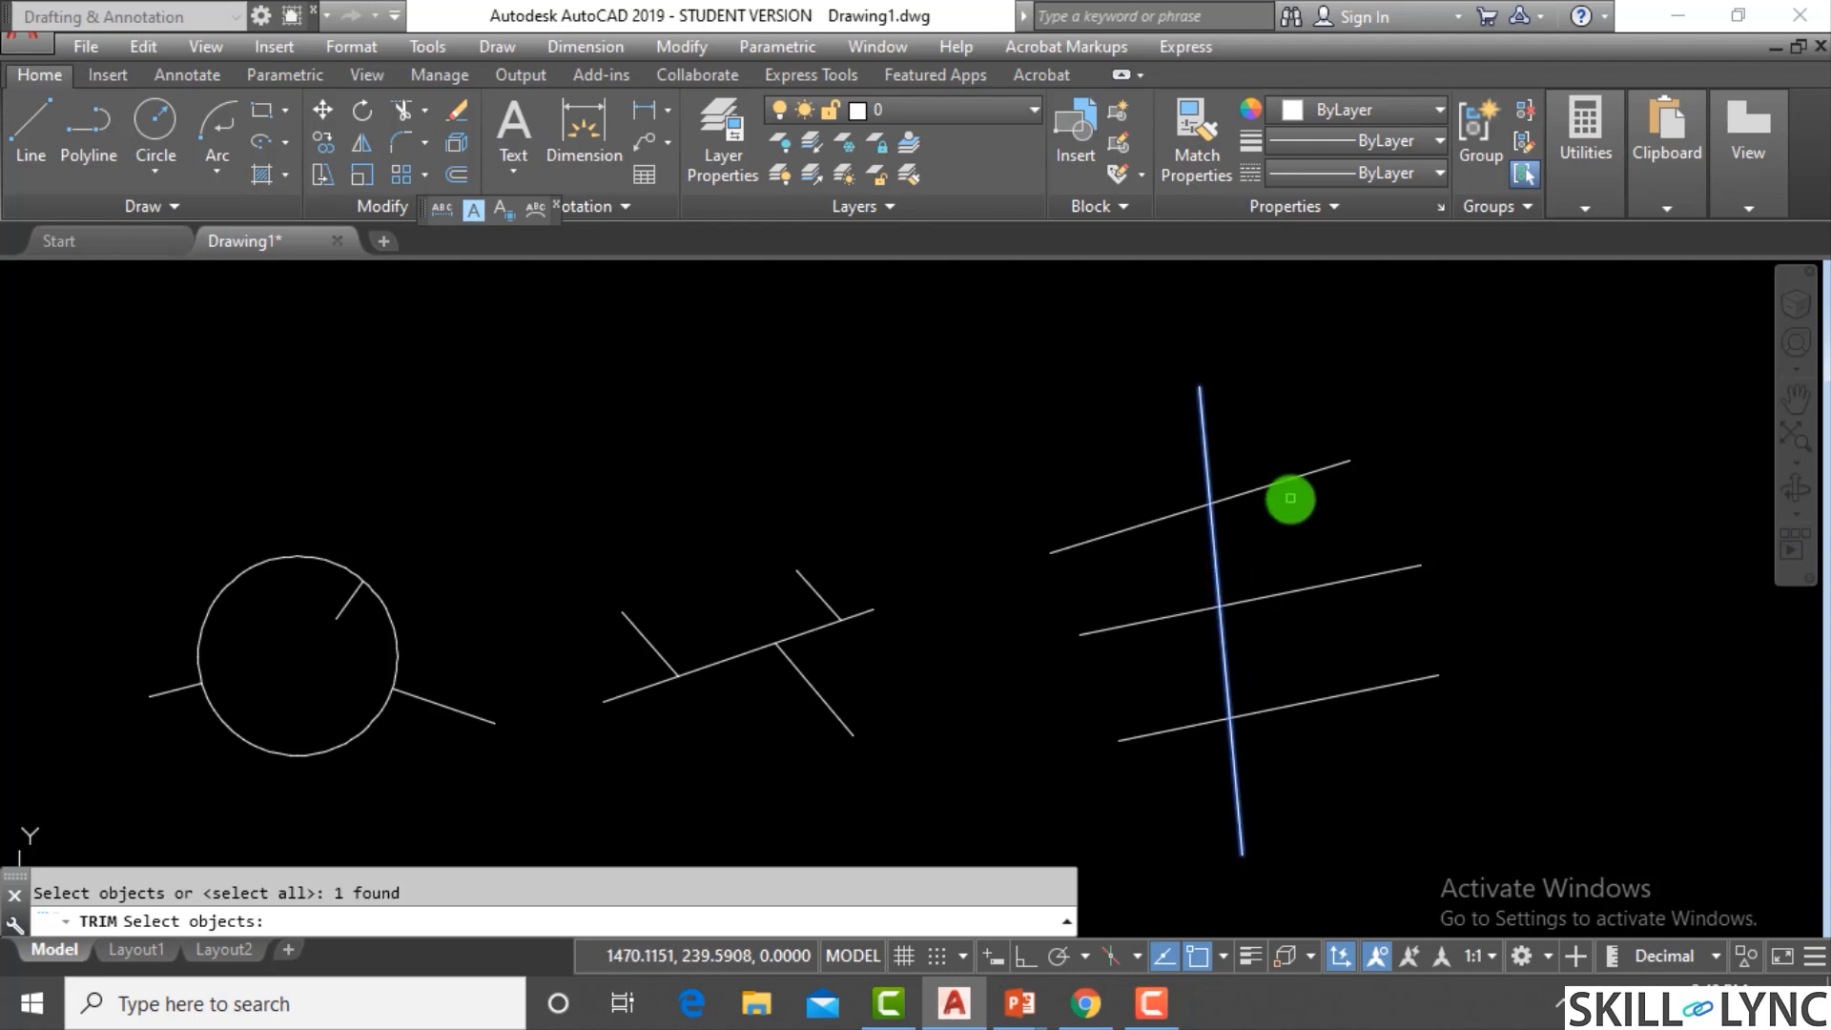
key("Return")
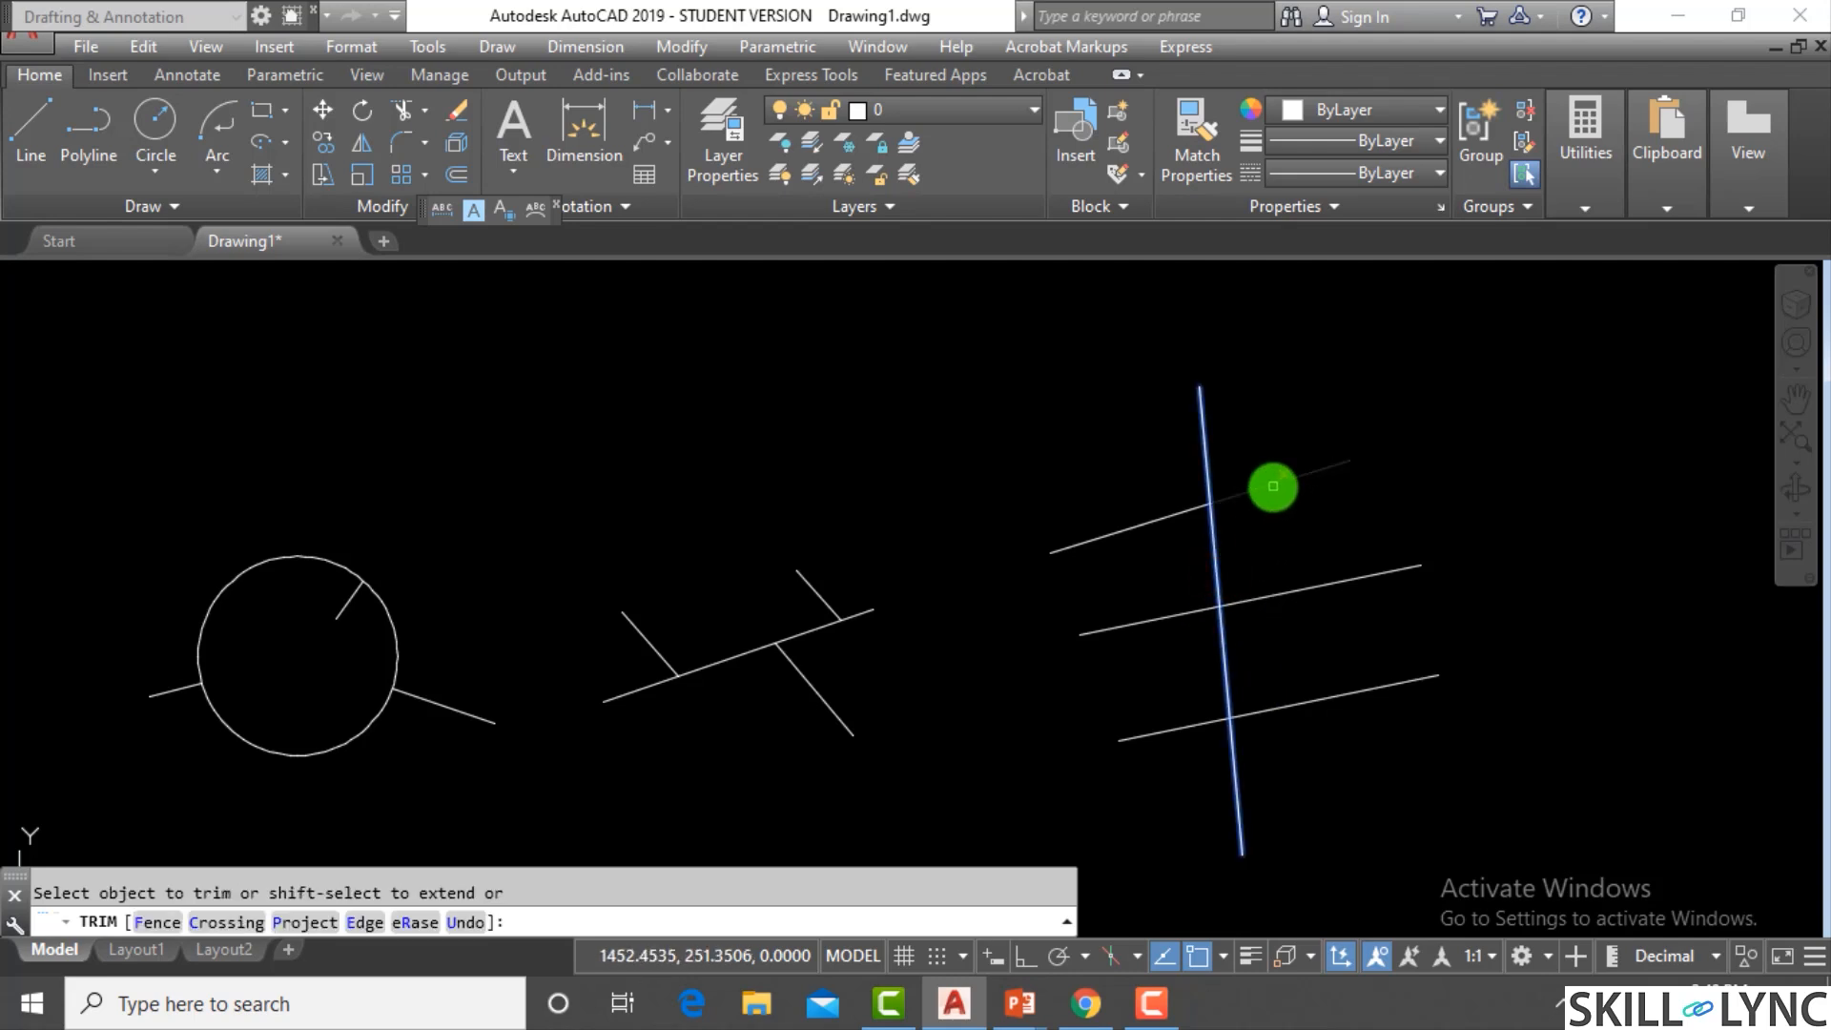
left_click(1199, 615)
left_click(1148, 752)
key("Escape")
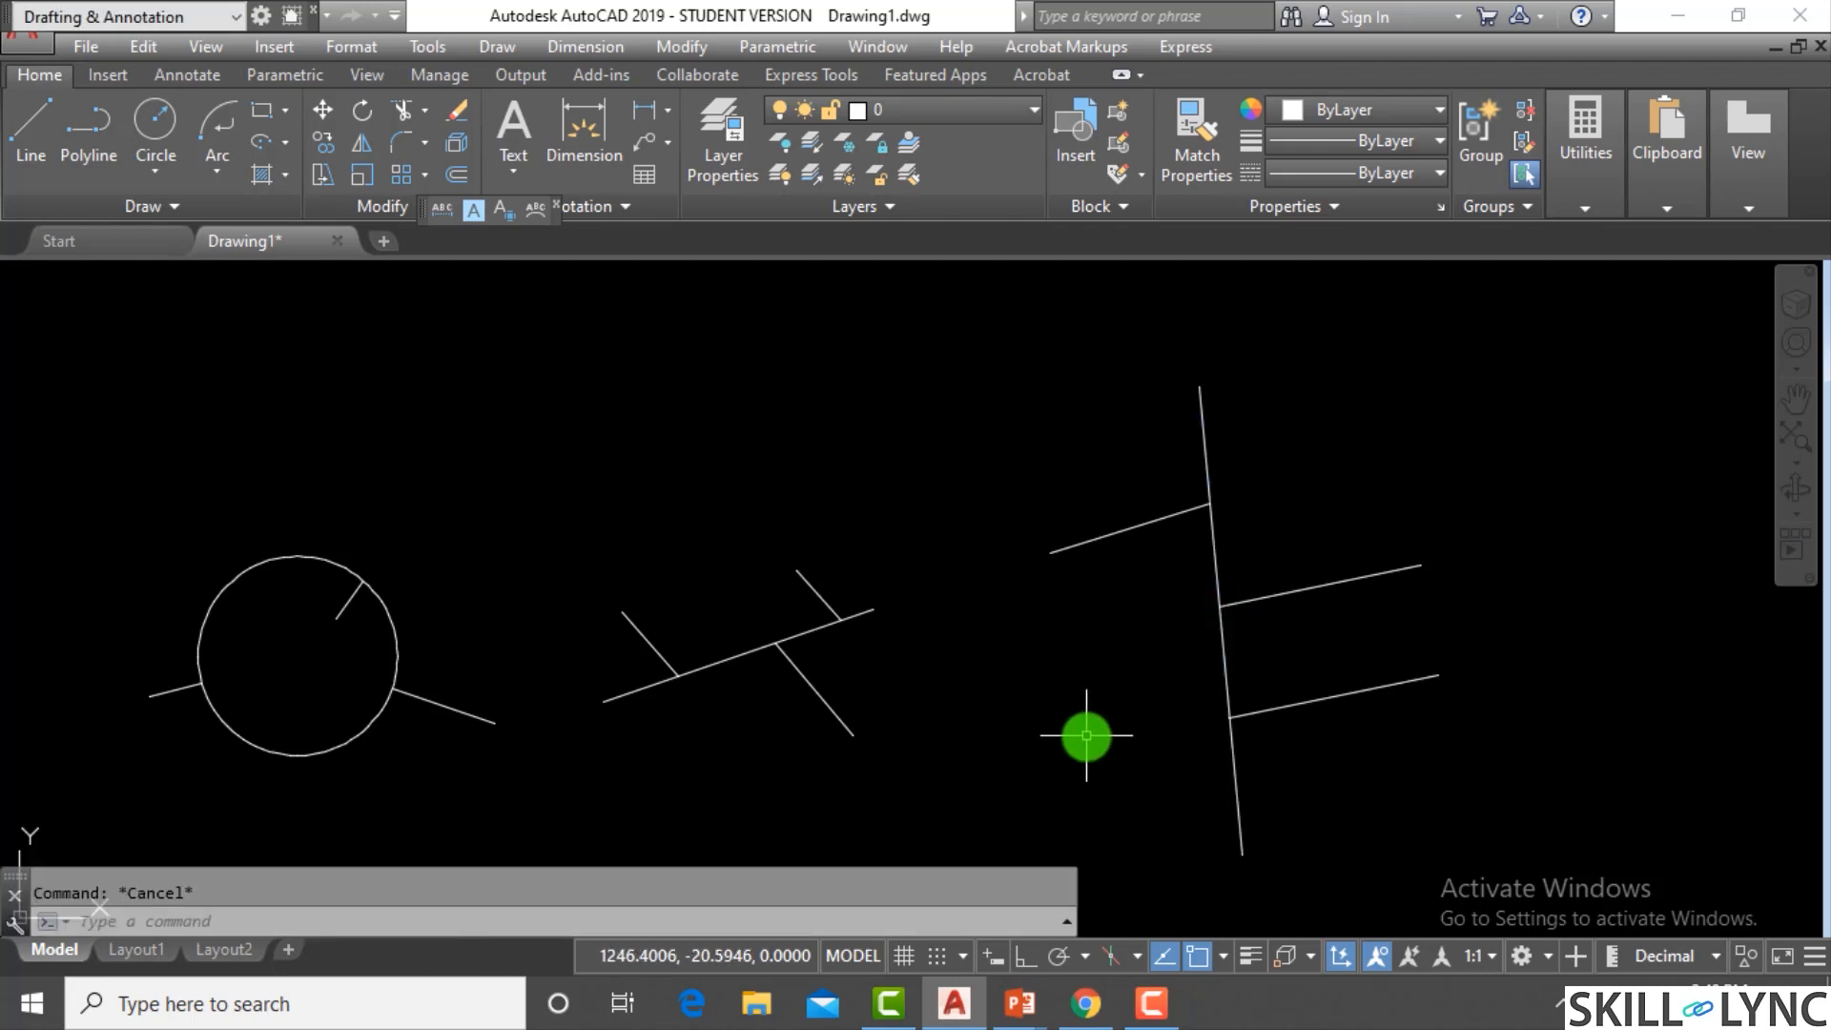
scroll(850, 523, "down", 2)
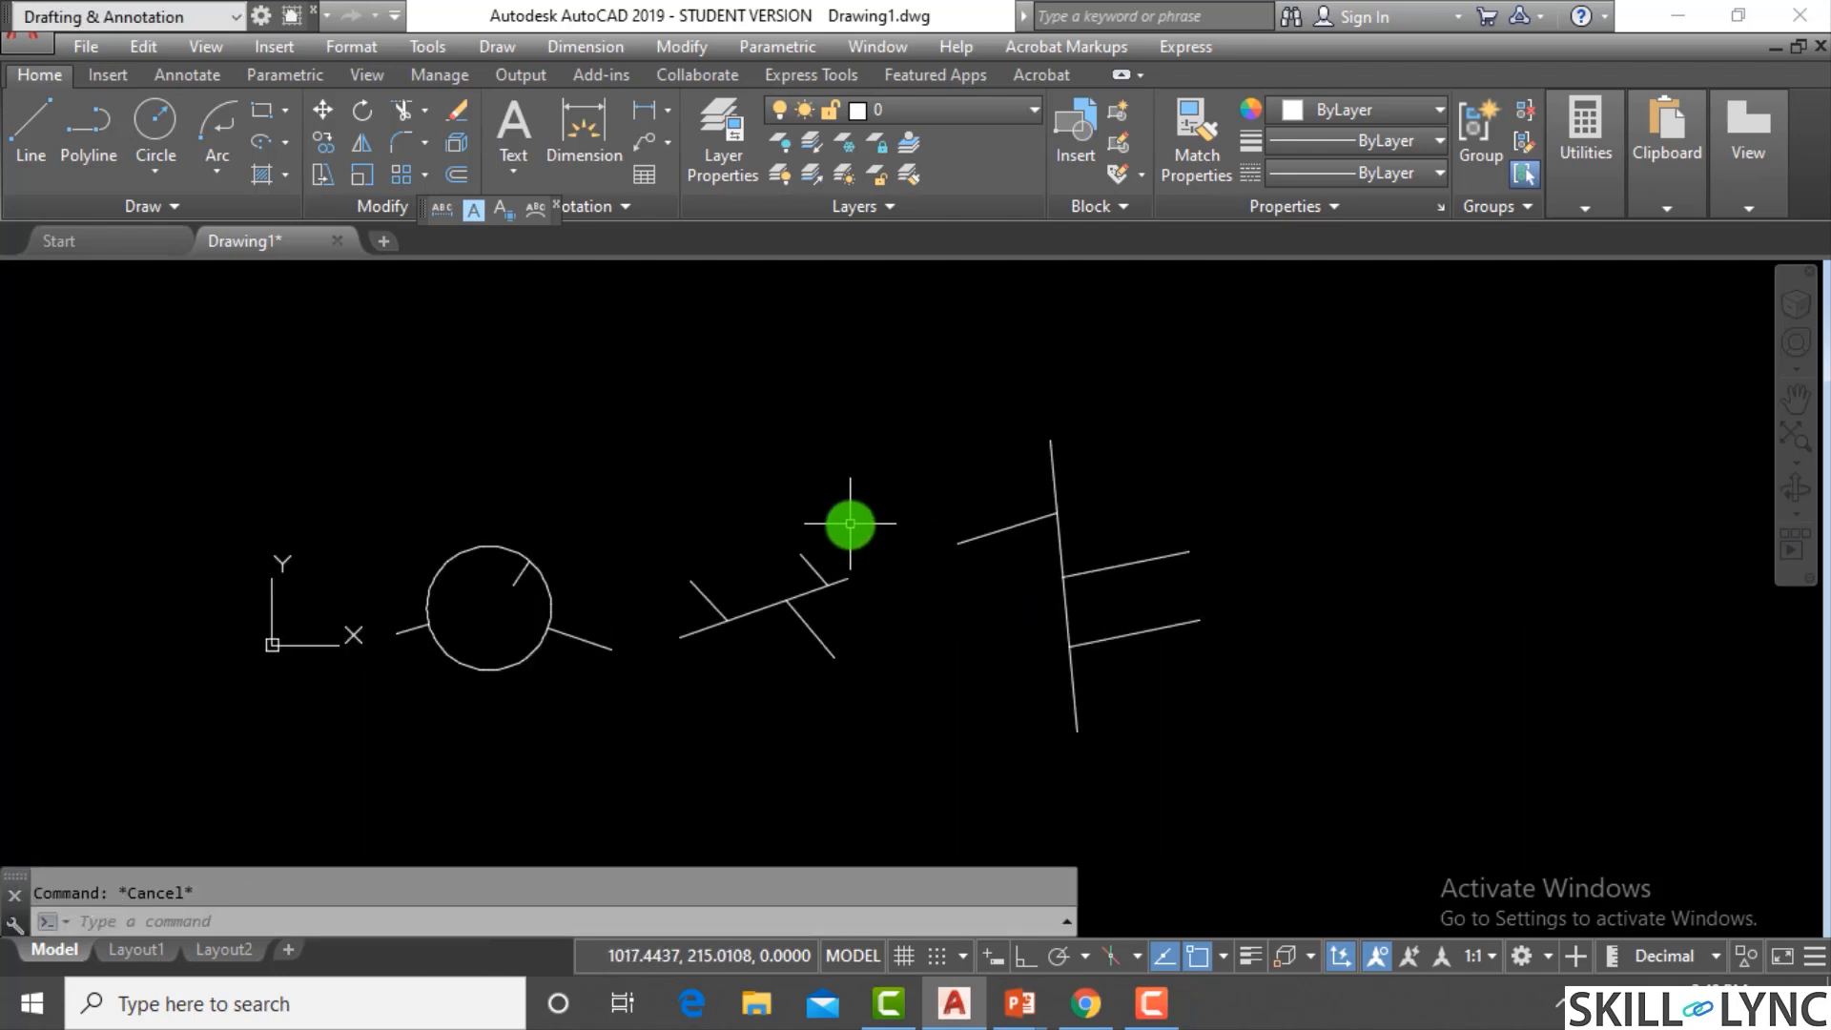
scroll(835, 651, "up", 2)
scroll(811, 572, "down", 2)
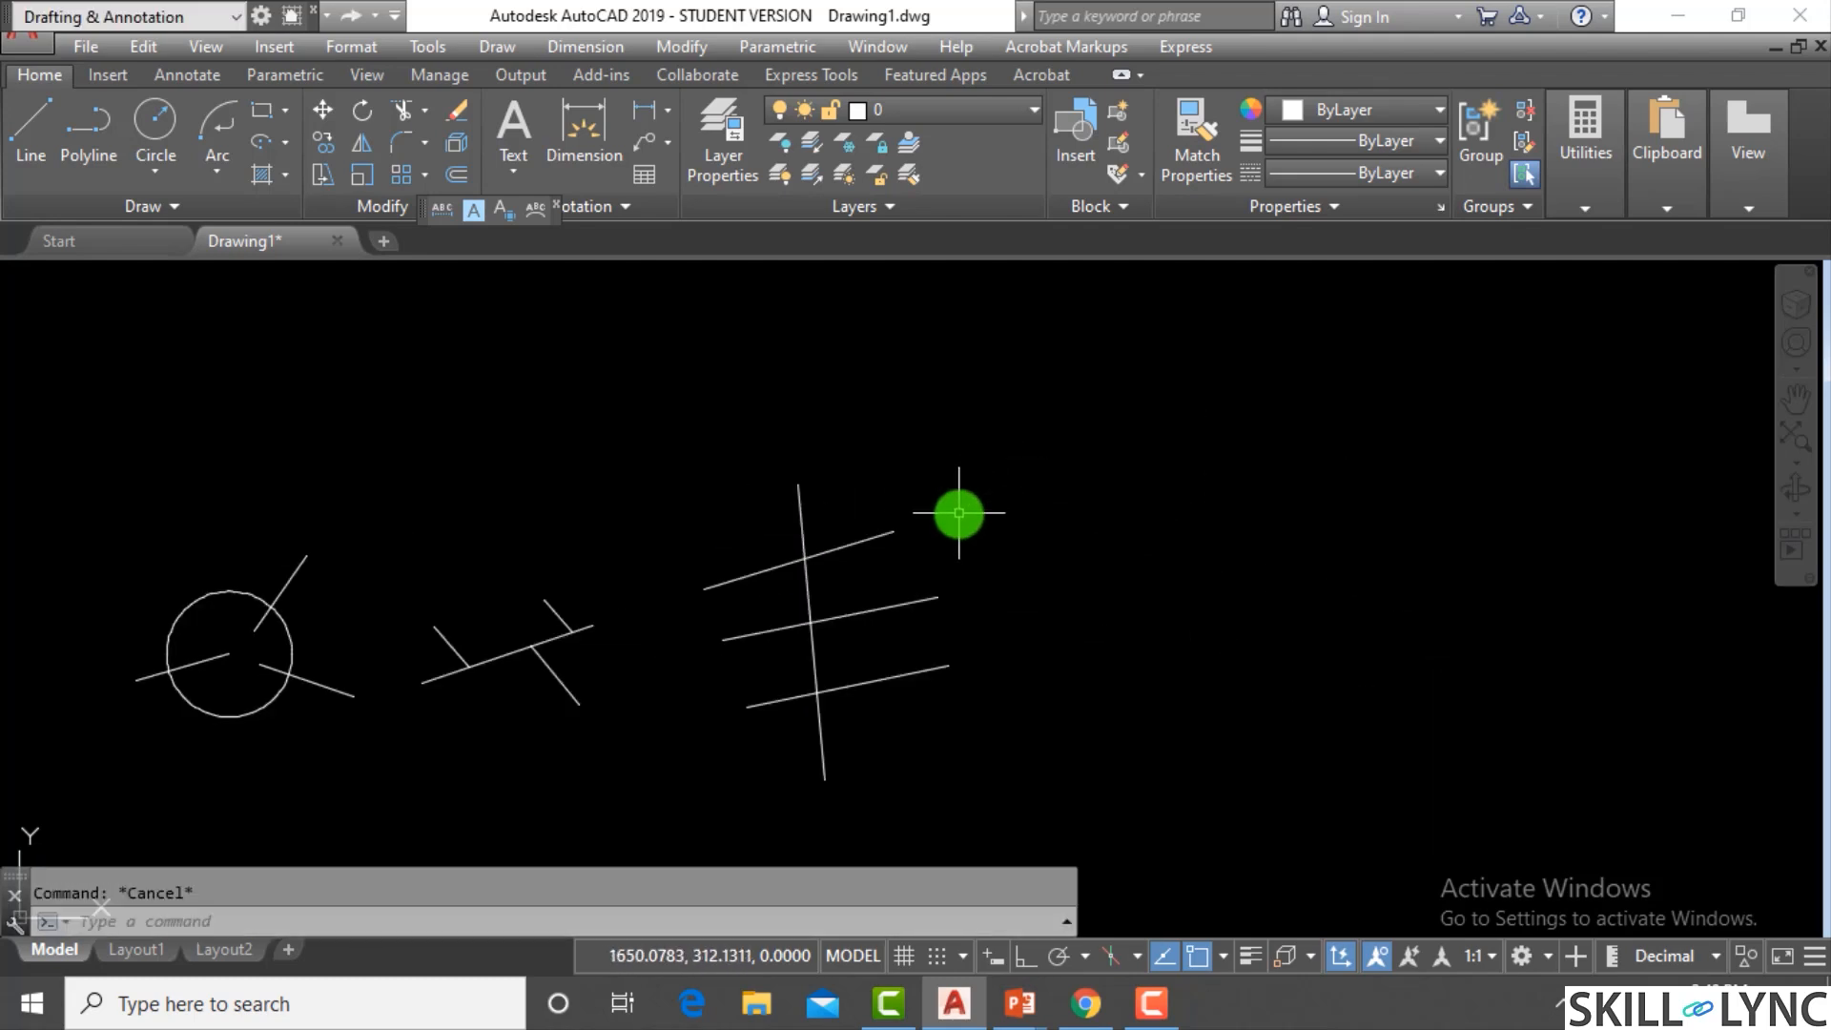
type("tr")
key("Return")
key("Escape")
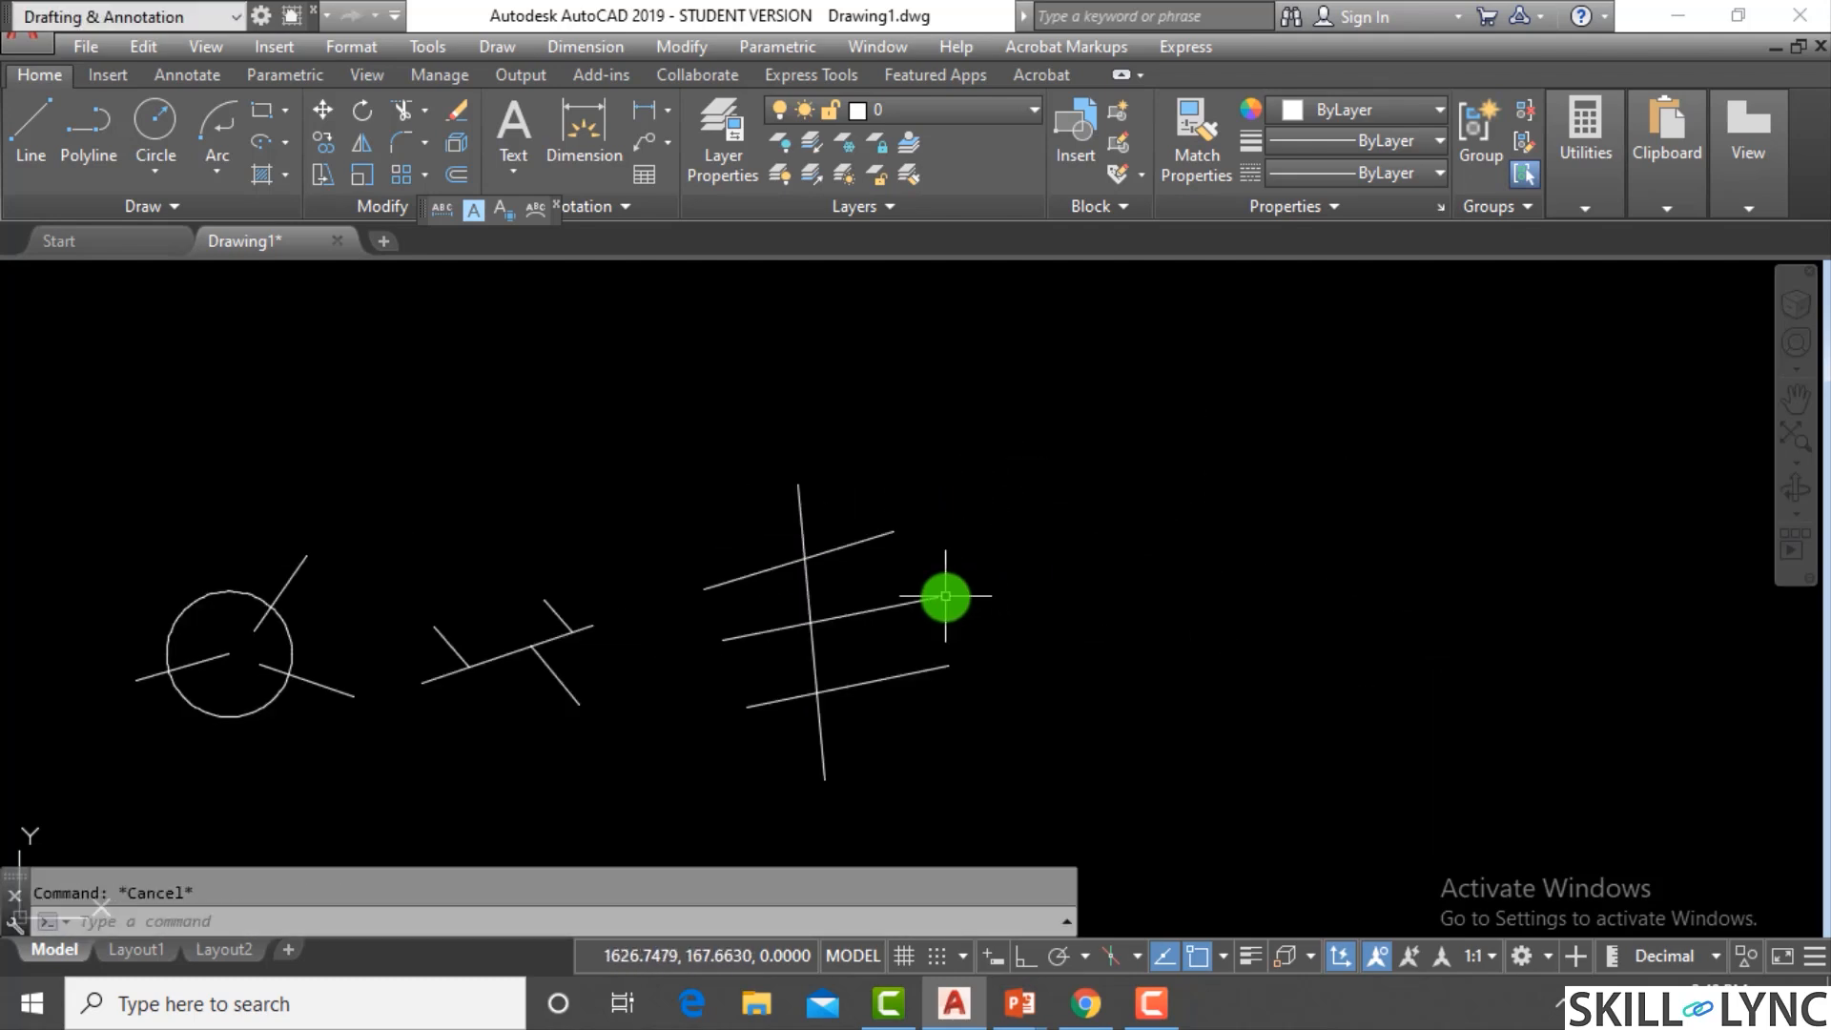
type("tr")
key("Return")
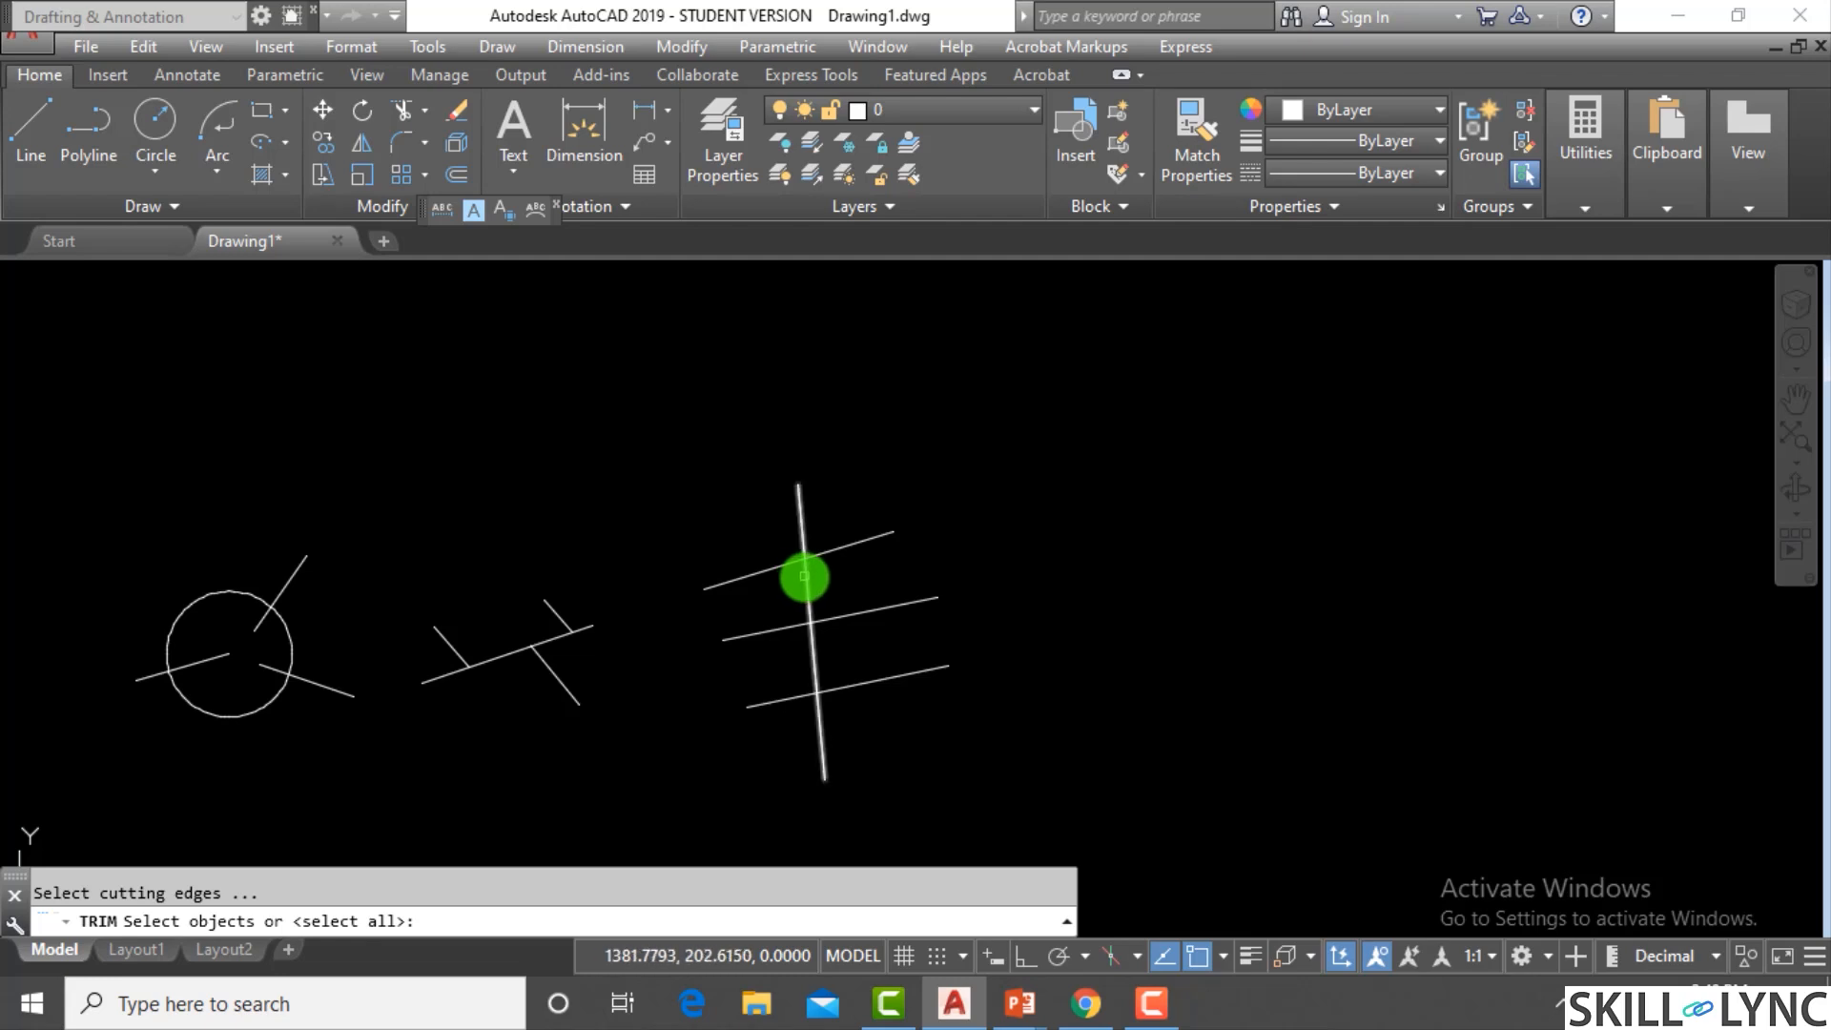
left_click(804, 576)
key("Return")
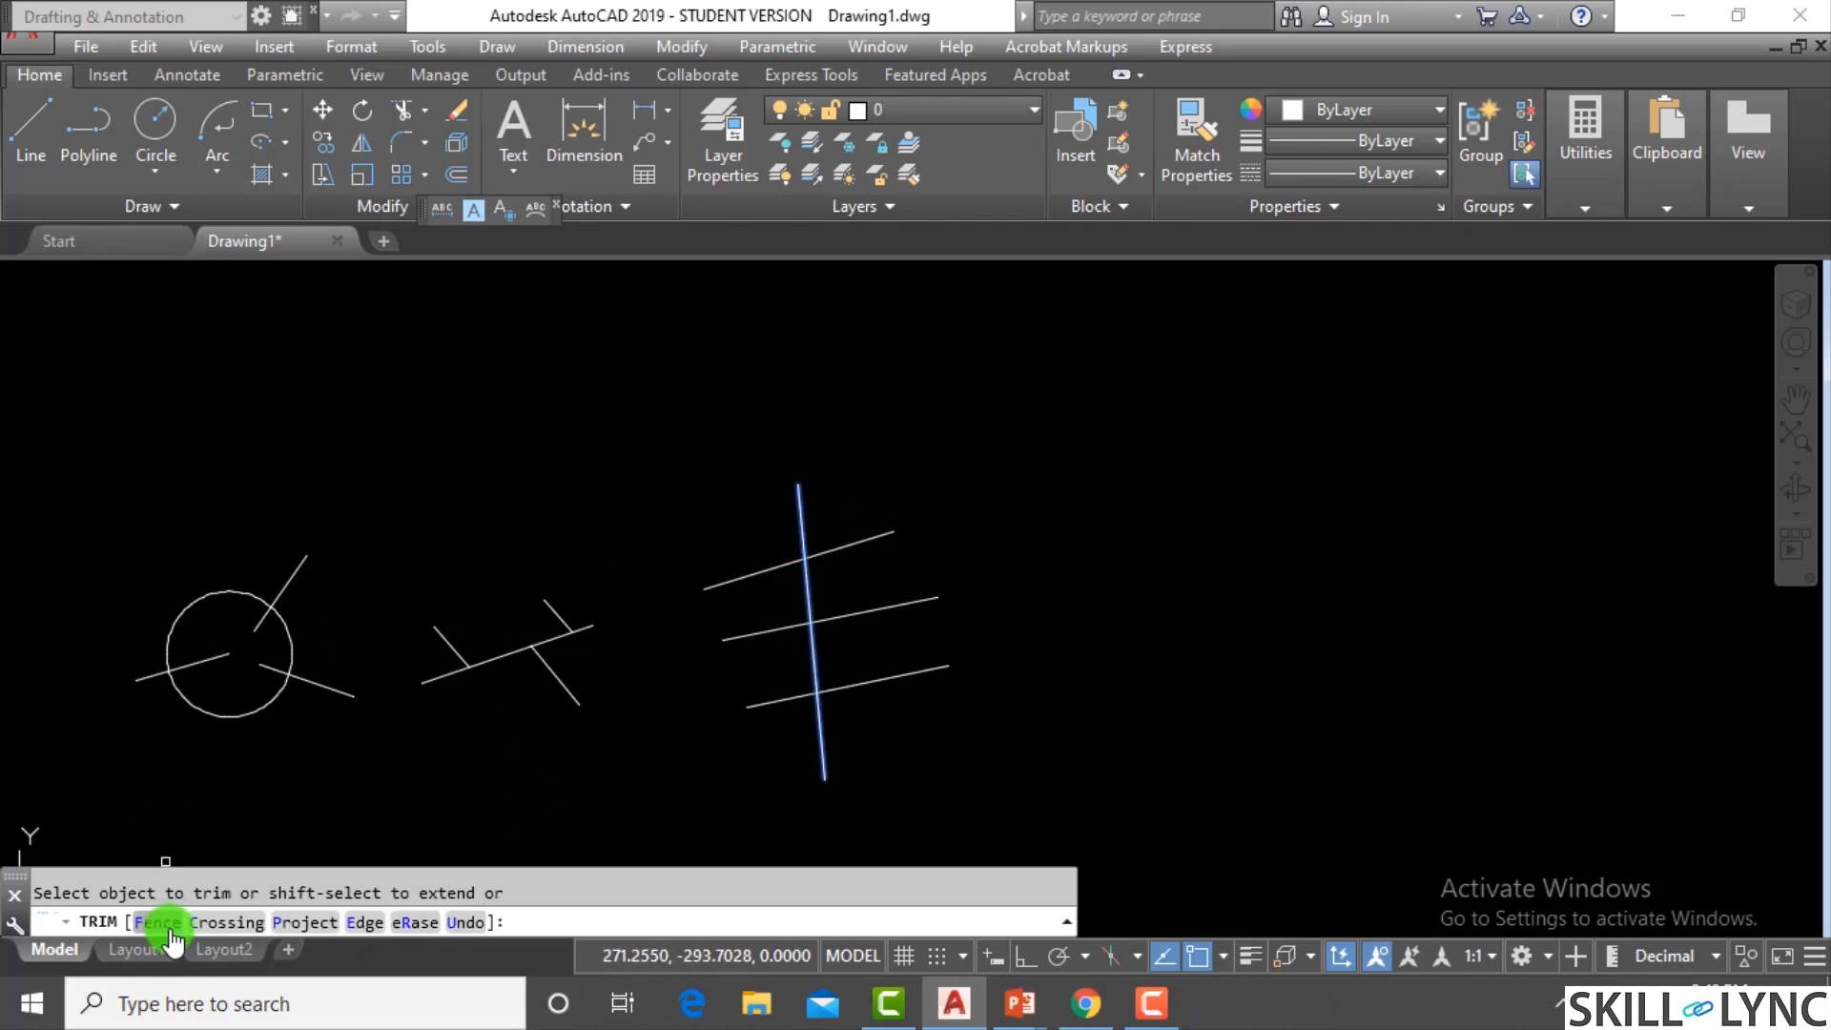
key("Escape")
Delete the steep line together with the three slanted lines crossing it
left_click(892, 766)
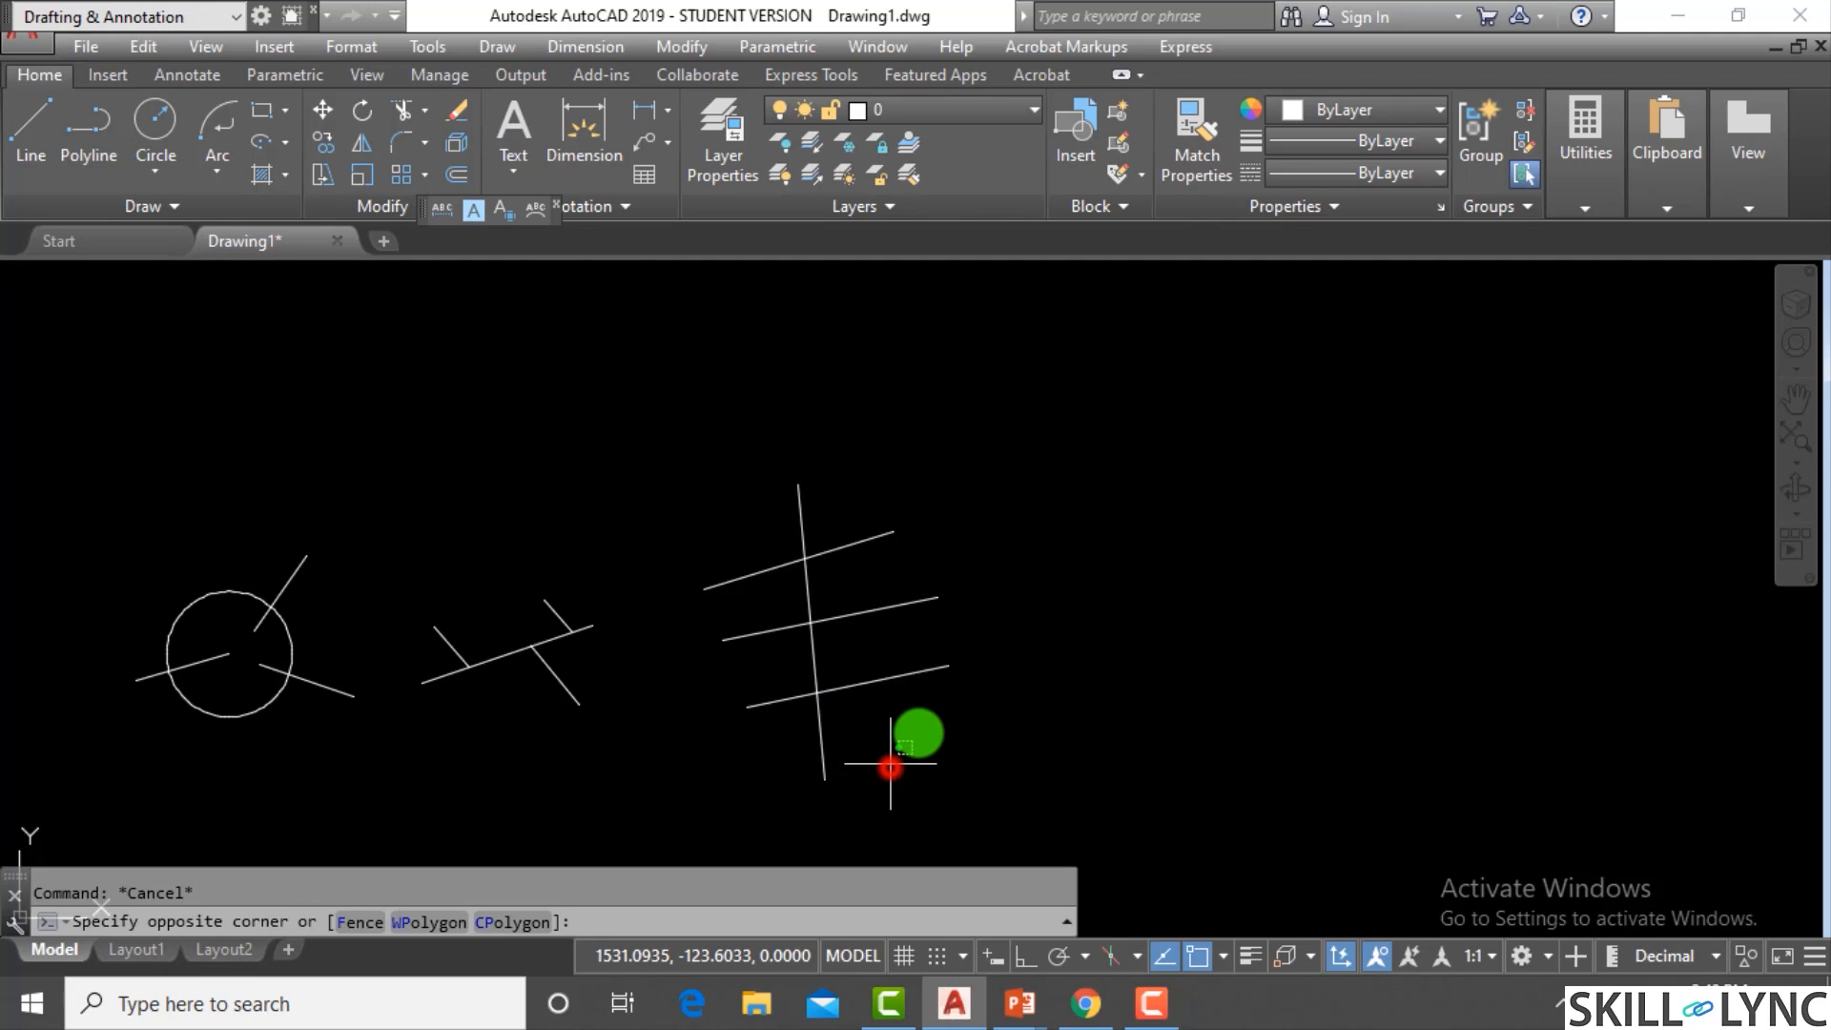
left_click(759, 480)
key("Delete")
Draw a horizontal construction line above the circle and the small line group
type("XL")
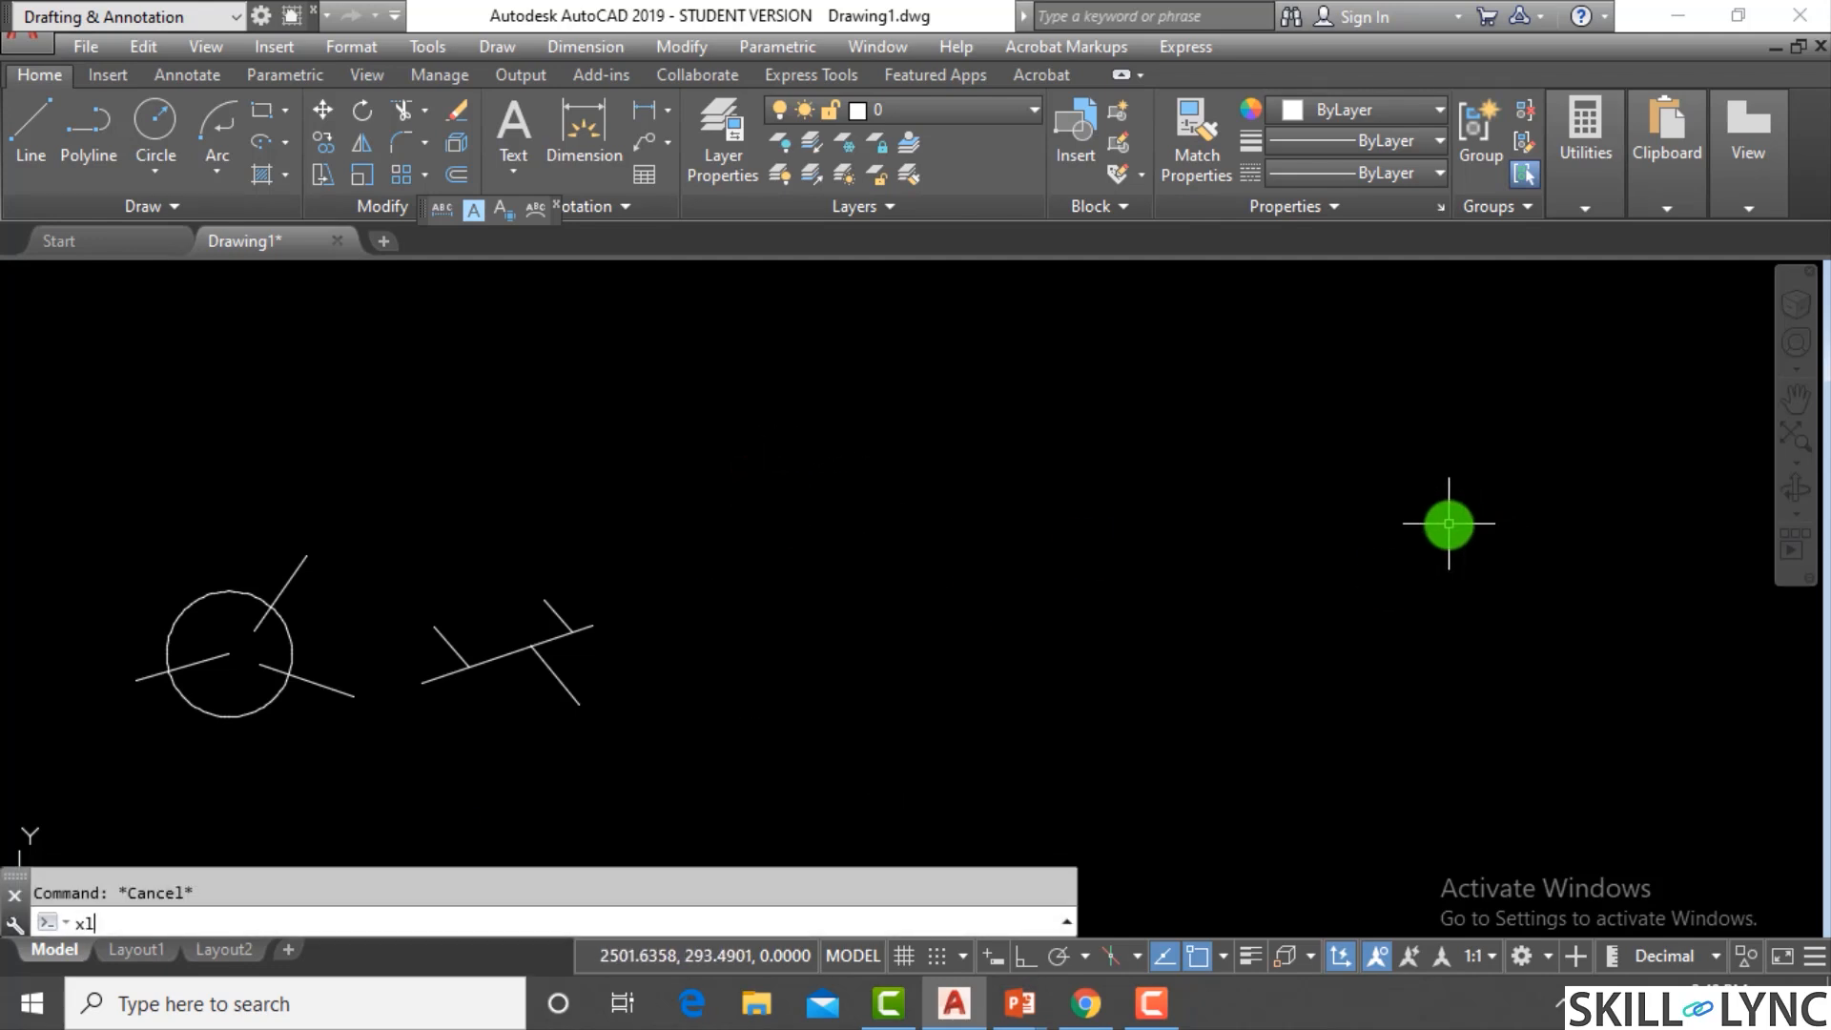
key("Return")
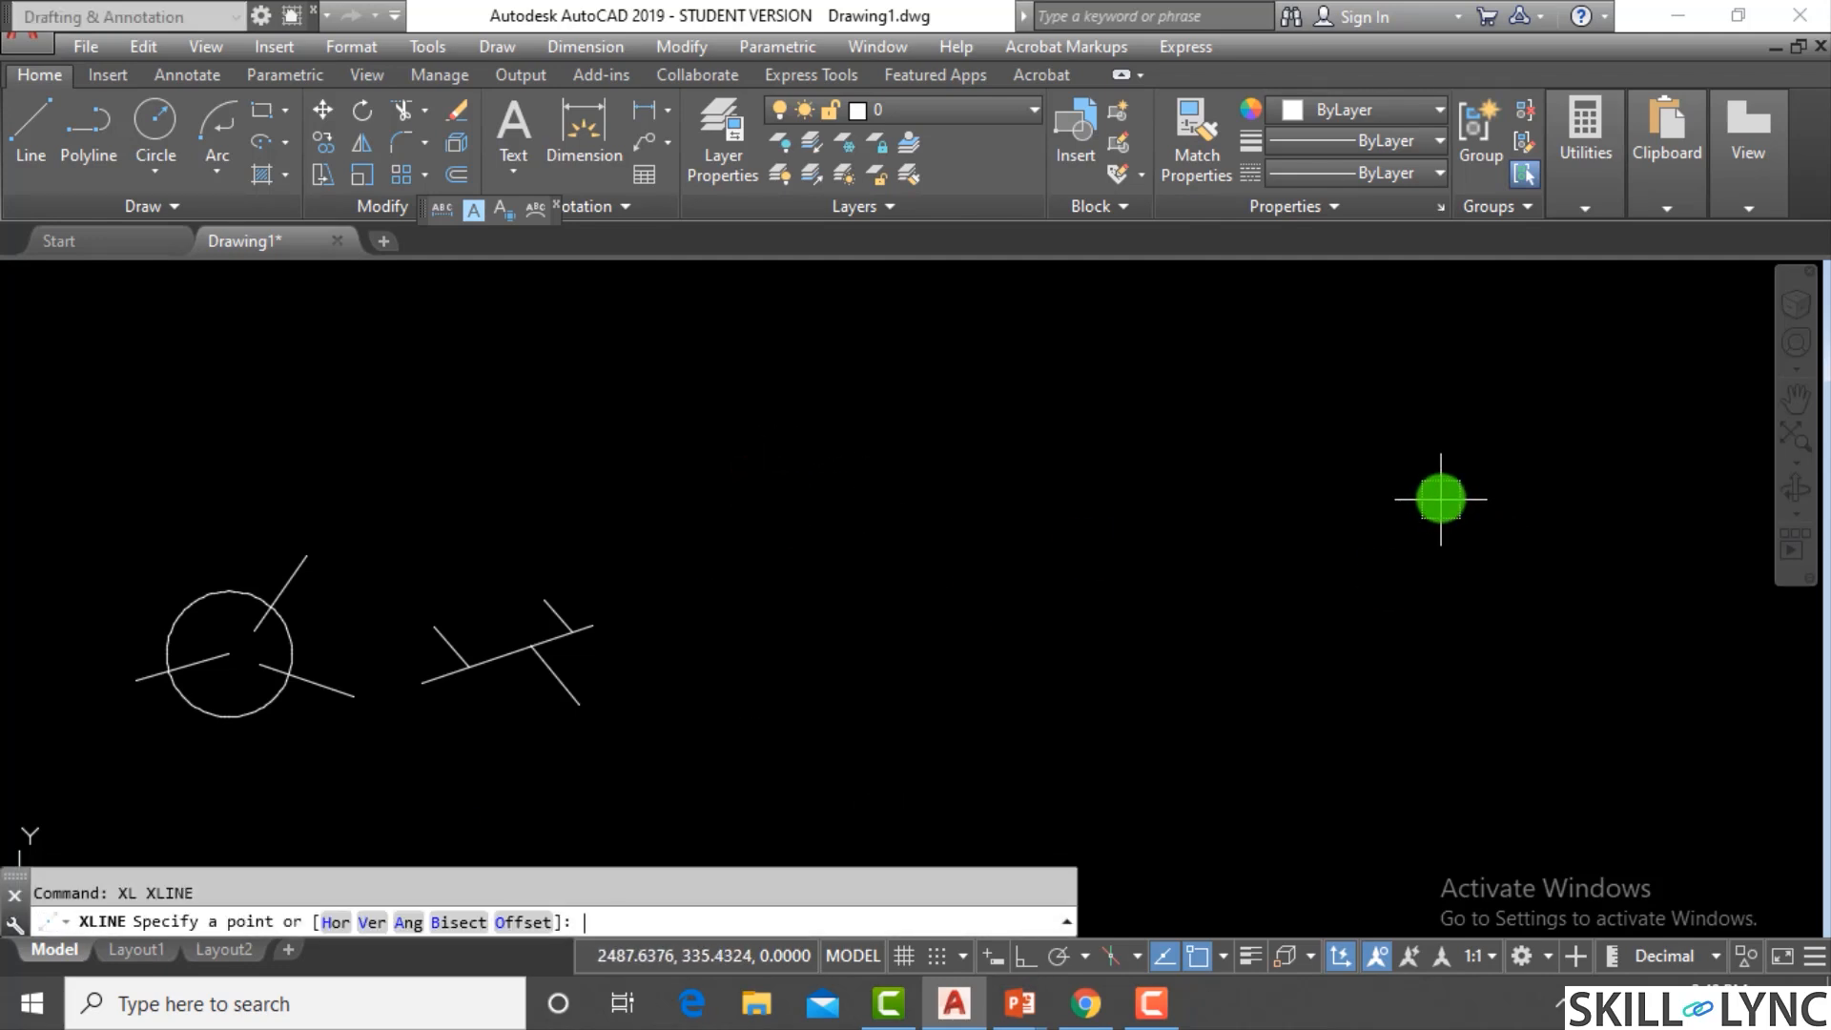
type("h")
key("Return")
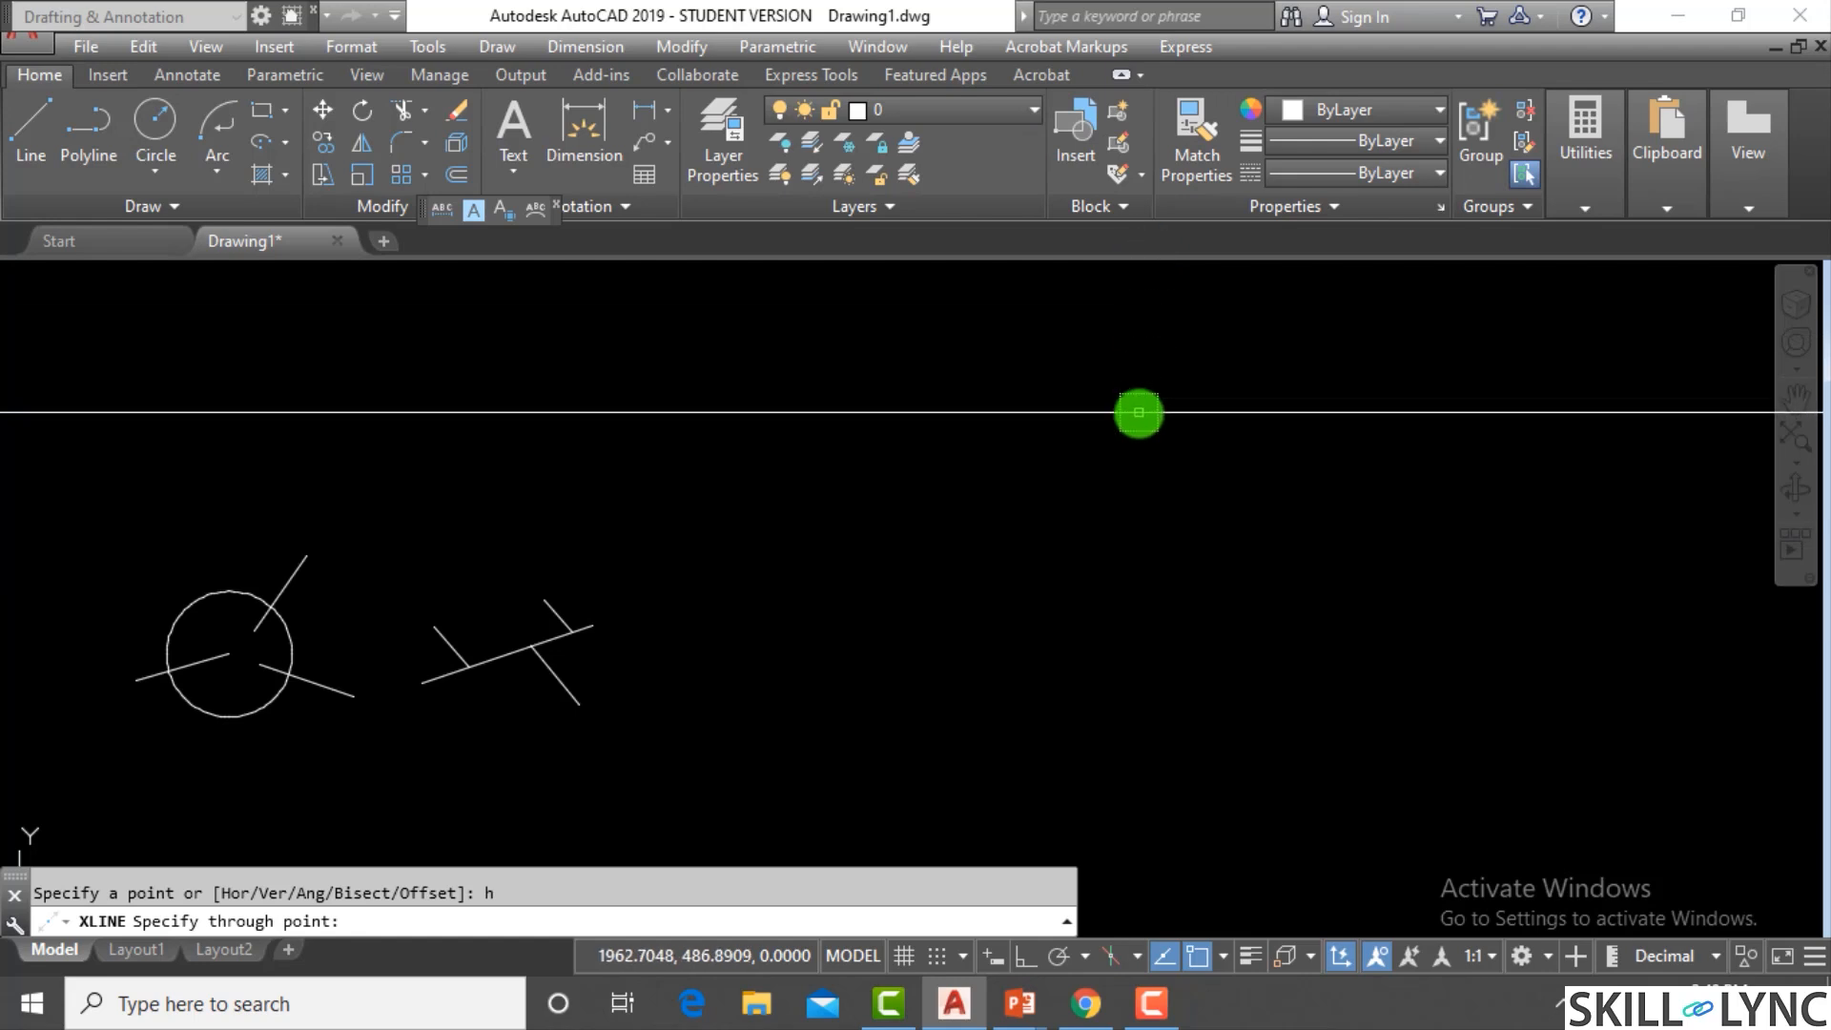
left_click(1139, 412)
key("Escape")
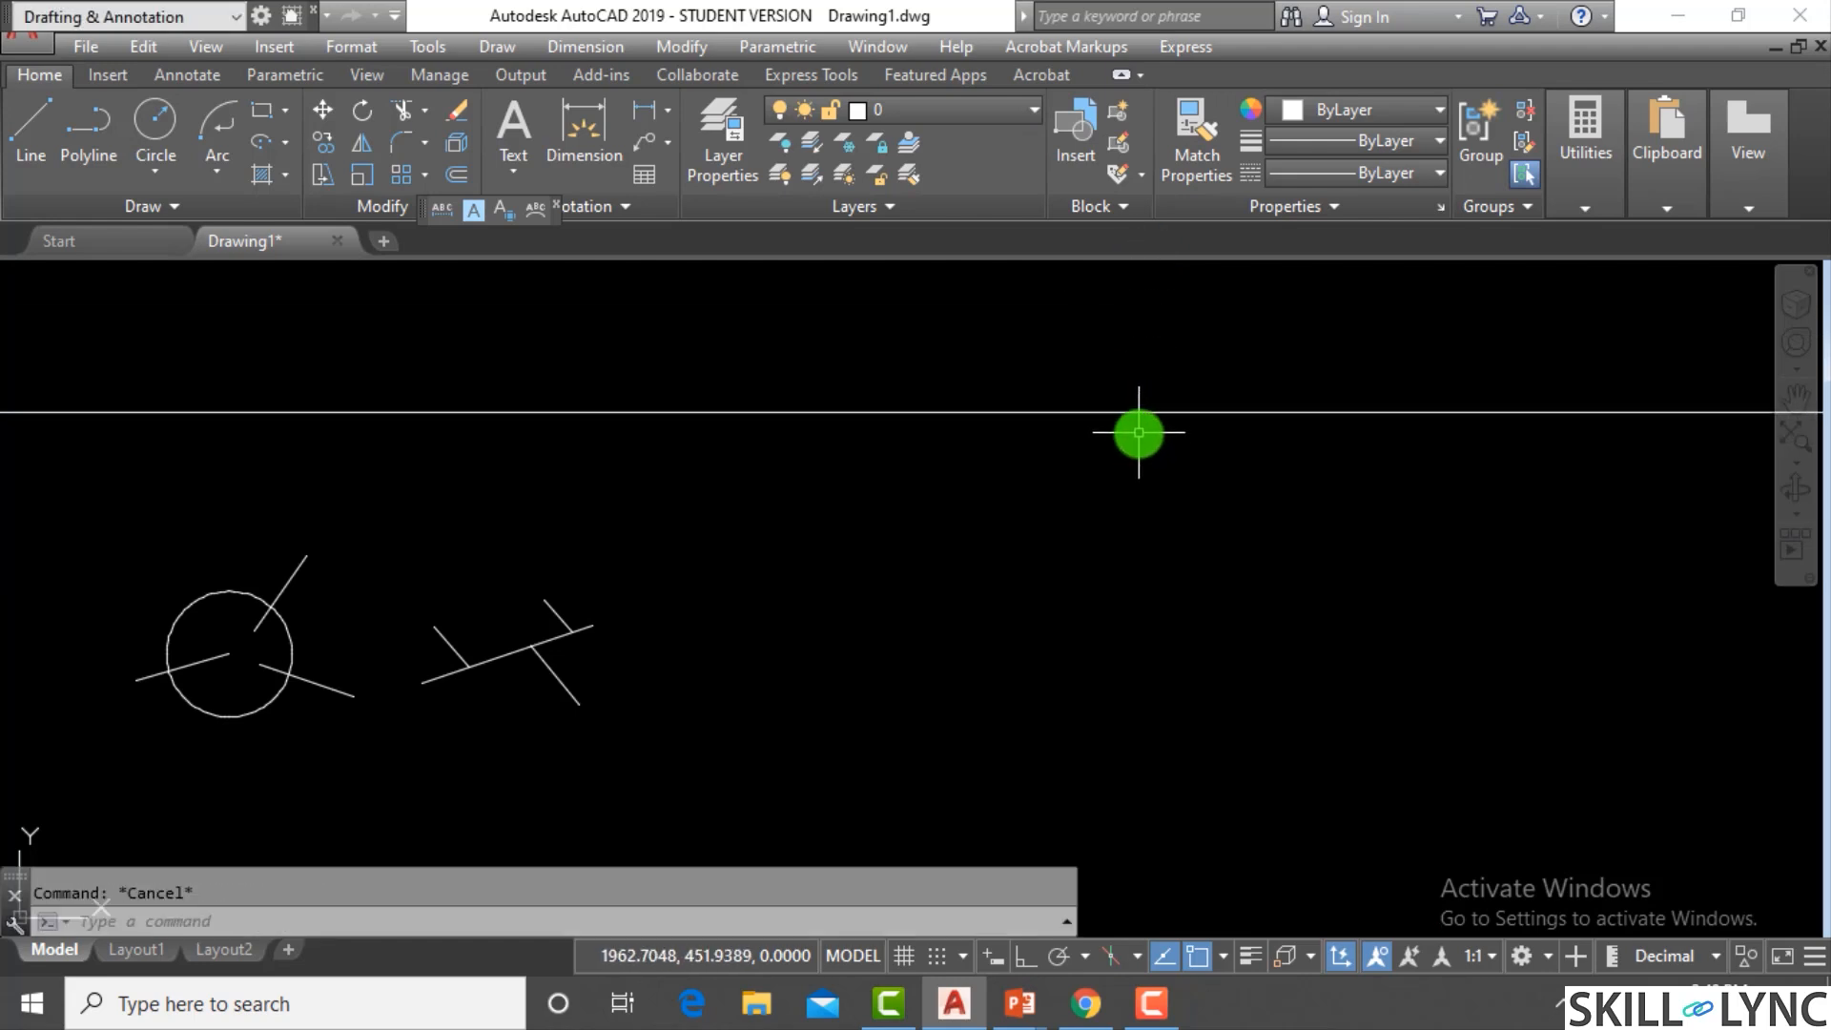
Offset the horizontal construction line with the Through option to place two parallel copies below it, one under the other
type("o")
key("Return")
type("t")
key("Return")
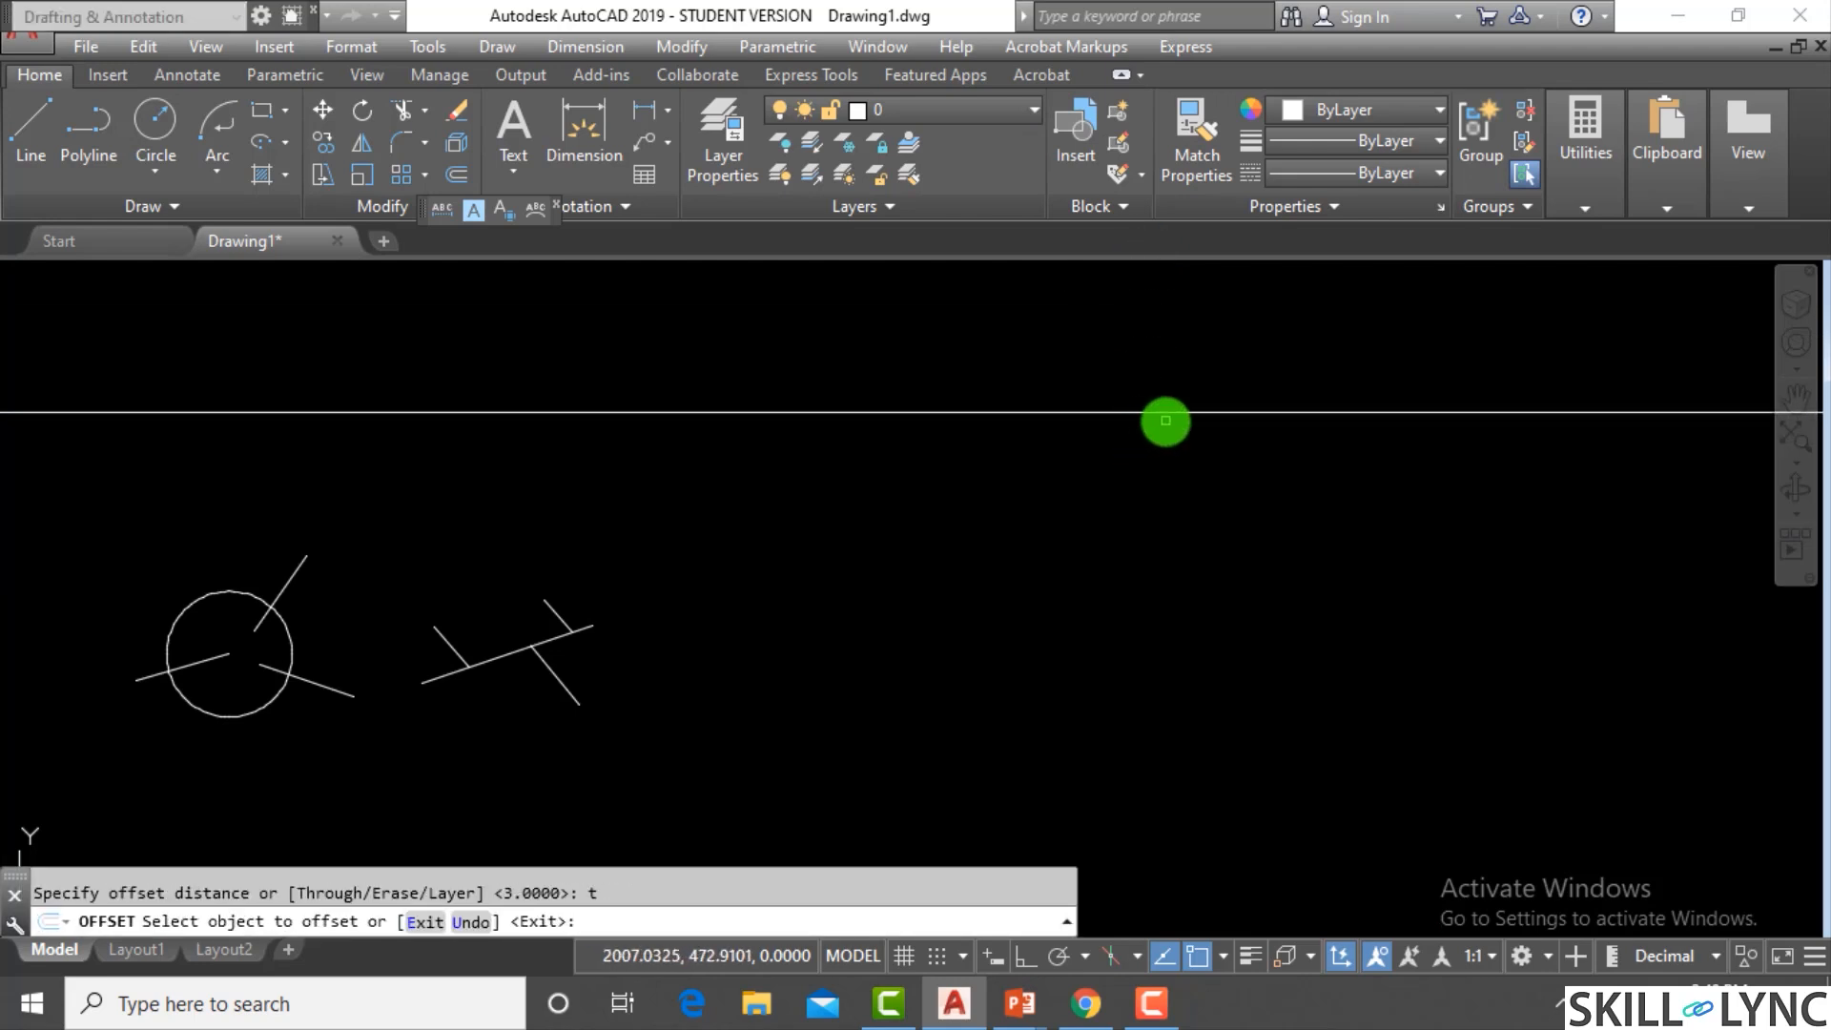
left_click(1168, 412)
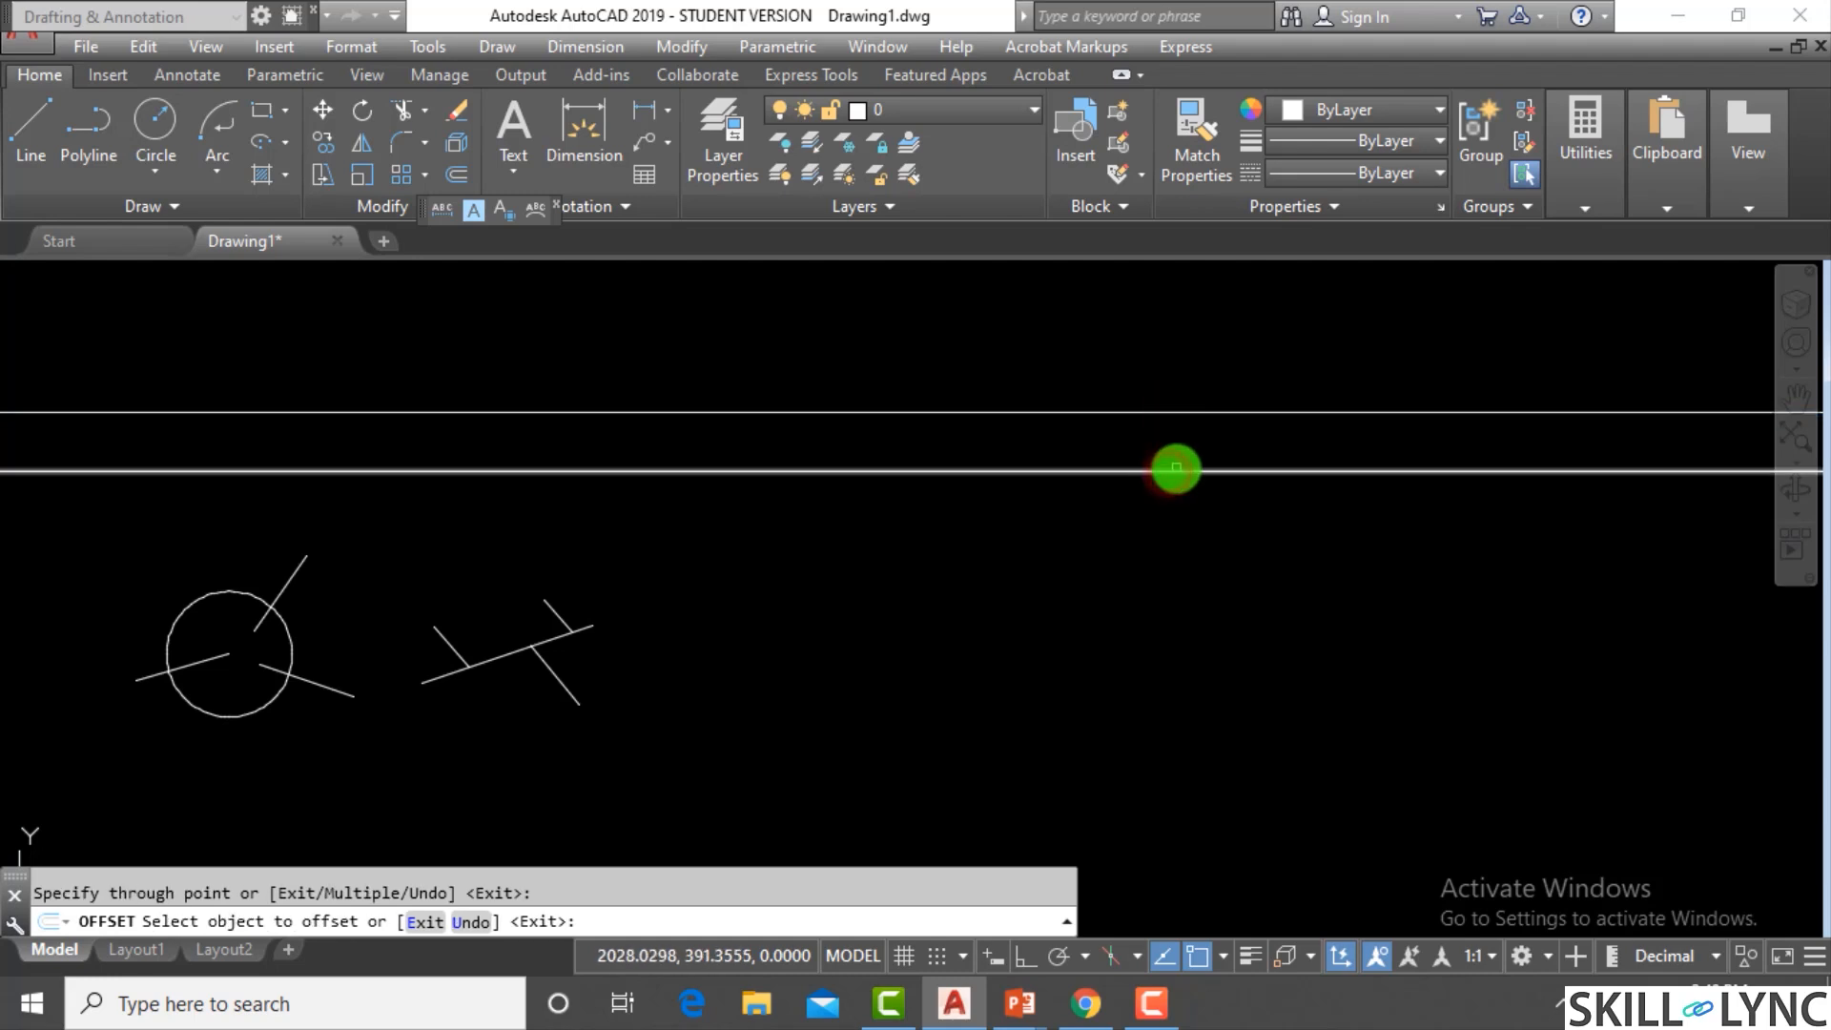
left_click(1176, 471)
left_click(1176, 472)
left_click(1169, 542)
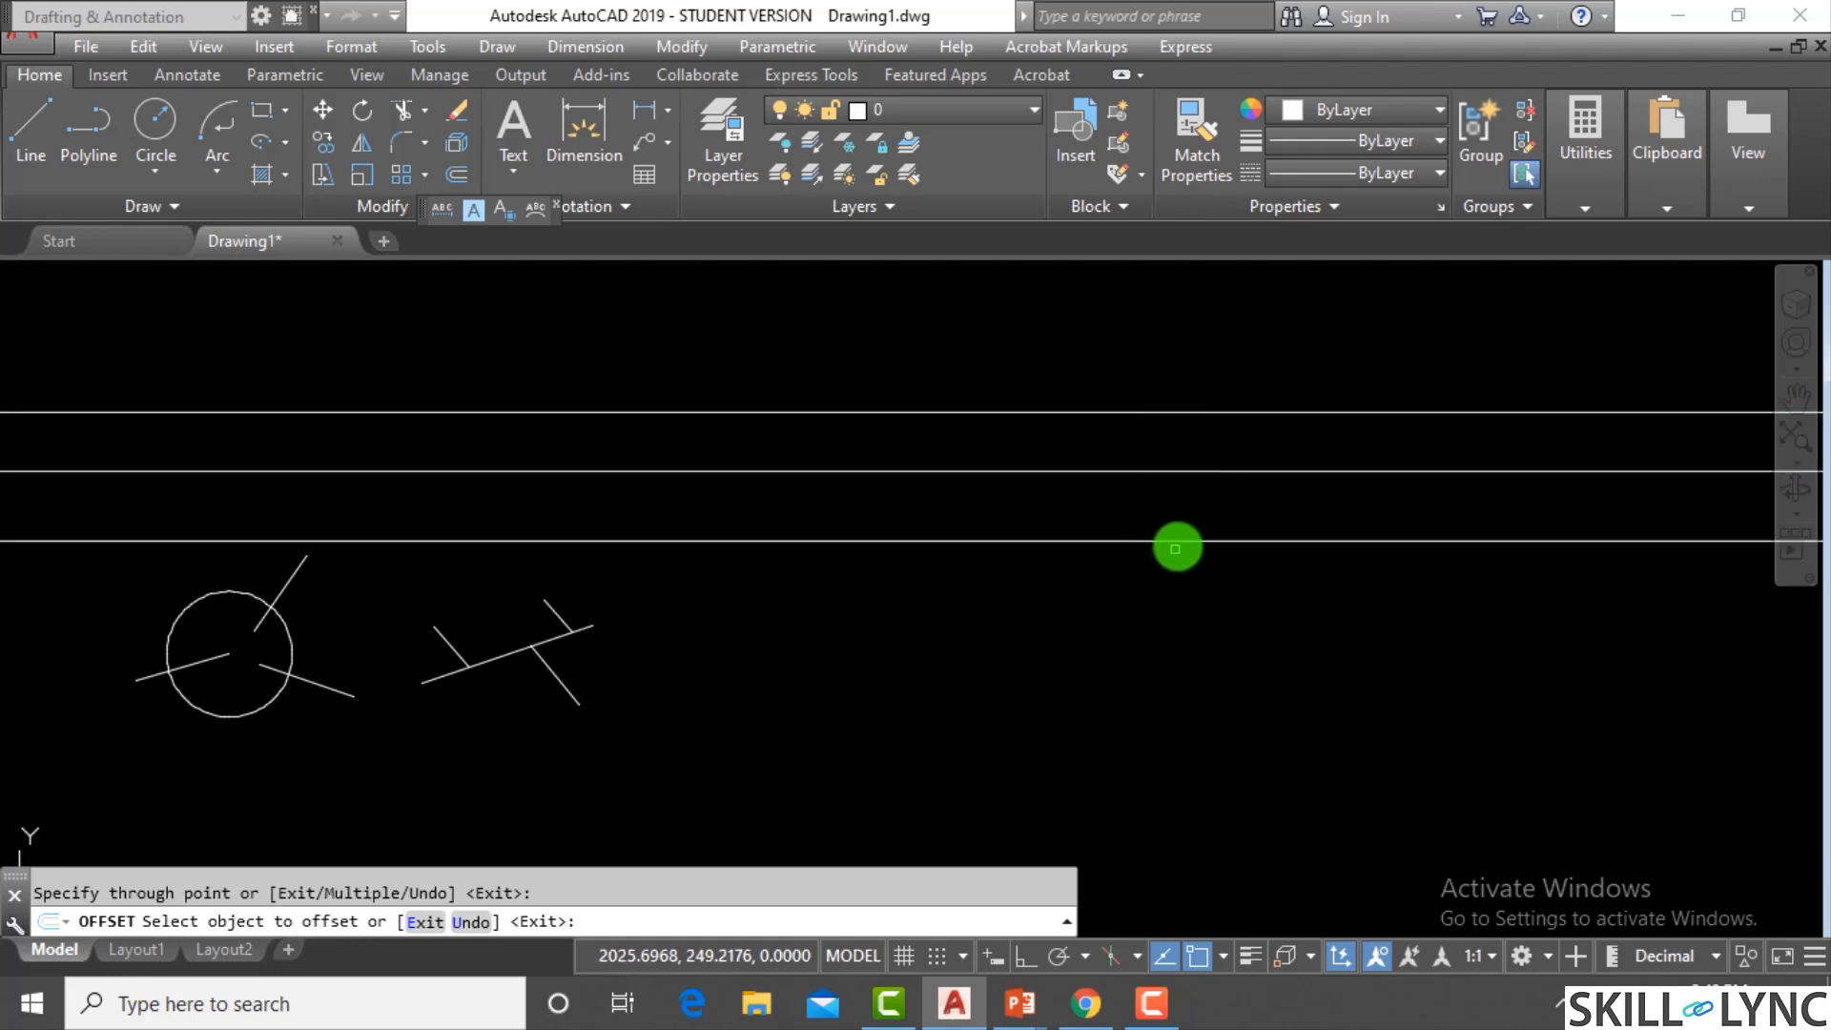
Offset four more horizontal construction lines through picked points, one above the first line and three below the existing copies
scroll(1175, 549, "down", 3)
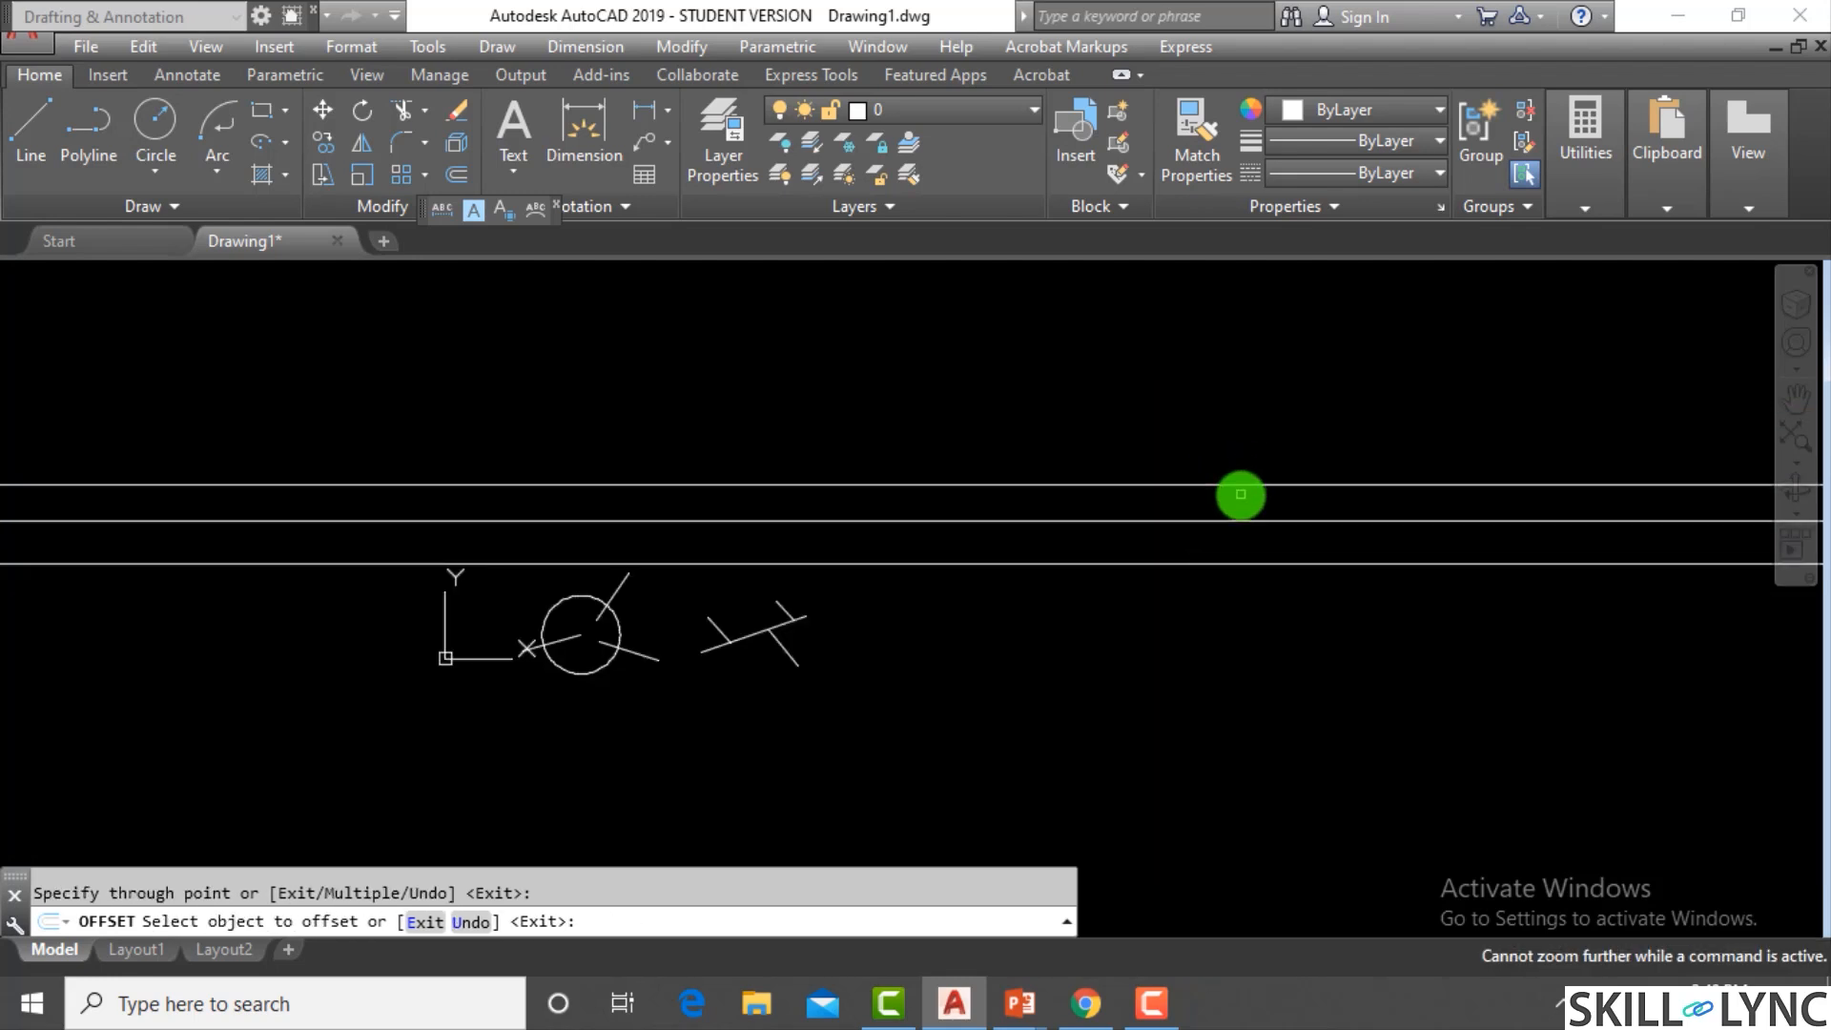
left_click(1243, 487)
left_click(1252, 417)
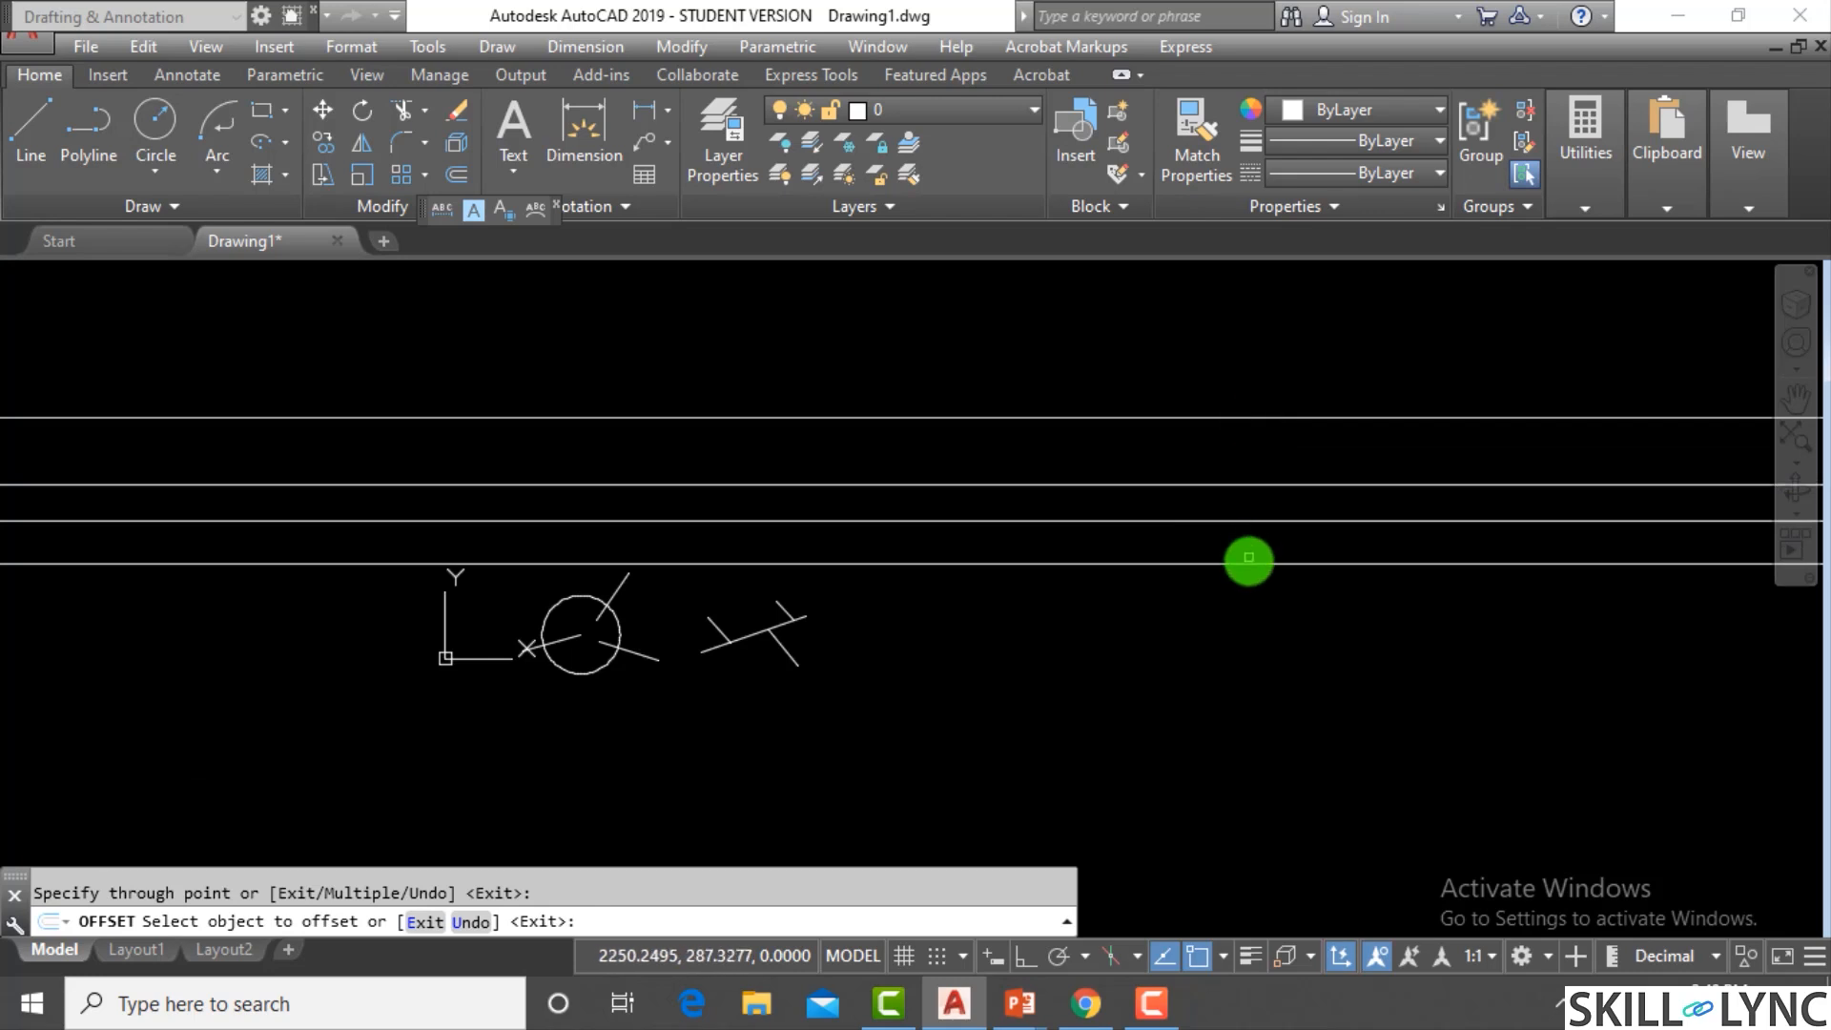
left_click(1248, 563)
left_click(1250, 652)
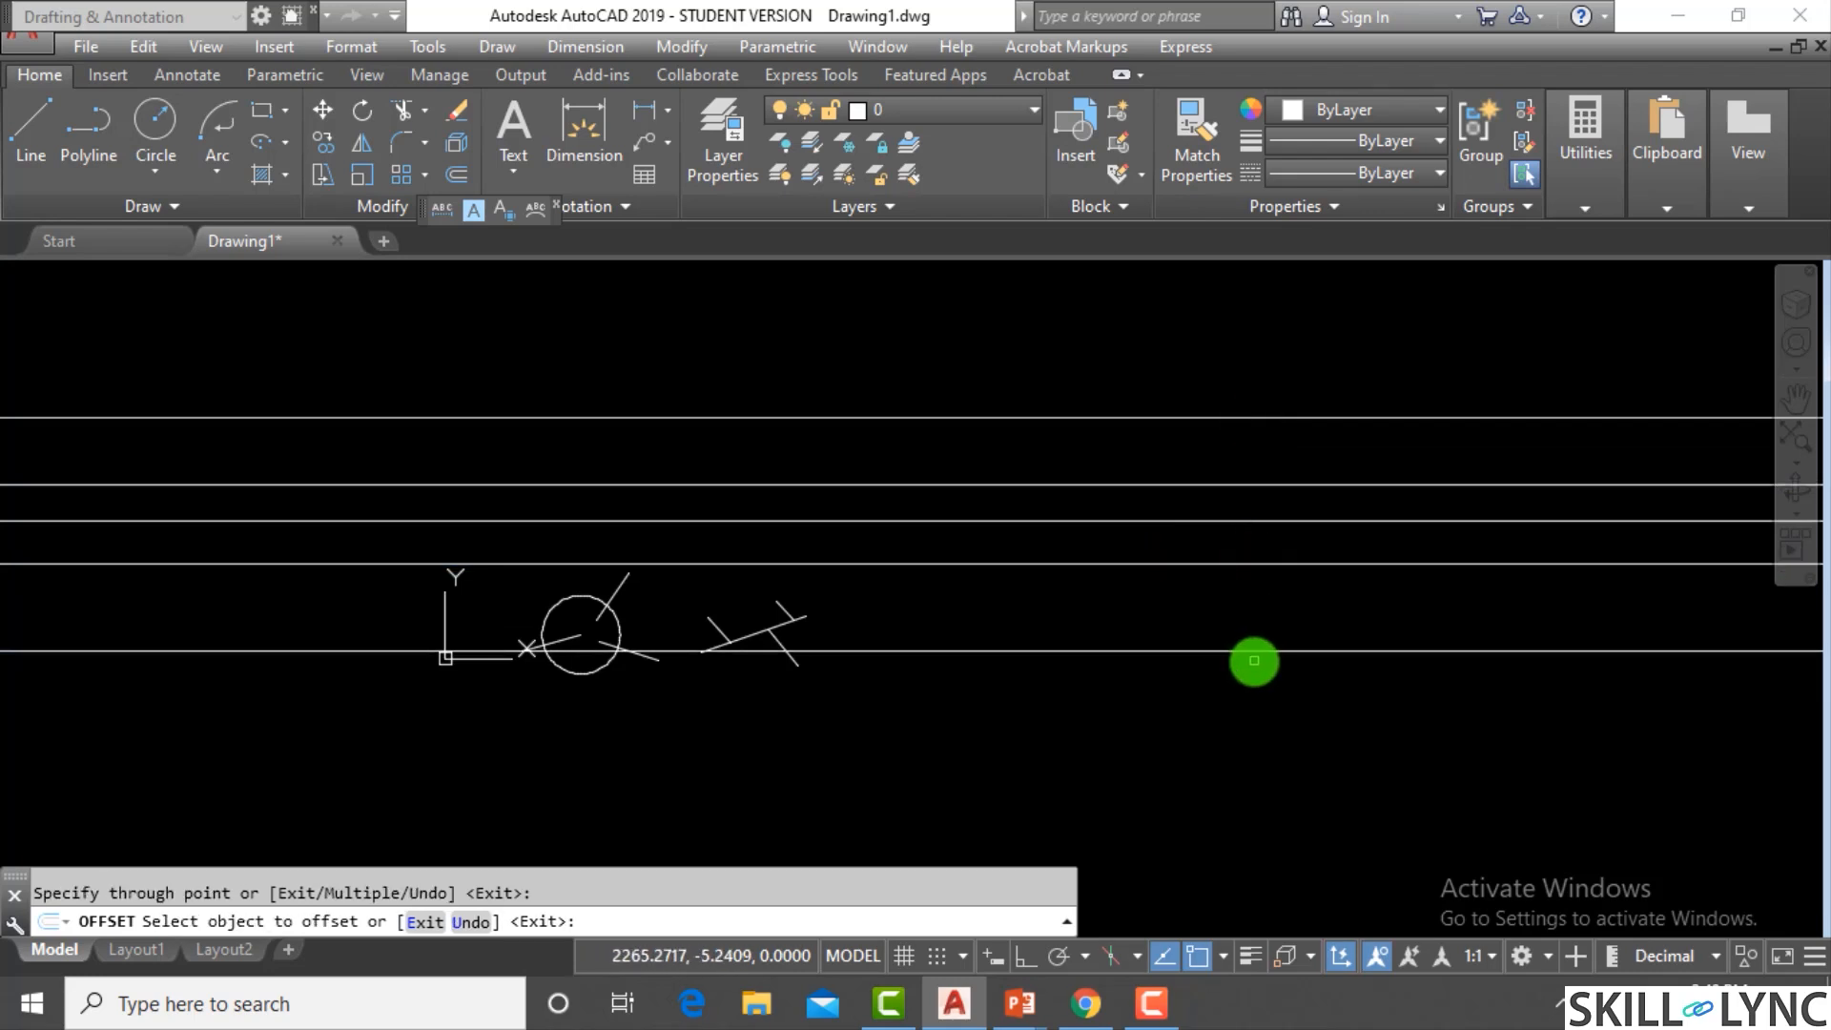
left_click(1254, 652)
left_click(1255, 723)
left_click(1259, 723)
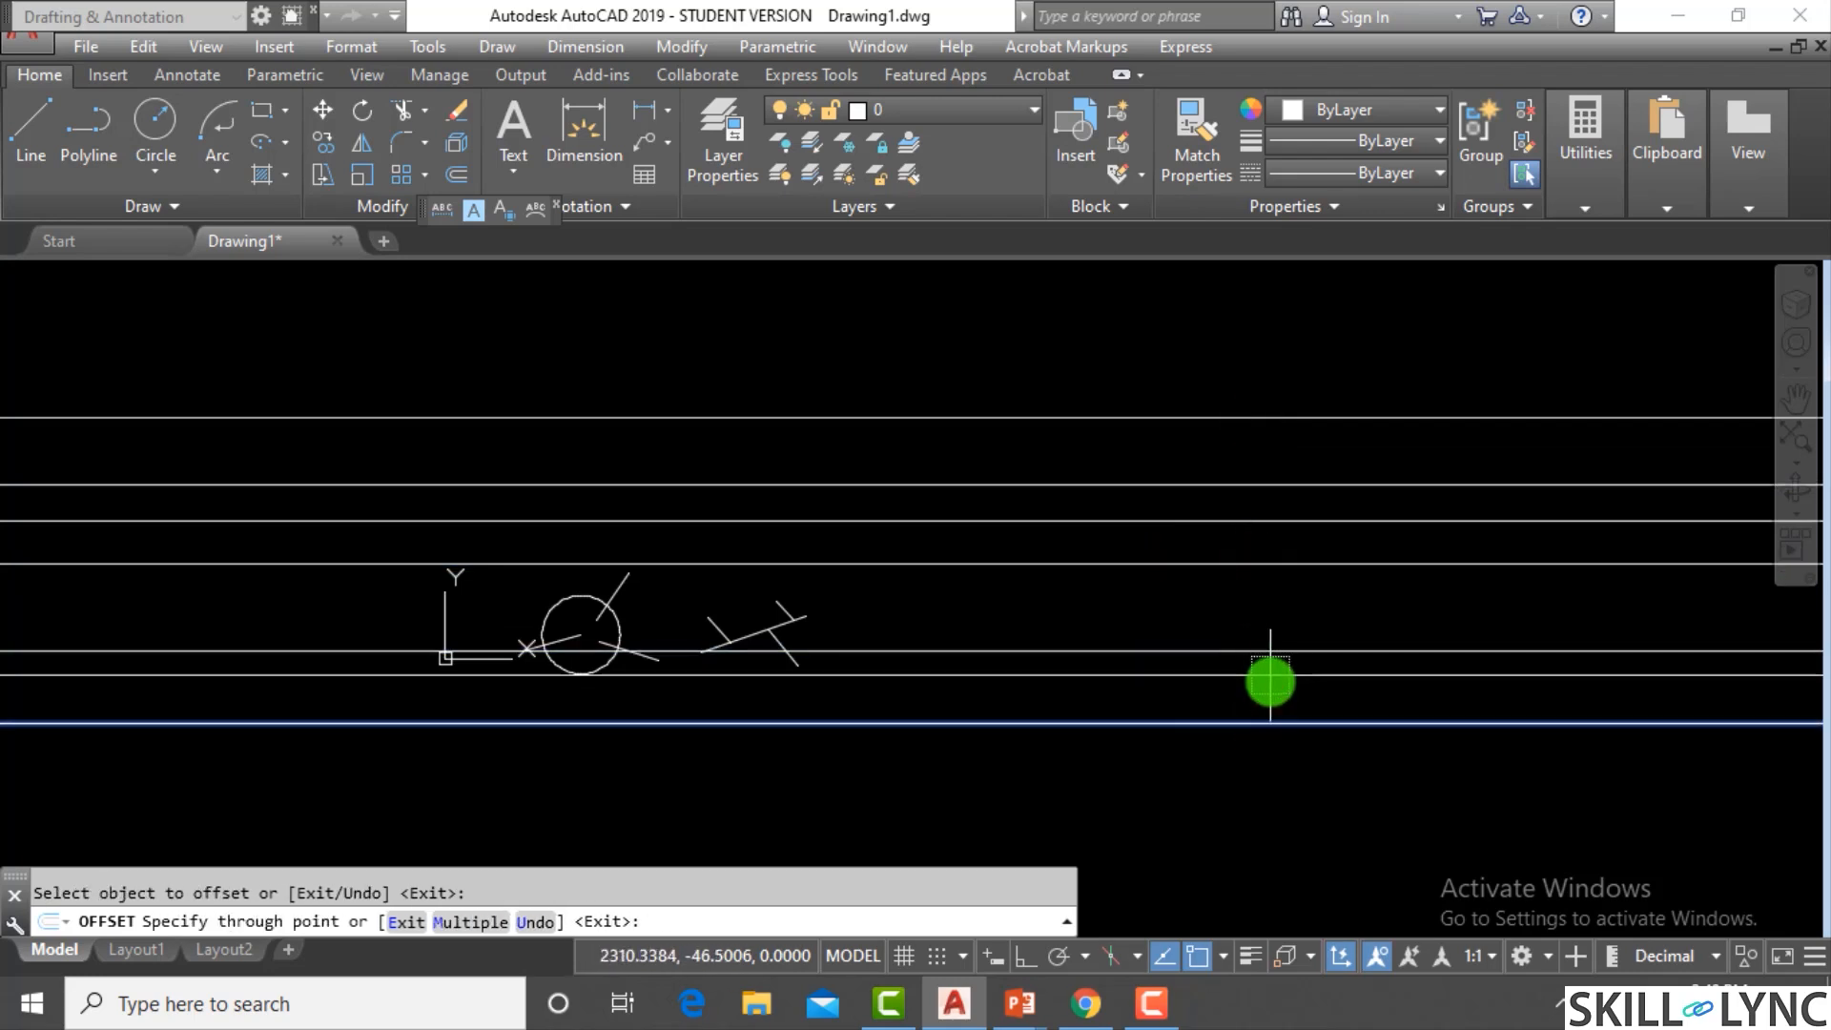
left_click(1270, 693)
key("Escape")
Draw a construction line at a 45° angle crossing all the horizontal lines
type("XL")
key("Return")
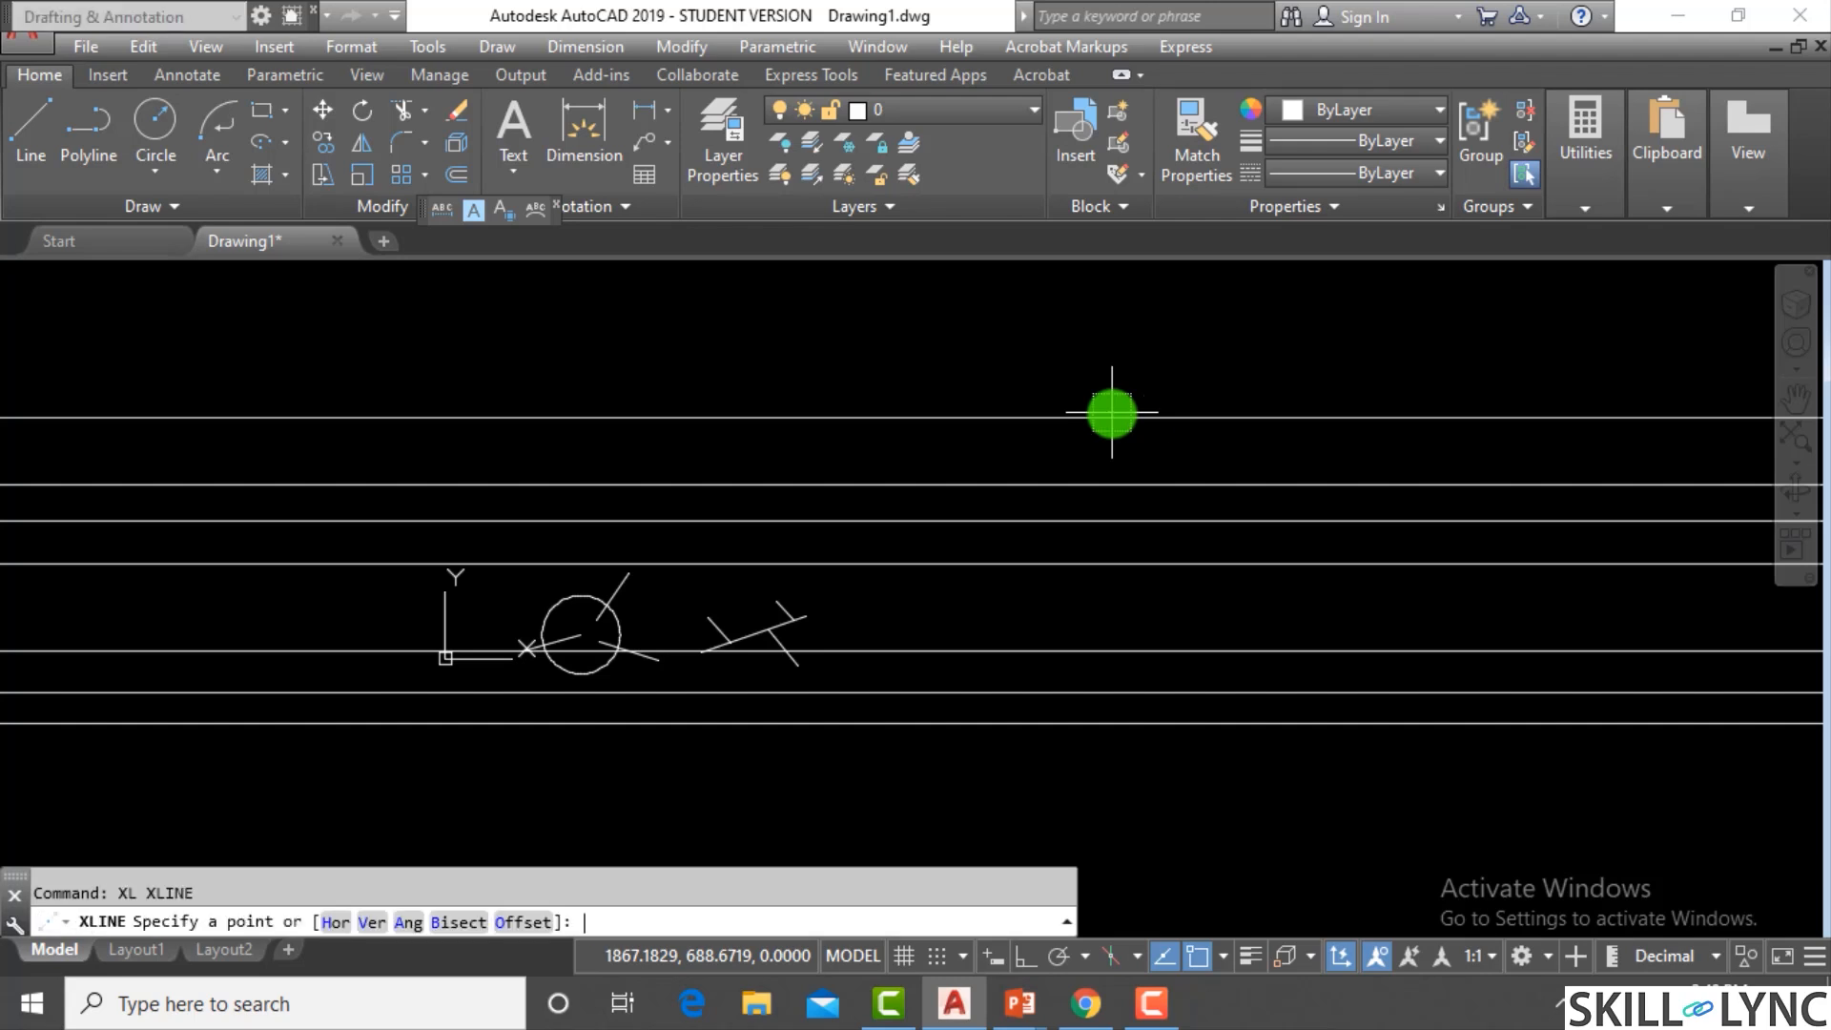
type("a")
key("Return")
type("4")
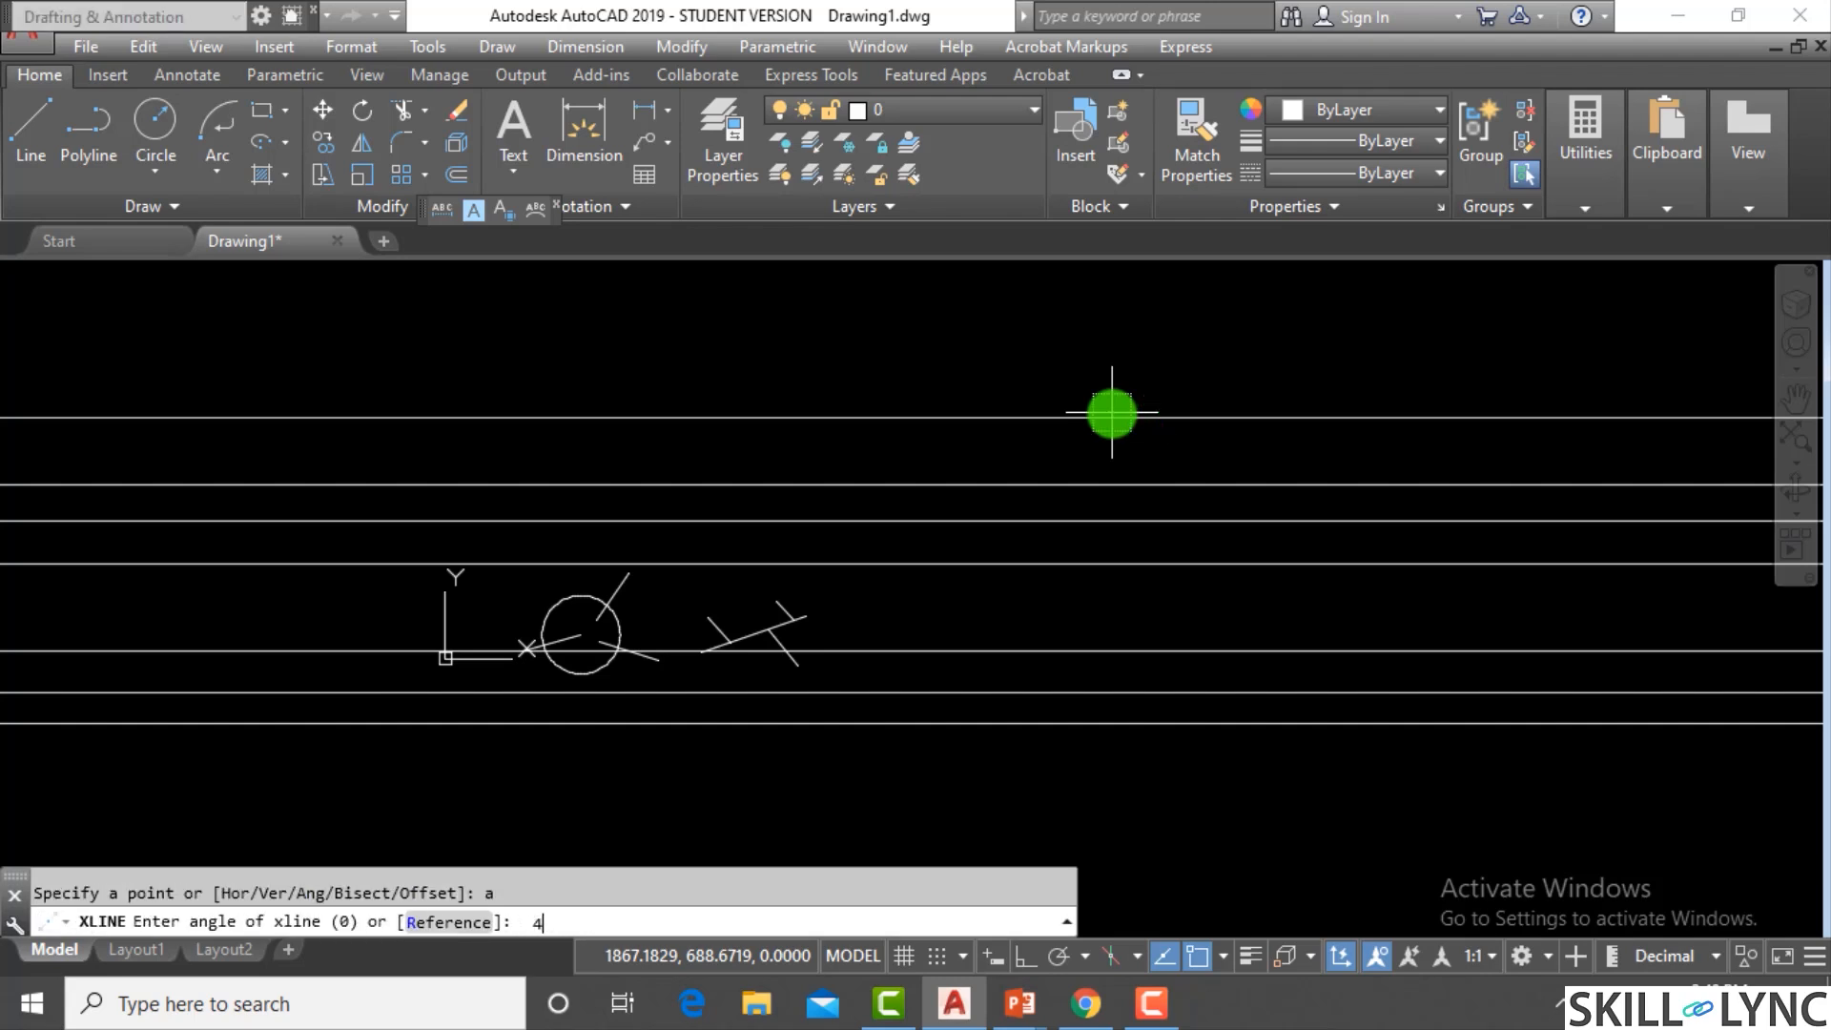
type("5")
key("Return")
left_click(1146, 327)
key("Escape")
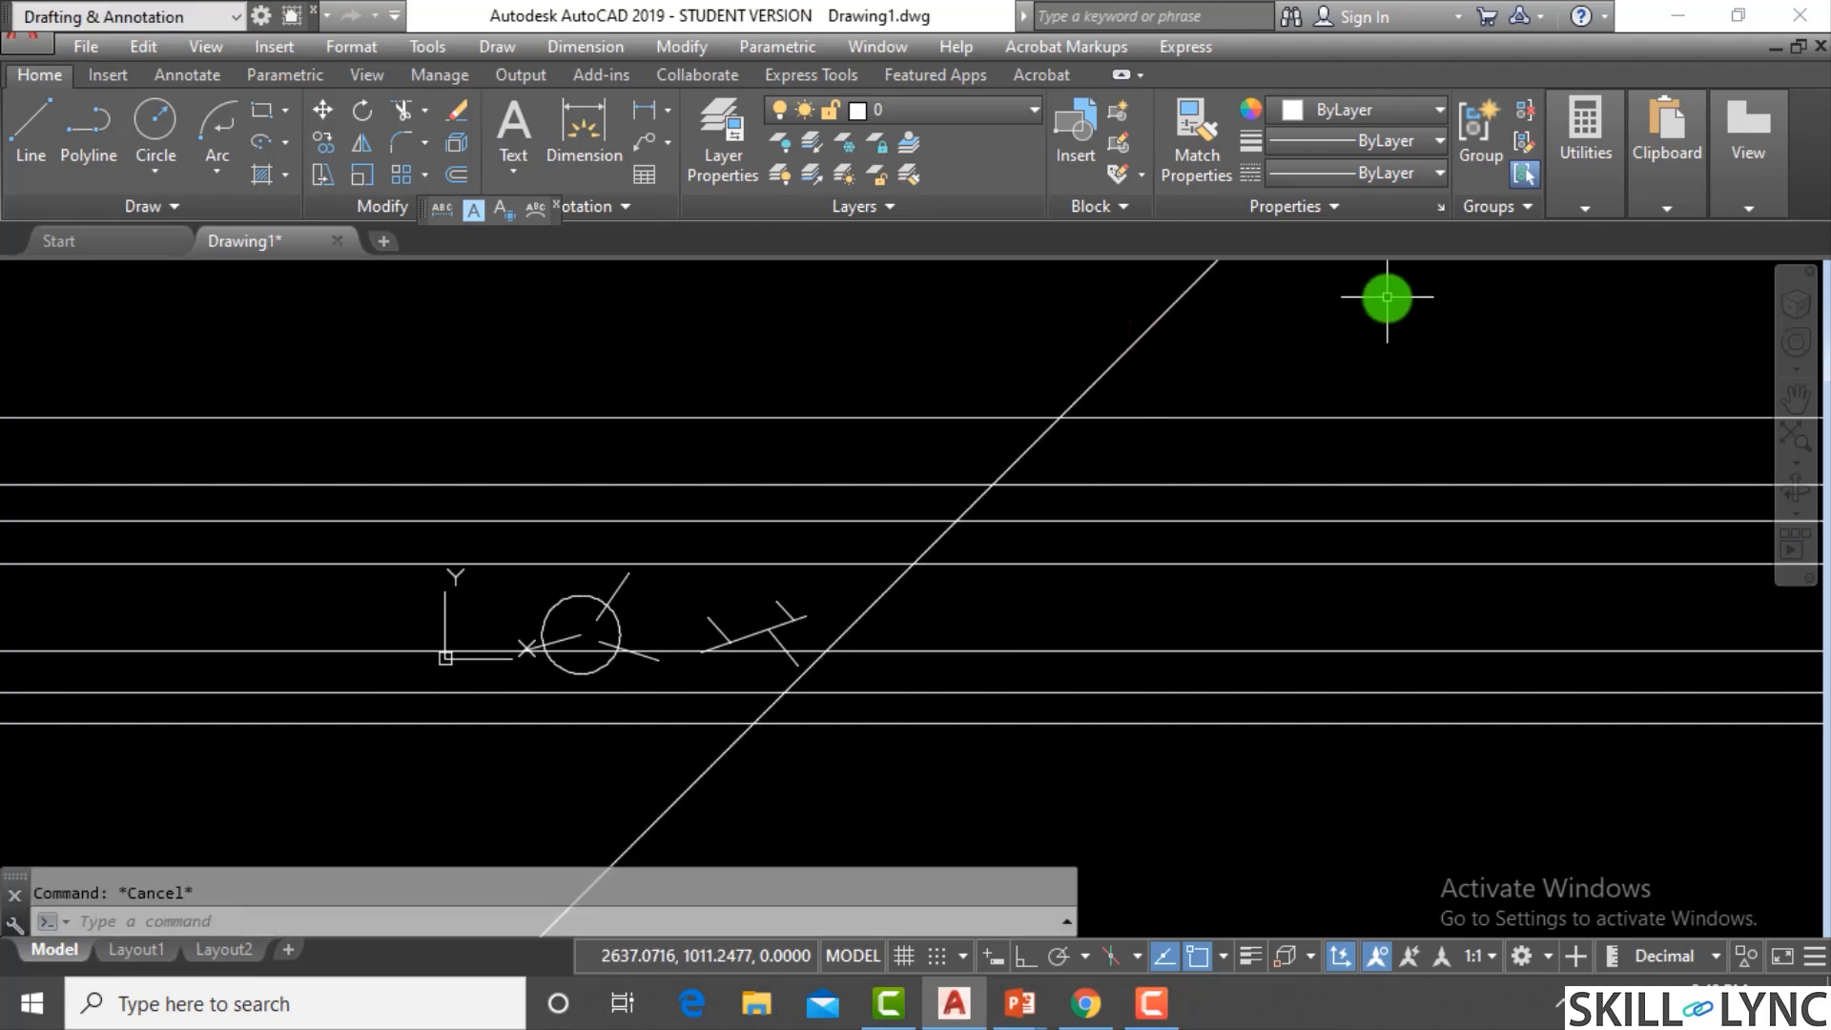
Offset the 45° construction line with the Through option to create three parallel copies to its right
type("o")
key("Return")
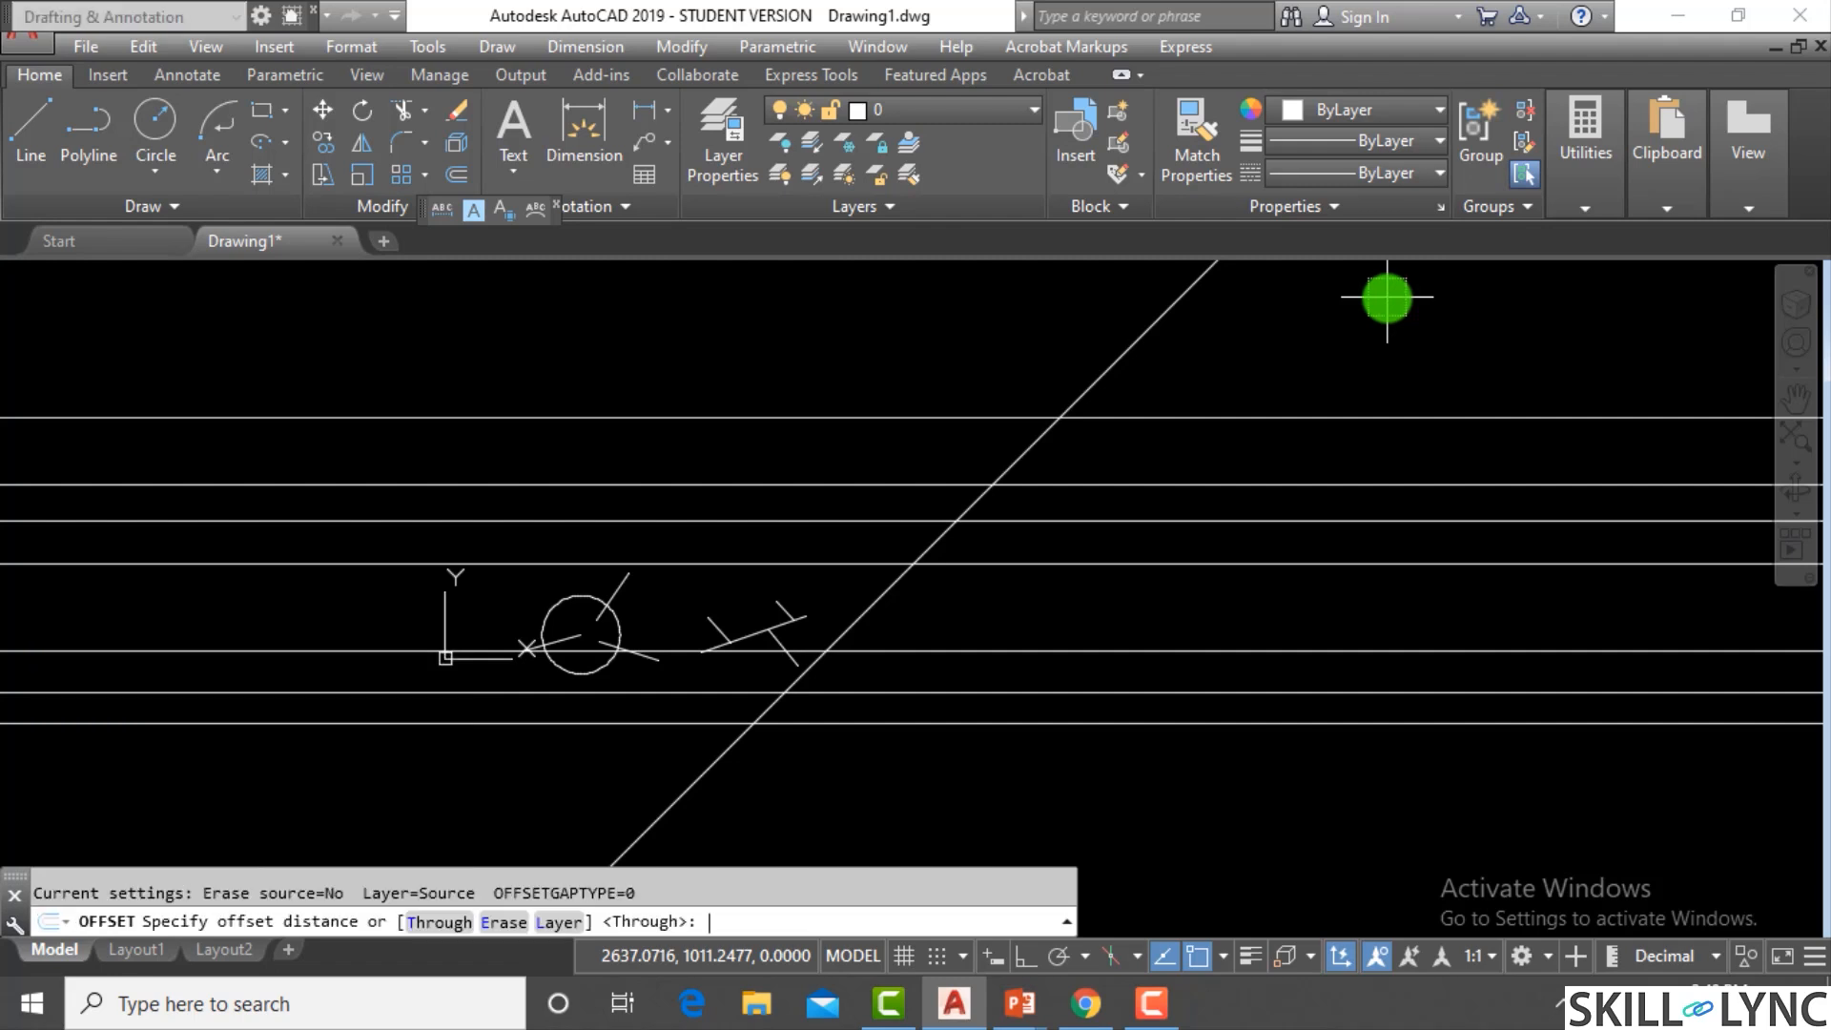
key("Return")
left_click(1160, 319)
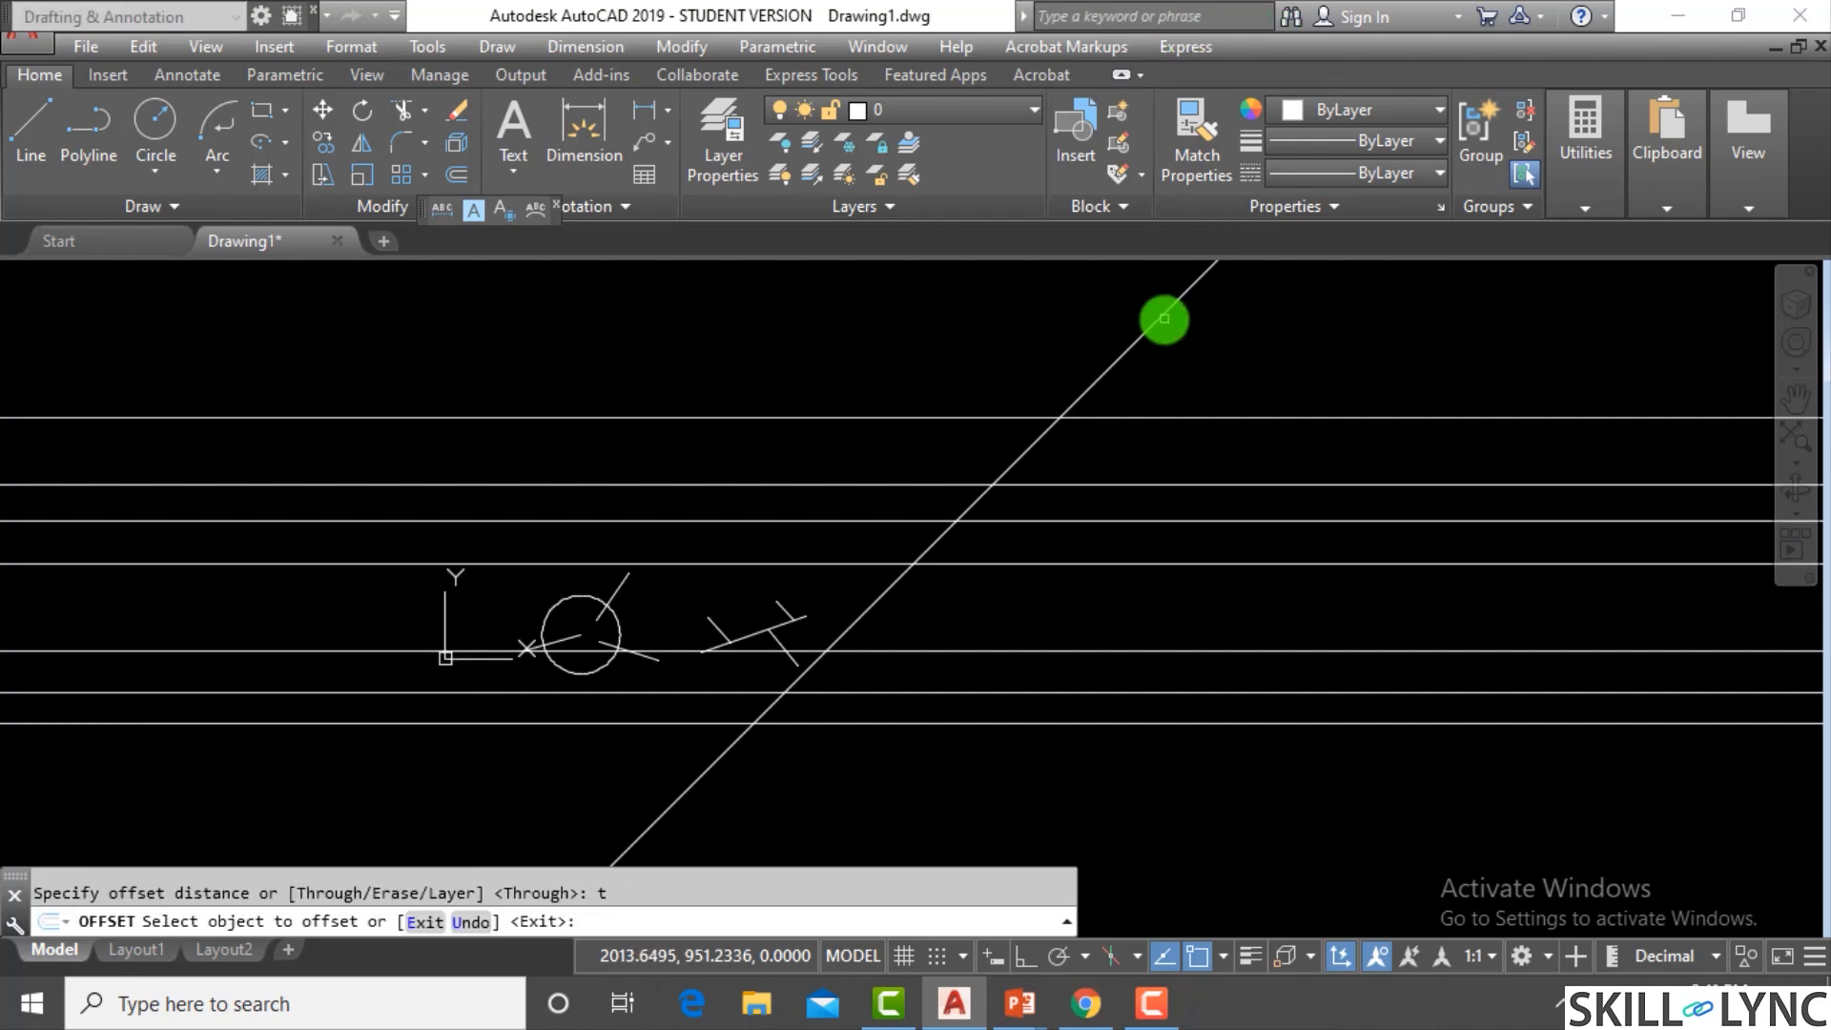
left_click(1245, 330)
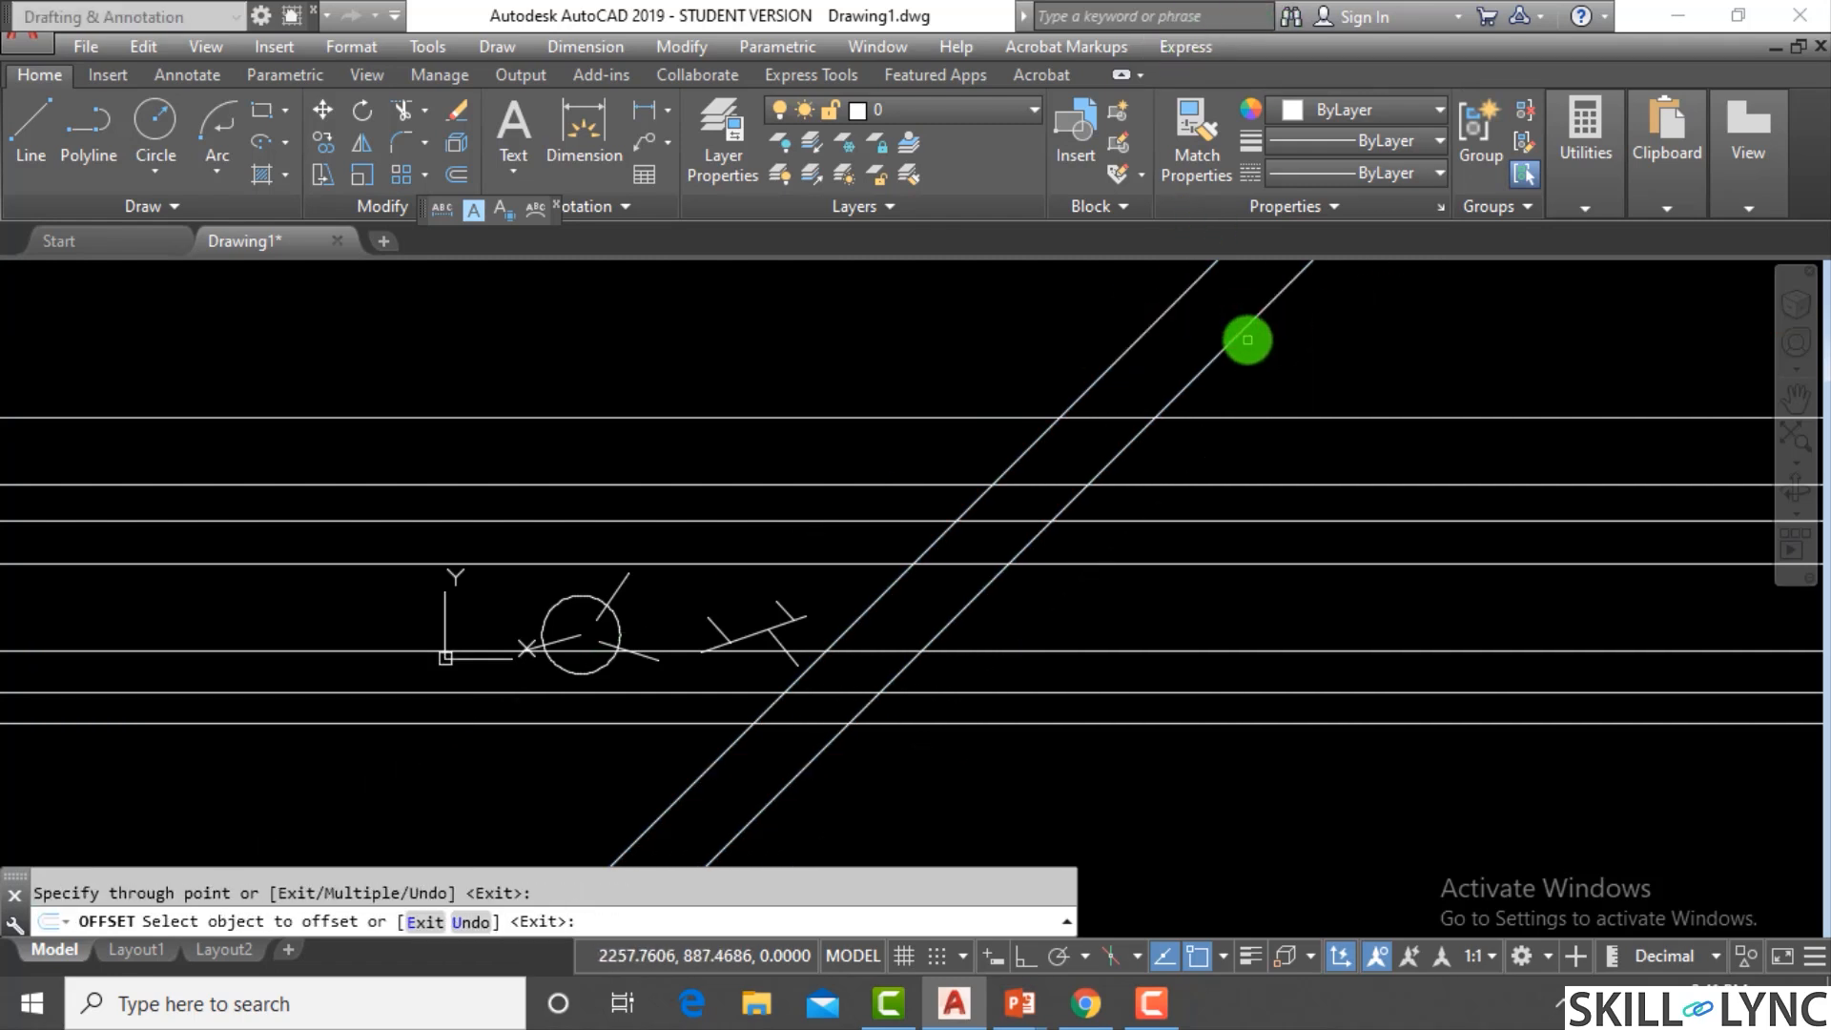
left_click(1243, 327)
left_click(1360, 346)
left_click(1359, 335)
left_click(1520, 380)
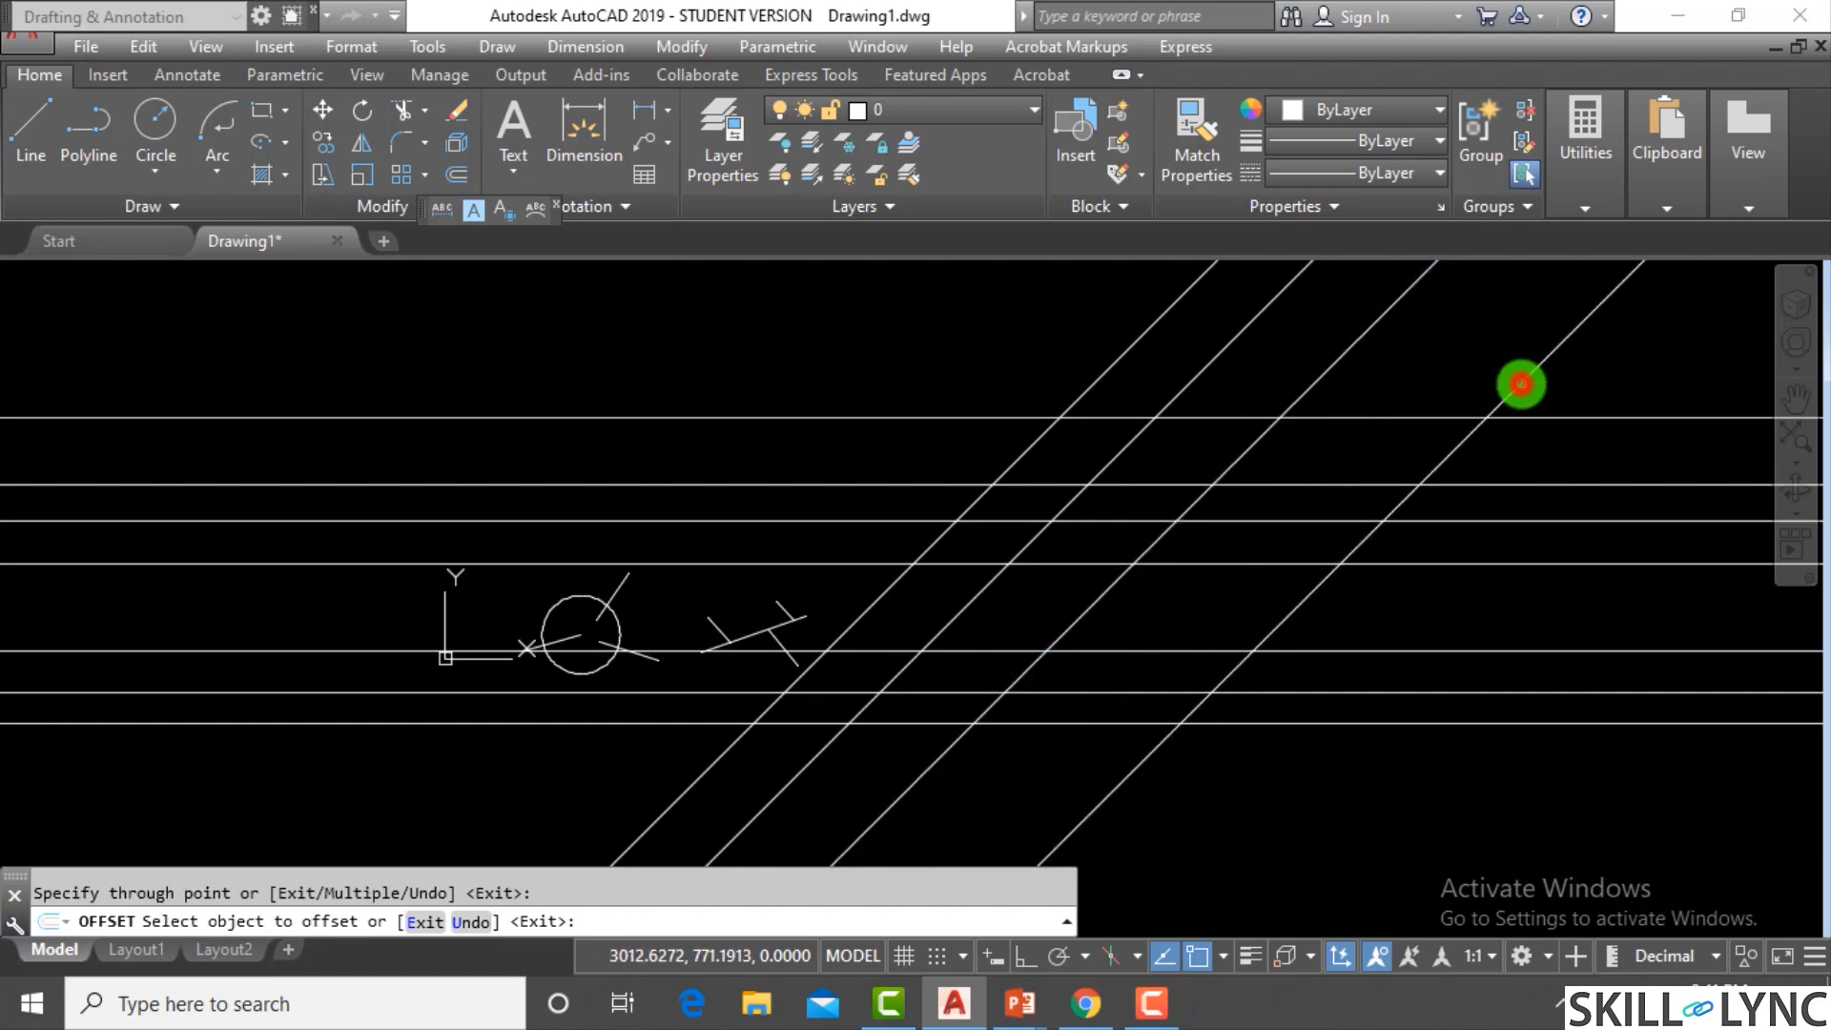
key("Escape")
Trim the four upper horizontal lines right of the rightmost 45° line, using it as cutting edge and the Fence option
scroll(957, 516, "down", 4)
scroll(1215, 543, "up", 4)
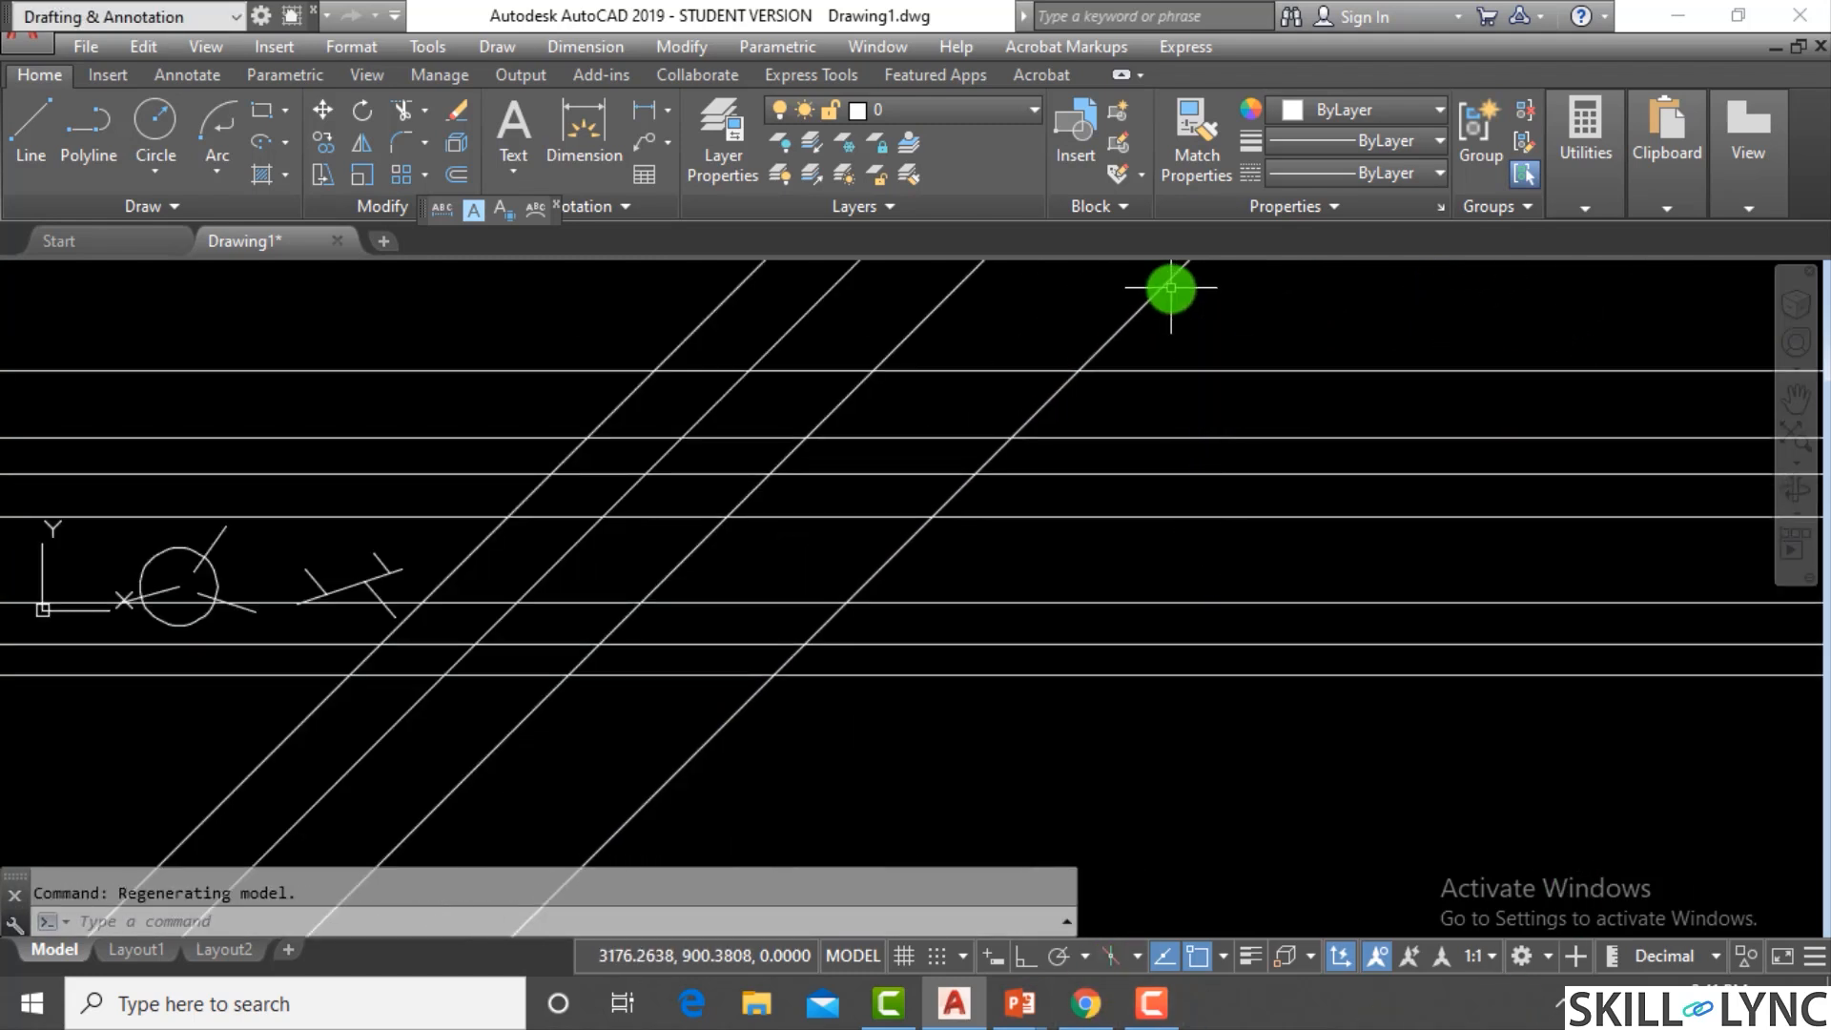
type("tr")
key("Return")
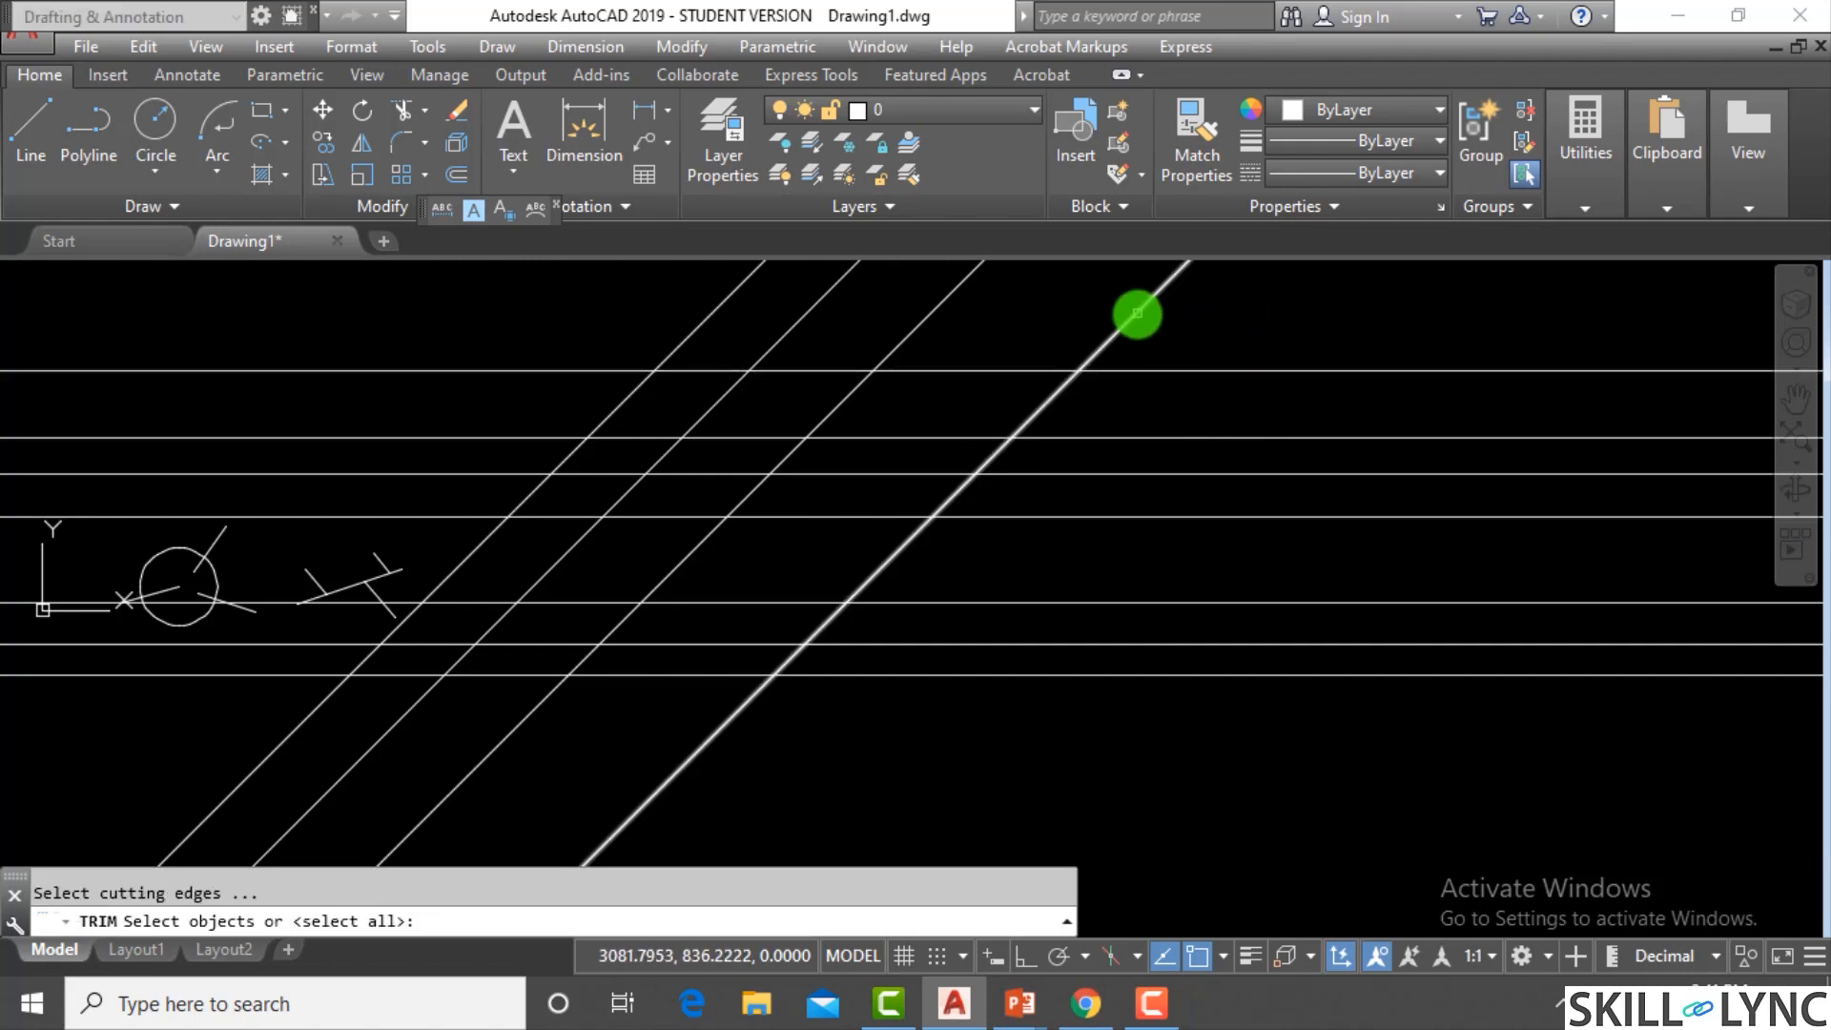
left_click(1137, 314)
key("Return")
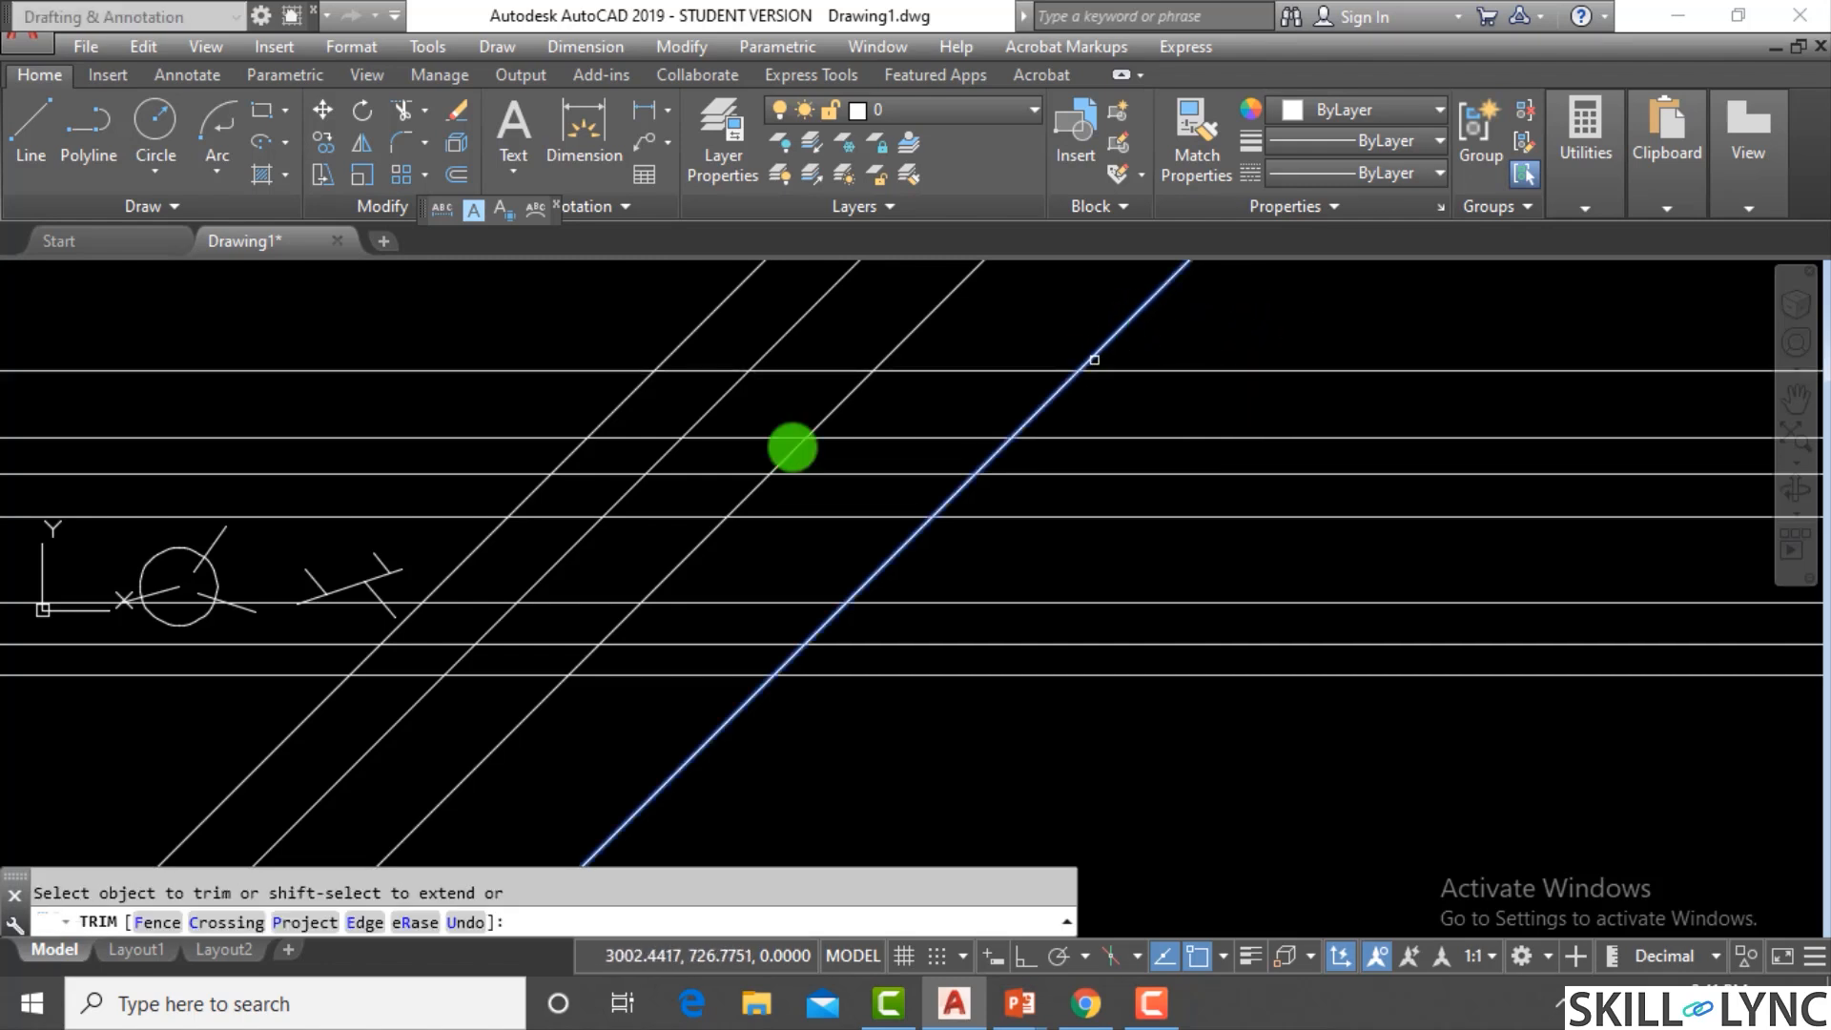
left_click(172, 921)
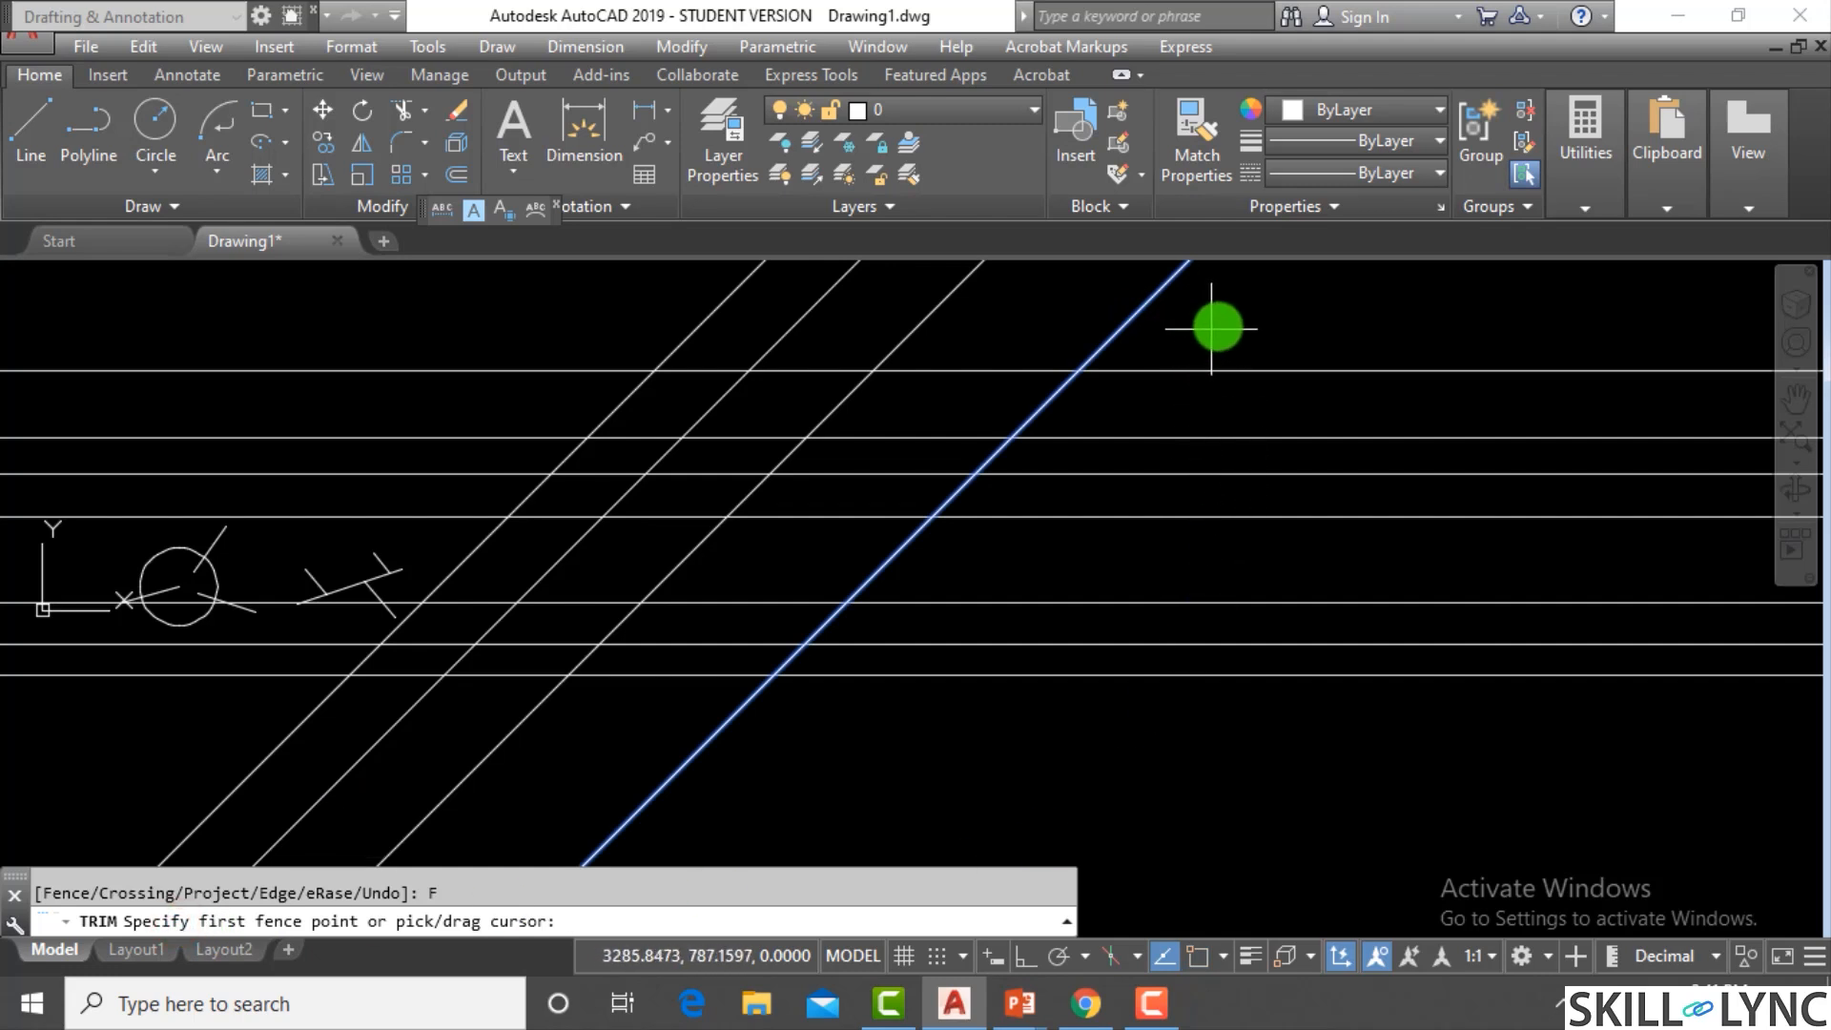
left_click(1243, 299)
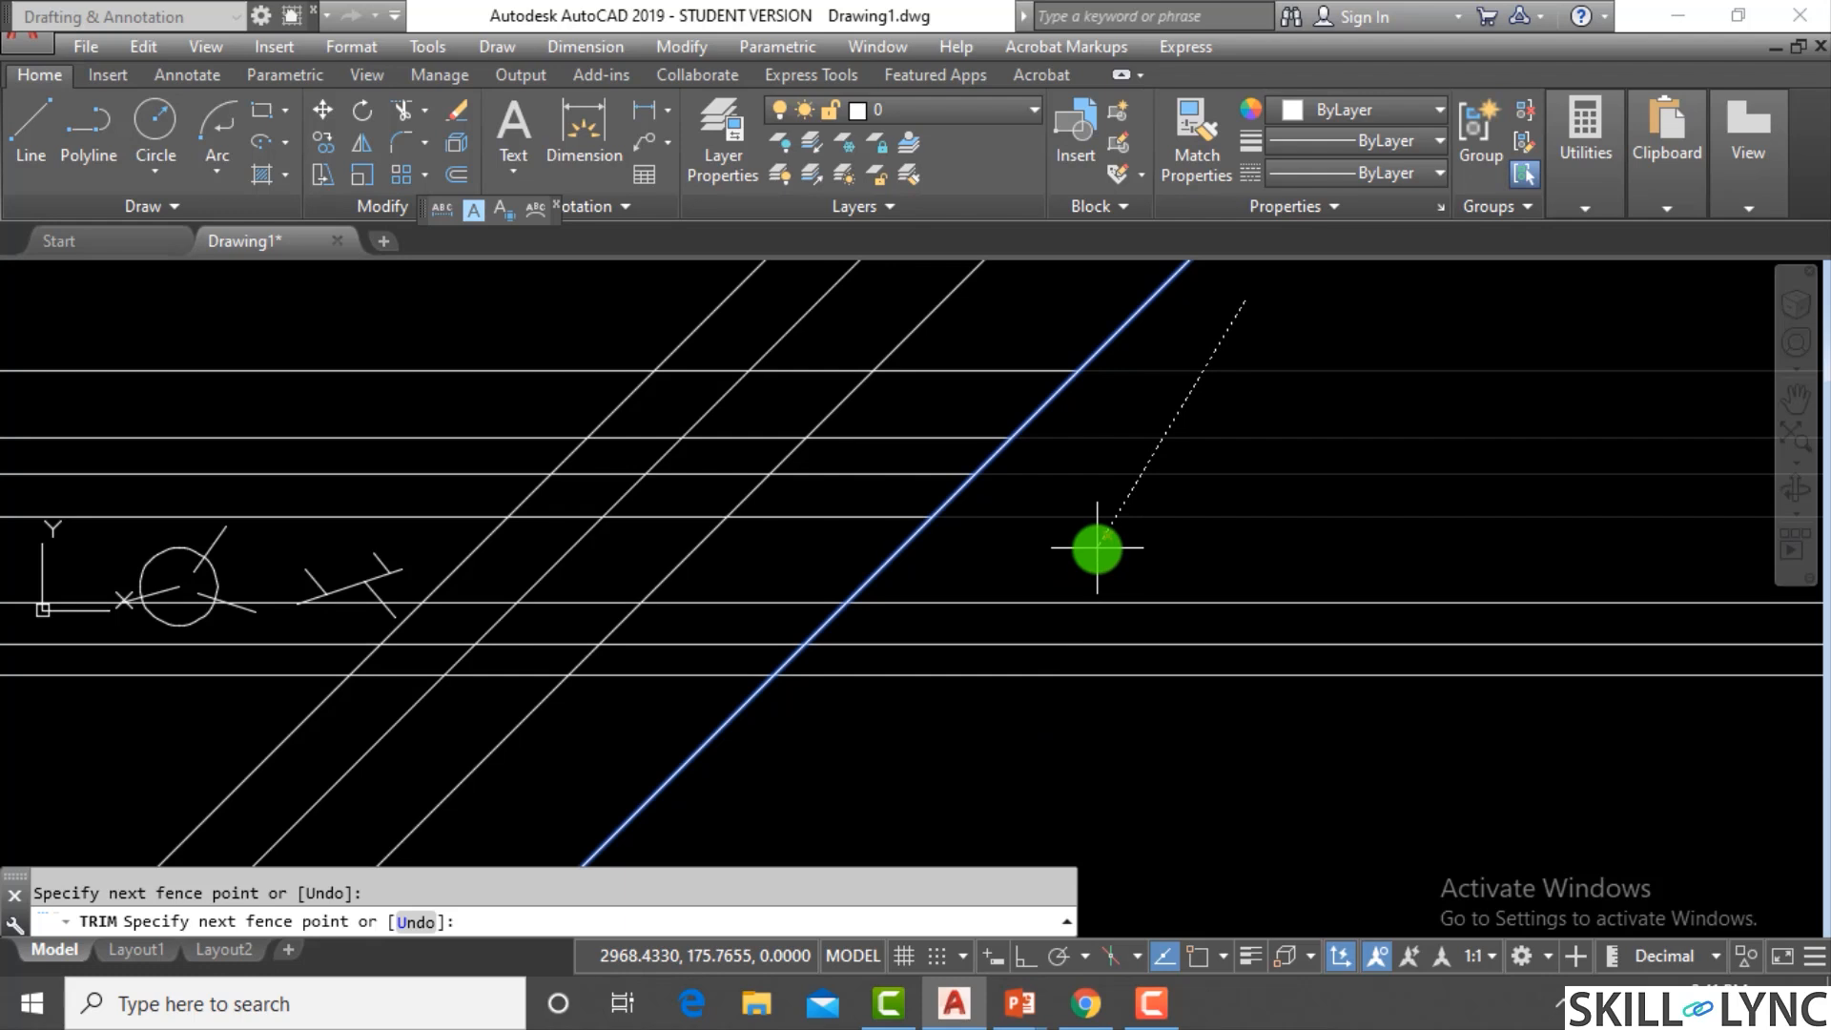
right_click(1096, 552)
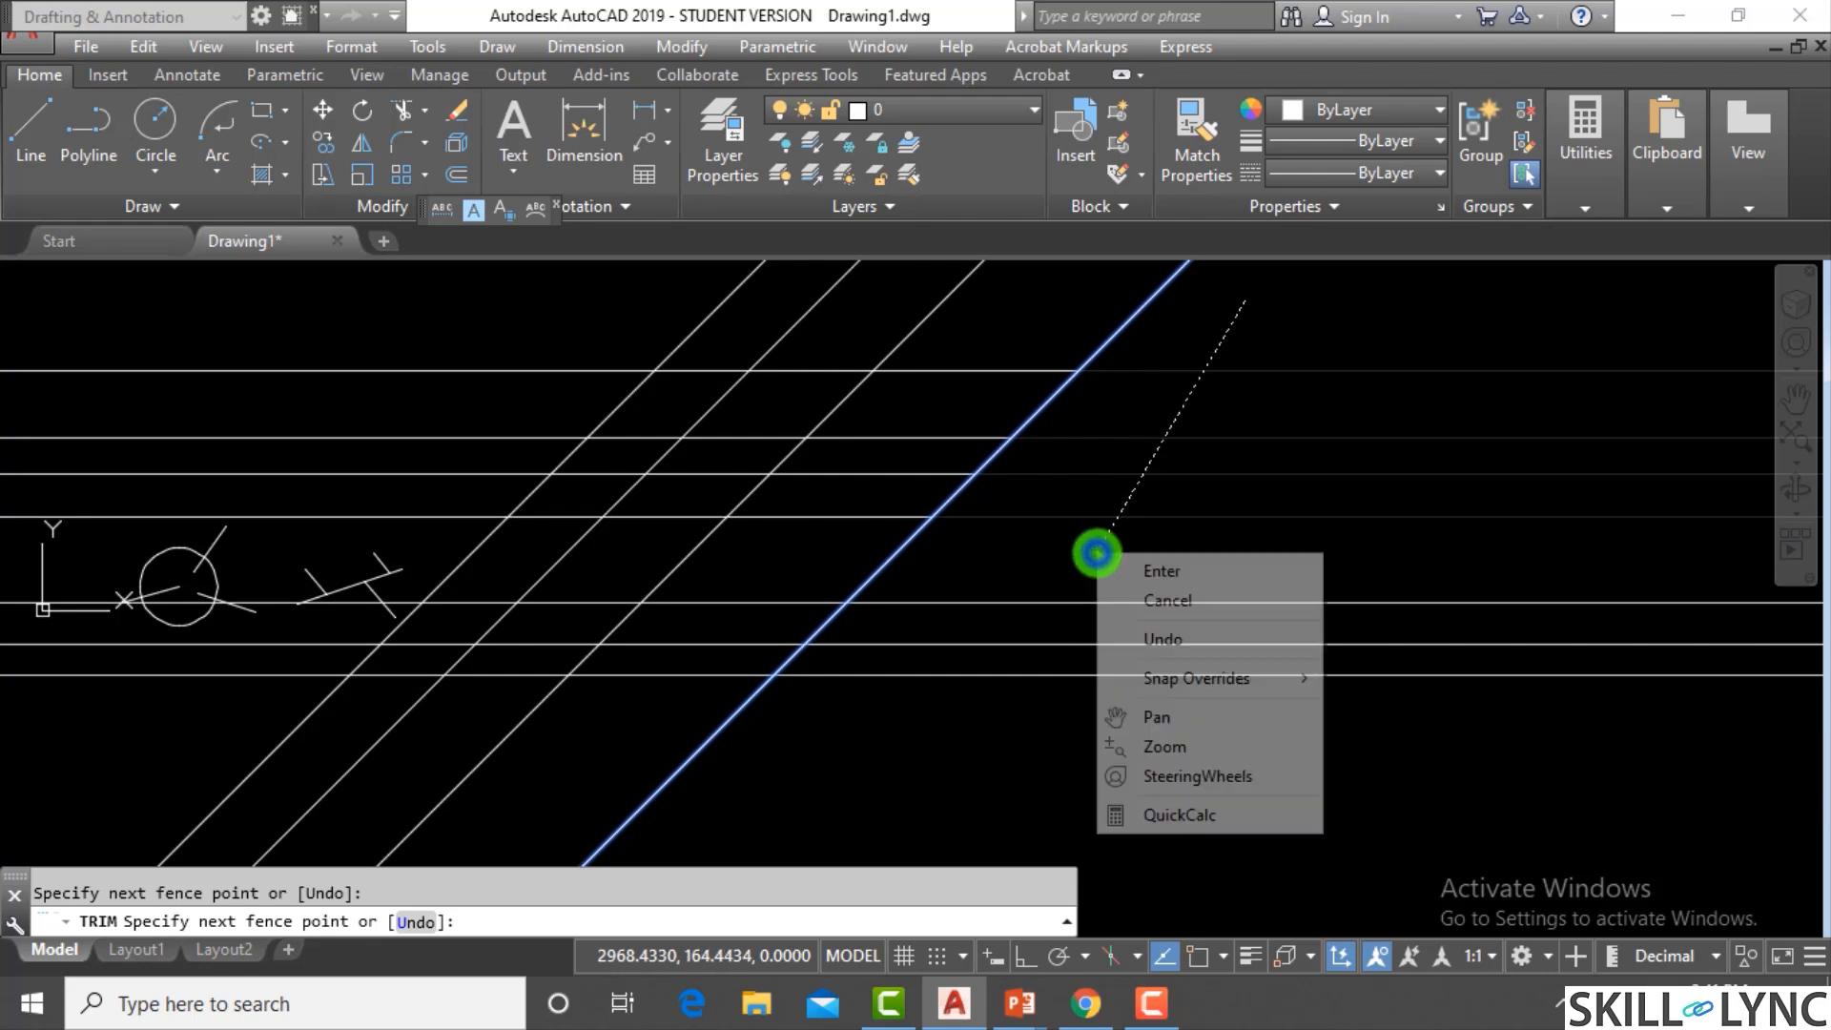
left_click(1146, 578)
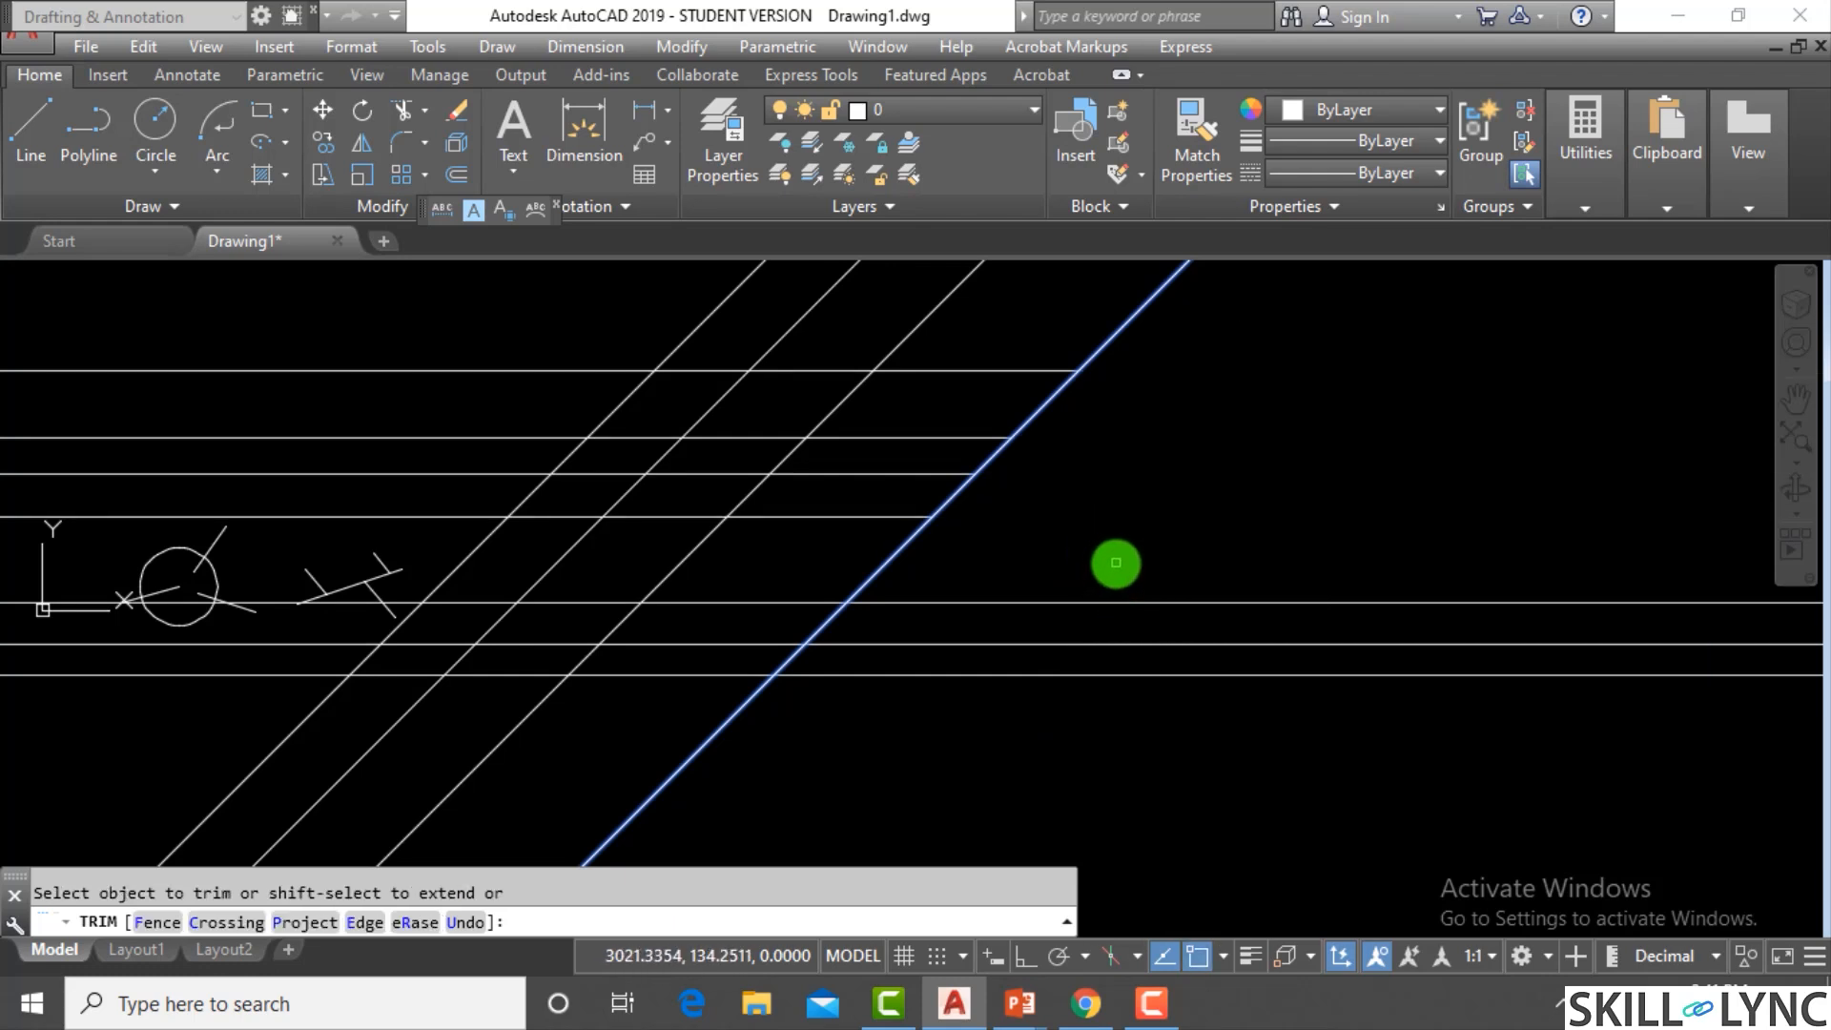
Trim the three lower horizontal lines right of the rightmost 45° line using Trim's Fence option
type("f")
key("Return")
left_click(1139, 557)
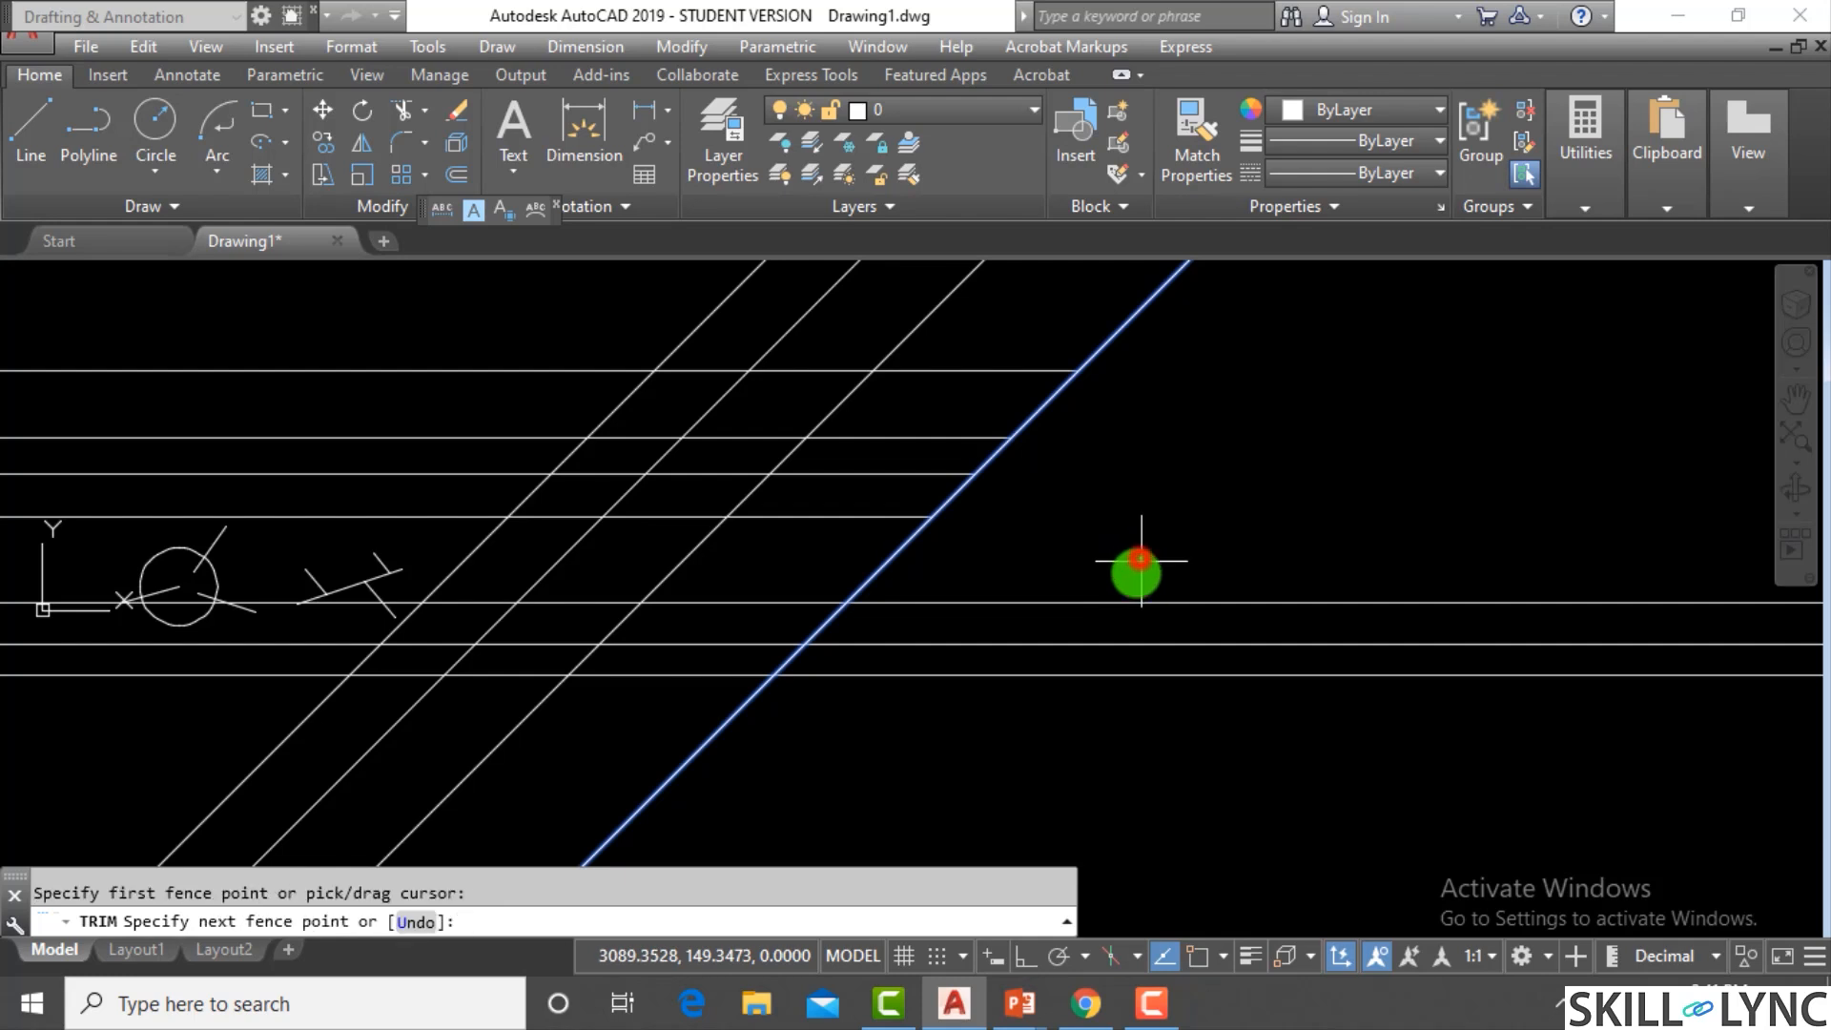
left_click(971, 701)
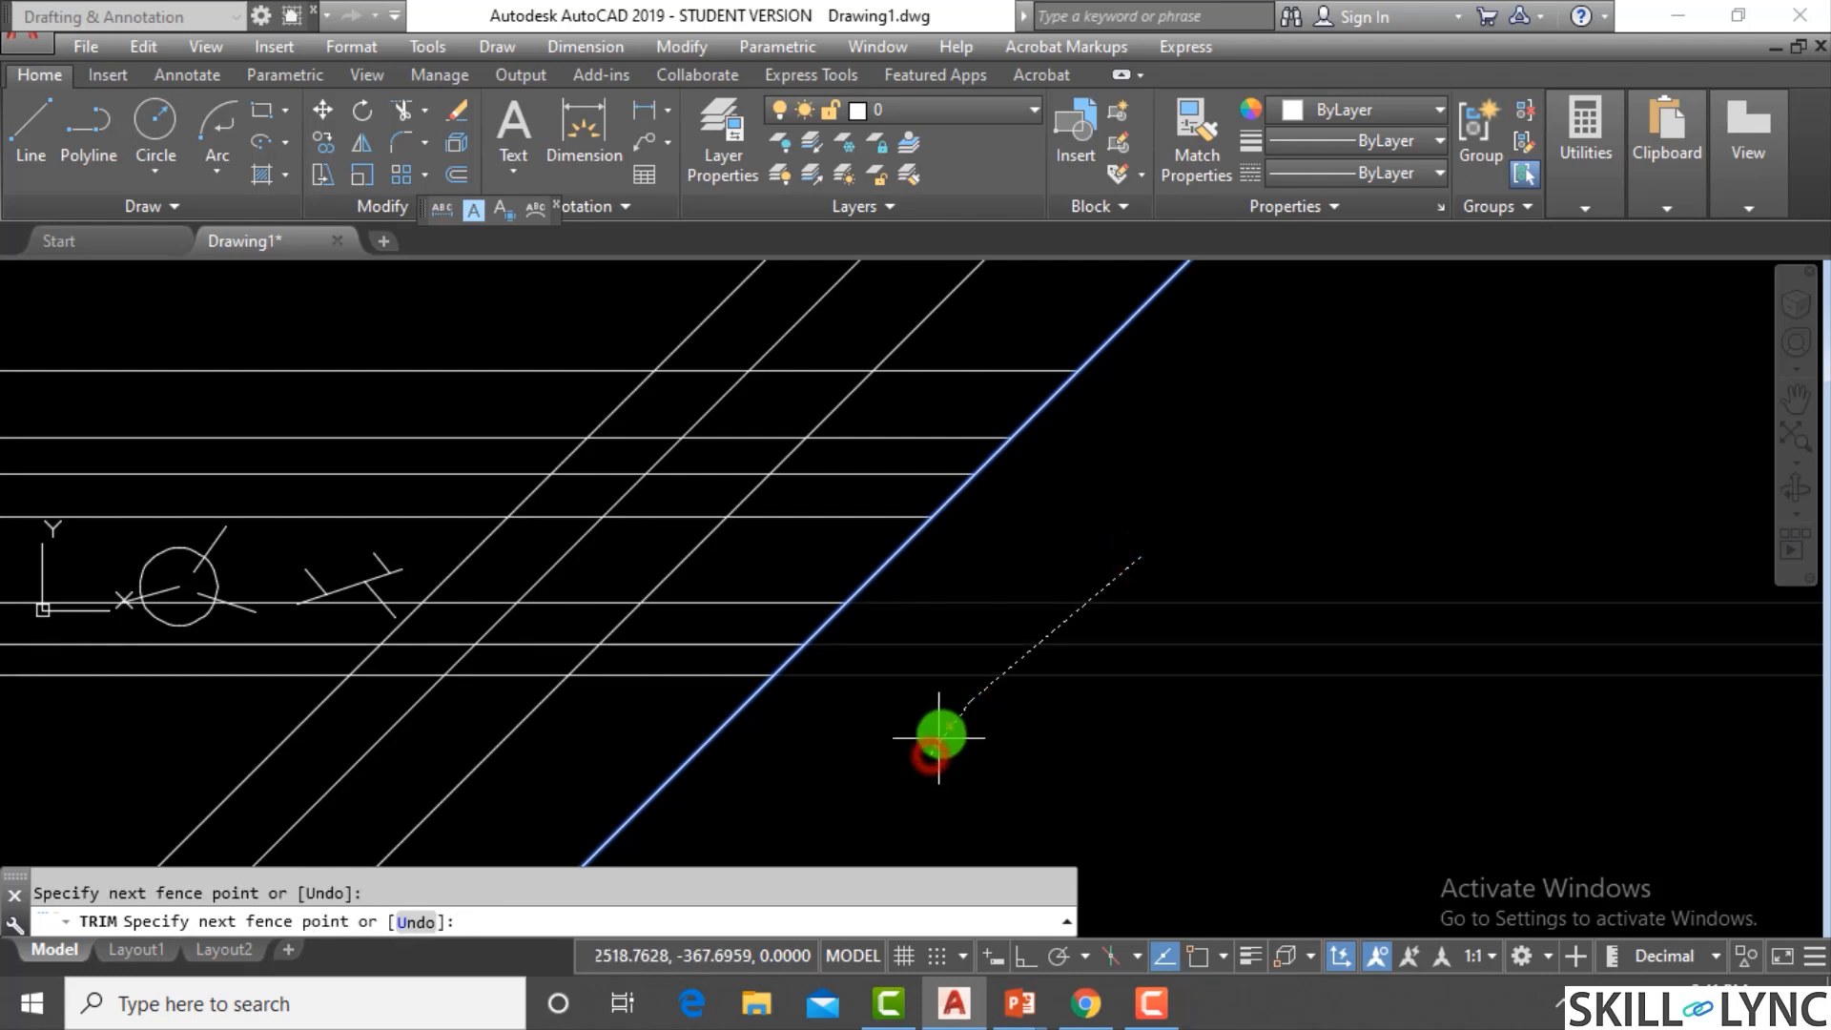
right_click(939, 736)
left_click(1007, 467)
key("Escape")
Start the Trim command with the leftmost 45° line as the cutting edge
scroll(1030, 674, "down", 3)
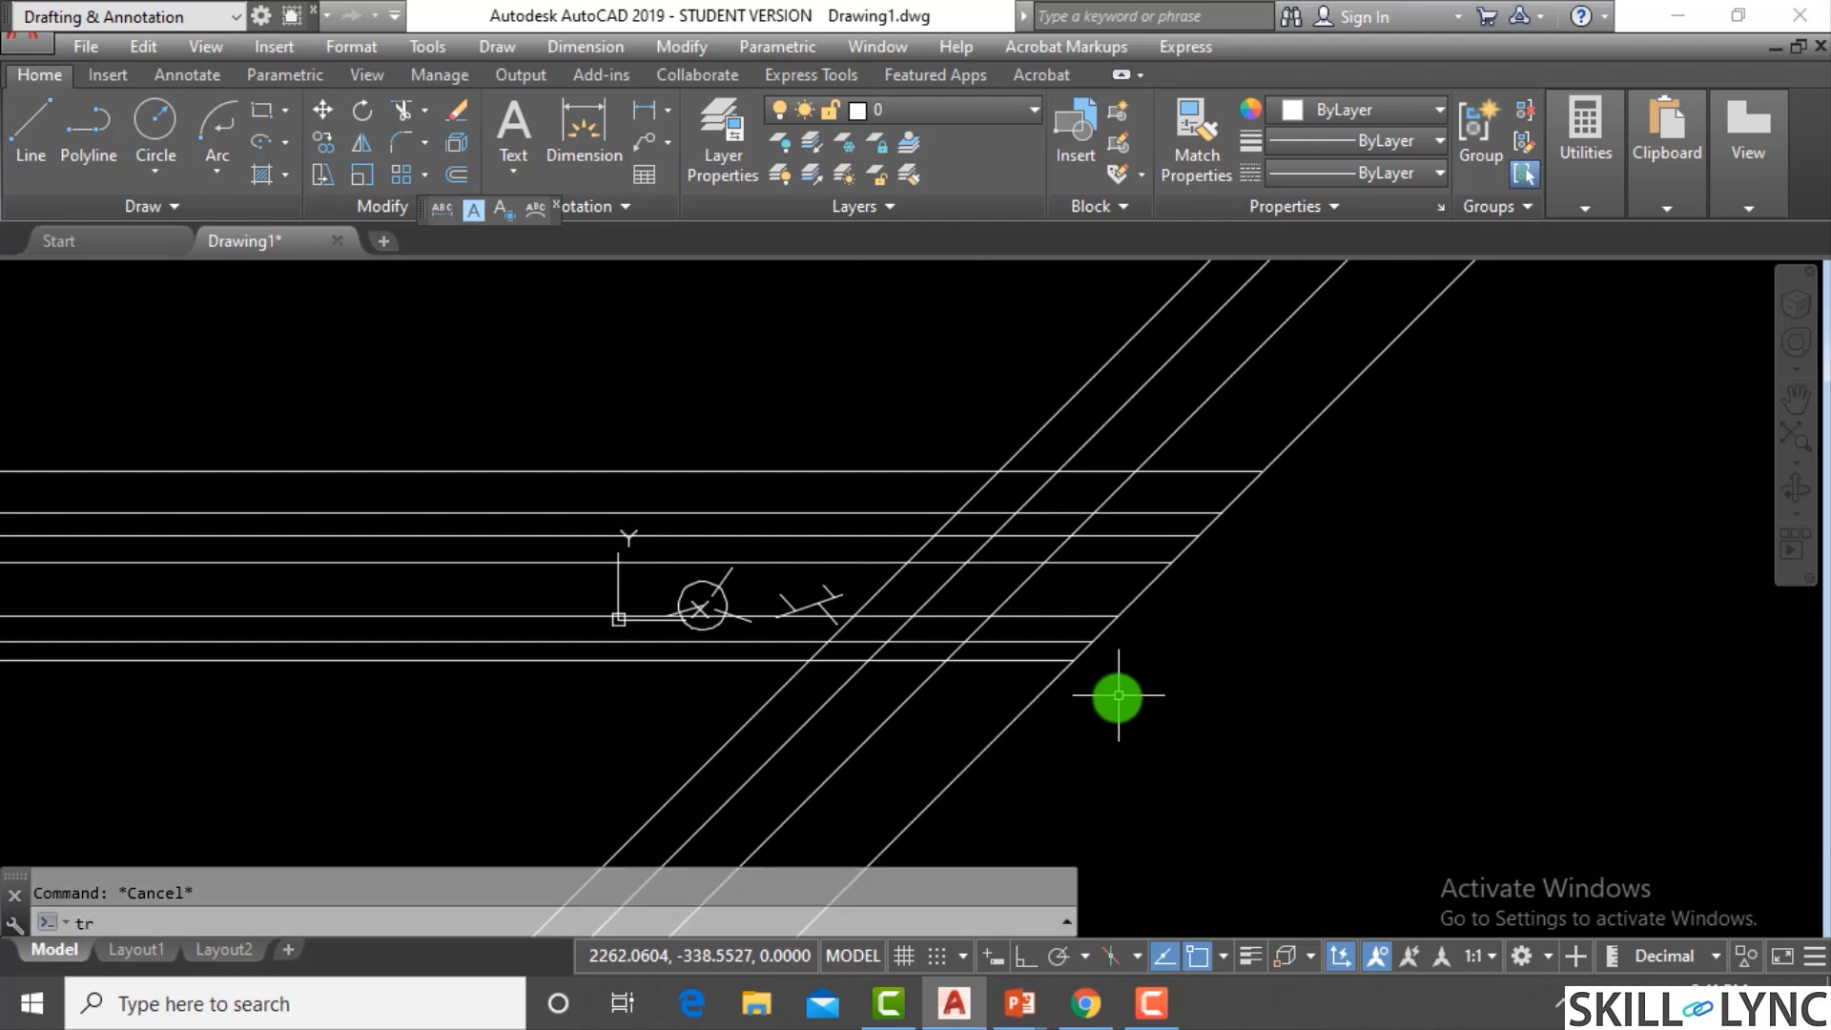
key("Return")
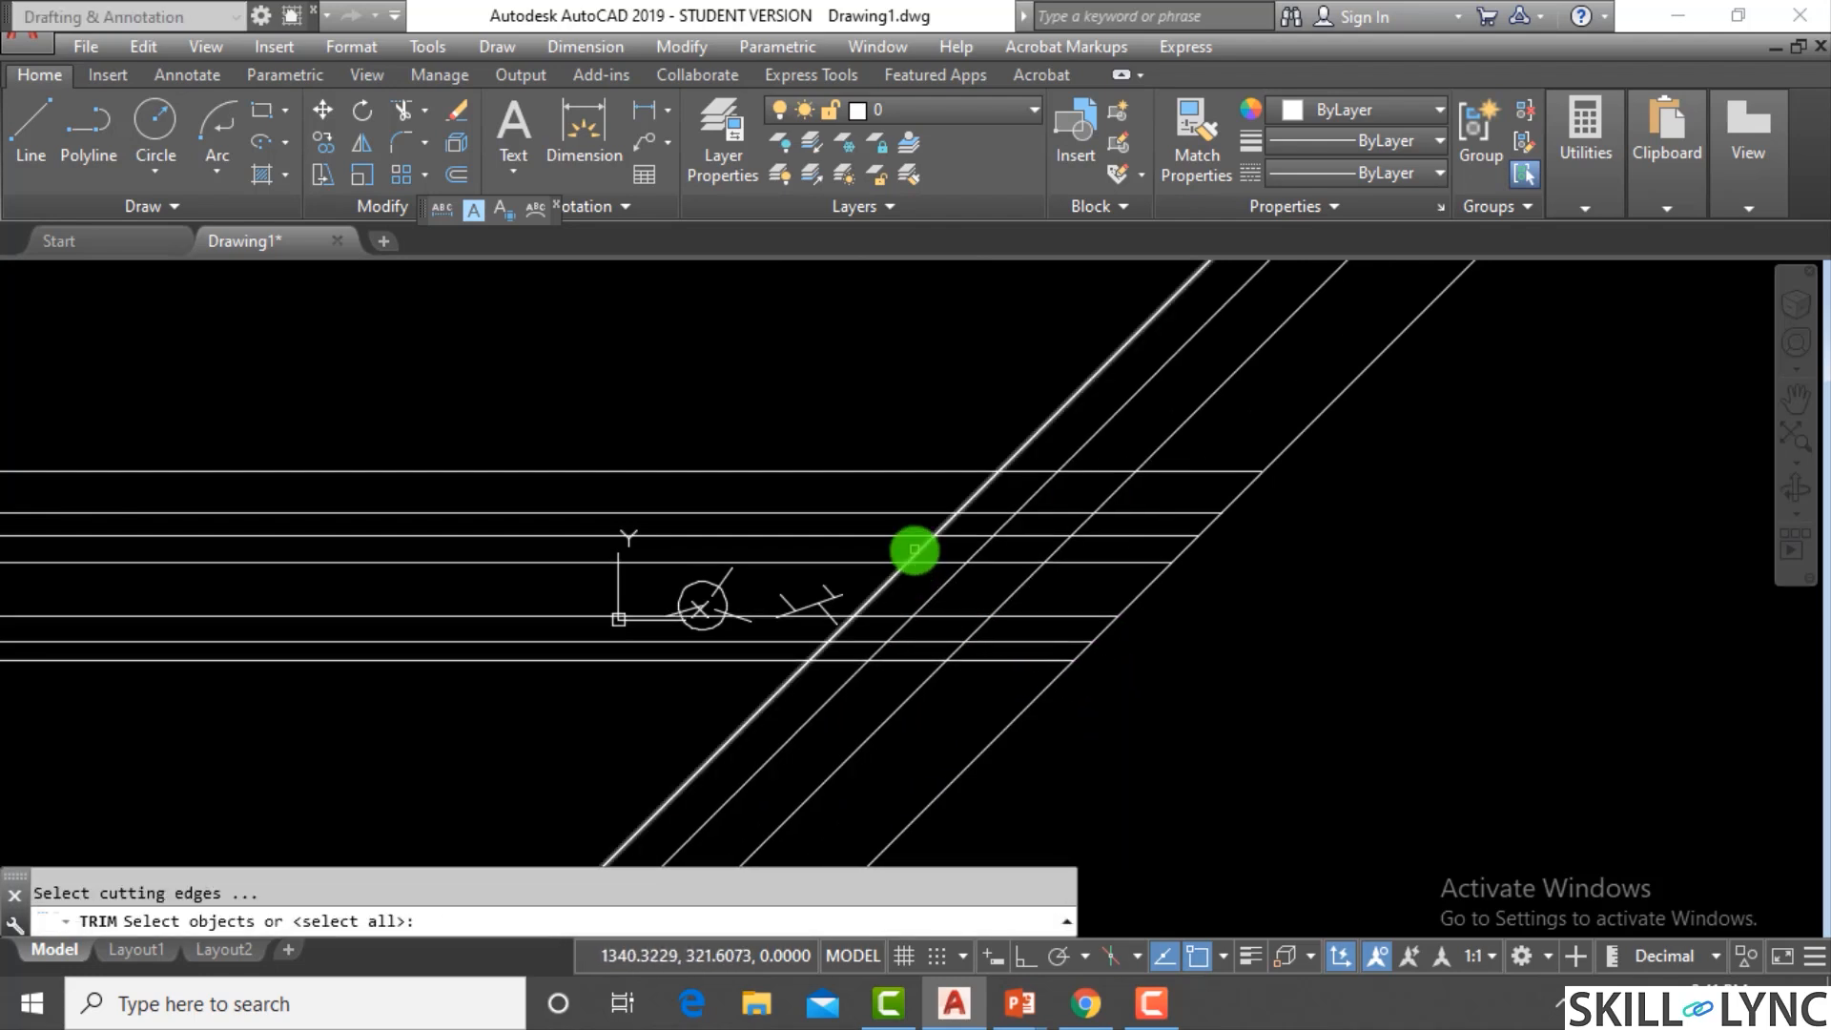
left_click(917, 546)
key("Return")
left_click(246, 922)
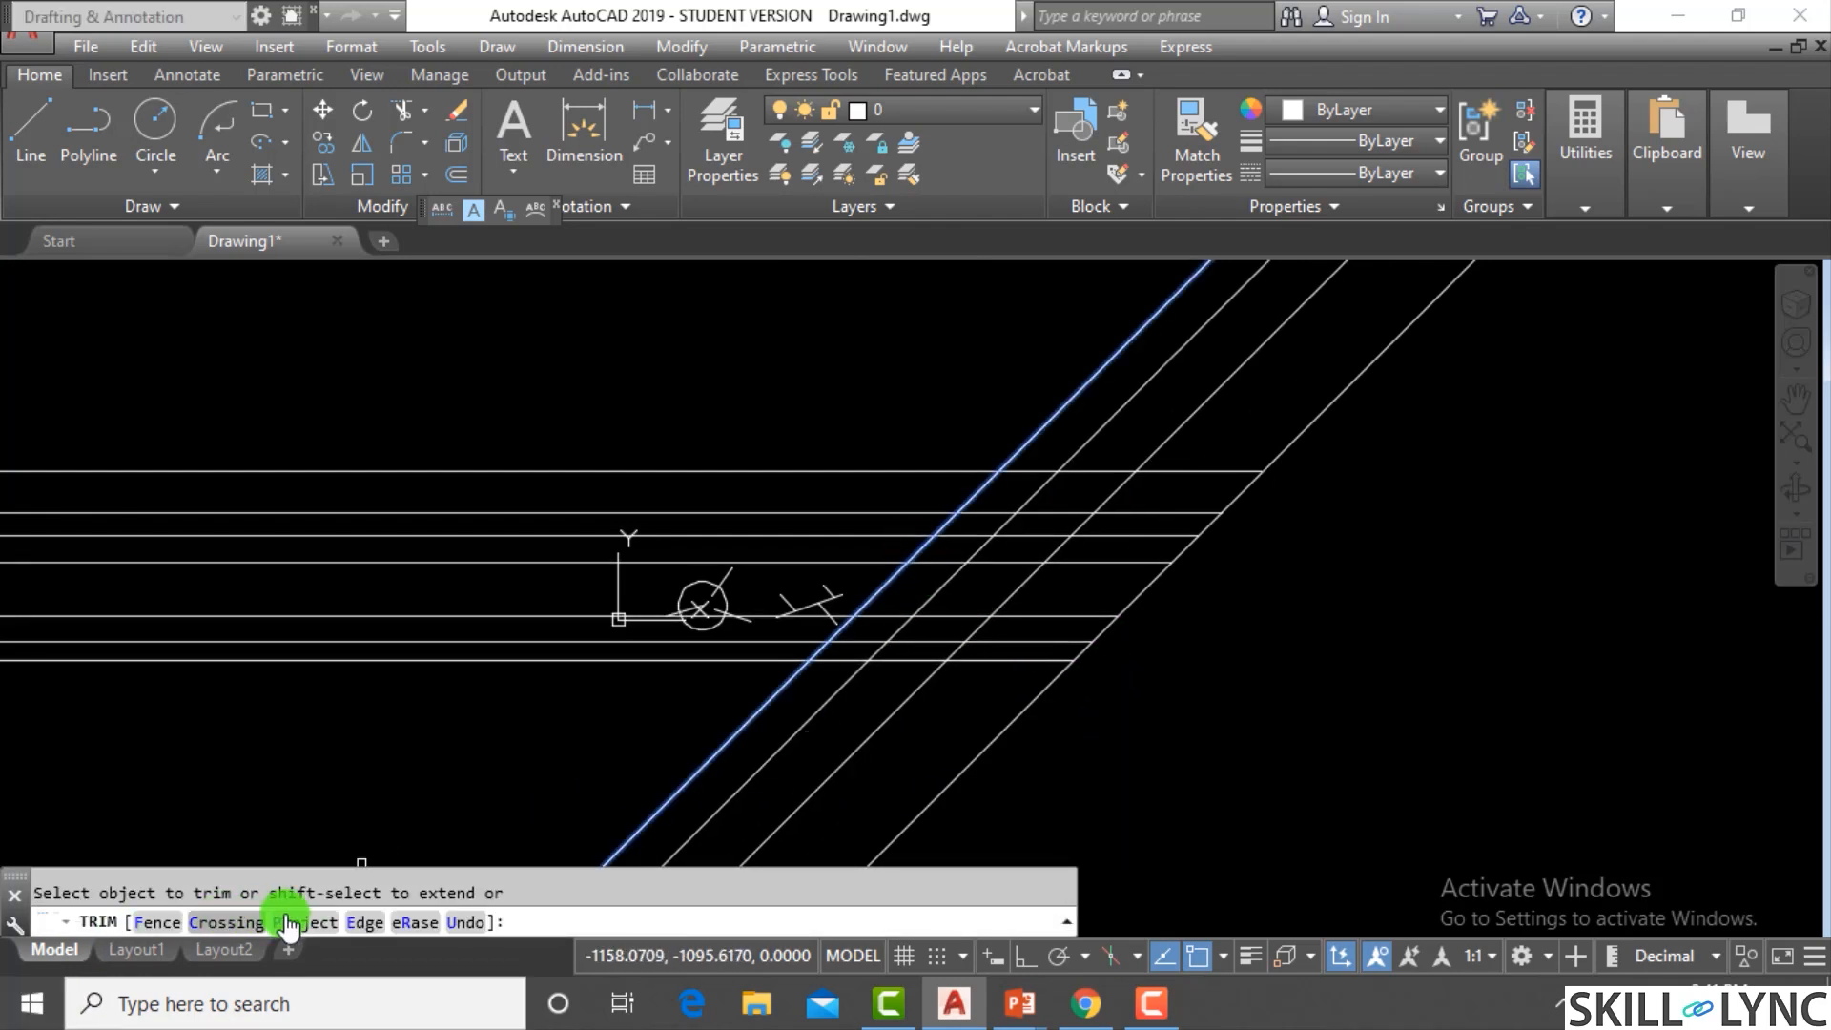
Try a Crossing trim of the upper horizontal lines left of the cutting edge and undo it
left_click(235, 922)
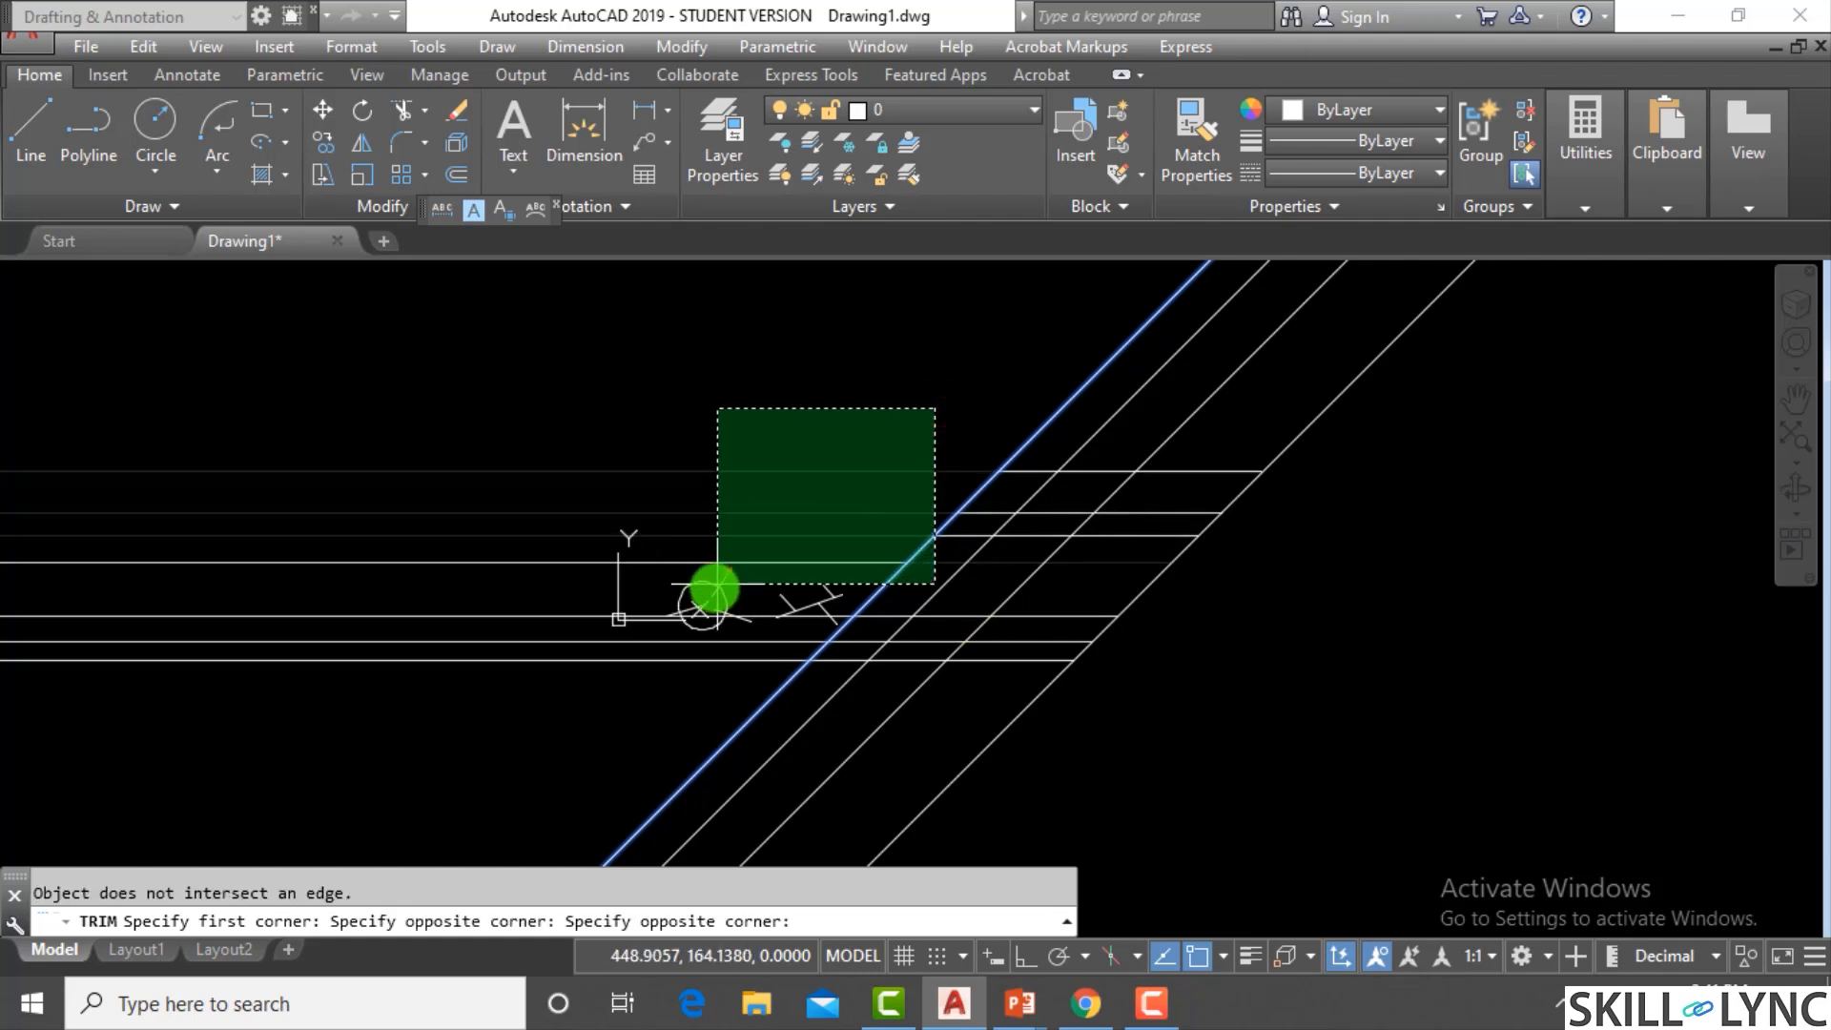
left_click(714, 582)
key("ctrl+z")
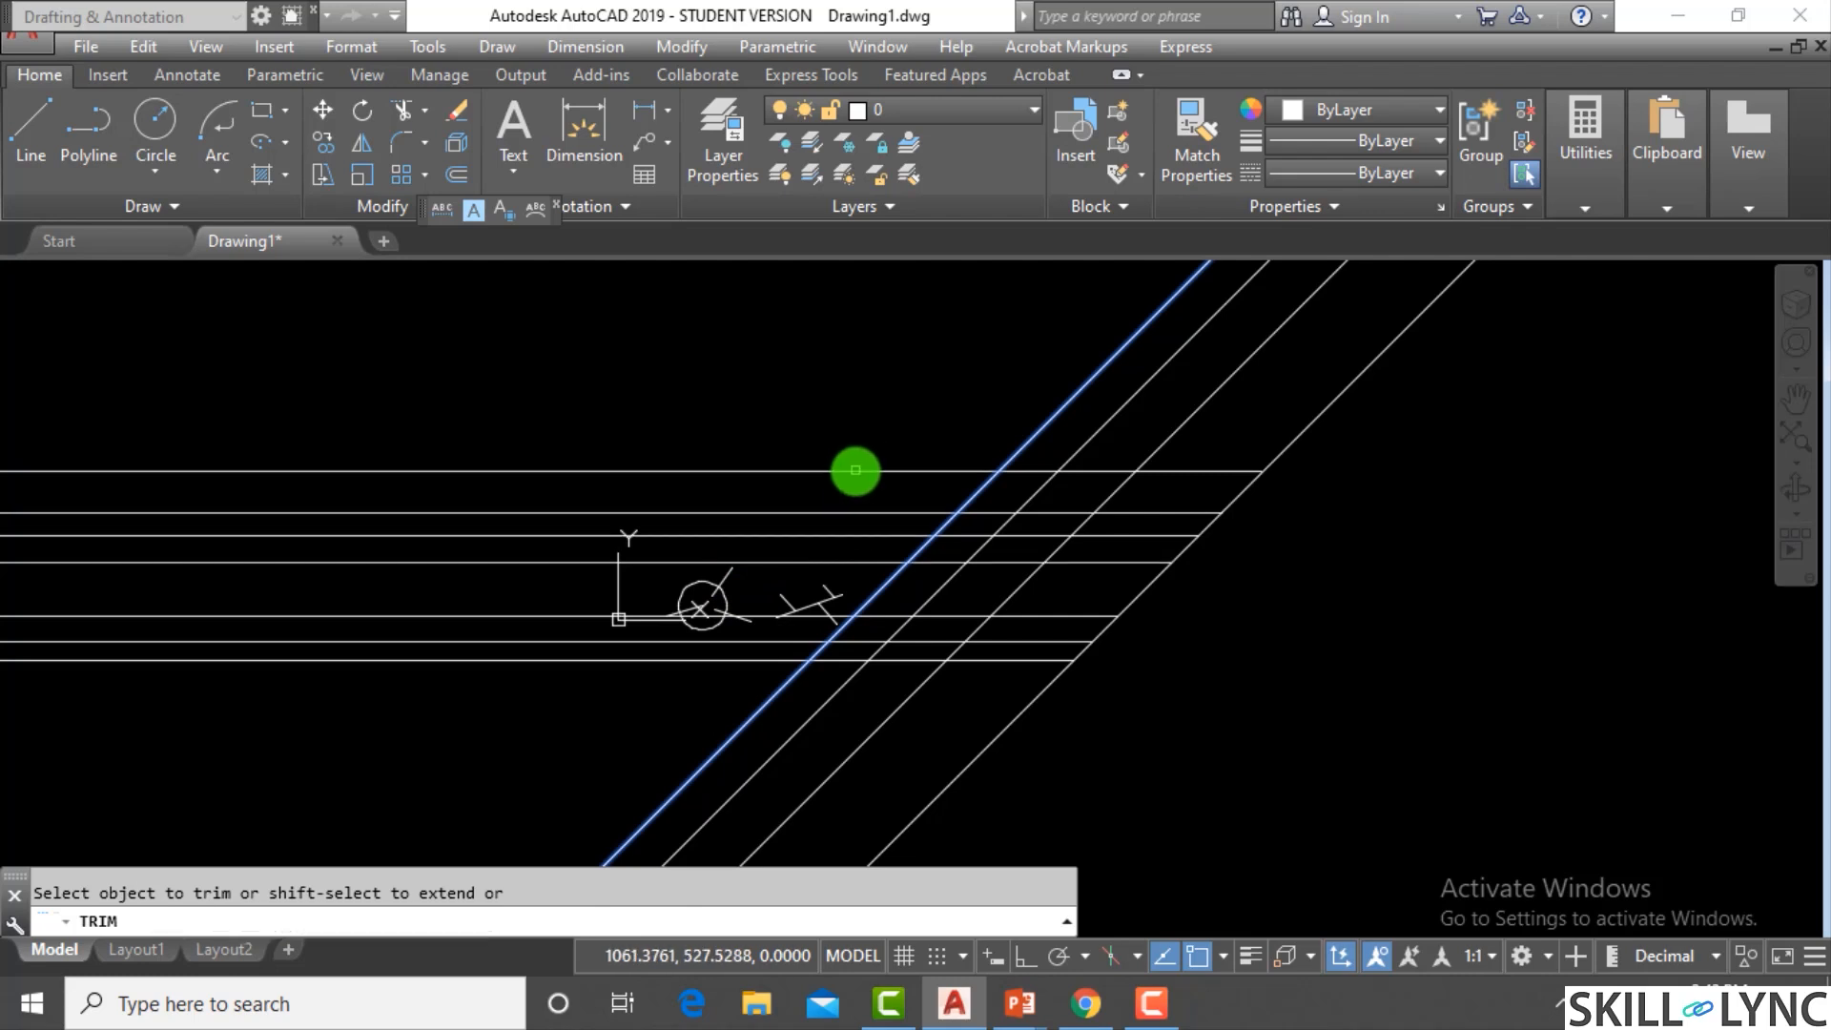
Trim all seven horizontal lines left of the leftmost 45° line with two crossing windows
left_click(801, 422)
left_click(682, 586)
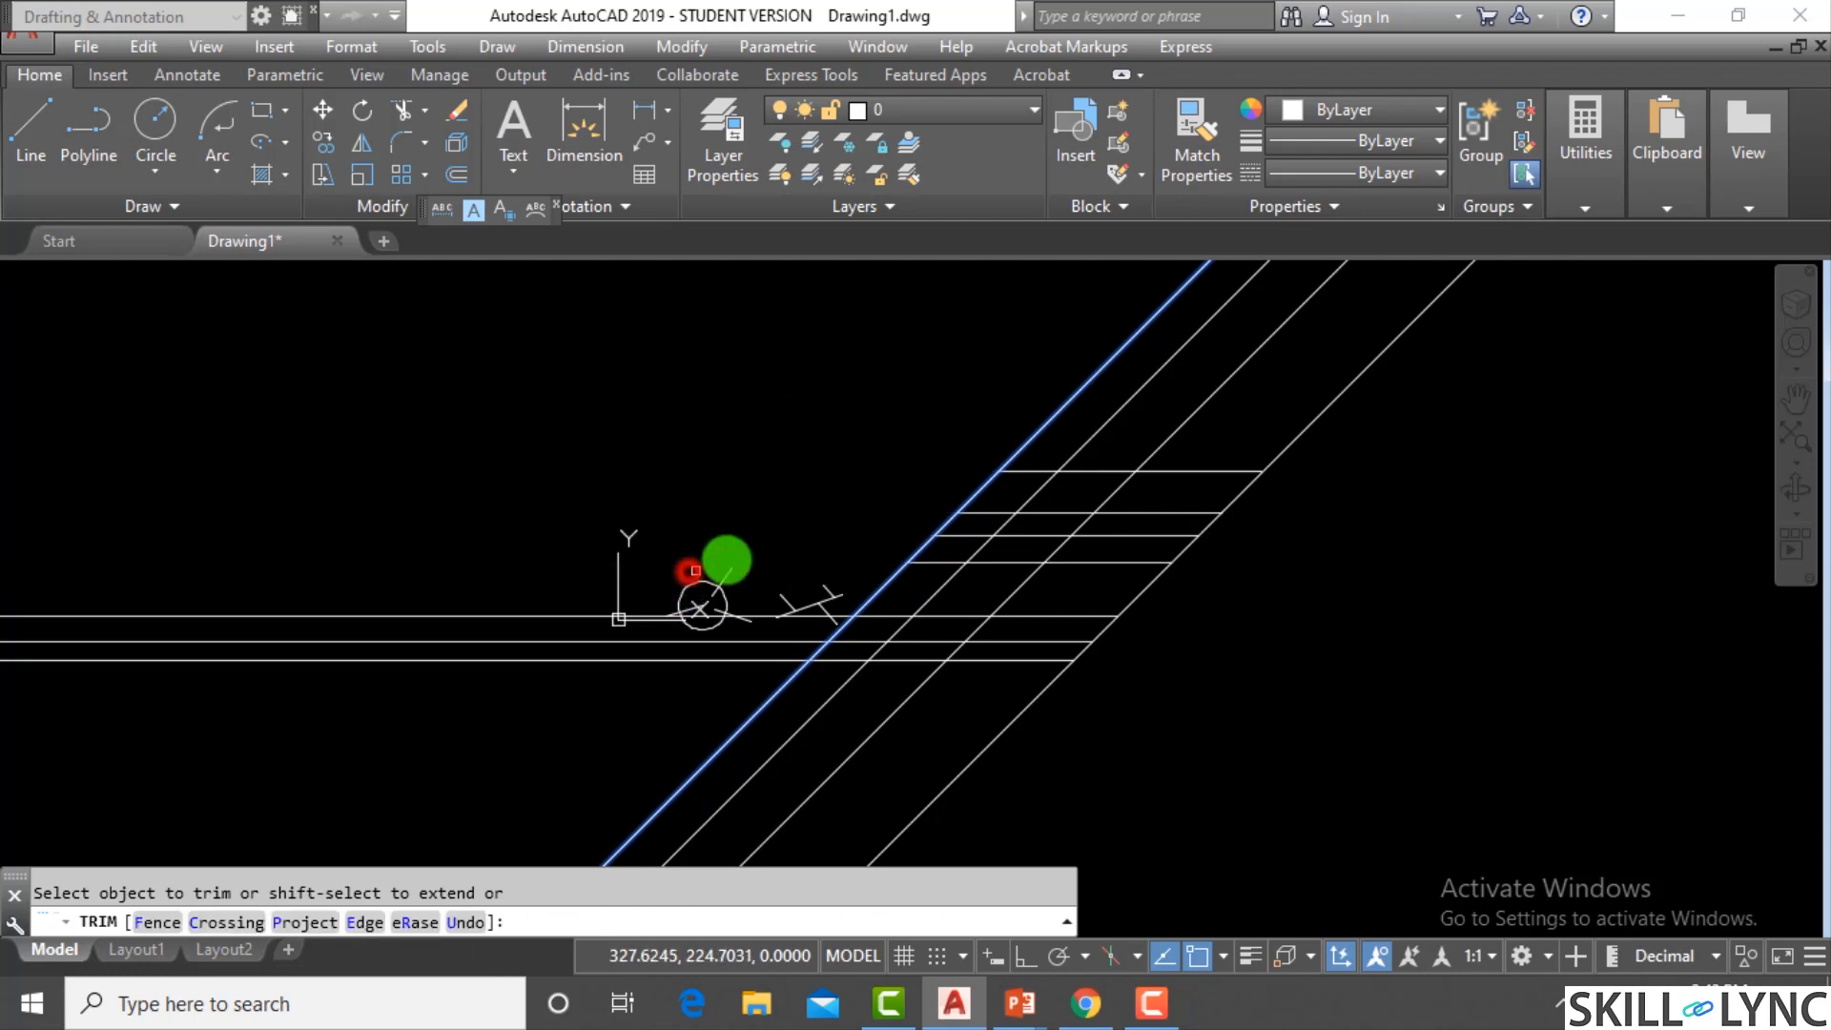
left_click(619, 743)
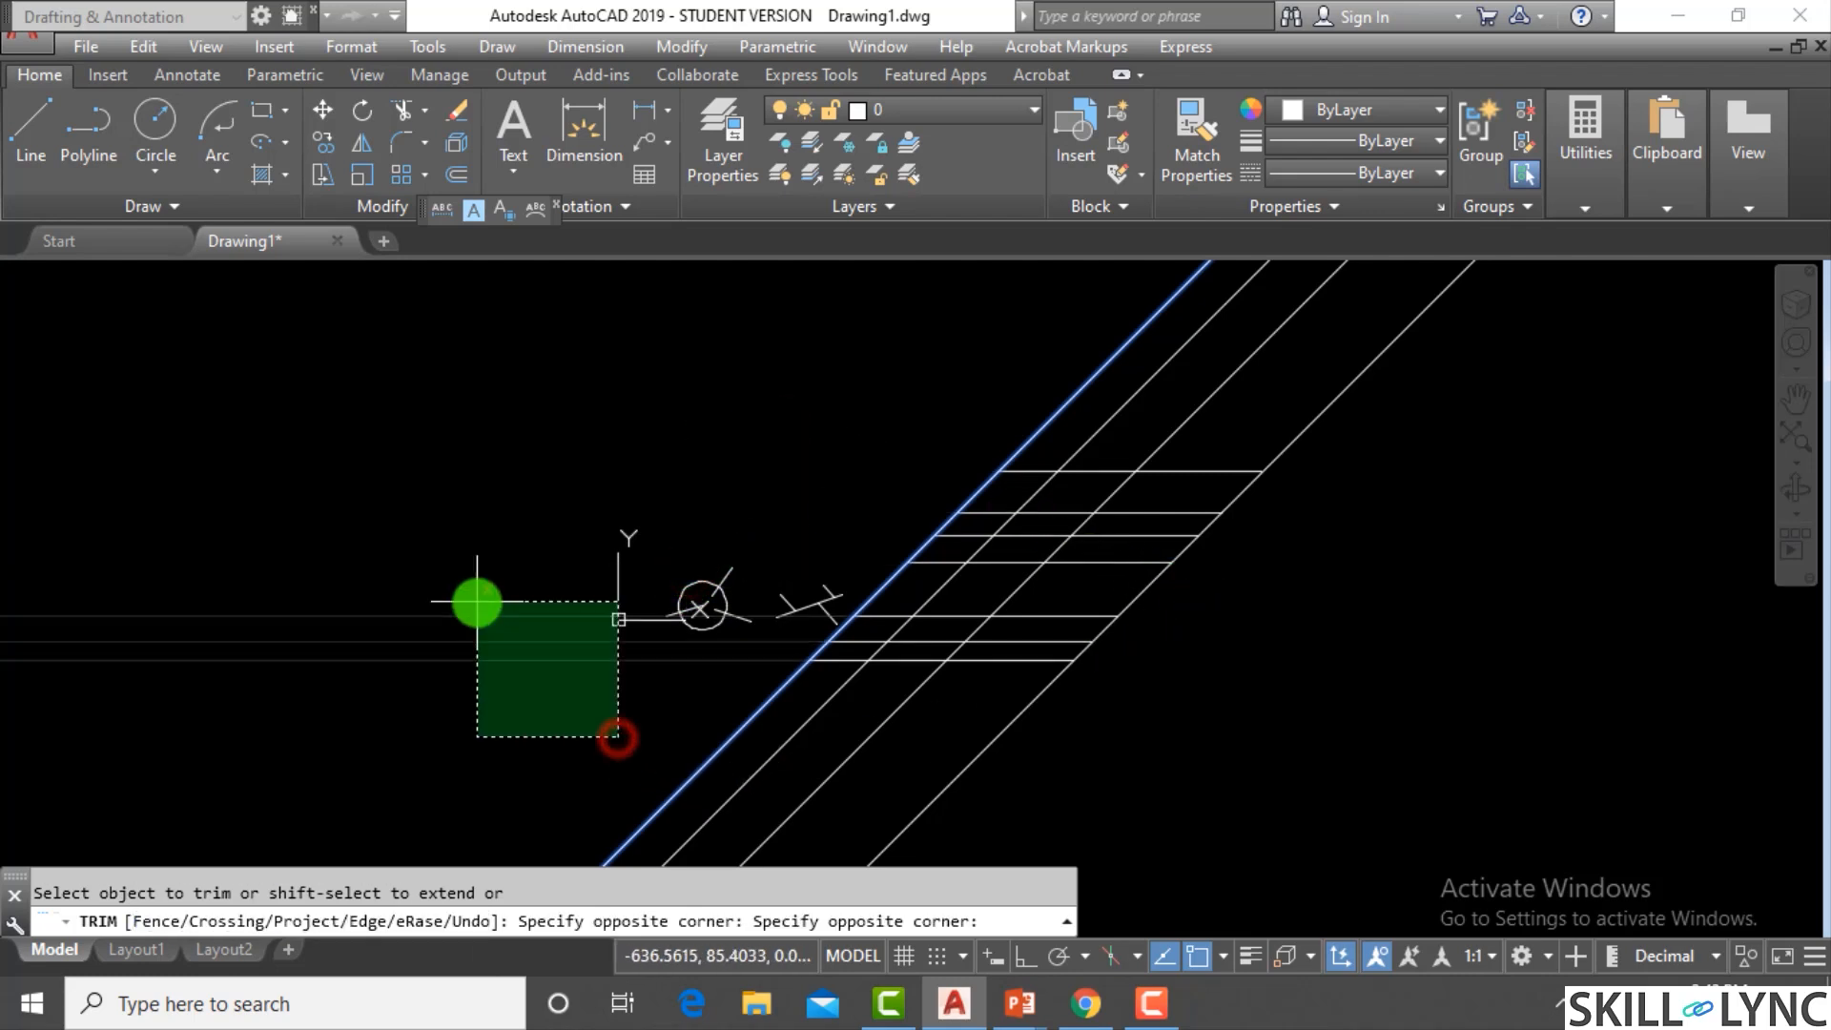
left_click(478, 605)
key("Escape")
Start Trim with the topmost horizontal line as cutting edge and remove the third 45° line using the eRase option
type("tr")
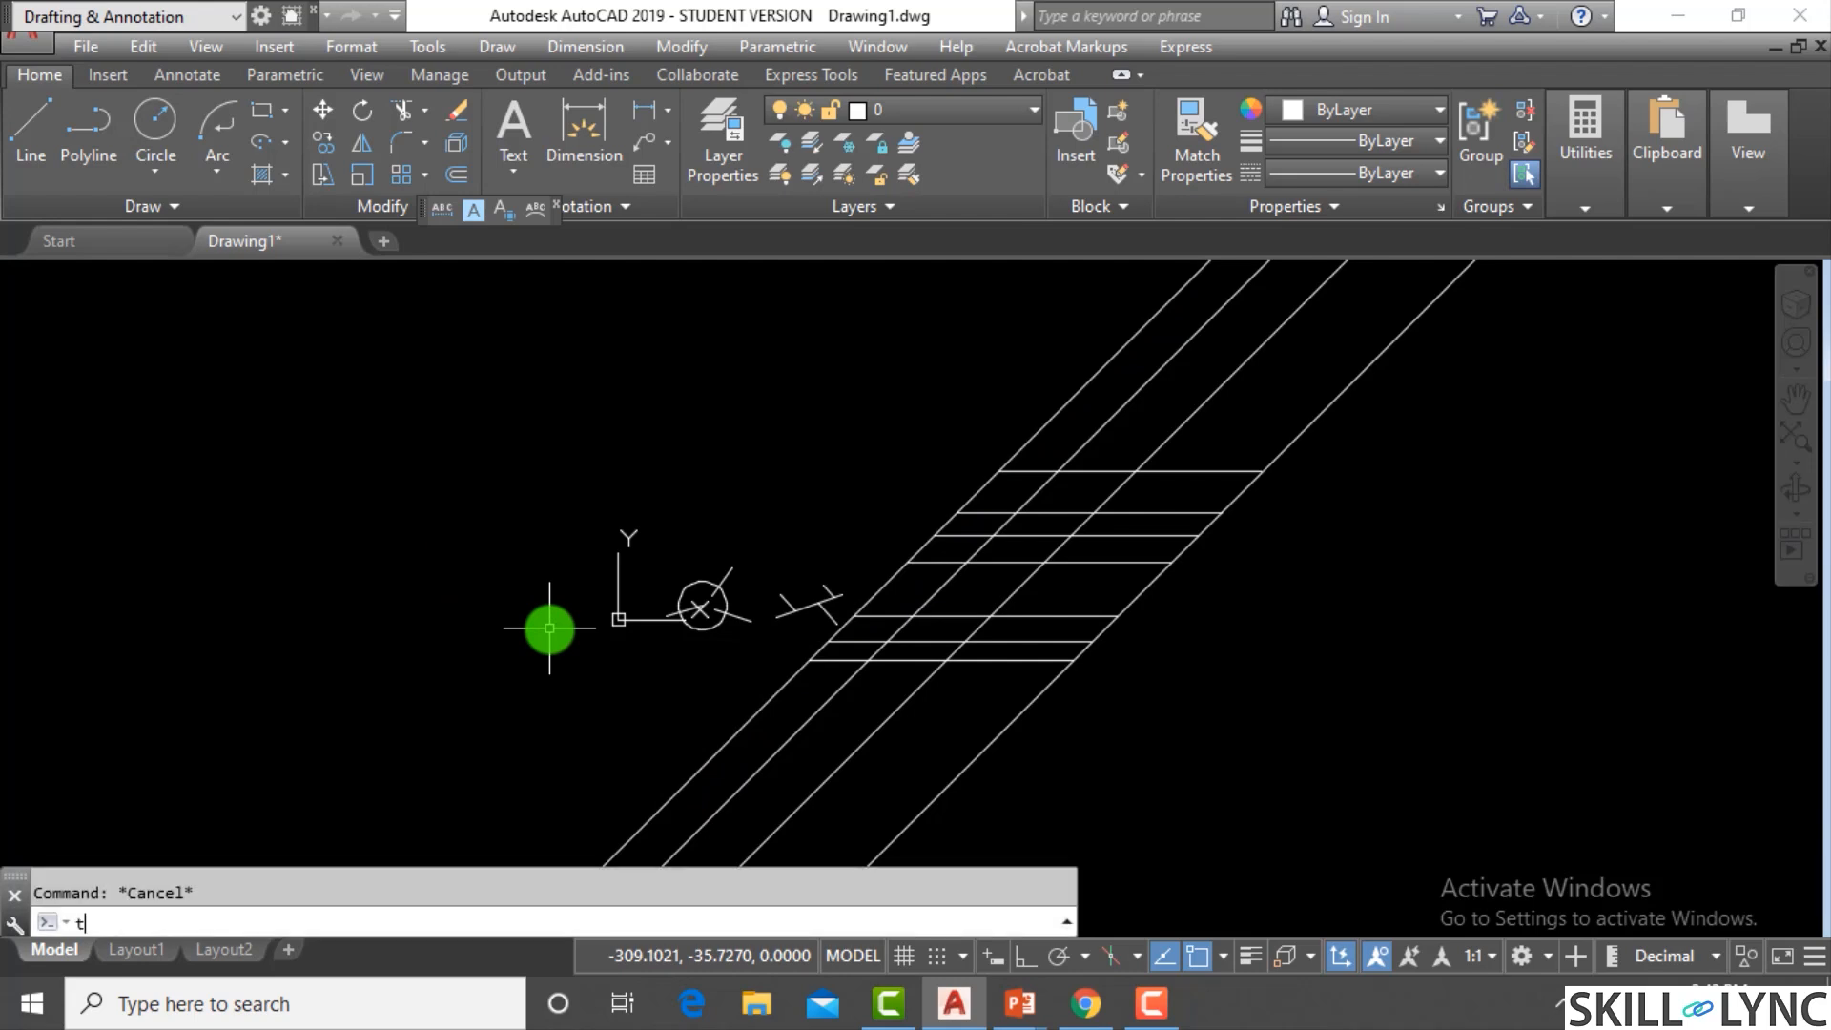
key("Return")
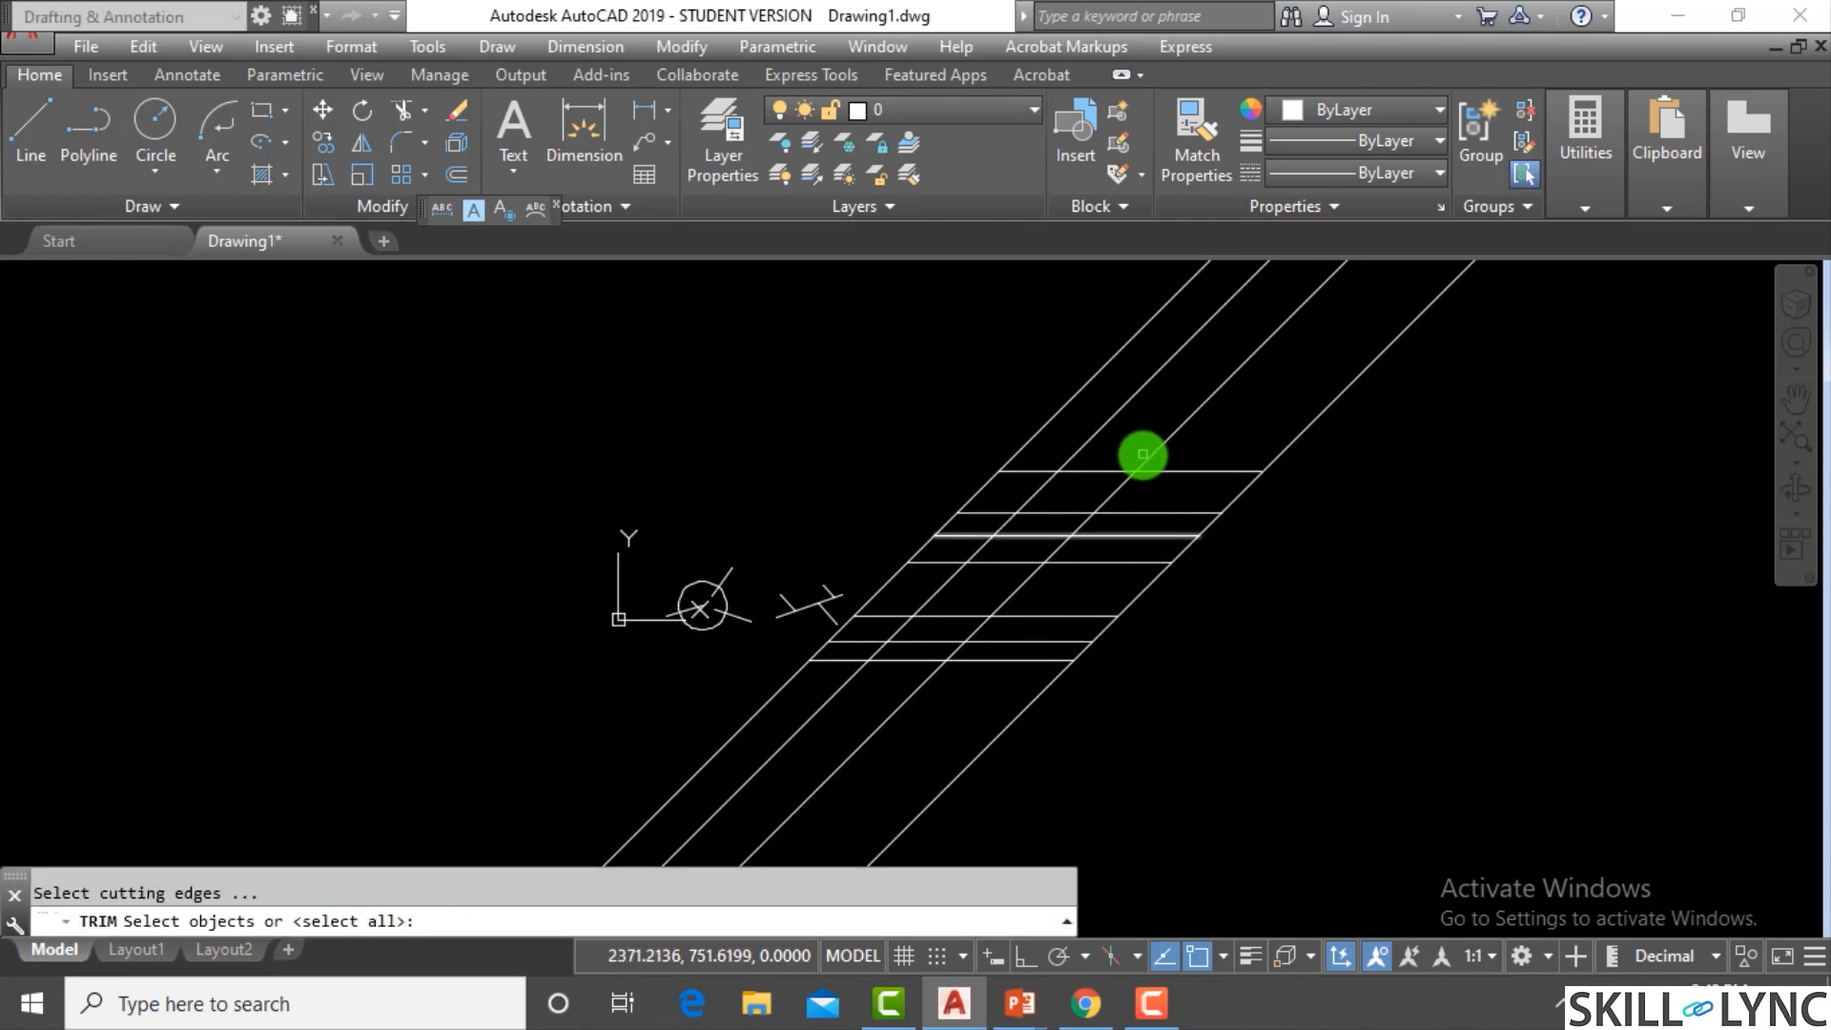
left_click(1193, 469)
right_click(1207, 555)
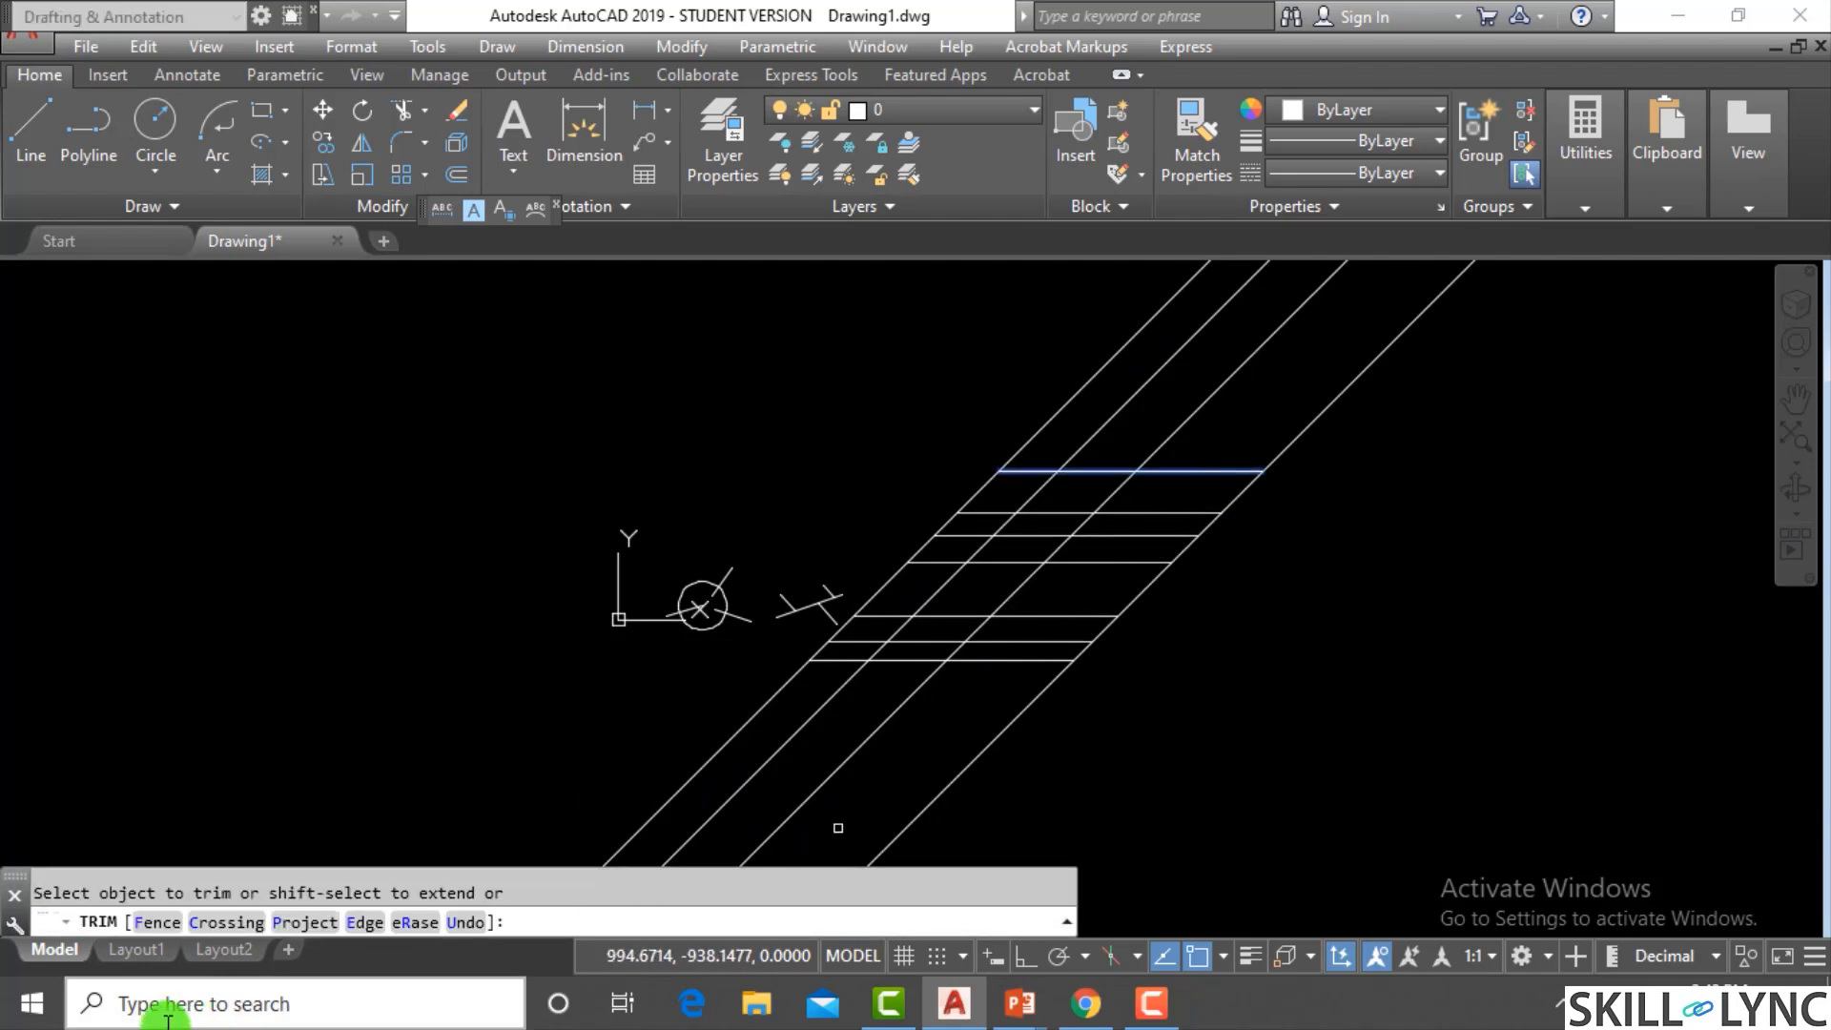
left_click(408, 922)
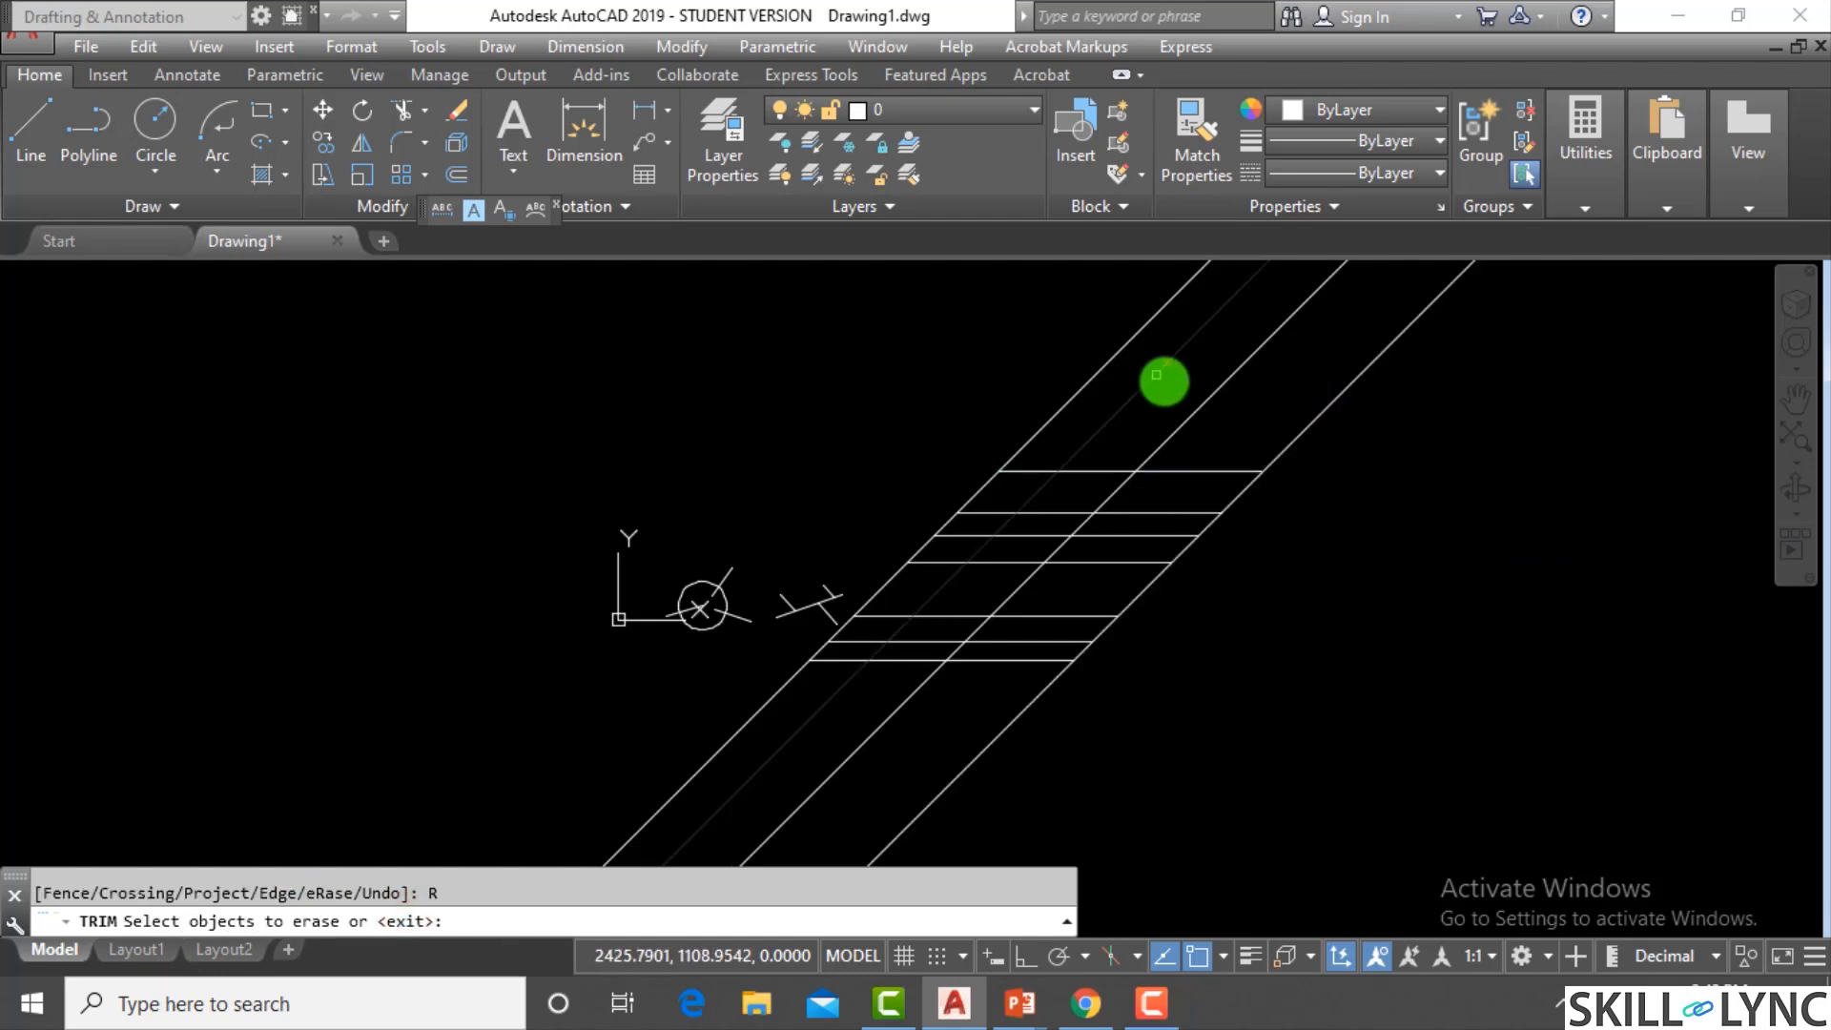
left_click(1213, 396)
right_click(1246, 399)
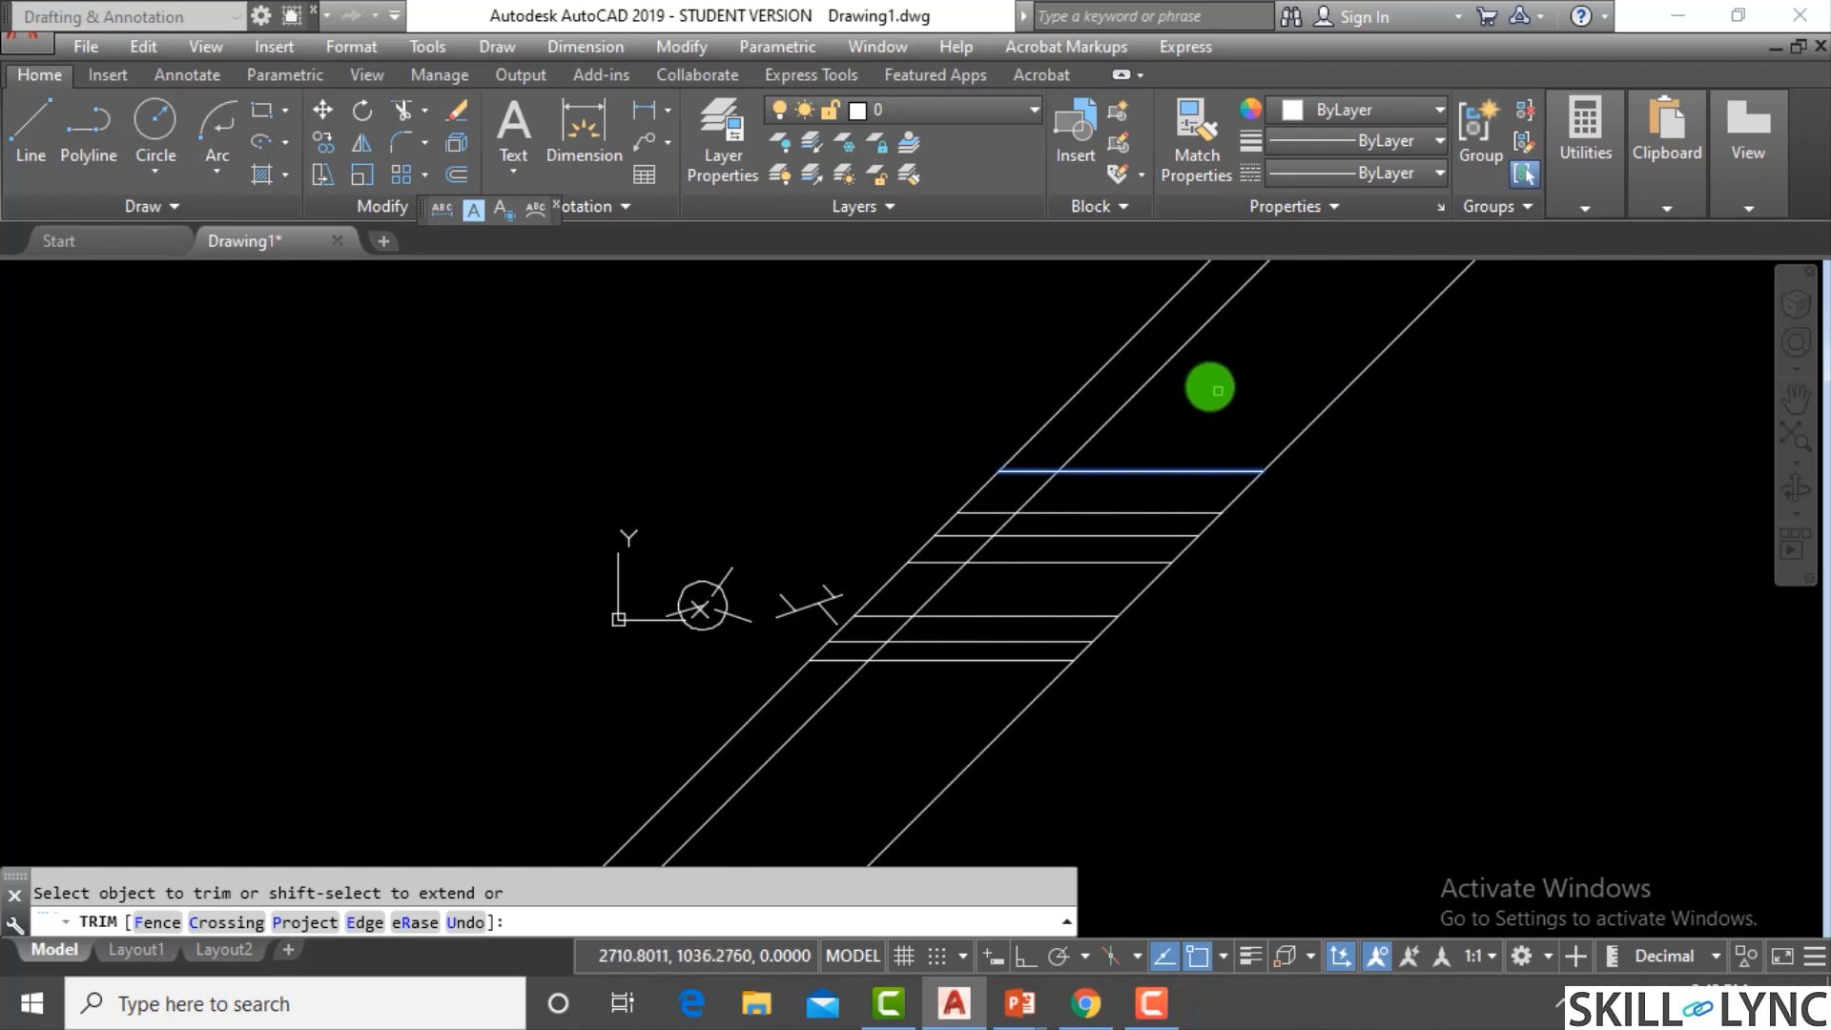
Trim the three remaining 45° lines above the topmost horizontal line
left_click(1179, 359)
left_click(1128, 339)
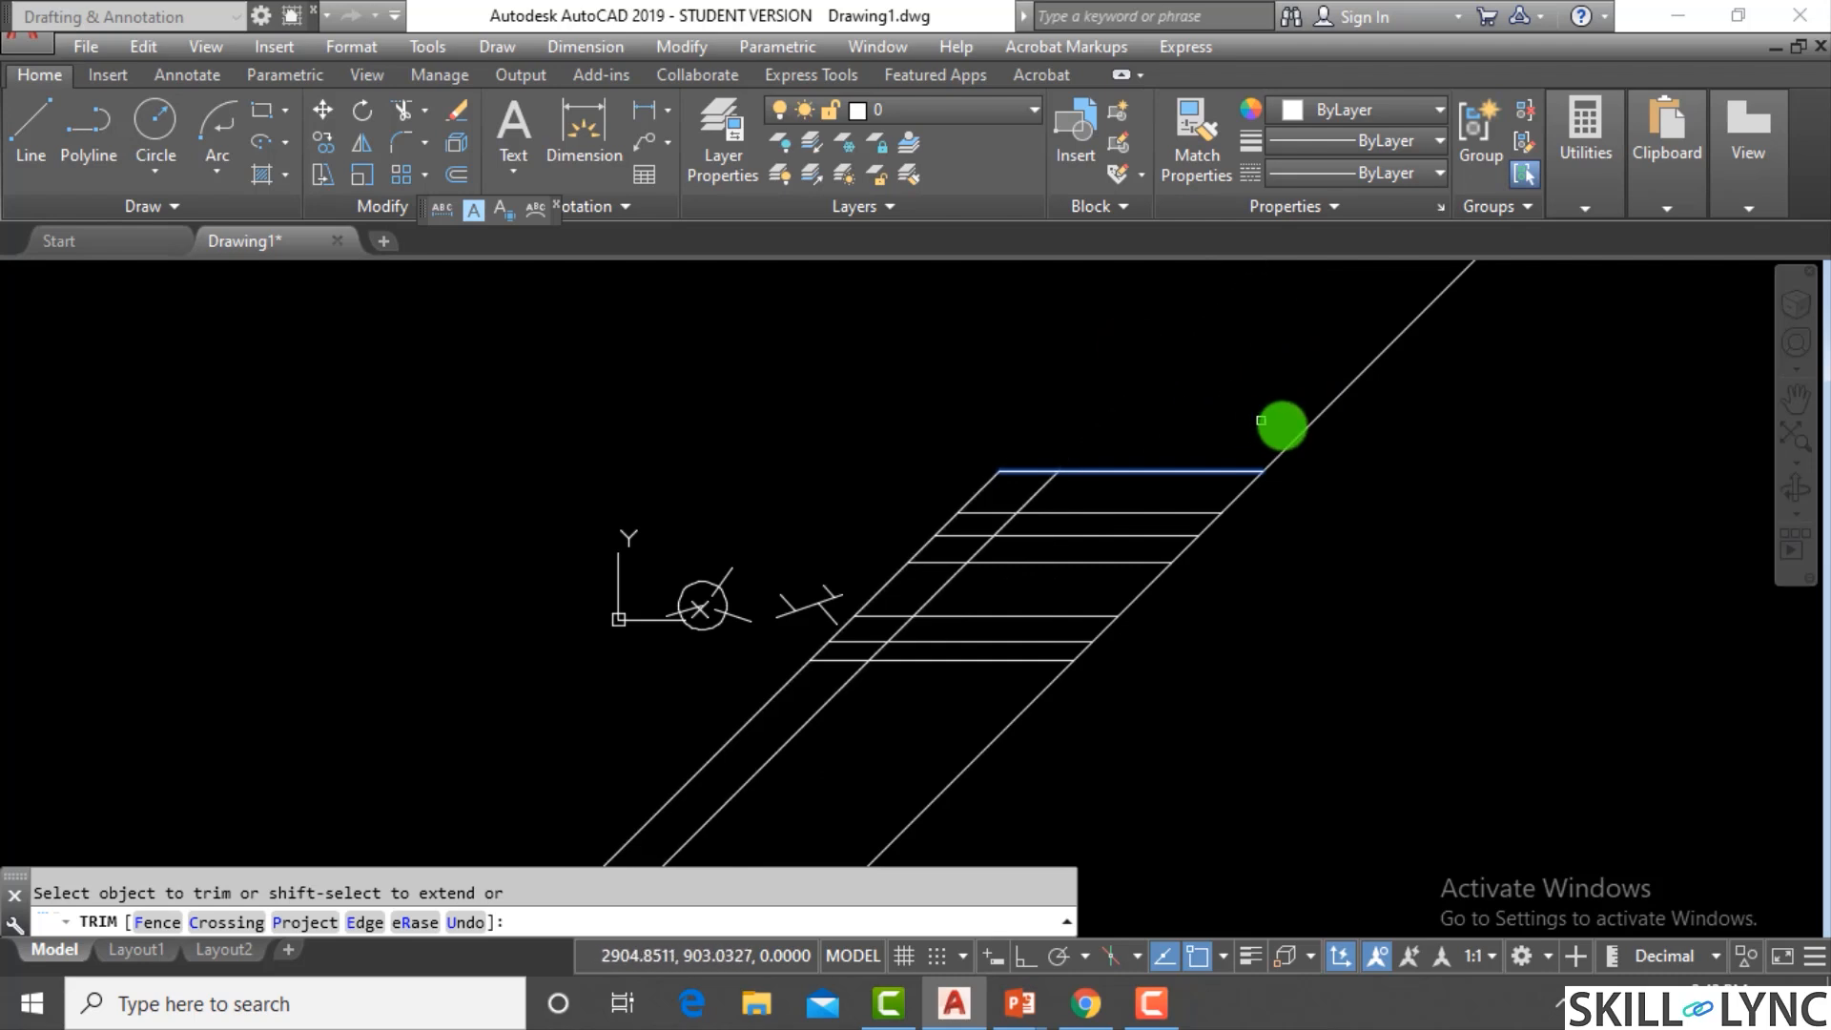
left_click(1304, 434)
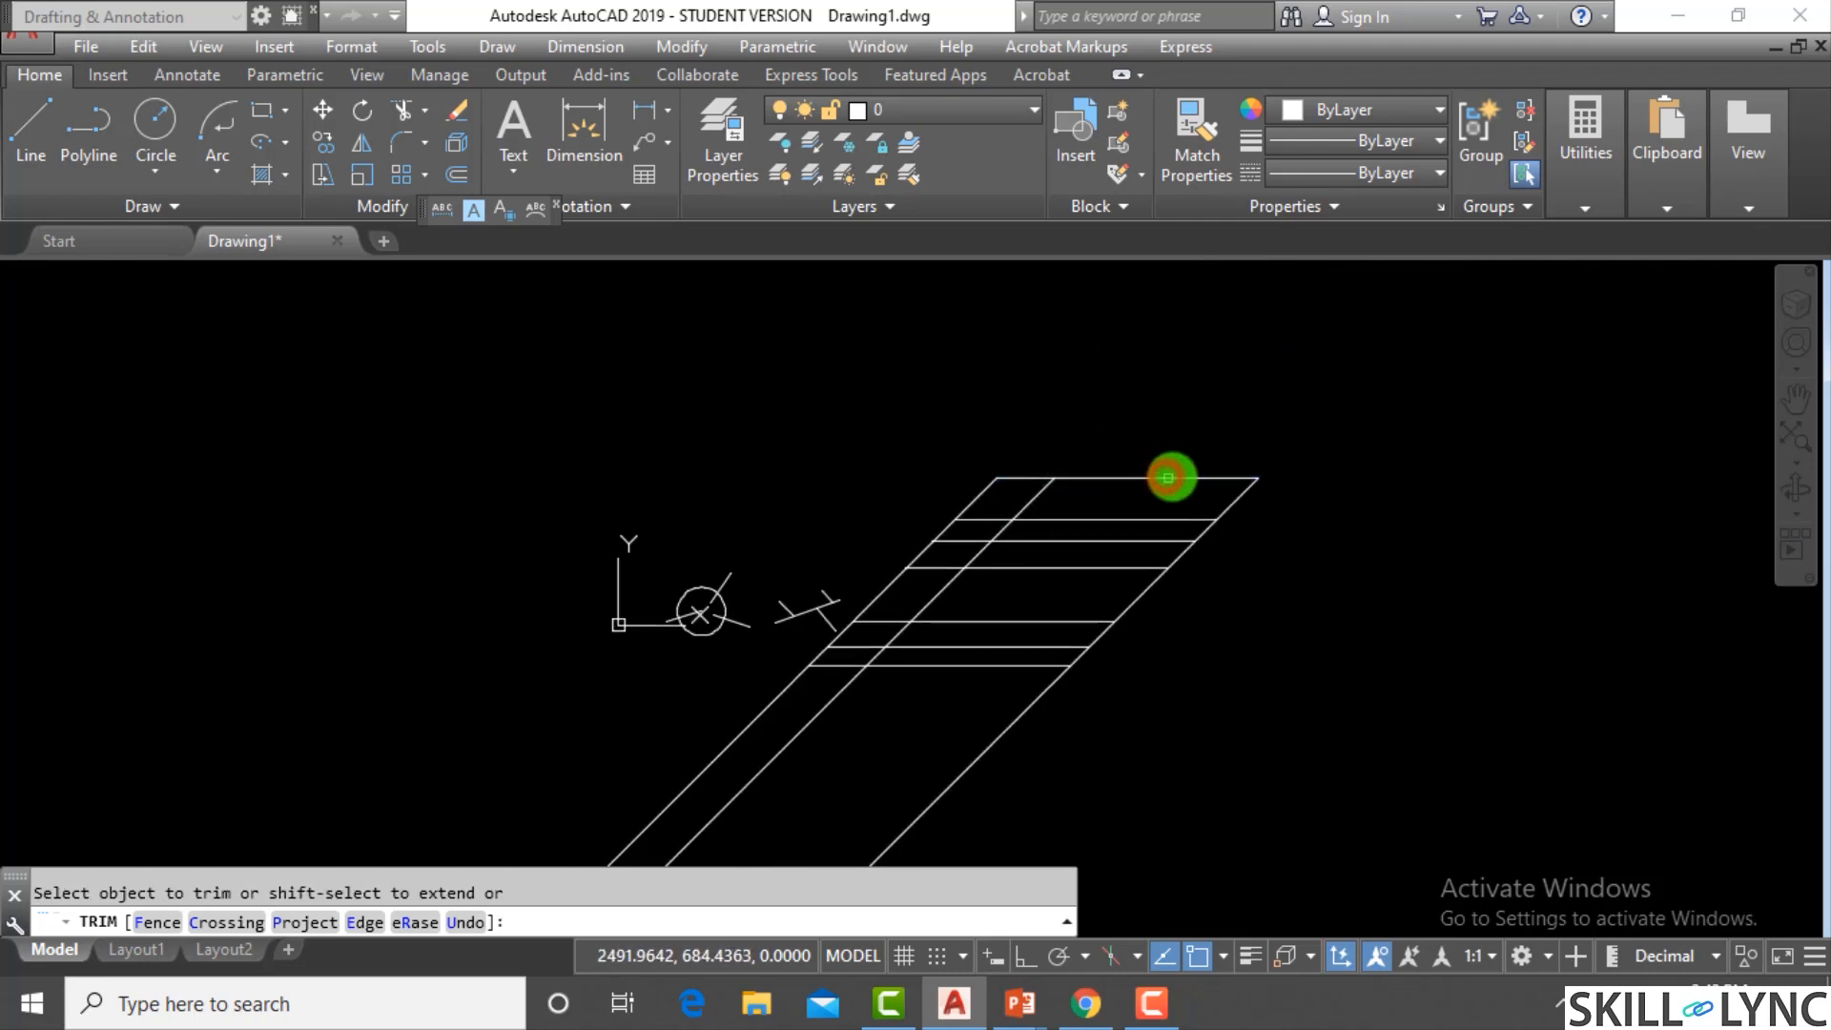
key("Escape")
type("tr")
key("Return")
key("Escape")
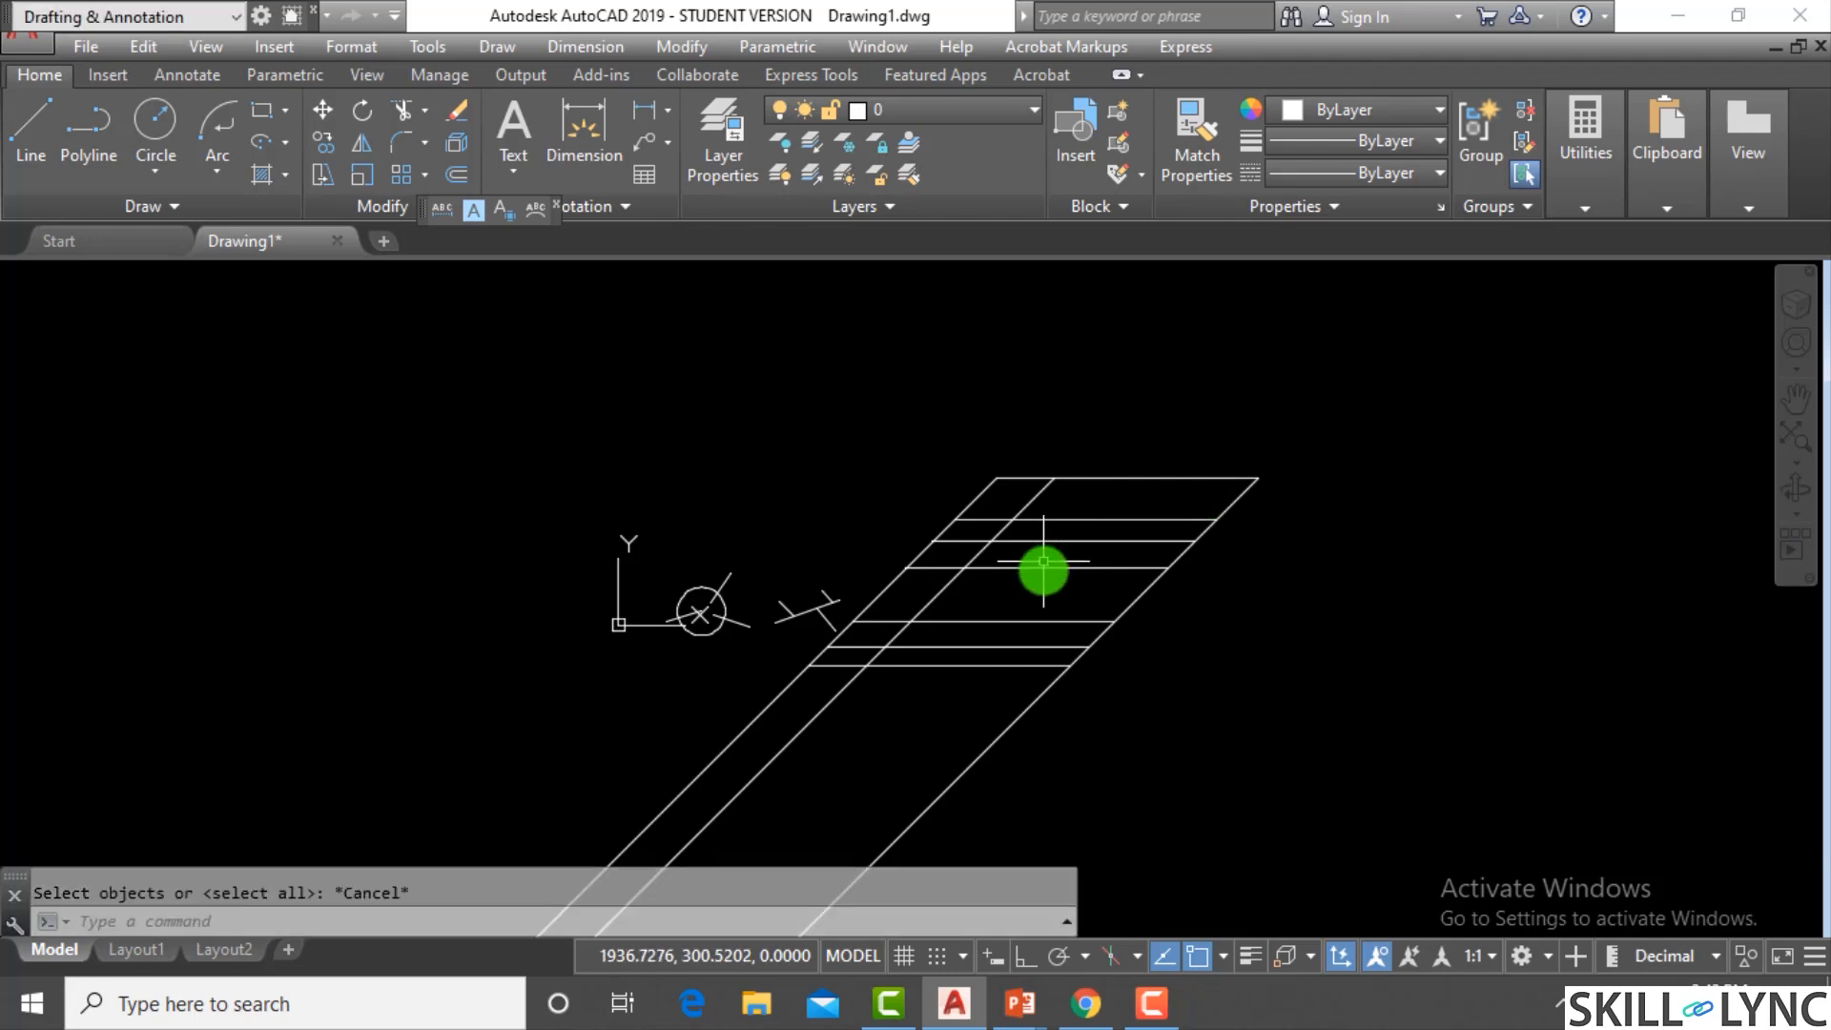
Erase the entire trimmed grid of horizontal and 45° lines, keeping the small circle and line sketches
left_click(1206, 678)
left_click(846, 449)
type("E")
key("Return")
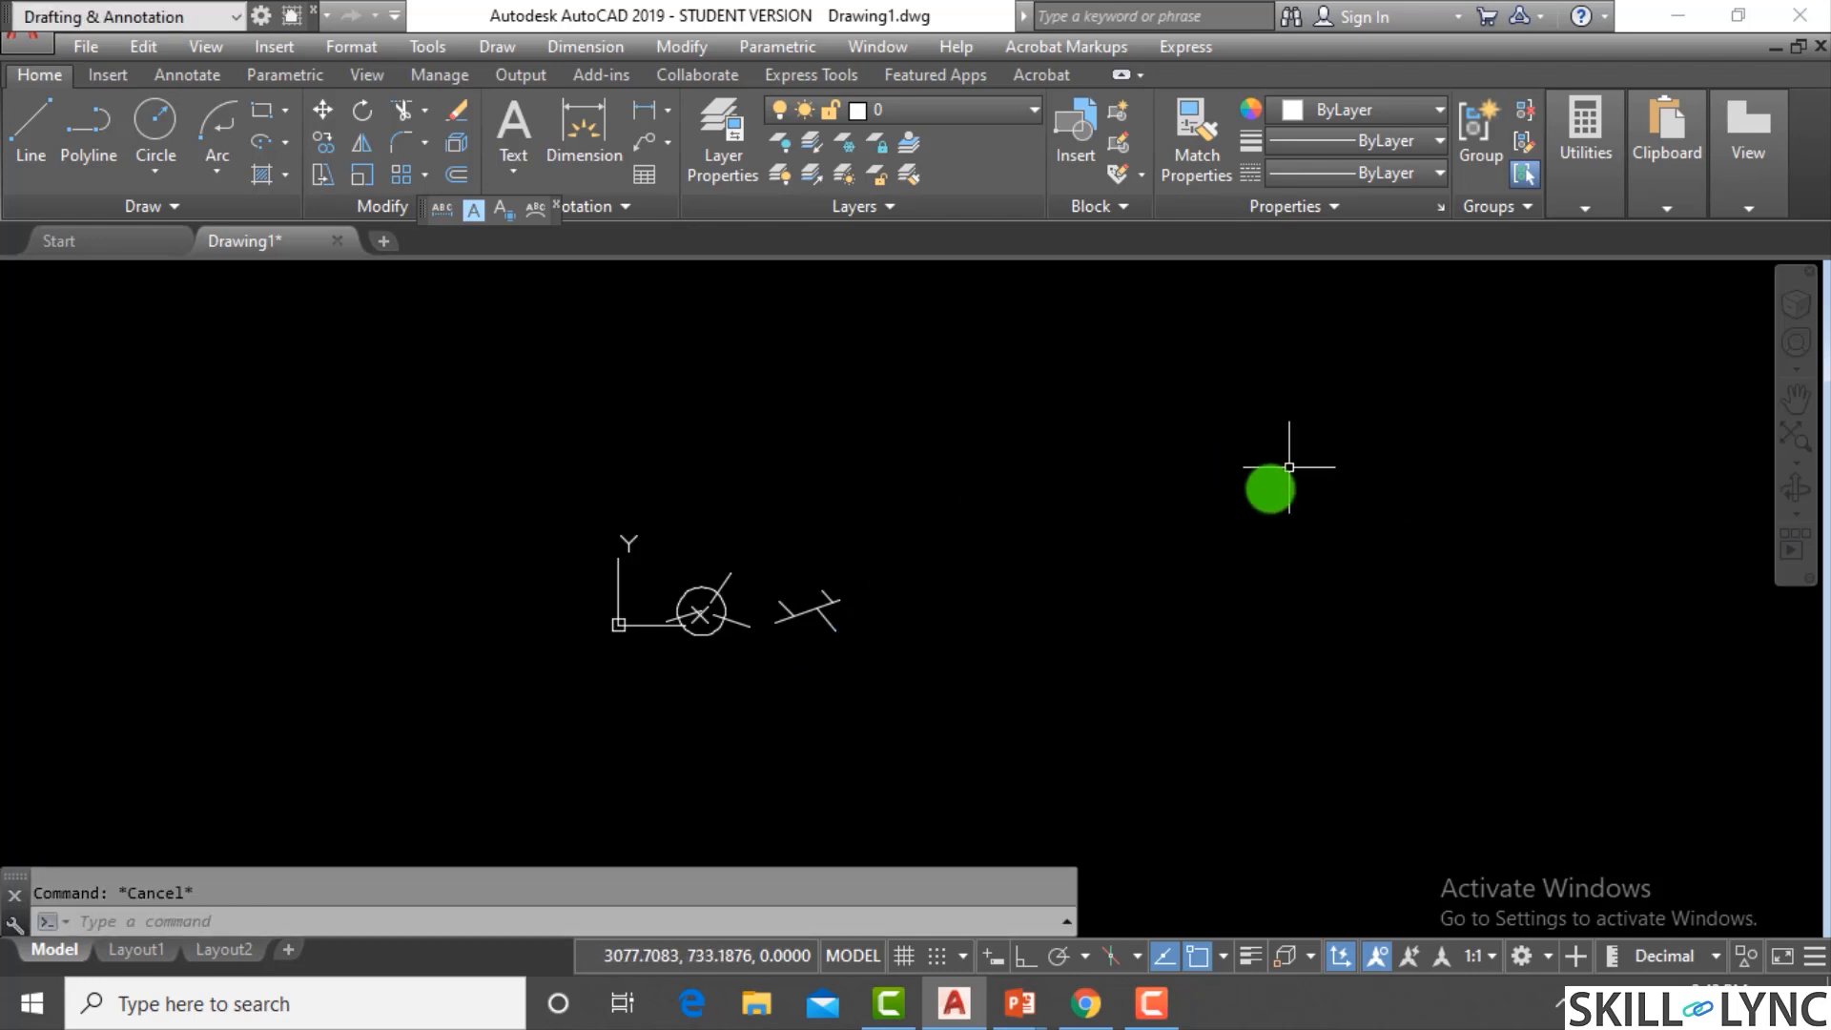
Draw three horizontal construction lines, one below another, in the empty area beside the small sketches
scroll(1265, 492, "up", 4)
type("XL")
key("Return")
type("h")
key("Return")
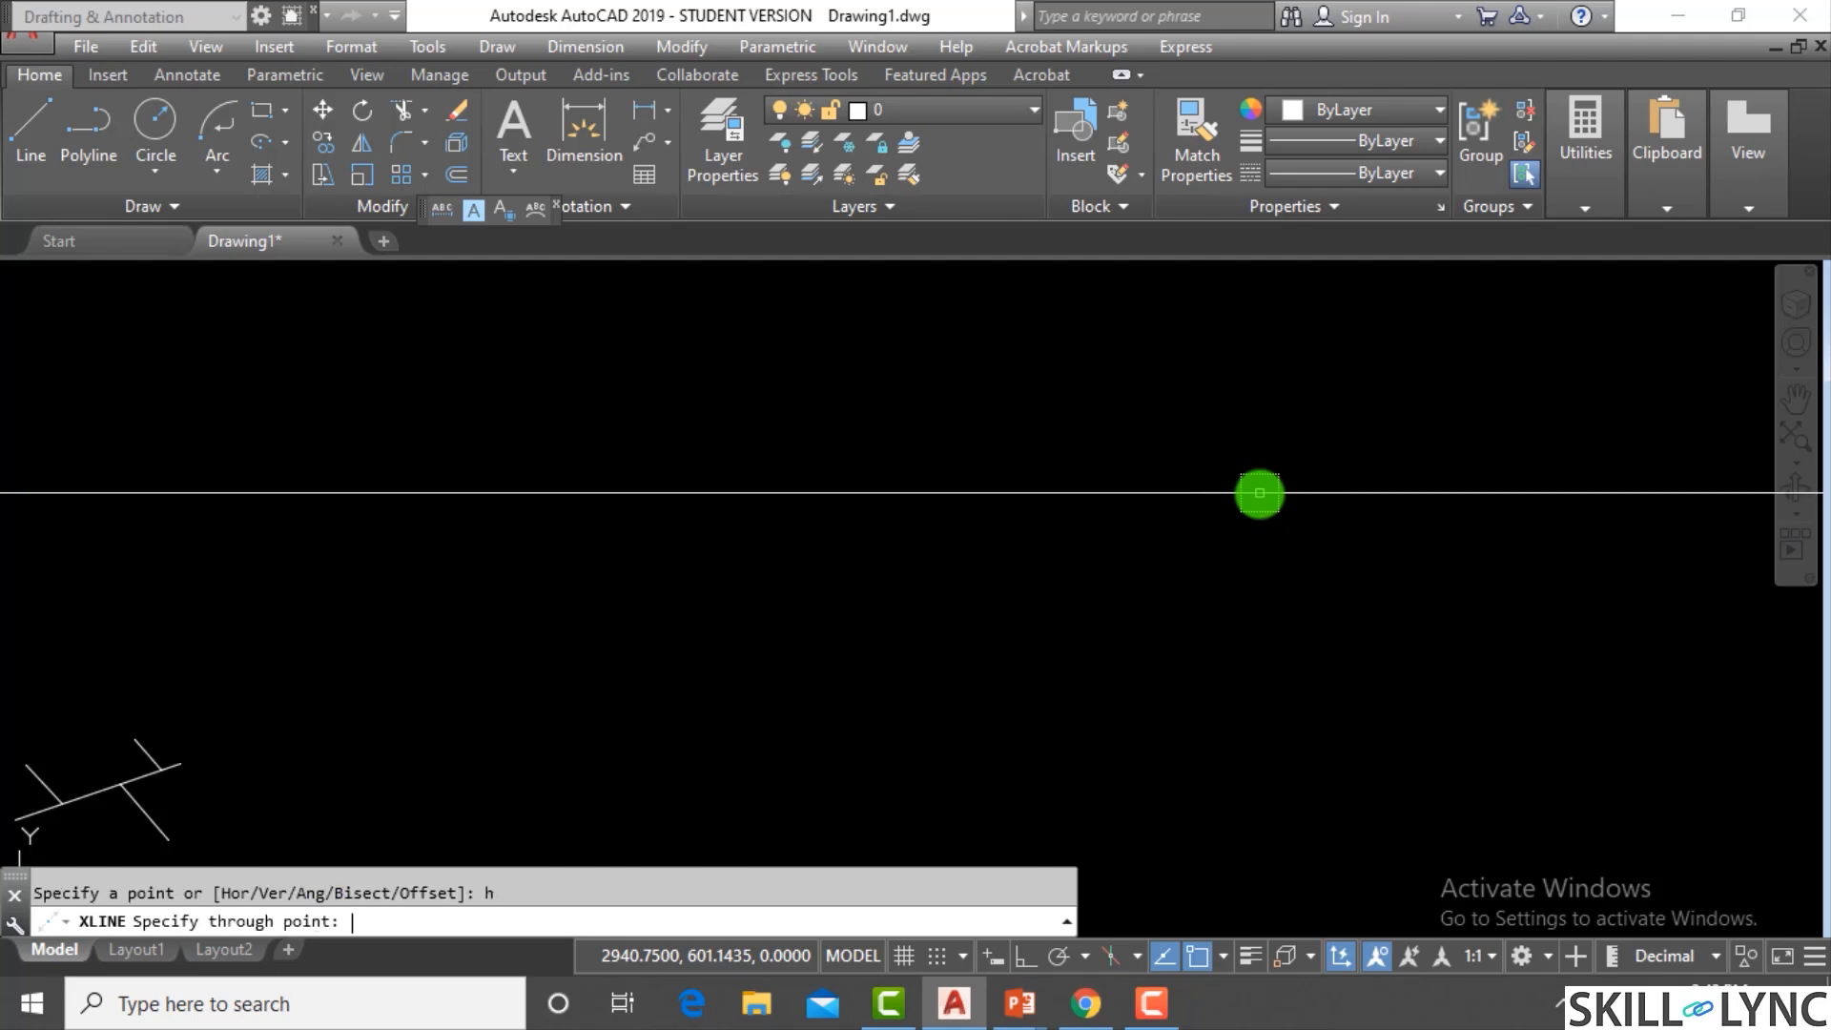
left_click(1278, 485)
left_click(1204, 569)
left_click(1216, 641)
key("Escape")
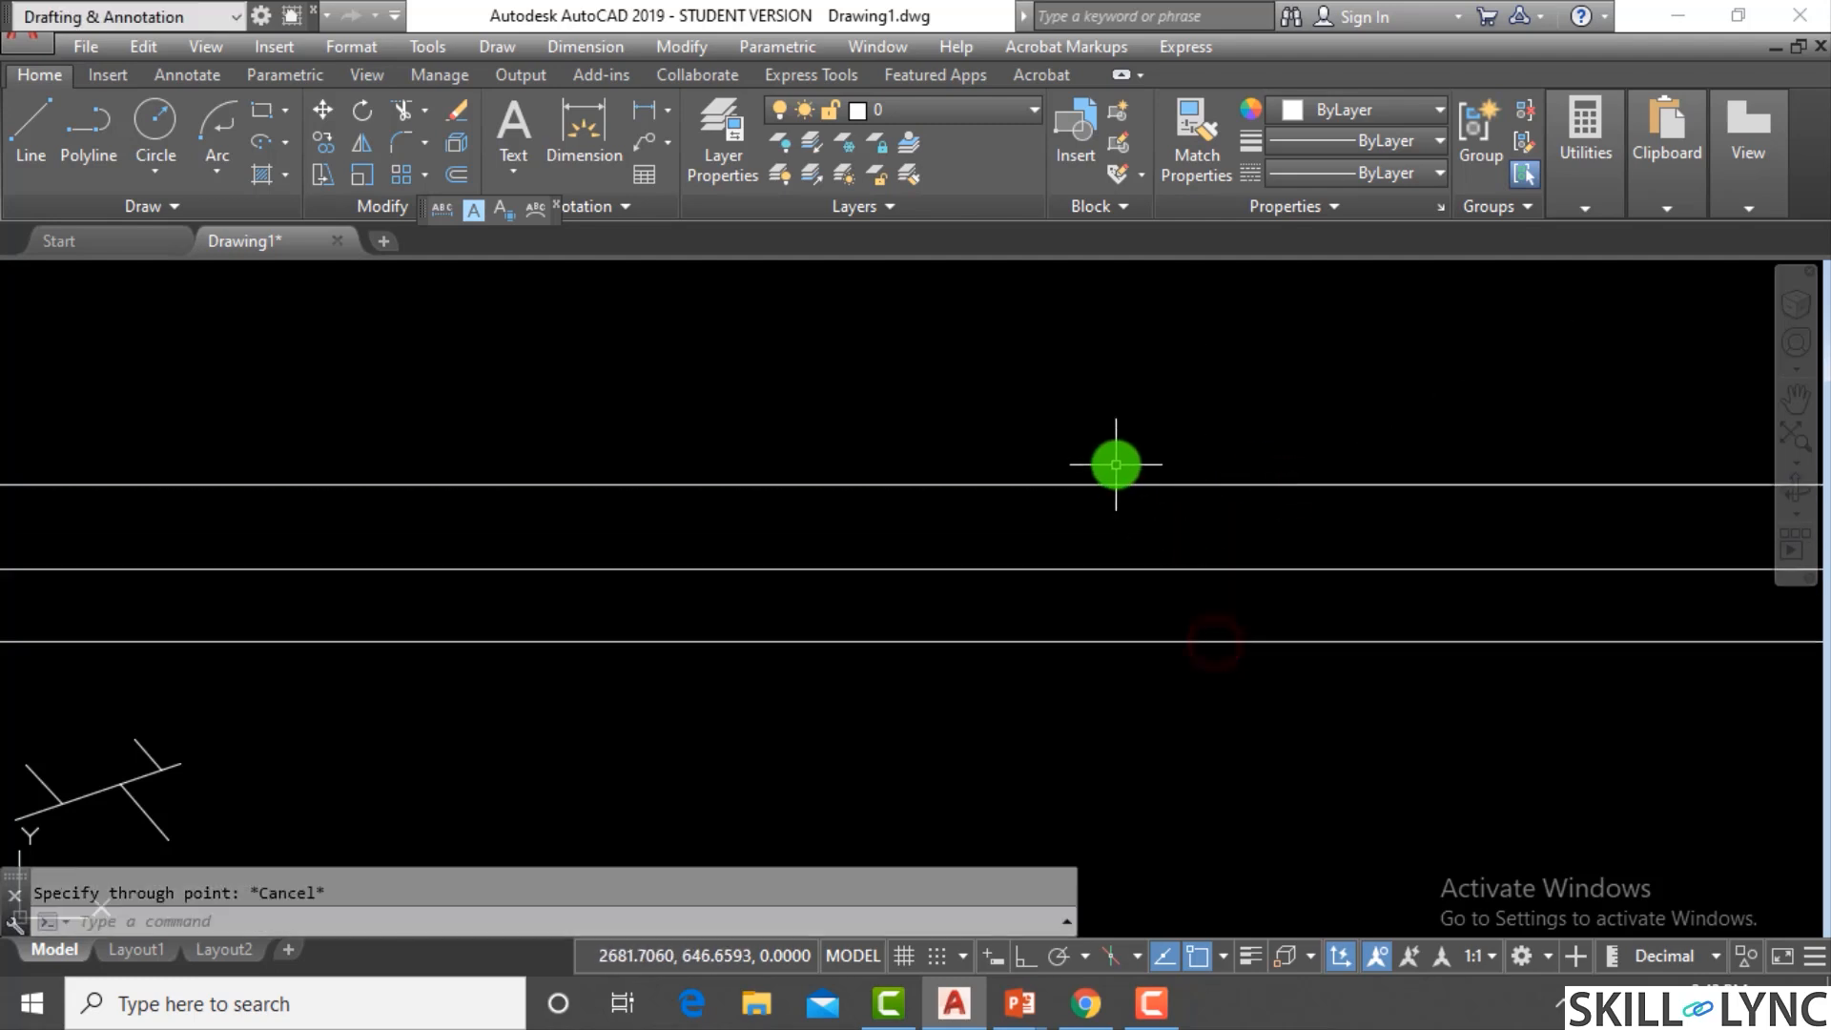
type("xl")
key("Return")
type("v")
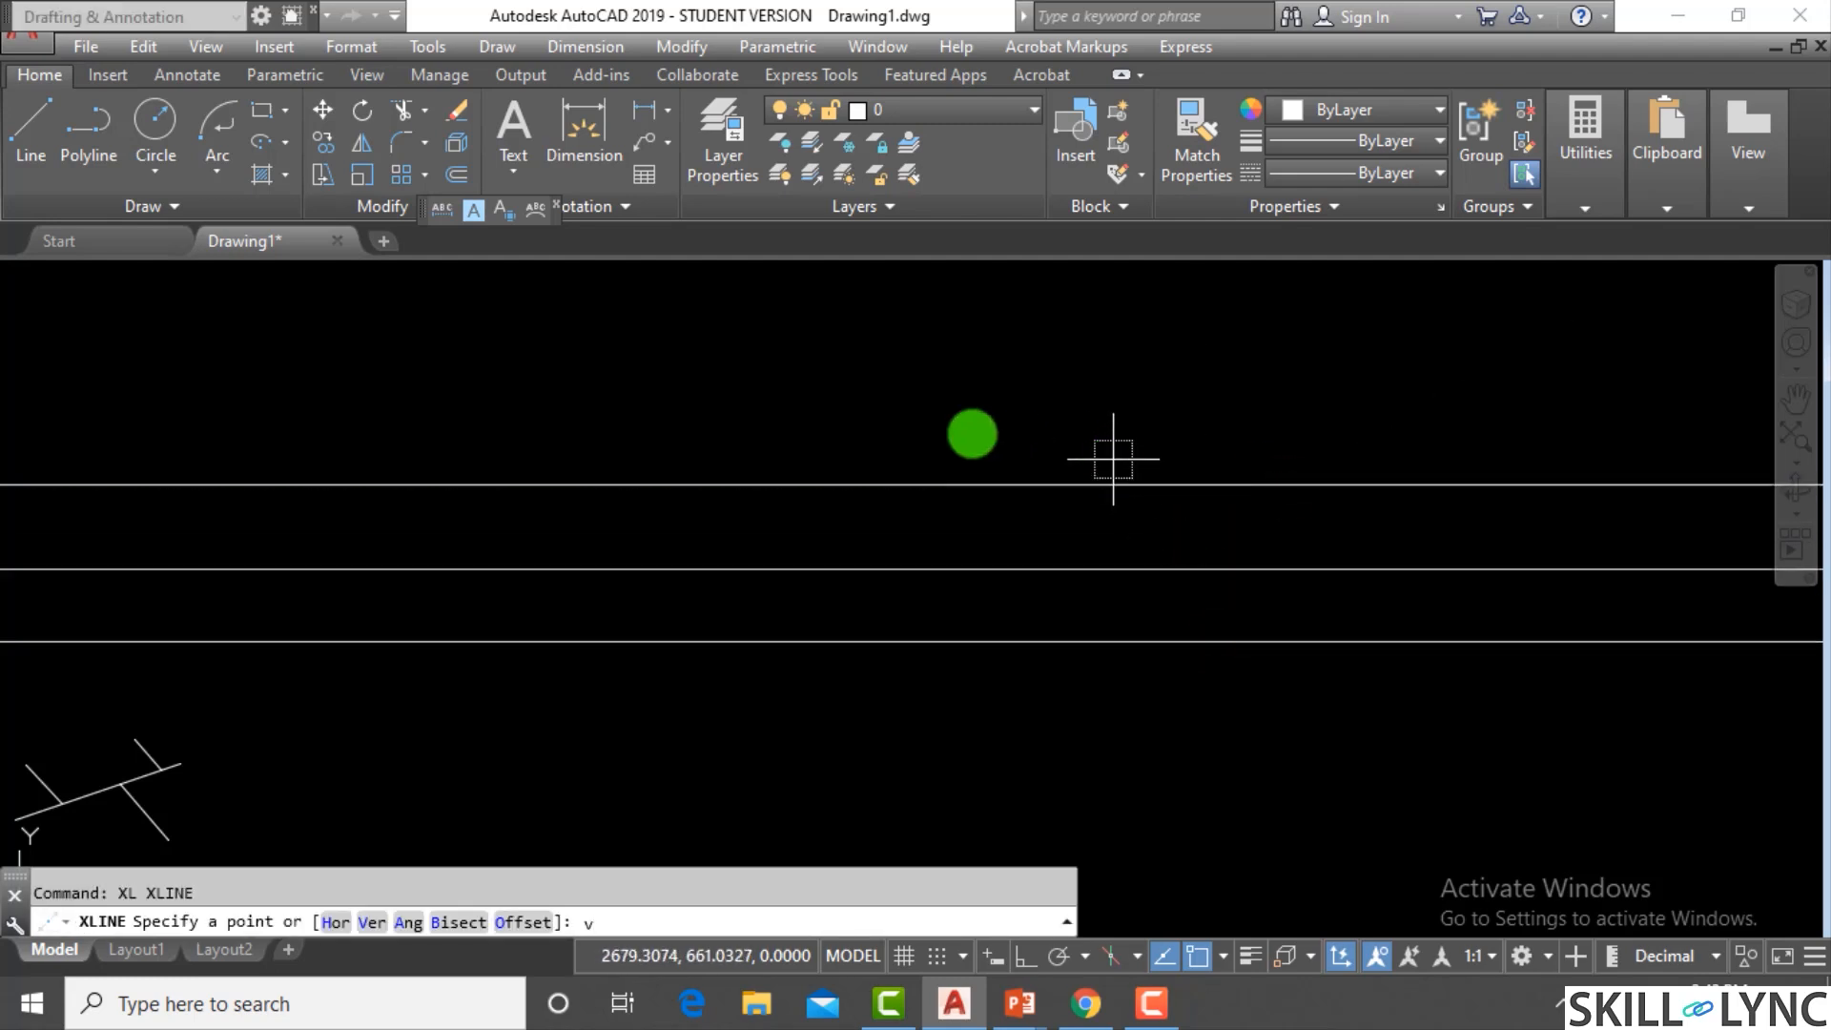
type("v")
key("Return")
key("Escape")
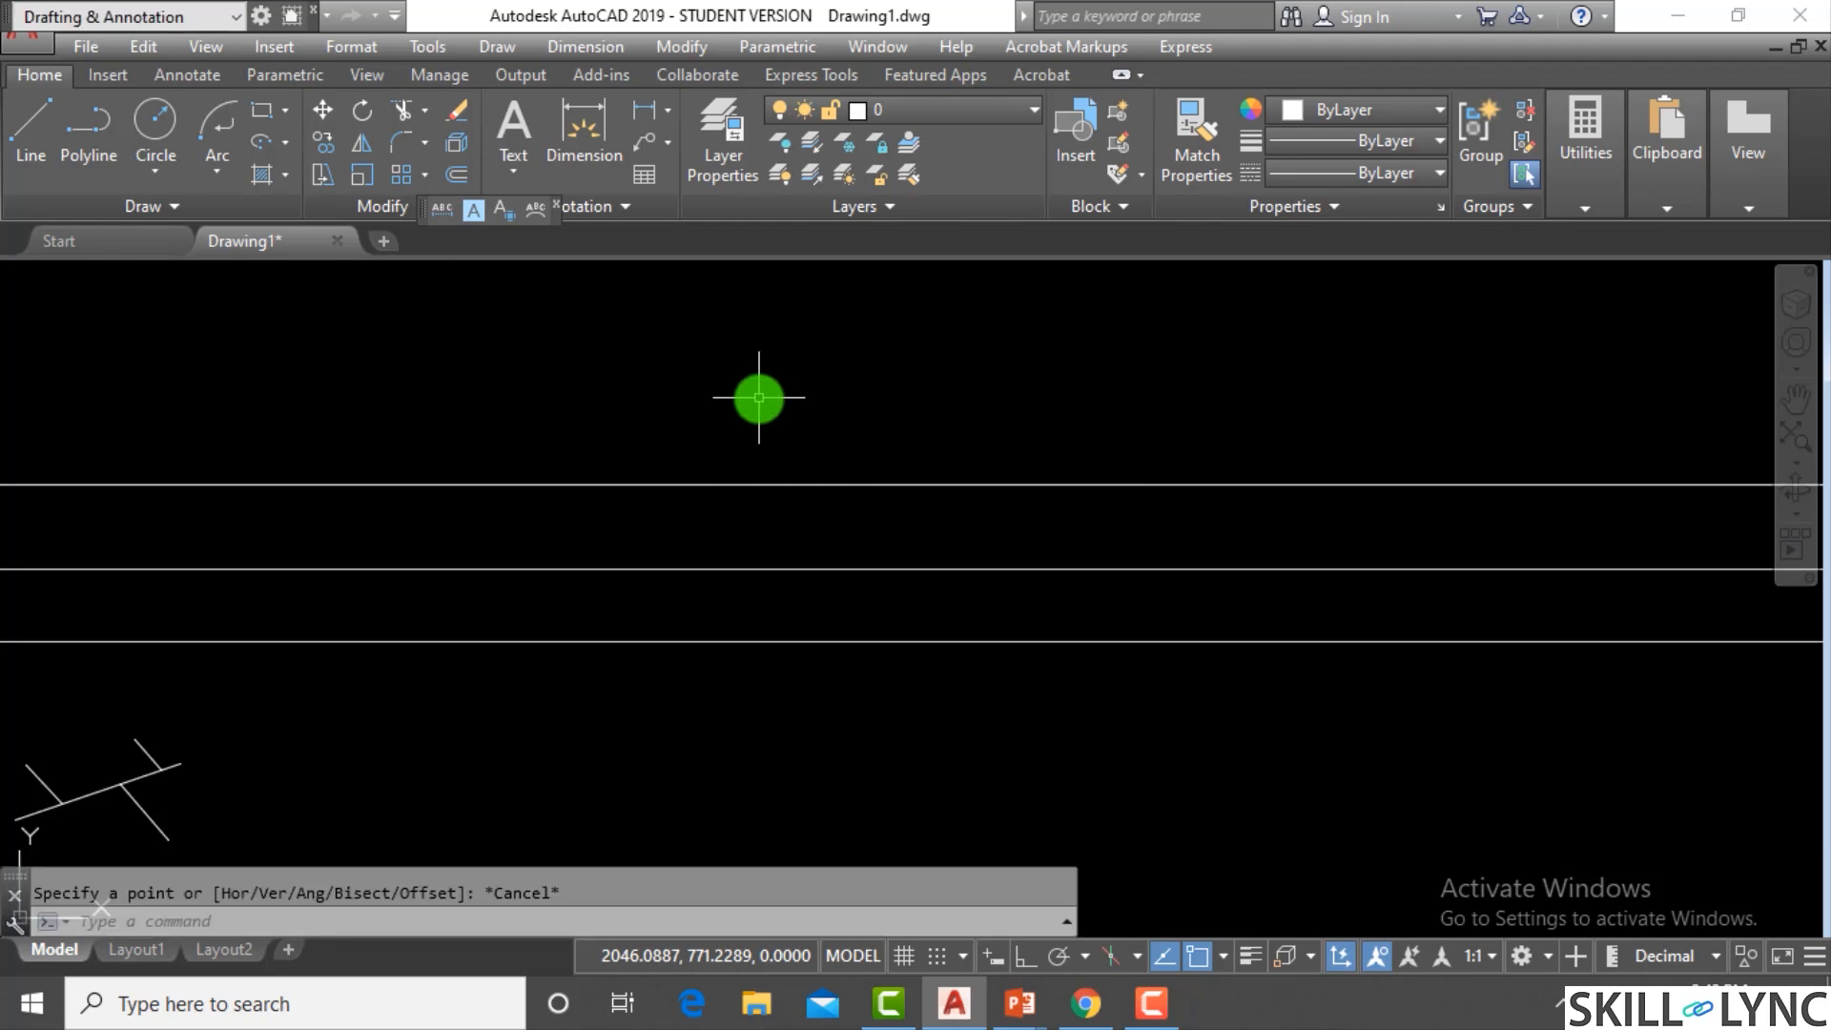
Draw four vertical construction lines crossing the three horizontal ones
key("Return")
type("v")
key("Return")
left_click(761, 398)
left_click(967, 433)
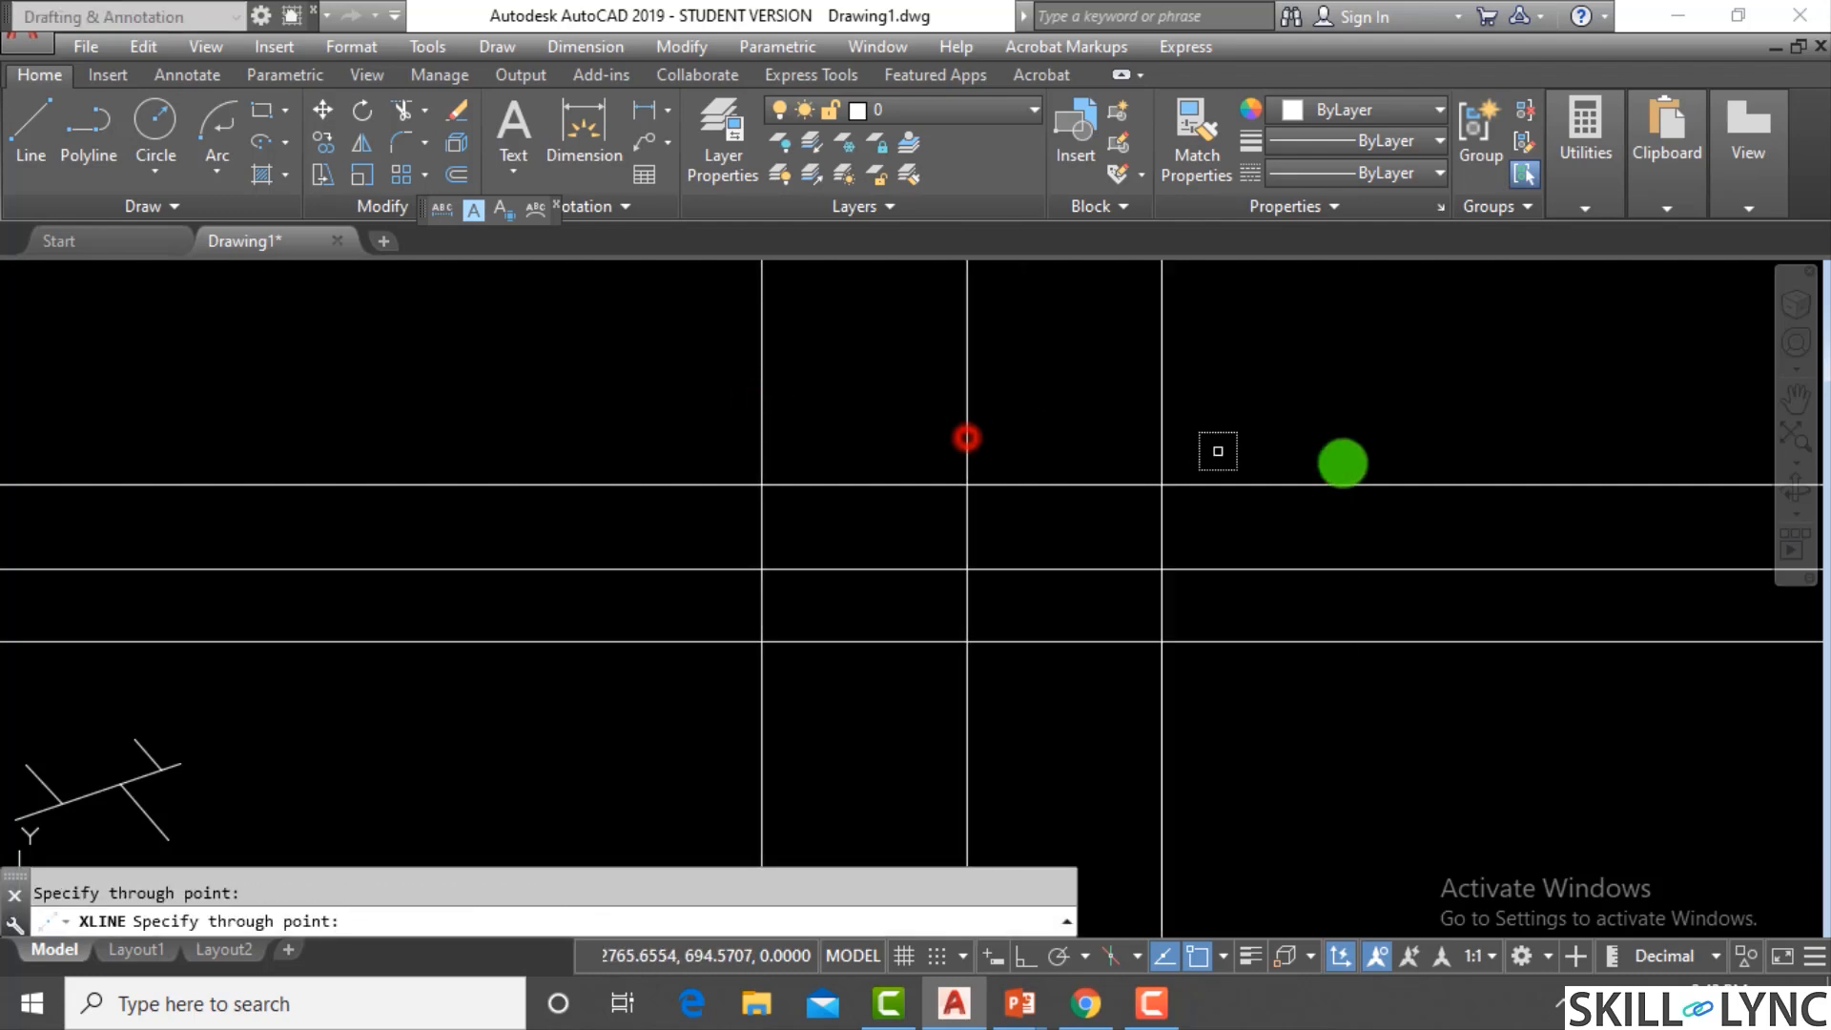
left_click(1351, 459)
left_click(1561, 468)
key("Escape")
With the top horizontal line as Trim's cutting edge, erase the third vertical line using eRase and restore it with the Undo option
type("tr")
key("Return")
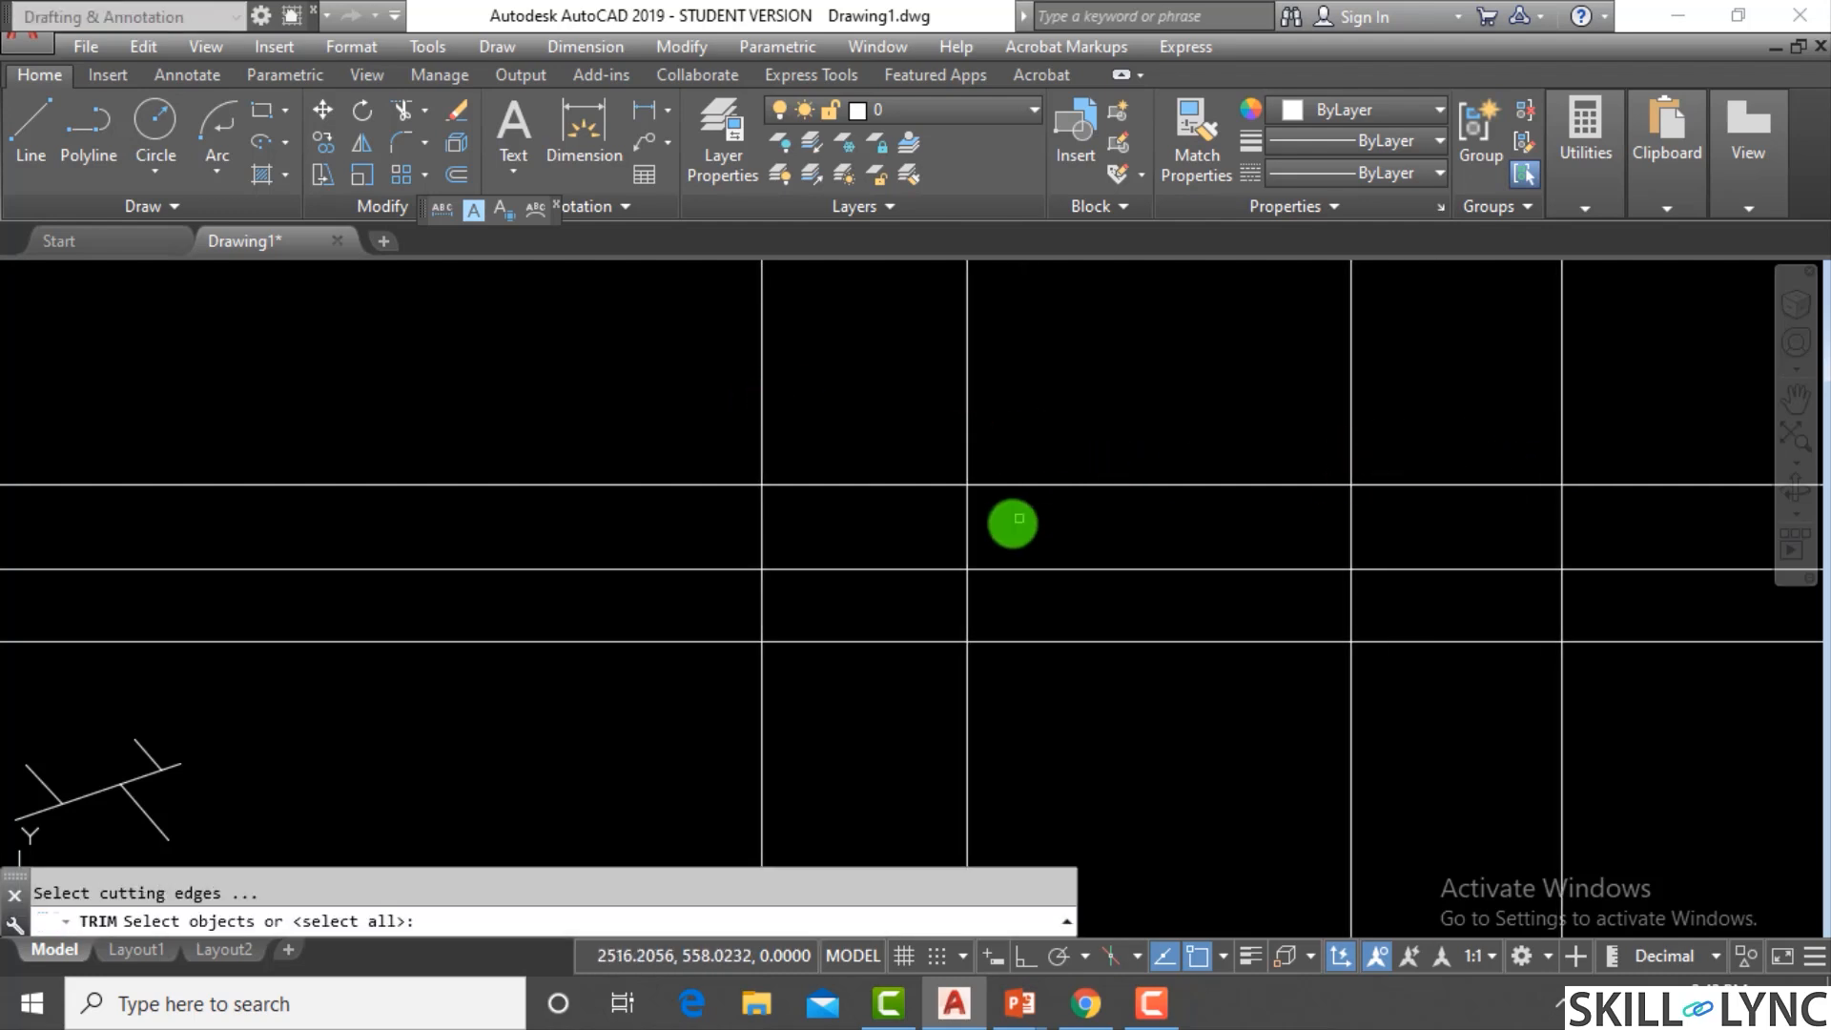
left_click(1090, 494)
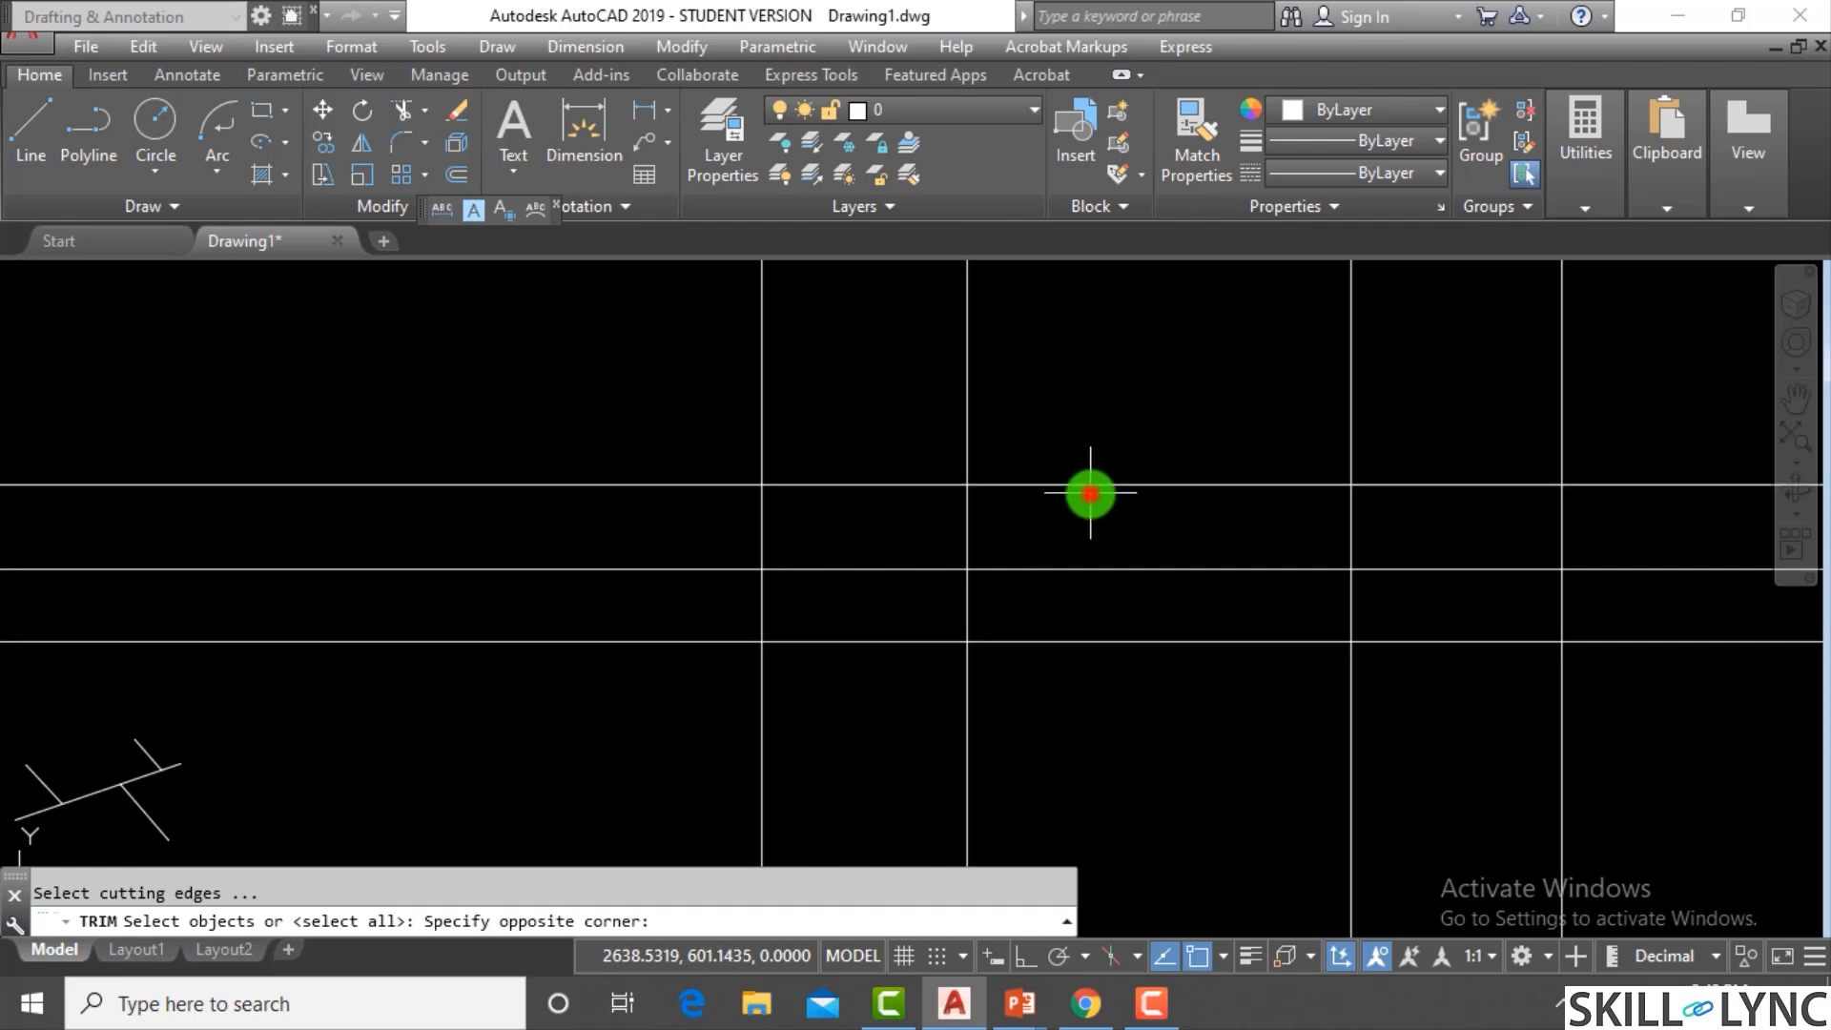
left_click(1071, 461)
key("Return")
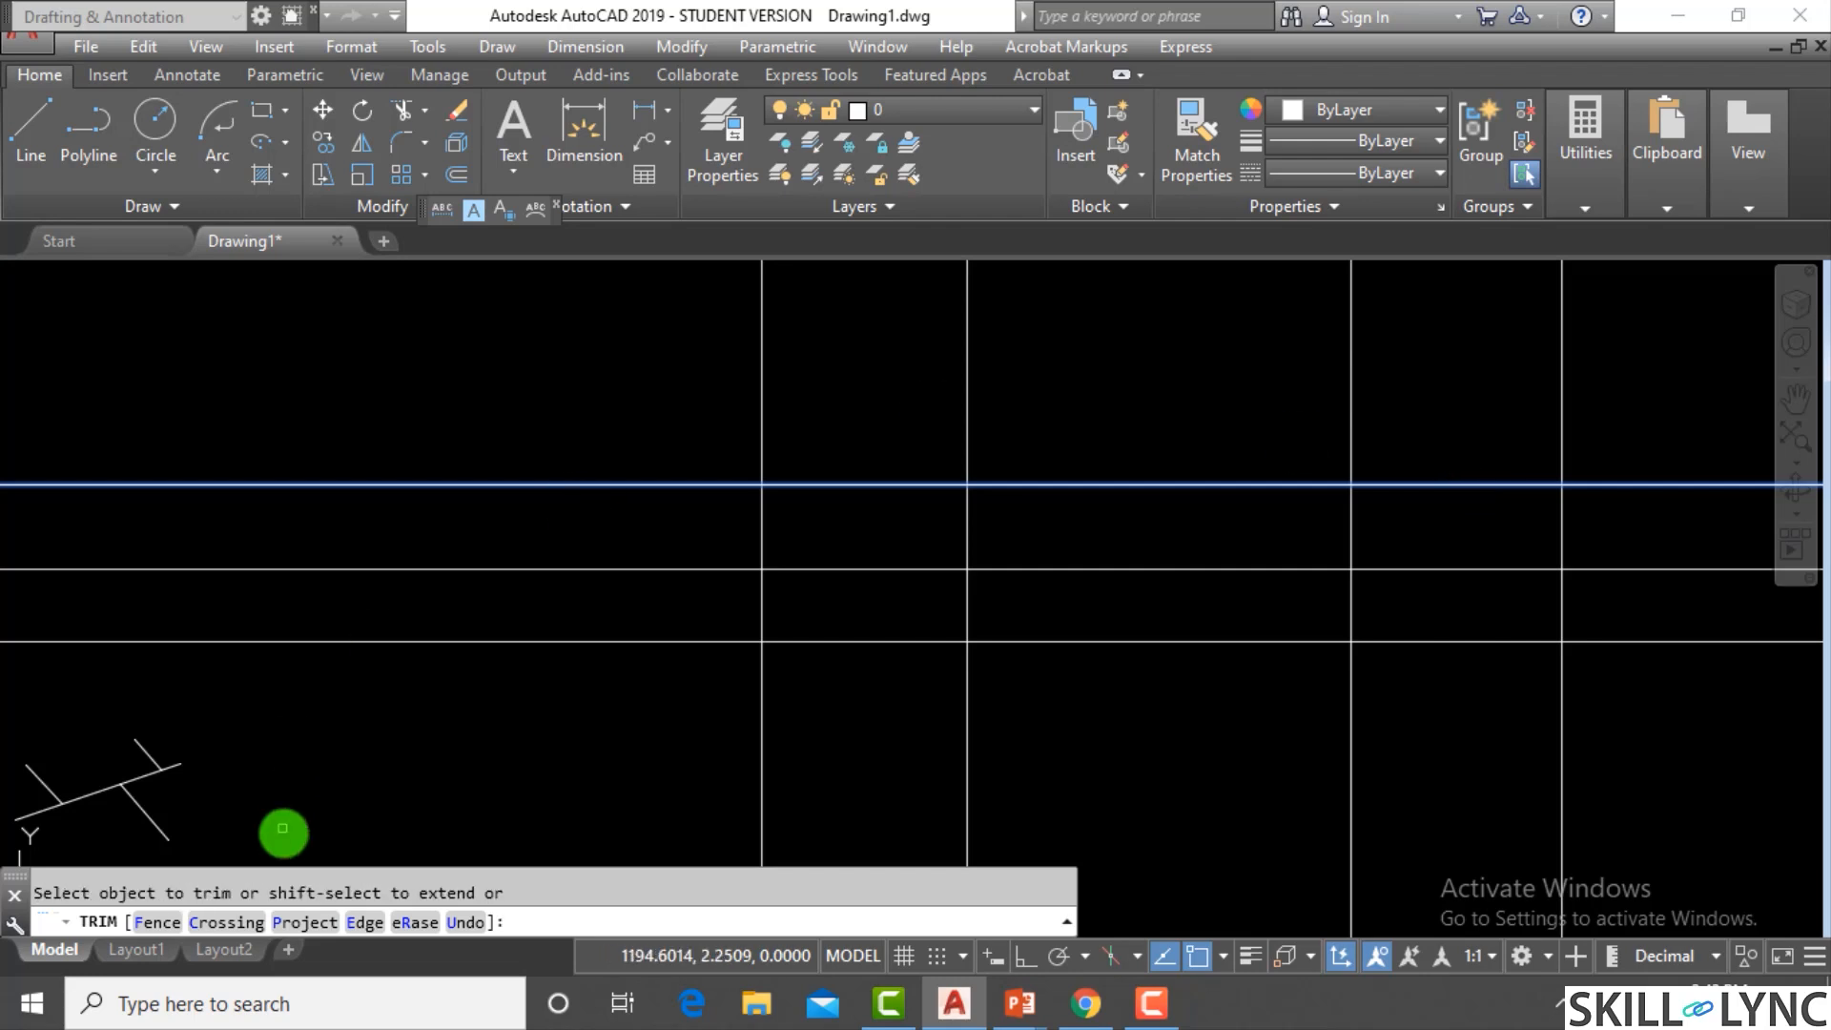
left_click(413, 922)
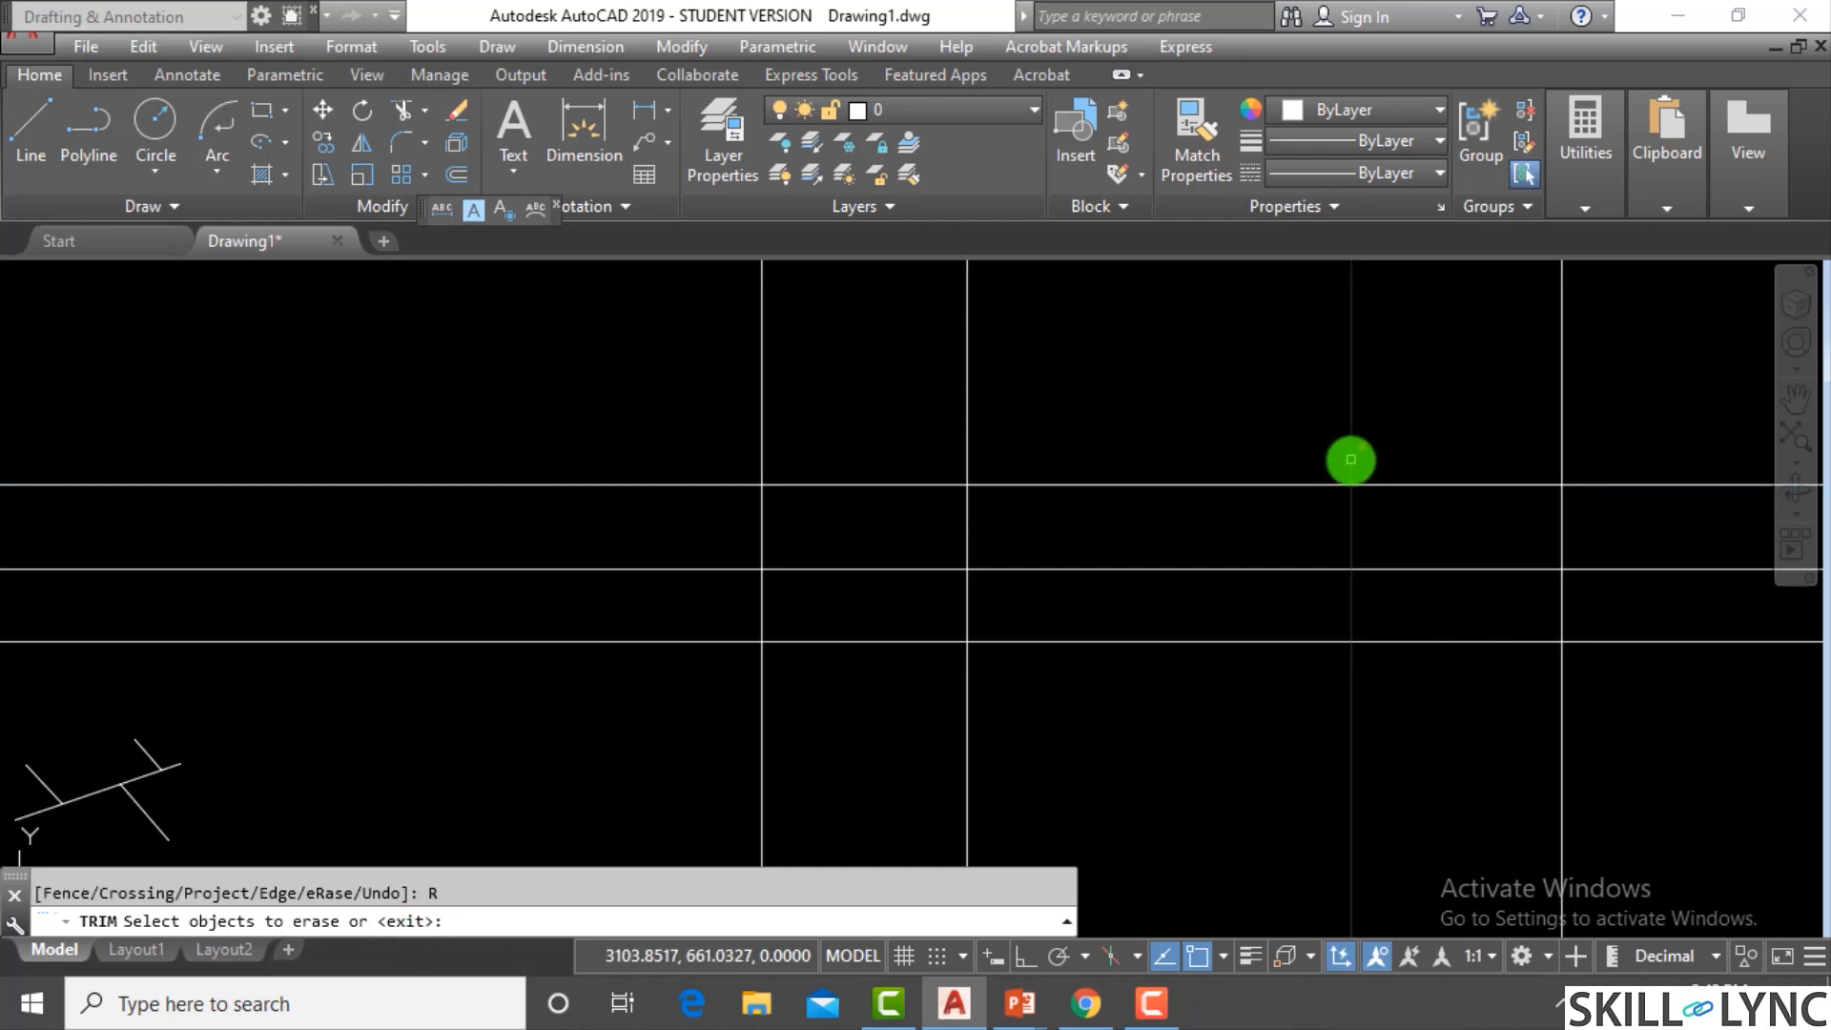
left_click(1350, 457)
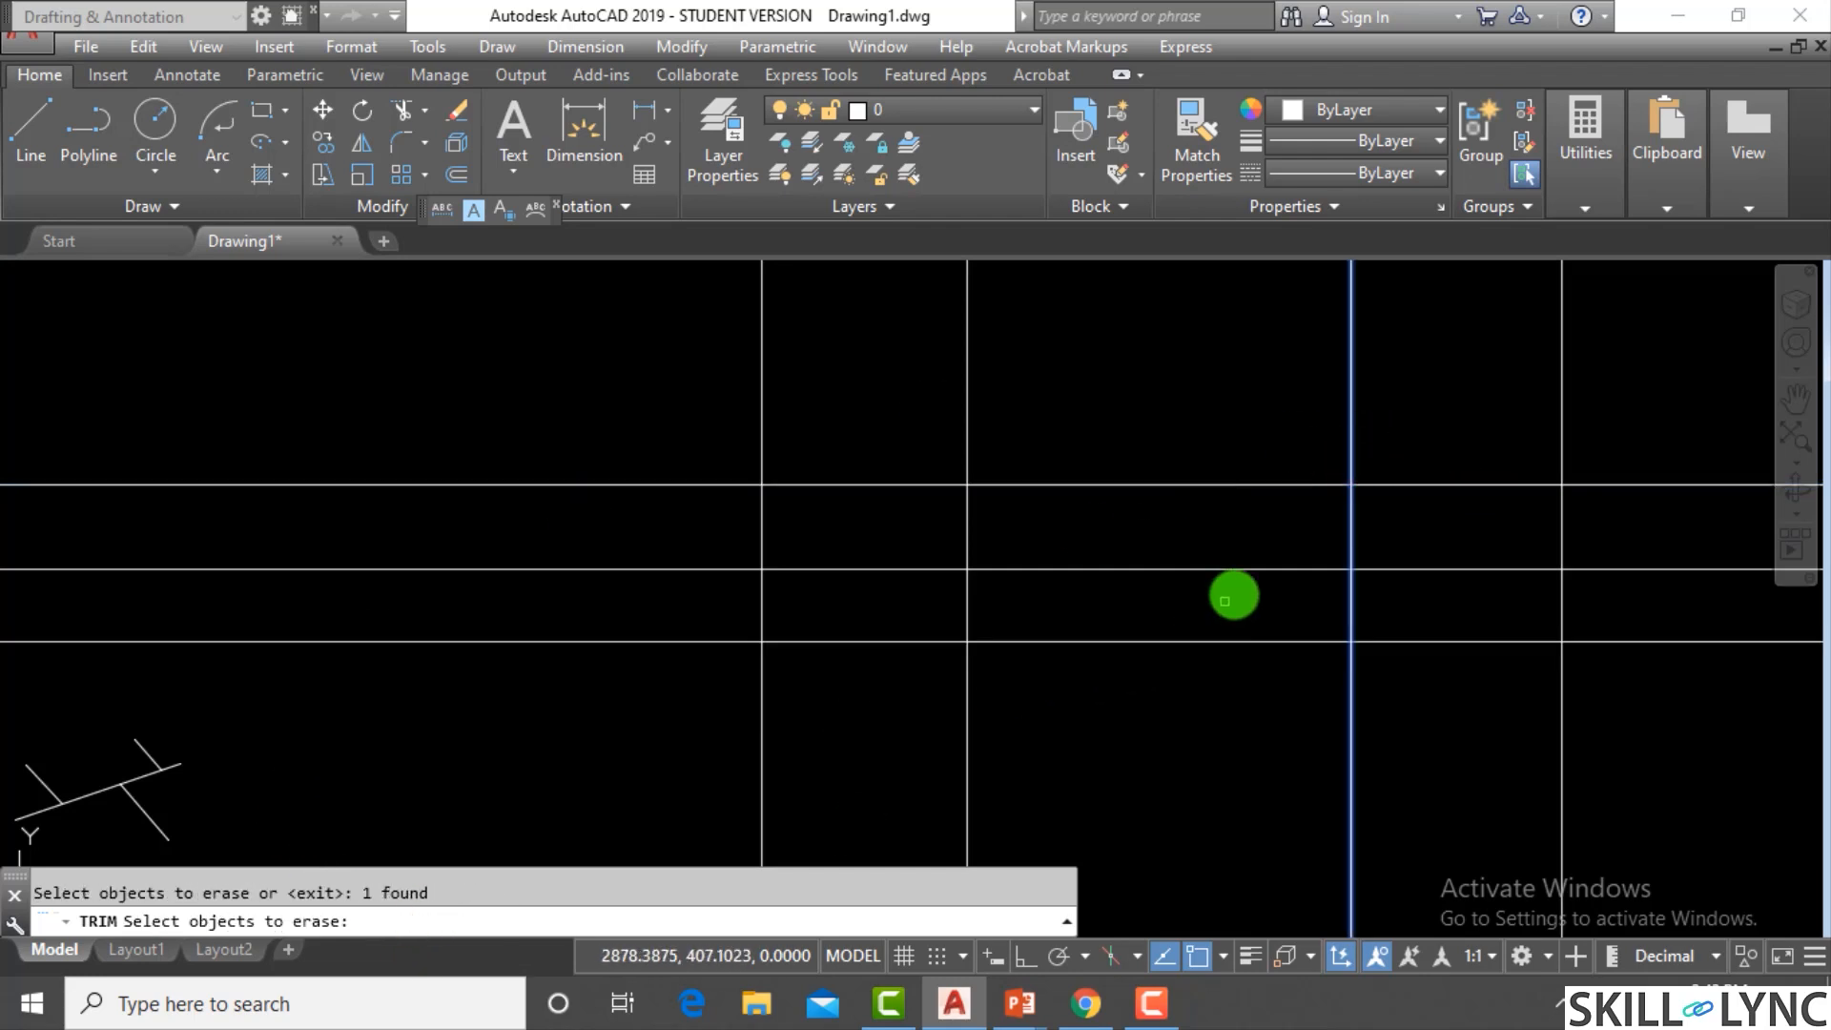
left_click(1443, 430)
left_click(1259, 433)
key("Return")
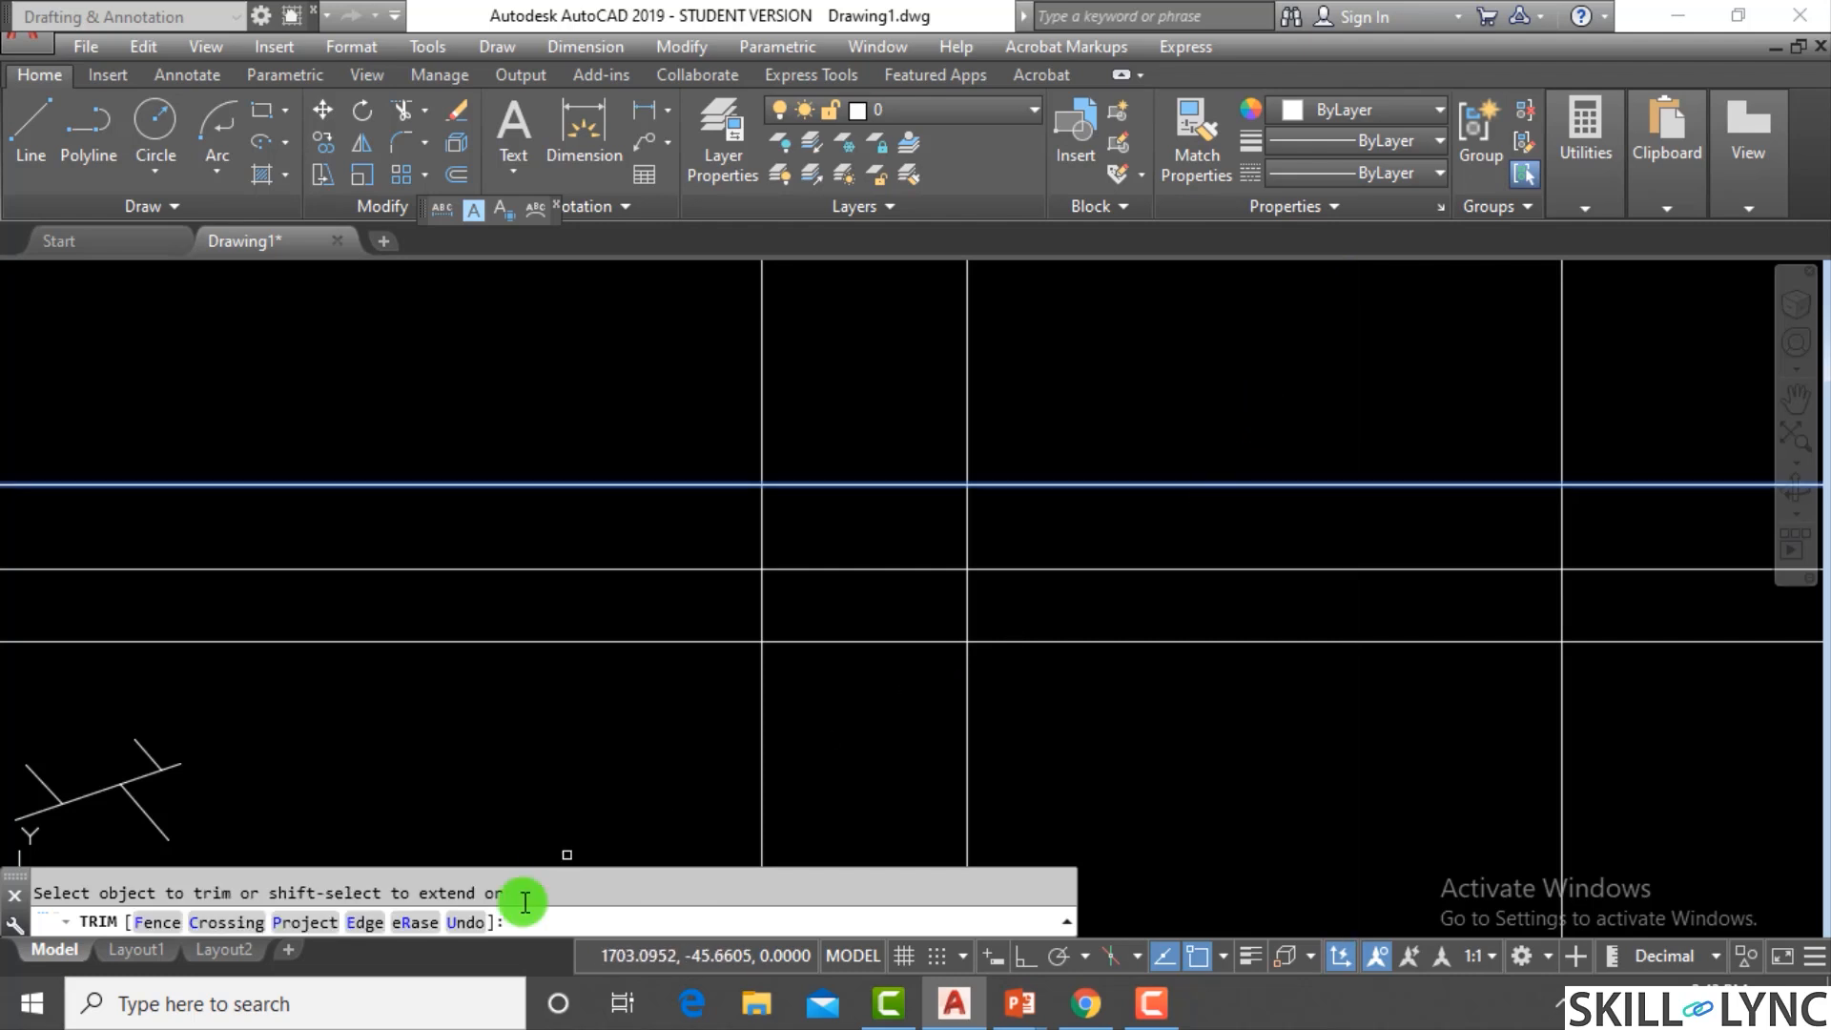
left_click(475, 923)
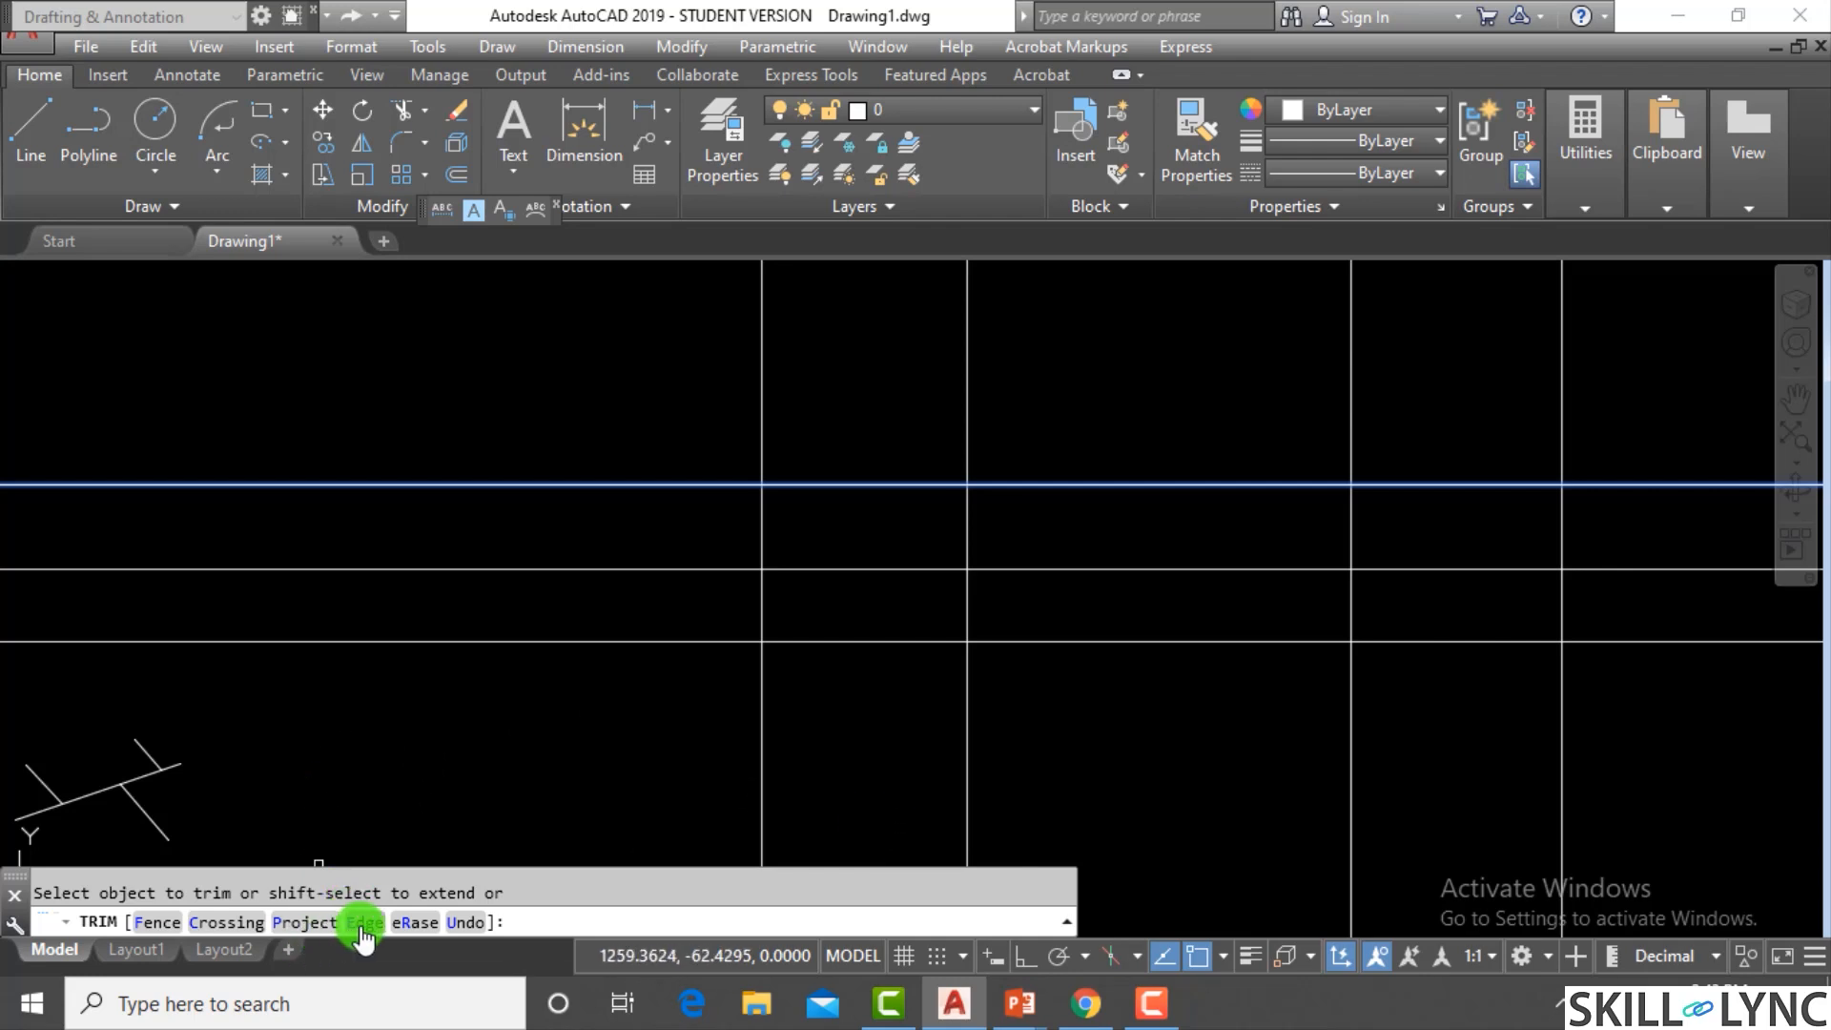
key("Escape")
Erase all seven horizontal and vertical construction lines
scroll(1182, 795, "down", 5)
left_click(1304, 642)
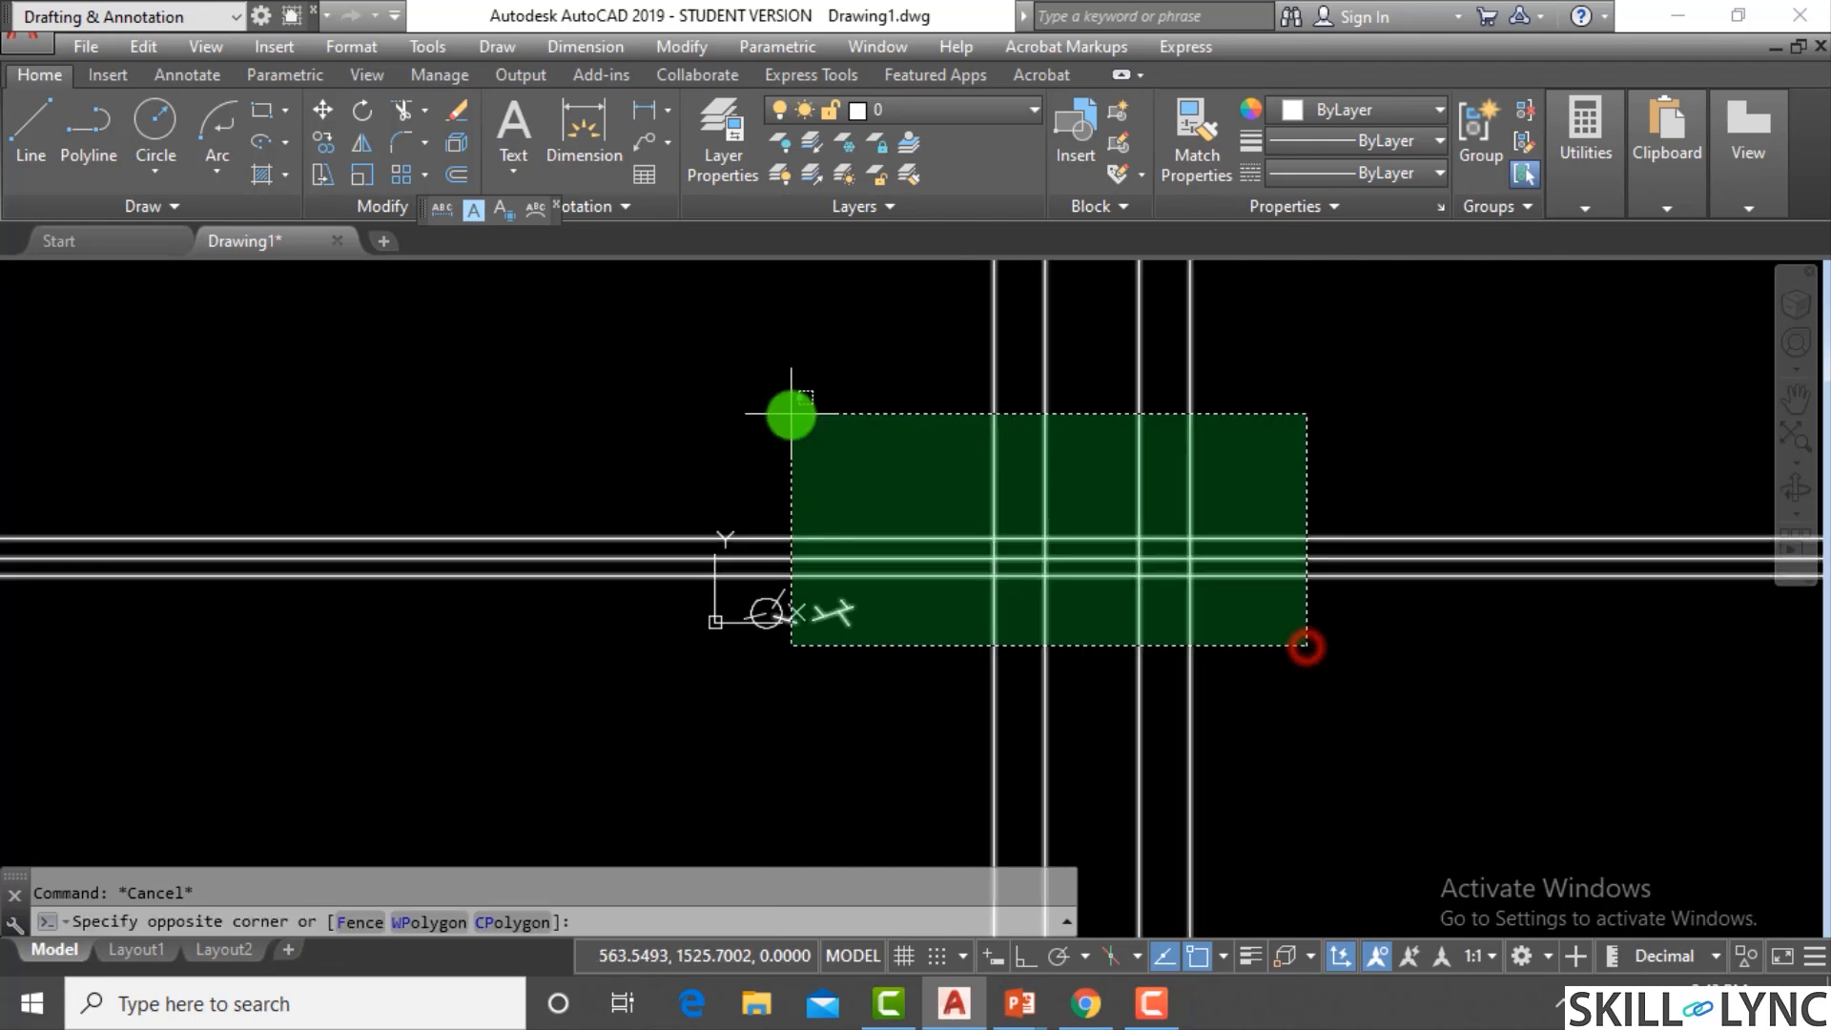
left_click(872, 433)
type("e")
key("Return")
Draw a line sloping down to the right and a longer line rising to the right just below its lower end, without touching
scroll(1064, 496, "up", 3)
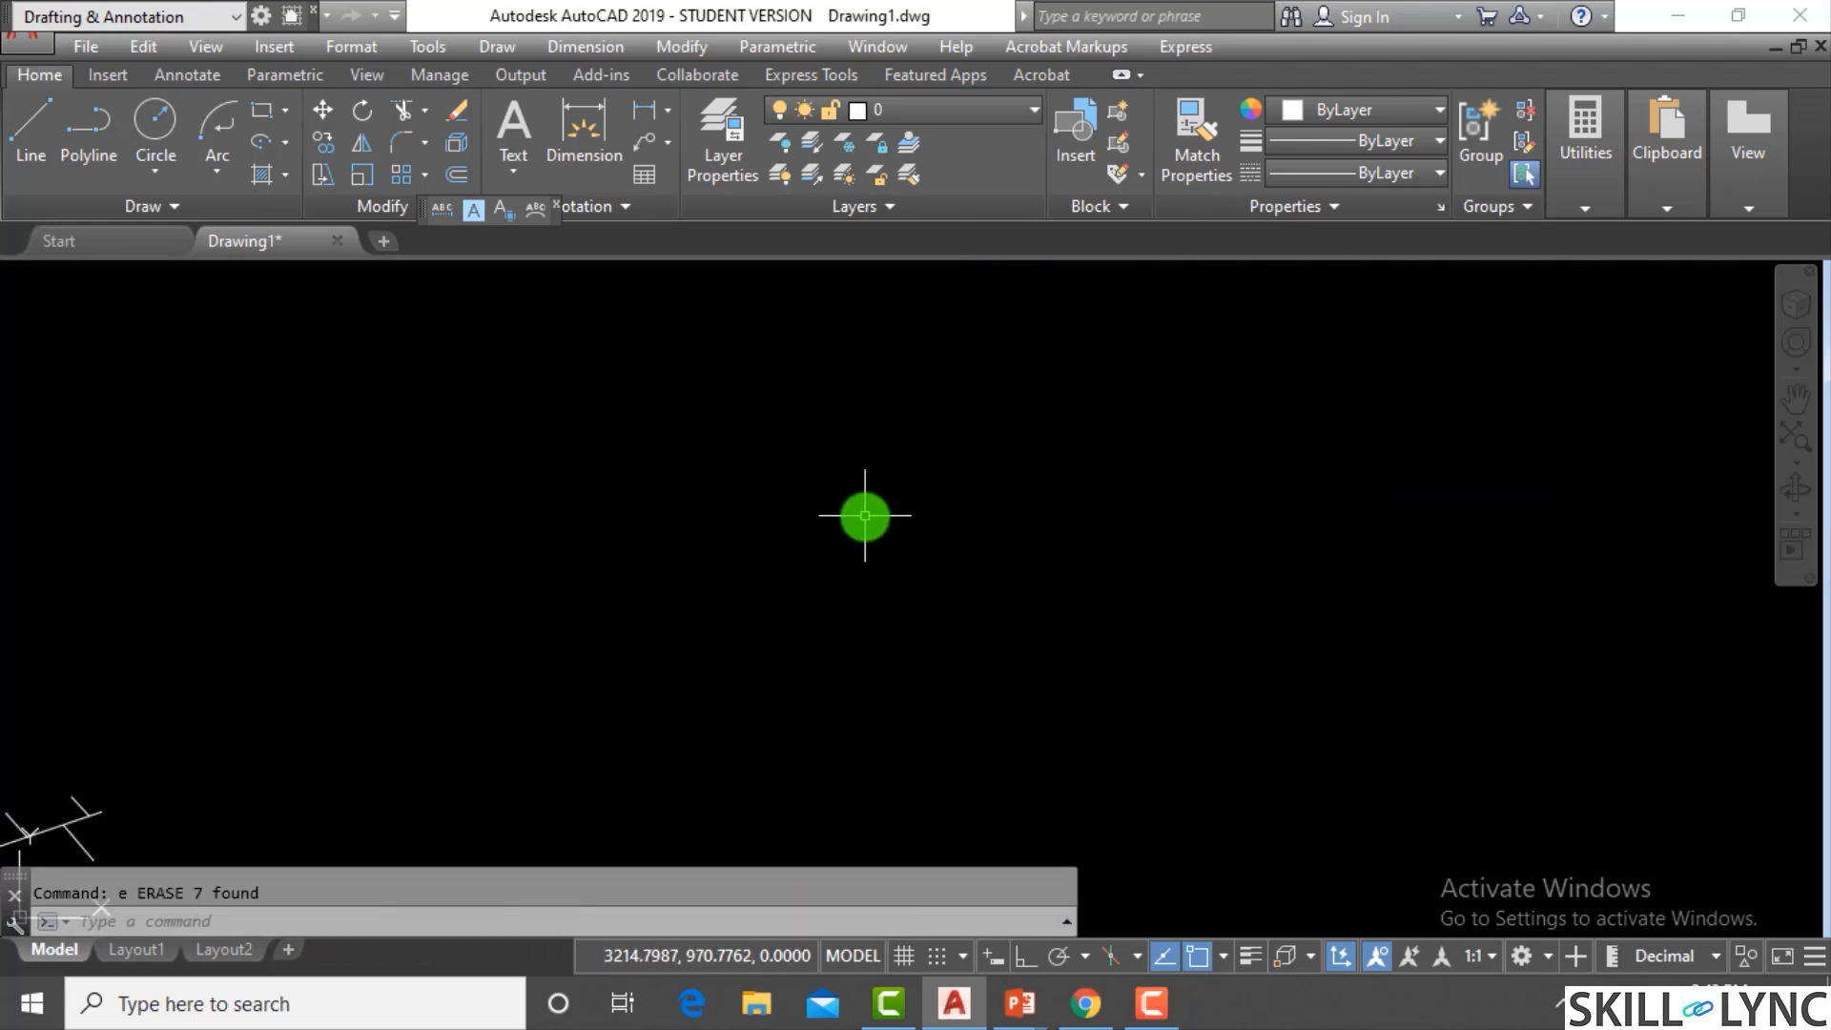
type("l")
key("Return")
left_click(641, 387)
left_click(813, 615)
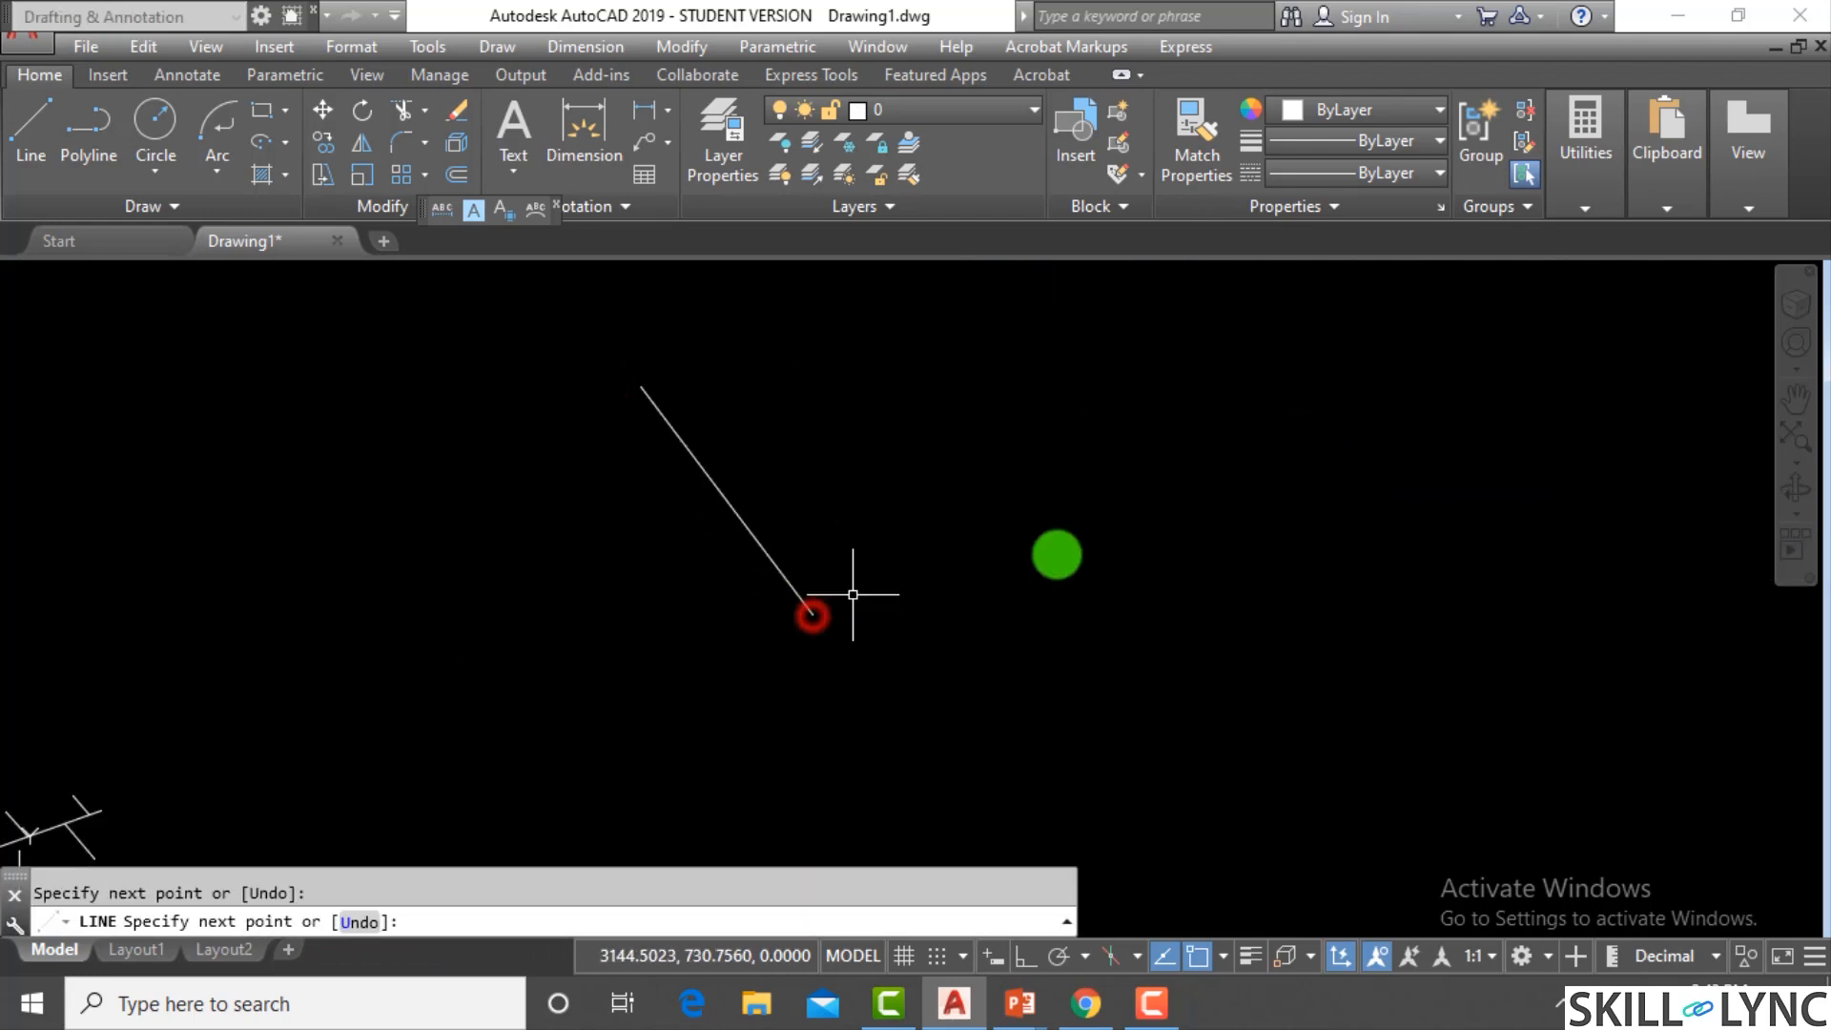
key("Return")
key("Return")
left_click(1184, 482)
left_click(446, 807)
key("Escape")
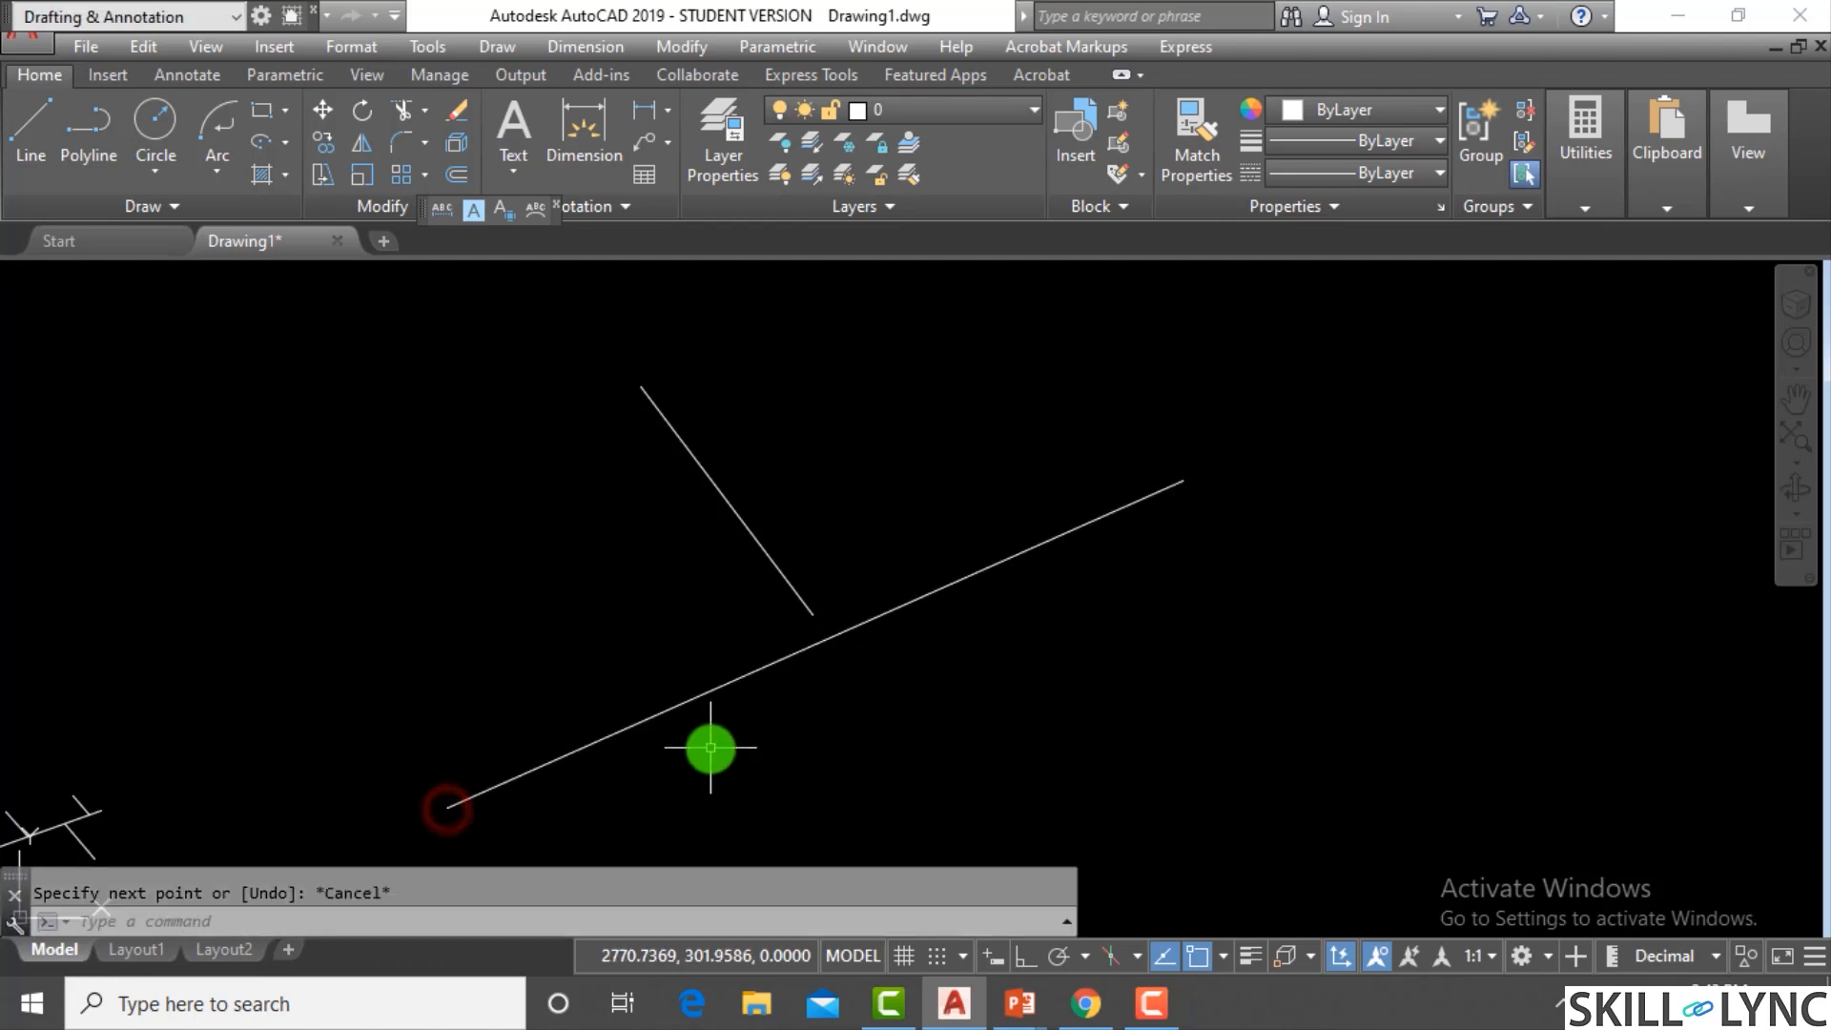
left_click(754, 490)
left_click(605, 581)
key("Escape")
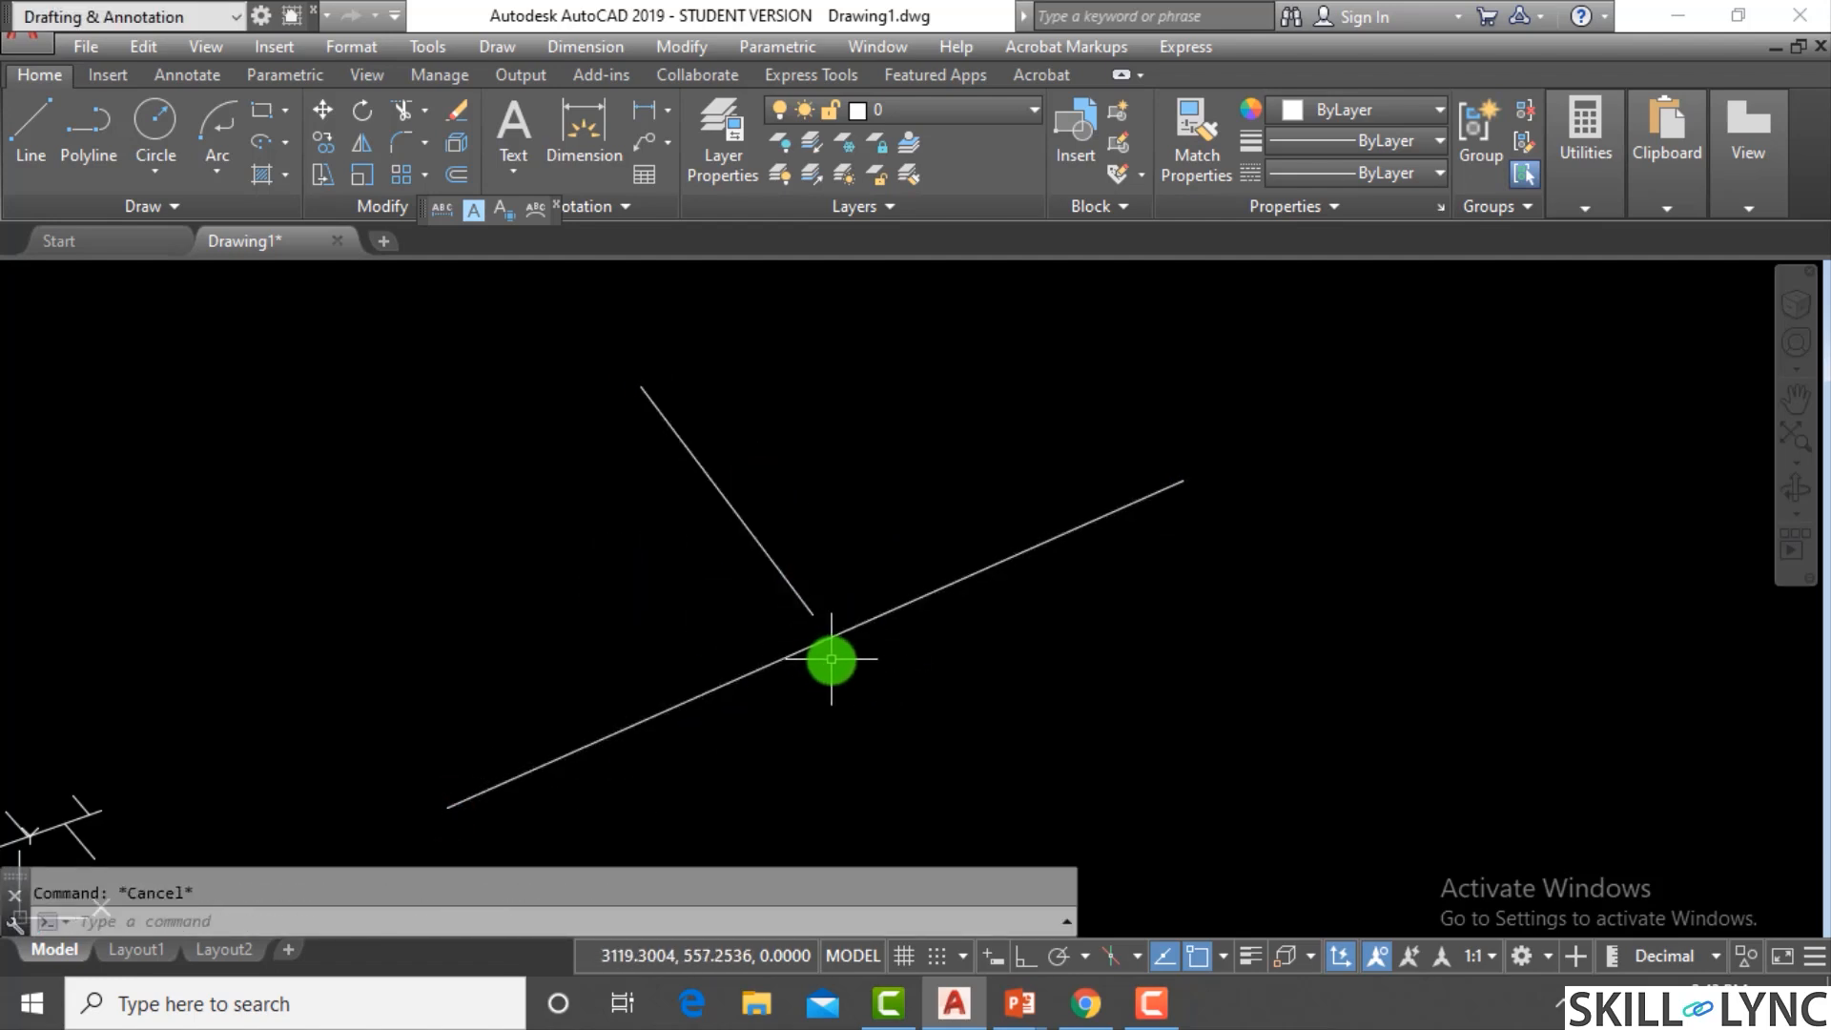
Extend the short sloping line to the longer rising line with all objects as boundary edges
type("ex")
key("Return")
right_click(801, 524)
left_click(731, 603)
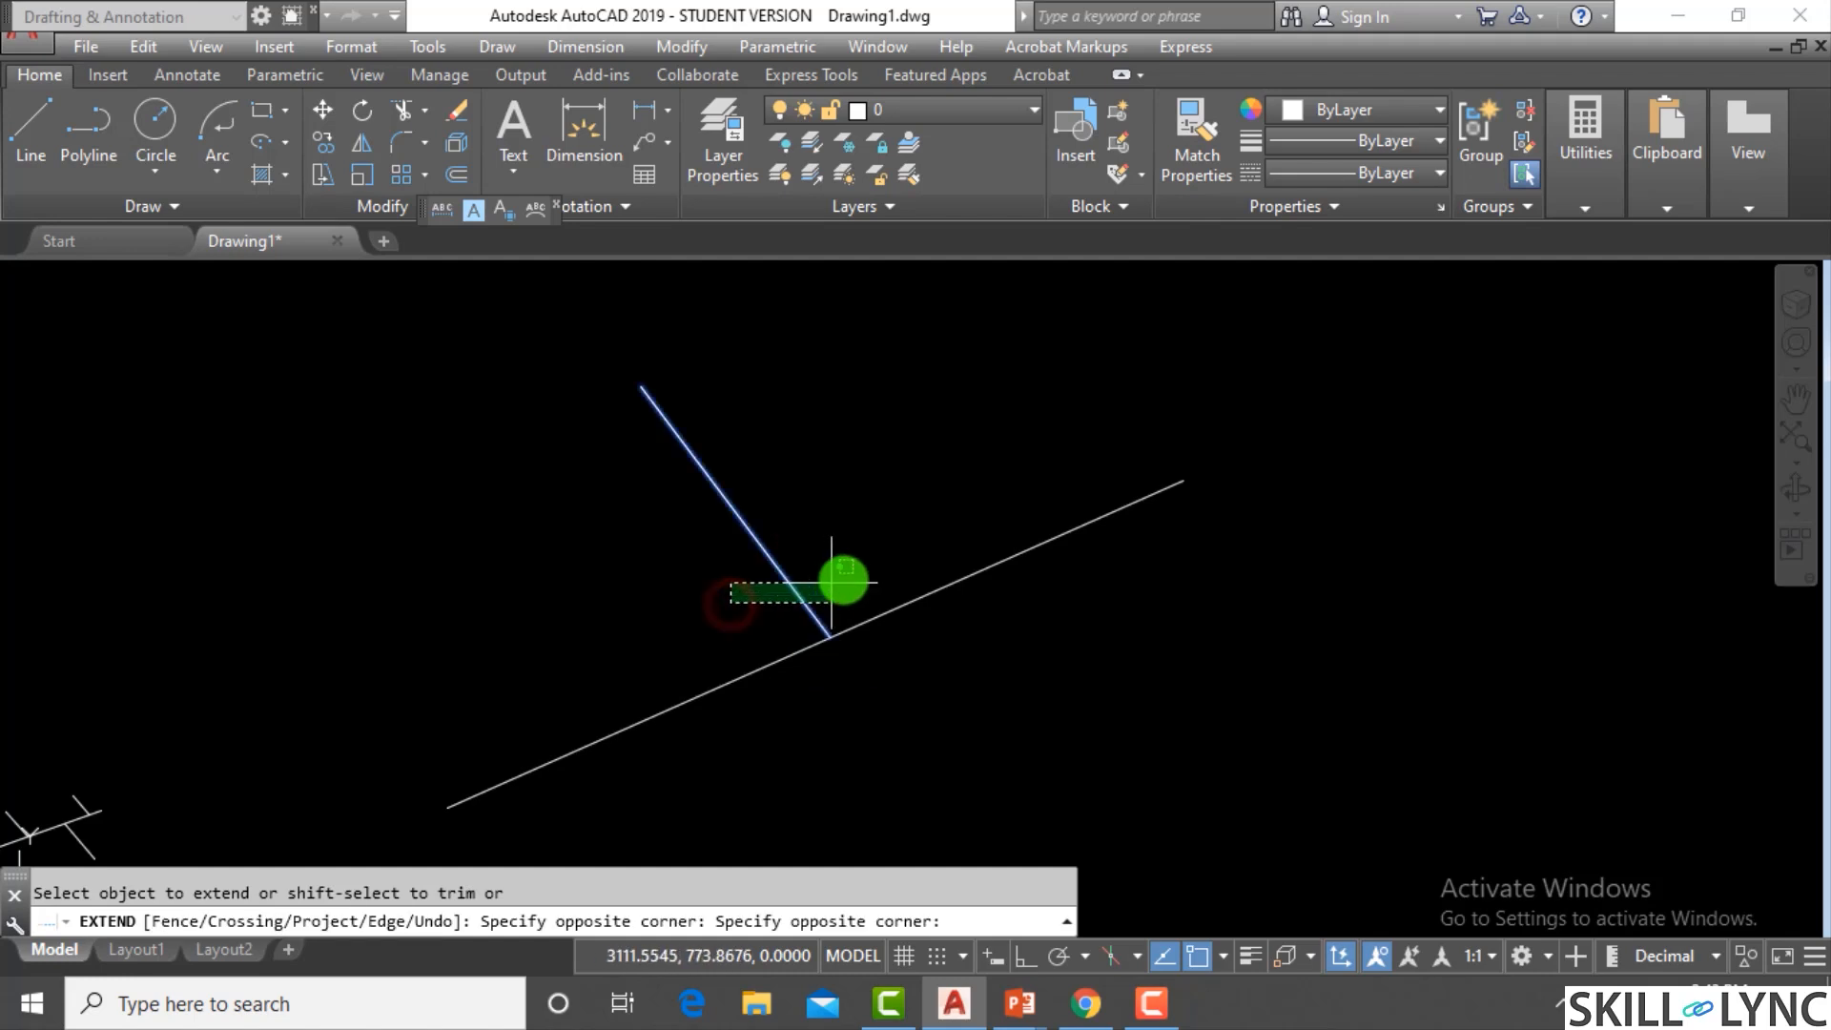
left_click(848, 577)
key("Escape")
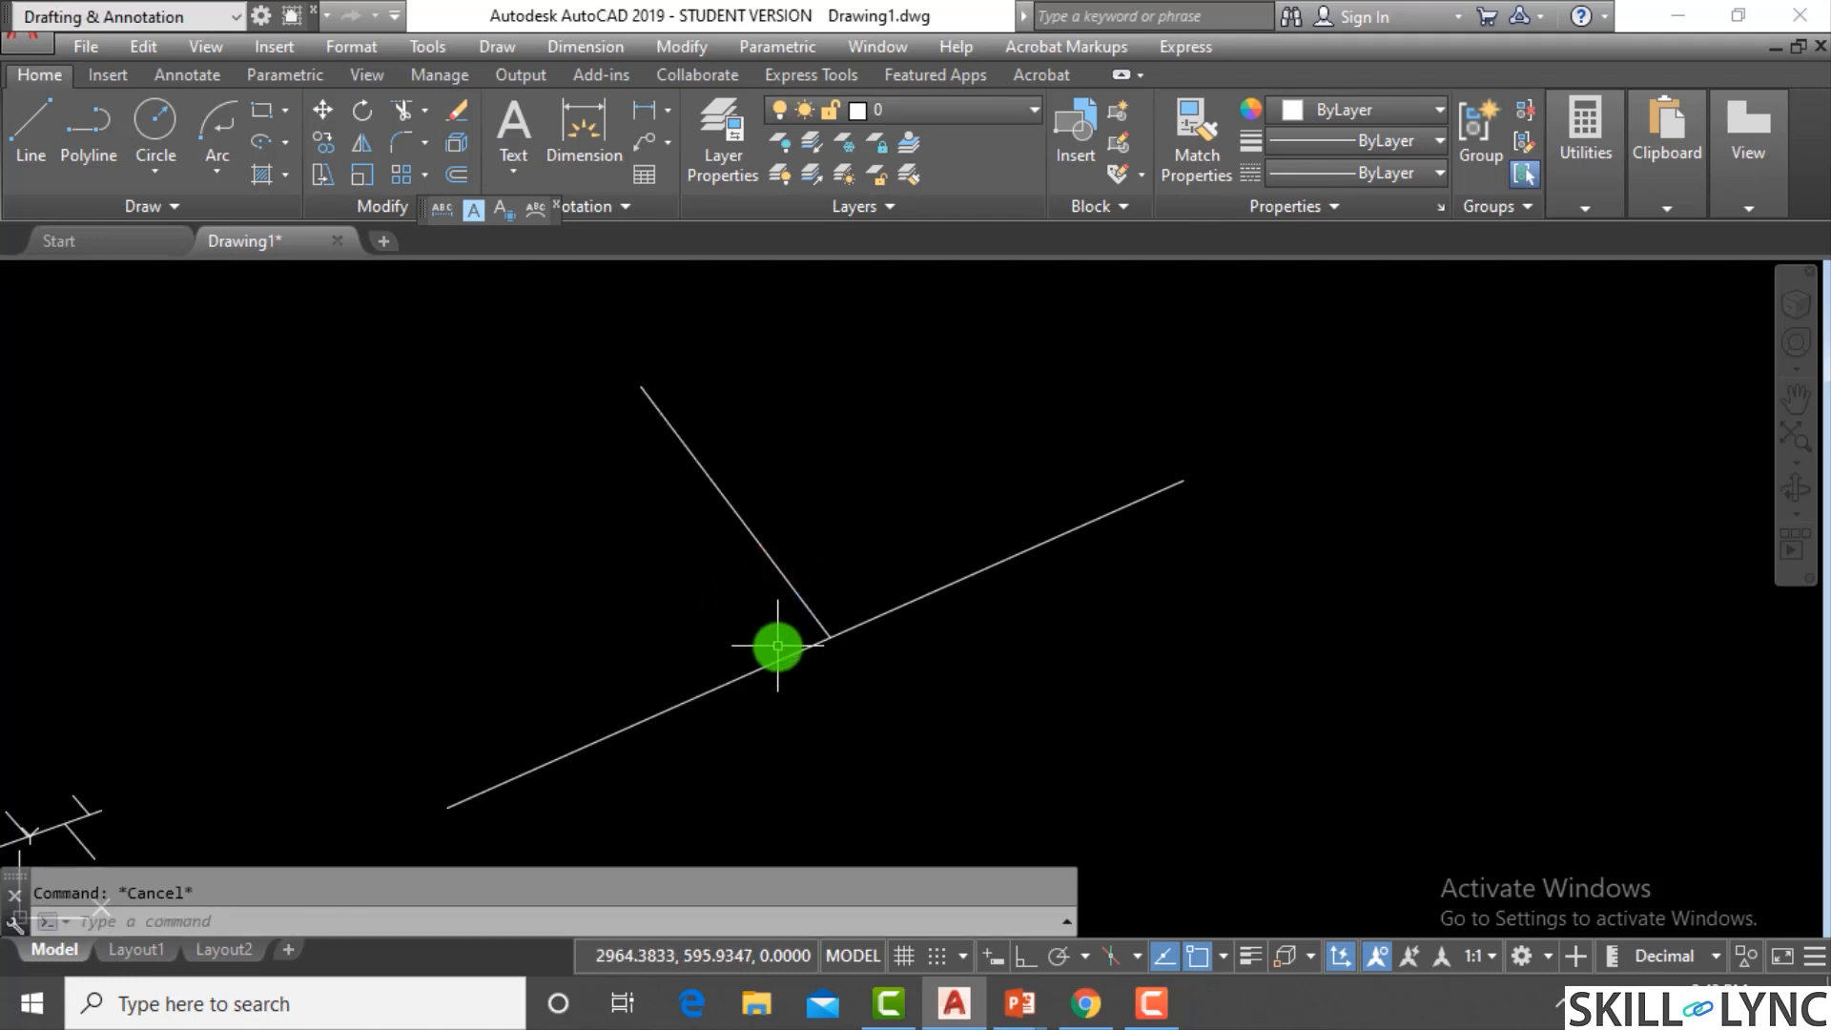
Undo the extension of the short sloping line
left_click(777, 643)
key("Escape")
key("Return")
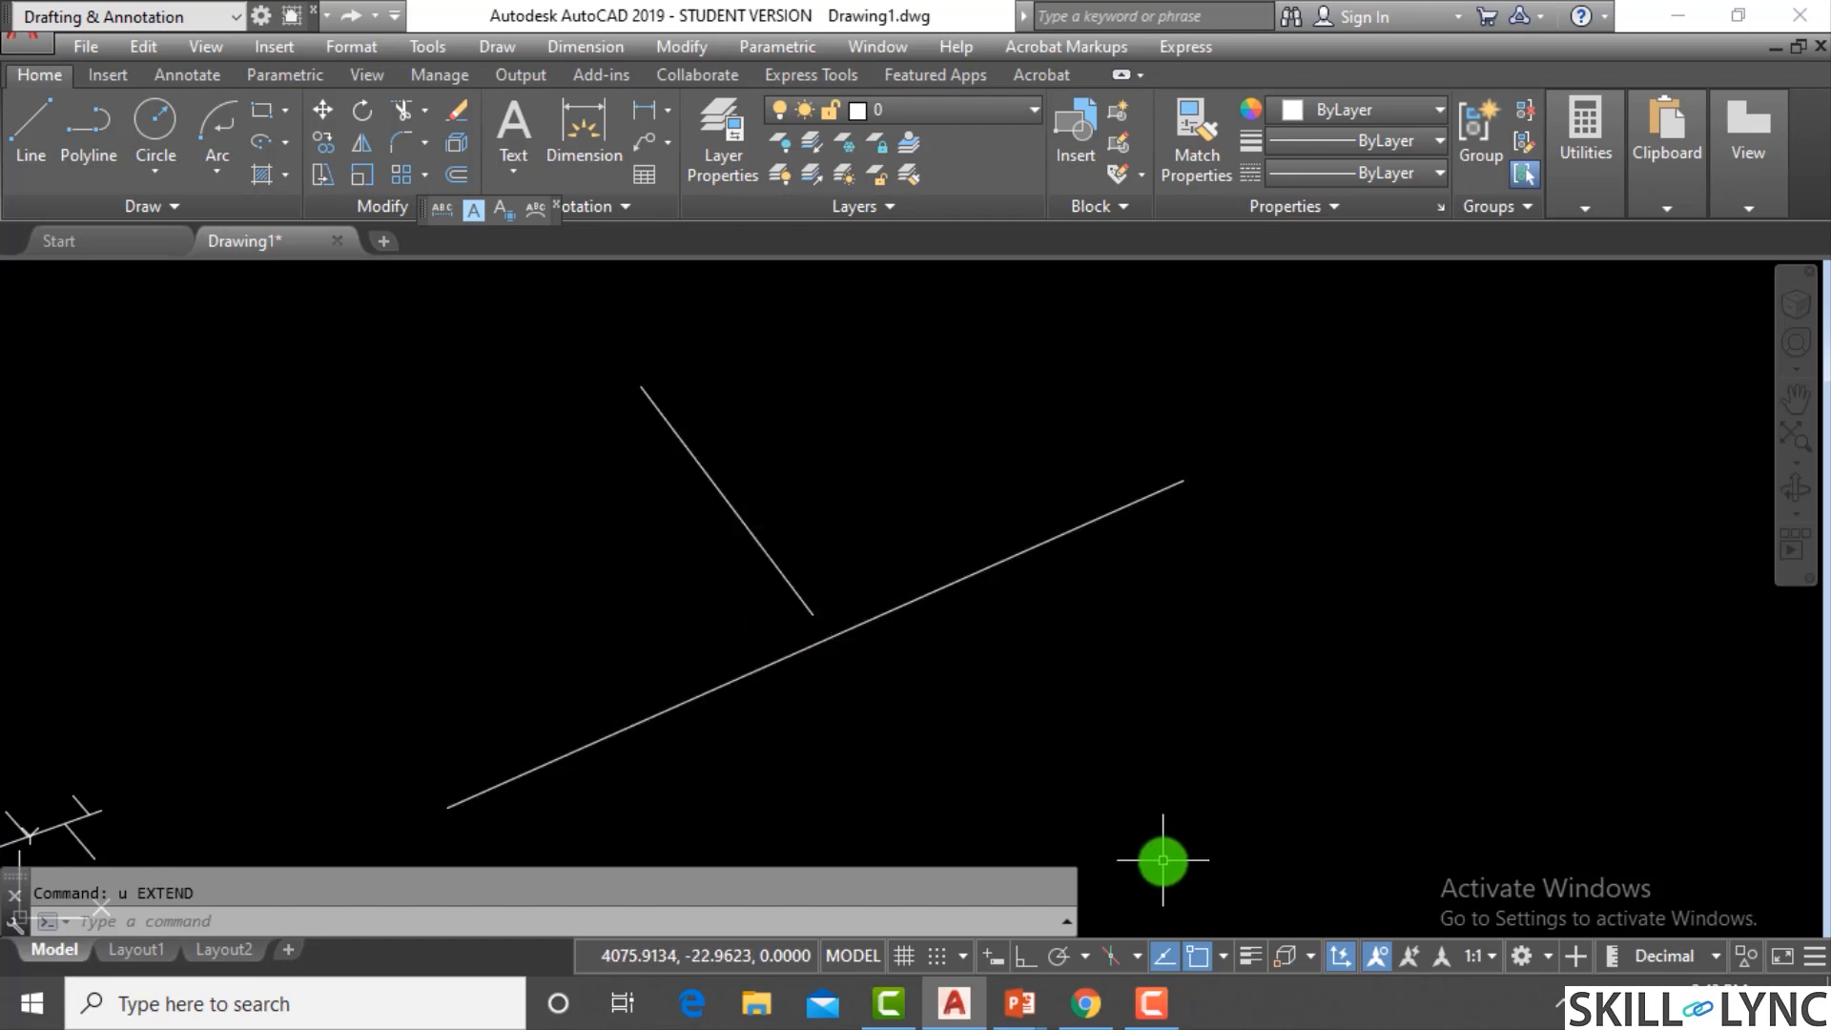
With the short line as Trim's cutting edge and Edge set to Extend, trim the longer line's lower-left part, and undo the trim
key("Return")
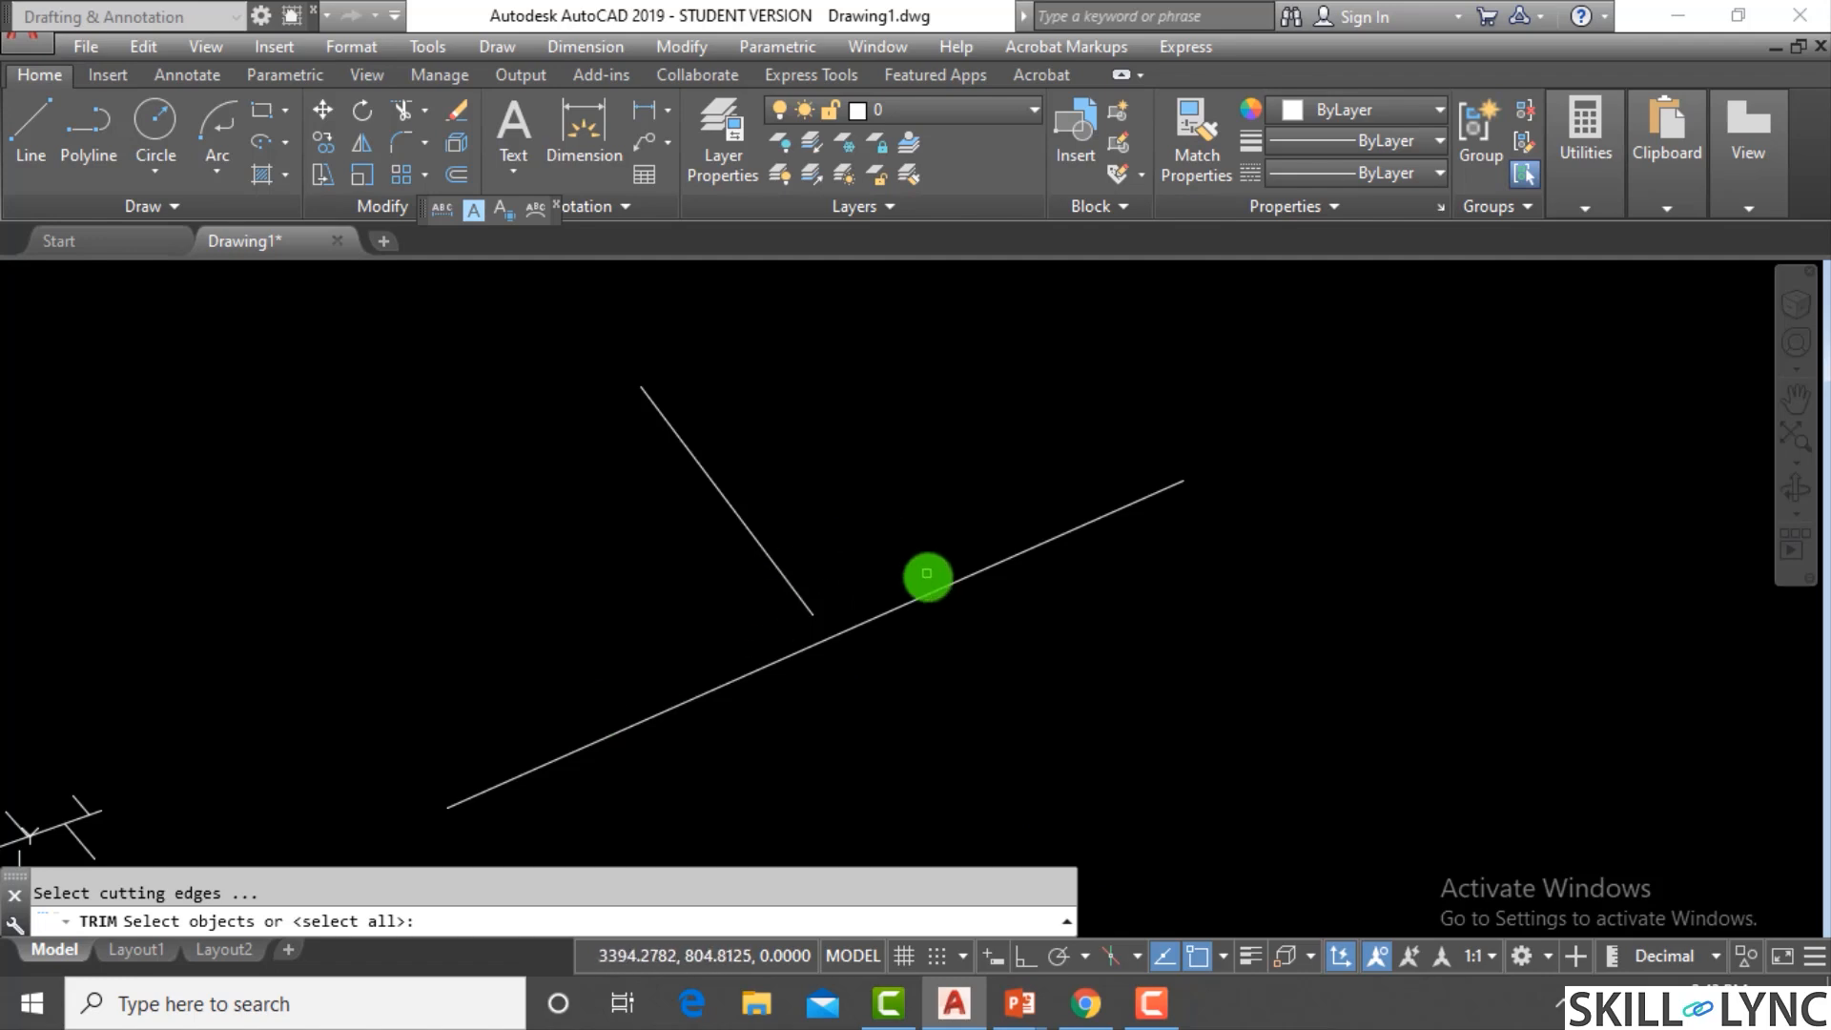
left_click(682, 580)
key("Return")
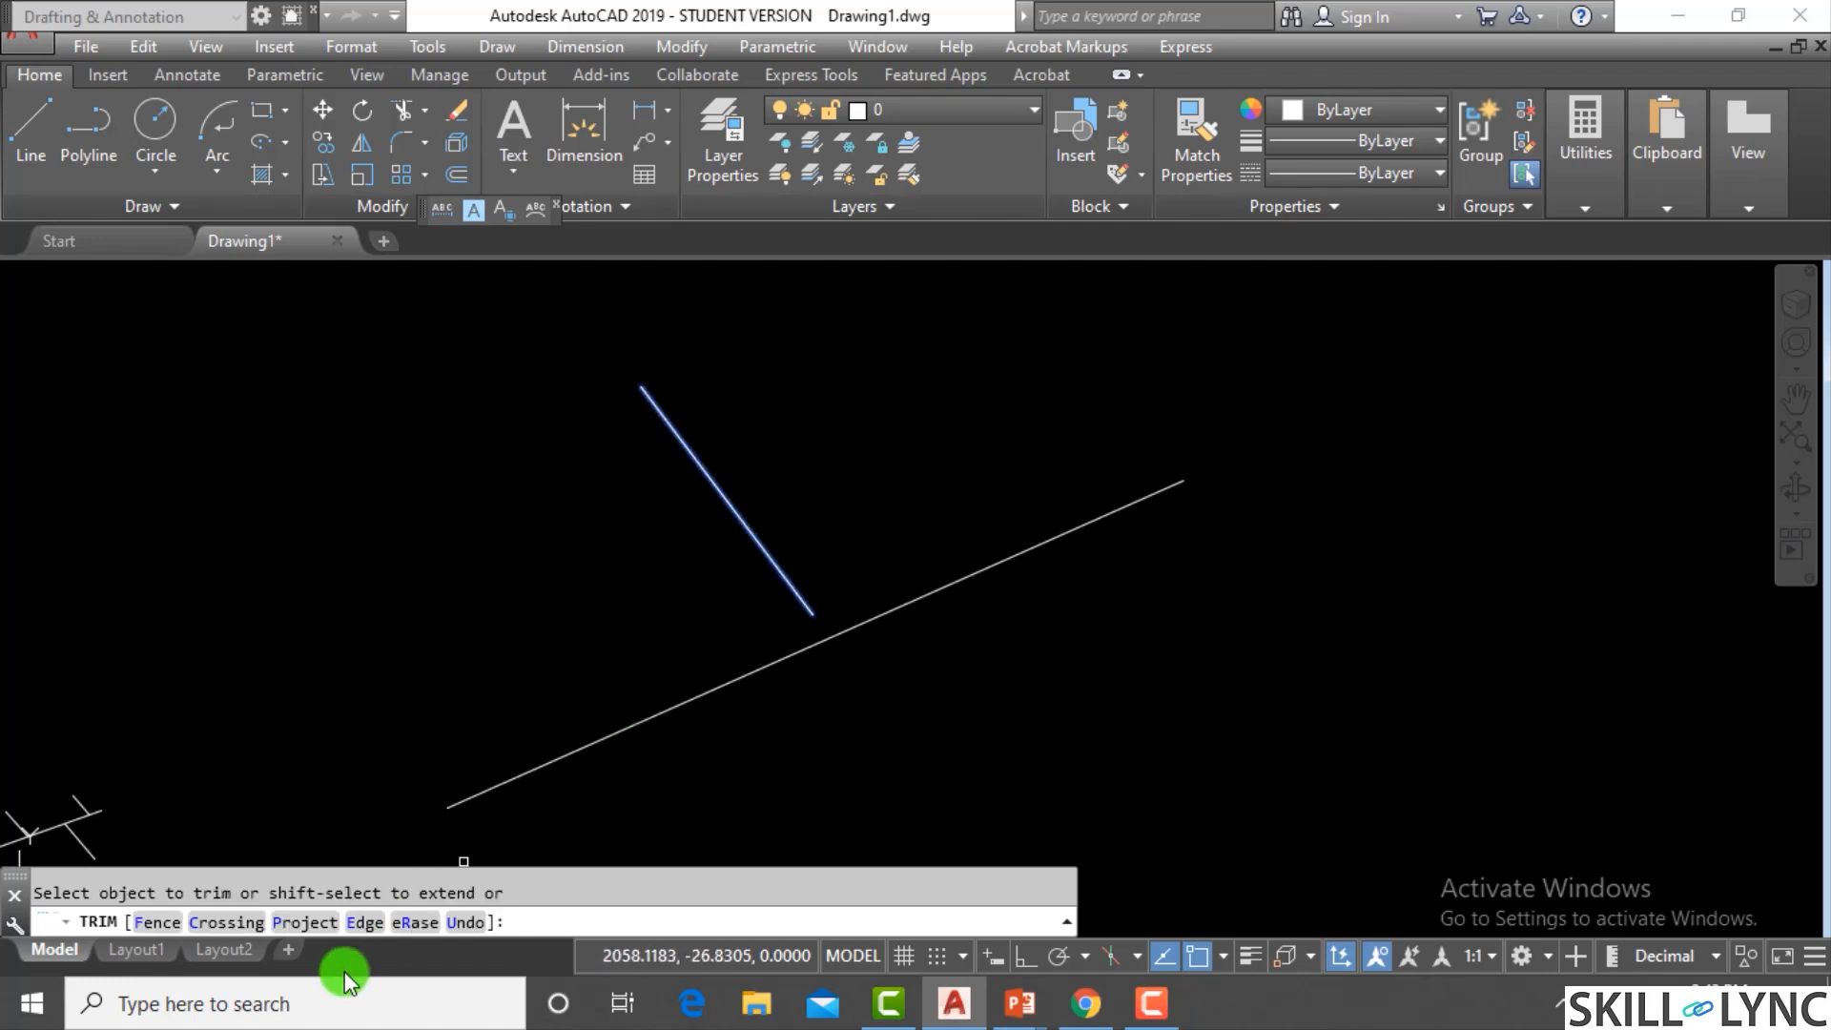
left_click(370, 923)
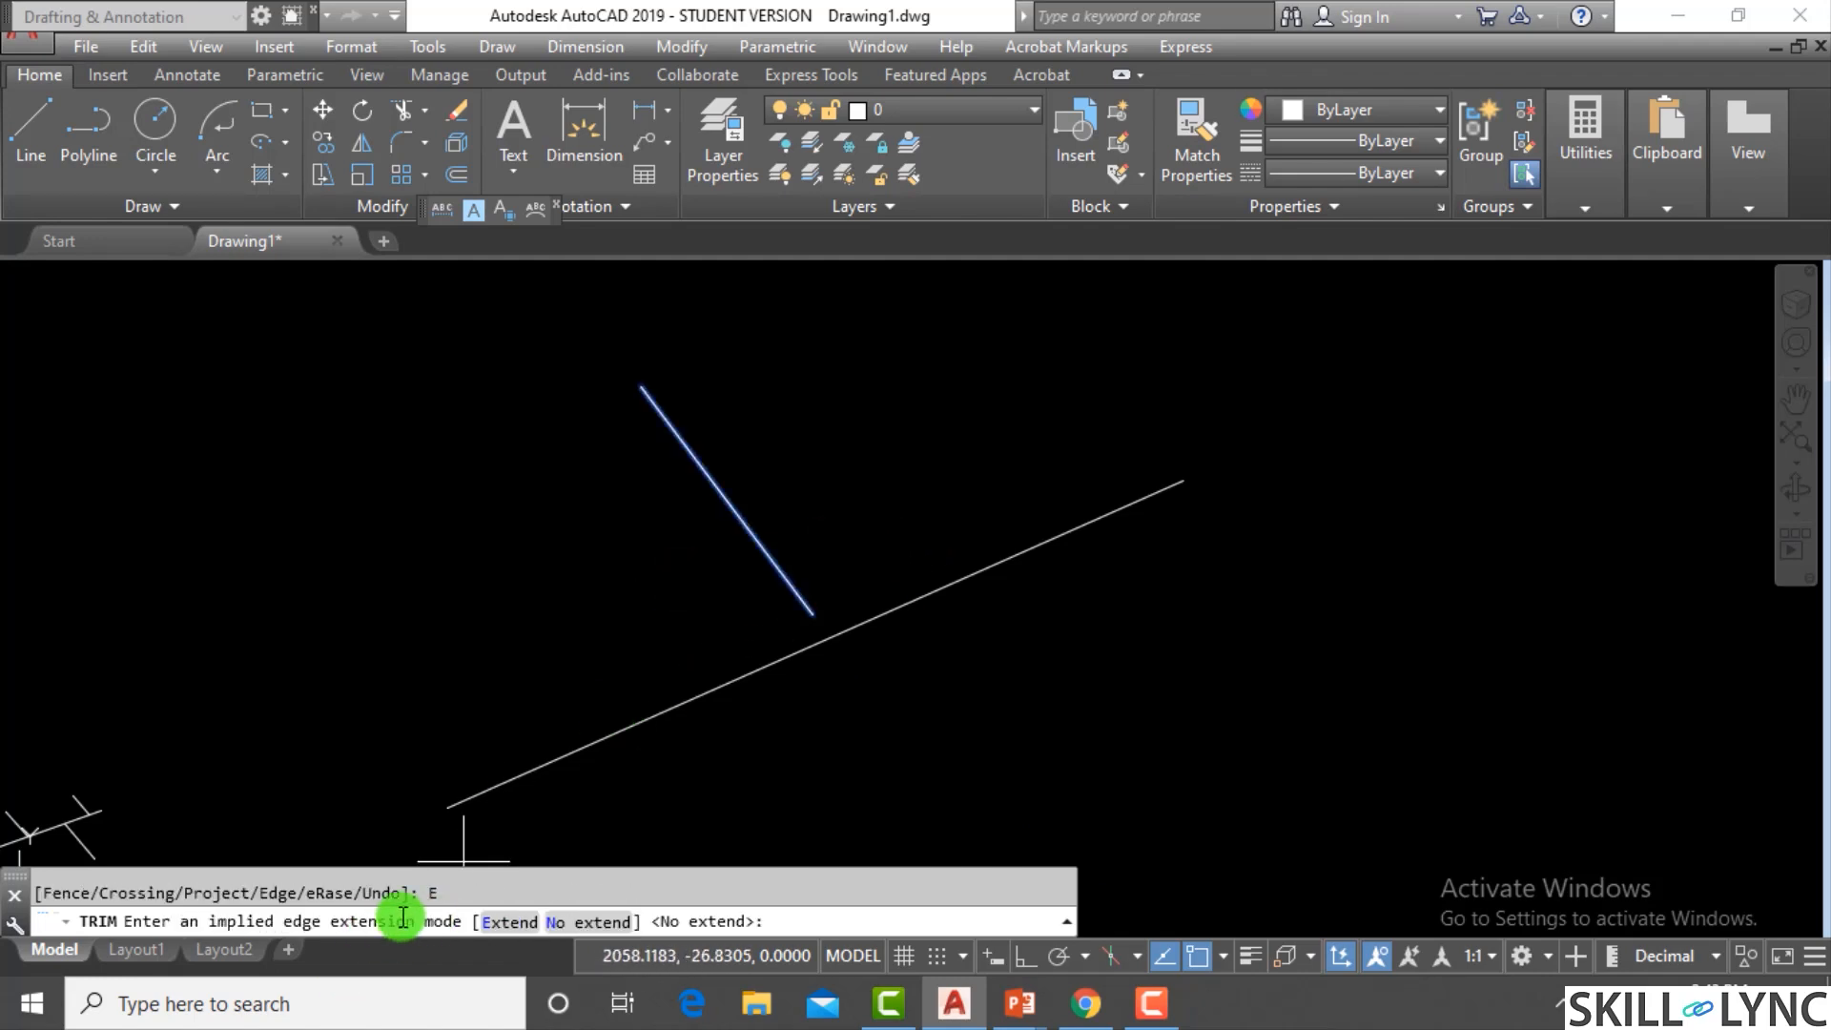
left_click(515, 929)
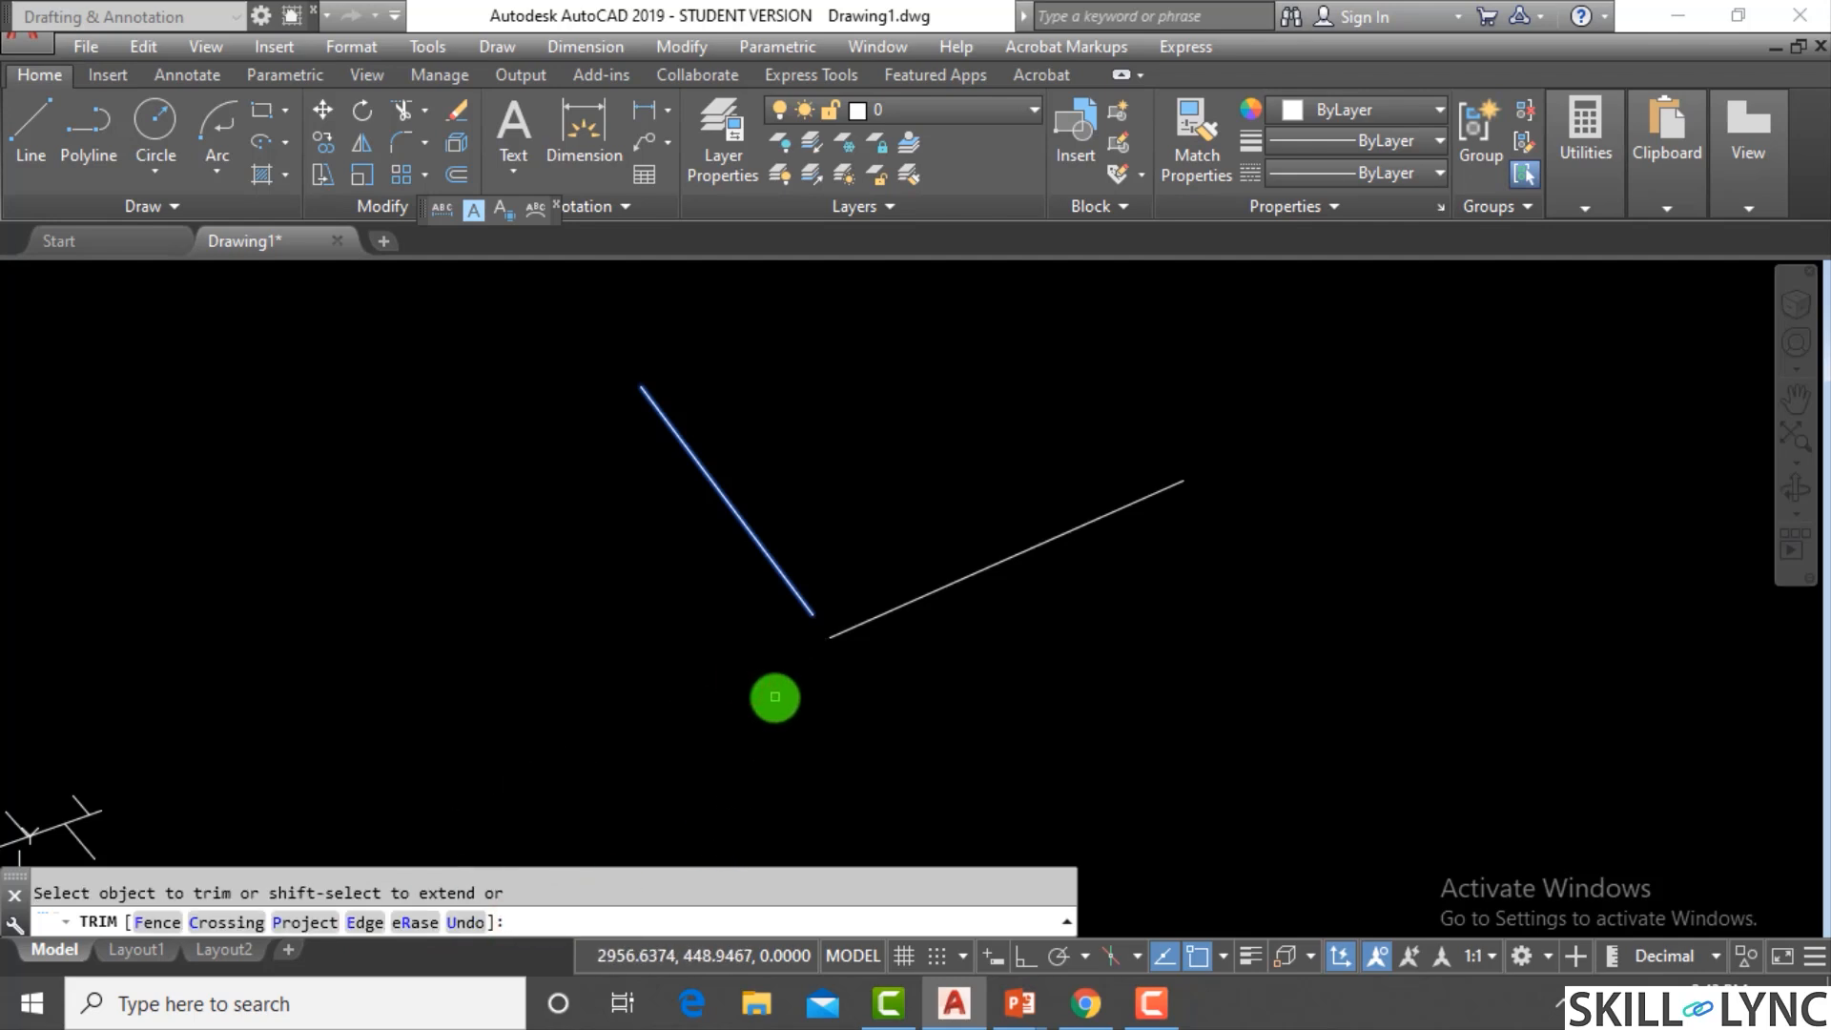
scroll(827, 632, "up", 2)
key("Escape")
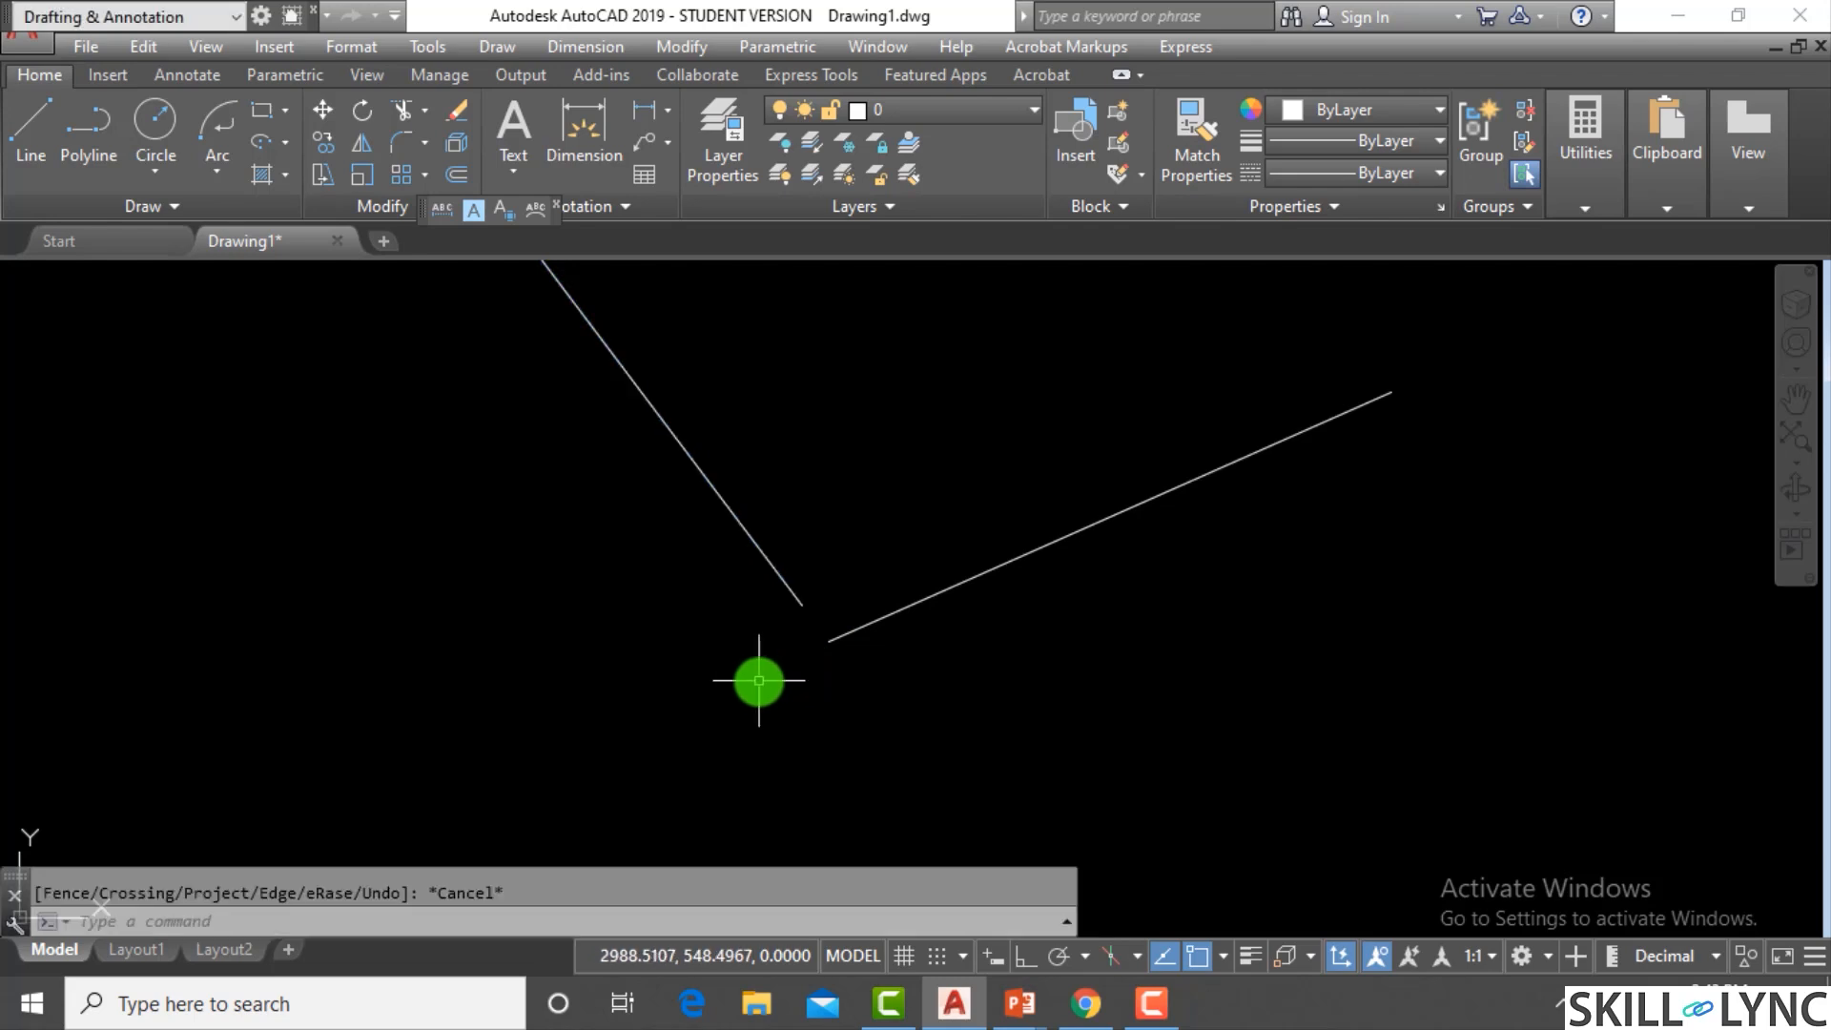
type("u")
key("Return")
Start the Trim command and enlarge the command history to show its current Projection and Edge settings
type("tr")
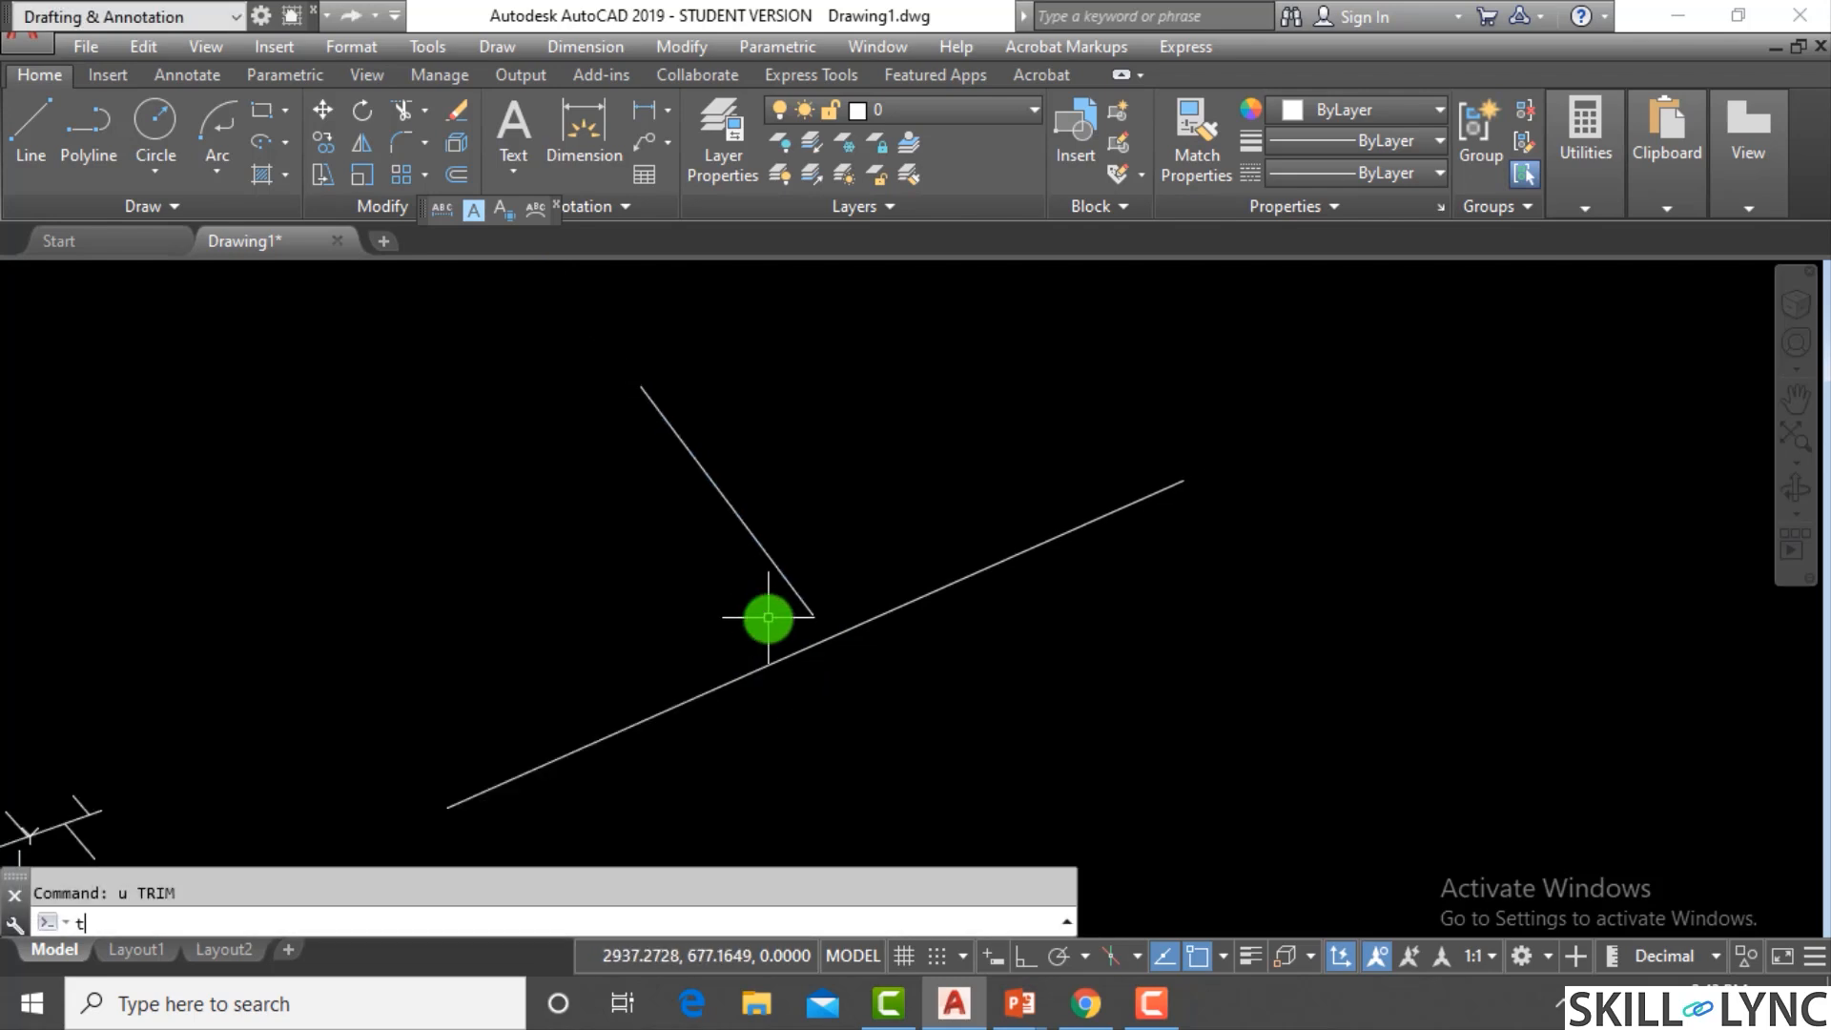
key("Return")
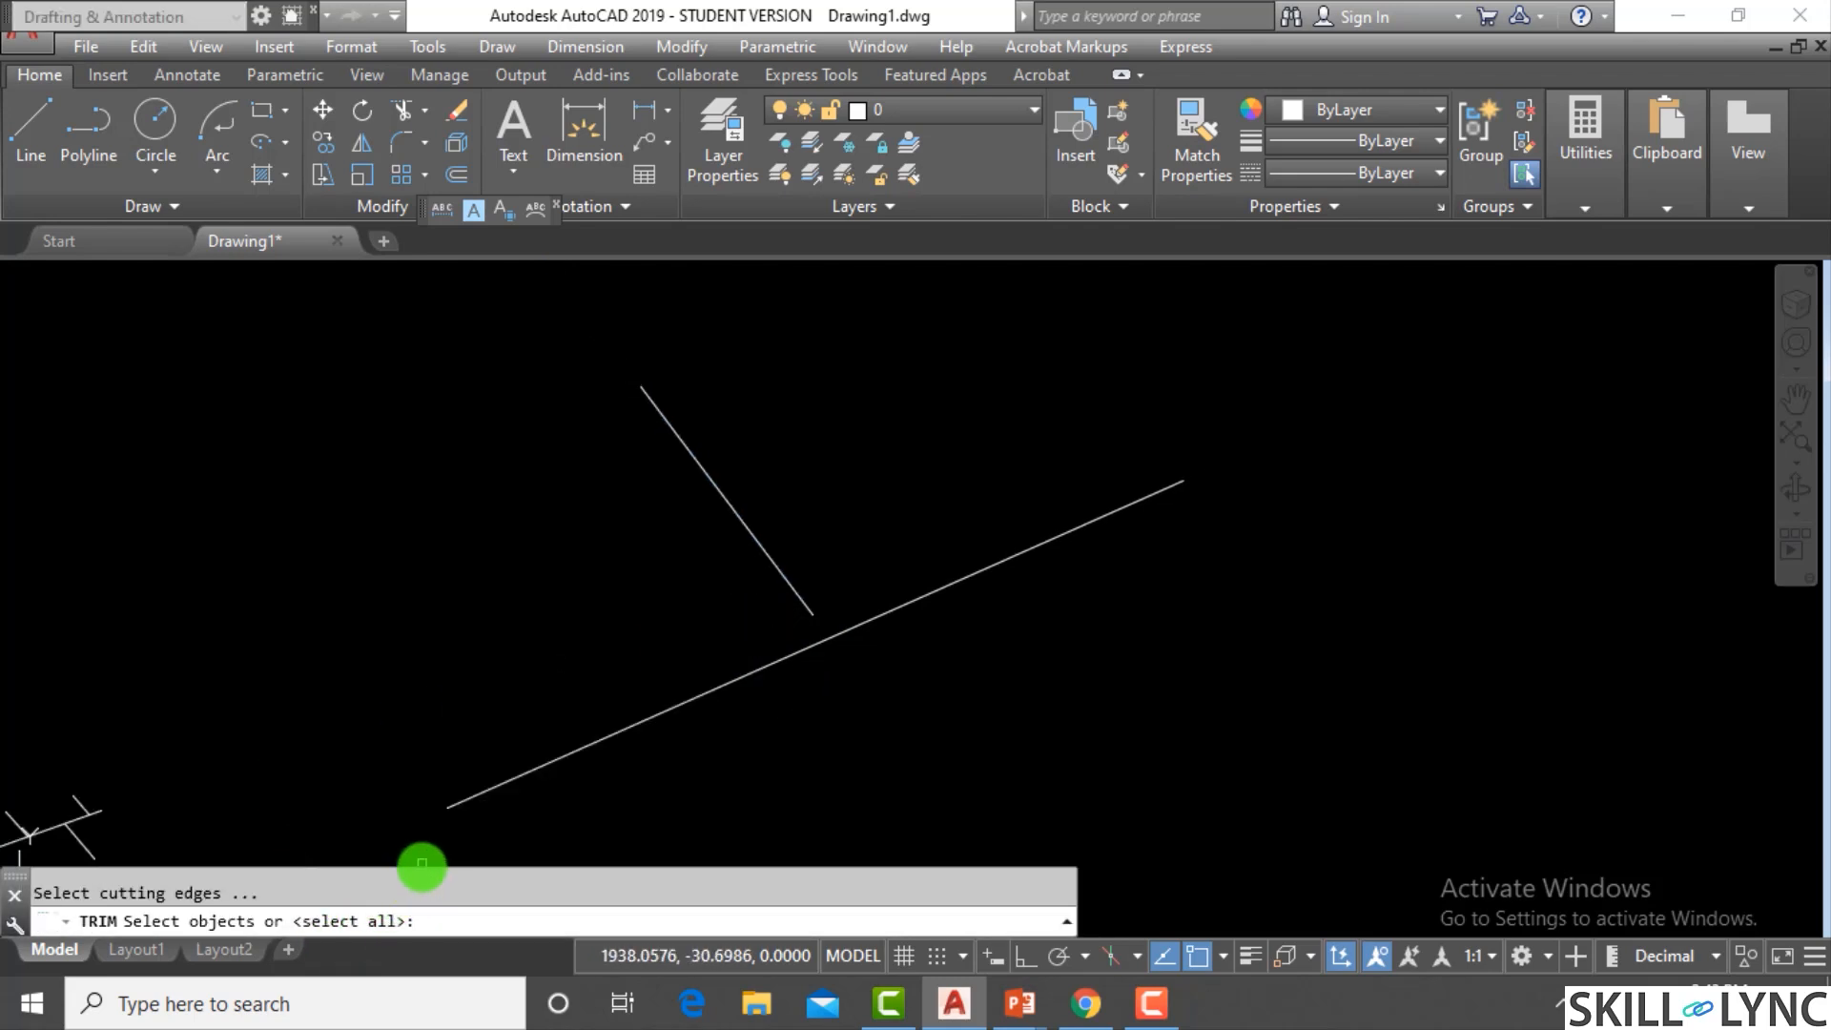
left_click_drag(421, 868, 421, 813)
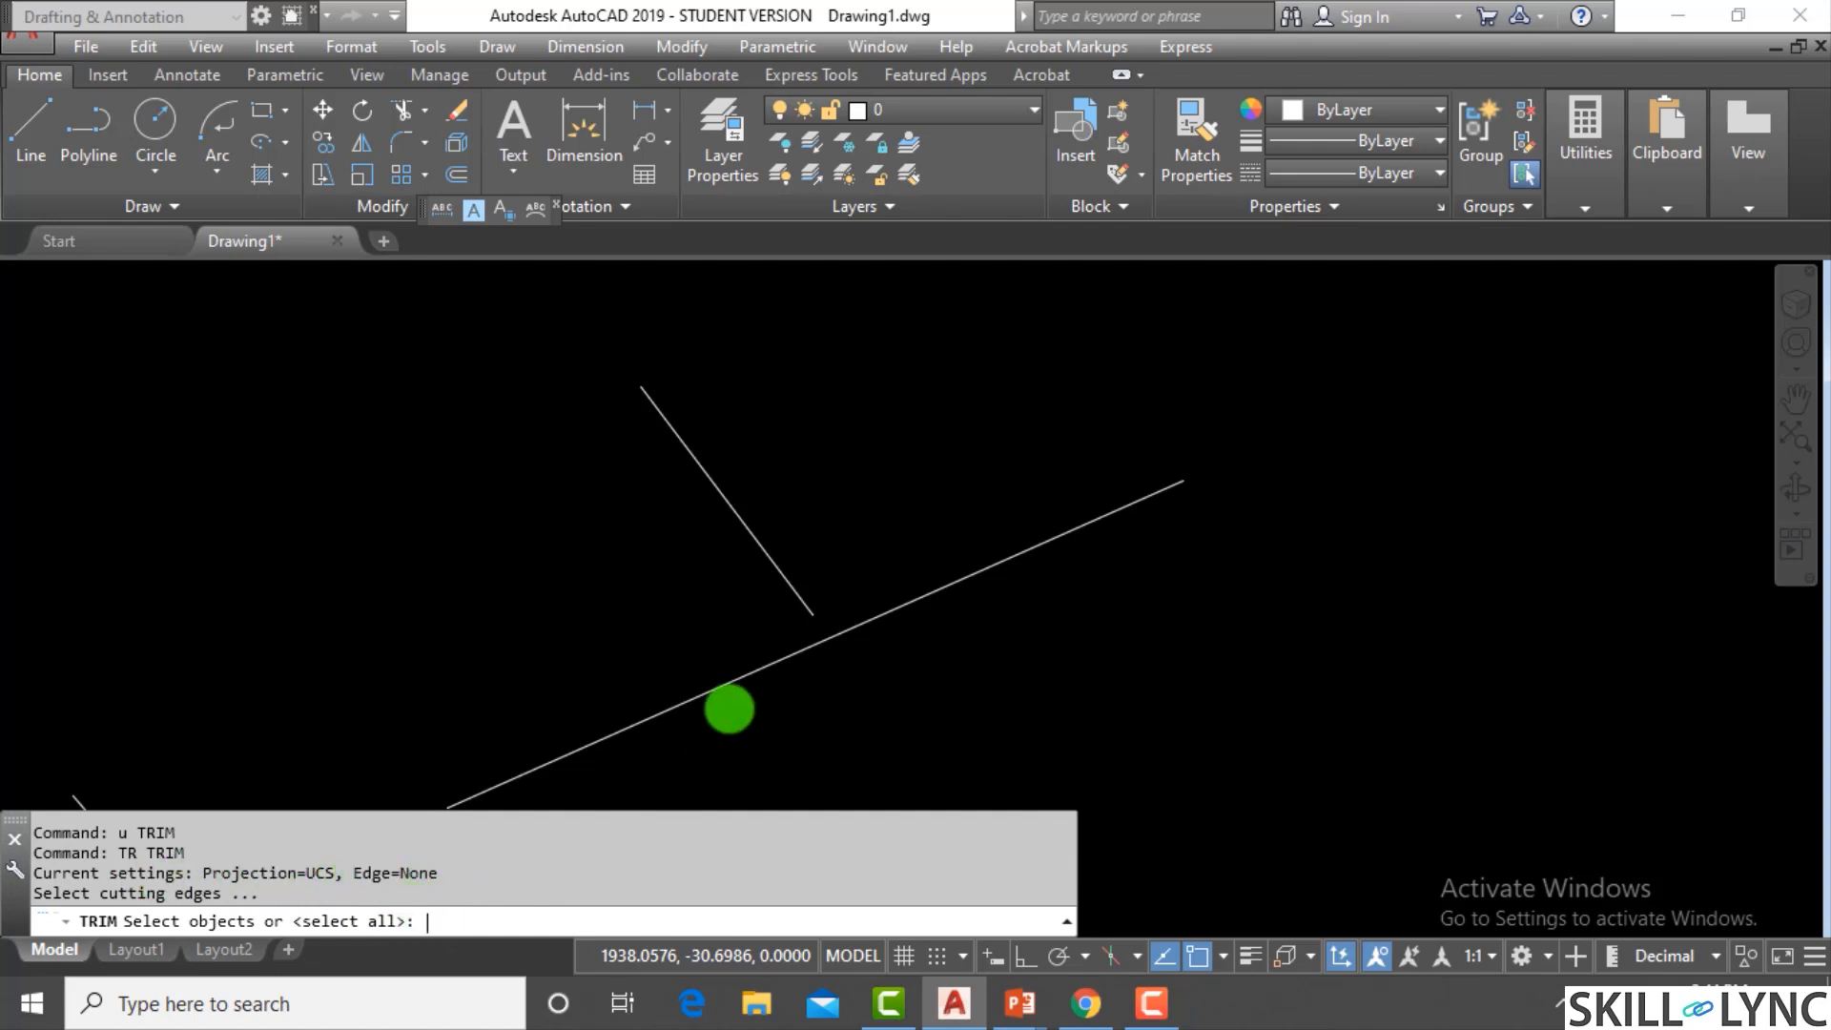
left_click(791, 591)
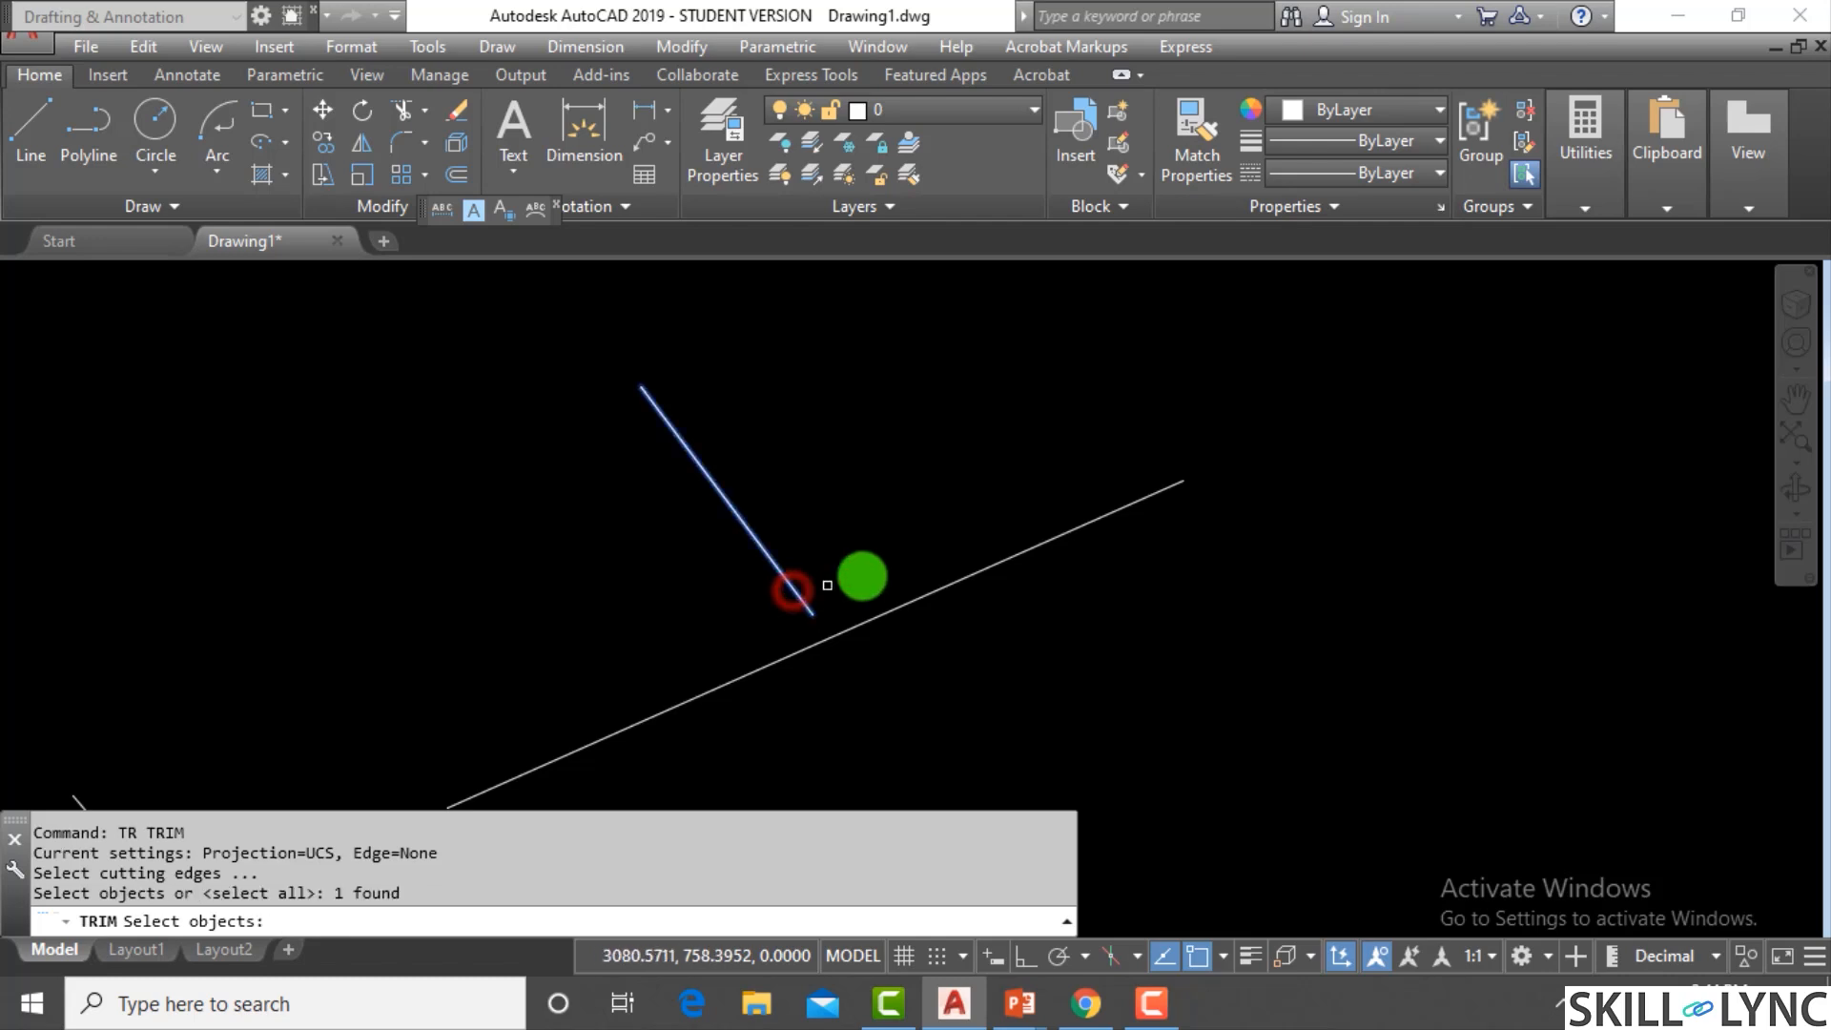
type("e")
key("Return")
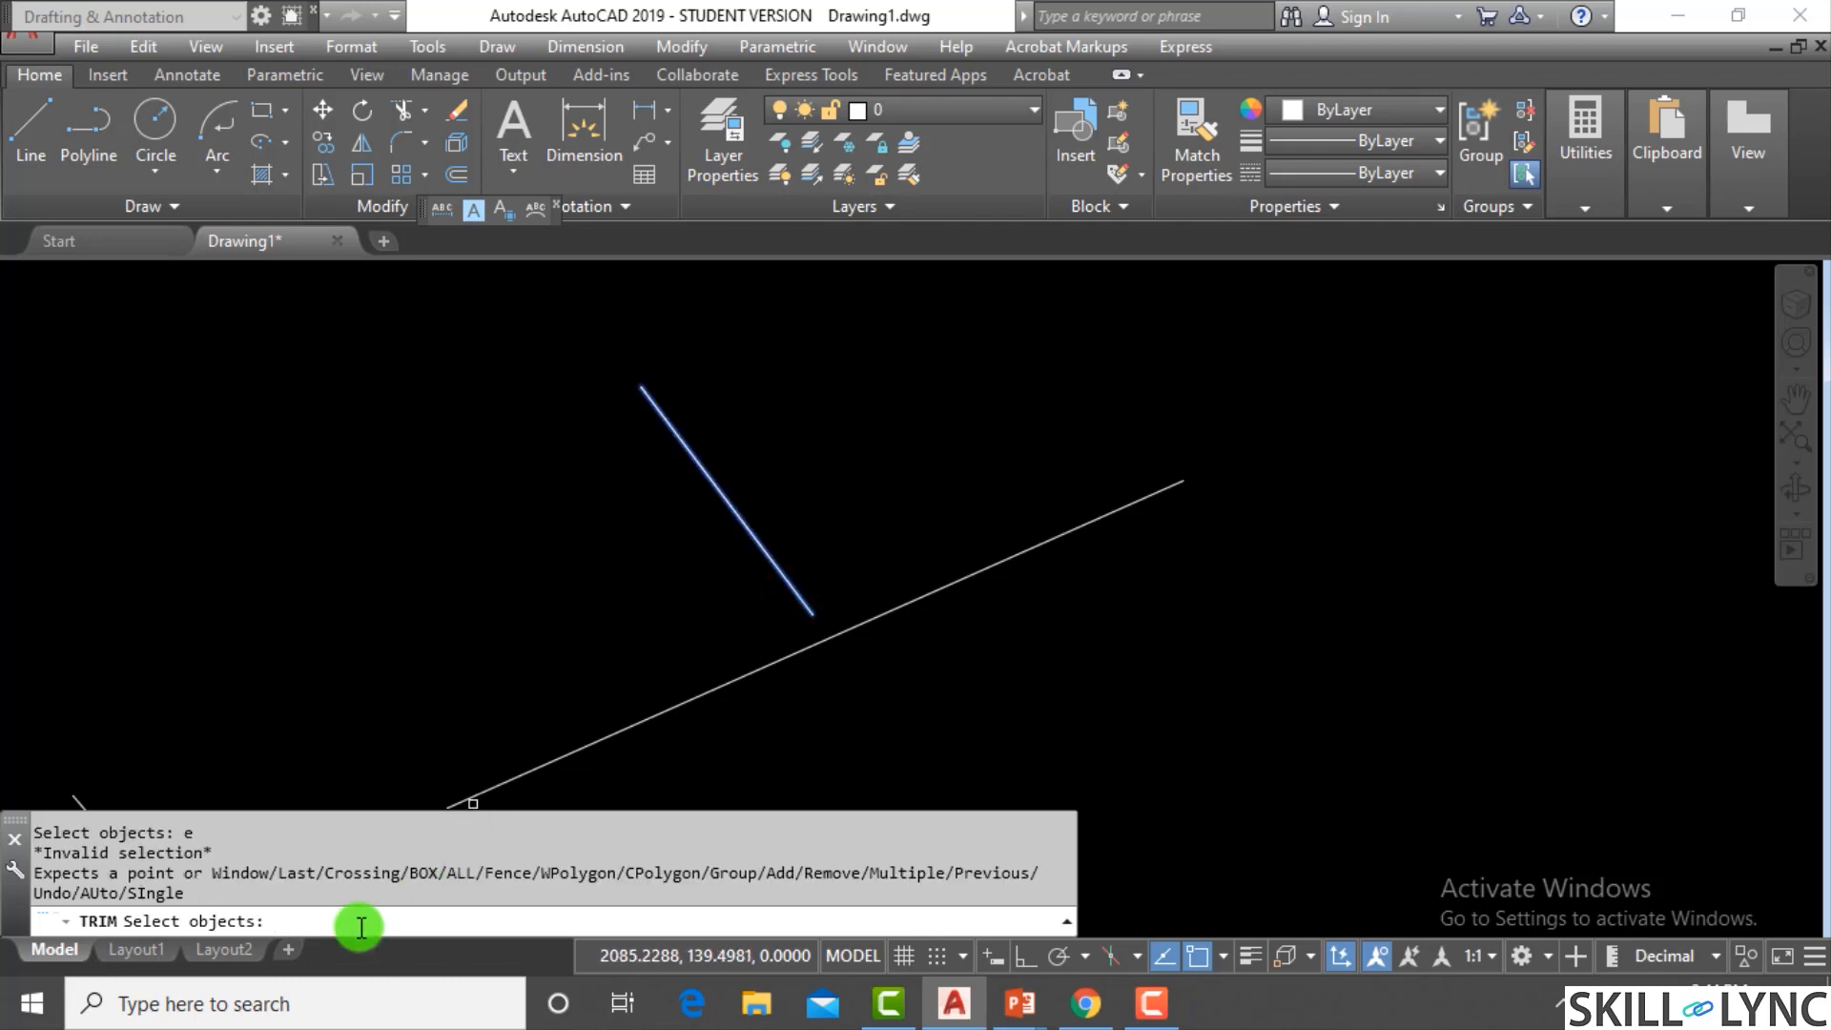
key("Escape")
key("Escape")
With the short line as Trim's cutting edge and Edge set to No extend, try to trim the longer line's lower-left part
type("tr")
key("Return")
left_click(798, 523)
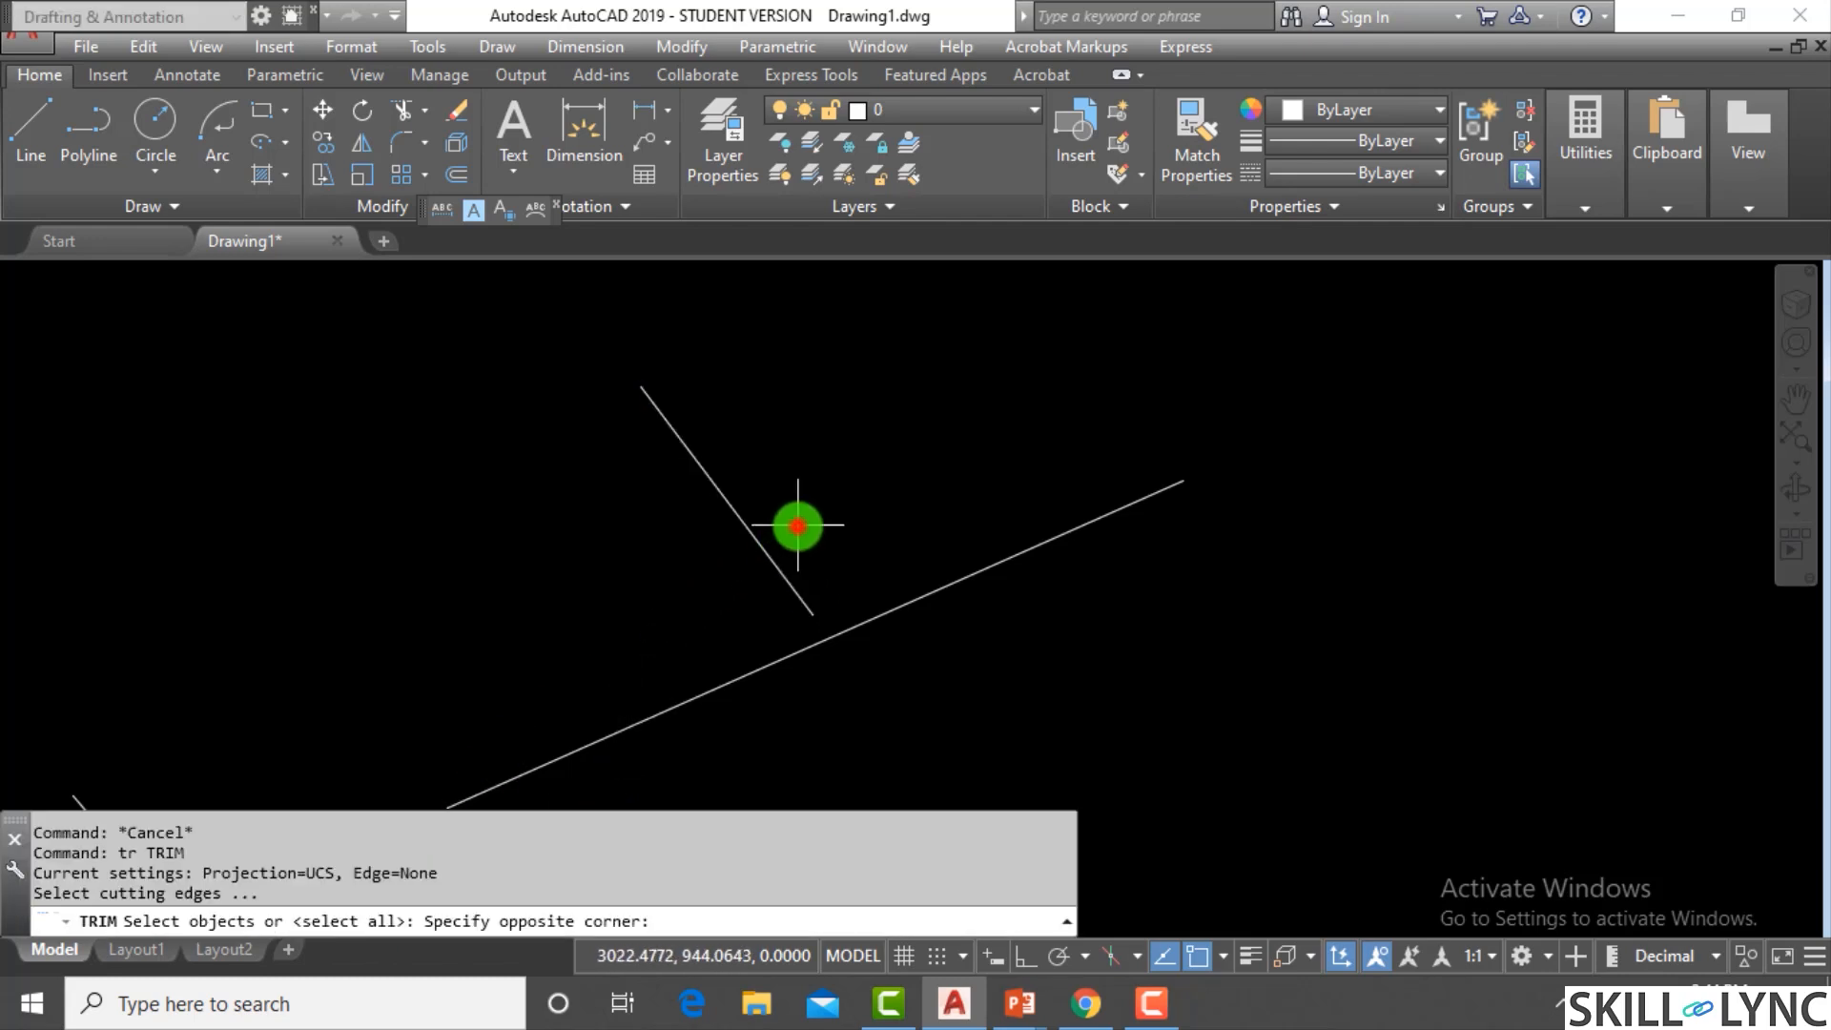
left_click(660, 580)
key("Return")
left_click(547, 766)
left_click(371, 924)
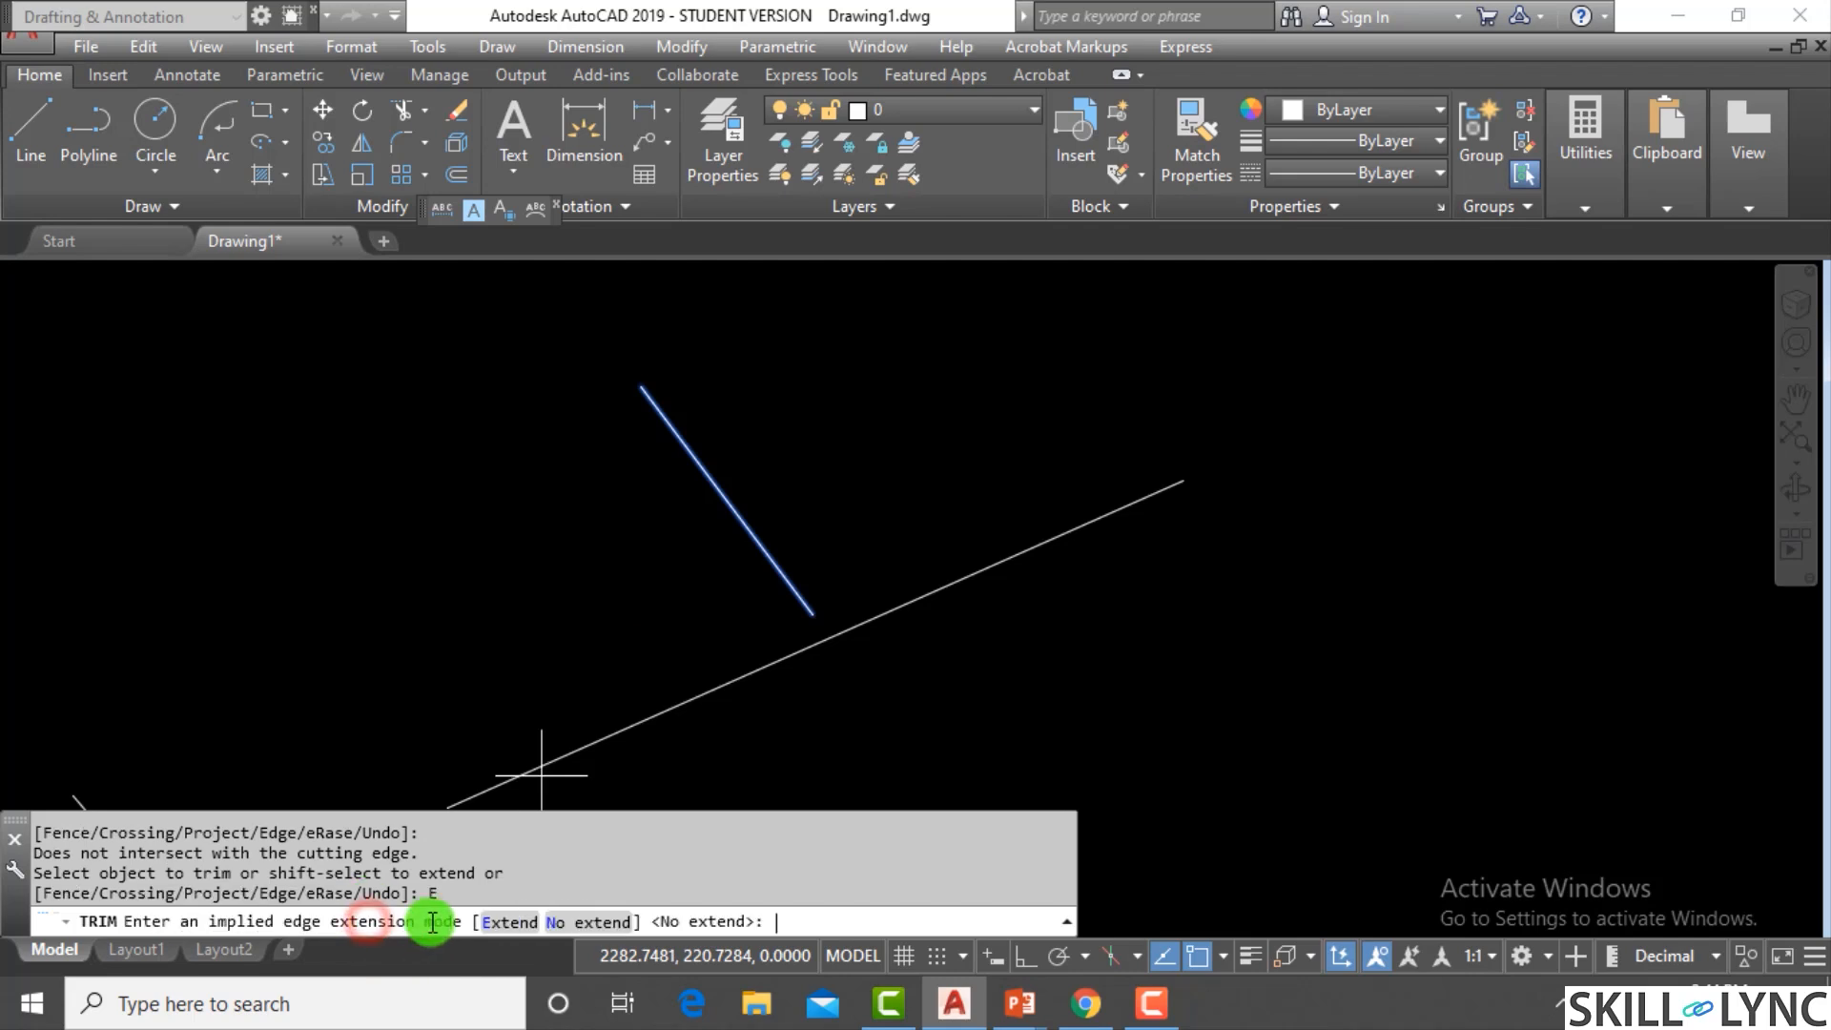
left_click(587, 923)
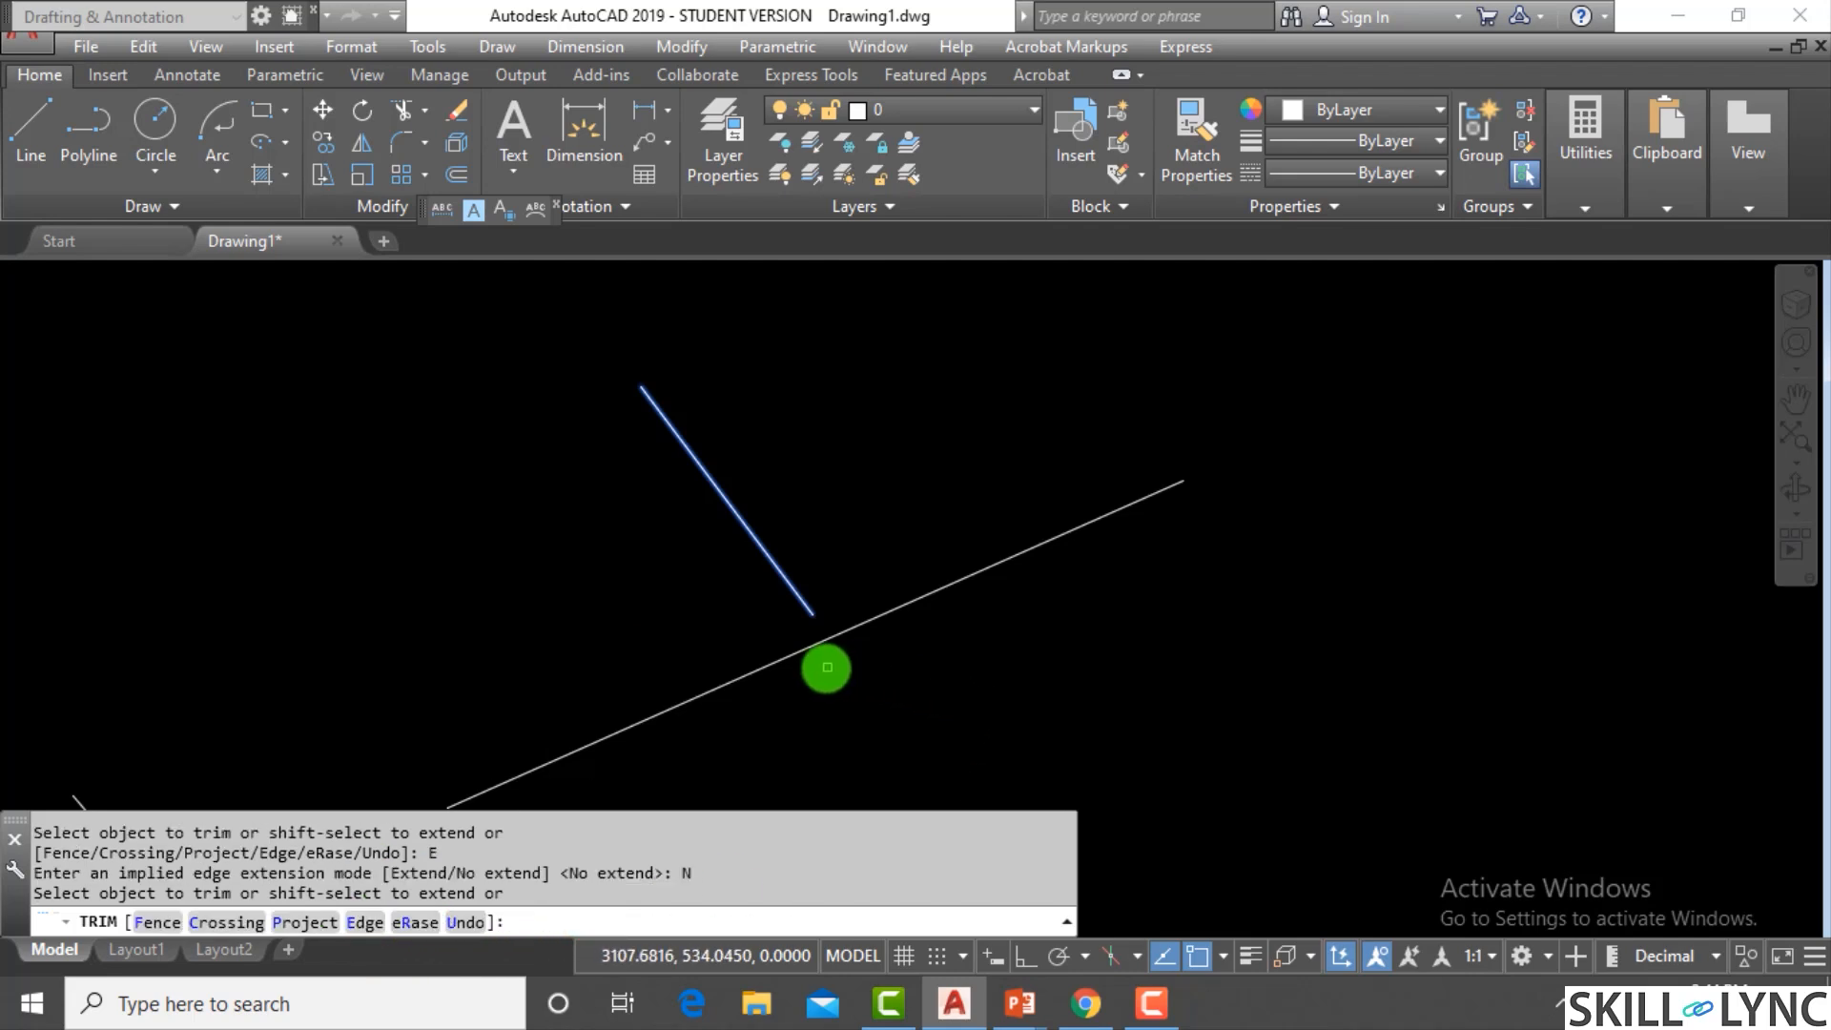
left_click(753, 669)
left_click(745, 681)
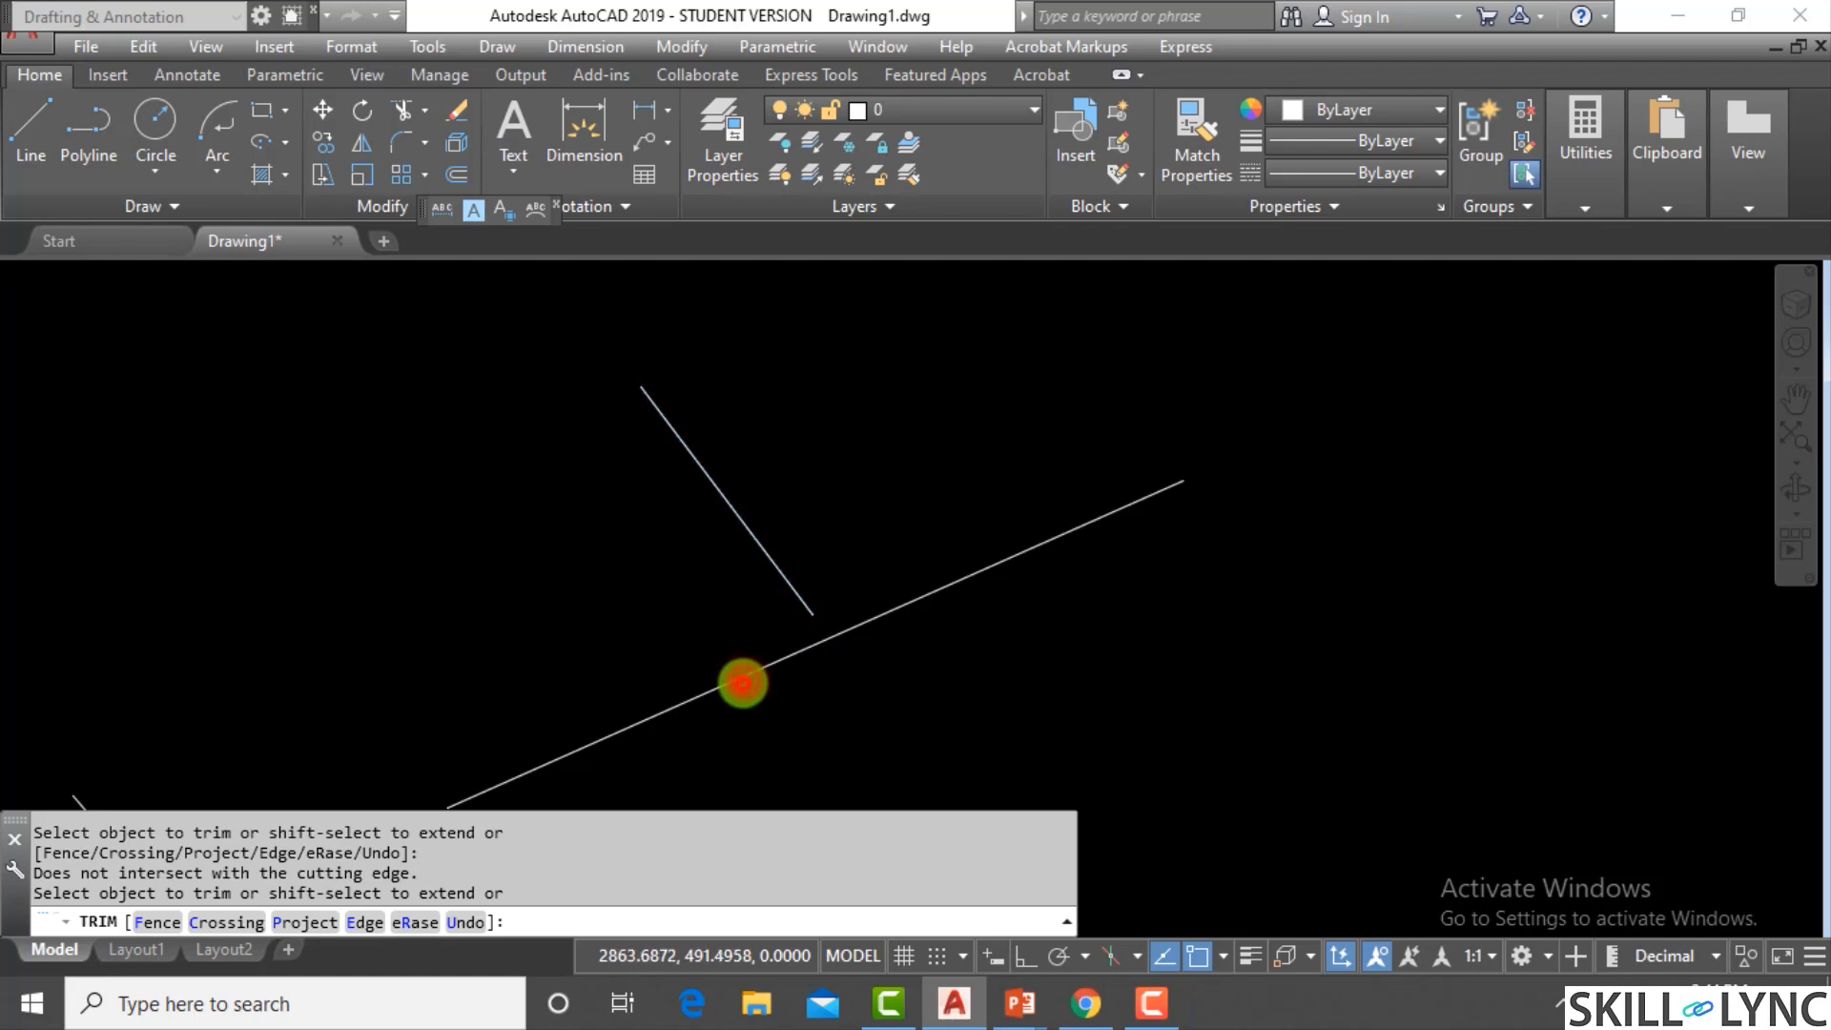
key("Escape")
key("Escape")
Erase the short sloping line and the longer rising line
scroll(965, 727, "down", 6)
scroll(987, 723, "up", 5)
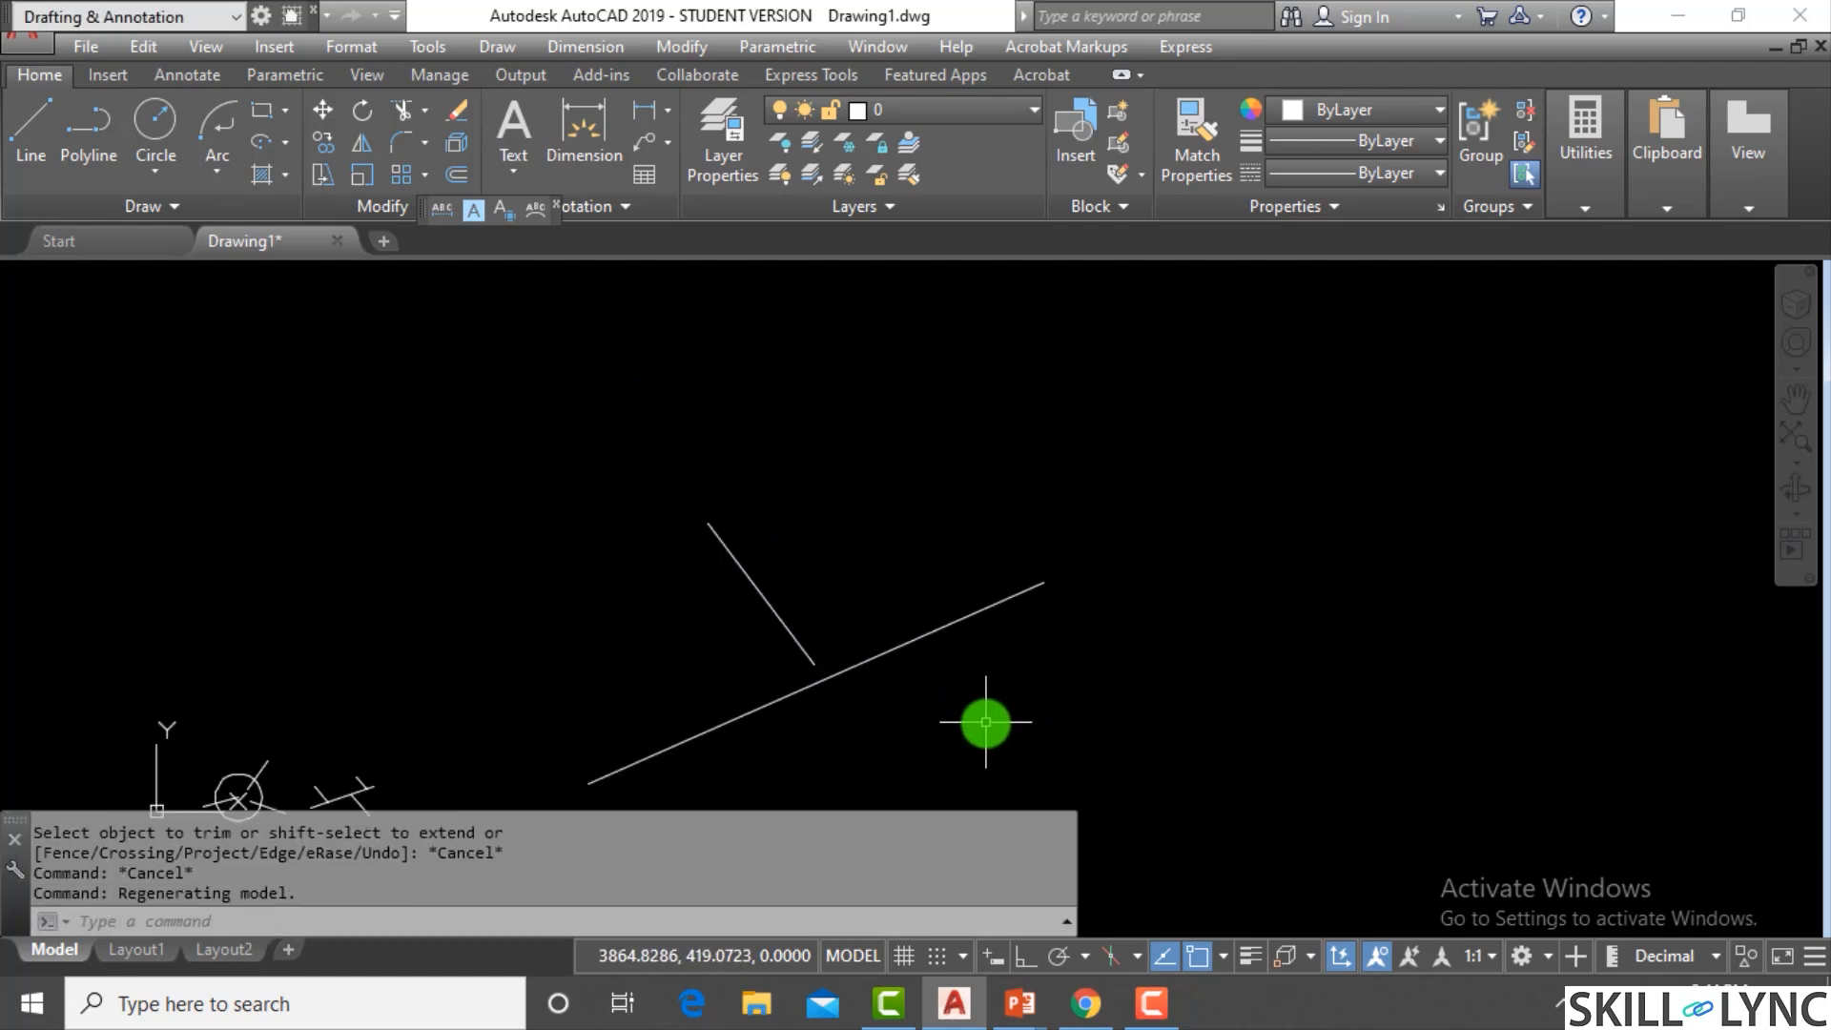
scroll(987, 722, "up", 2)
left_click(957, 724)
left_click(515, 482)
type("e")
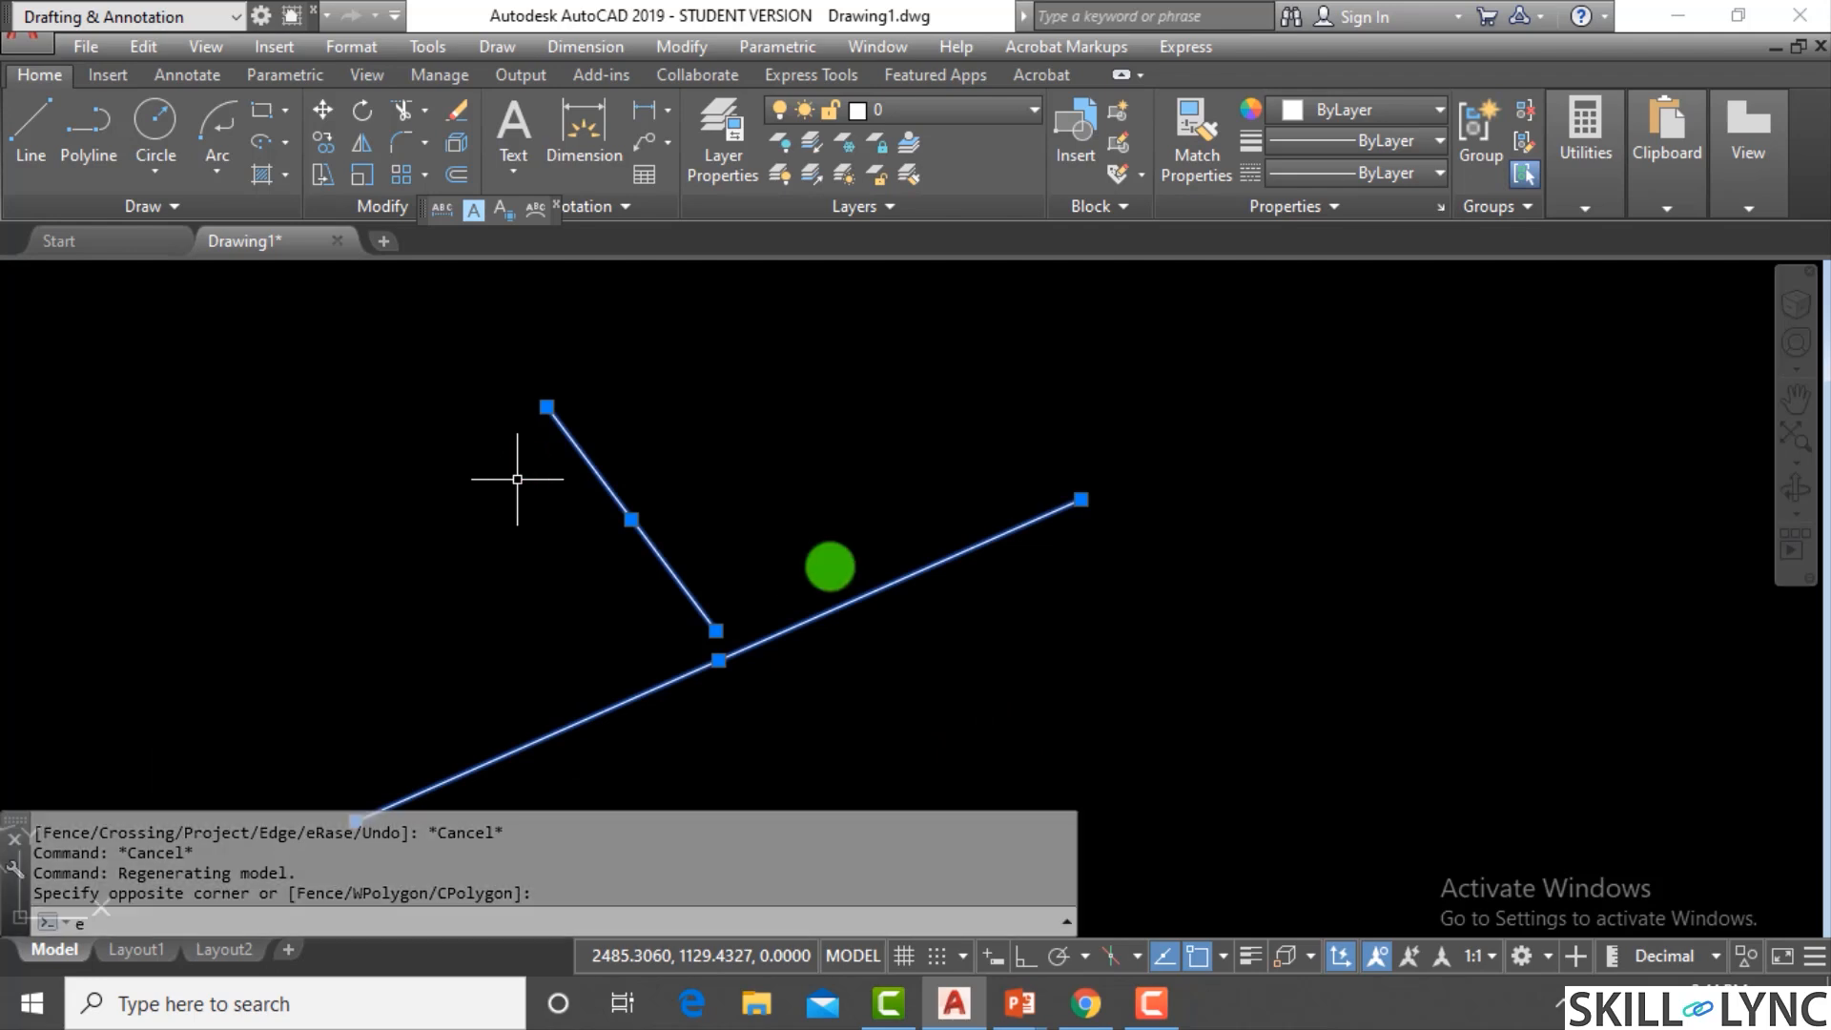
key("Return")
key("Escape")
key("Escape")
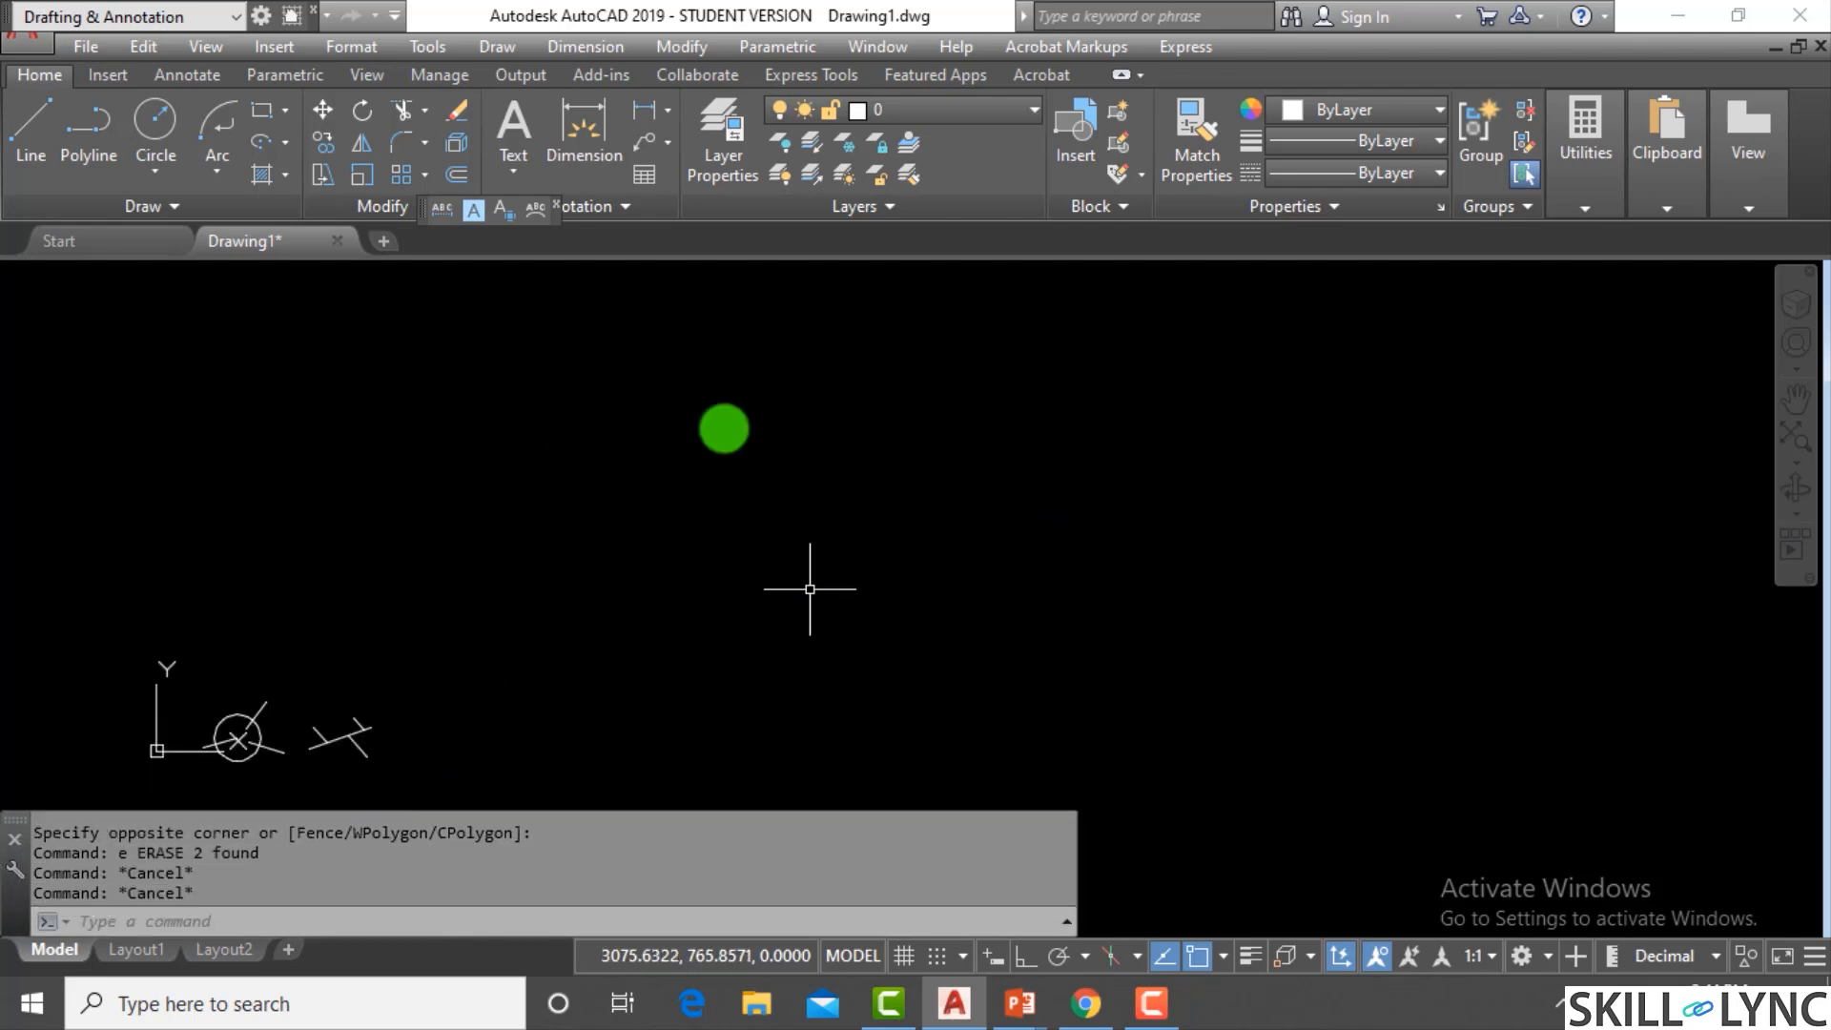
Draw a short line sloping down to the right and a longer rising line below it, with a gap between them
key("l")
key("Return")
left_click(680, 338)
left_click(784, 456)
key("Escape")
key("Return")
left_click(642, 632)
left_click(987, 437)
key("Escape")
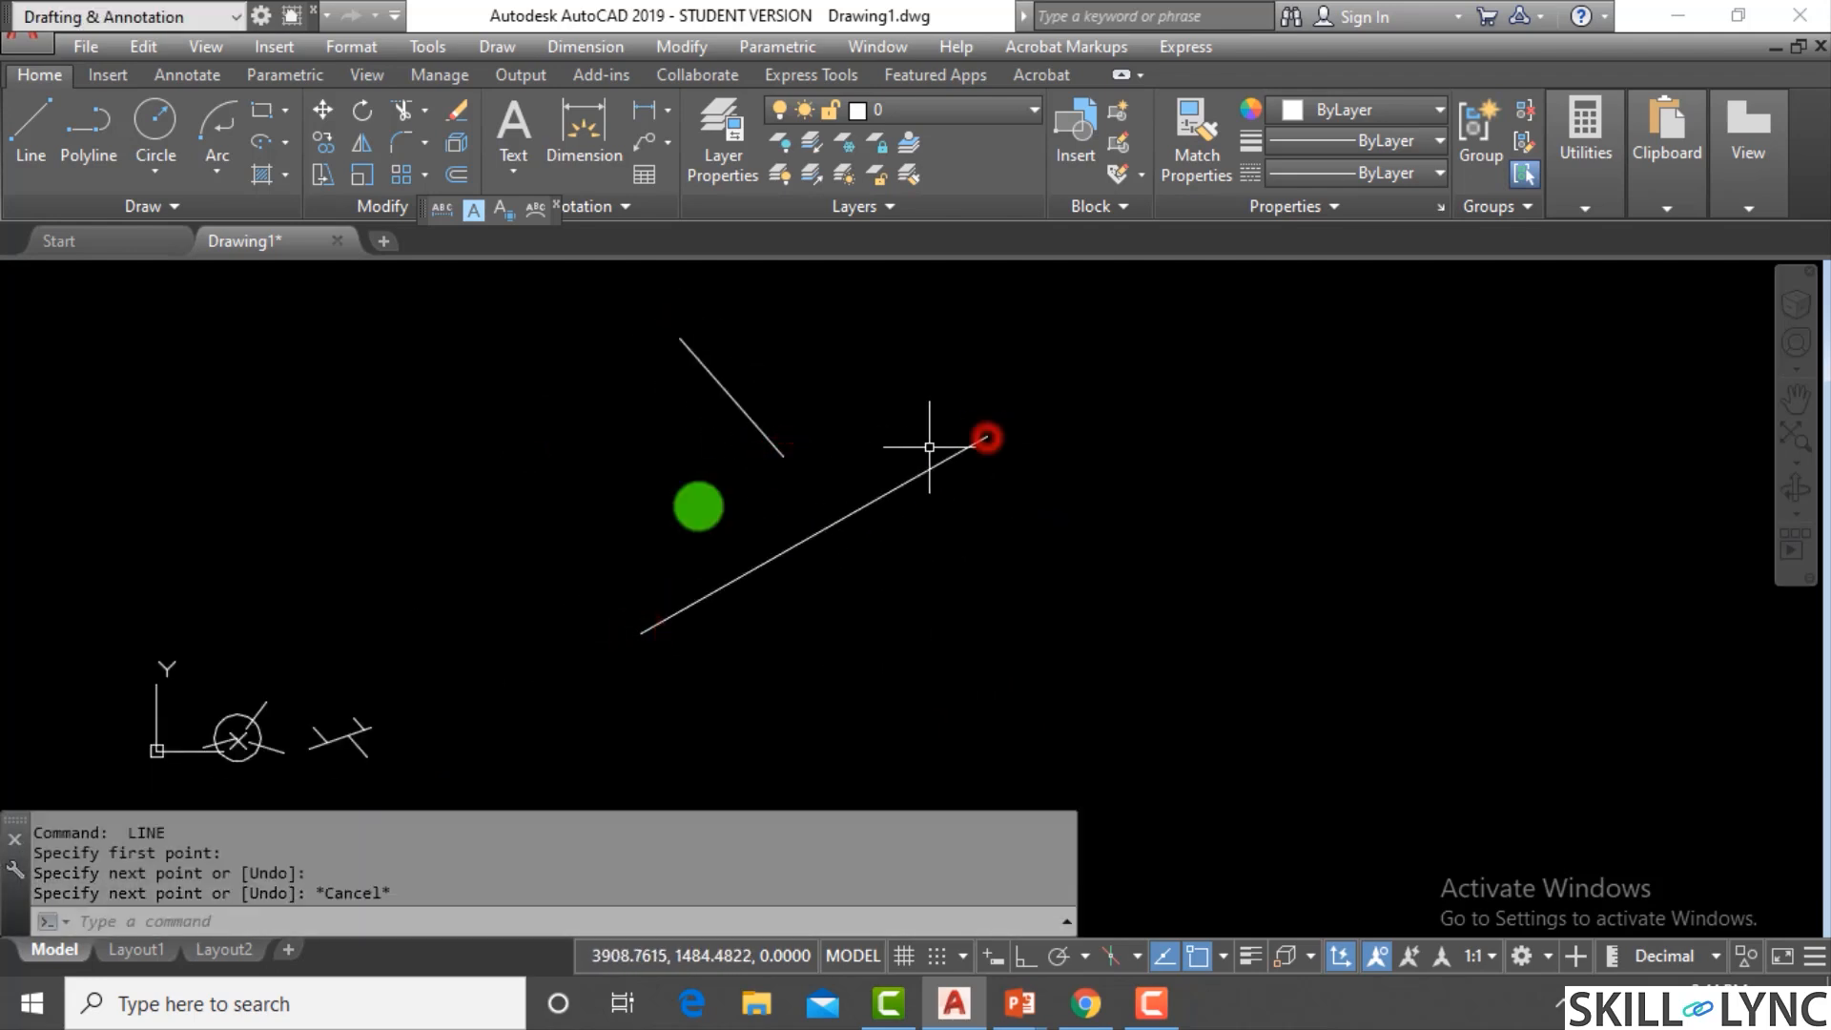
Draw another rising line above and to the left of the short sloping line, without touching it
scroll(507, 623, "down", 4)
key("Return")
left_click(454, 494)
left_click(618, 421)
key("Escape")
left_click(327, 410)
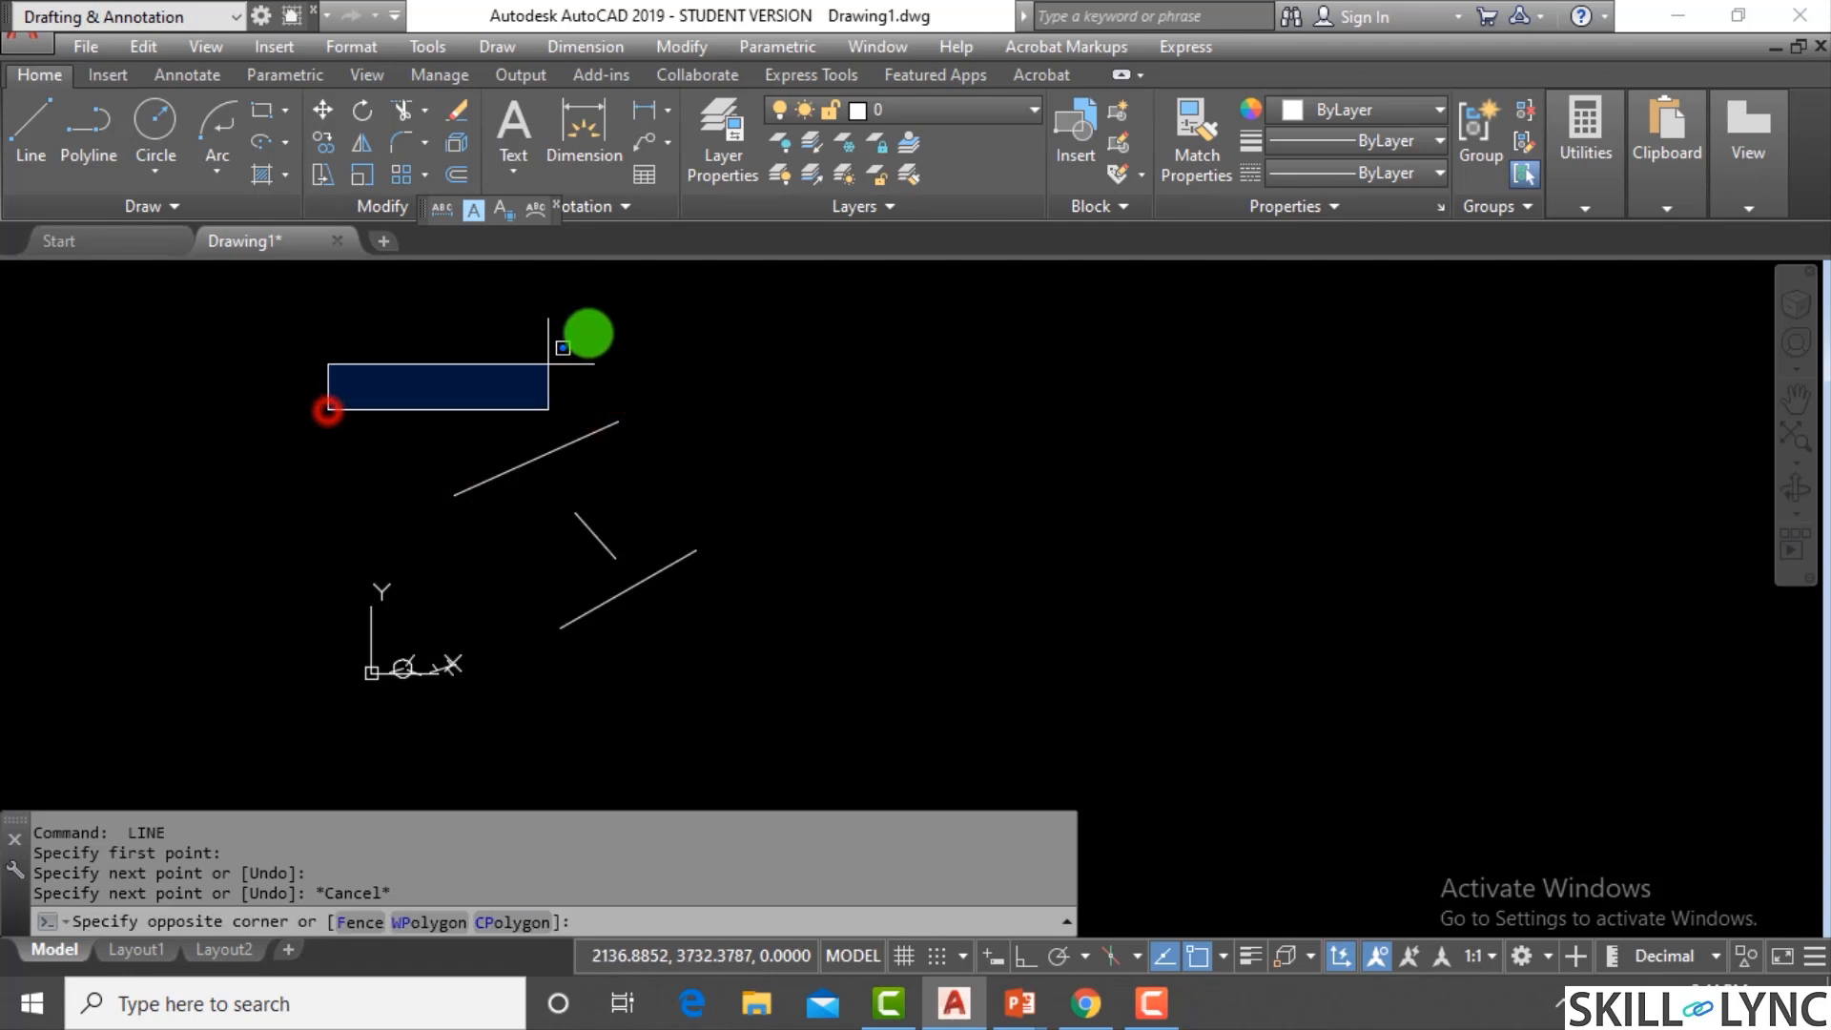
left_click(589, 334)
key("Escape")
key("Escape")
Draw a much longer rising line above the other three lines
key("l")
key("Return")
left_click(373, 453)
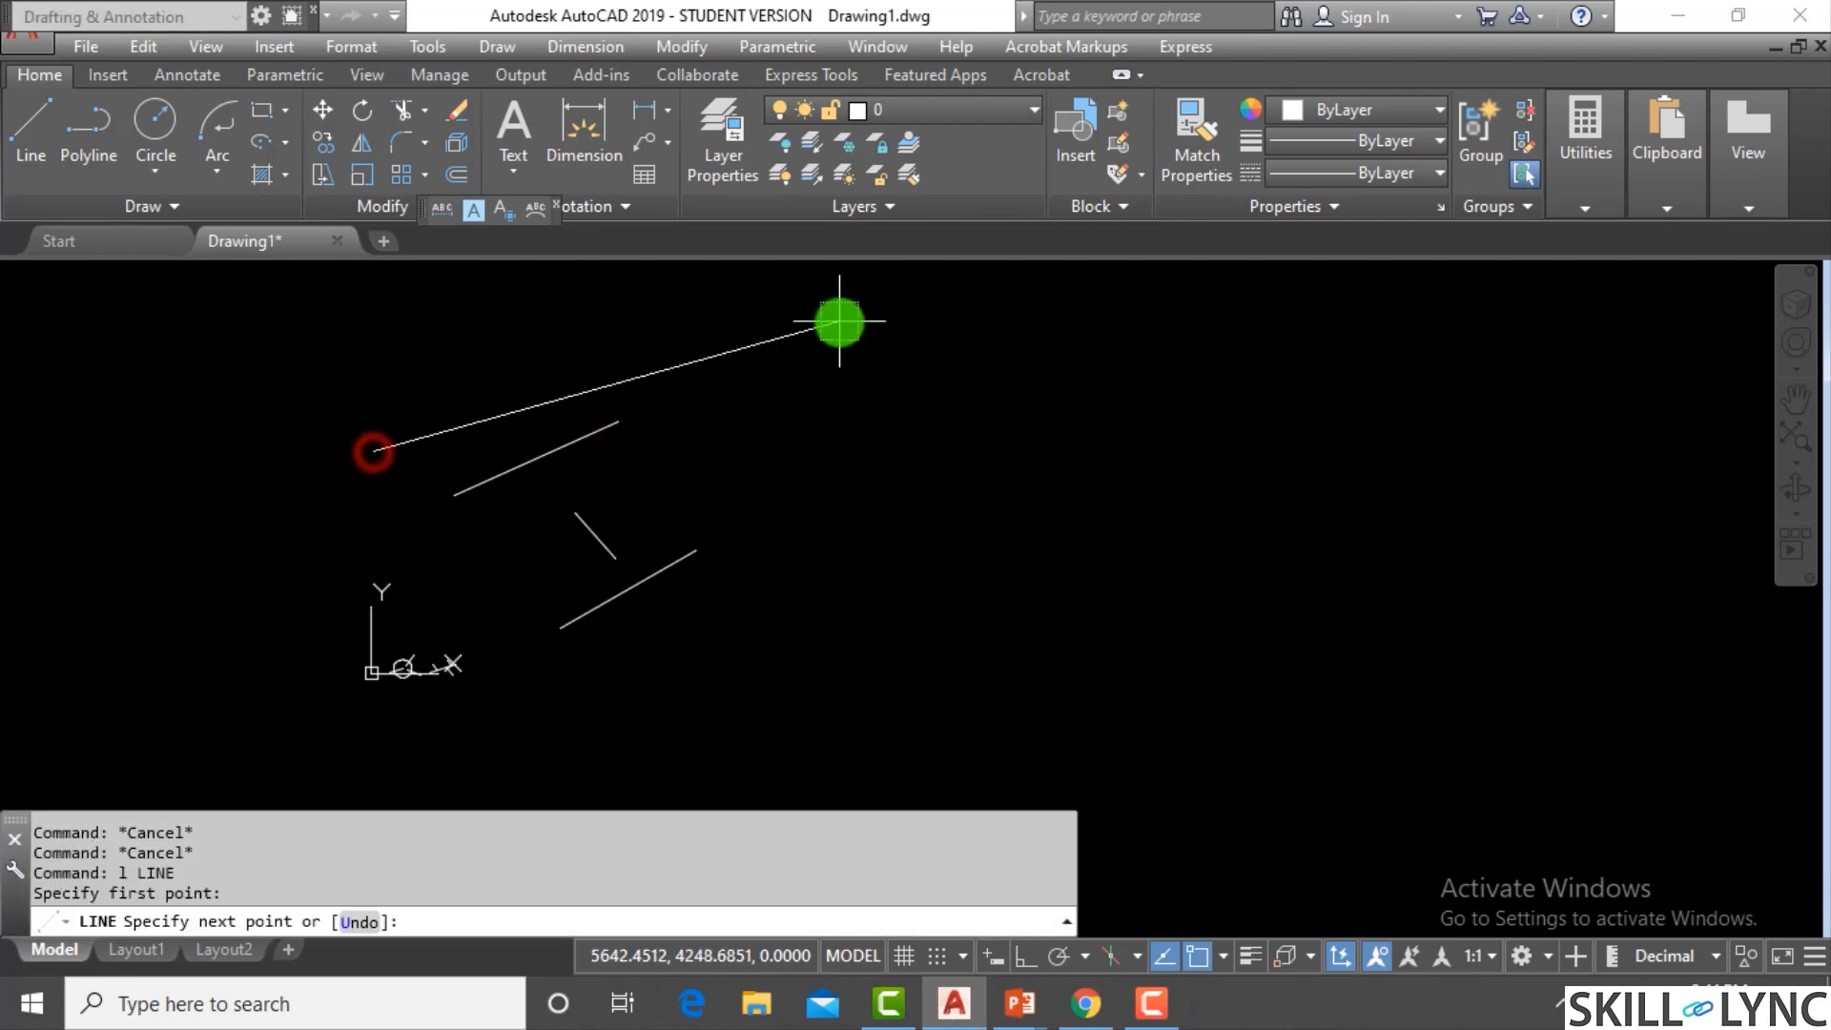
left_click(820, 321)
key("Escape")
left_click(441, 544)
key("Escape")
key("Escape")
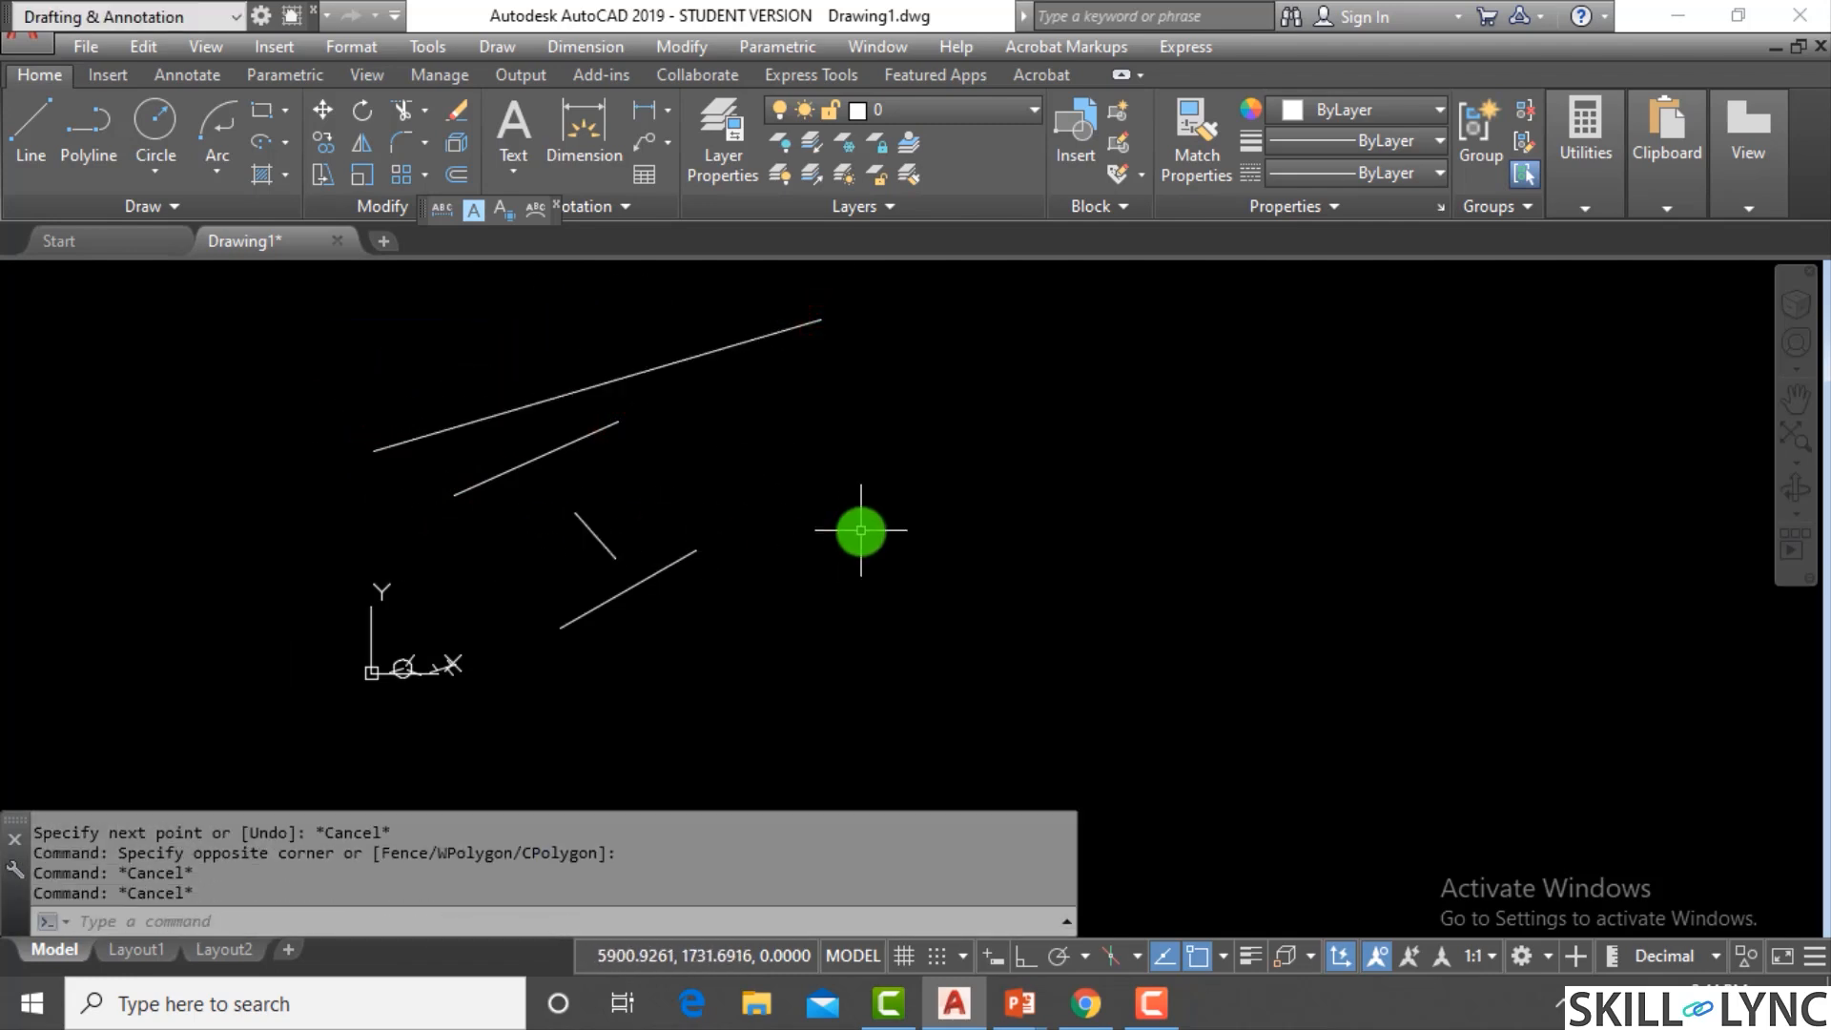
With the short sloping line as Trim's cutting edge, try to trim the right end of the middle rising line
type("tr")
key("Return")
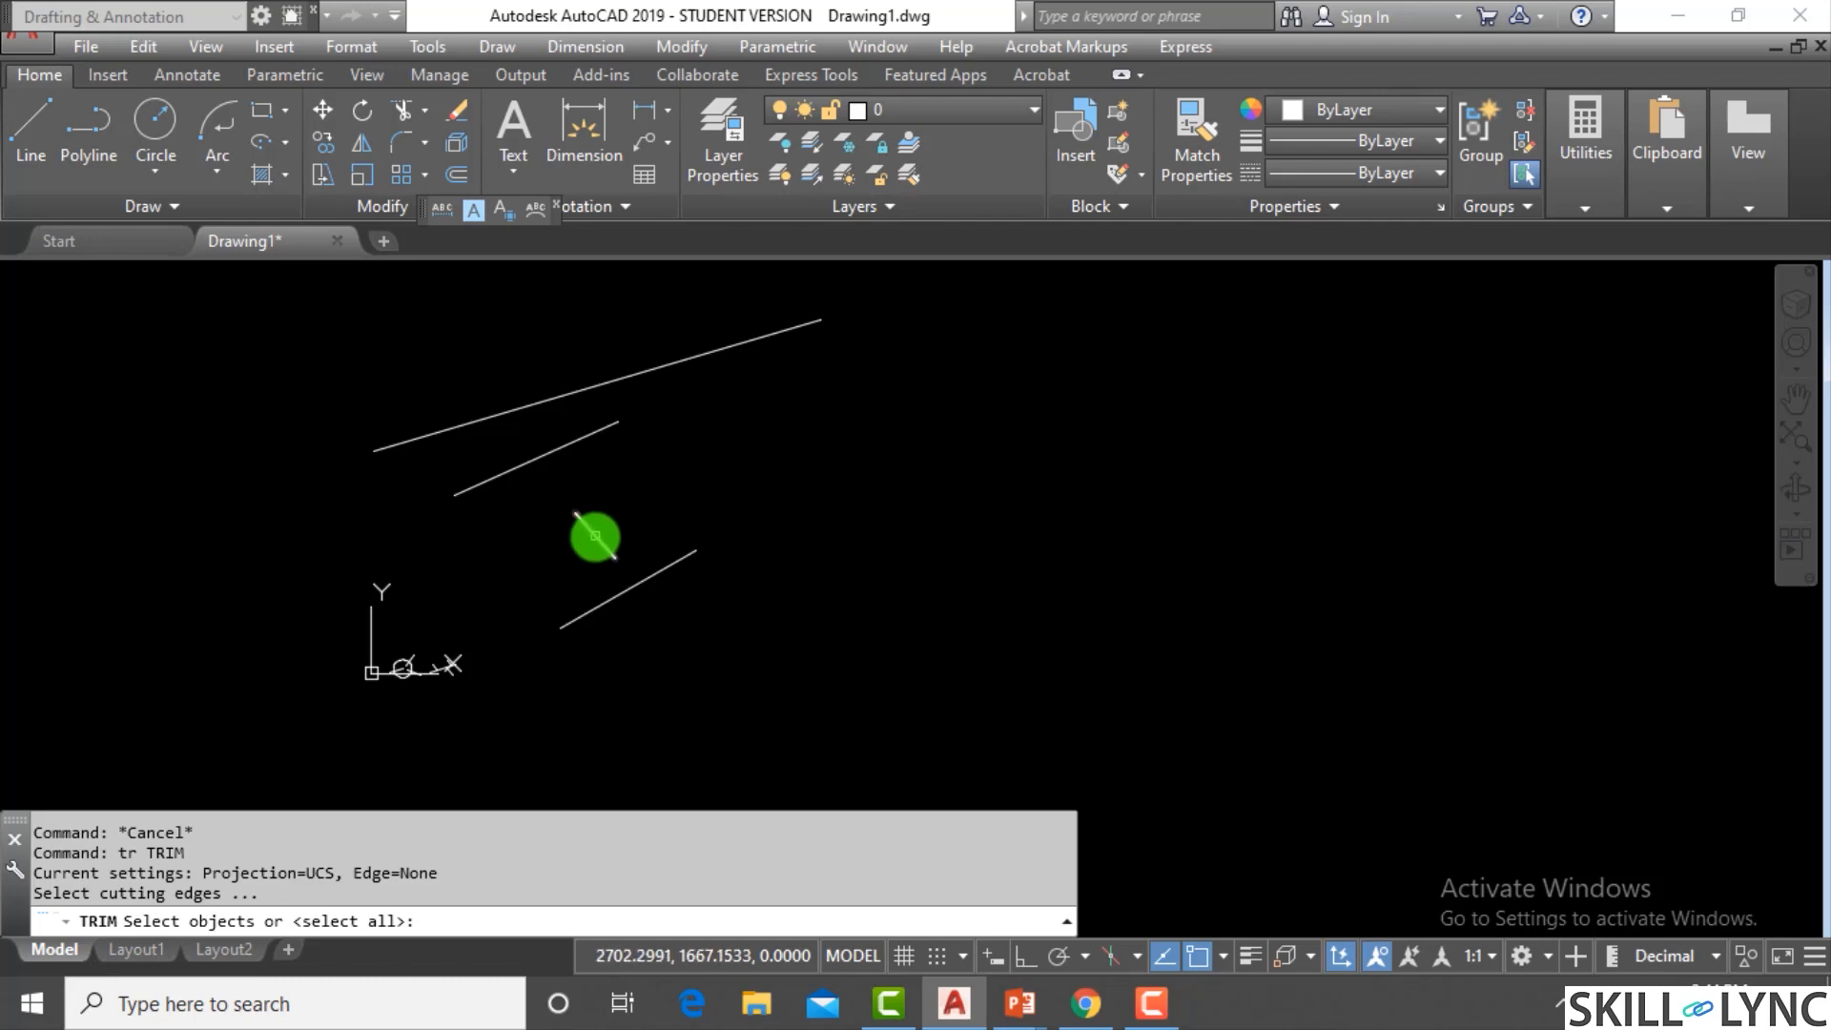
left_click(595, 537)
key("Return")
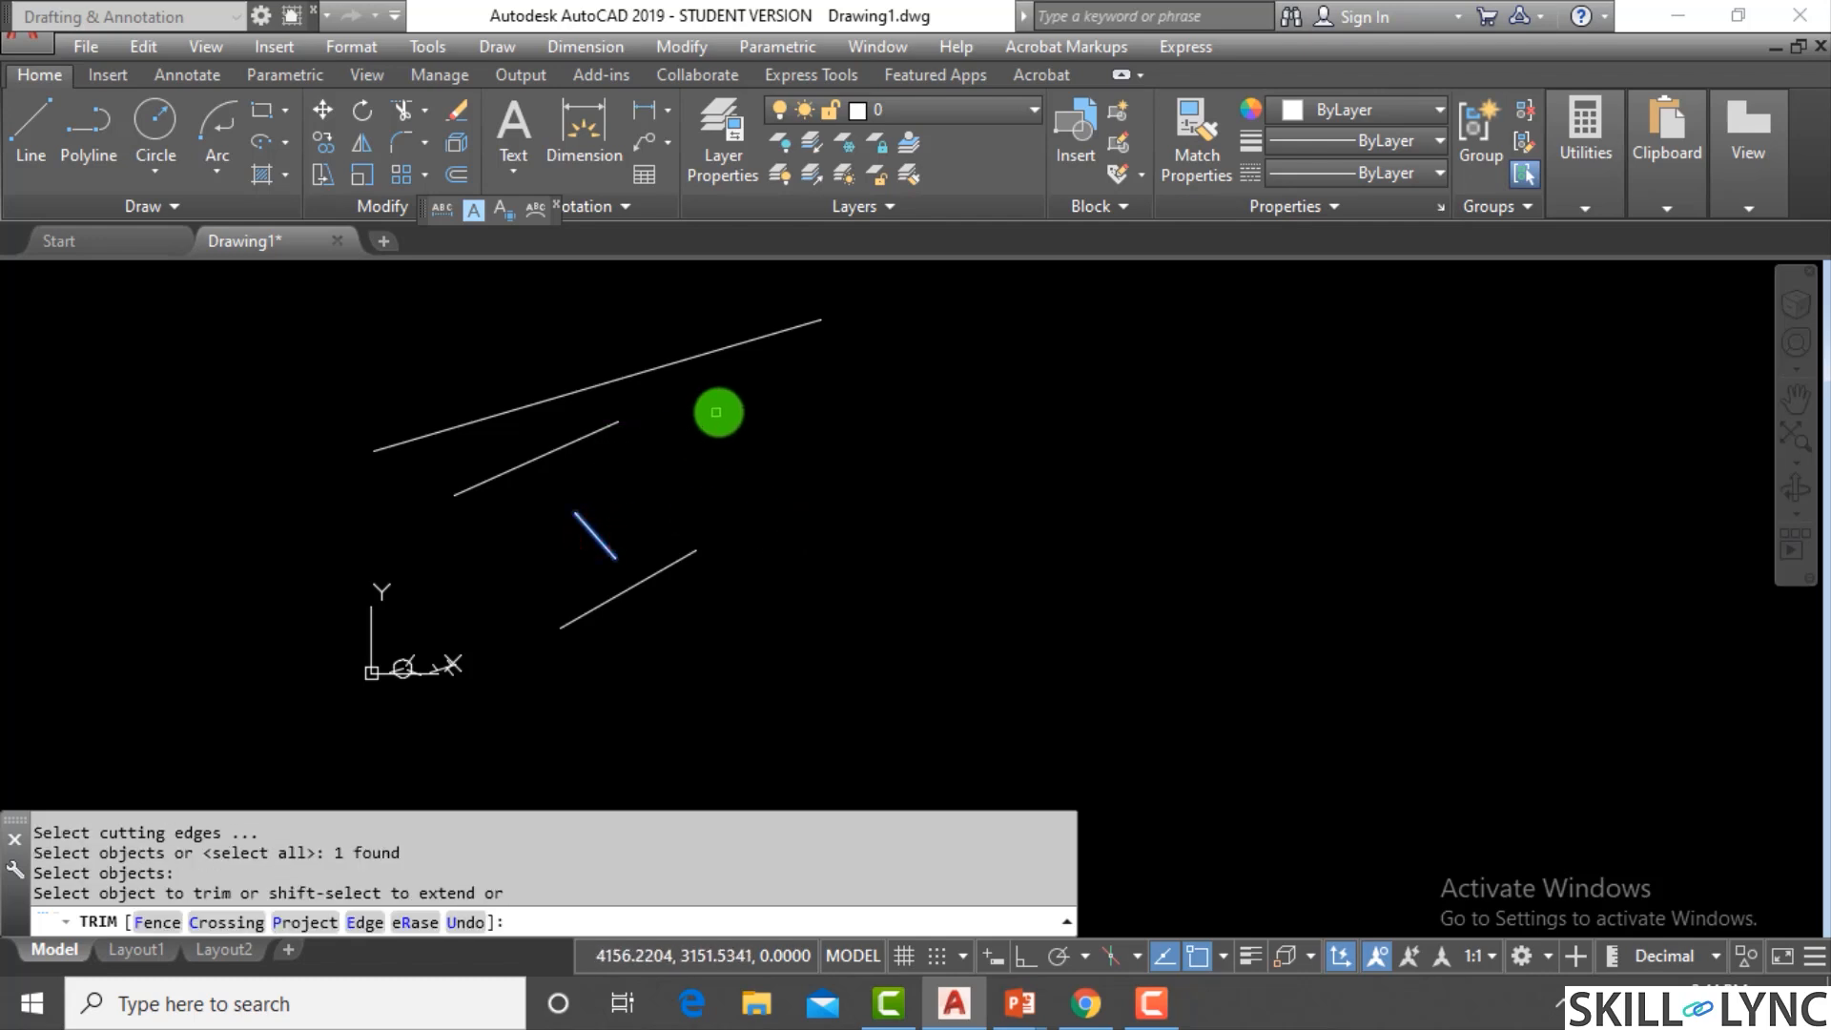
left_click(607, 425)
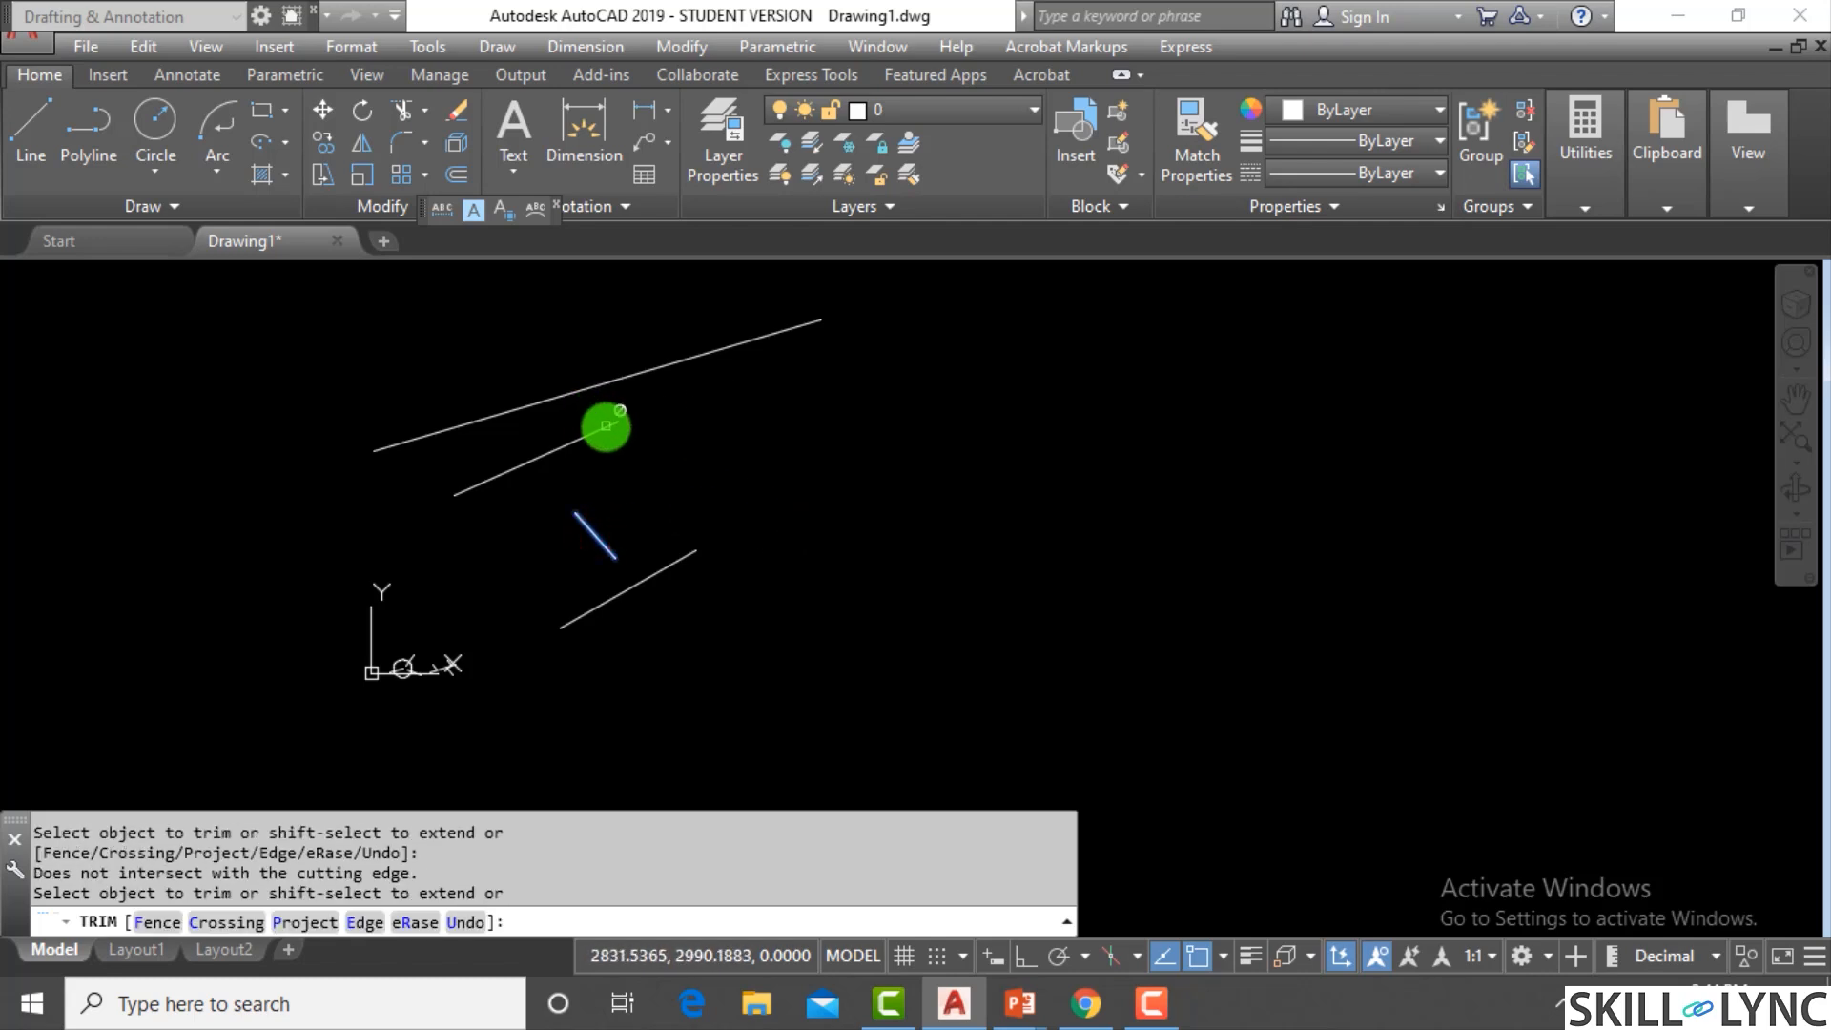
Set Trim's Edge mode to Extend and trim the right-hand parts of the three rising lines at the implied cutting edge
left_click(359, 922)
left_click(515, 921)
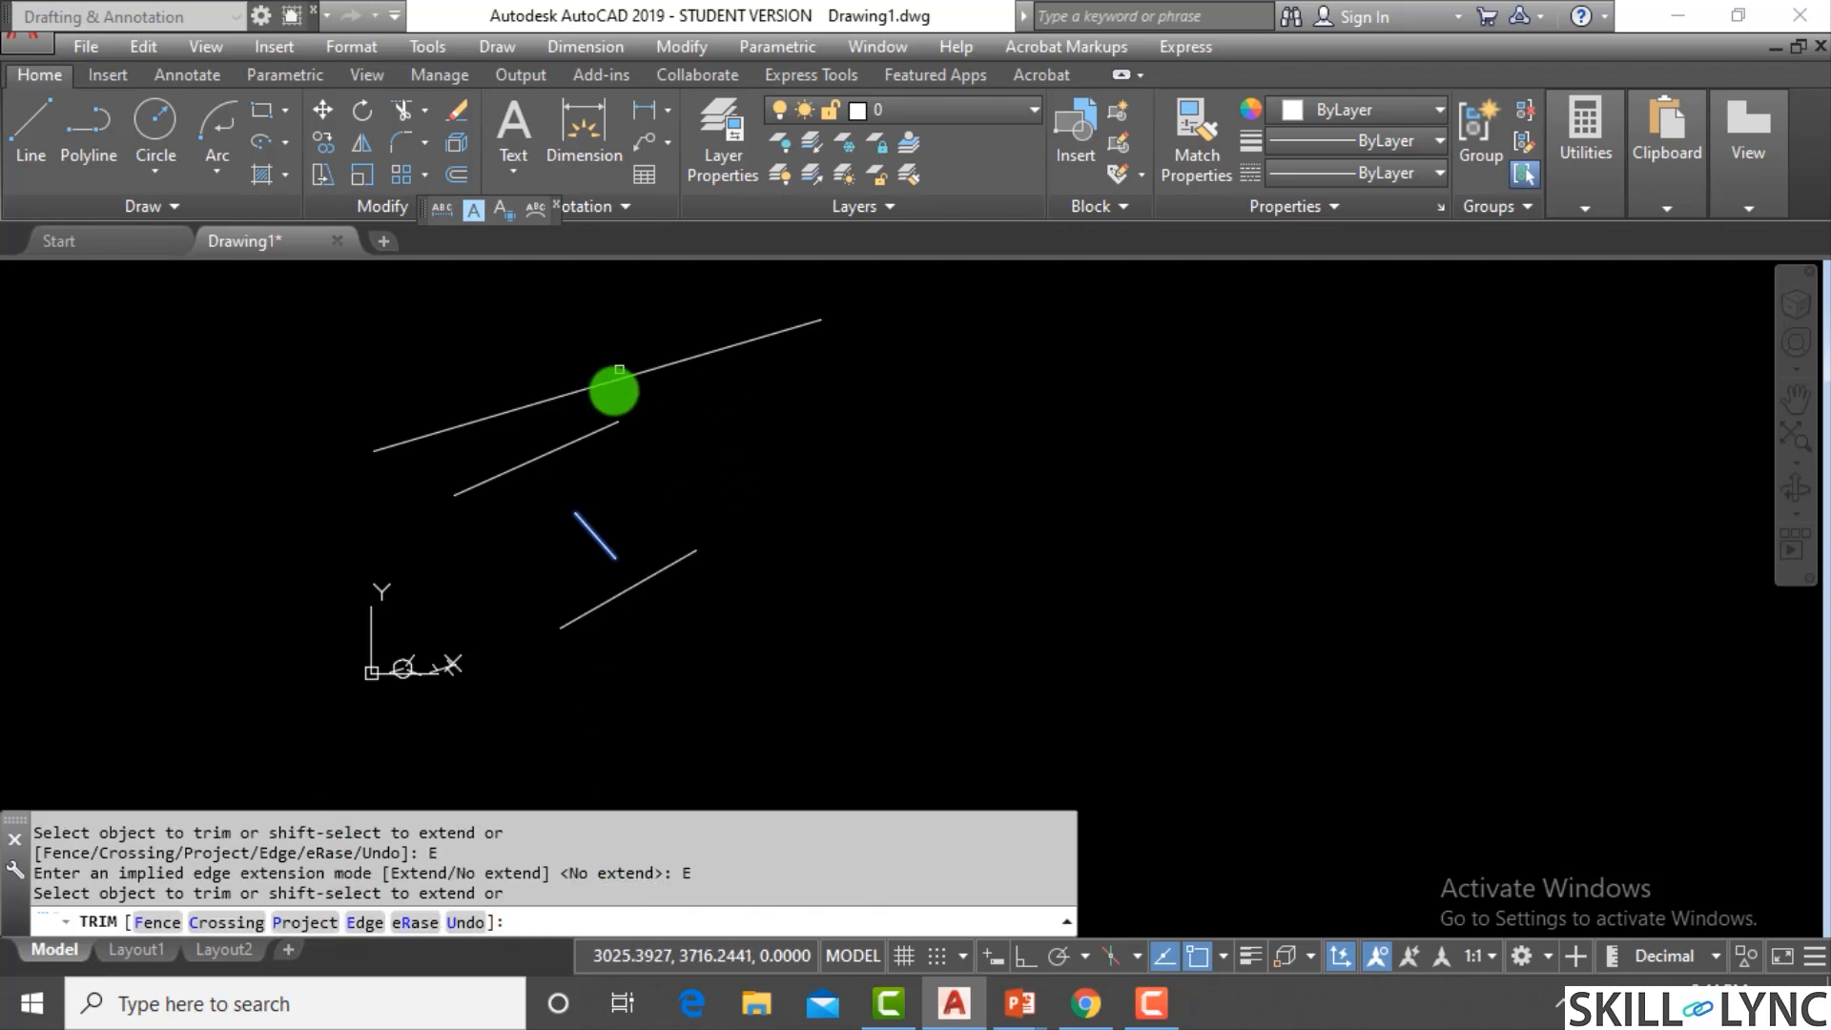
left_click(604, 431)
left_click(613, 387)
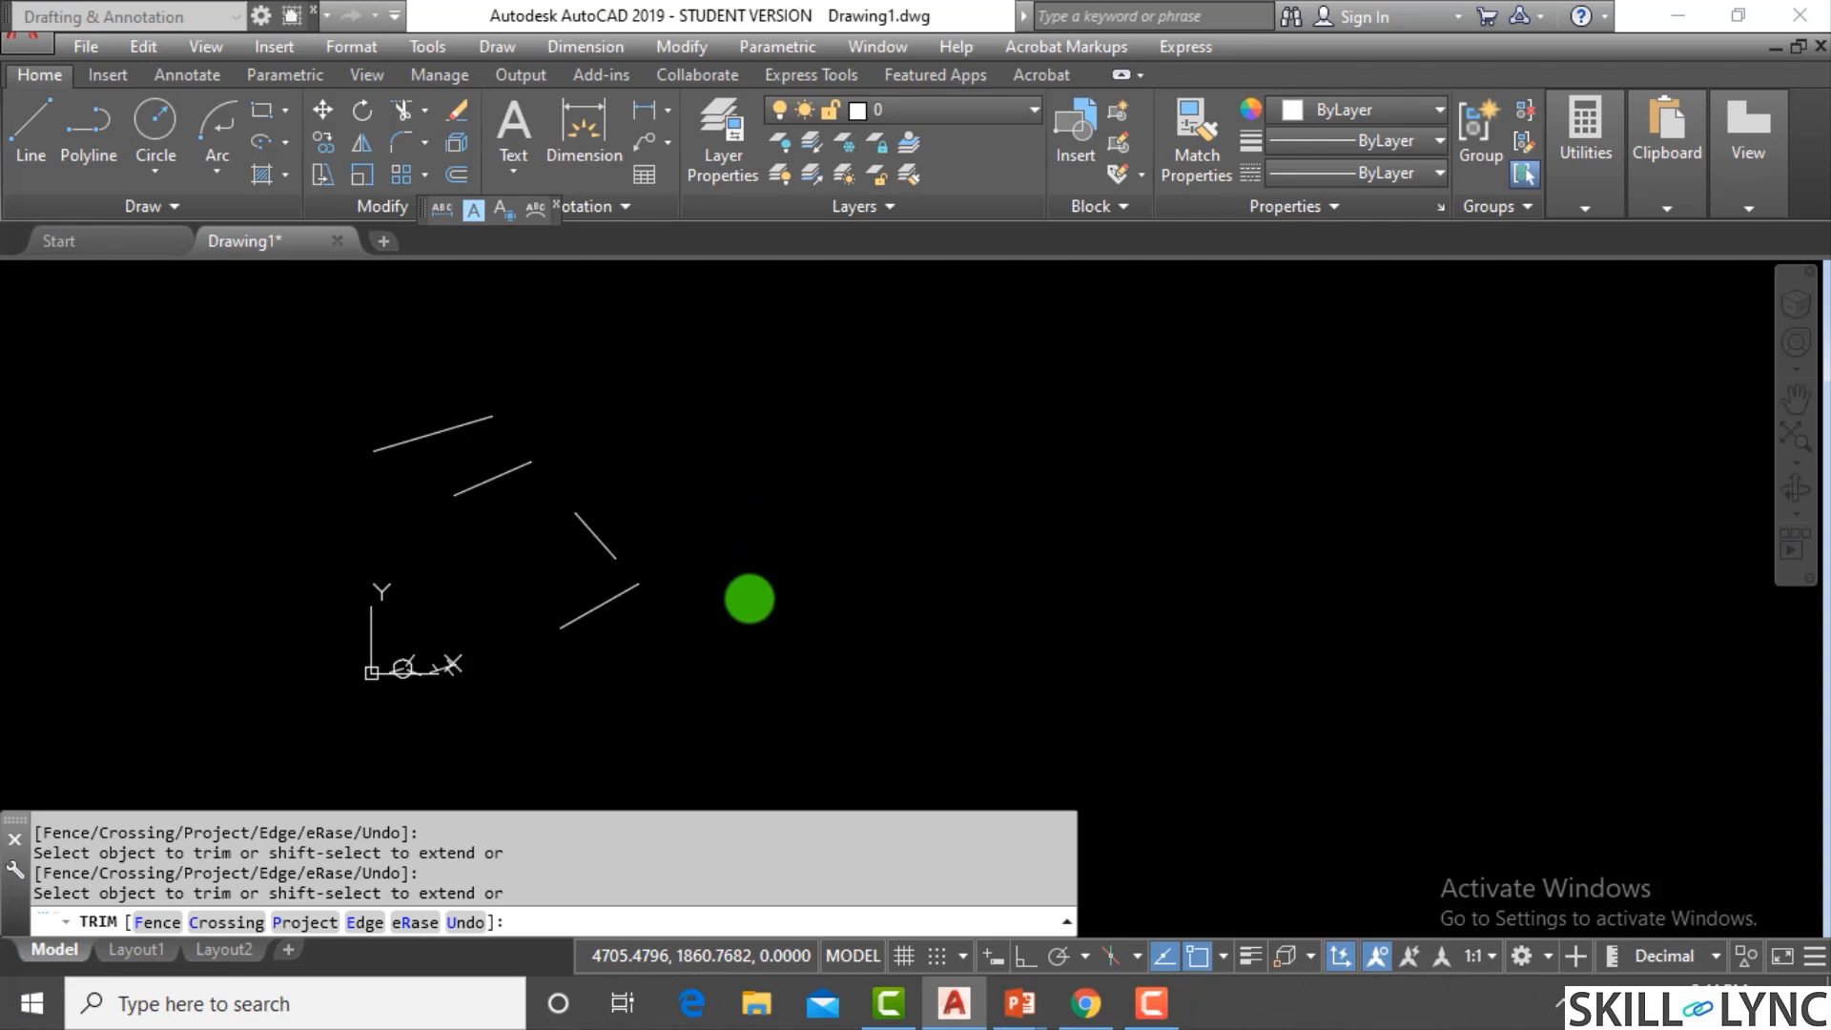
key("Escape")
key("Escape")
key("Escape")
Erase the short sloping line and the three trimmed rising lines
left_click(678, 642)
left_click(408, 385)
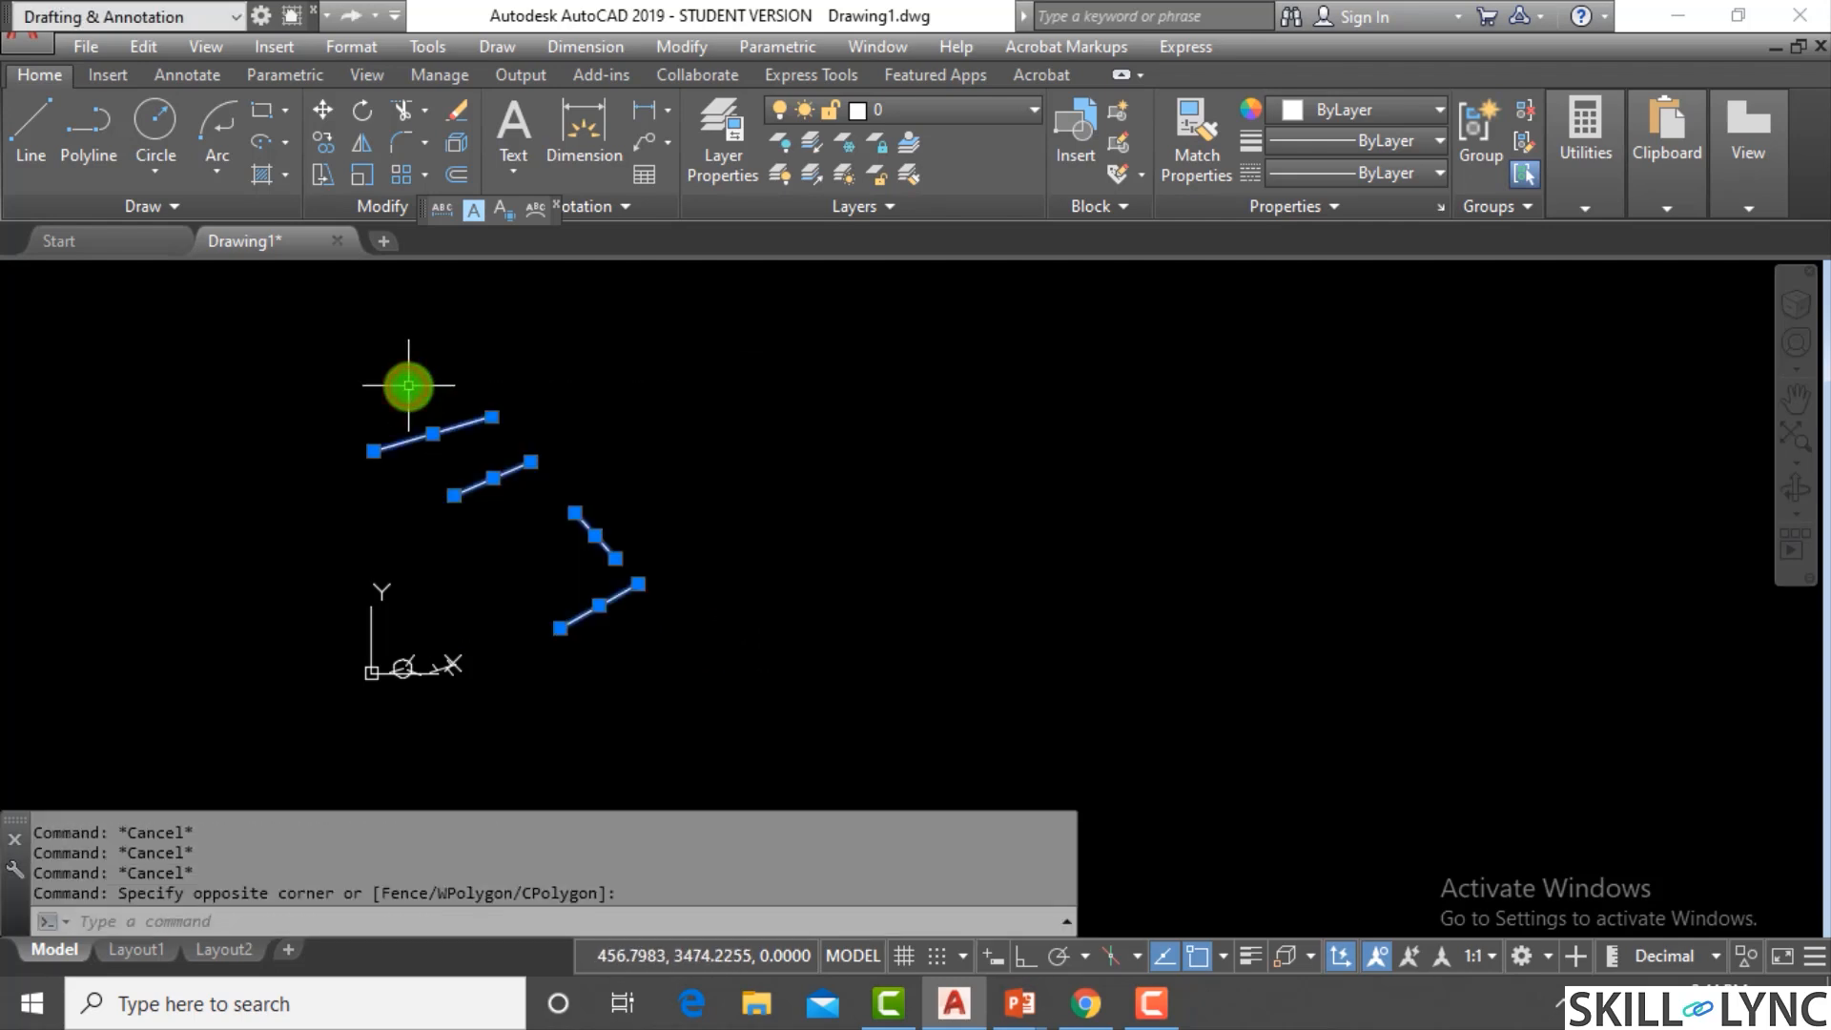
type("e")
key("Return")
Erase the circle and all the remaining small lines near the origin
scroll(458, 683, "up", 4)
left_click(479, 683)
left_click(209, 577)
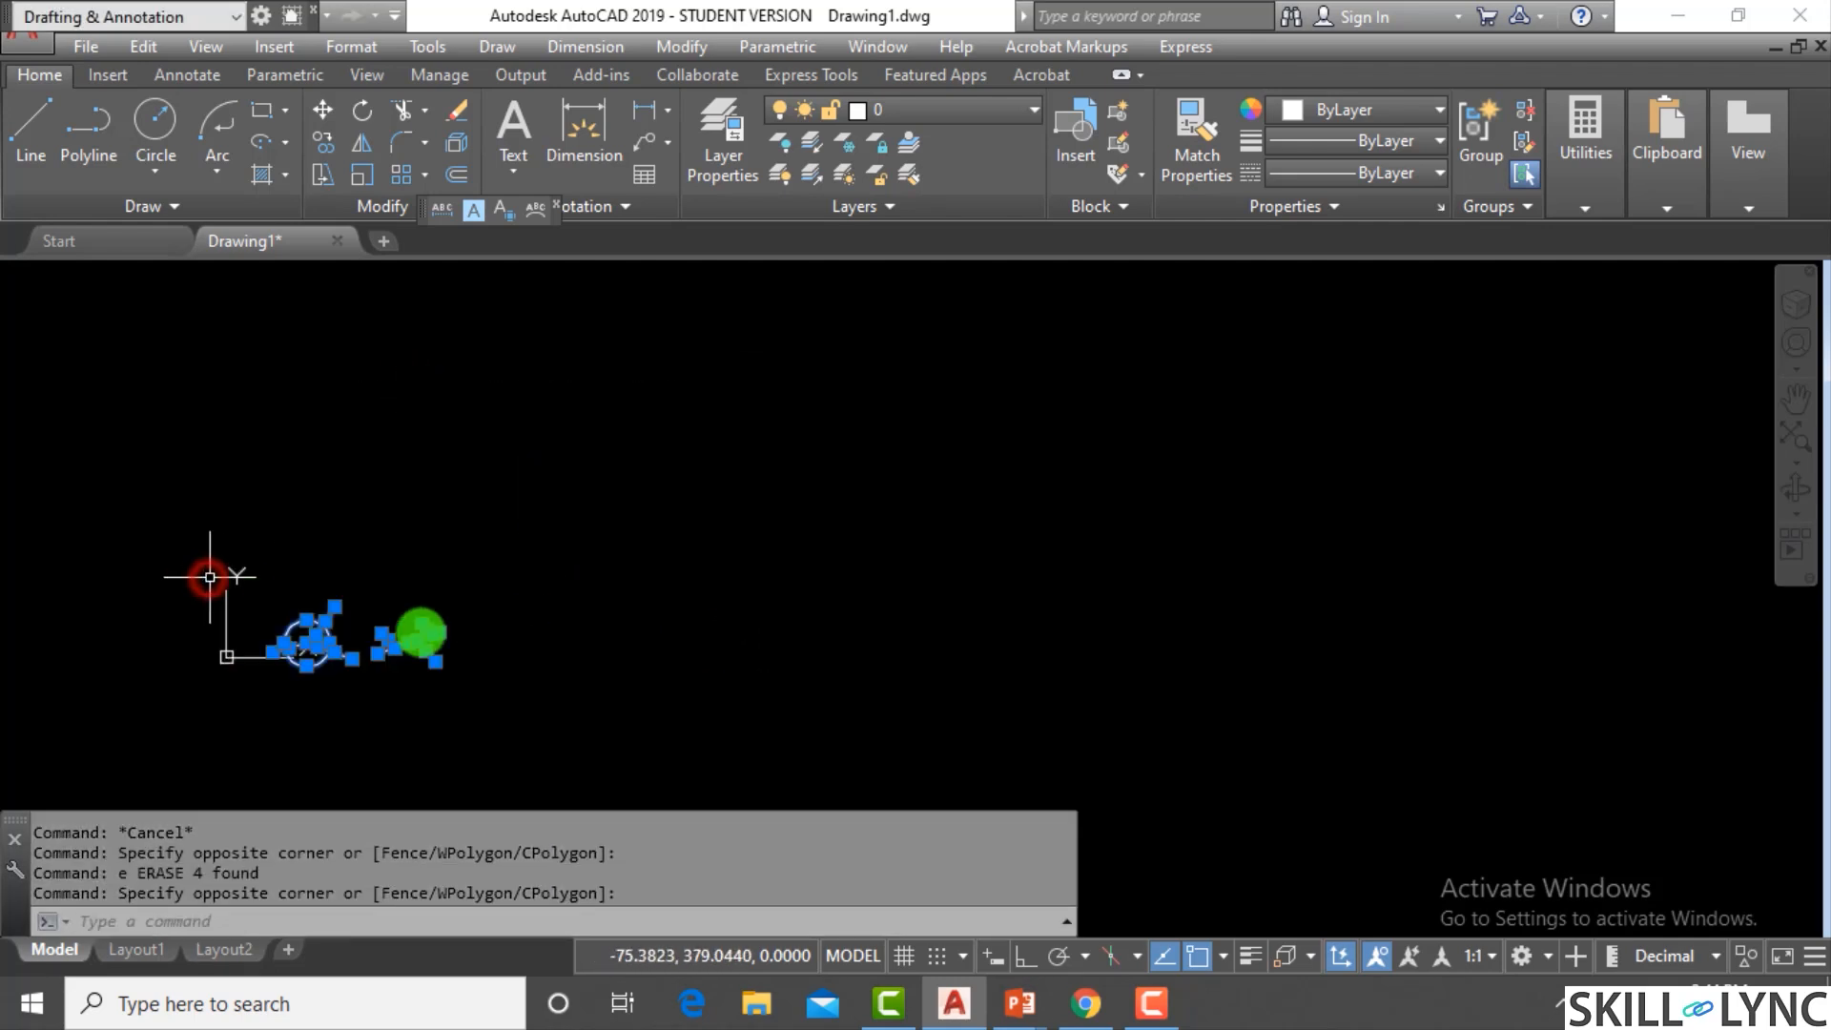
type("e")
key("Return")
key("Escape")
key("Escape")
Draw two steep, roughly parallel lines sloping down to the right
type("l")
key("Return")
left_click(575, 445)
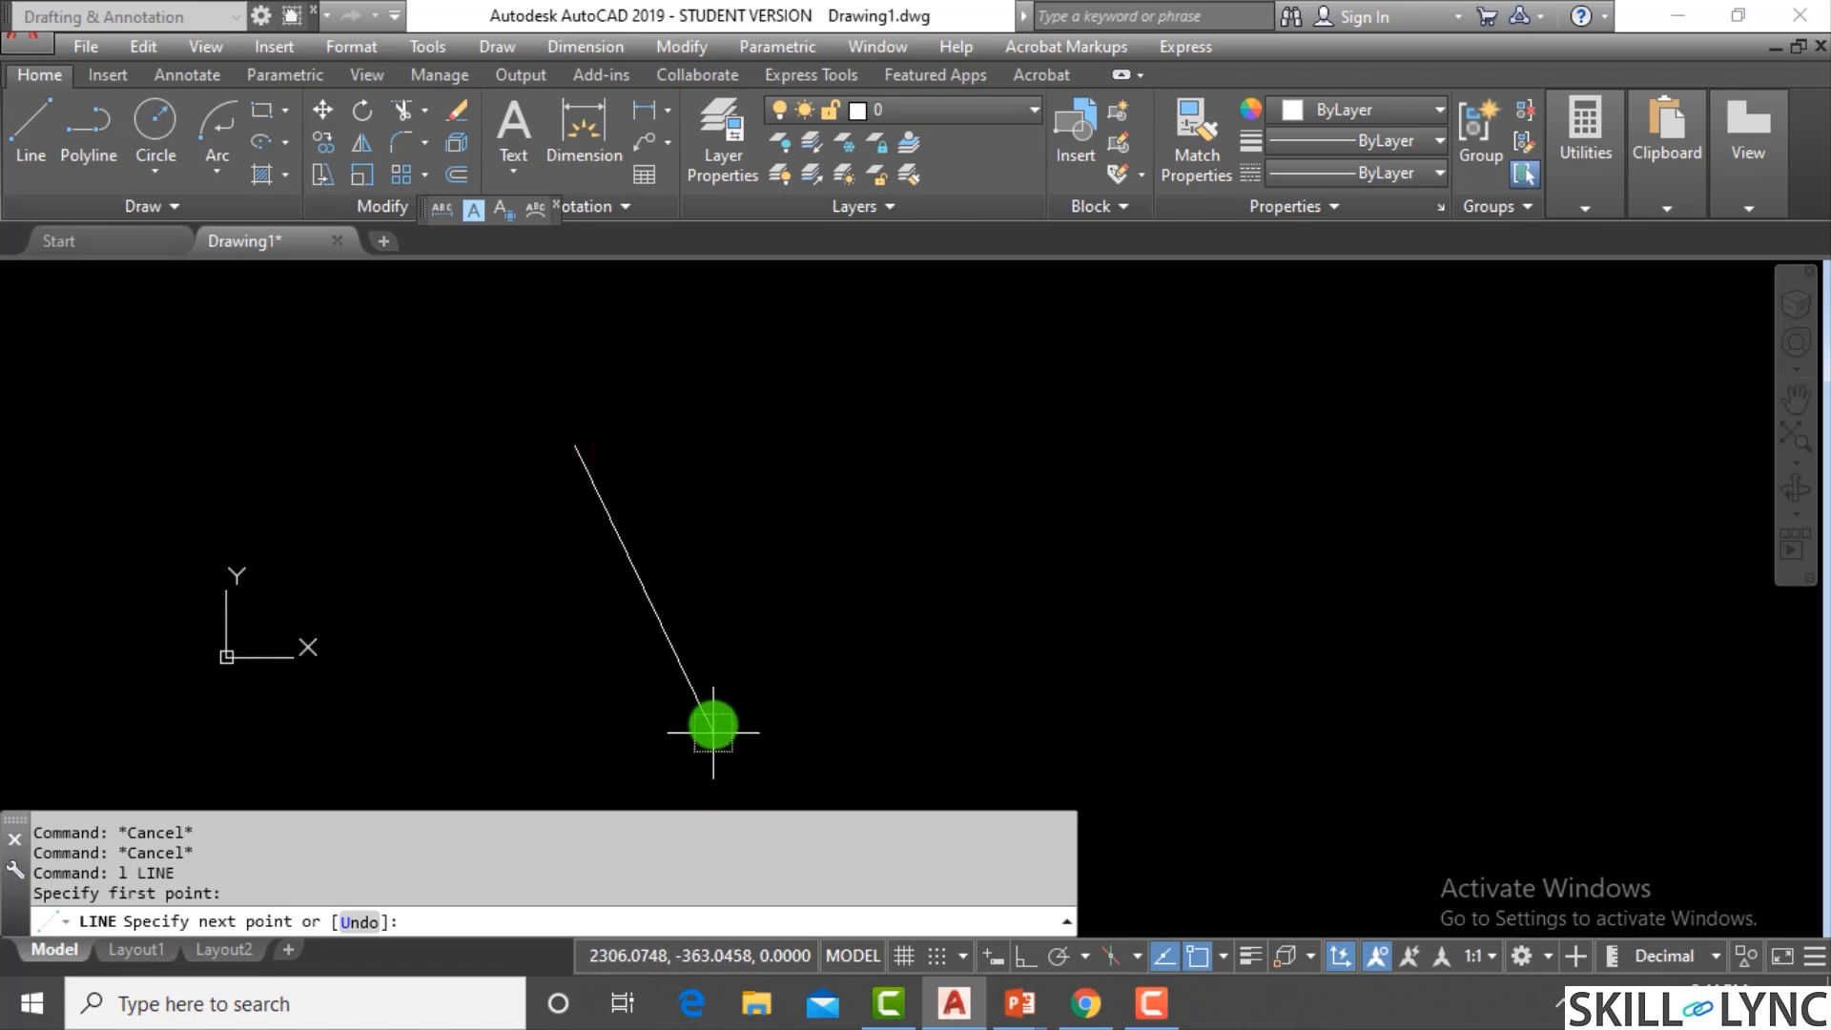
left_click(714, 727)
key("Escape")
key("Escape")
type("l")
key("Return")
left_click(648, 407)
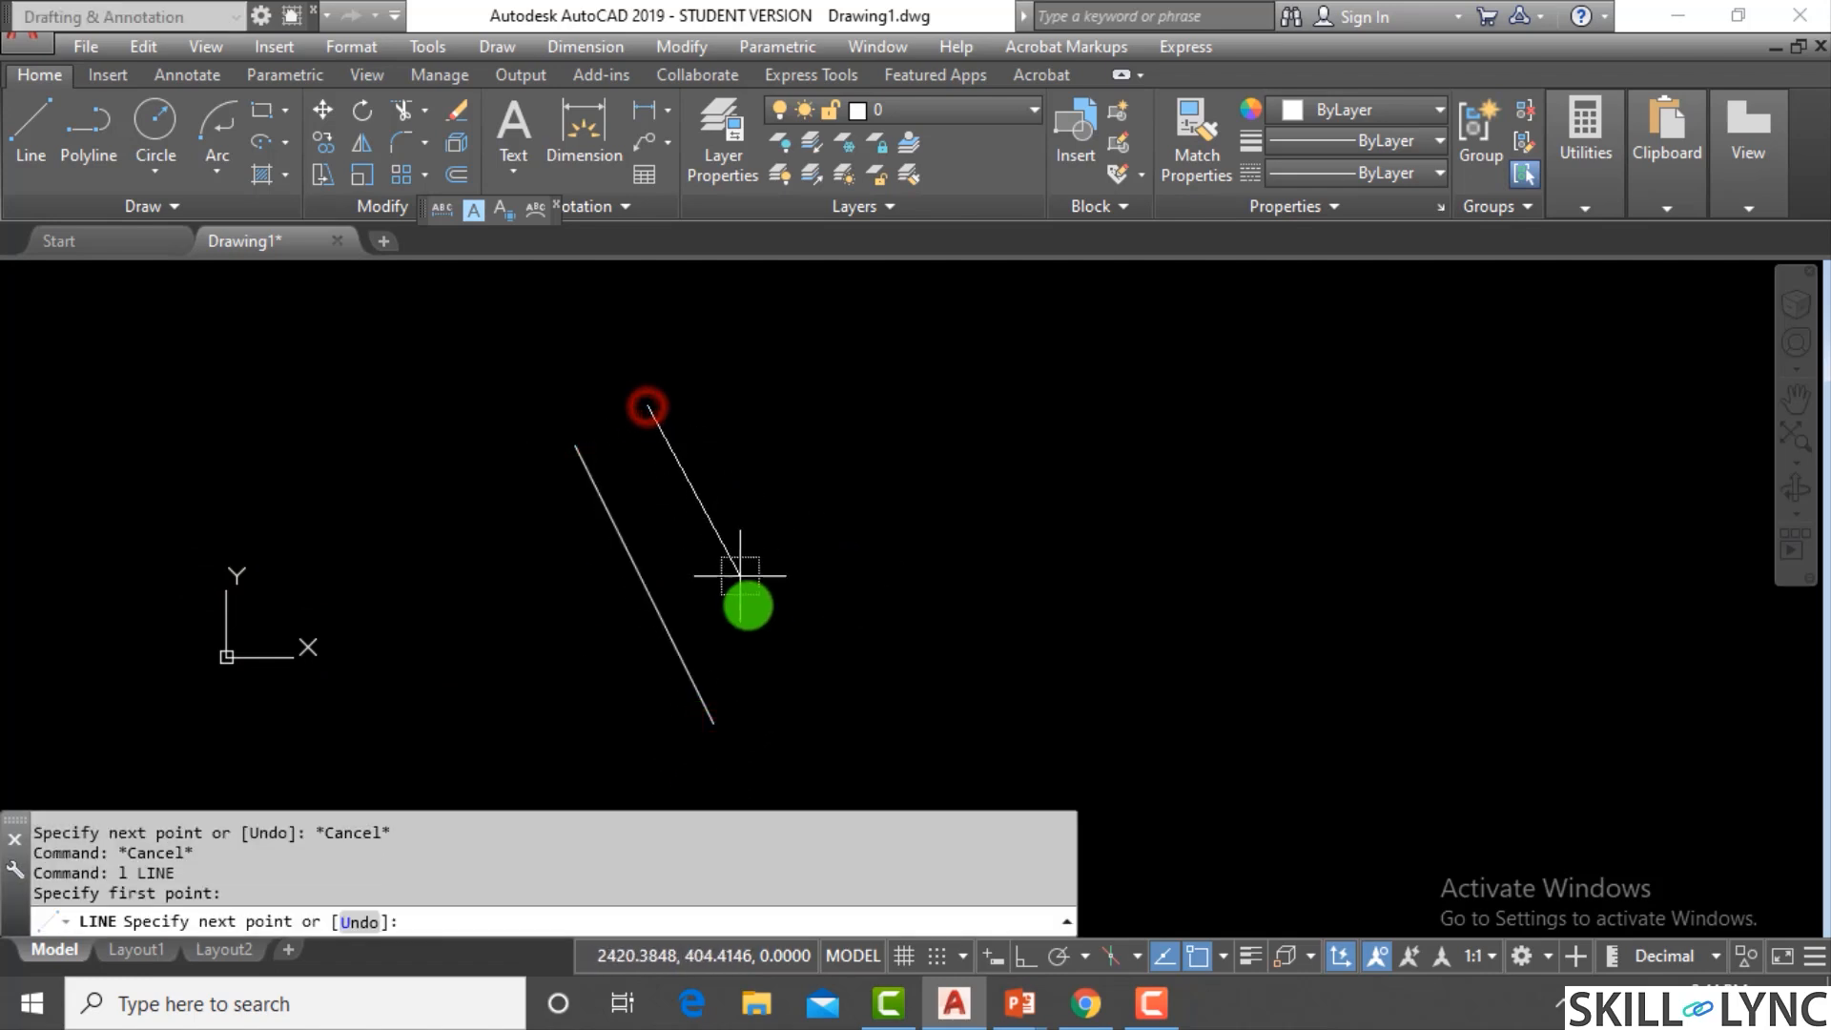
left_click(789, 668)
key("Escape")
key("Escape")
Draw three rising lines, one below the other, across both steep lines
key("Return")
left_click(470, 524)
left_click(810, 420)
key("Escape")
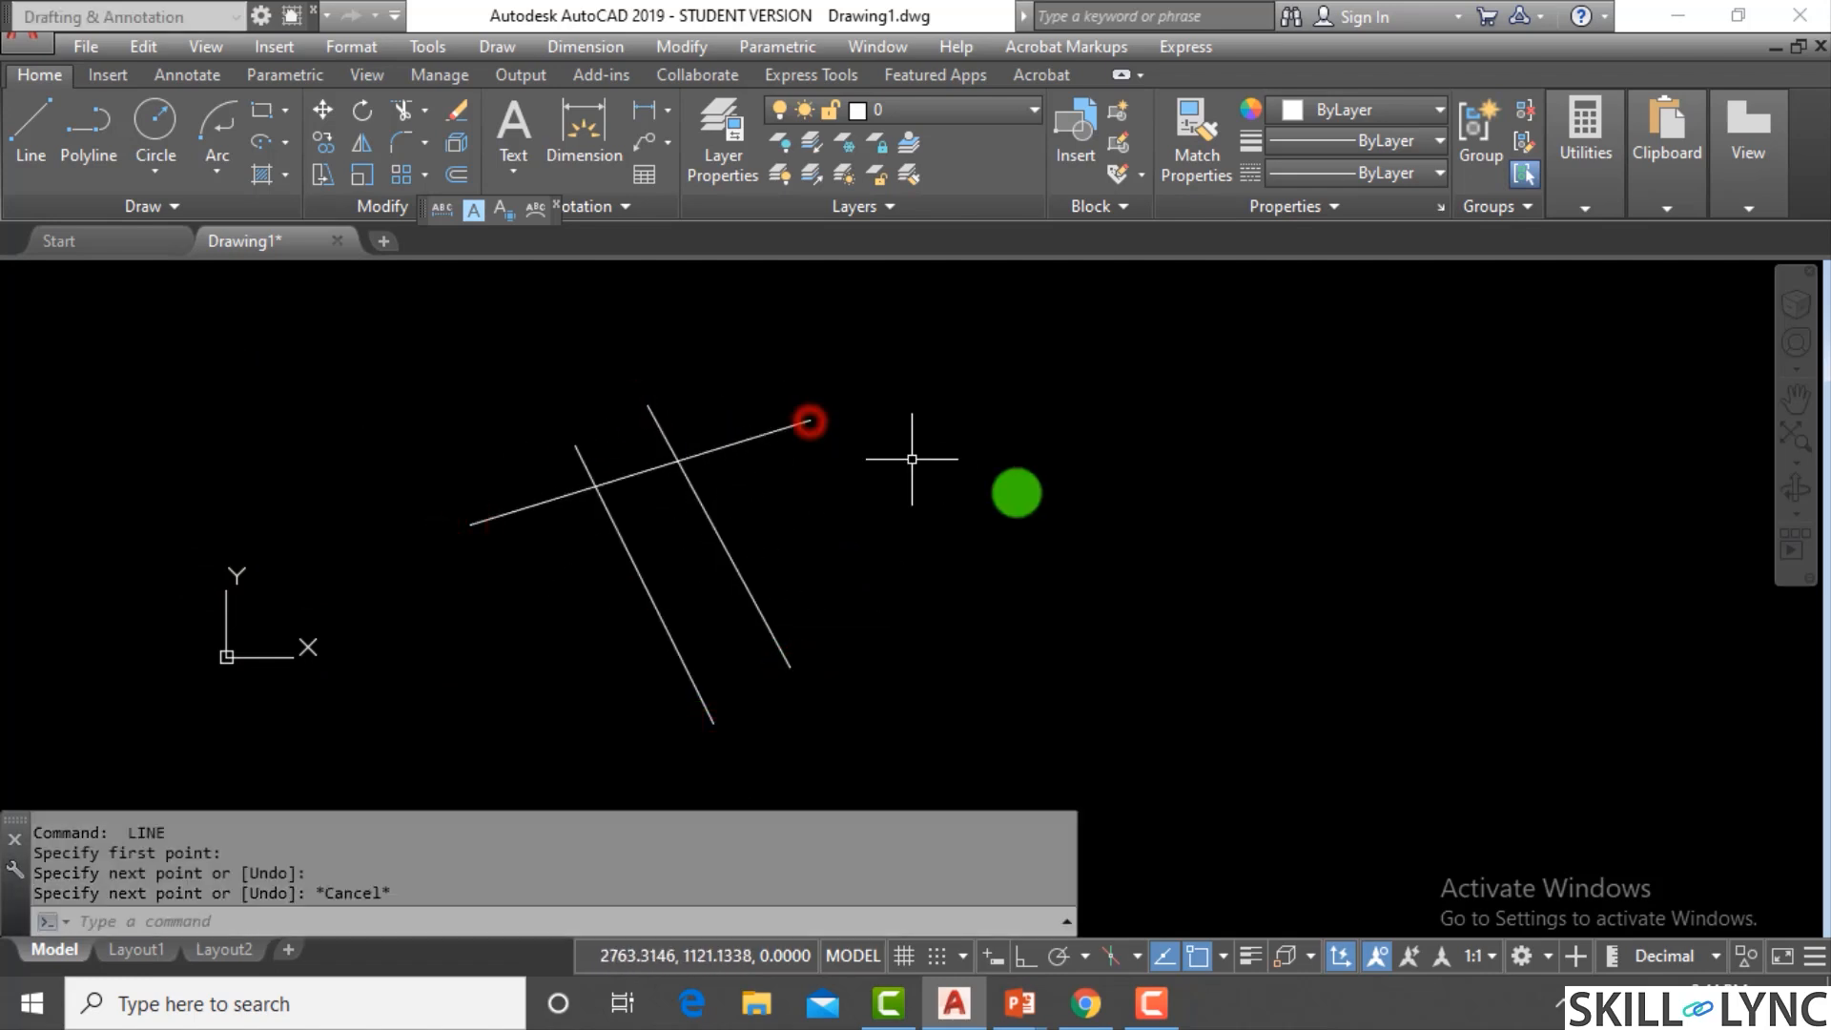
key("Return")
left_click(897, 488)
left_click(490, 572)
key("Escape")
key("Return")
left_click(990, 544)
left_click(485, 739)
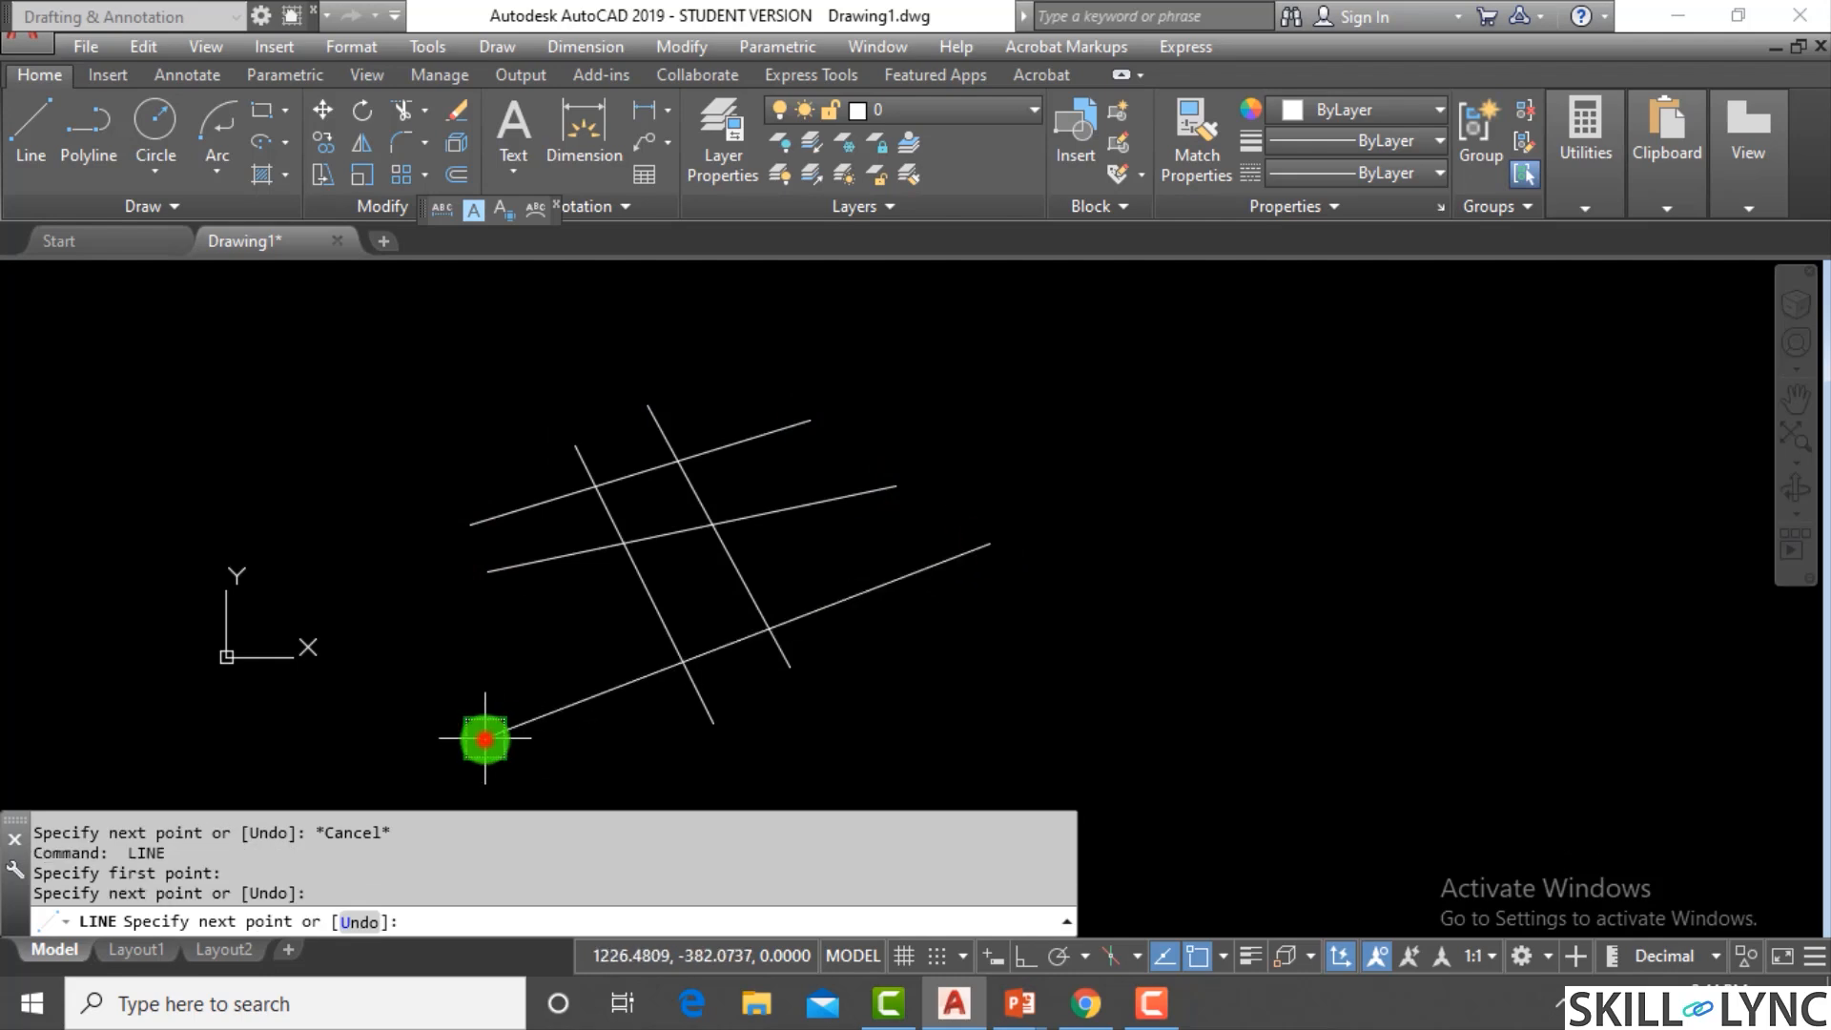
key("Escape")
key("Escape")
type("tr")
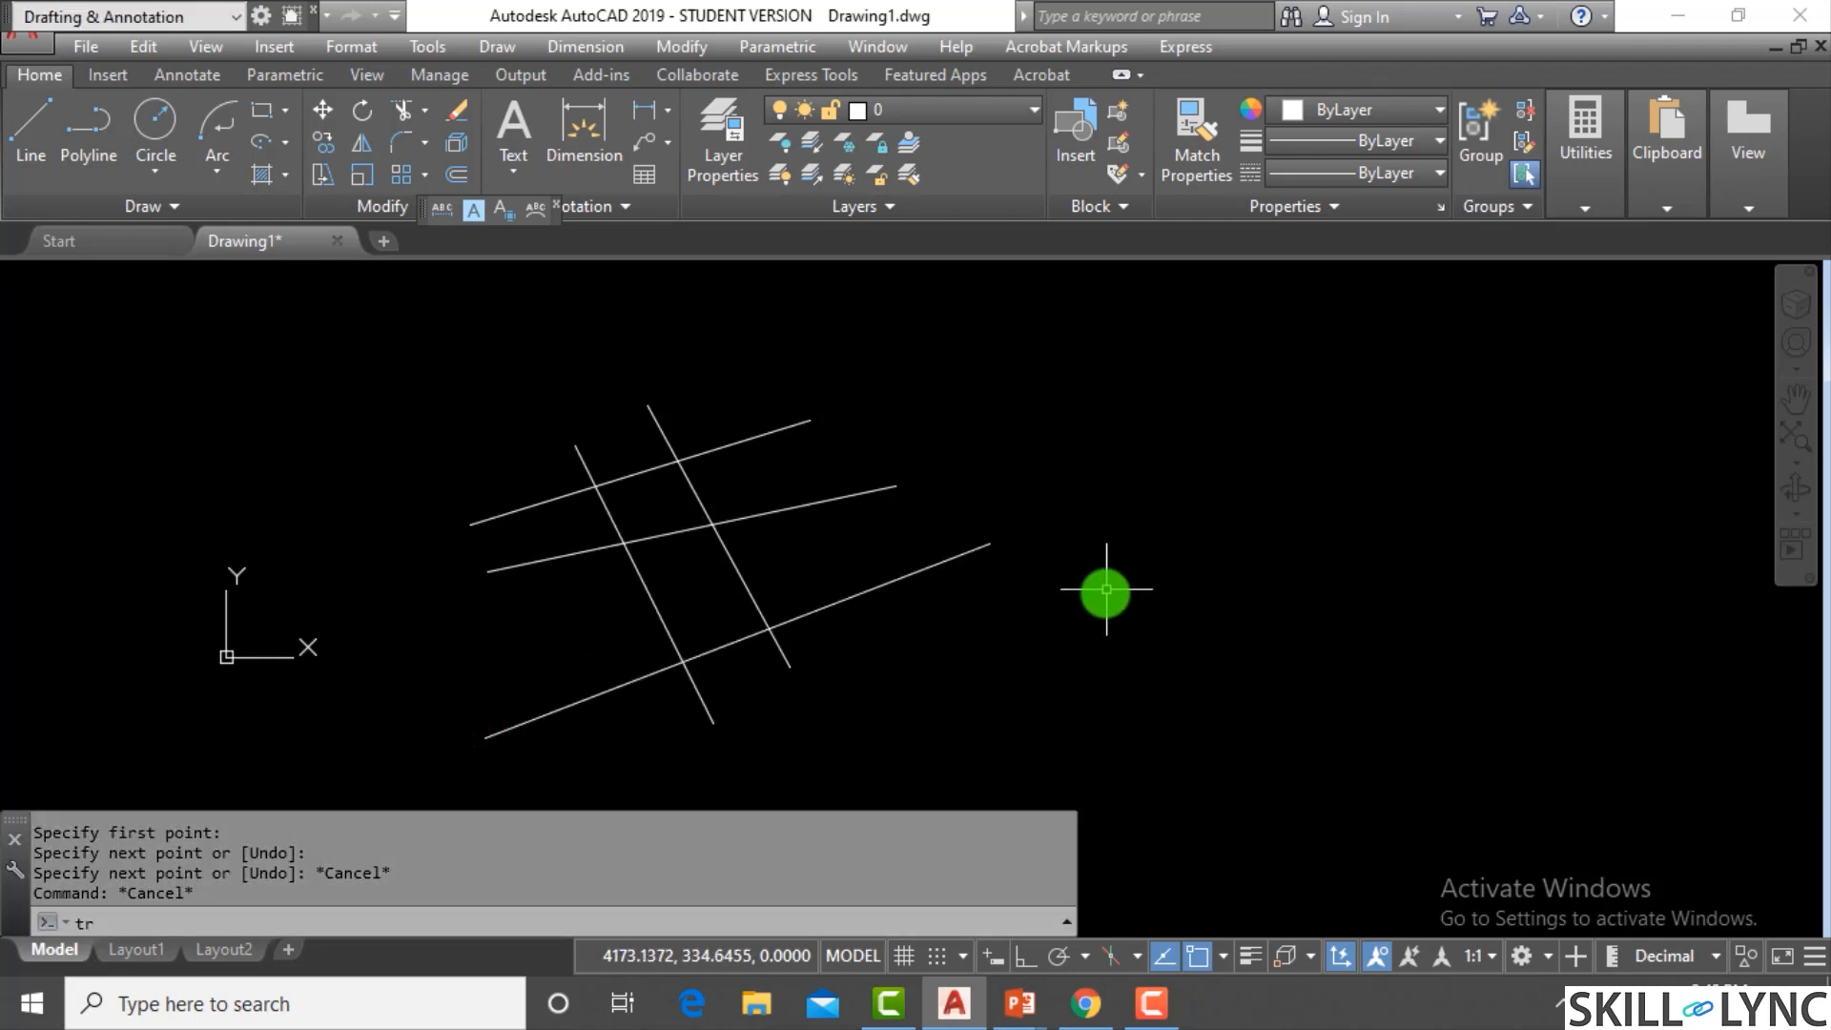
key("Return")
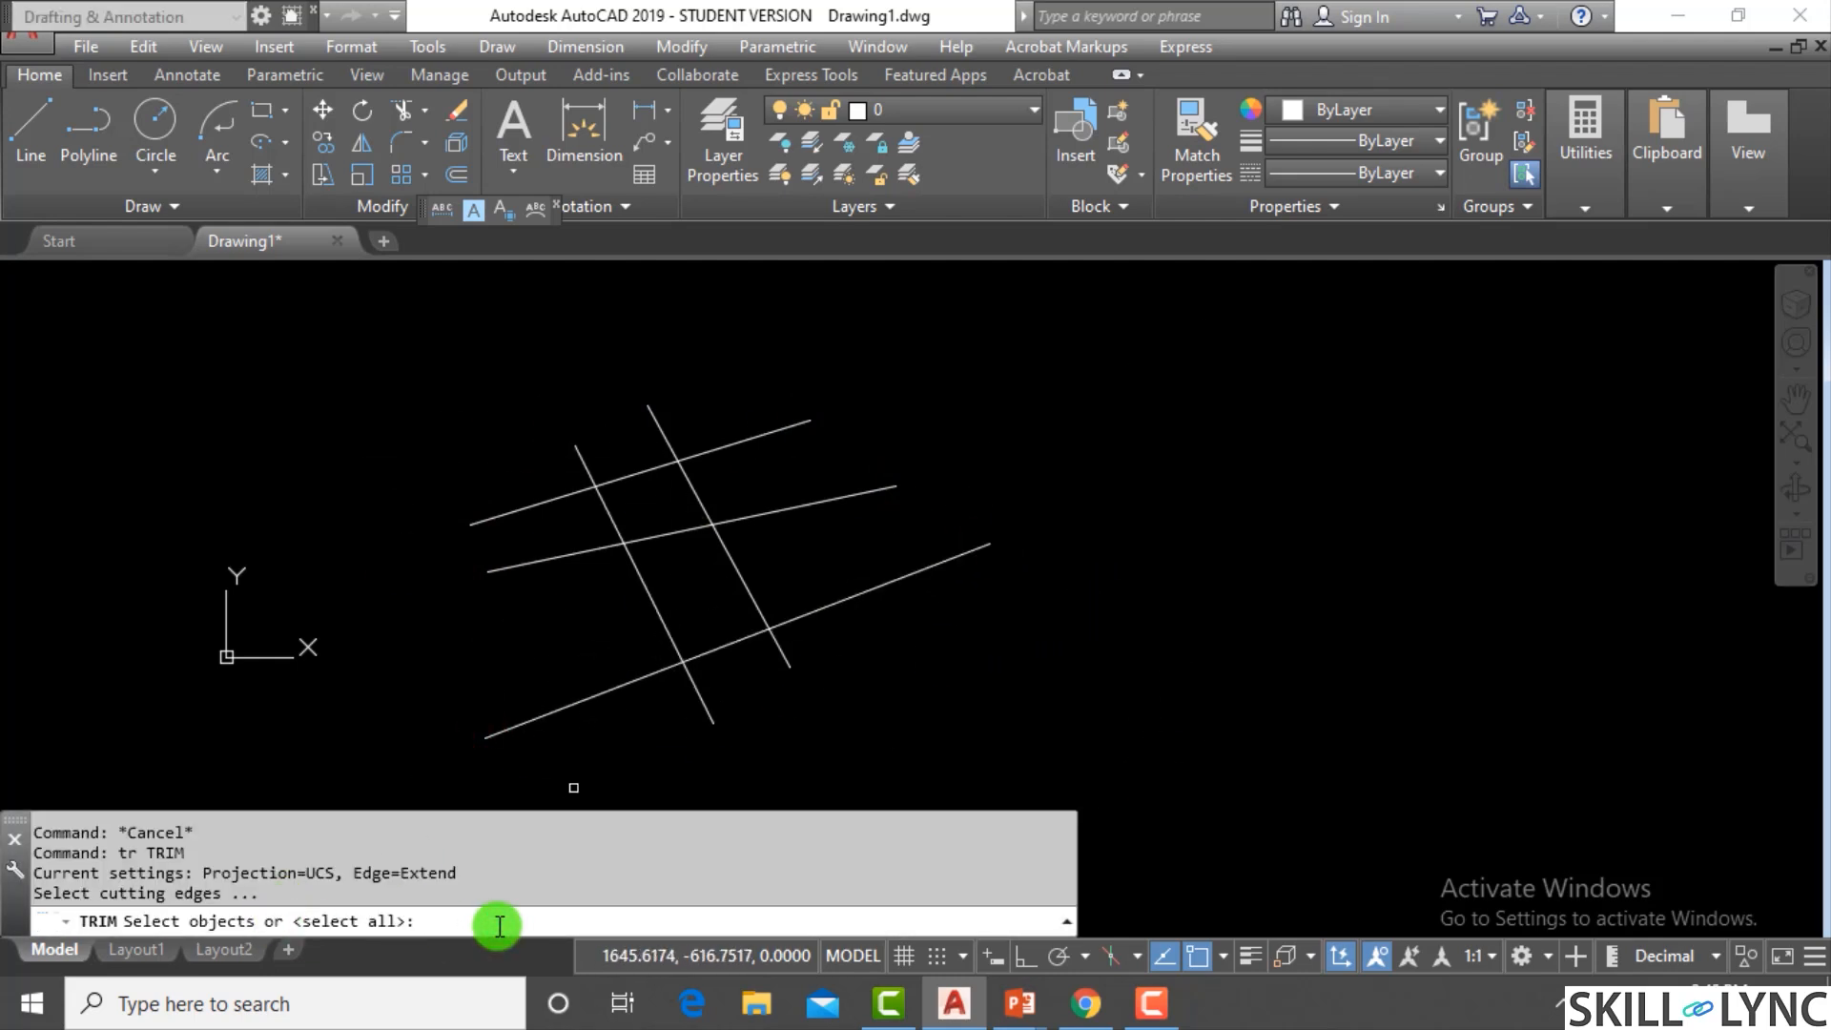
key("Escape")
key("Escape")
Trim the overhanging ends of the lowest rising line and the lower ends of both steep lines, using all objects as cutting edges
type("tr")
key("Return")
key("Return")
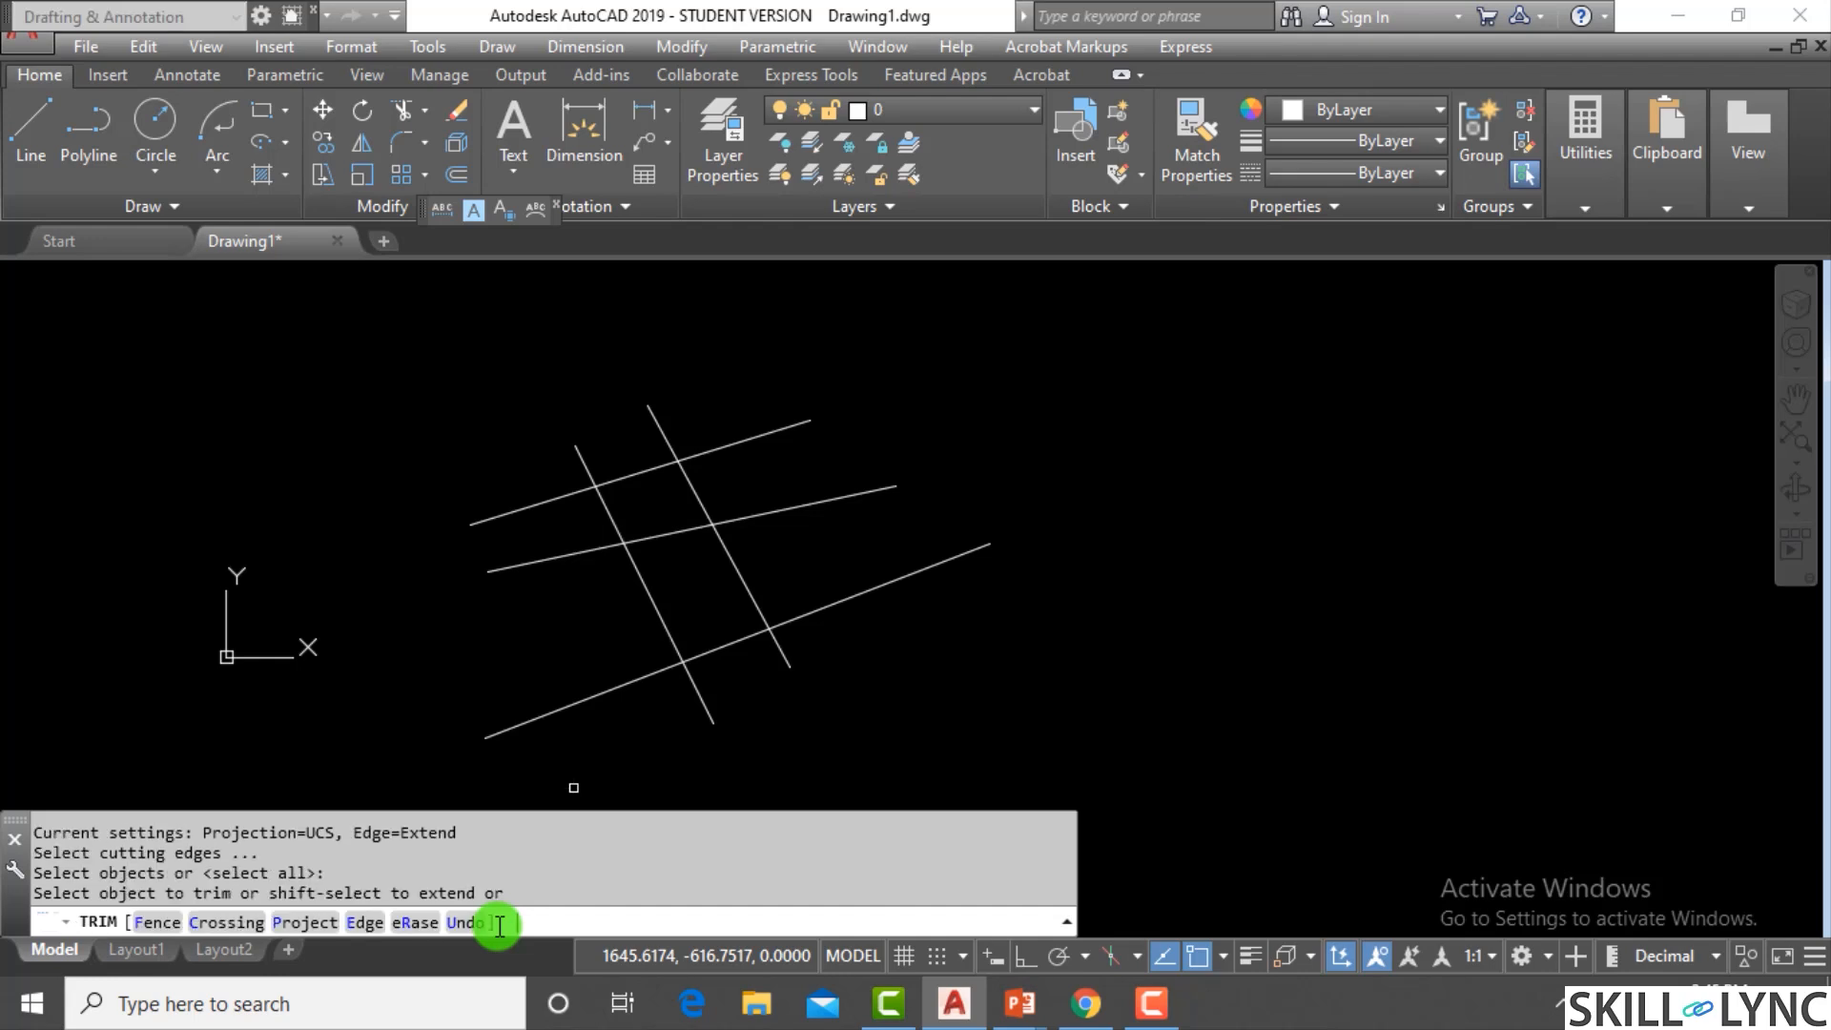
left_click(826, 606)
left_click(773, 643)
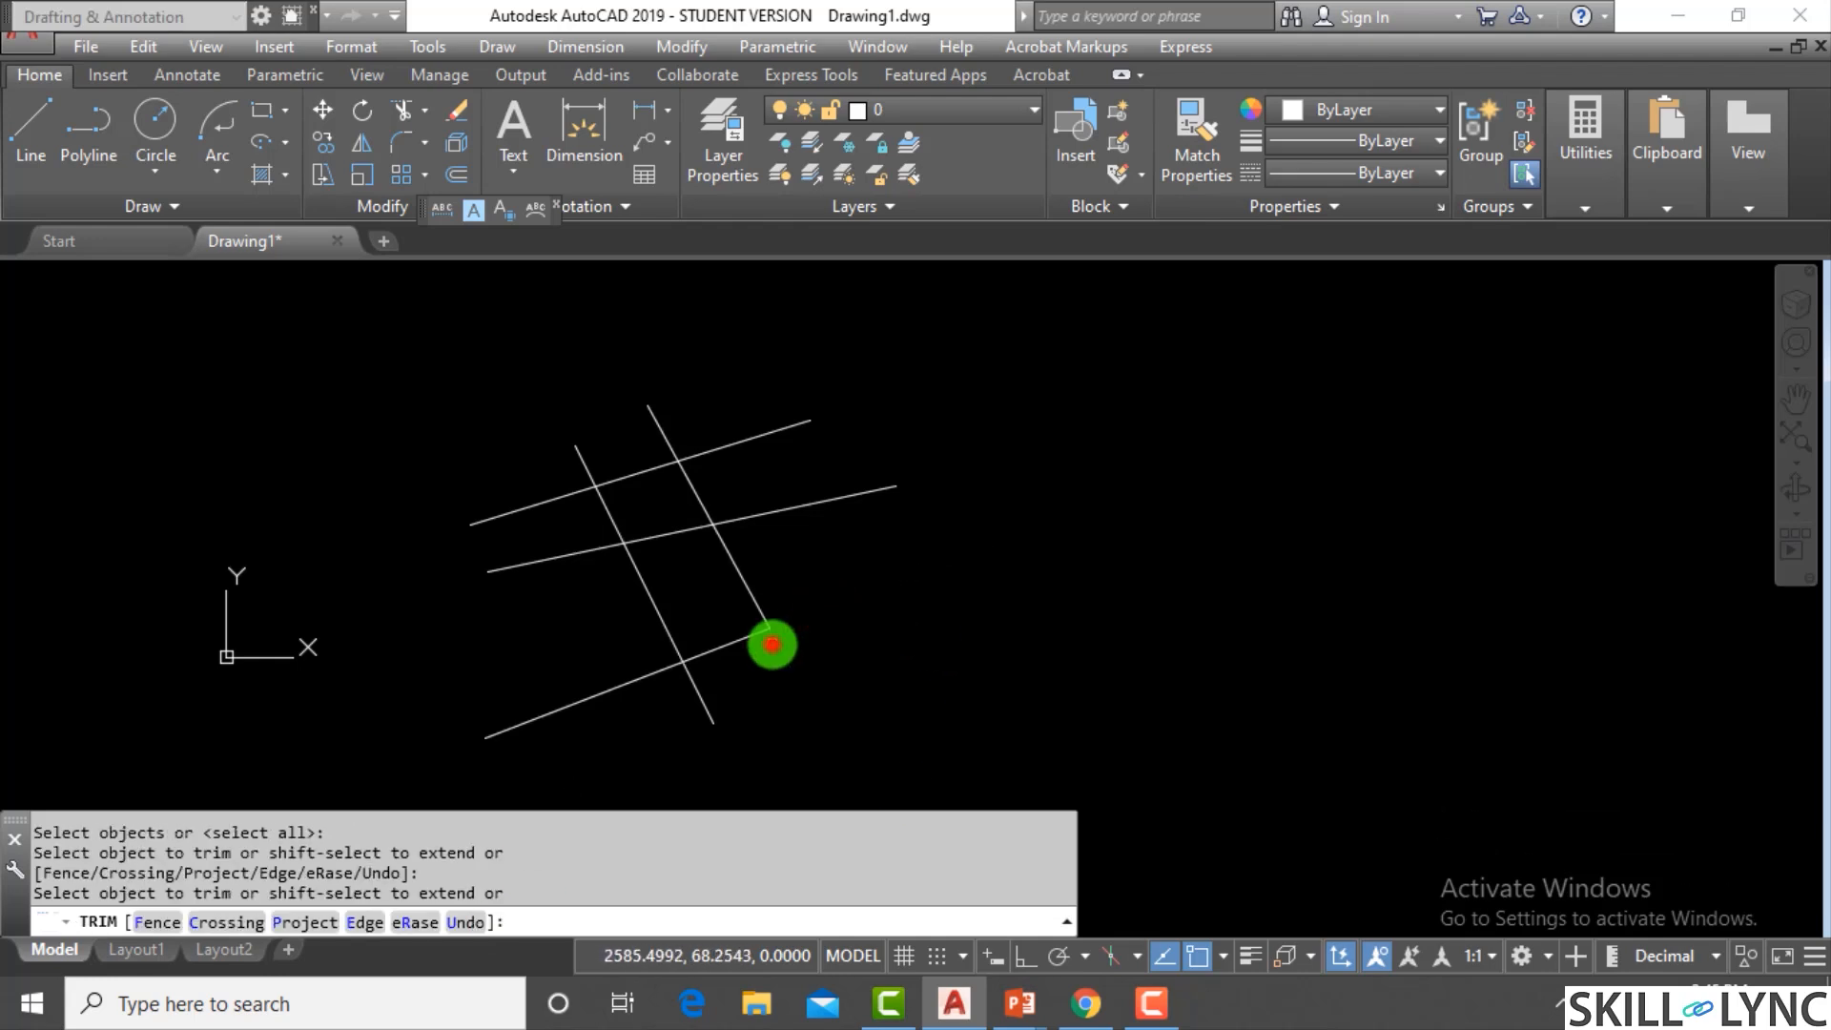
left_click(692, 707)
left_click(735, 699)
left_click(621, 724)
left_click(503, 646)
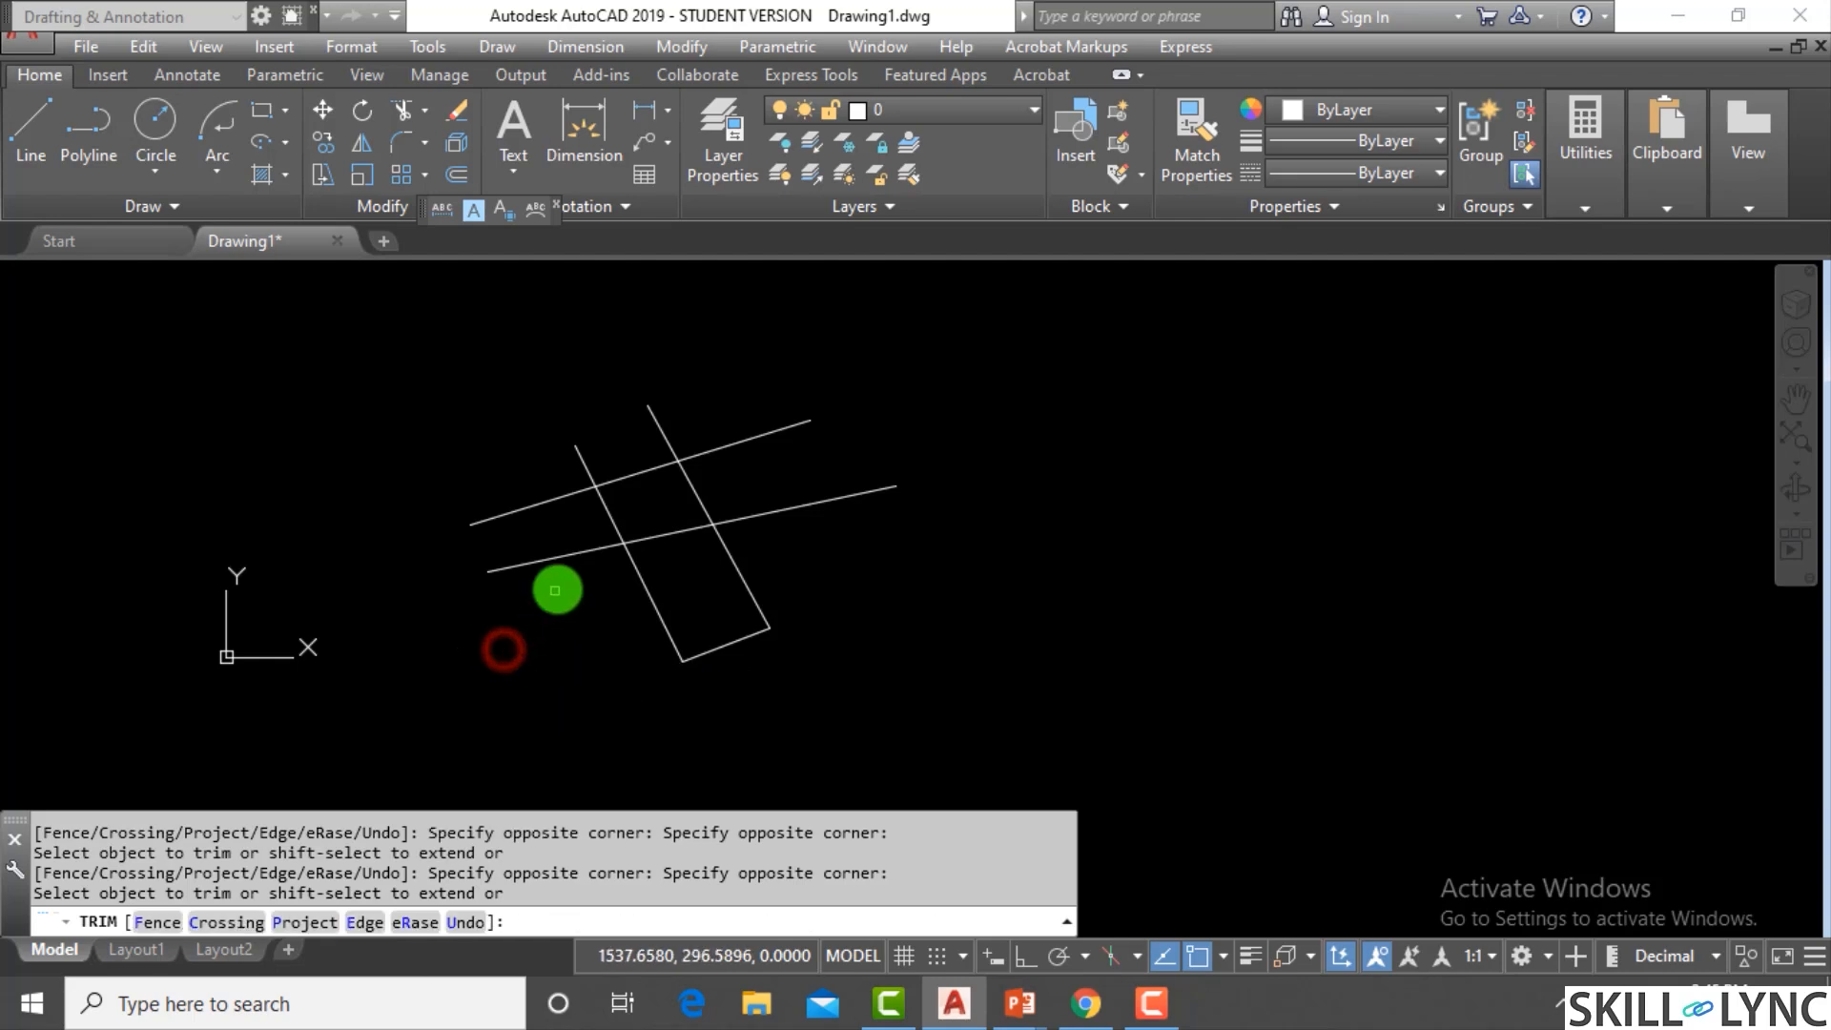
Trim the remaining overhanging ends of the upper two rising lines and the tops of both steep lines, leaving a closed two-cell outline
left_click(556, 585)
left_click(491, 499)
left_click(713, 430)
left_click(553, 436)
left_click(636, 441)
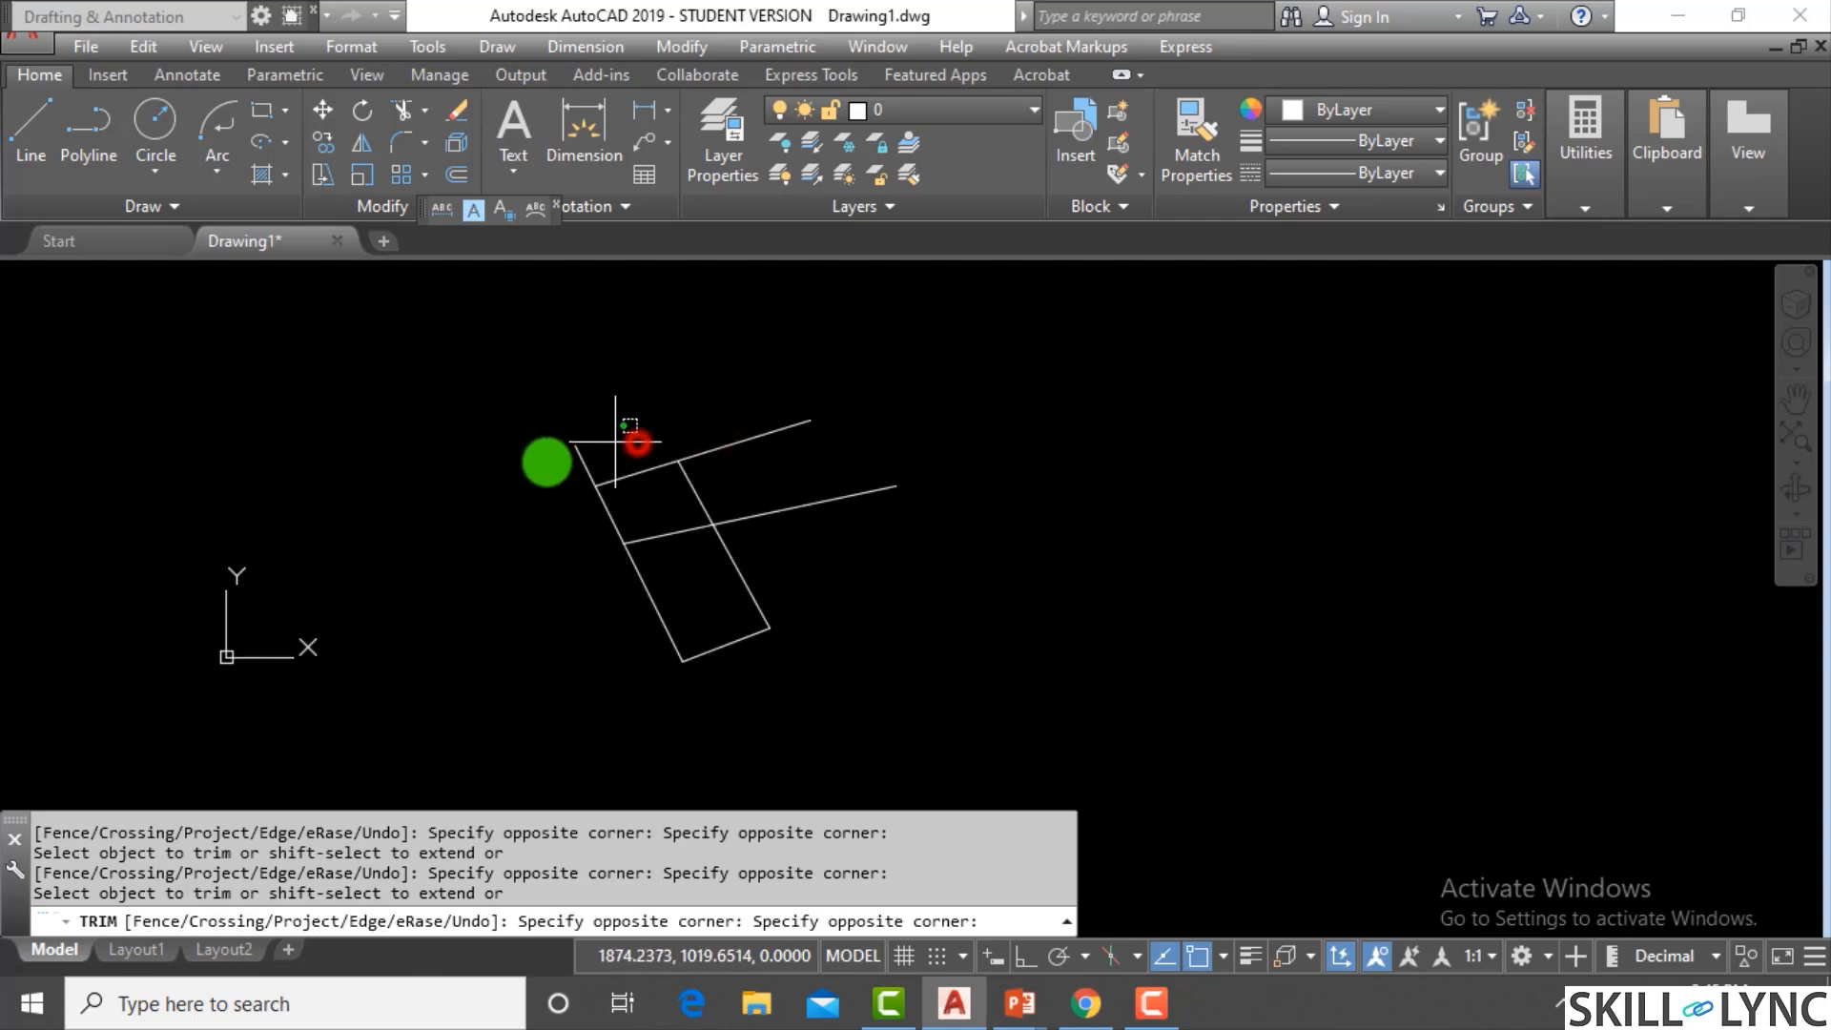
left_click(534, 472)
left_click(743, 369)
left_click(787, 550)
scroll(728, 547, "up", 3)
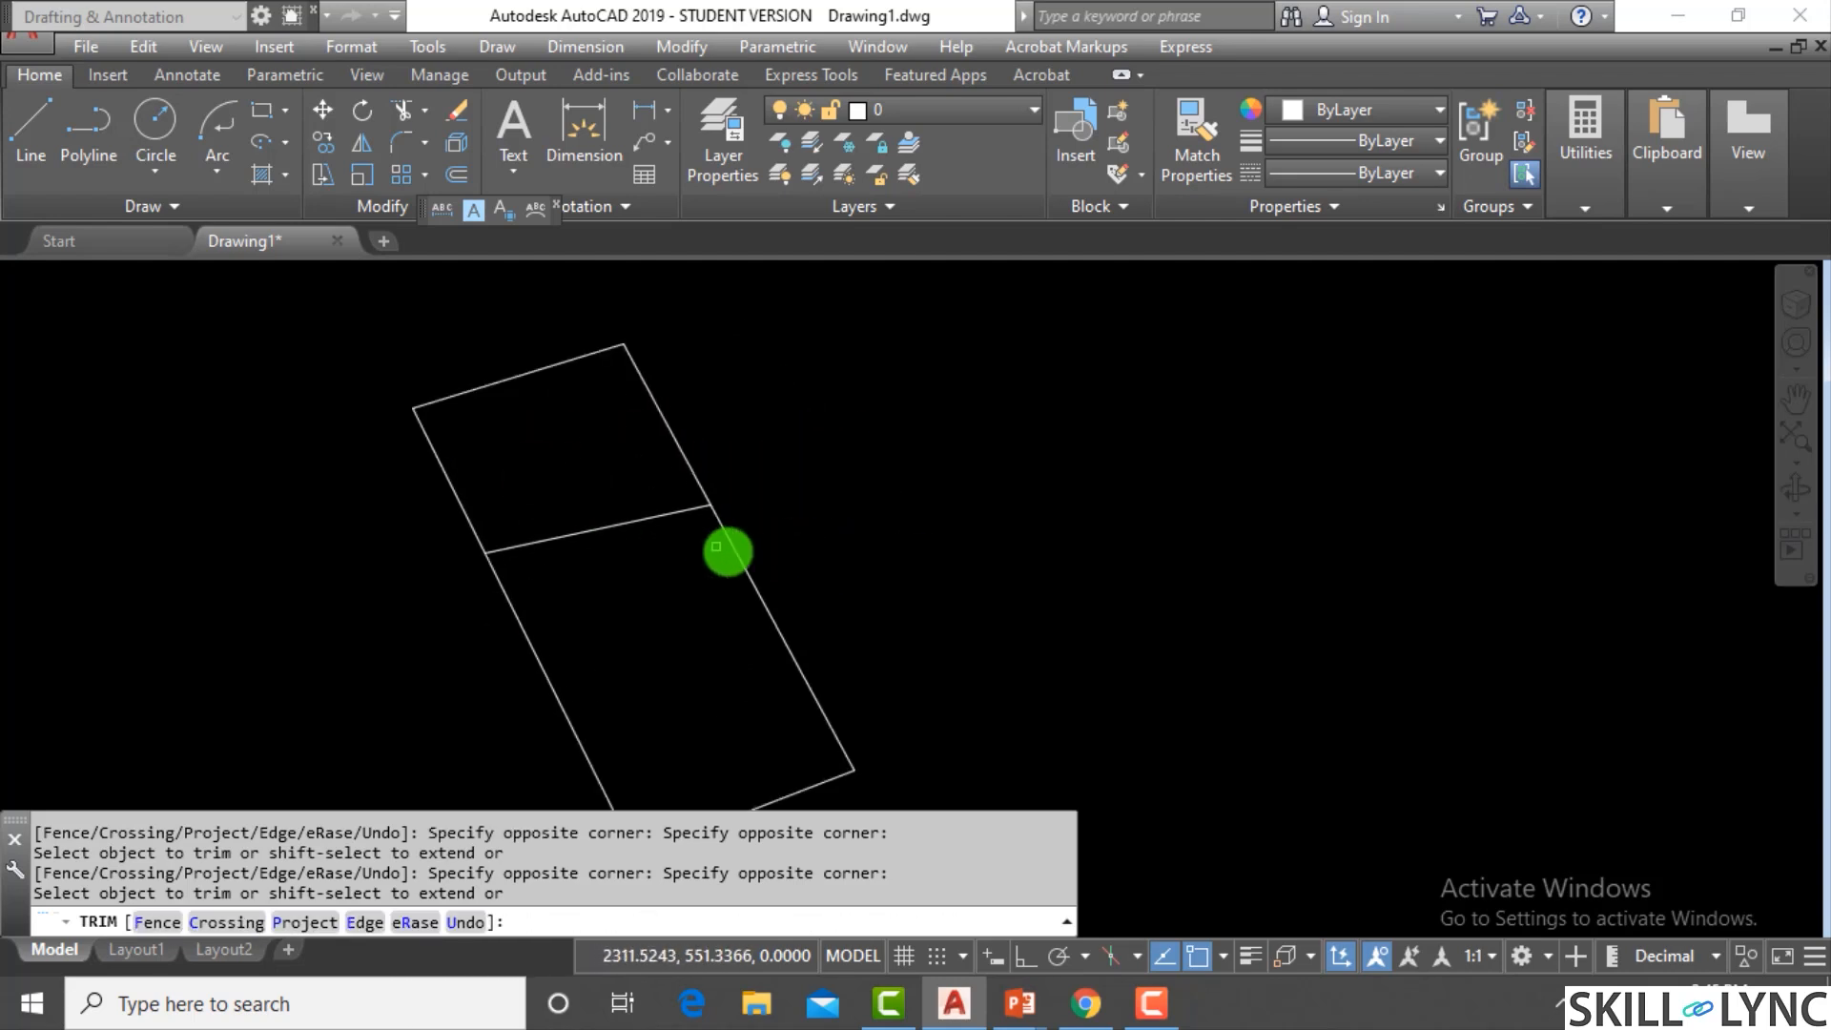
key("Escape")
key("Escape")
key("Escape")
Erase all lines of the trimmed two-cell outline
scroll(881, 611, "down", 2)
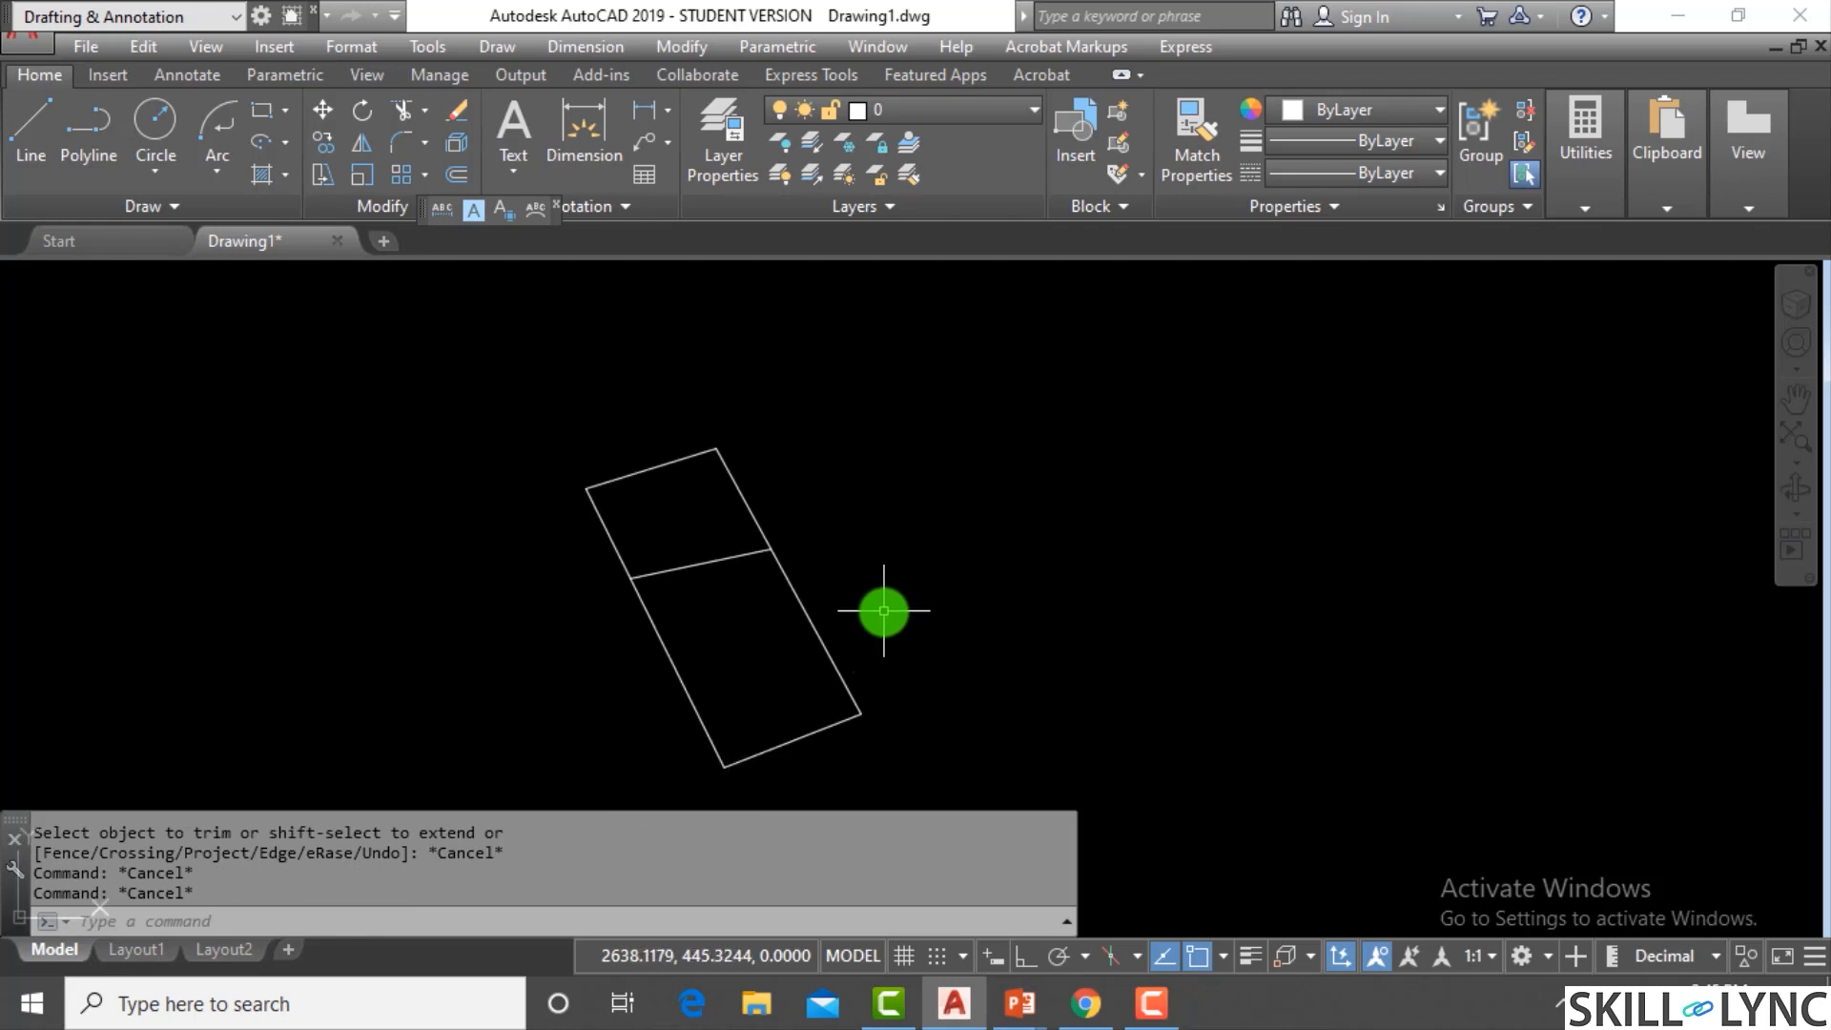
left_click(948, 742)
left_click(525, 416)
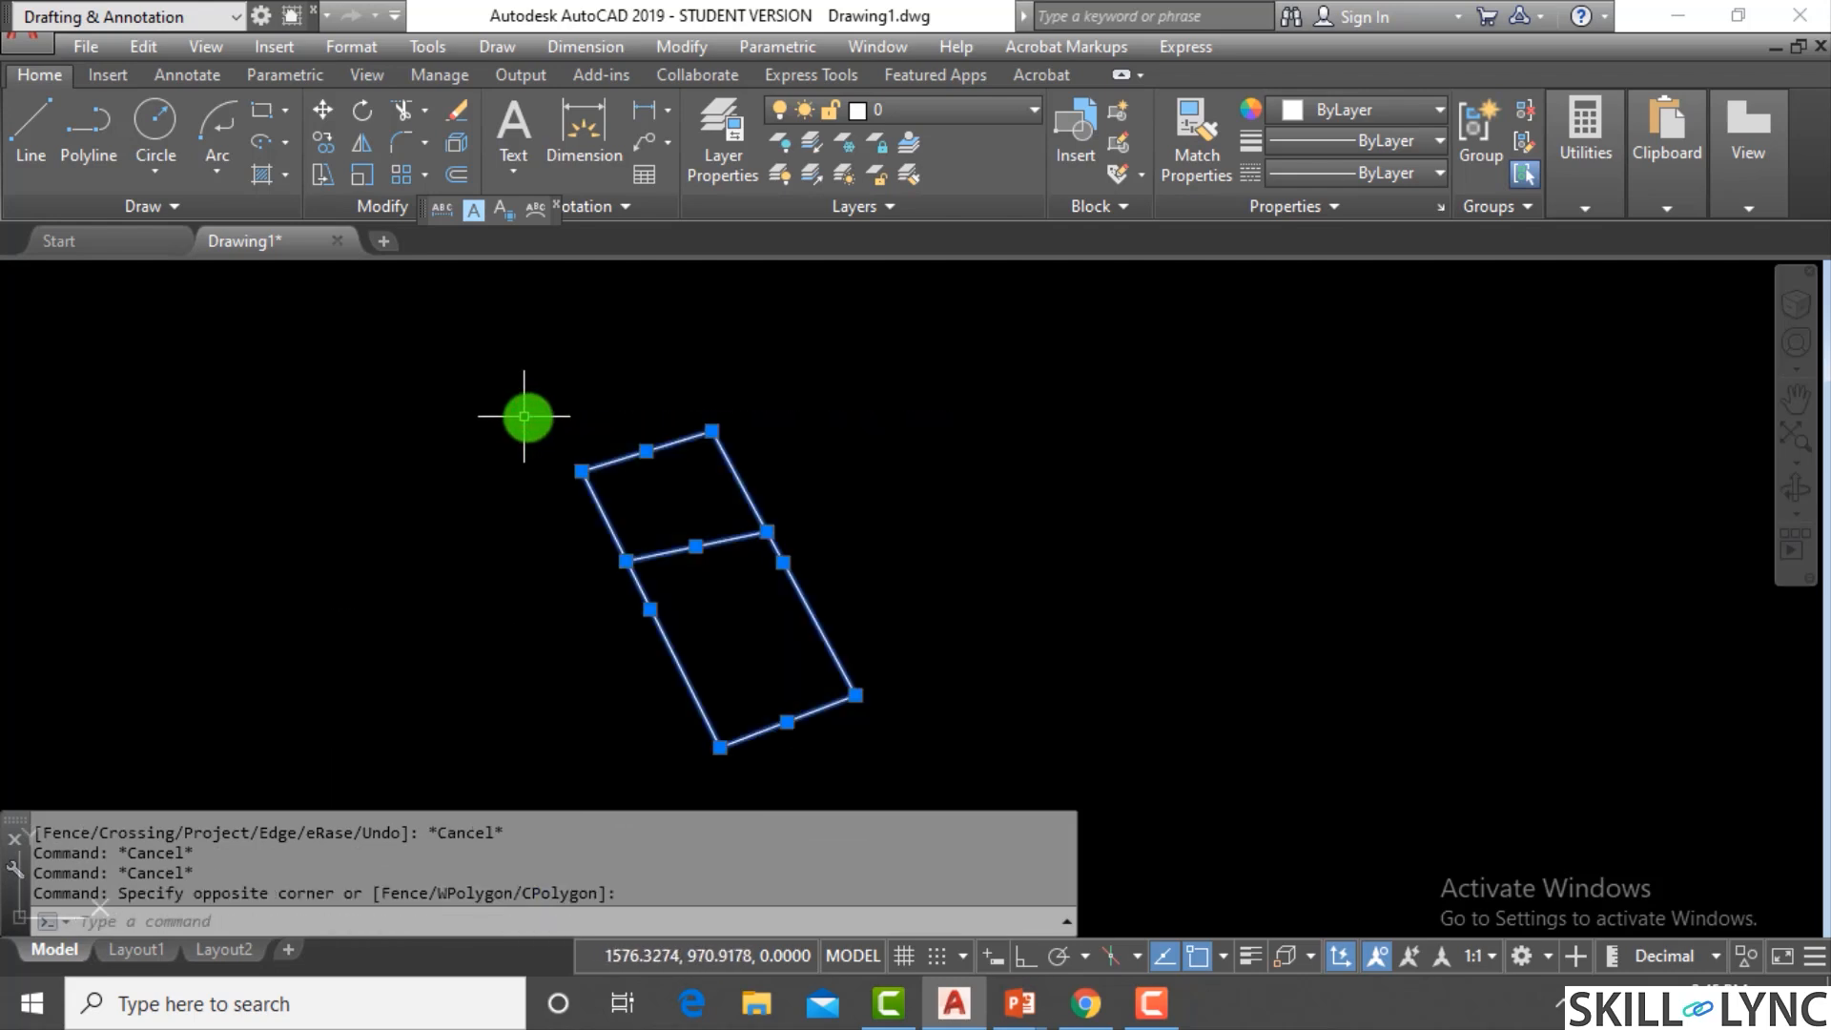
type("e")
key("Return")
key("Escape")
key("Escape")
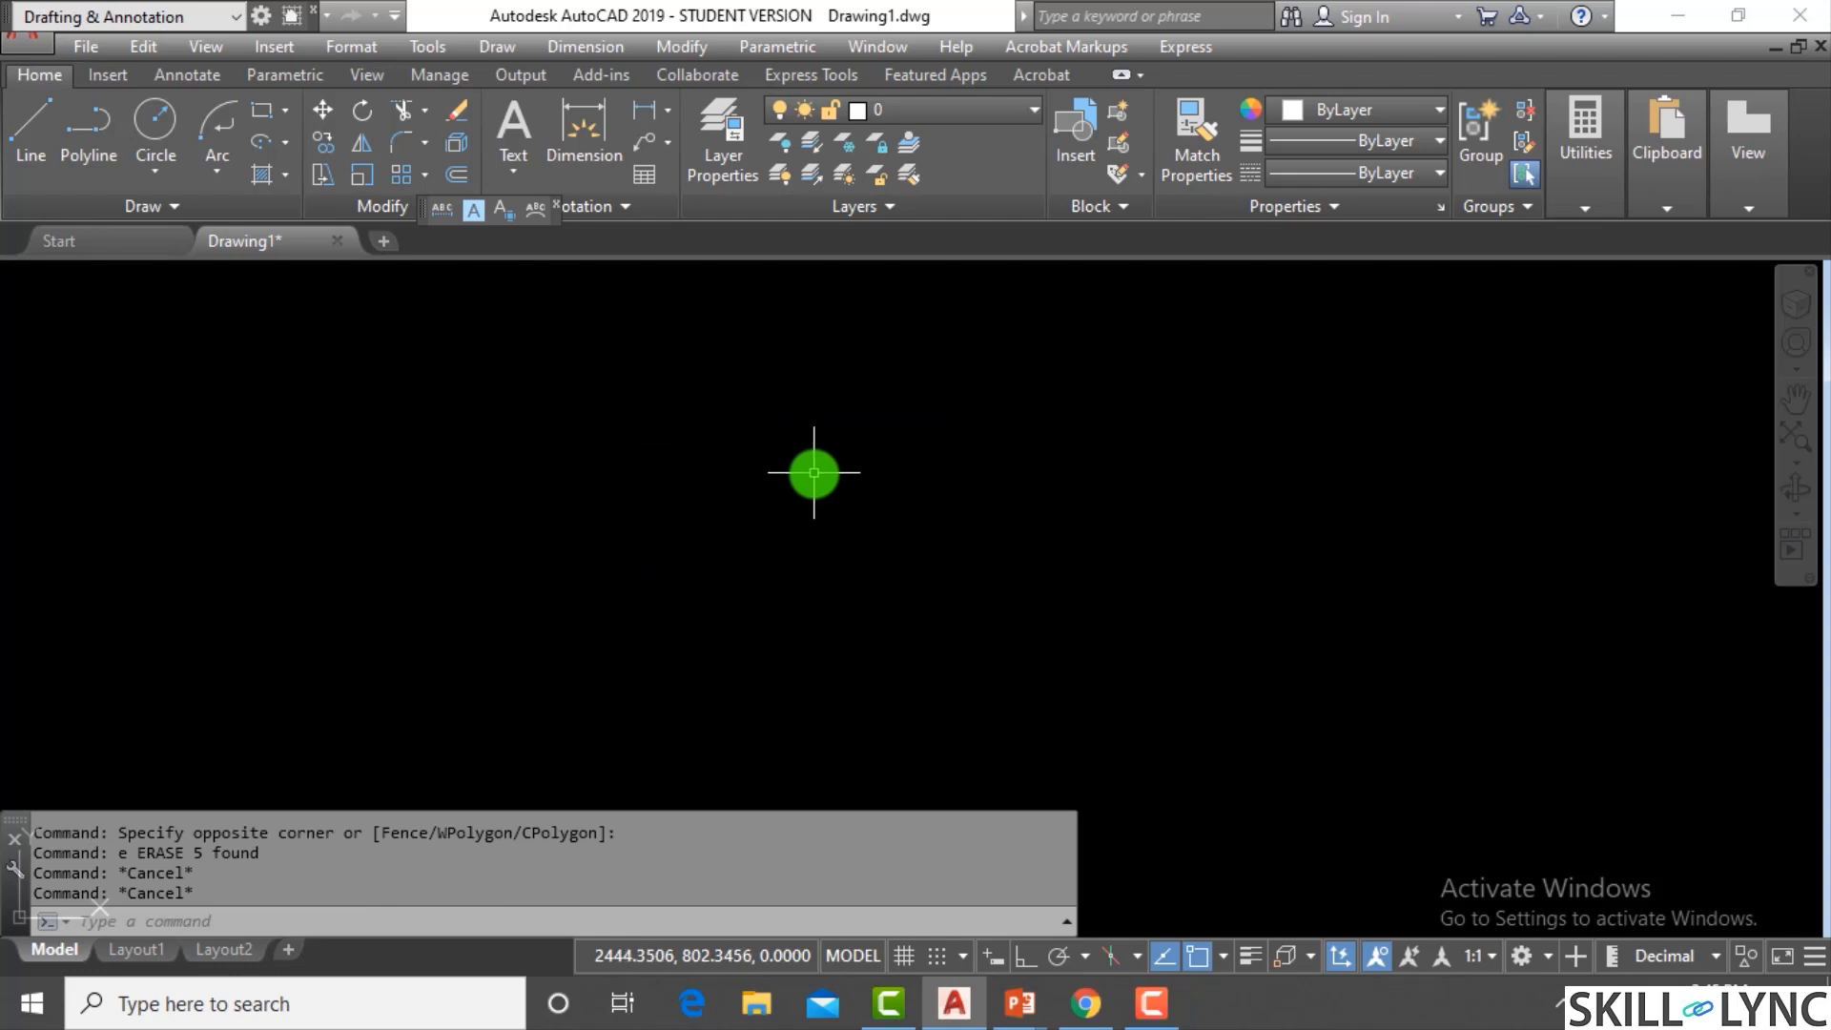
Draw a long straight line sloping down to the right
key("Escape")
type("l")
key("Return")
left_click(791, 308)
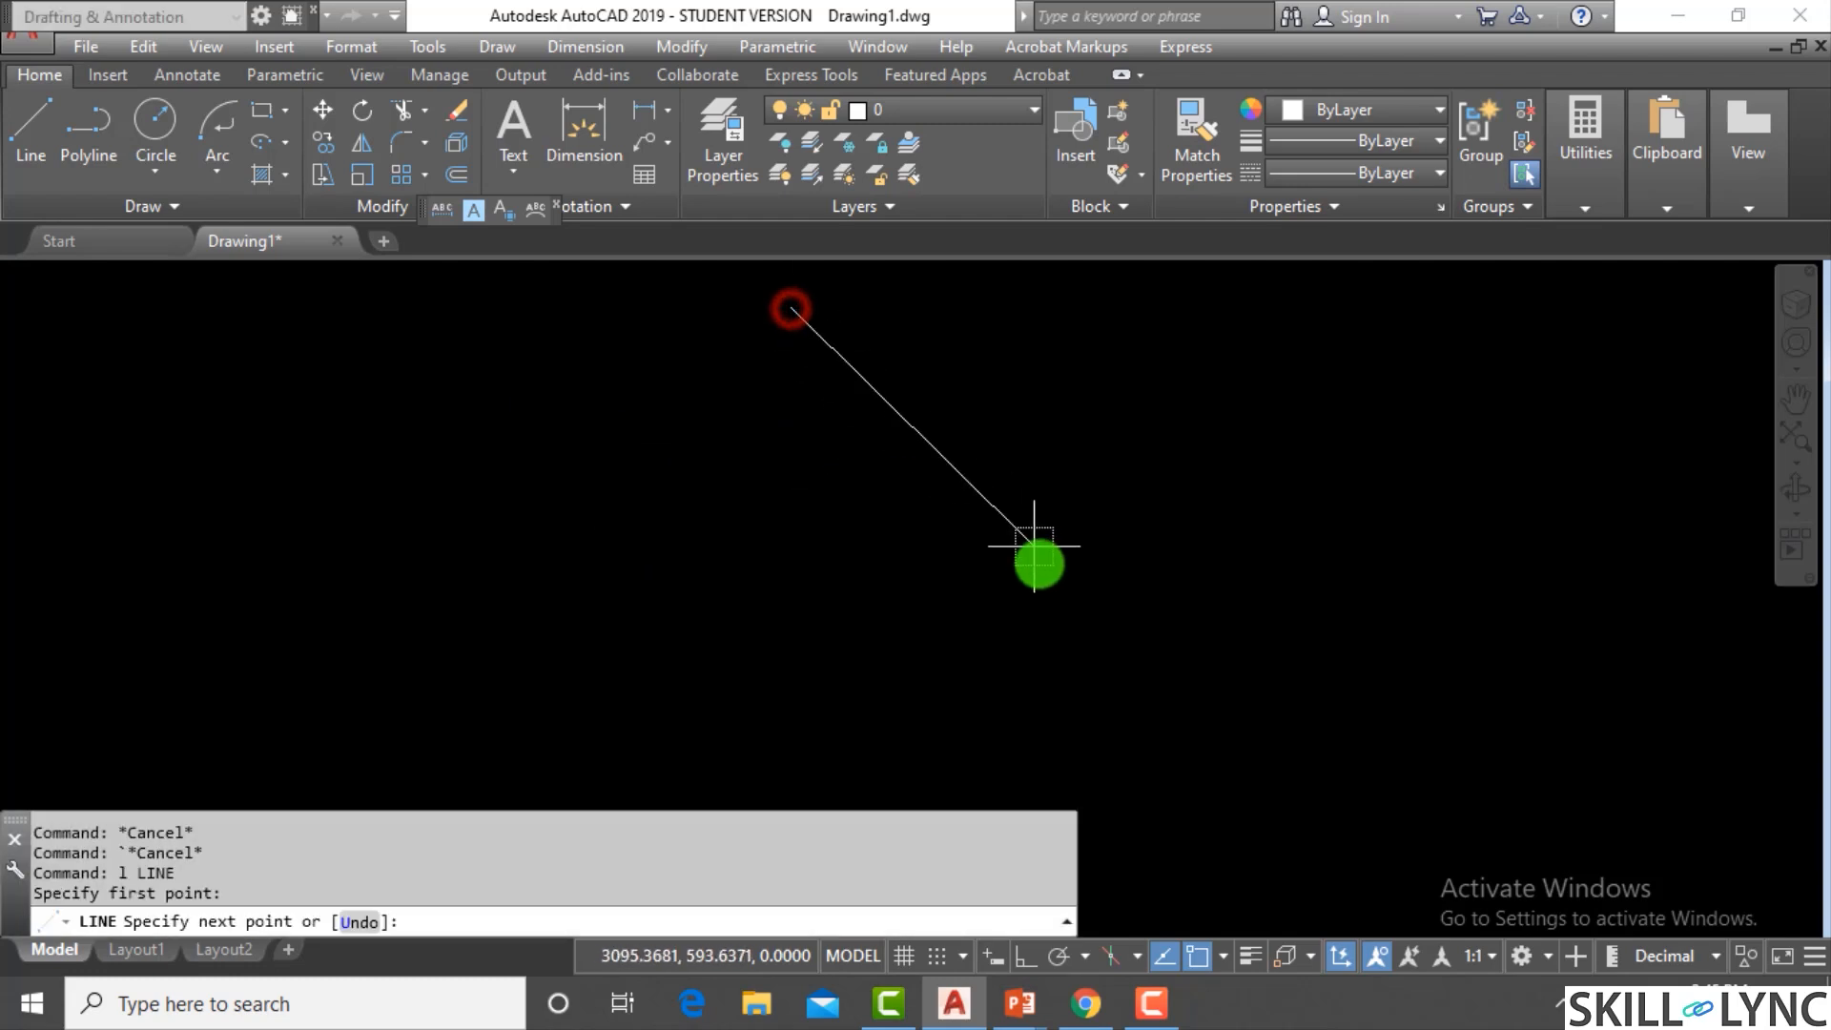
left_click(1082, 647)
key("Escape")
Draw two rising lines, one below the other, left of the long sloping line and ending short of it
key("Return")
left_click(423, 553)
left_click(725, 416)
key("Escape")
key("Return")
left_click(562, 727)
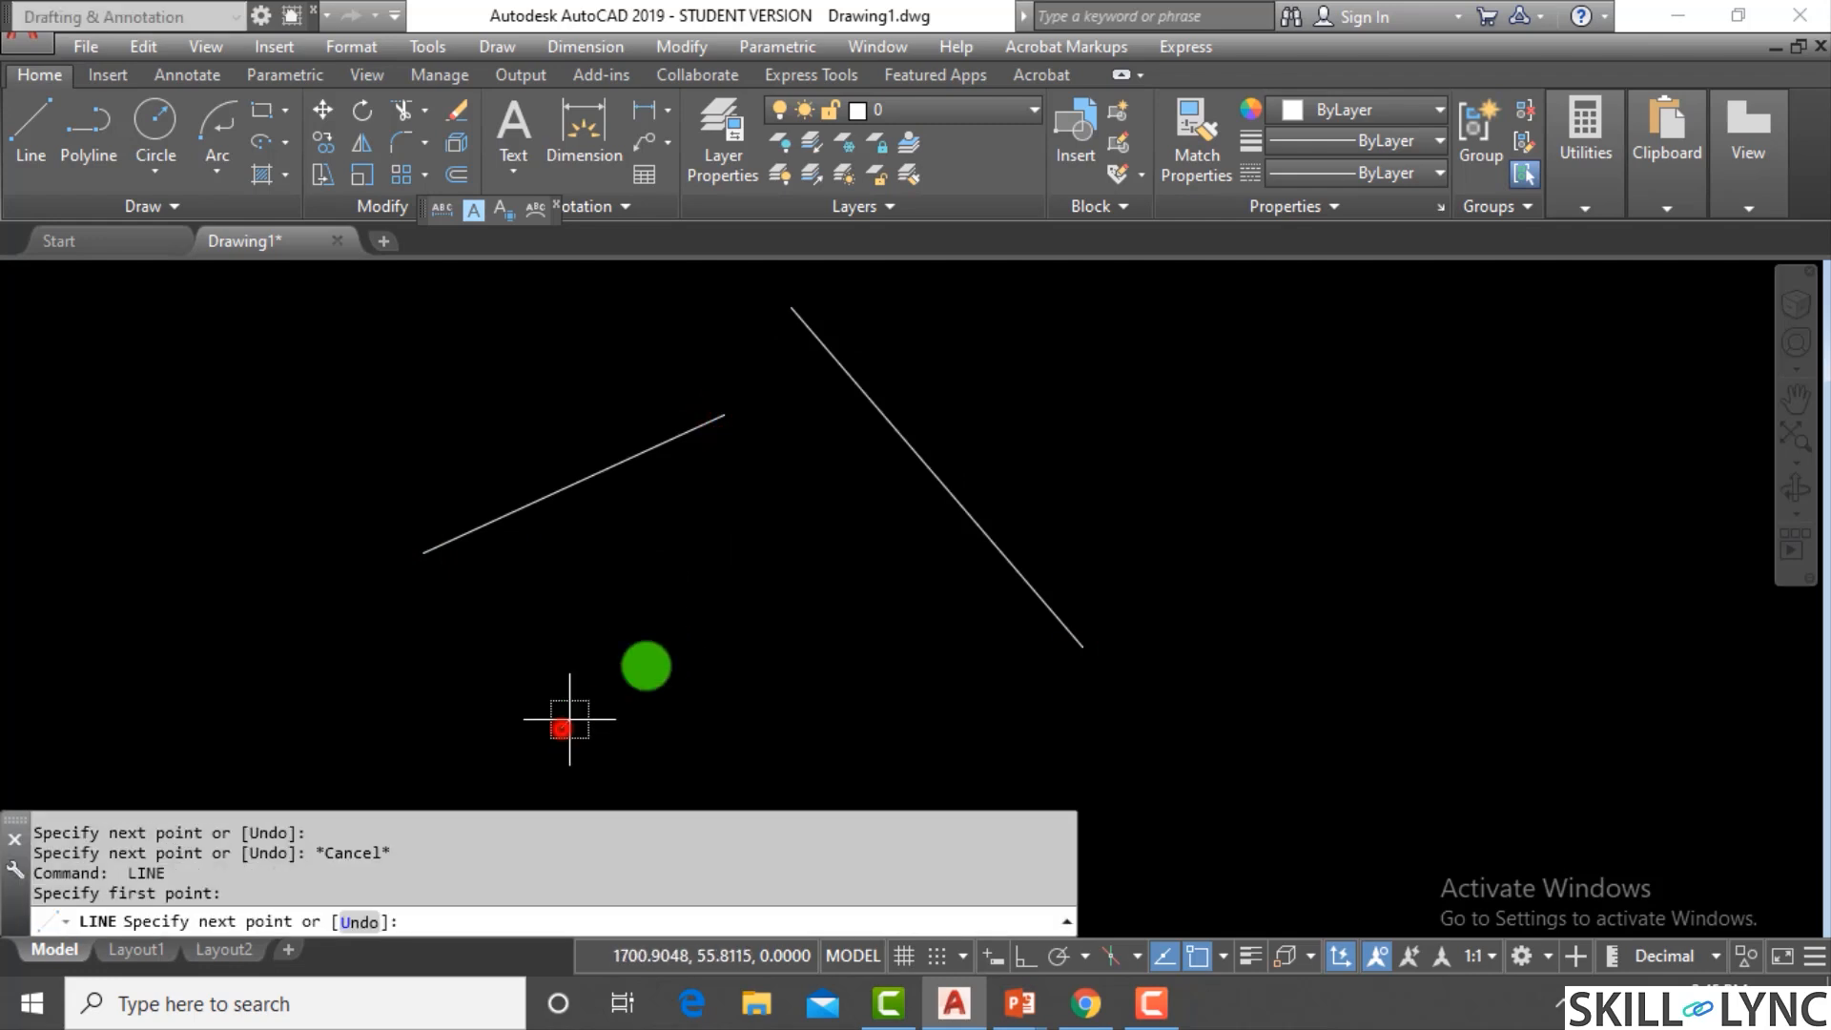
left_click(749, 624)
key("Escape")
Draw a three-point arc in the empty area right of the lines, curving from upper left down to the right
scroll(187, 642, "down", 2)
scroll(803, 534, "up", 1)
key("Escape")
type("a")
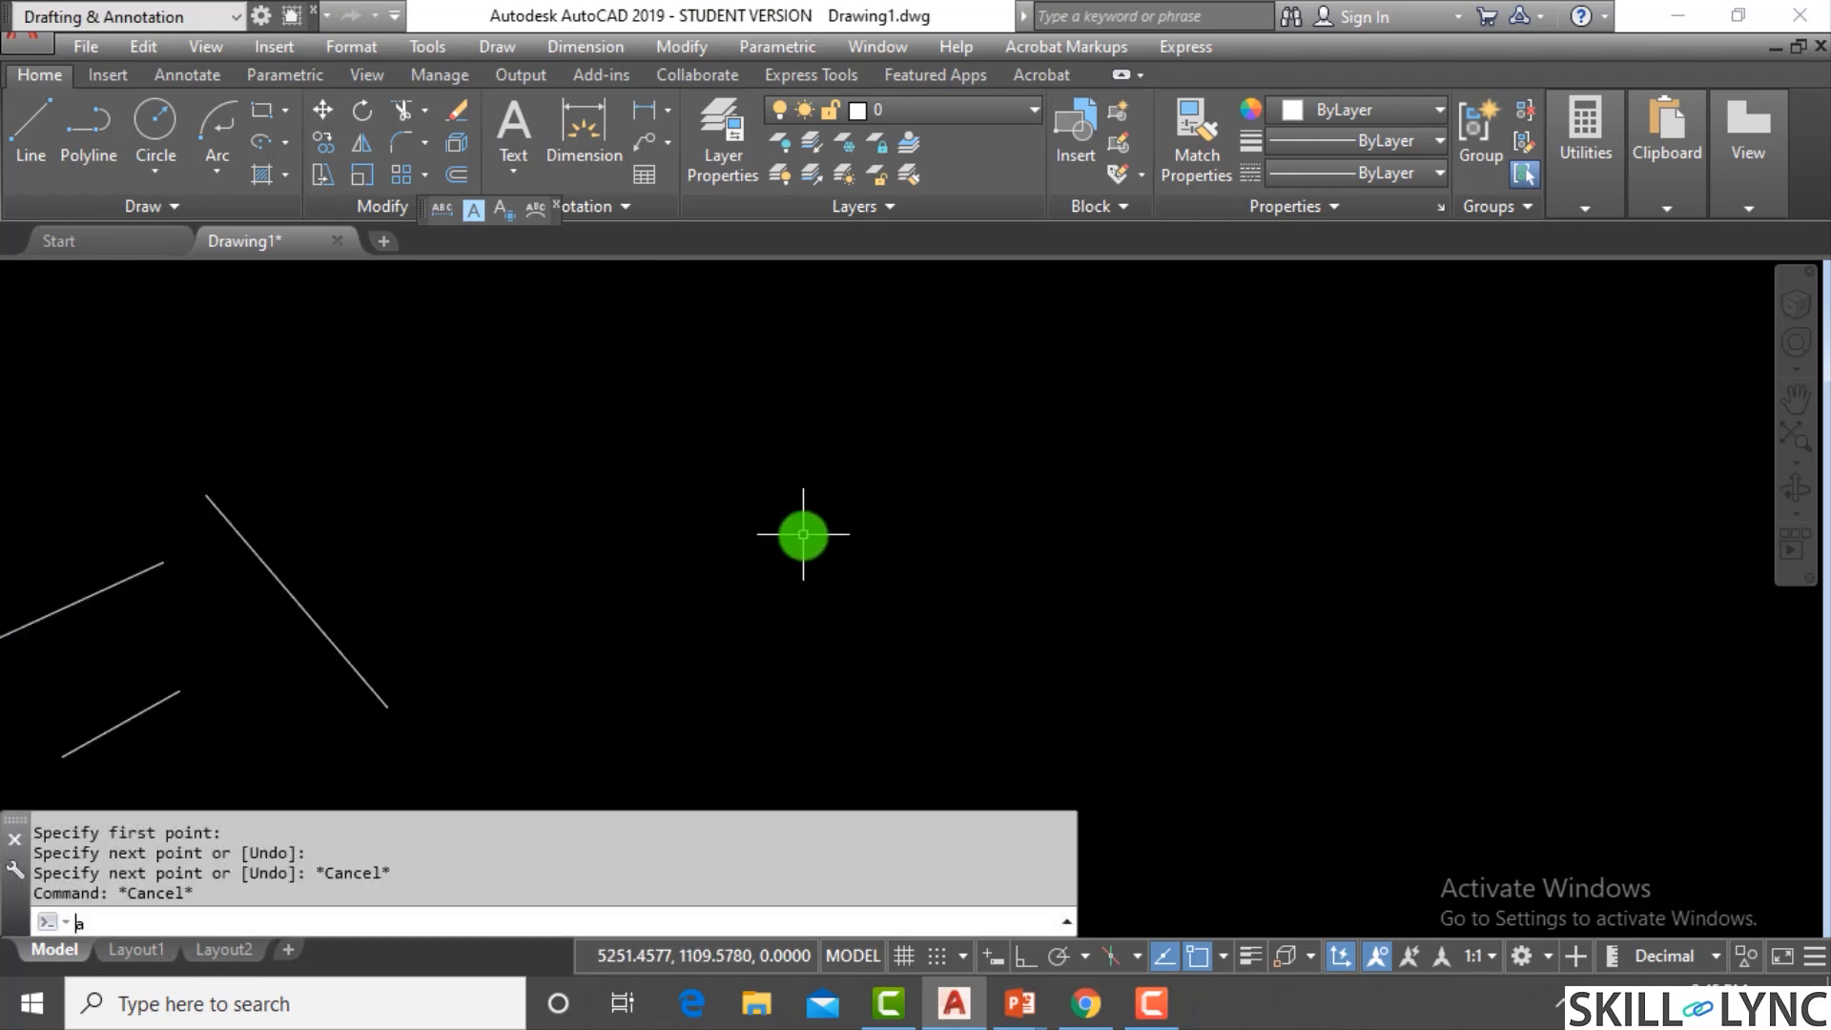
key("Return")
left_click(713, 382)
left_click(897, 515)
left_click(914, 591)
key("Escape")
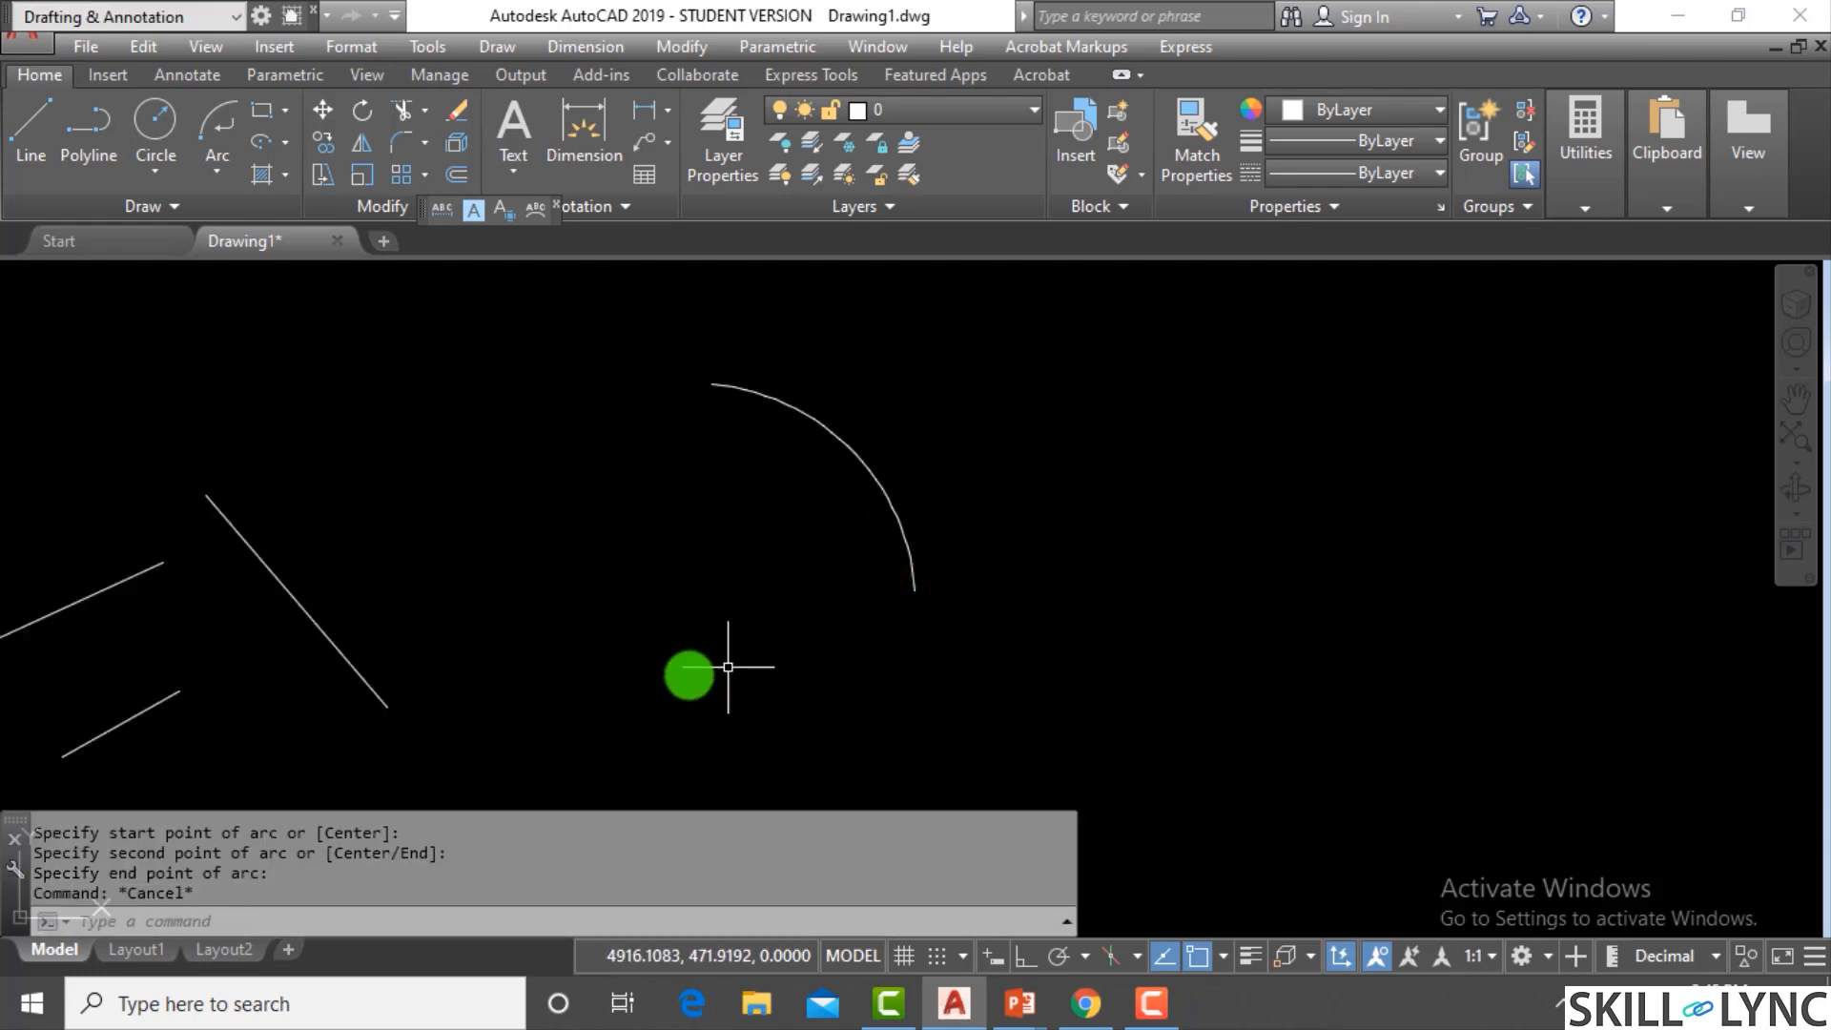
Draw a slightly rising line just below the arc without touching it
type("l")
key("Return")
left_click(684, 684)
left_click(966, 650)
key("Escape")
key("Escape")
key("Escape")
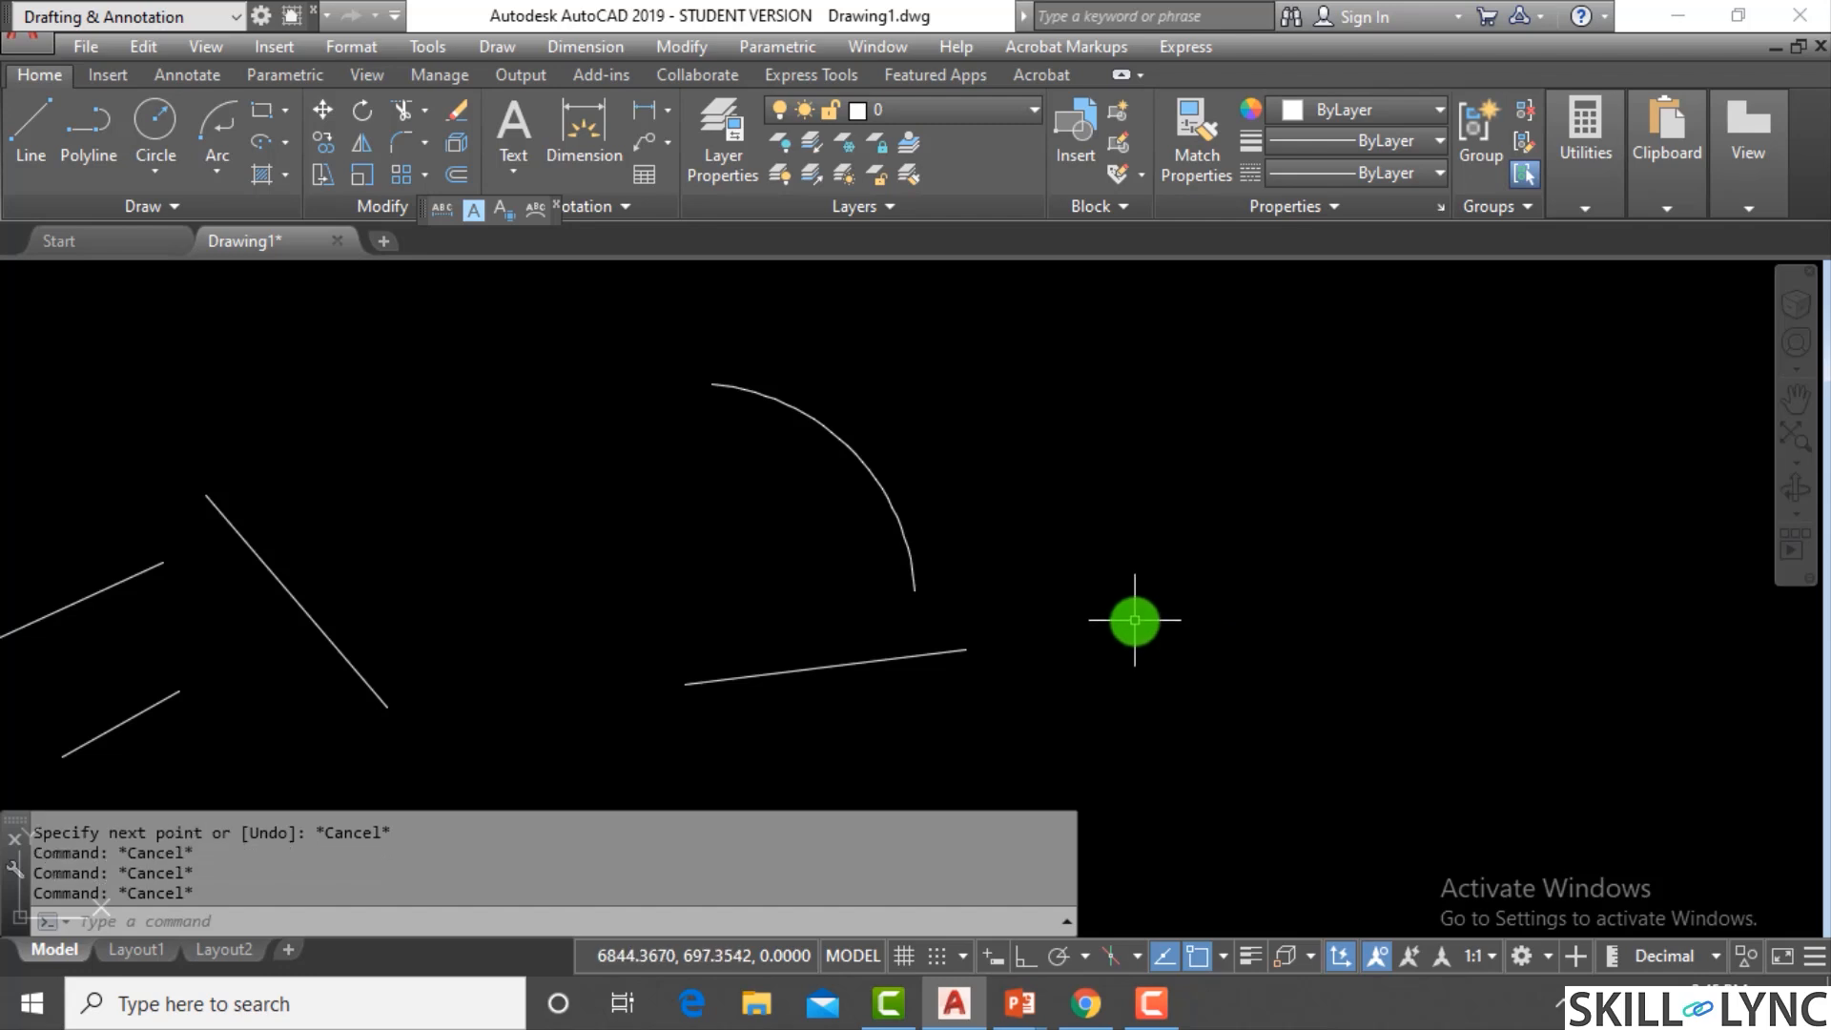
Draw a steep, nearly vertical line to the right of the arc
type("l")
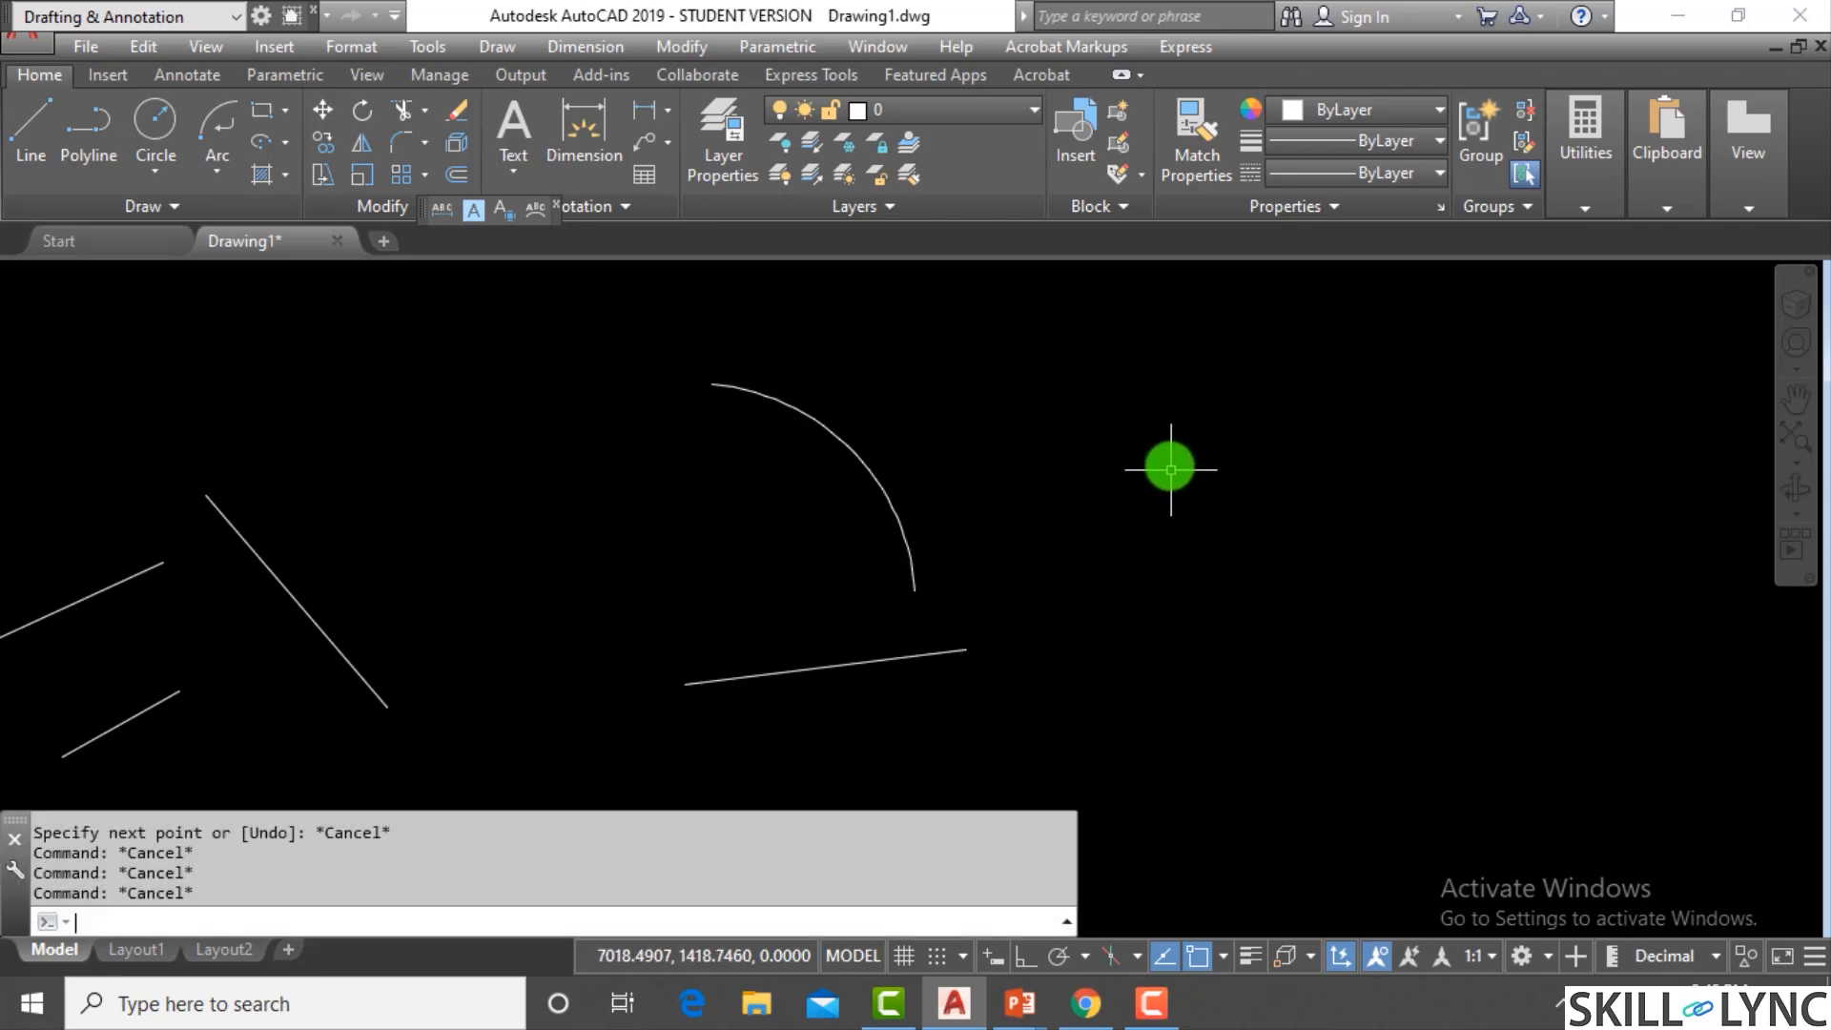
key("Return")
left_click(1201, 370)
left_click(1166, 670)
key("Escape")
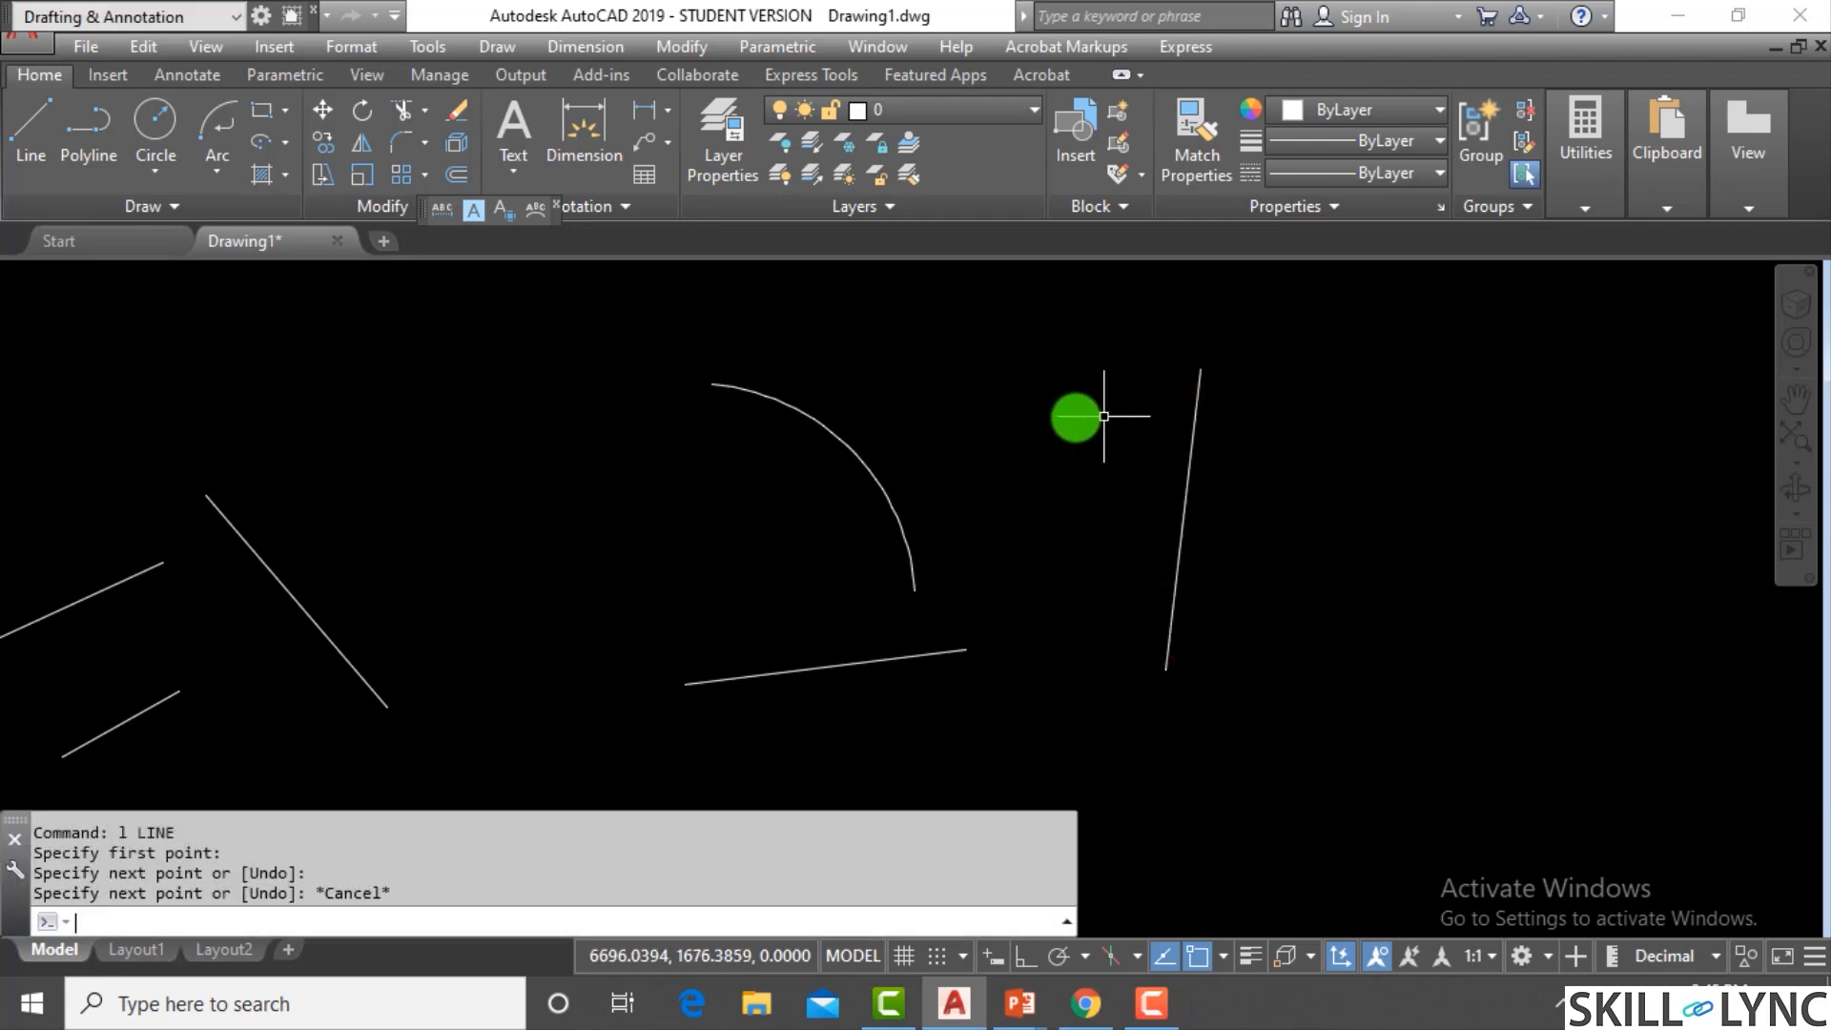
Draw three short rising lines, one below the other, between the arc and the nearly vertical line, ending short of that line
key("Return")
left_click(993, 421)
left_click(1135, 396)
key("Escape")
key("Return")
left_click(1035, 516)
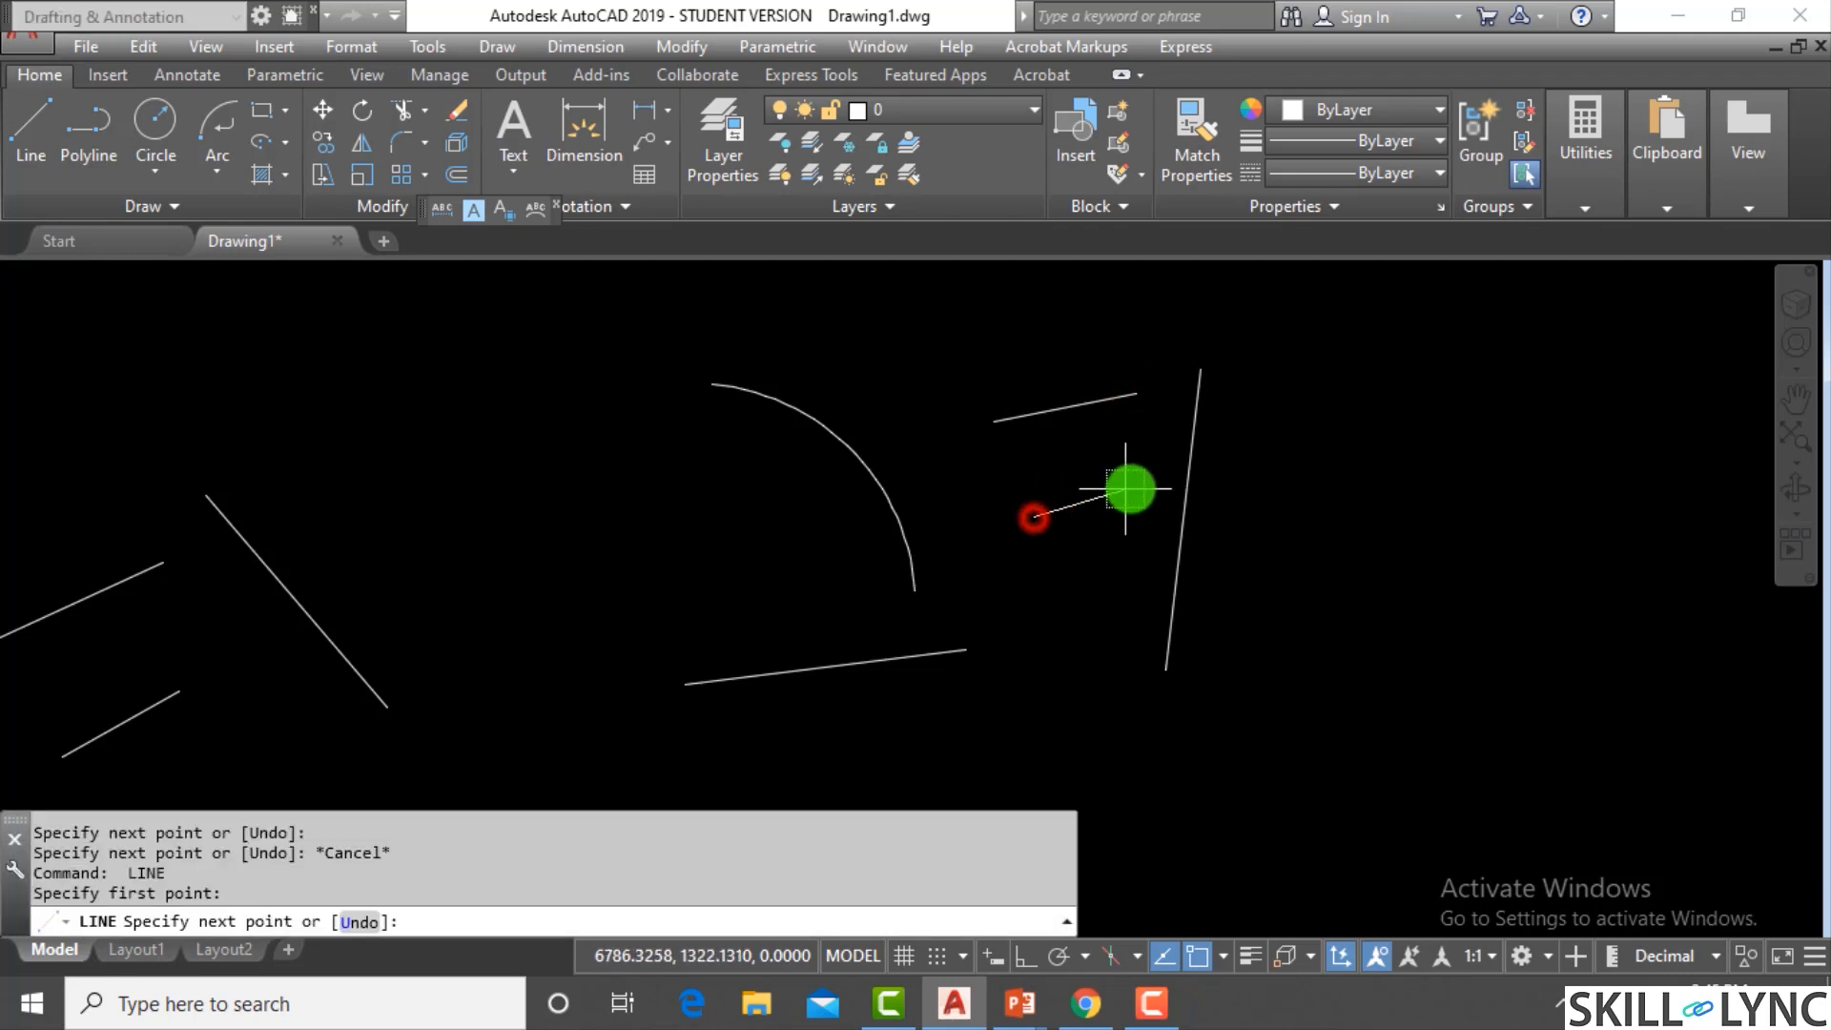
left_click(1131, 489)
key("Escape")
key("Return")
left_click(1059, 622)
left_click(1119, 581)
key("Escape")
scroll(1145, 592, "down", 2)
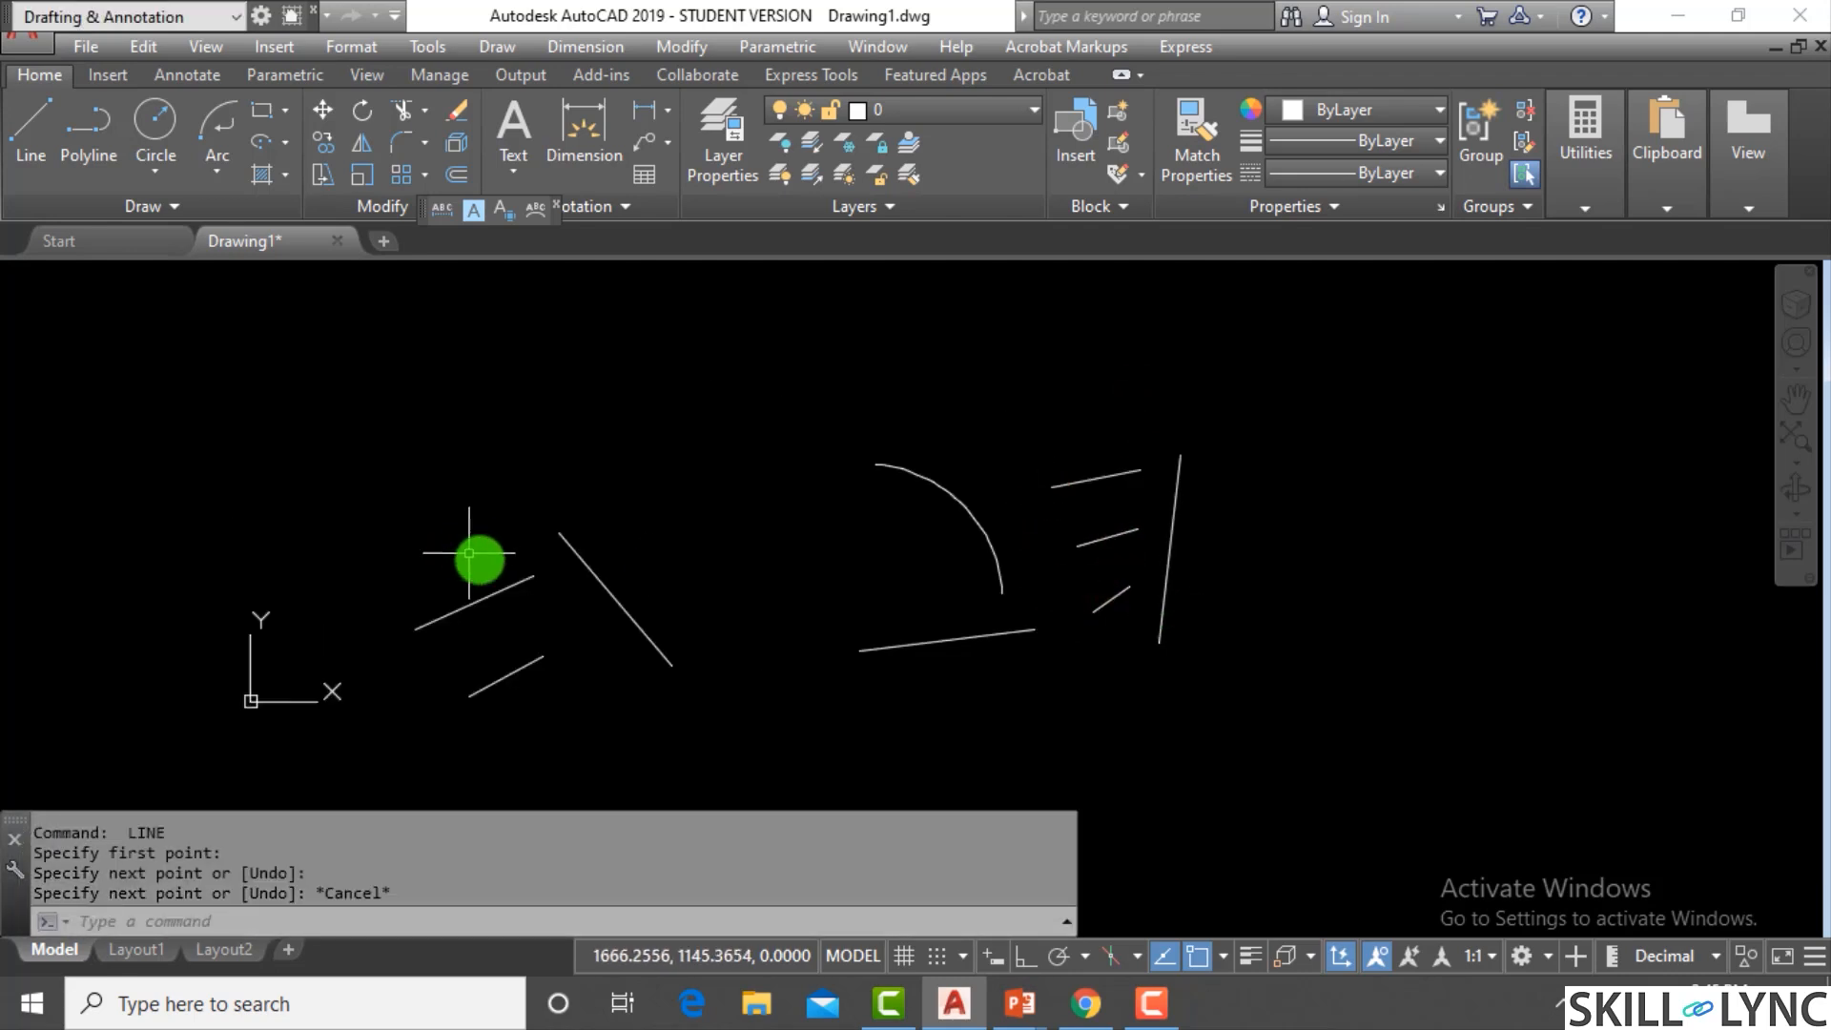
Extend the two rising lines at the left to the long sloping line, using it as the boundary edge
key("Escape")
type("ex")
key("Return")
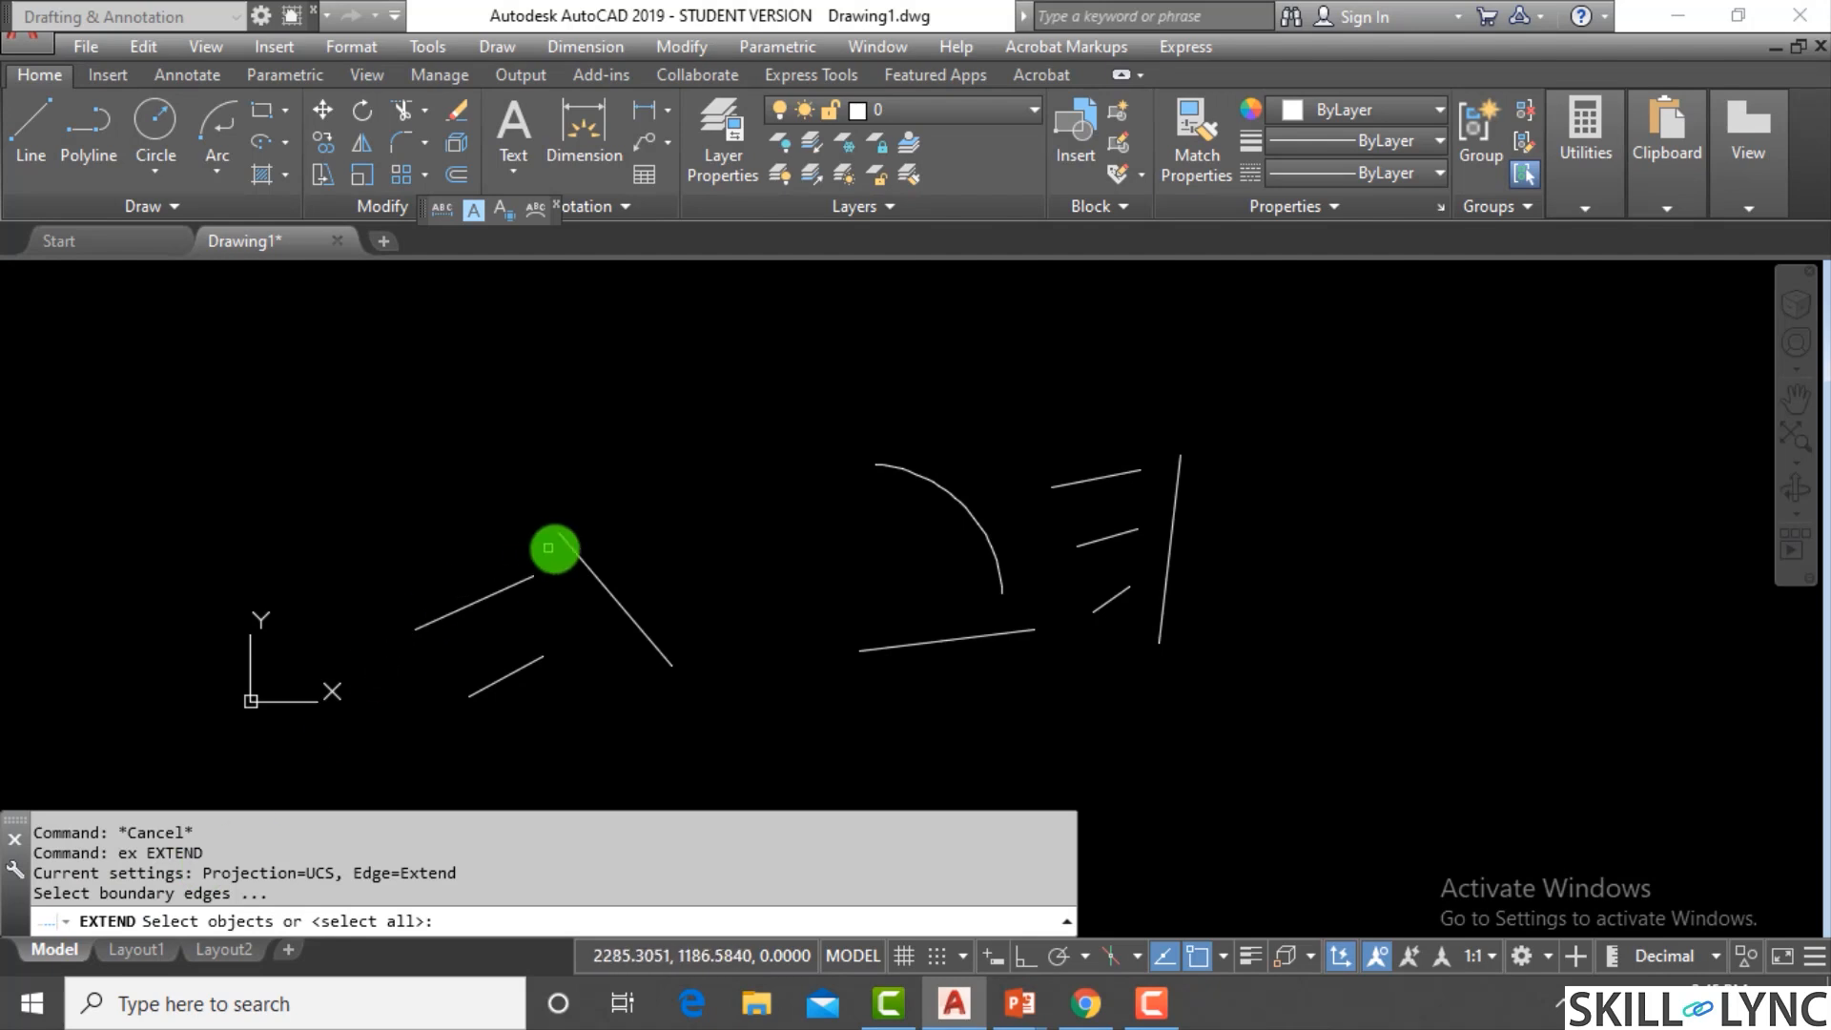
left_click(573, 551)
key("Return")
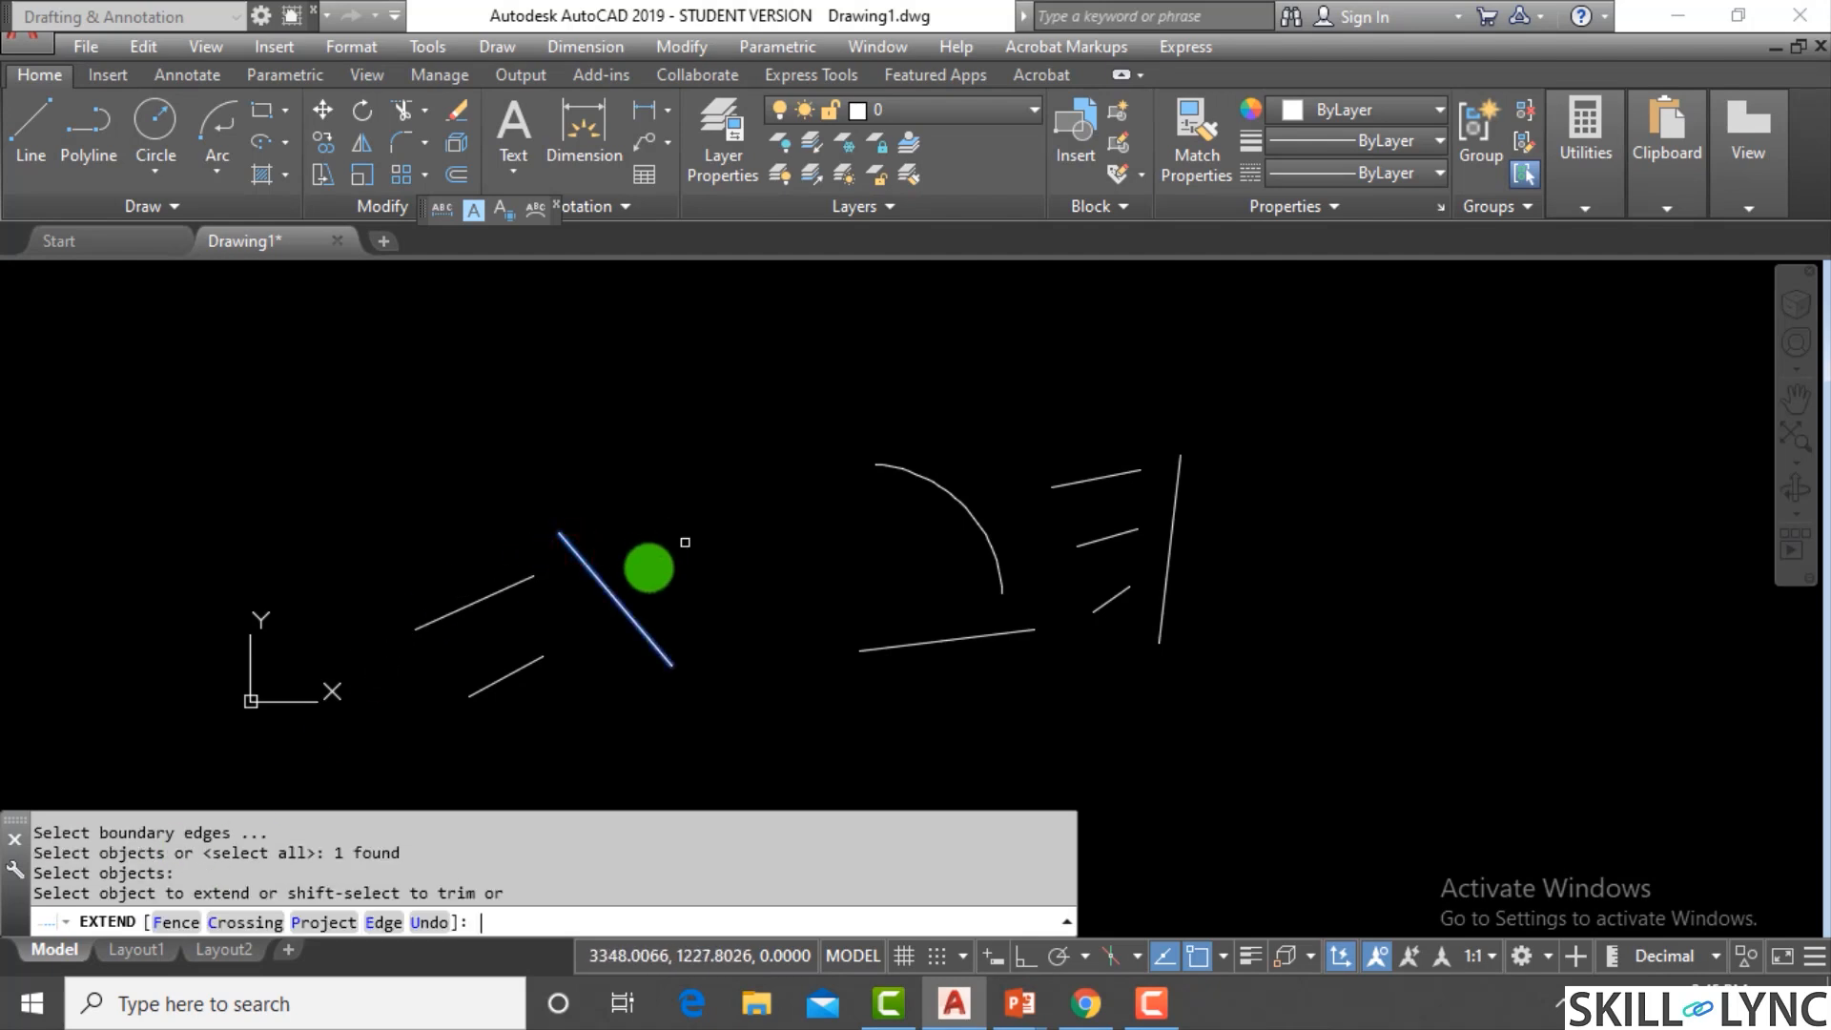
left_click(526, 608)
left_click(524, 581)
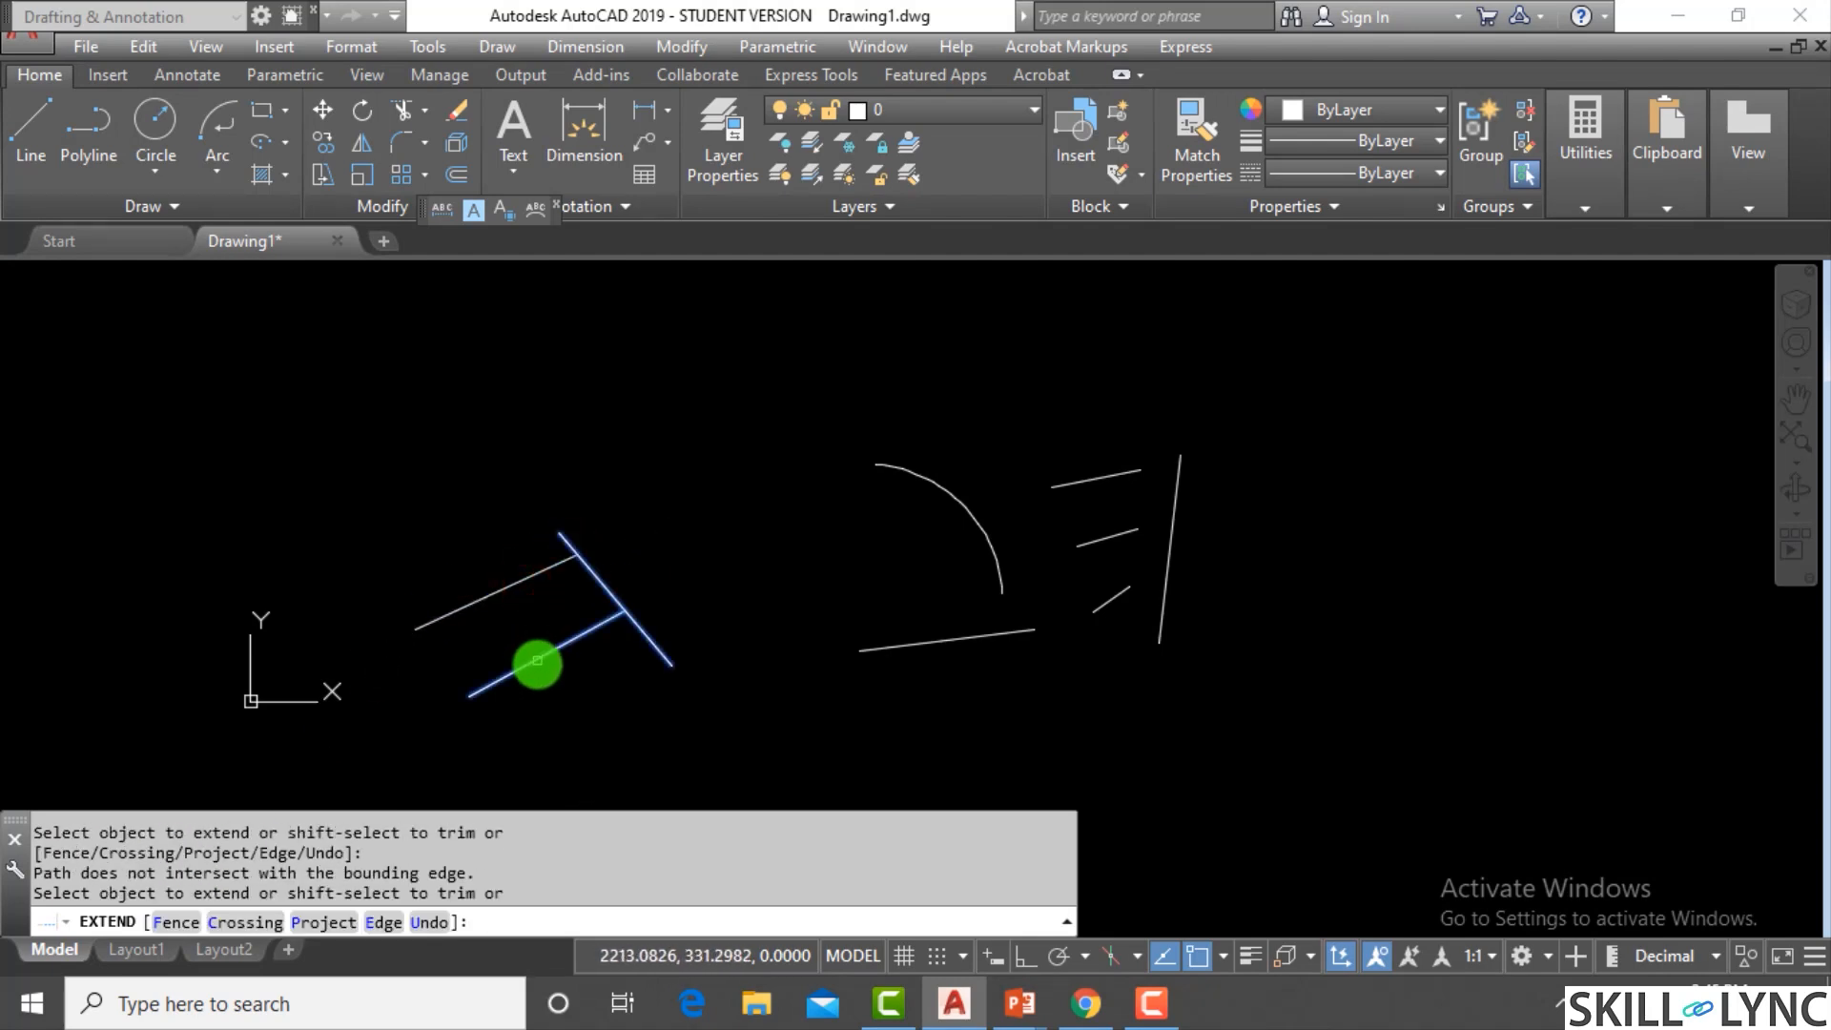
left_click(547, 654)
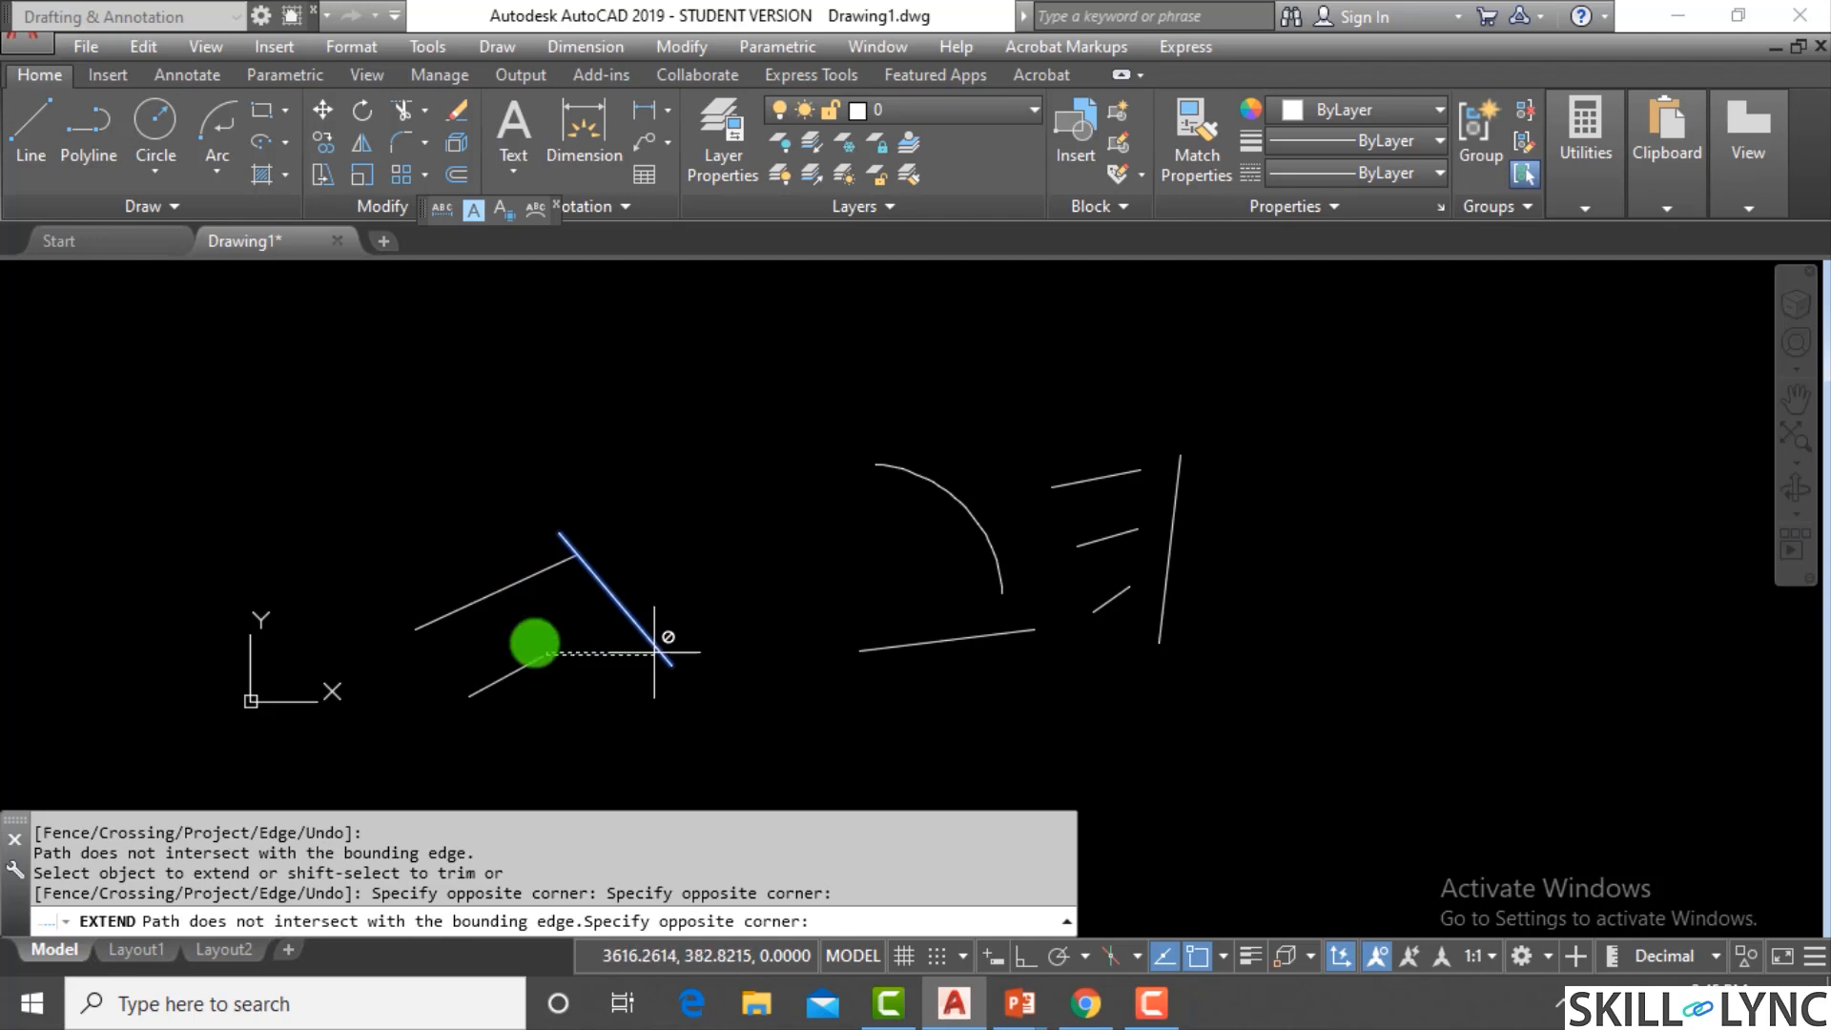
left_click(542, 648)
left_click(533, 663)
key("Escape")
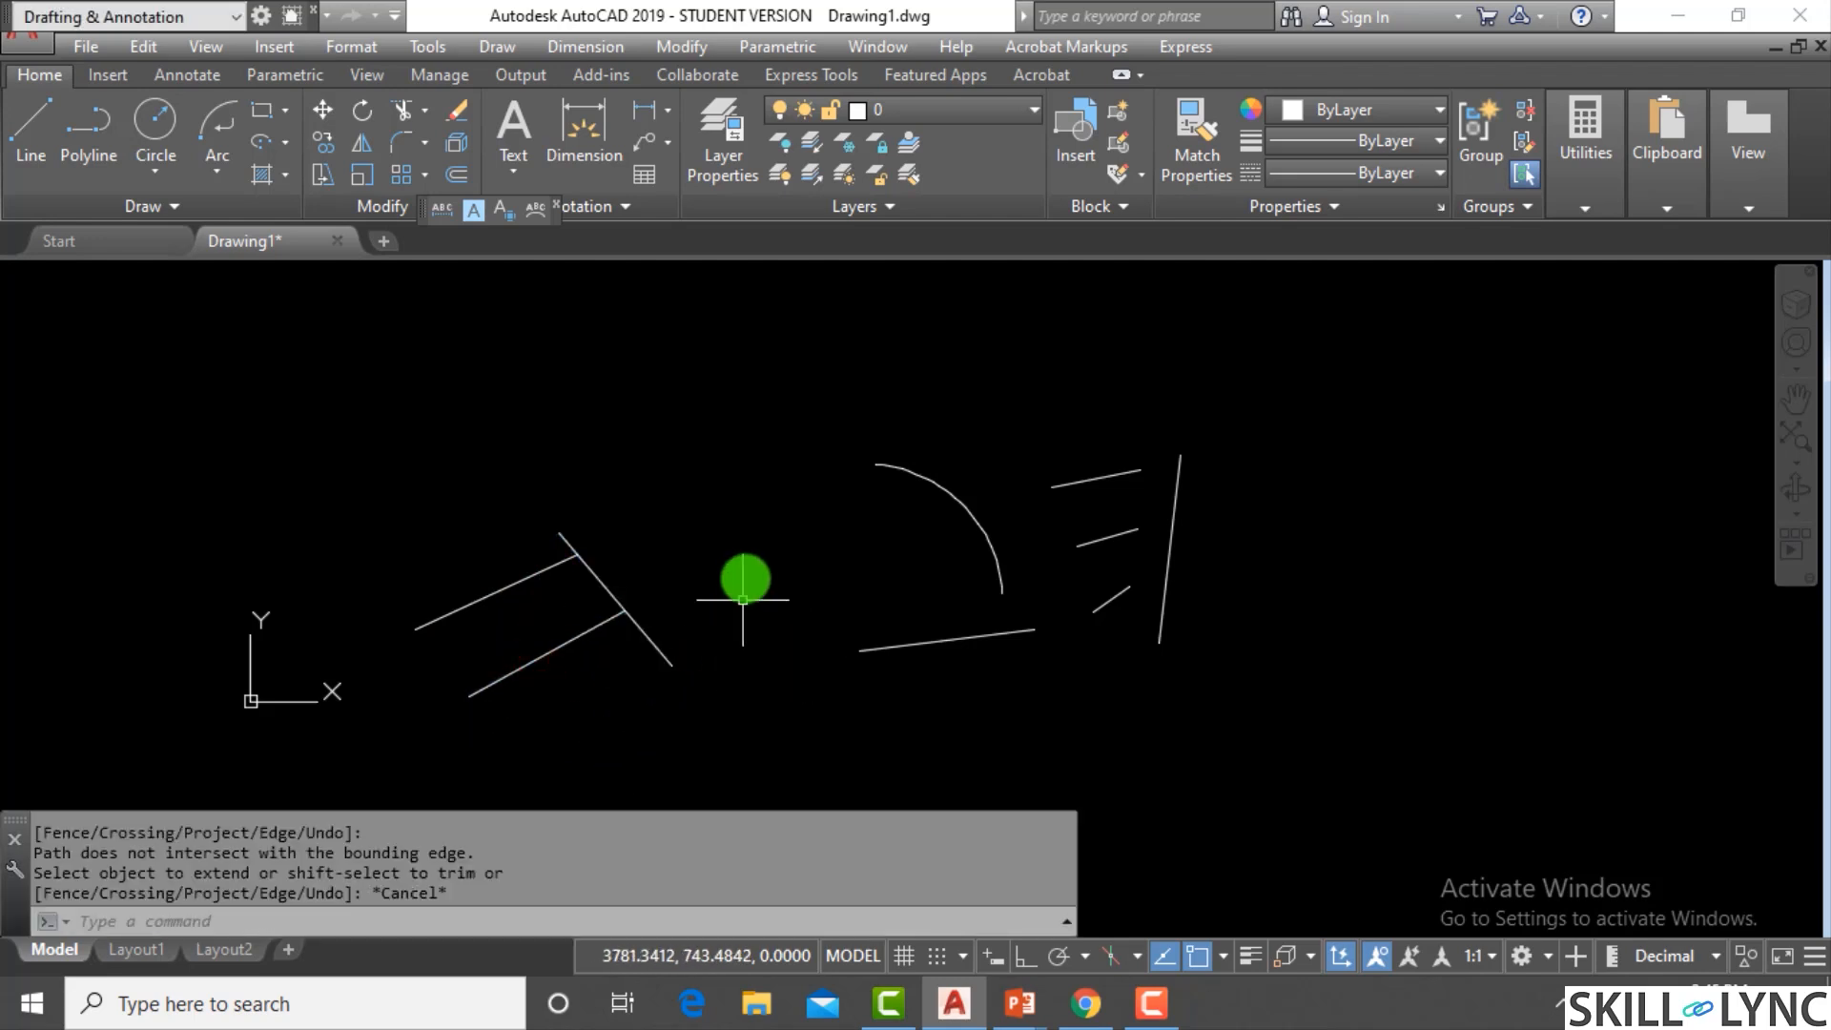
type("ex")
key("Return")
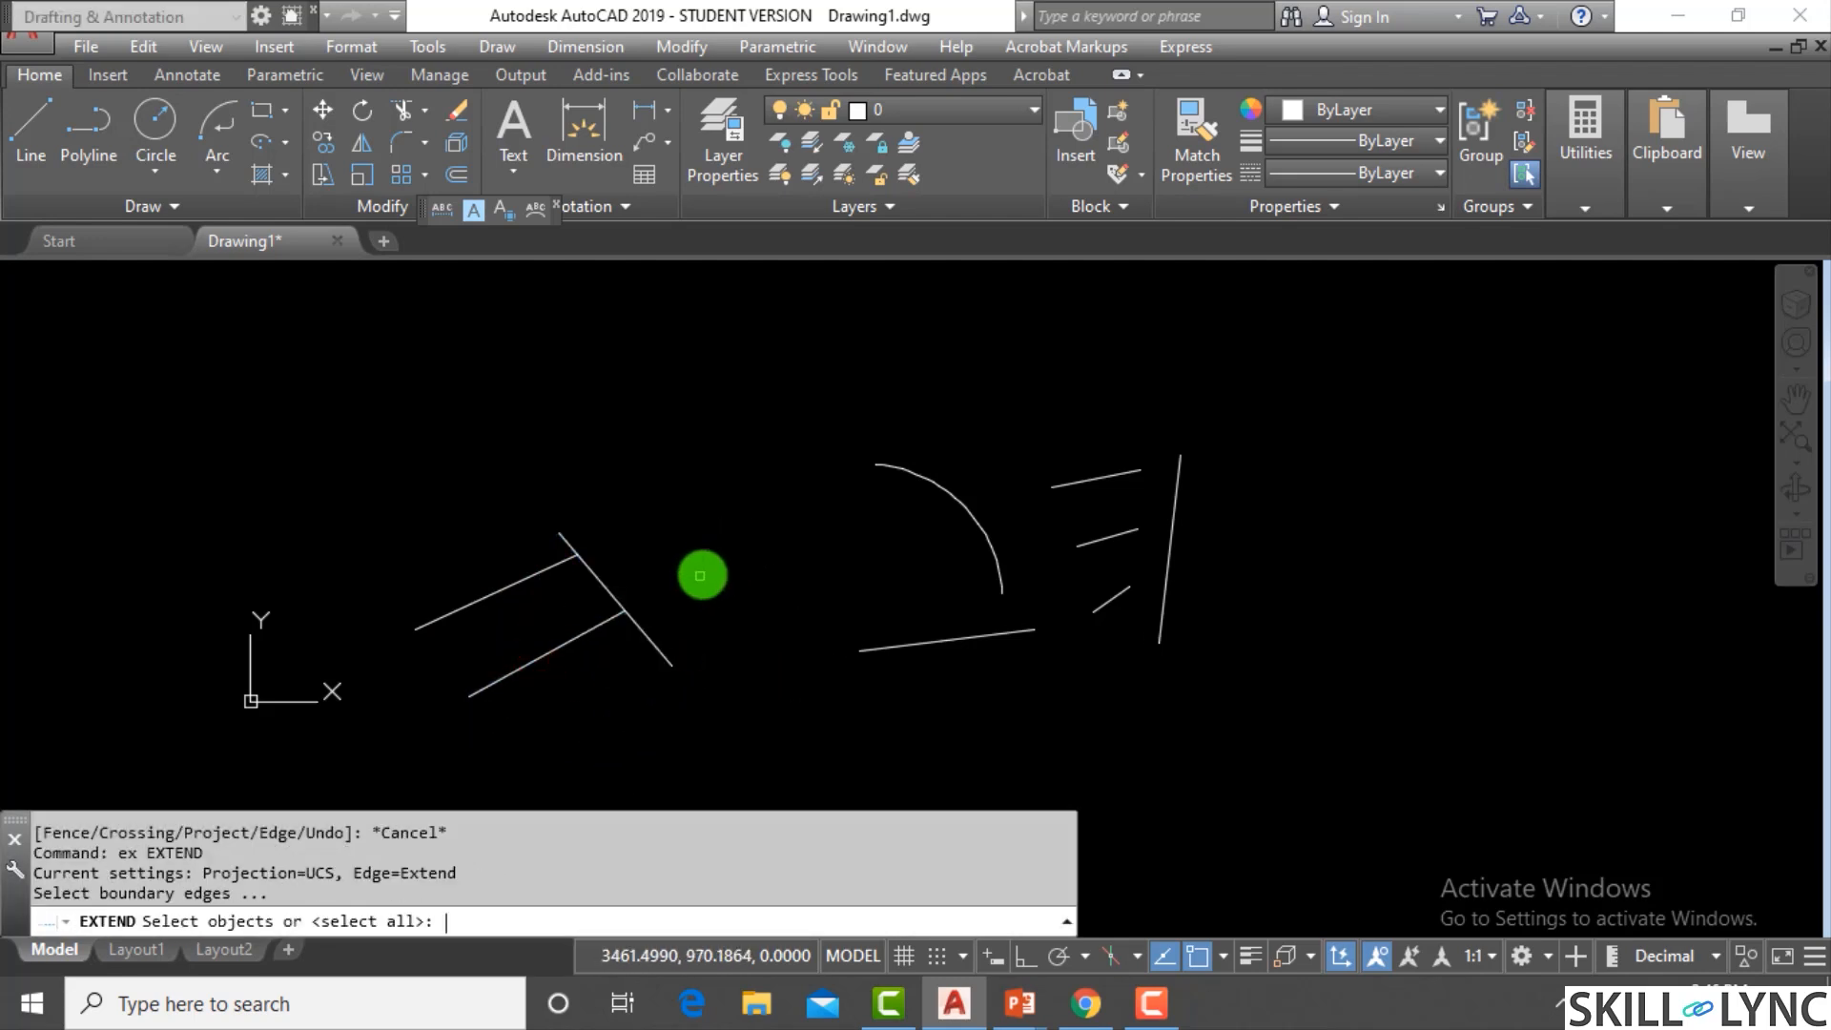
key("Escape")
type("ex")
key("Return")
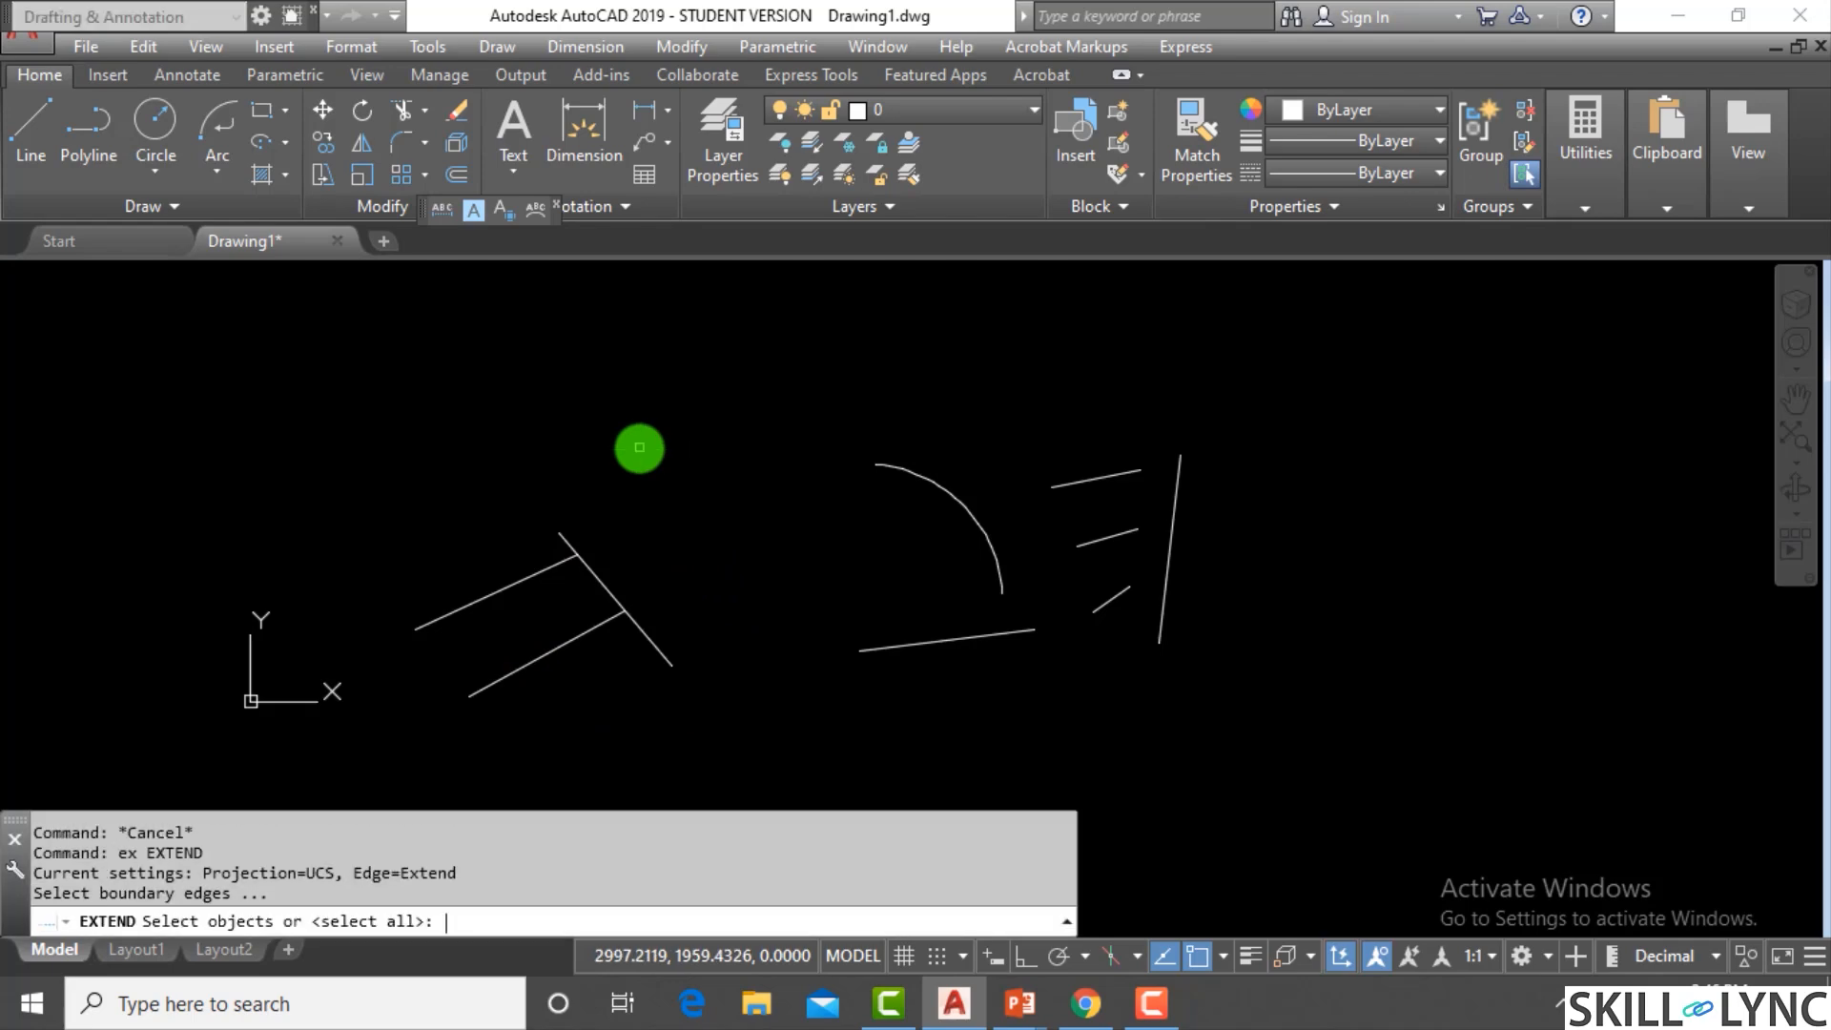
left_click(243, 134)
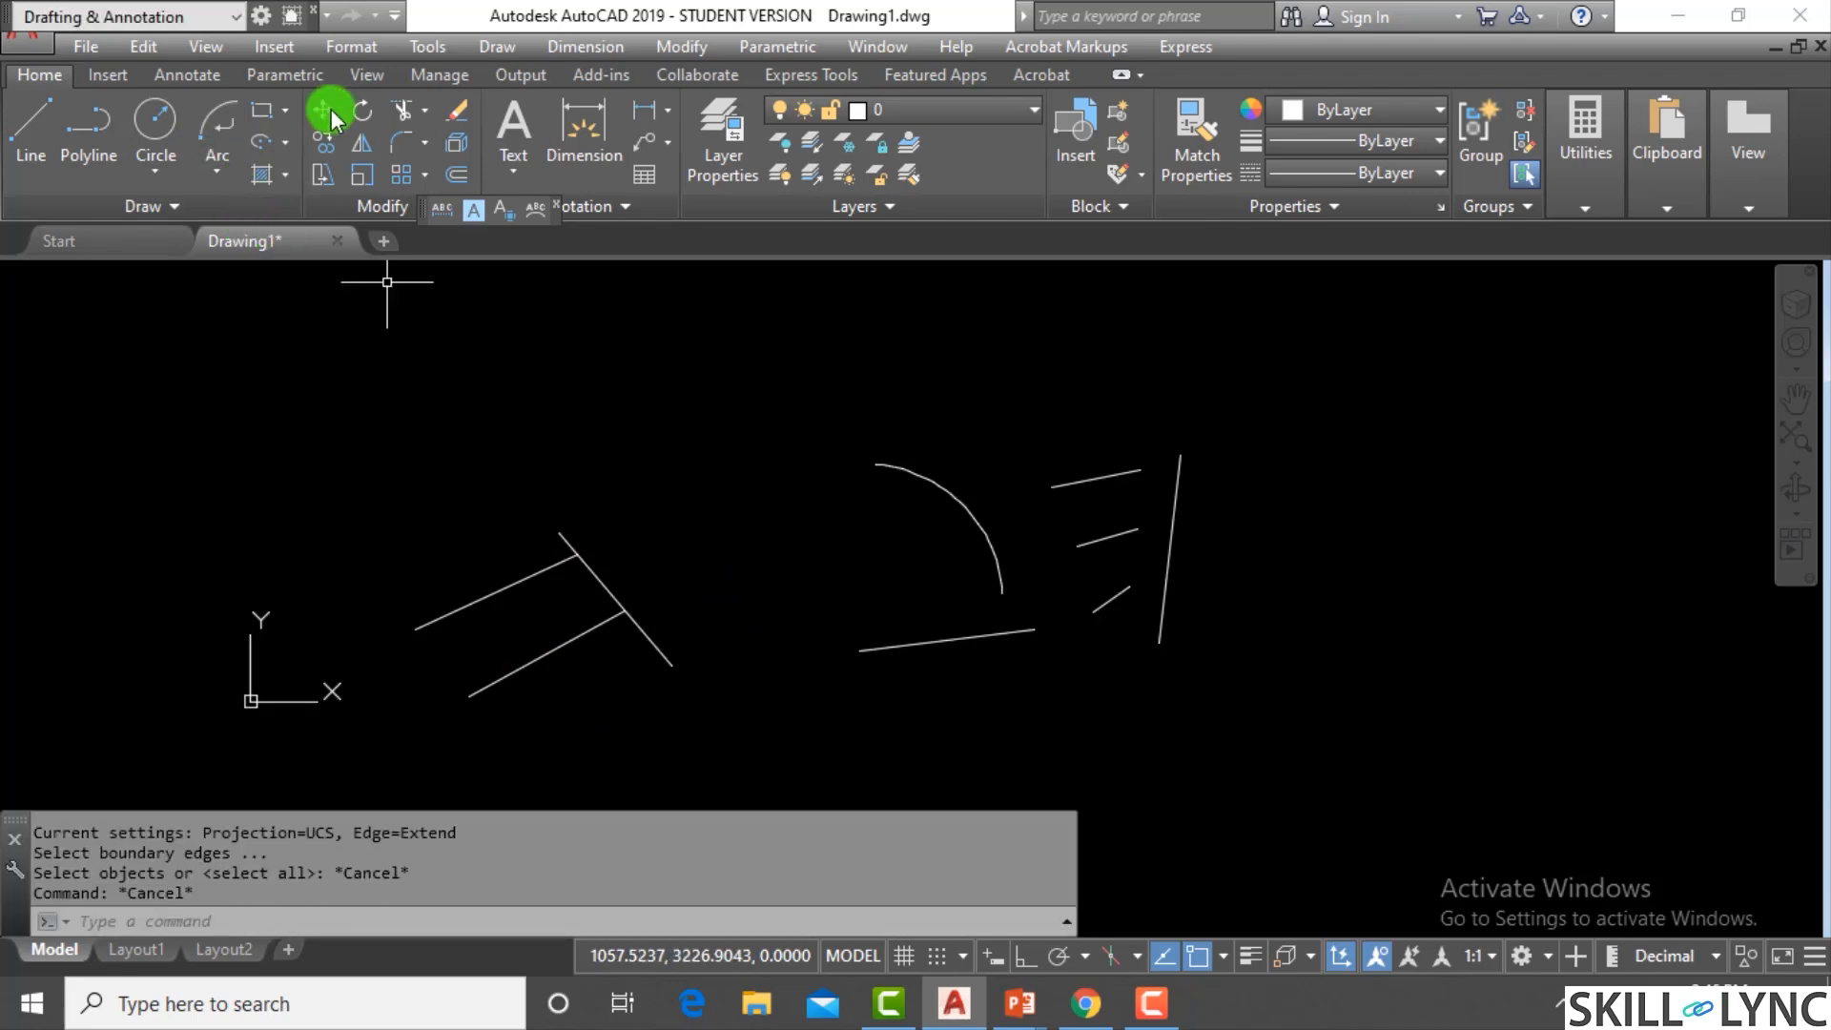
Extend the lower end of the arc to the line beneath it, using that line as the boundary edge
left_click(486, 48)
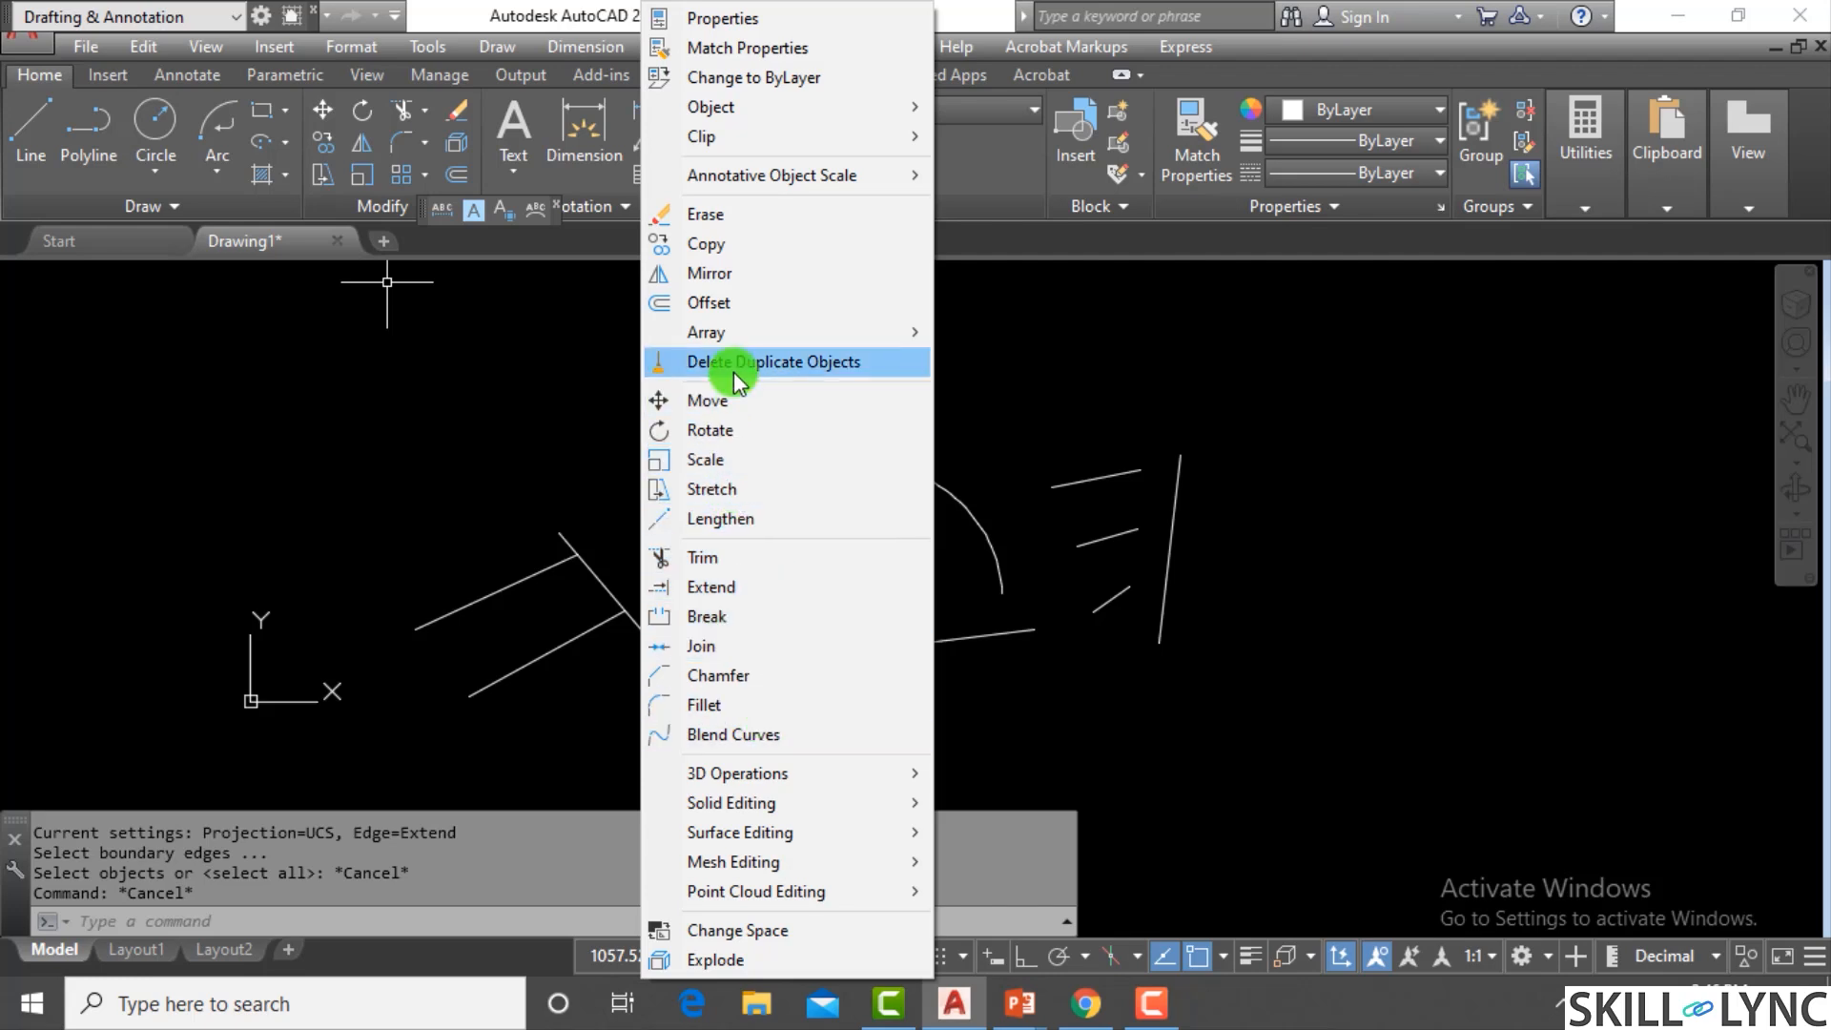
left_click(782, 586)
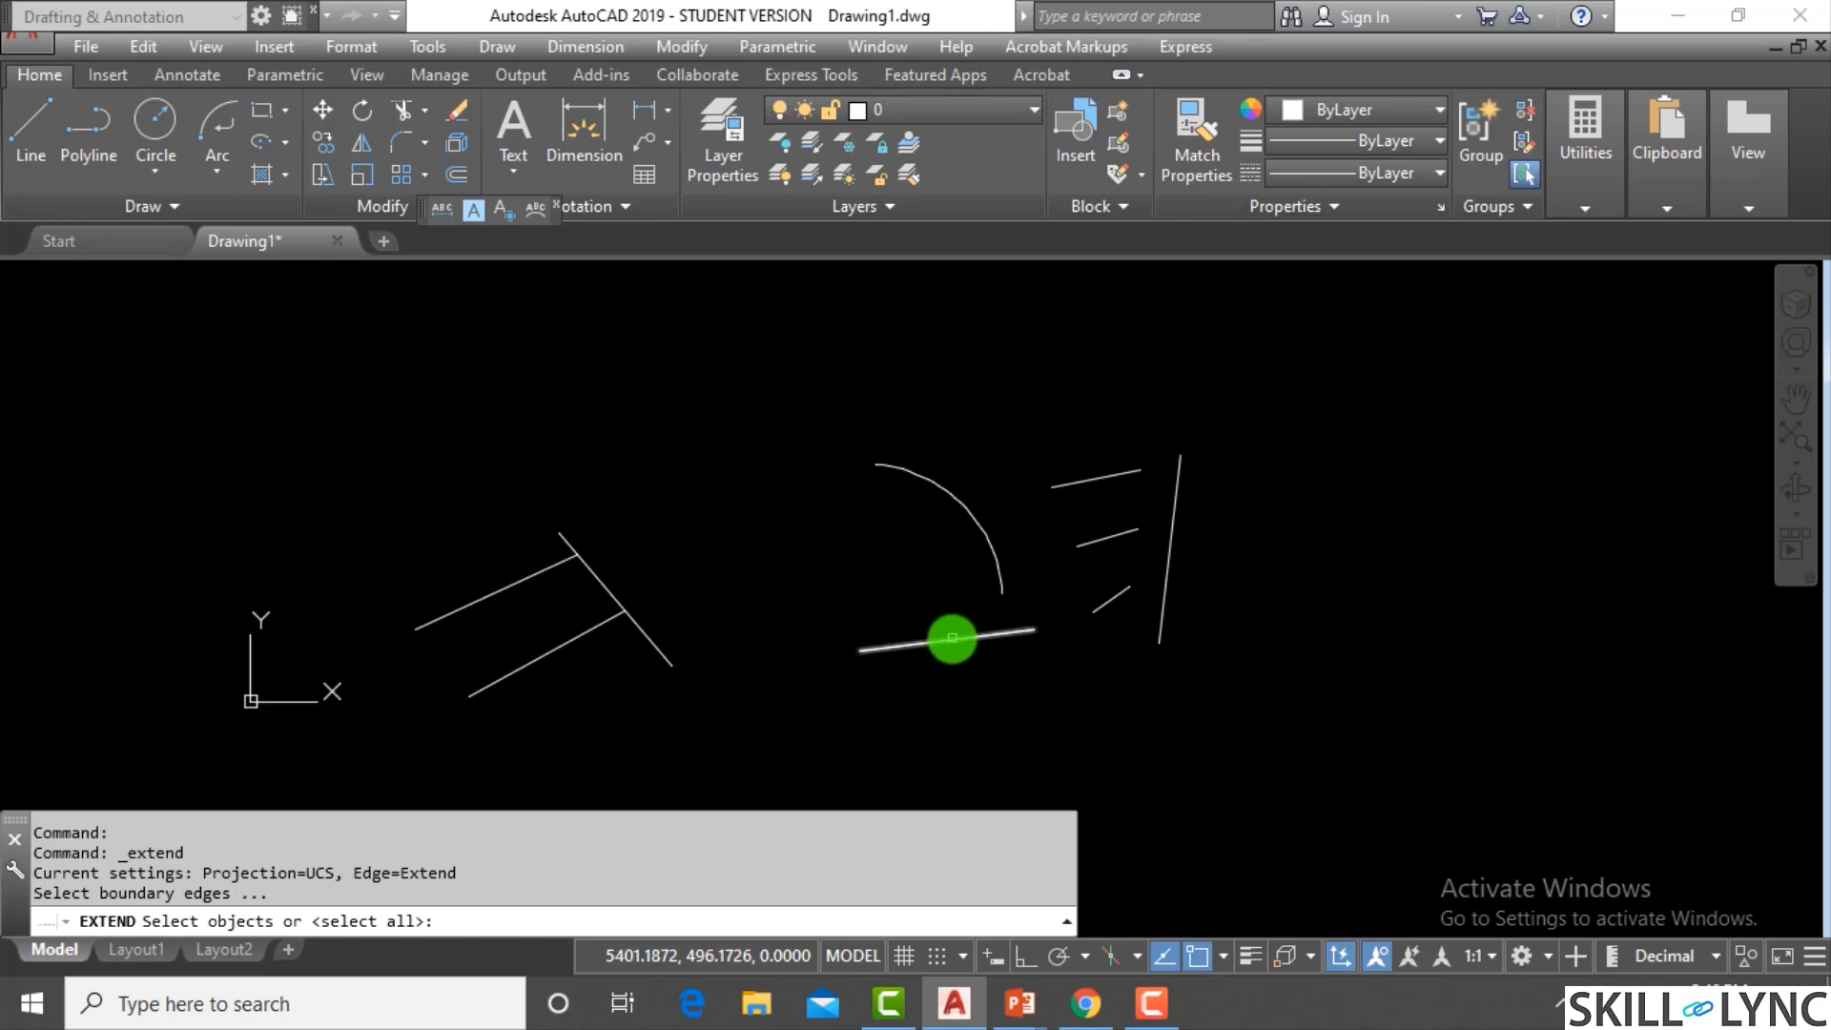
left_click(951, 637)
key("Return")
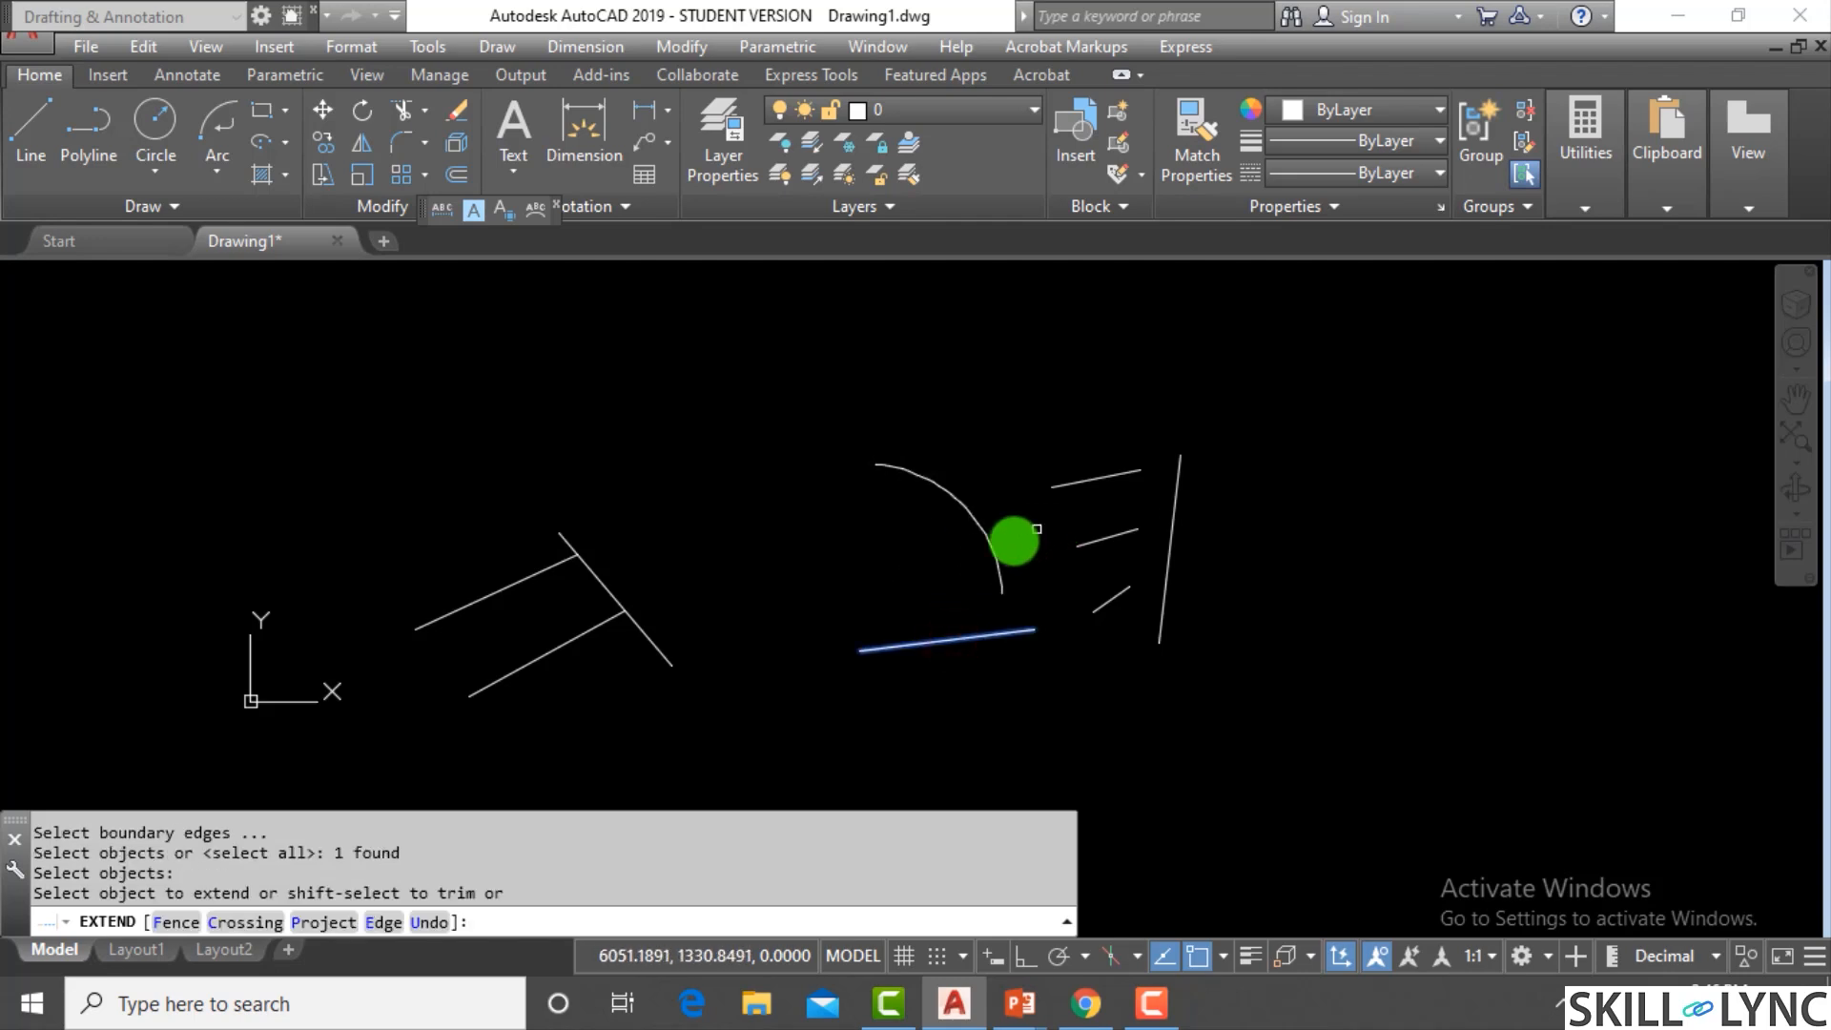
left_click(994, 555)
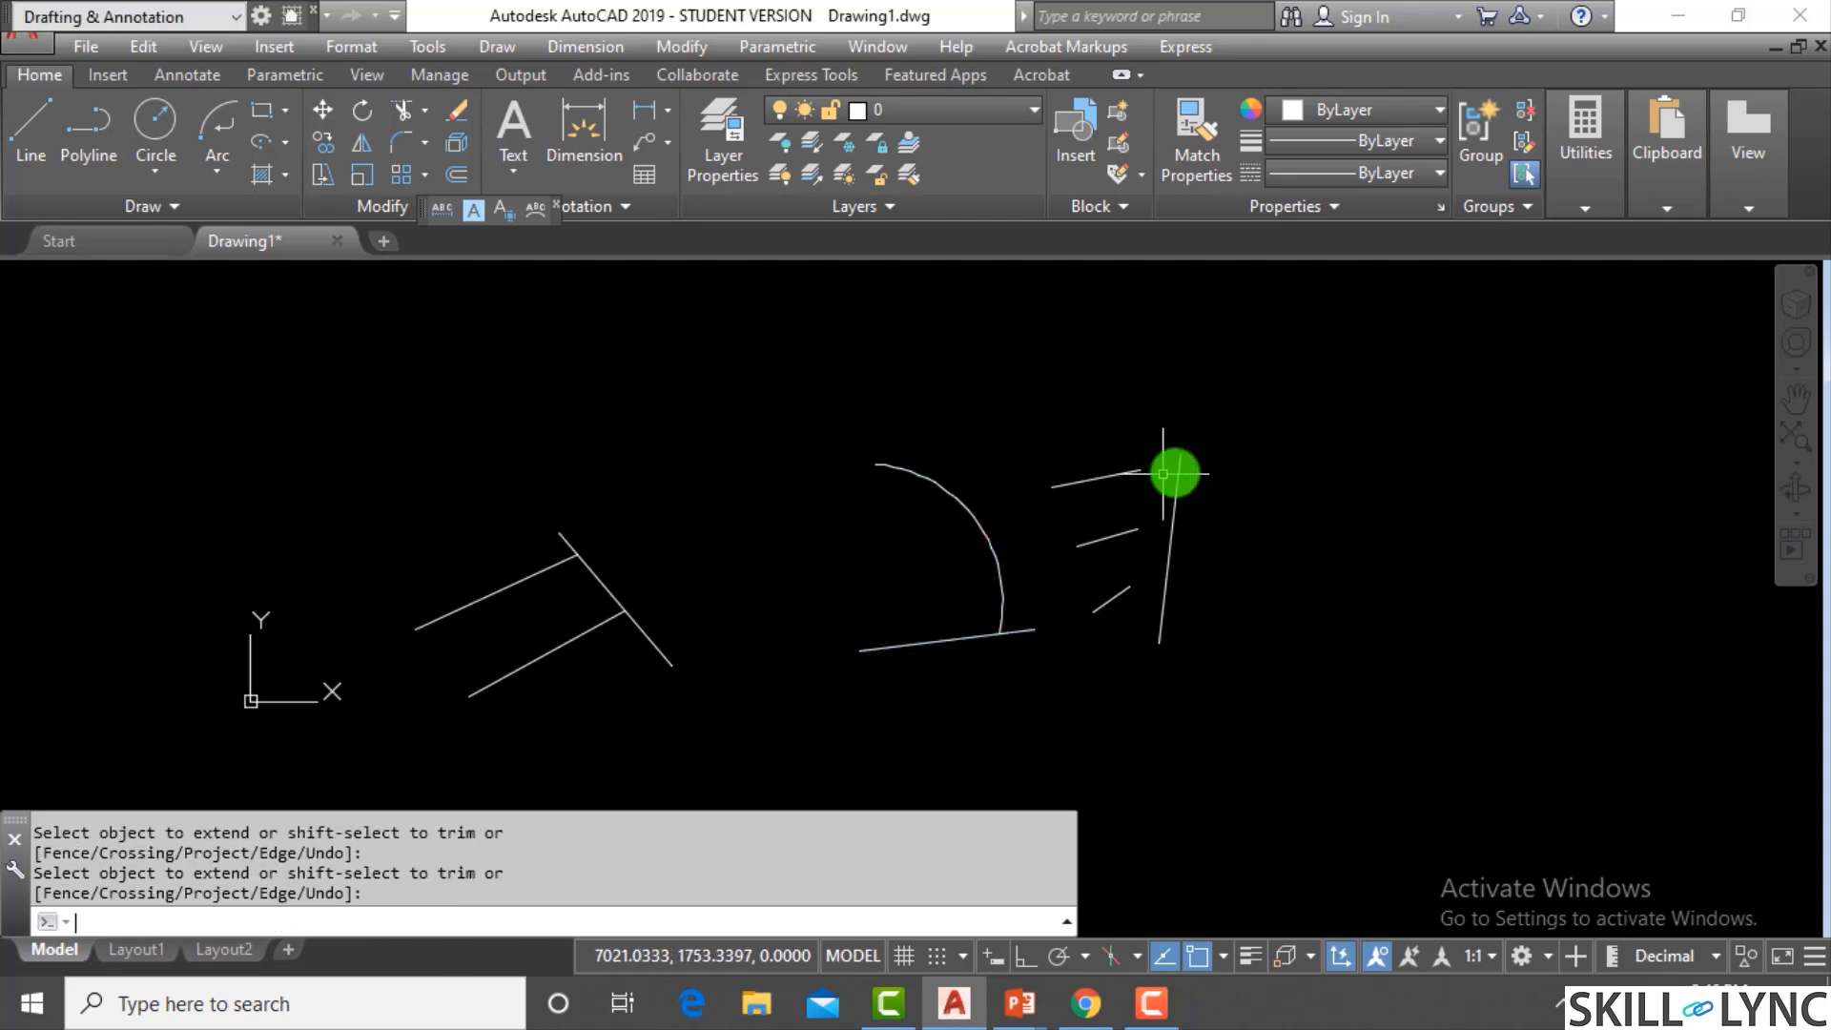
key("Return")
Extend the three short rising lines to the nearly vertical line, using it as the boundary edge
key("Return")
left_click(1178, 483)
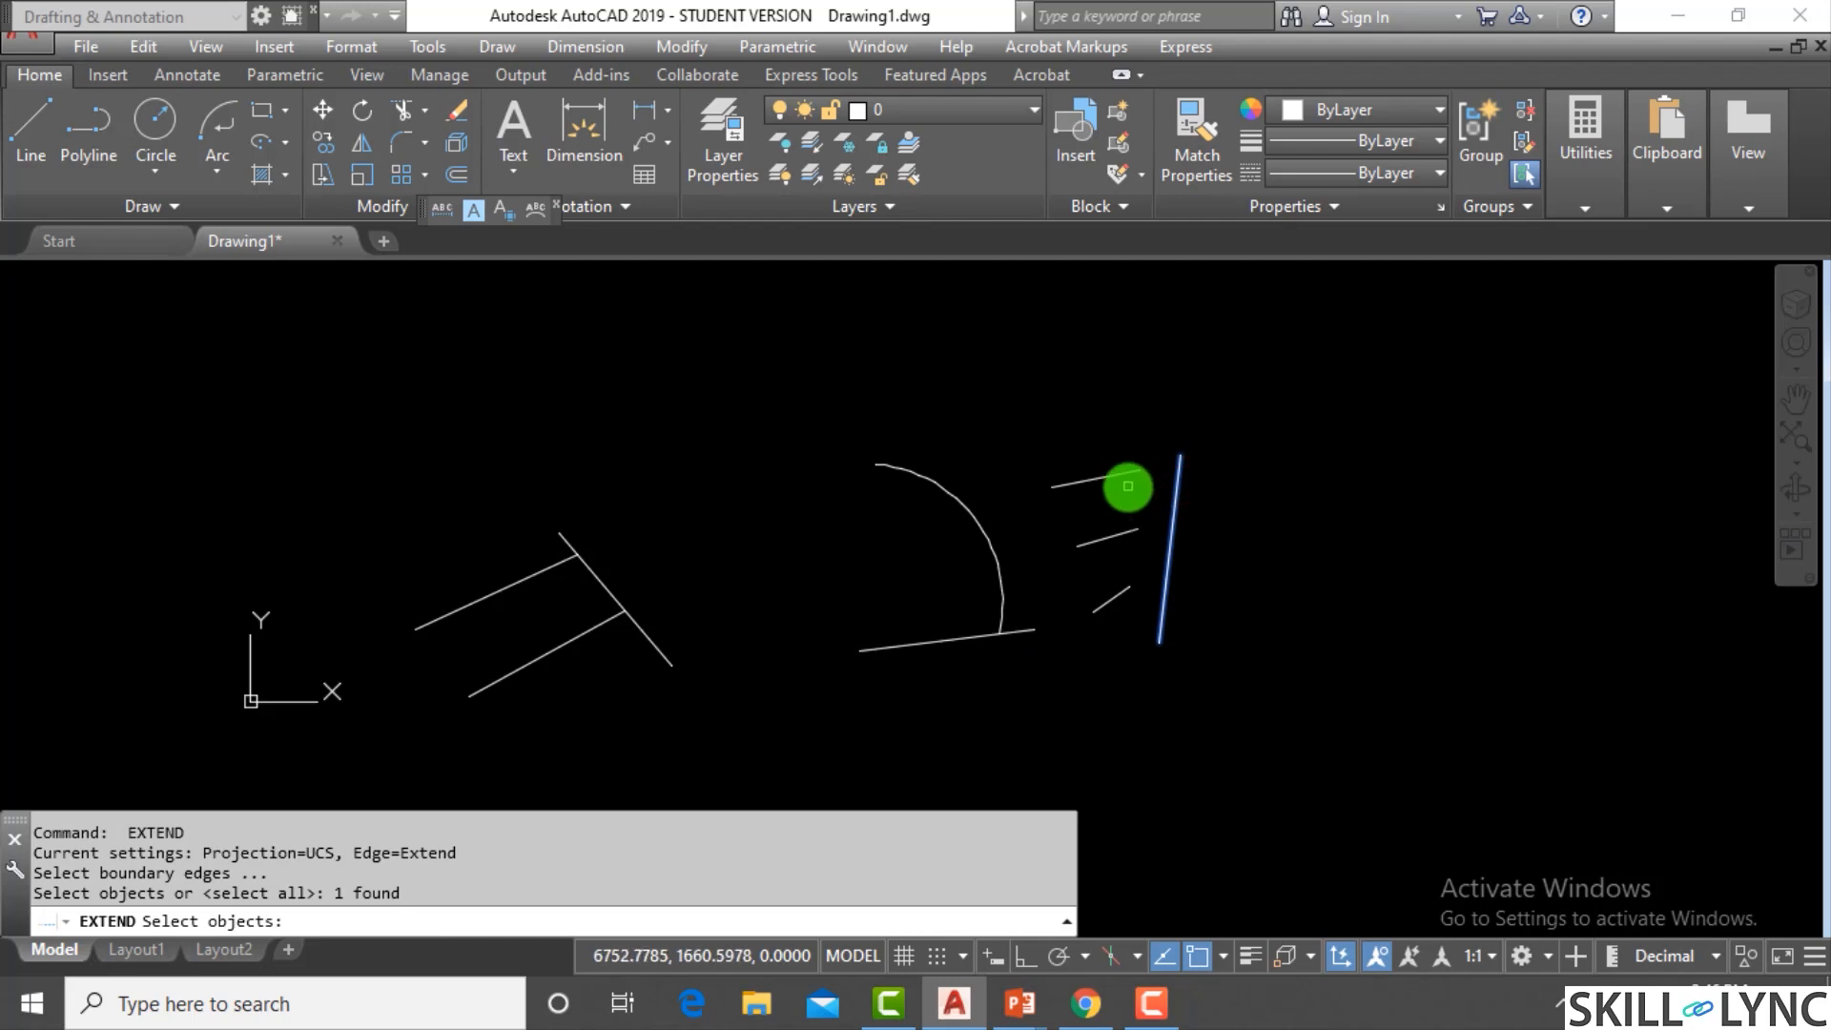
right_click(1128, 487)
left_click(1123, 478)
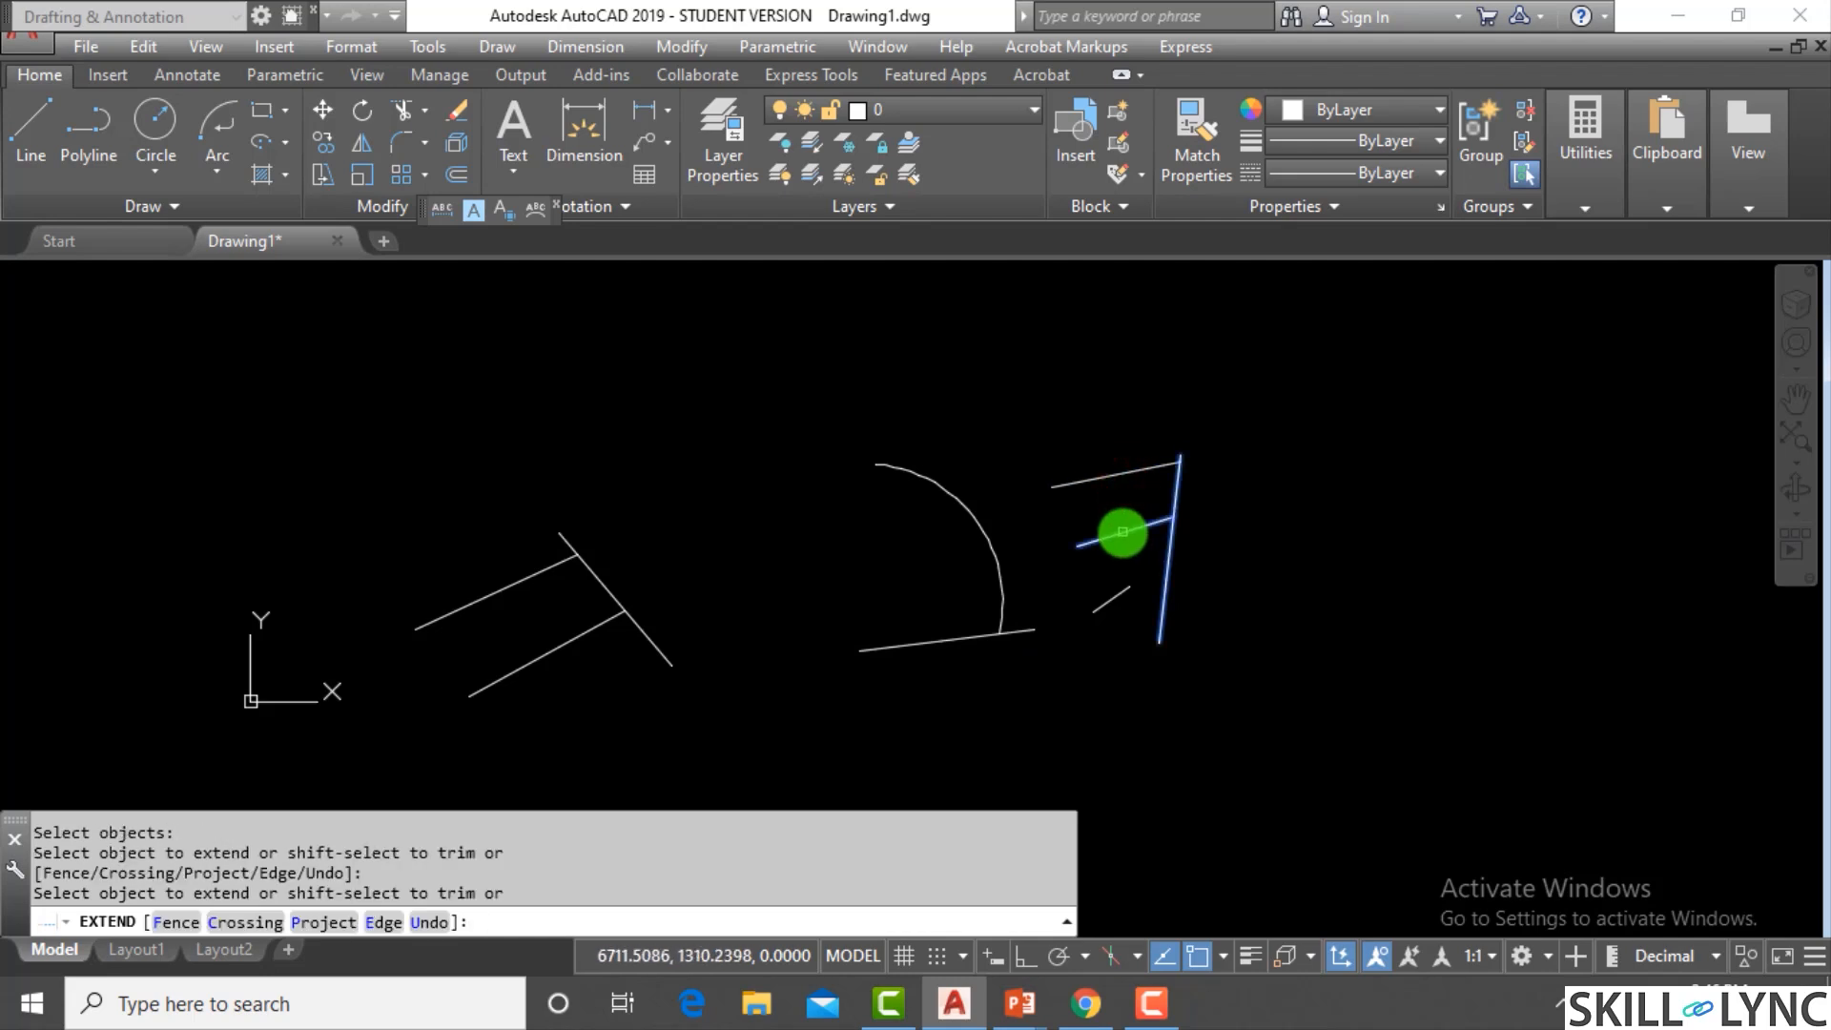
left_click(1116, 533)
left_click(1117, 603)
key("Escape")
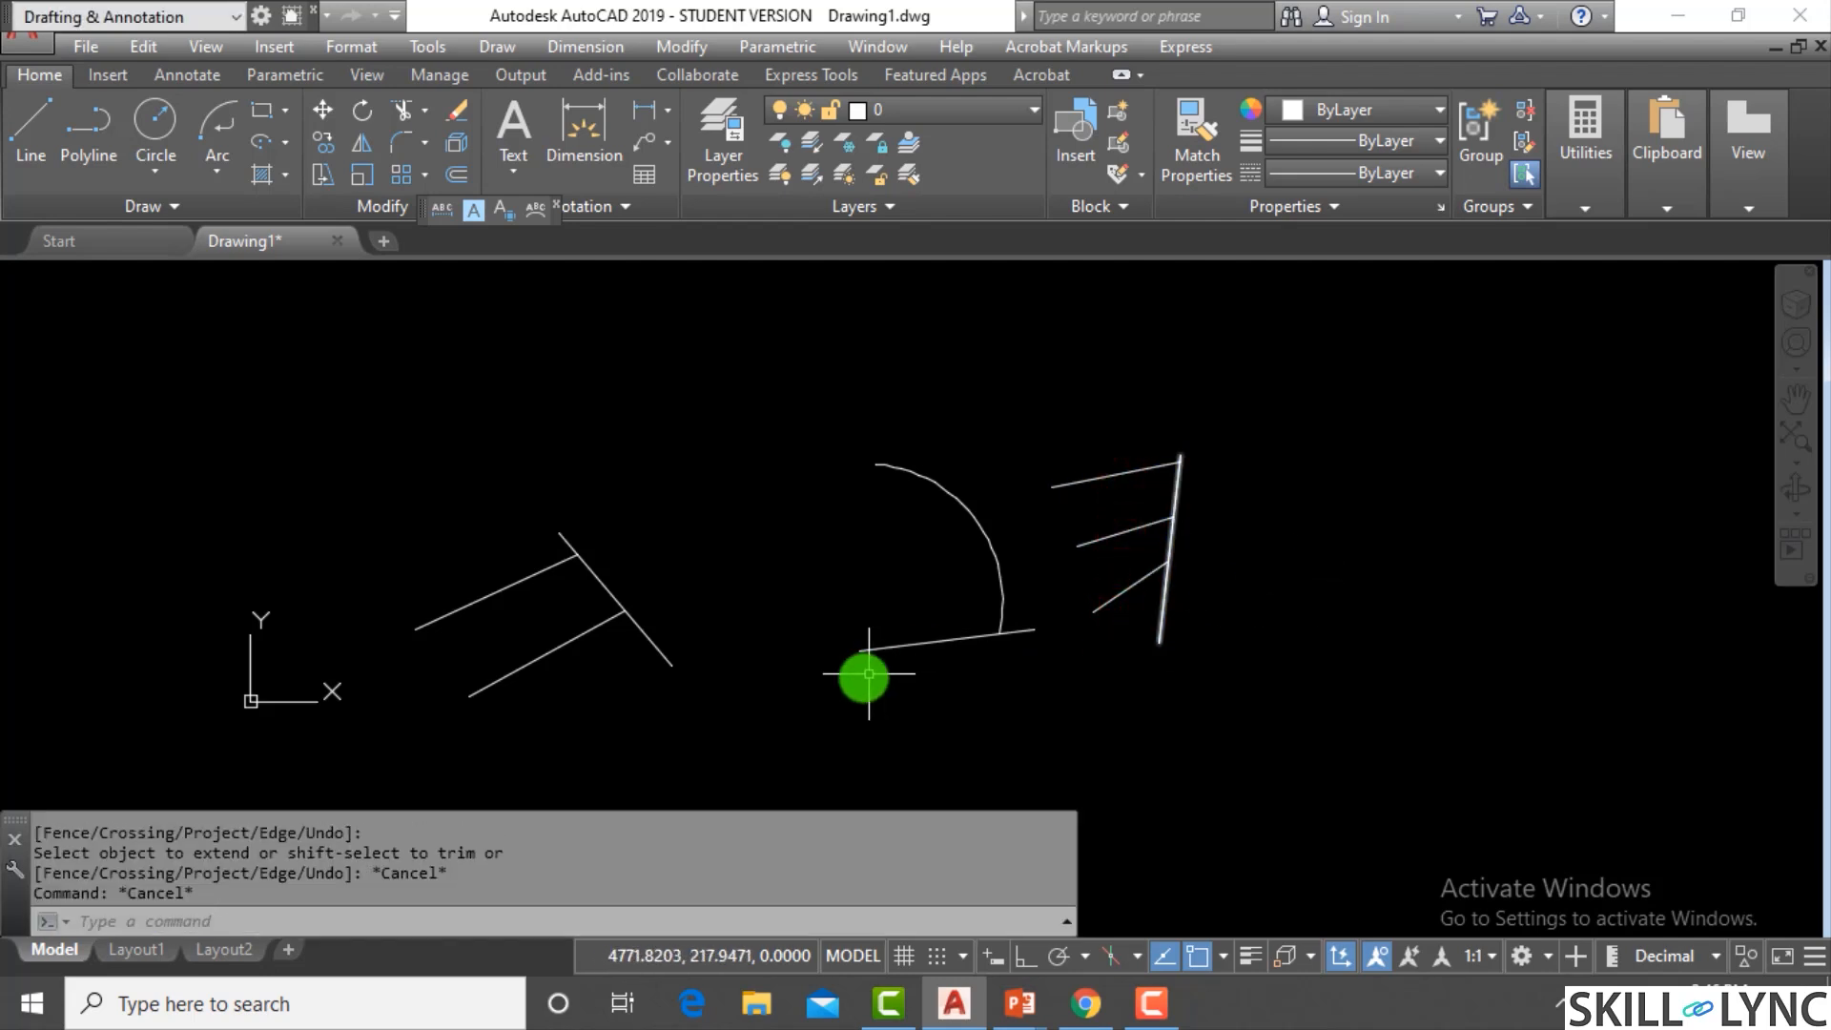
scroll(1148, 655, "up", 2)
scroll(1109, 642, "down", 2)
scroll(1112, 622, "up", 2)
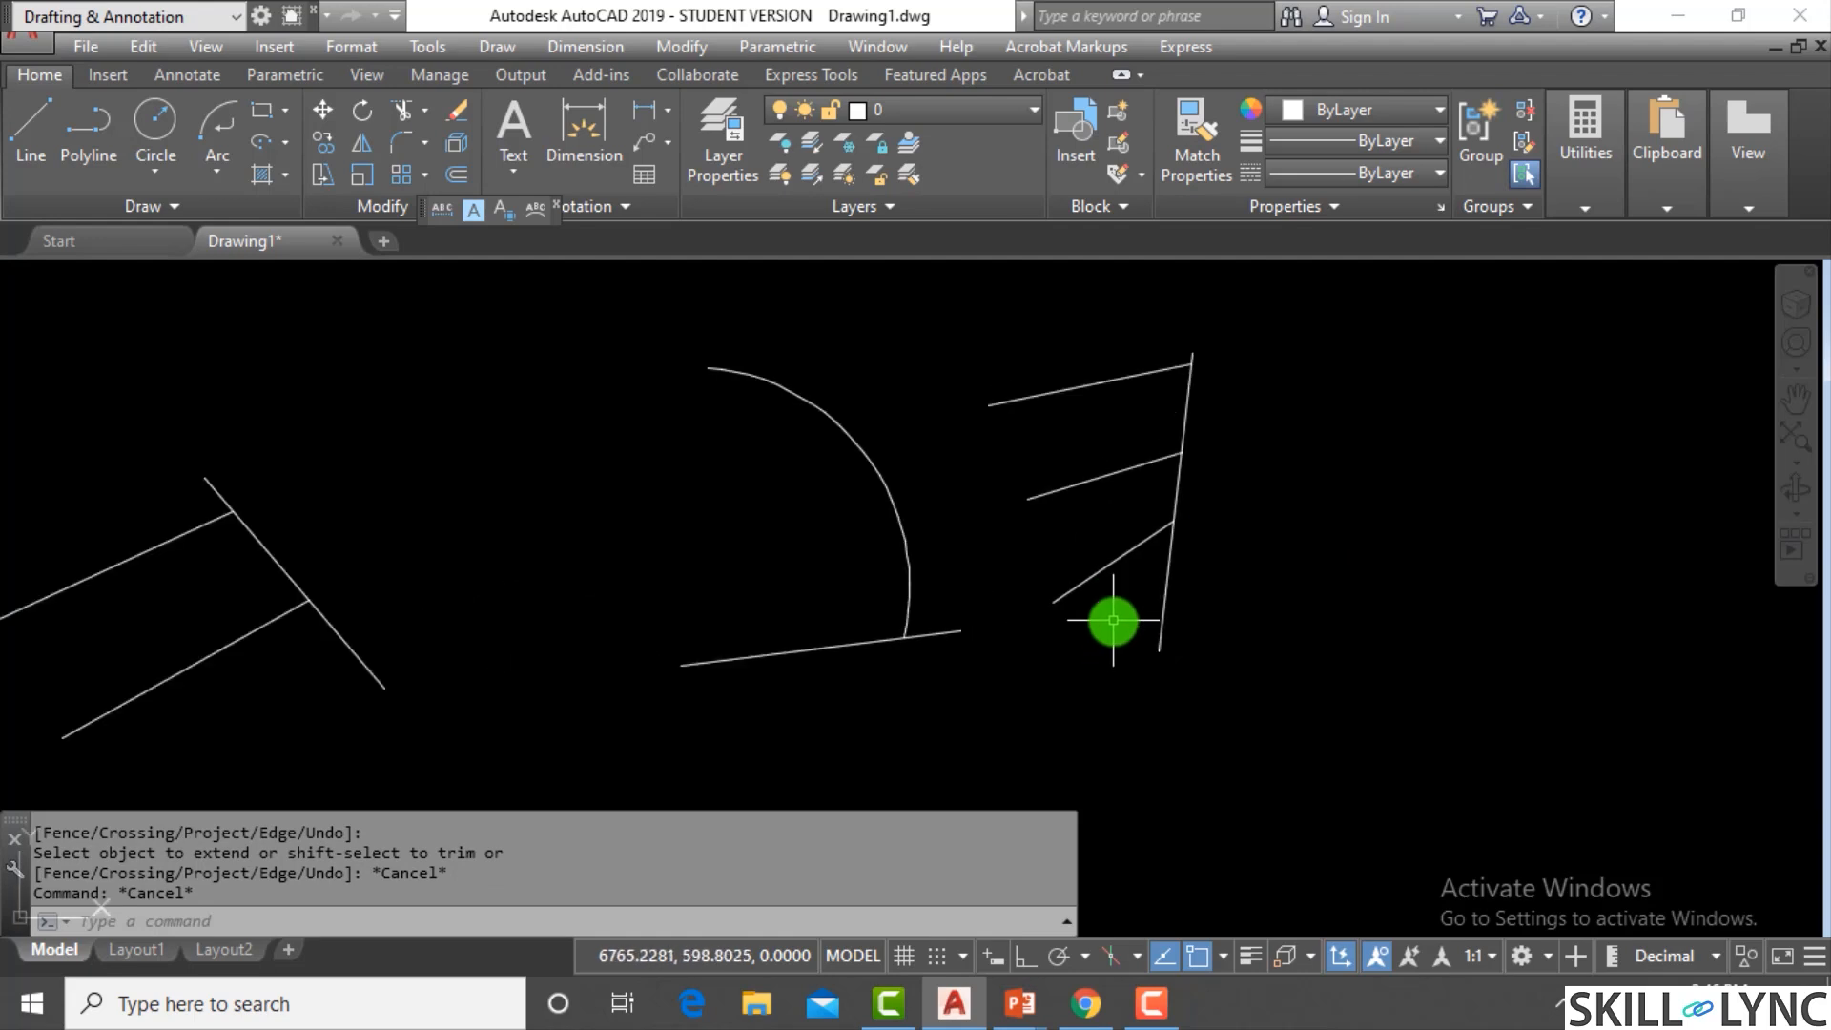
scroll(1099, 632, "down", 2)
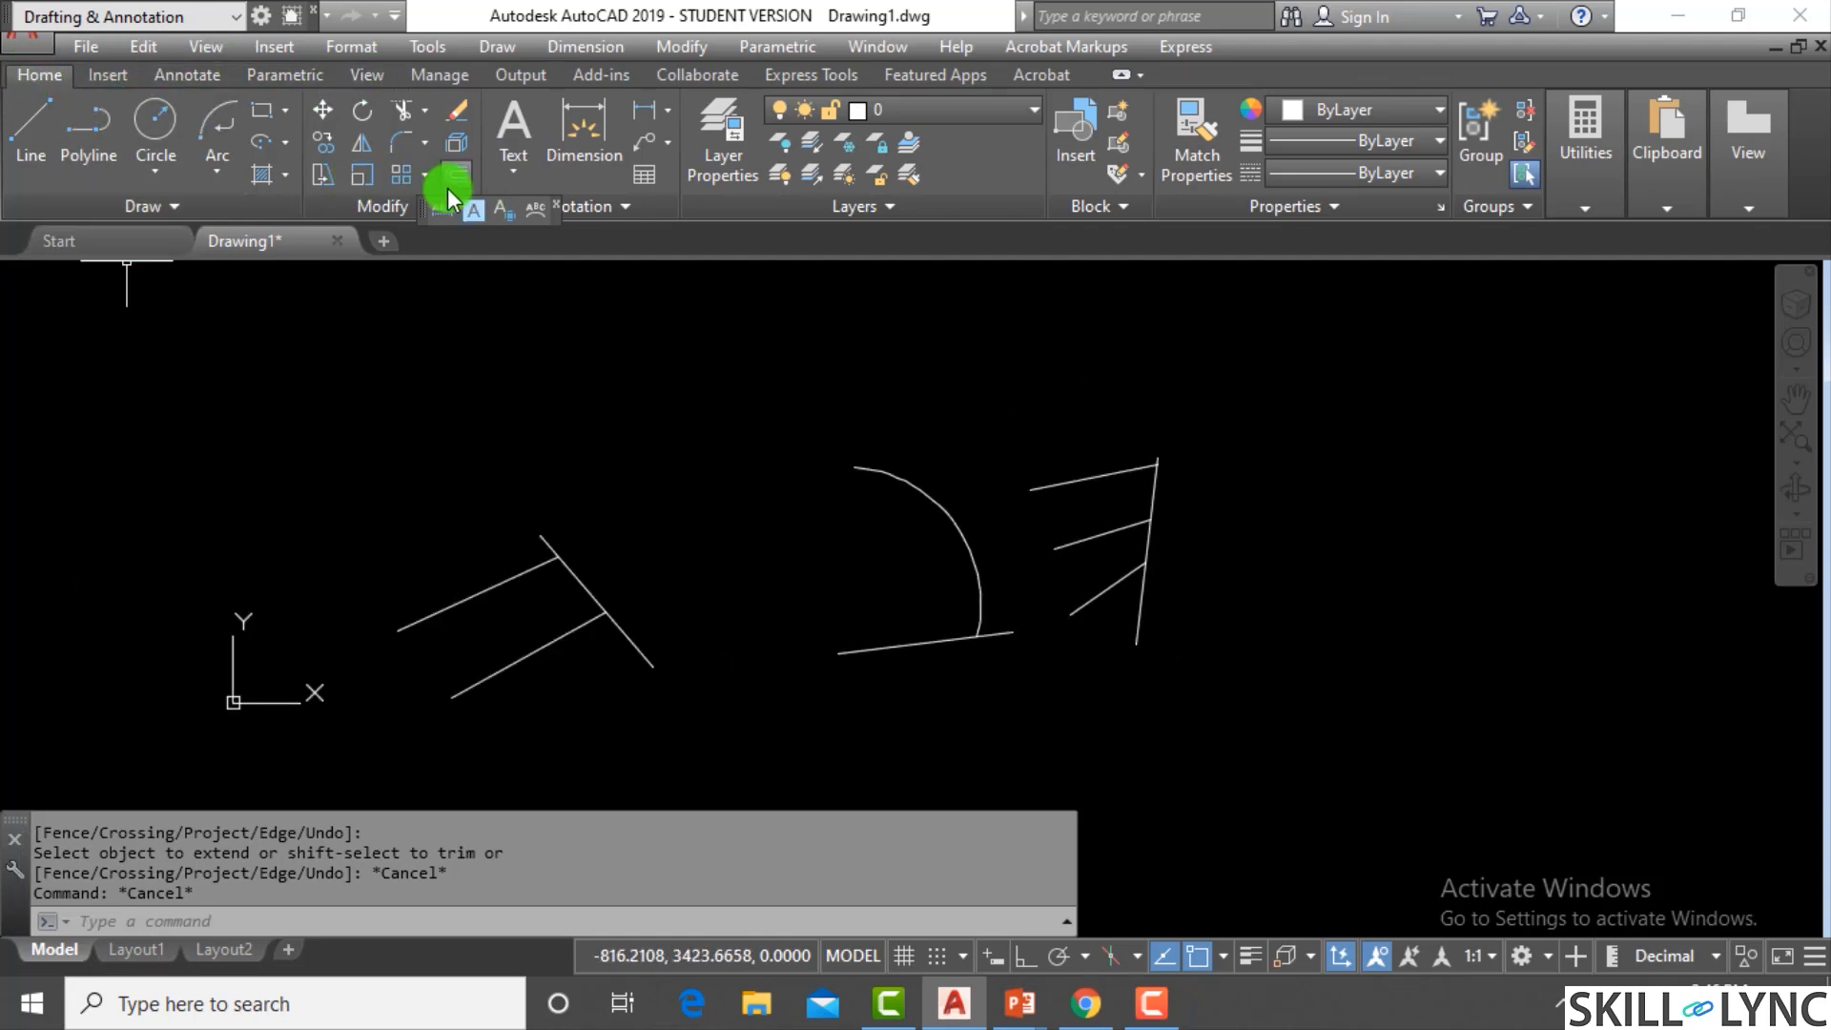
left_click(426, 112)
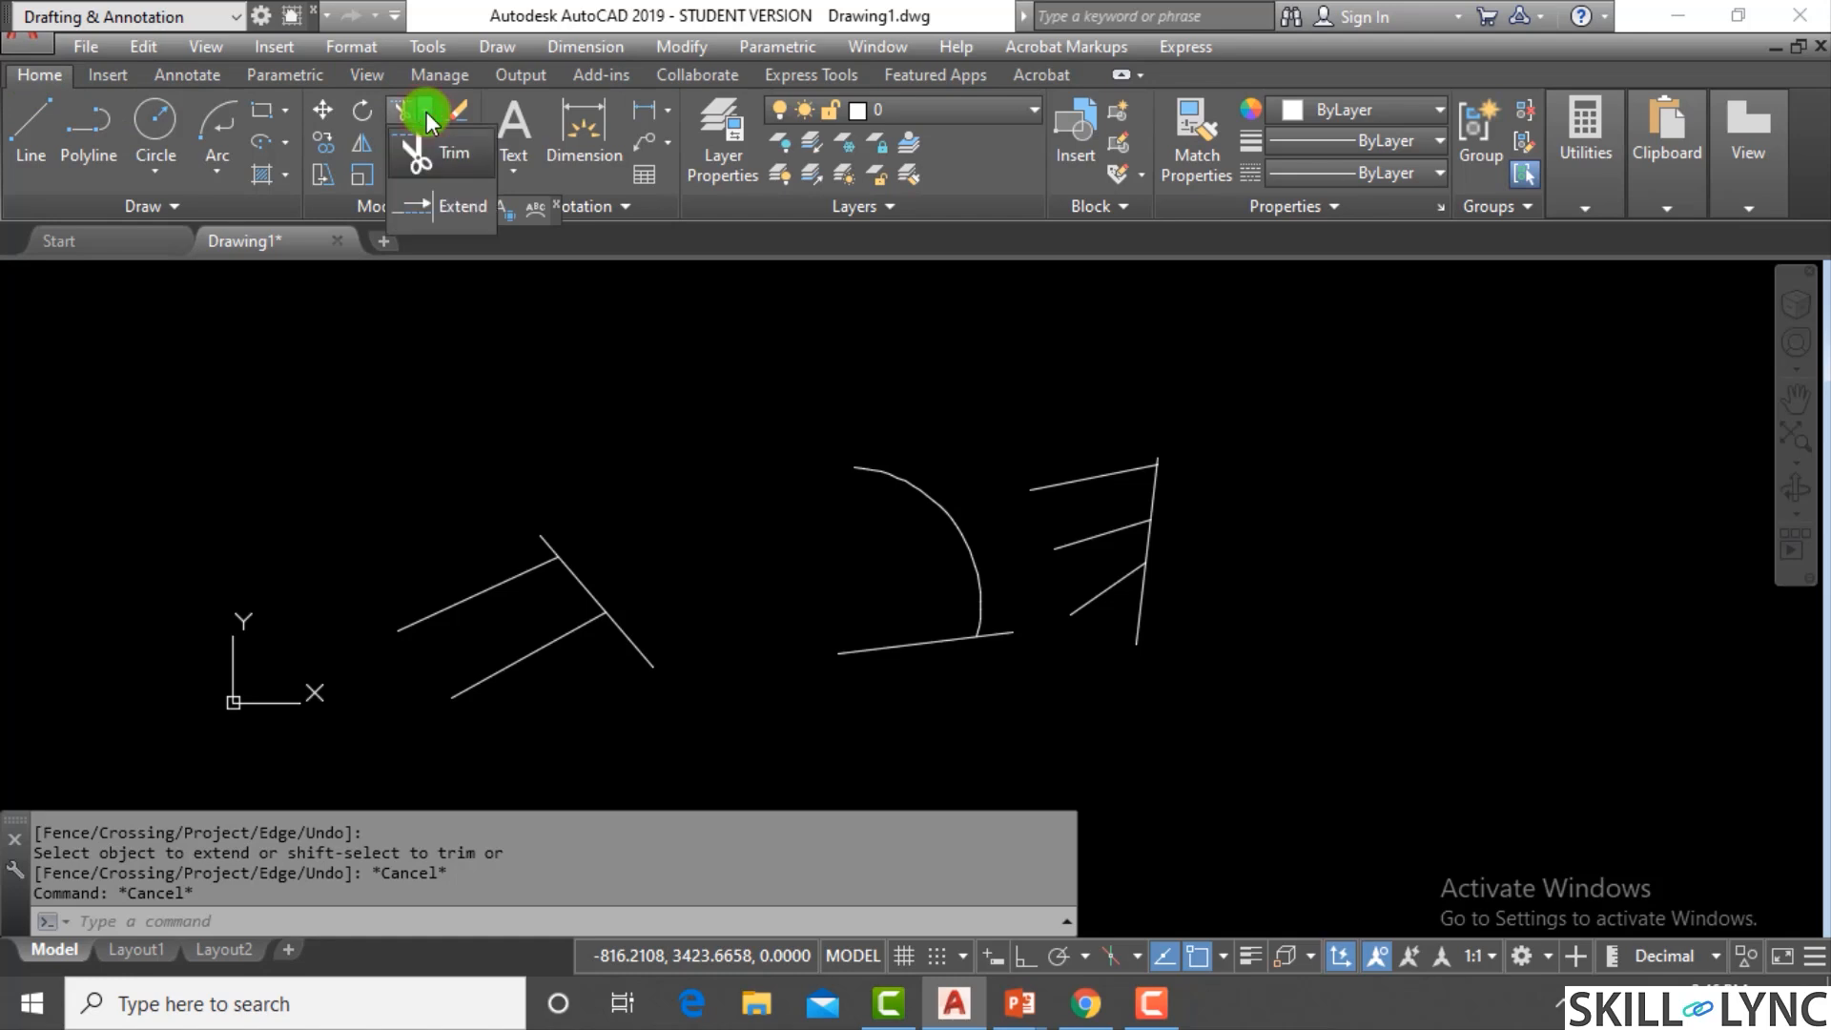
left_click(441, 202)
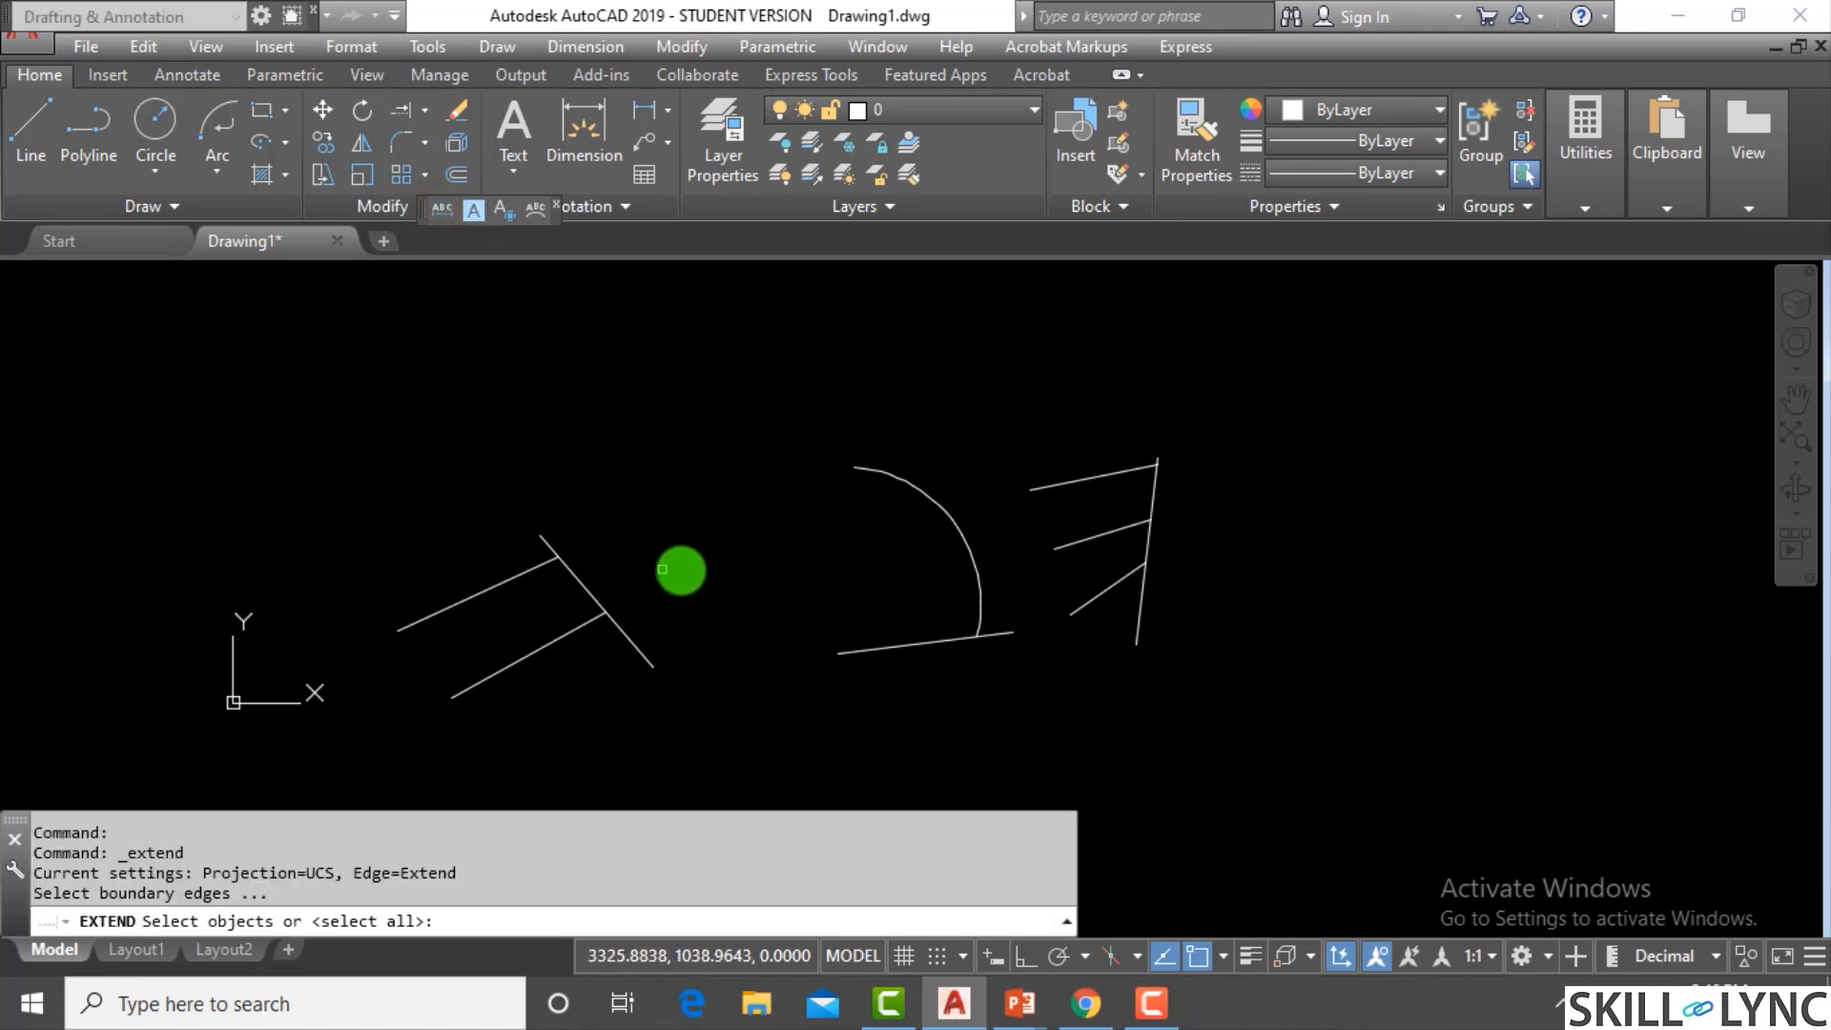
scroll(663, 570, "down", 2)
key("Escape")
key("Escape")
key("Escape")
Erase all the lines and the arc from the drawing
left_click(916, 699)
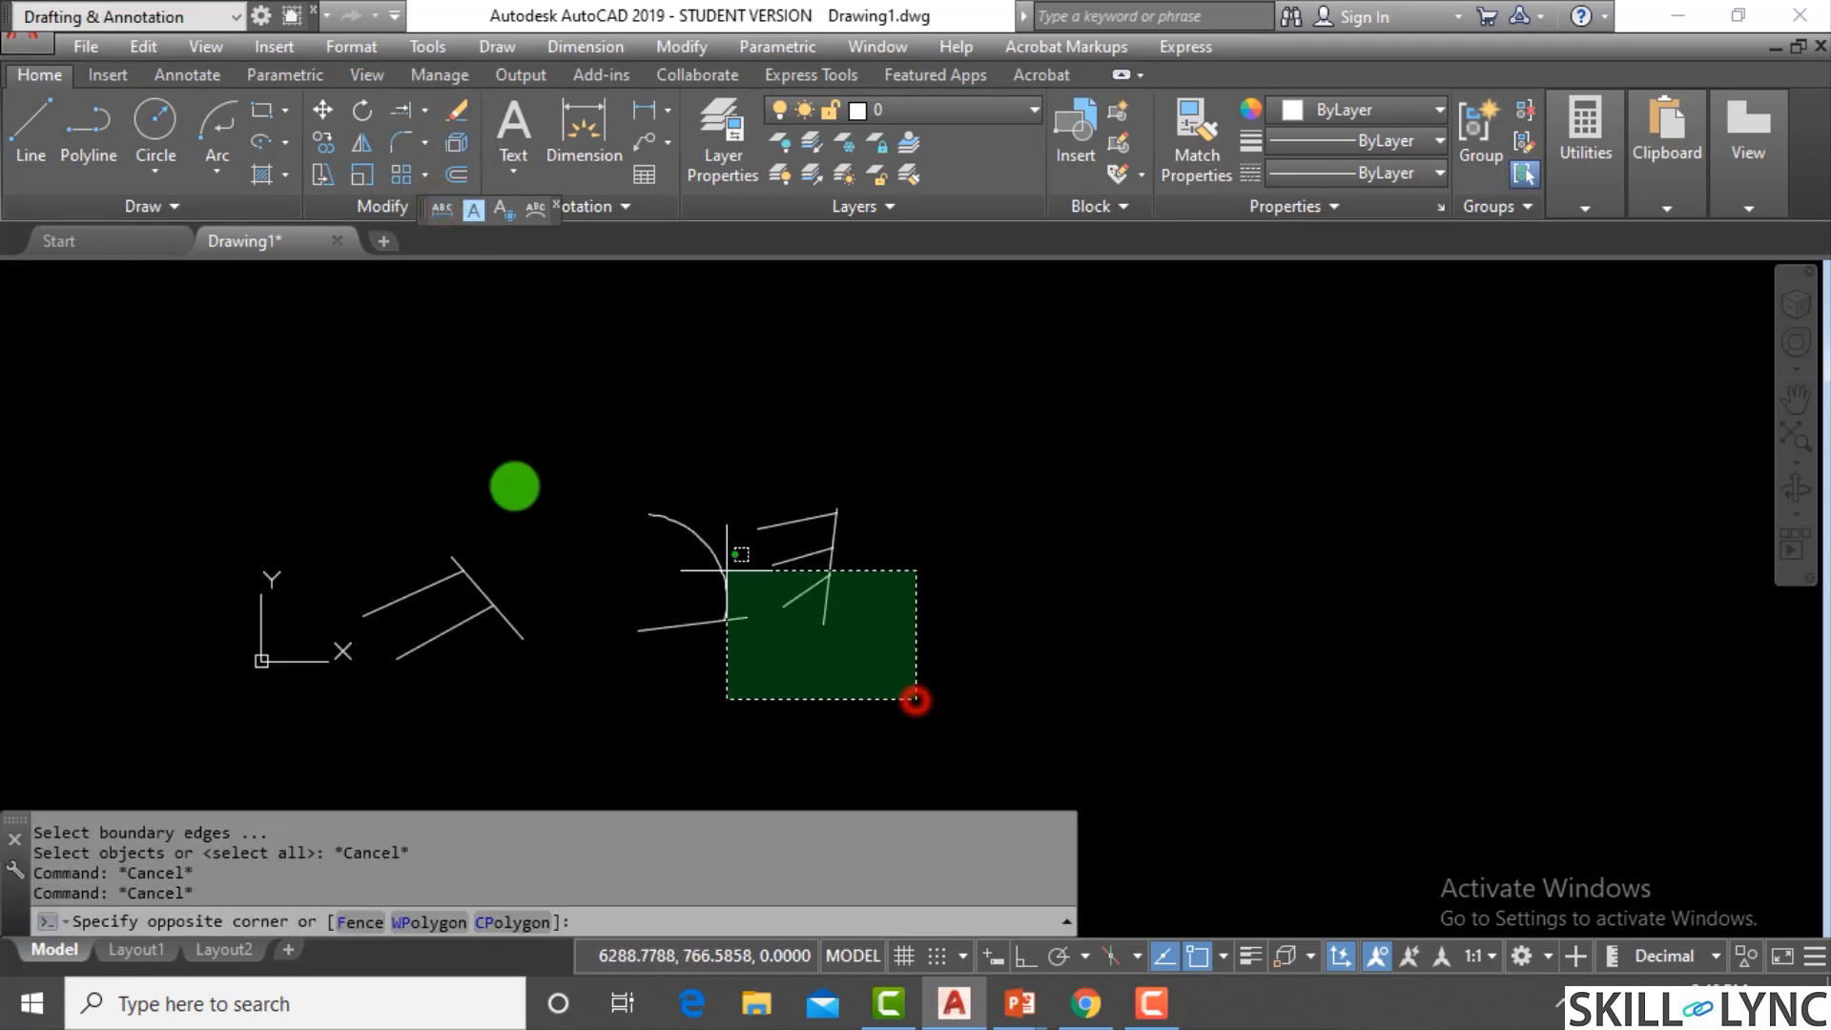
left_click(273, 429)
type("e")
key("Return")
key("Escape")
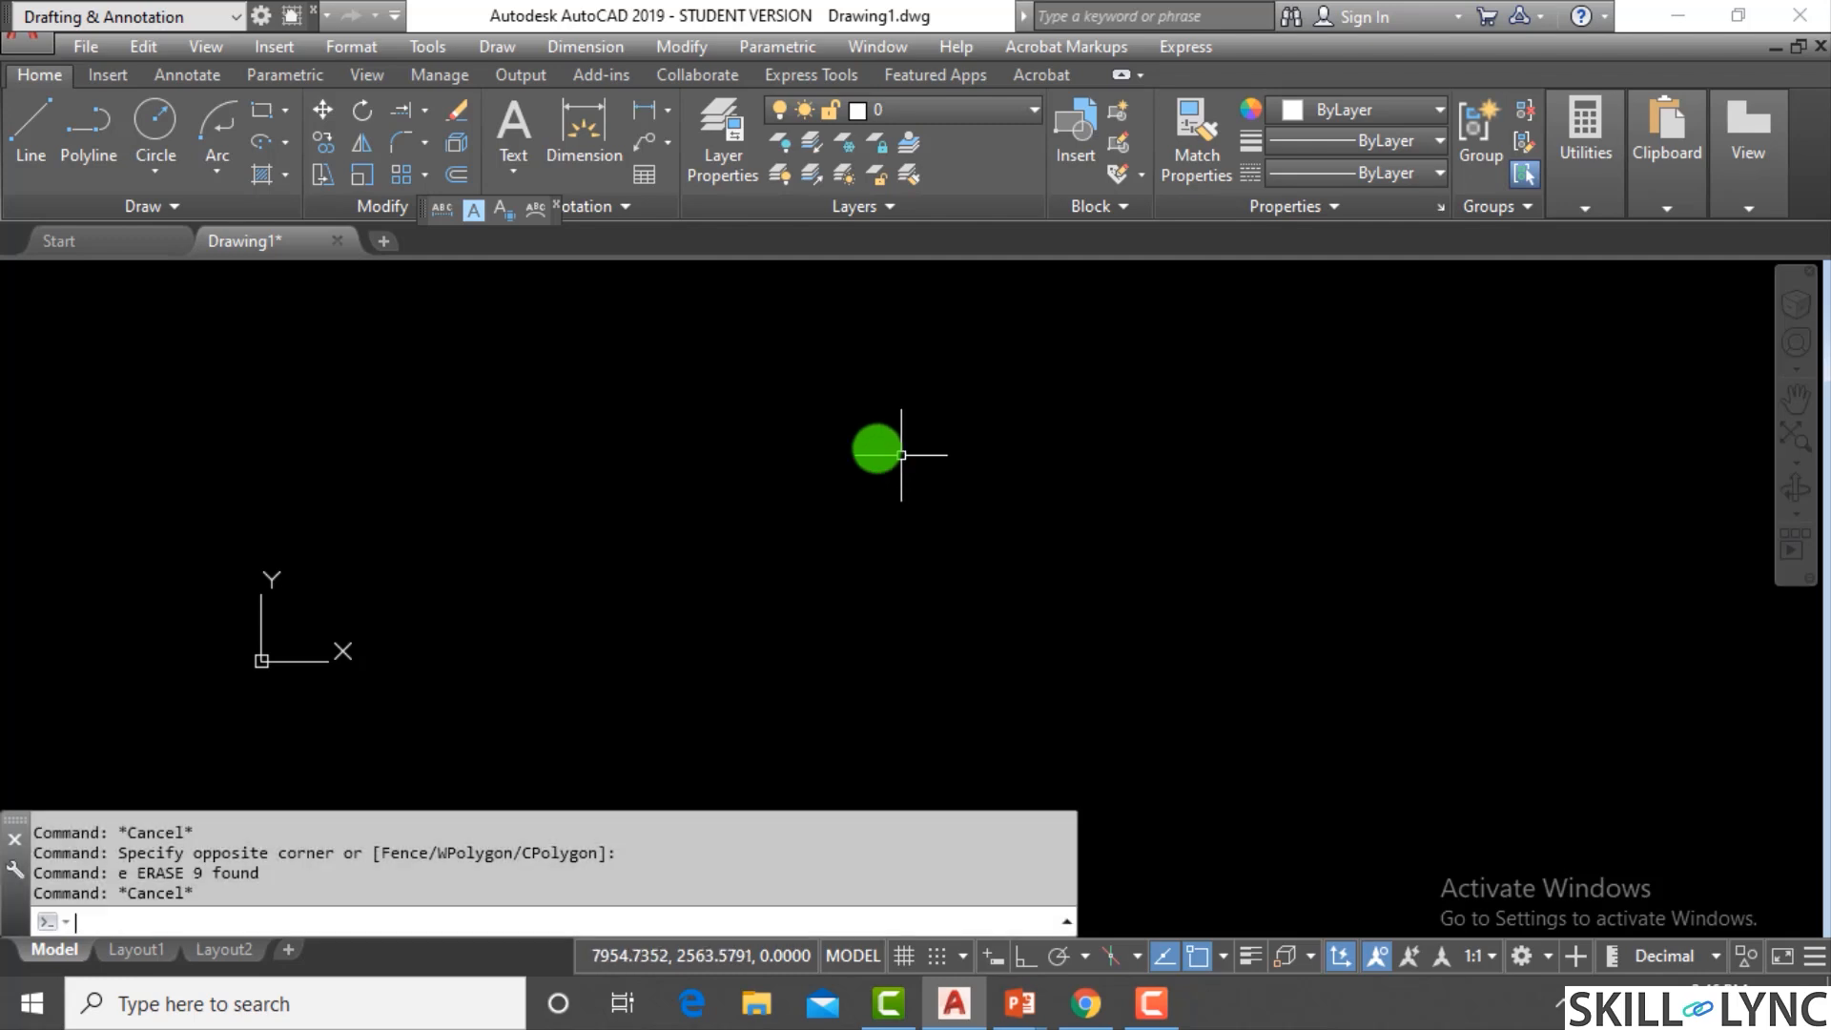
Draw one long line in the empty drawing, rising to the right
type("l")
key("Return")
left_click(884, 429)
left_click(571, 628)
key("Escape")
left_click(521, 405)
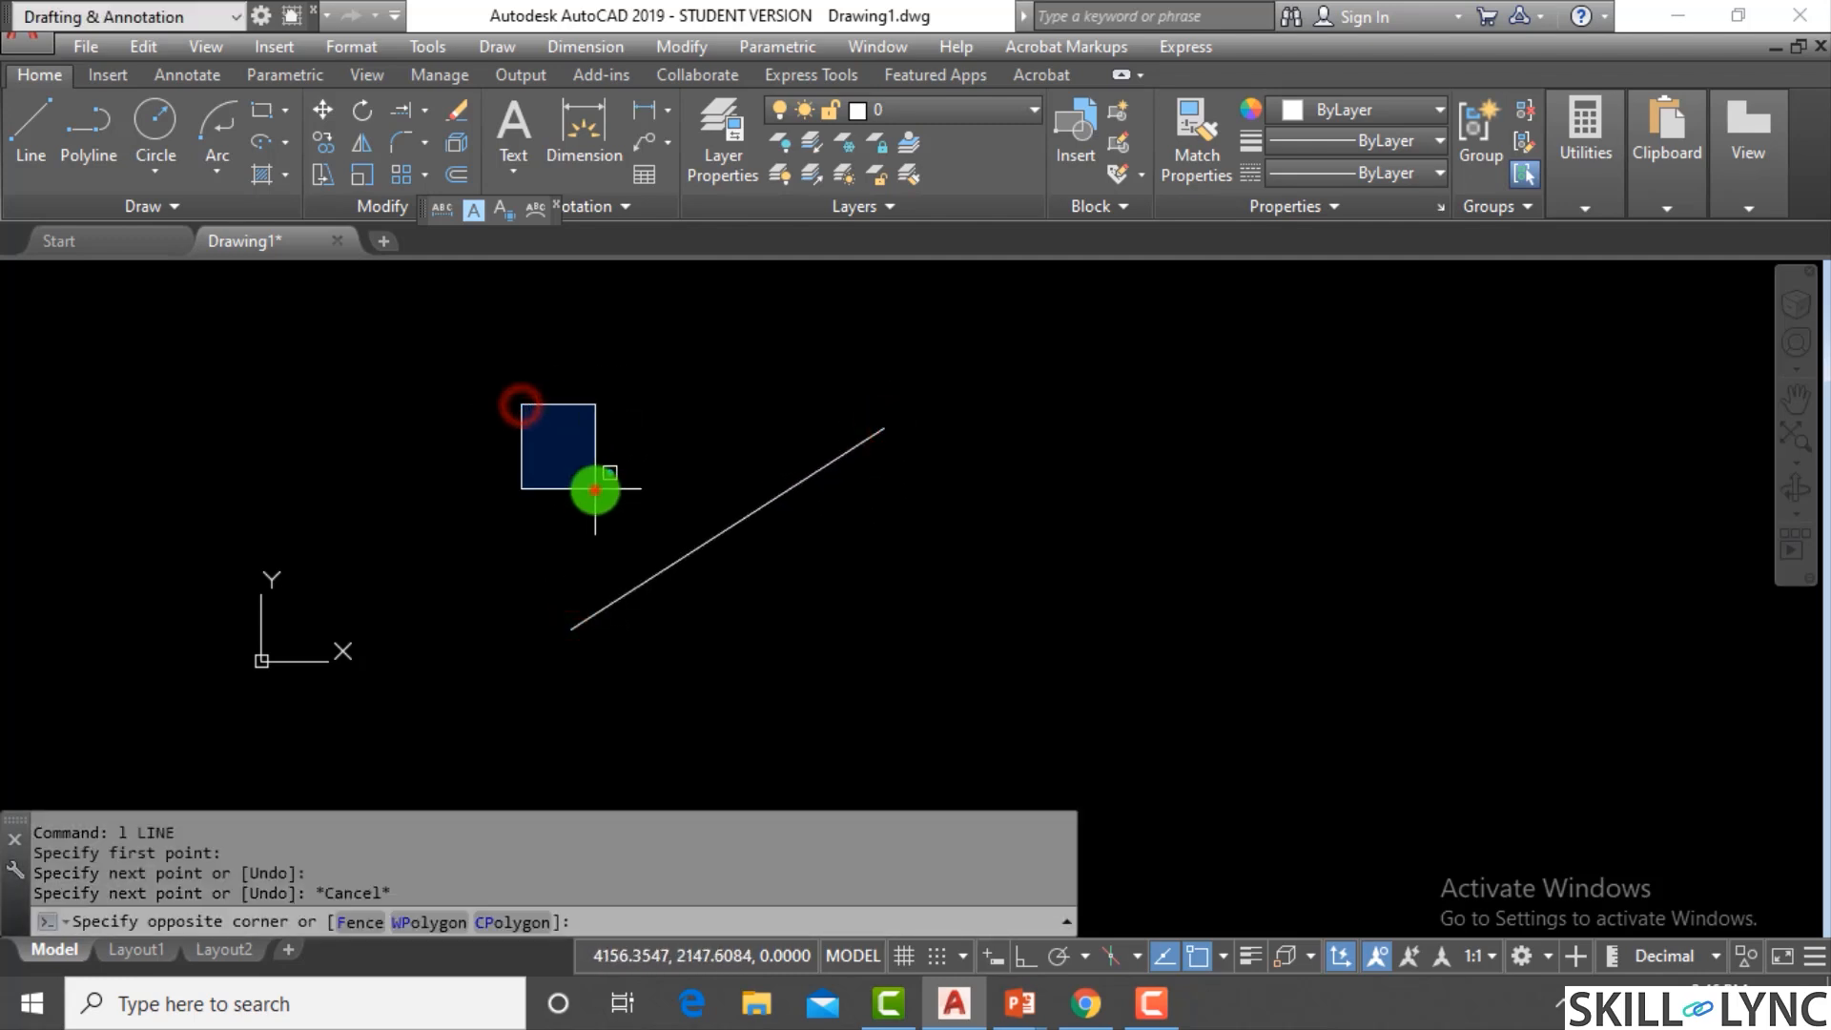
key("Escape")
key("Escape")
Draw two short falling lines side by side above the long rising line, ending short of it
type("l")
key("Return")
left_click(520, 364)
left_click(625, 485)
key("Escape")
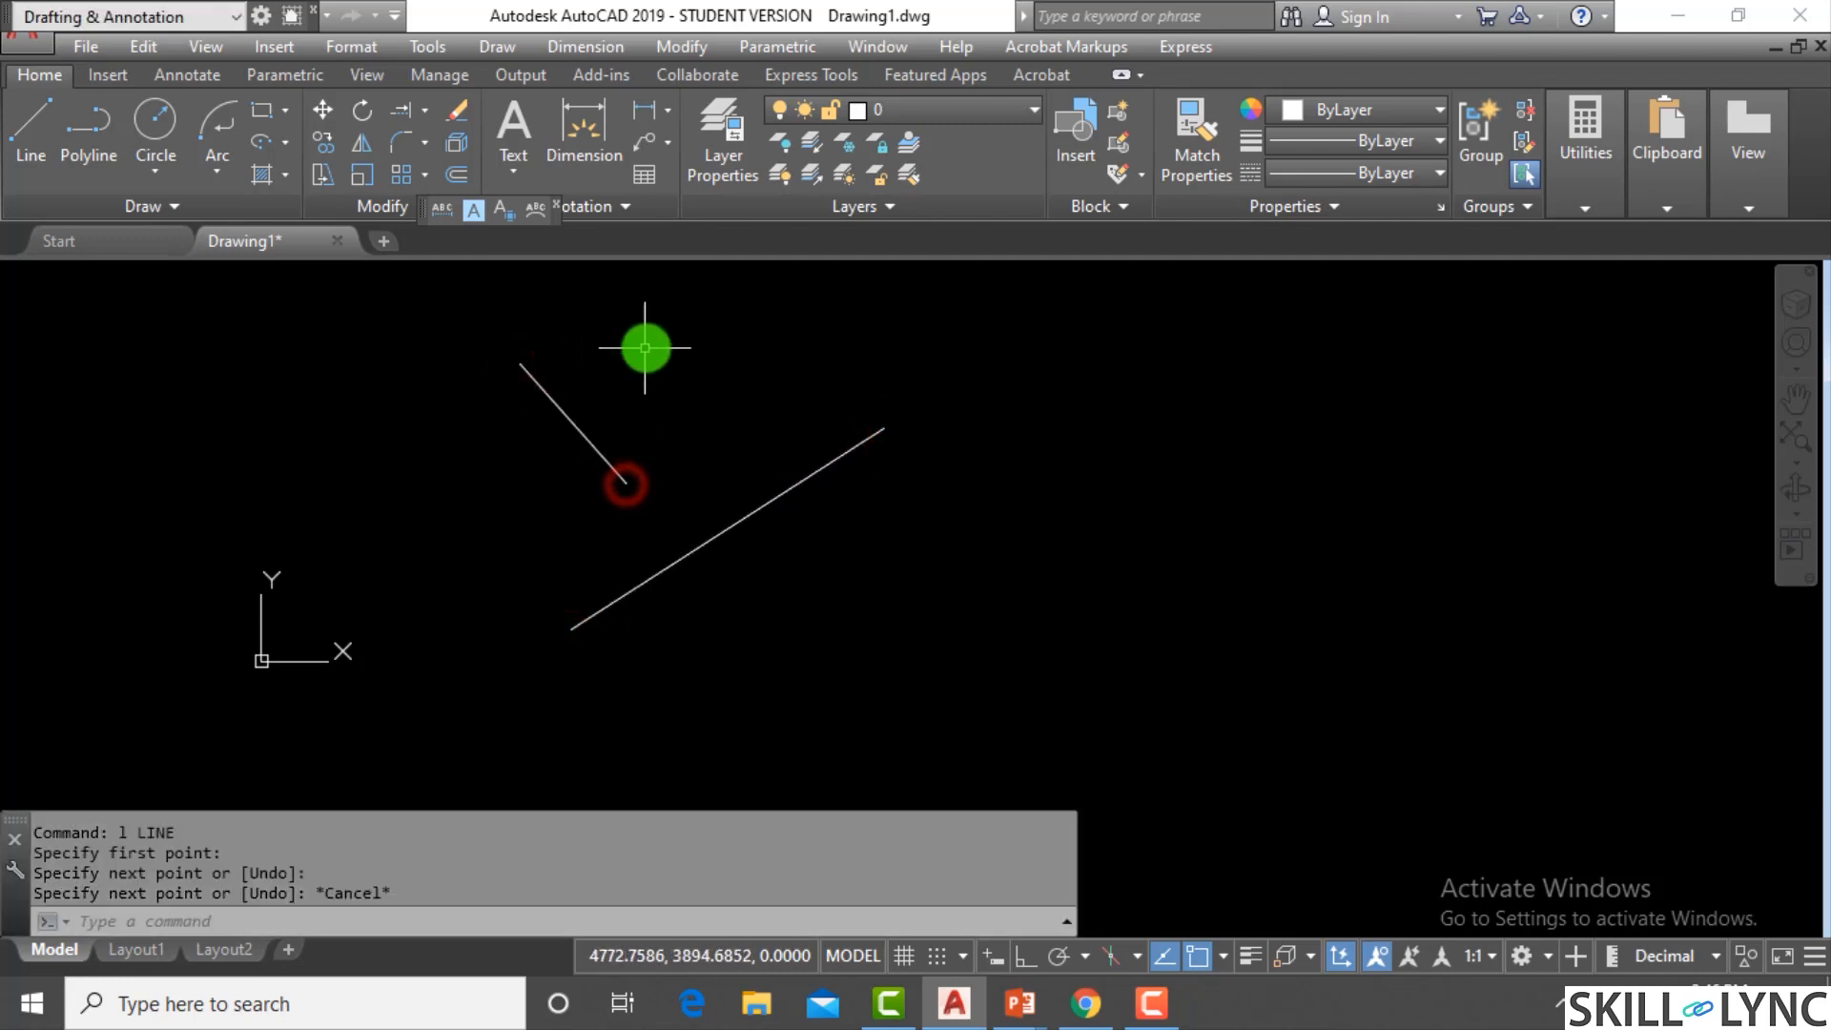
key("Return")
left_click(644, 340)
left_click(725, 458)
key("Escape")
key("Escape")
Use Extend with the long rising line as the boundary edge and run a Fence across the two short falling lines
type("ex")
key("Return")
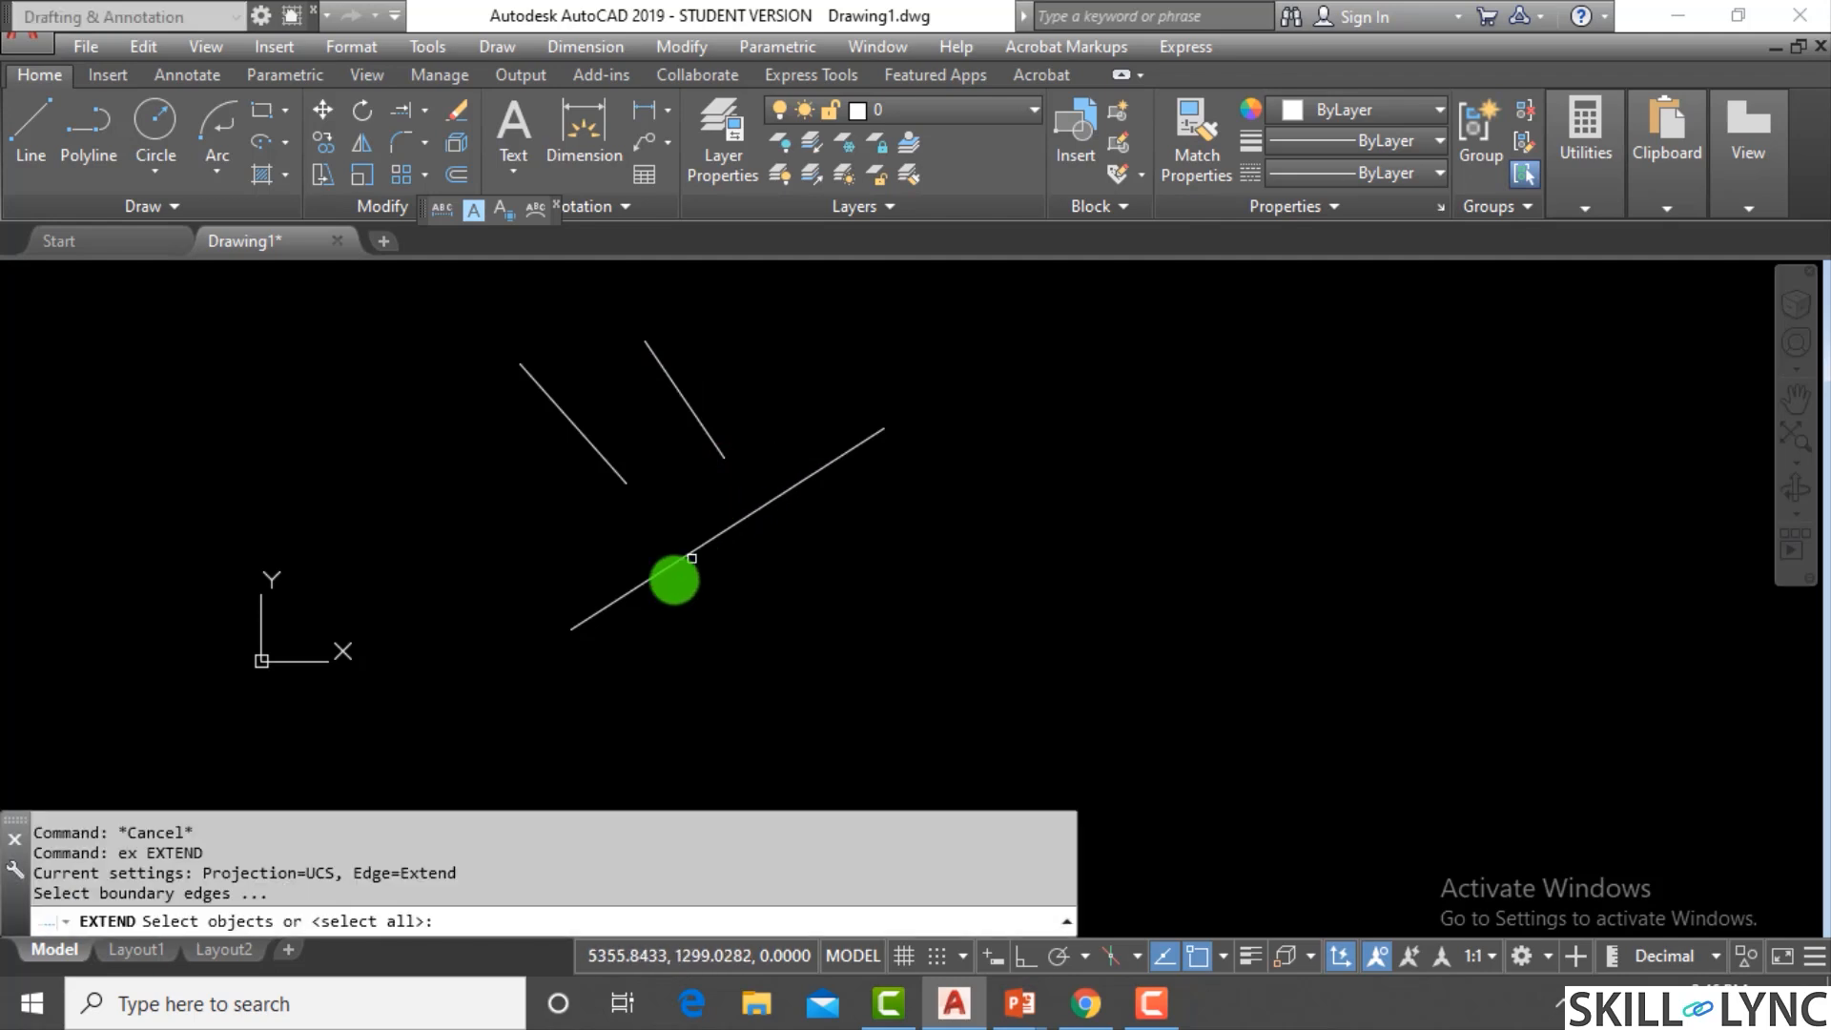
left_click(802, 537)
left_click(765, 462)
key("Return")
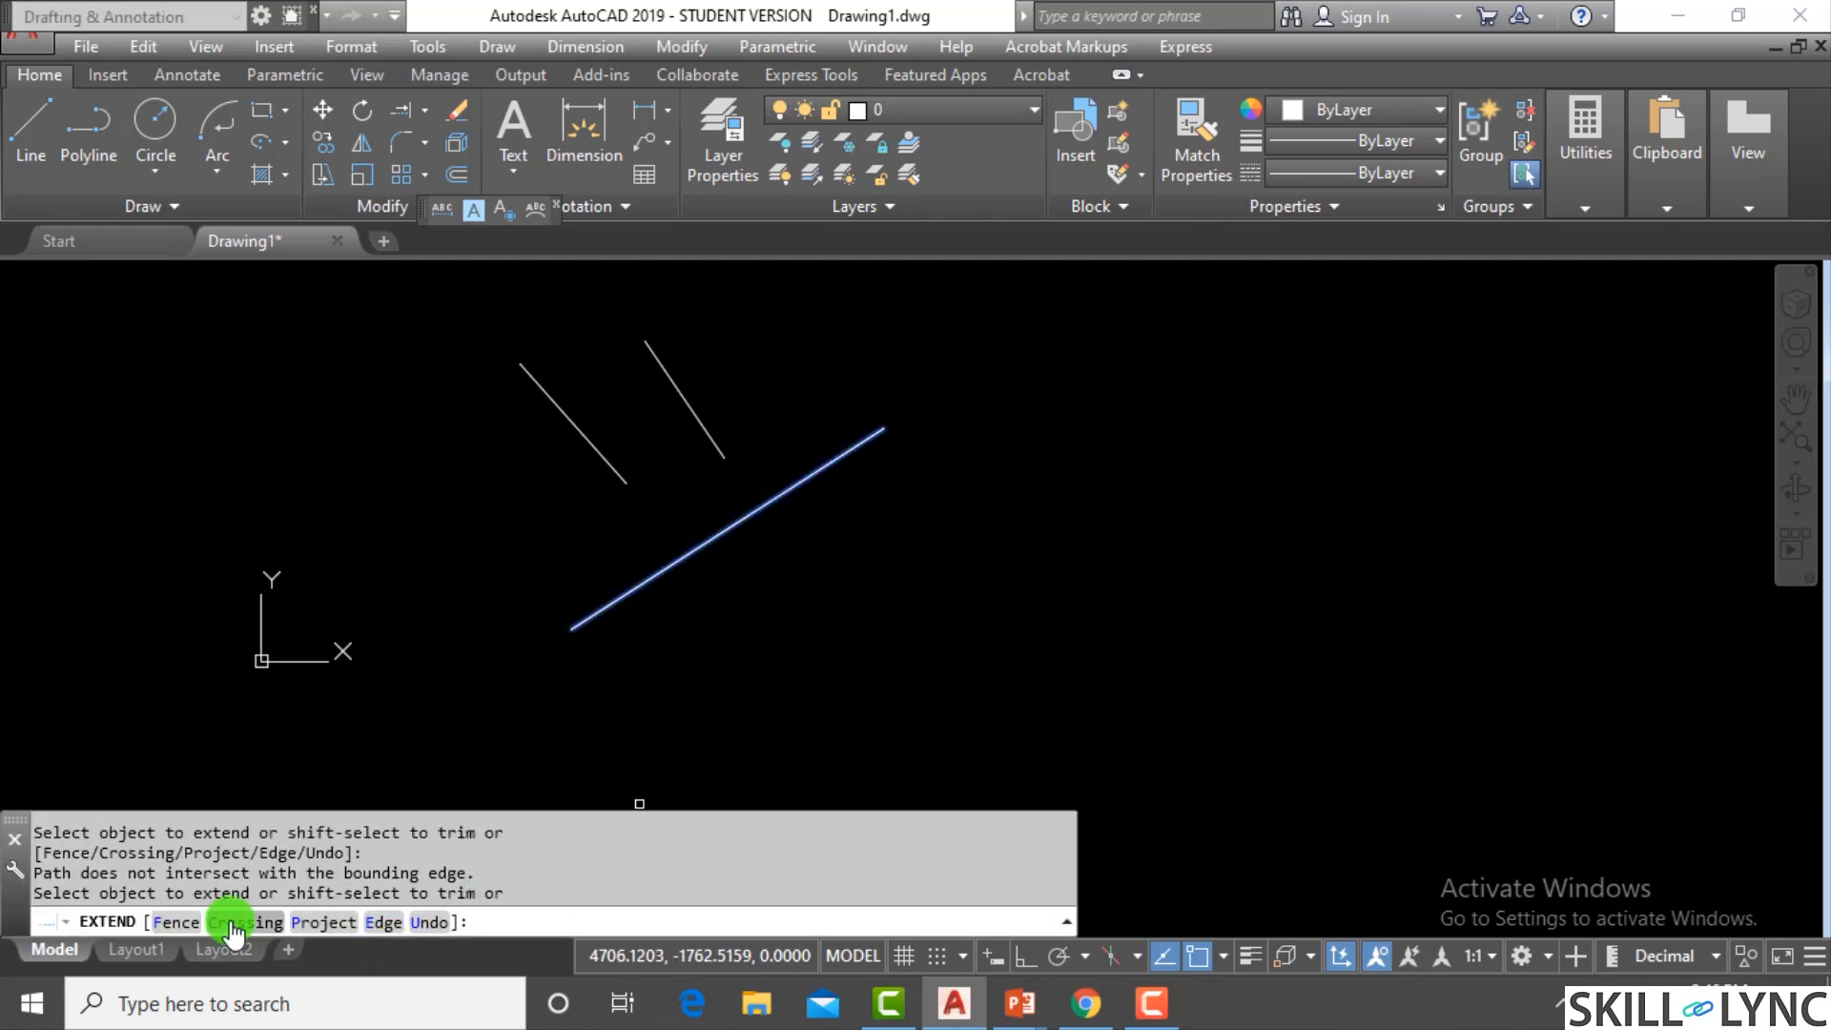
left_click(174, 920)
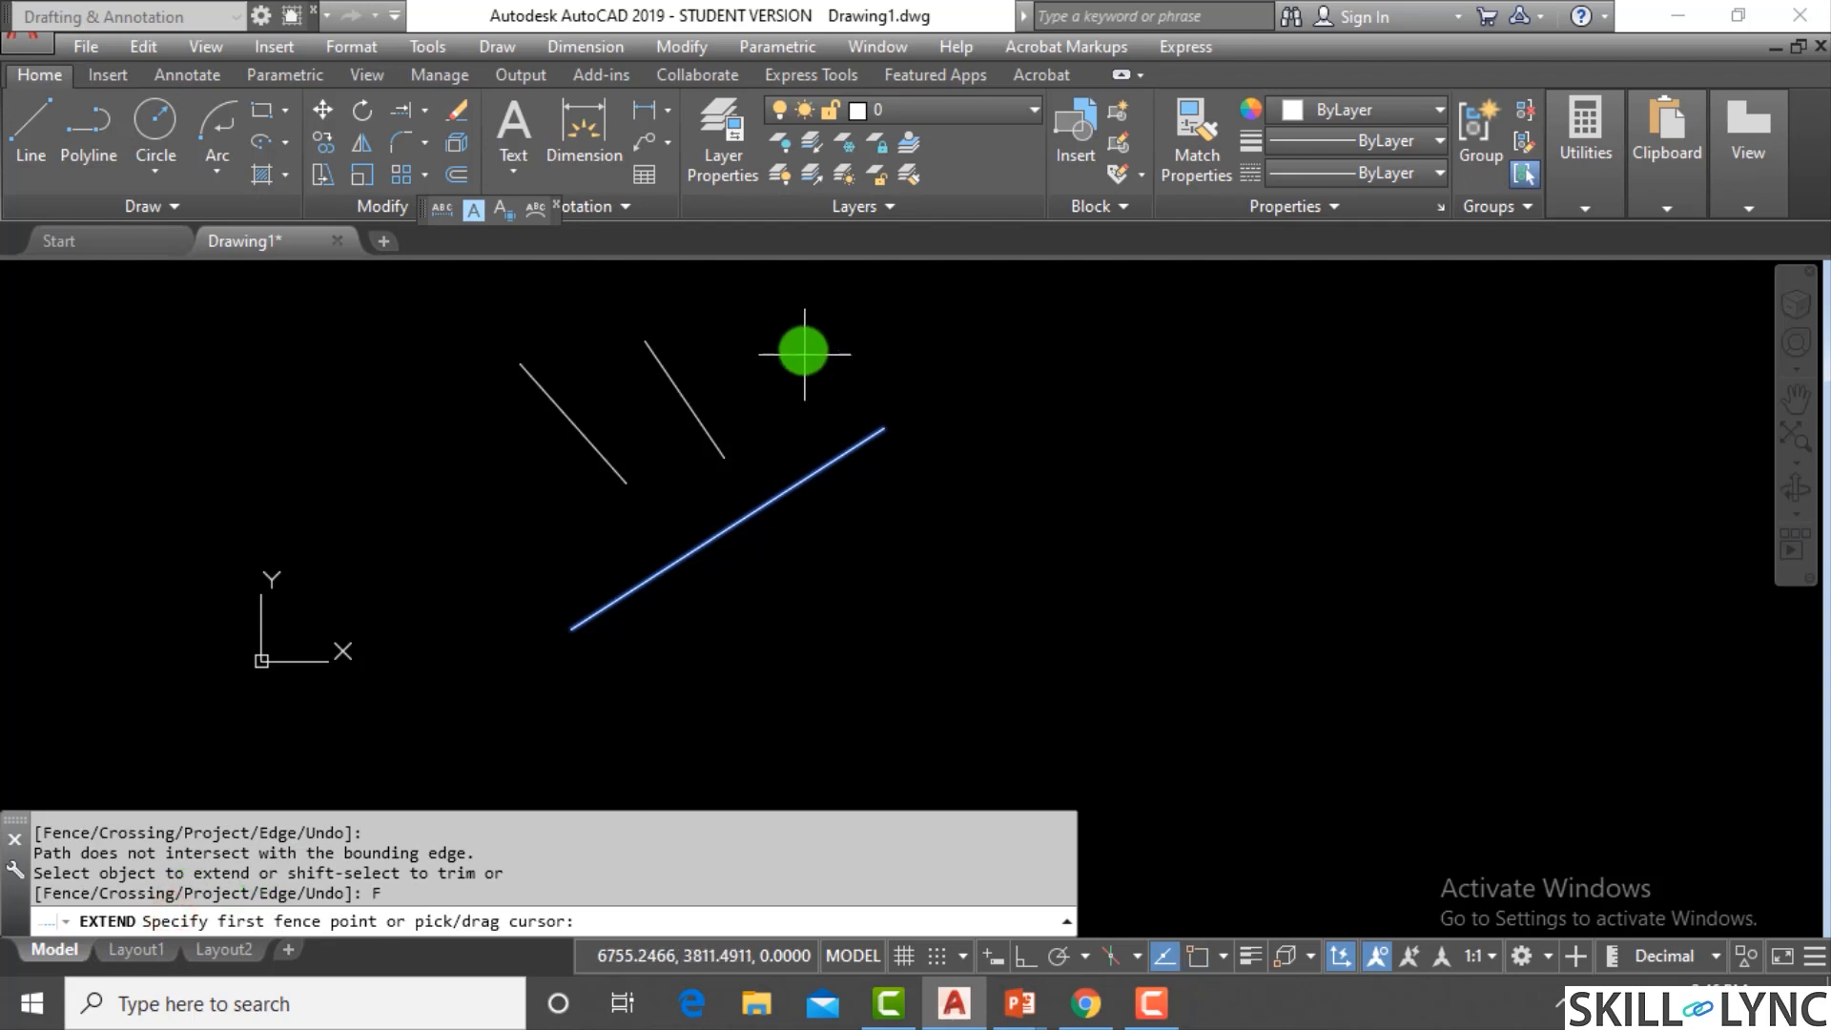
left_click(765, 344)
left_click(457, 504)
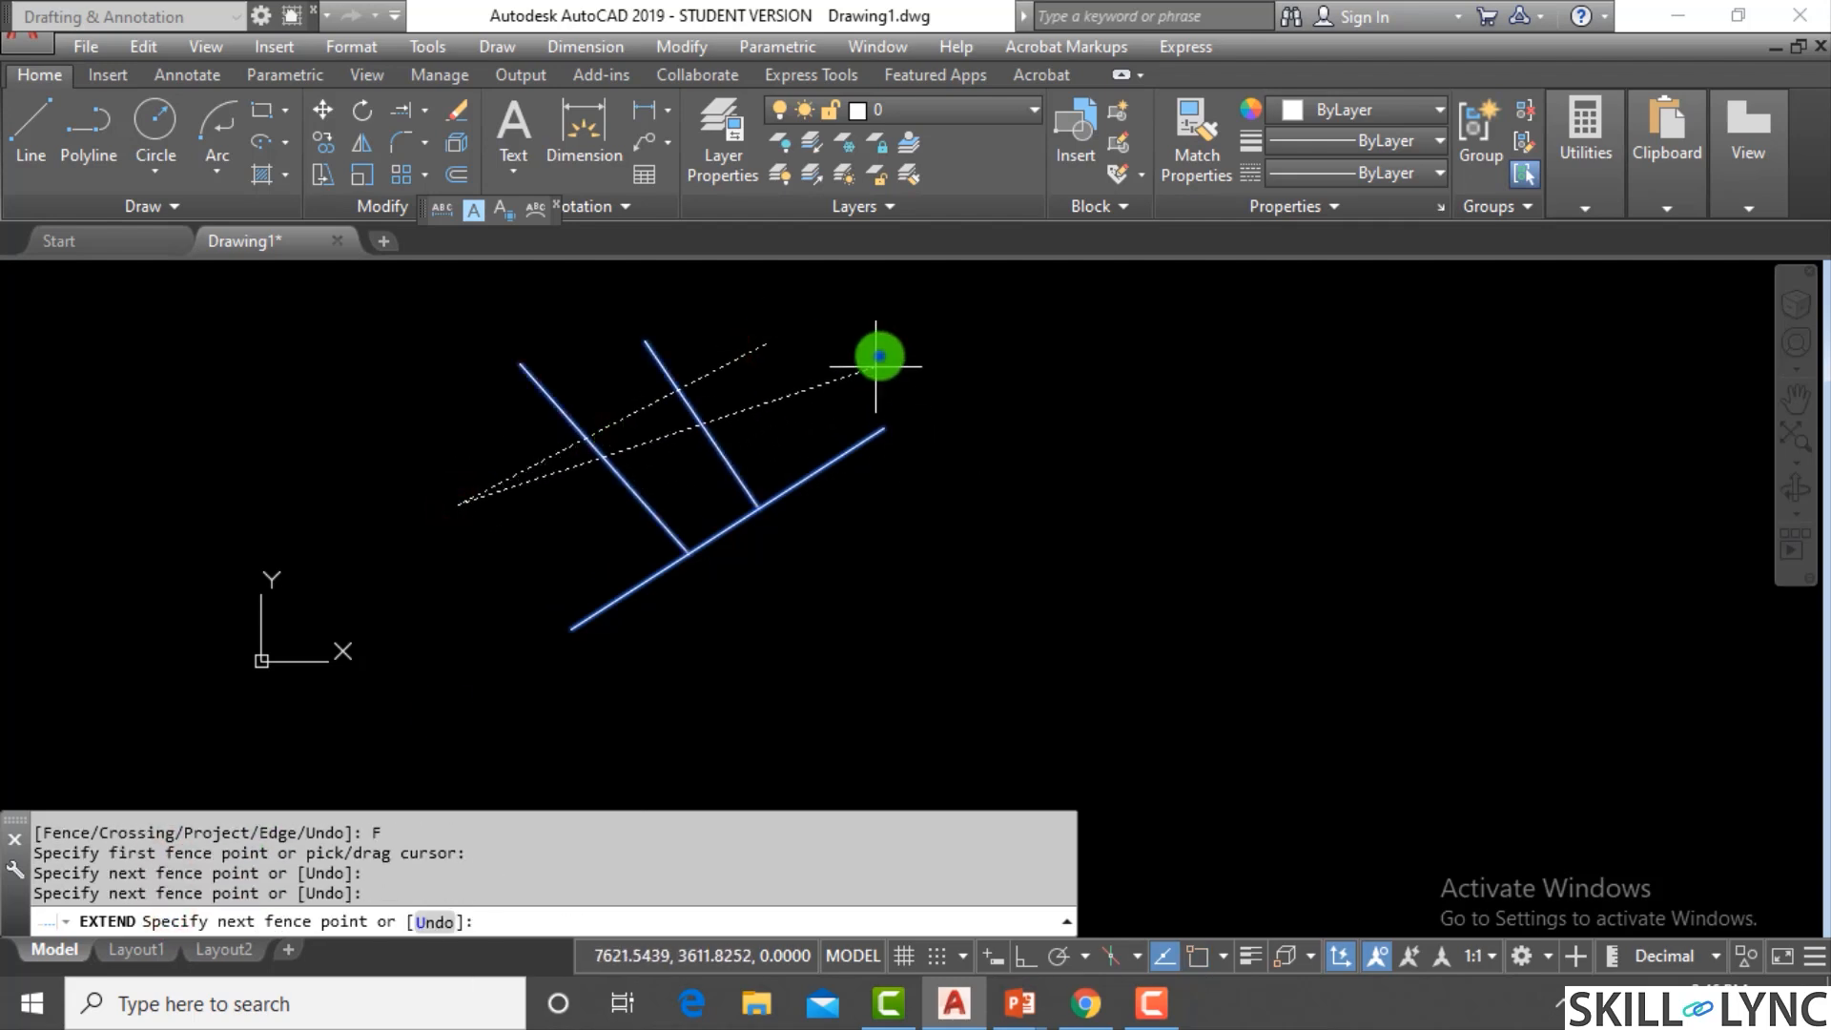
right_click(878, 360)
left_click(944, 376)
key("Escape")
key("Escape")
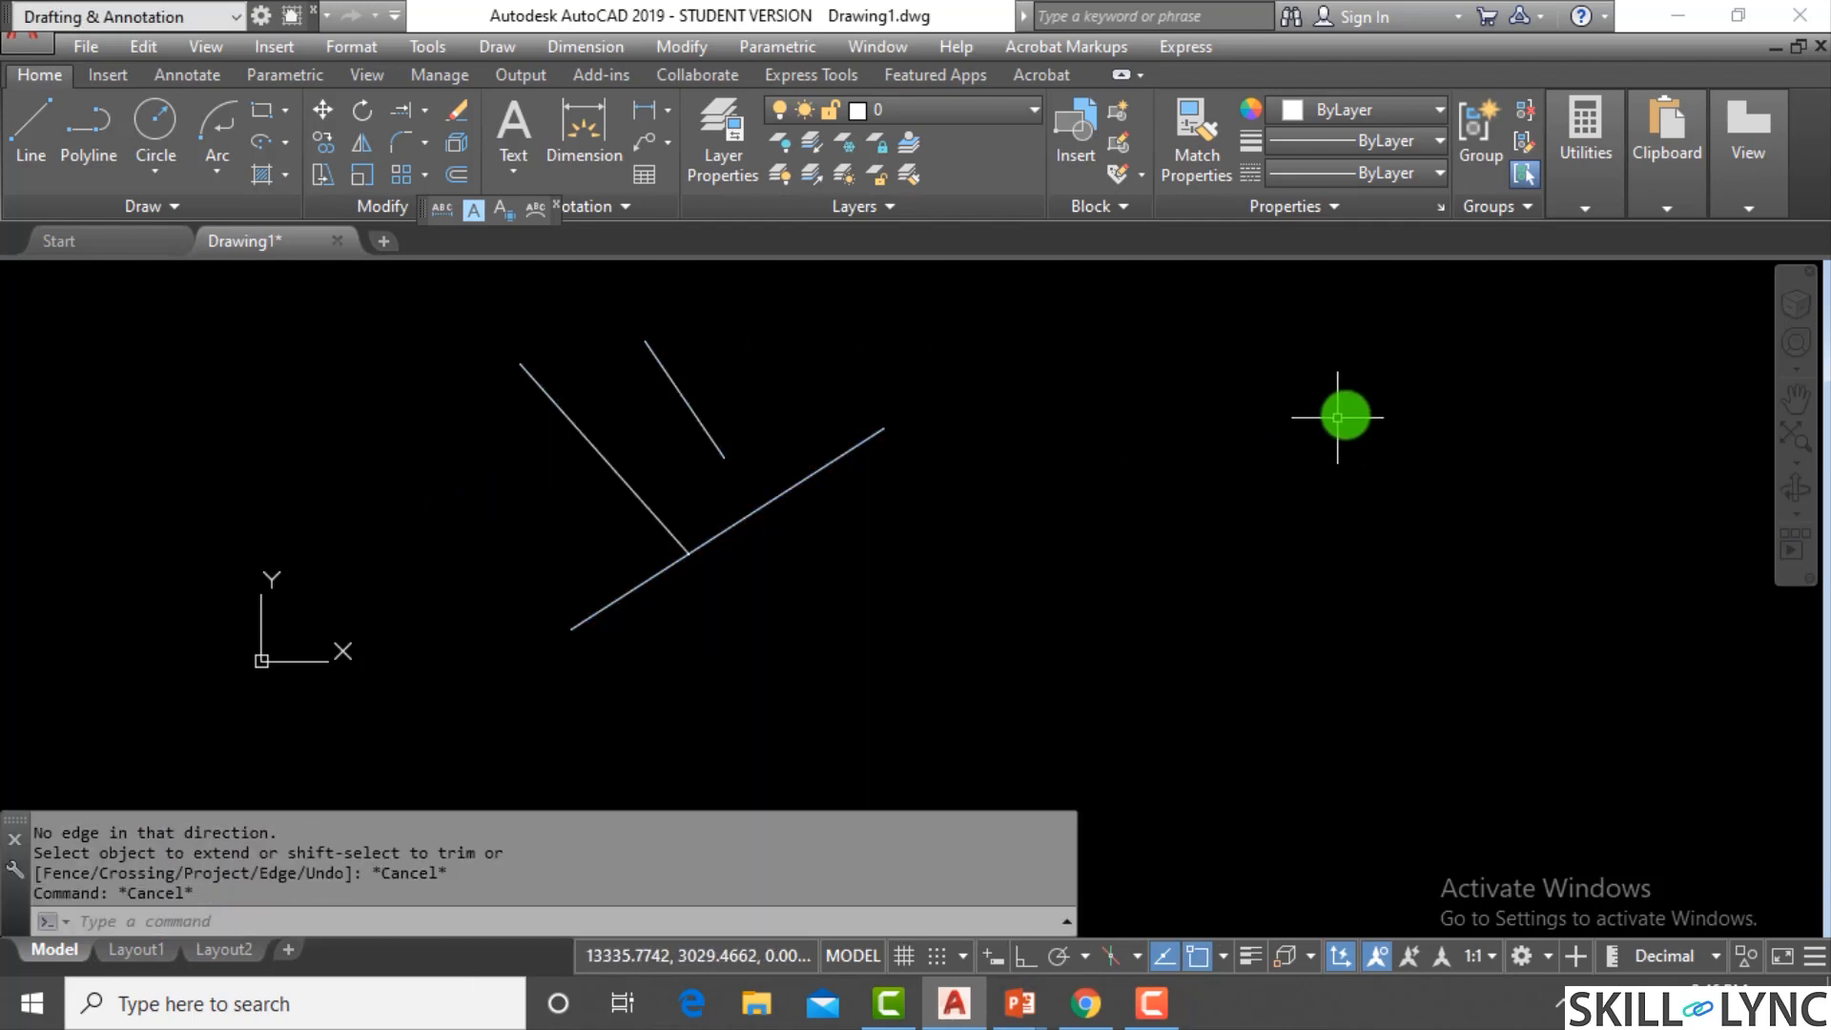
Draw three separate rising lines, one below the other, well to the right of the existing figure
type("l")
key("Return")
left_click(1442, 378)
left_click(1190, 490)
key("Escape")
key("Return")
left_click(1451, 444)
left_click(1300, 570)
key("Escape")
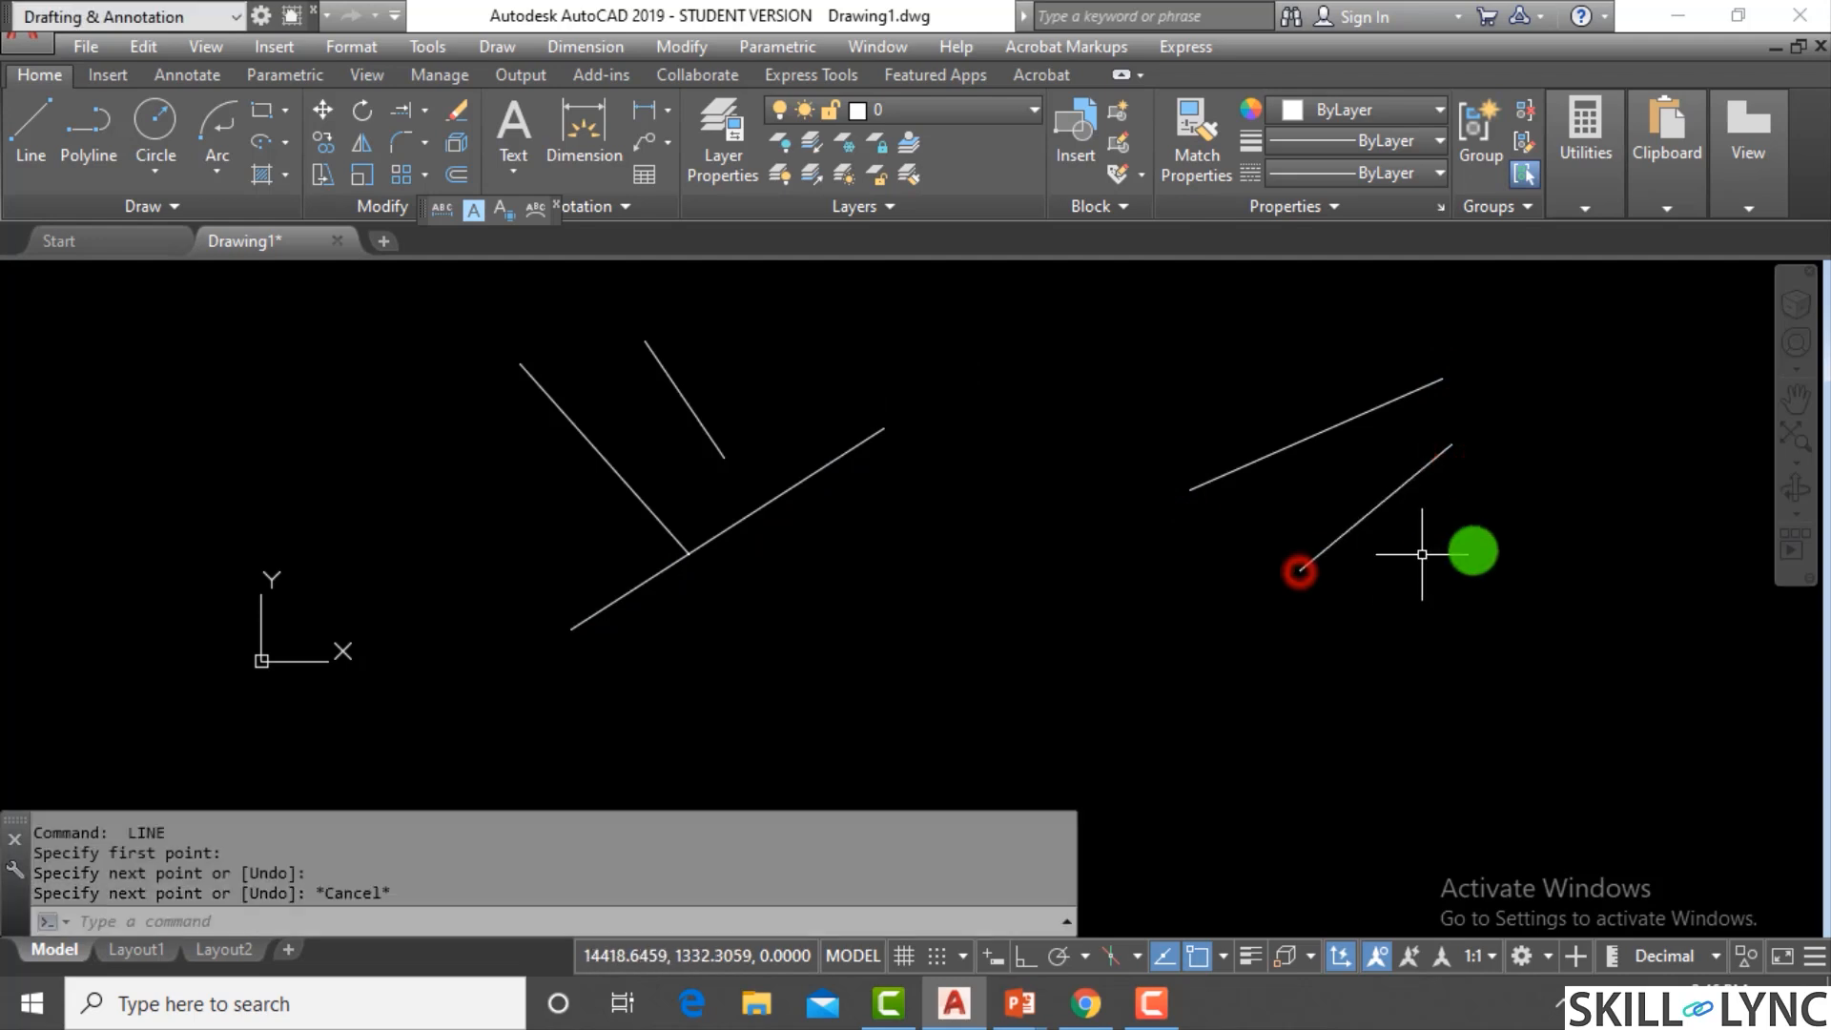
key("Return")
left_click(1492, 538)
left_click(1255, 694)
key("Escape")
scroll(1169, 688, "down", 2)
scroll(1454, 544, "up", 4)
key("Escape")
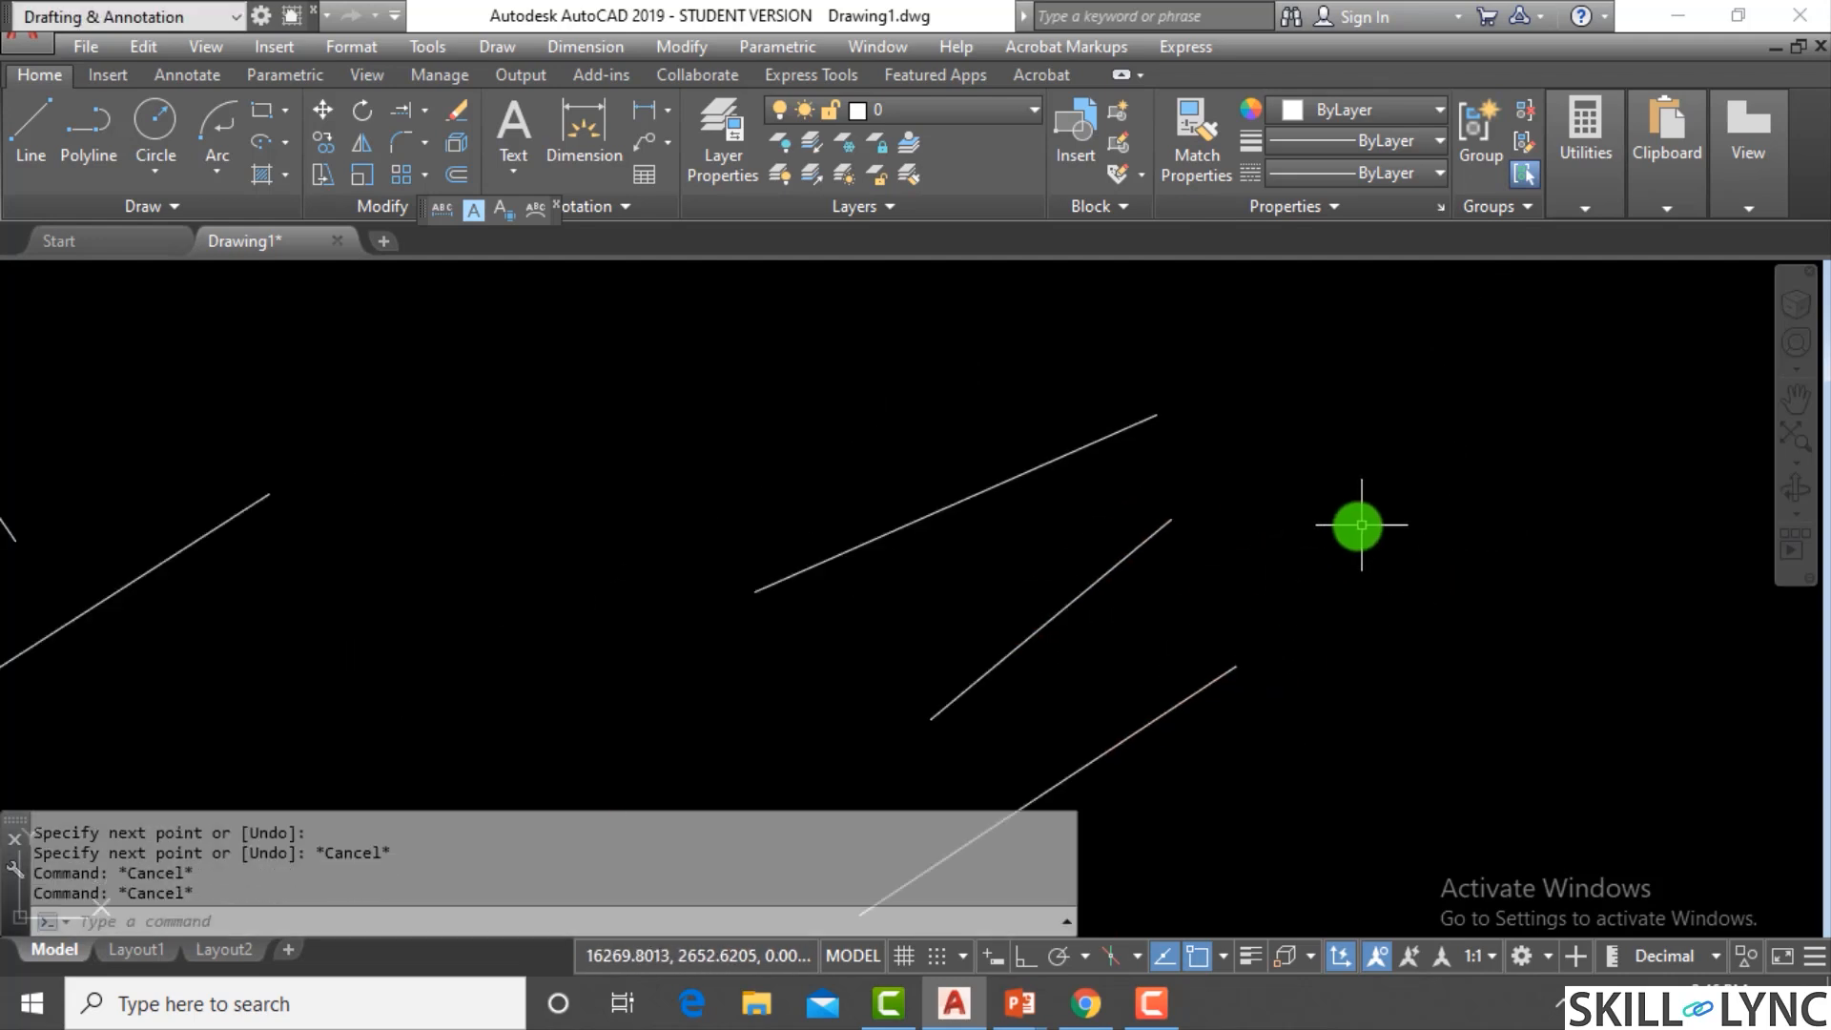
Draw a long falling line just beyond the upper ends of the three rising lines, without touching them
type("l")
key("Return")
left_click(1147, 338)
key("Escape")
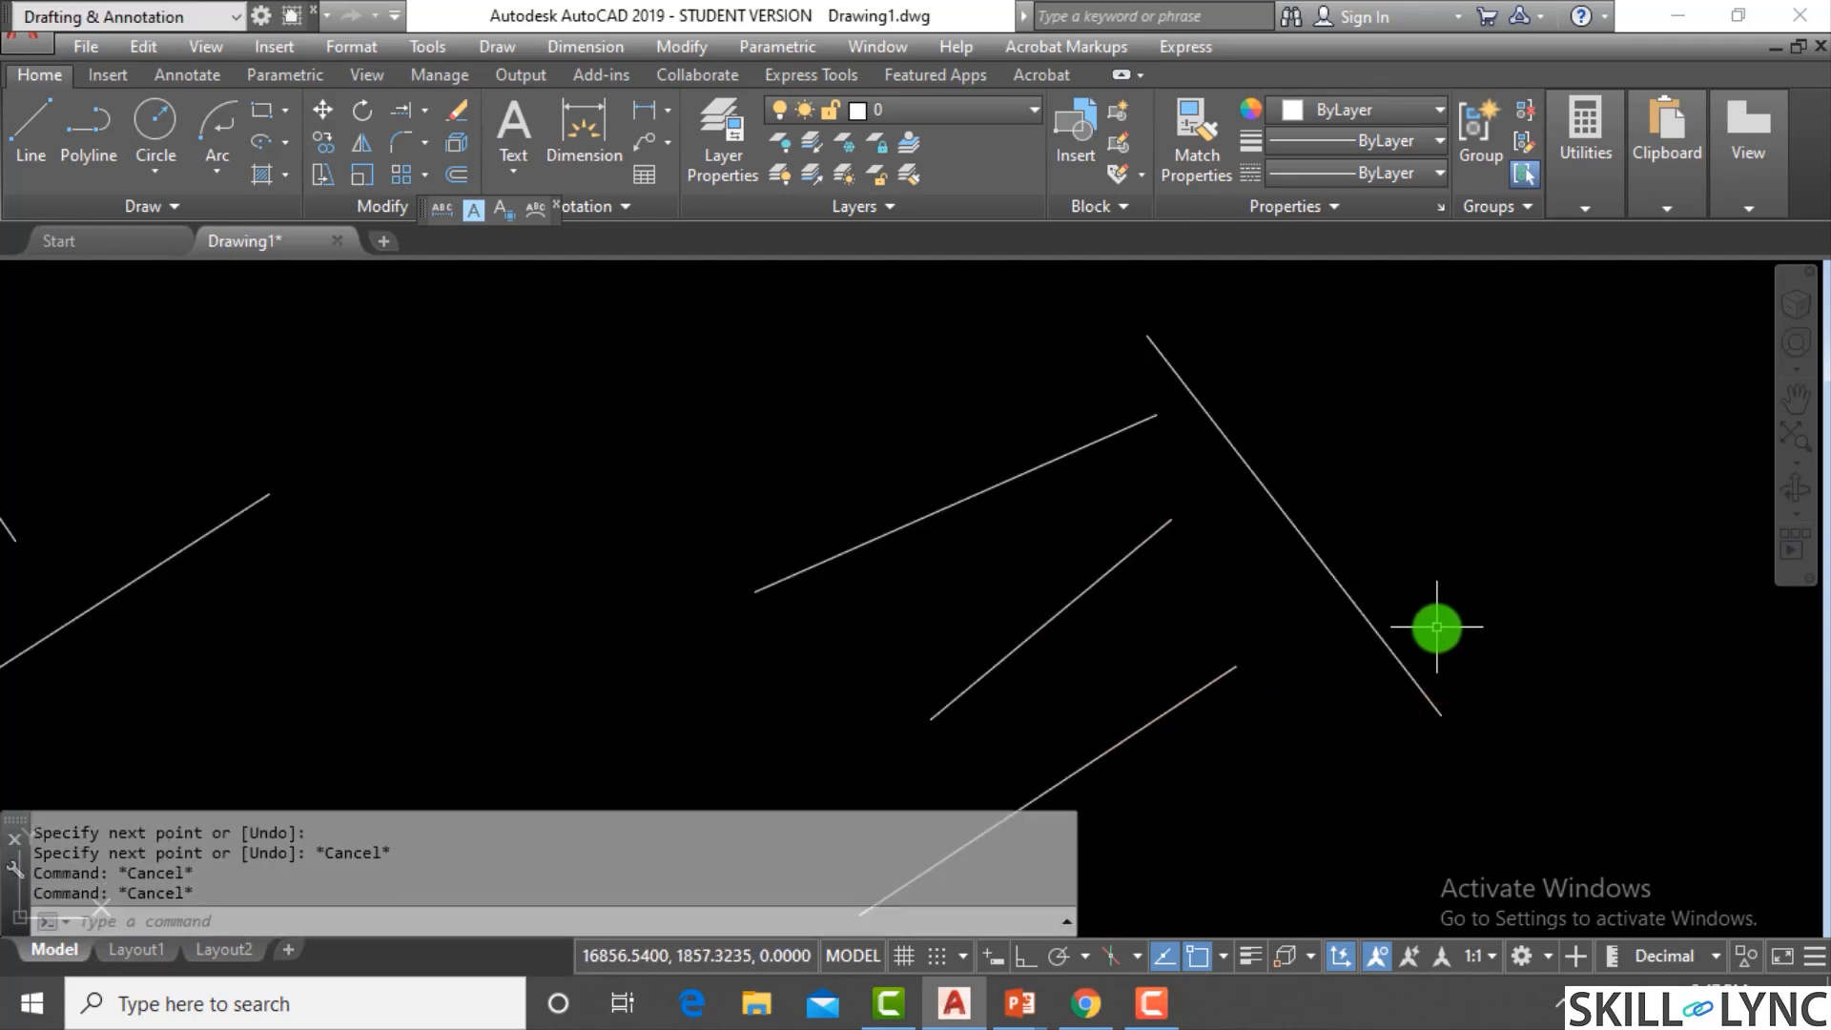
Extend the three rising lines to the long falling line as the boundary edge, using a Fence across all three
type("ex")
key("Return")
left_click(1332, 531)
left_click(1280, 566)
key("Return")
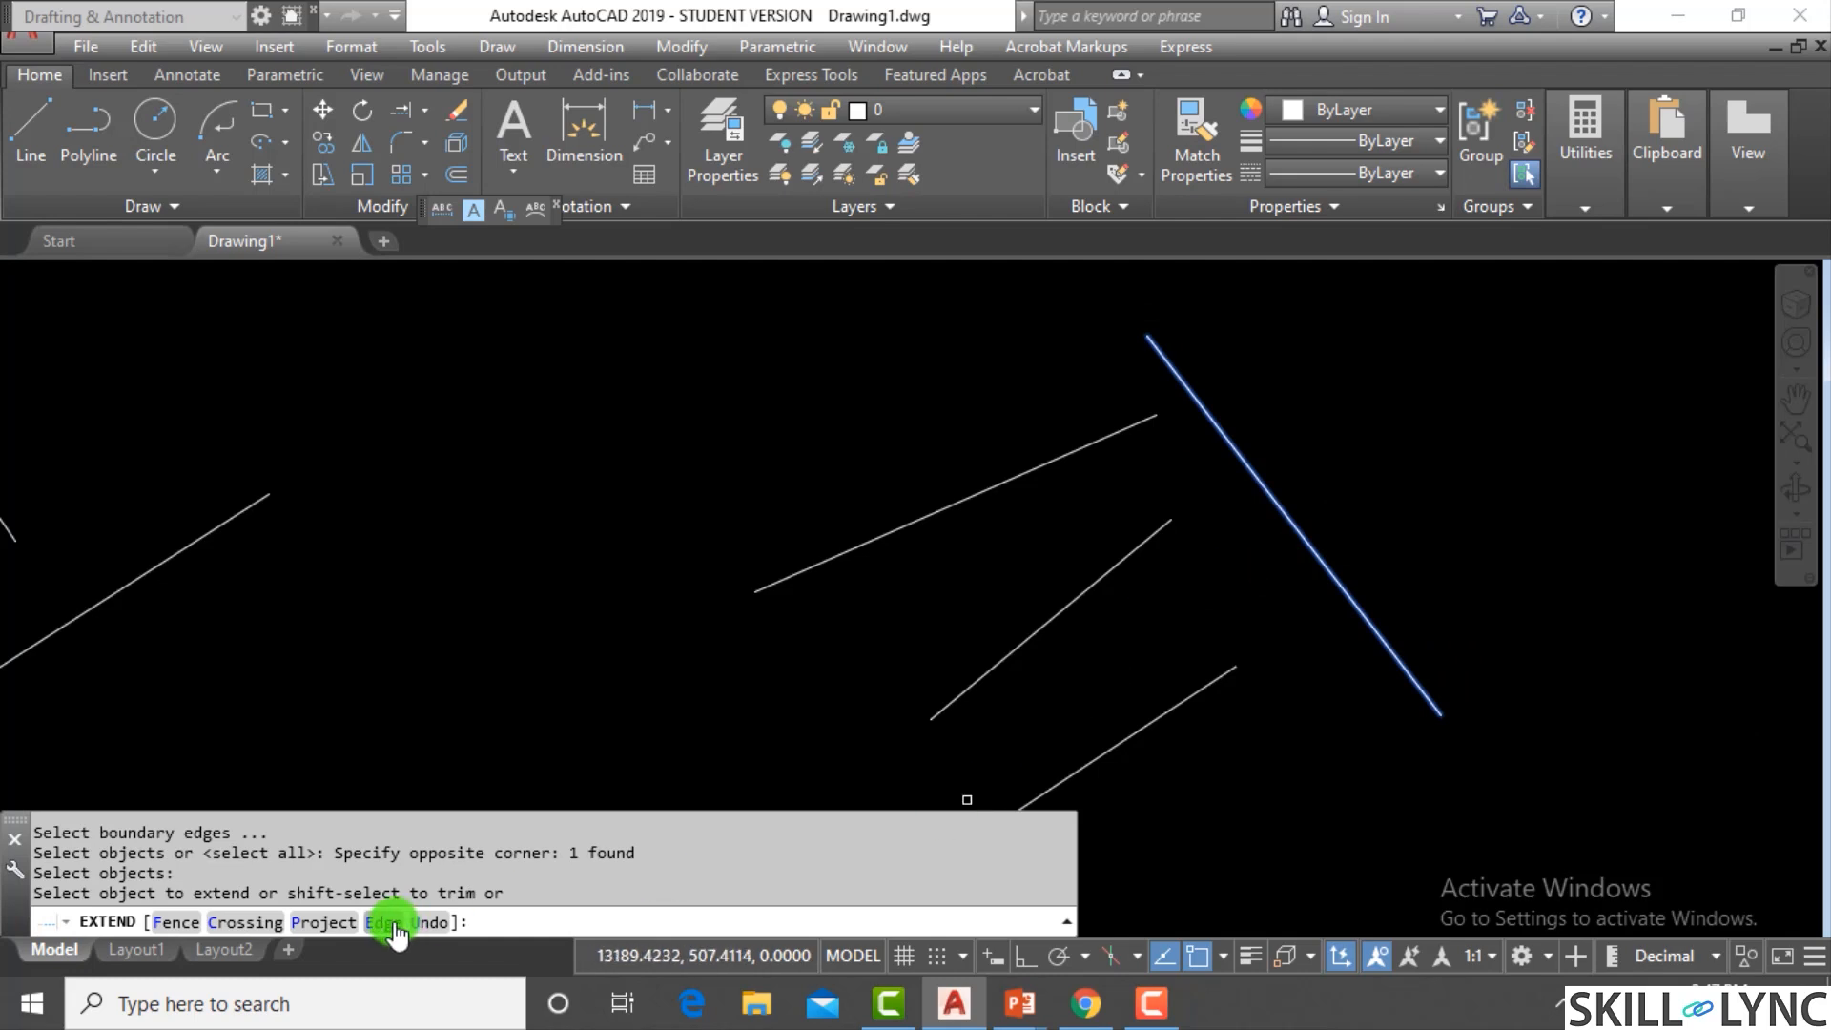
left_click(175, 922)
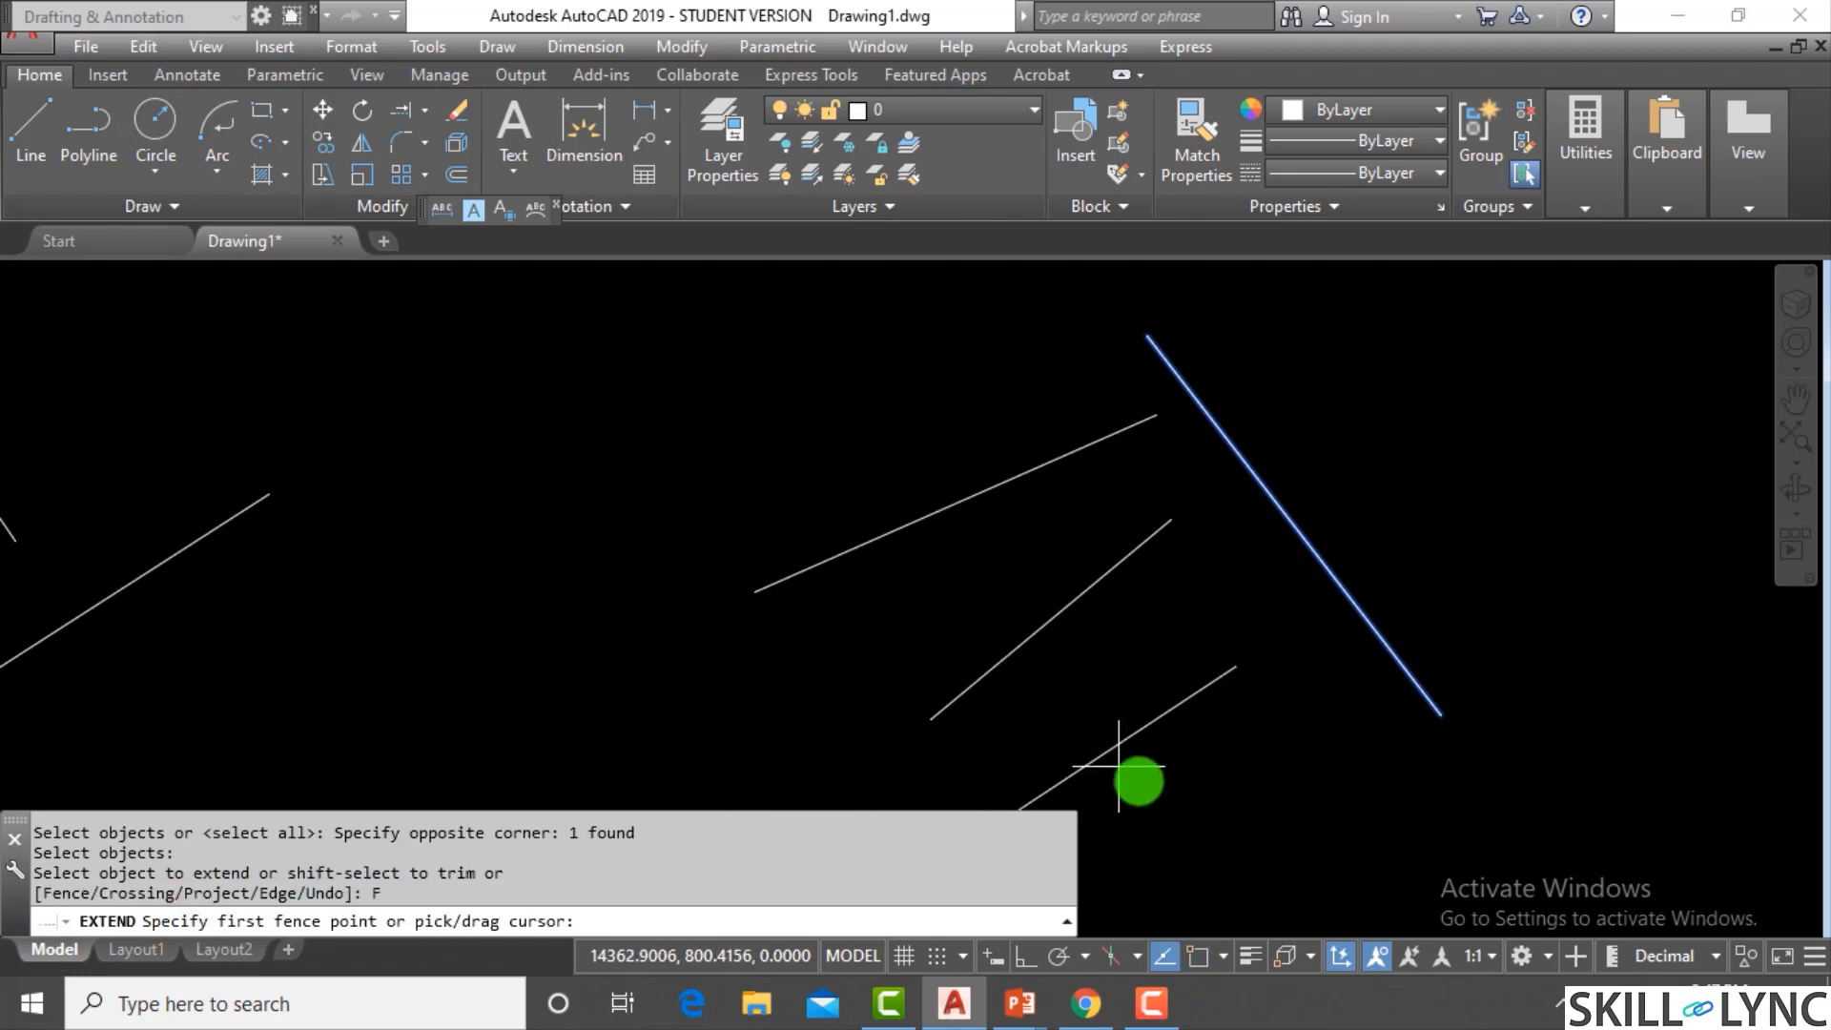
left_click(1148, 780)
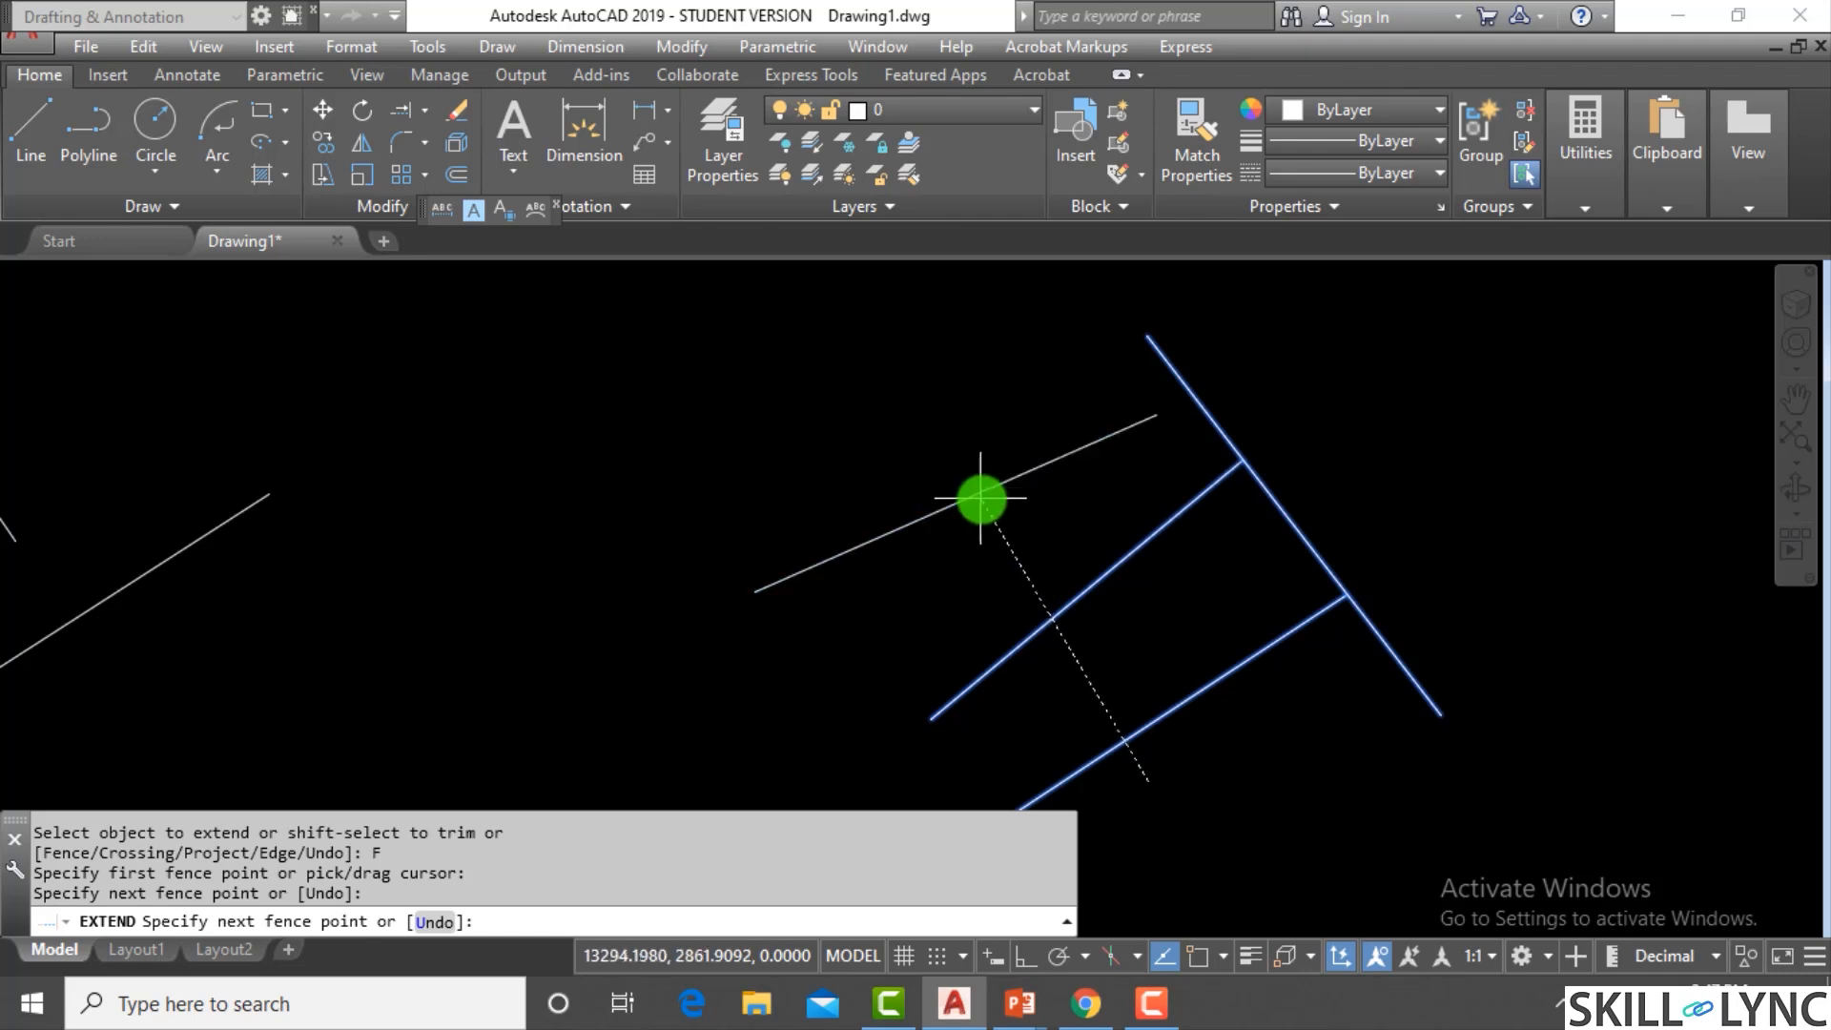
left_click(955, 452)
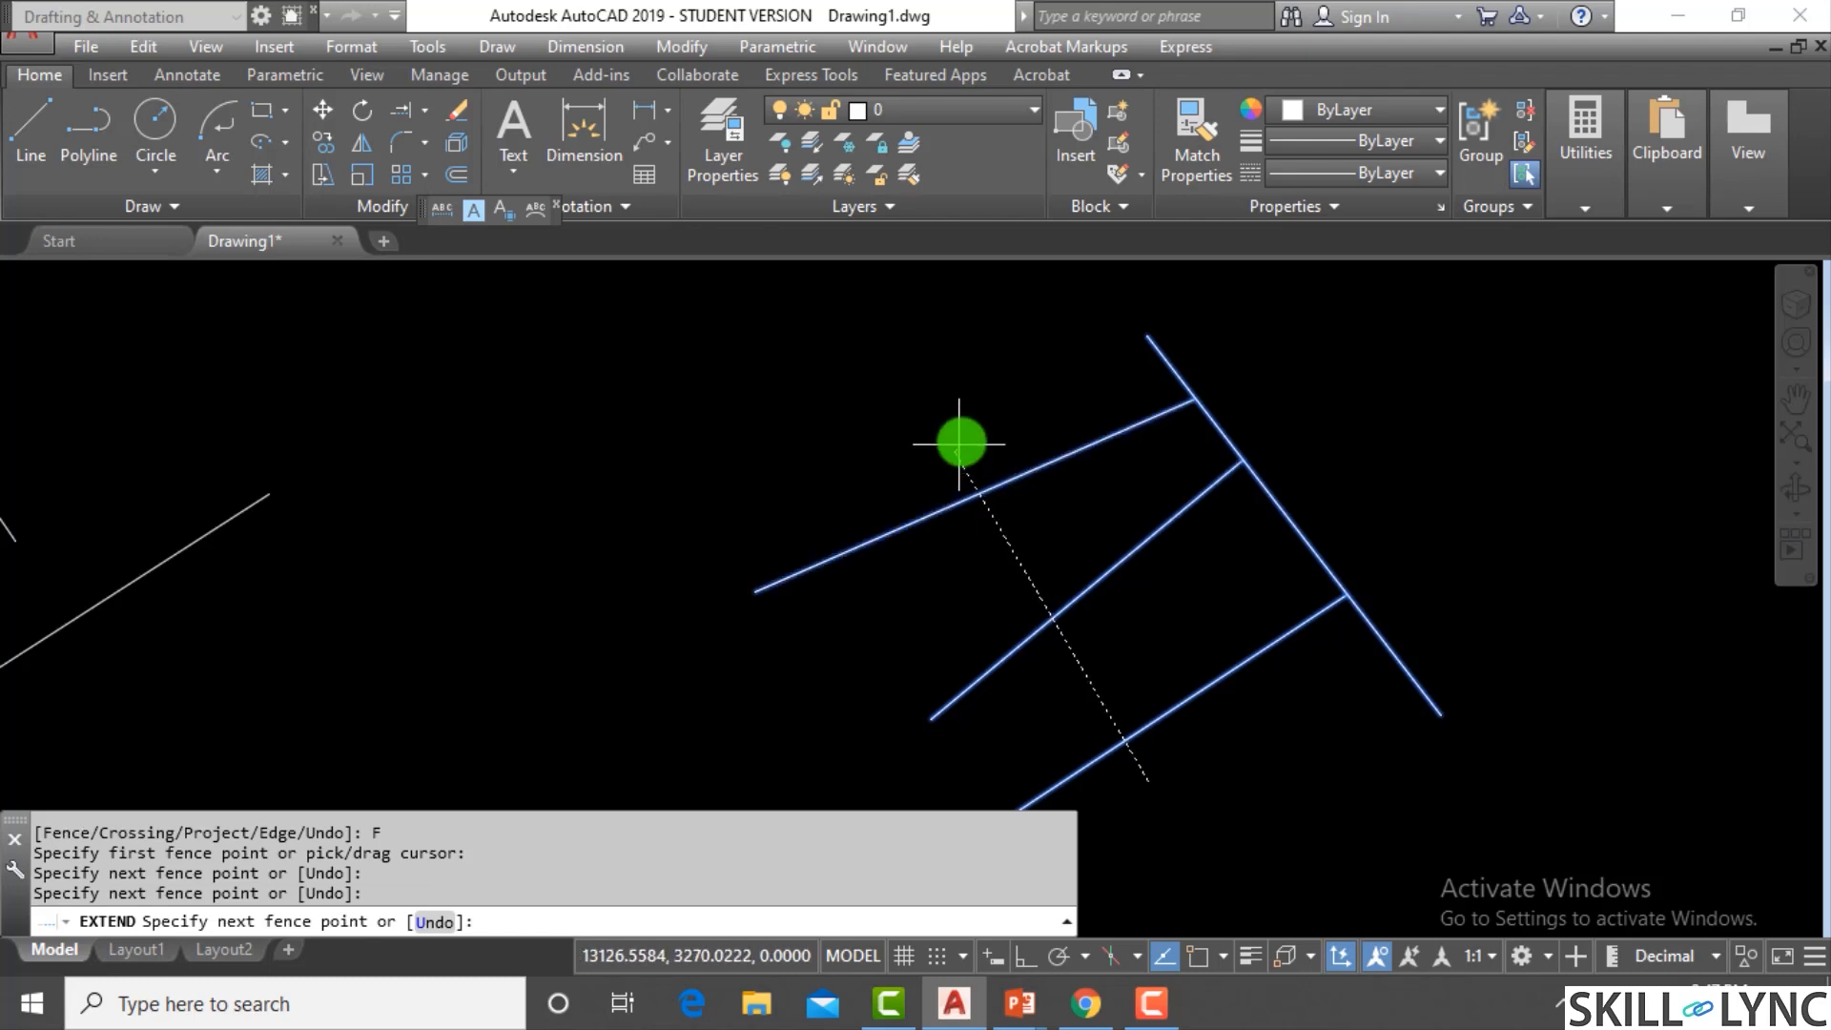
right_click(960, 444)
left_click(986, 458)
scroll(1136, 487, "down", 2)
key("Escape")
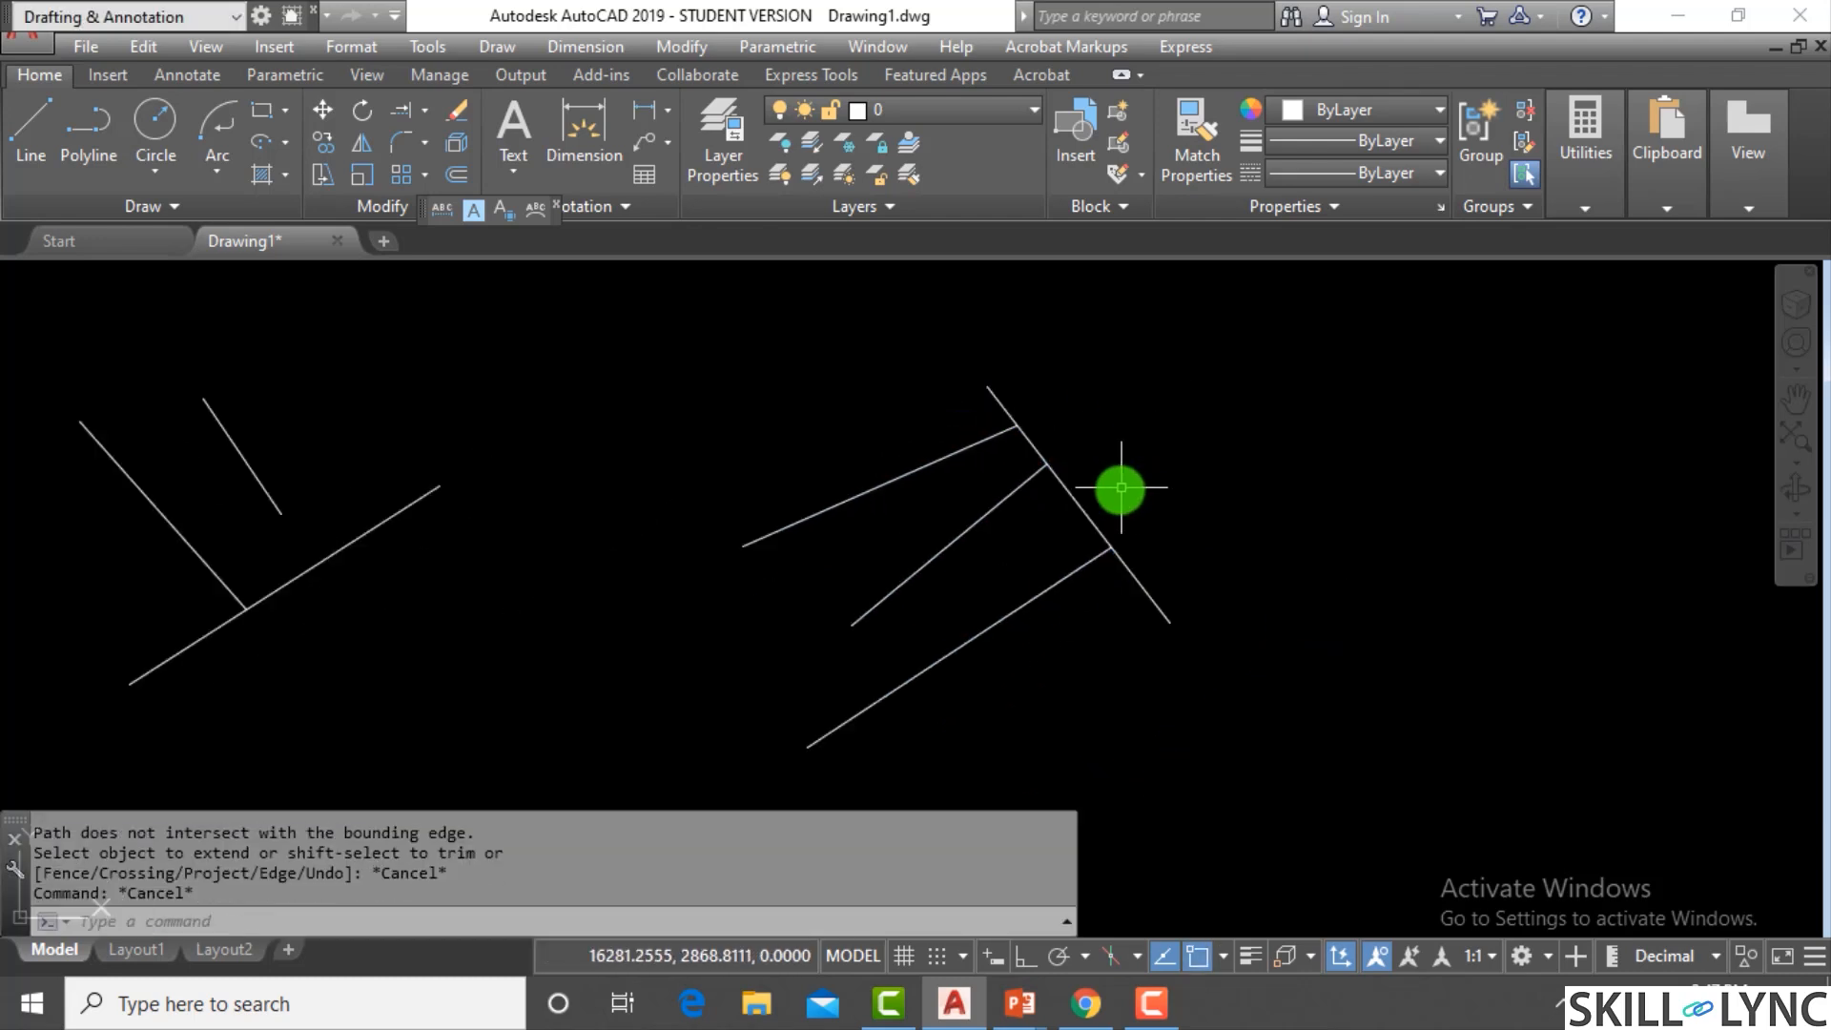
key("Escape")
scroll(1251, 529, "up", 2)
scroll(1249, 525, "down", 2)
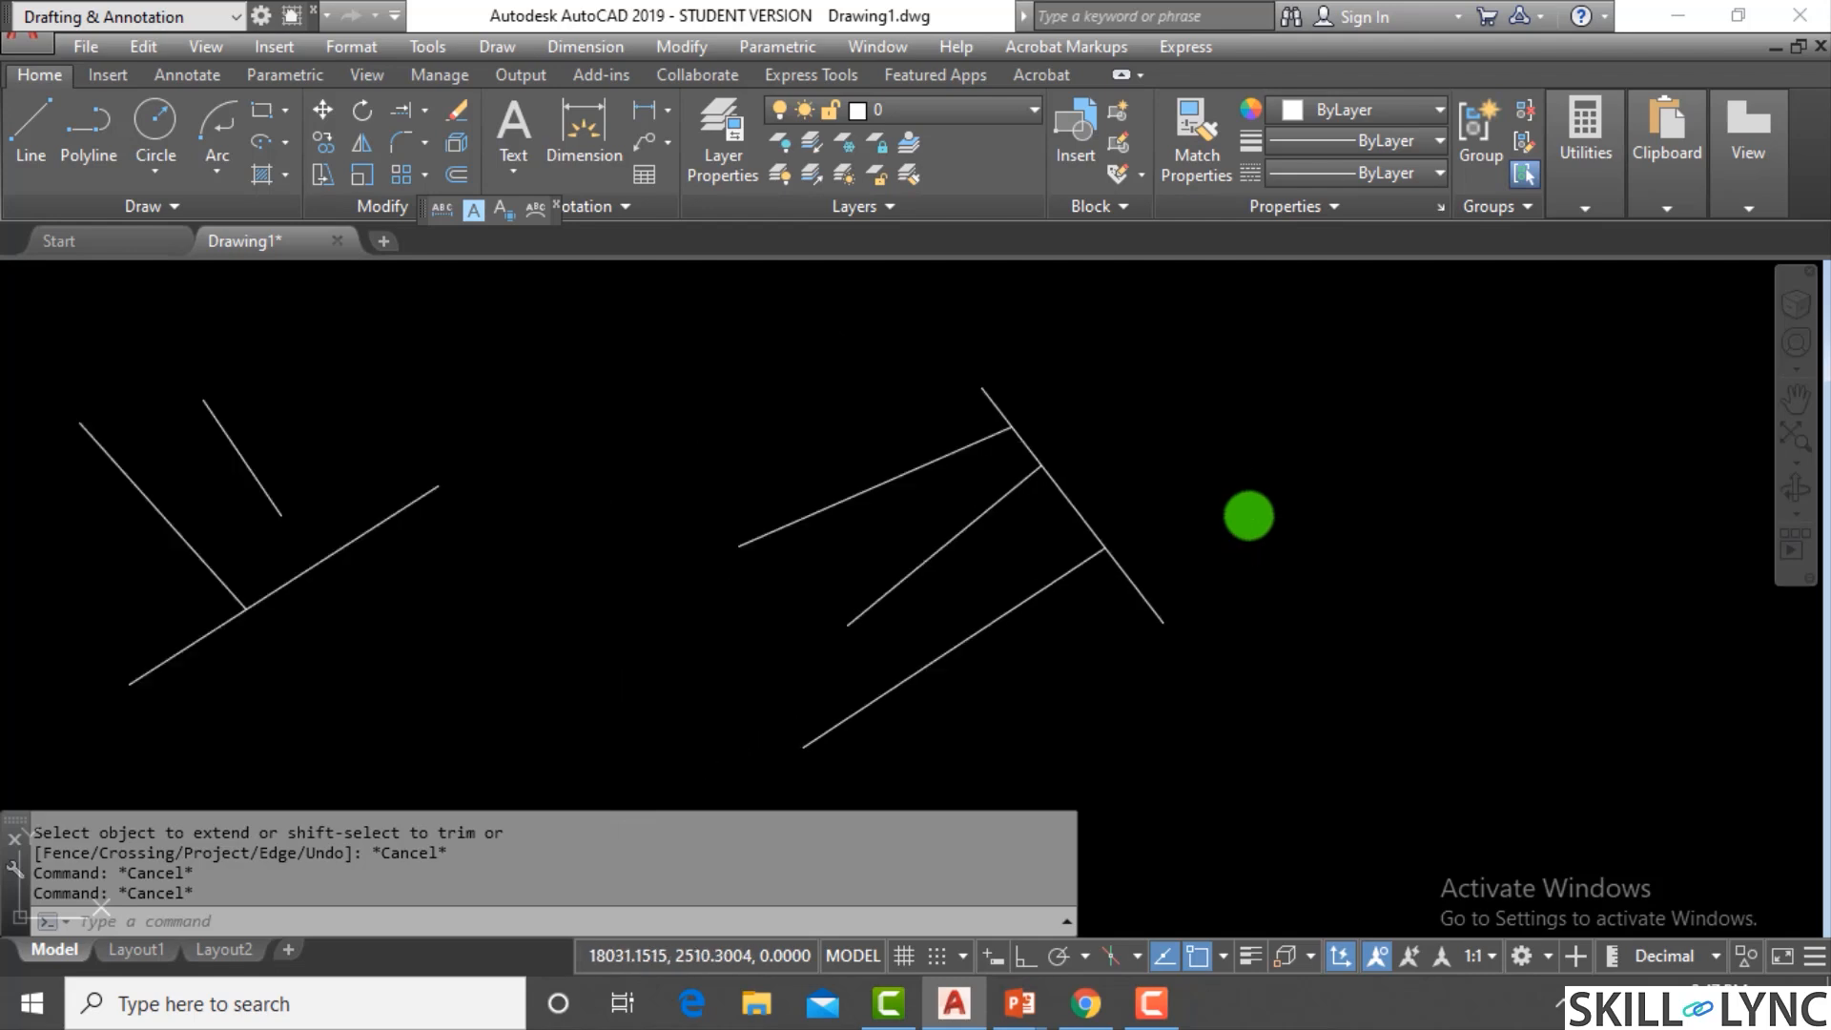
scroll(1249, 516, "up", 1)
scroll(1249, 516, "down", 1)
key("Escape")
key("Escape")
scroll(1252, 510, "up", 1)
scroll(1251, 510, "down", 1)
Draw a short steep falling line and, farther right and lower, a rising line whose near end lies beyond the steep line's path
type("l")
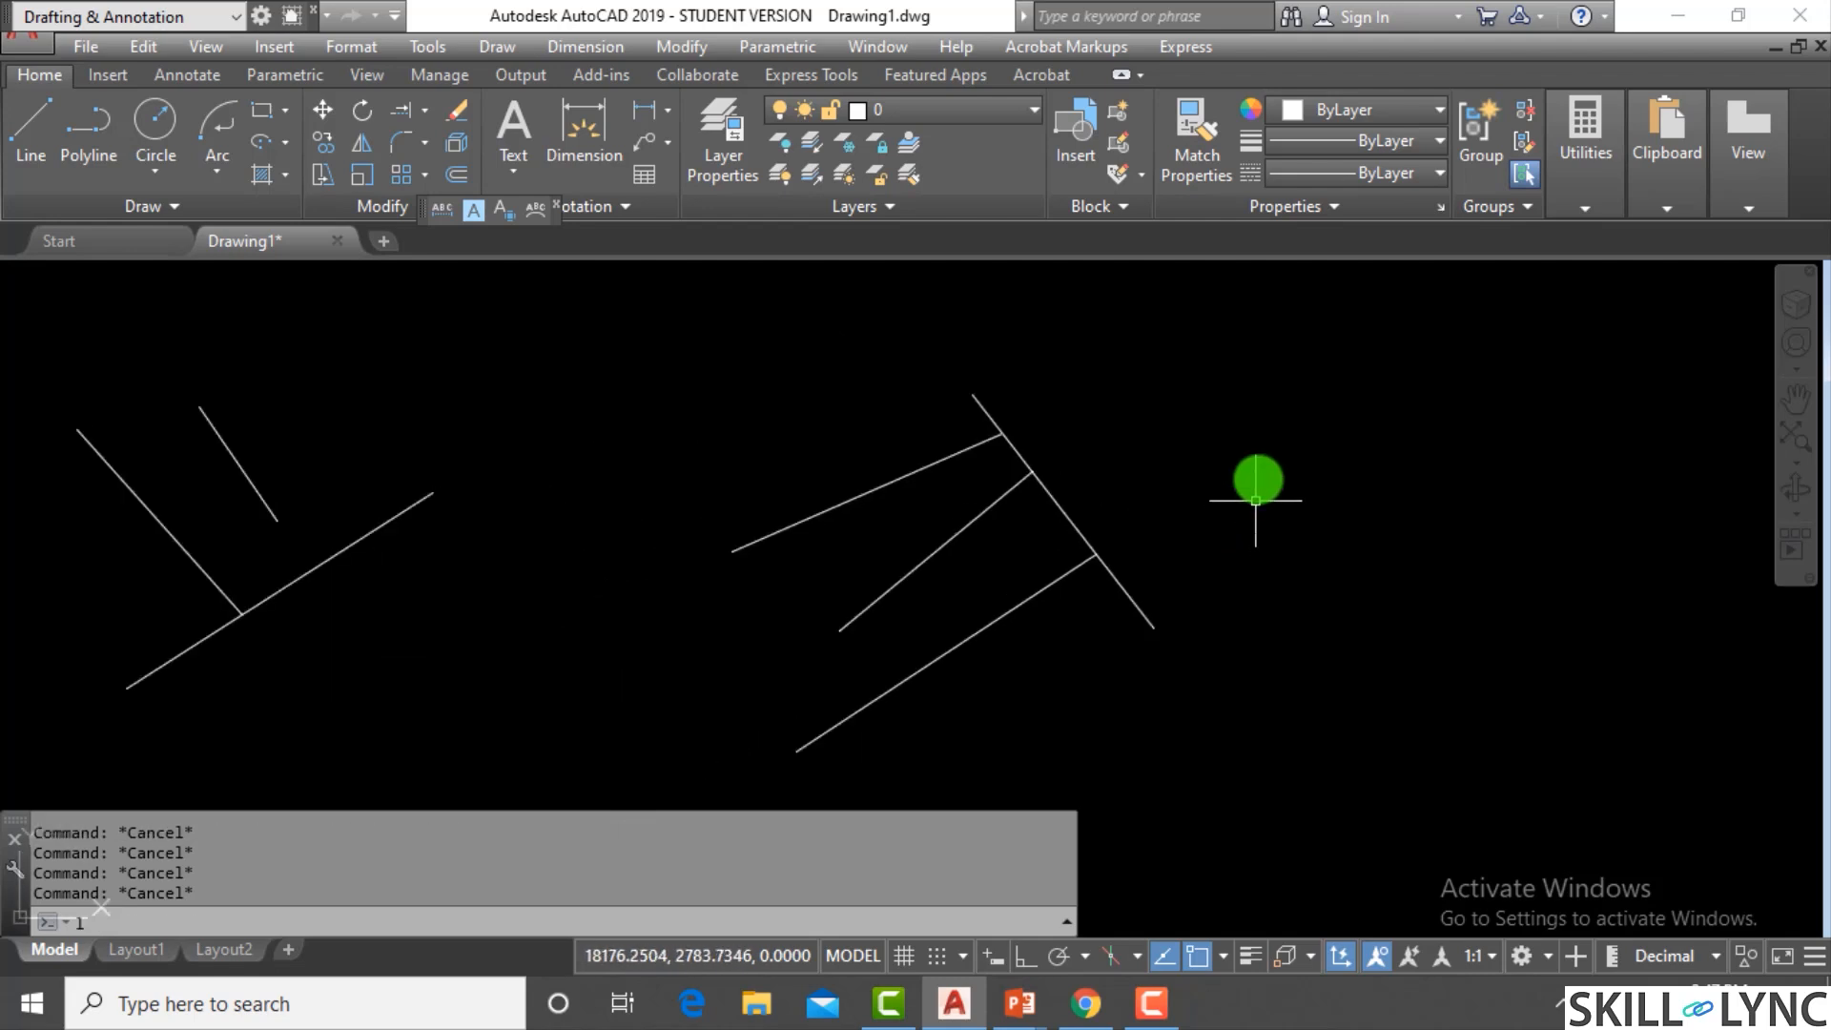
key("Return")
left_click(1204, 349)
left_click(1255, 502)
key("Escape")
key("Return")
left_click(1665, 545)
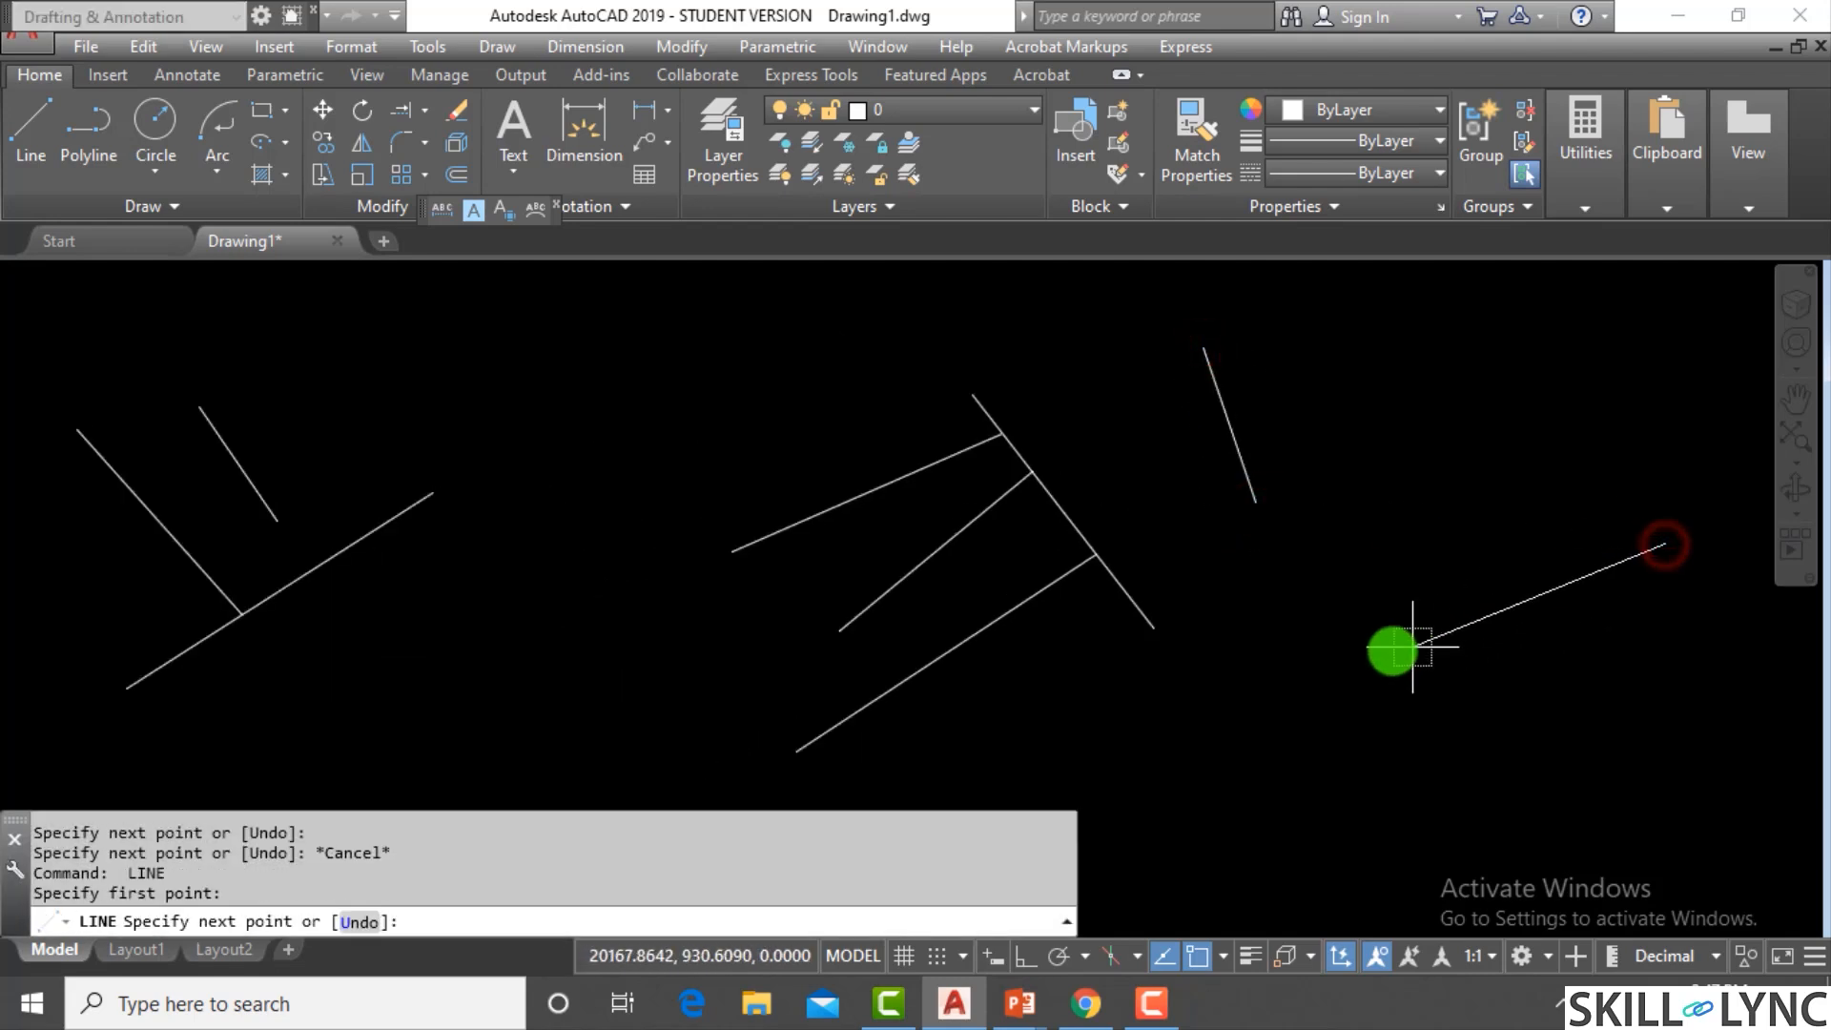
left_click(1366, 653)
key("Escape")
key("Escape")
left_click(1255, 501)
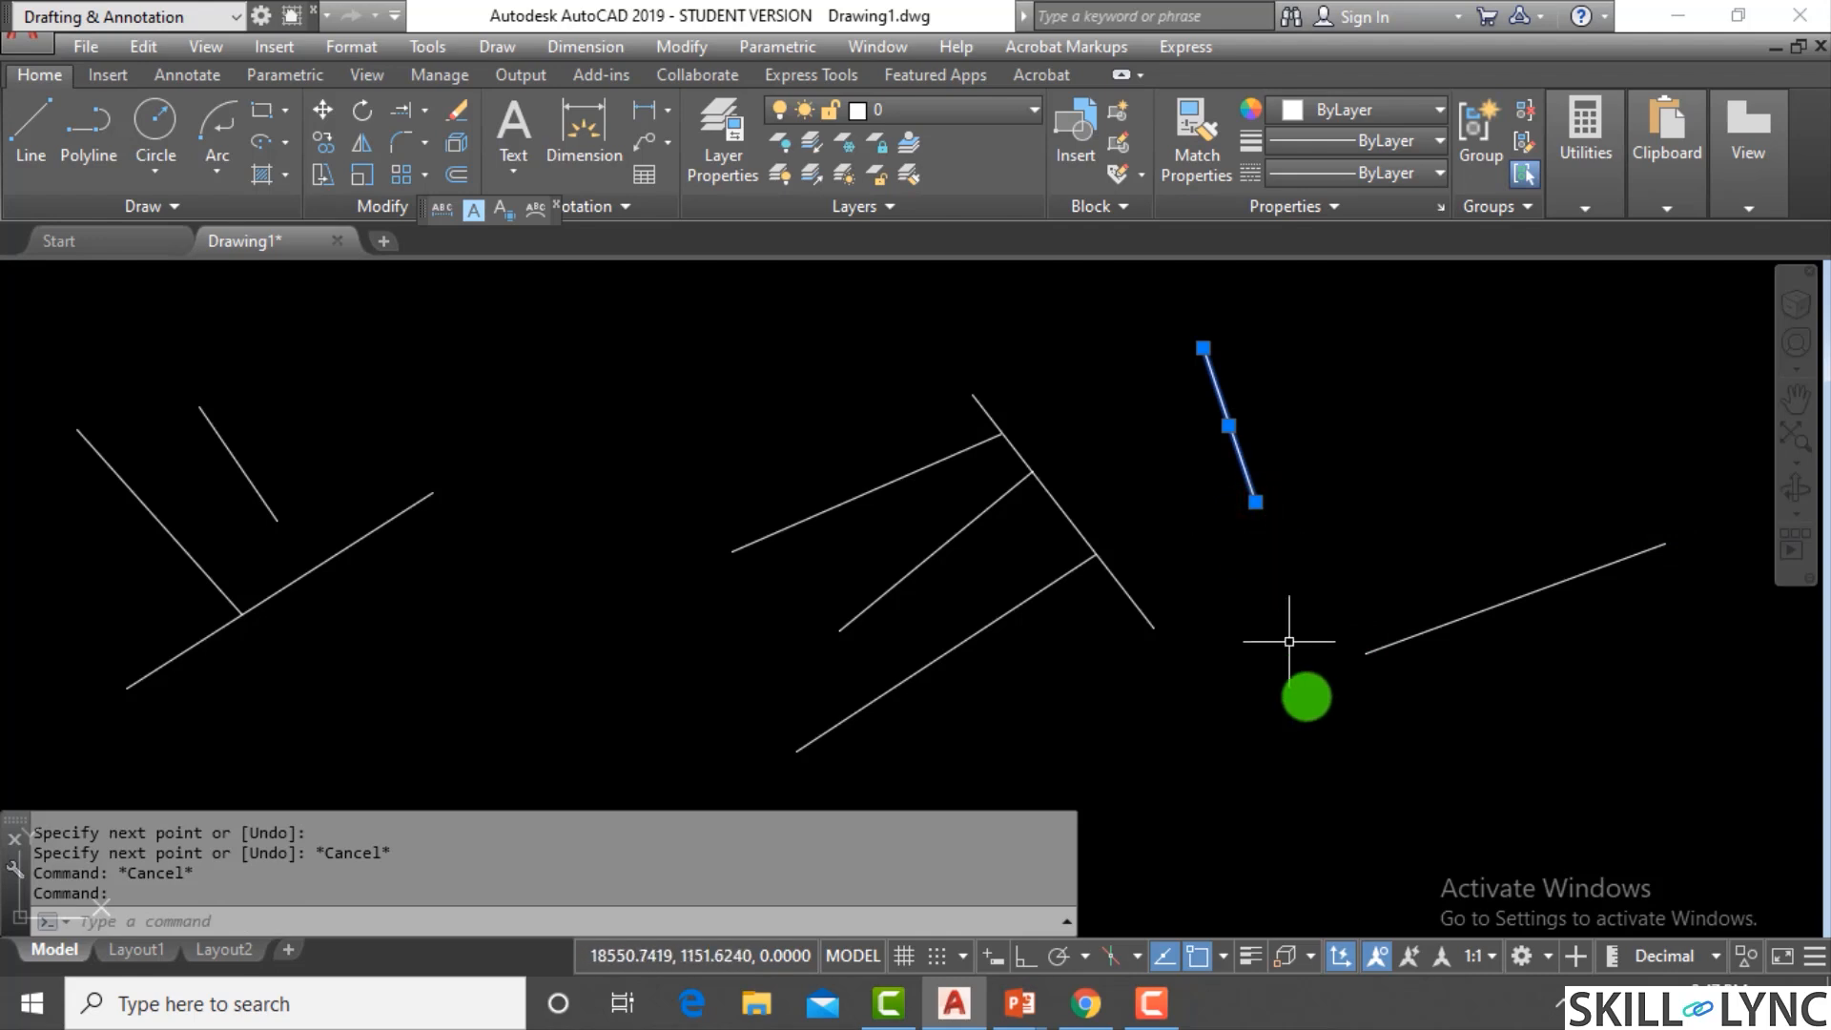
key("Escape")
With the rightmost rising line as the boundary edge, set Extend's Edge mode to No extend and try to extend the short steep line
type("ex")
key("Return")
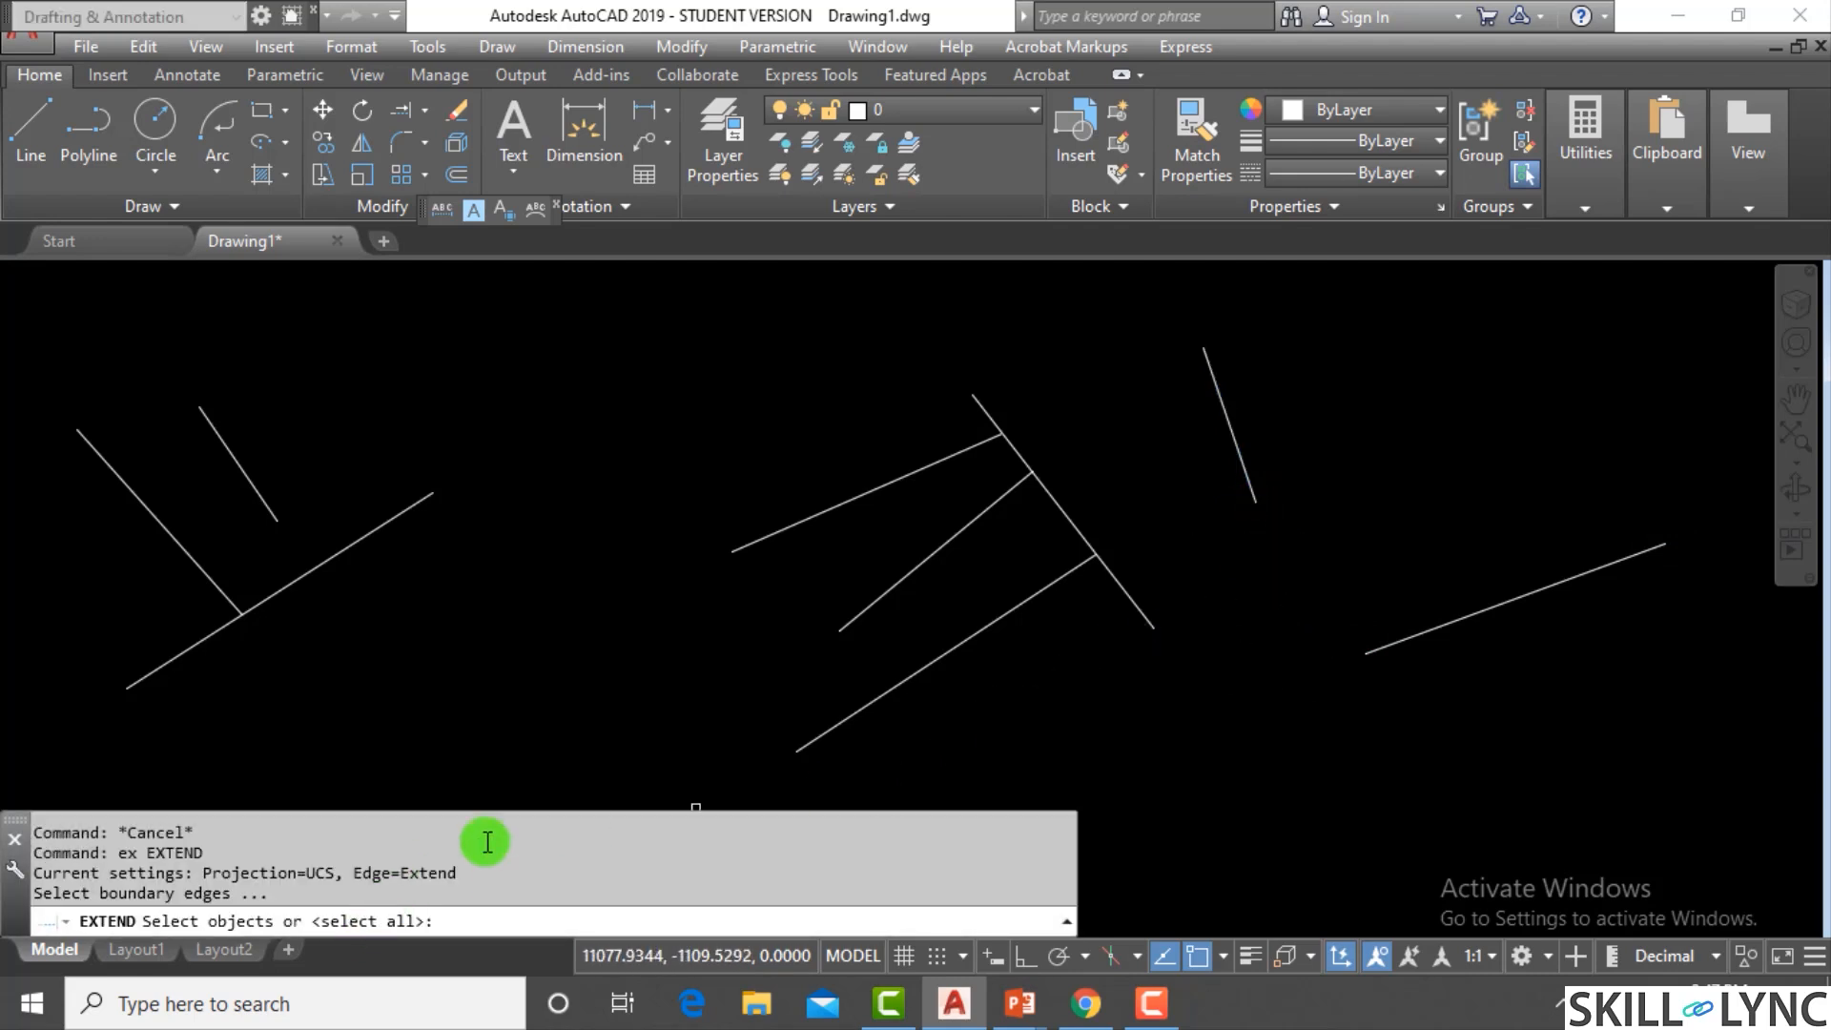
left_click(1502, 657)
left_click(1427, 568)
key("Return")
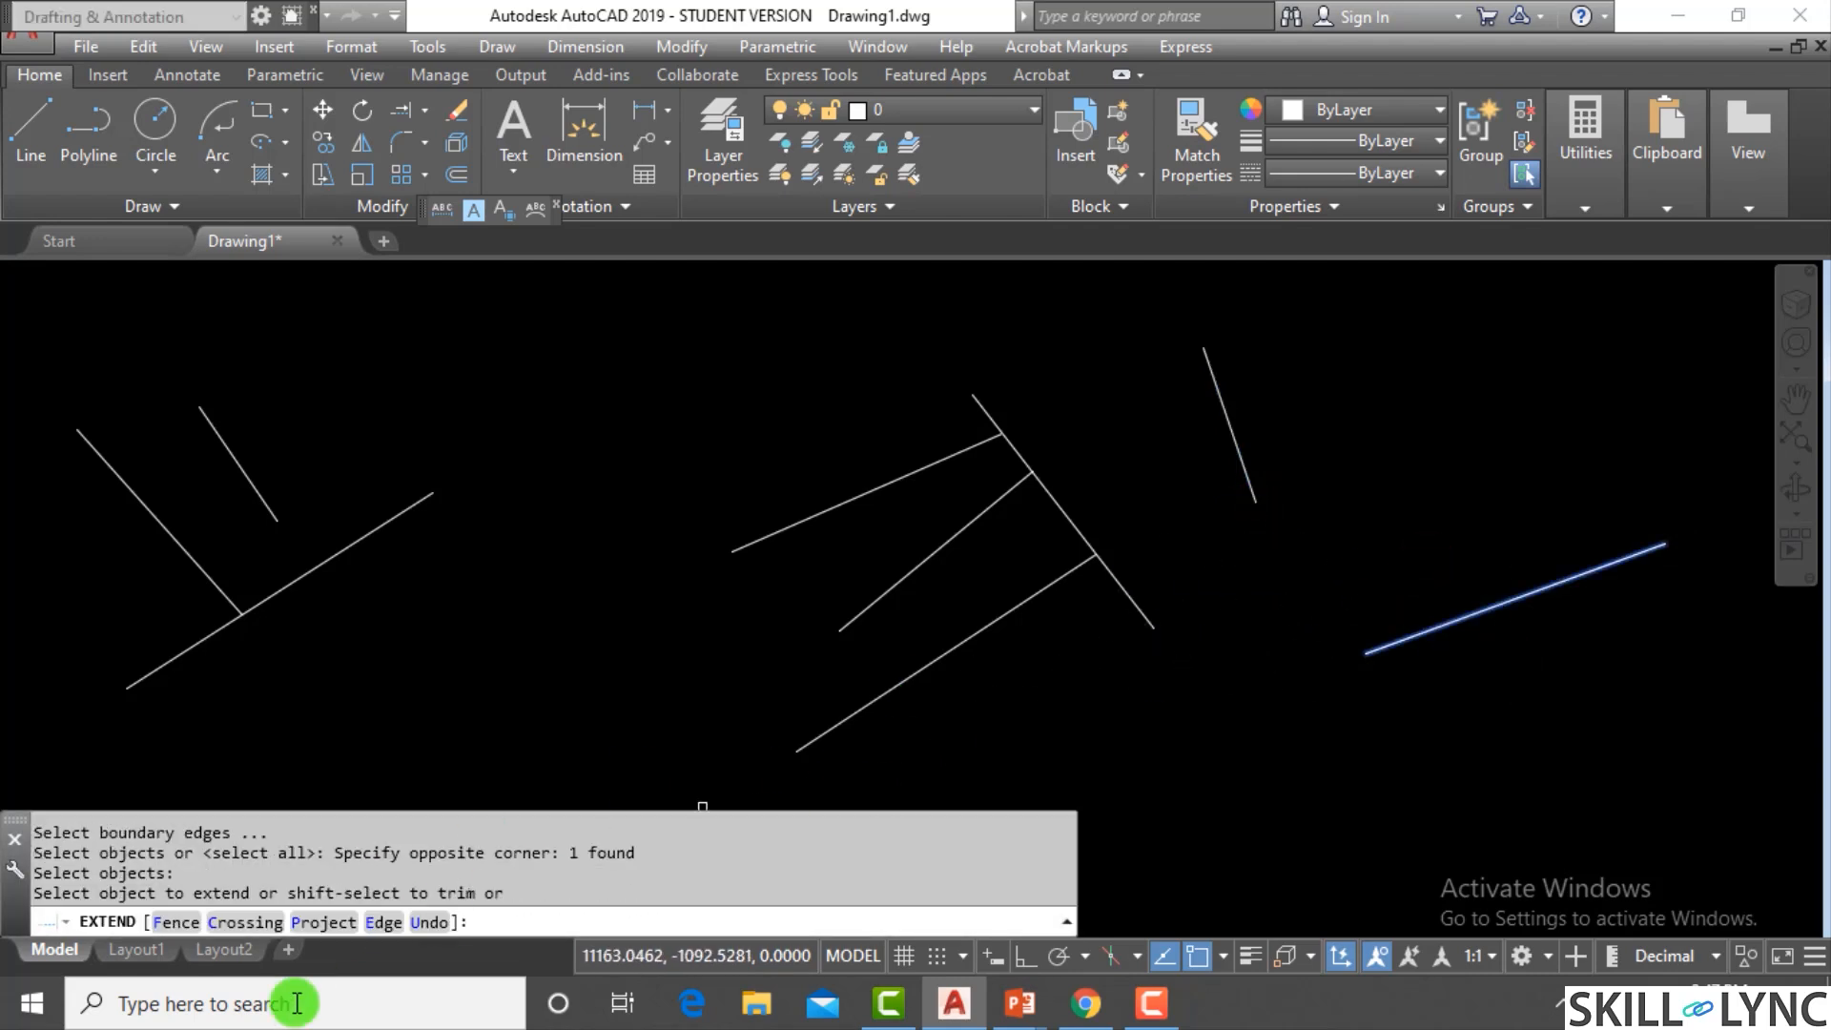
left_click(381, 923)
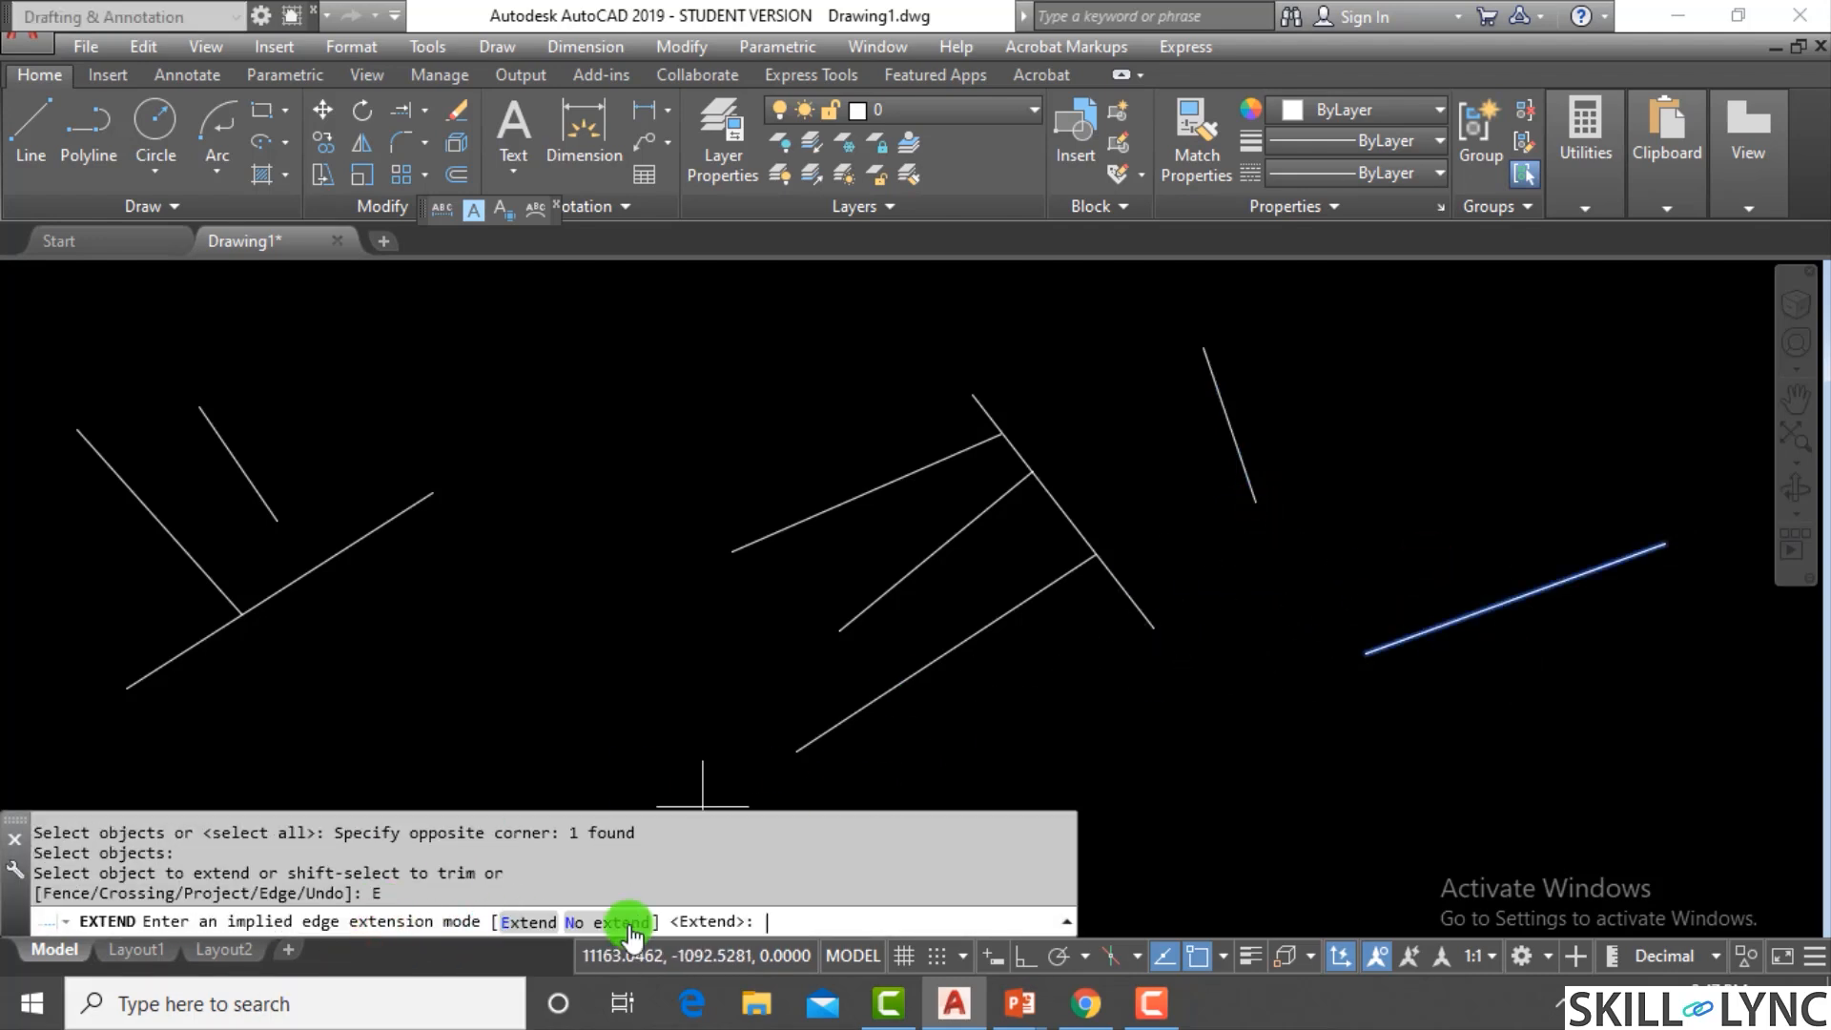
left_click(531, 923)
left_click(1242, 487)
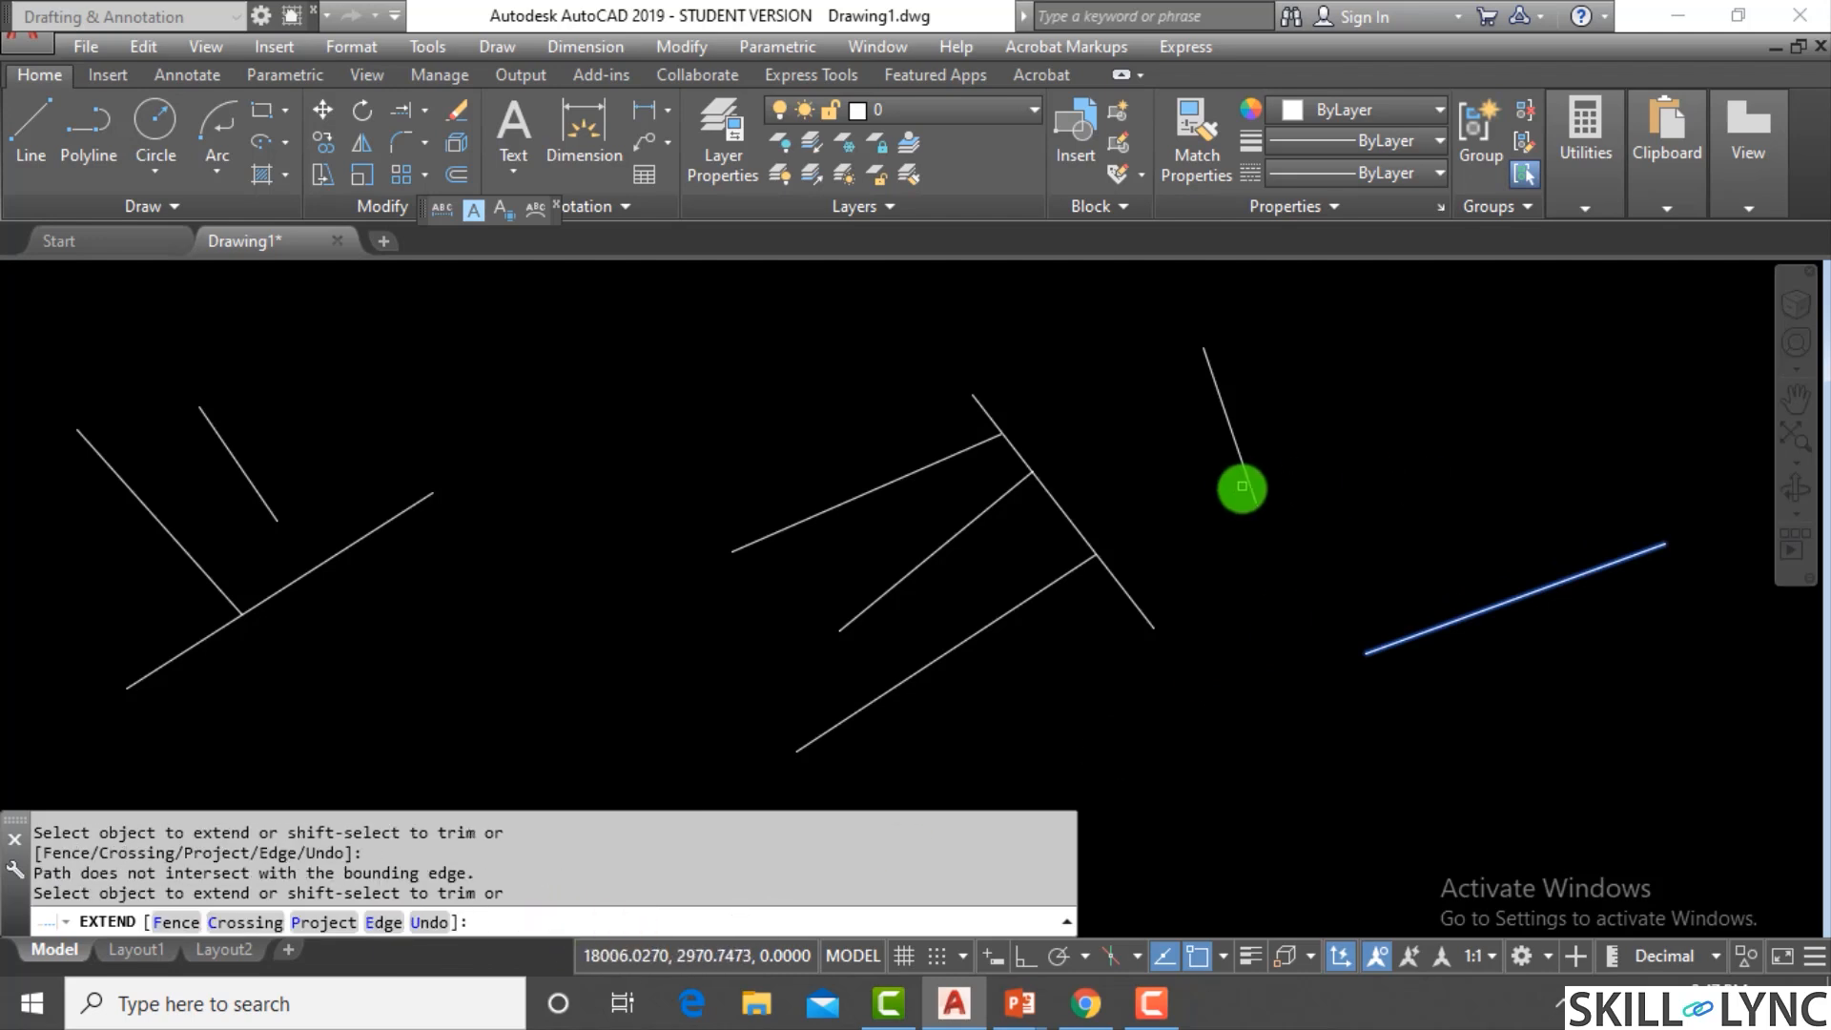
right_click(1251, 485)
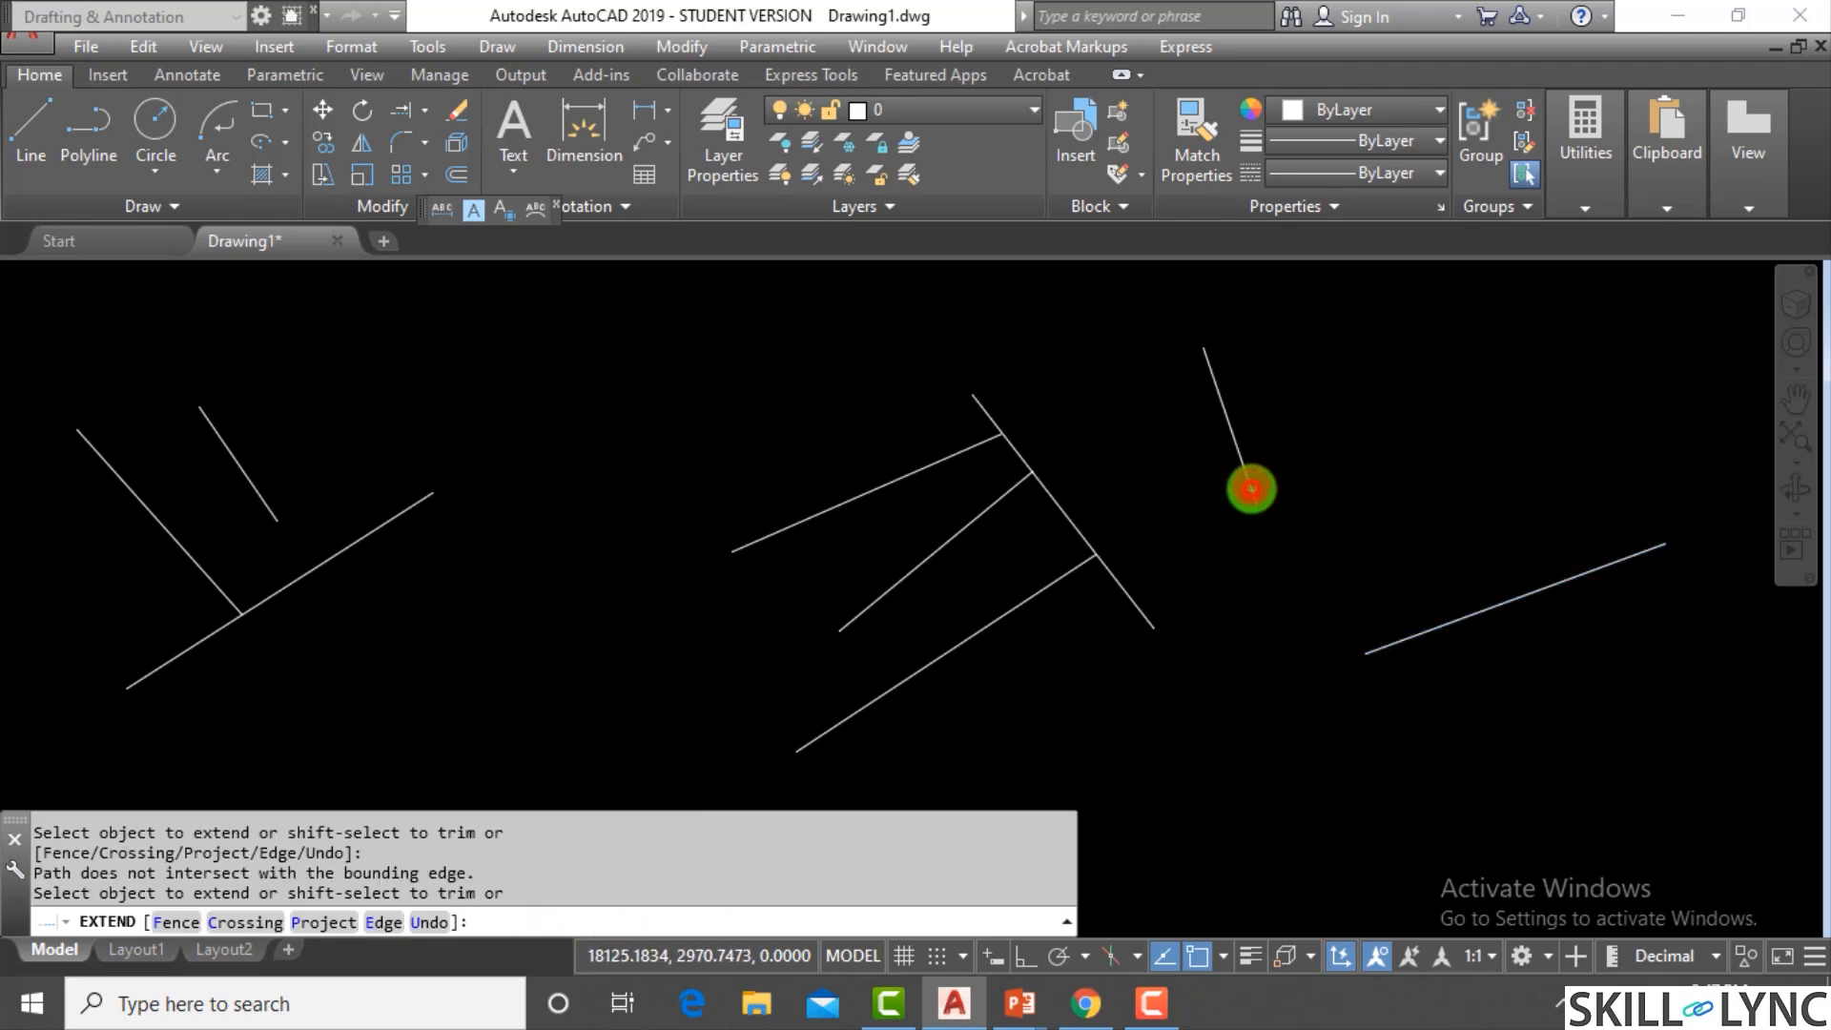
Set the Edge mode to Extend and extend the short steep line to the boundary's implied extension
left_click(382, 922)
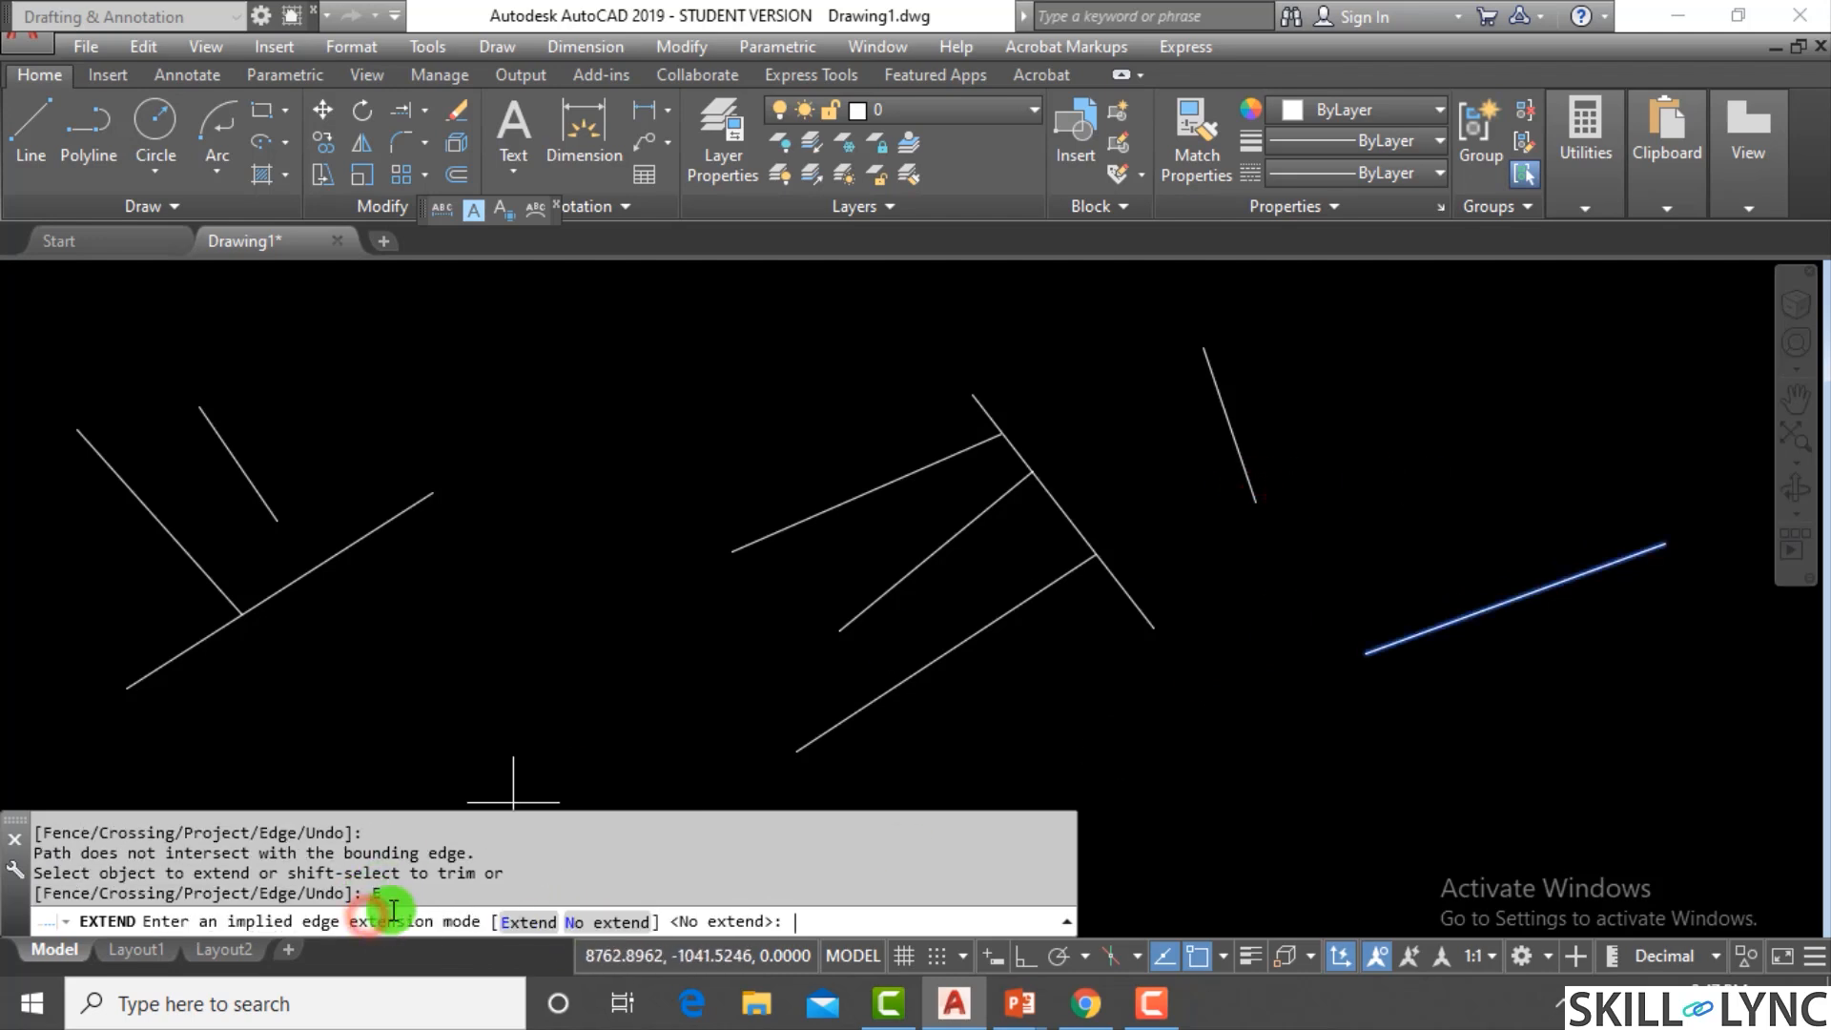
left_click(537, 923)
left_click(1252, 504)
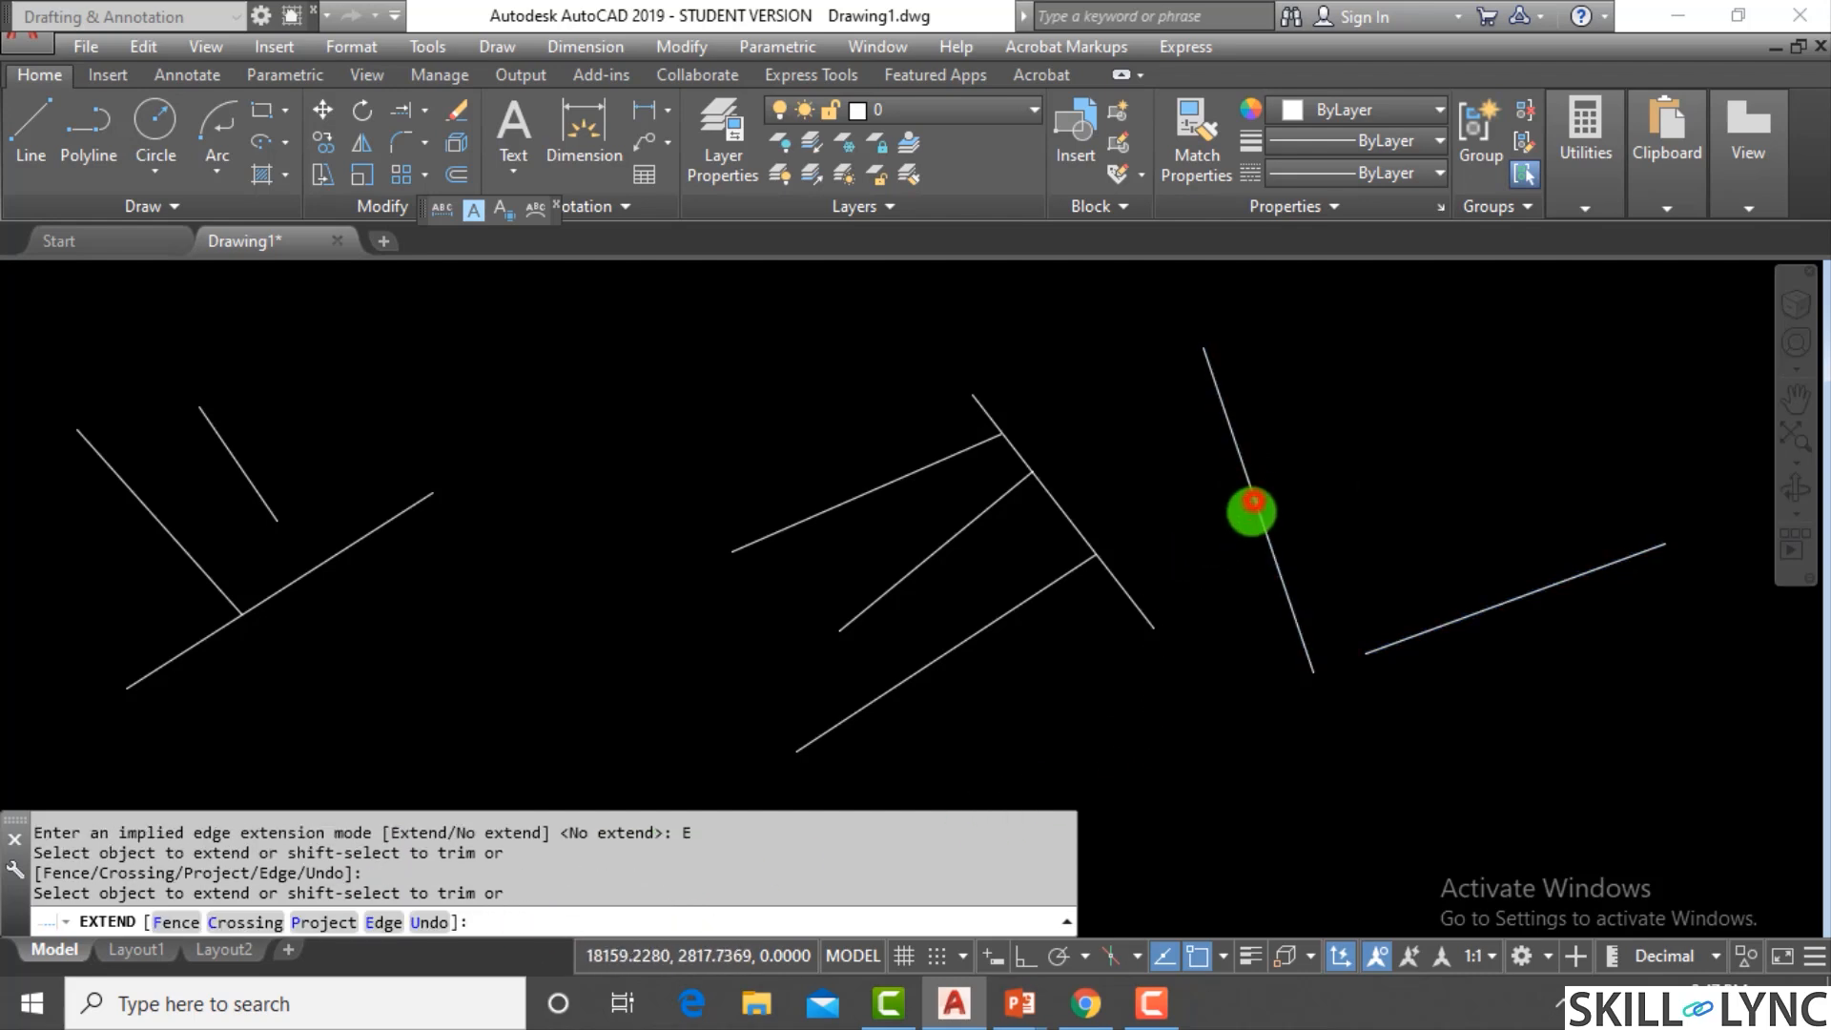
key("Escape")
Erase all the lines in the drawing, including the three-line figure and the edge-mode example
scroll(1132, 674, "down", 5)
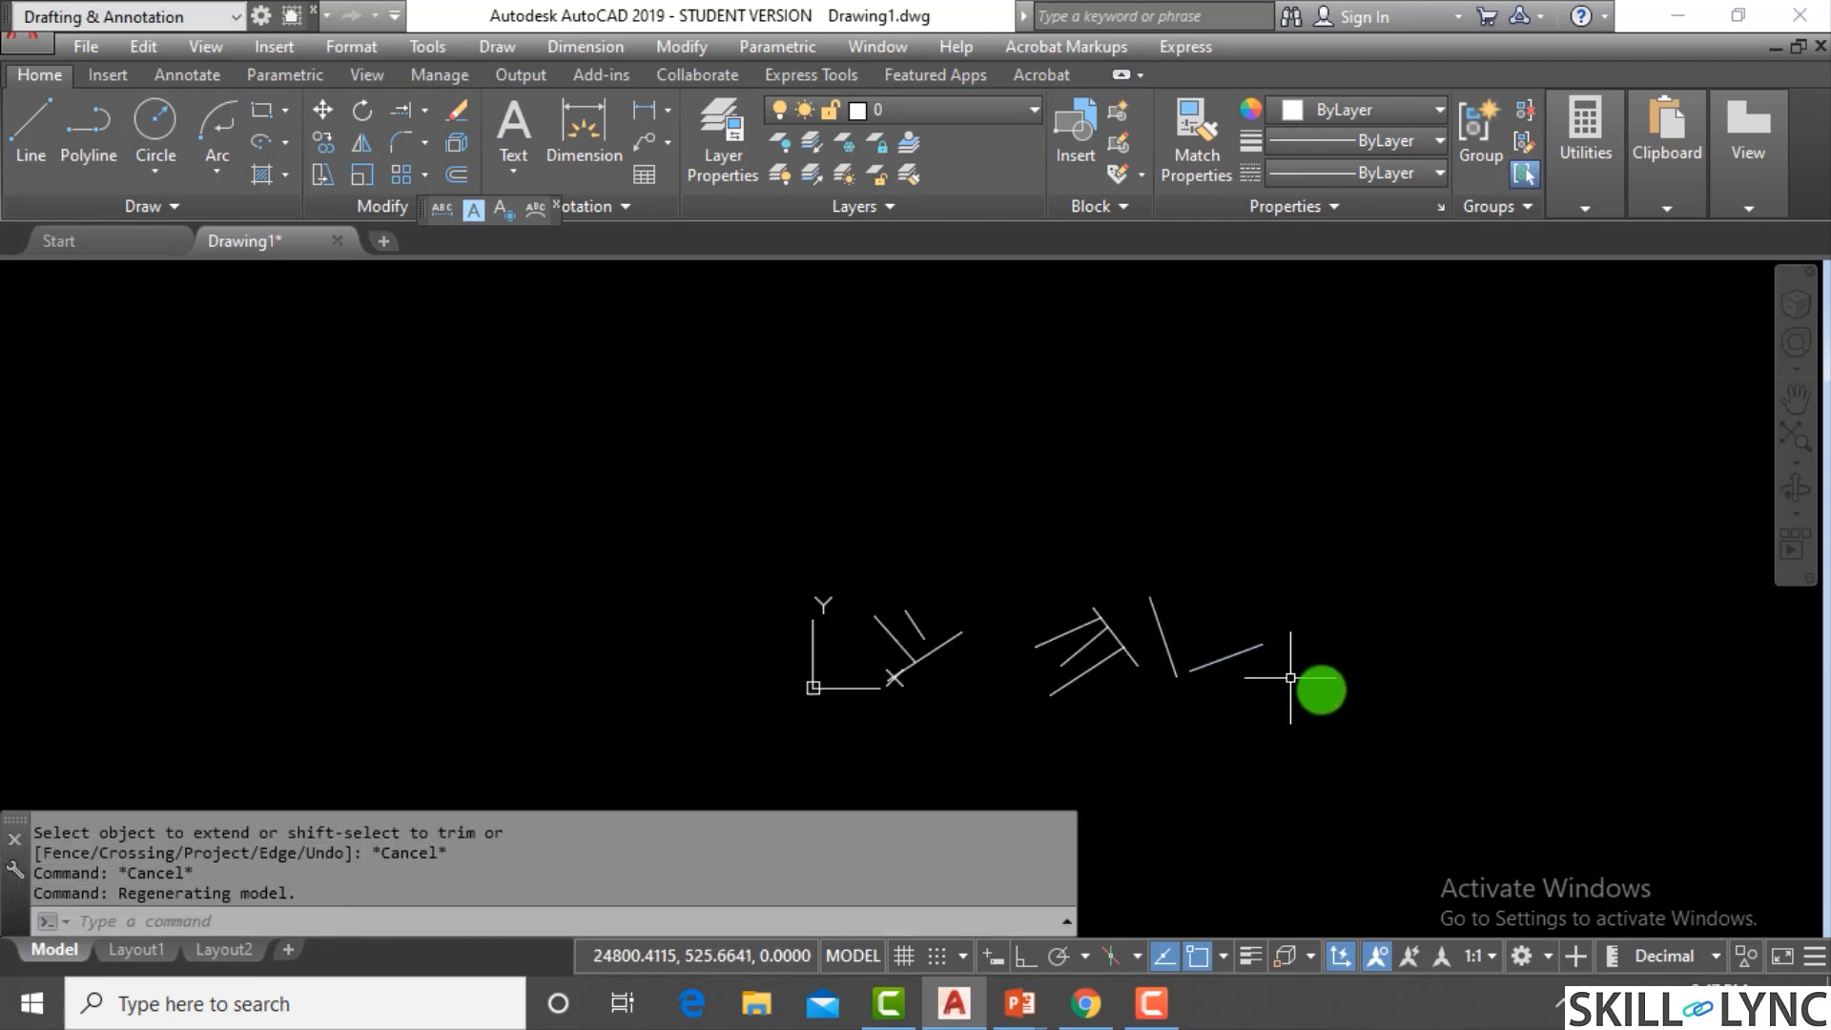
left_click(1325, 695)
left_click(811, 573)
type("e")
key("Return")
Draw a steep falling line above and to the right of the origin
type("l")
key("Return")
left_click(966, 386)
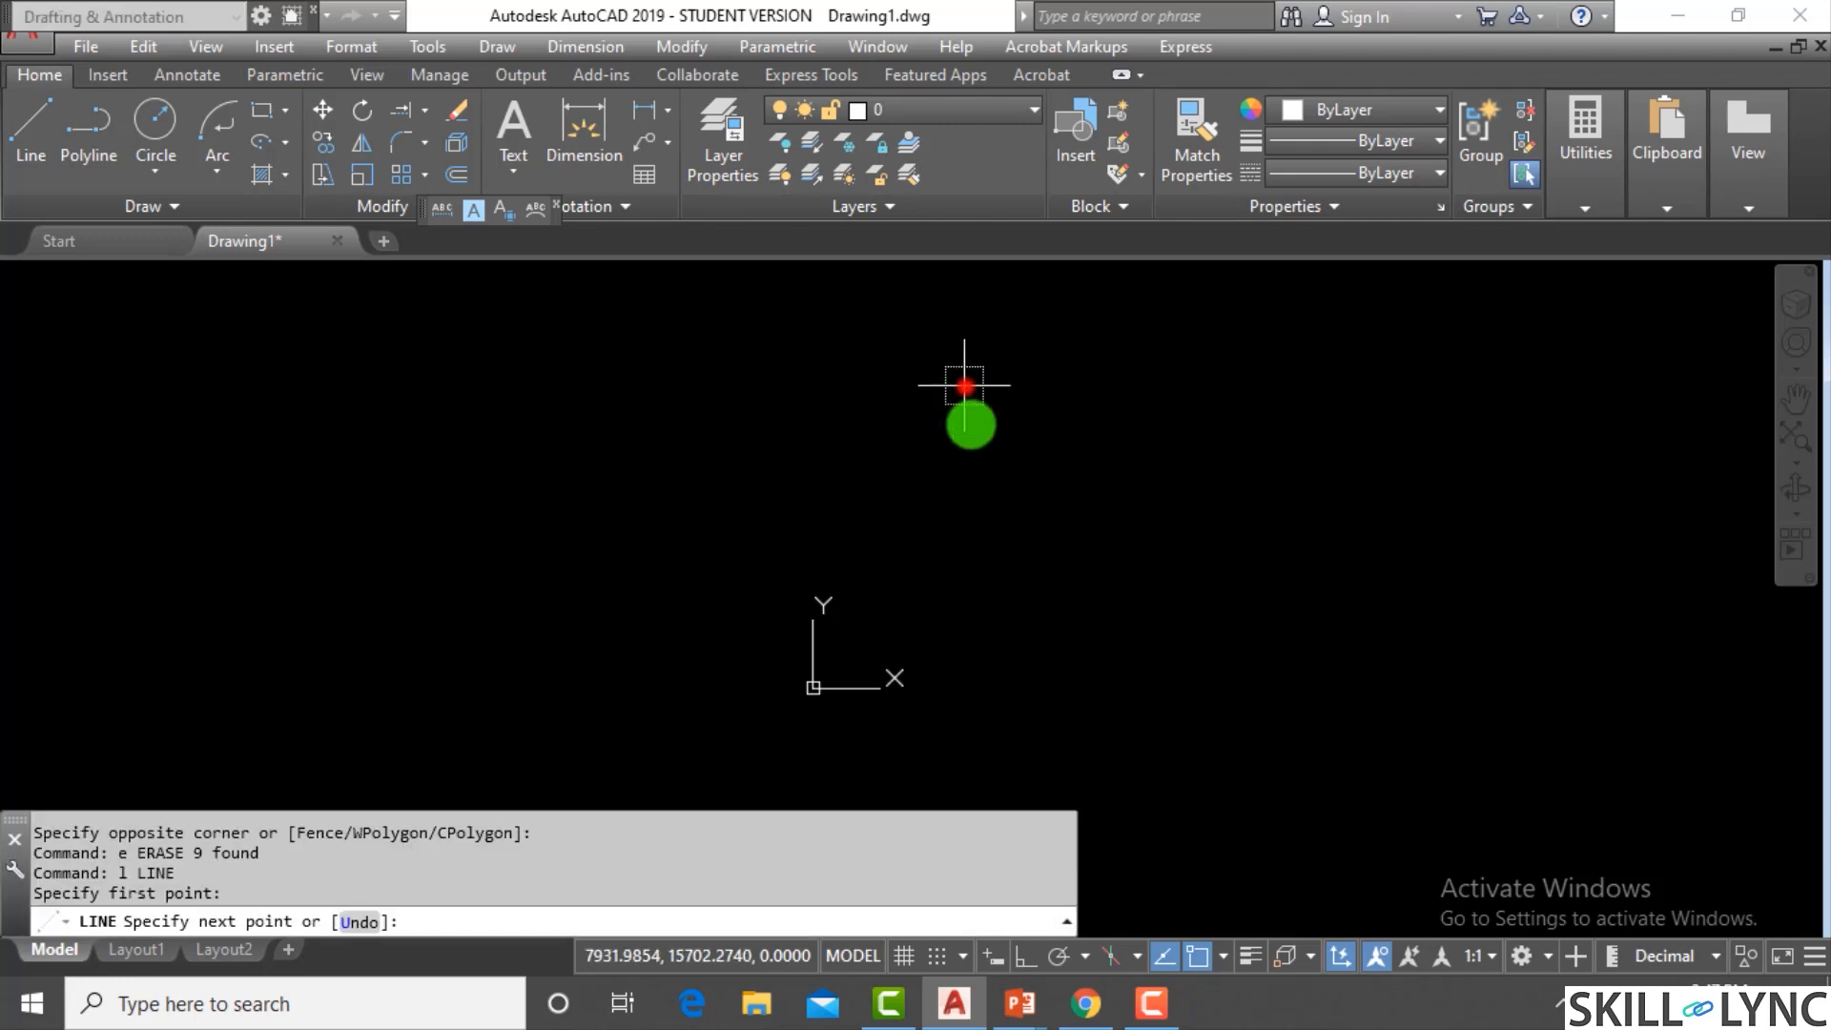
left_click(1032, 588)
key("Escape")
Draw a nearly horizontal line and a gently falling line below it, both to the right of the steep line without touching it
key("Return")
left_click(1102, 448)
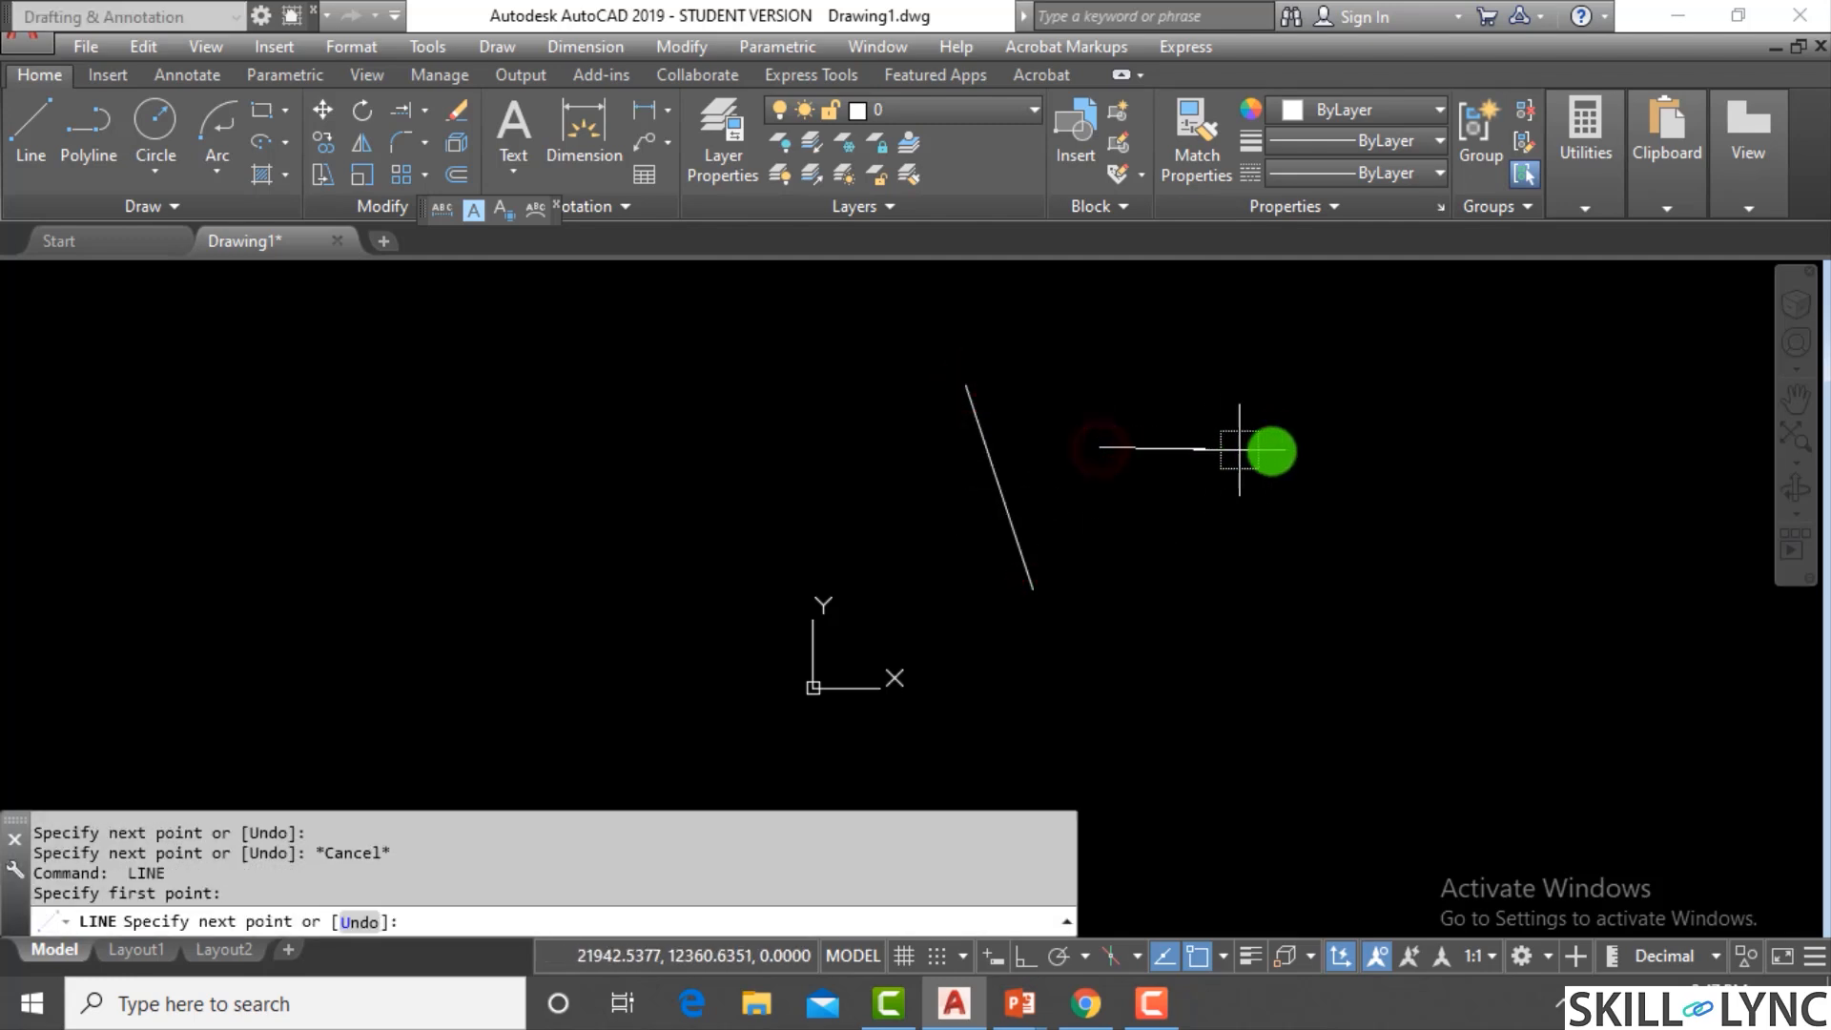
left_click(1278, 450)
key("Escape")
key("Return")
left_click(1279, 615)
left_click(1059, 551)
key("Escape")
key("Escape")
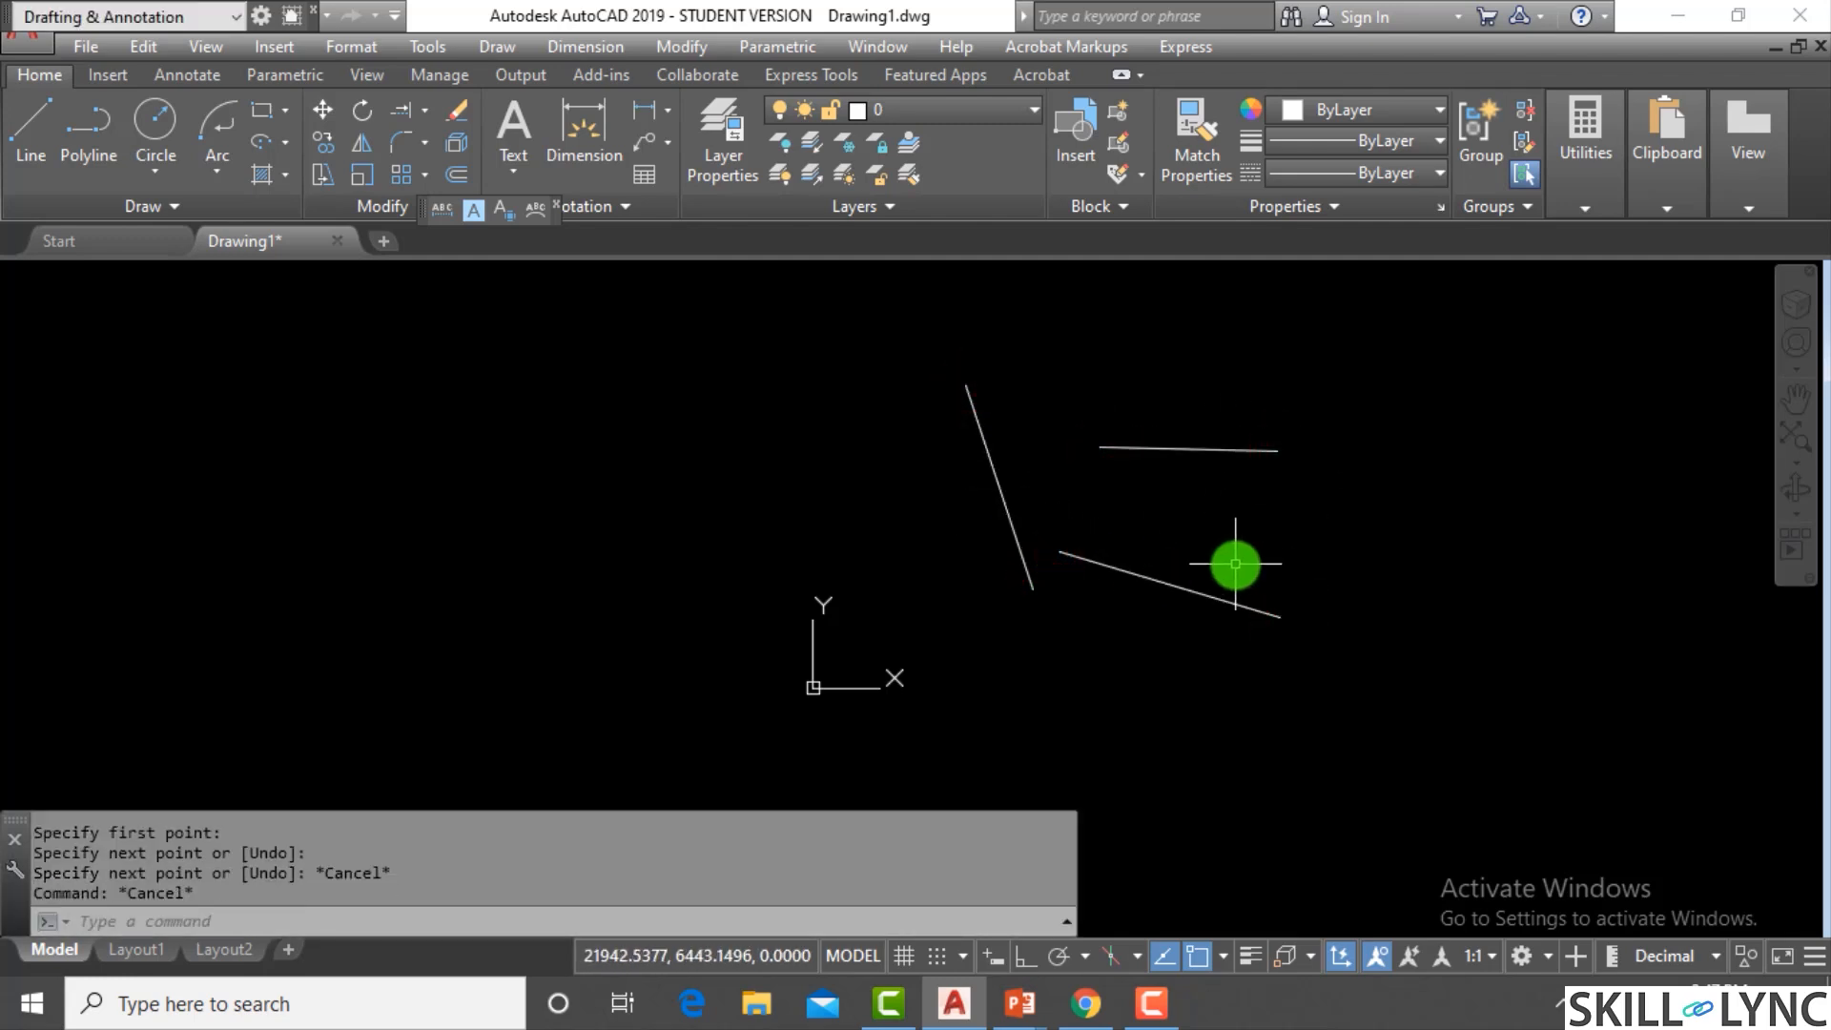
Extend the gently falling line and the nearly horizontal line to the steep line, using all objects as boundary edges
type("ex")
key("Return")
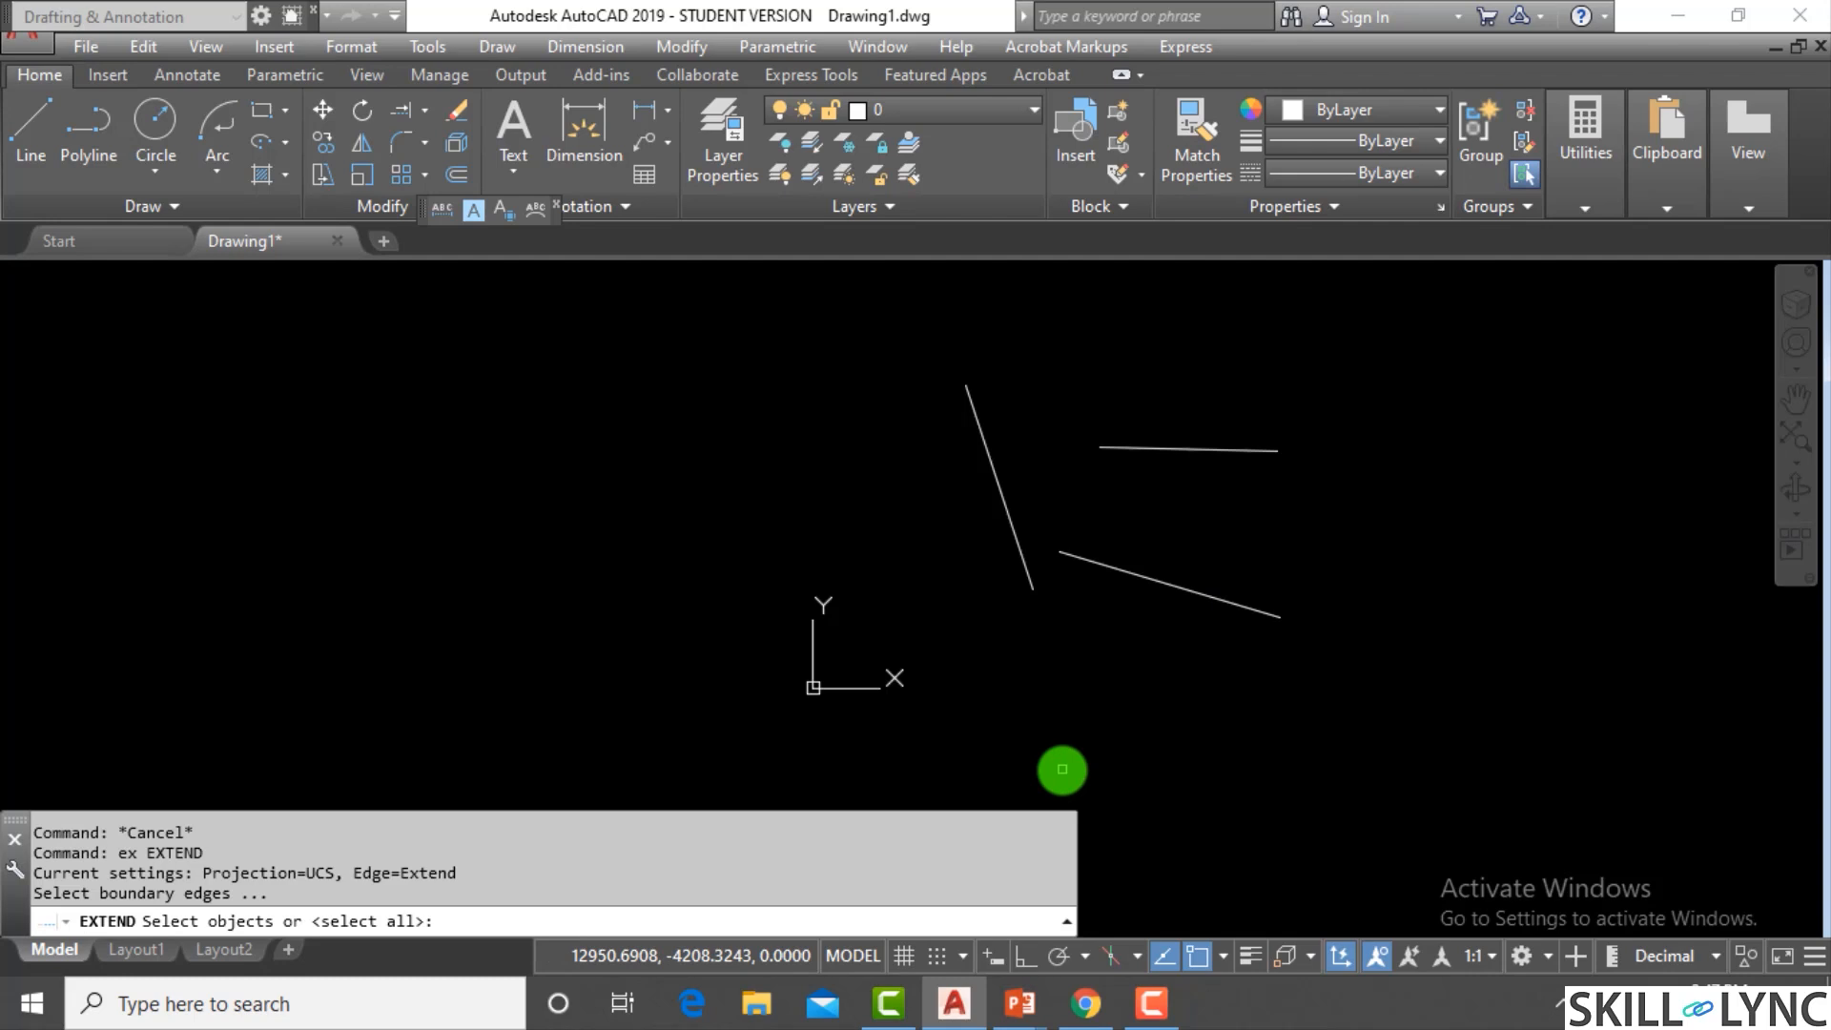
key("Return")
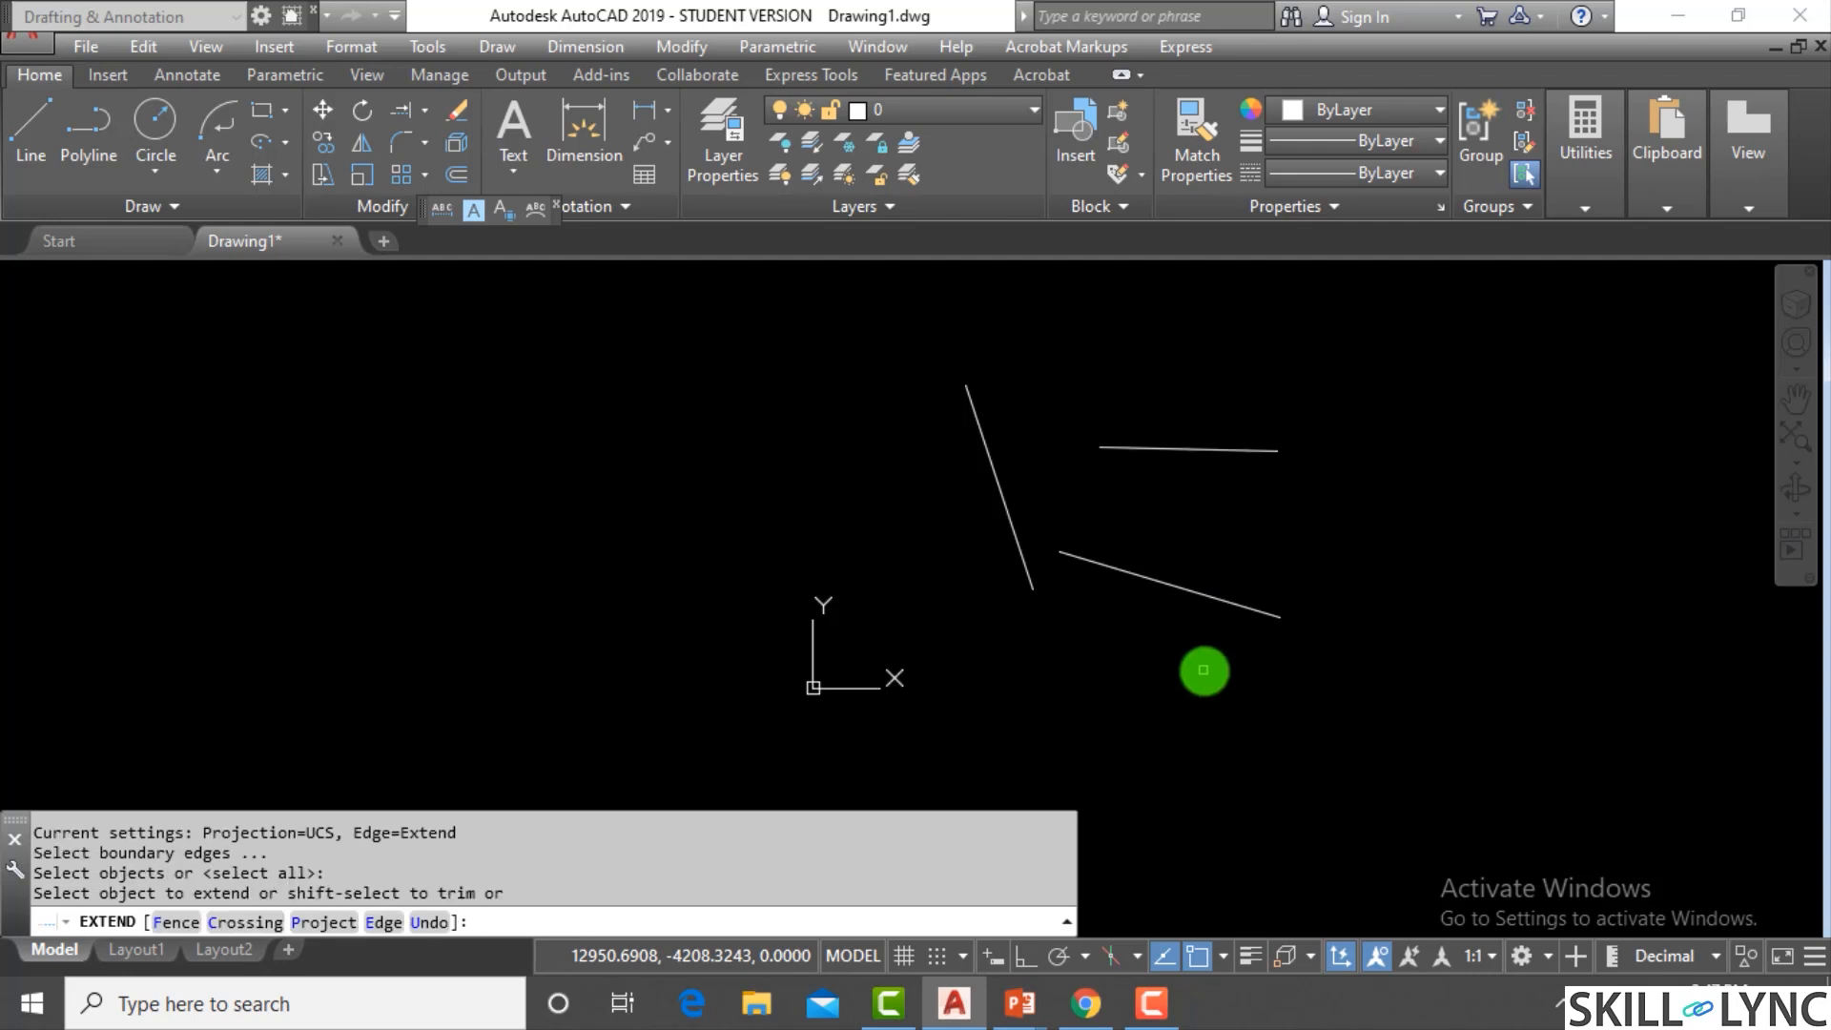
left_click(1154, 580)
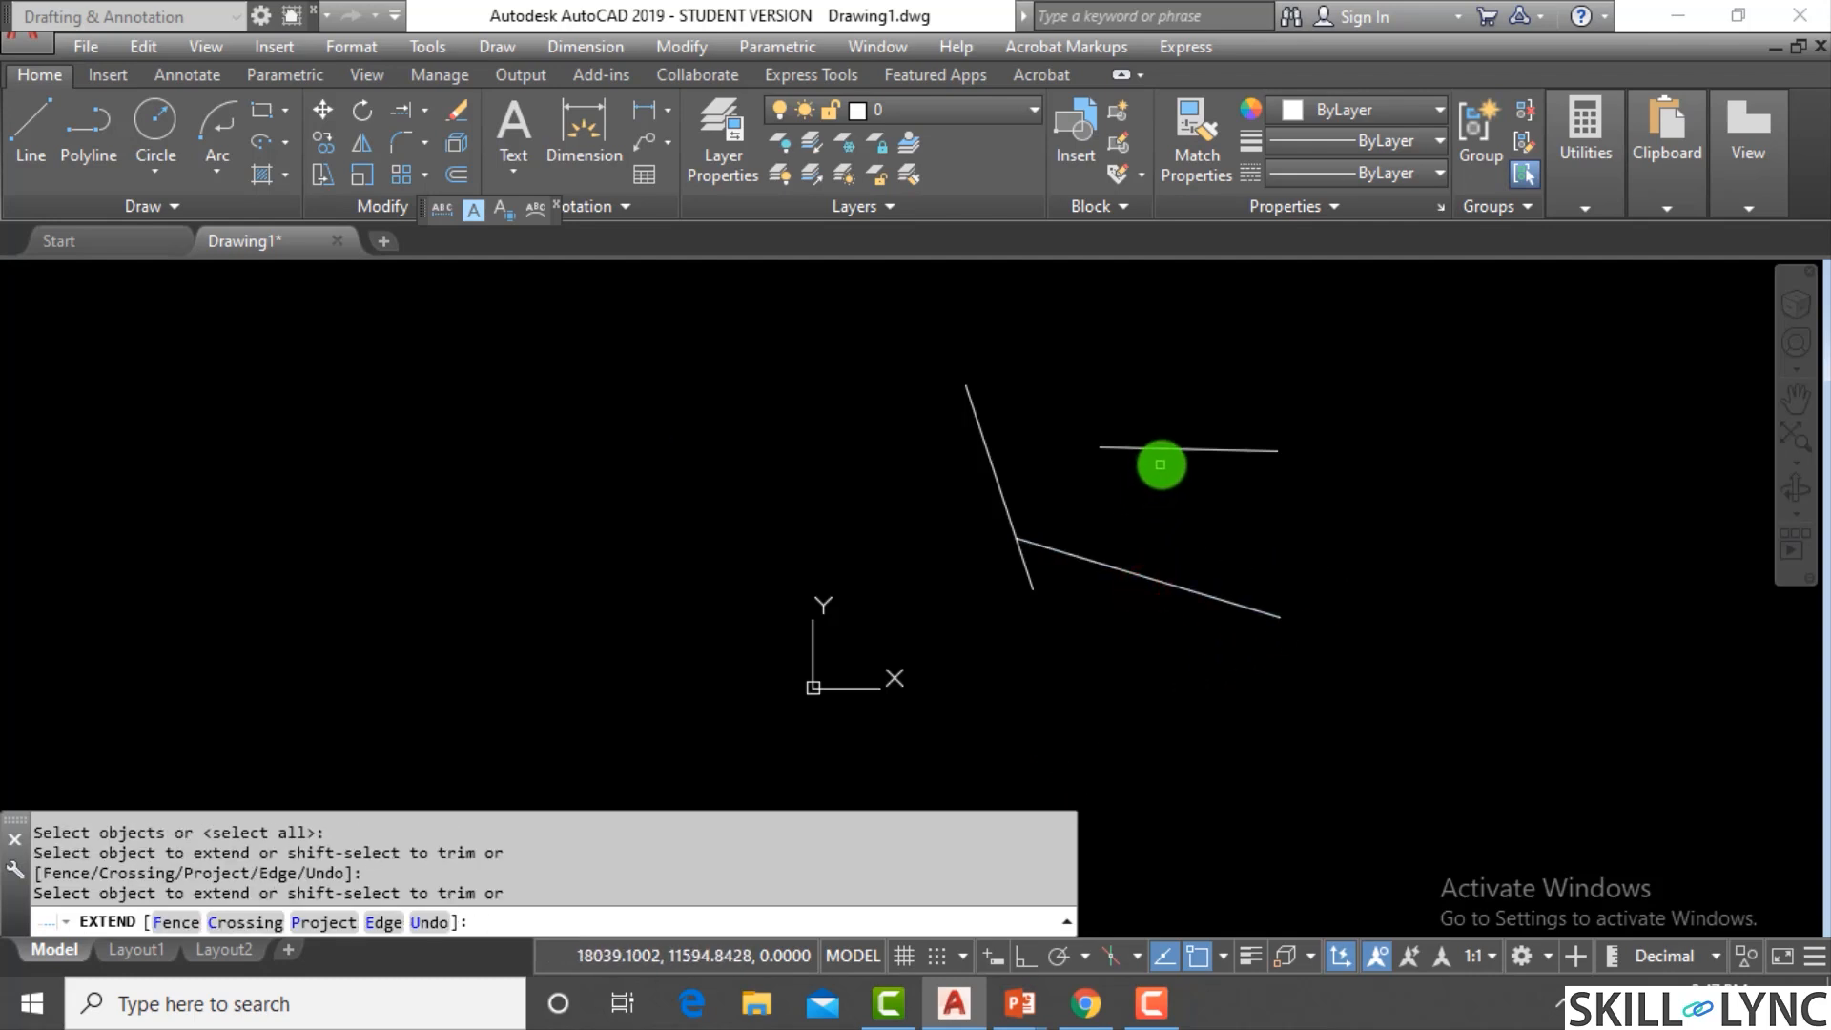
left_click(1163, 453)
key("Escape")
Erase the steep line and the two lines extended to it
left_click(1329, 700)
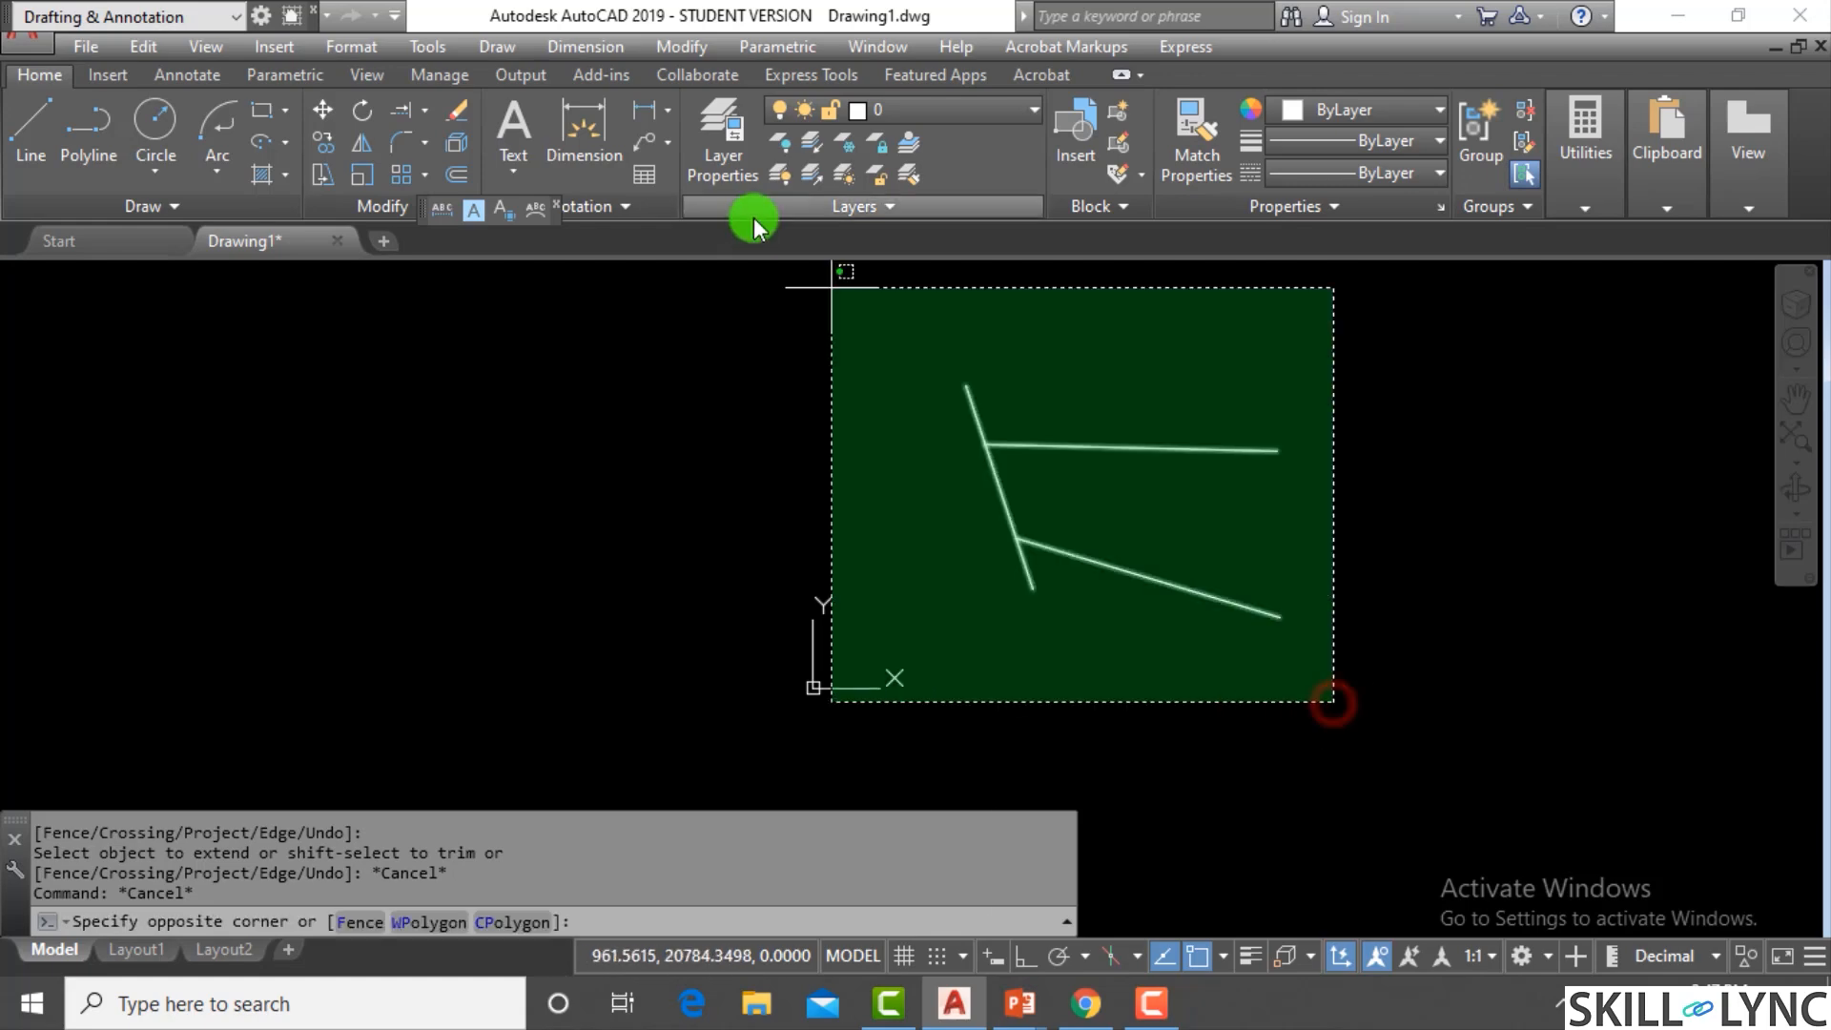
left_click(863, 335)
type("e")
key("Return")
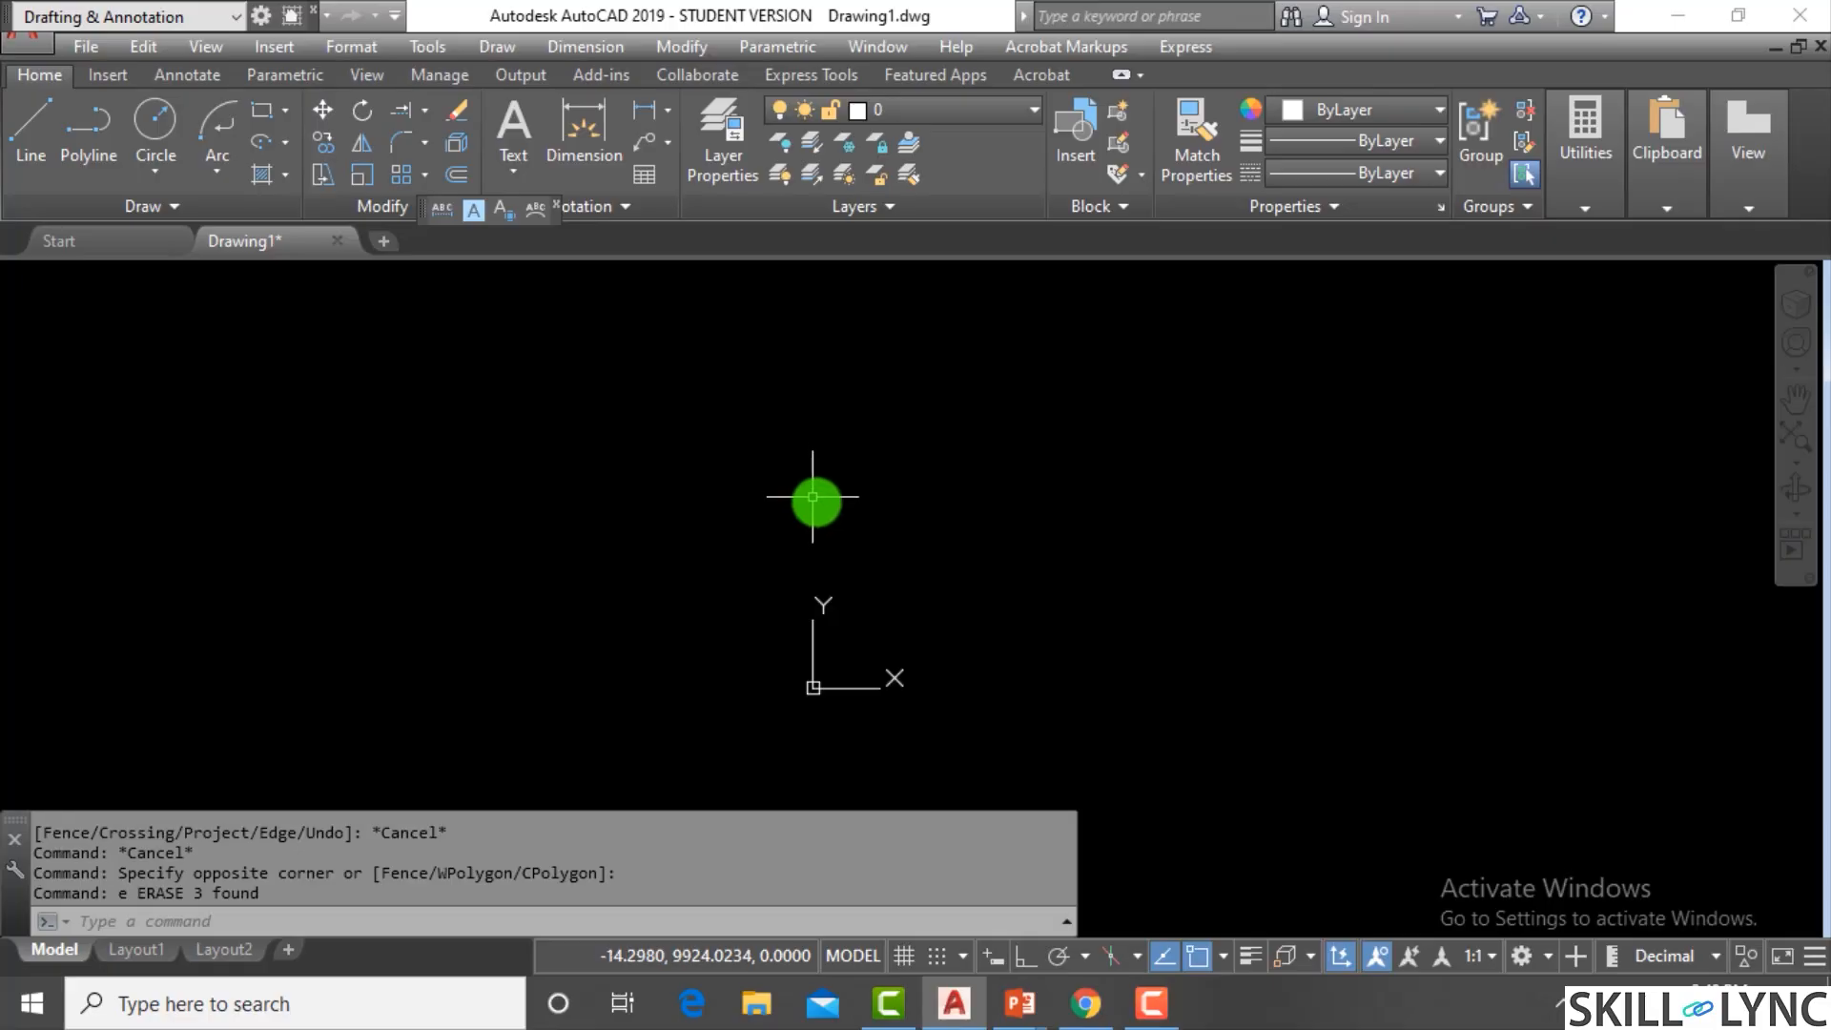
key("Escape")
Draw a rising diagonal line about 933 units long, starting just to the right of the origin
scroll(900, 642, "up", 8)
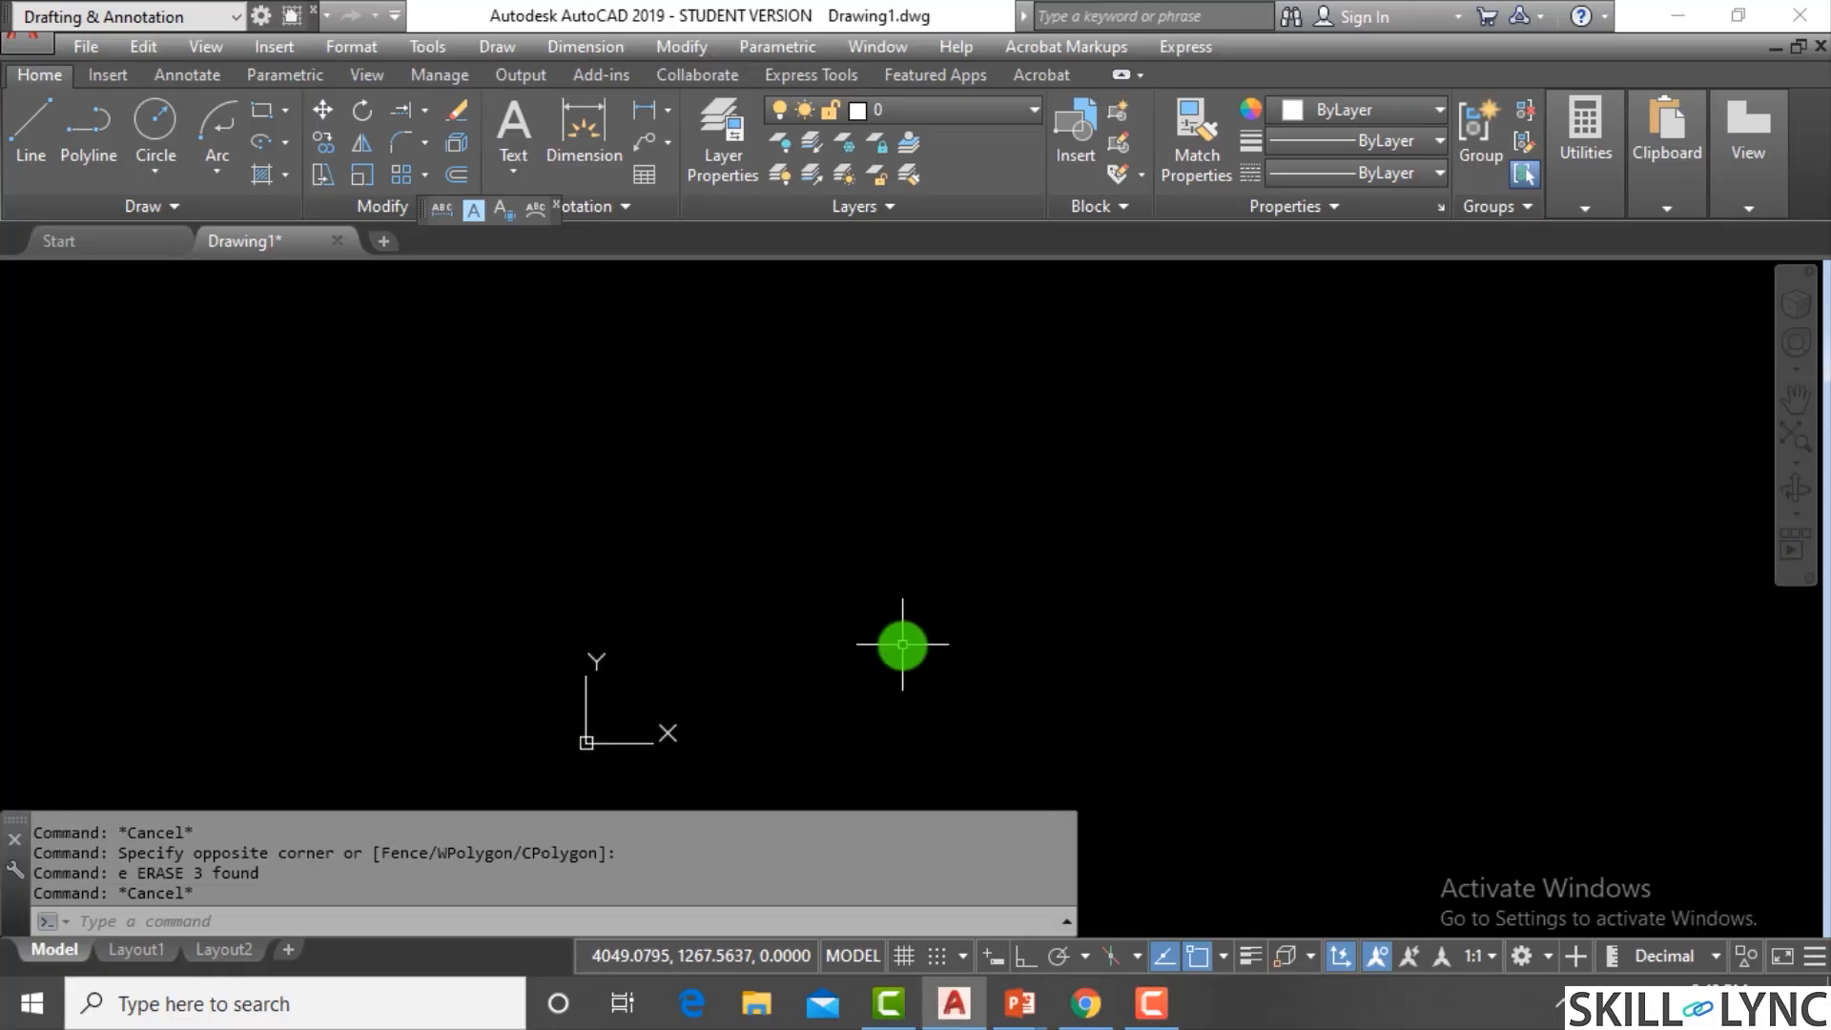
scroll(595, 606, "up", 4)
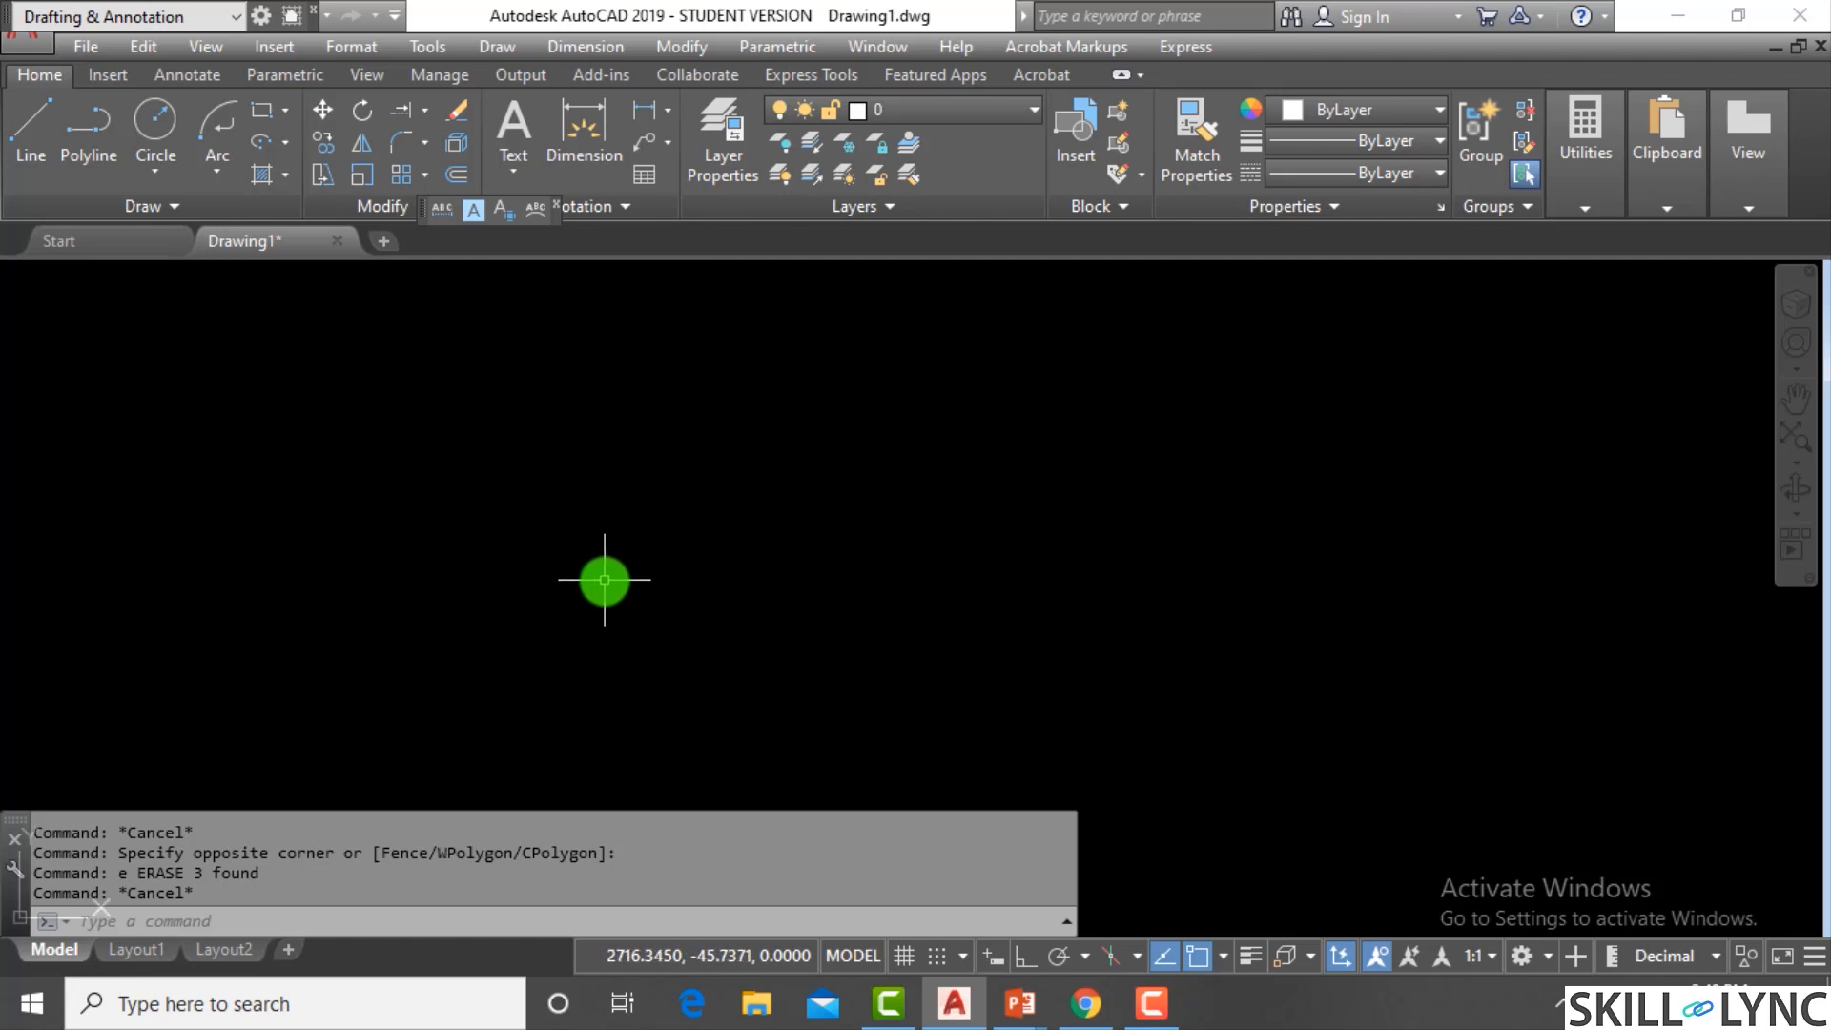
scroll(641, 603, "down", 4)
scroll(298, 554, "up", 4)
scroll(425, 609, "up", 2)
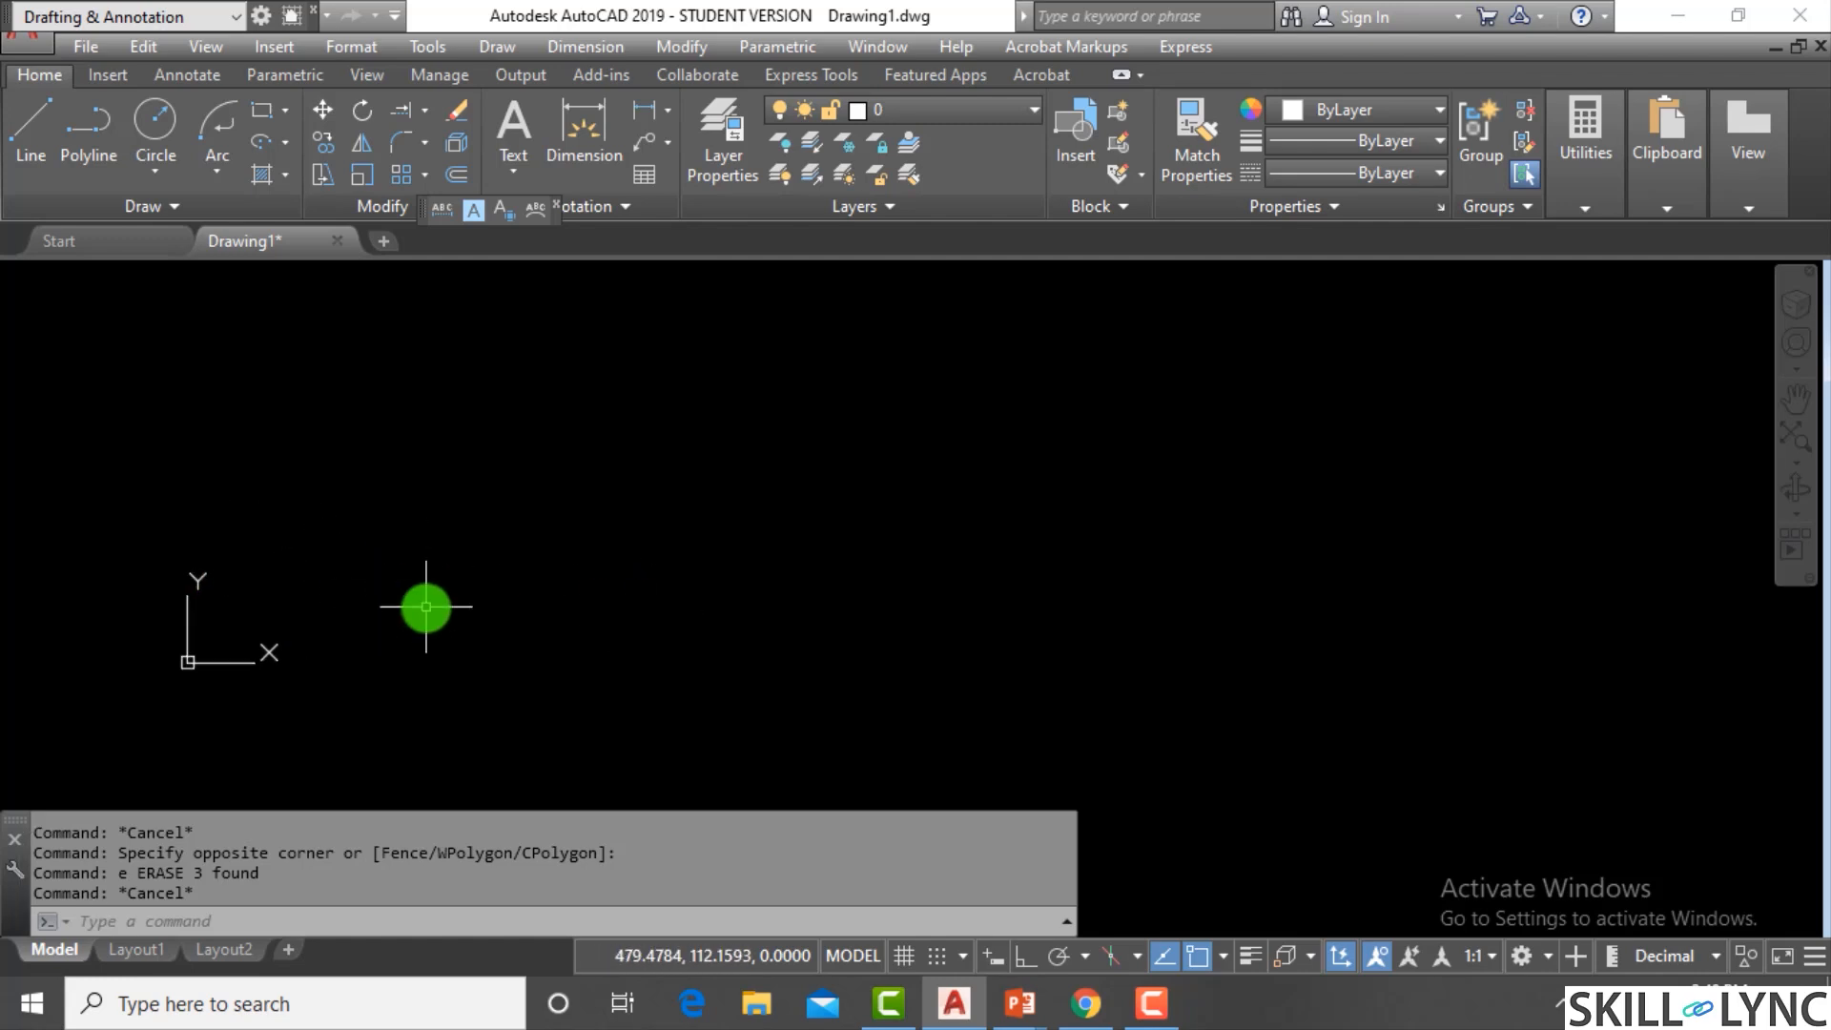
type("l")
key("Return")
left_click(397, 658)
left_click(818, 461)
key("Escape")
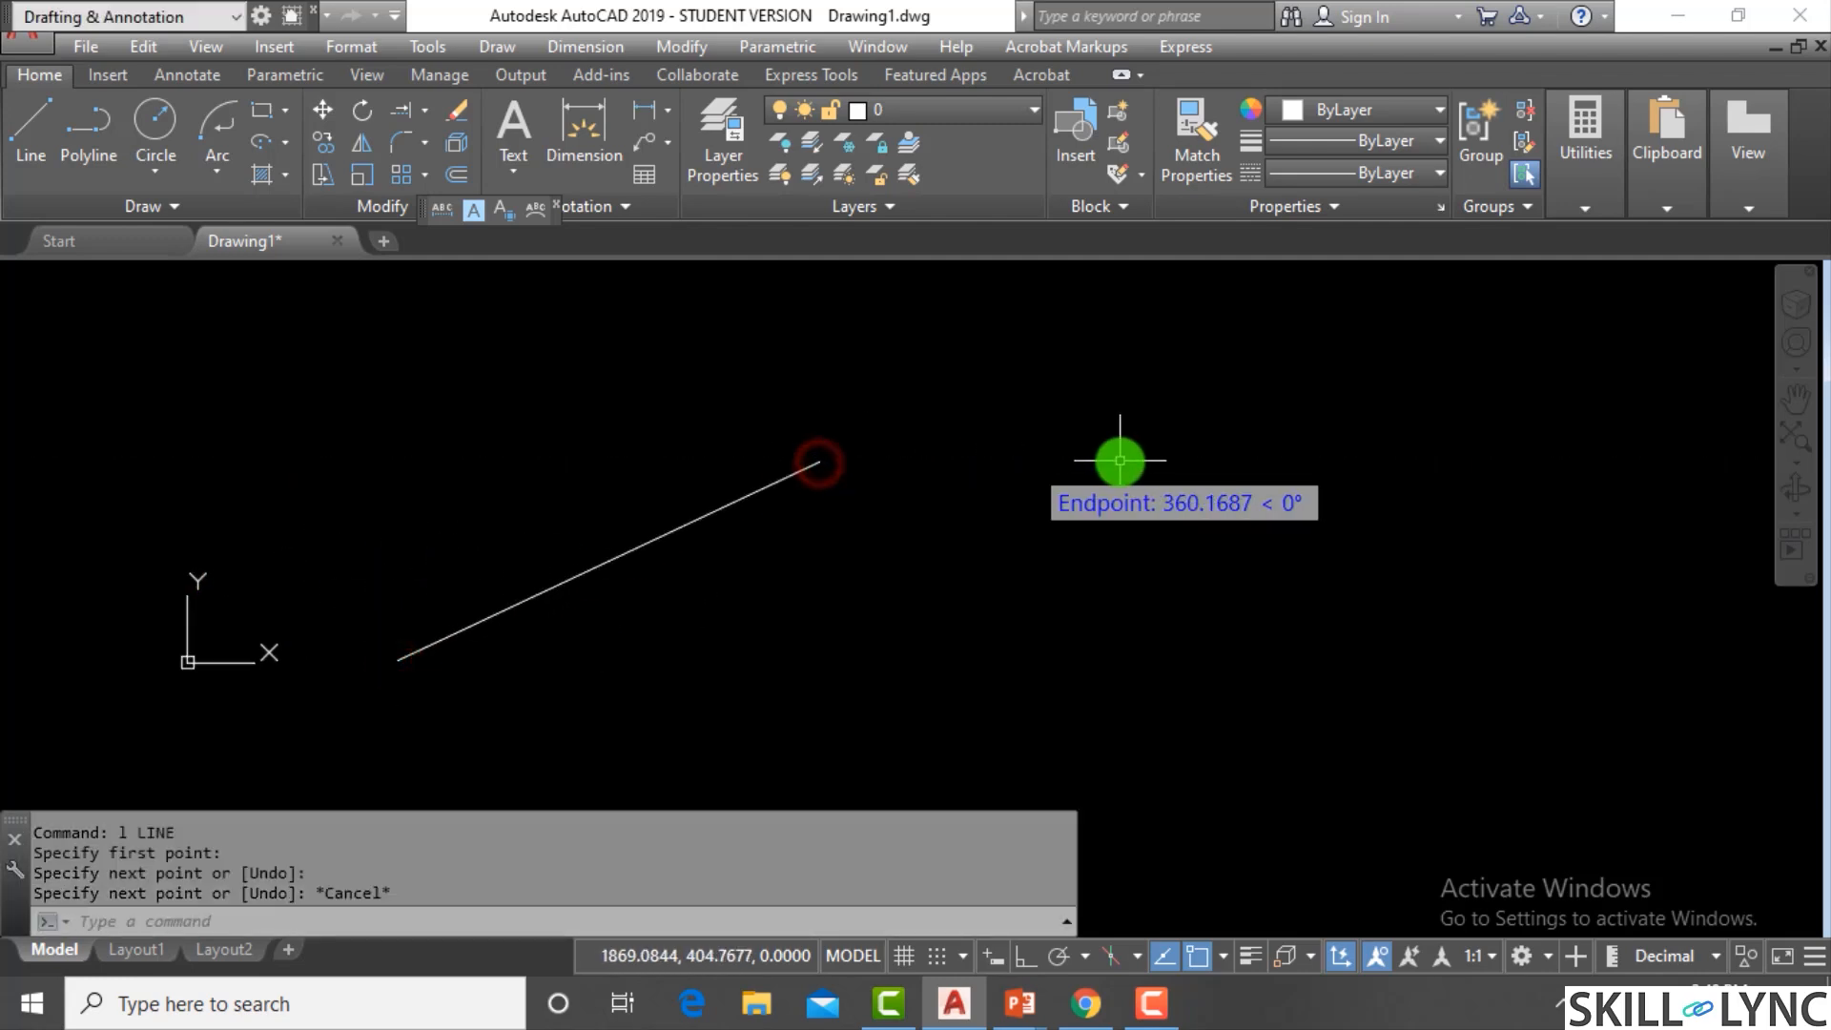
key("Escape")
key("Escape")
Draw a three-point arc about 1250 units long, bulging upward, to the right of the rising line
type("a")
key("Return")
left_click(874, 611)
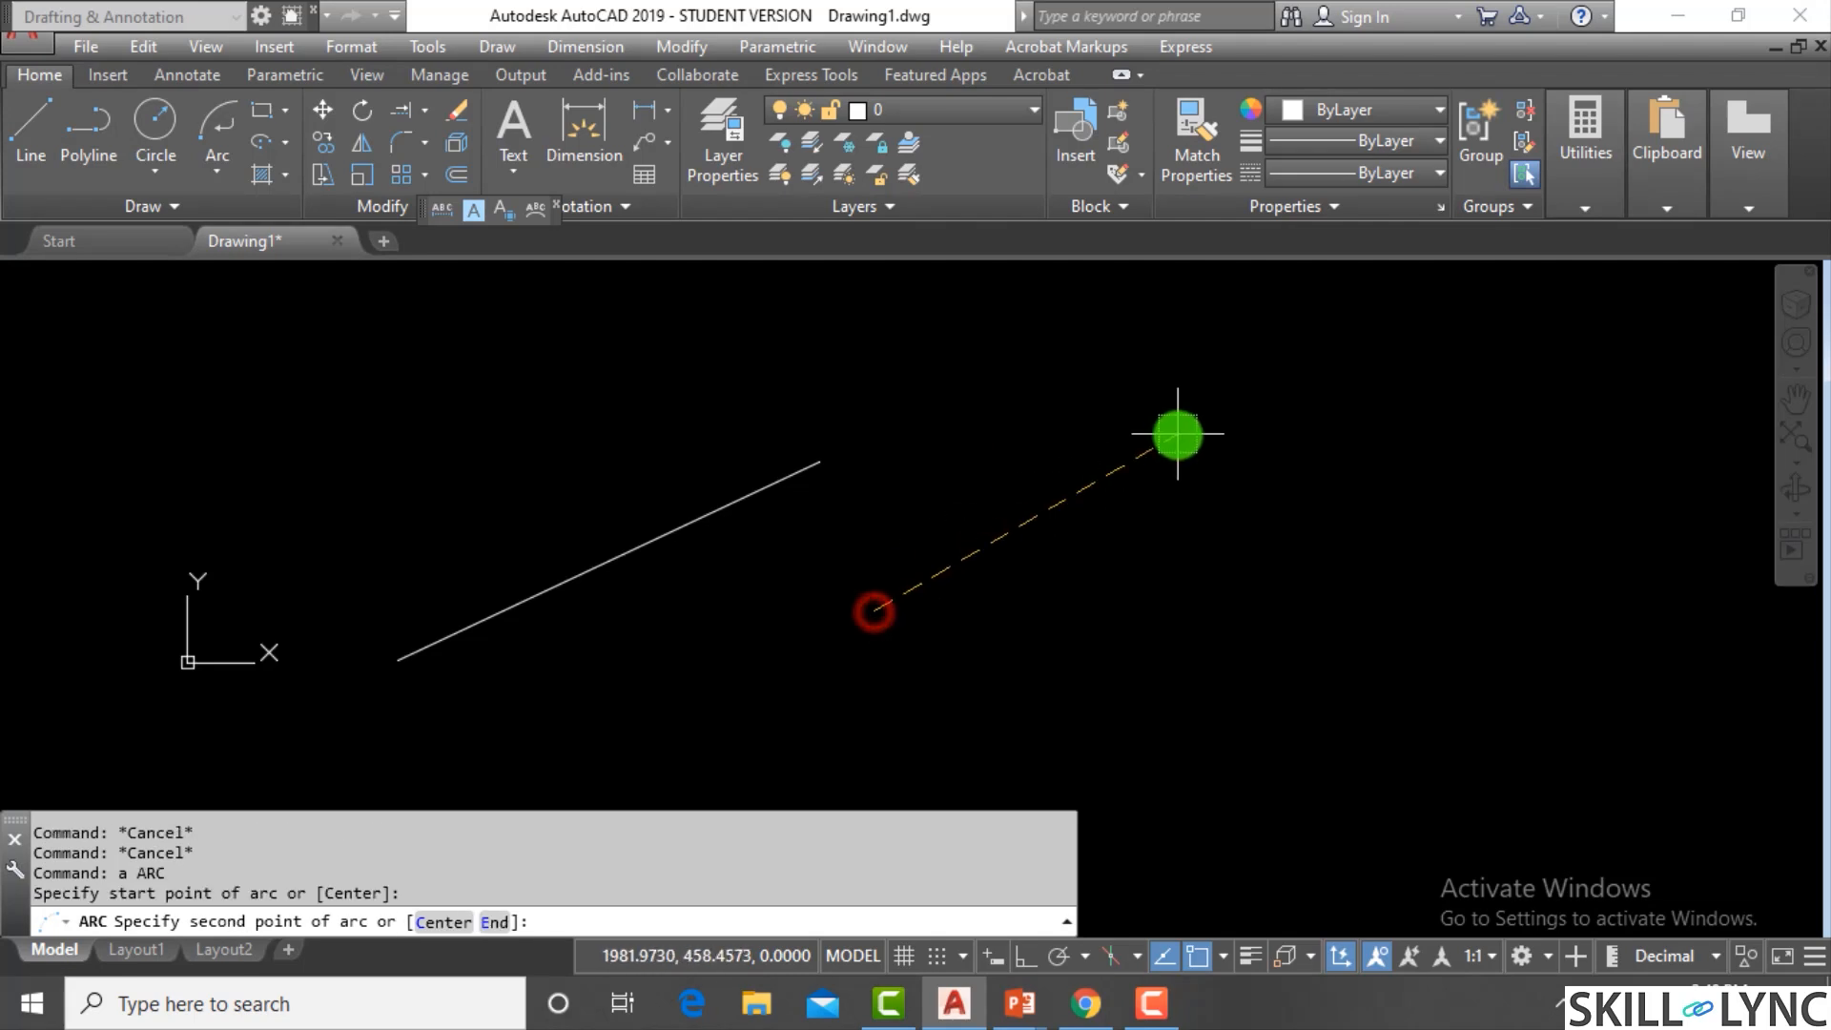
left_click(1179, 434)
left_click(1428, 489)
key("Escape")
key("Escape")
scroll(908, 577, "down", 3)
scroll(916, 552, "up", 3)
key("Escape")
key("Escape")
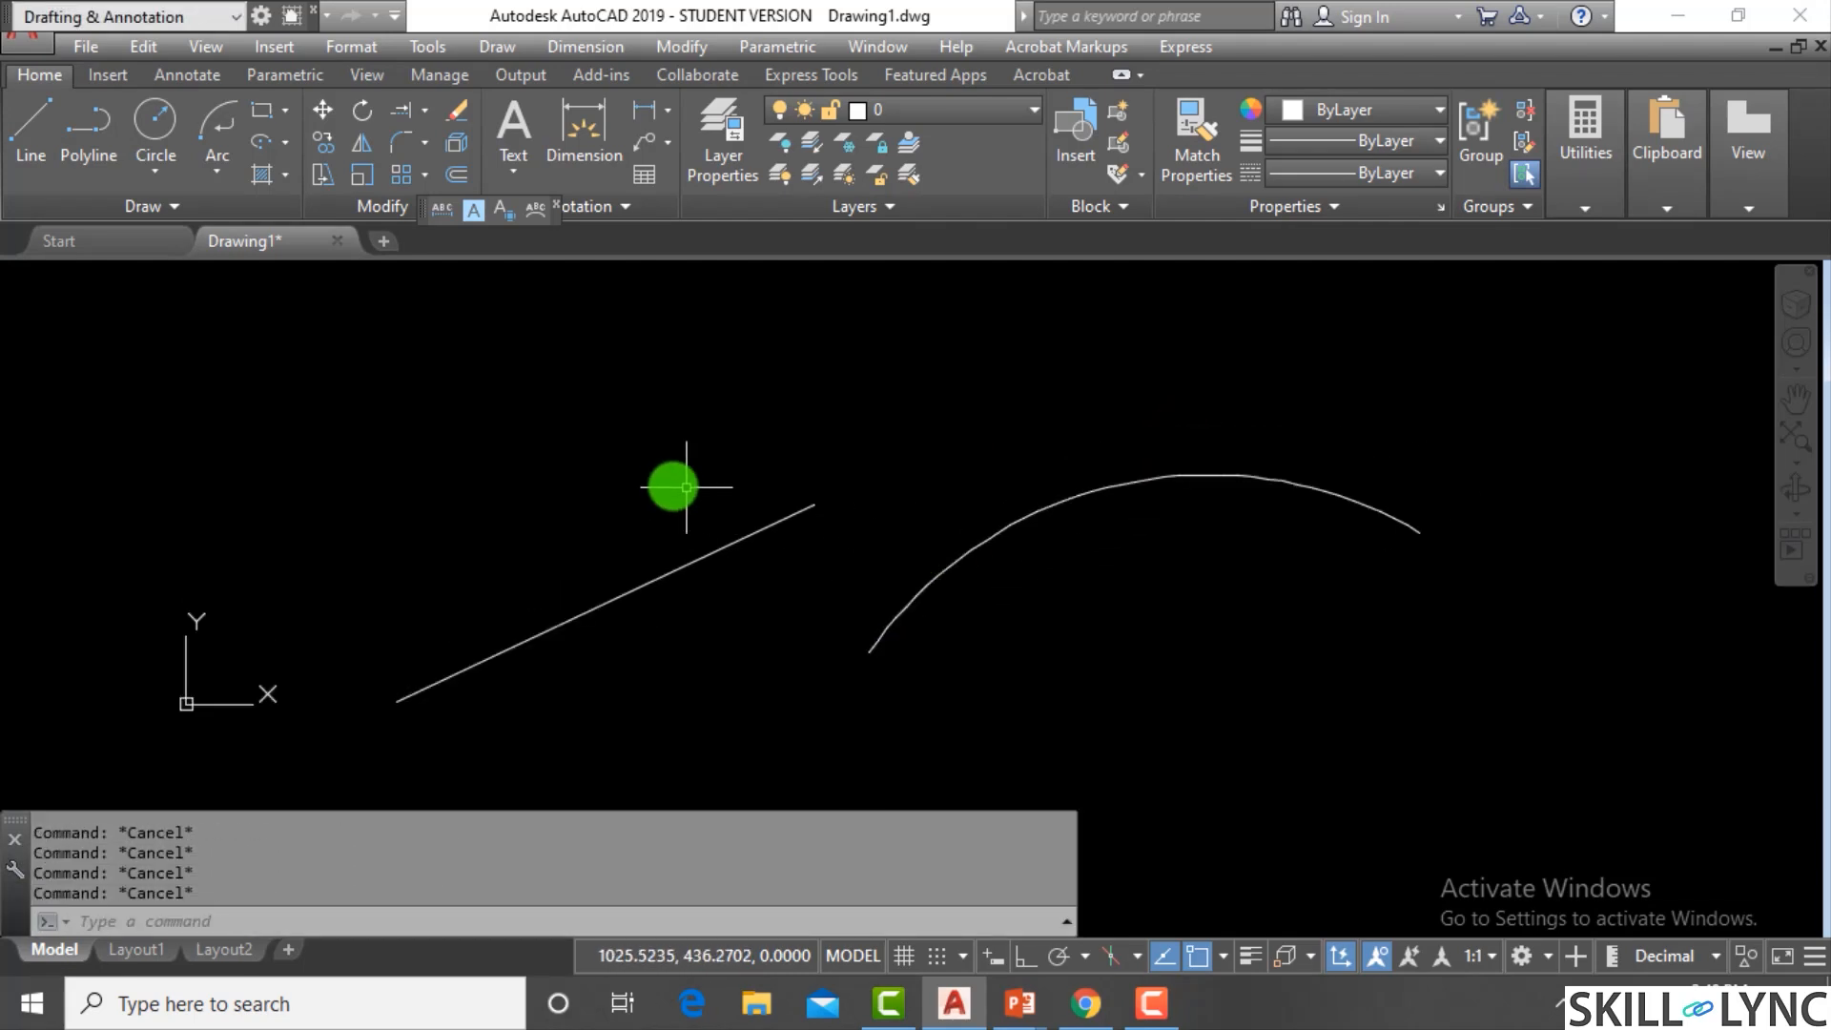
Draw two connected line segments forming a shallow V above the origin
type("l")
key("Return")
left_click(28, 371)
left_click(317, 459)
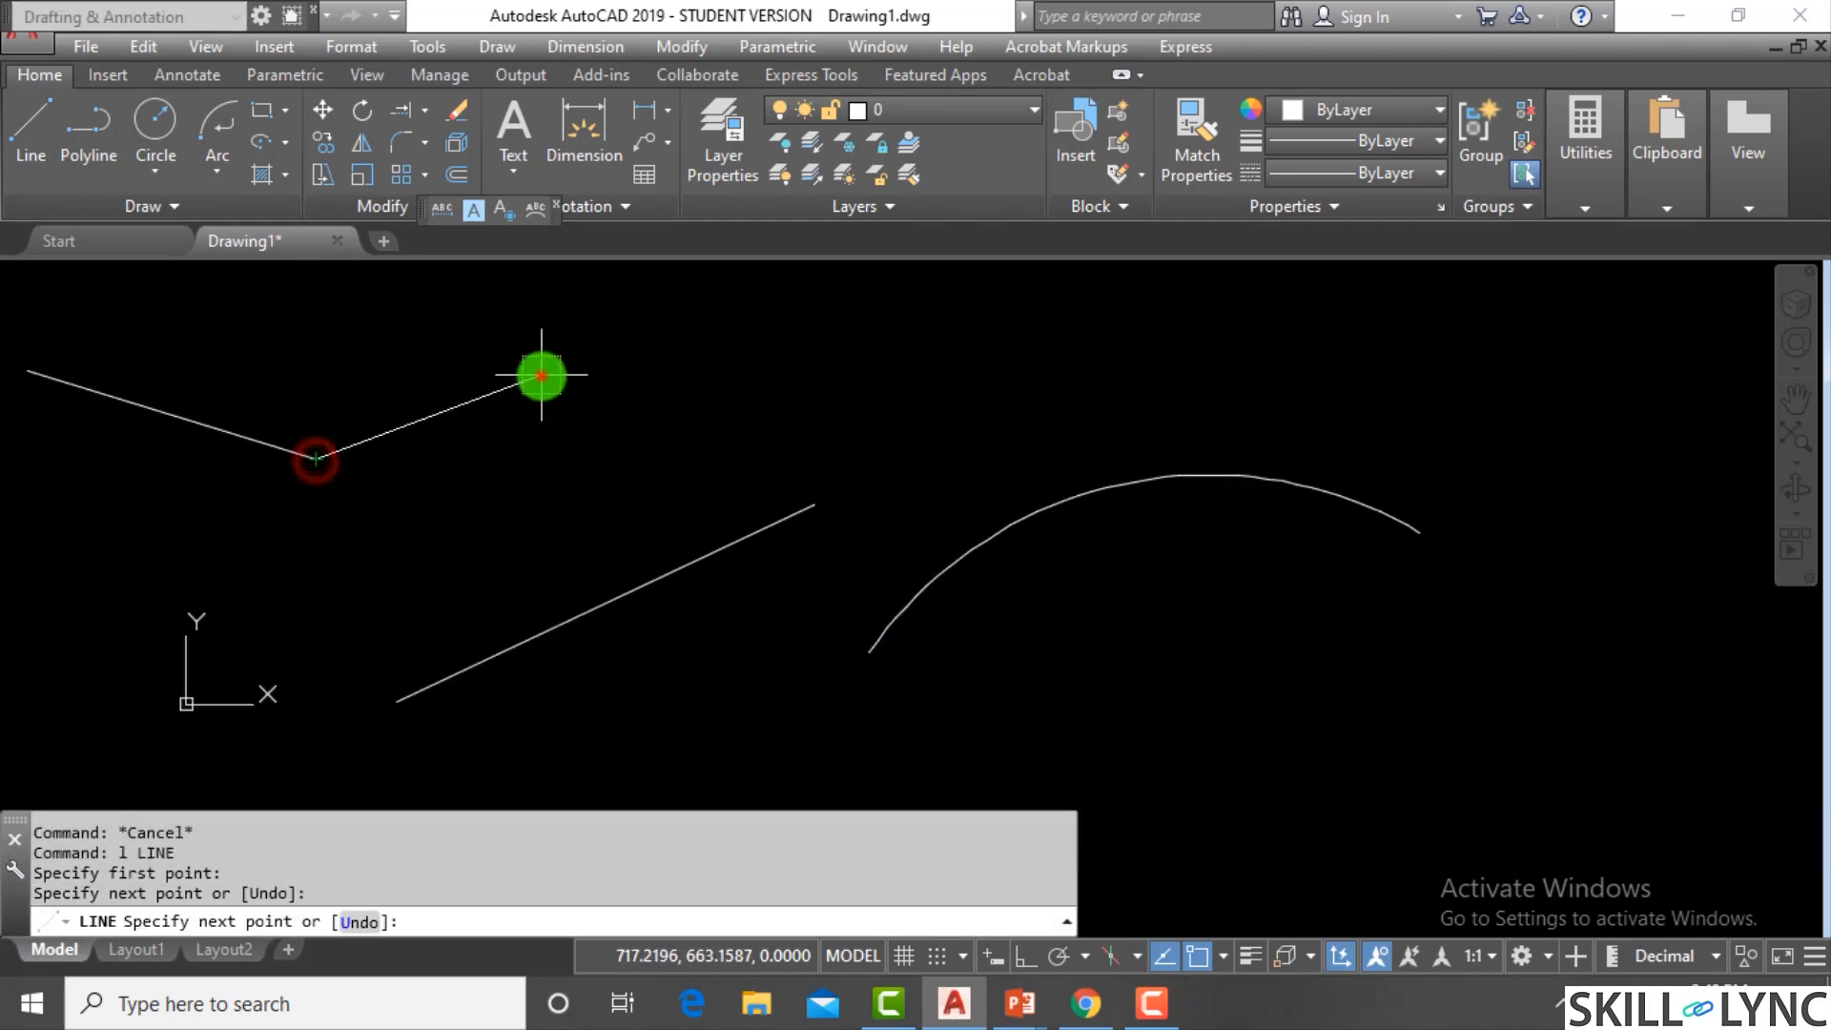
left_click(541, 375)
key("Escape")
key("Escape")
left_click(725, 634)
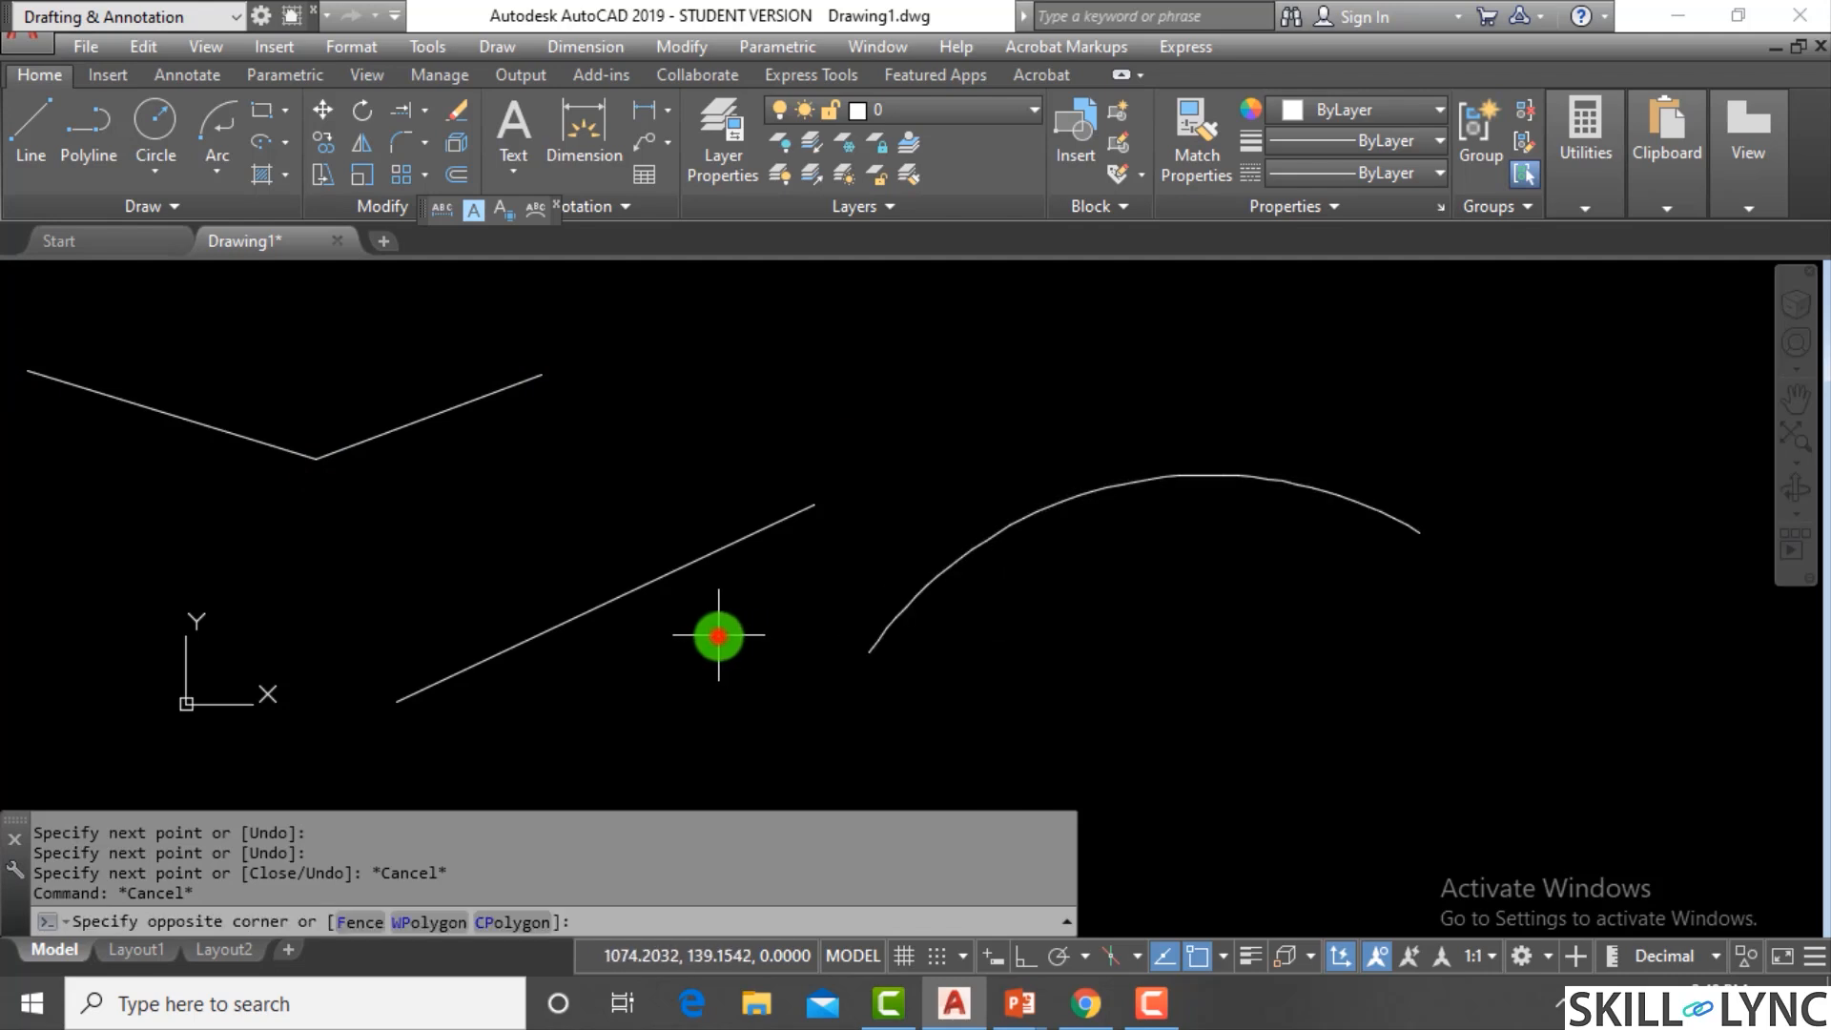
left_click(618, 543)
key("Escape")
key("Escape")
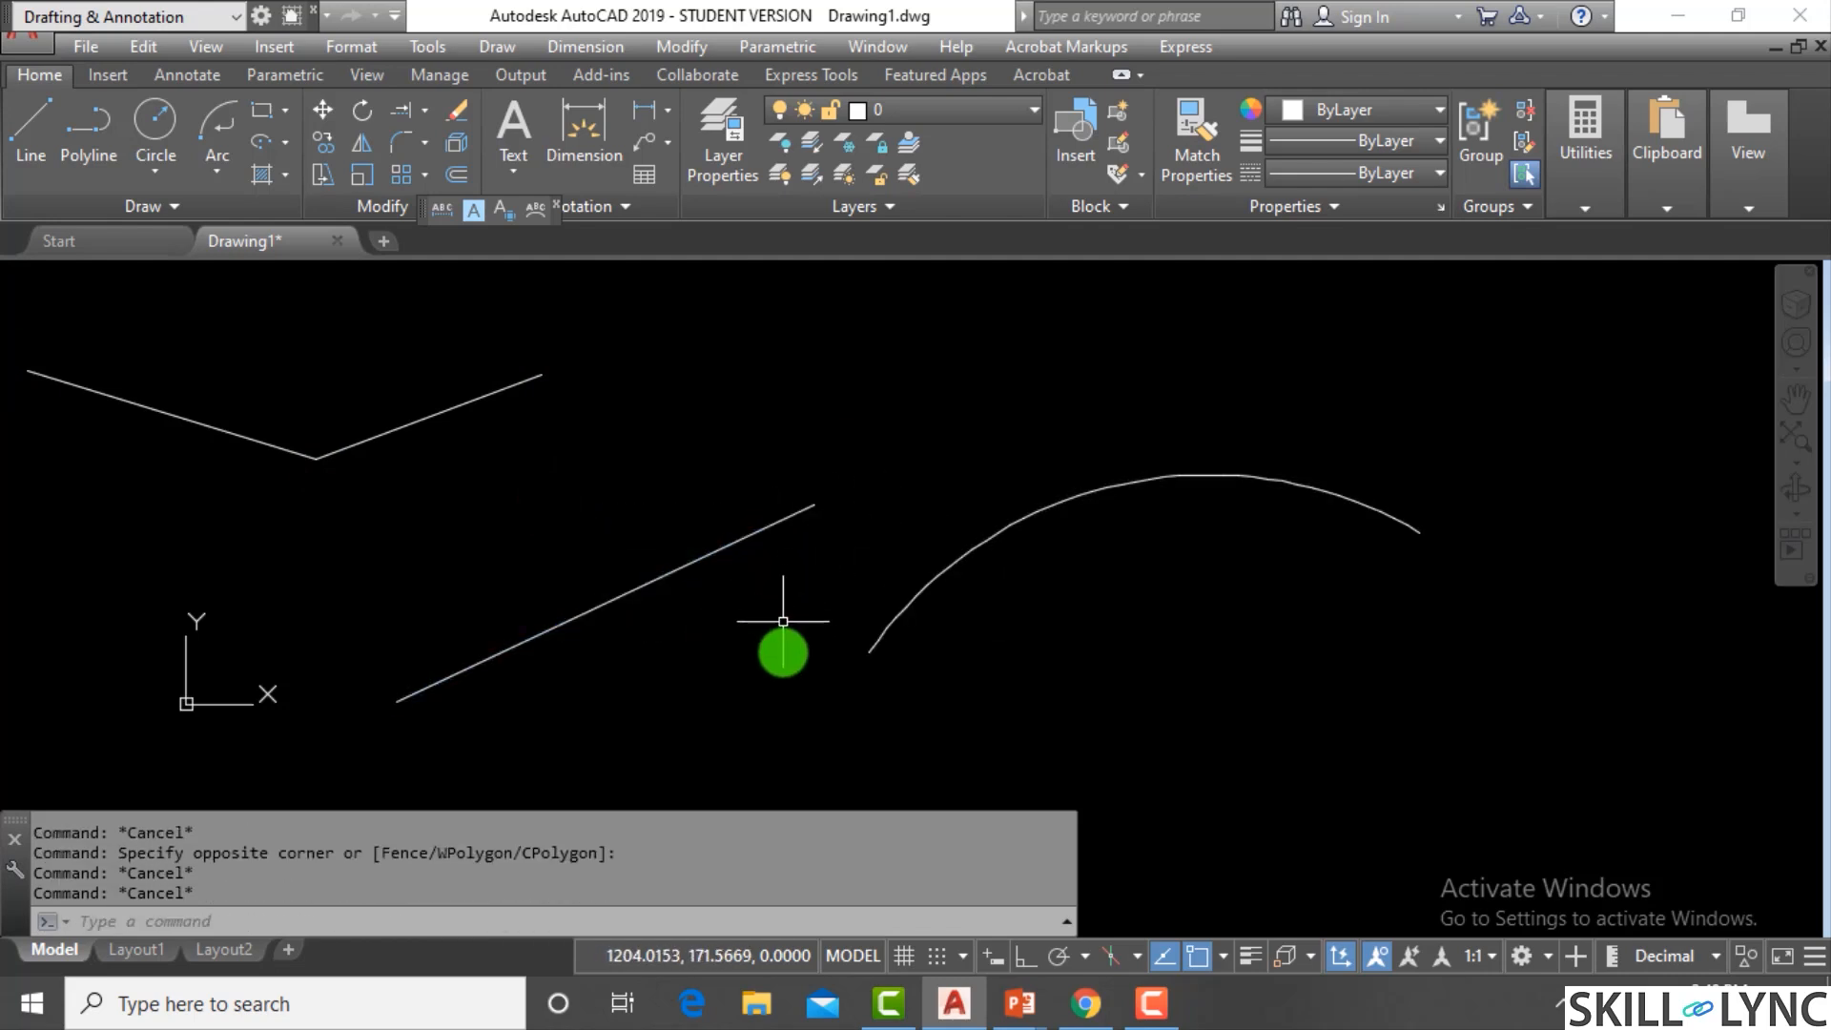
key("Escape")
Start the Lengthen command
type("l")
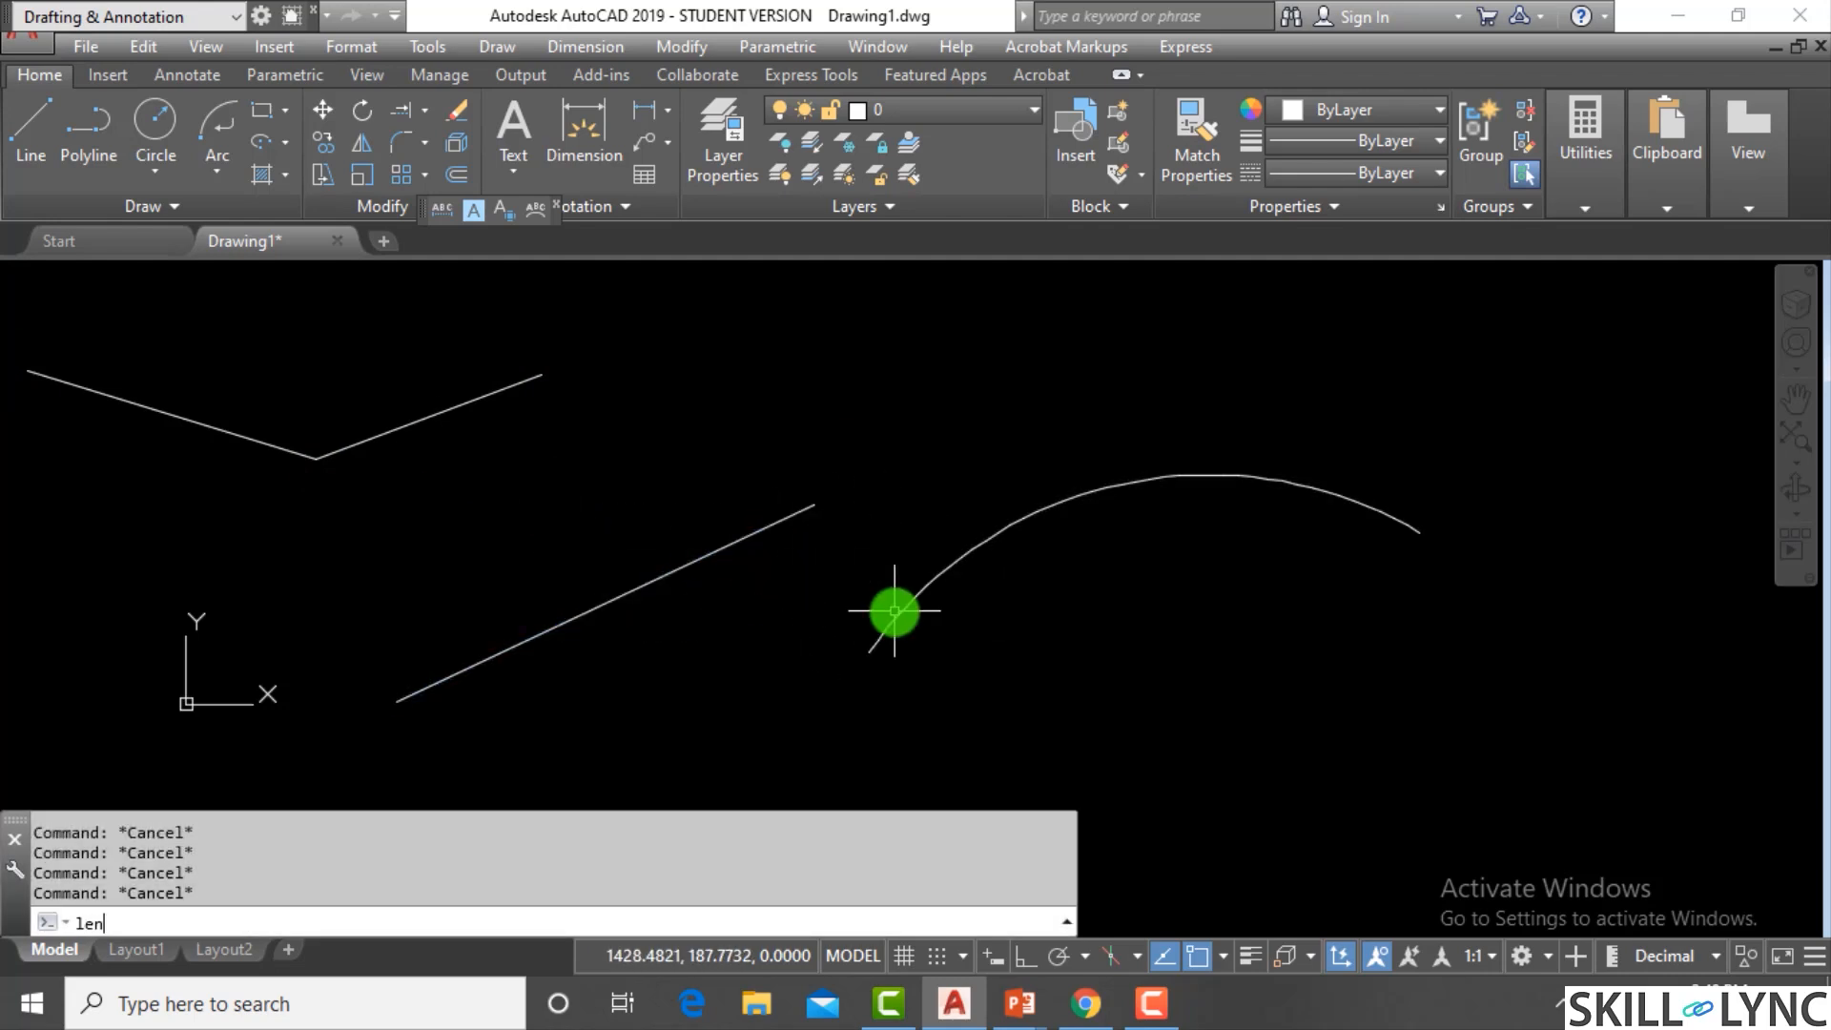
type("en")
key("Return")
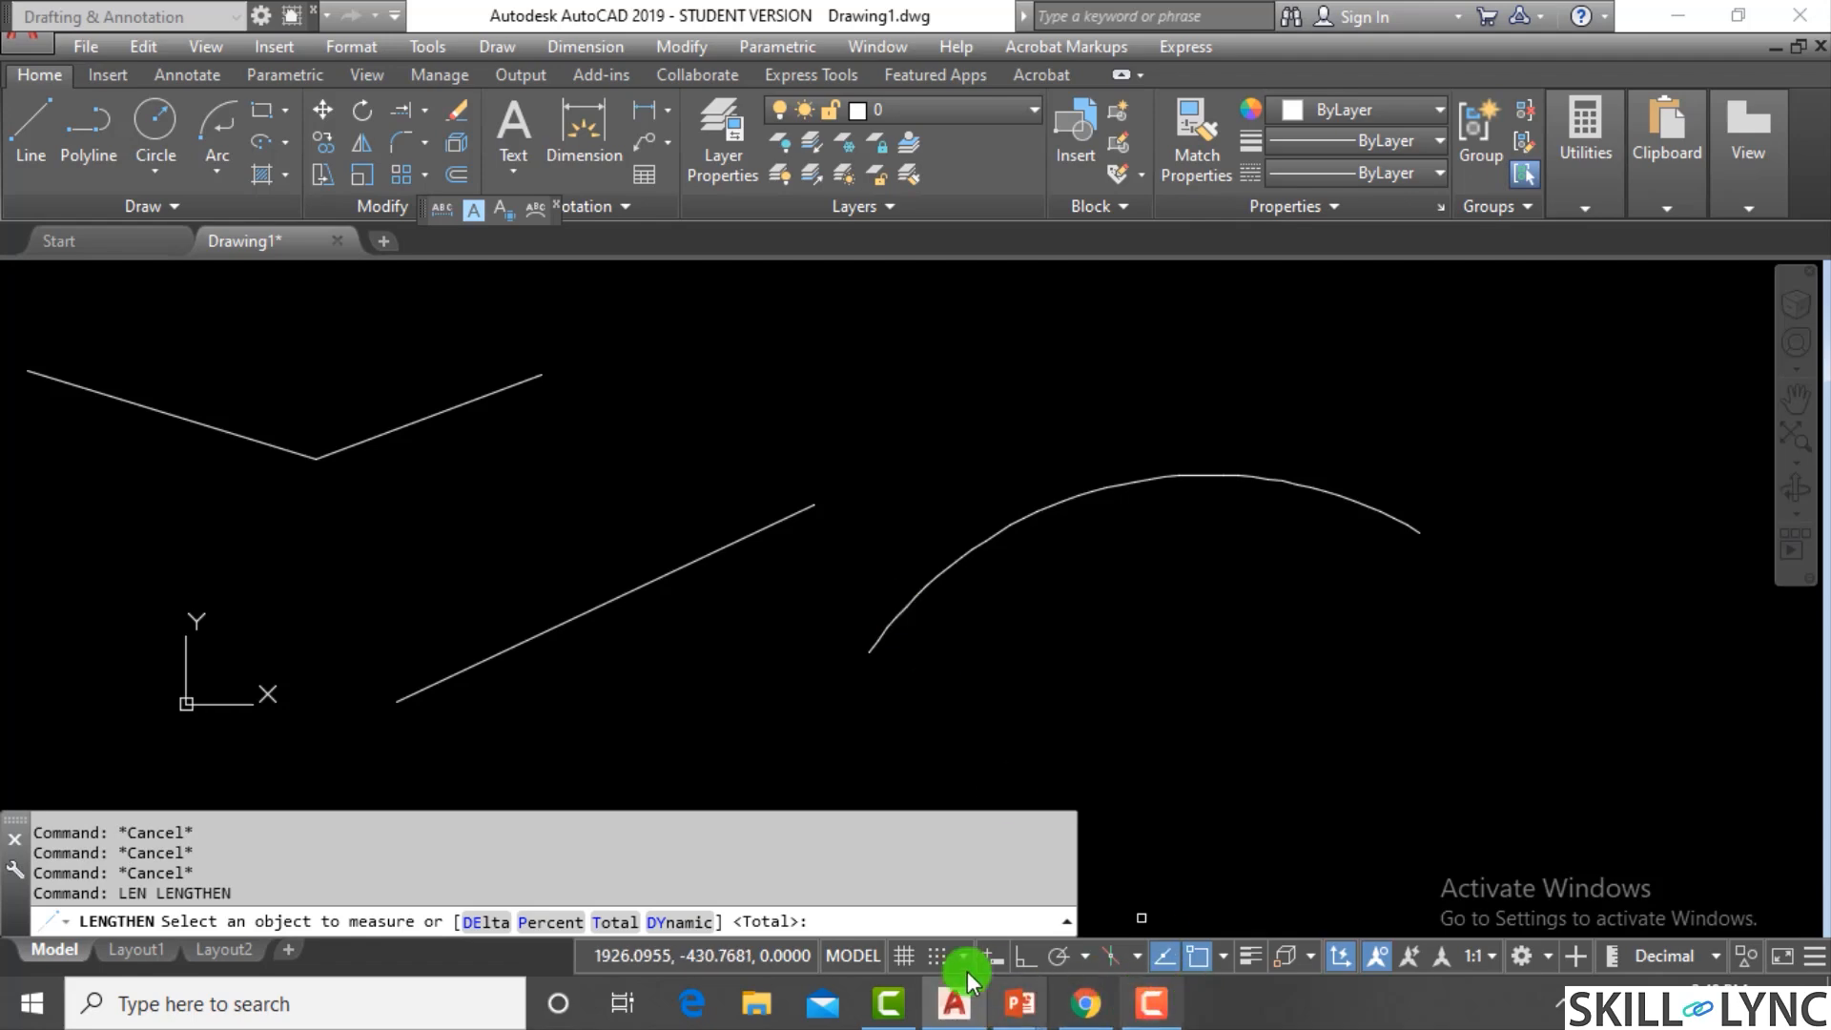
Switch to PowerPoint and advance the Session 3 slide show to the slide on lengthening sketched objects
mouse_move(1020, 1000)
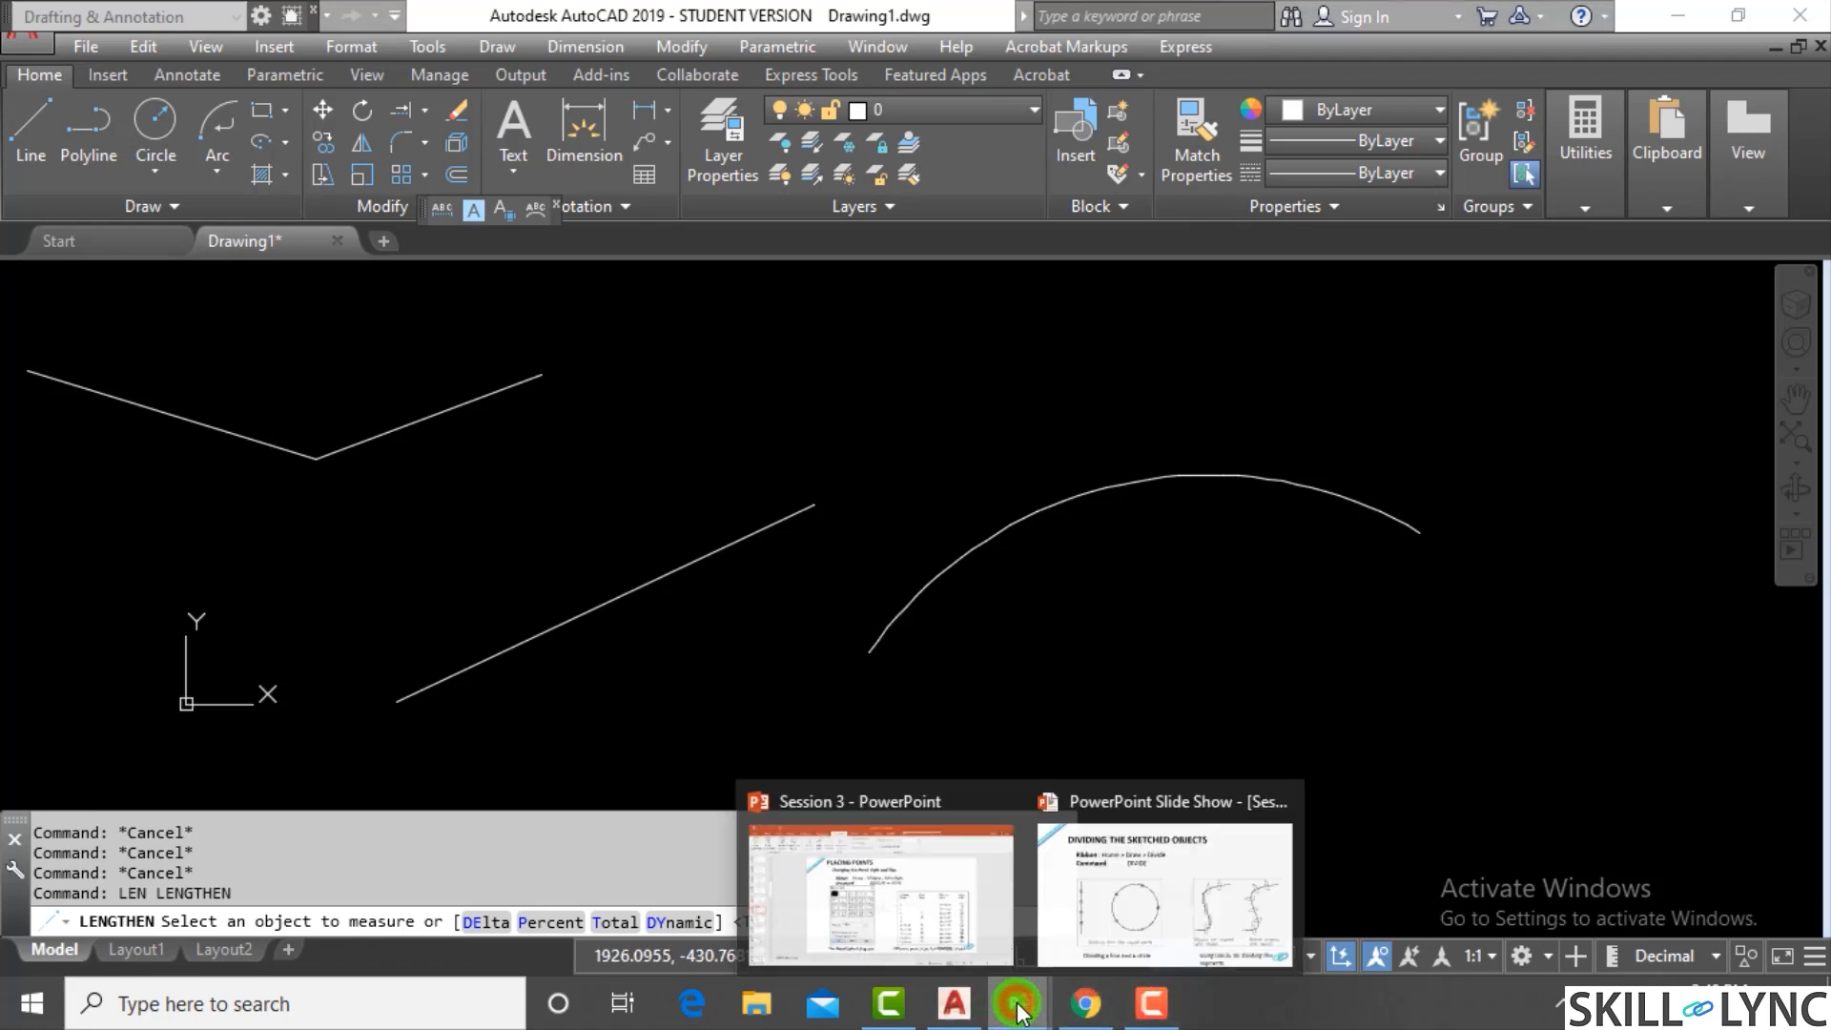
left_click(1004, 901)
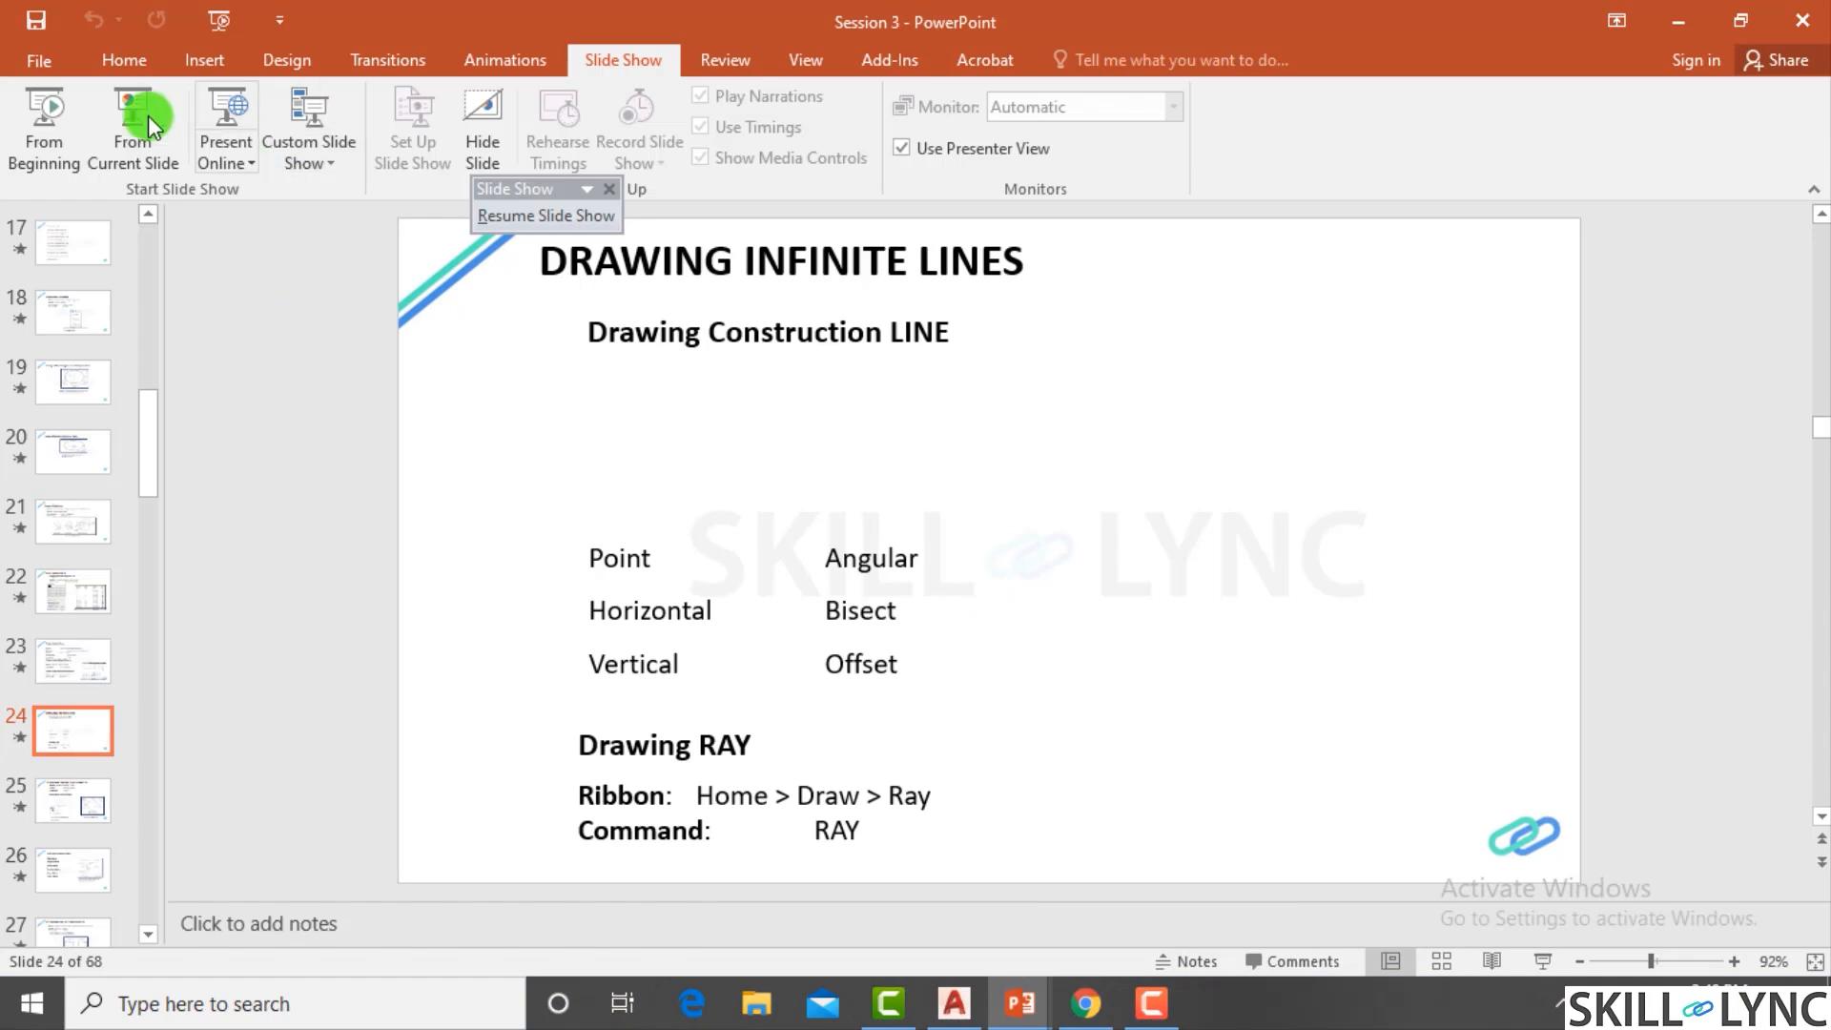
left_click(146, 116)
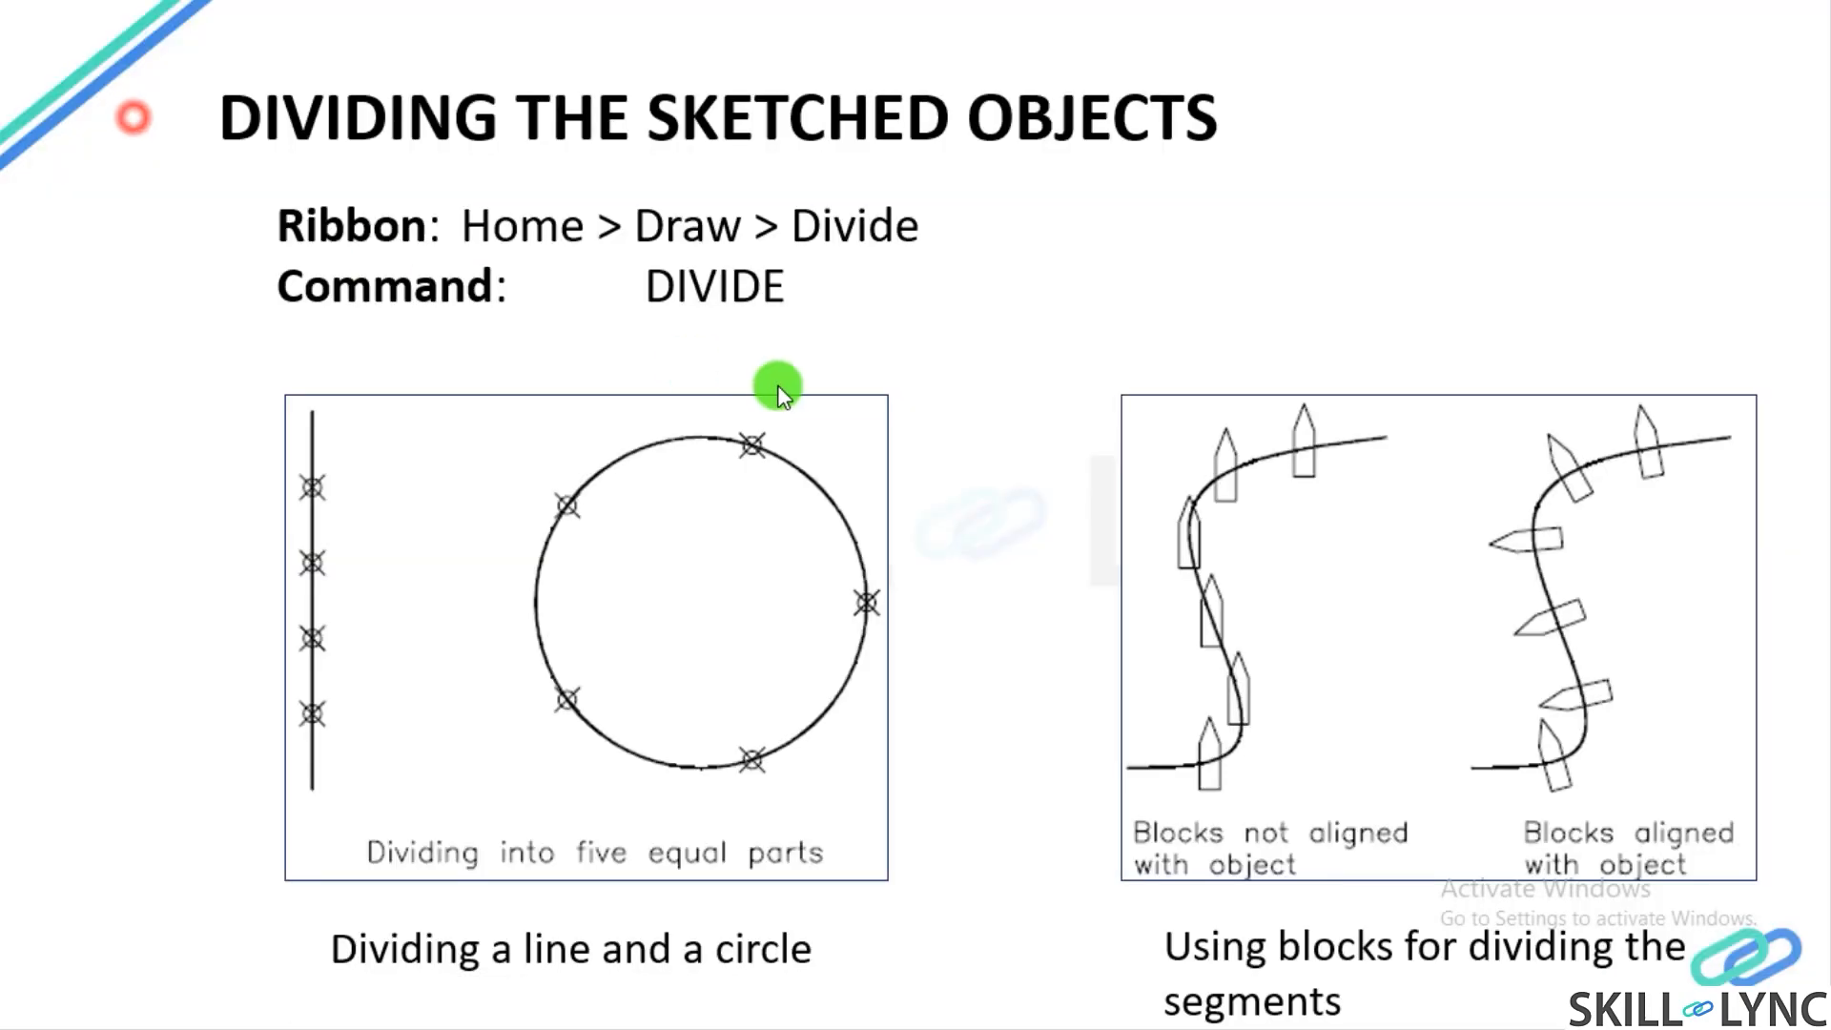
left_click(781, 386)
left_click(781, 386)
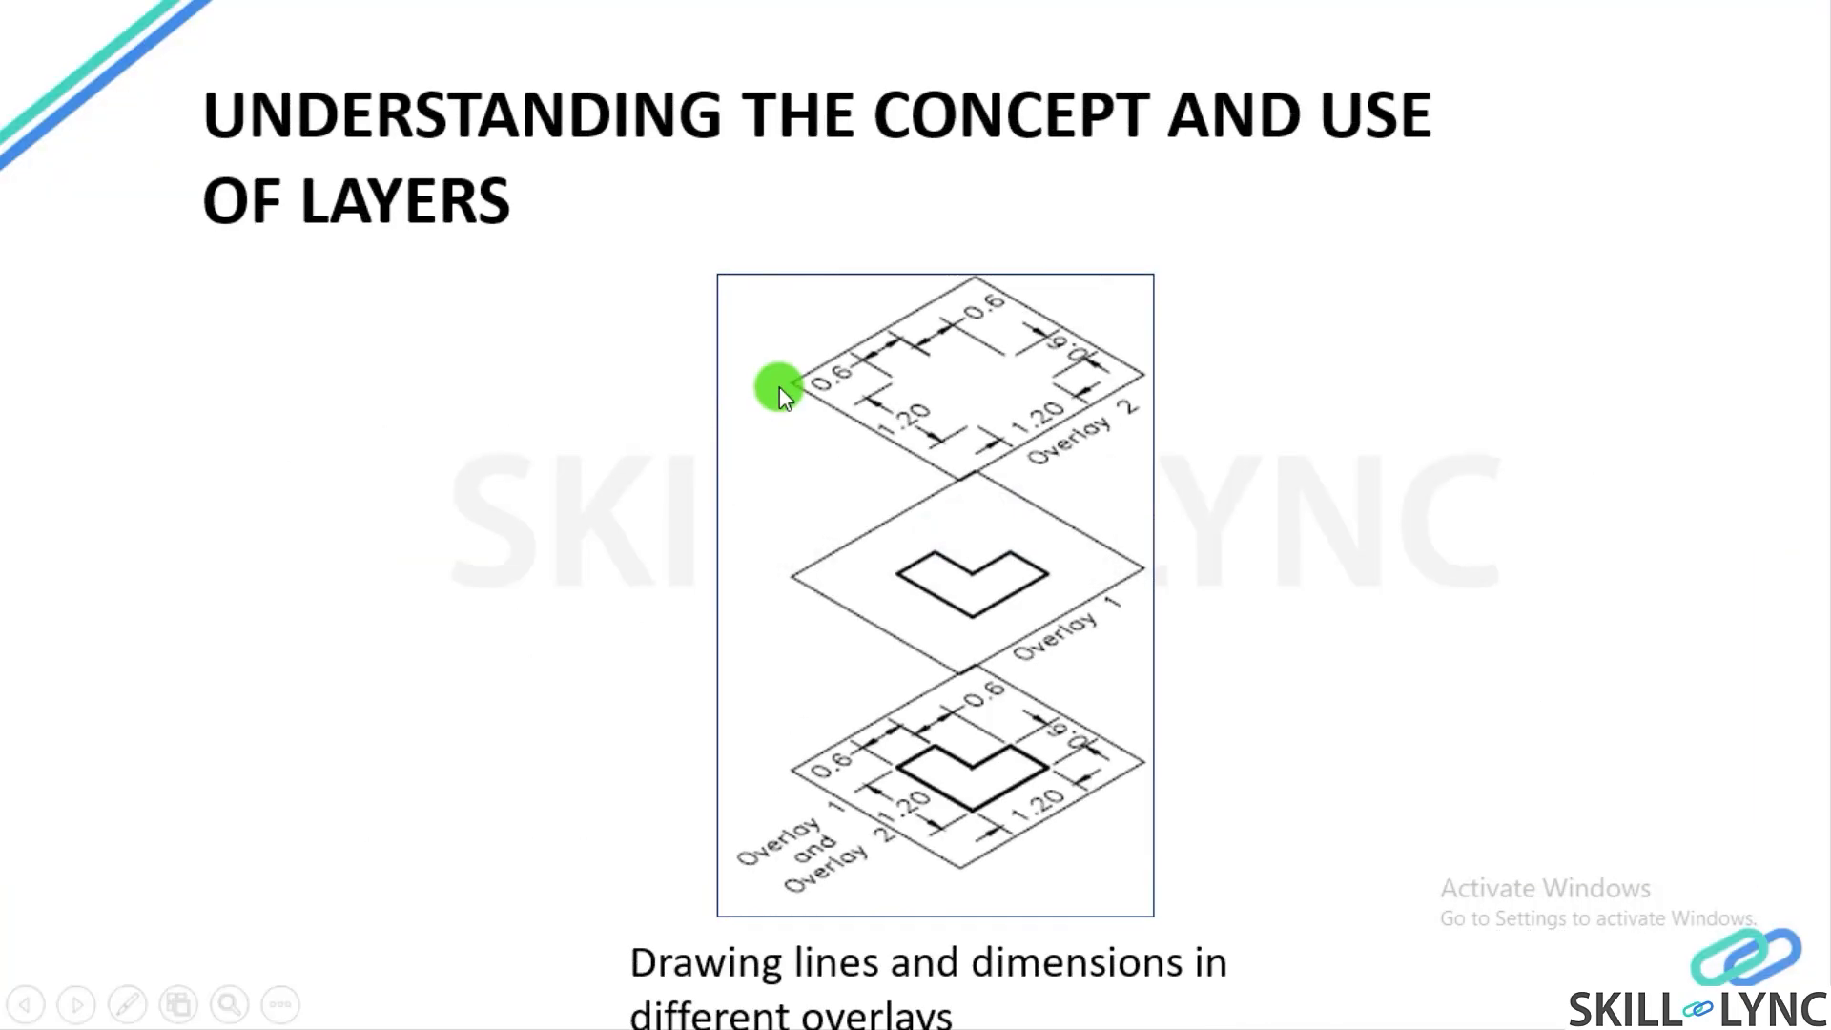
left_click(780, 387)
left_click(781, 386)
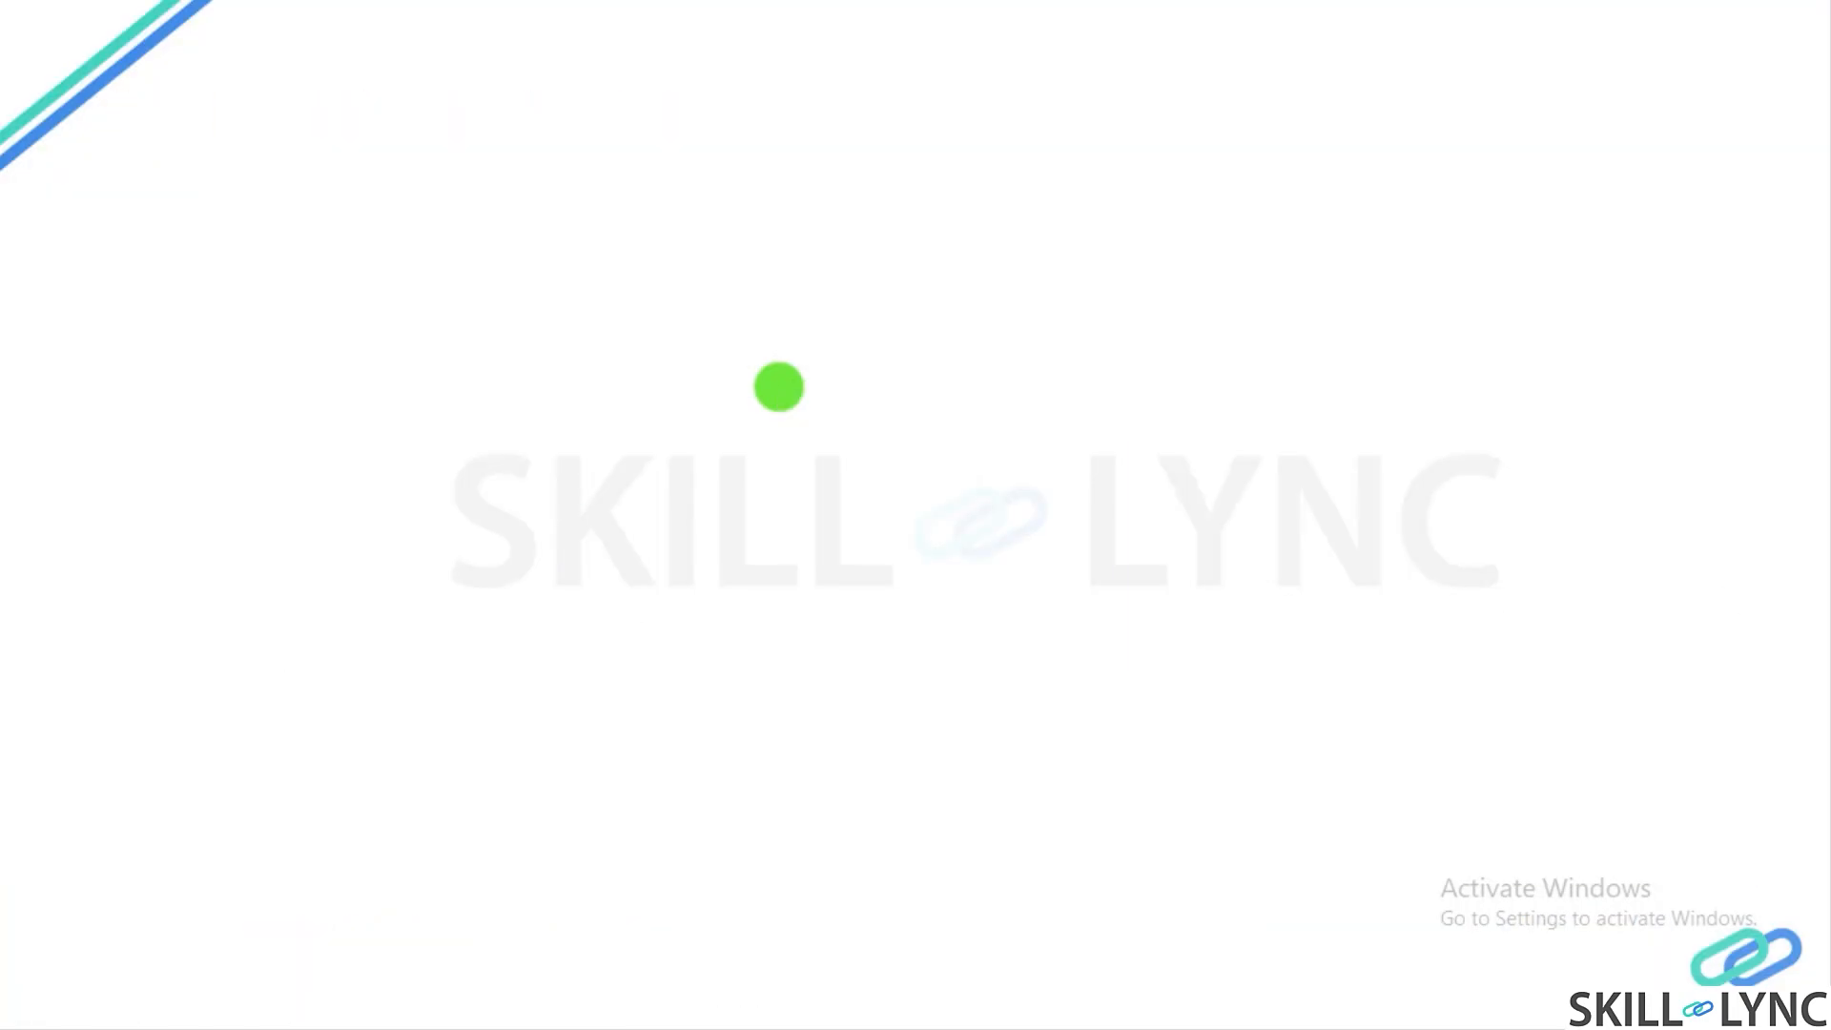
left_click(779, 386)
left_click(779, 387)
left_click(780, 386)
left_click(779, 386)
left_click(779, 386)
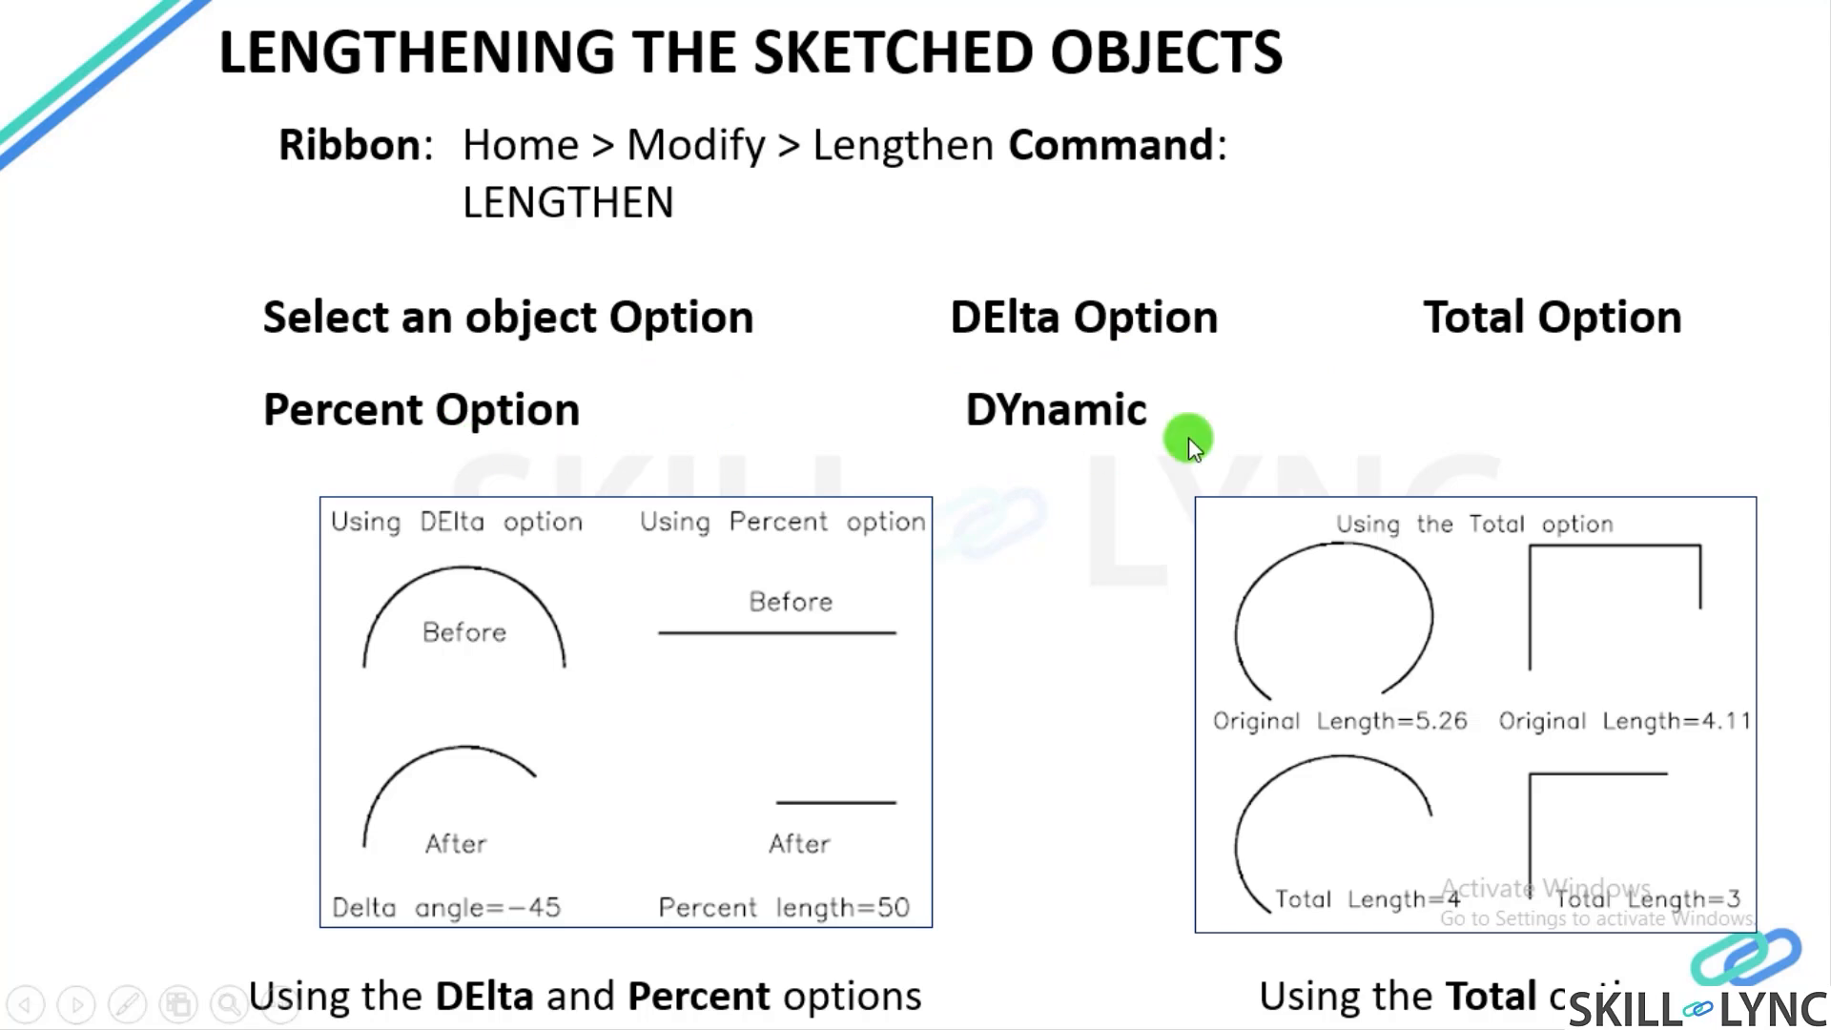
Switch back to AutoCAD, measure the rising line and set its total length to 1000 at its upper end
key("alt+Tab")
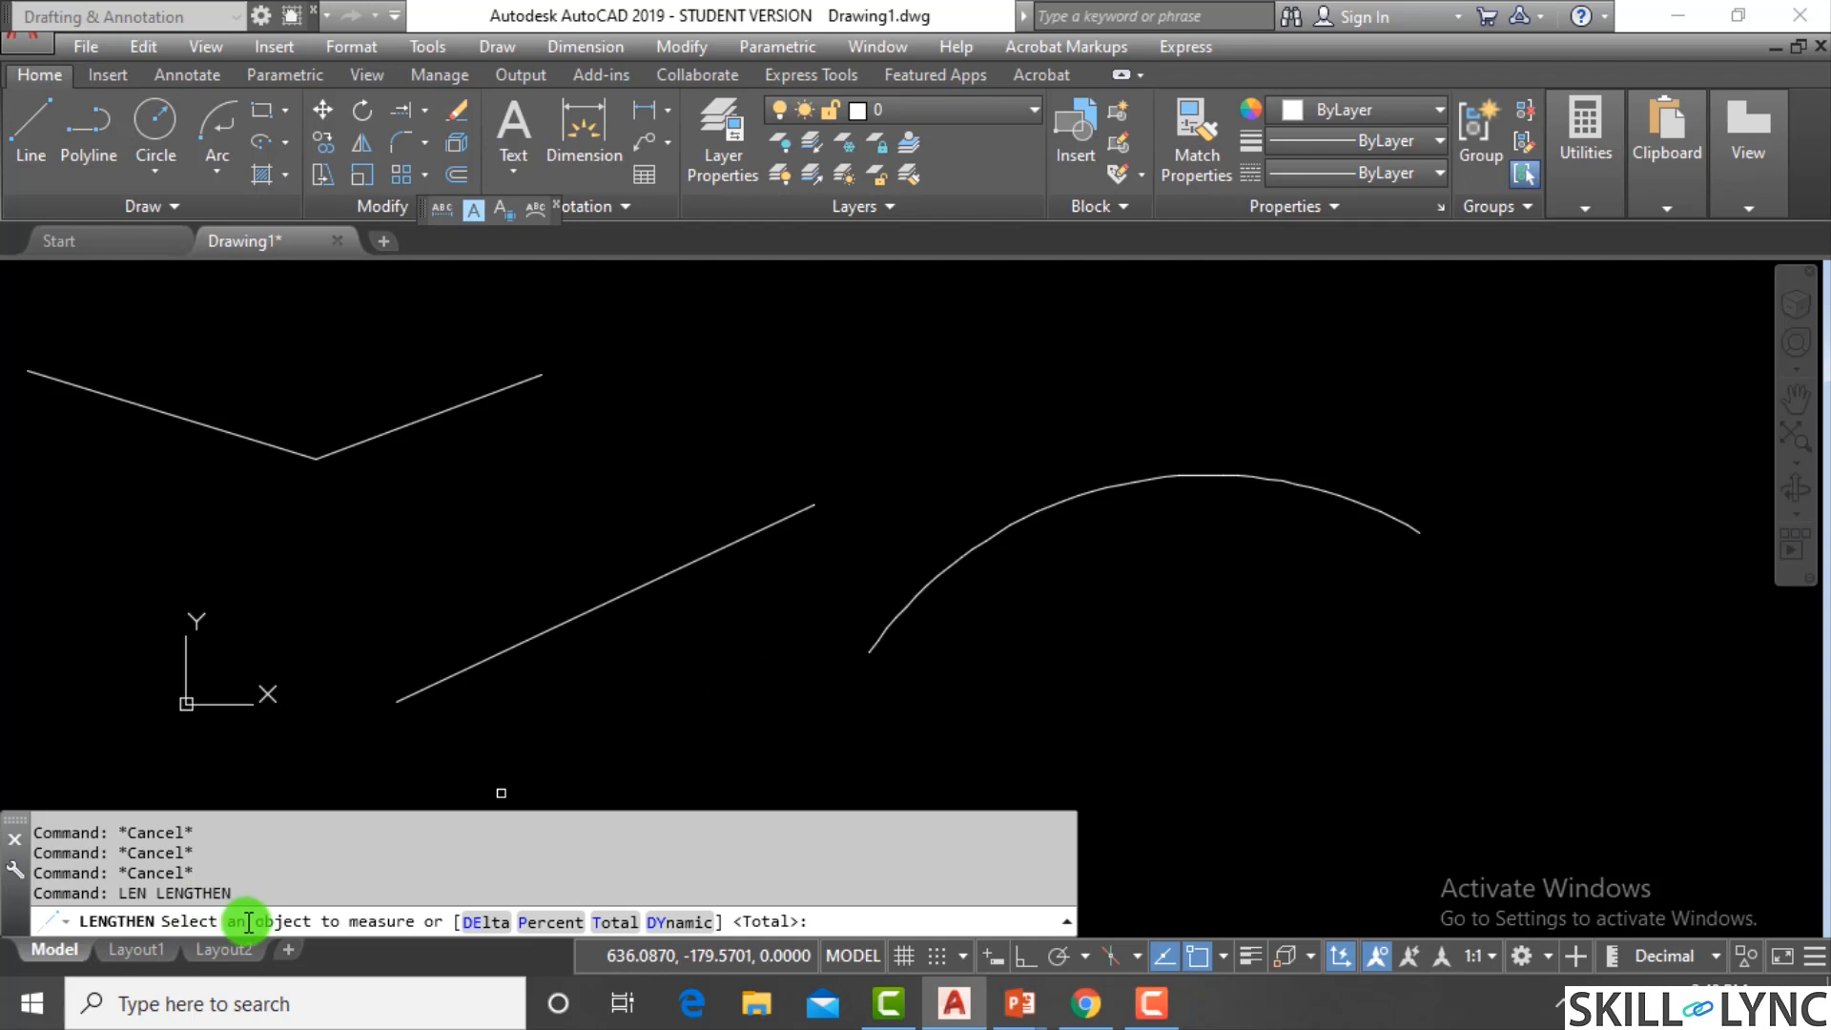
left_click(580, 620)
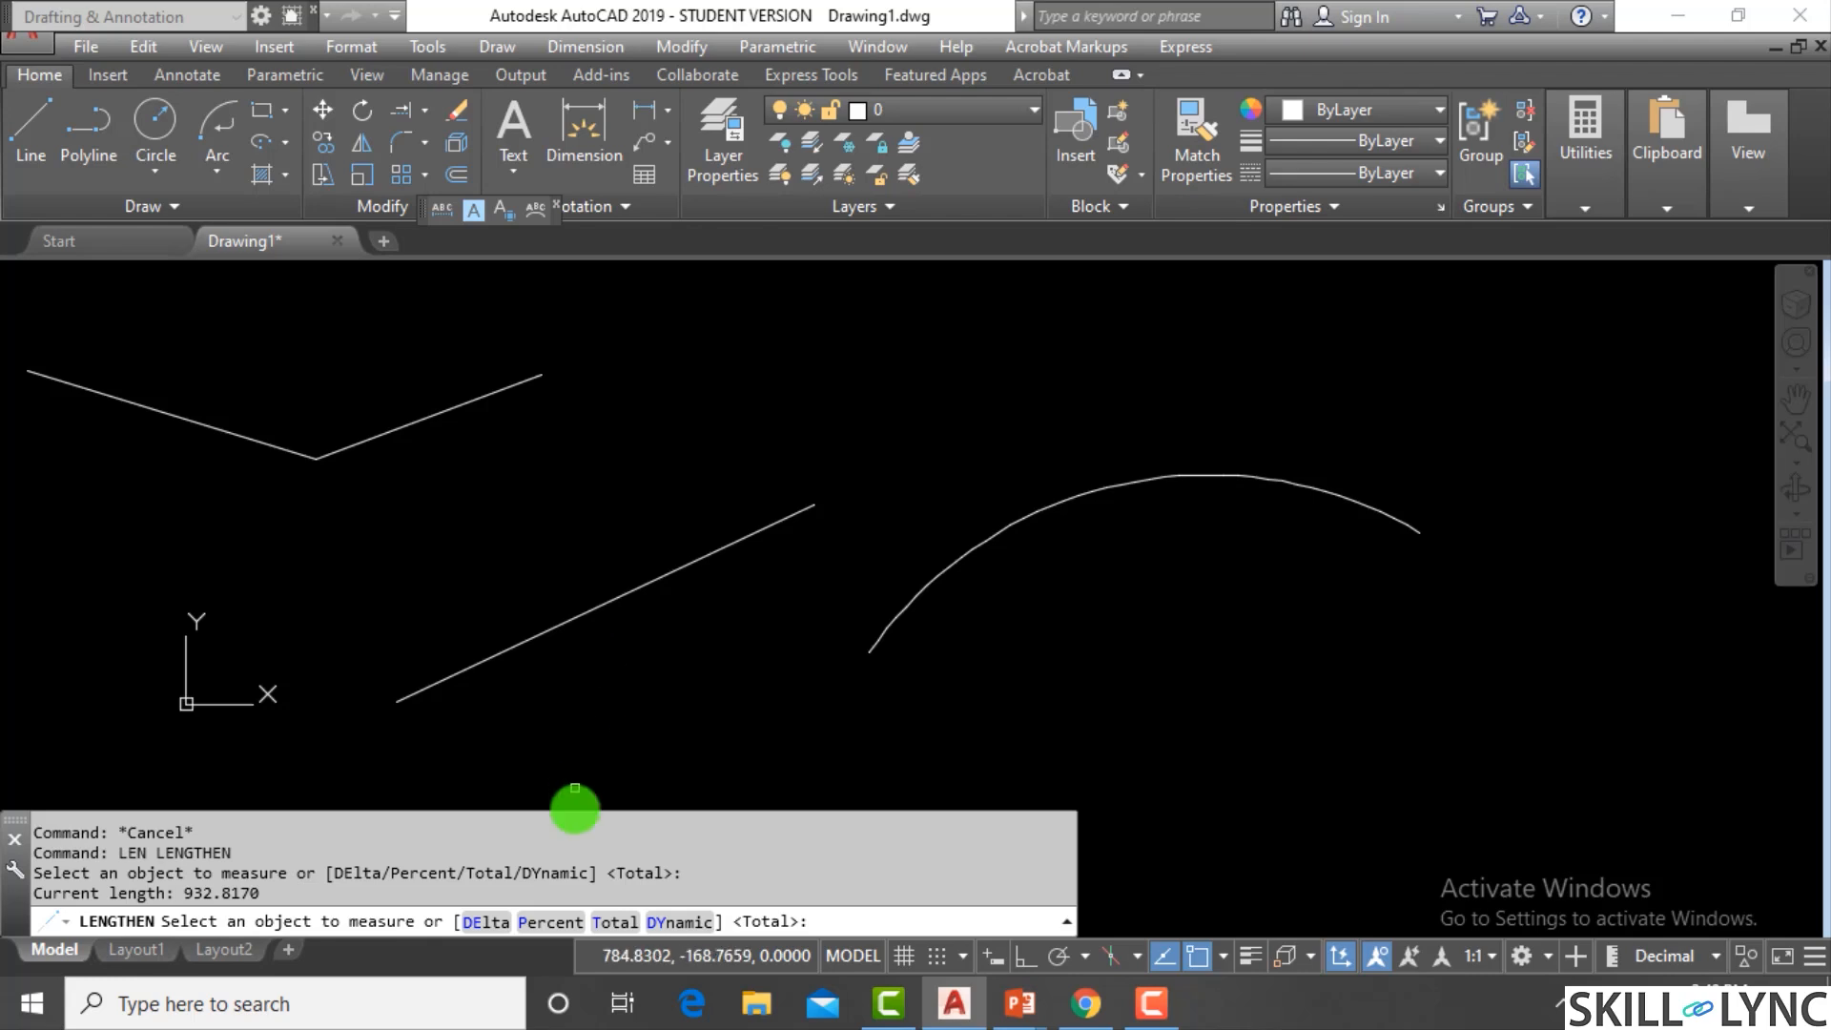
left_click(616, 922)
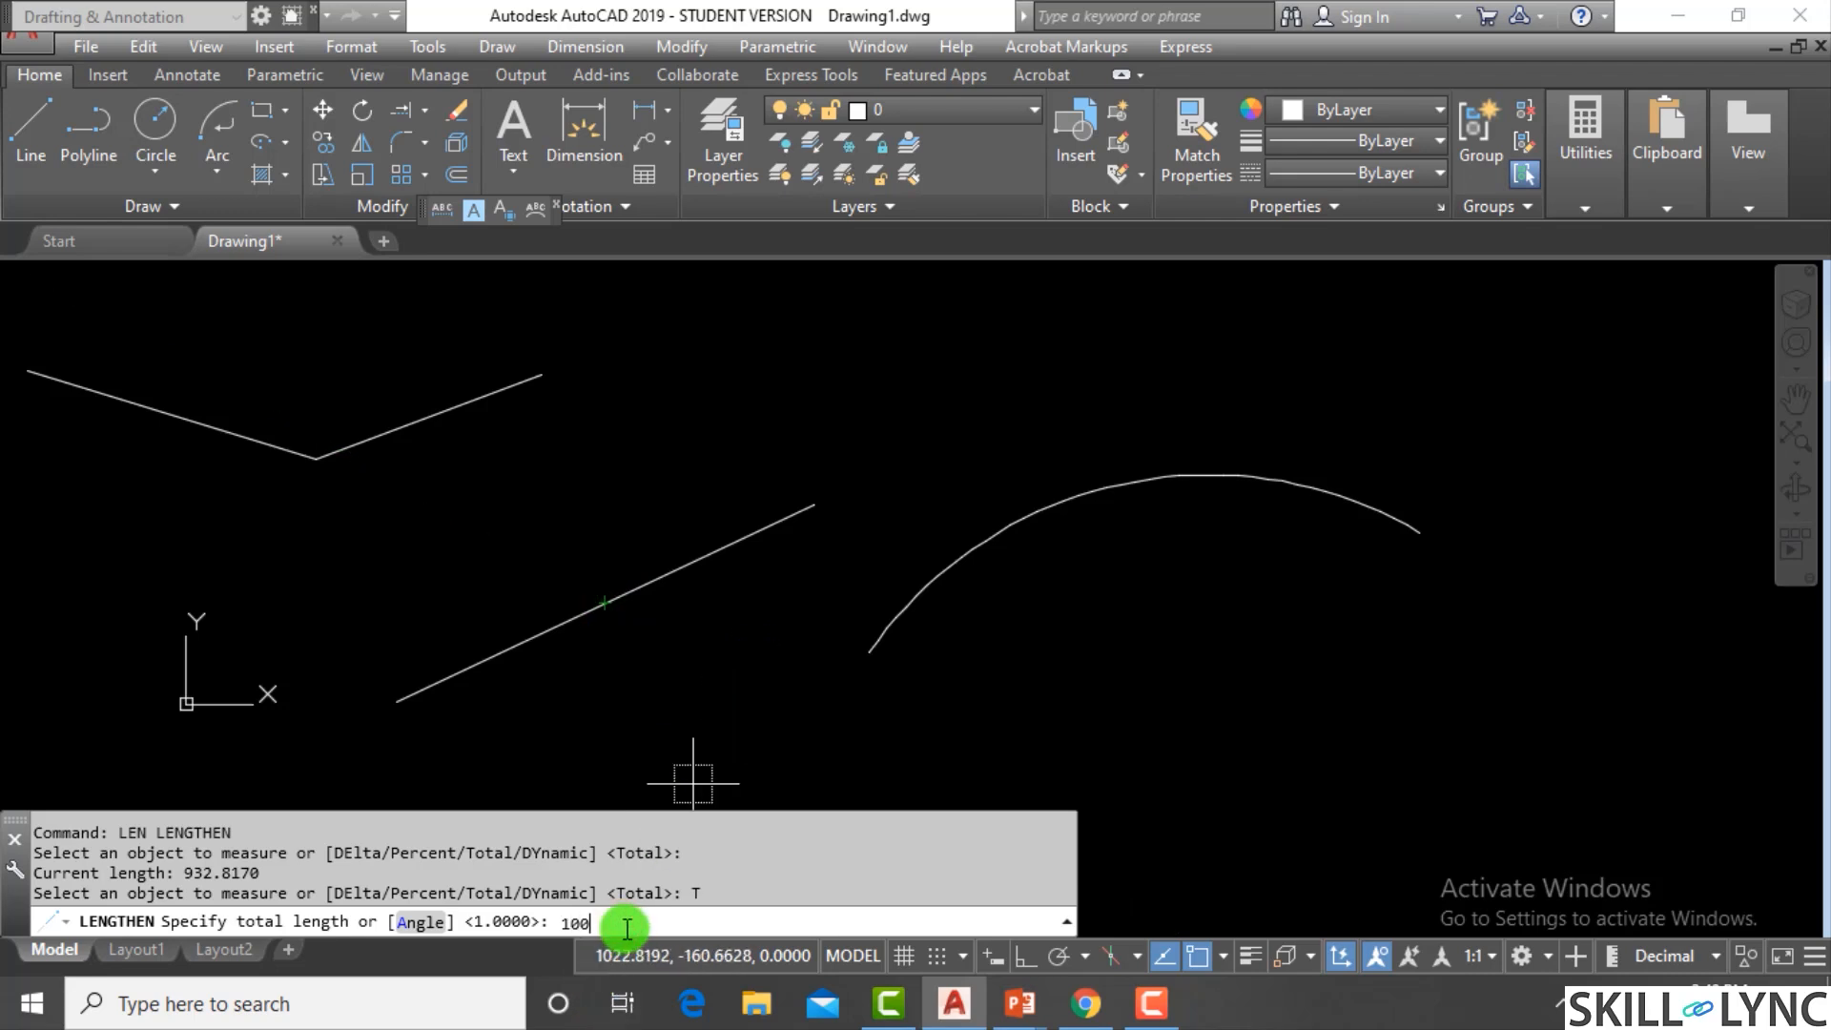
key("Return")
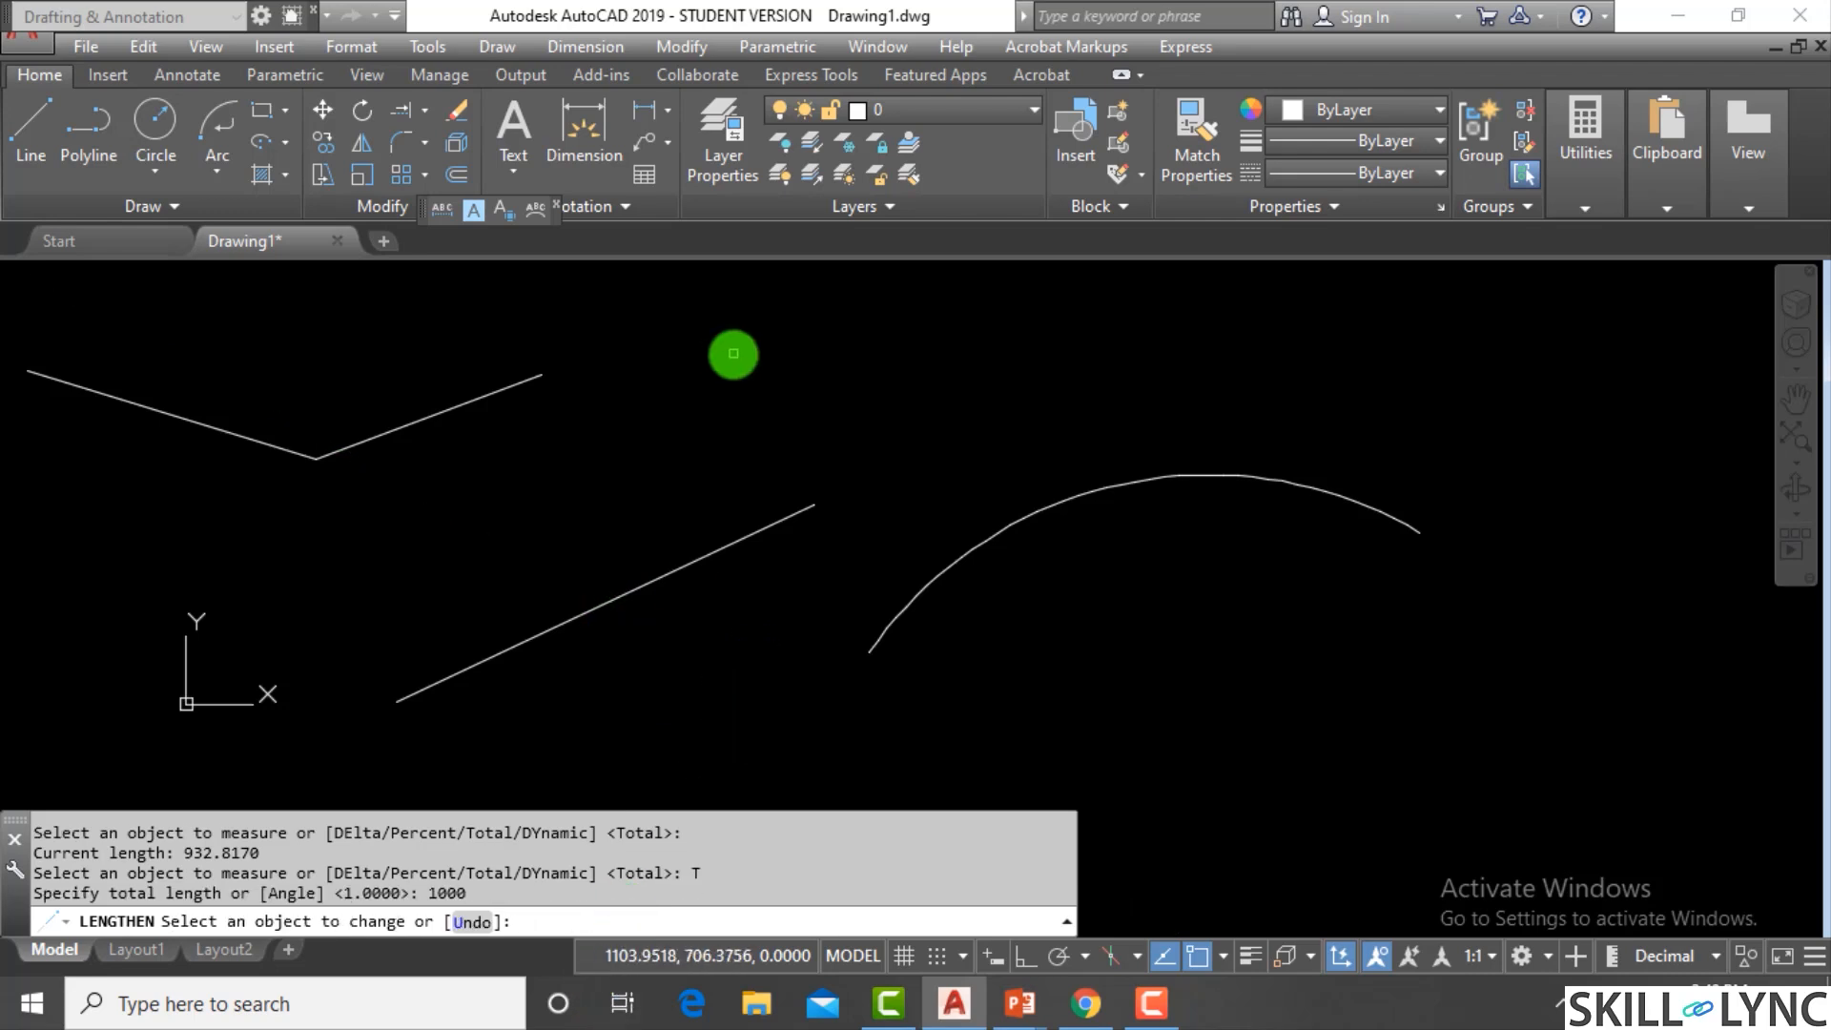
left_click(771, 525)
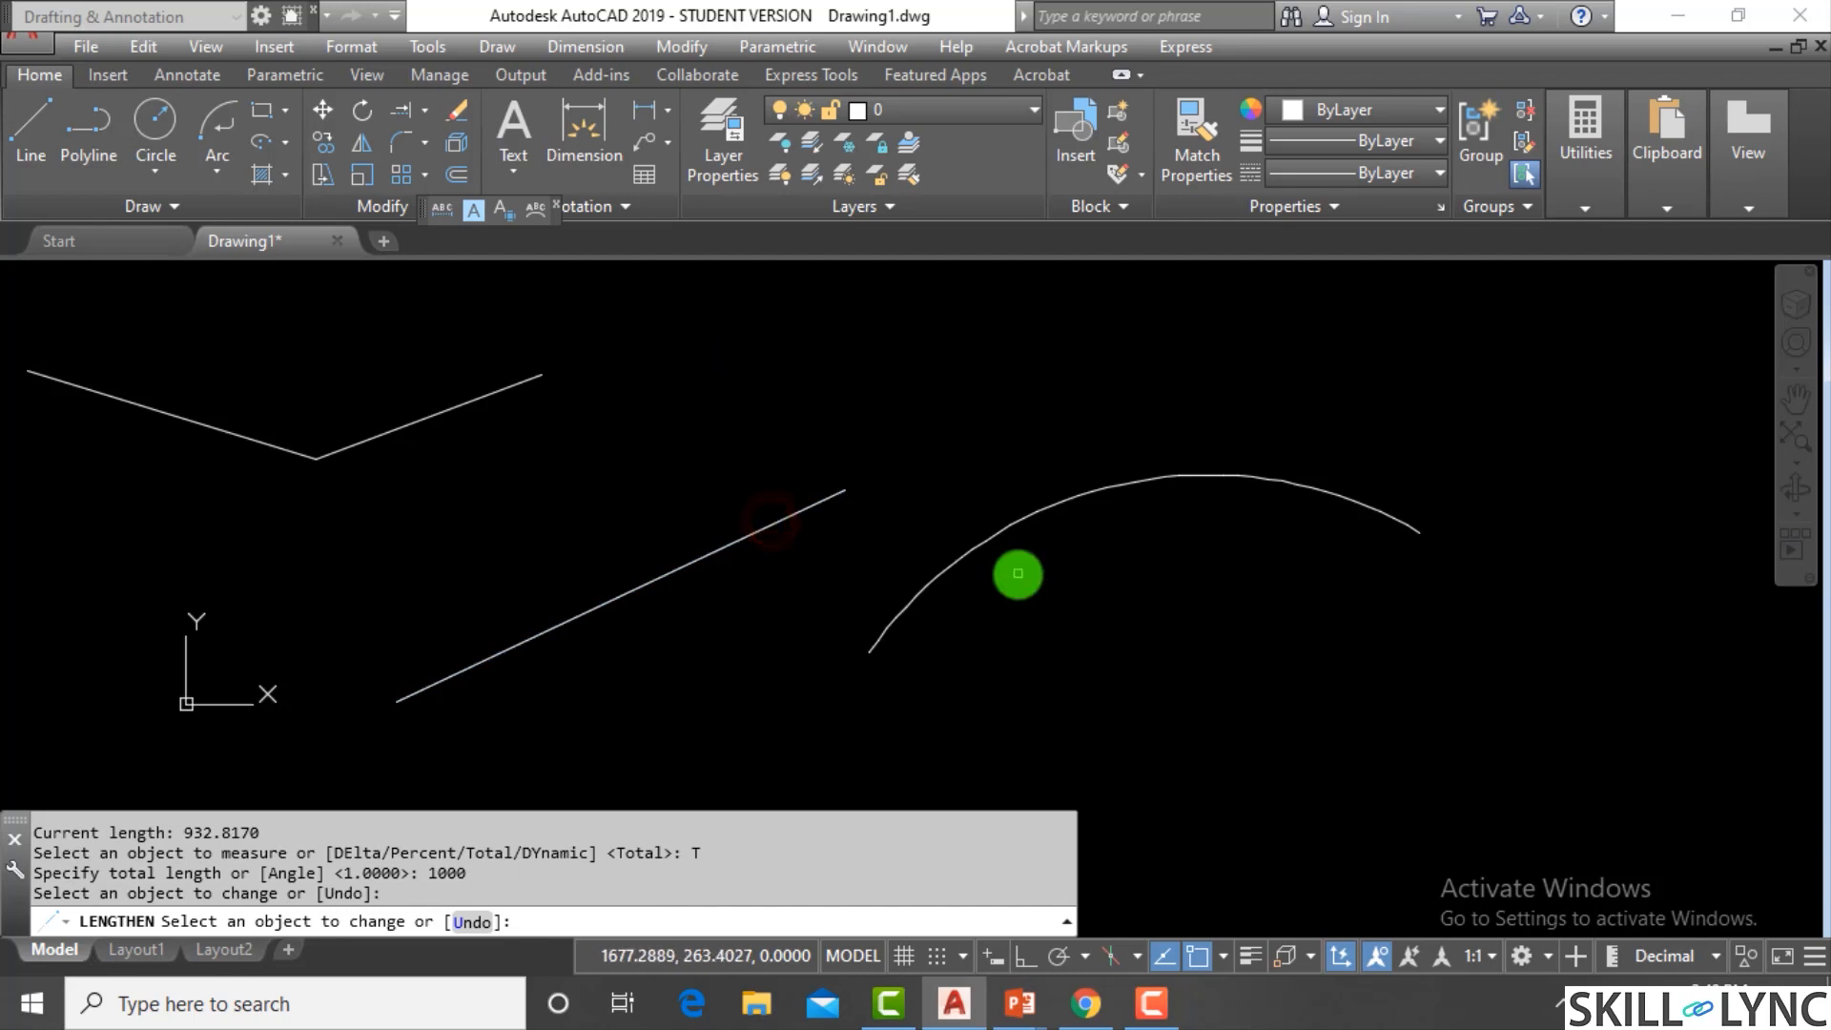
key("Escape")
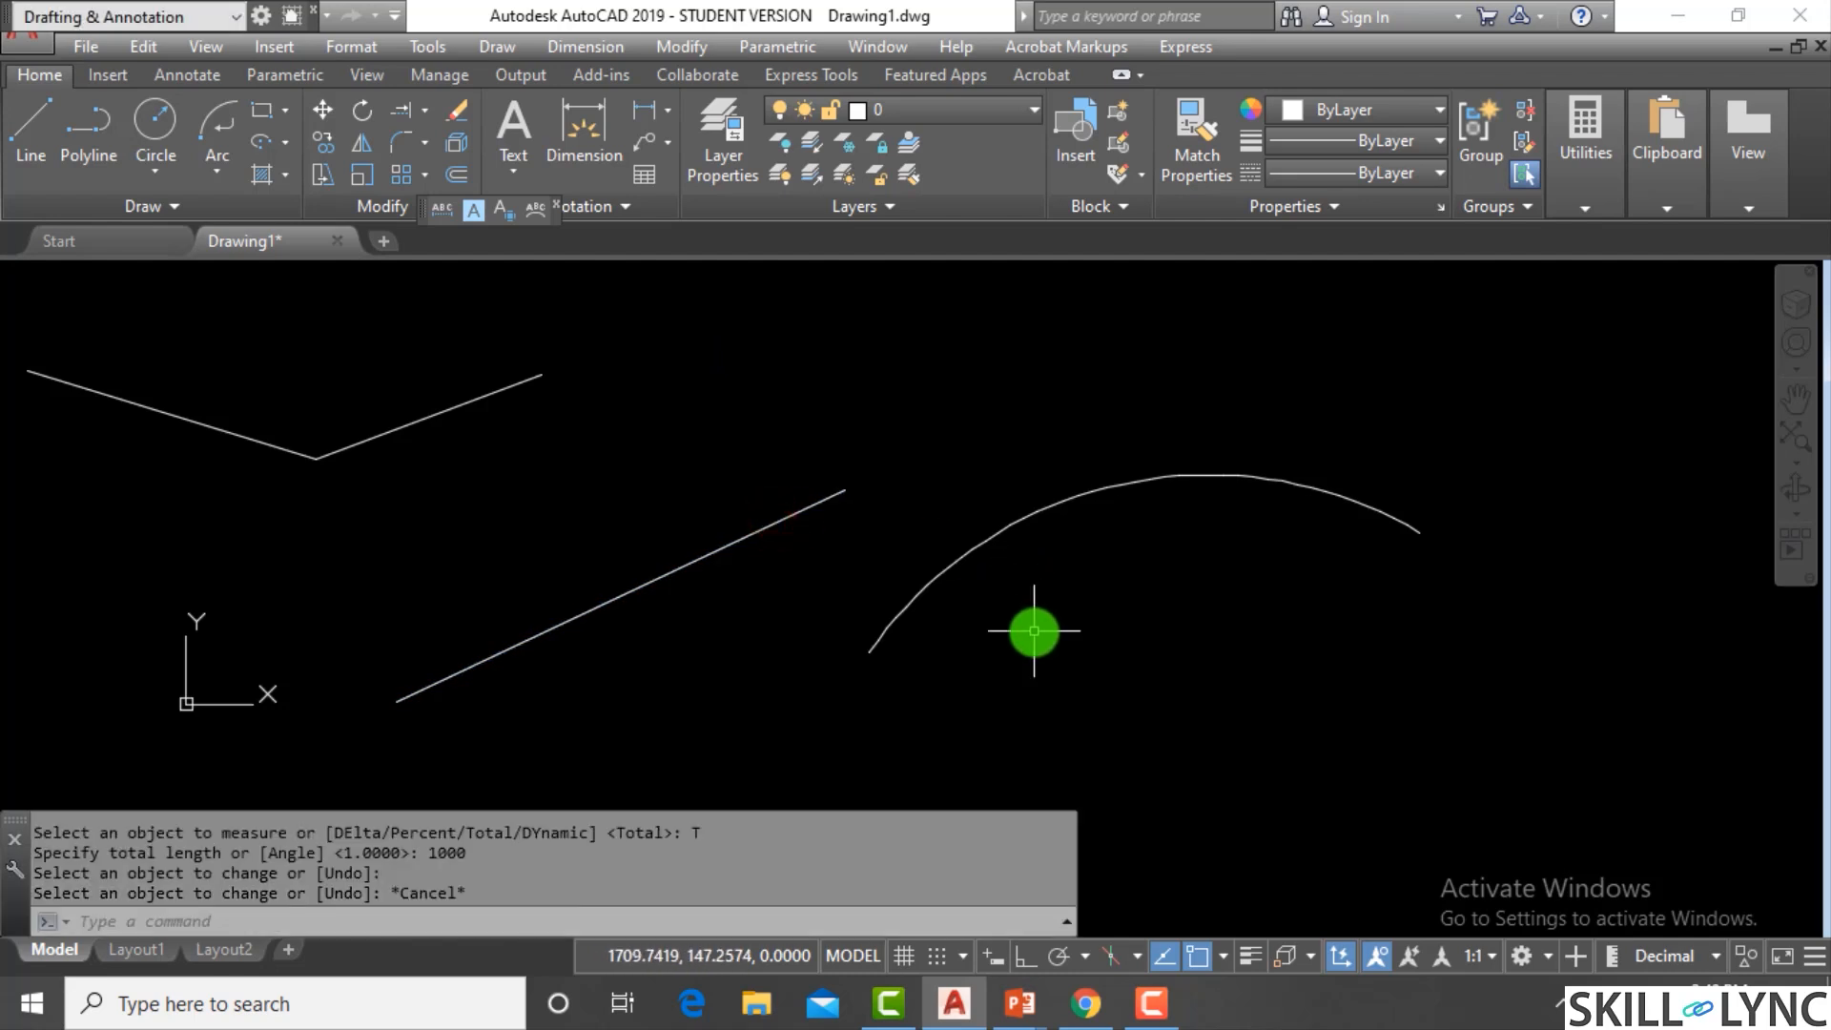
Measure the arc's length and included angle with the Lengthen command
type("1")
type("en")
key("Return")
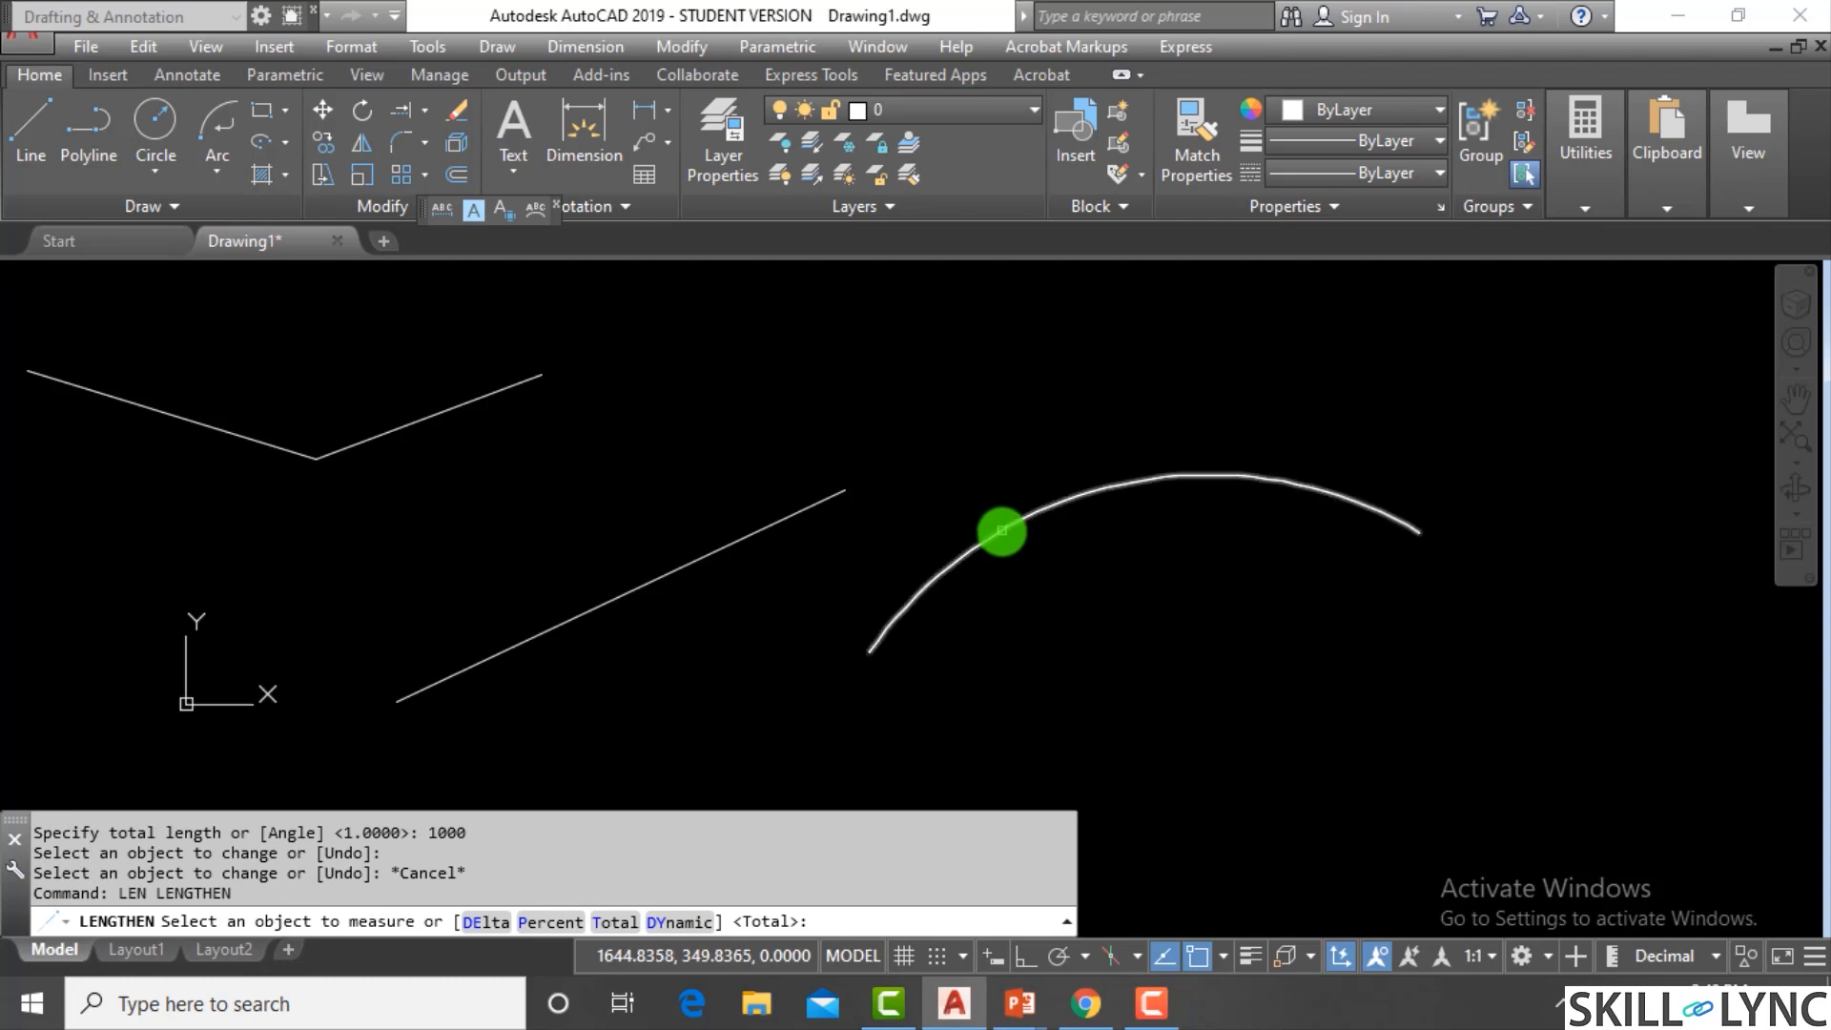
left_click(1001, 537)
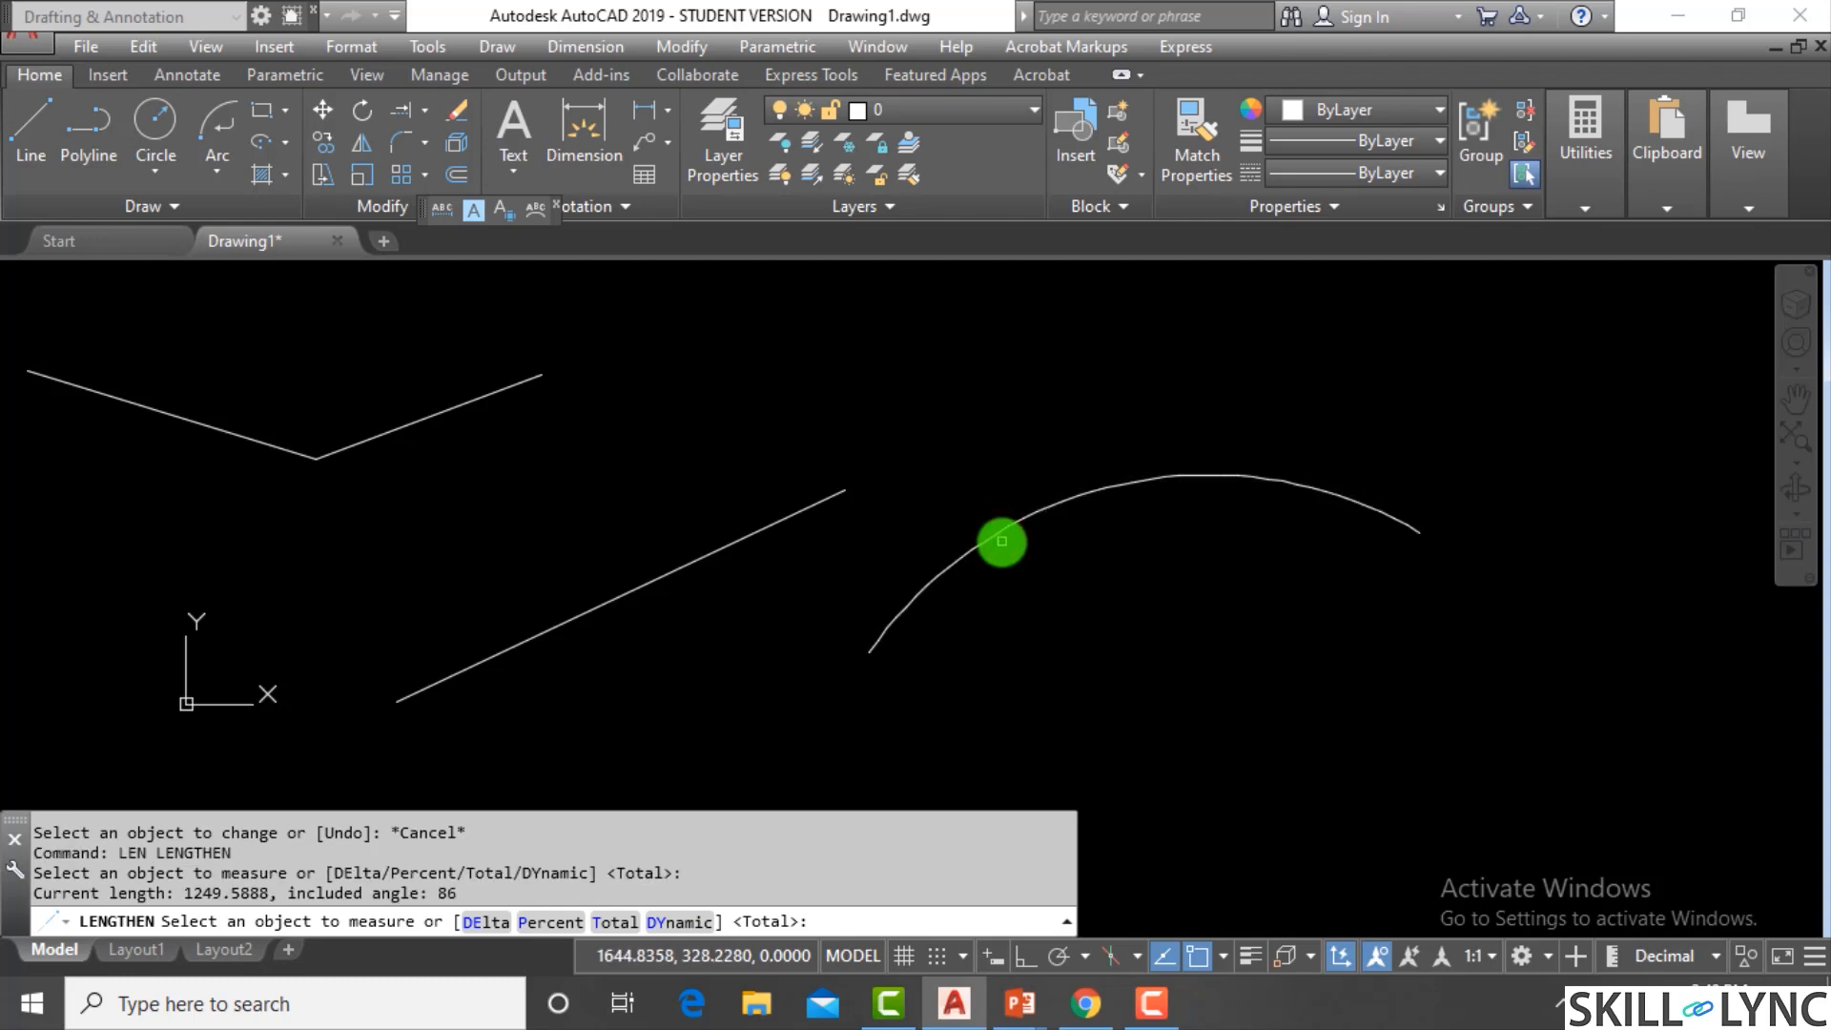
left_click(615, 923)
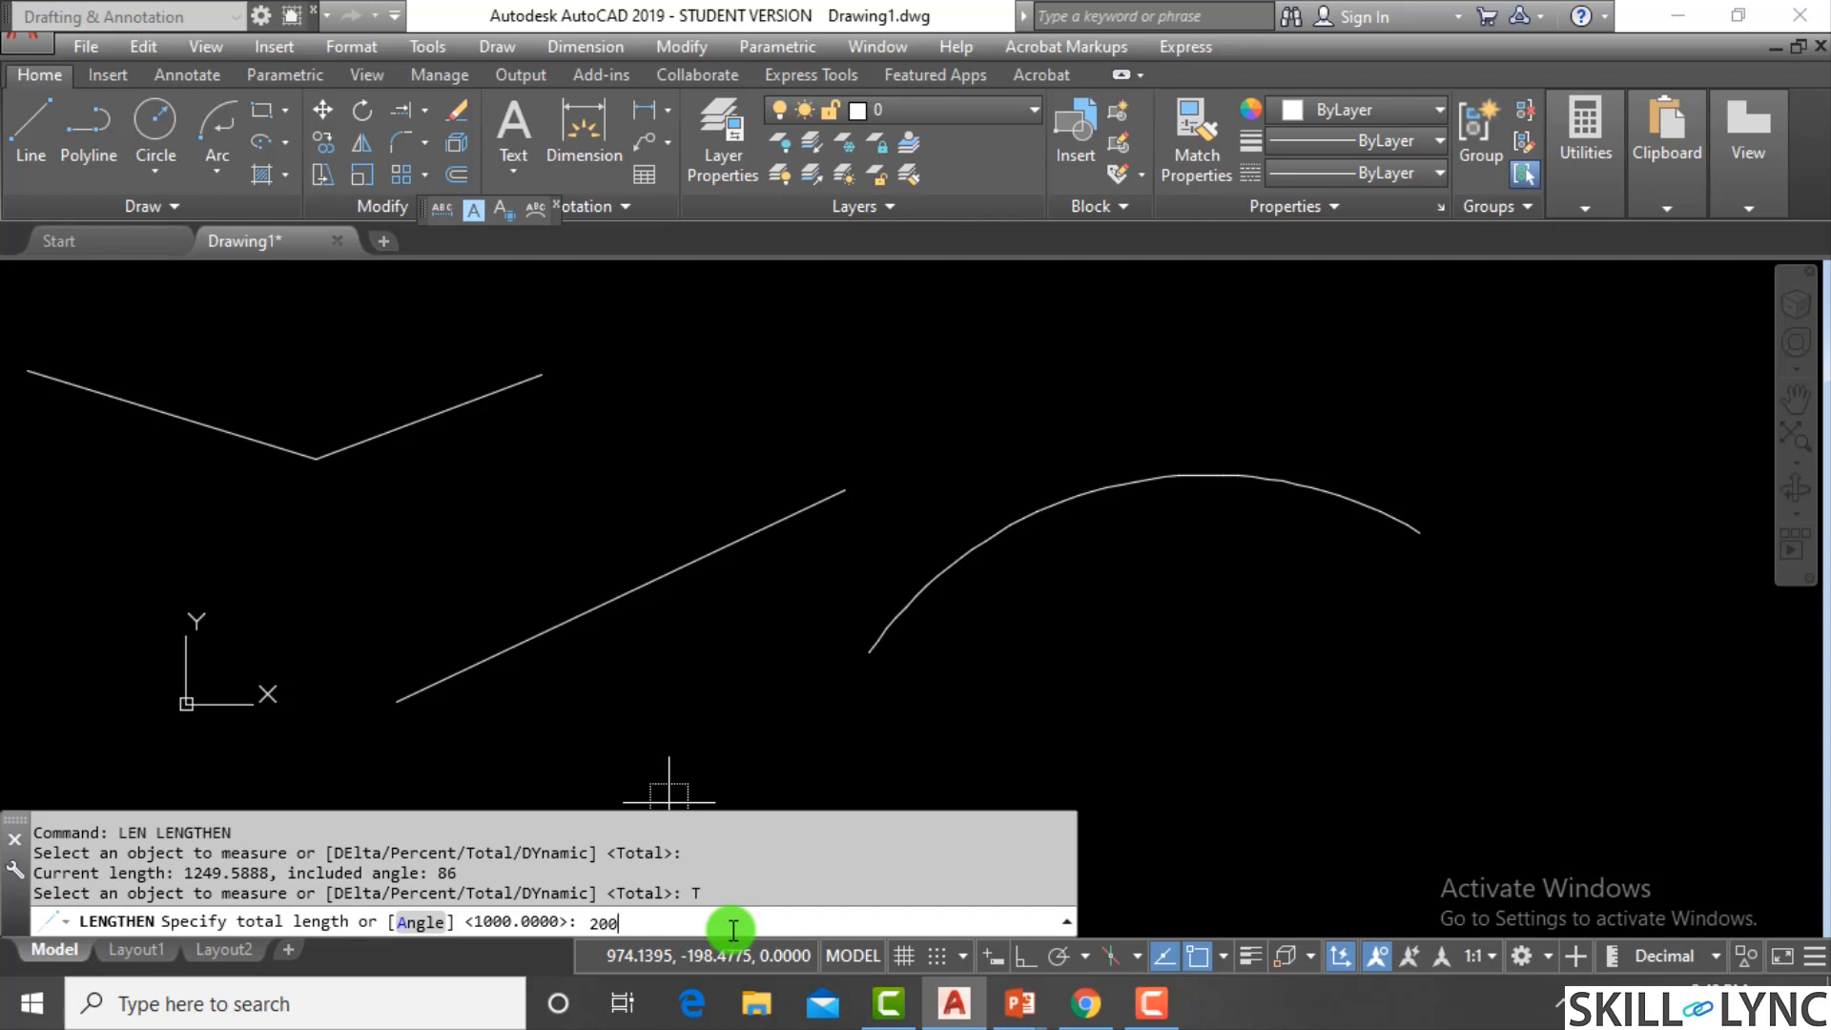
type("200")
key("Return")
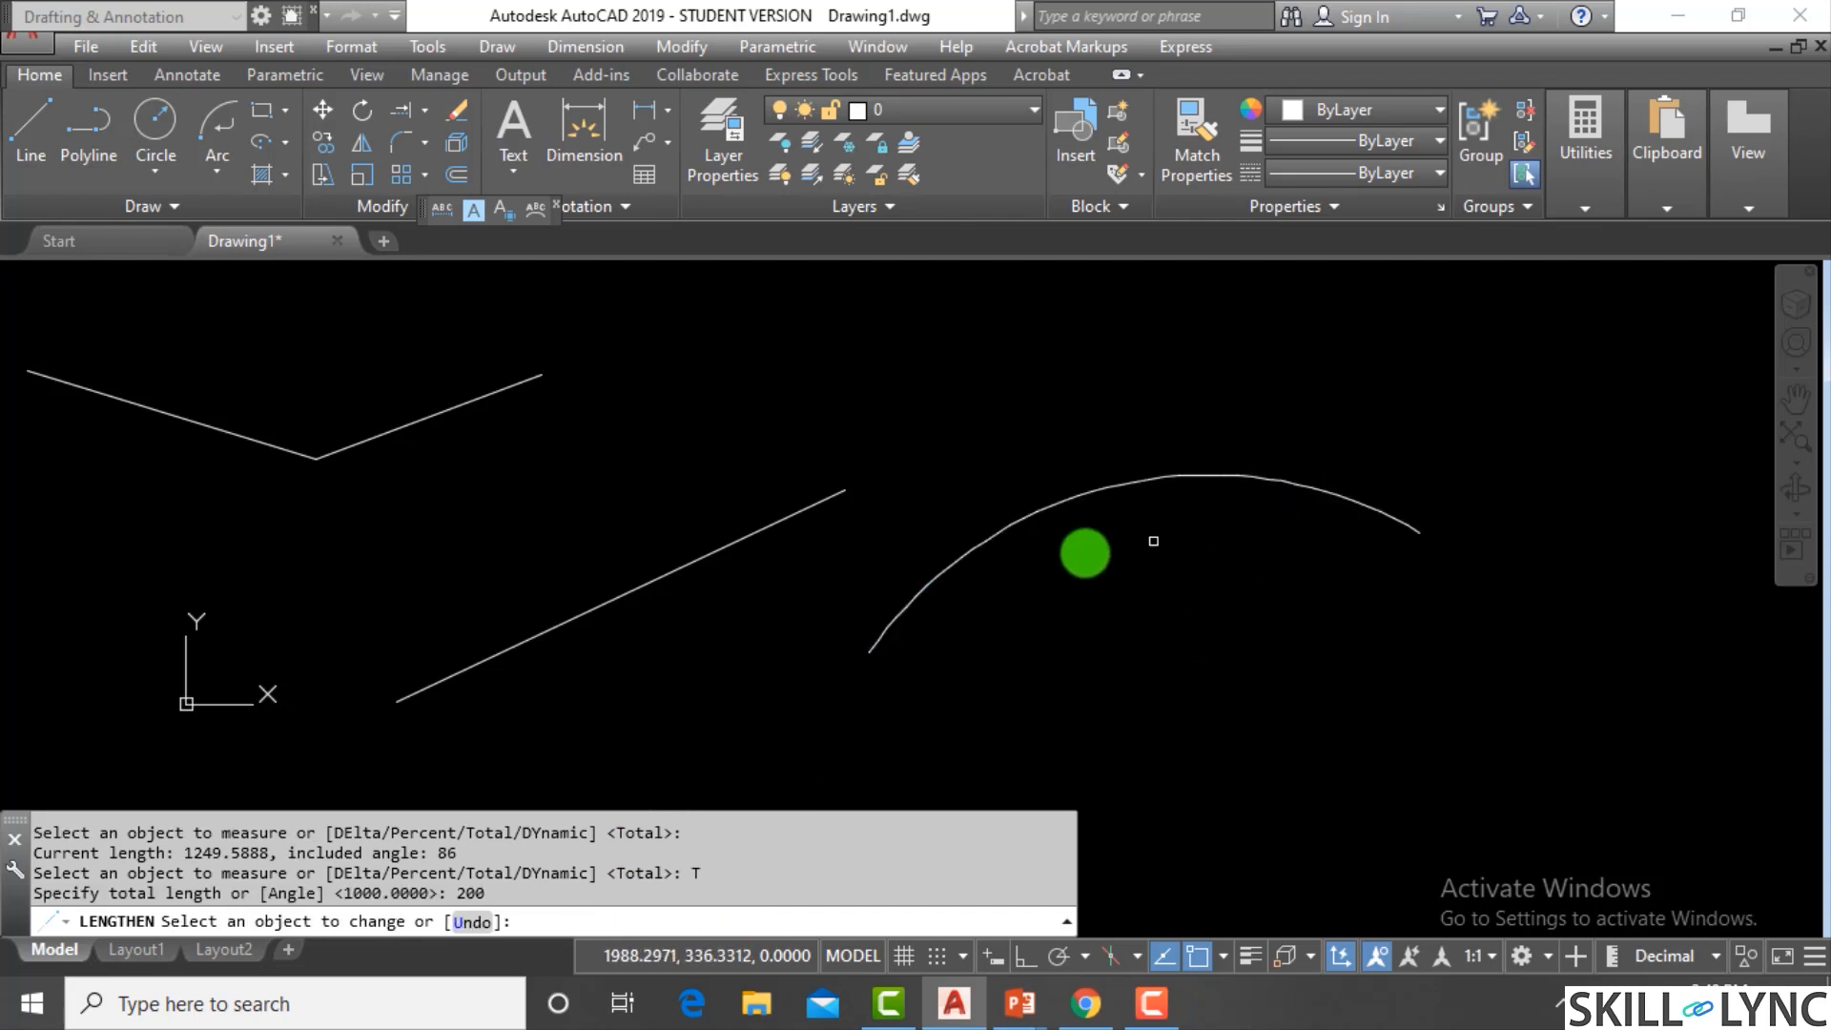
key("Escape")
key("Escape")
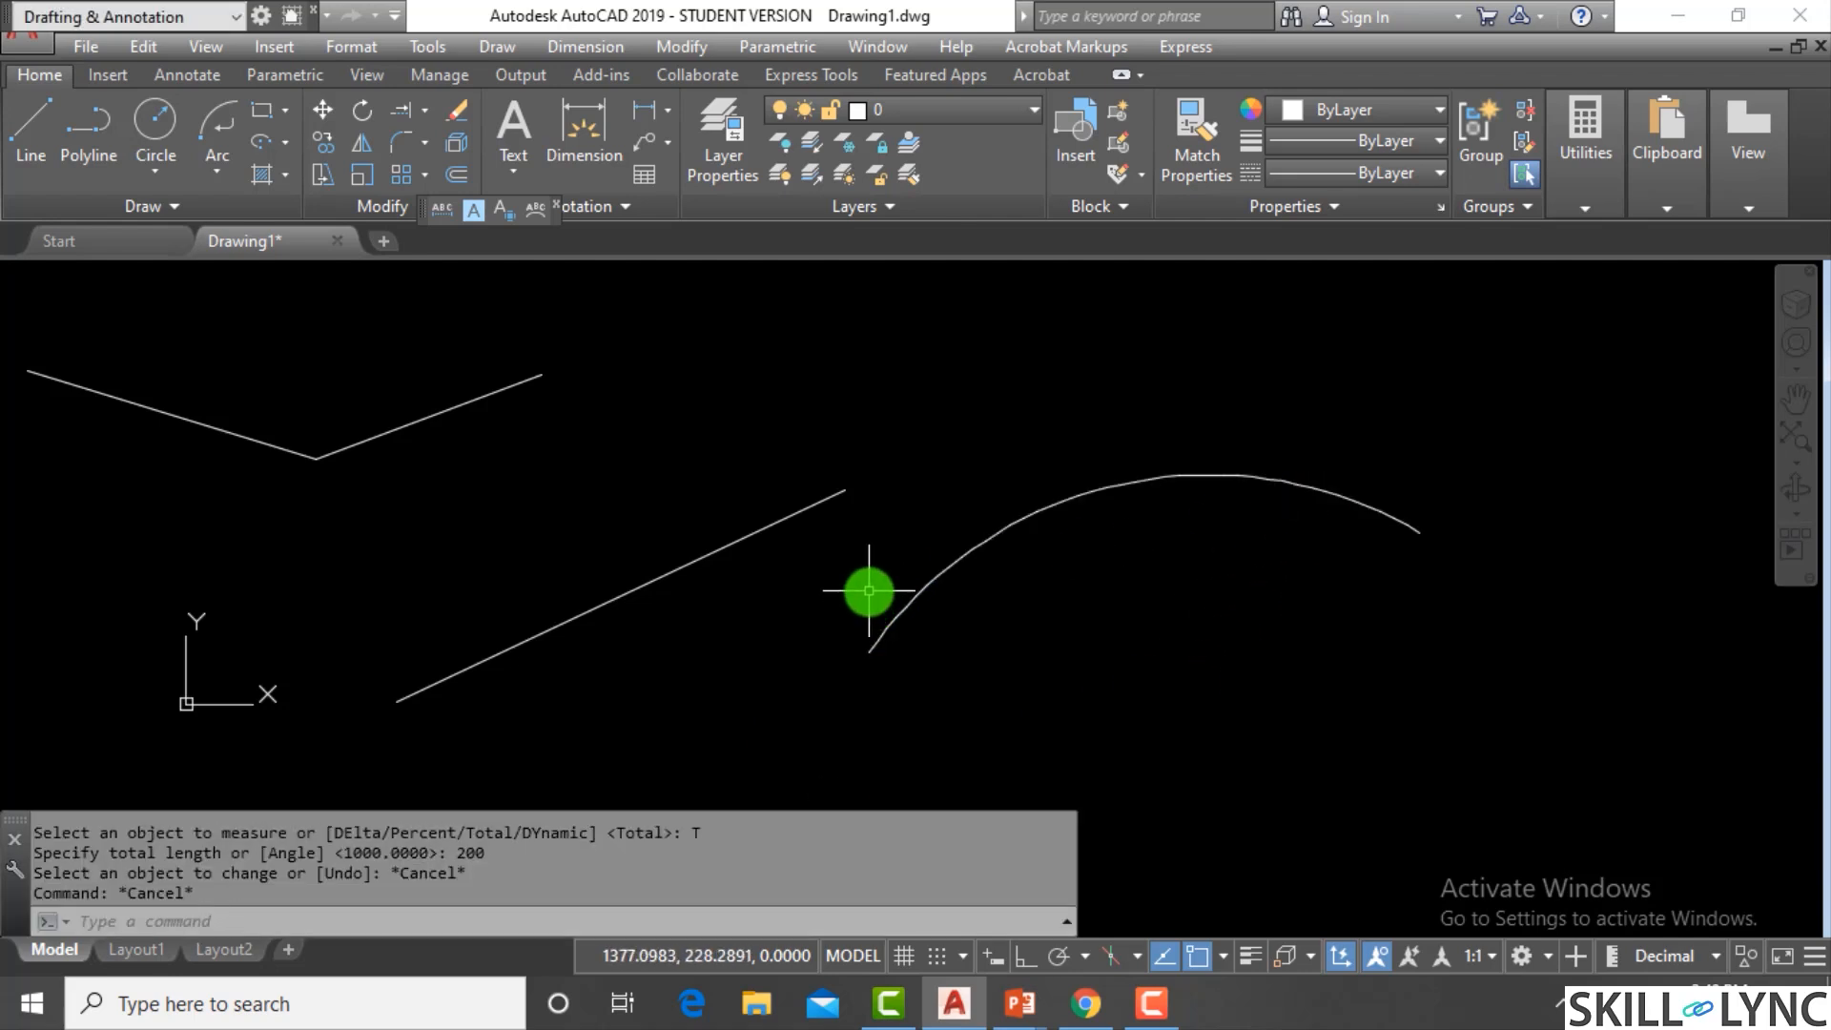
Measure the arc with the Lengthen command and set its total length to 1000, changing its right end
type("len")
key("Return")
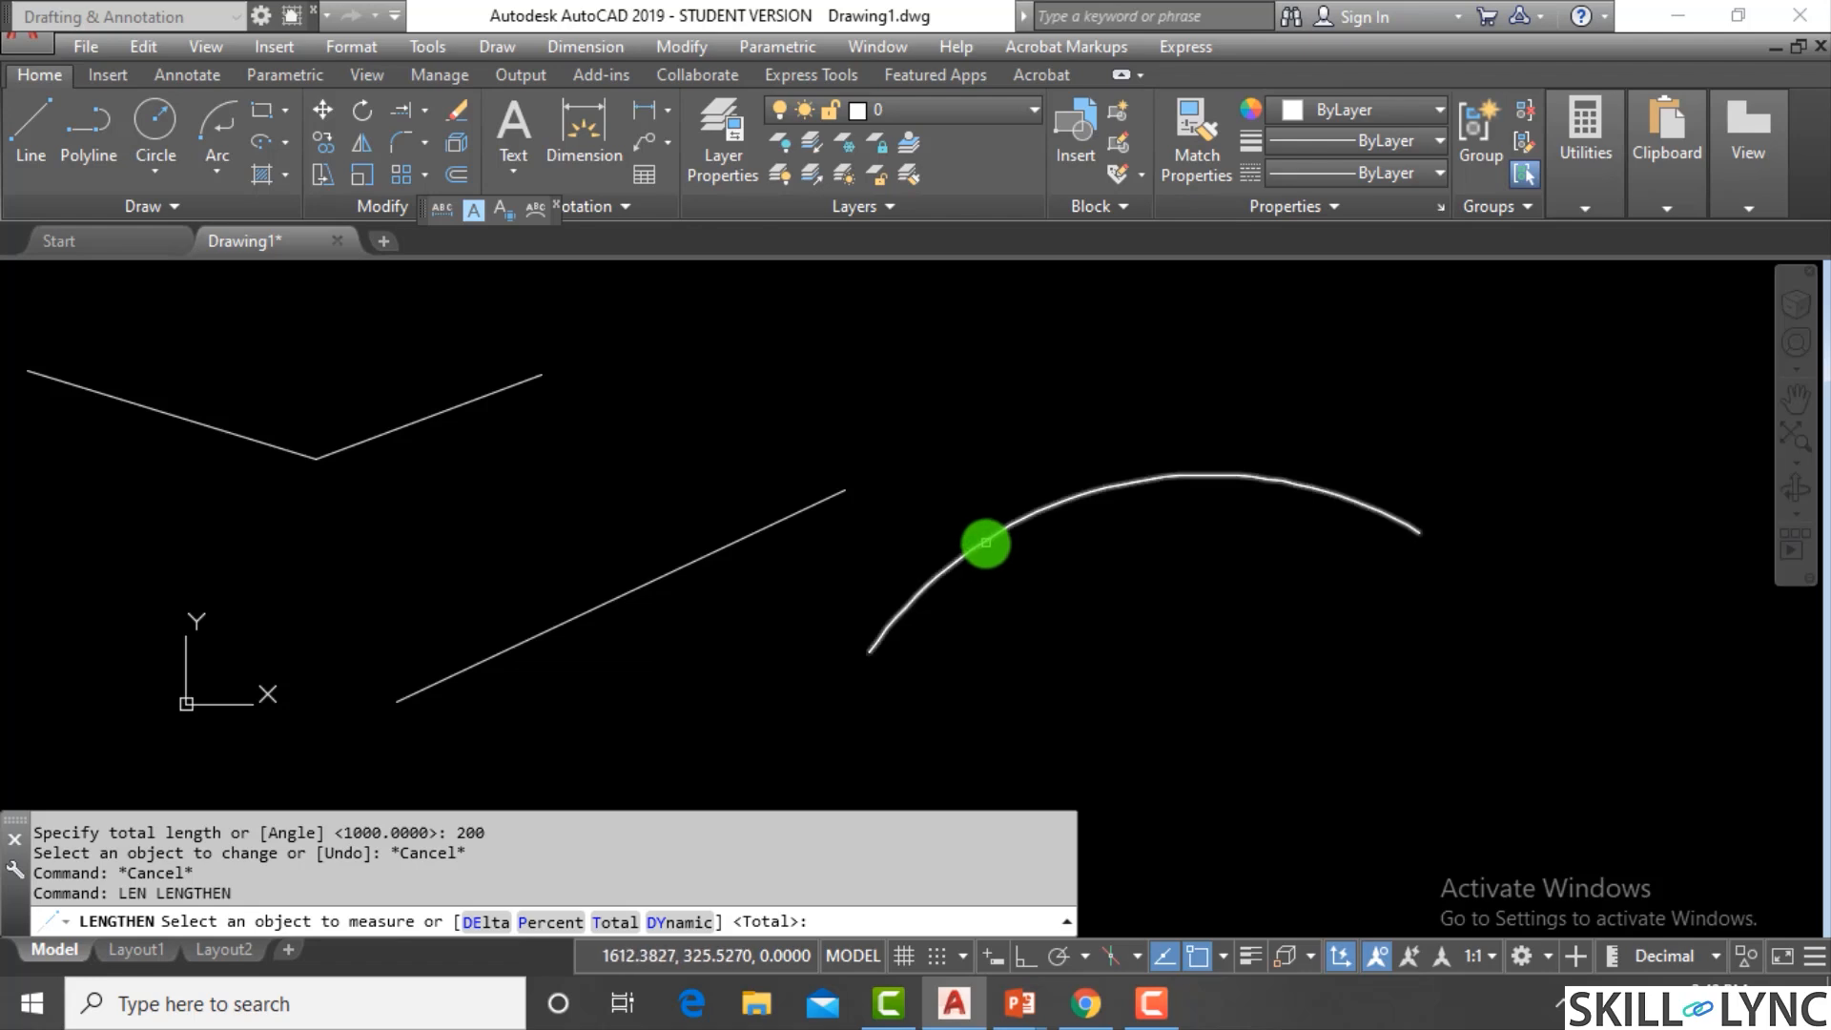
left_click(987, 542)
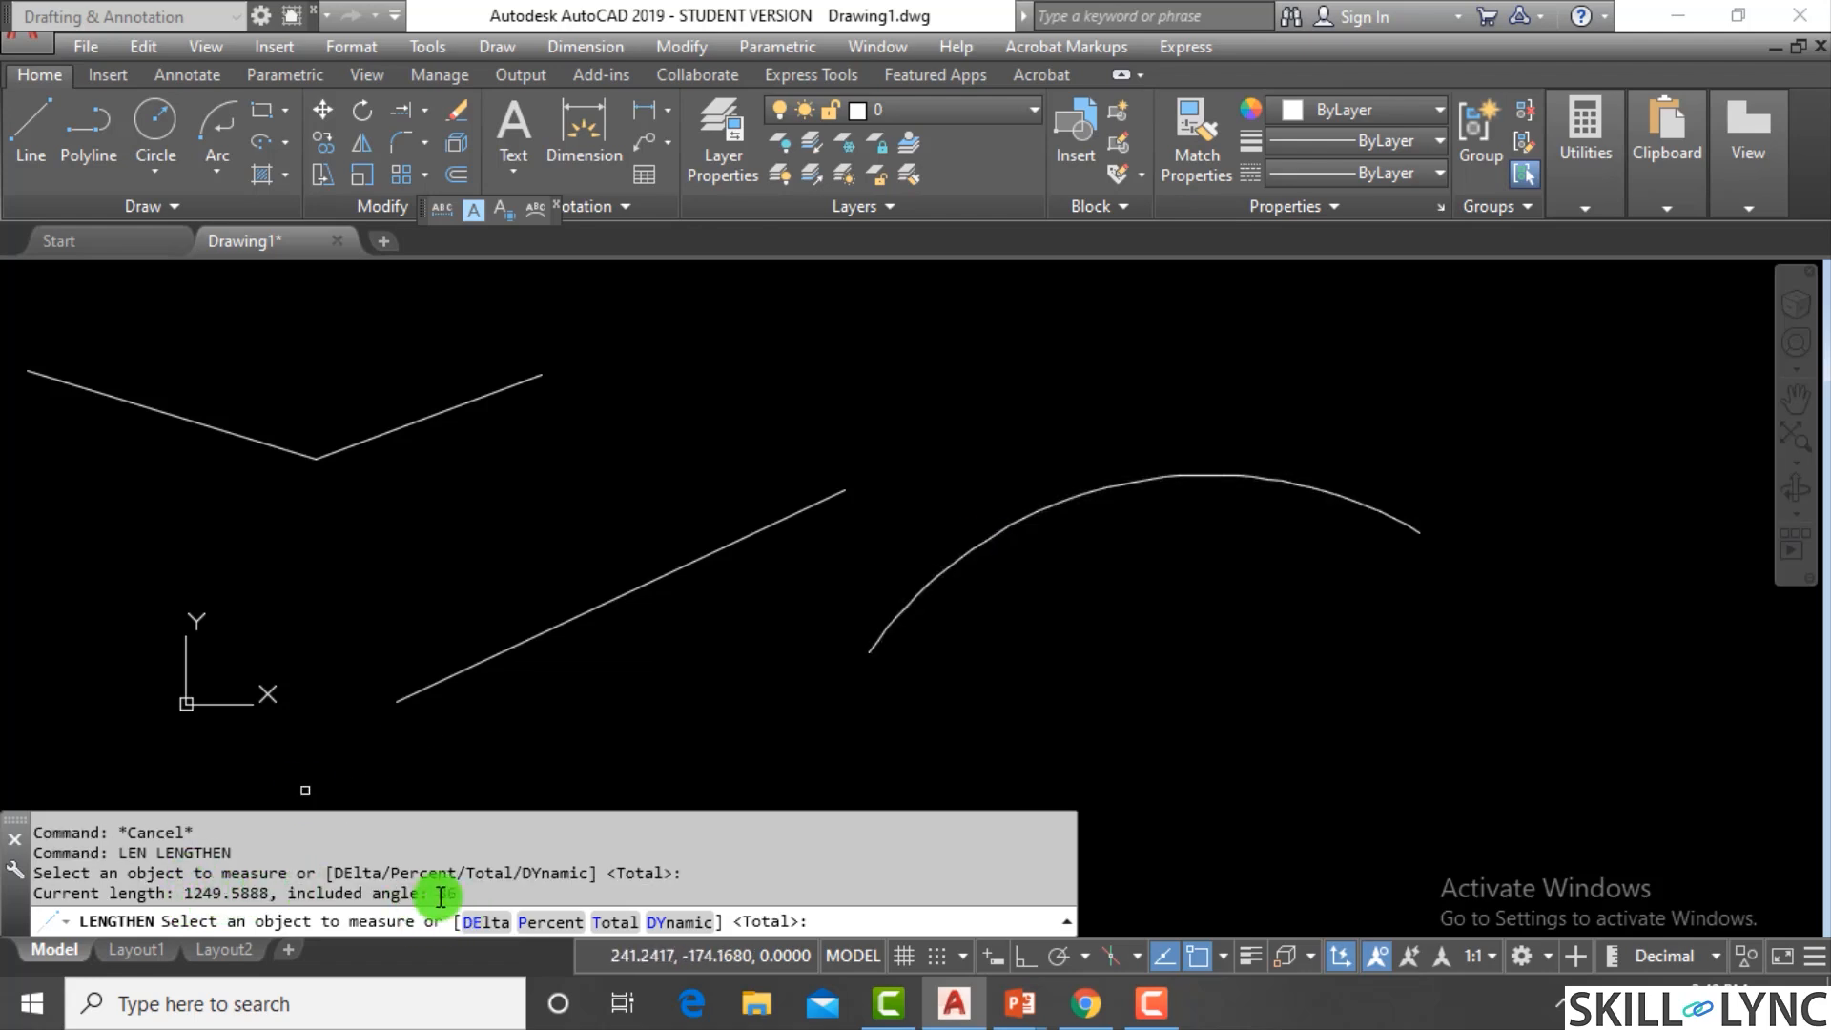
left_click(631, 924)
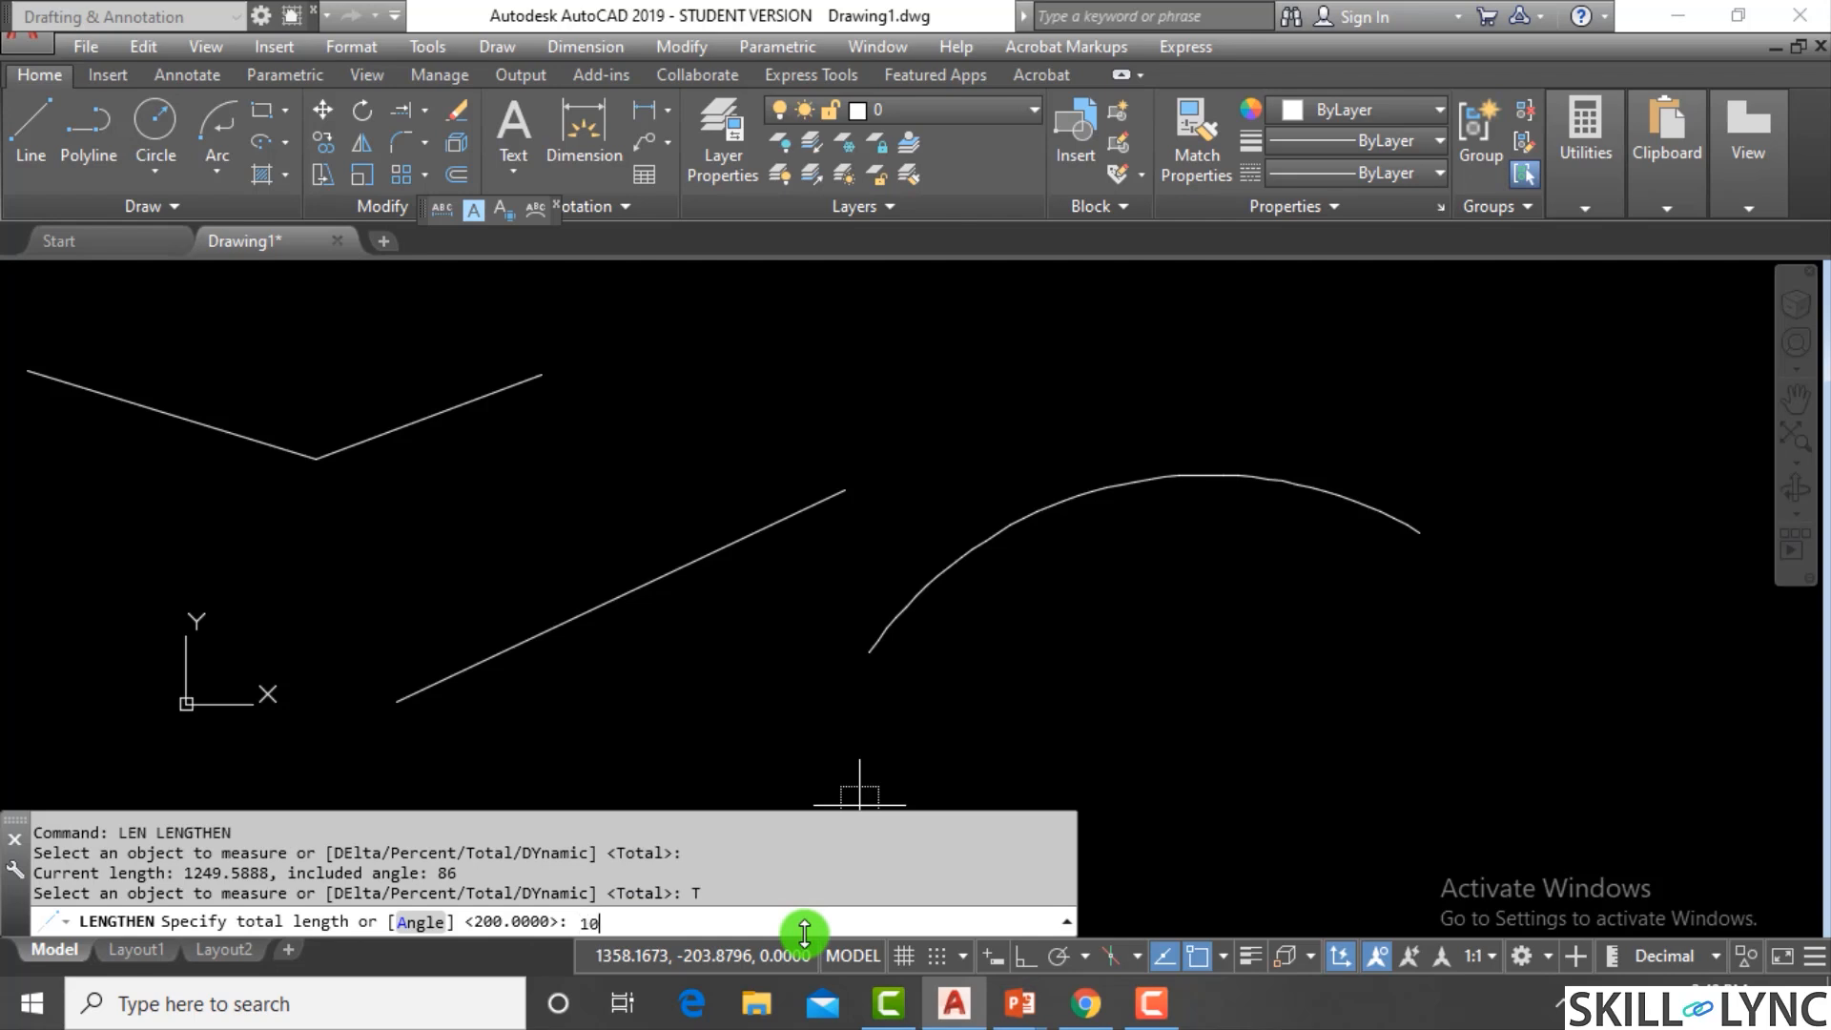
type("1000")
key("Return")
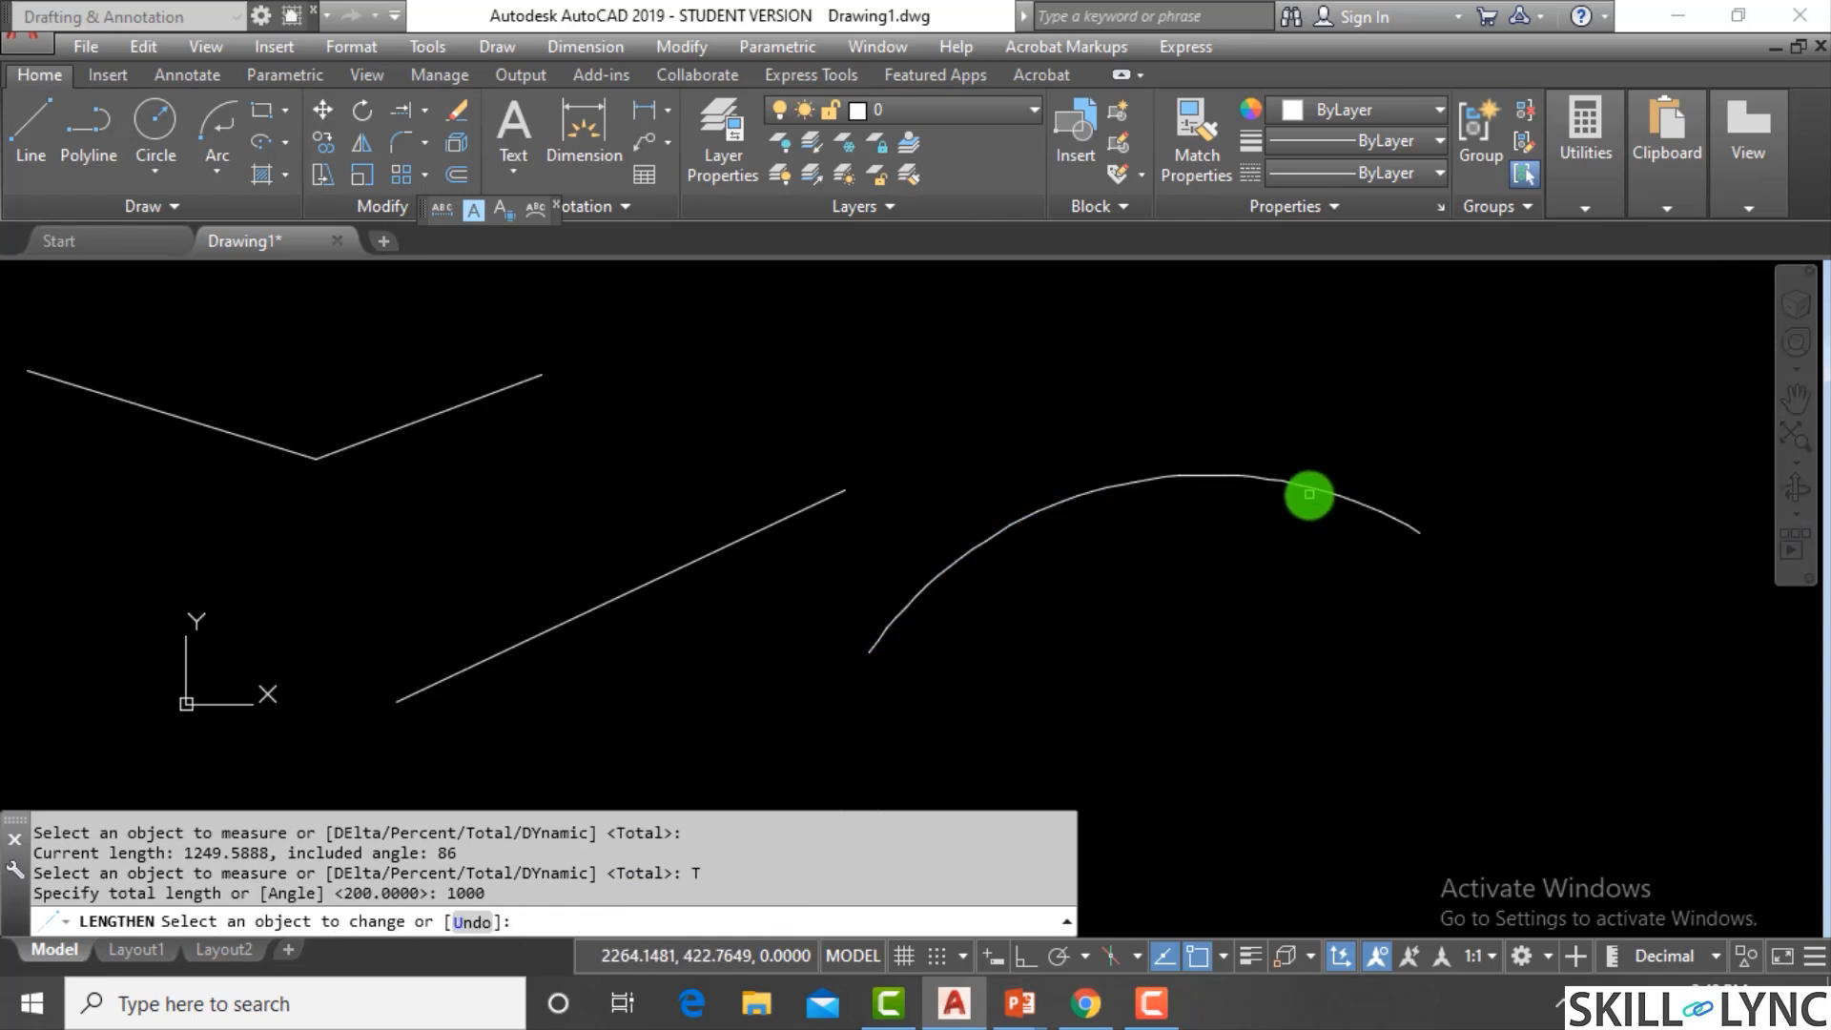
left_click(1314, 495)
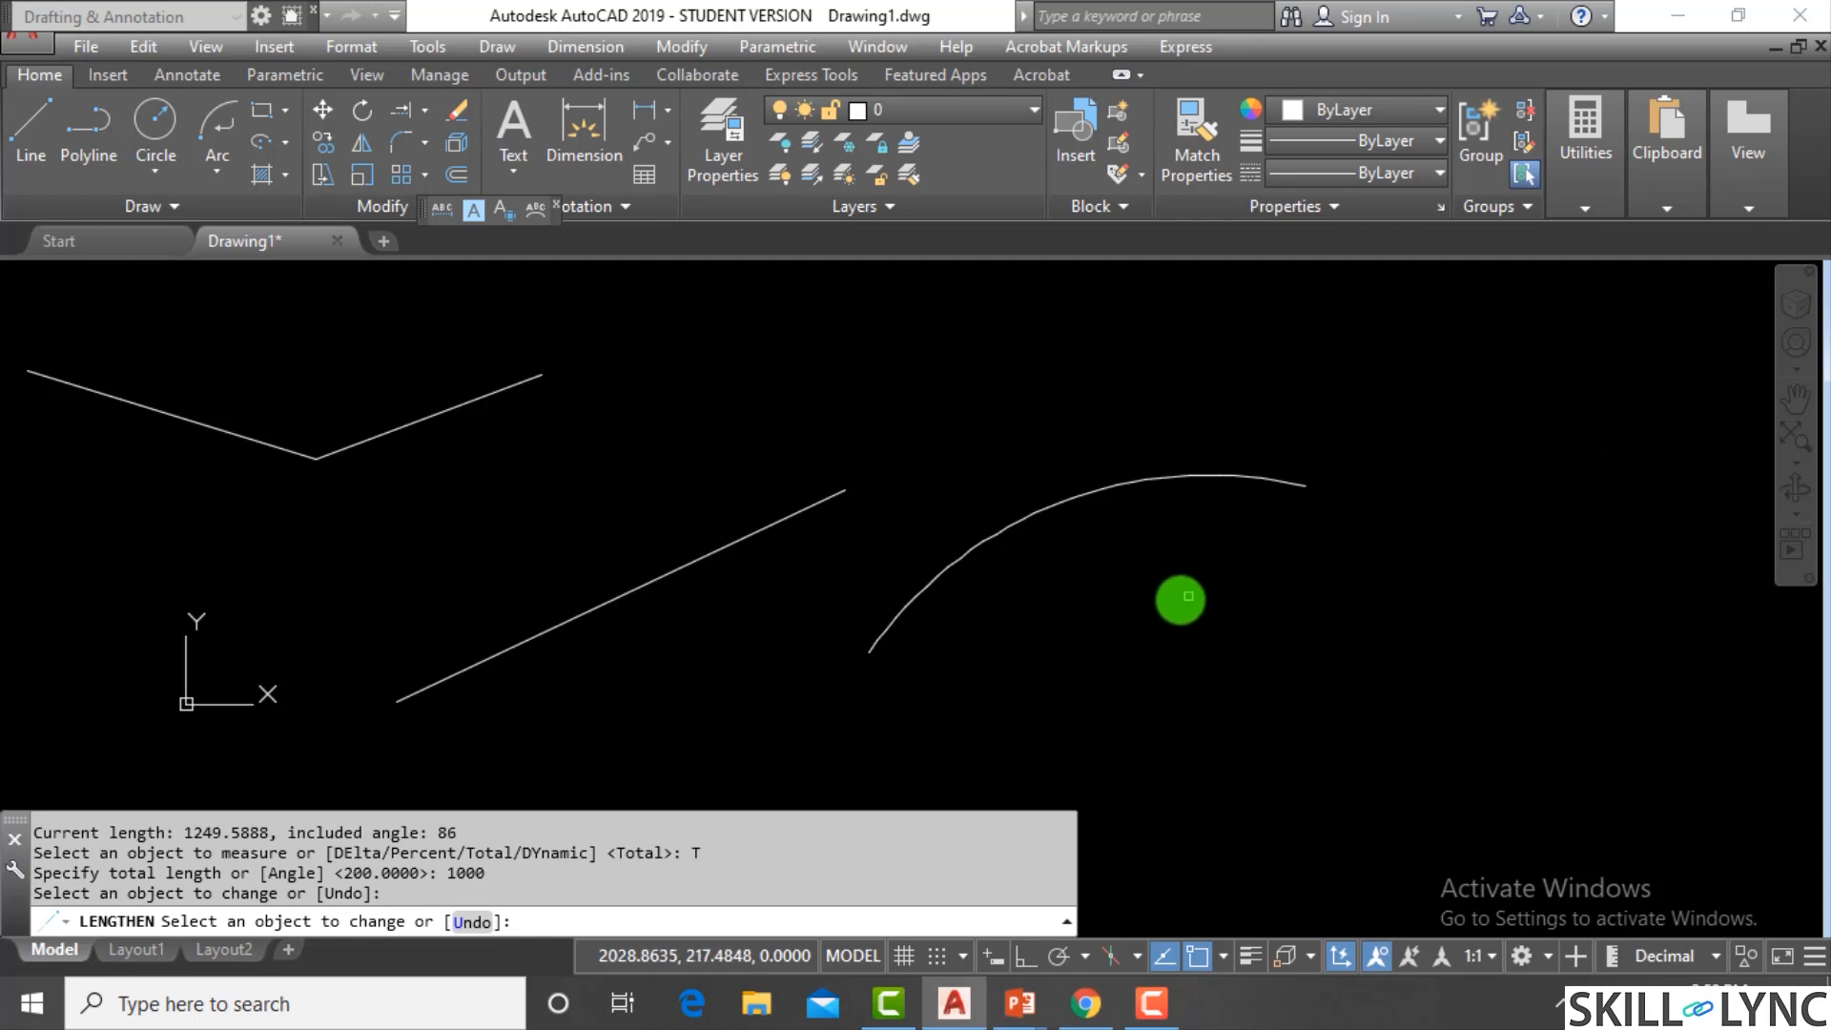
key("Escape")
key("Escape")
key("Escape")
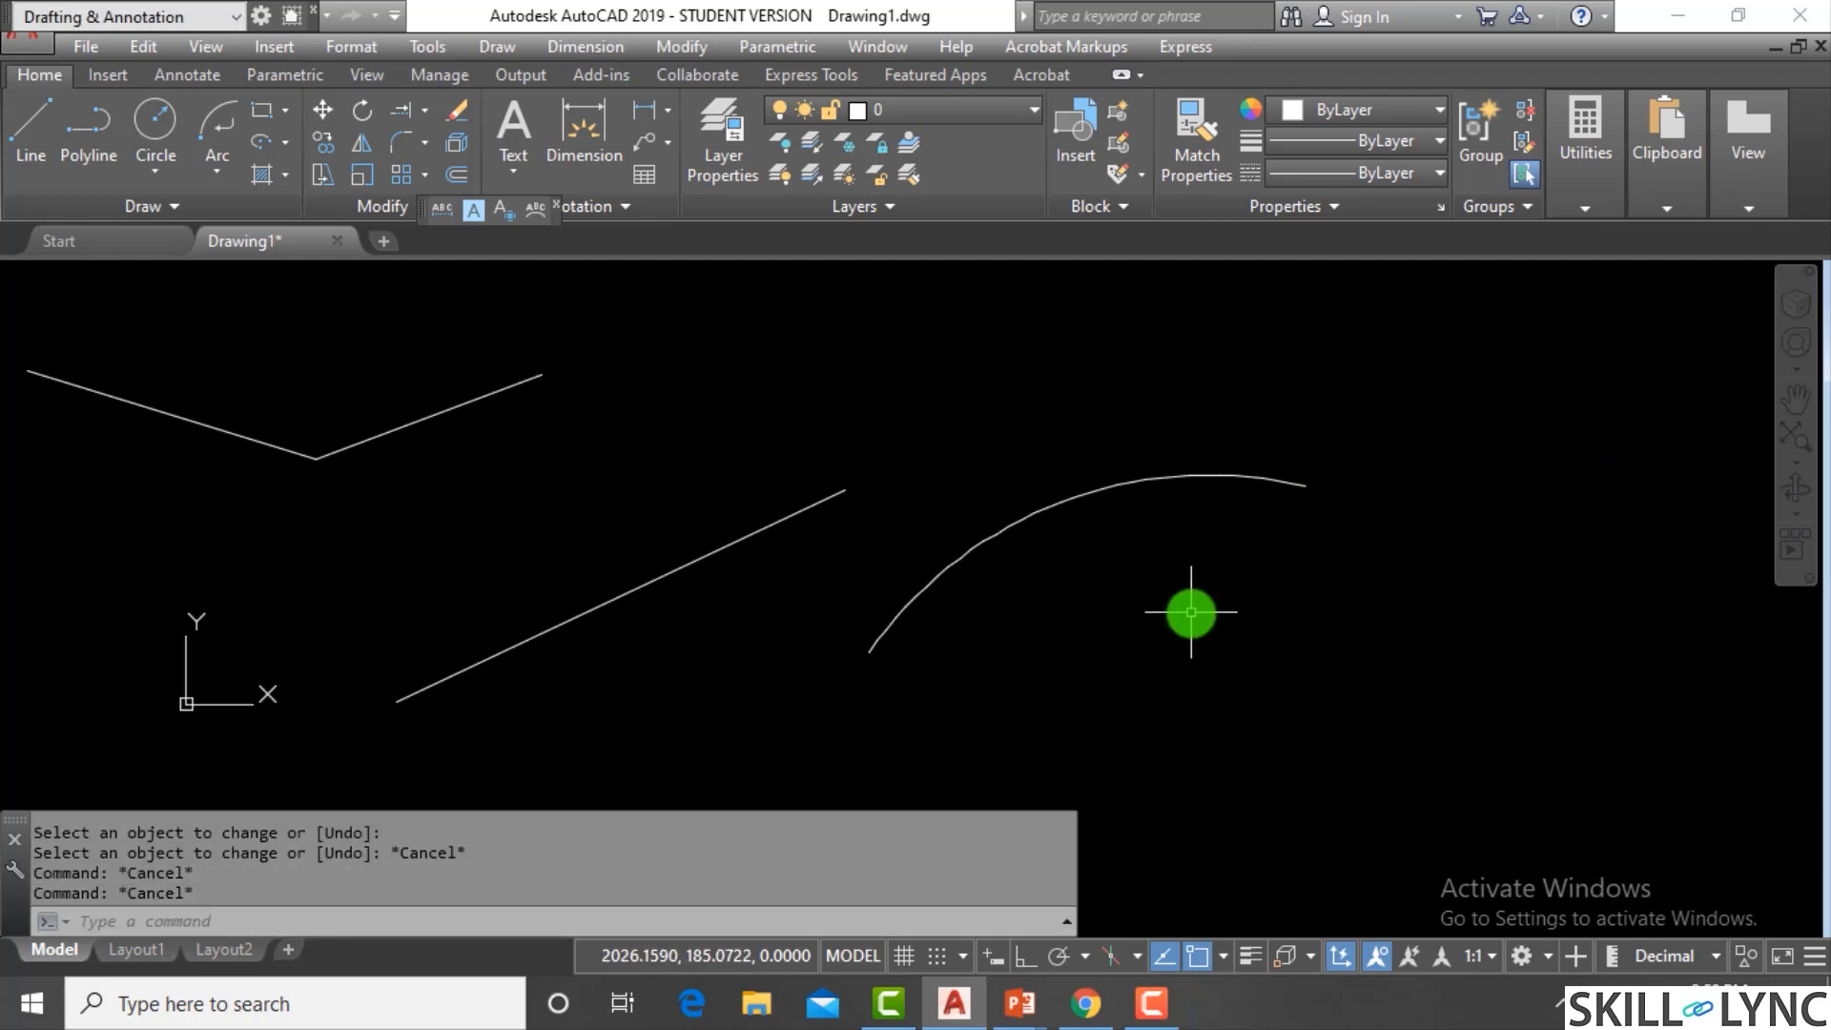
Measure the shortened arc's length and included angle with the Lengthen command
type("len")
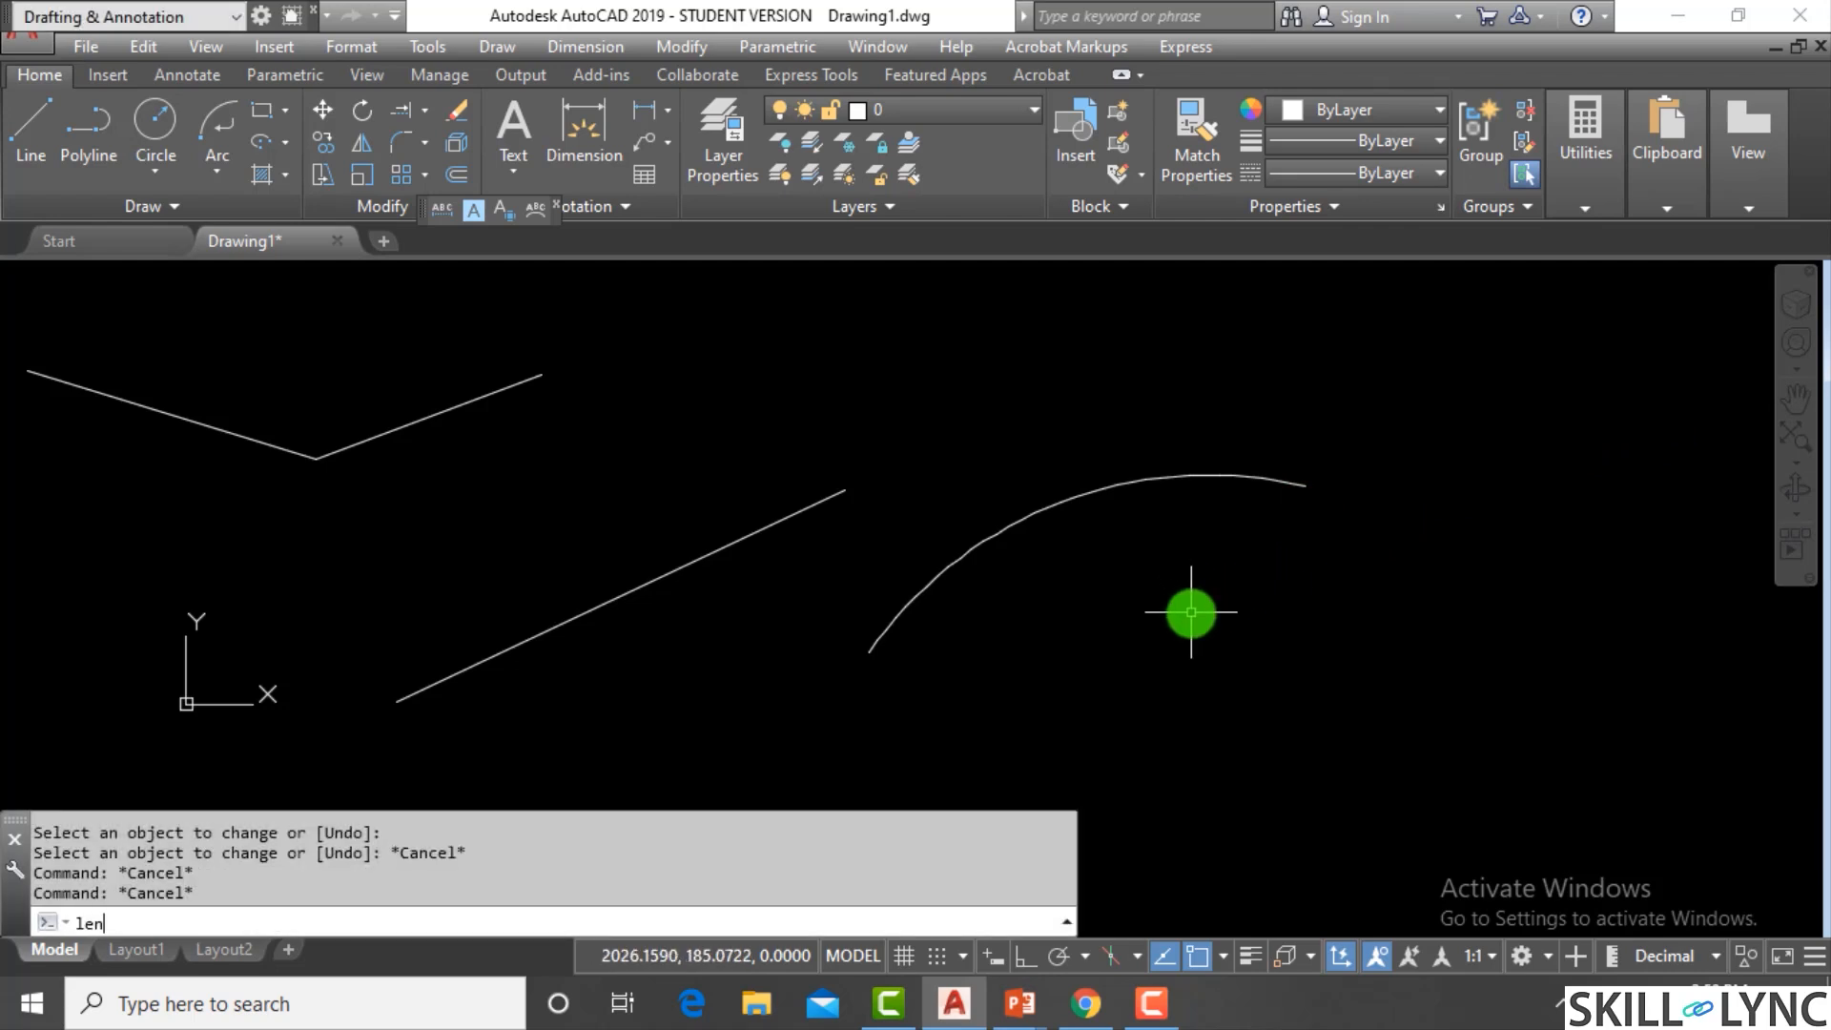
key("Return")
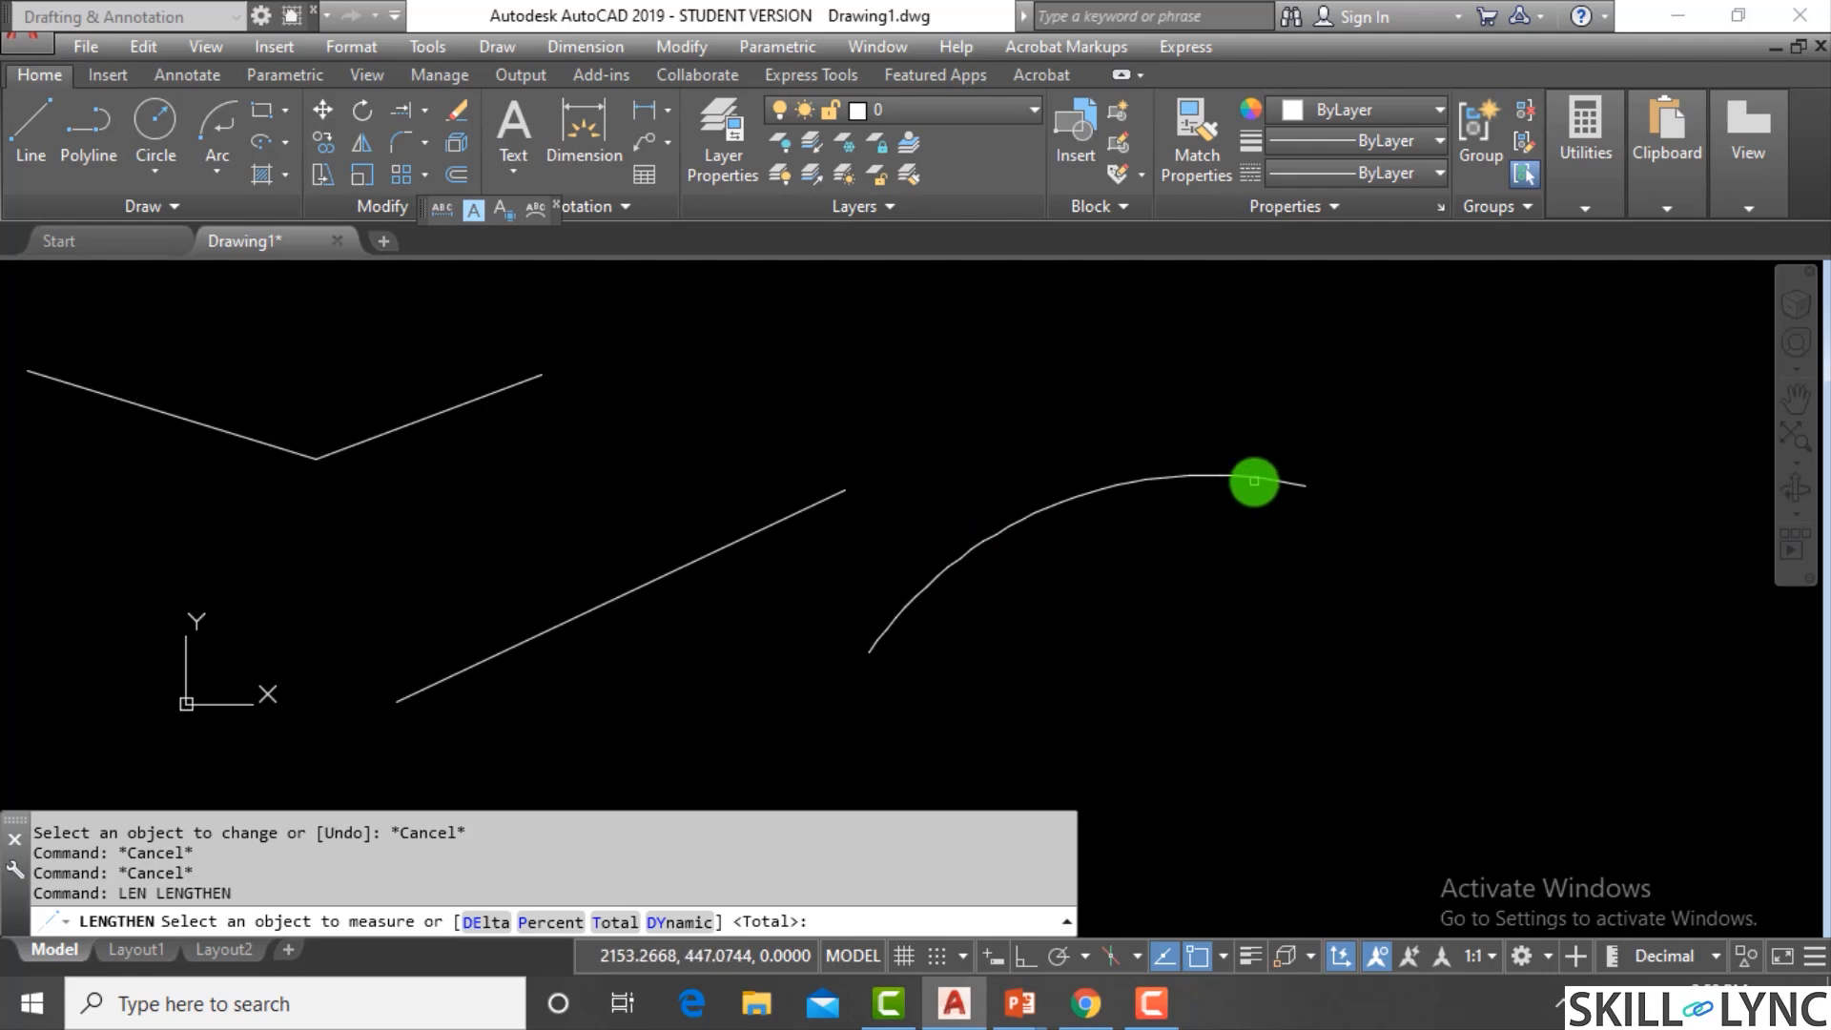
left_click(1256, 480)
left_click(465, 900)
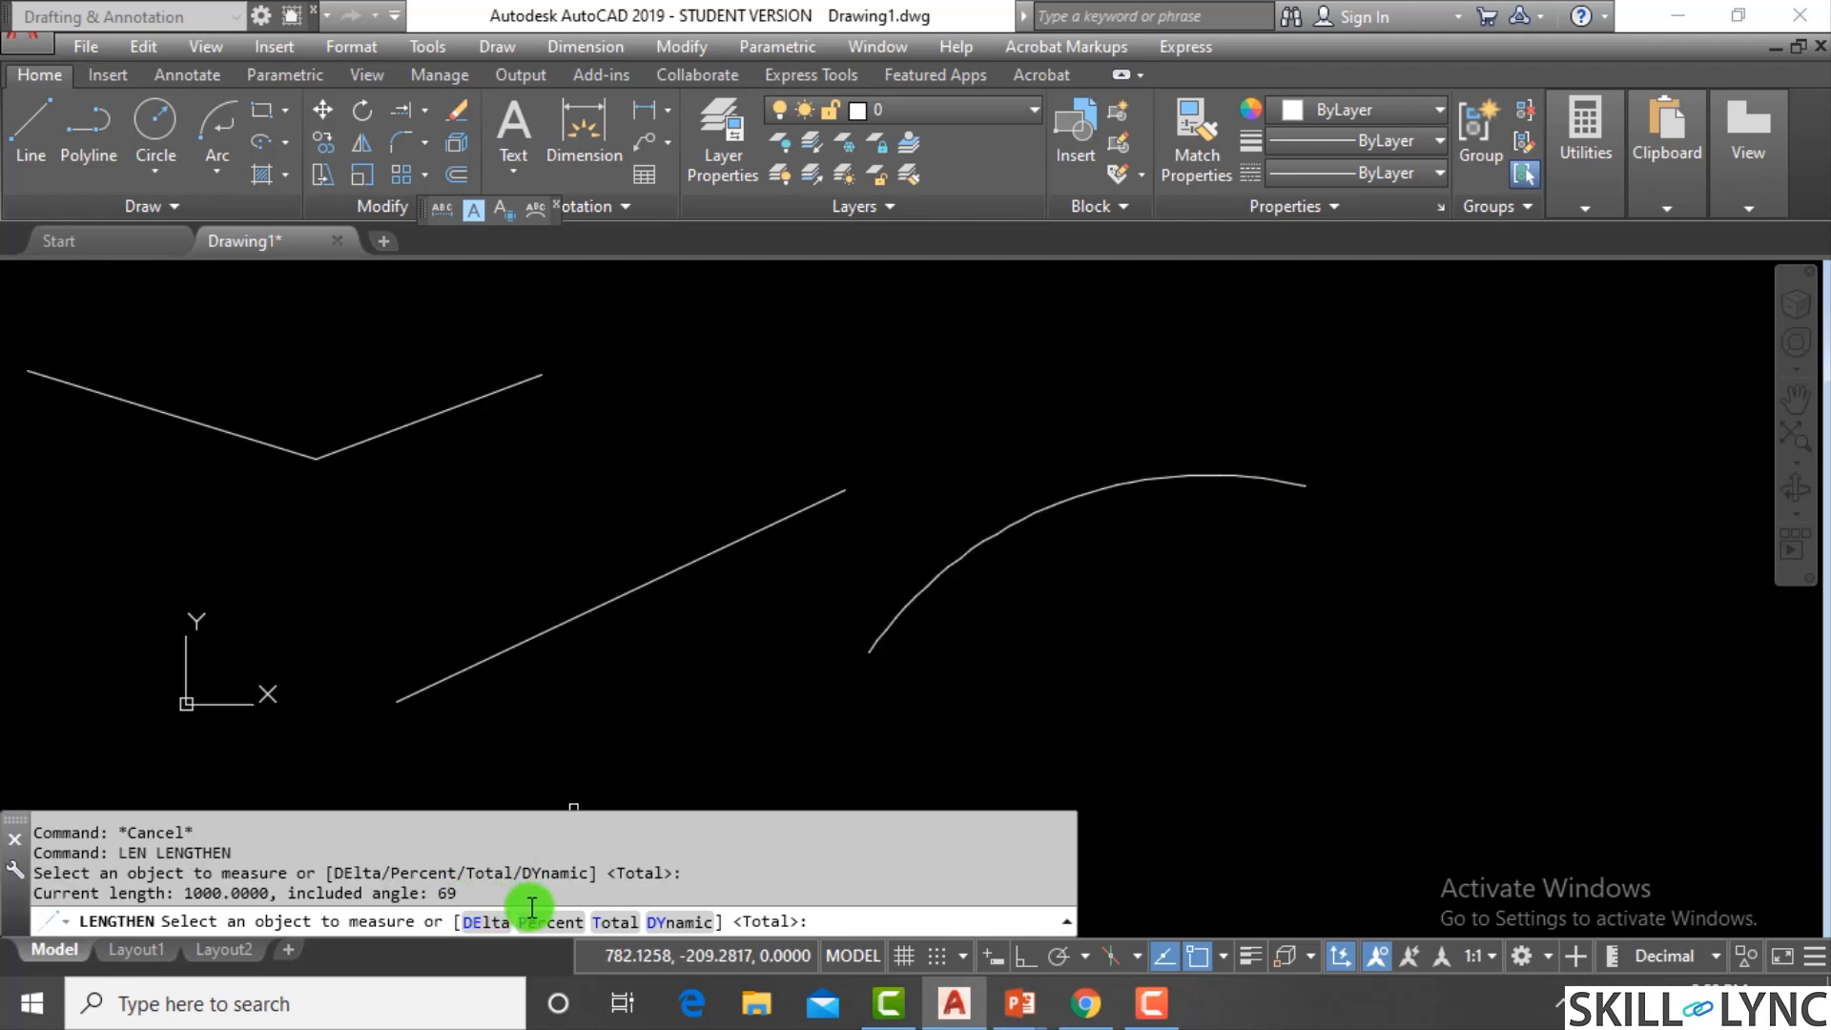
left_click(616, 919)
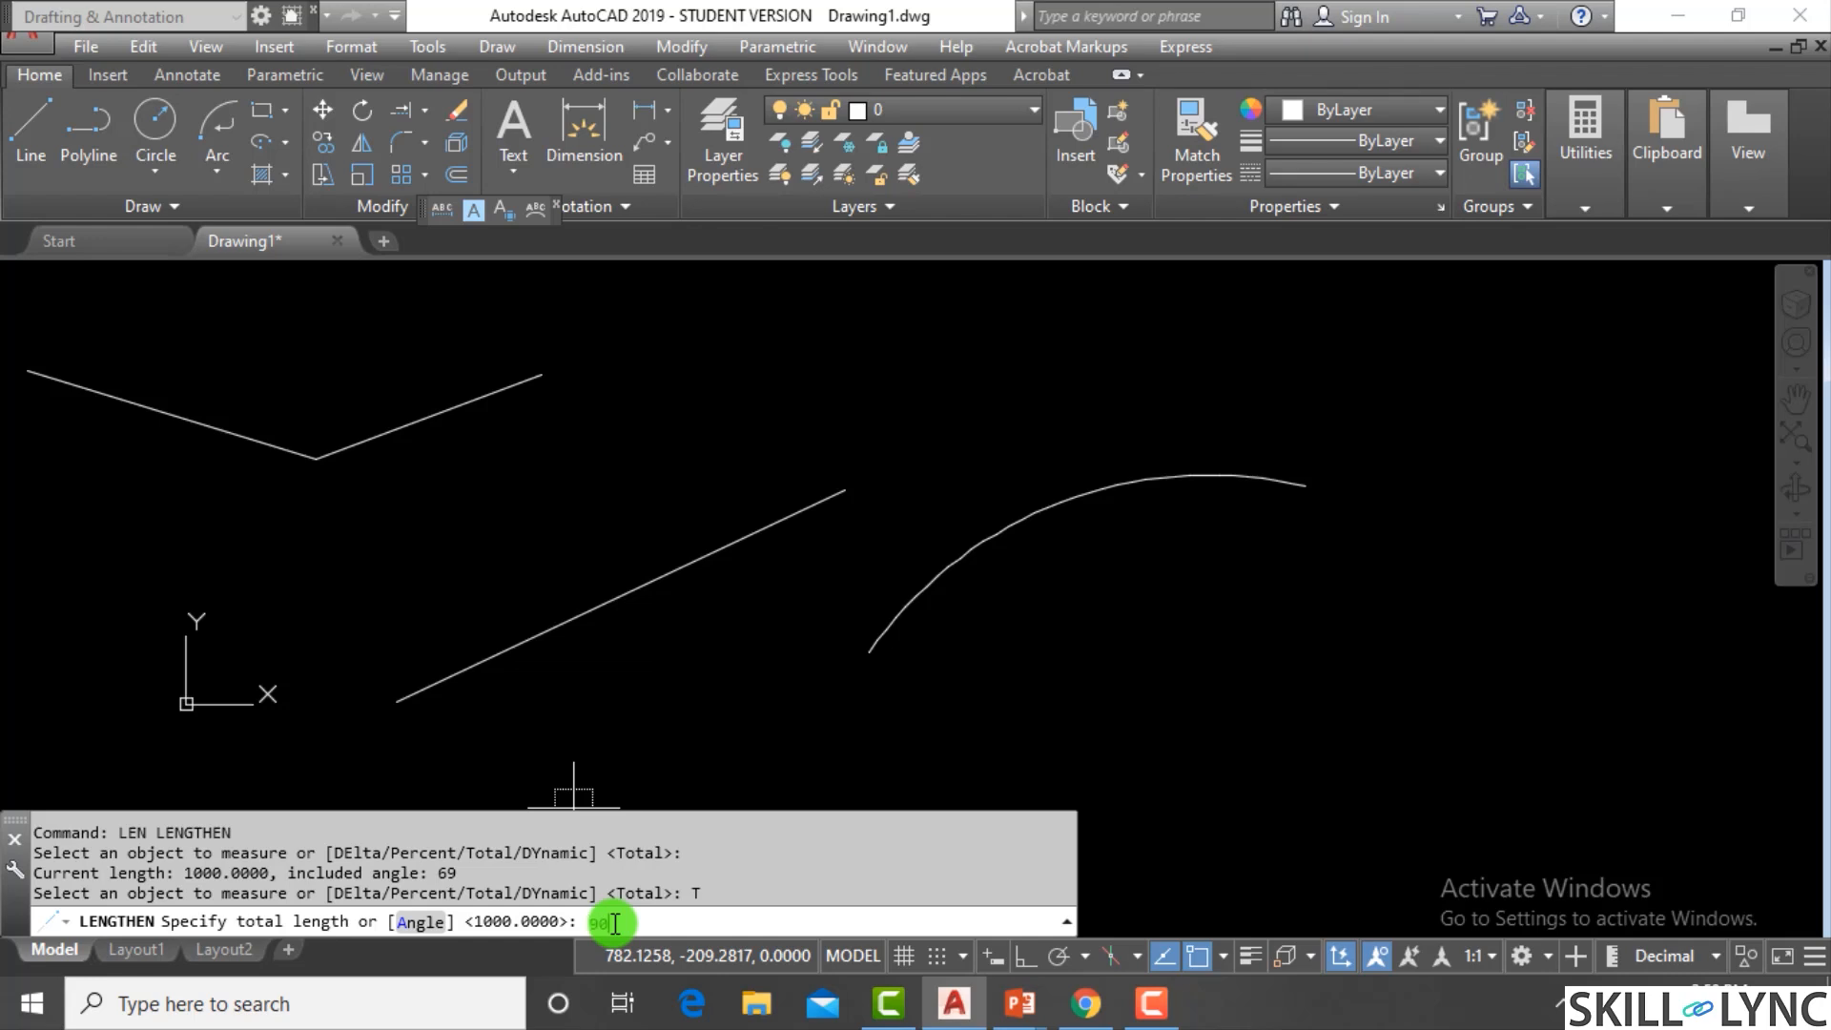
key("Return")
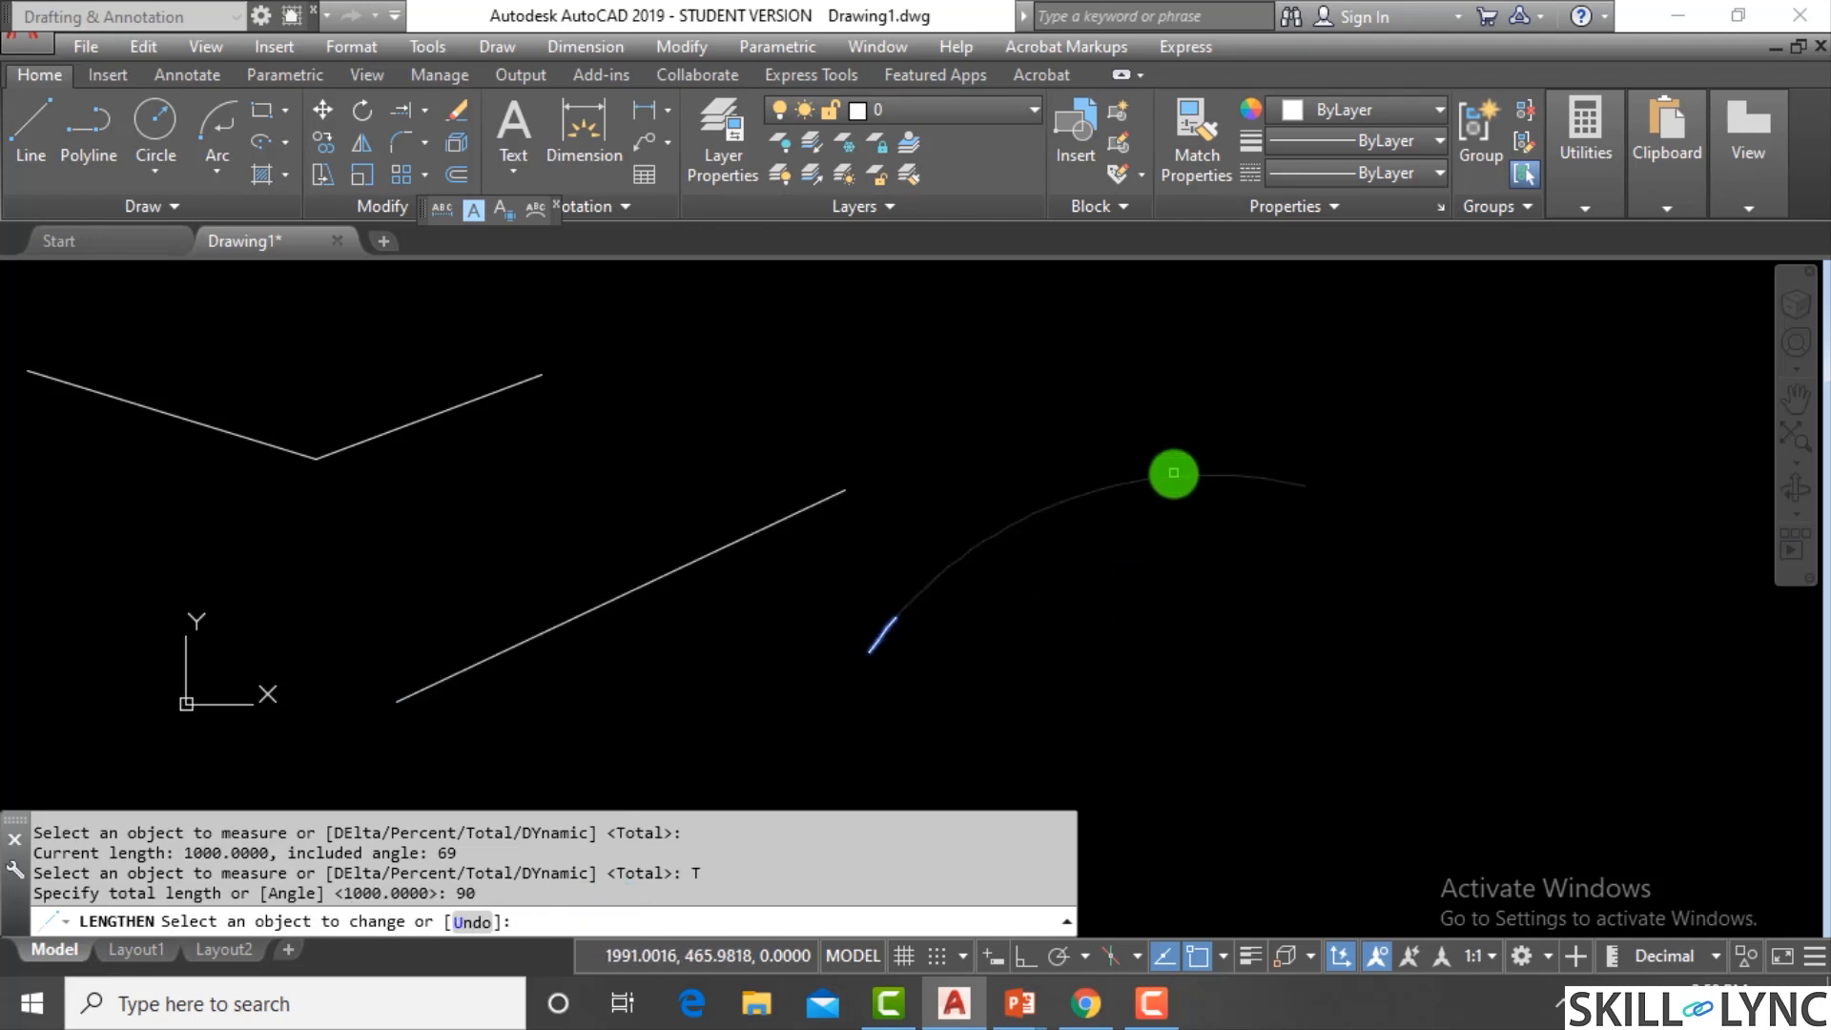
scroll(921, 610, "up", 2)
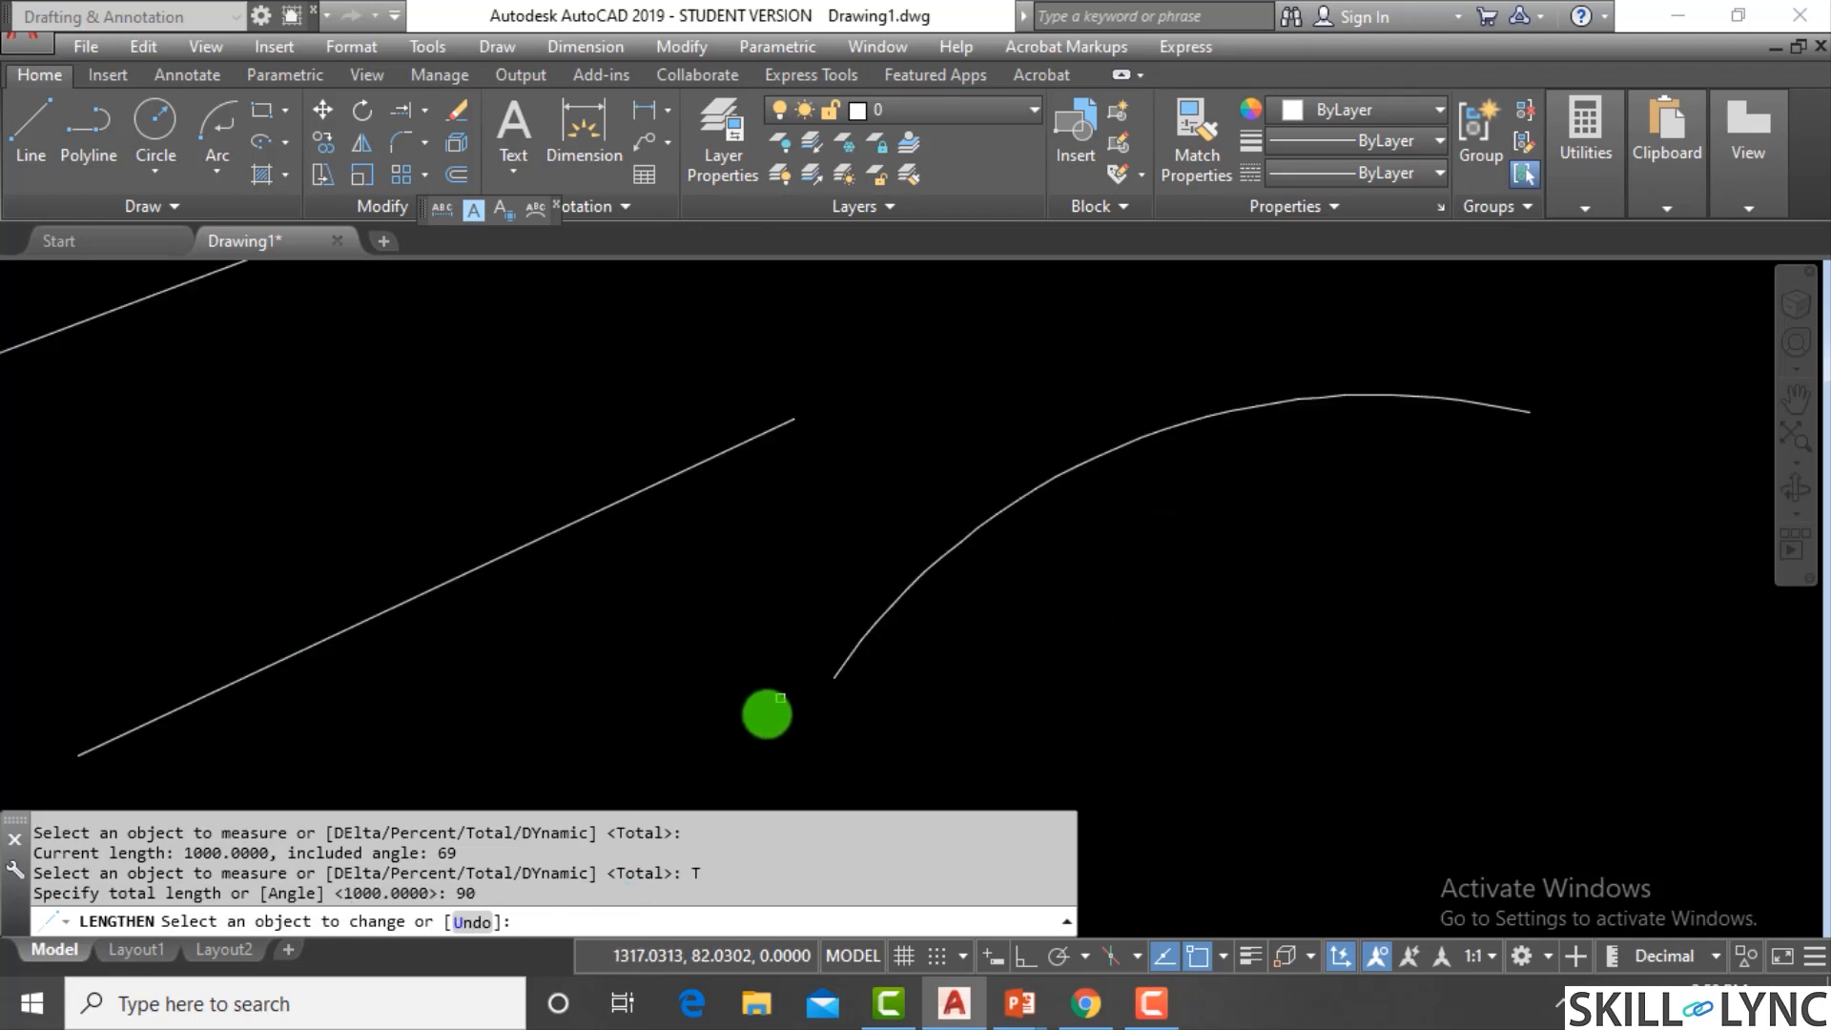
key("Escape")
key("Escape")
scroll(909, 576, "down", 2)
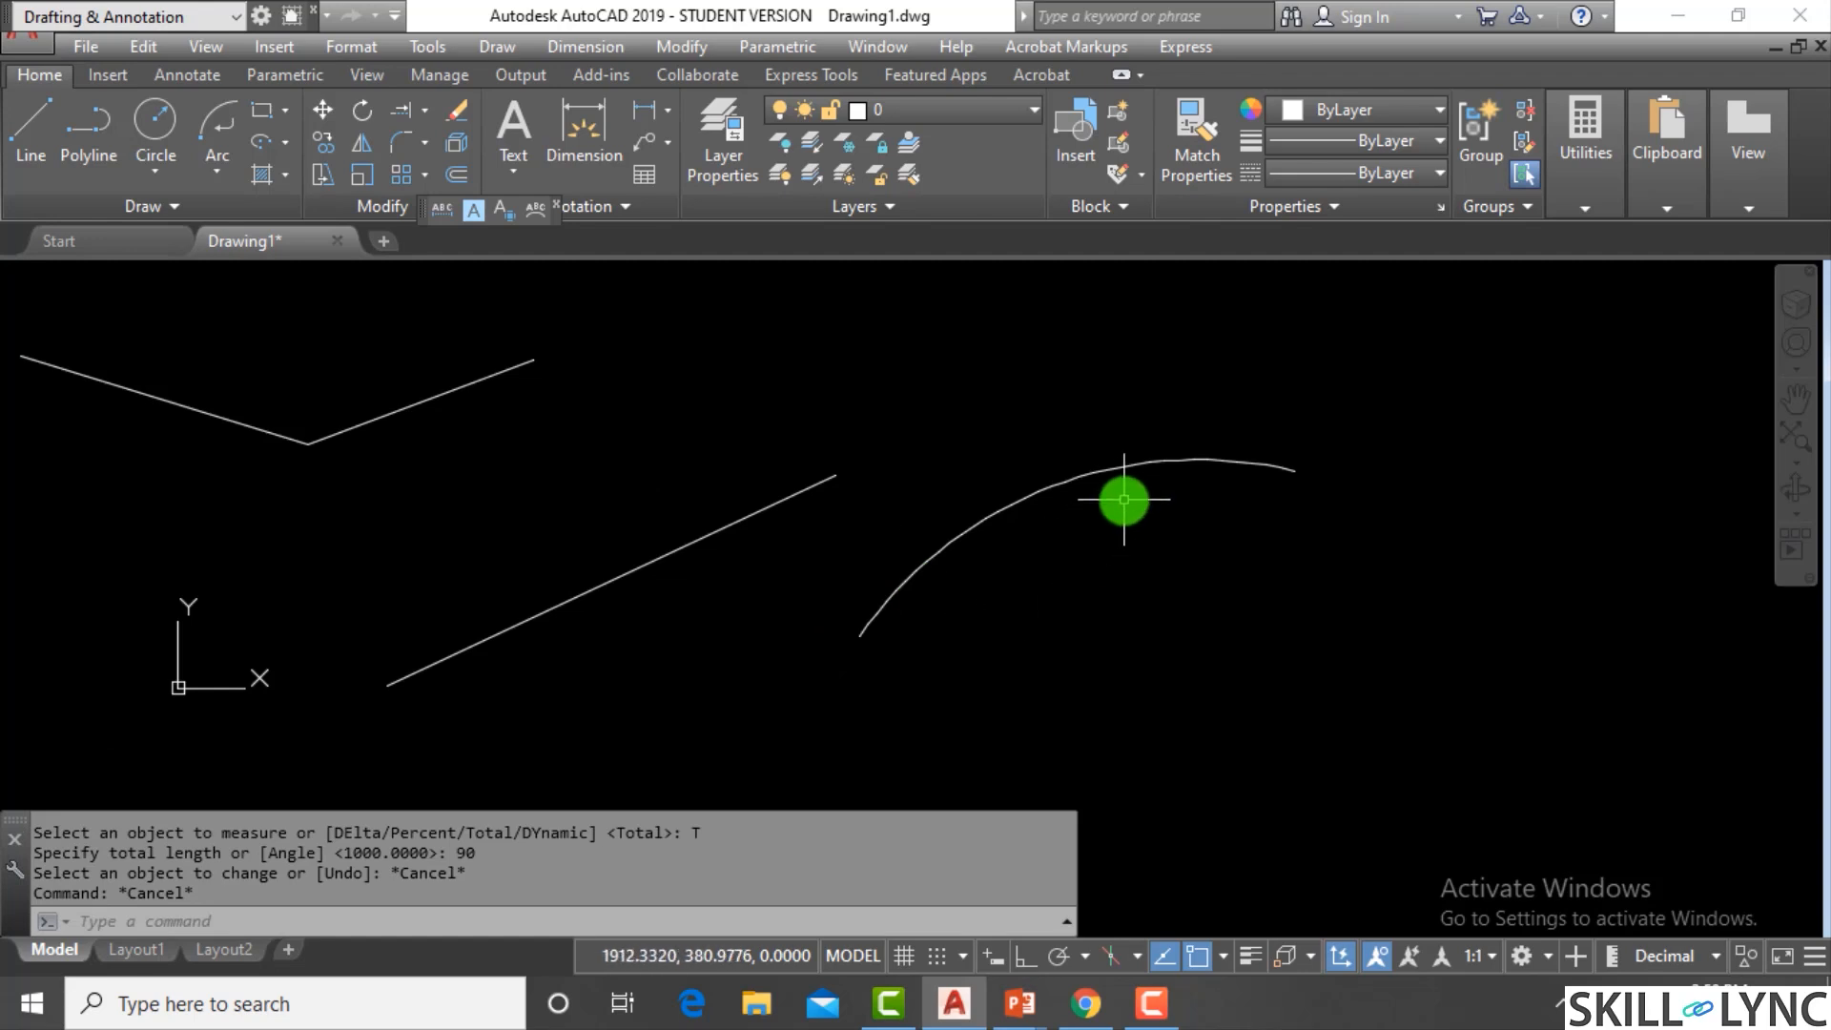
key("Escape")
key("Escape")
Measure the arc and set its total included angle to 90 degrees with Lengthen, changing its right end
type("len")
key("Return")
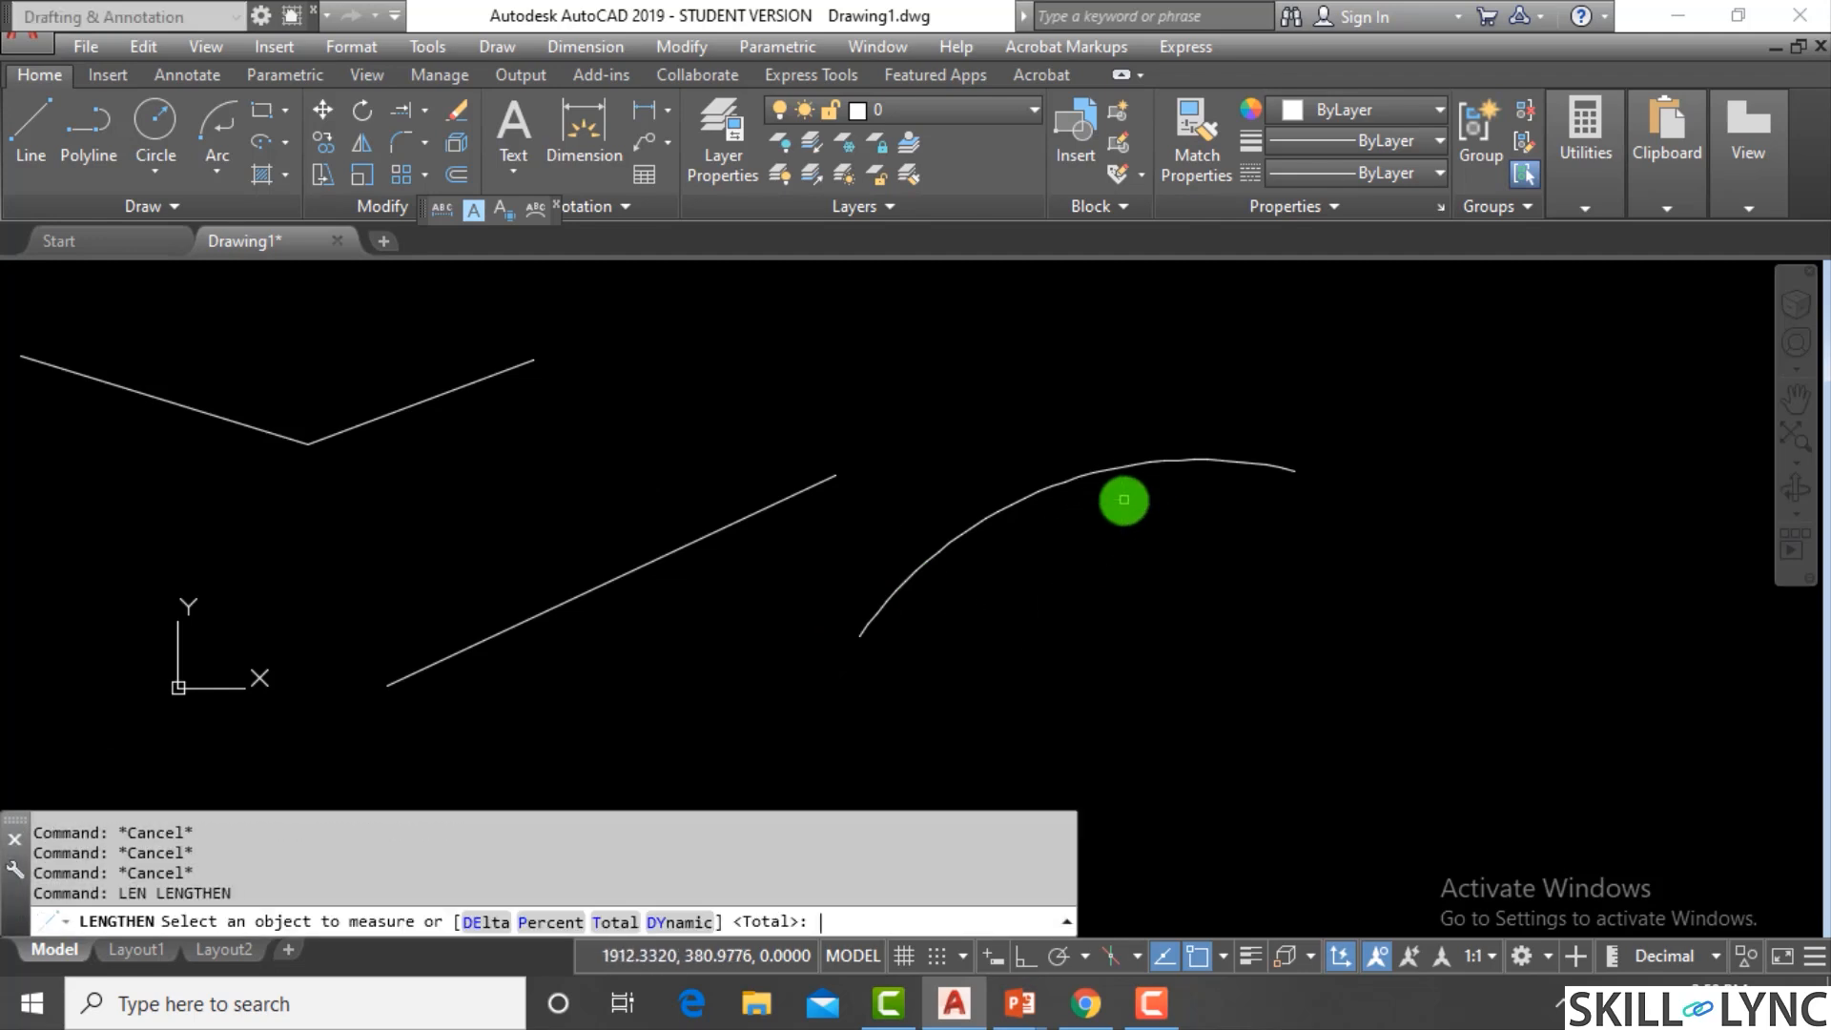
left_click(610, 922)
left_click(958, 541)
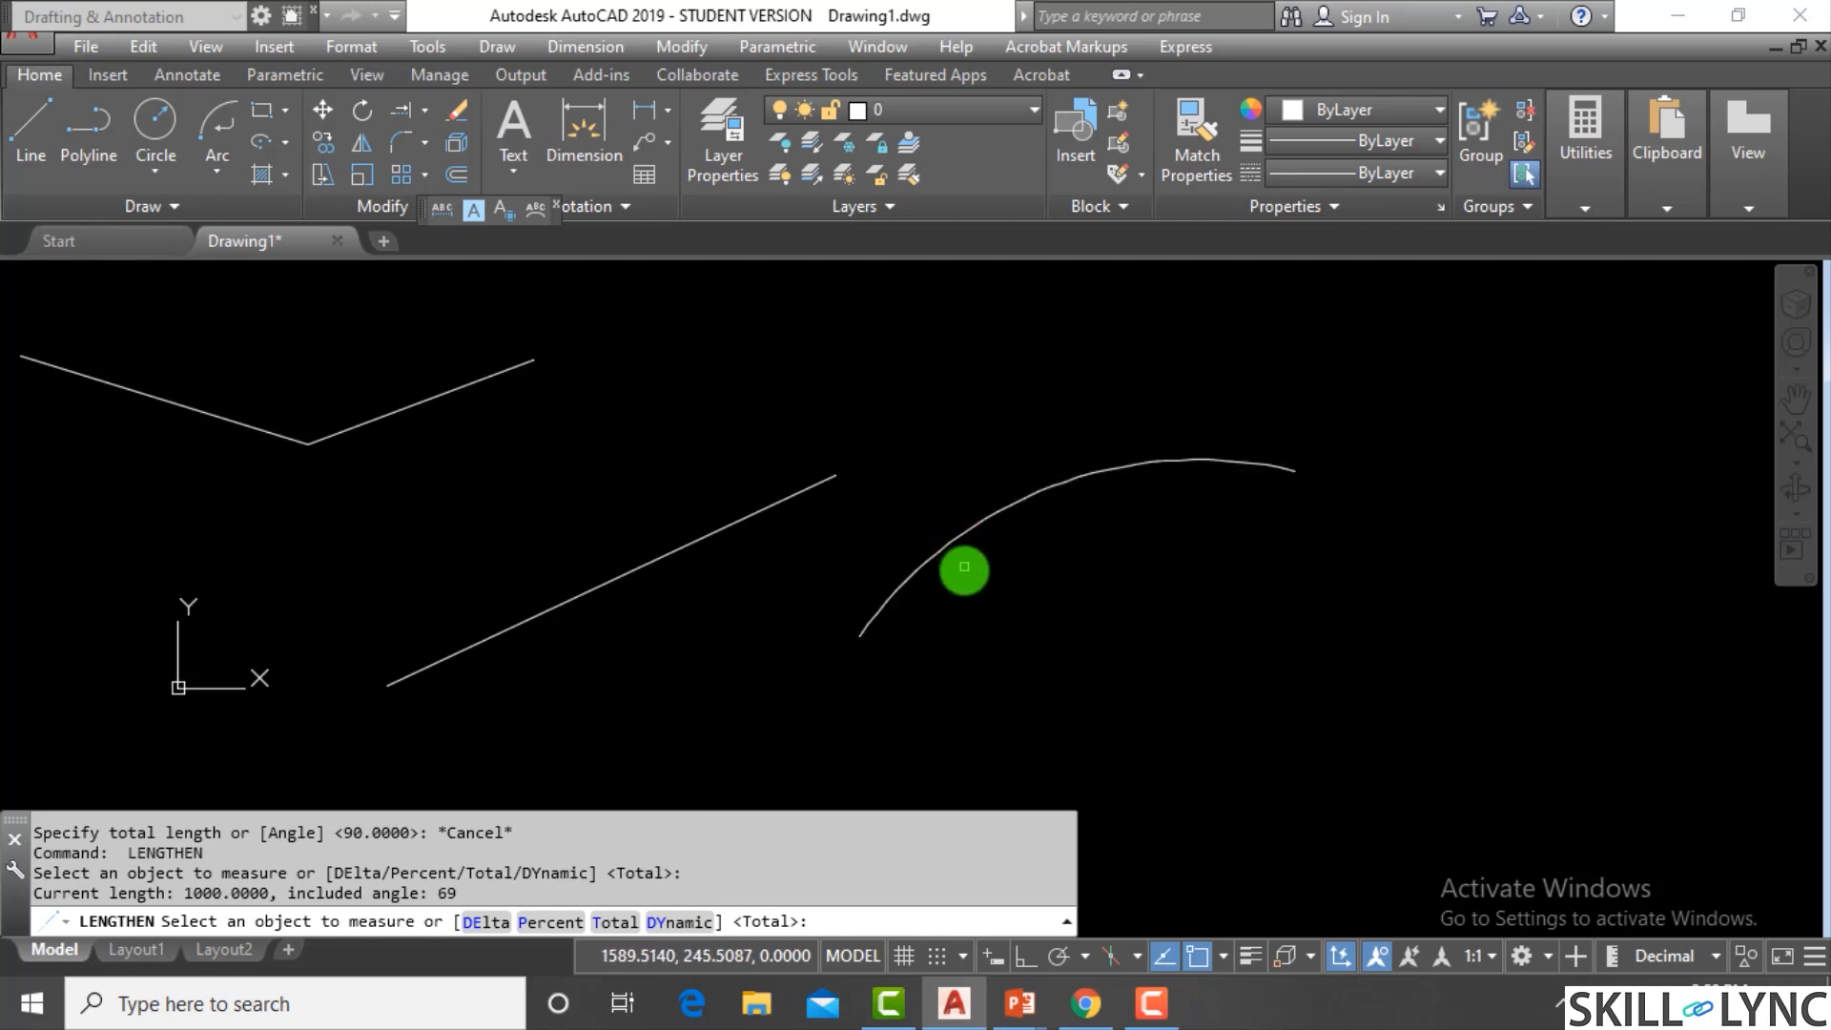
left_click(608, 922)
type("a")
key("Return")
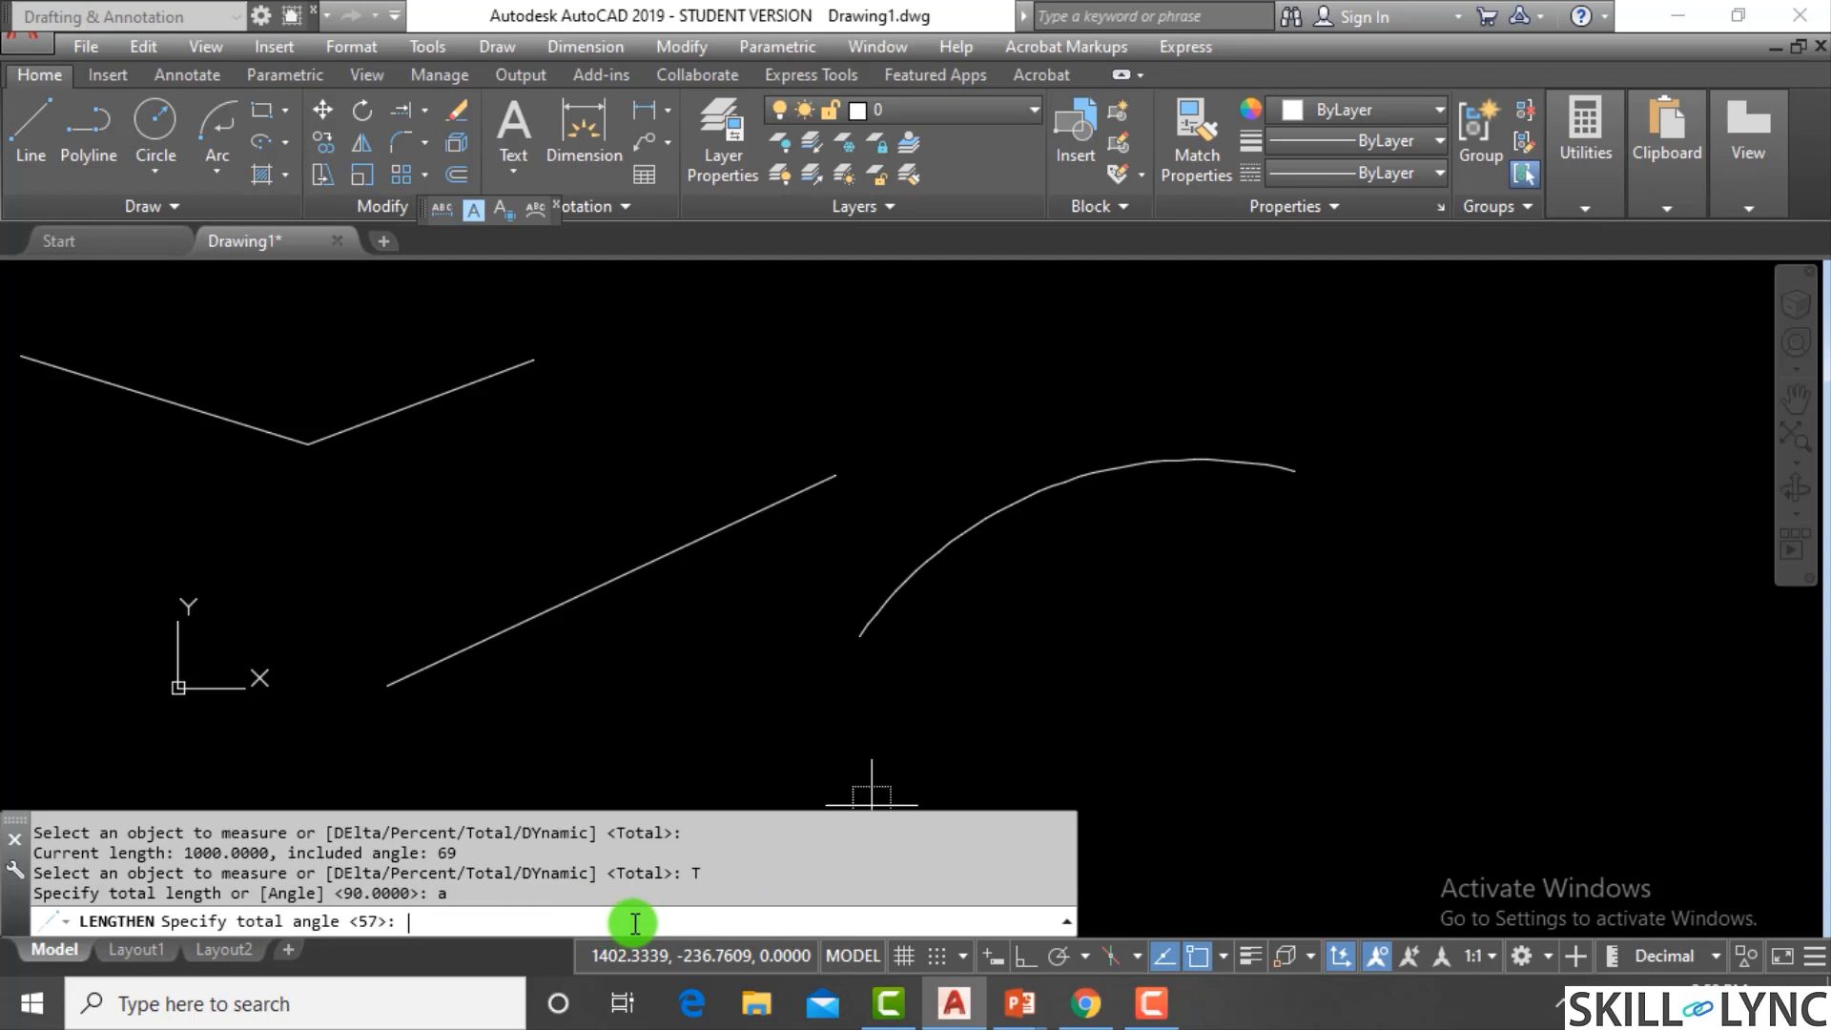
key("Return")
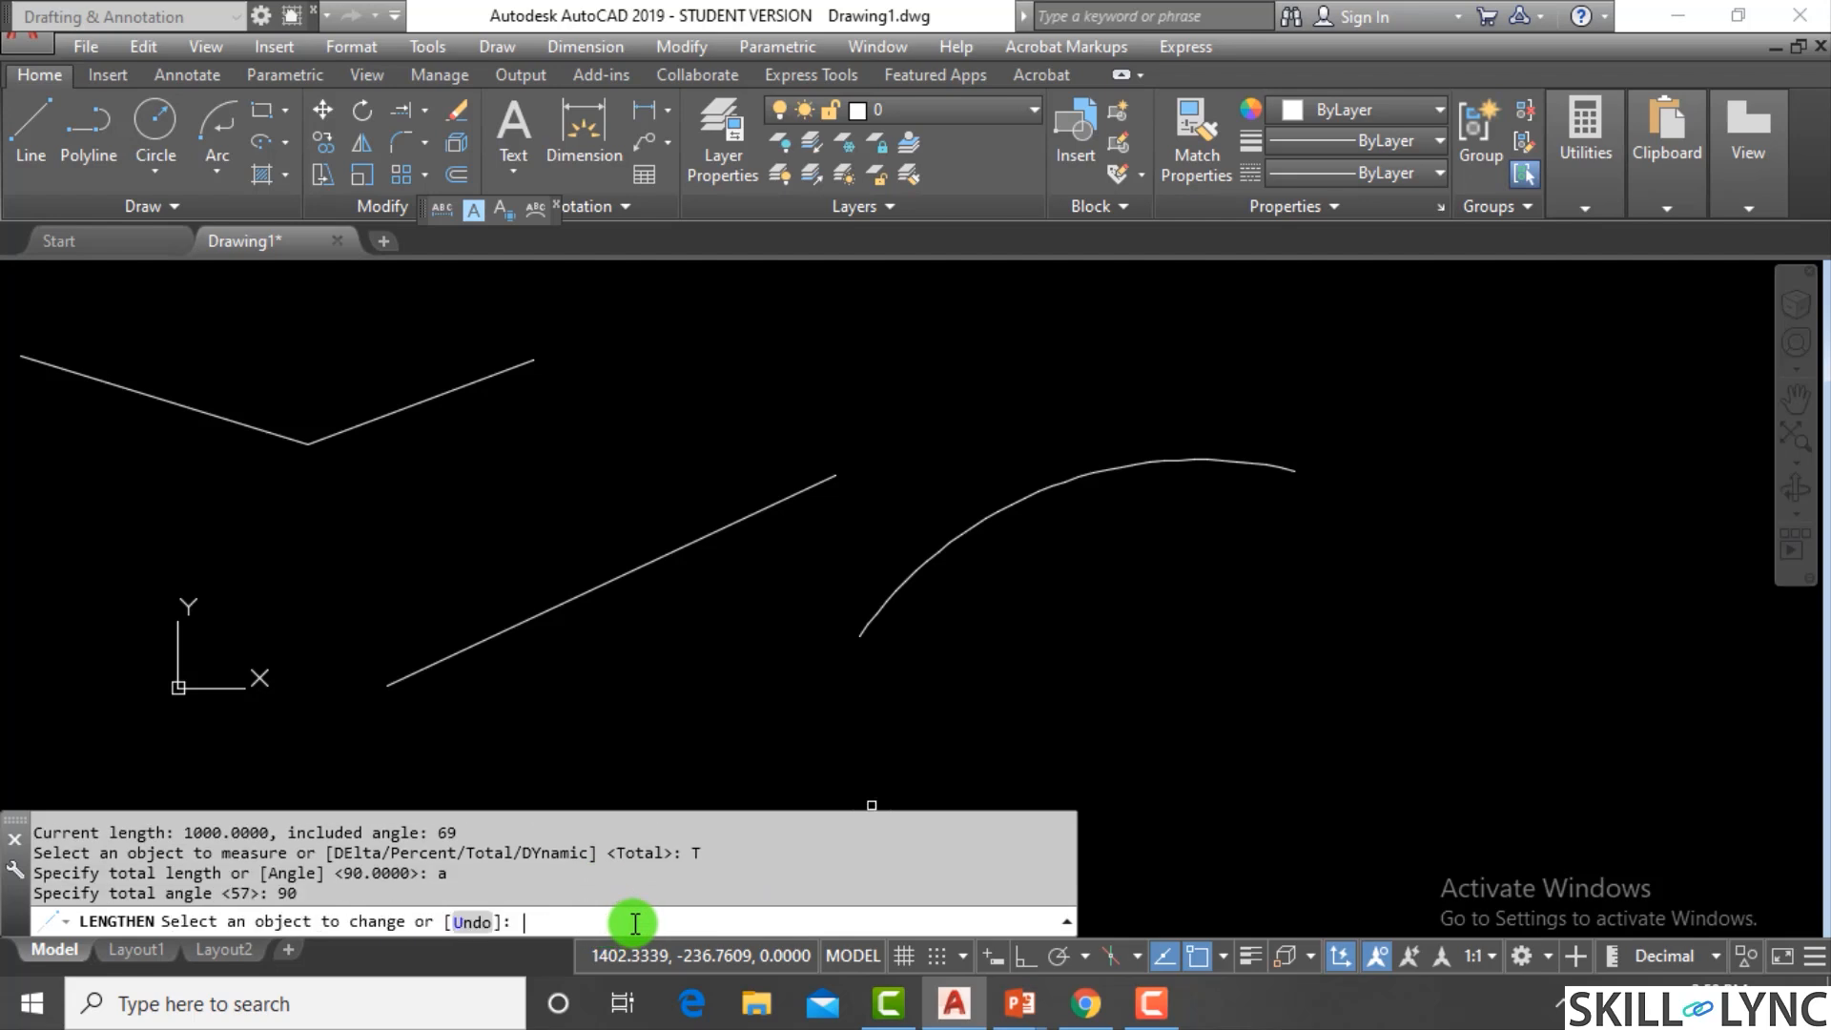
left_click(1224, 461)
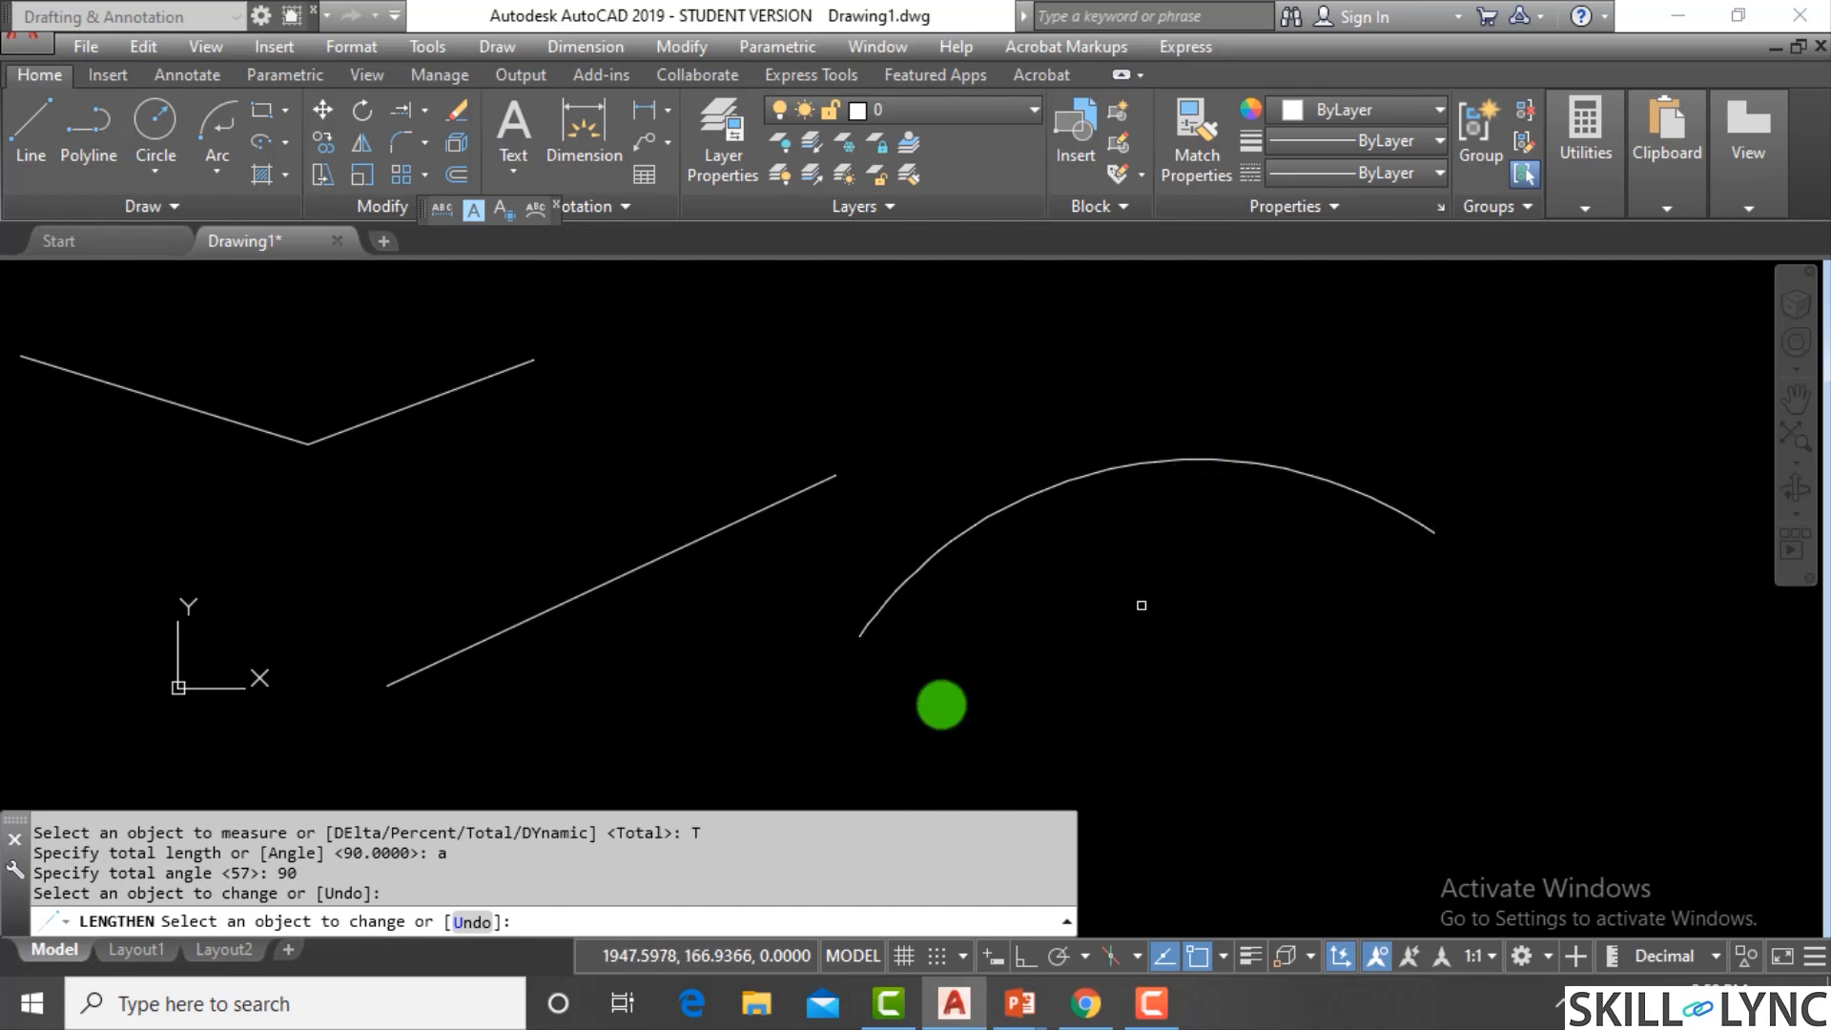
key("Escape")
key("Escape")
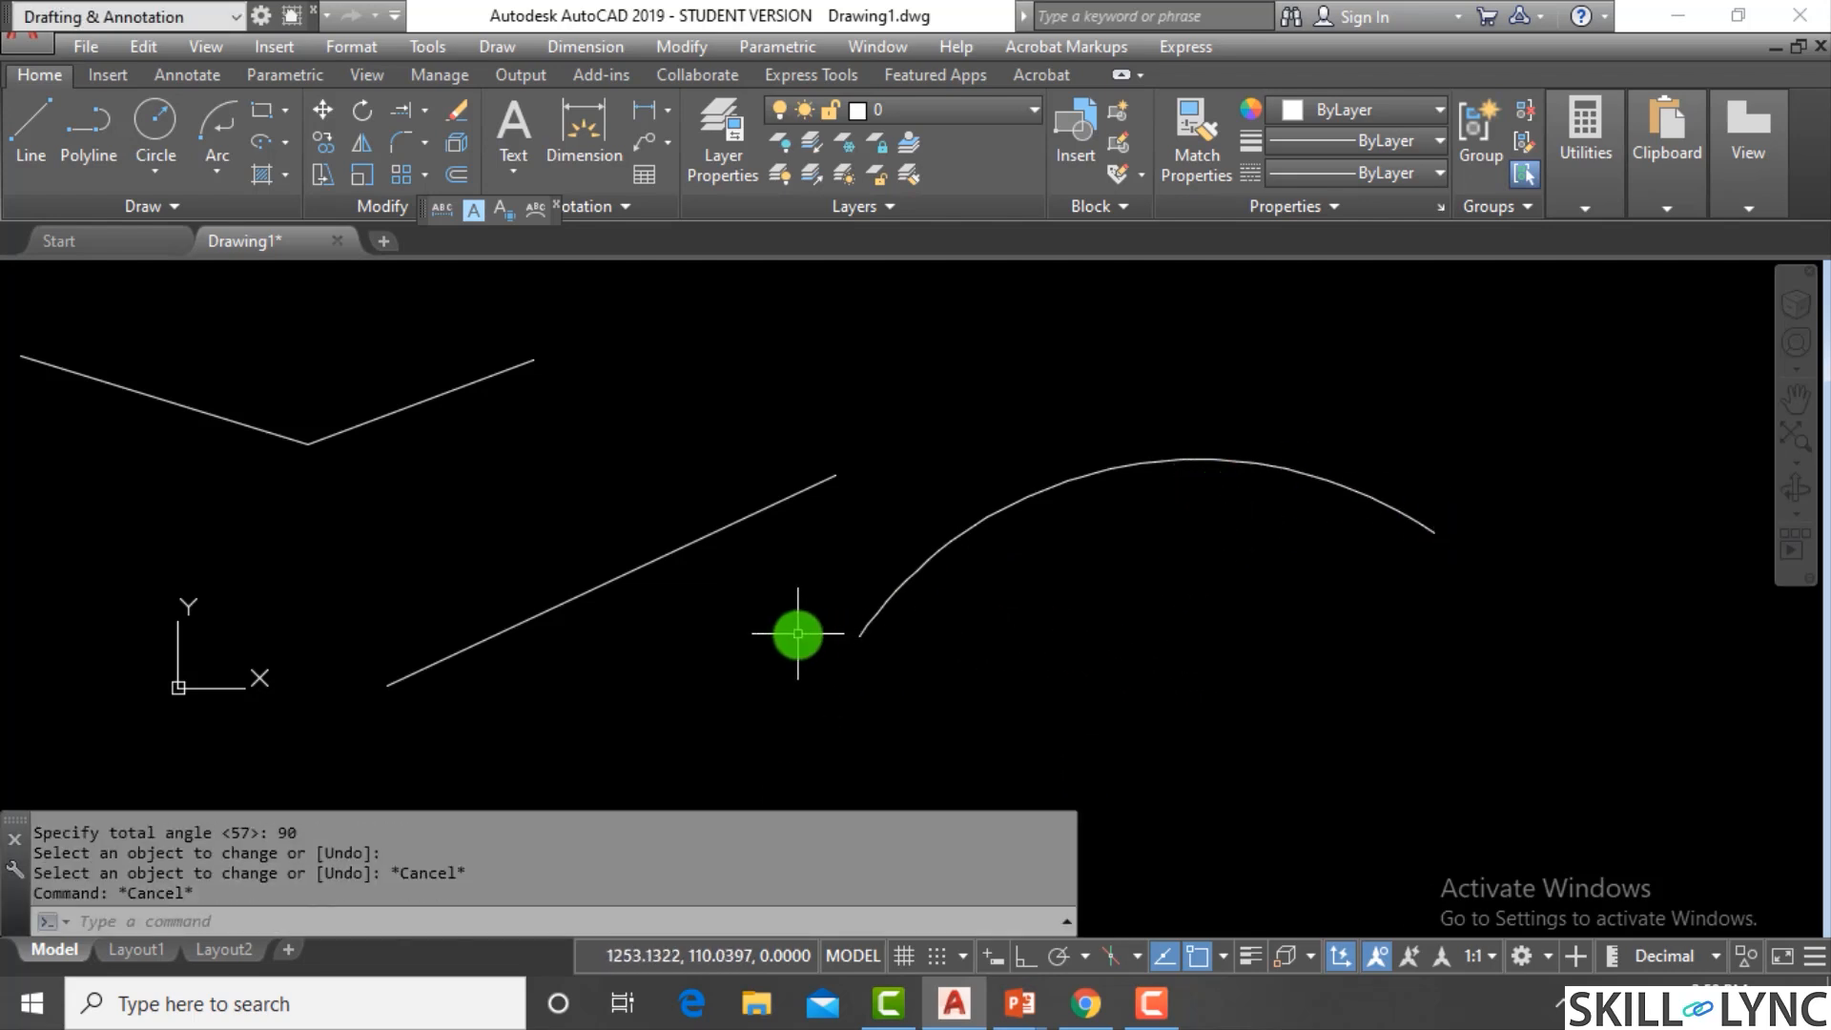
Draw a large three-point arc, nearly a full circle, in the empty area above and right of the existing arc
scroll(797, 633, "down", 4)
type("a")
key("Return")
left_click(1048, 496)
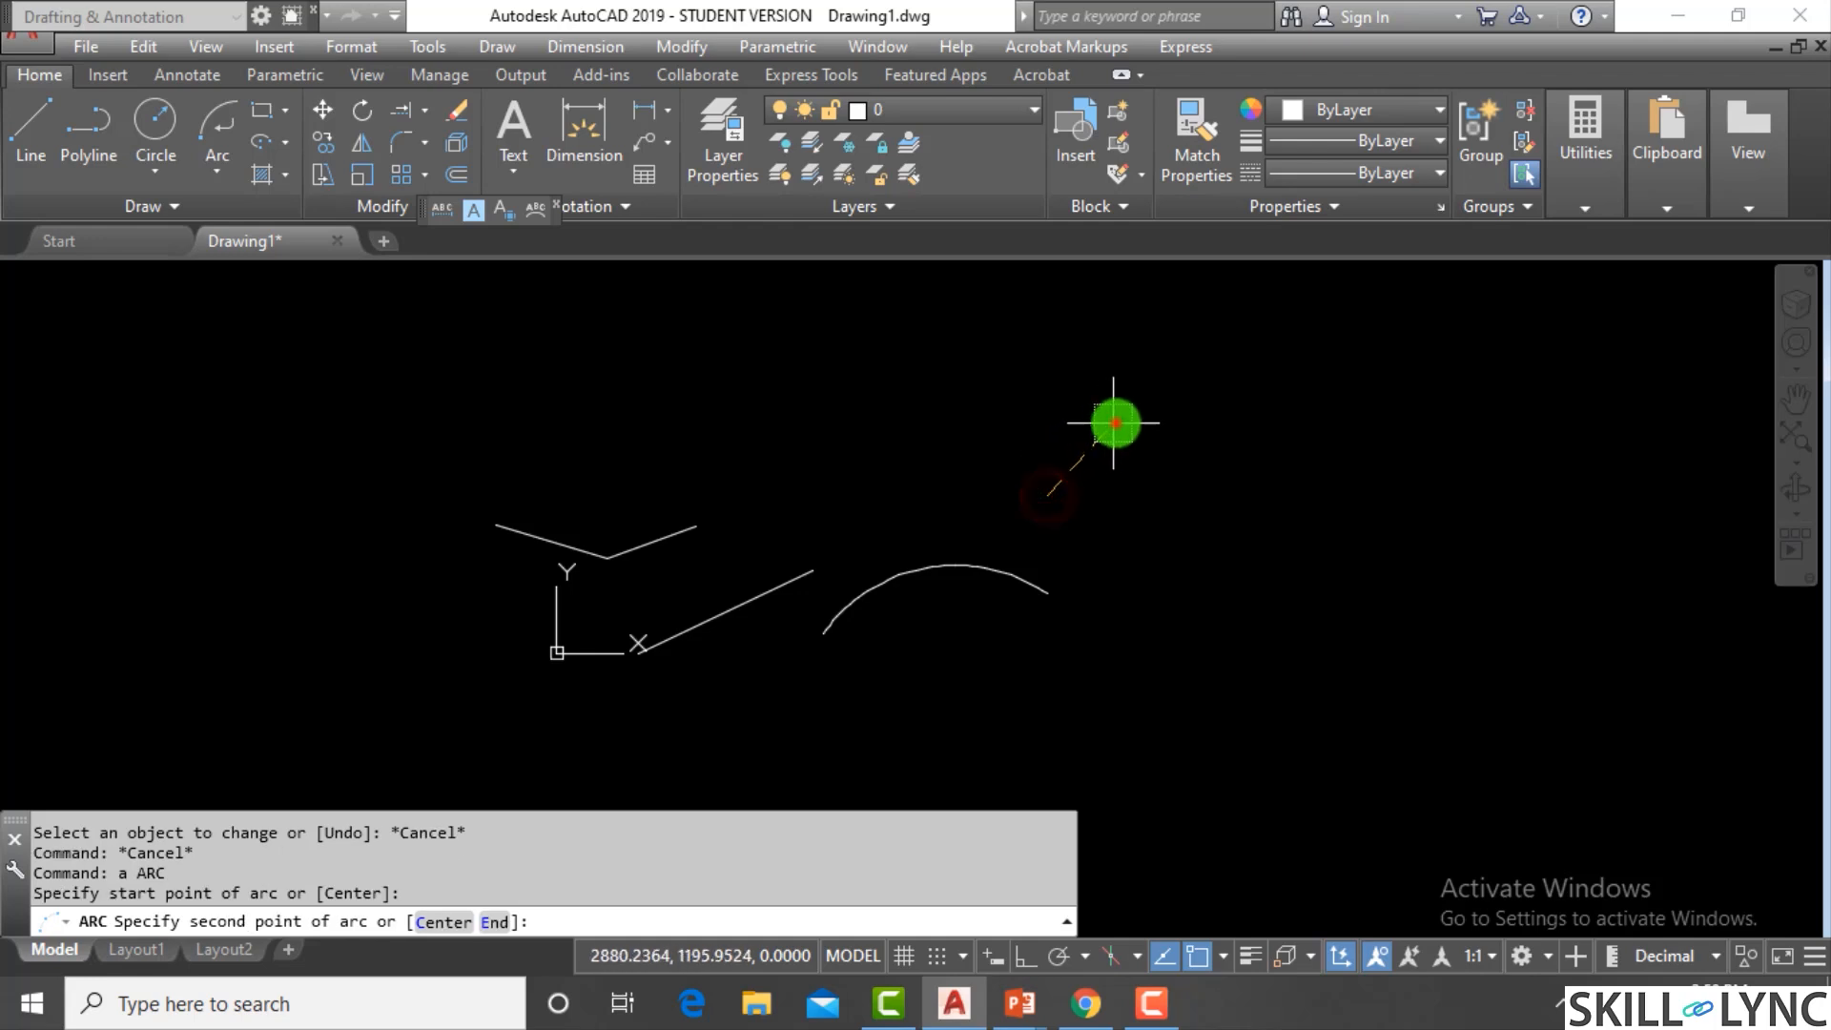
left_click(1118, 417)
scroll(1095, 439, "up", 4)
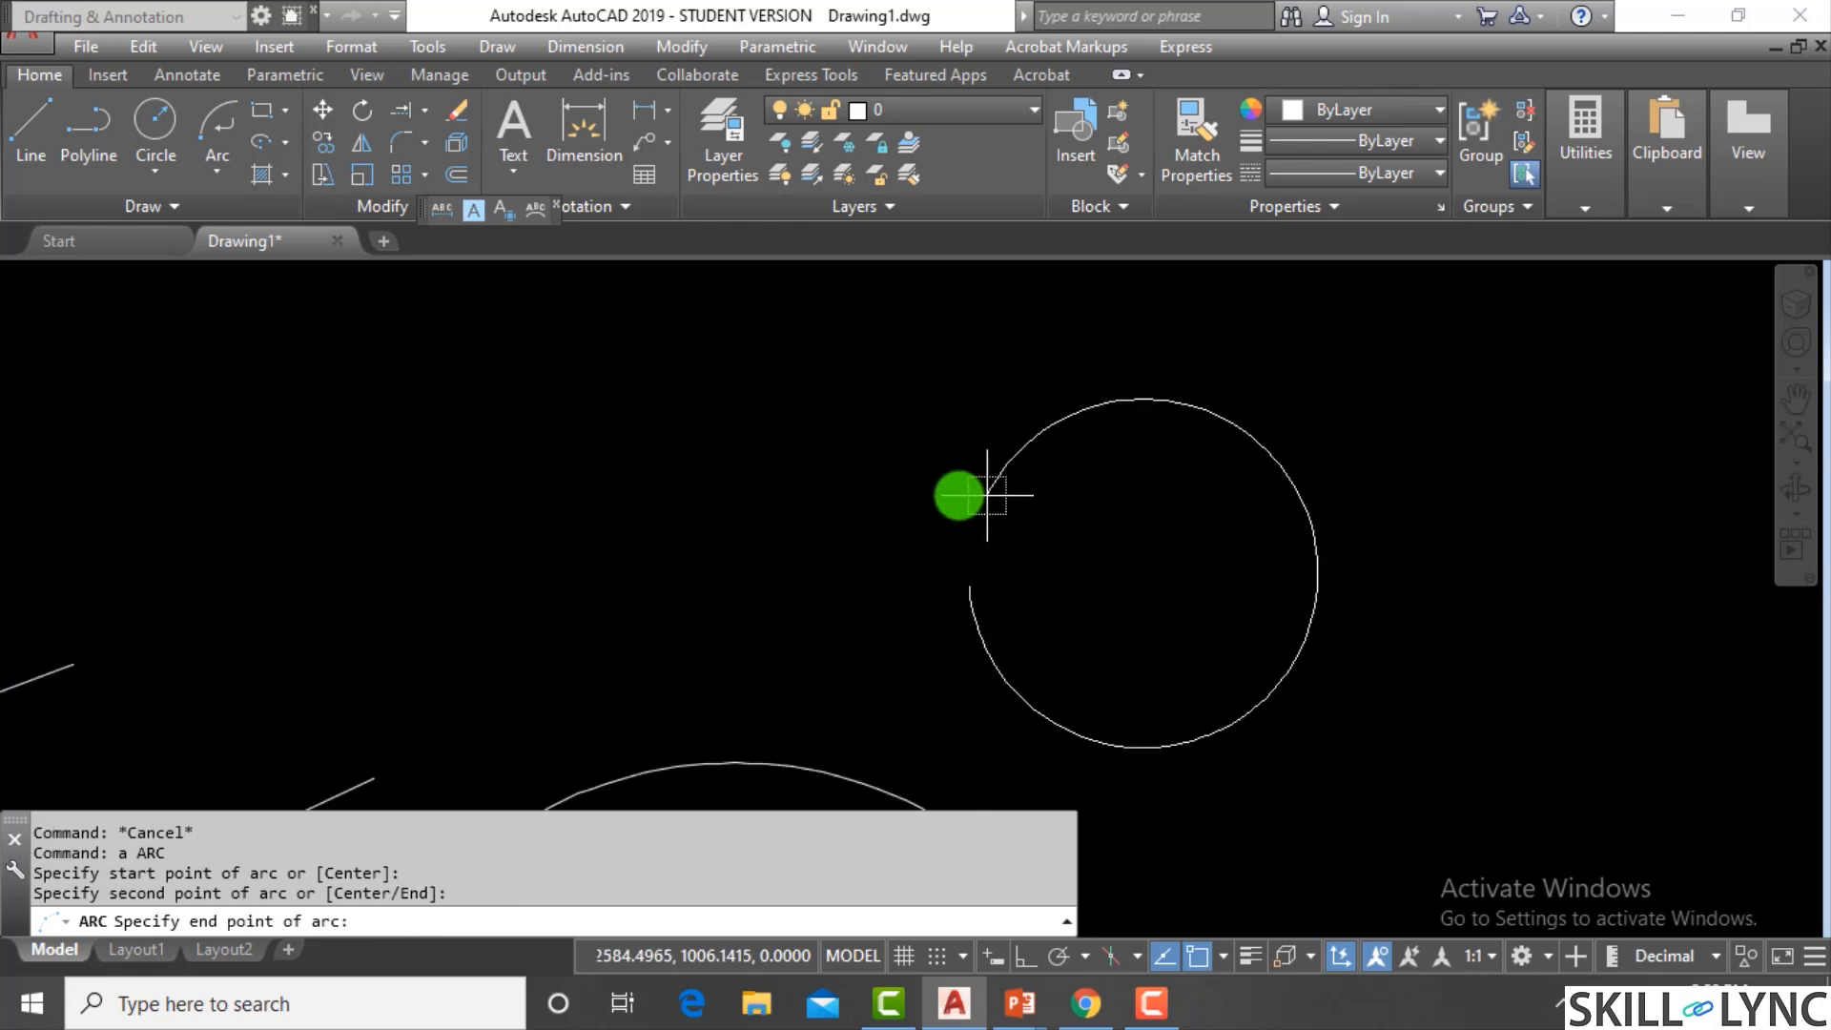
left_click(1149, 437)
scroll(1161, 474, "down", 2)
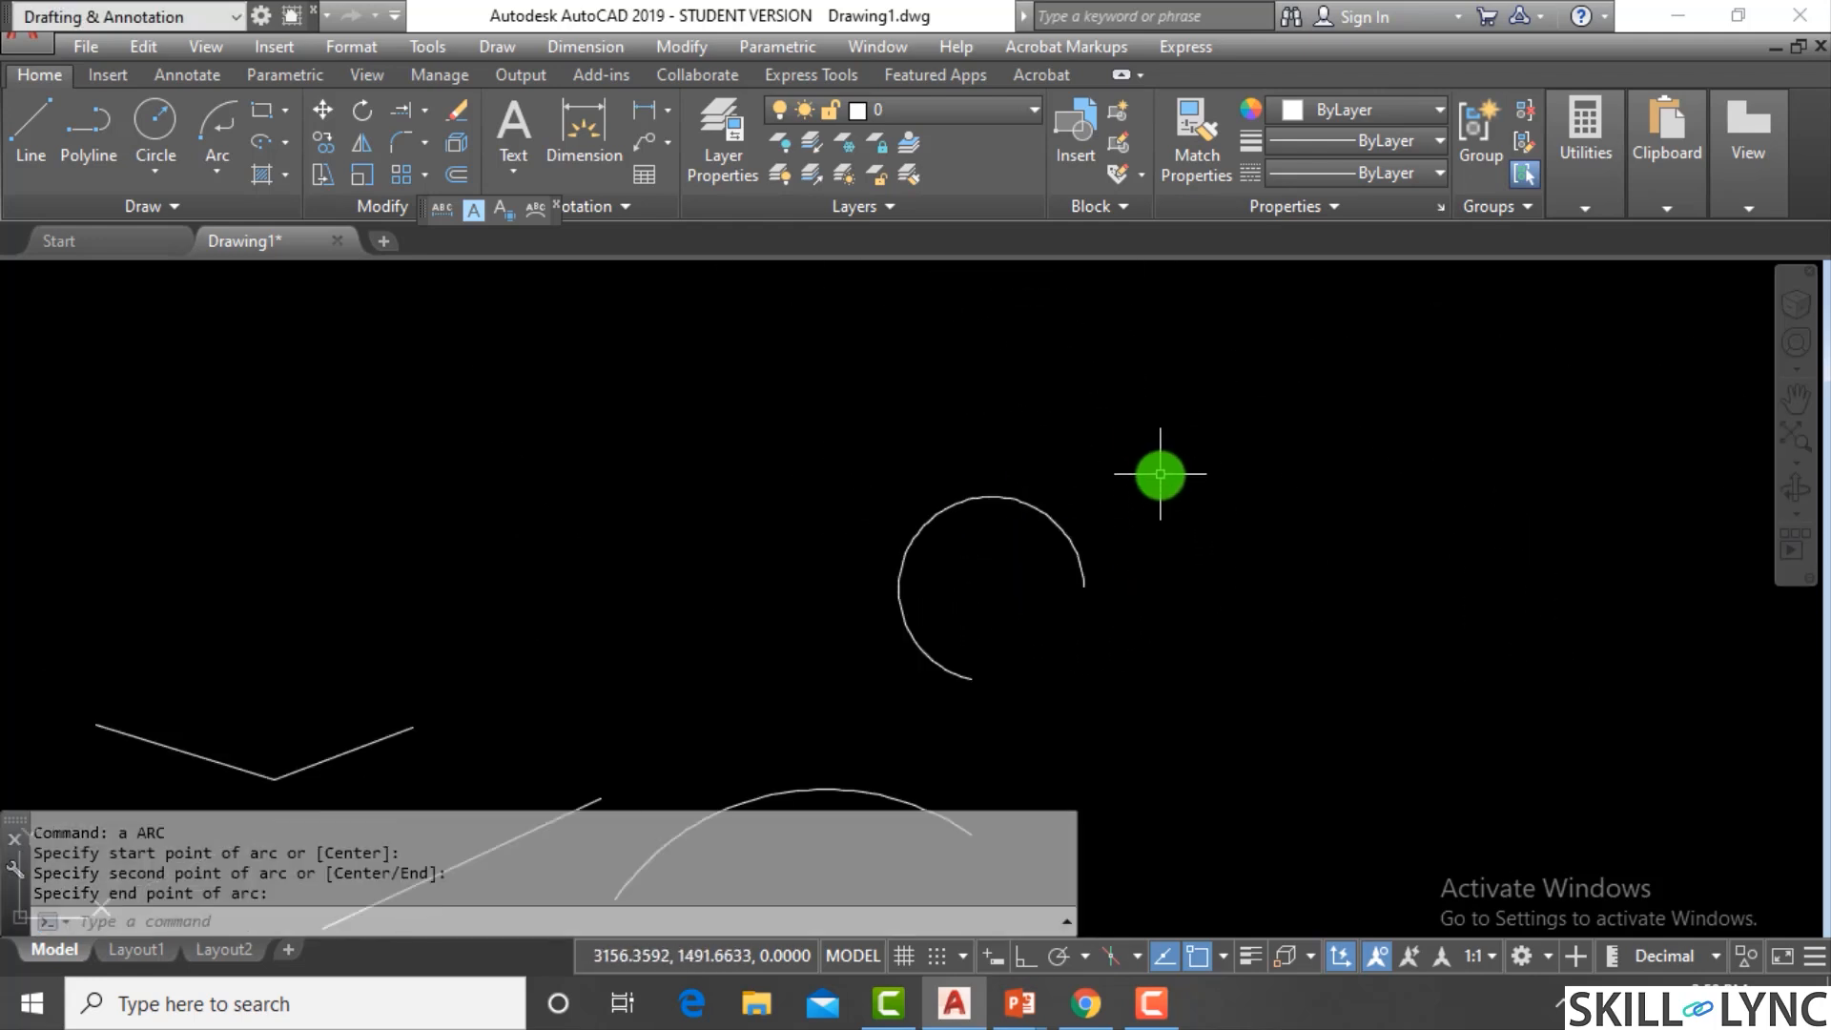
Shorten the new nearly circular arc to a total angle of 90 degrees with Lengthen, cutting back its right end
scroll(1113, 584, "up", 2)
type("len")
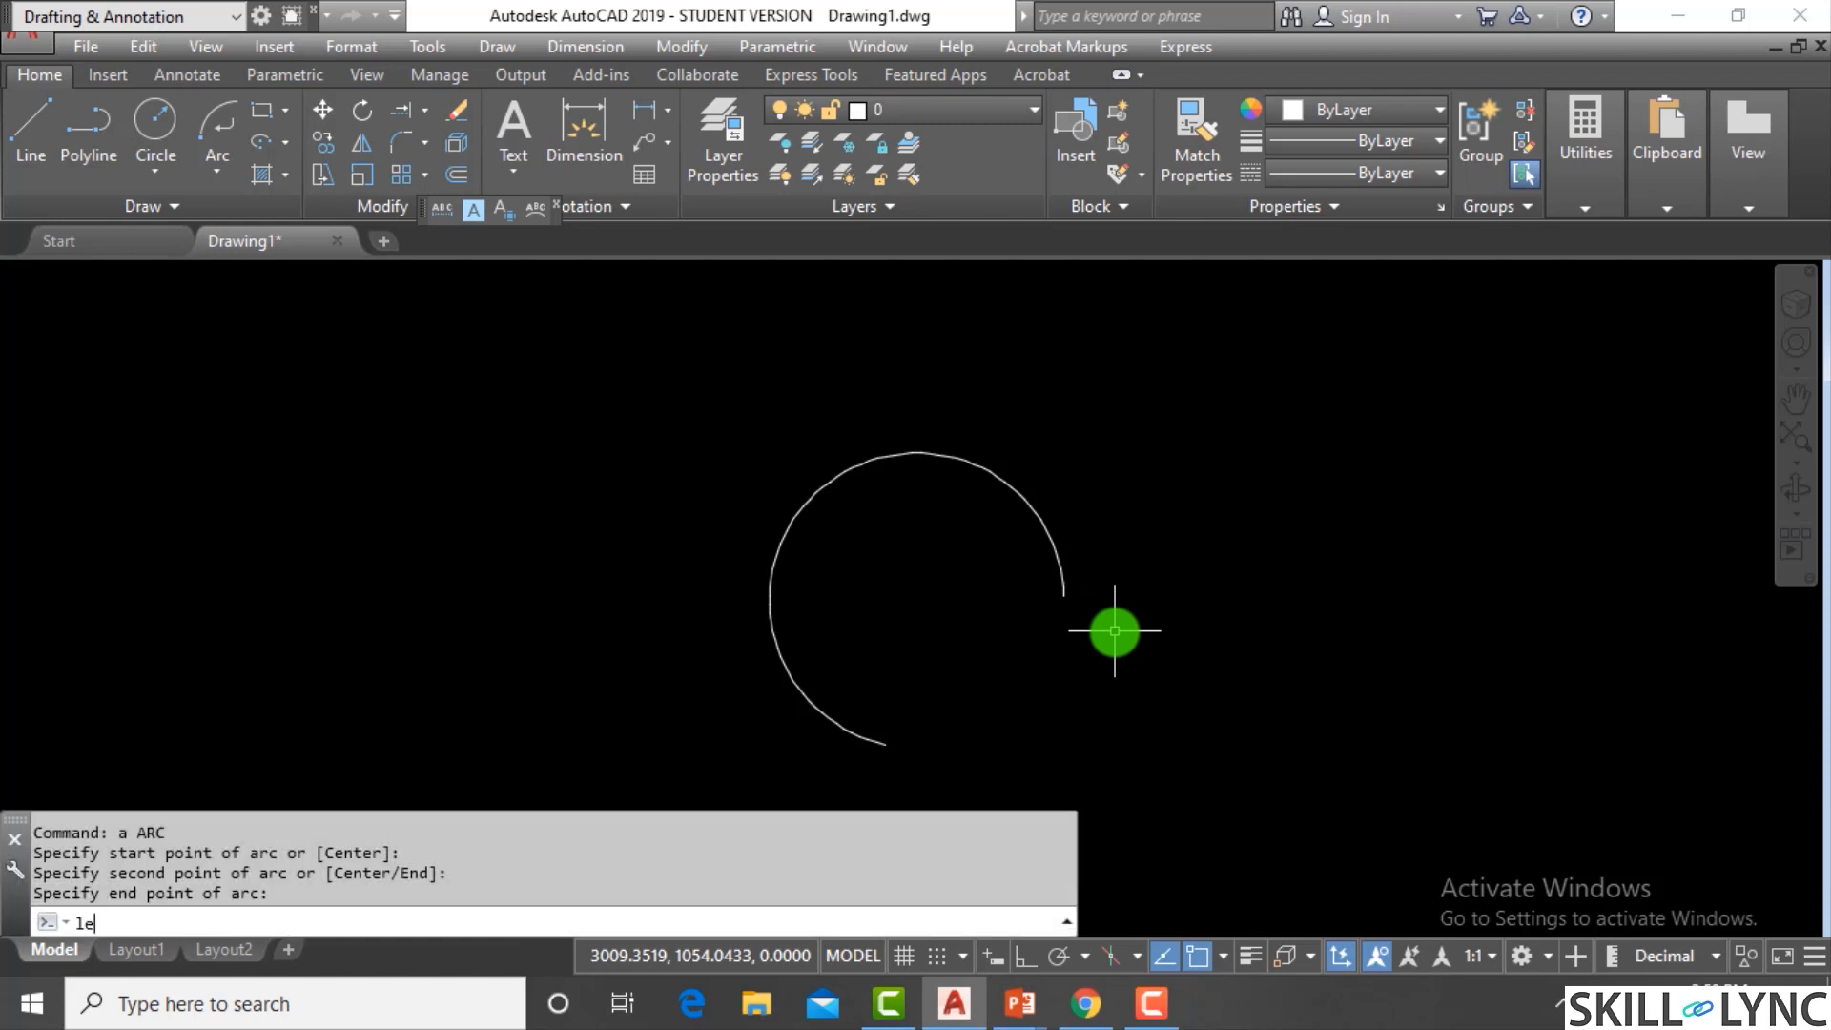
key("Return")
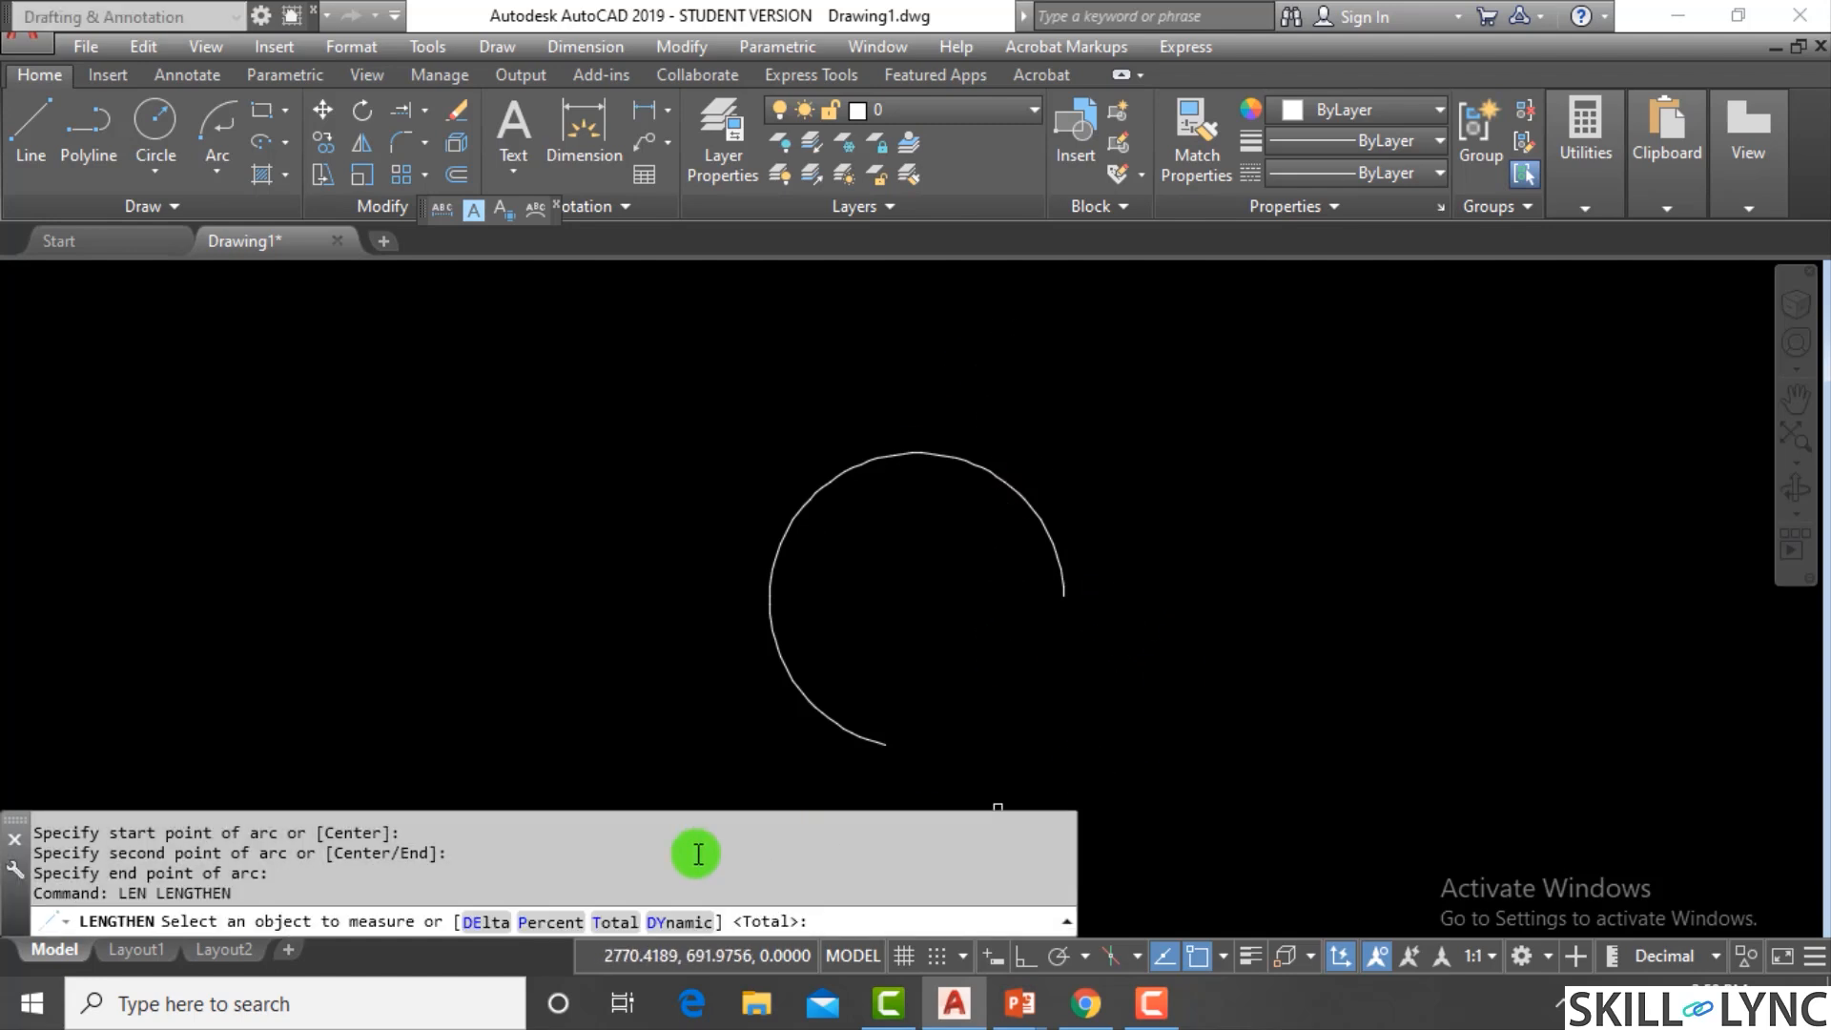
left_click(625, 924)
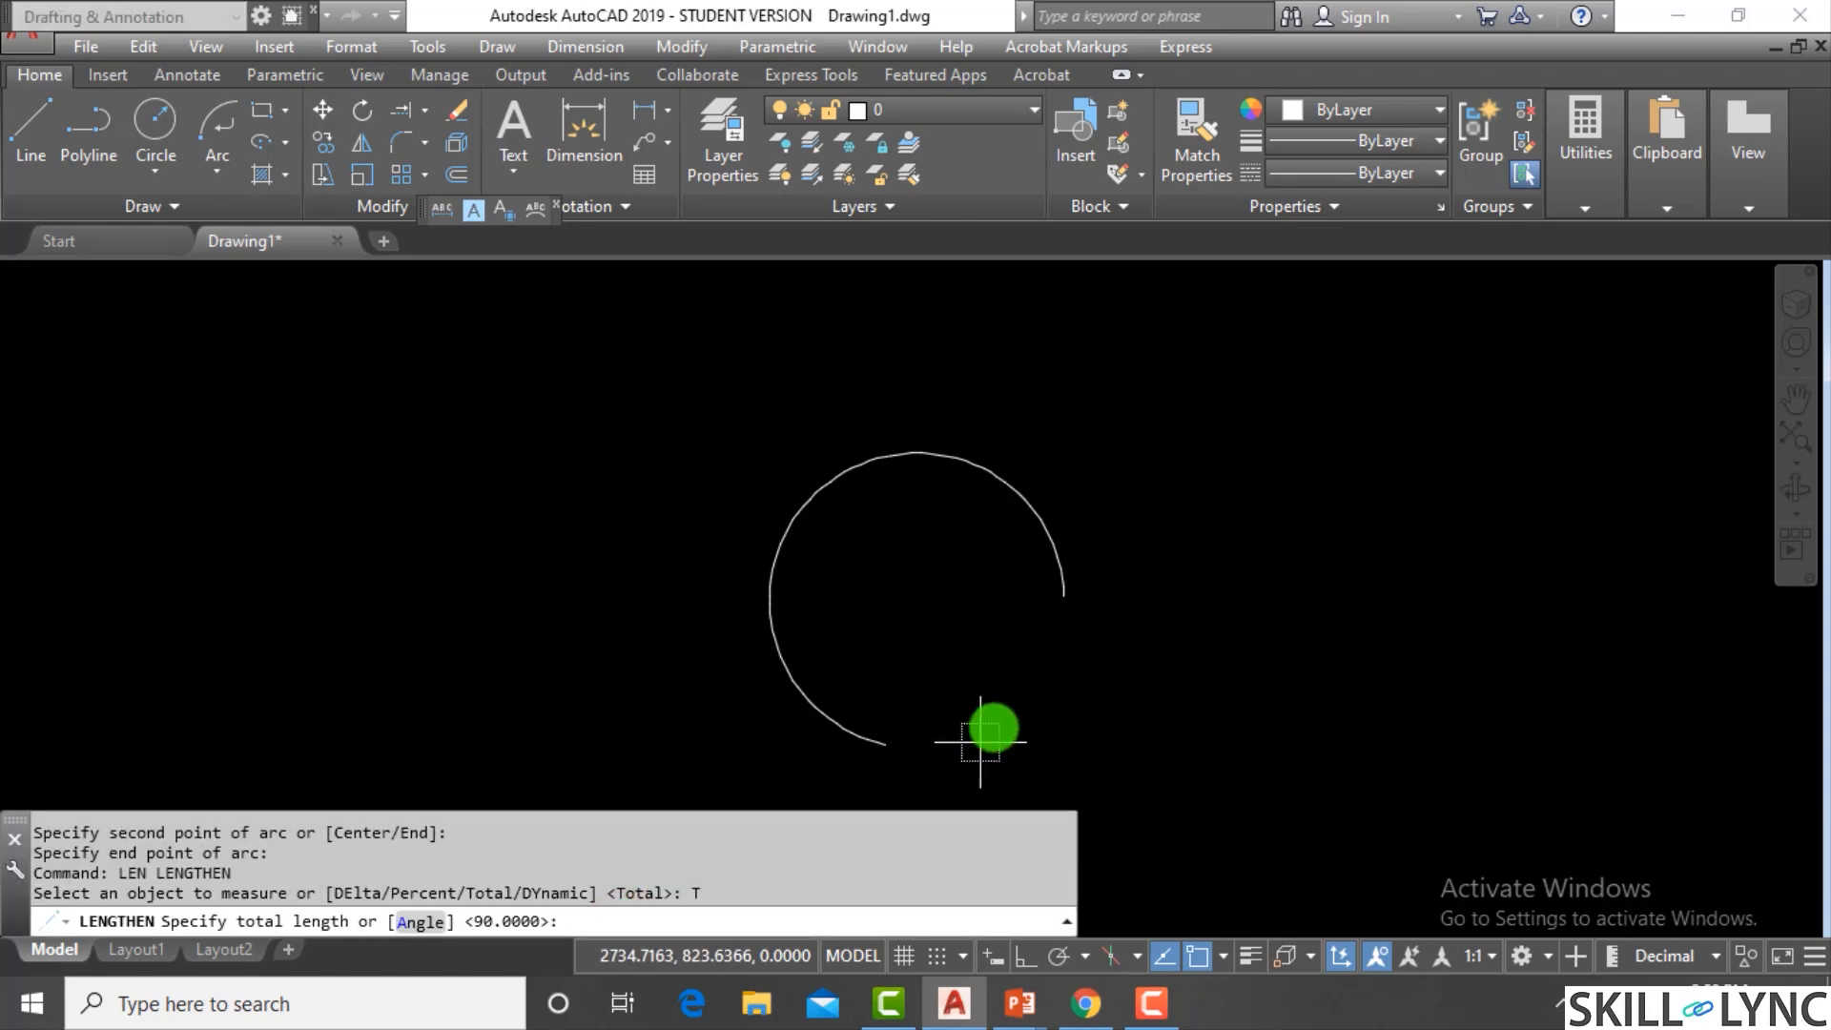
type("a")
key("Return")
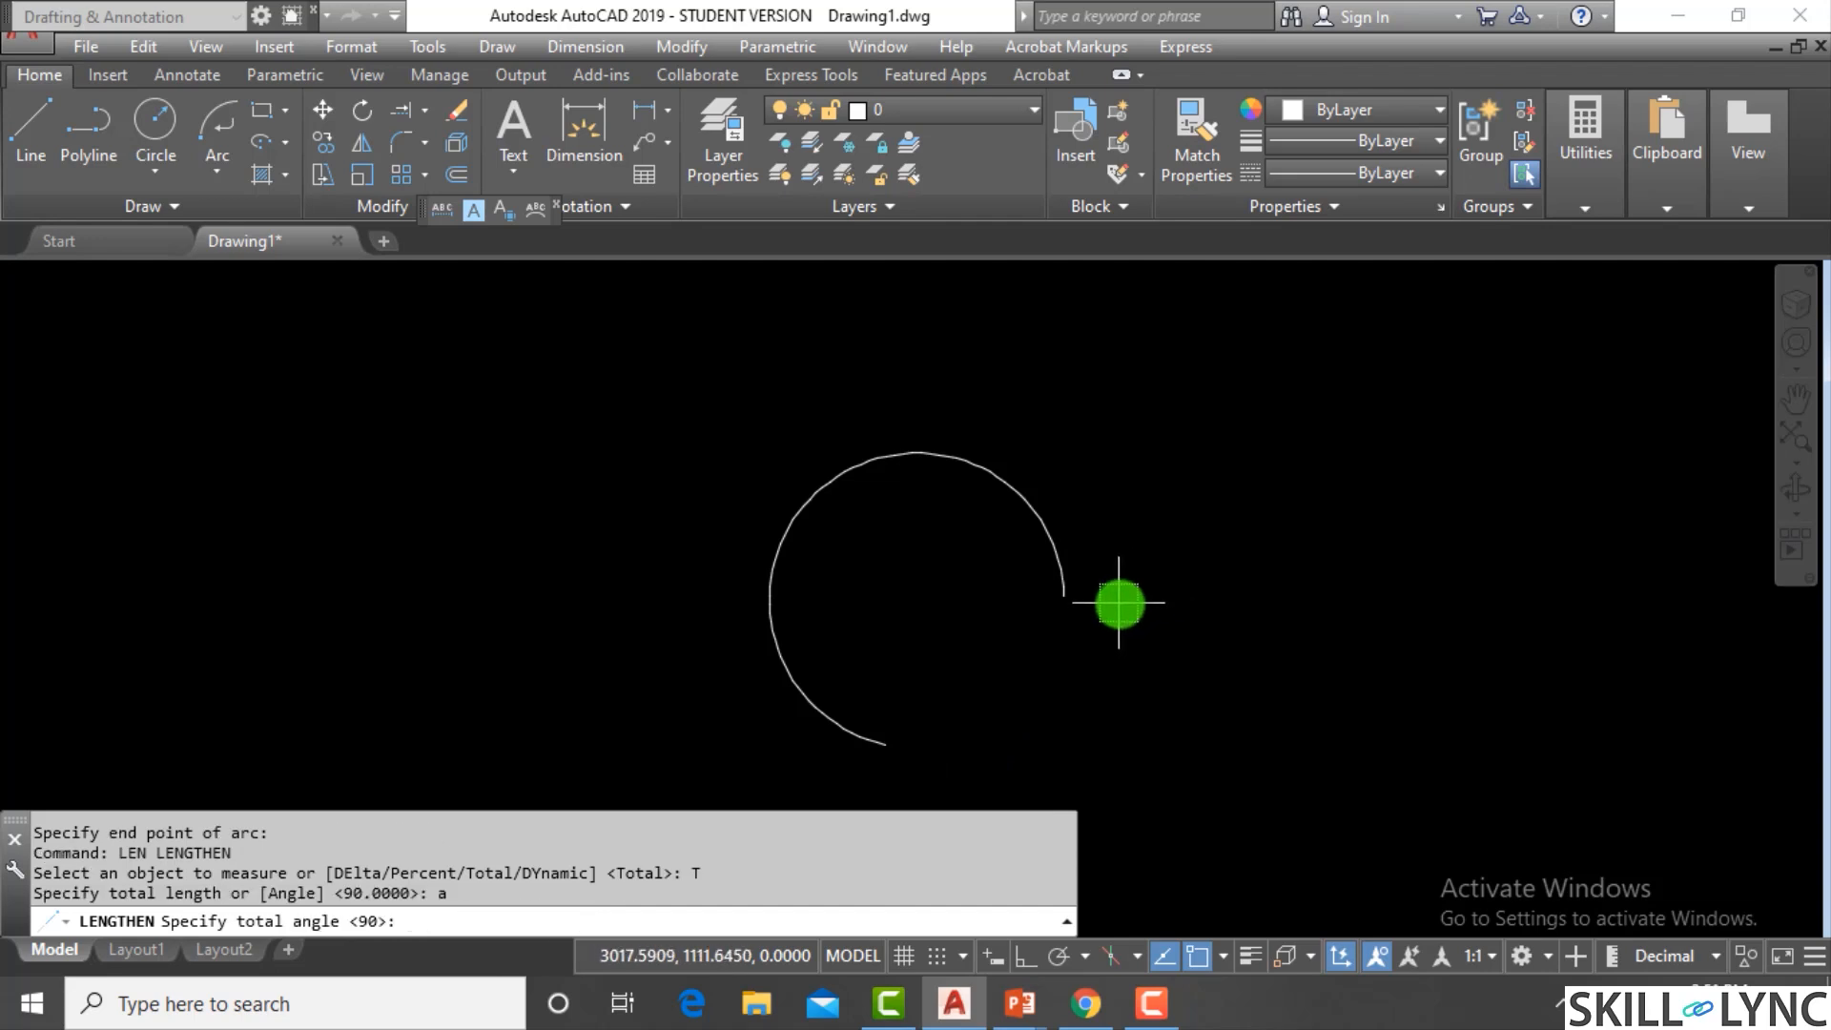
key("Return")
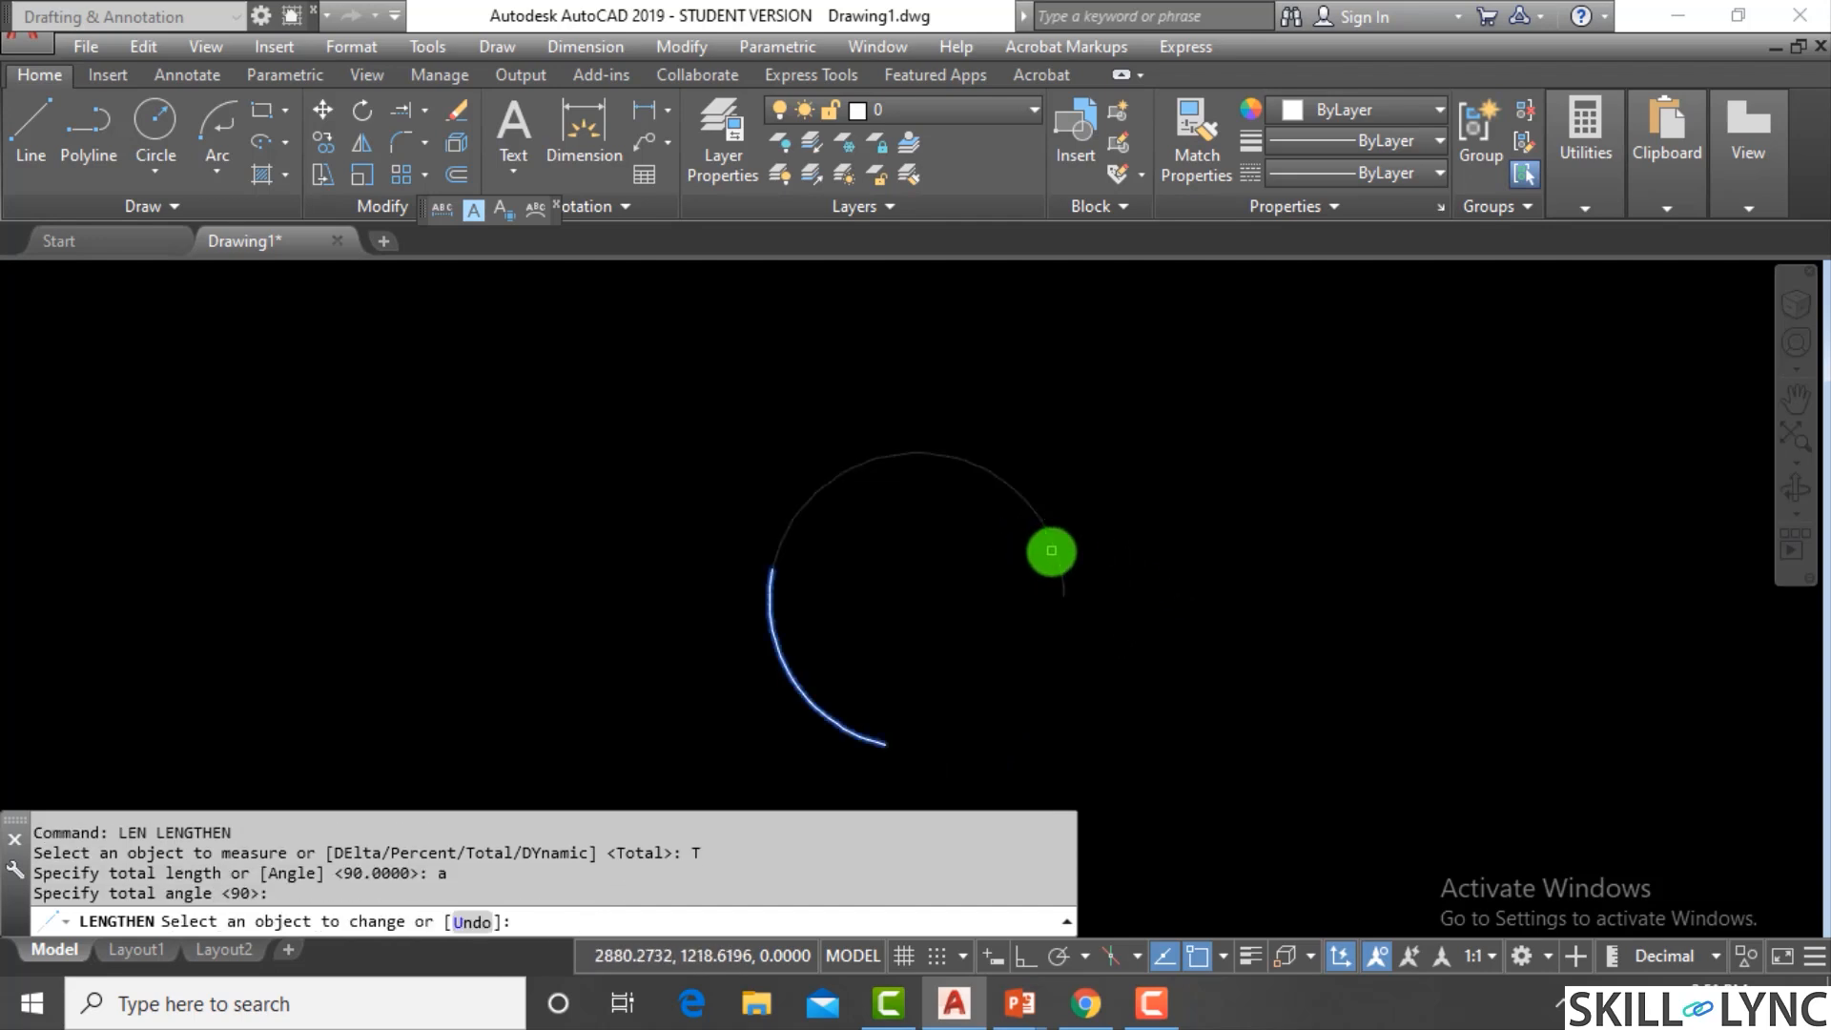
left_click(1051, 551)
key("Escape")
key("Escape")
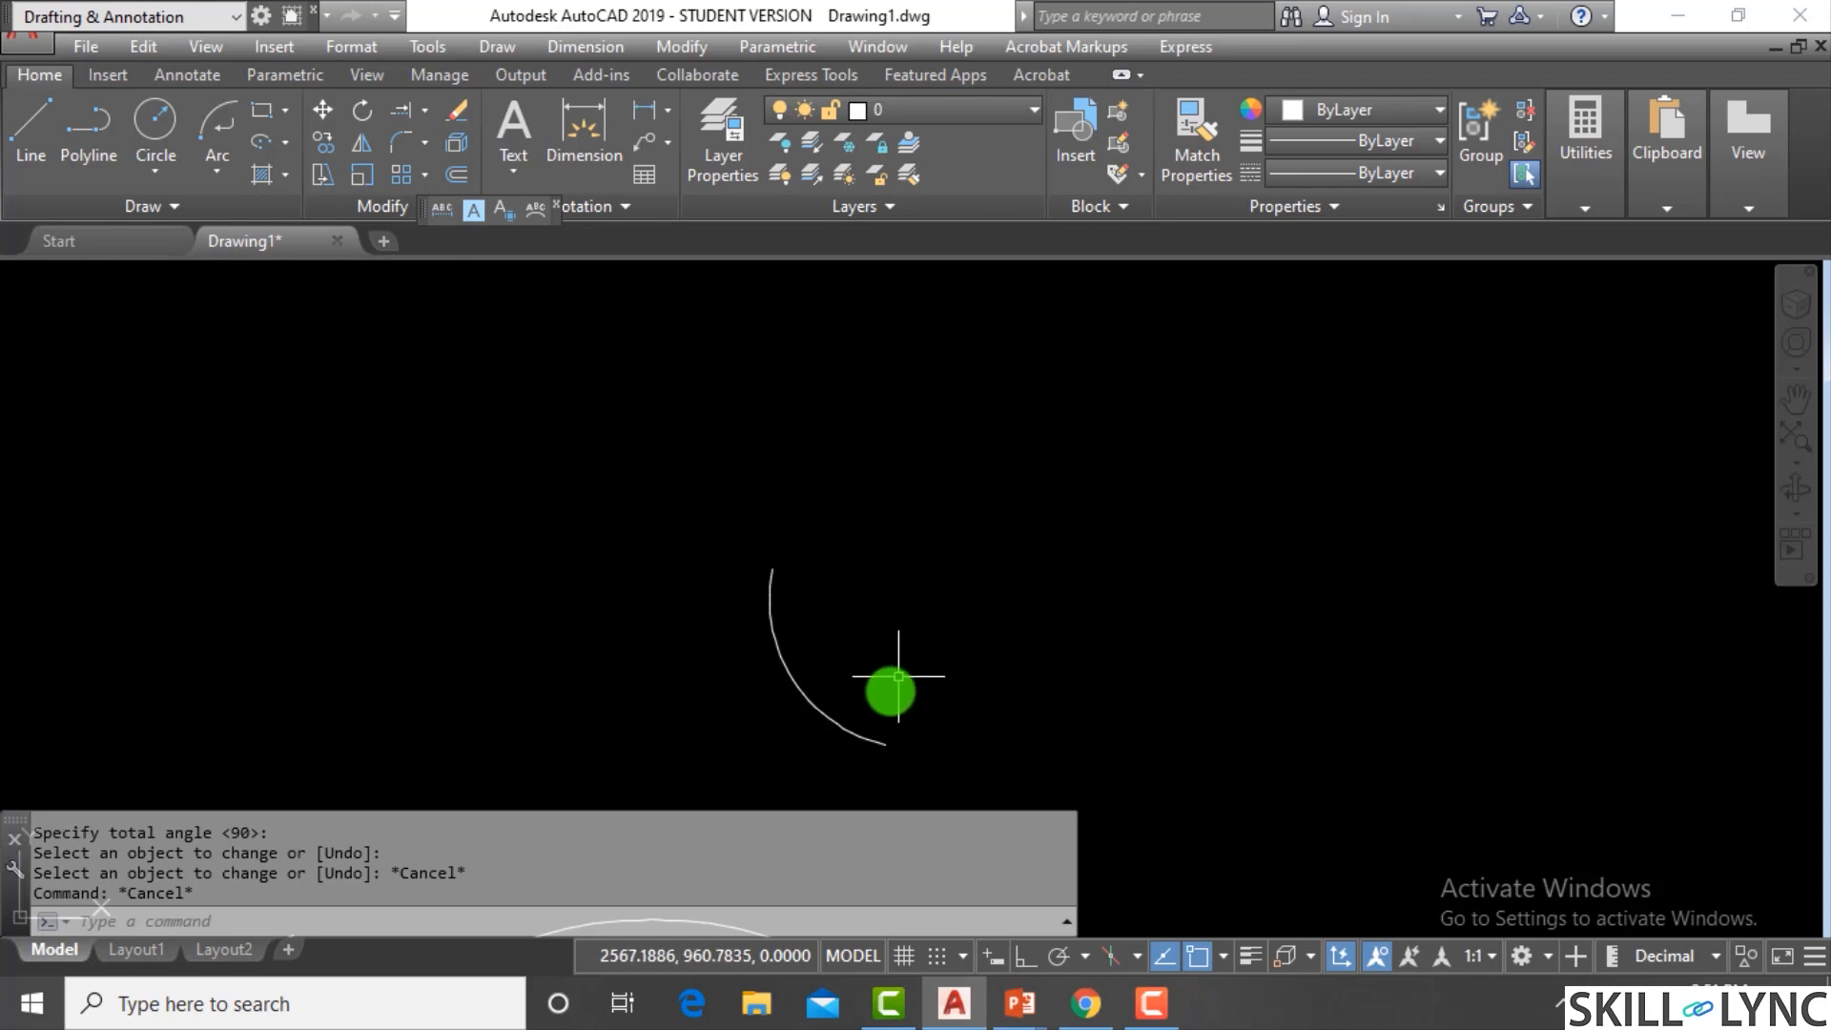
scroll(891, 610, "up", 2)
scroll(892, 532, "down", 5)
key("Escape")
key("Escape")
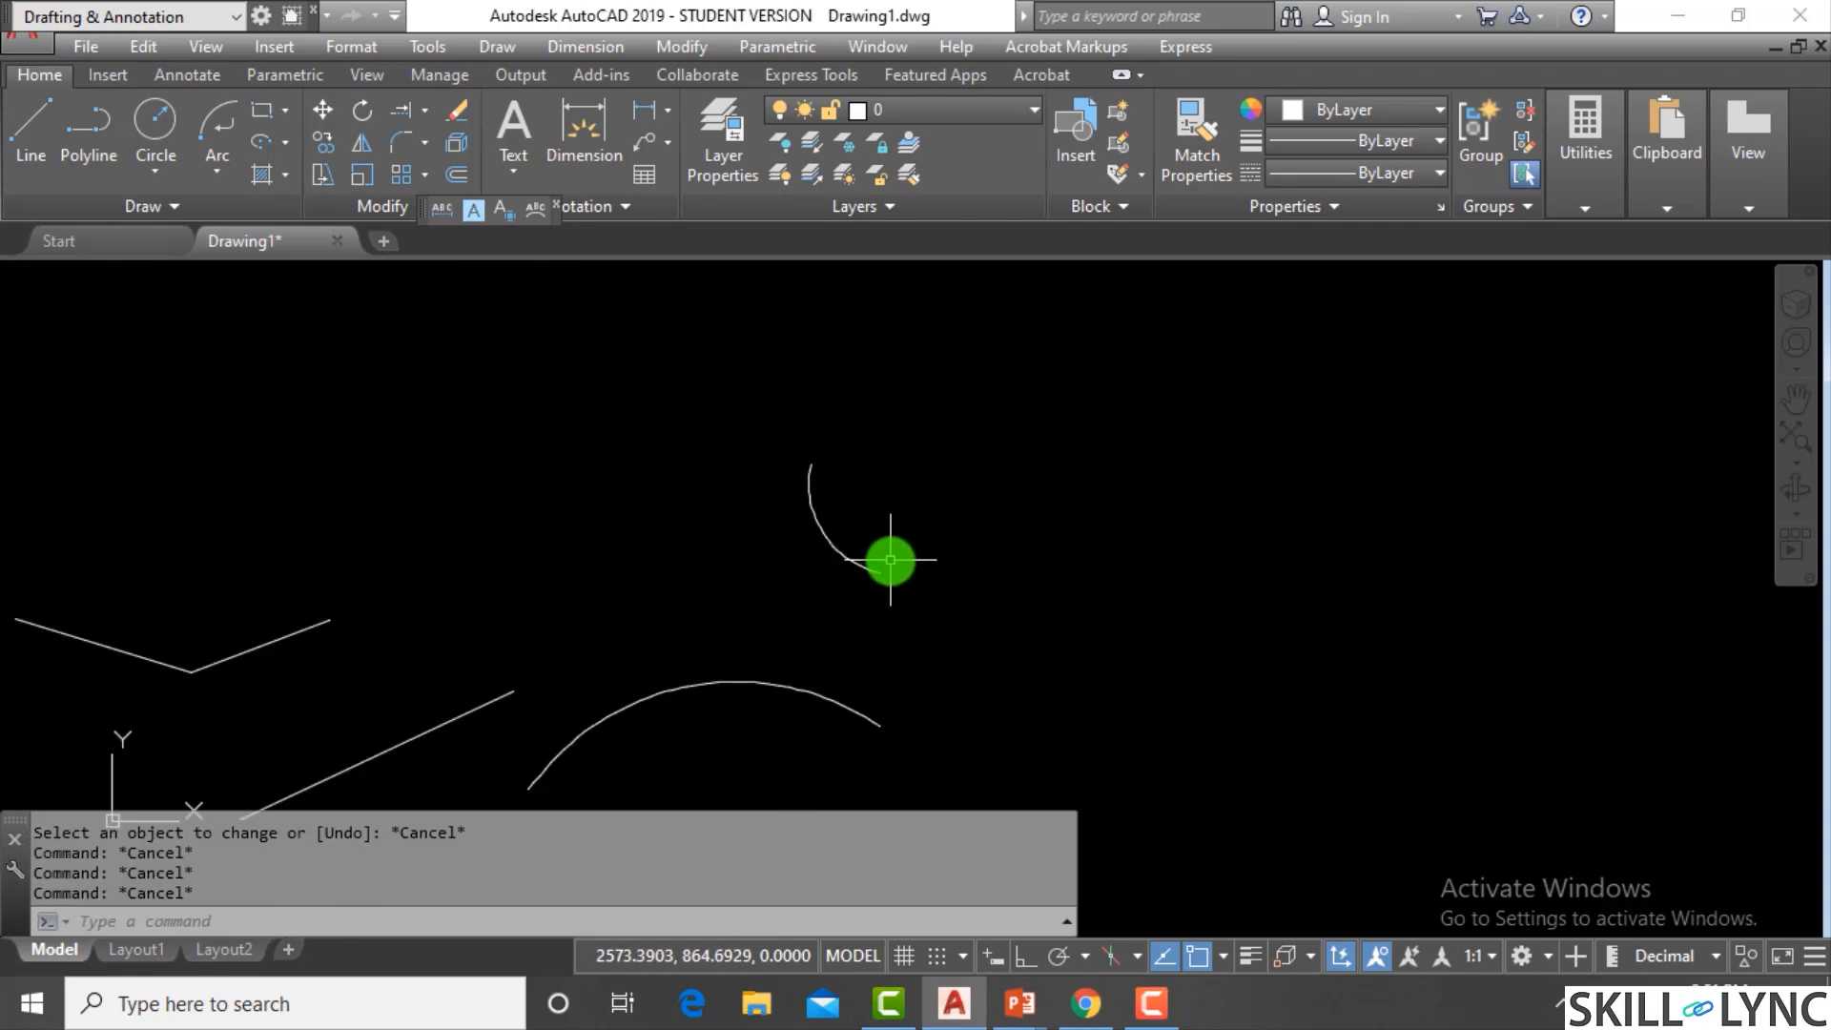
Measure the rising line and lengthen it at its upper end by a delta length of 100
type("len")
key("Return")
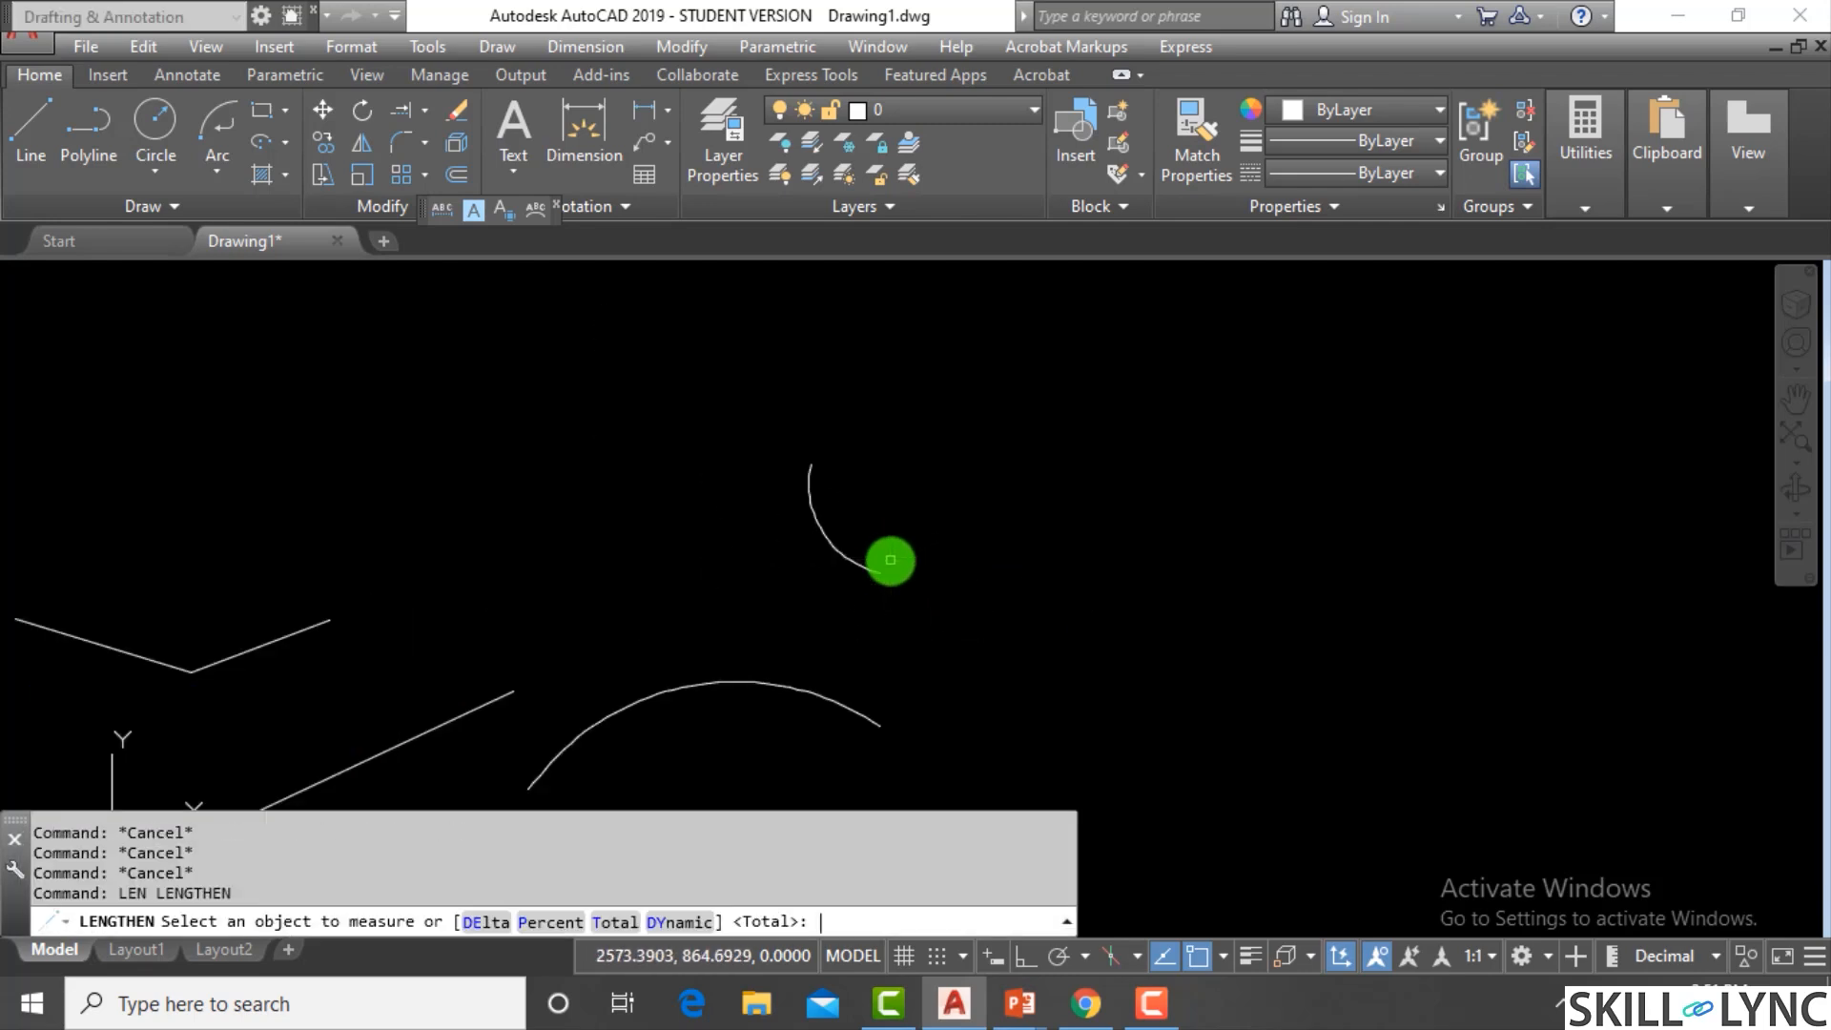
scroll(1107, 626, "down", 2)
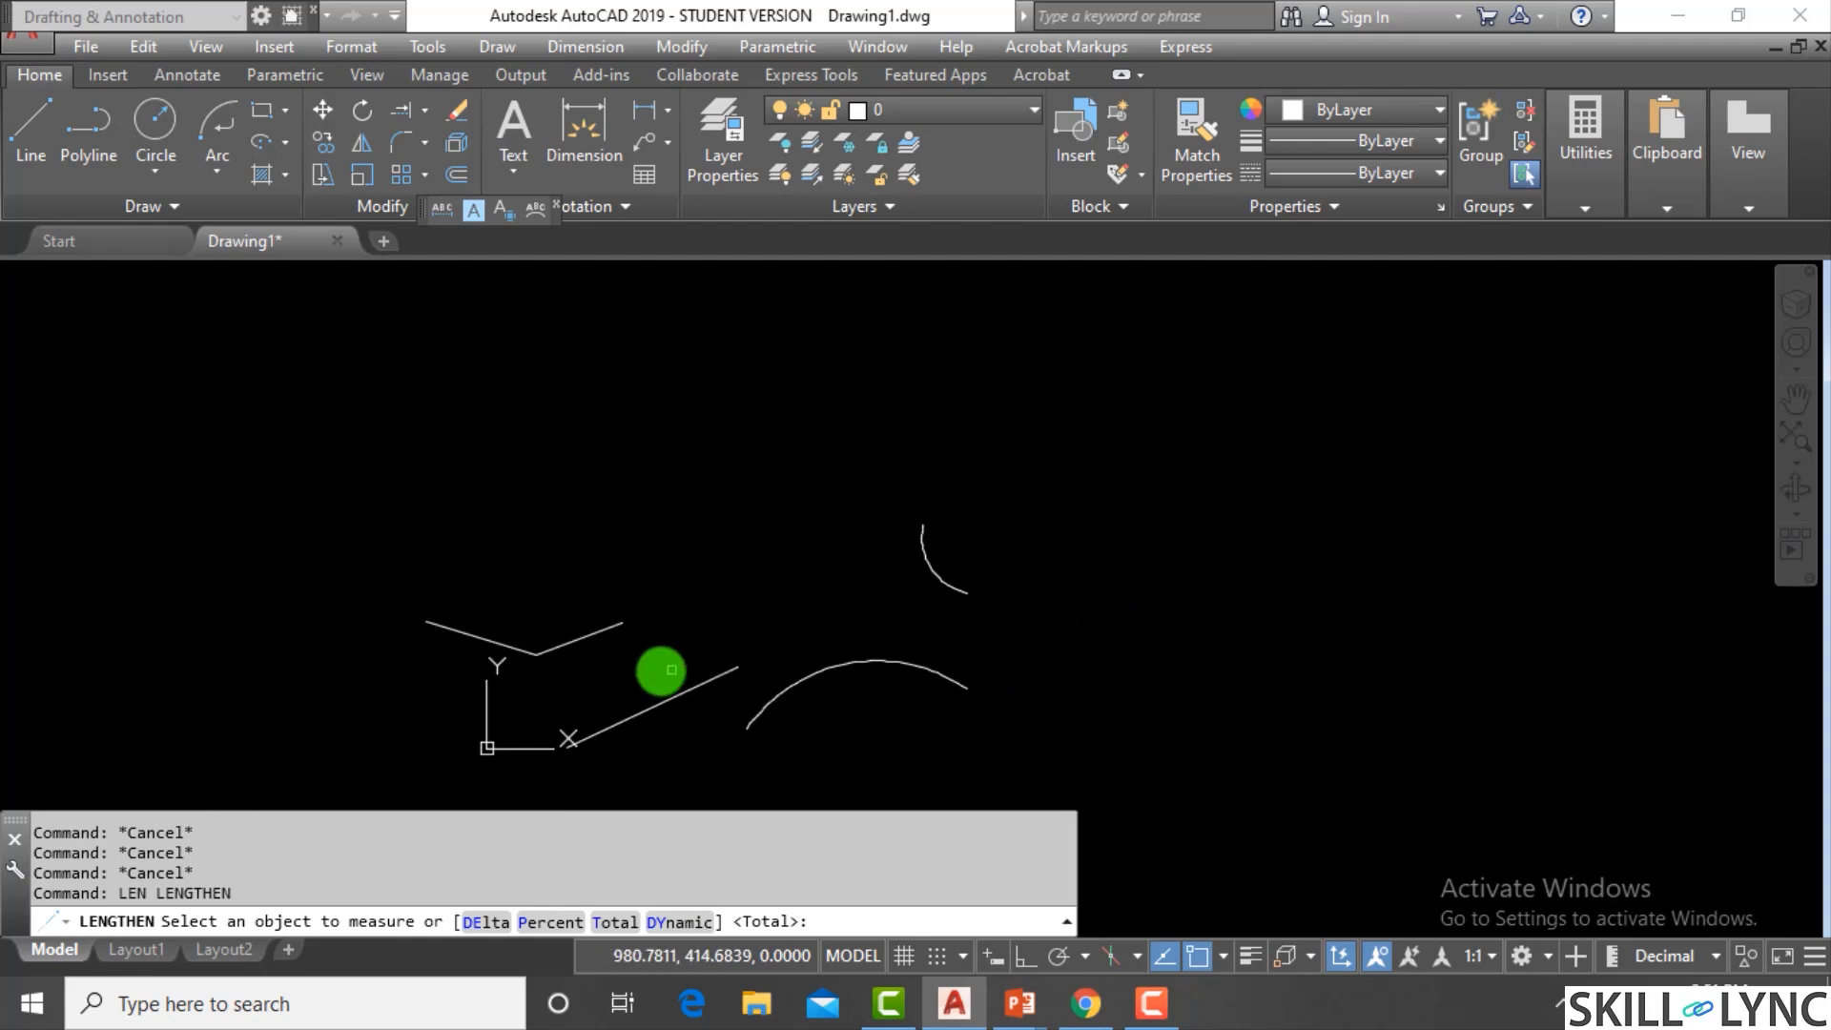
scroll(652, 671, "up", 2)
scroll(648, 674, "down", 2)
scroll(1075, 630, "up", 2)
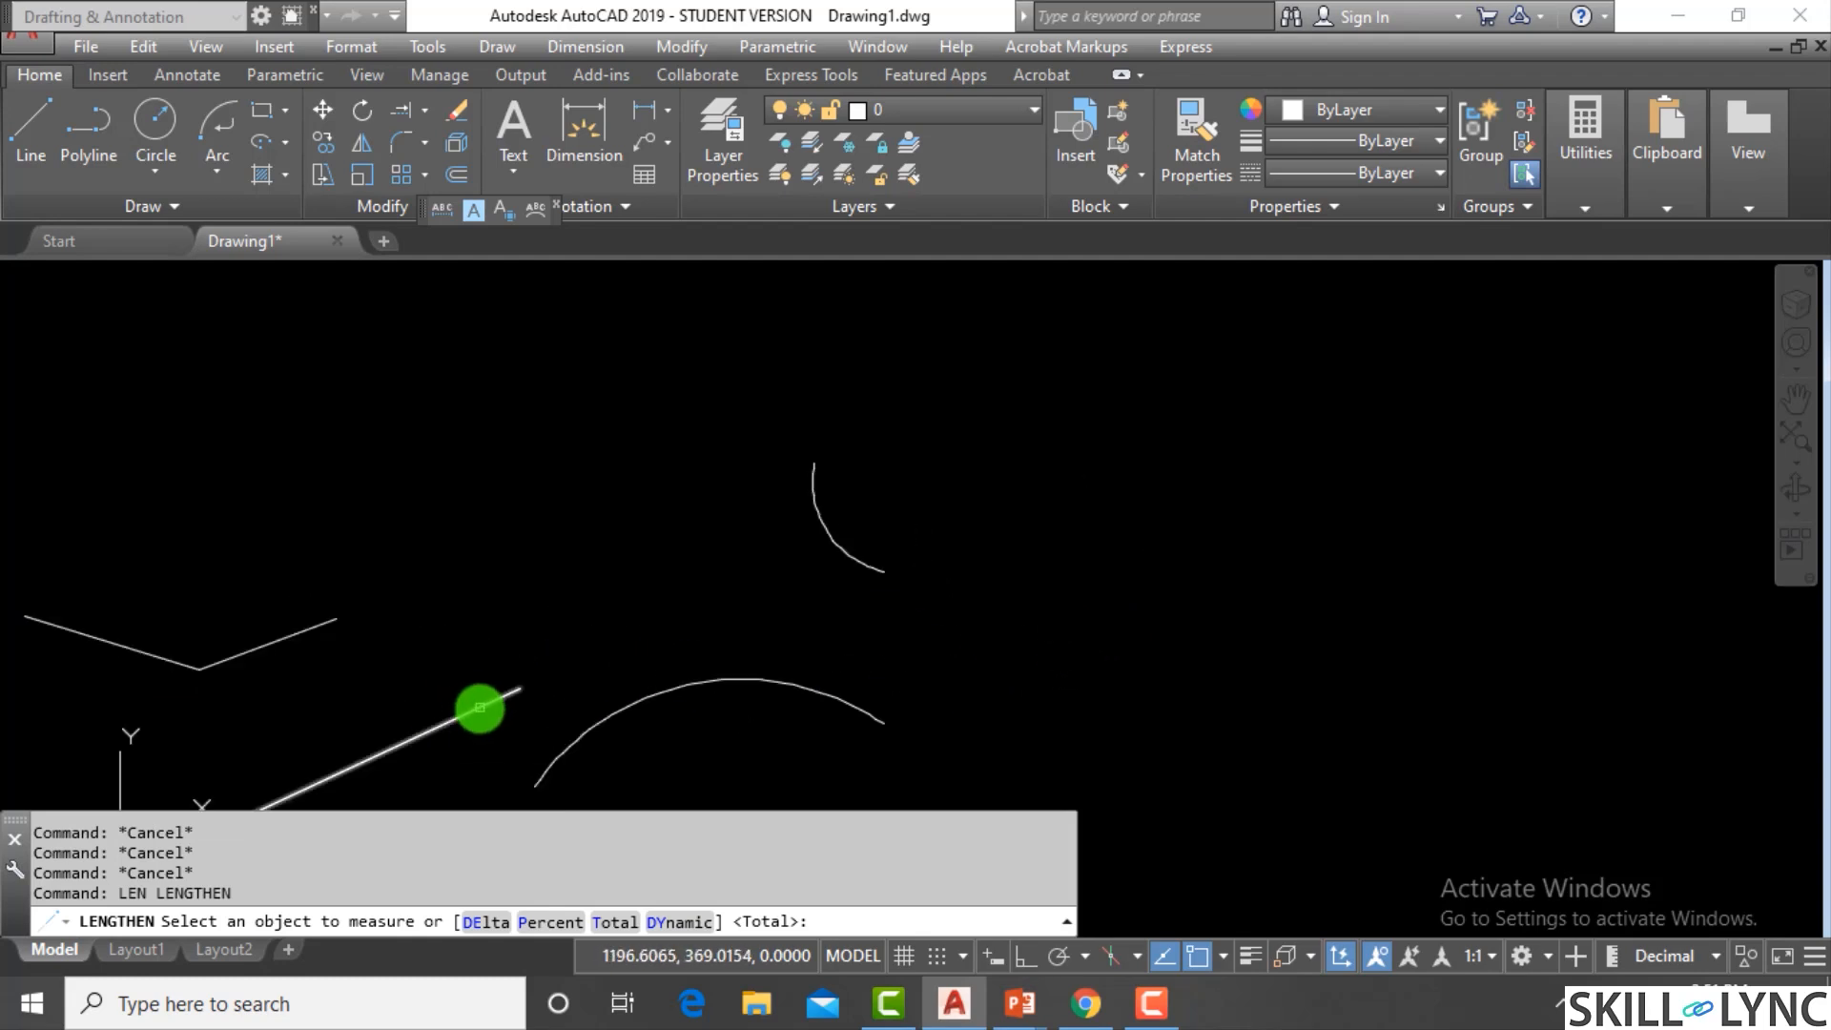
left_click(479, 707)
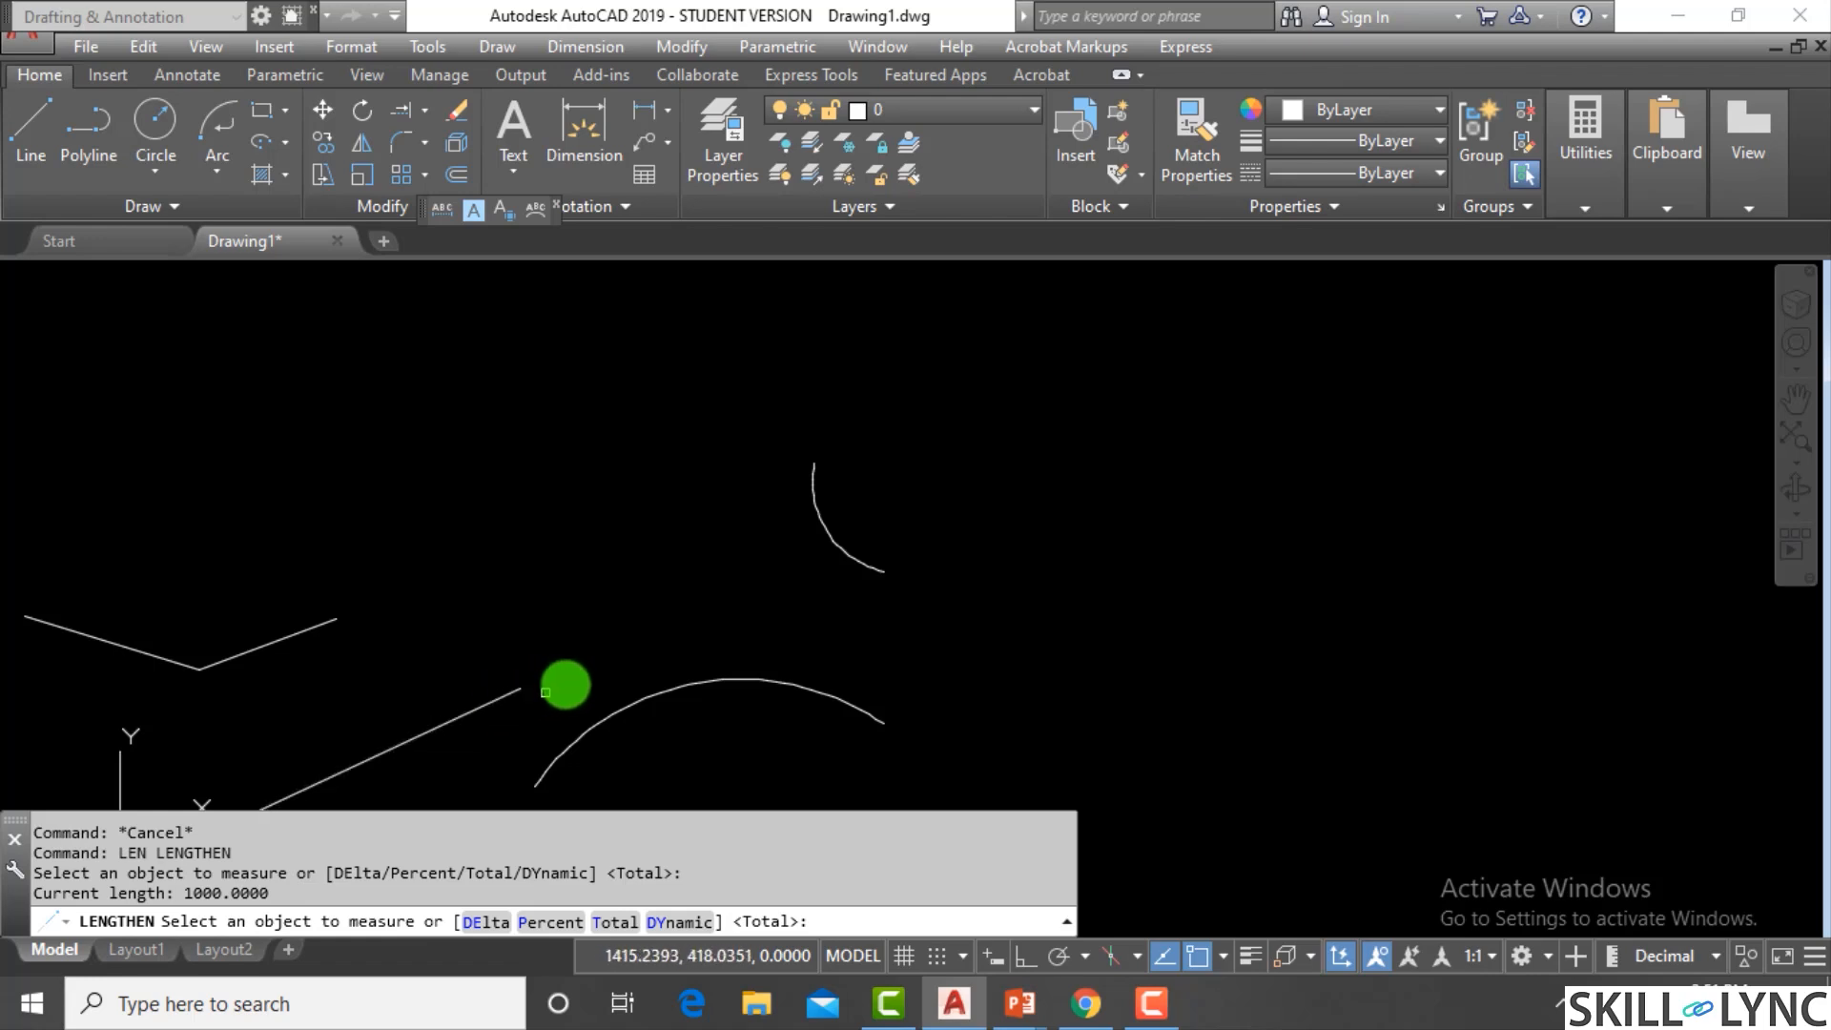
left_click(481, 922)
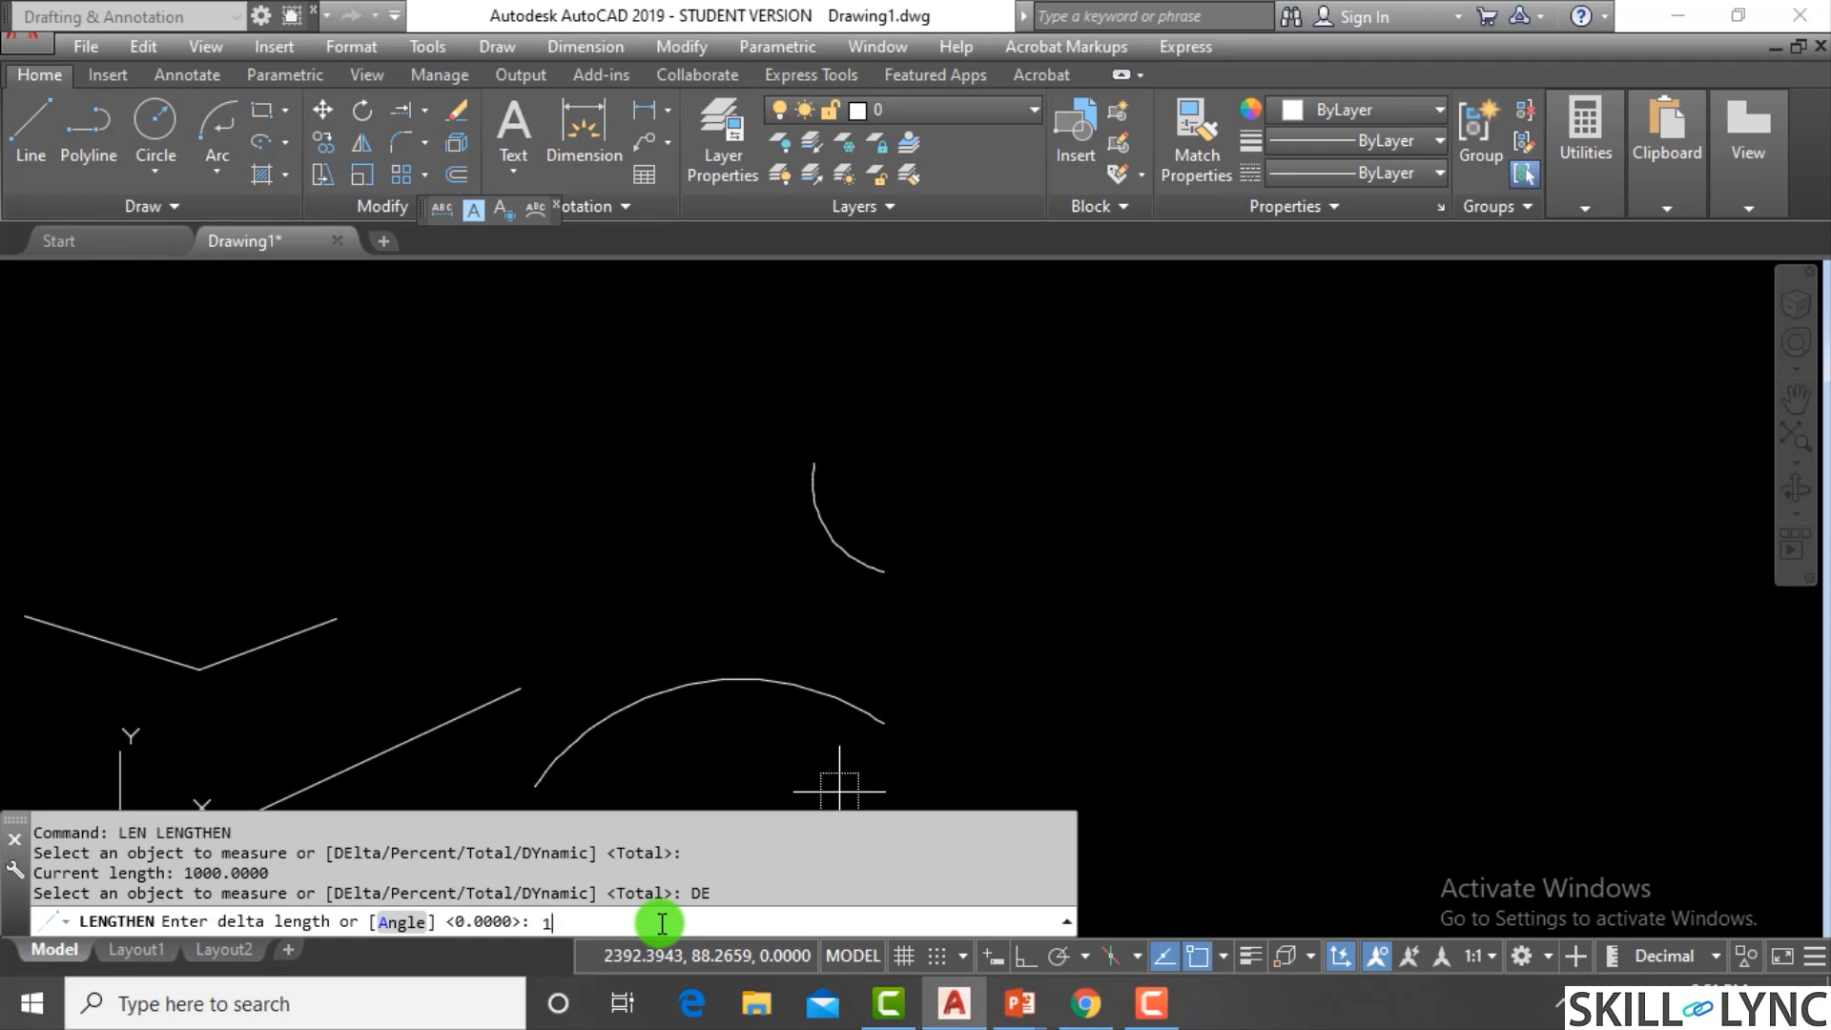
key("Return")
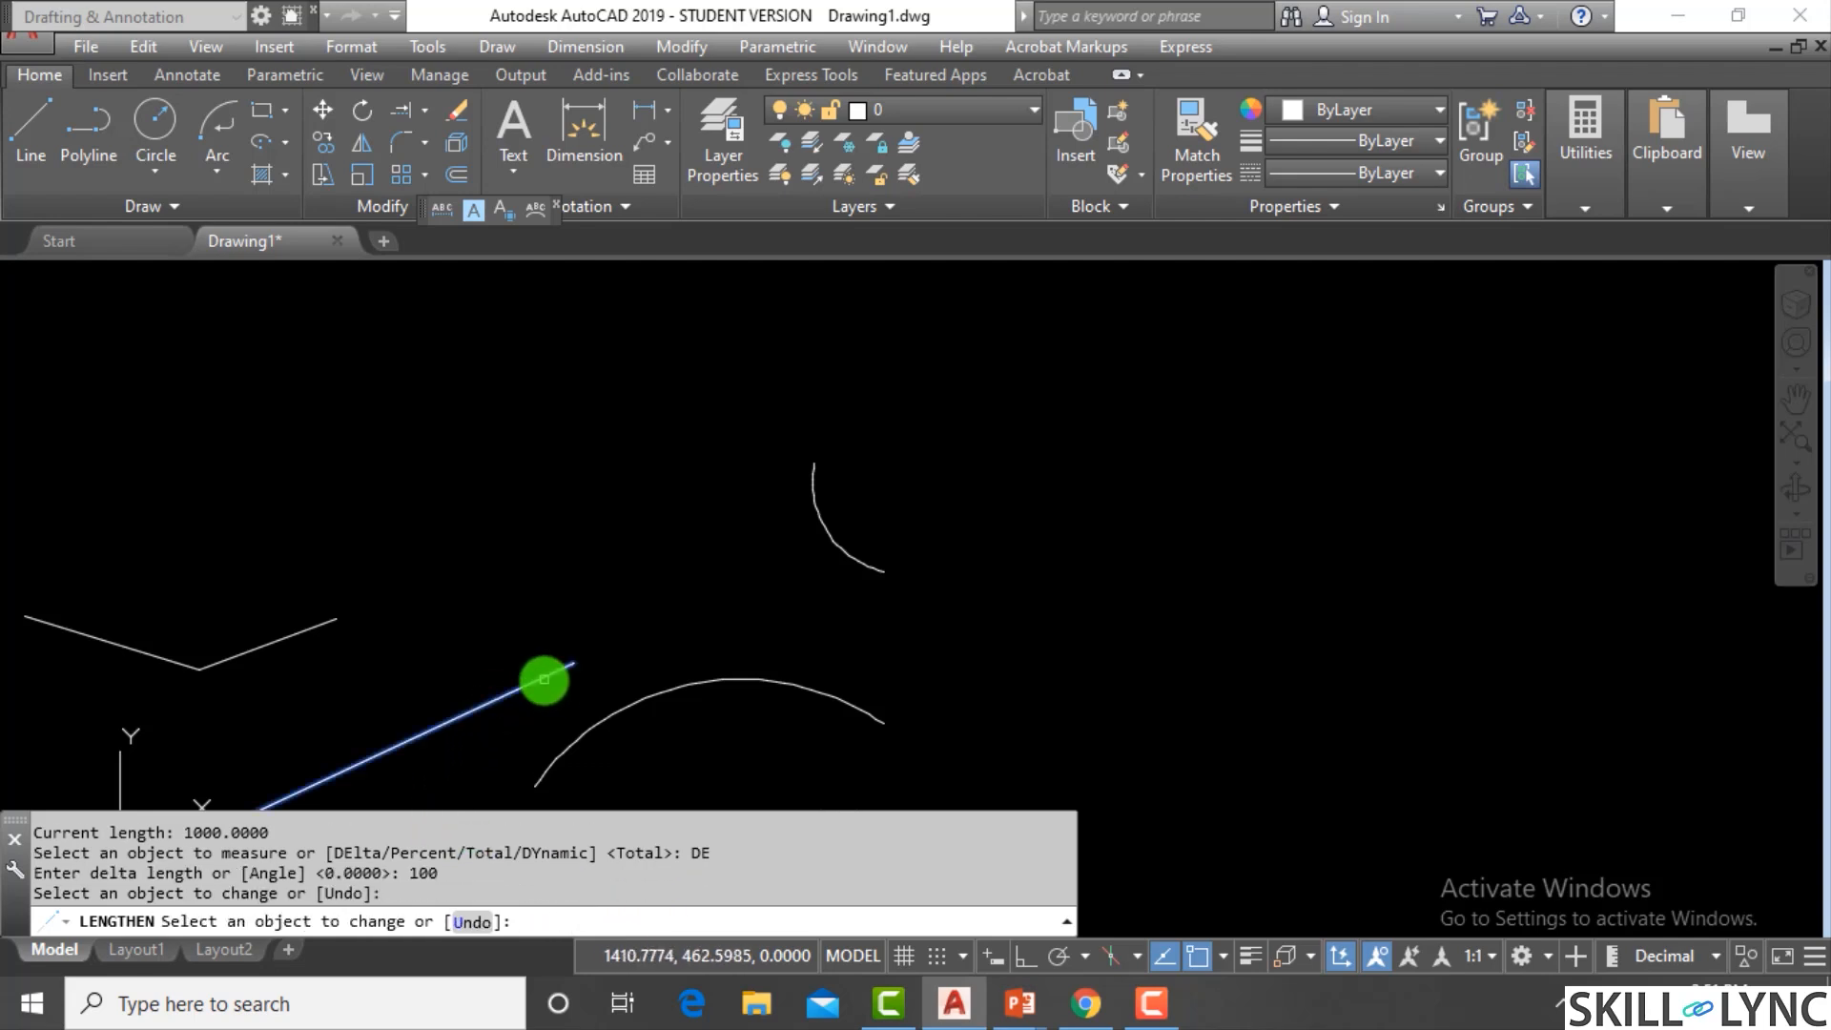
Lengthen the rising line at its upper end in repeated delta increments of 100
left_click(563, 673)
left_click(558, 666)
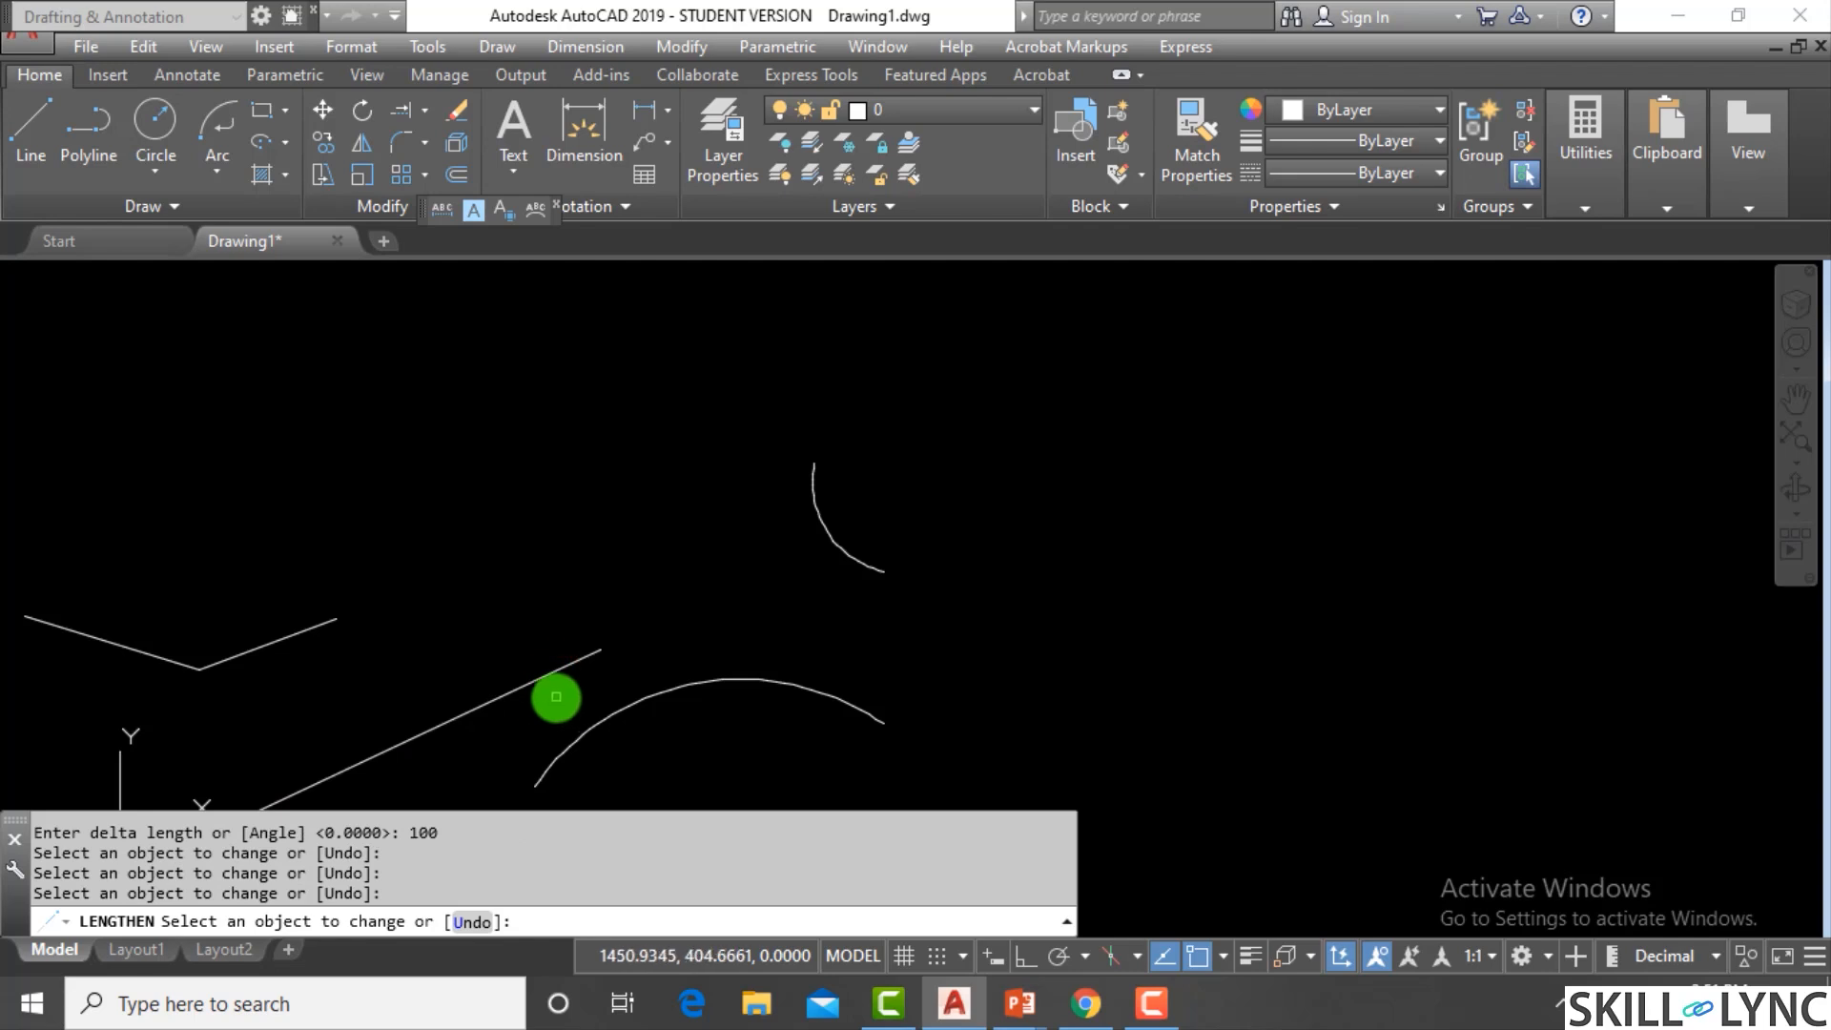
left_click(592, 656)
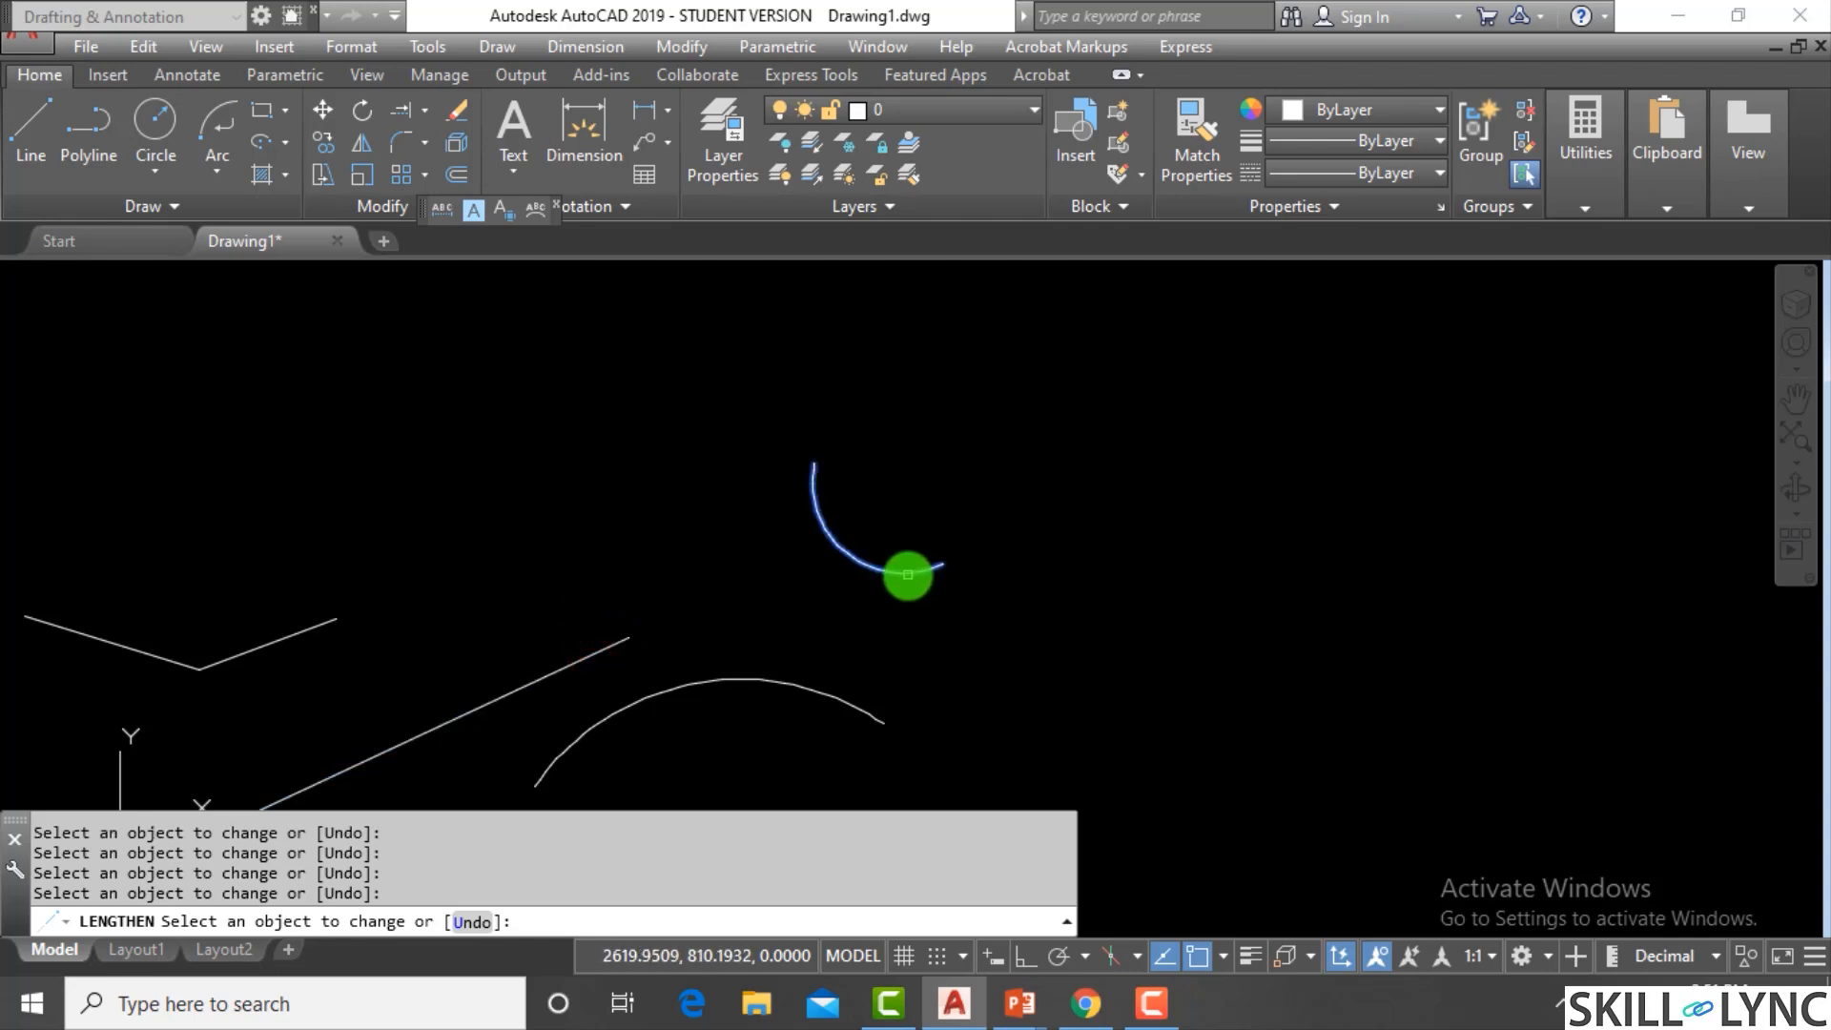
Lengthen the upper arc at its right end in repeated delta increments of 100 and finish the Lengthen command
left_click(907, 575)
left_click(940, 567)
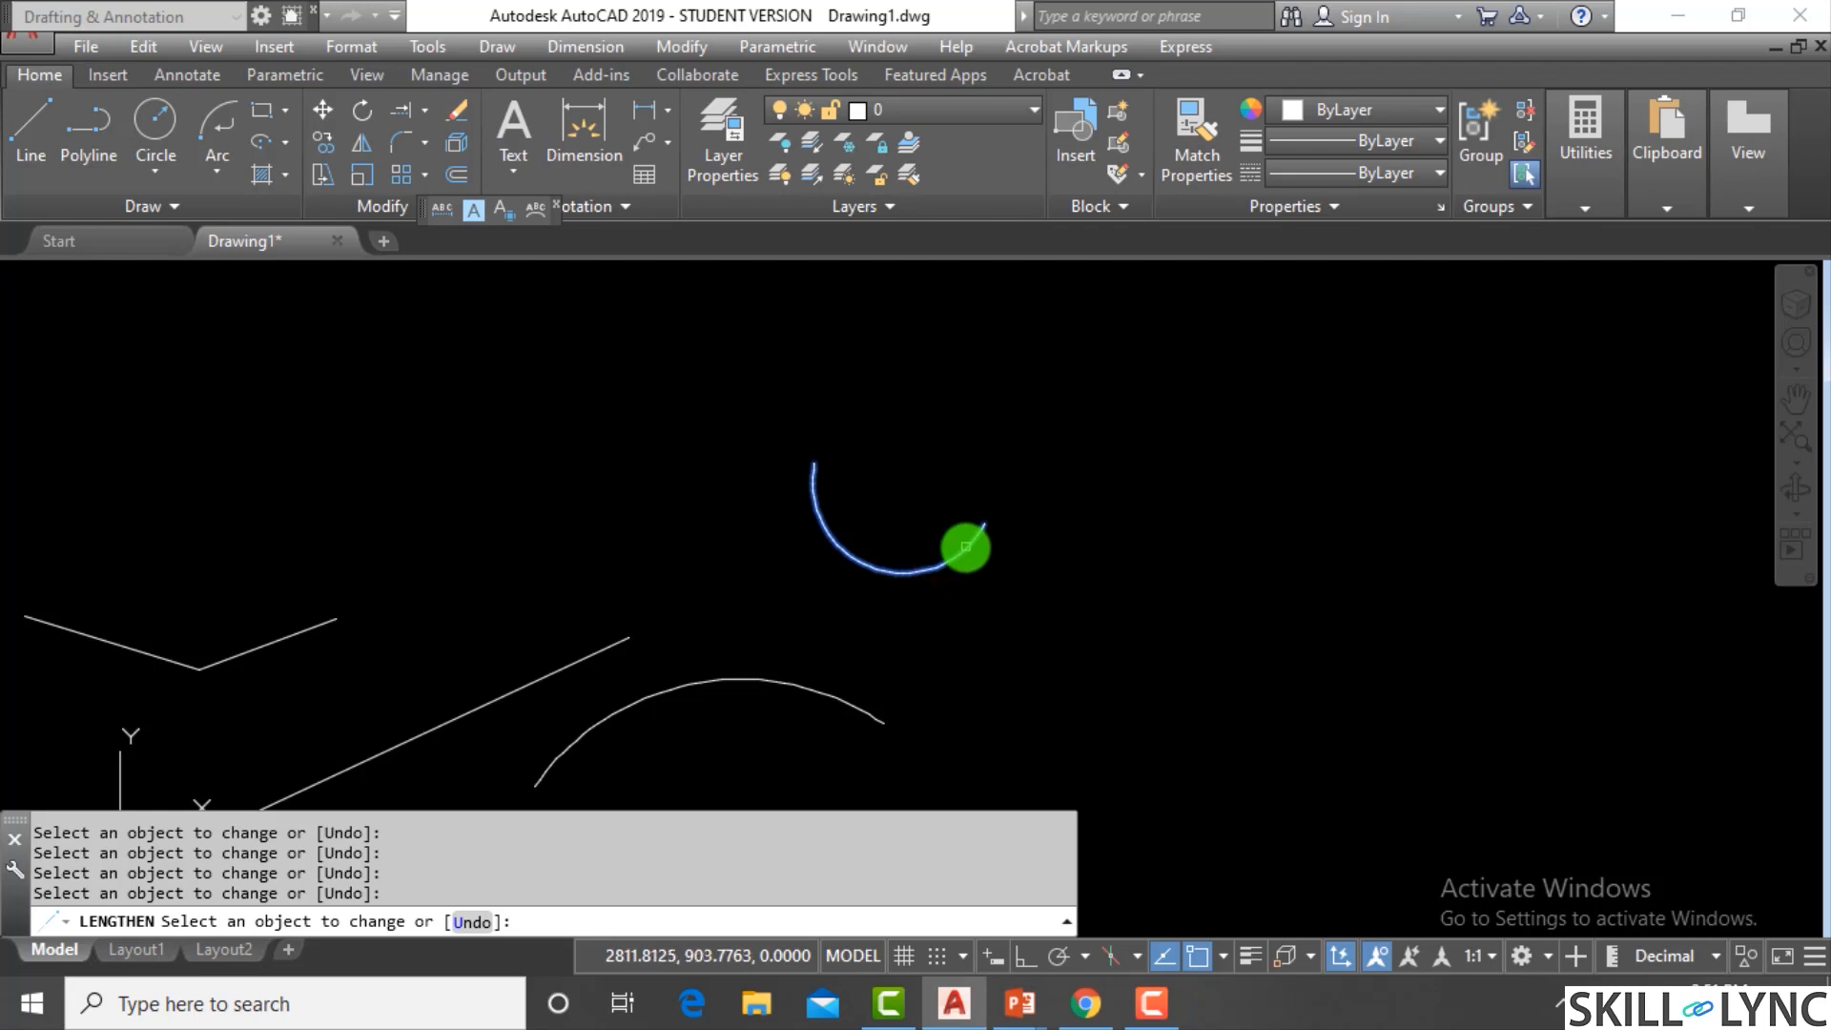
left_click(965, 539)
key("Escape")
Shorten the rising line at its upper end three times with Lengthen, using a delta length of -100
scroll(671, 701, "down", 4)
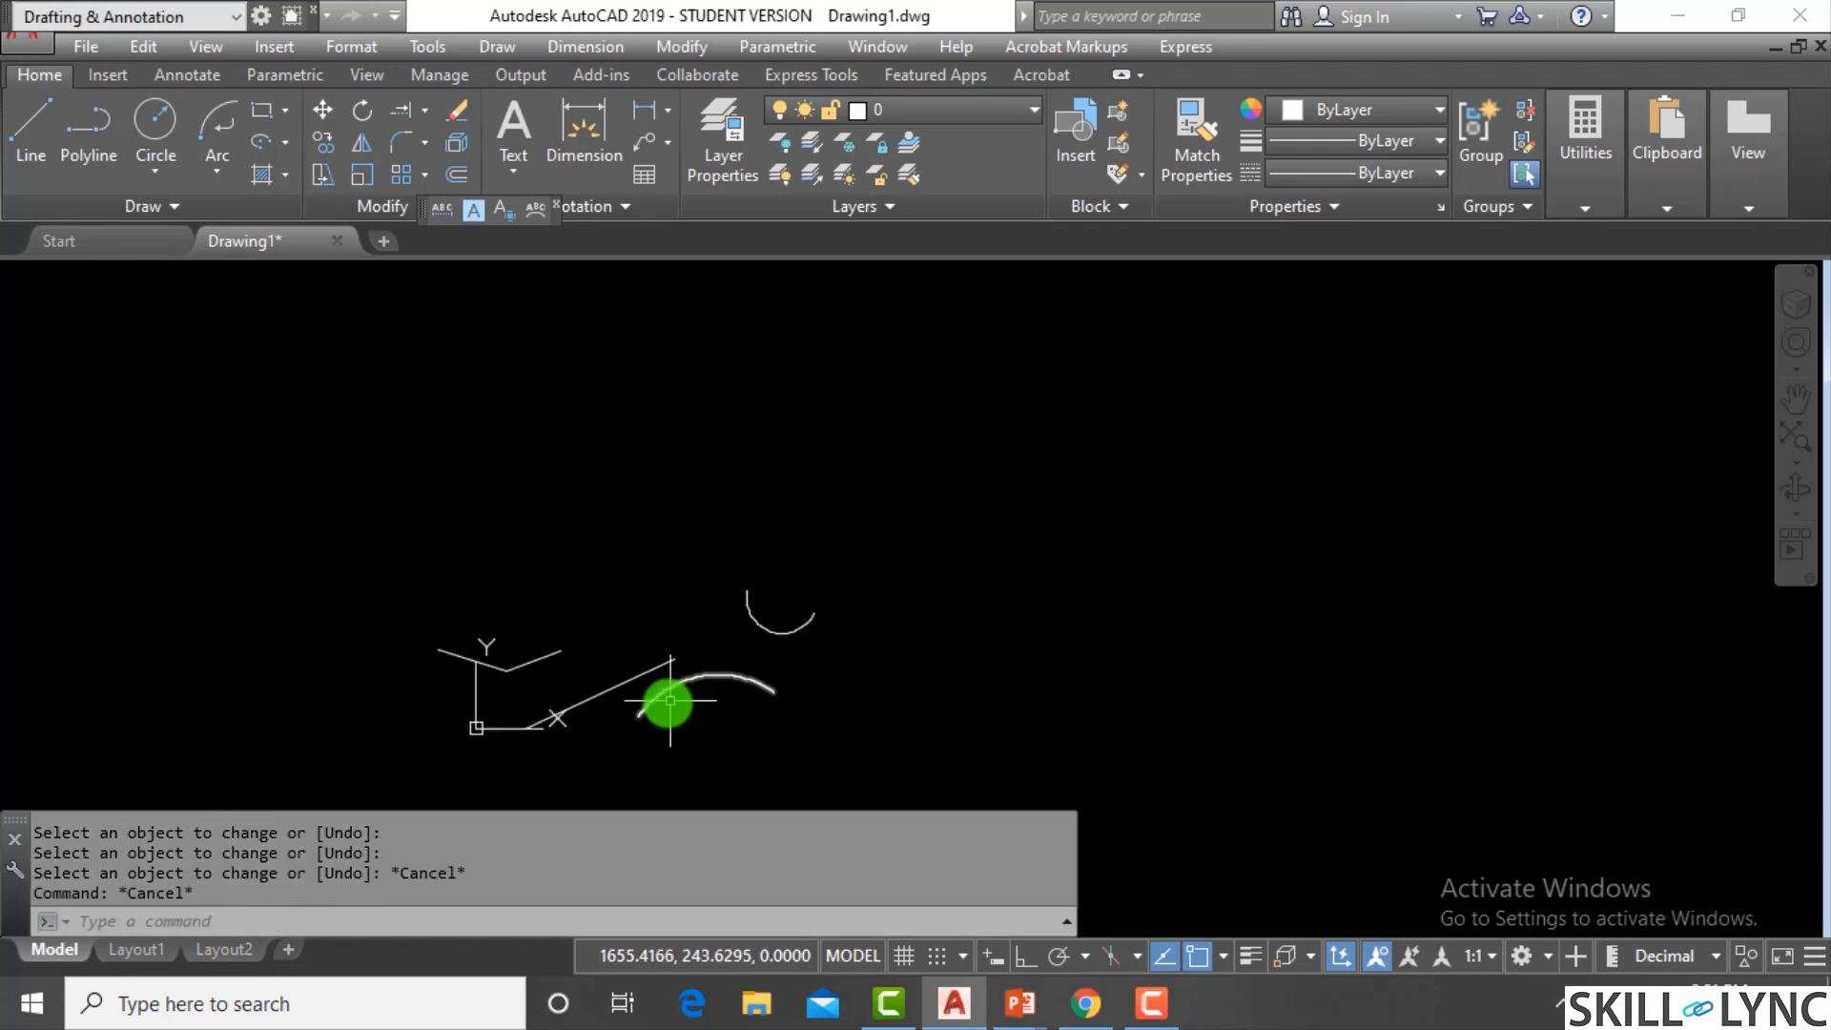
scroll(670, 701, "up", 6)
type("len")
key("Return")
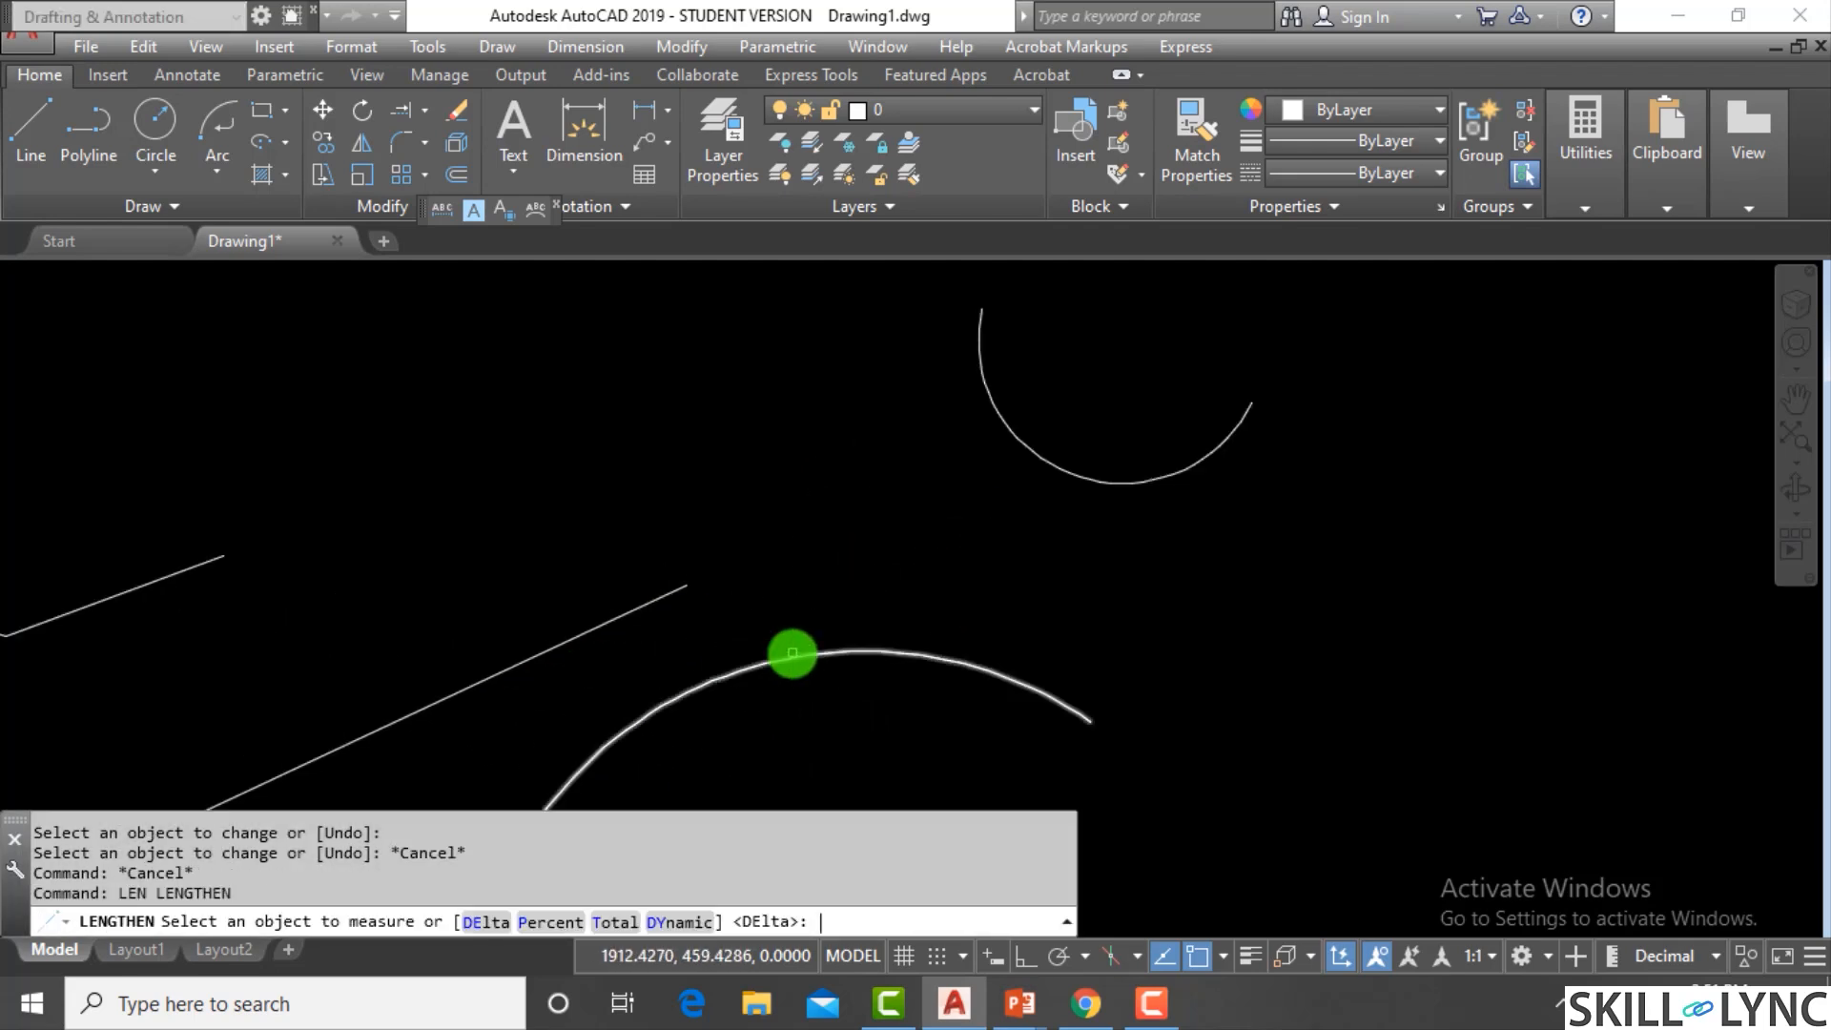
left_click(489, 925)
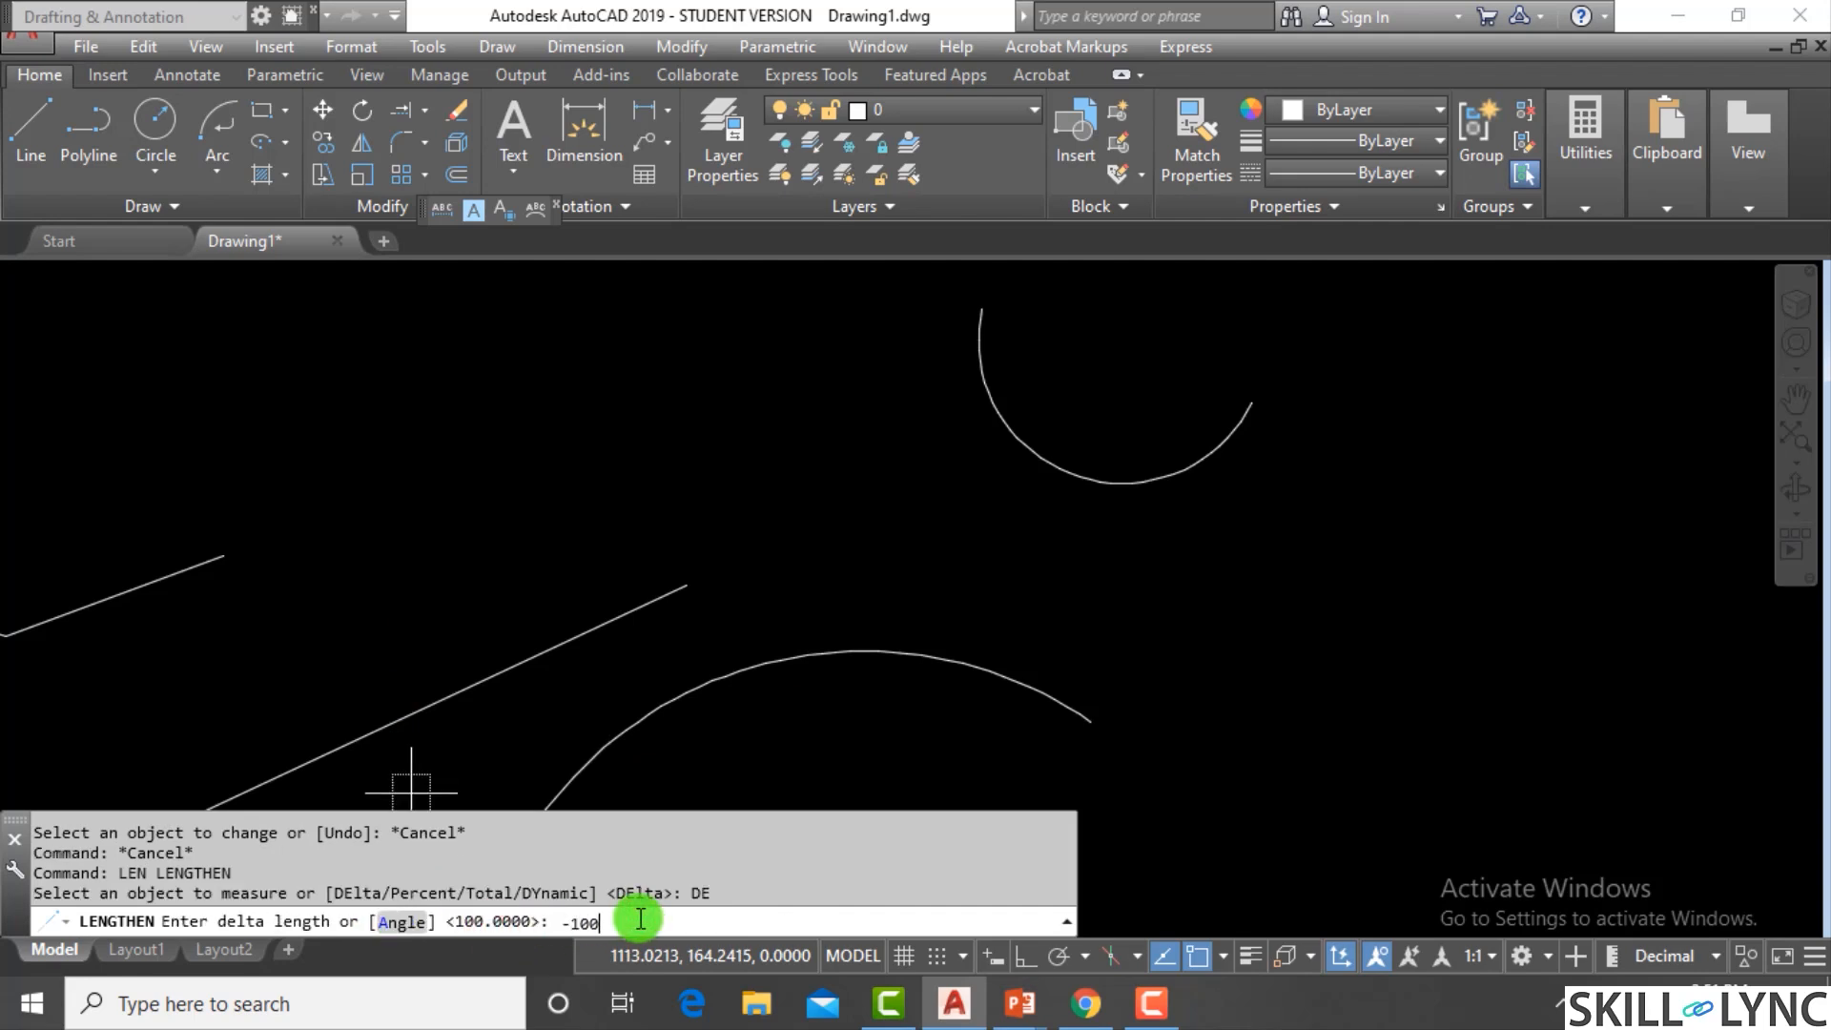
key("Return")
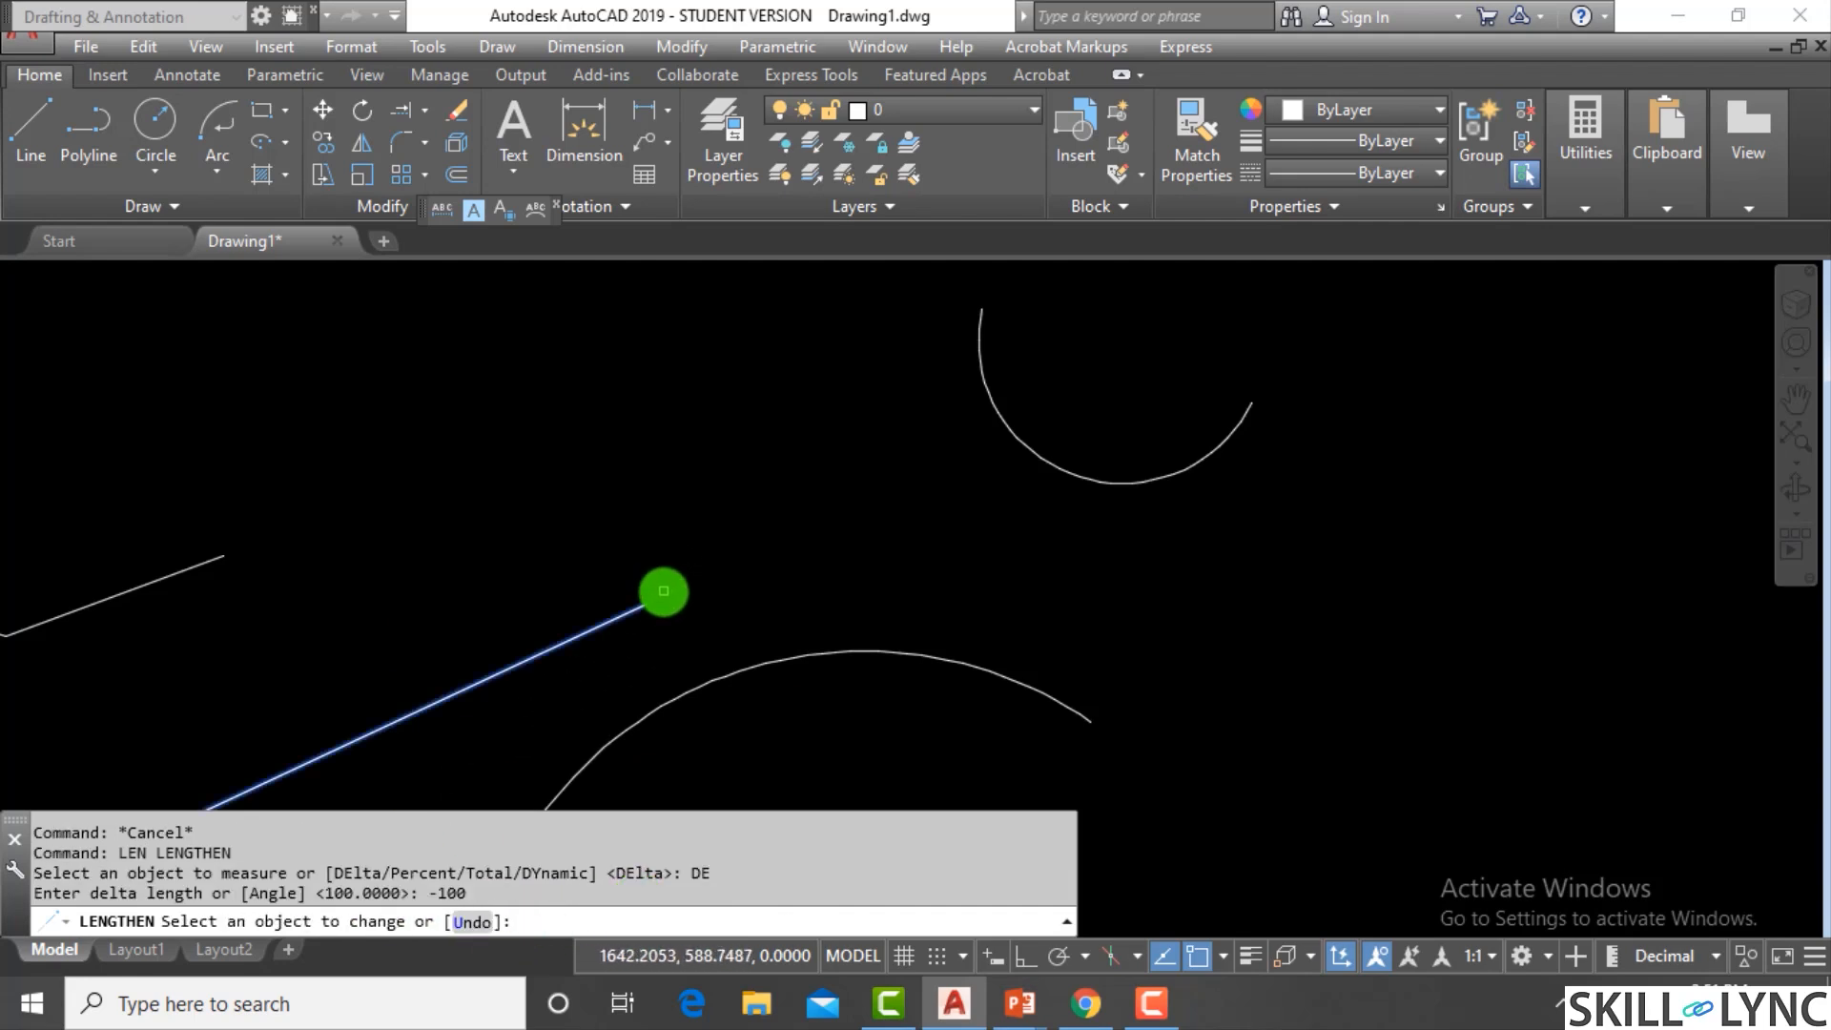
left_click(664, 592)
left_click(591, 635)
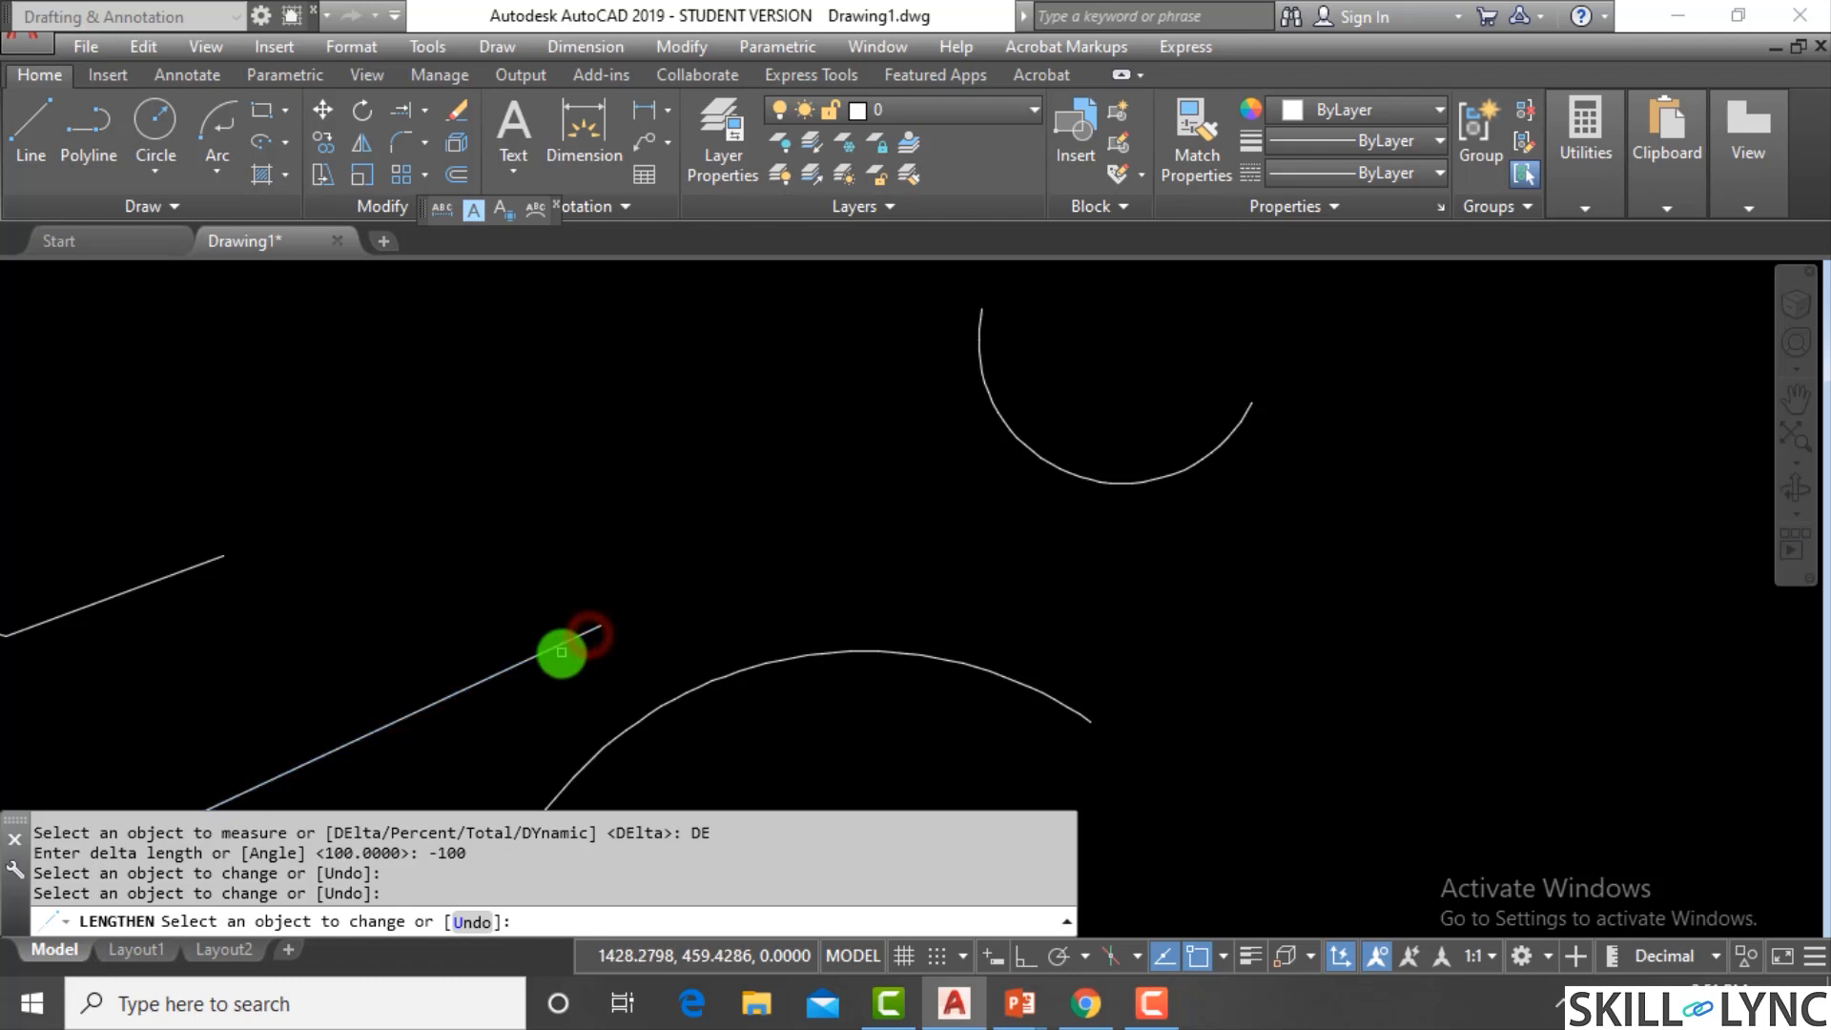
left_click(546, 652)
Shorten the rising line's lower end and the lower arc's left end twice each by the same -100 delta
scroll(722, 552, "down", 4)
scroll(456, 712, "up", 4)
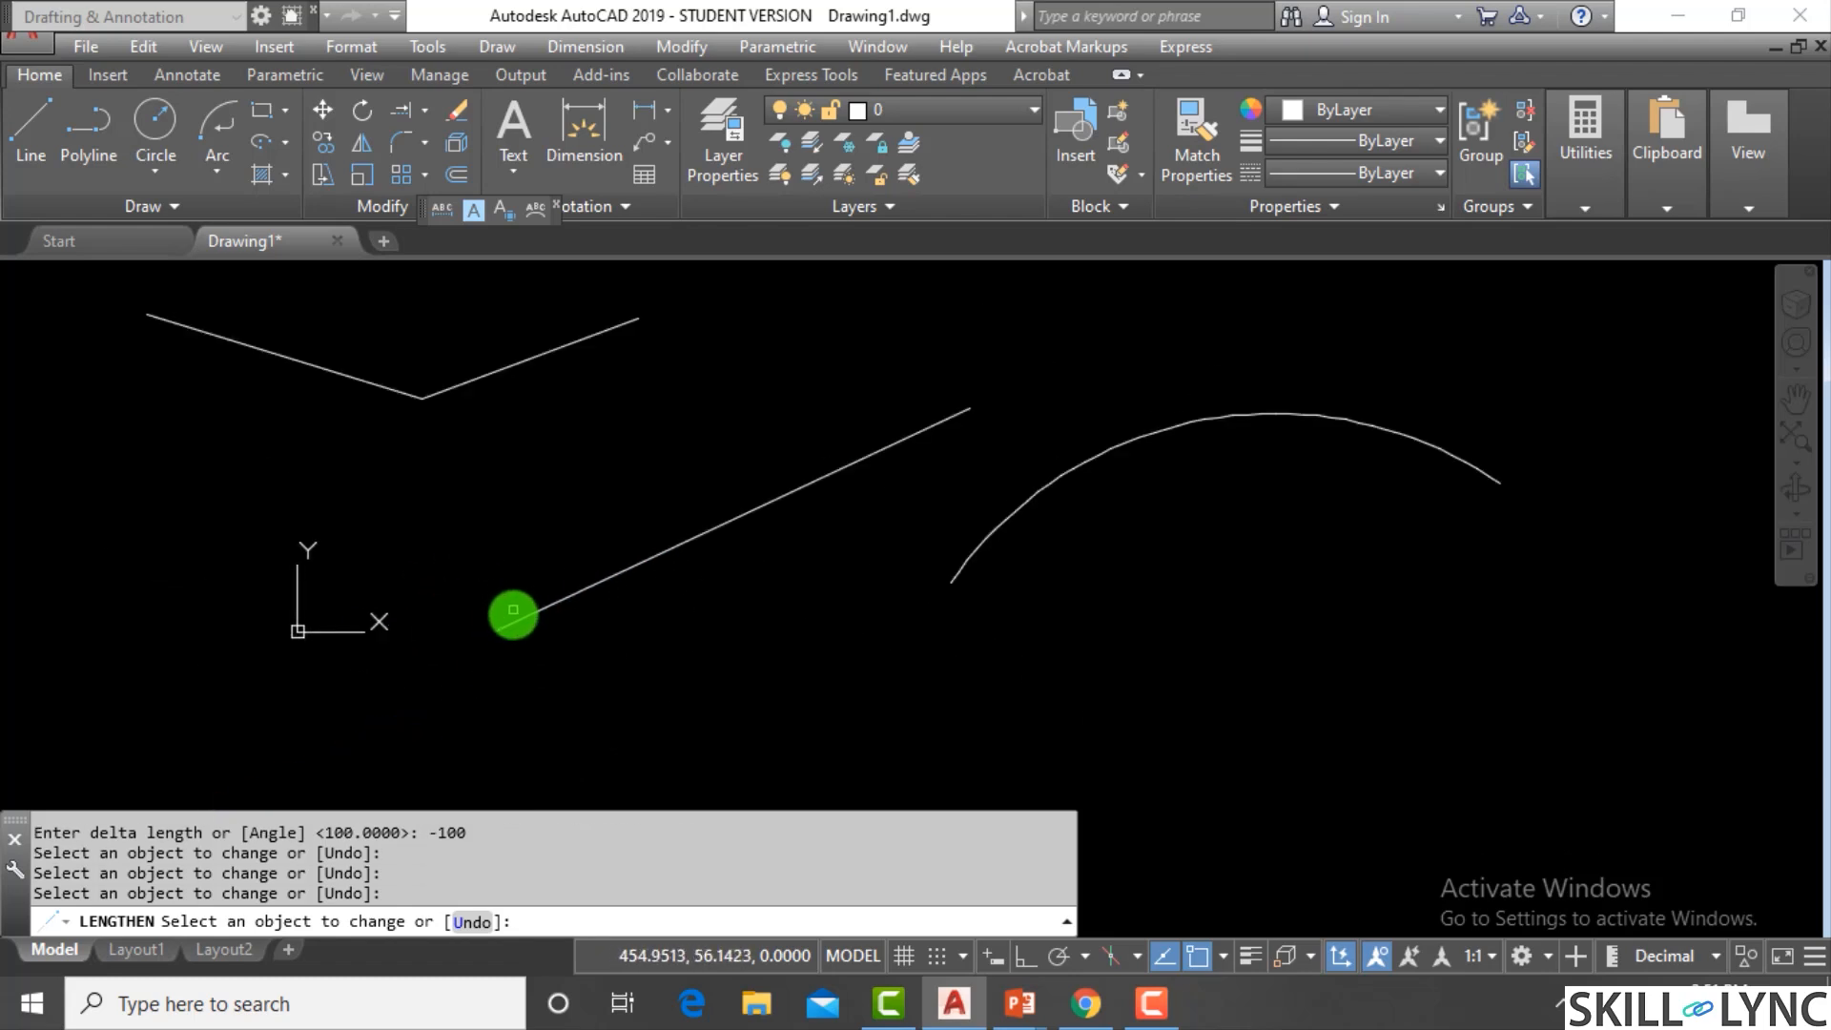
left_click(515, 623)
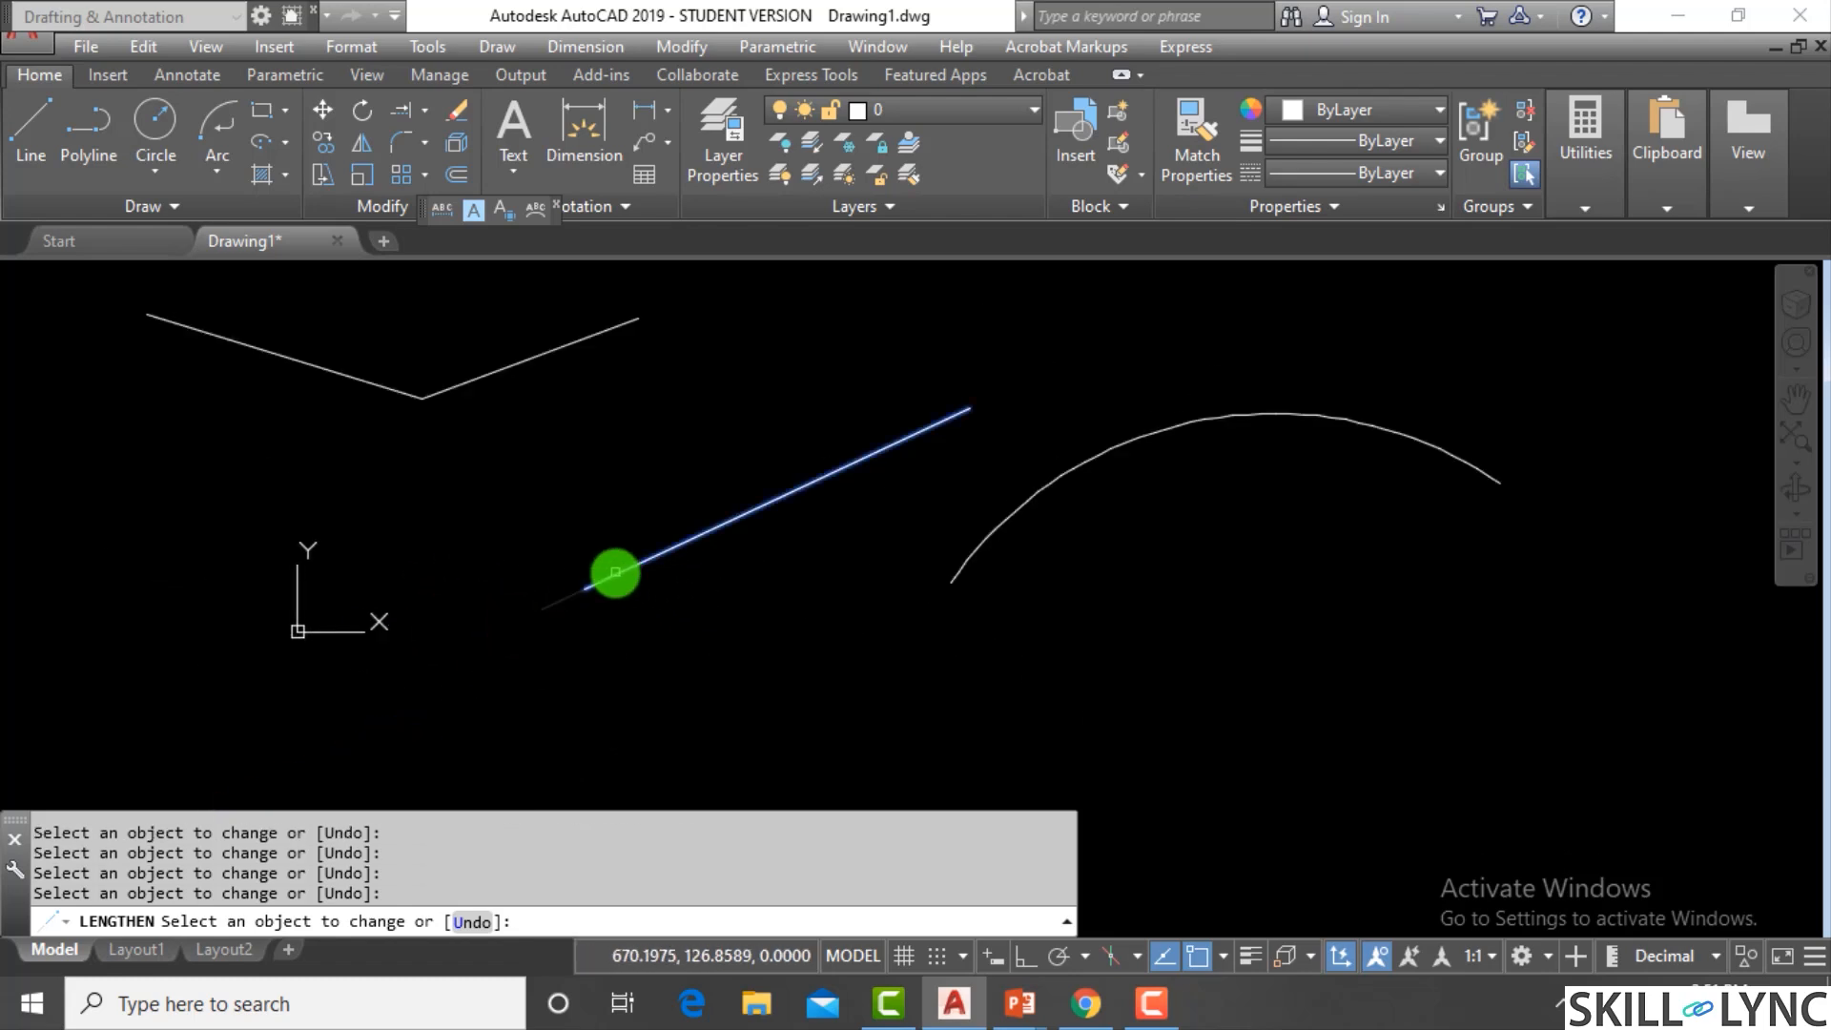
left_click(615, 572)
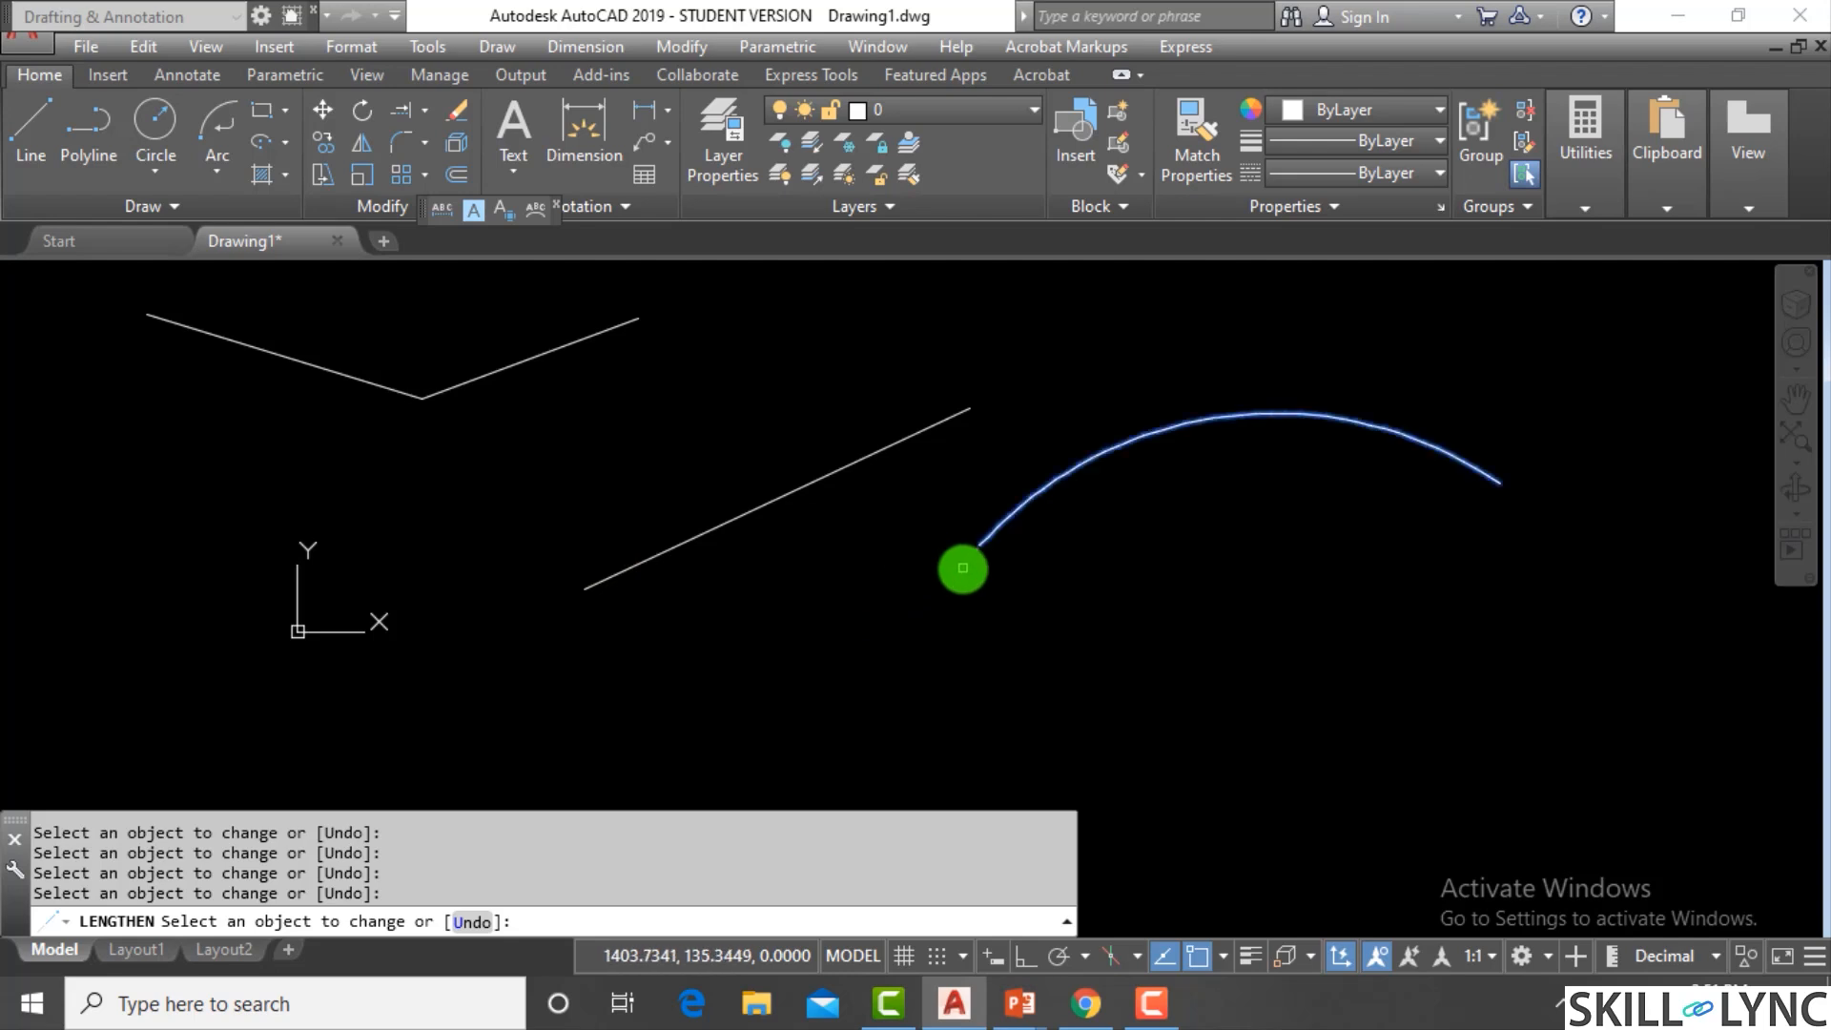
left_click(963, 565)
left_click(1027, 498)
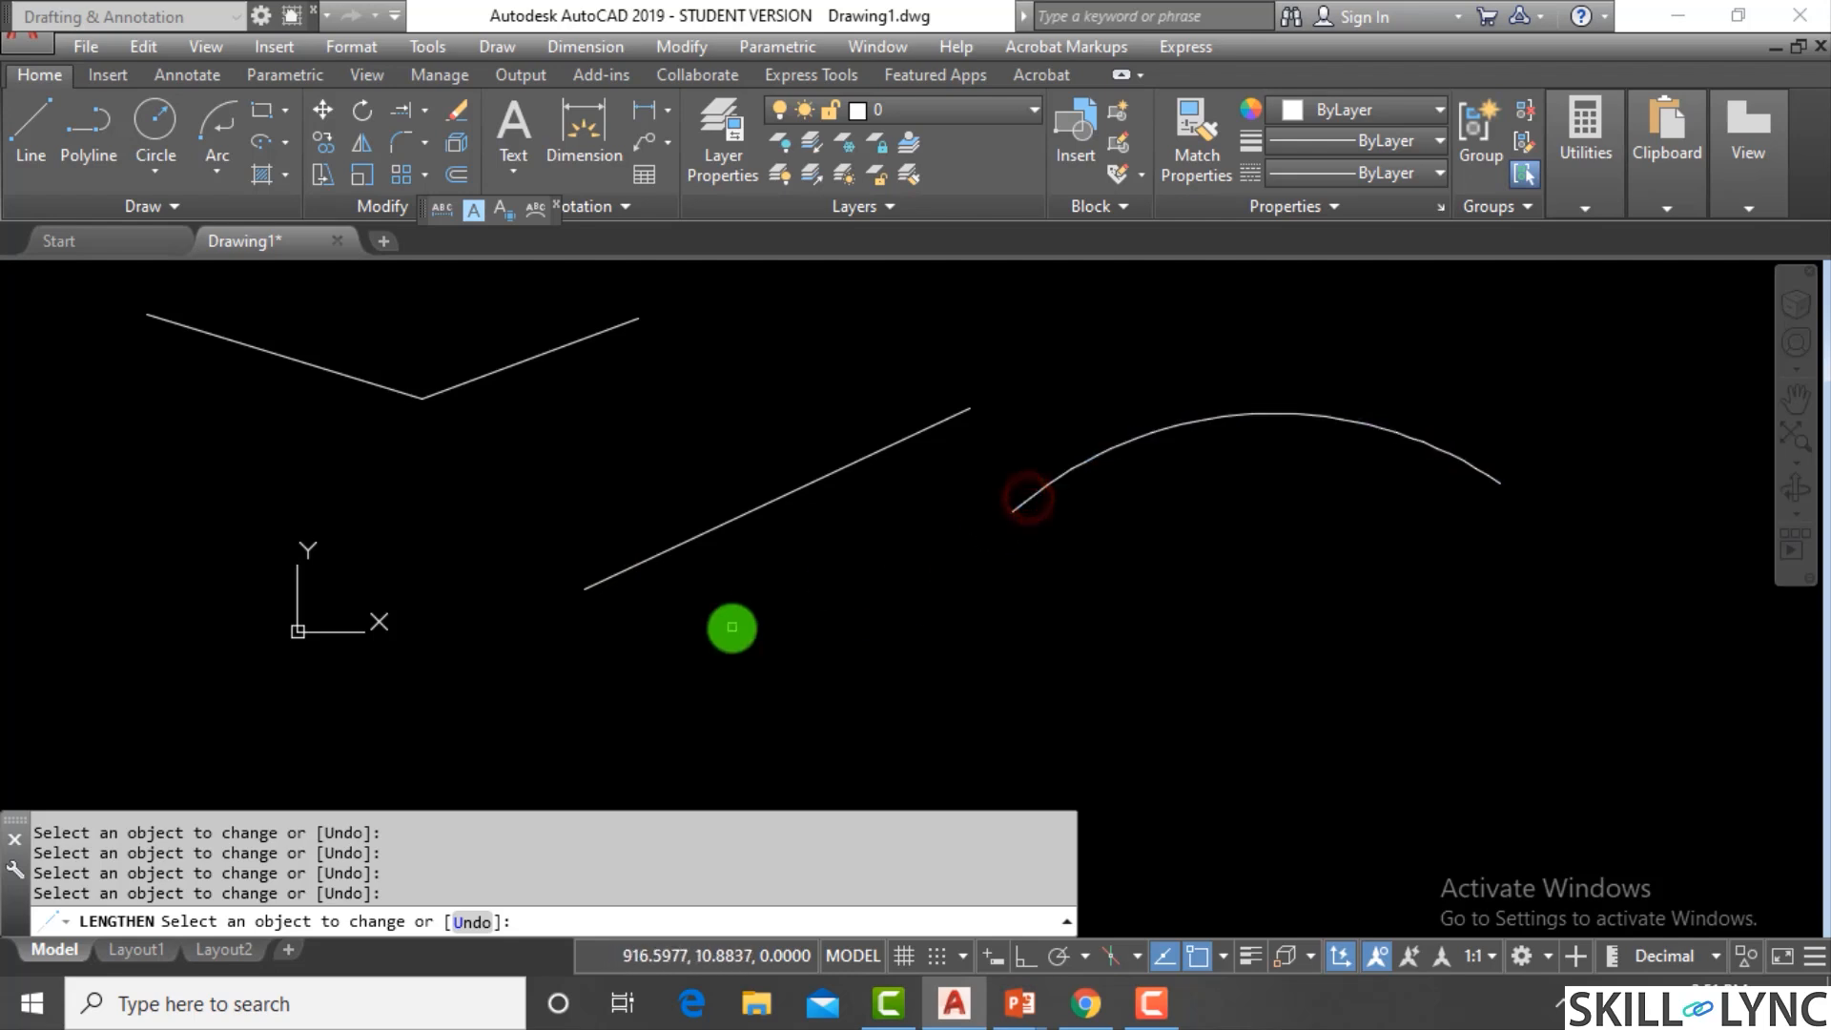
Extend the lower arc twice from its right end by a delta angle of 45 degrees with Lengthen
scroll(732, 626, "down", 4)
key("Escape")
key("Escape")
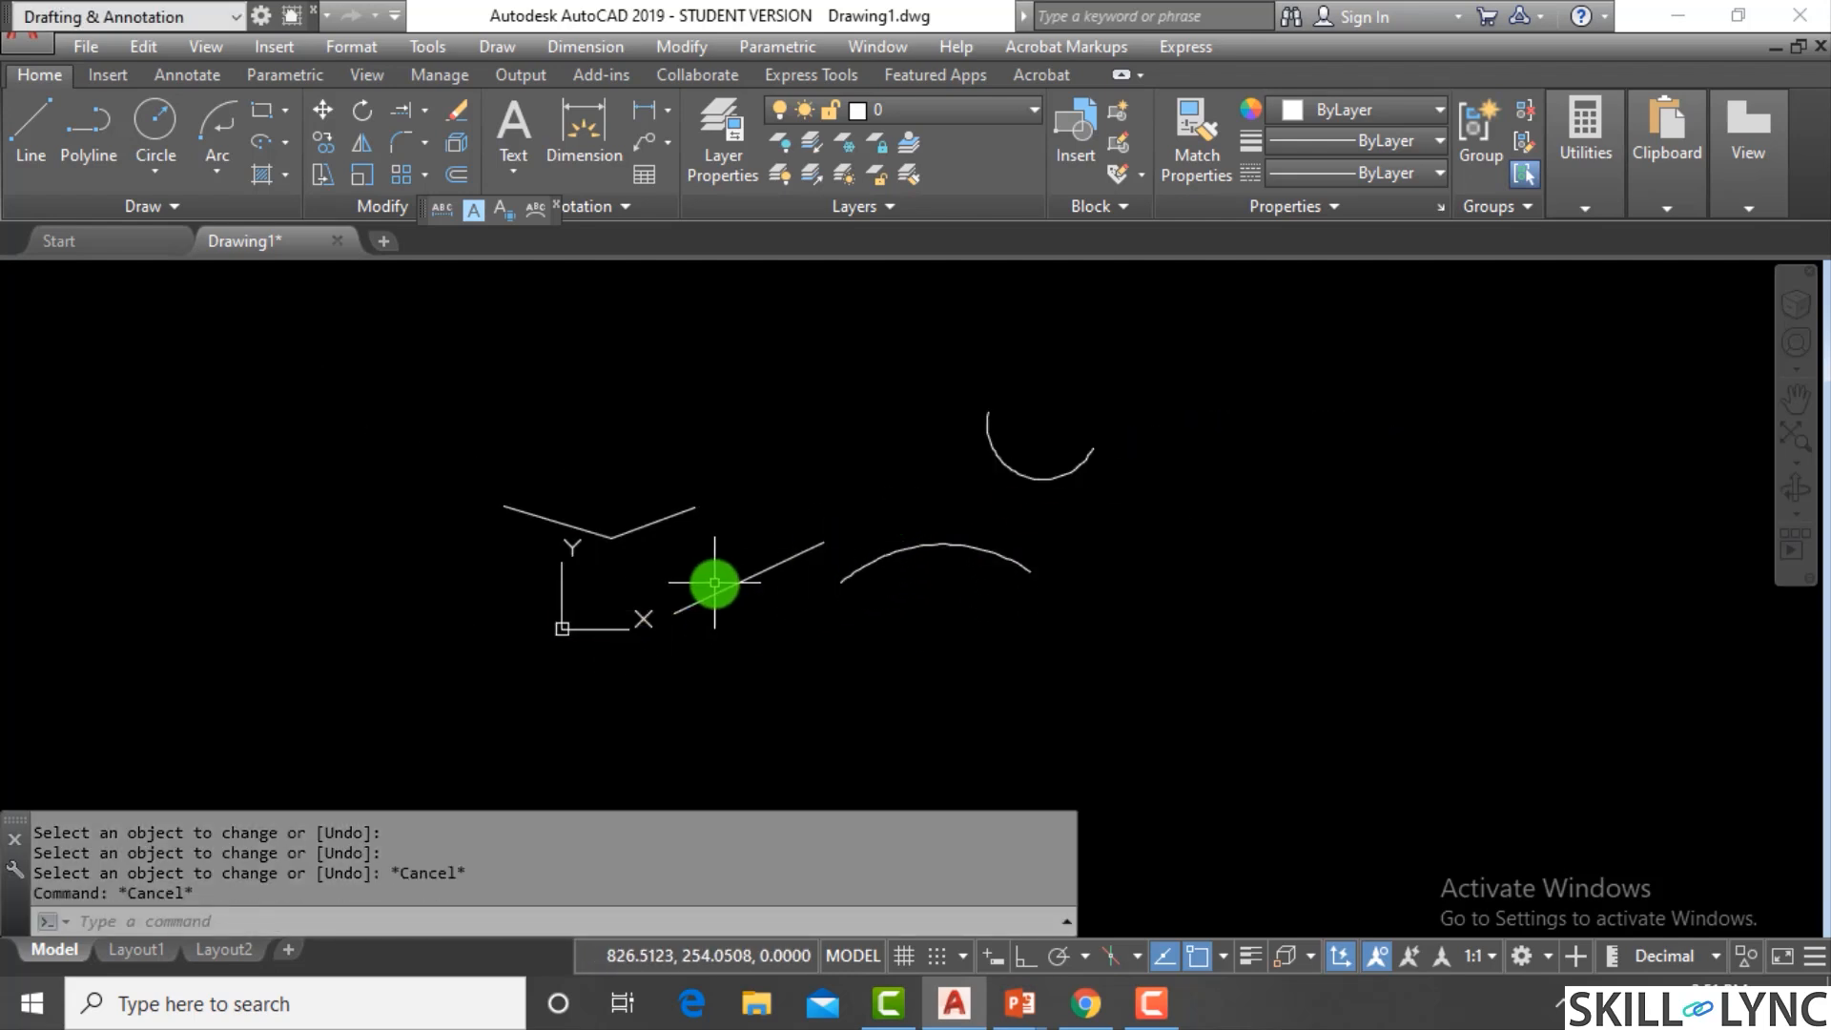
type("len")
key("Return")
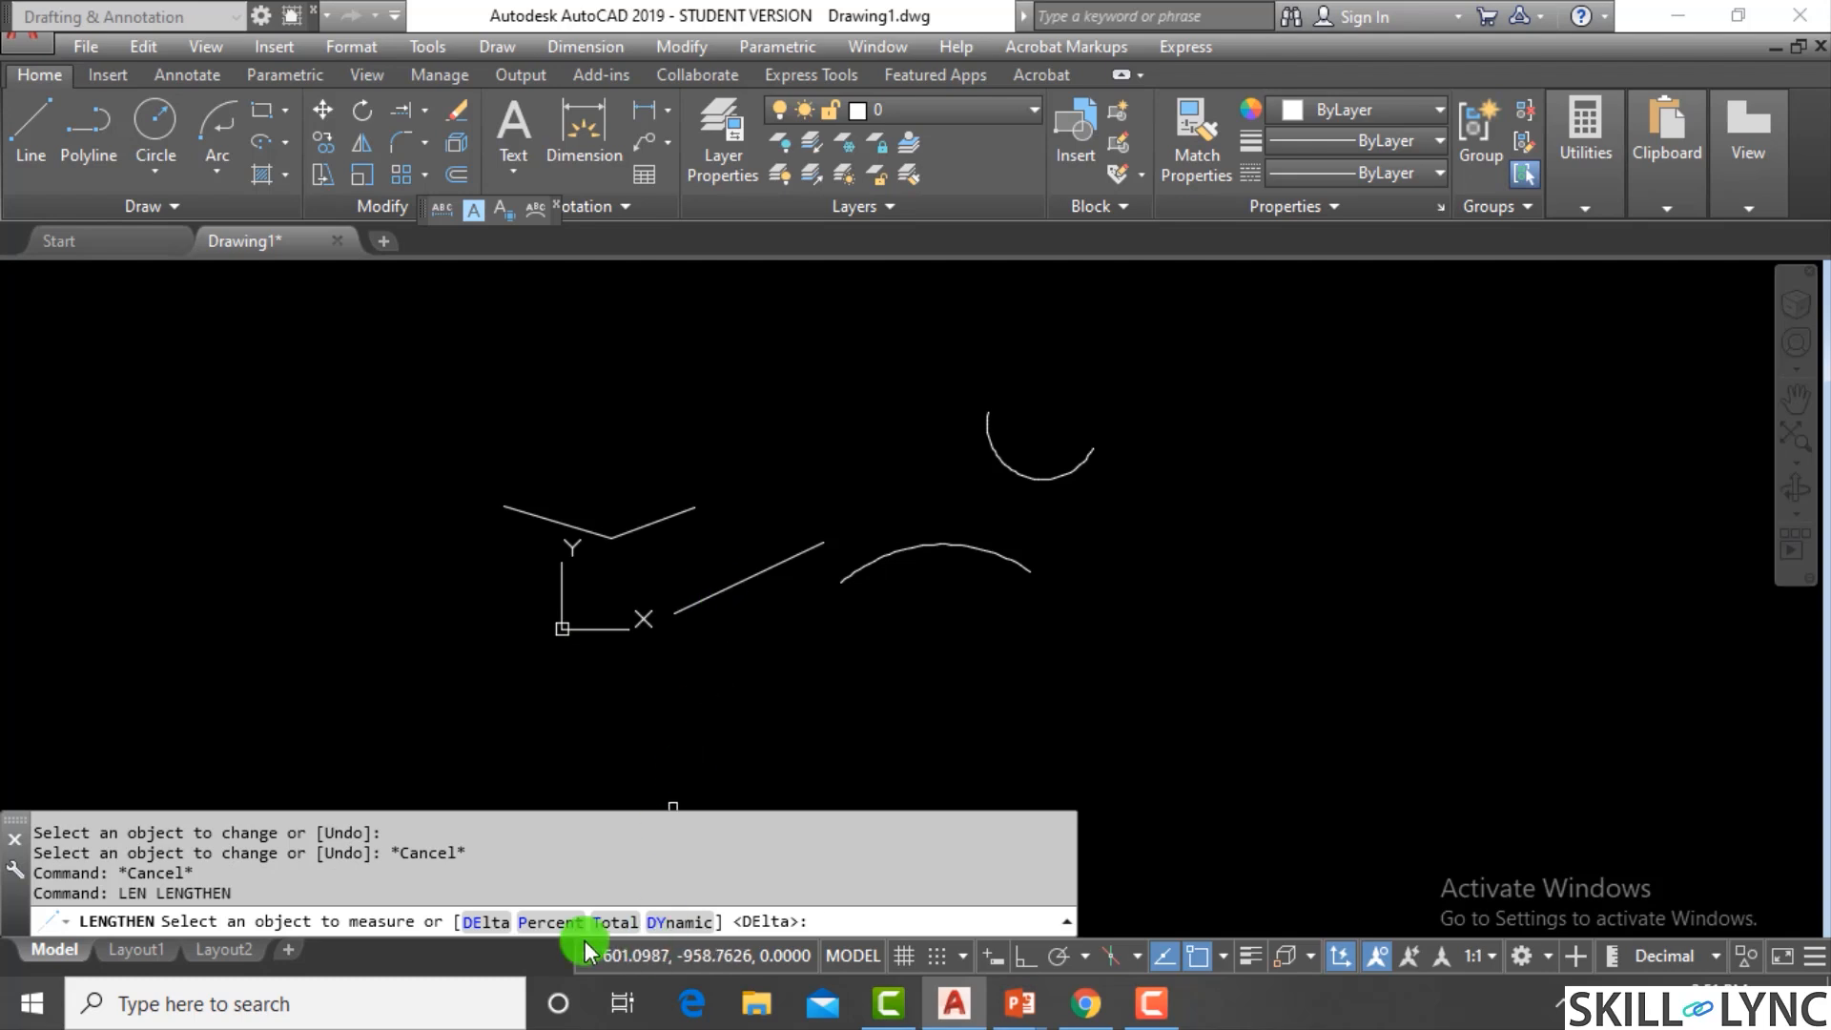
left_click(485, 922)
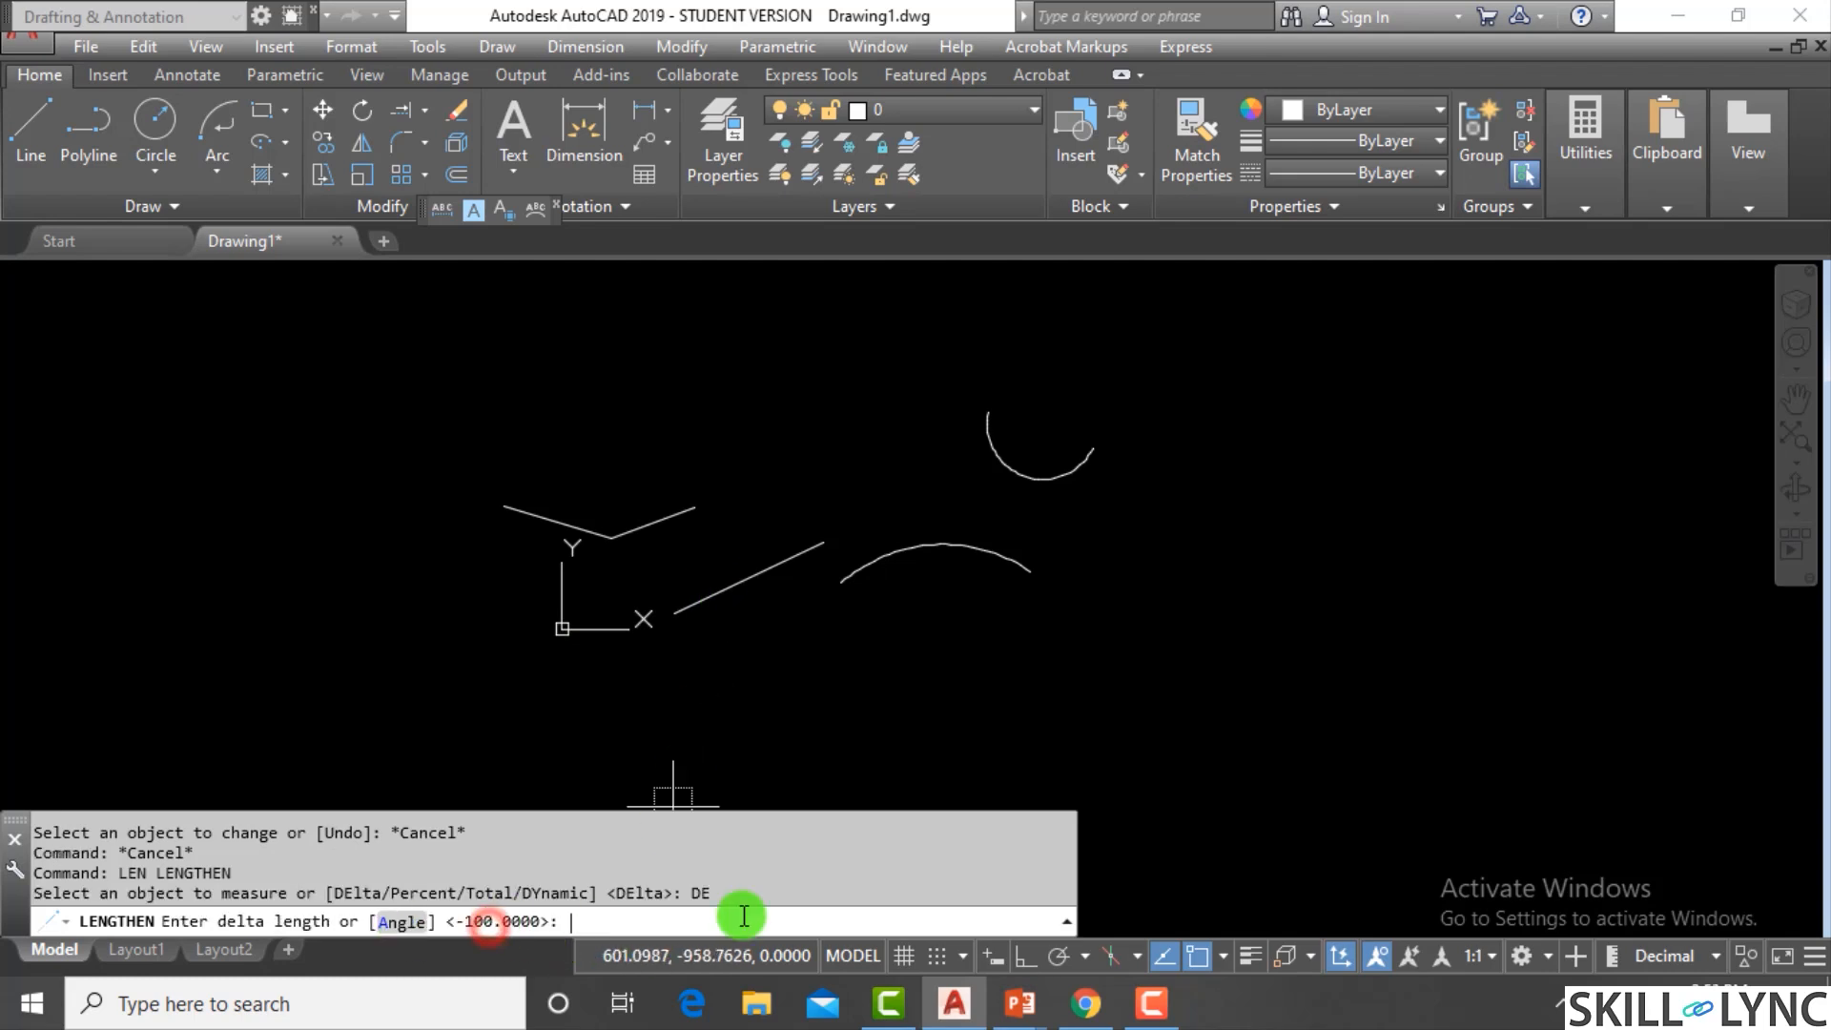
left_click(423, 930)
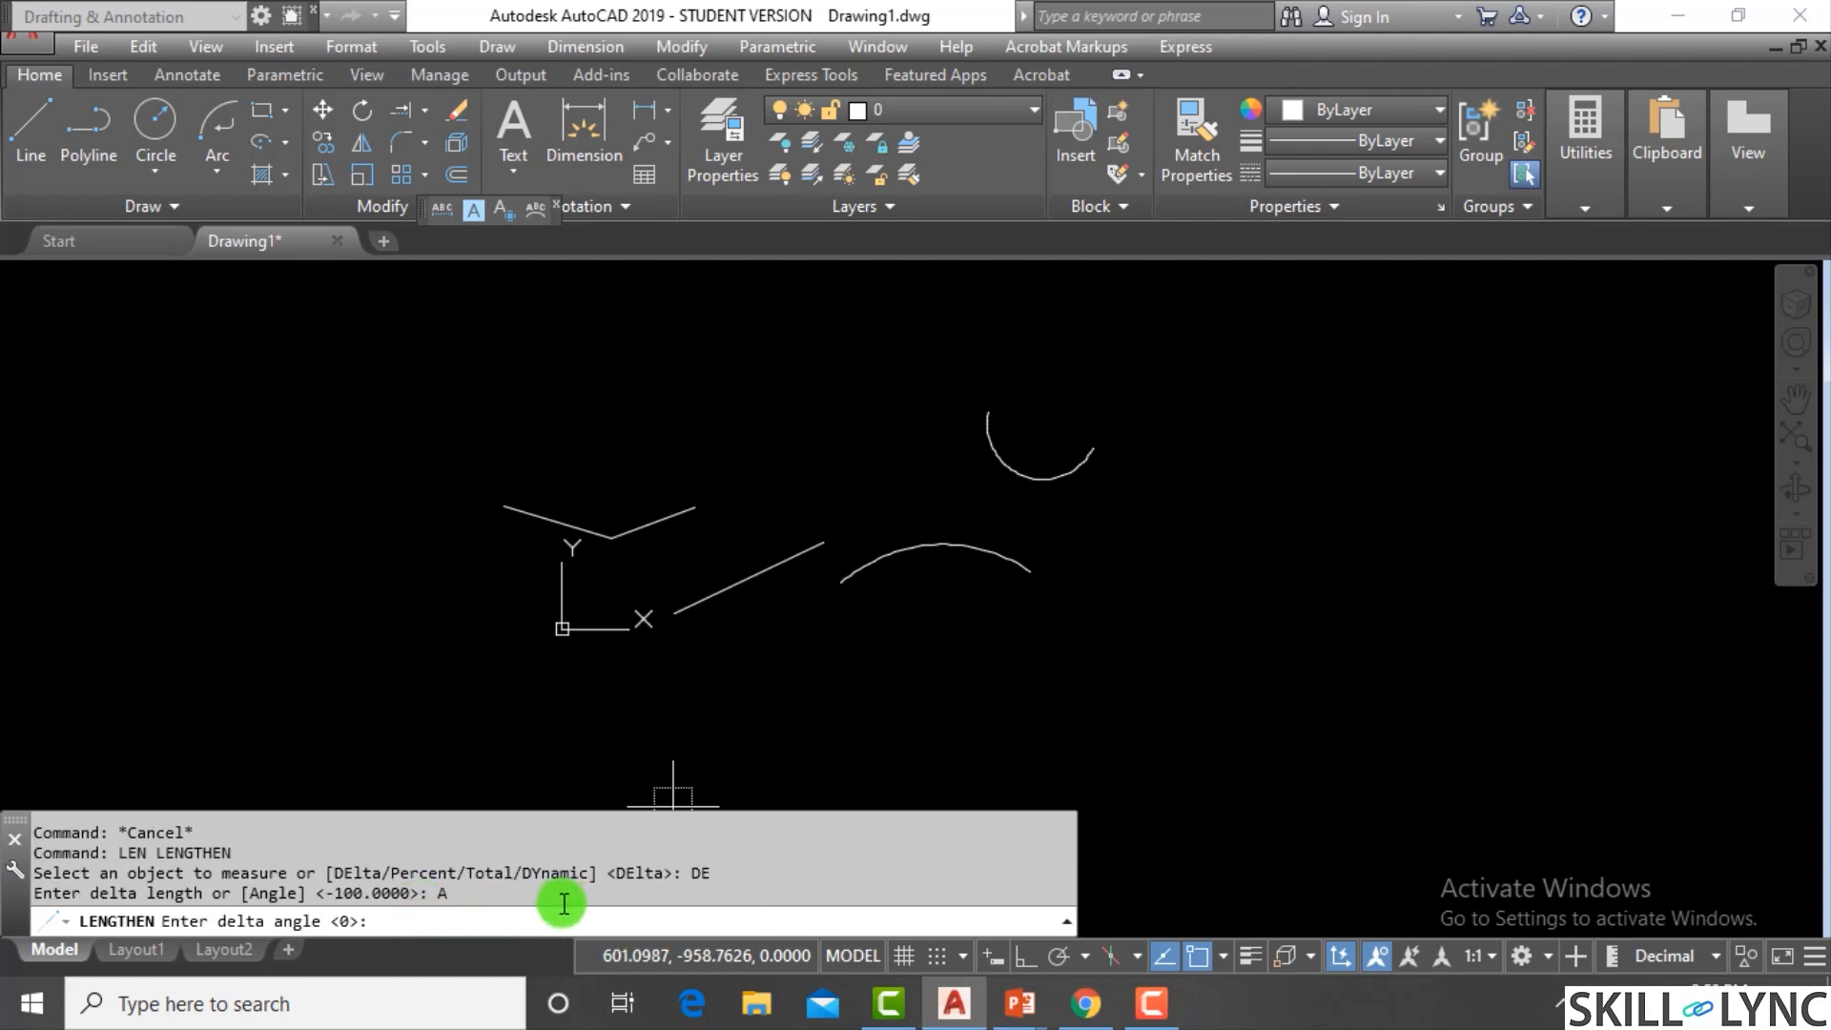
key("Return")
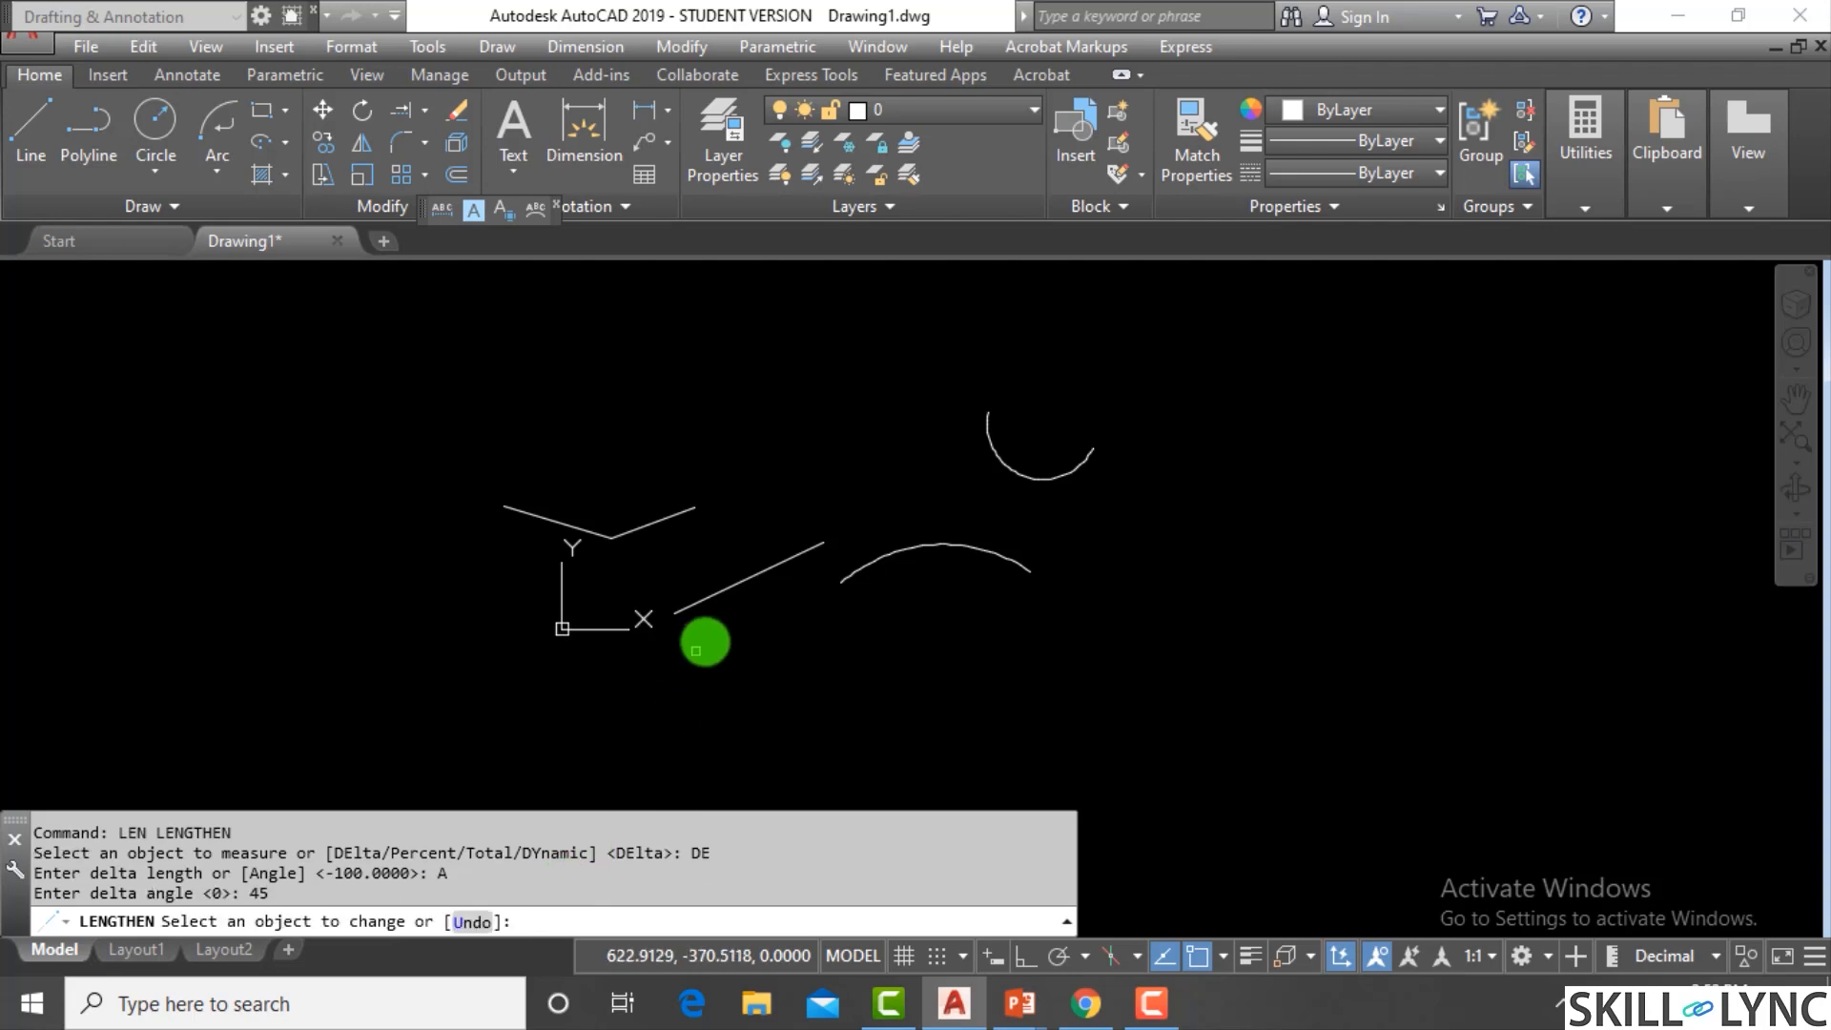
left_click(1014, 559)
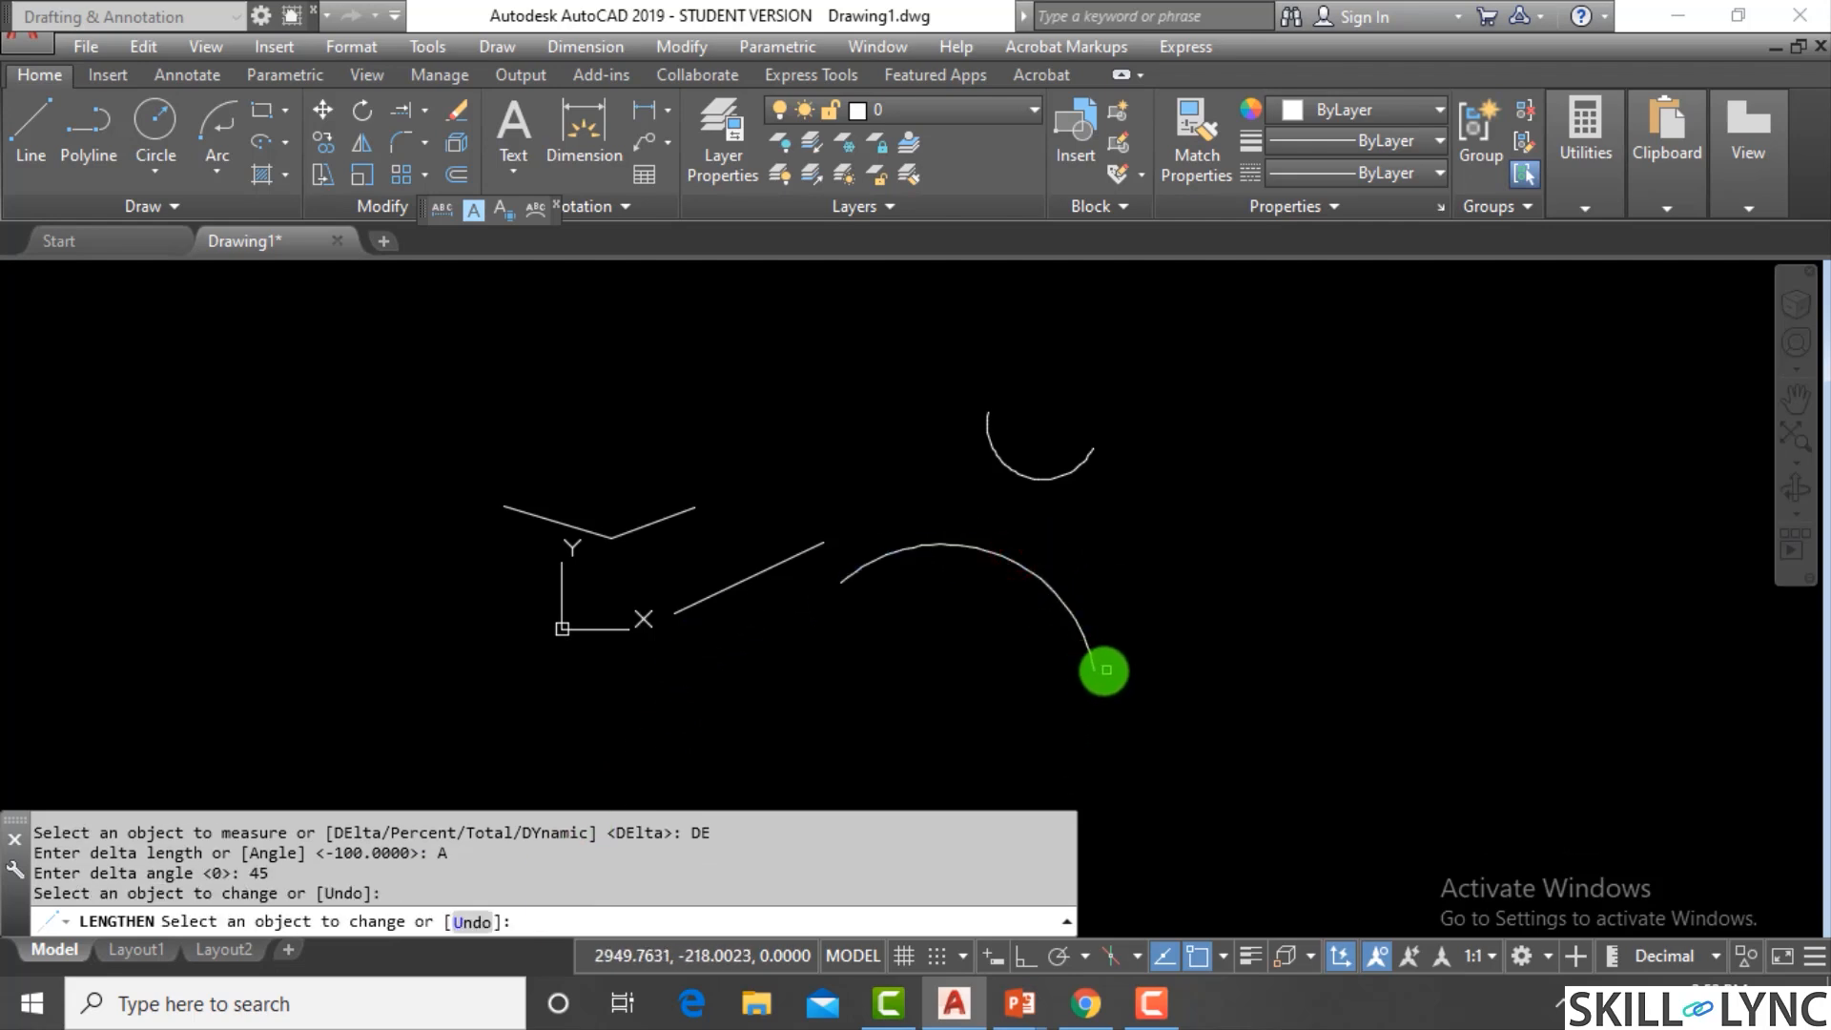
left_click(1087, 660)
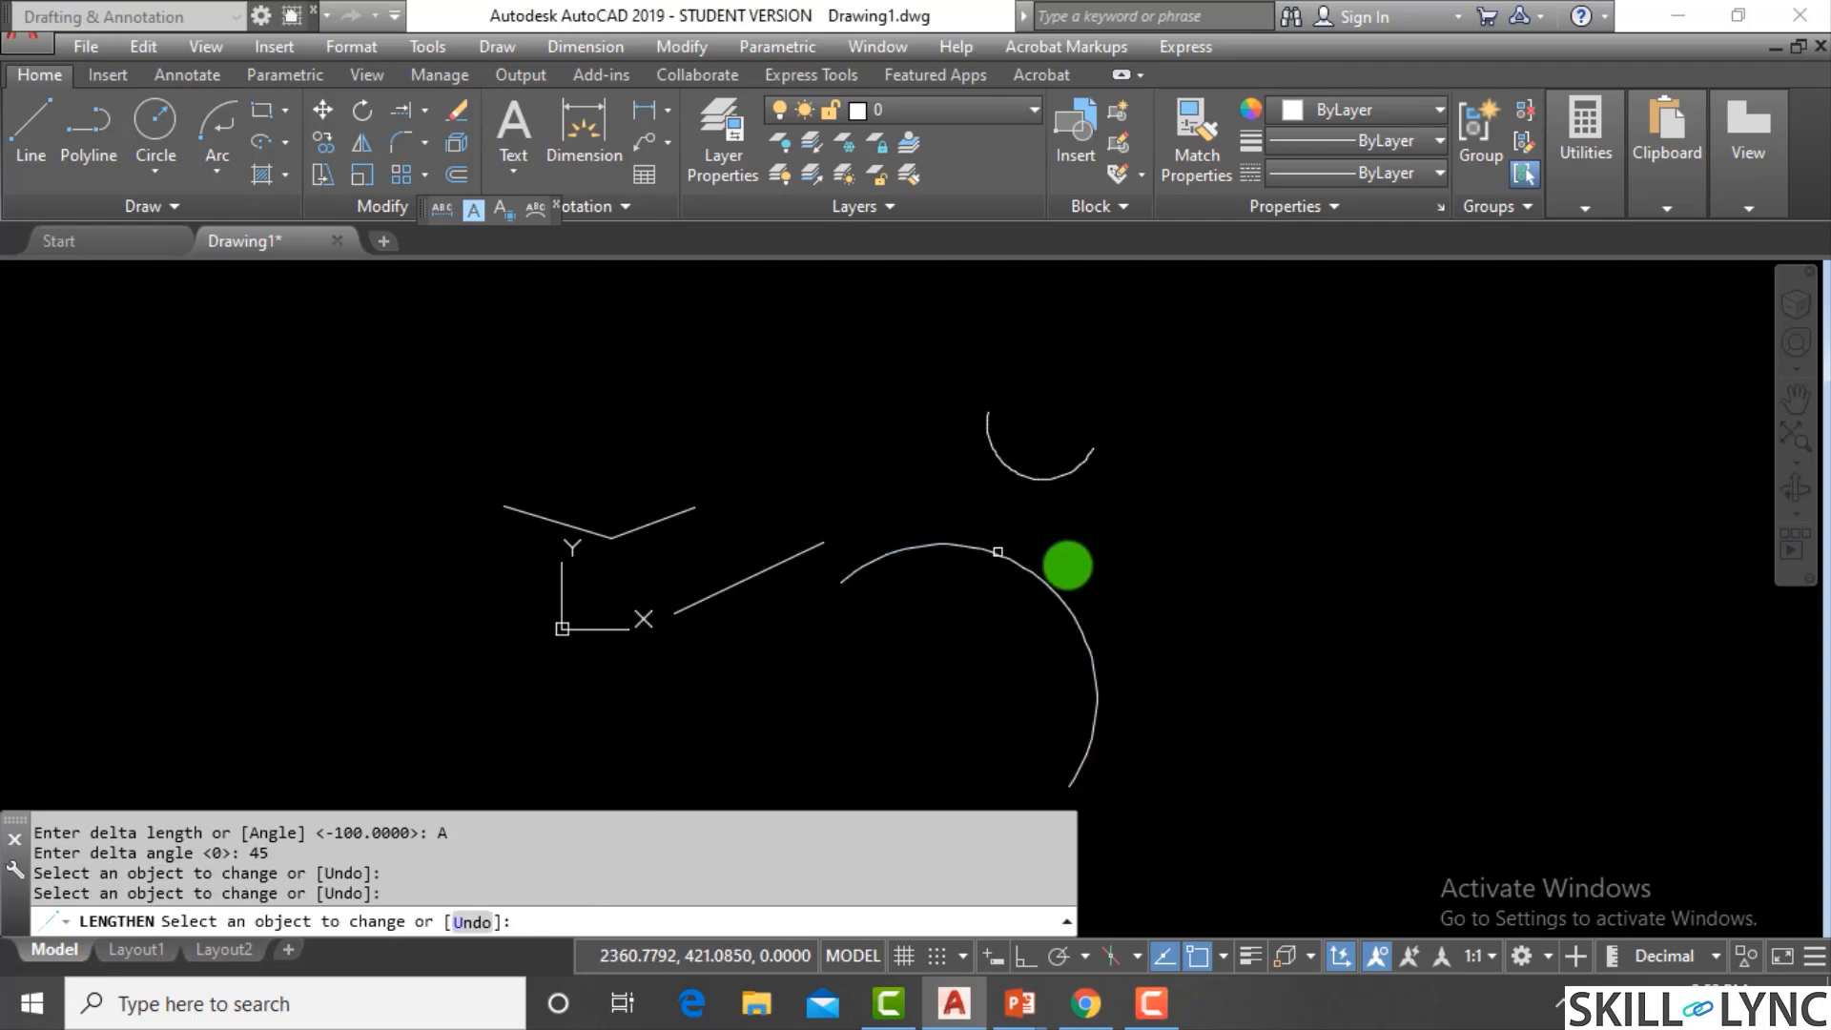
key("Escape")
key("Escape")
key("Escape")
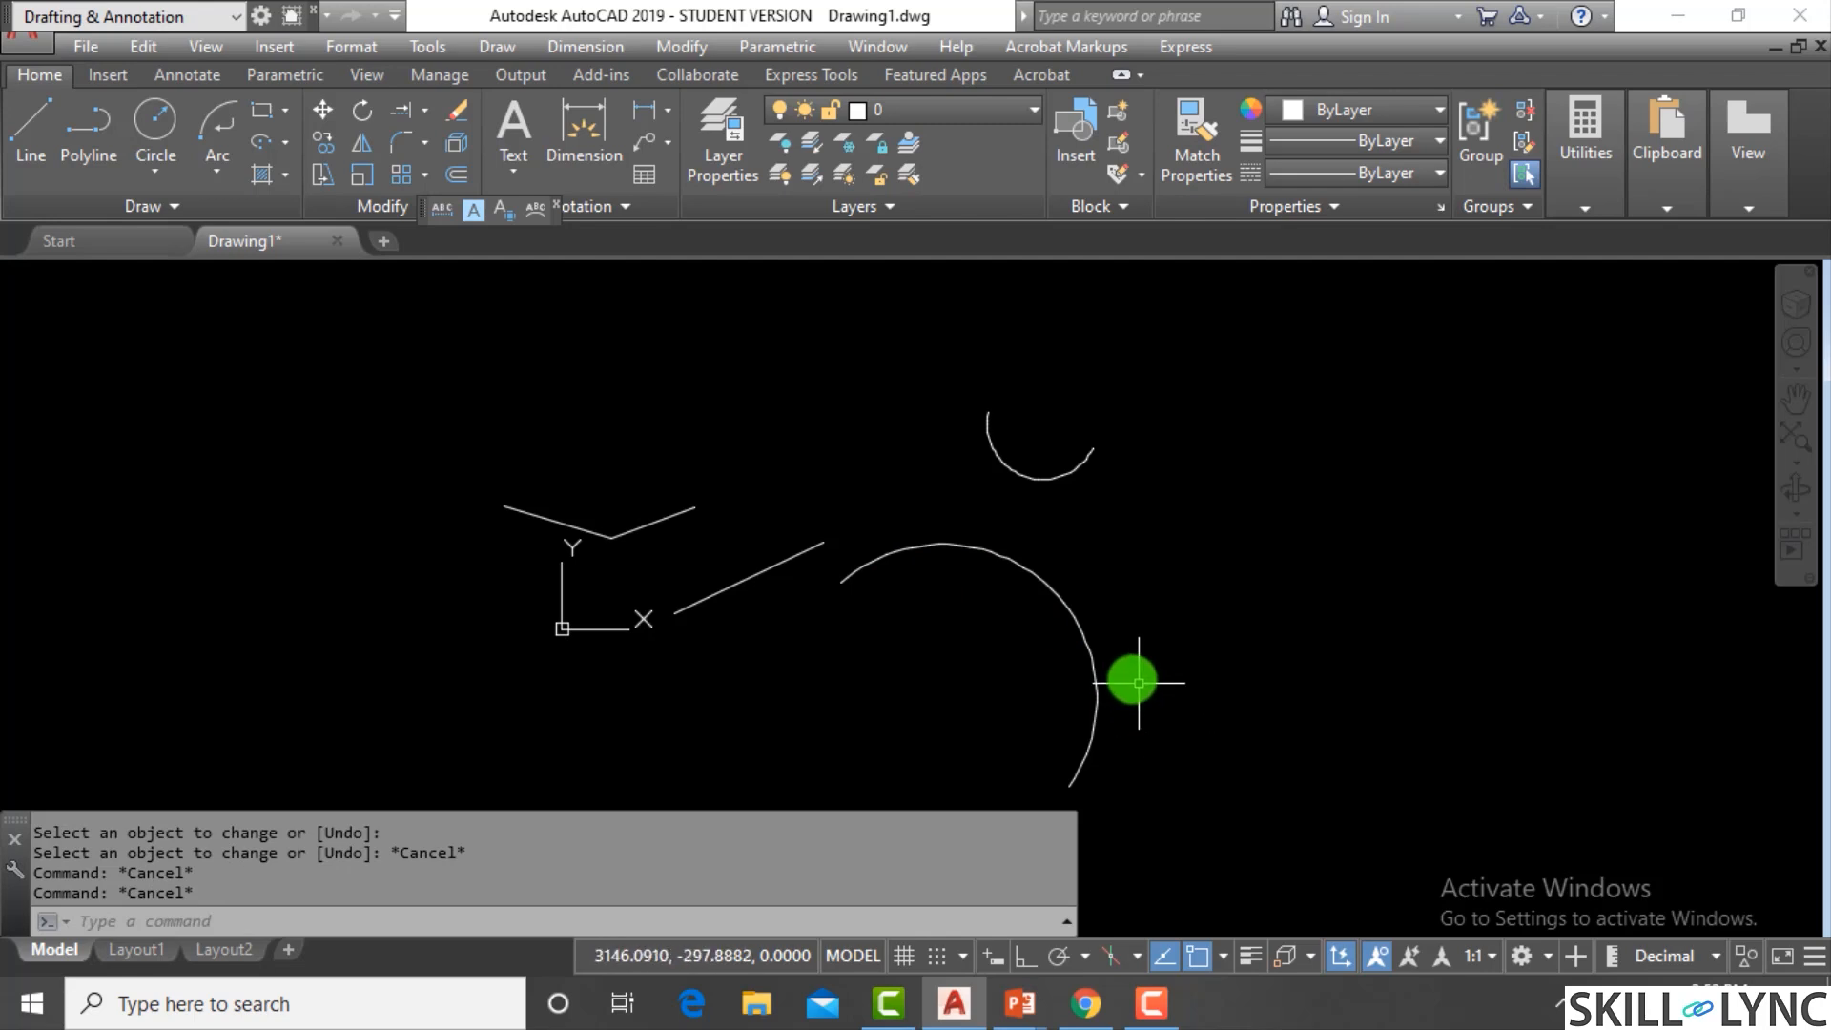
scroll(1092, 643, "up", 2)
scroll(1093, 643, "down", 2)
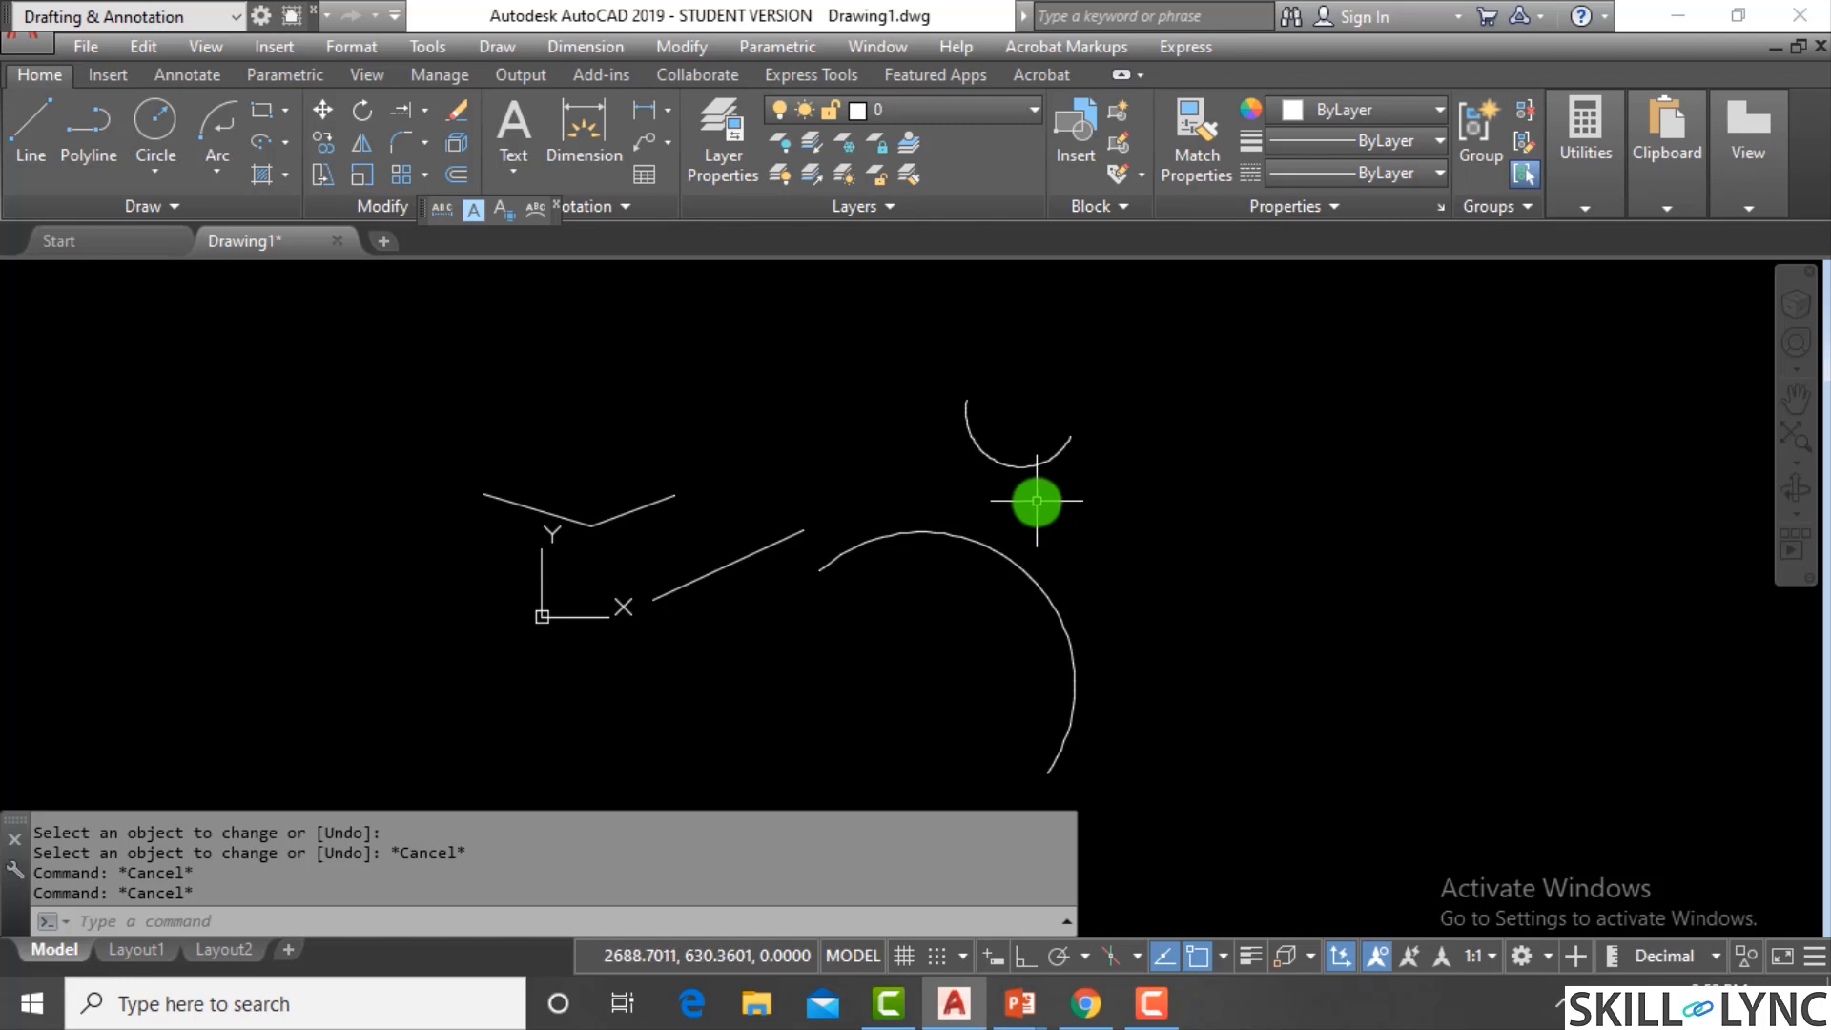
key("Escape")
key("Escape")
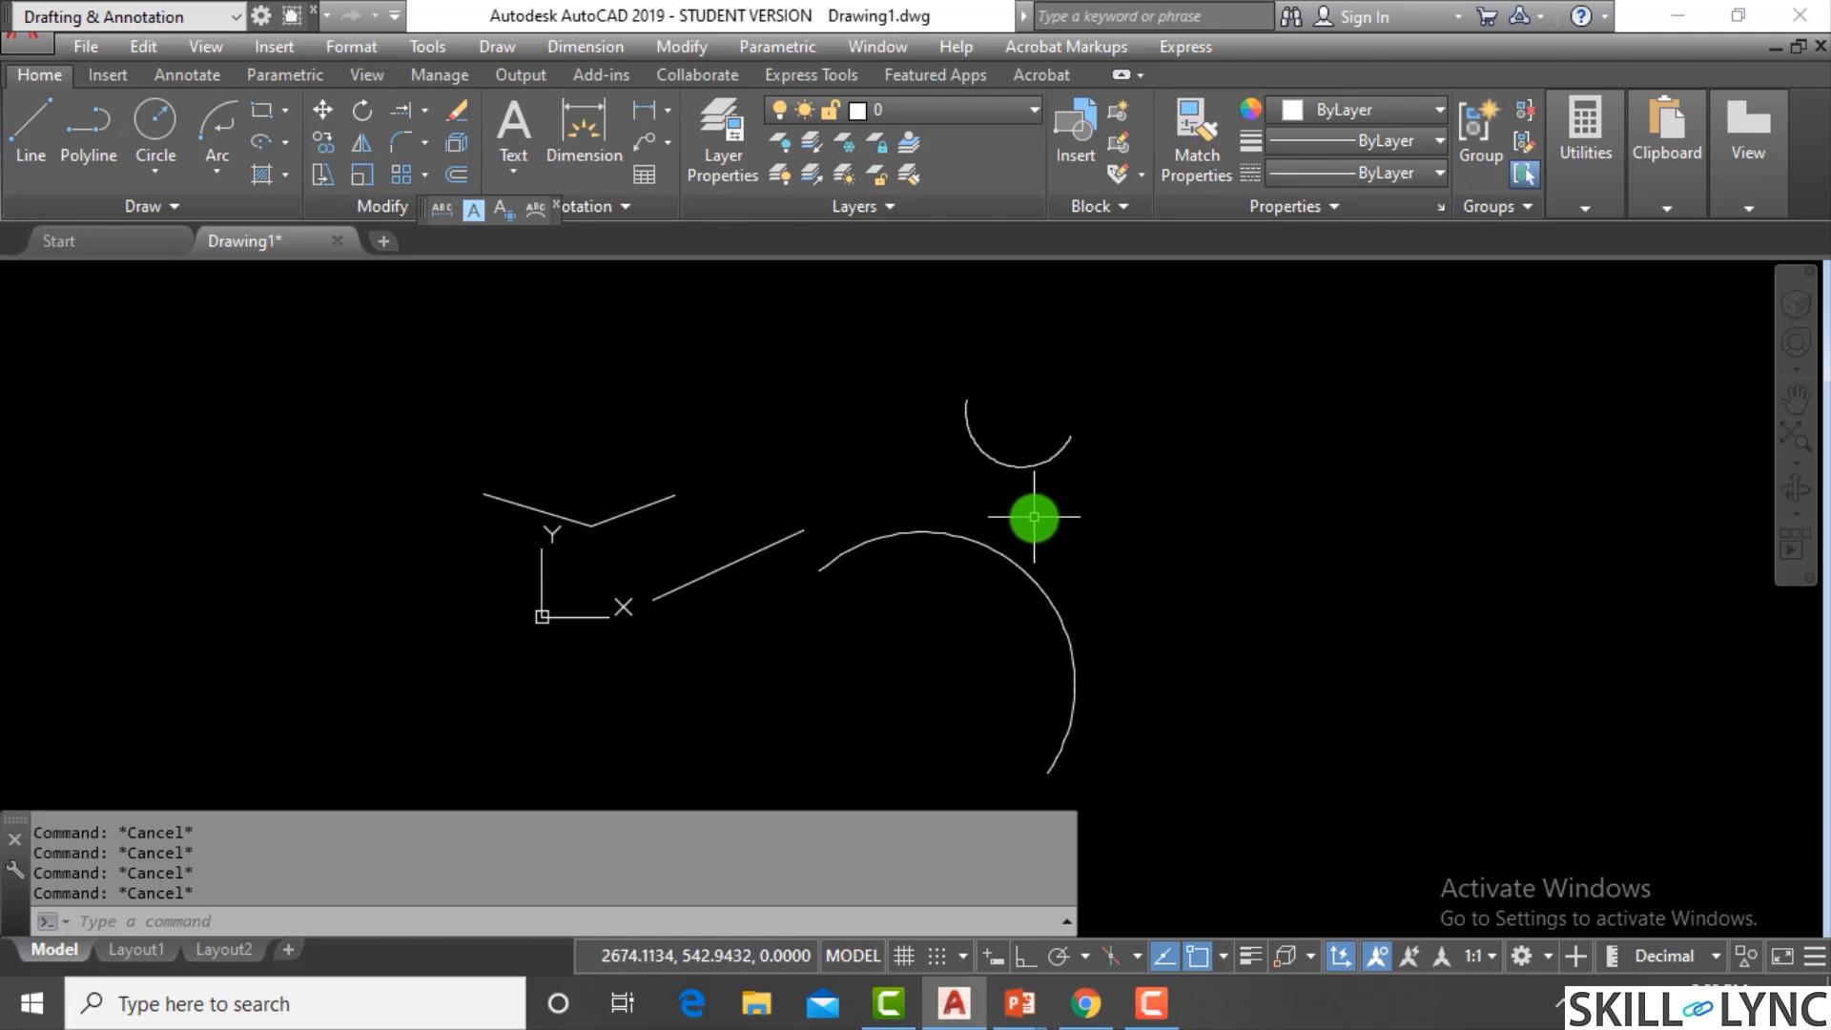
Measure the separate diagonal line and shorten it three times from its upper end to 50 percent with Lengthen
type("len")
key("Return")
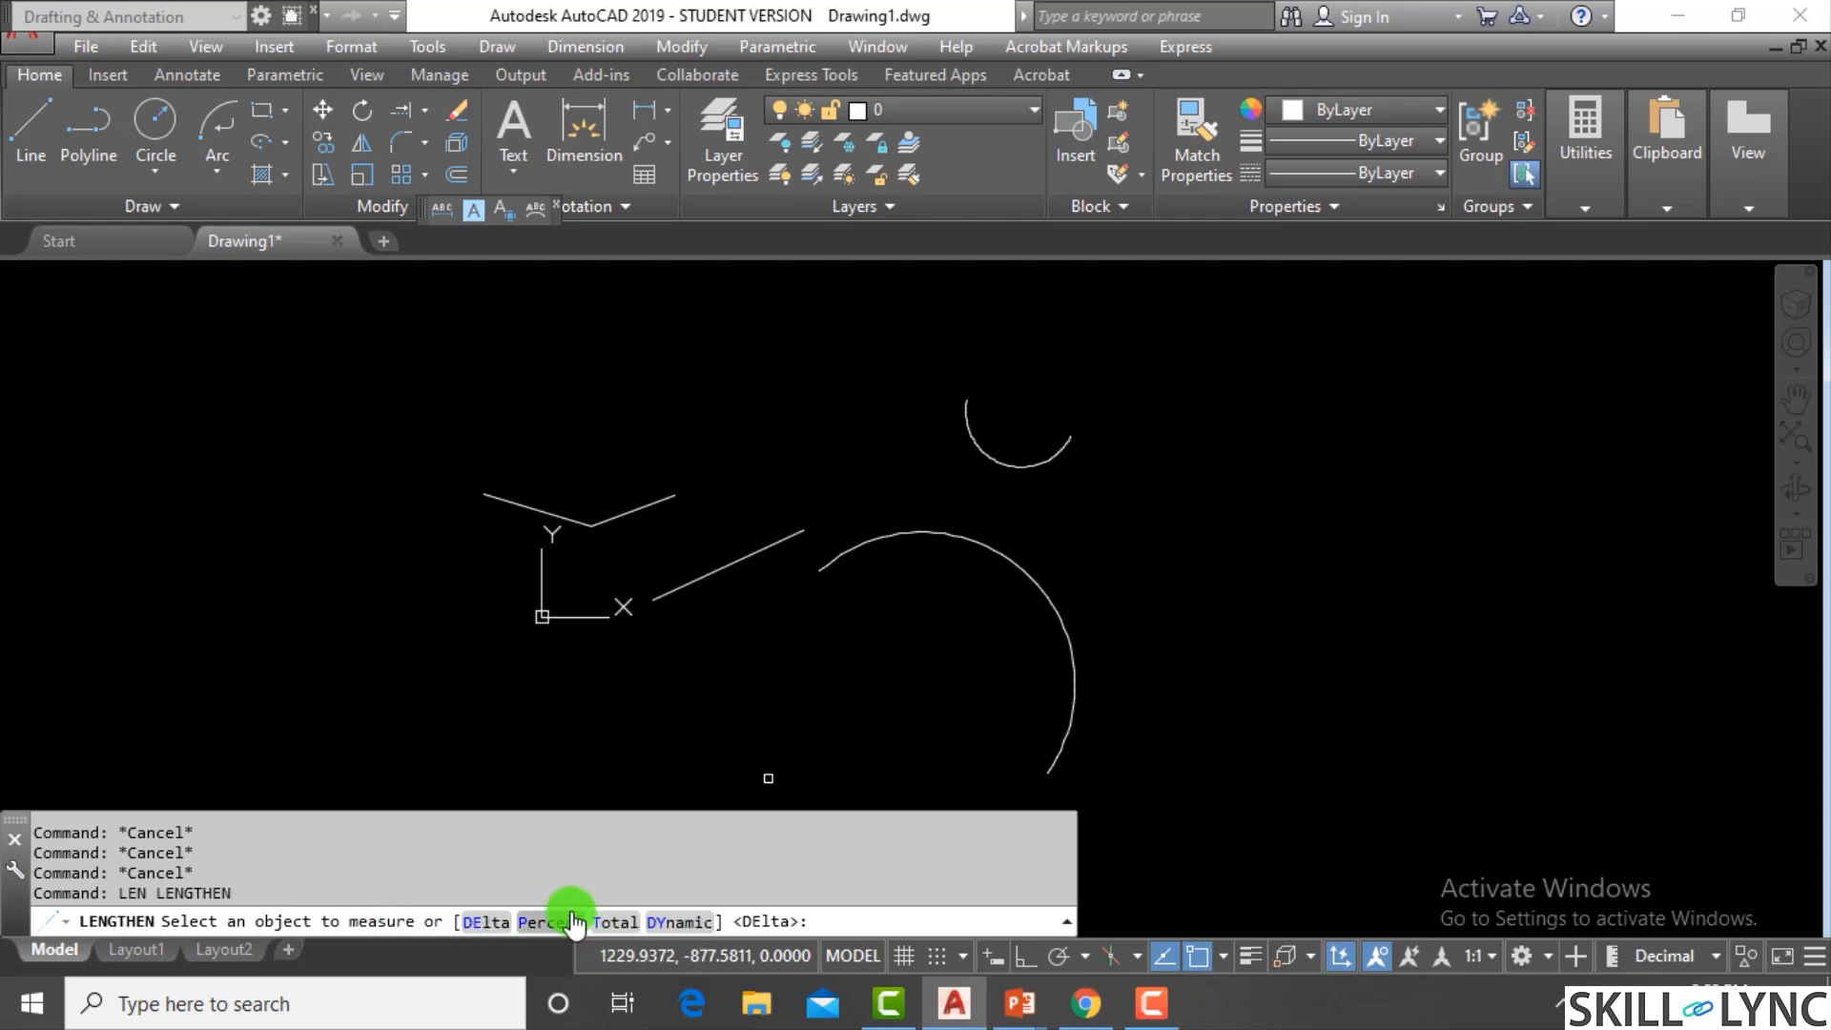
left_click(751, 555)
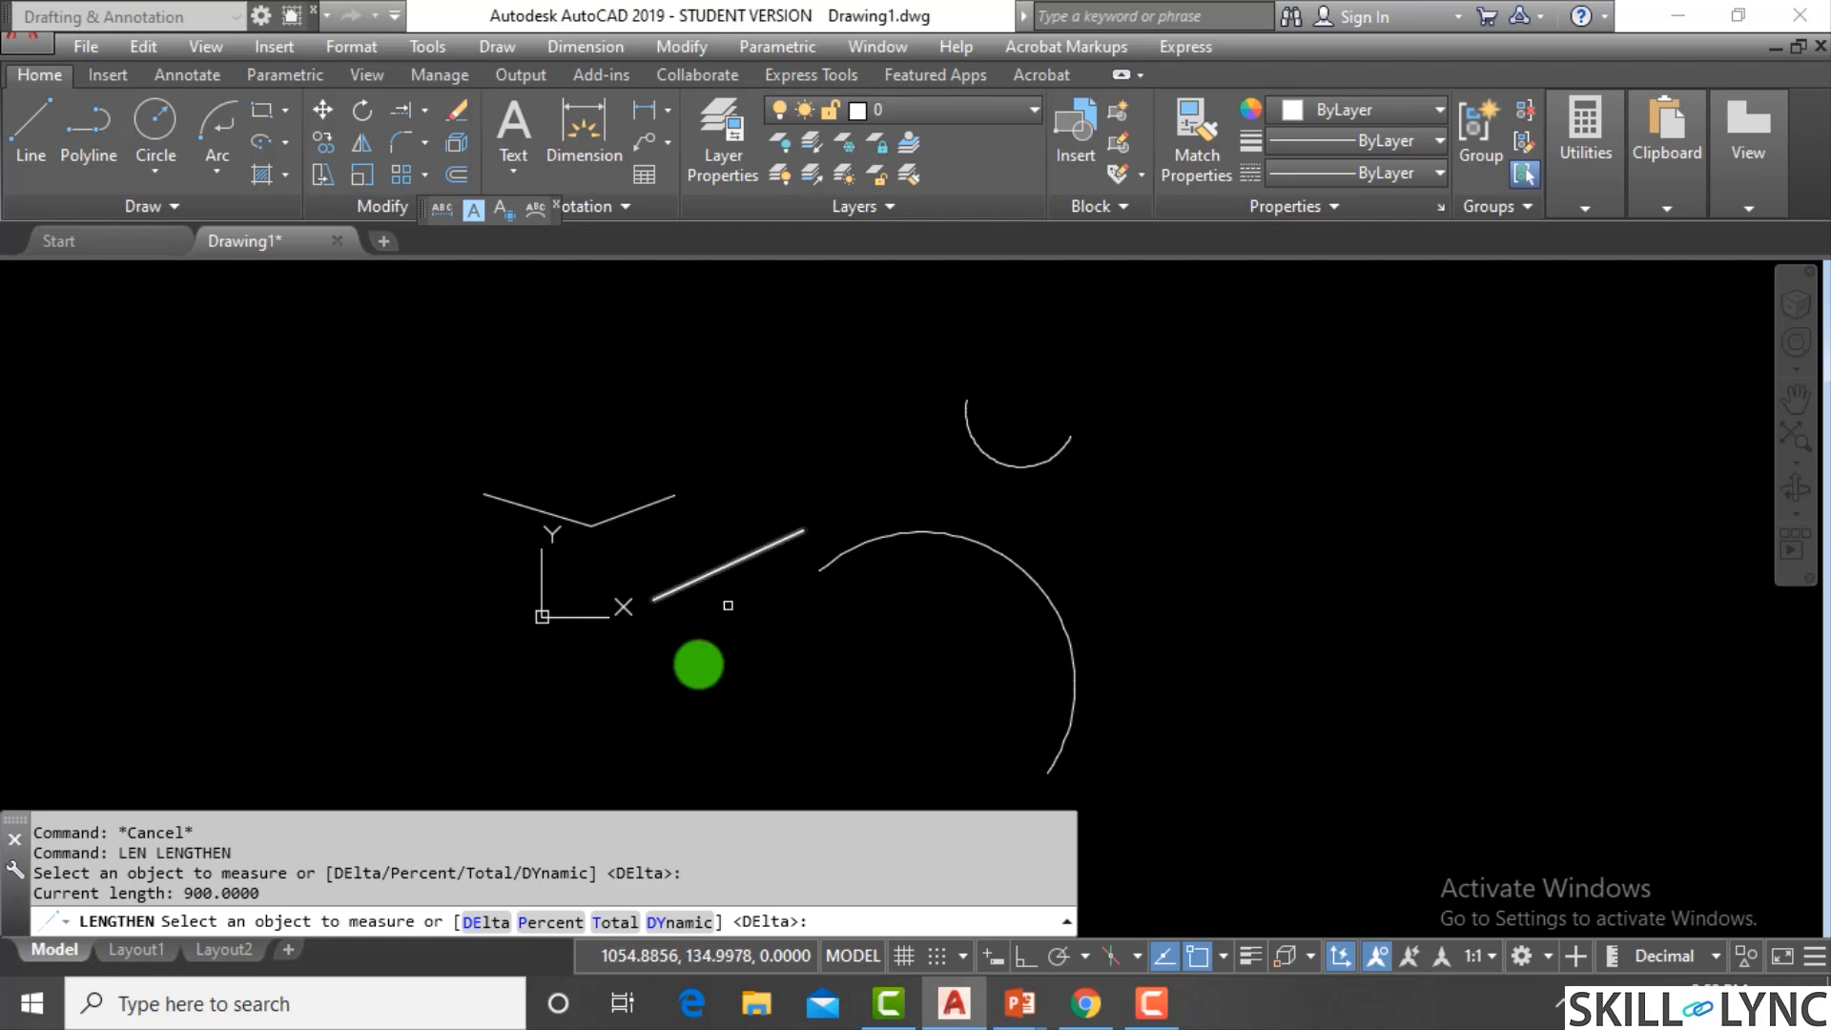
left_click(545, 922)
type("5")
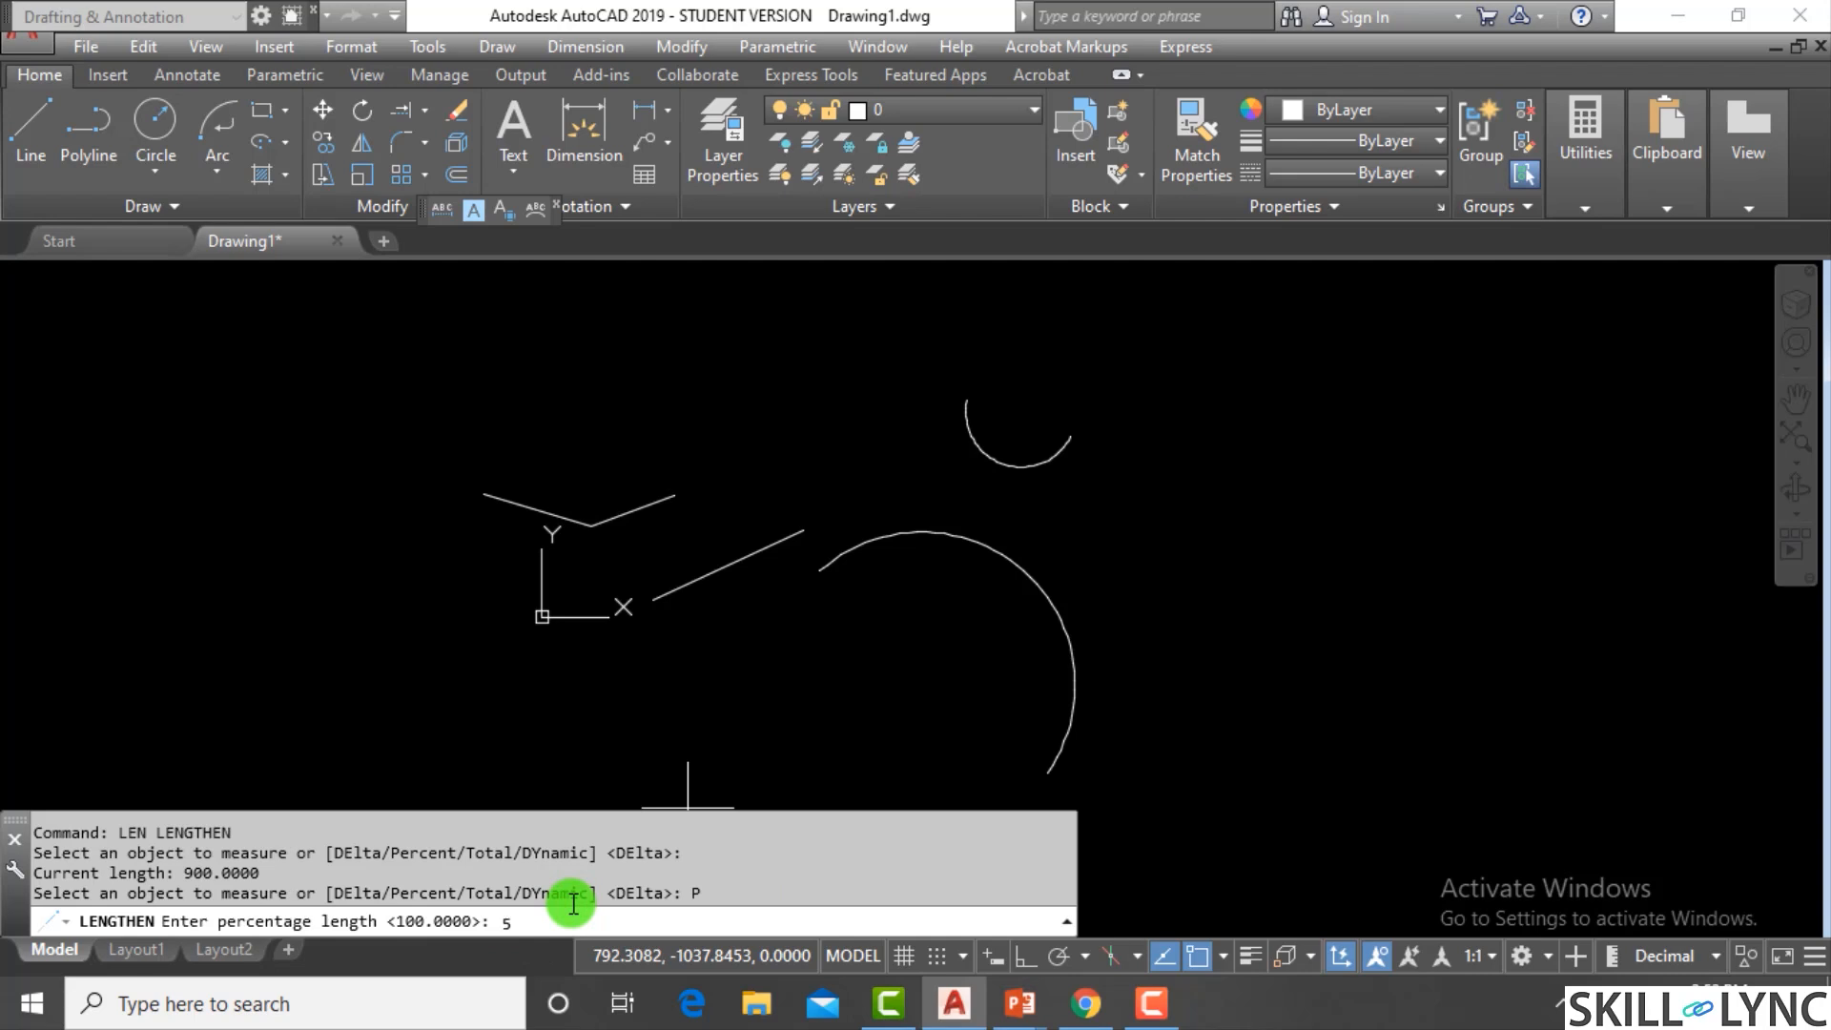
type("0")
key("Return")
left_click(764, 546)
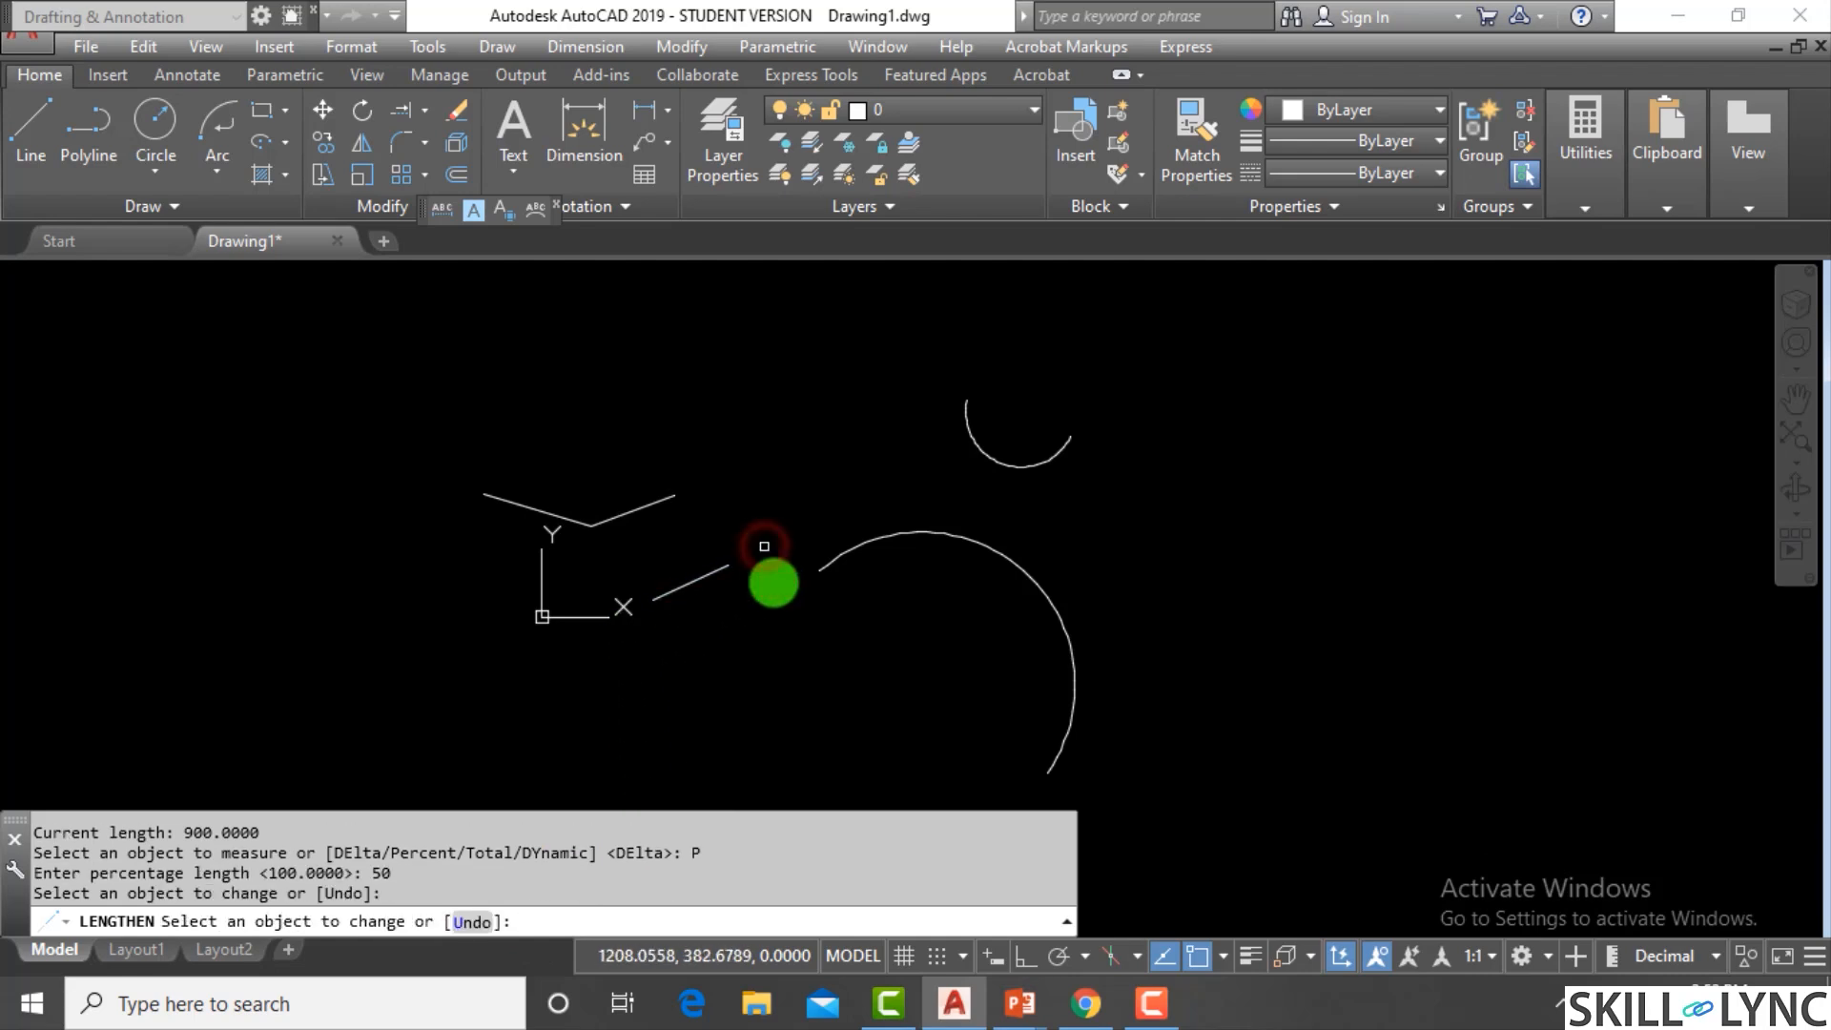
left_click(703, 579)
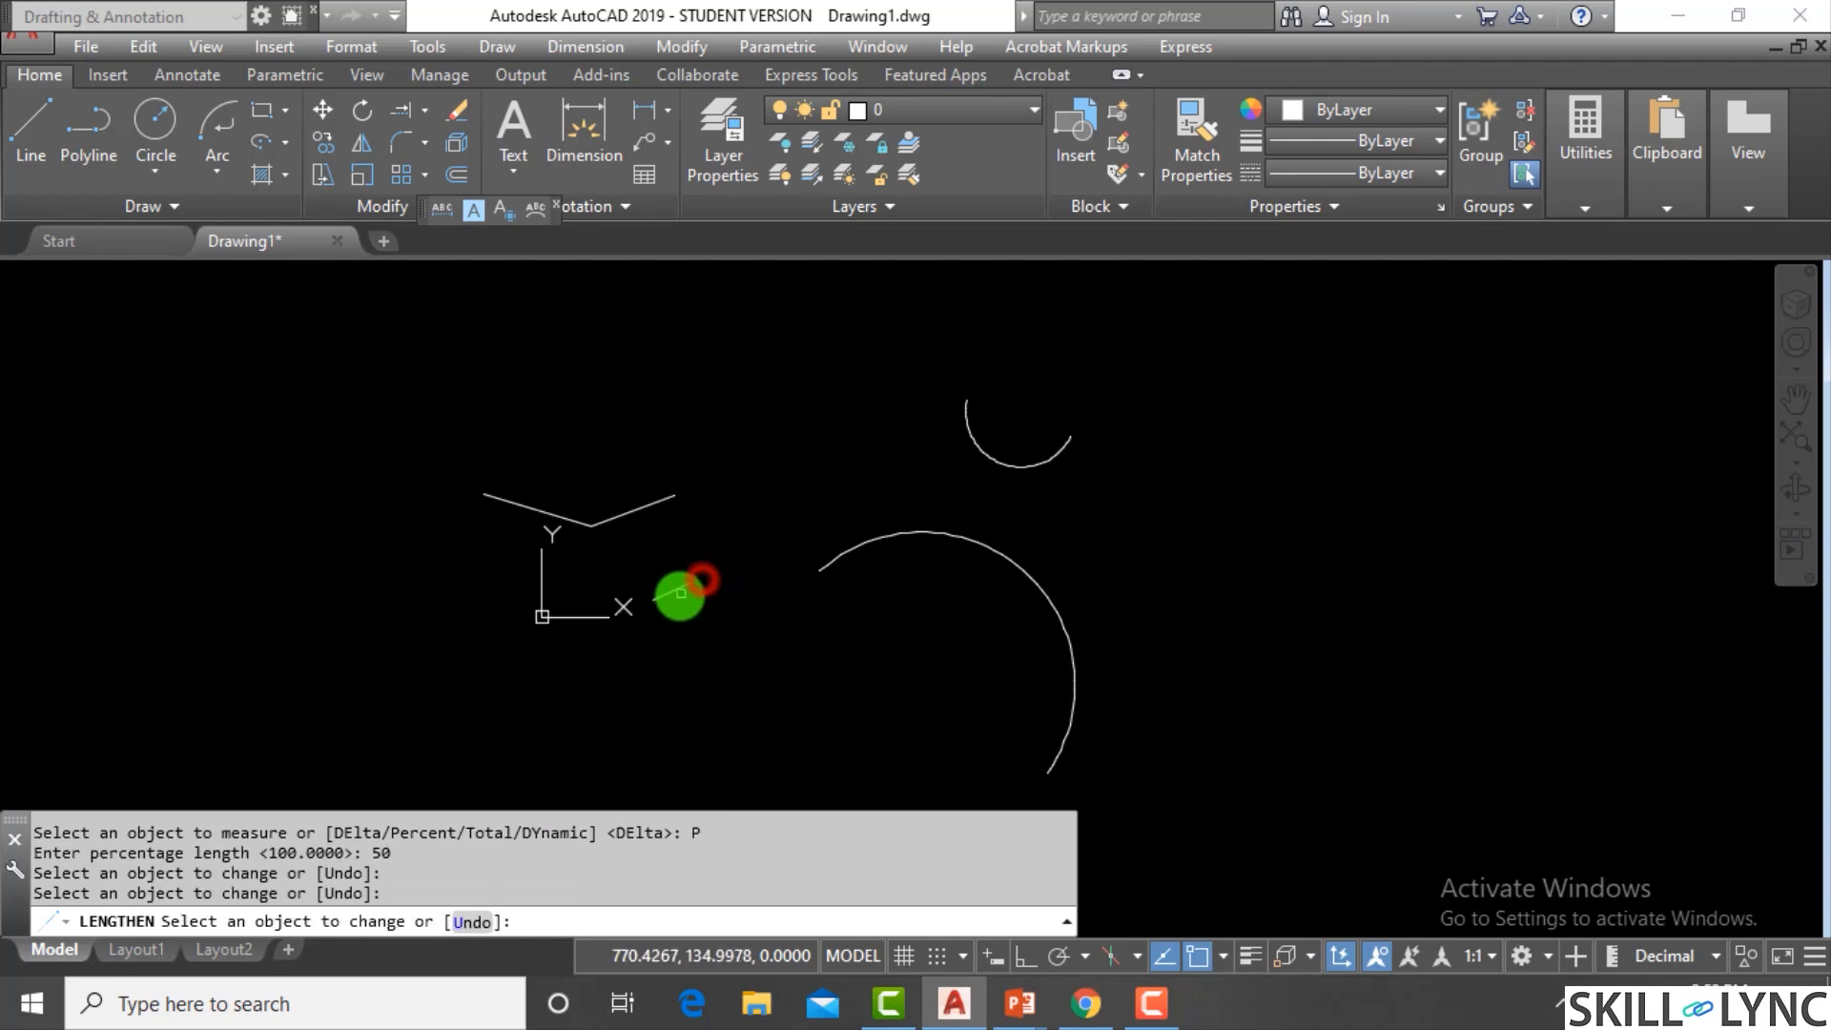
scroll(703, 579, "up", 4)
left_click(680, 576)
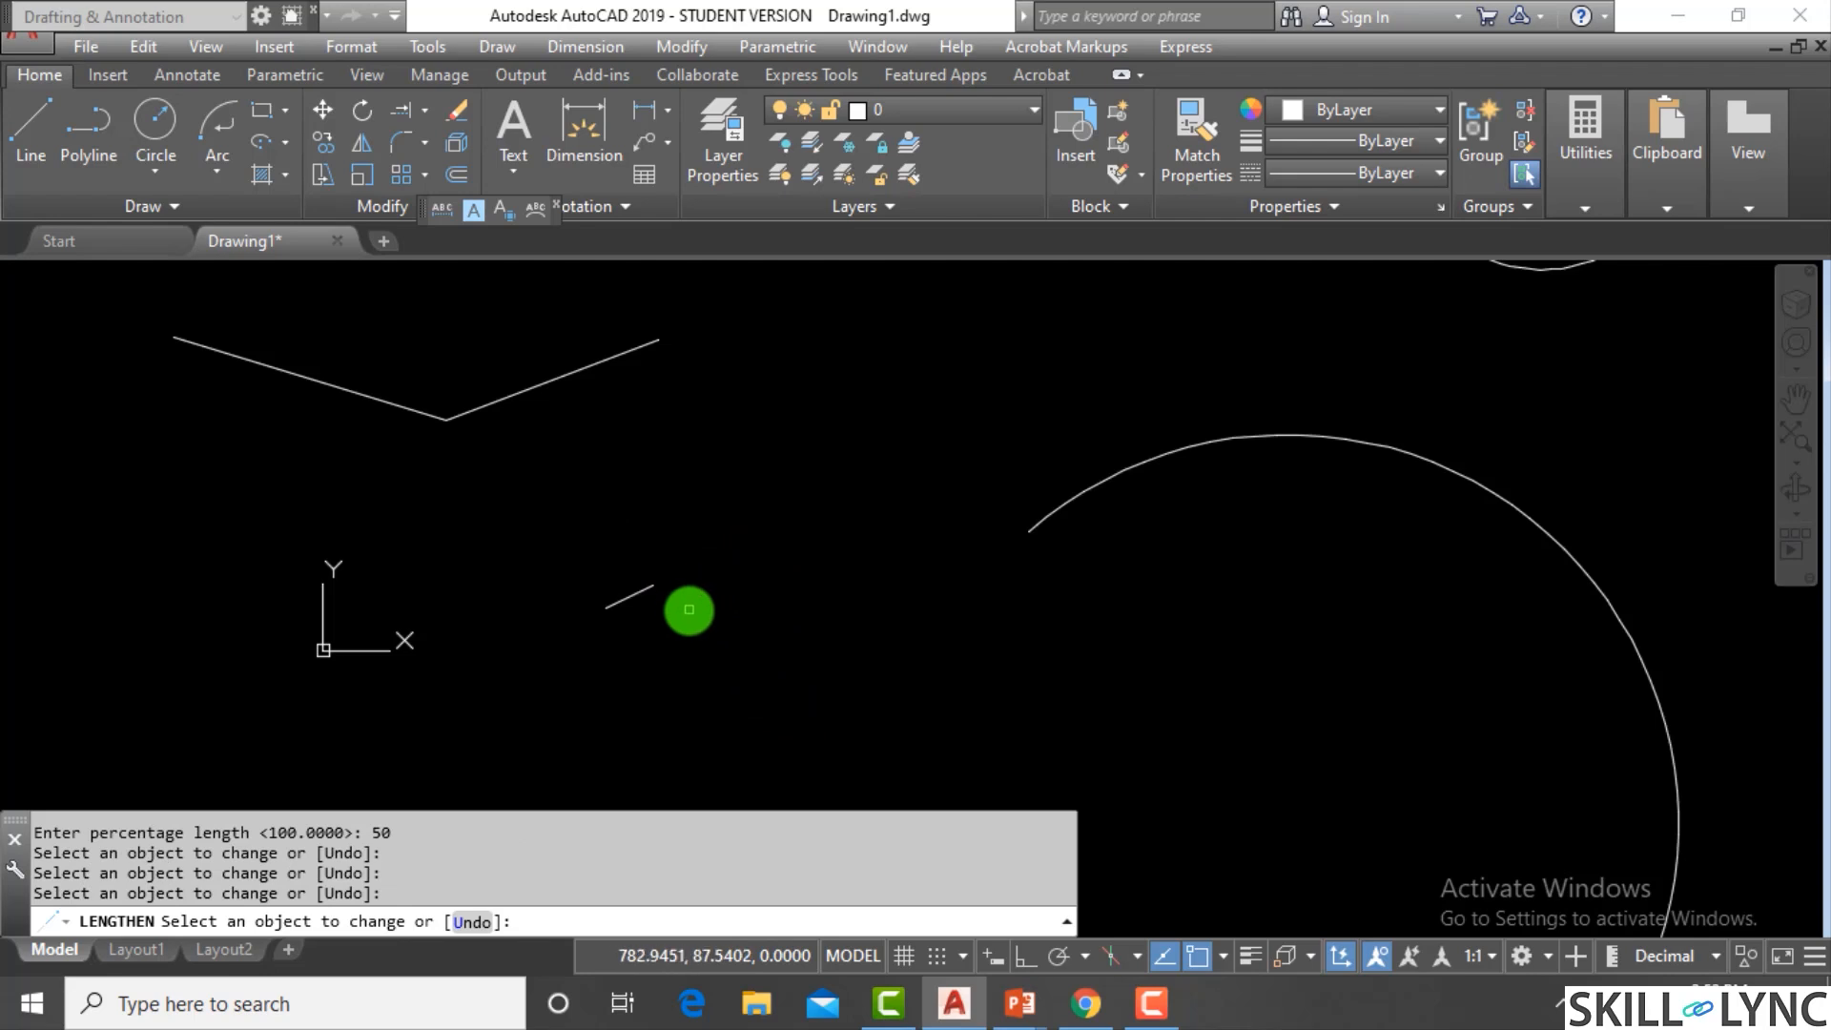
key("Escape")
Measure the shortened diagonal line and lengthen it three times from its upper end at 200 percent
key("Return")
left_click(637, 590)
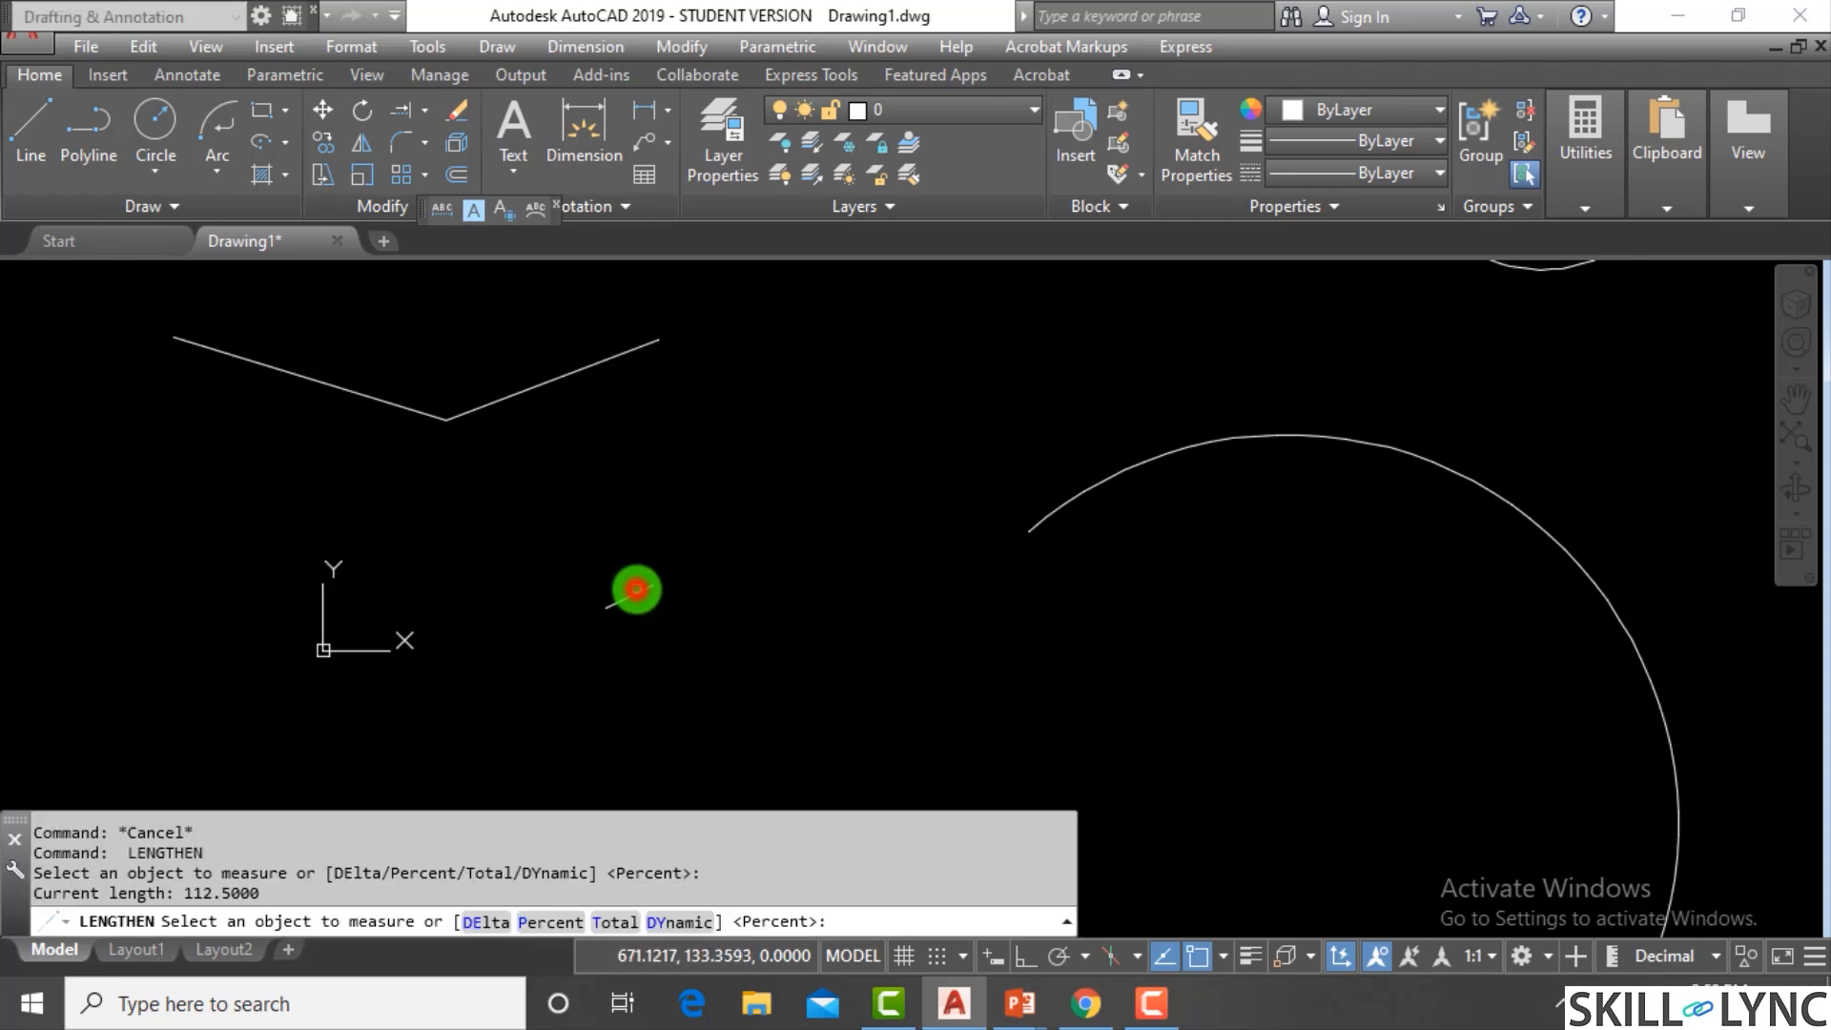
left_click(558, 922)
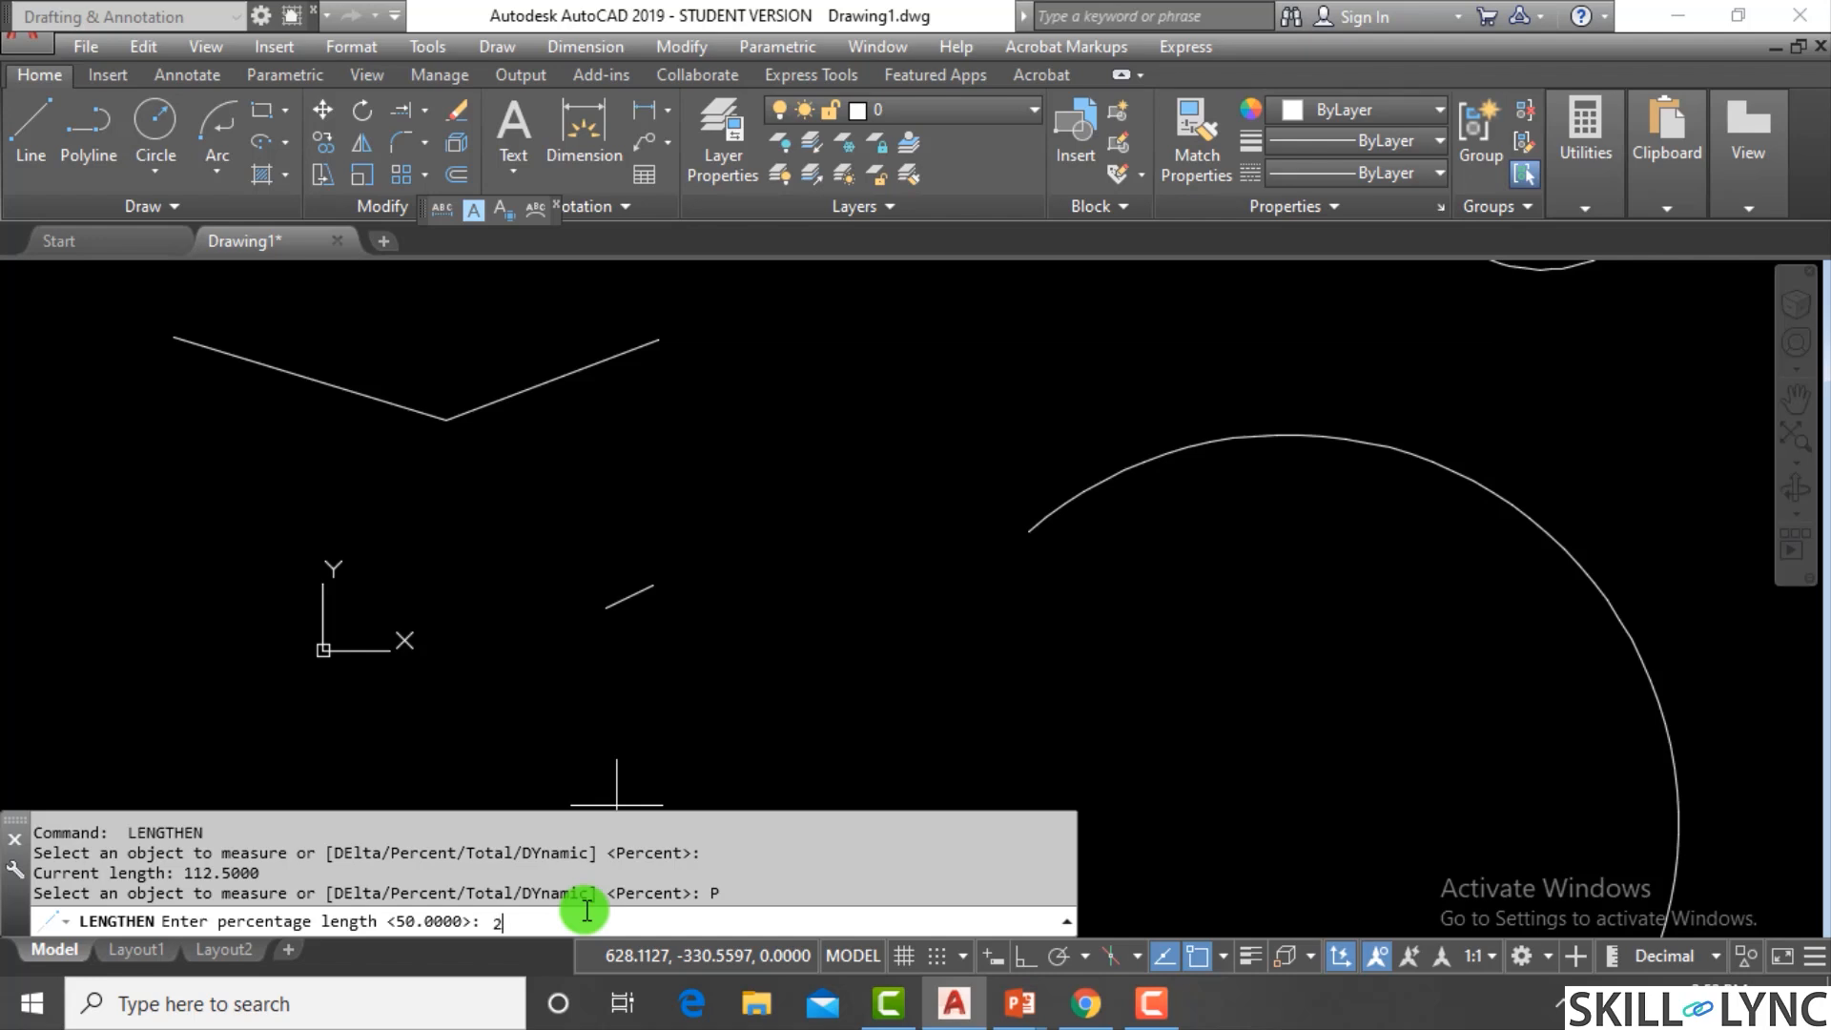
type("200")
key("Return")
left_click(637, 598)
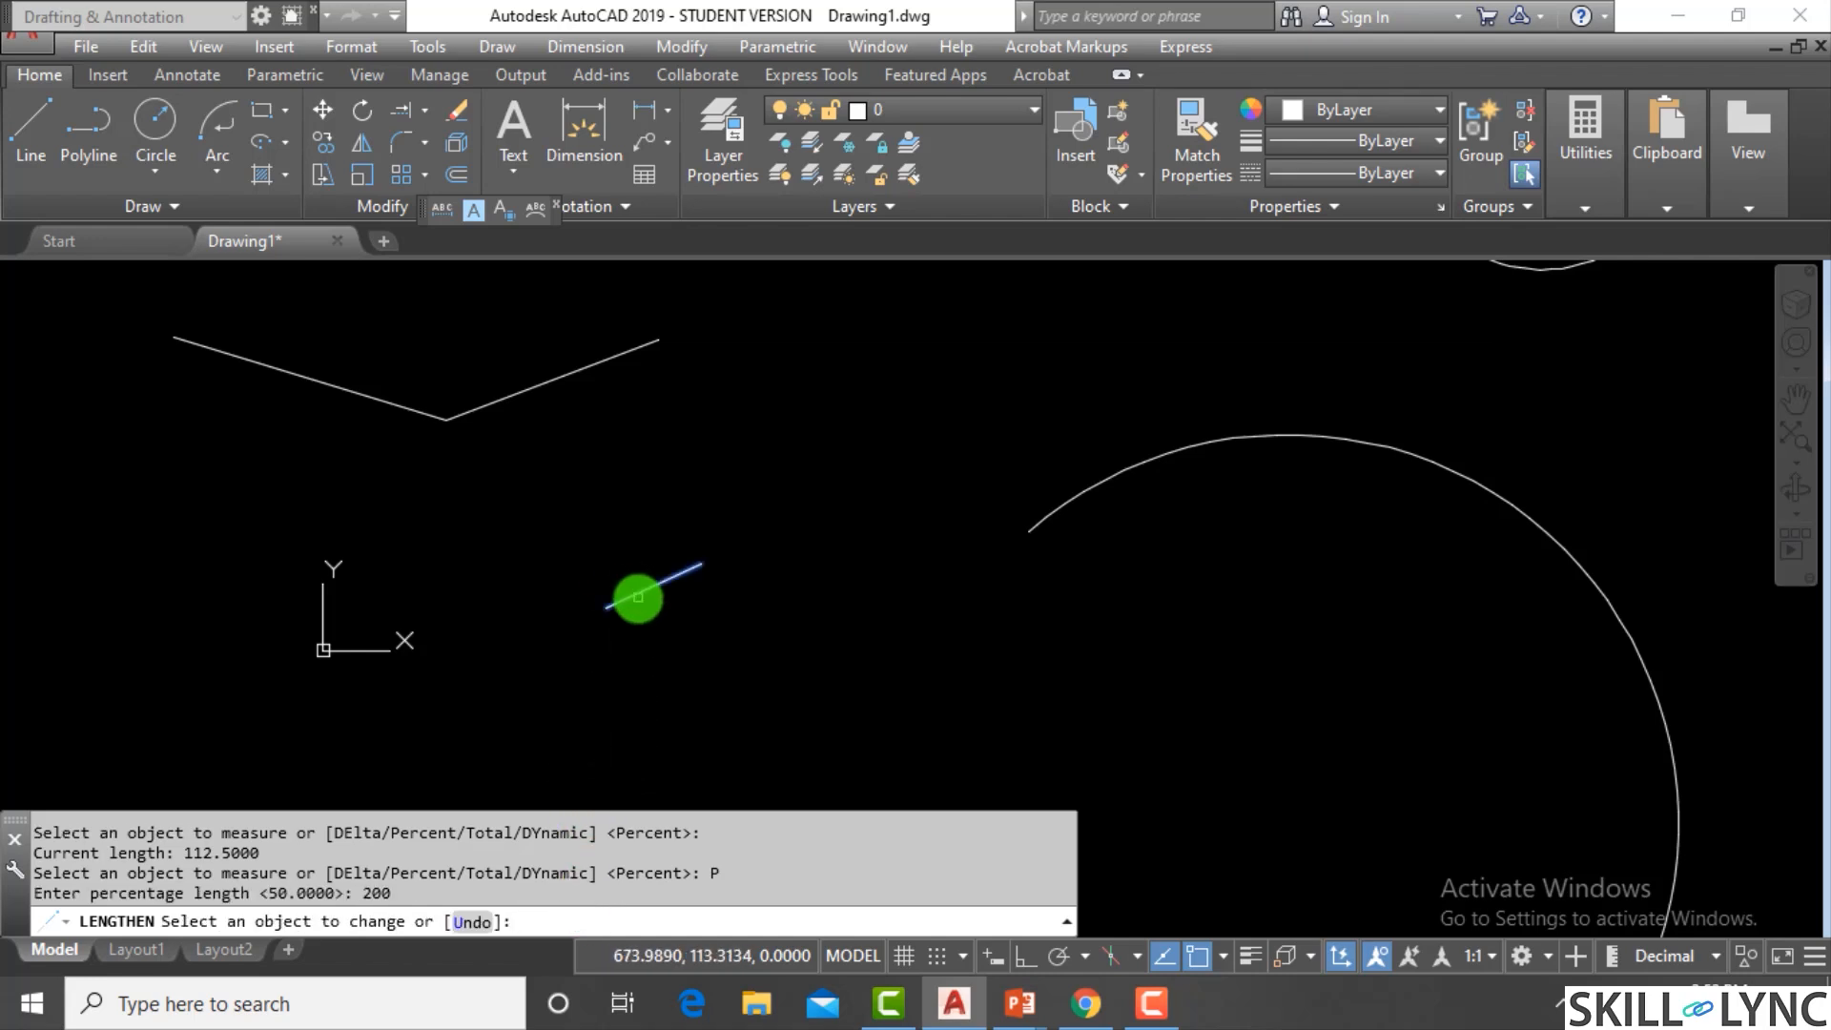
left_click(680, 564)
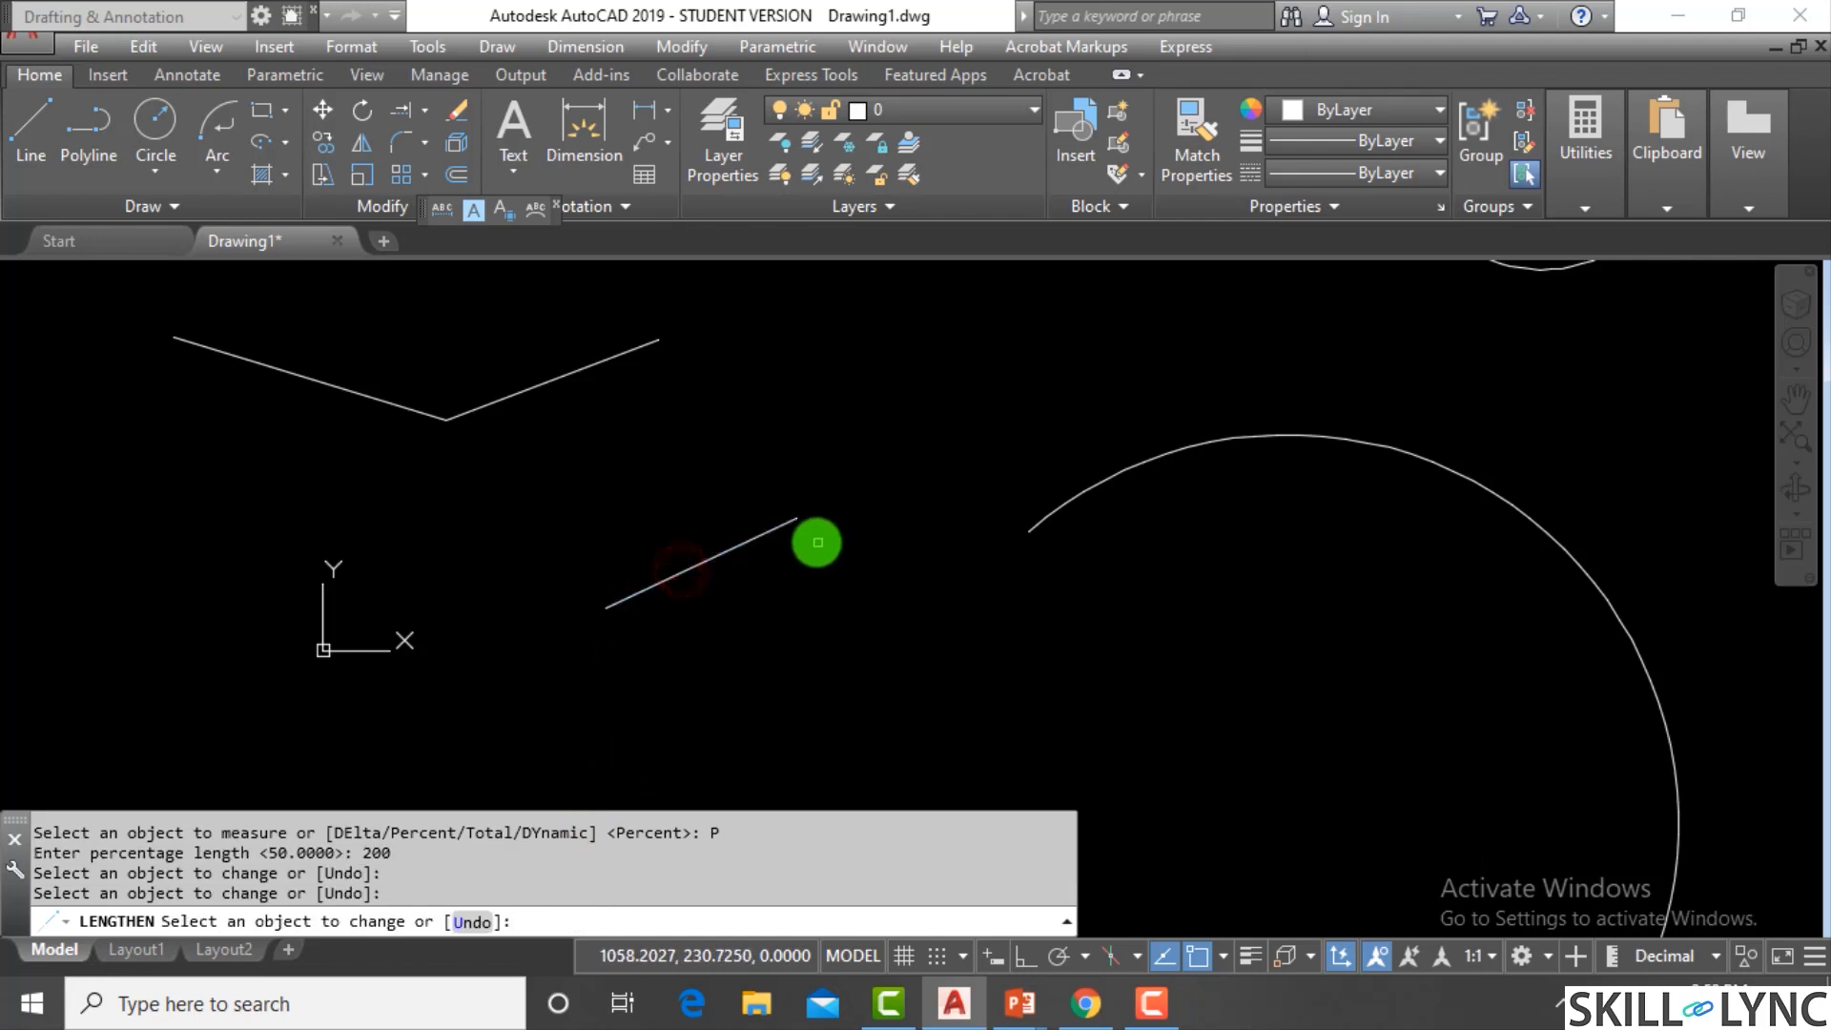
left_click(792, 521)
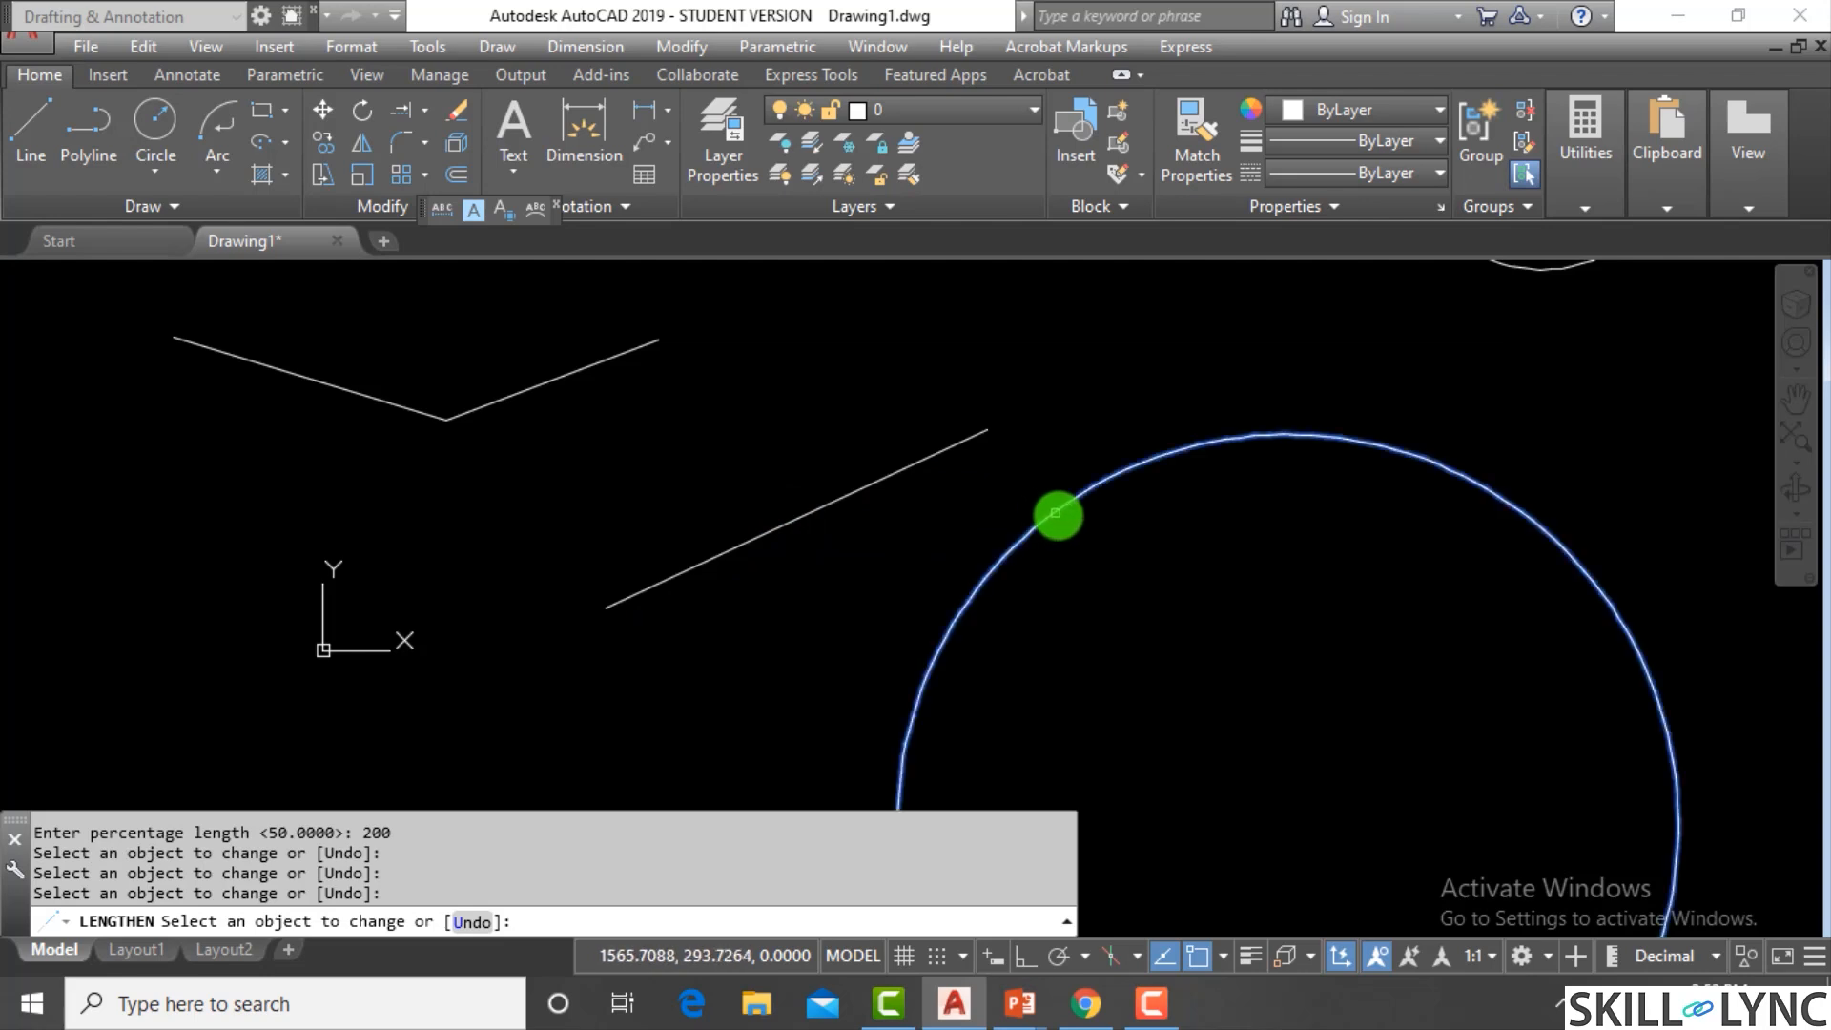
Apply the 200 percent lengthening to the large arc, the small upper arc and the right segment of the V shape
left_click(1057, 512)
scroll(923, 550, "down", 4)
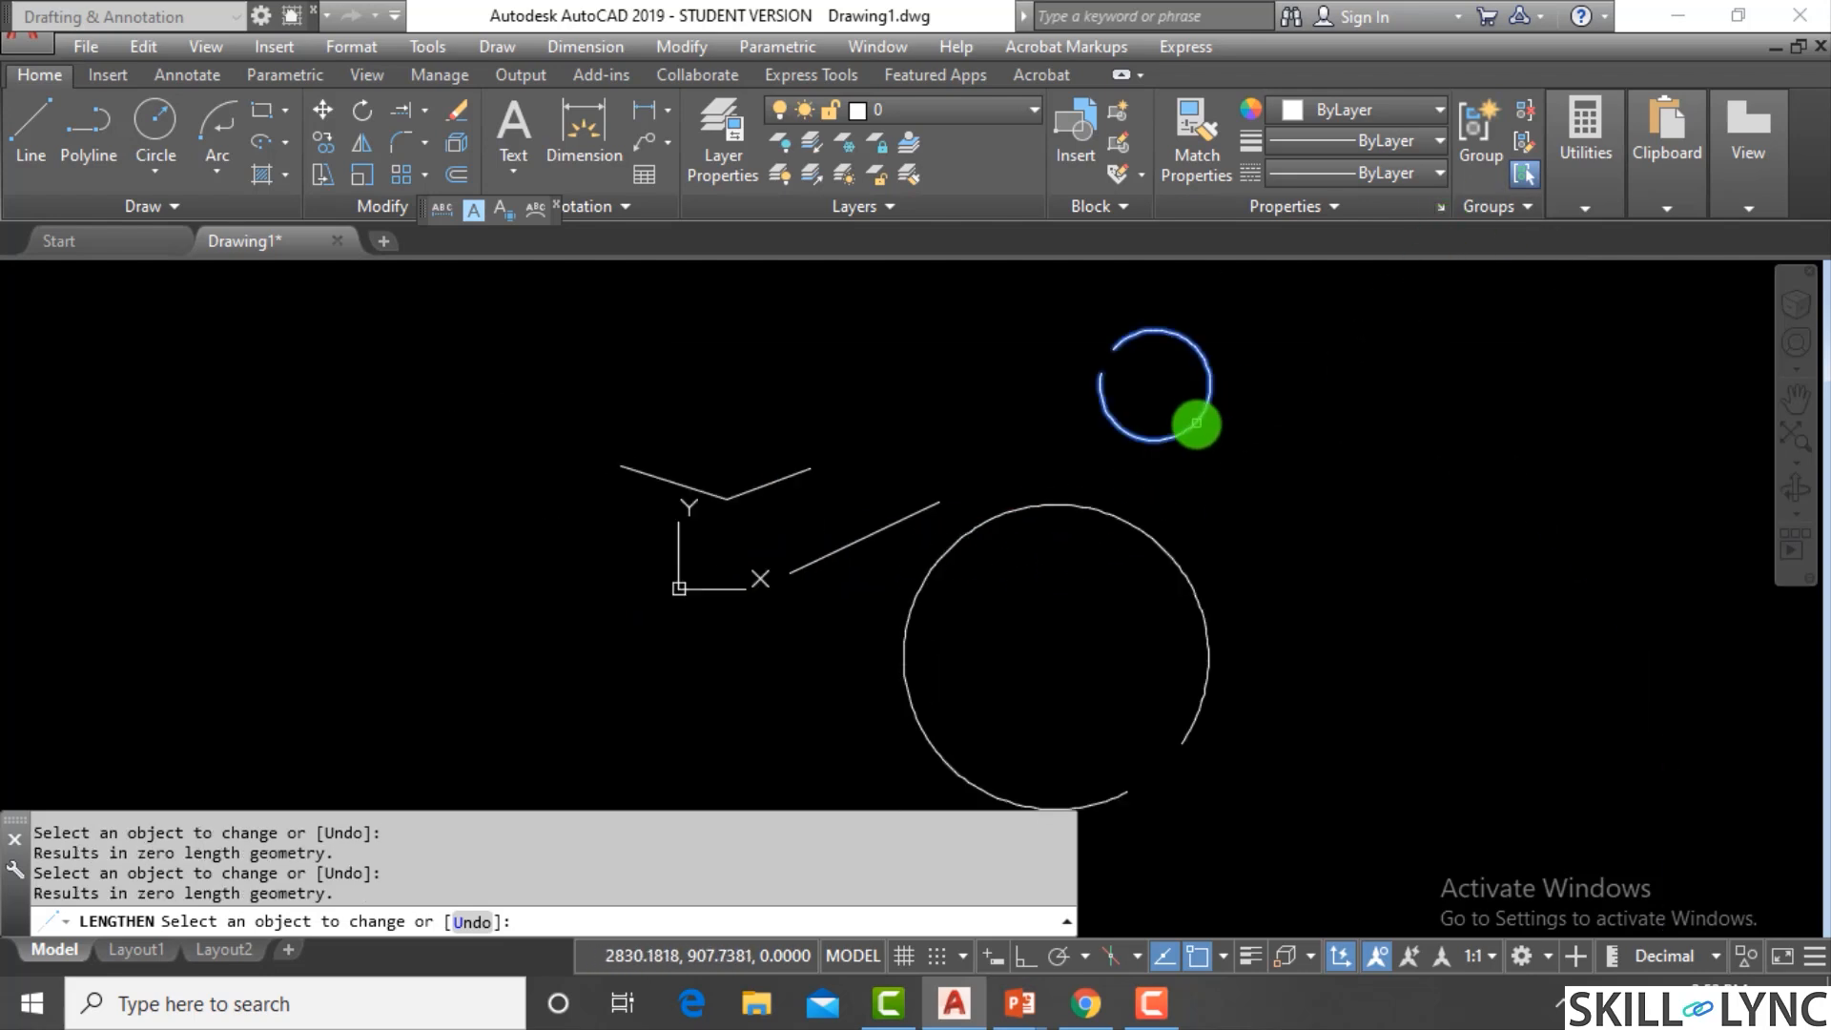
left_click(1196, 424)
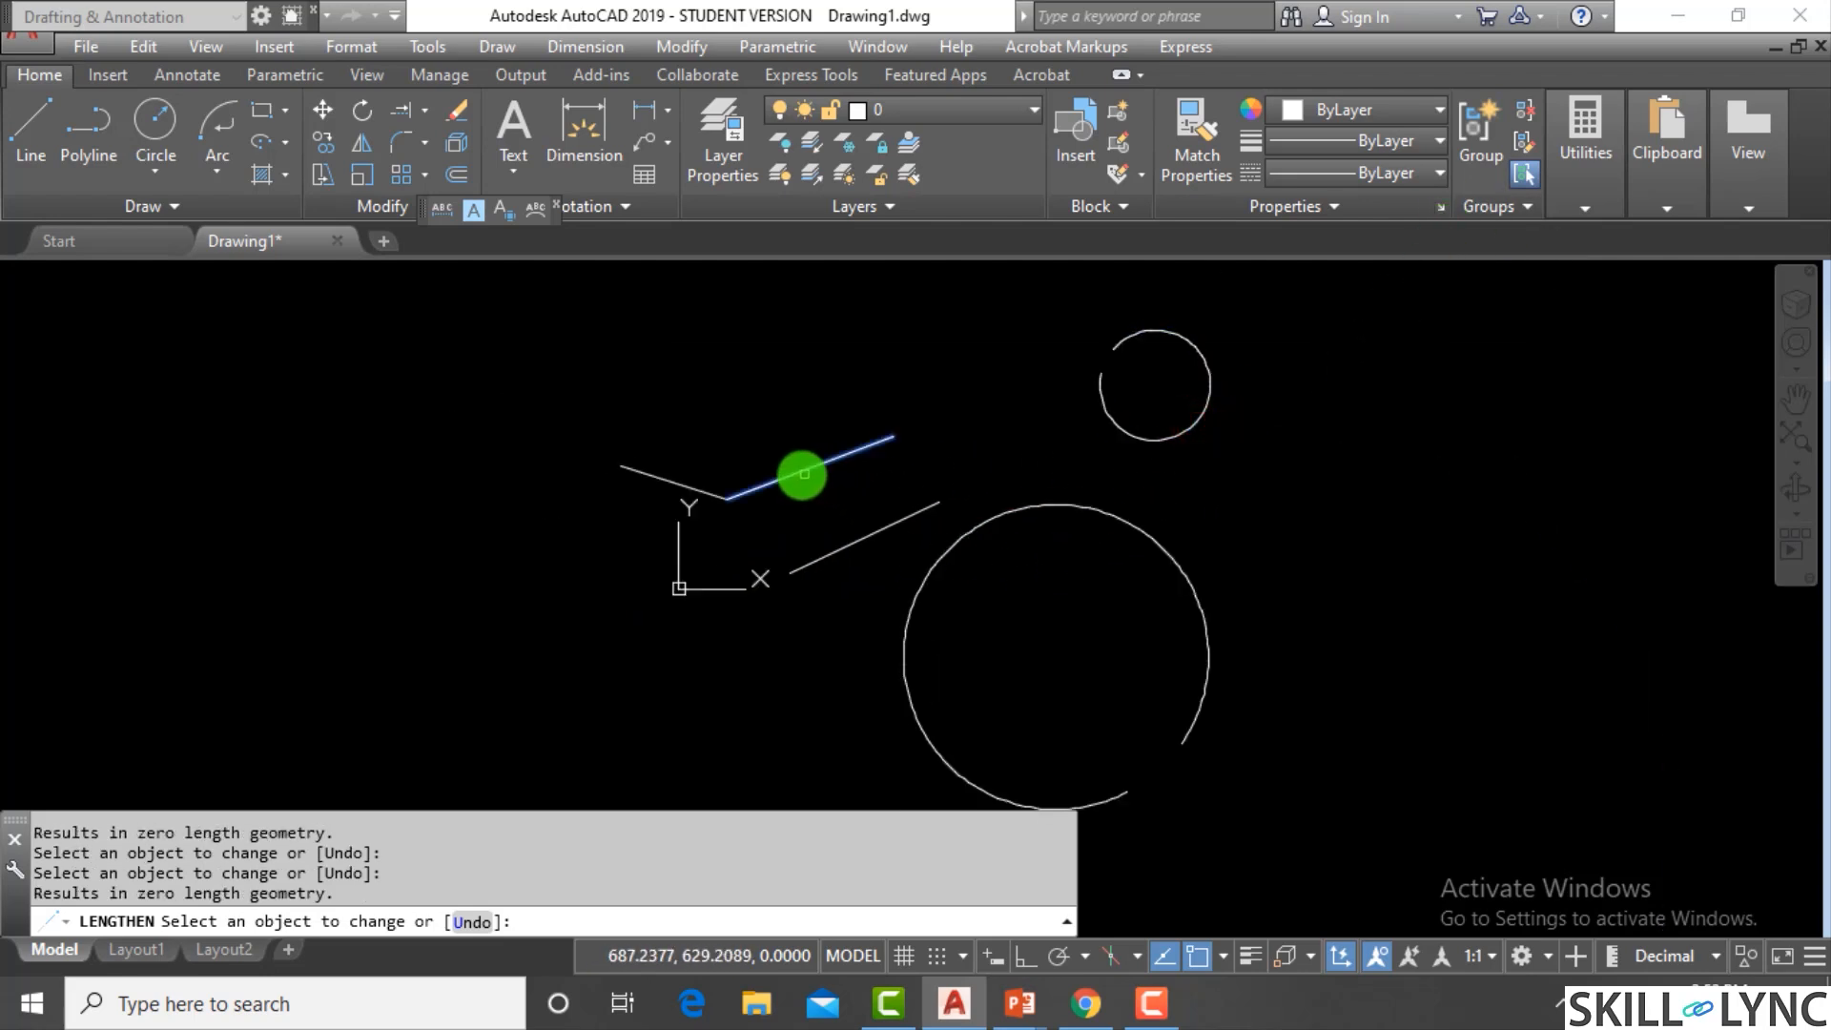
key("Escape")
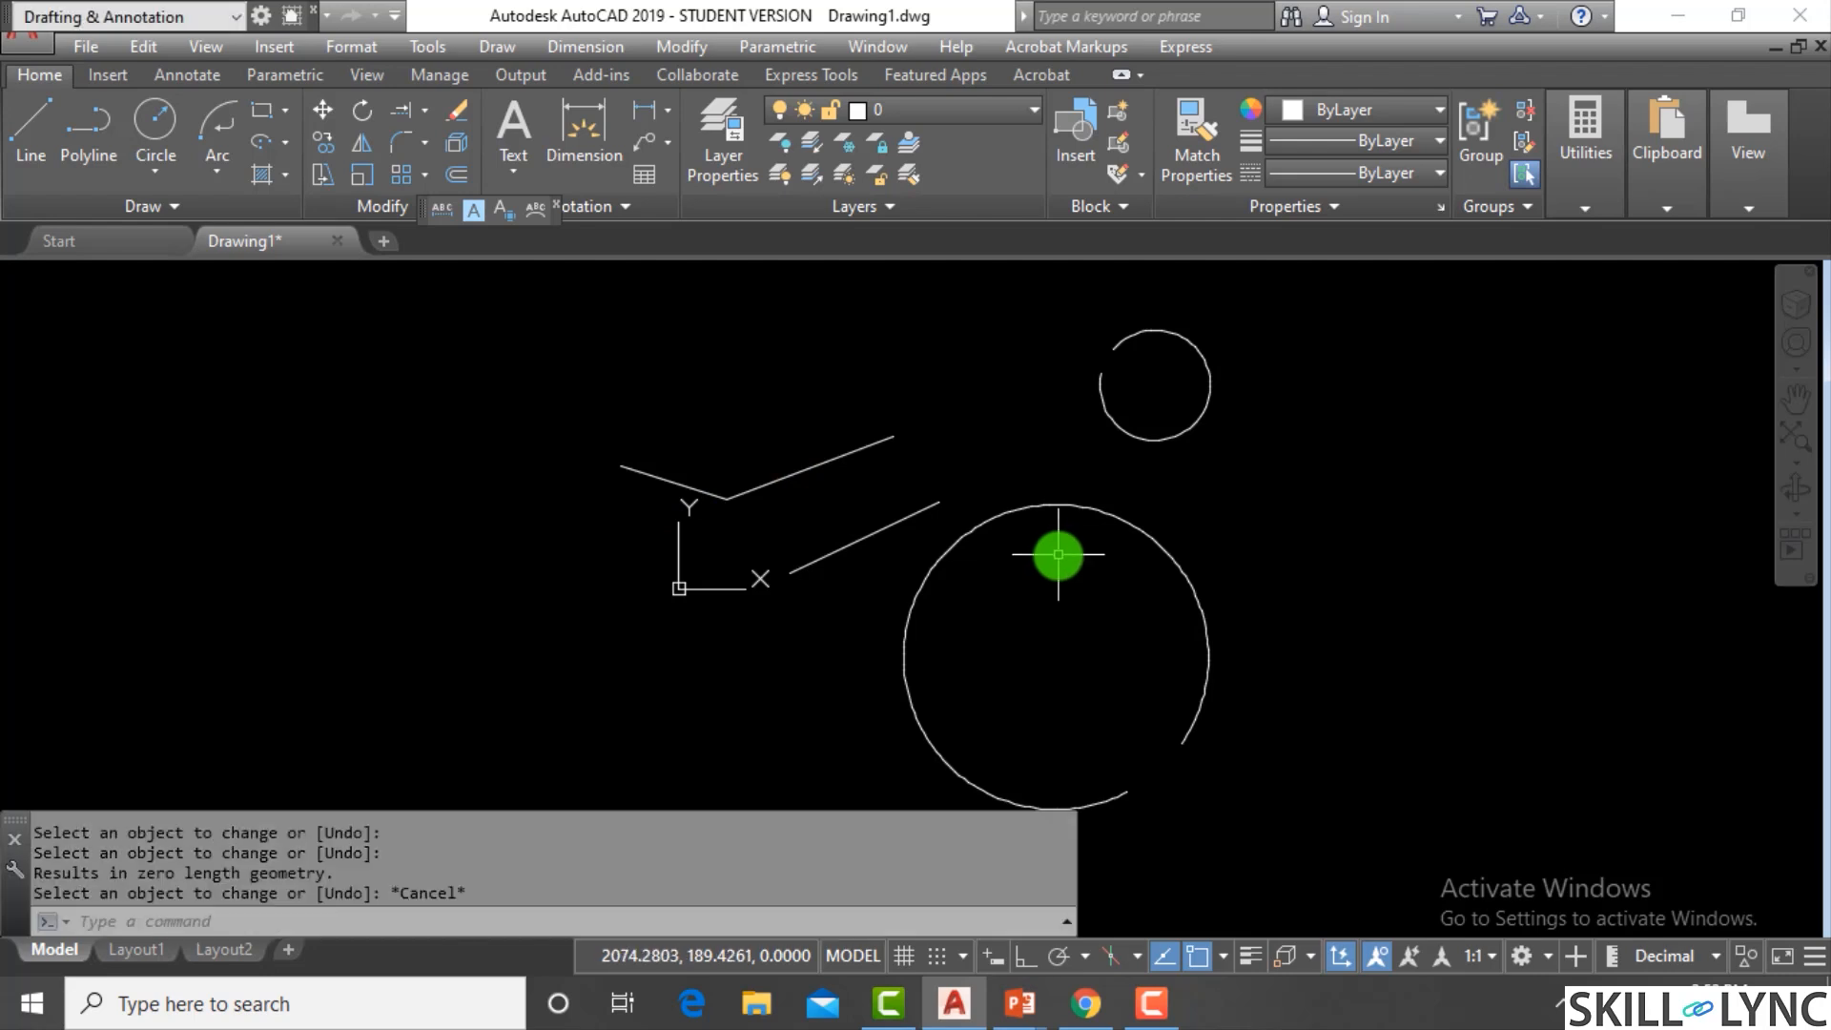
key("Escape")
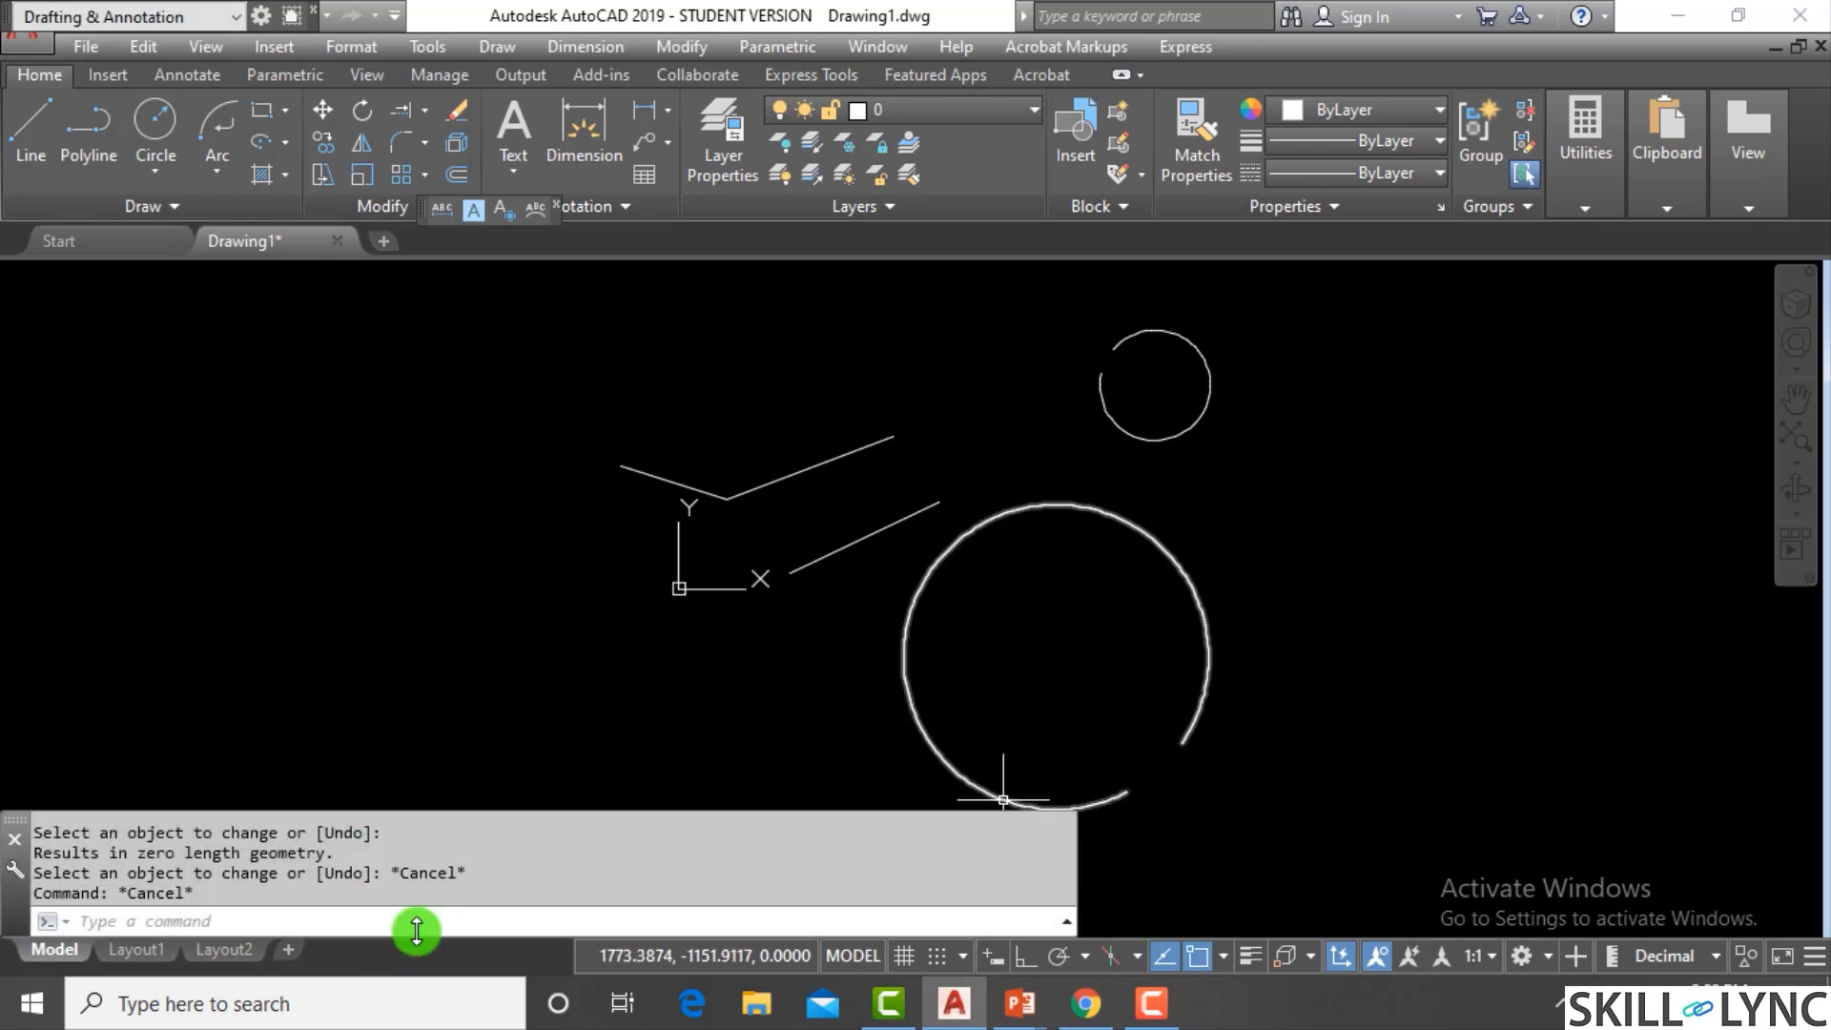
Stretch the right and left arms of the V shape outward to new end points with Lengthen's Dynamic option
scroll(883, 433, "up", 4)
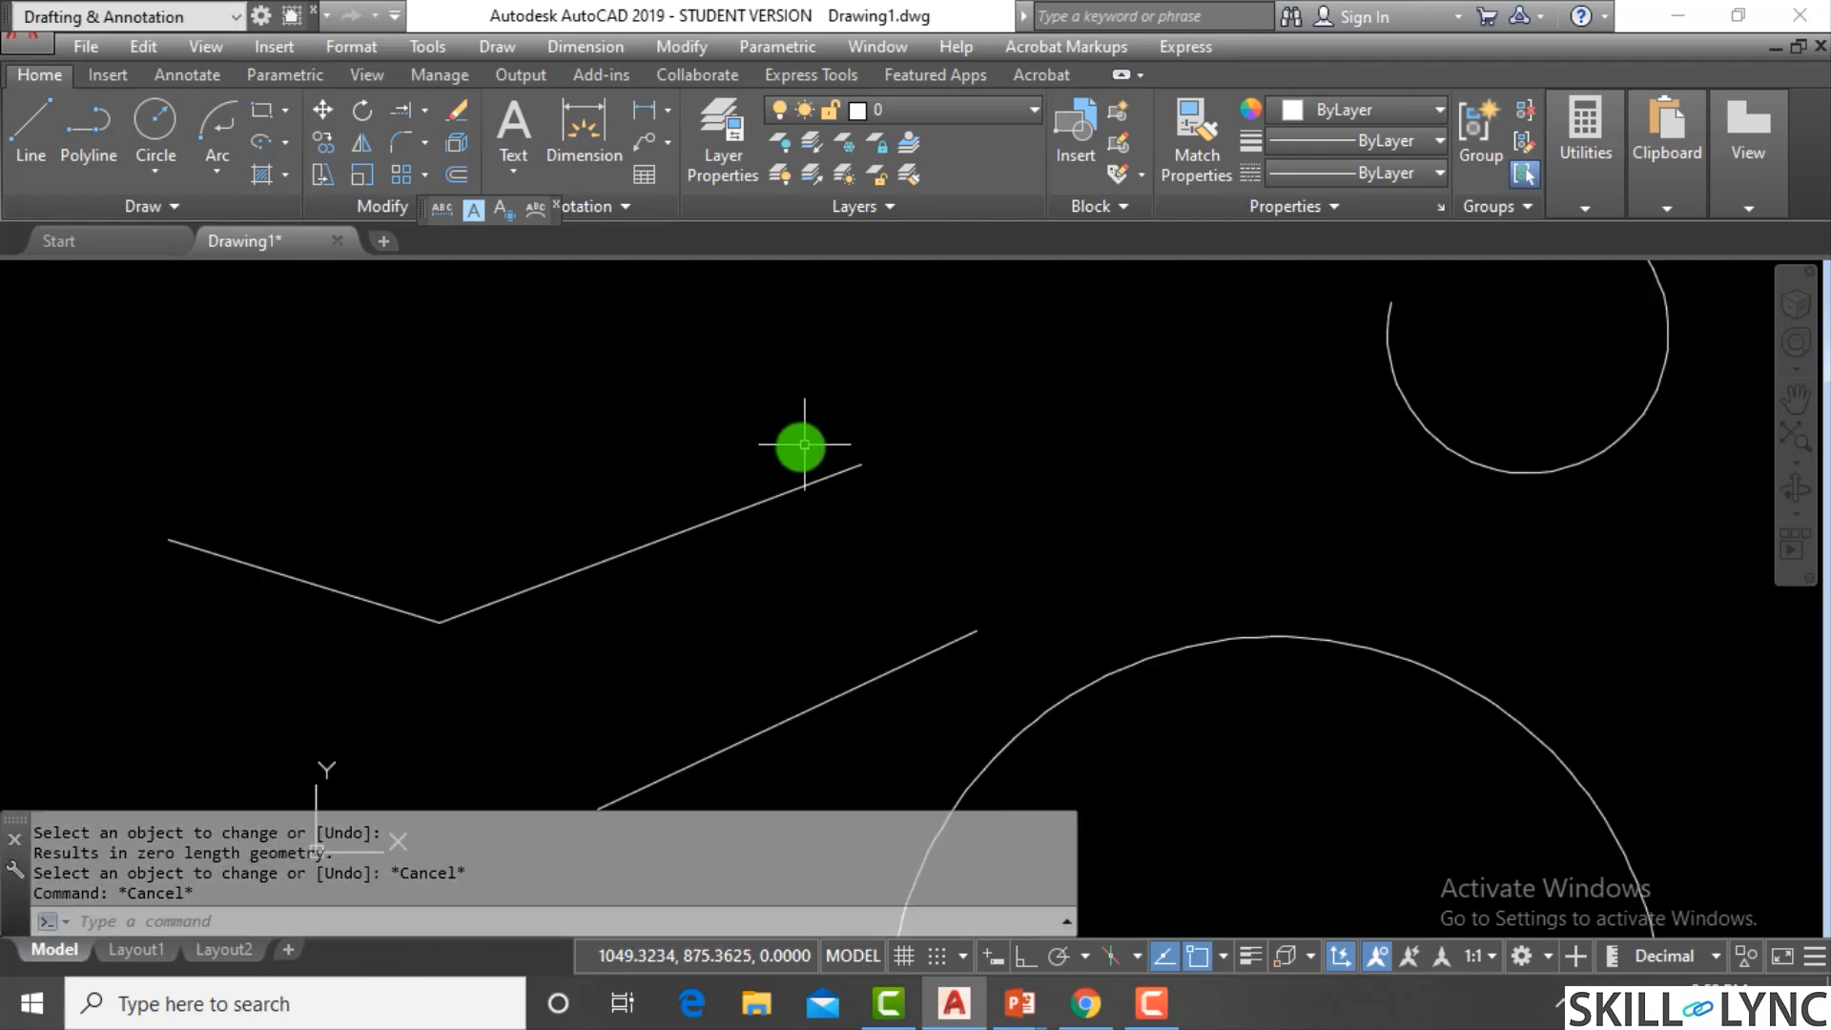
scroll(805, 444, "down", 4)
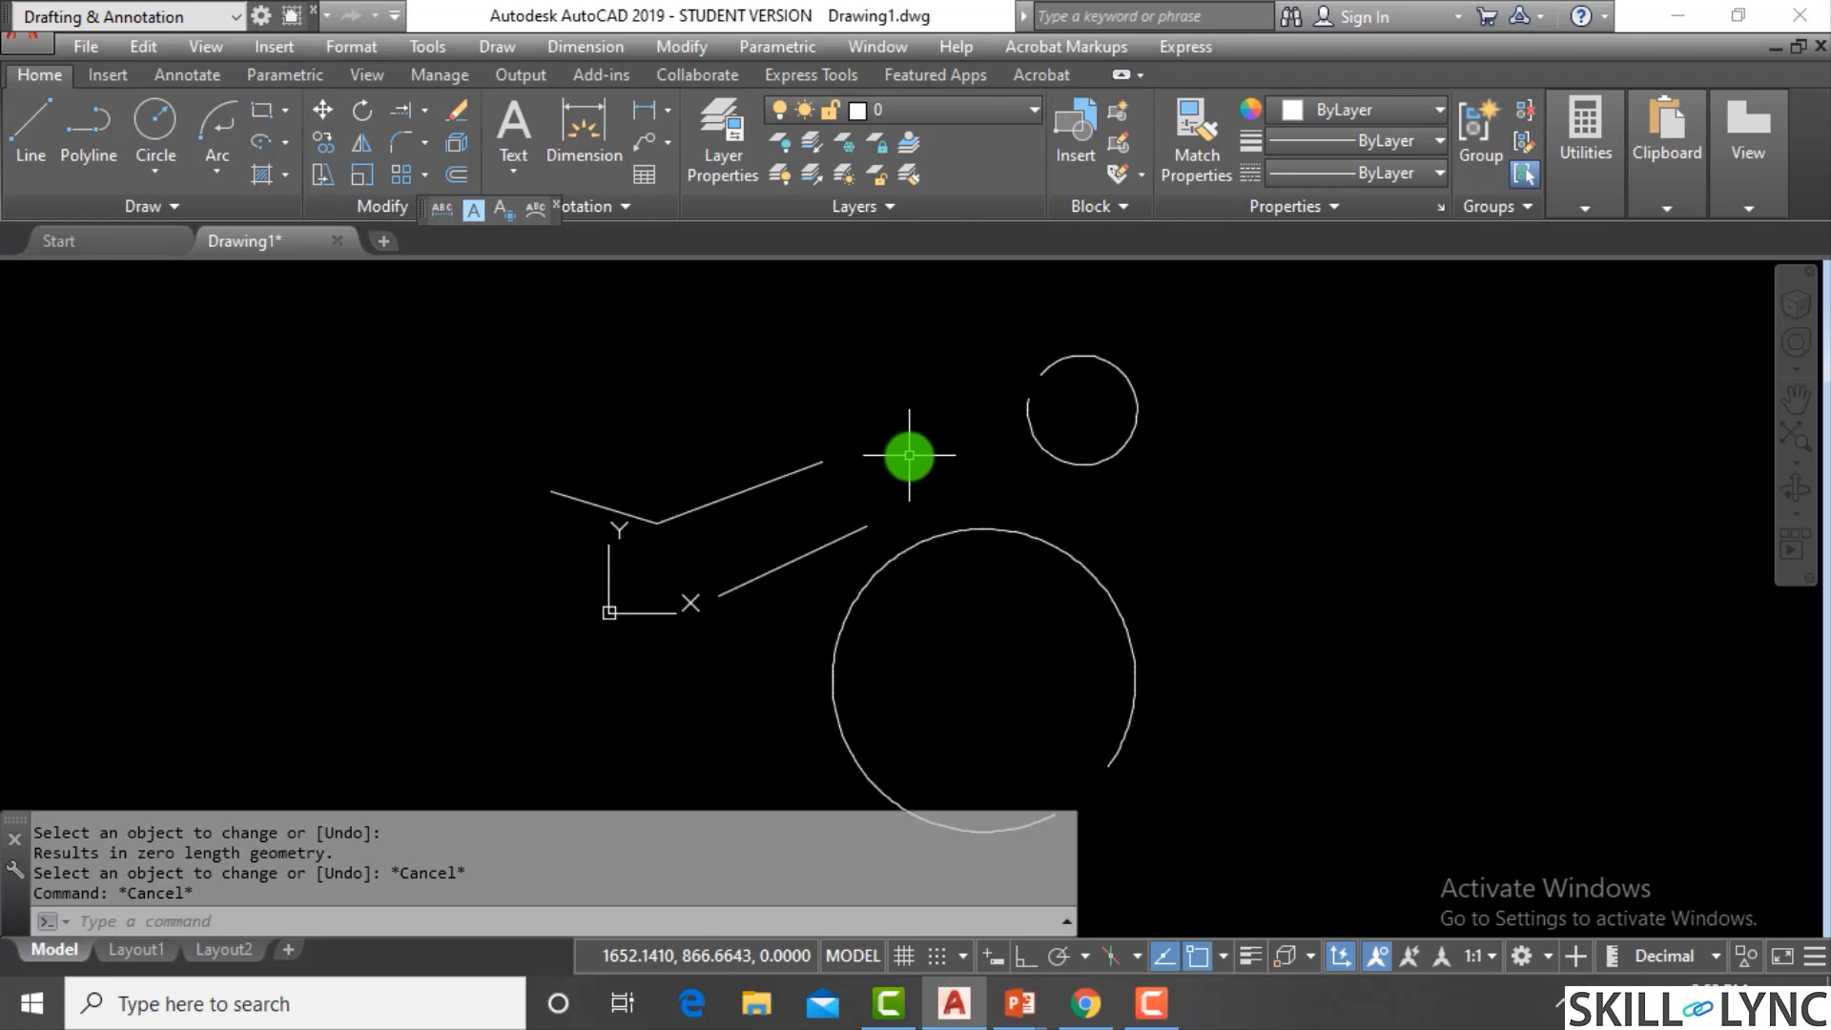
type("len")
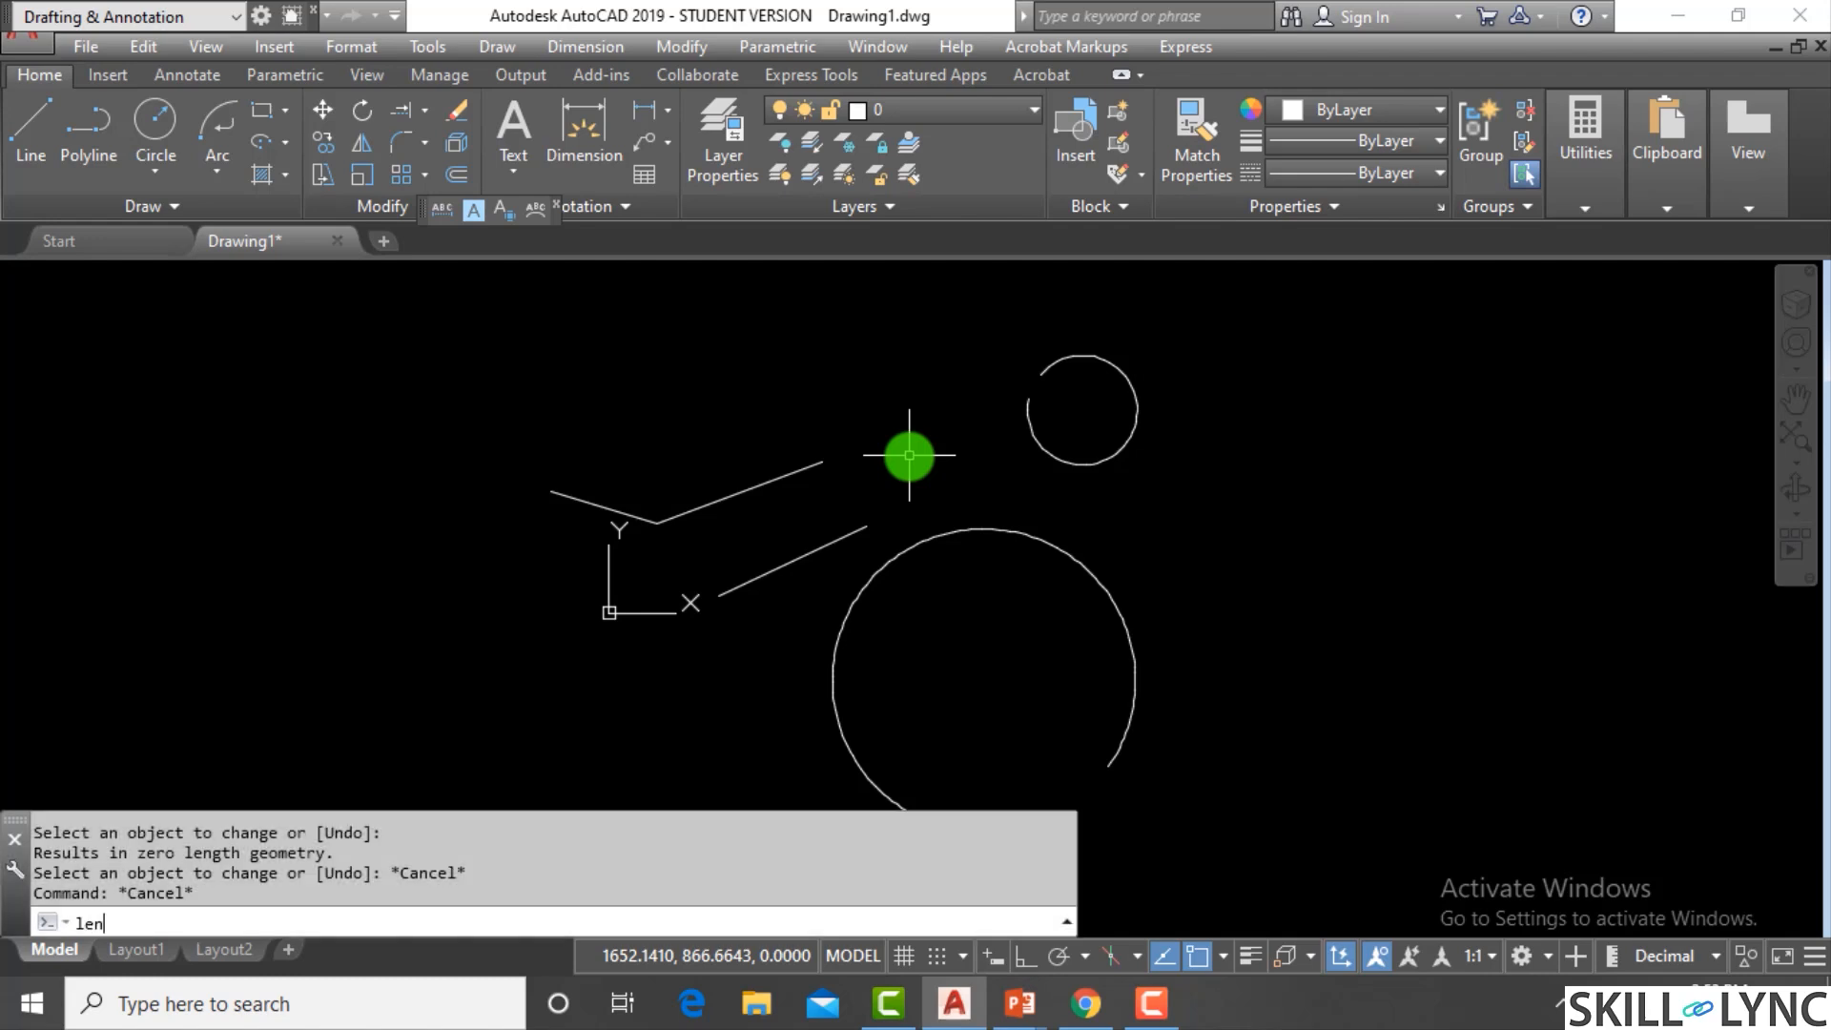
key("Return")
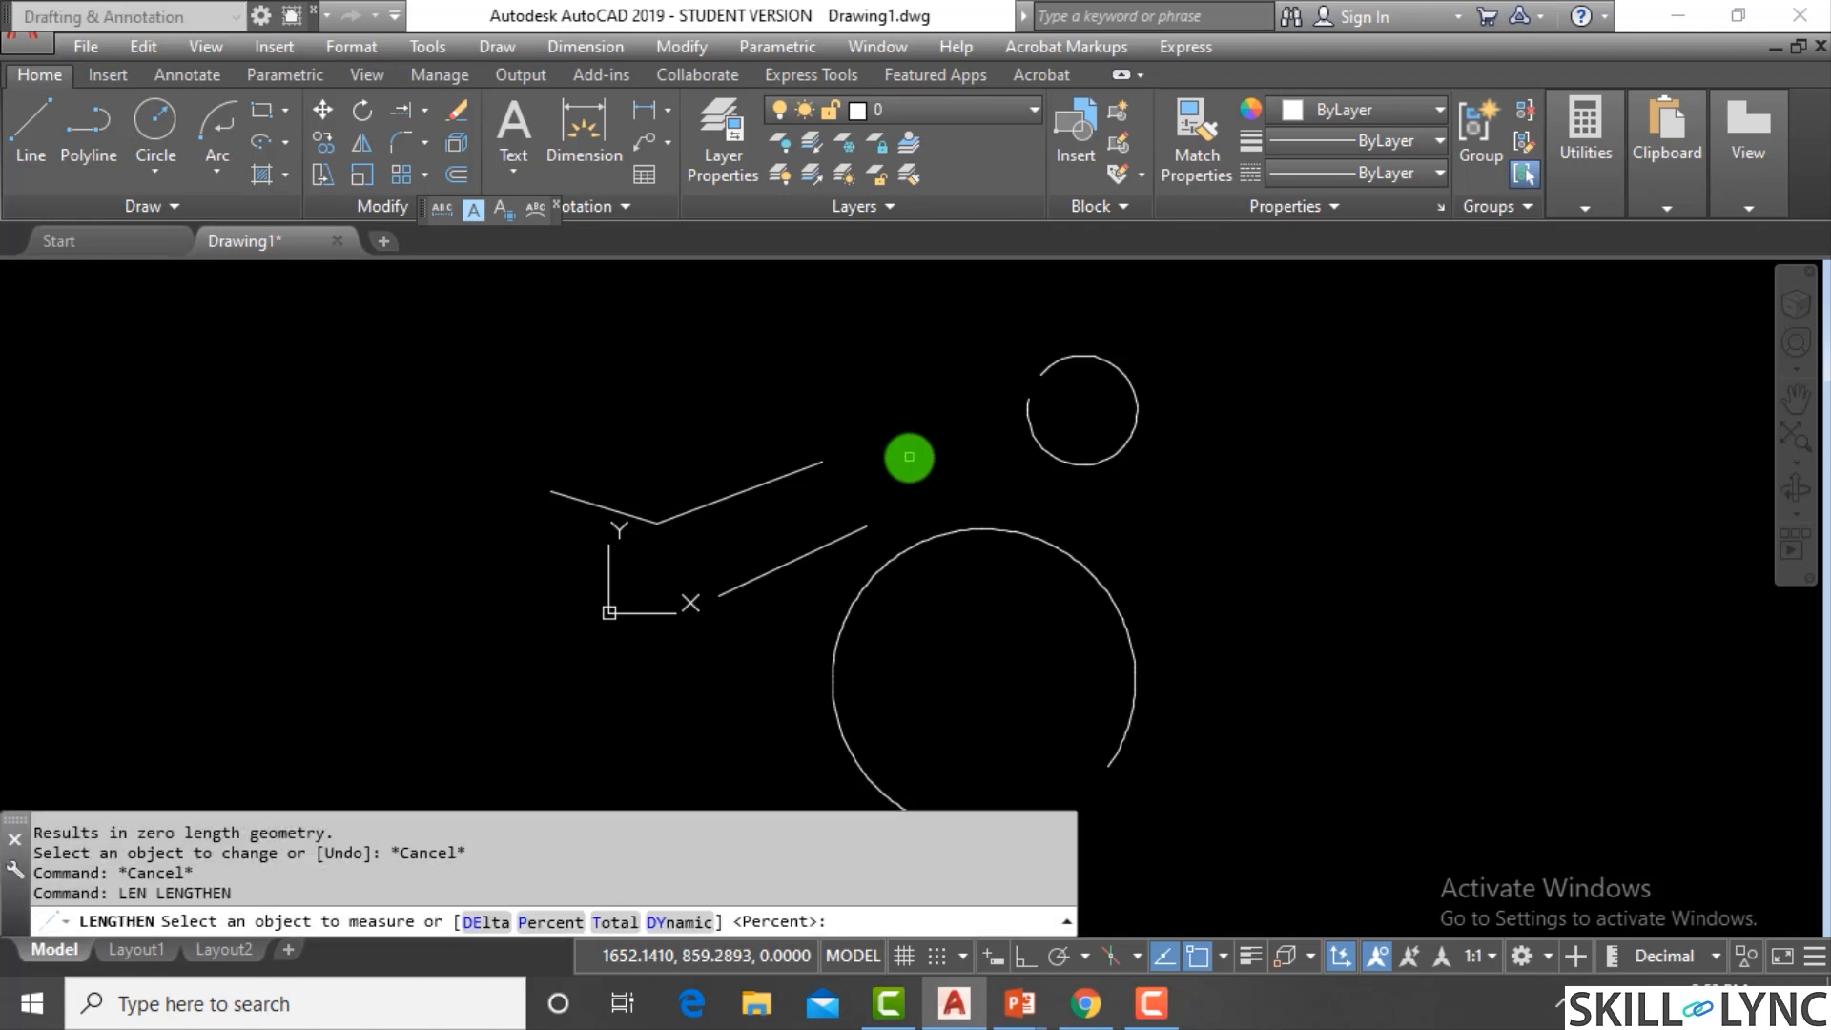
type("dy")
key("Return")
left_click(776, 478)
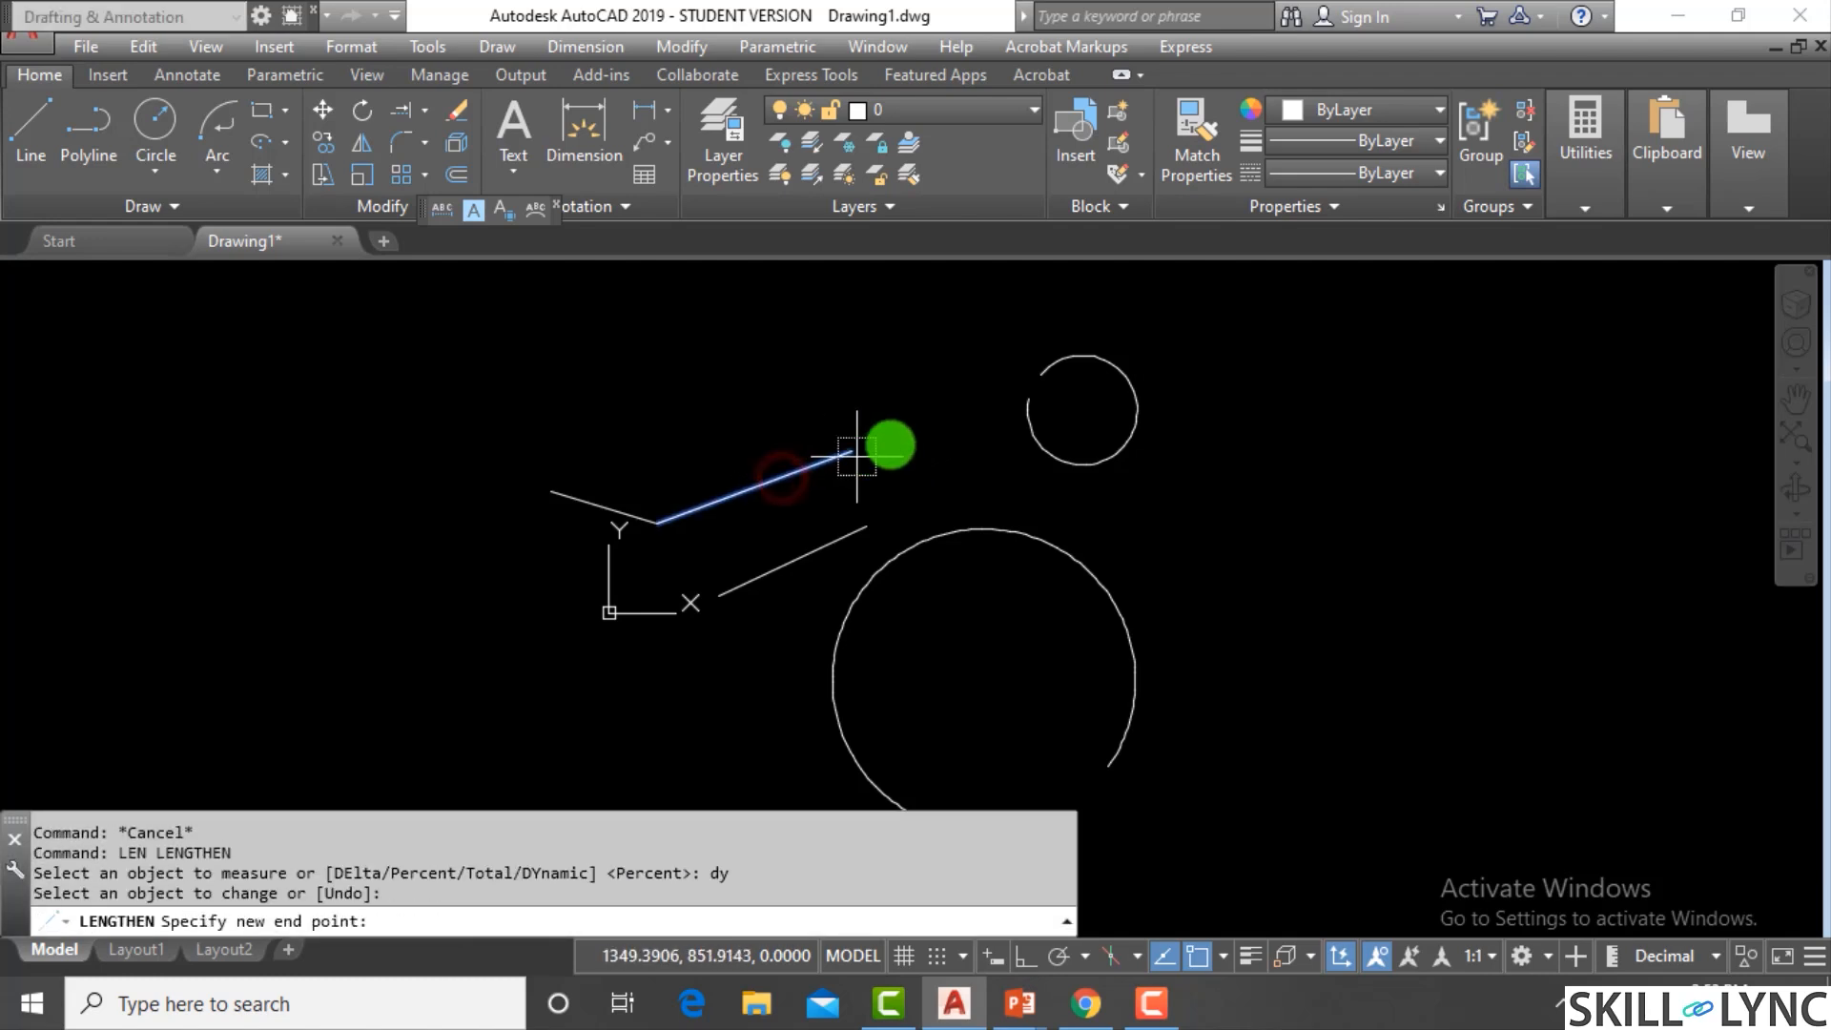
left_click(982, 389)
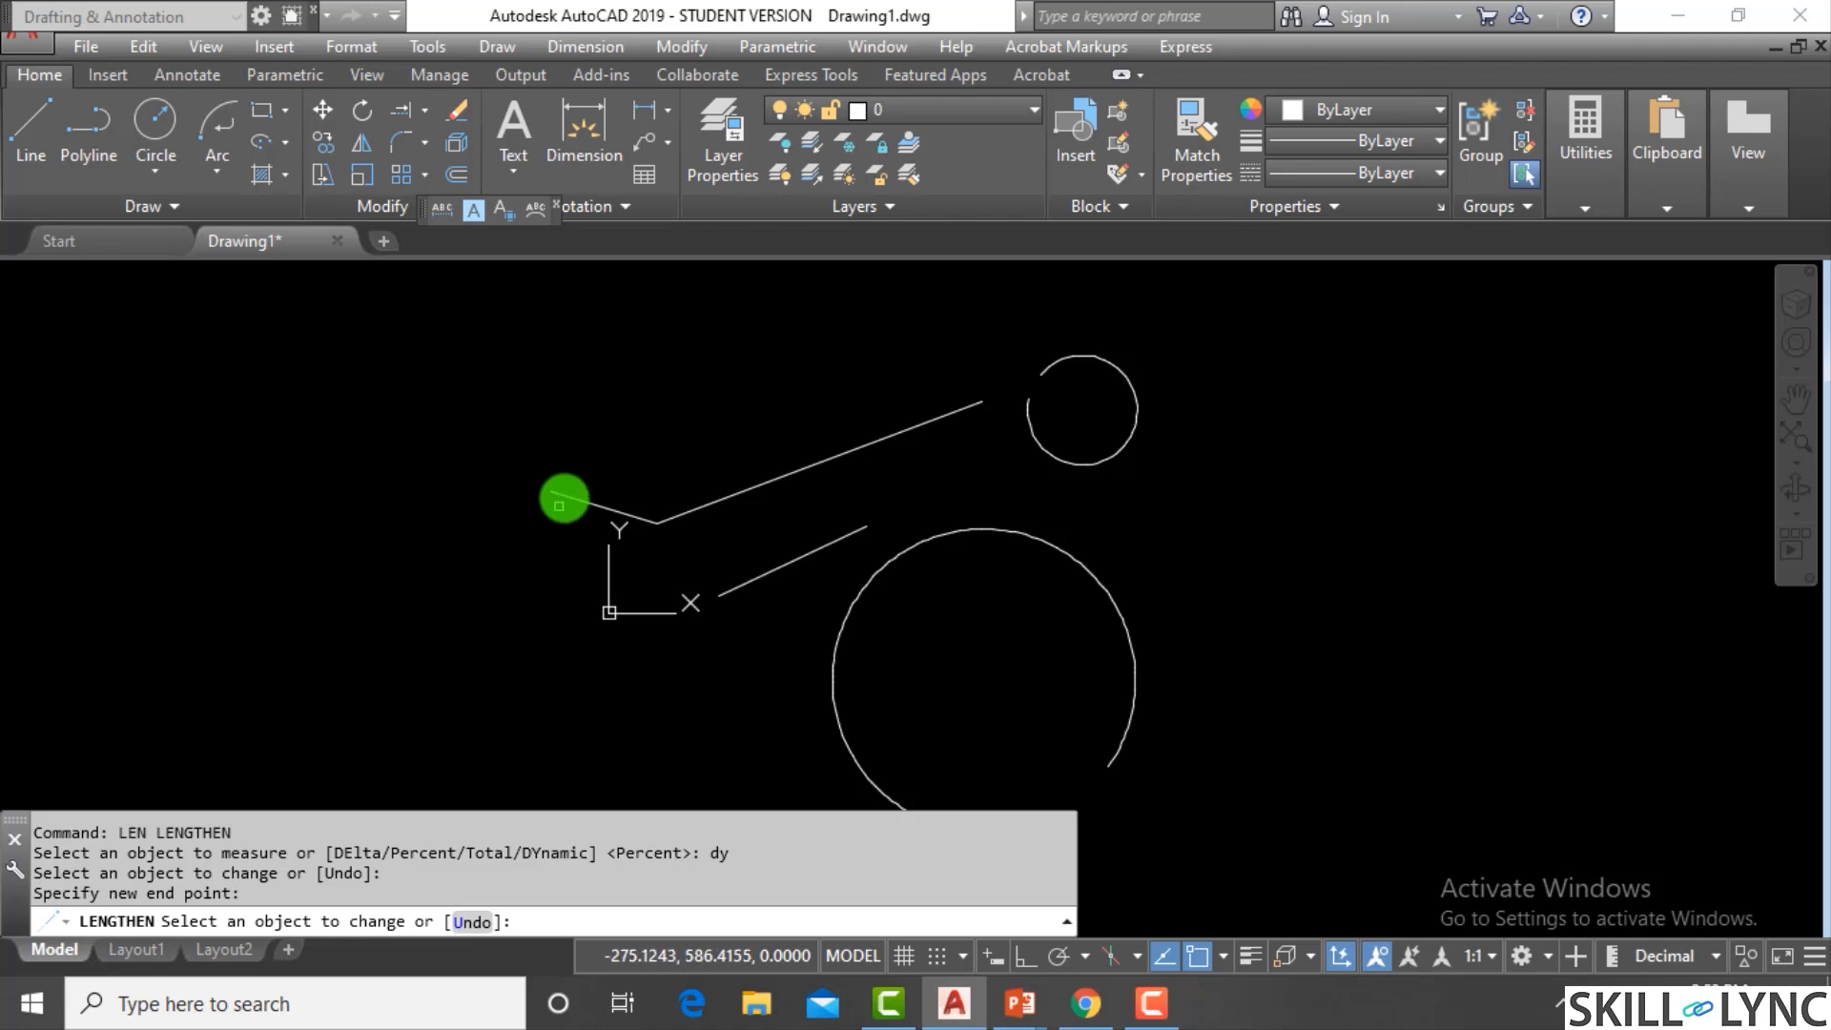
left_click(570, 495)
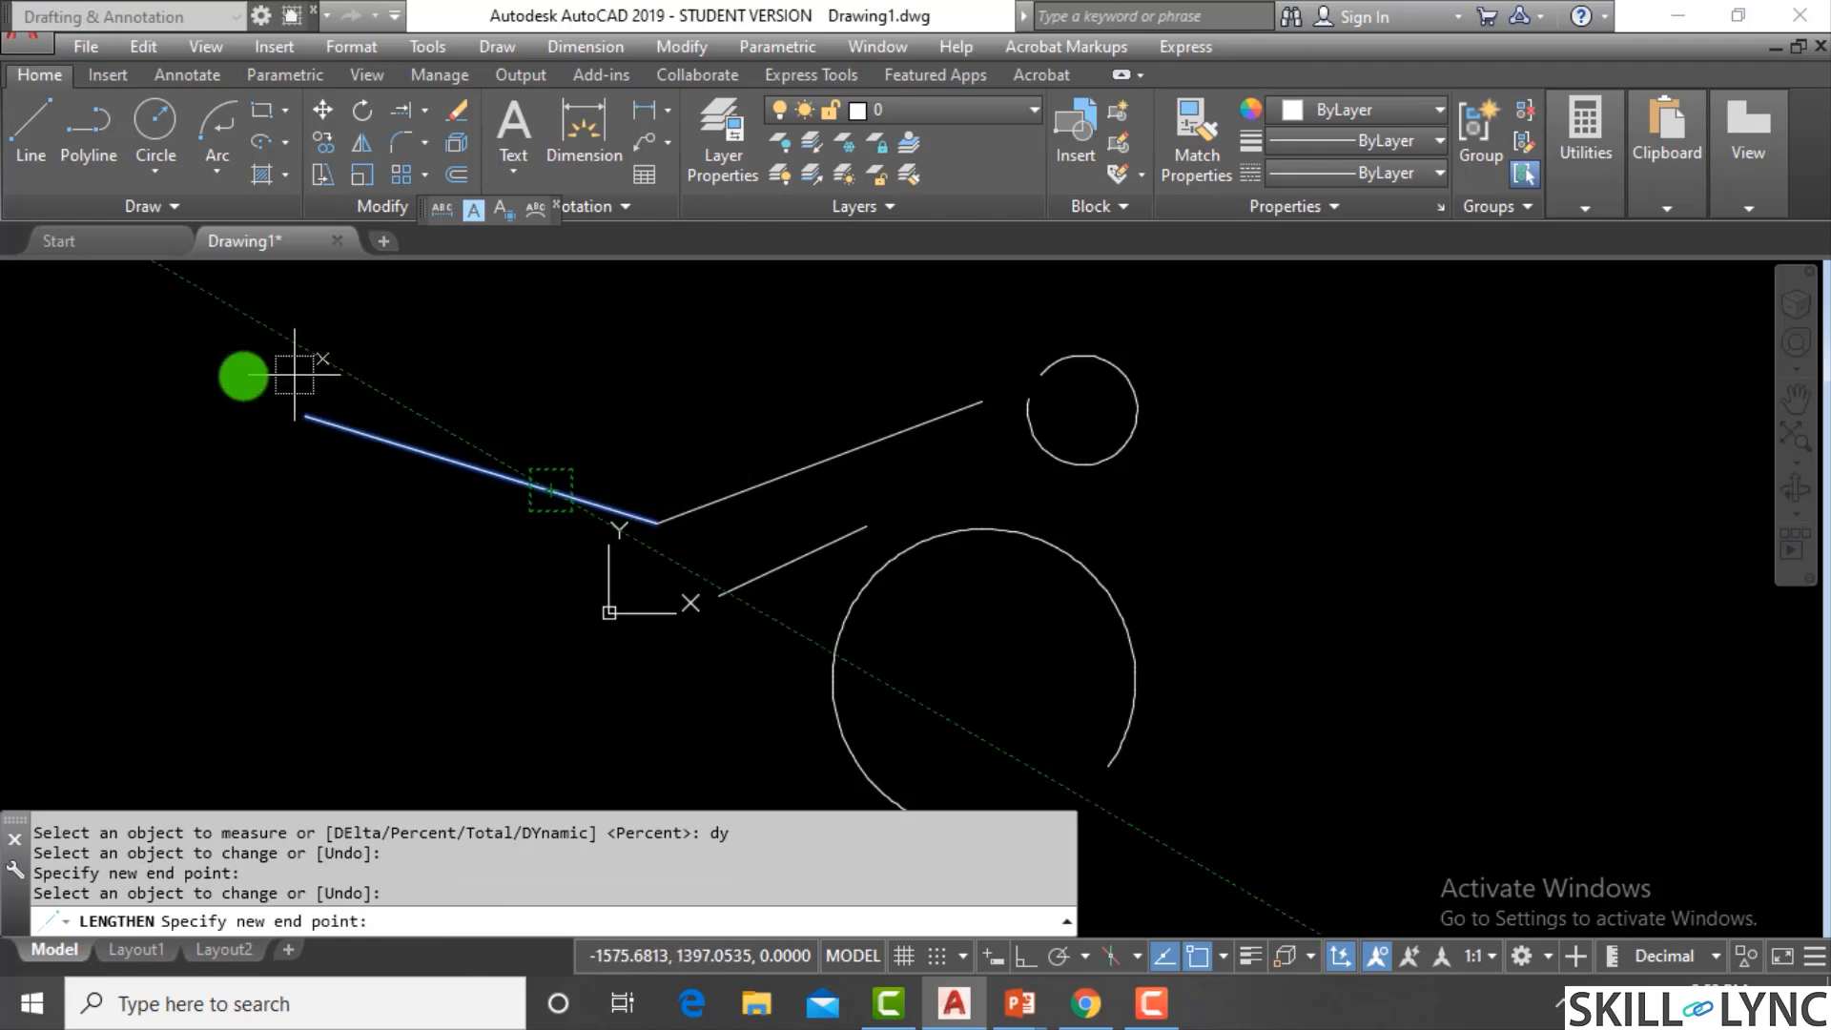
left_click(199, 377)
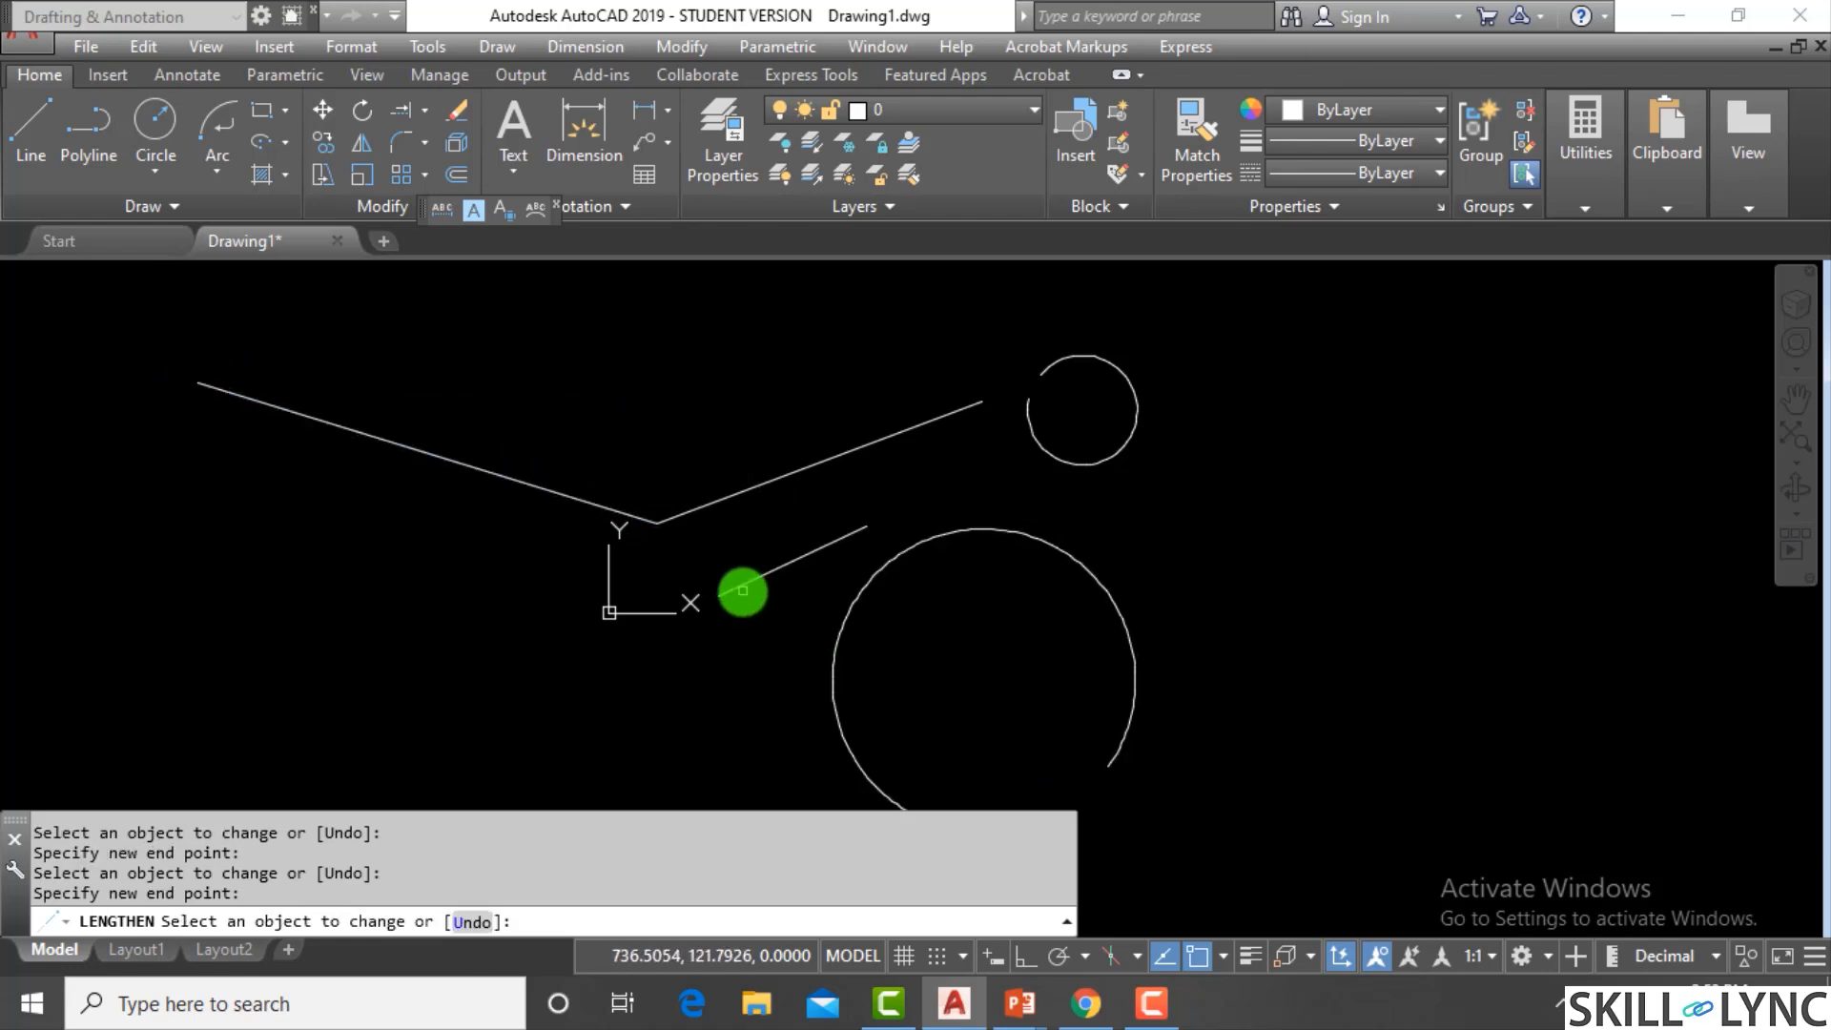
Dynamically extend the diagonal line's lower end down to the left and end the Lengthen command
left_click(743, 590)
left_click(505, 654)
key("Escape")
key("Escape")
scroll(899, 605, "down", 3)
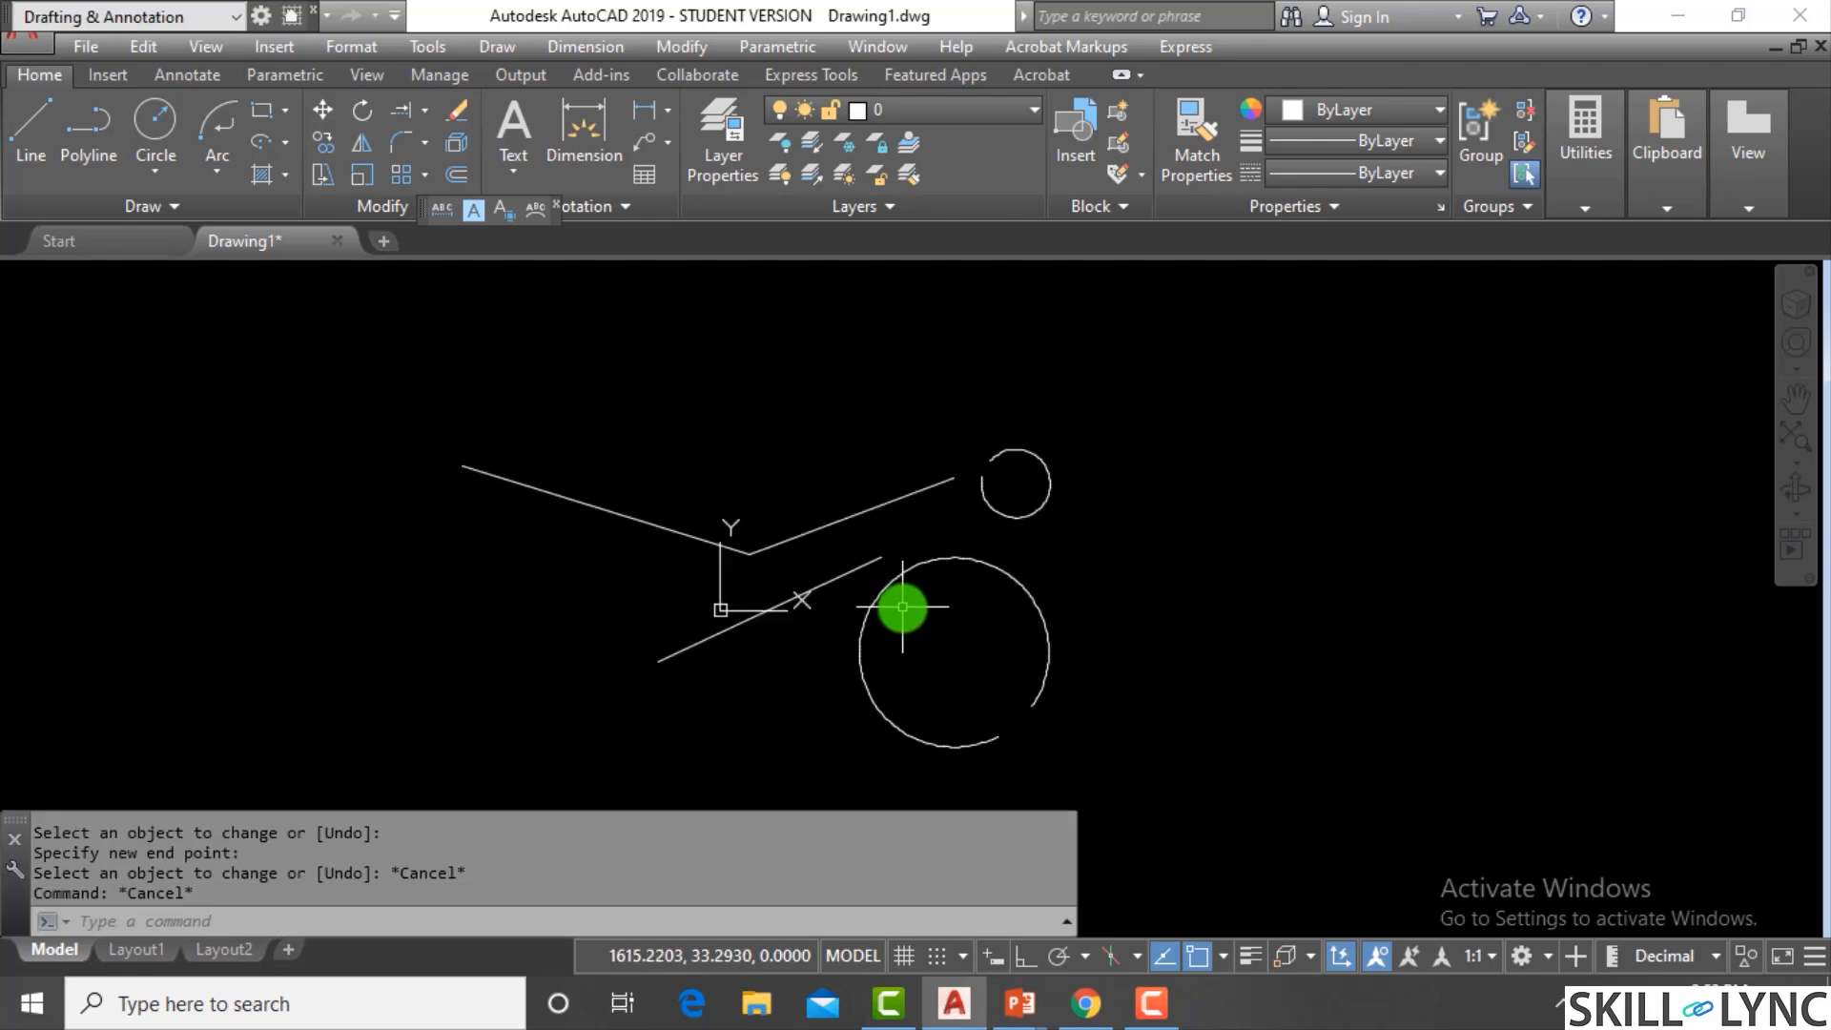
Select all the lines and arcs in the drawing and erase them
left_click(1109, 687)
left_click(438, 416)
type("e")
key("Return")
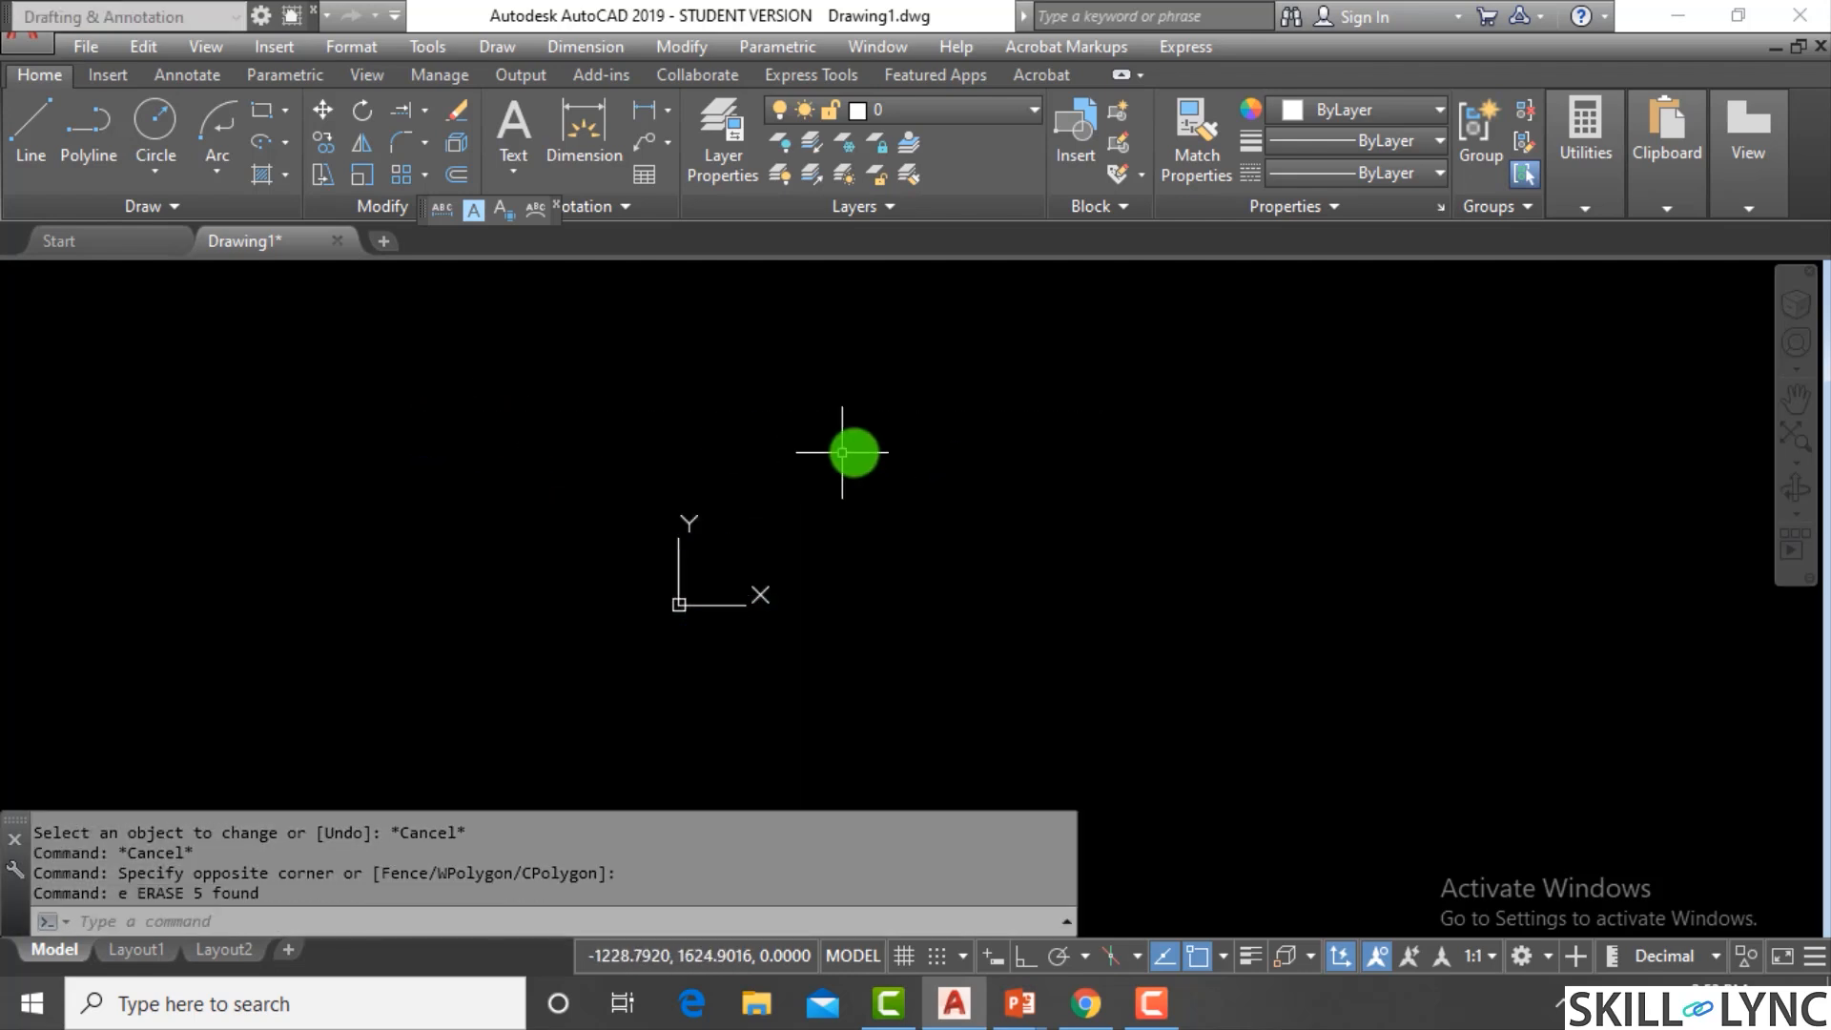
Switch to the Session 3 presentation in PowerPoint and show the slide on mirroring sketched objects
scroll(948, 485, "up", 4)
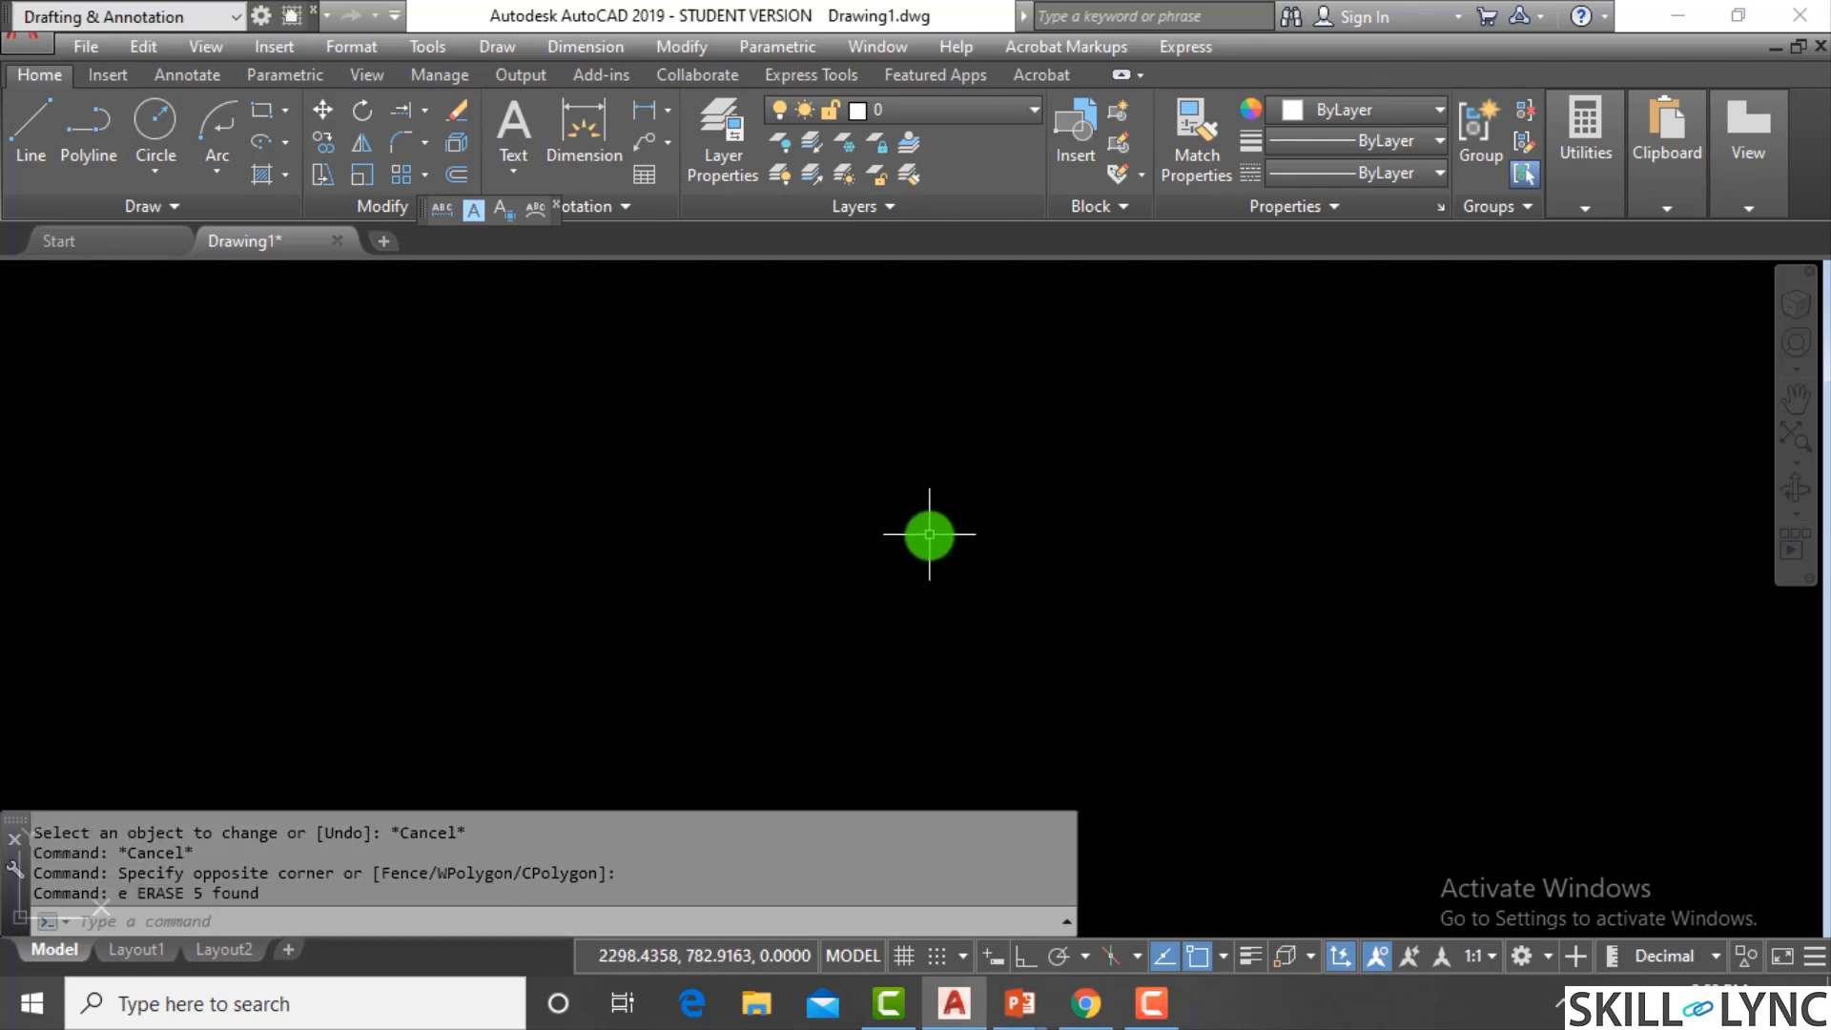
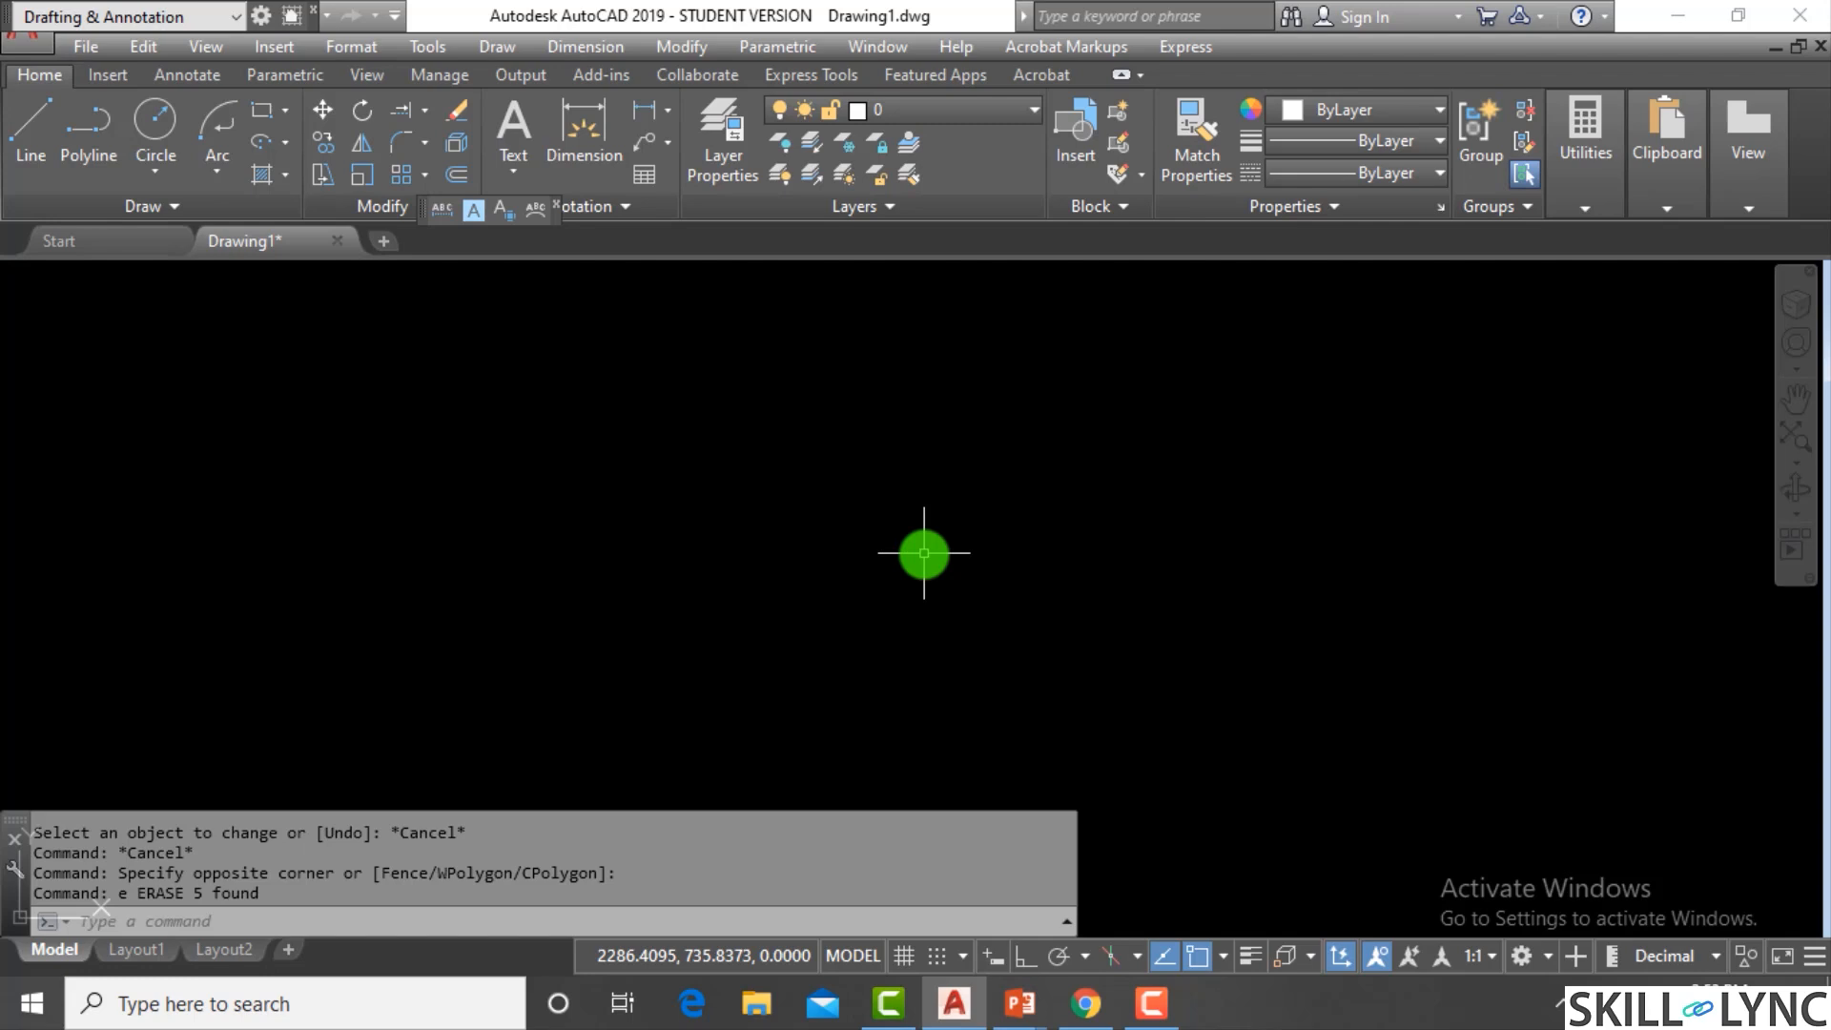
mouse_move(1020, 1007)
left_click(971, 944)
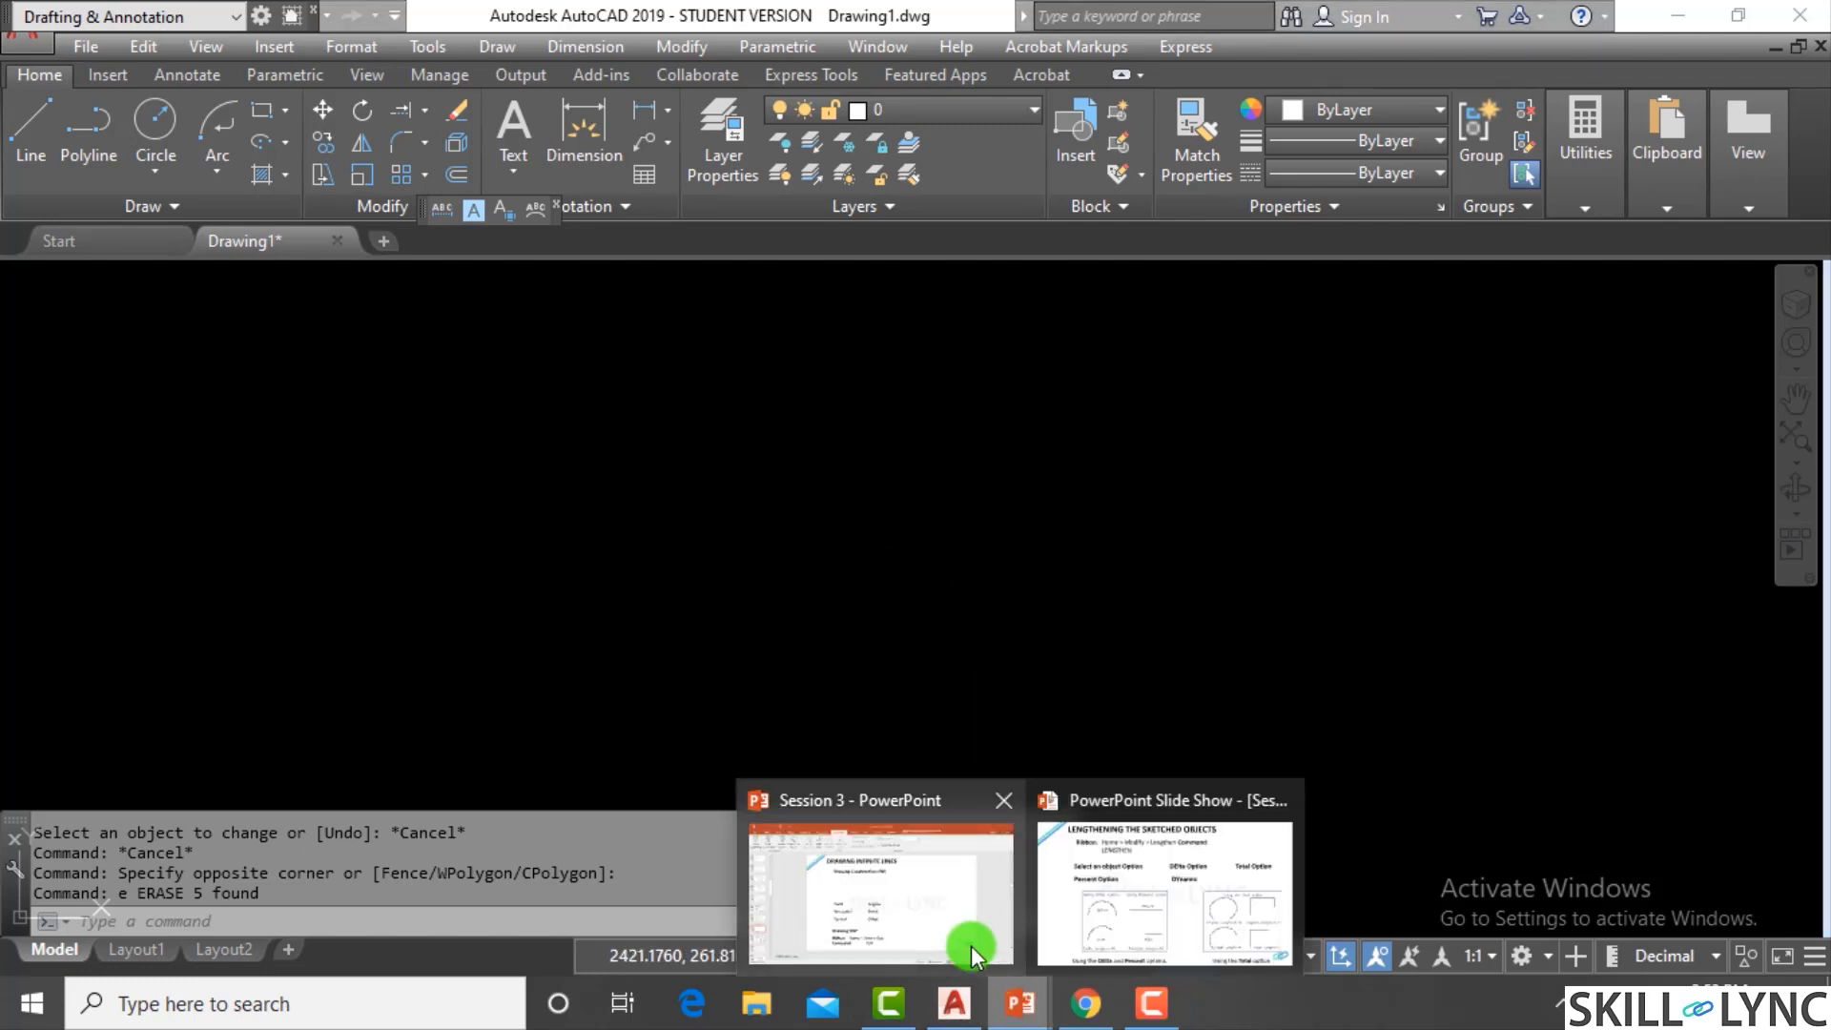
scroll(859, 563, "down", 3)
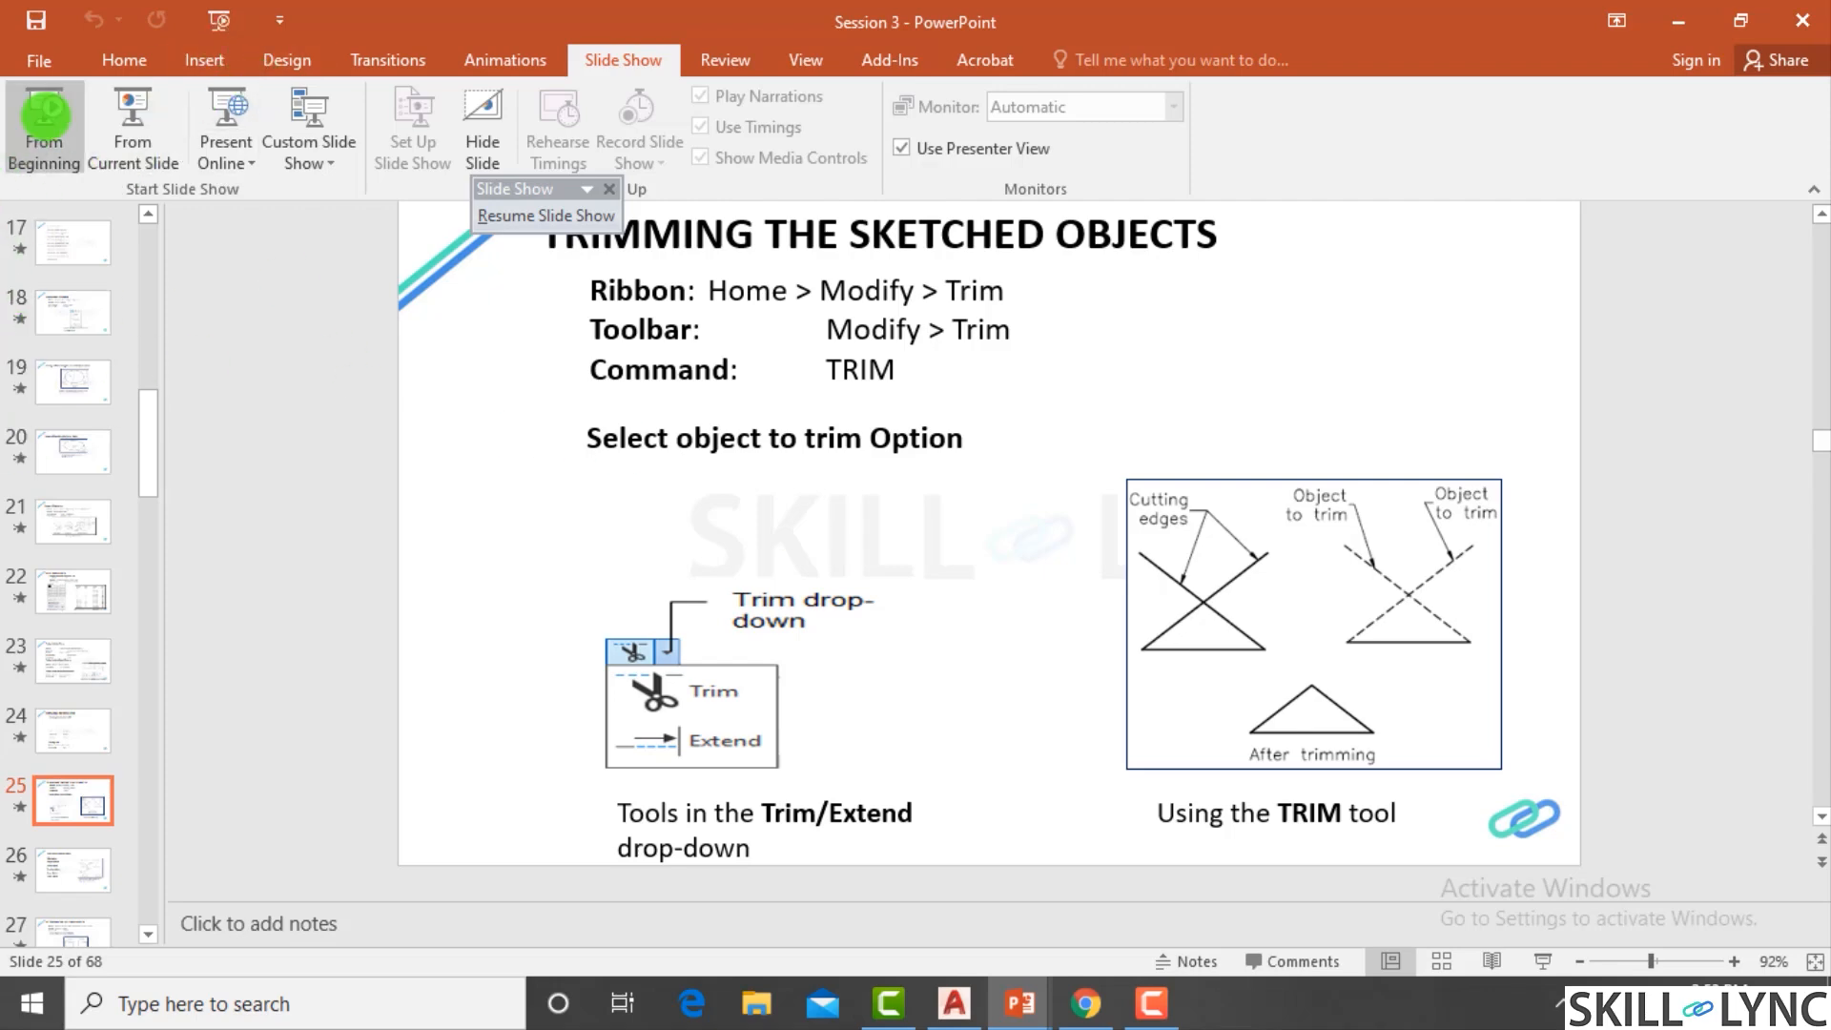
left_click(125, 134)
left_click(543, 381)
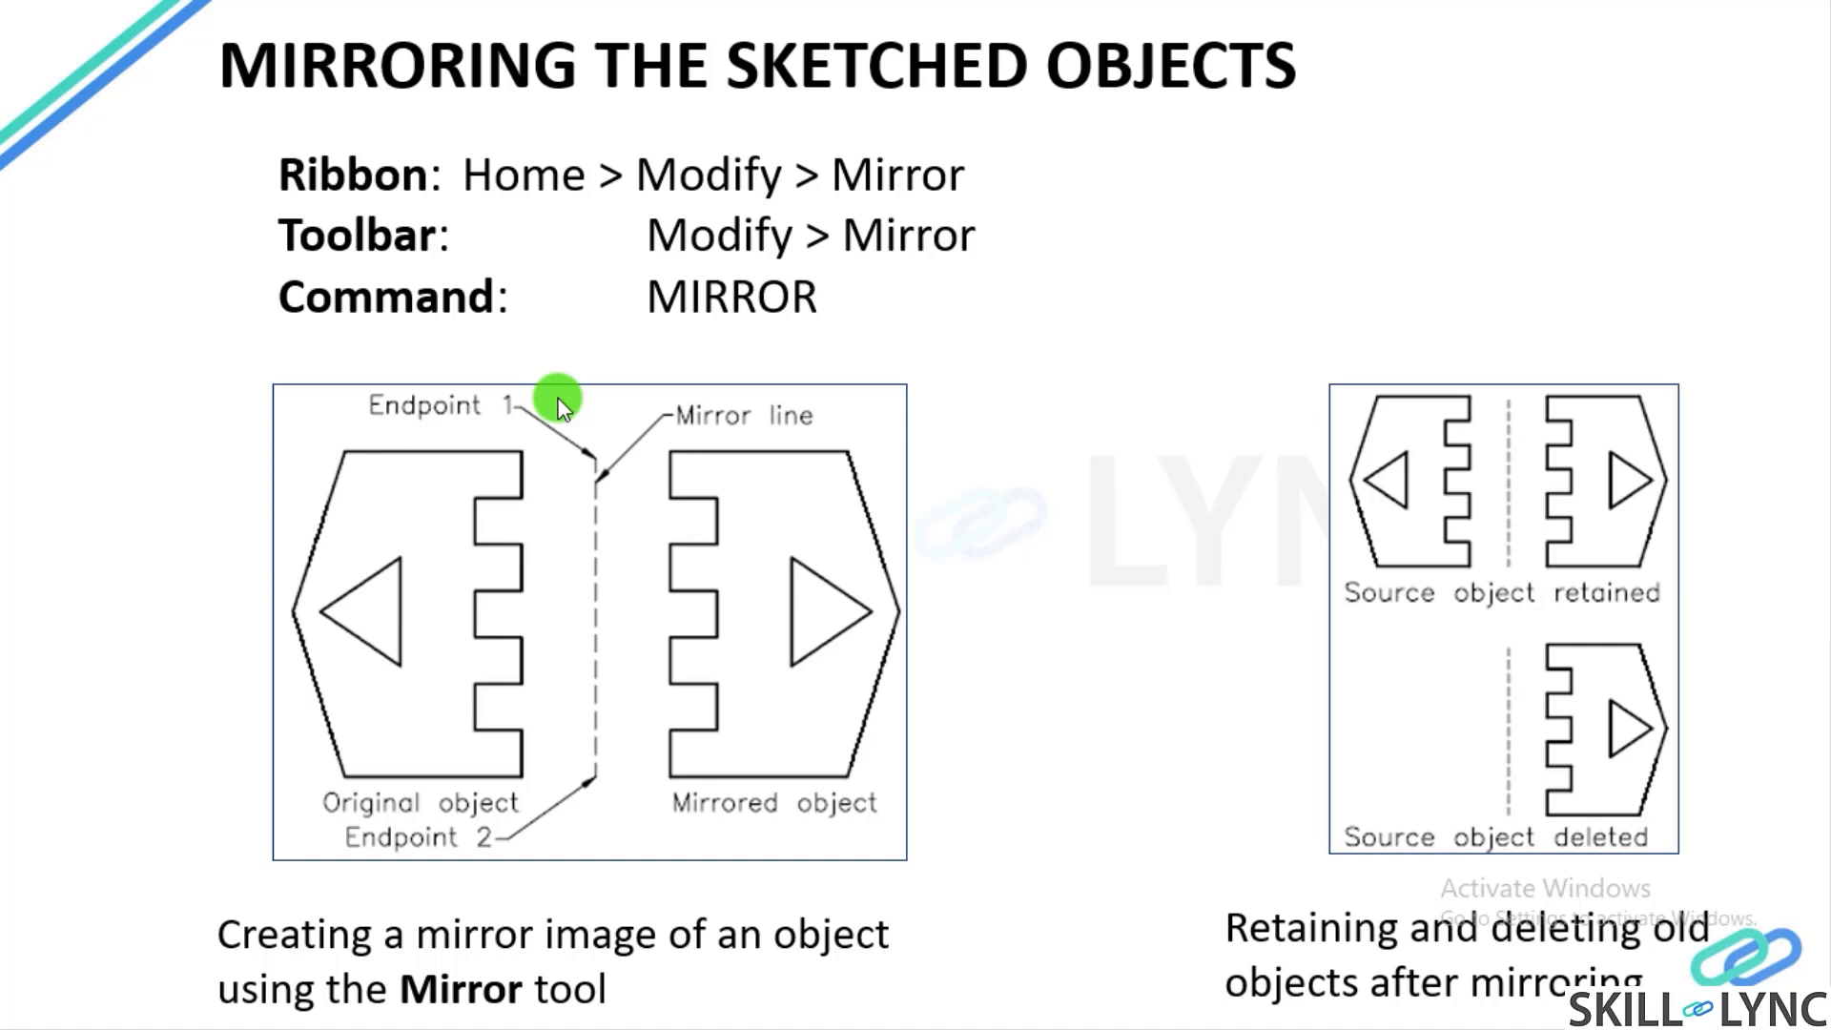
Switch back to AutoCAD and, with Ortho on, draw an open stepped profile of five connected lines, starting with a horizontal segment about 290 long
key("alt+Tab")
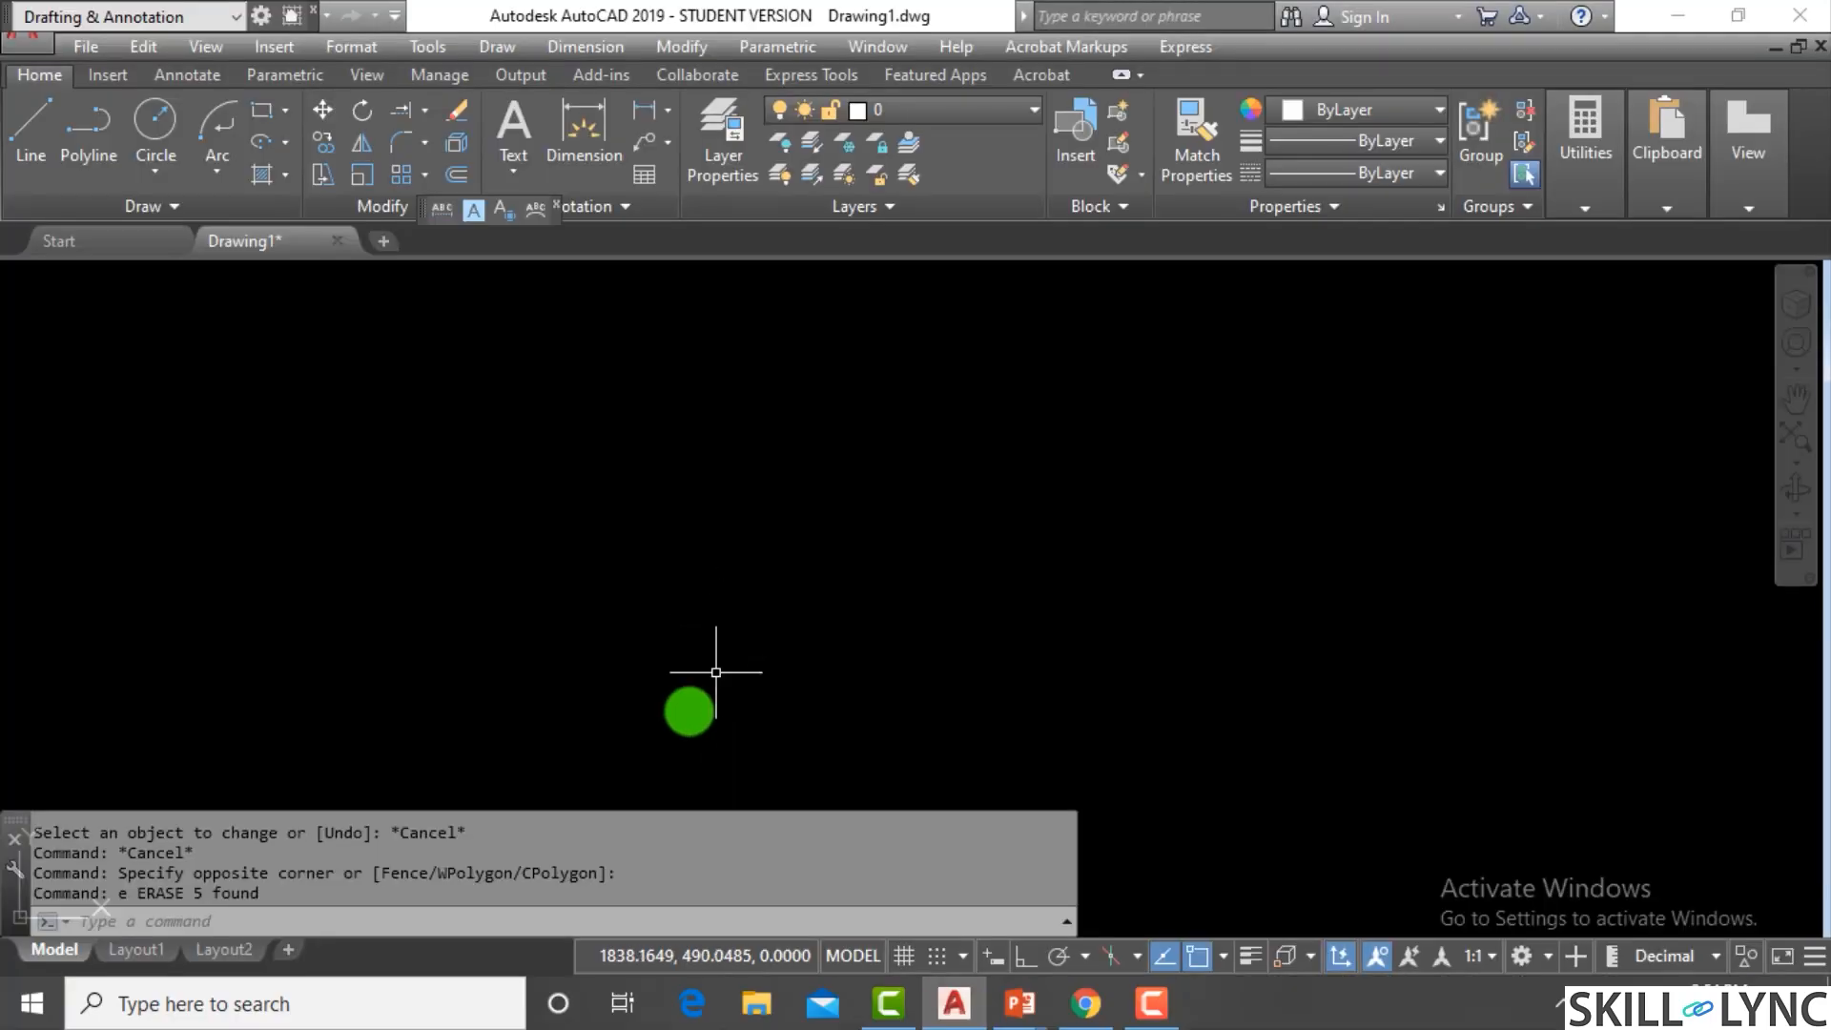
key("Escape")
key("Escape")
type("l")
key("Return")
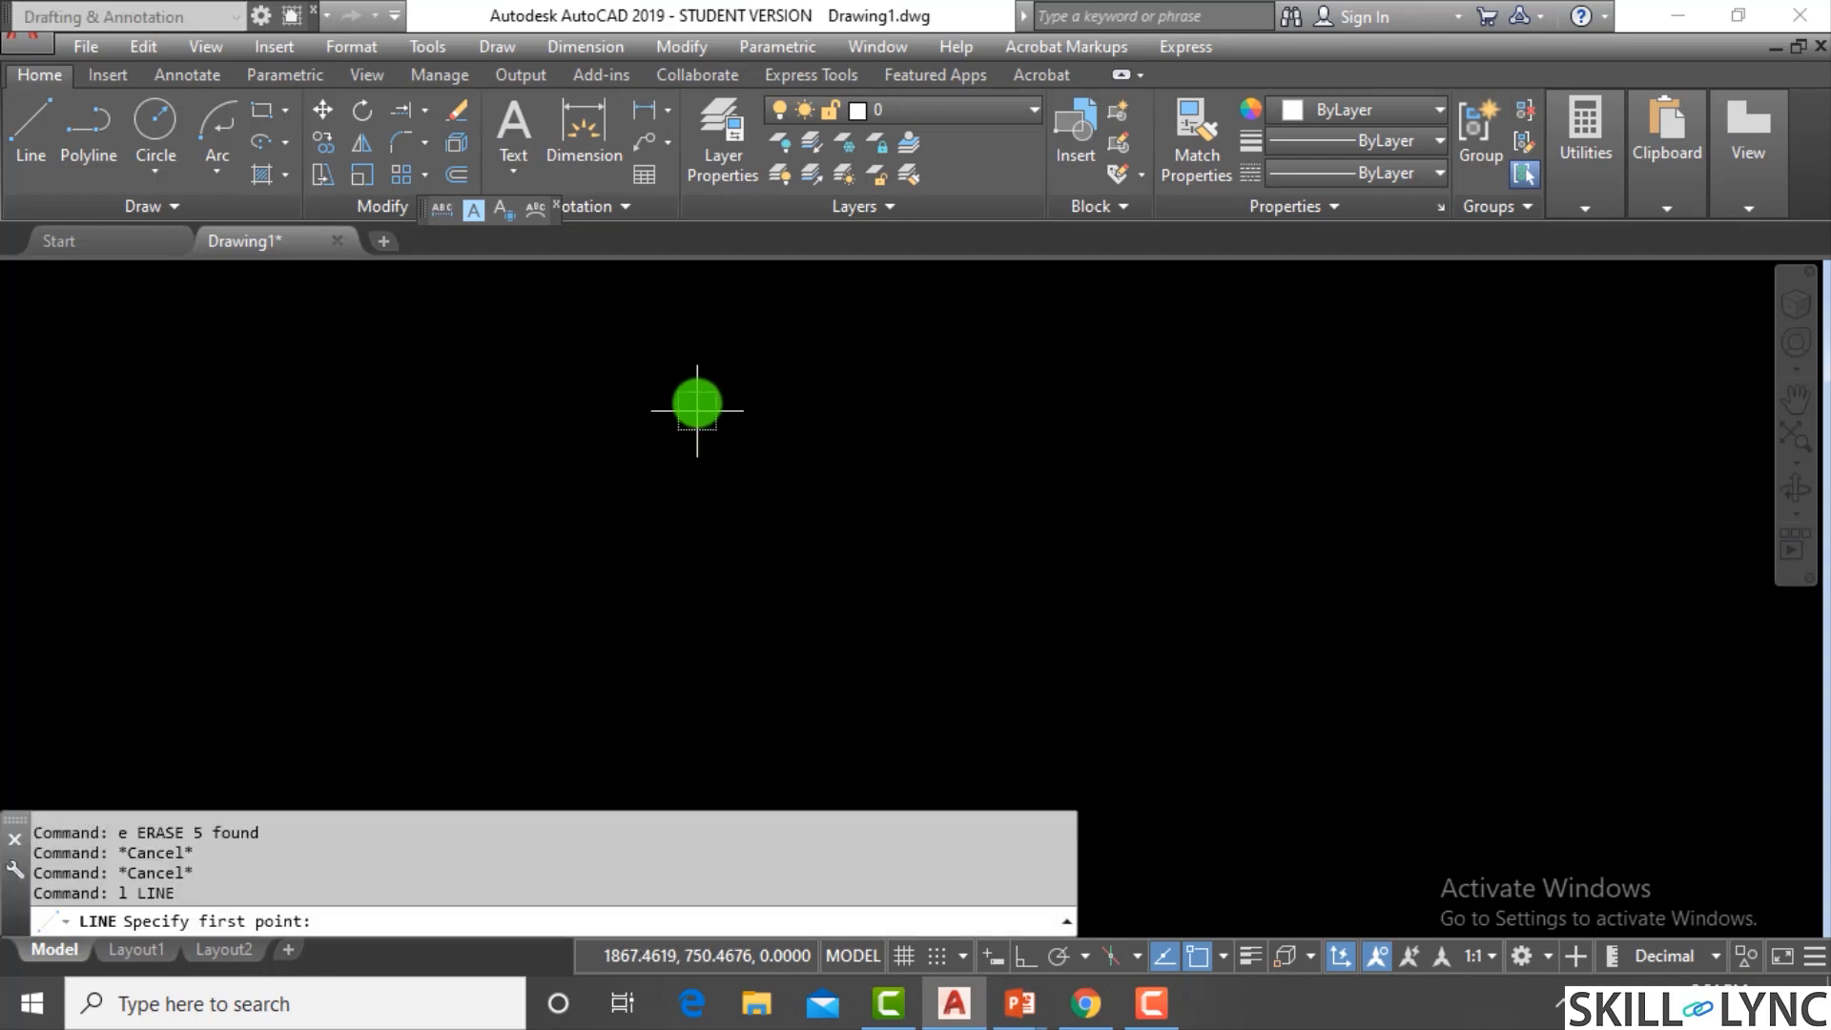
left_click(673, 346)
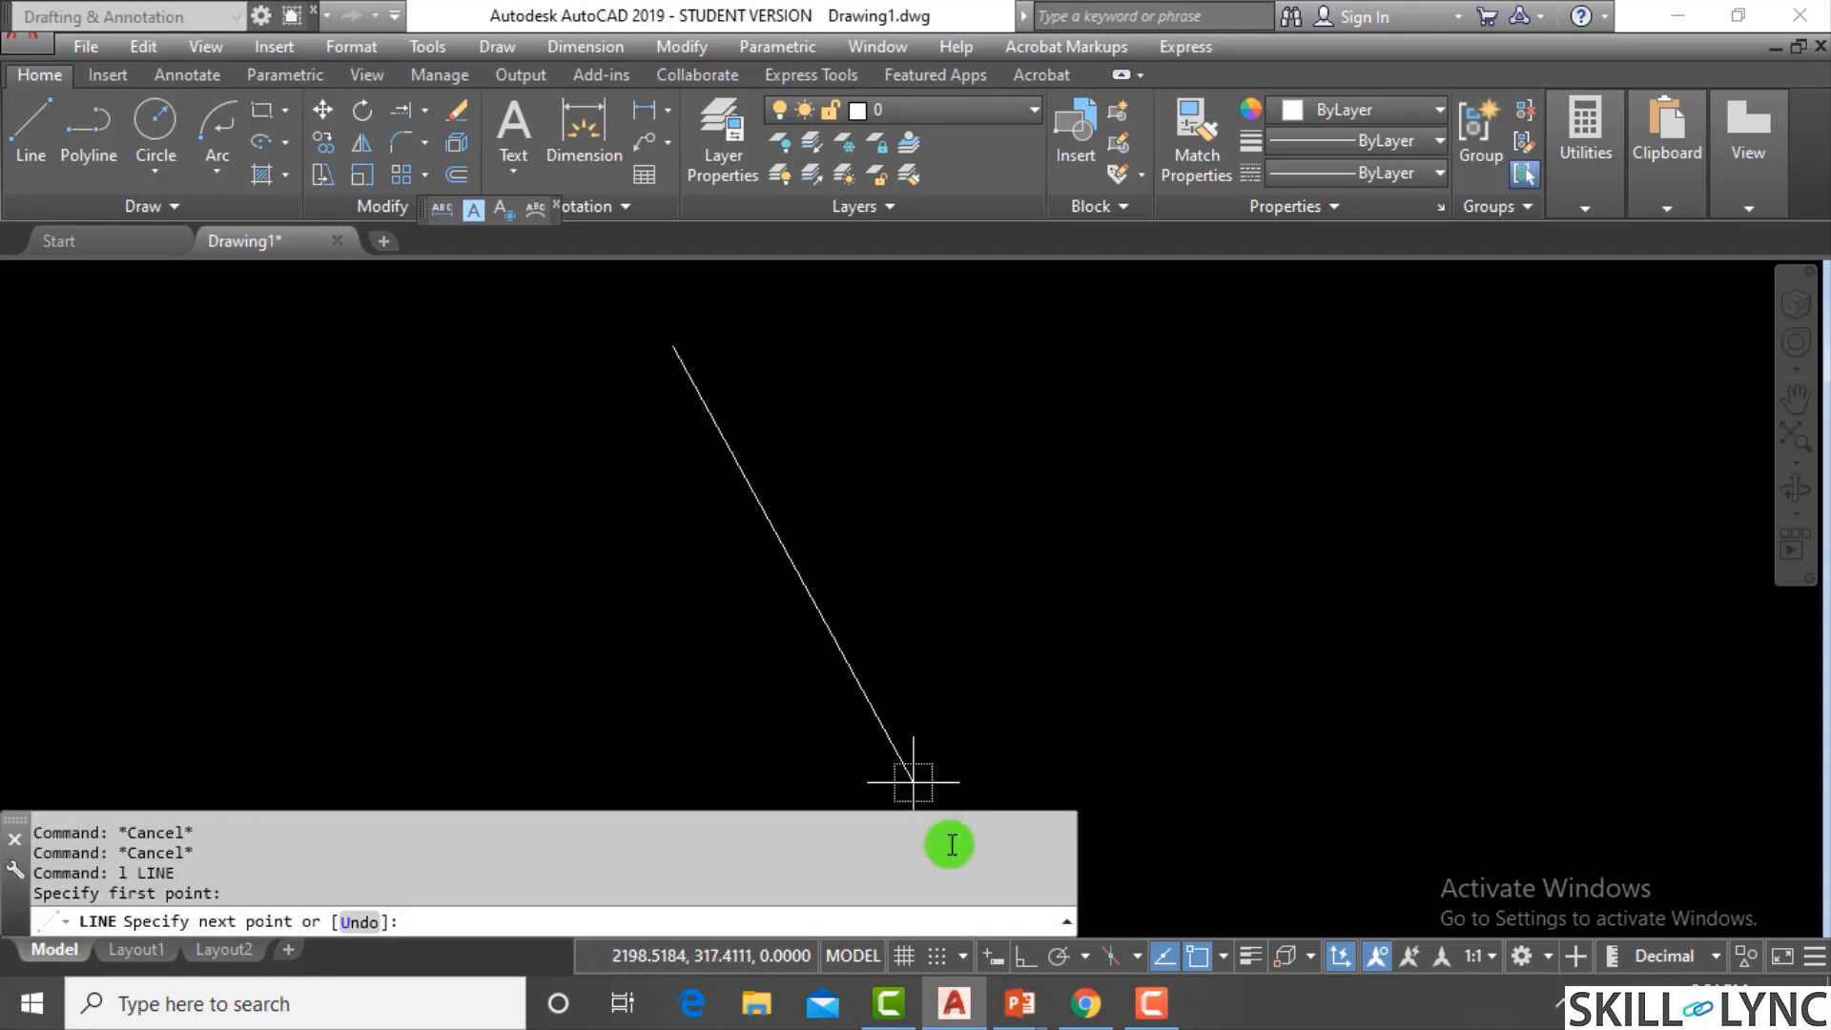
left_click(1025, 956)
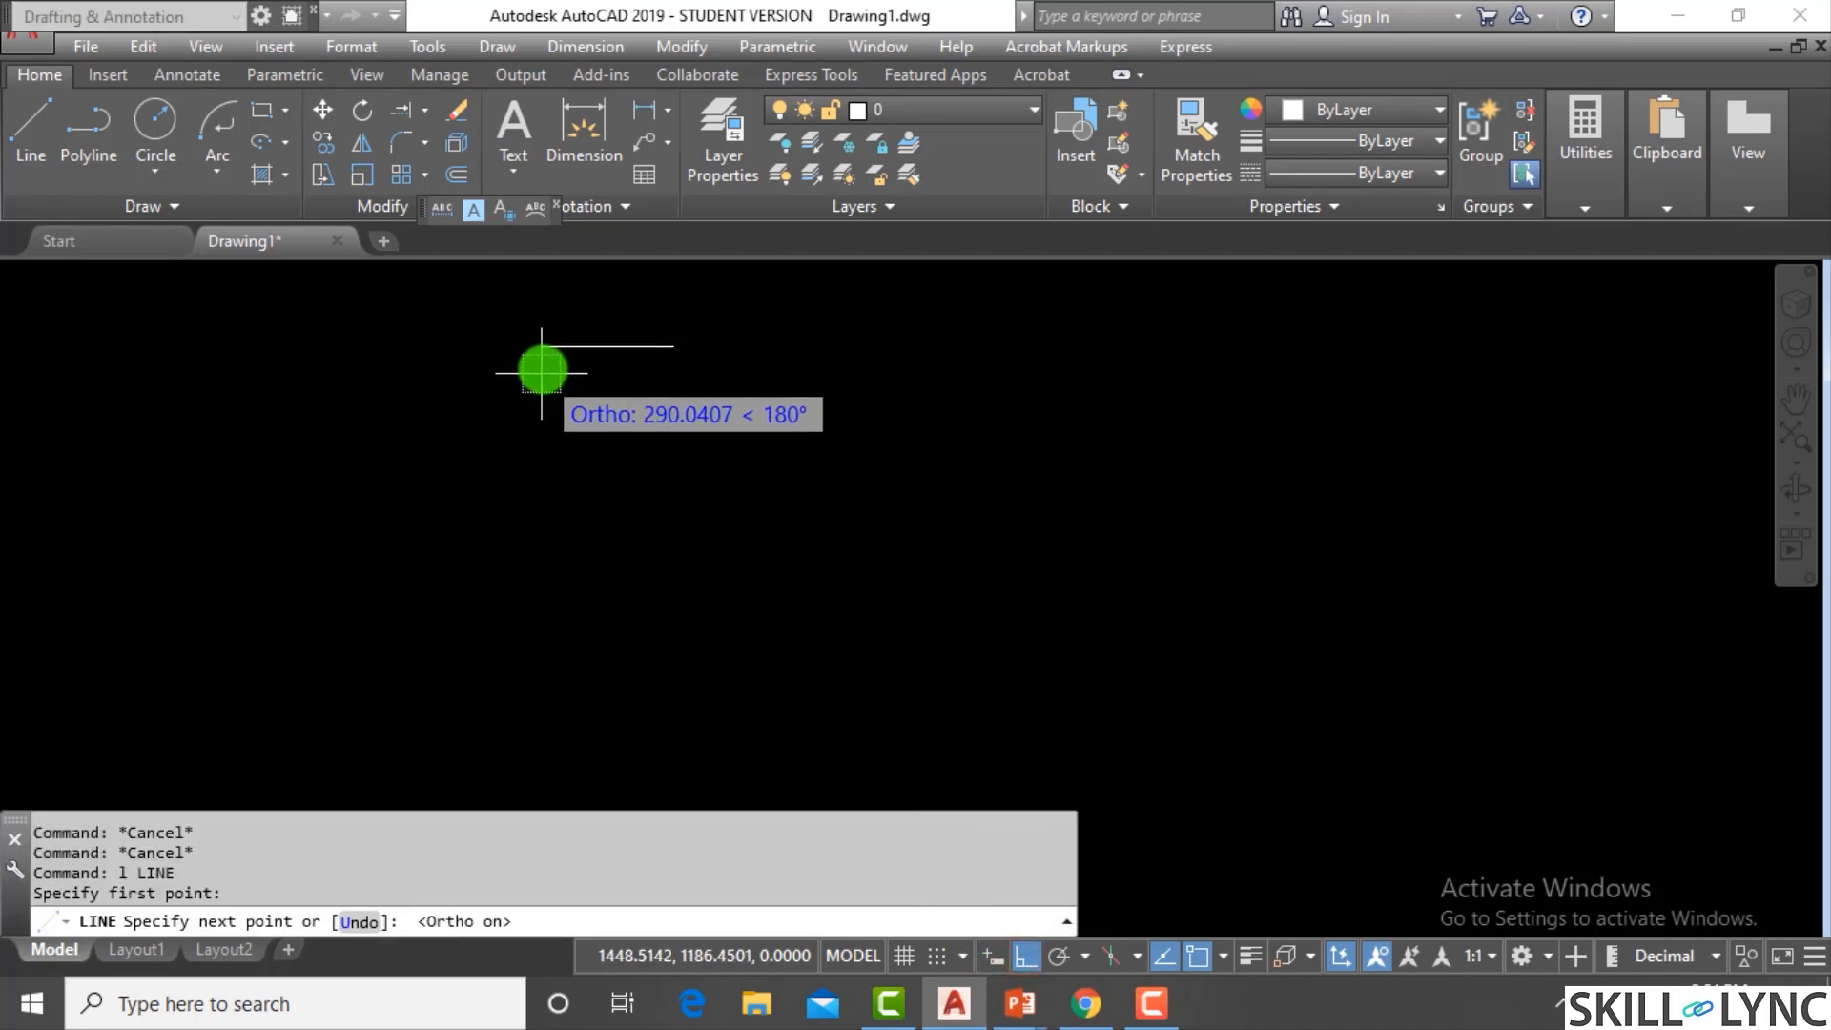
left_click(543, 368)
left_click(530, 465)
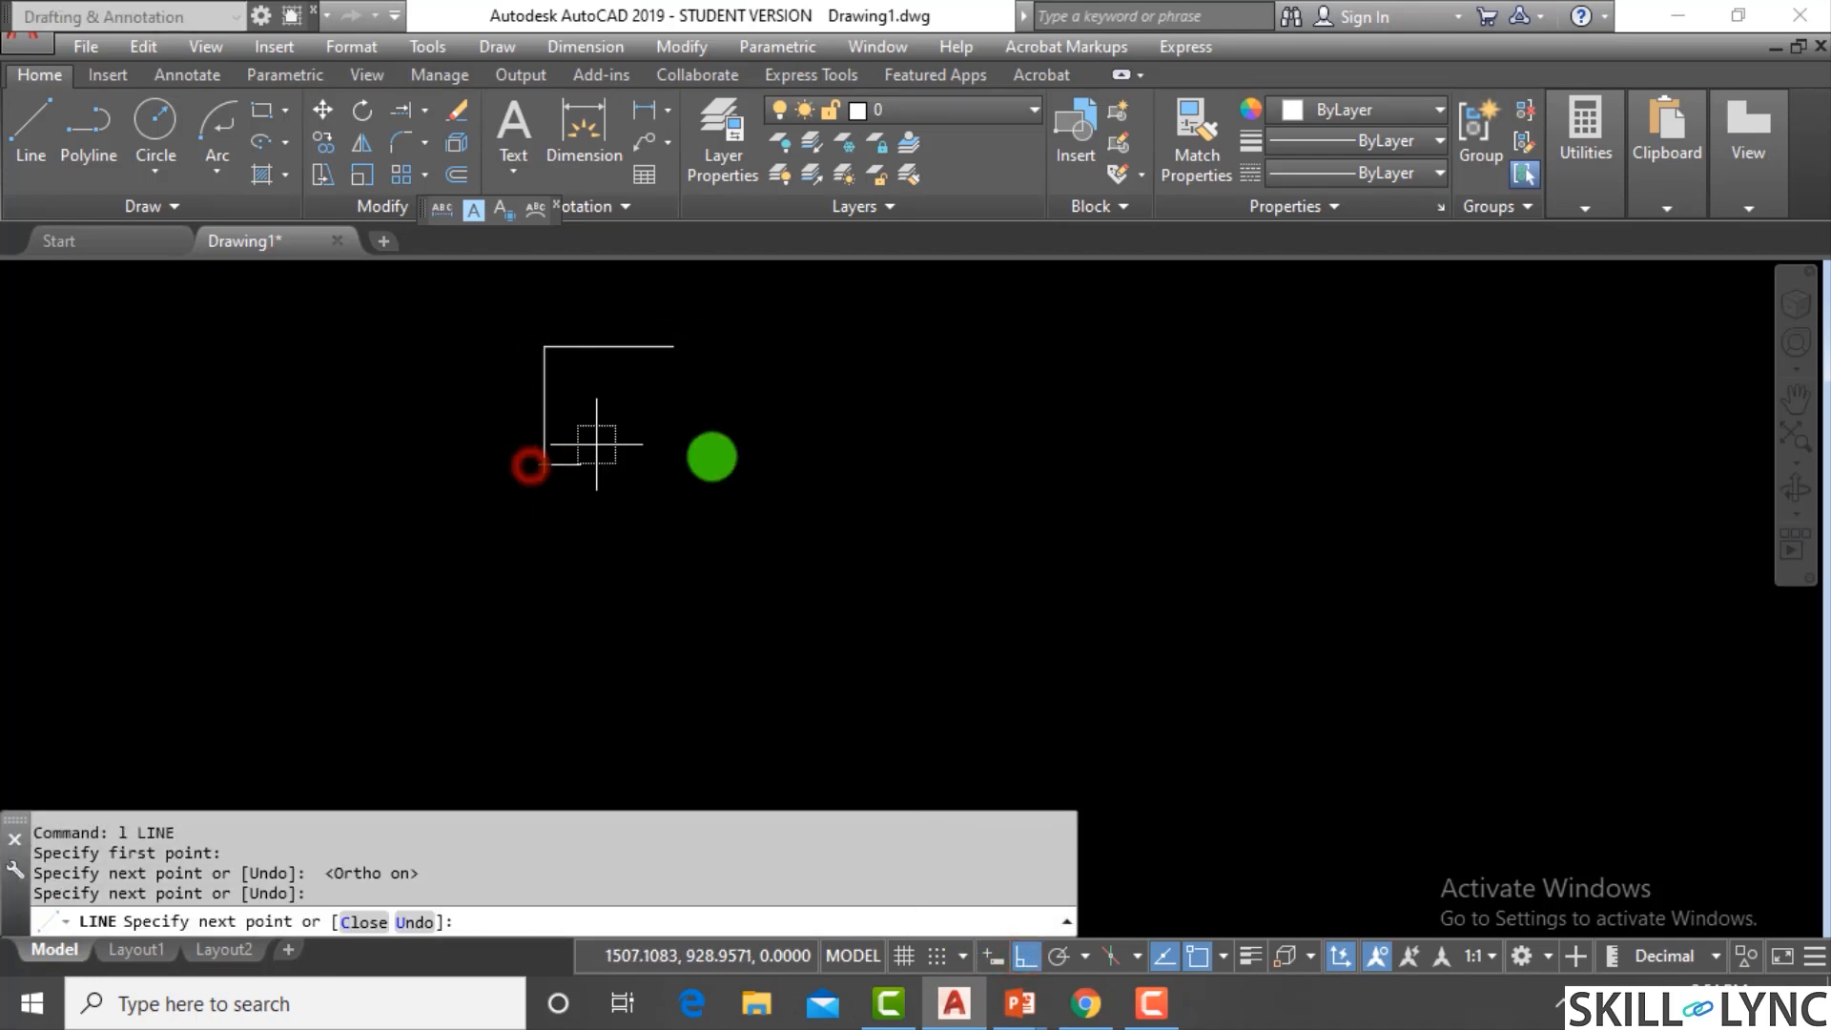
left_click(657, 463)
left_click(658, 673)
left_click(744, 673)
key("Escape")
key("Escape")
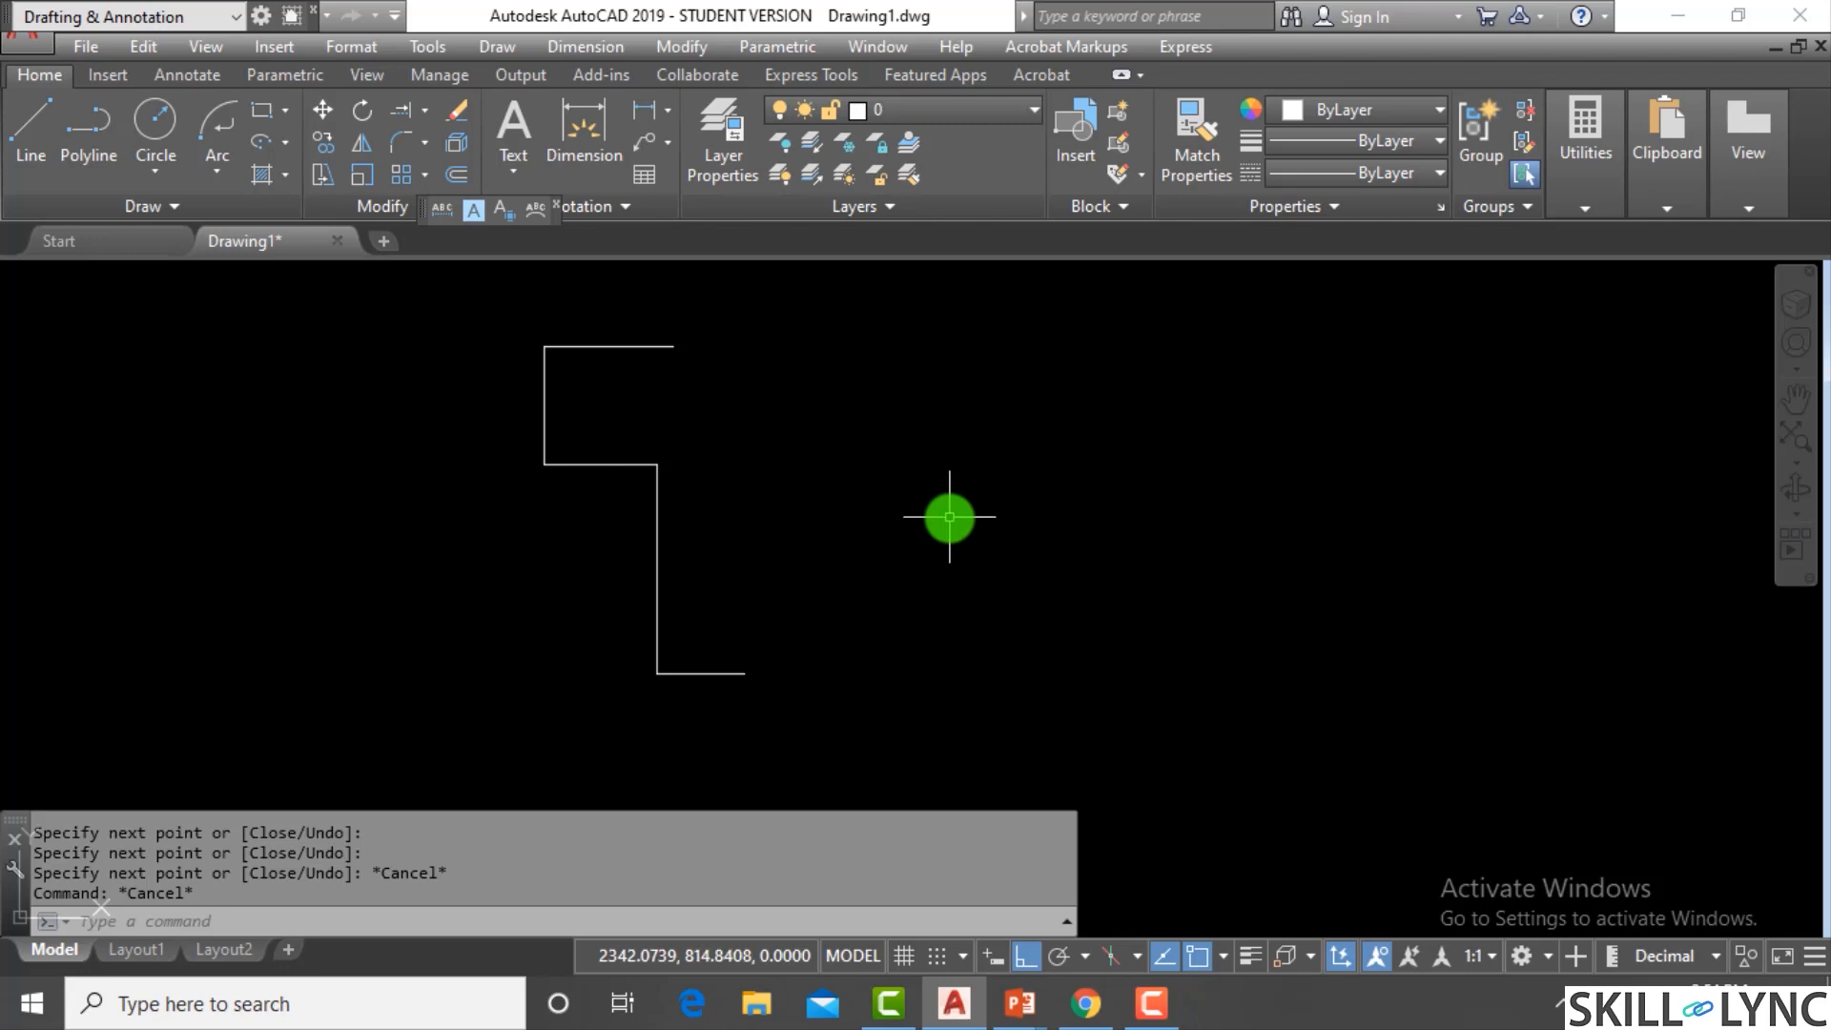
Mirror the five-line stepped profile about a vertical line through its lower open end, keeping the source objects
type("mi")
key("Return")
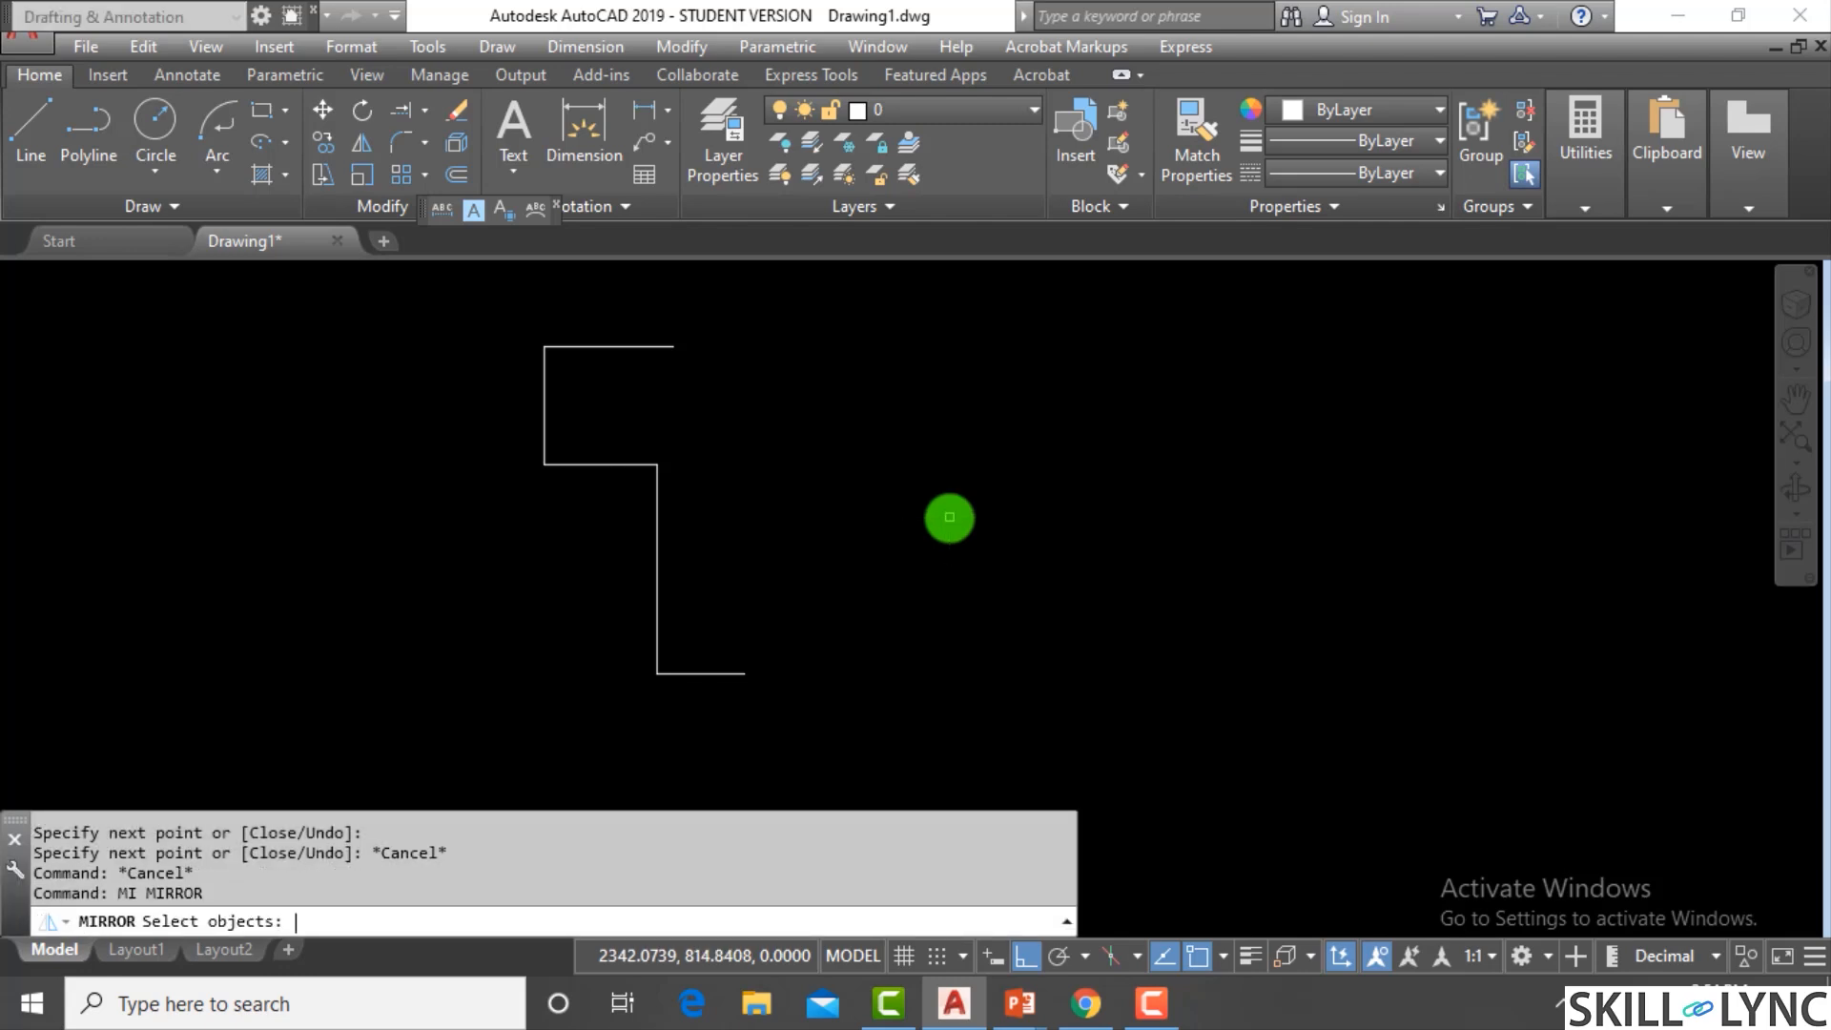
left_click(479, 307)
left_click(871, 732)
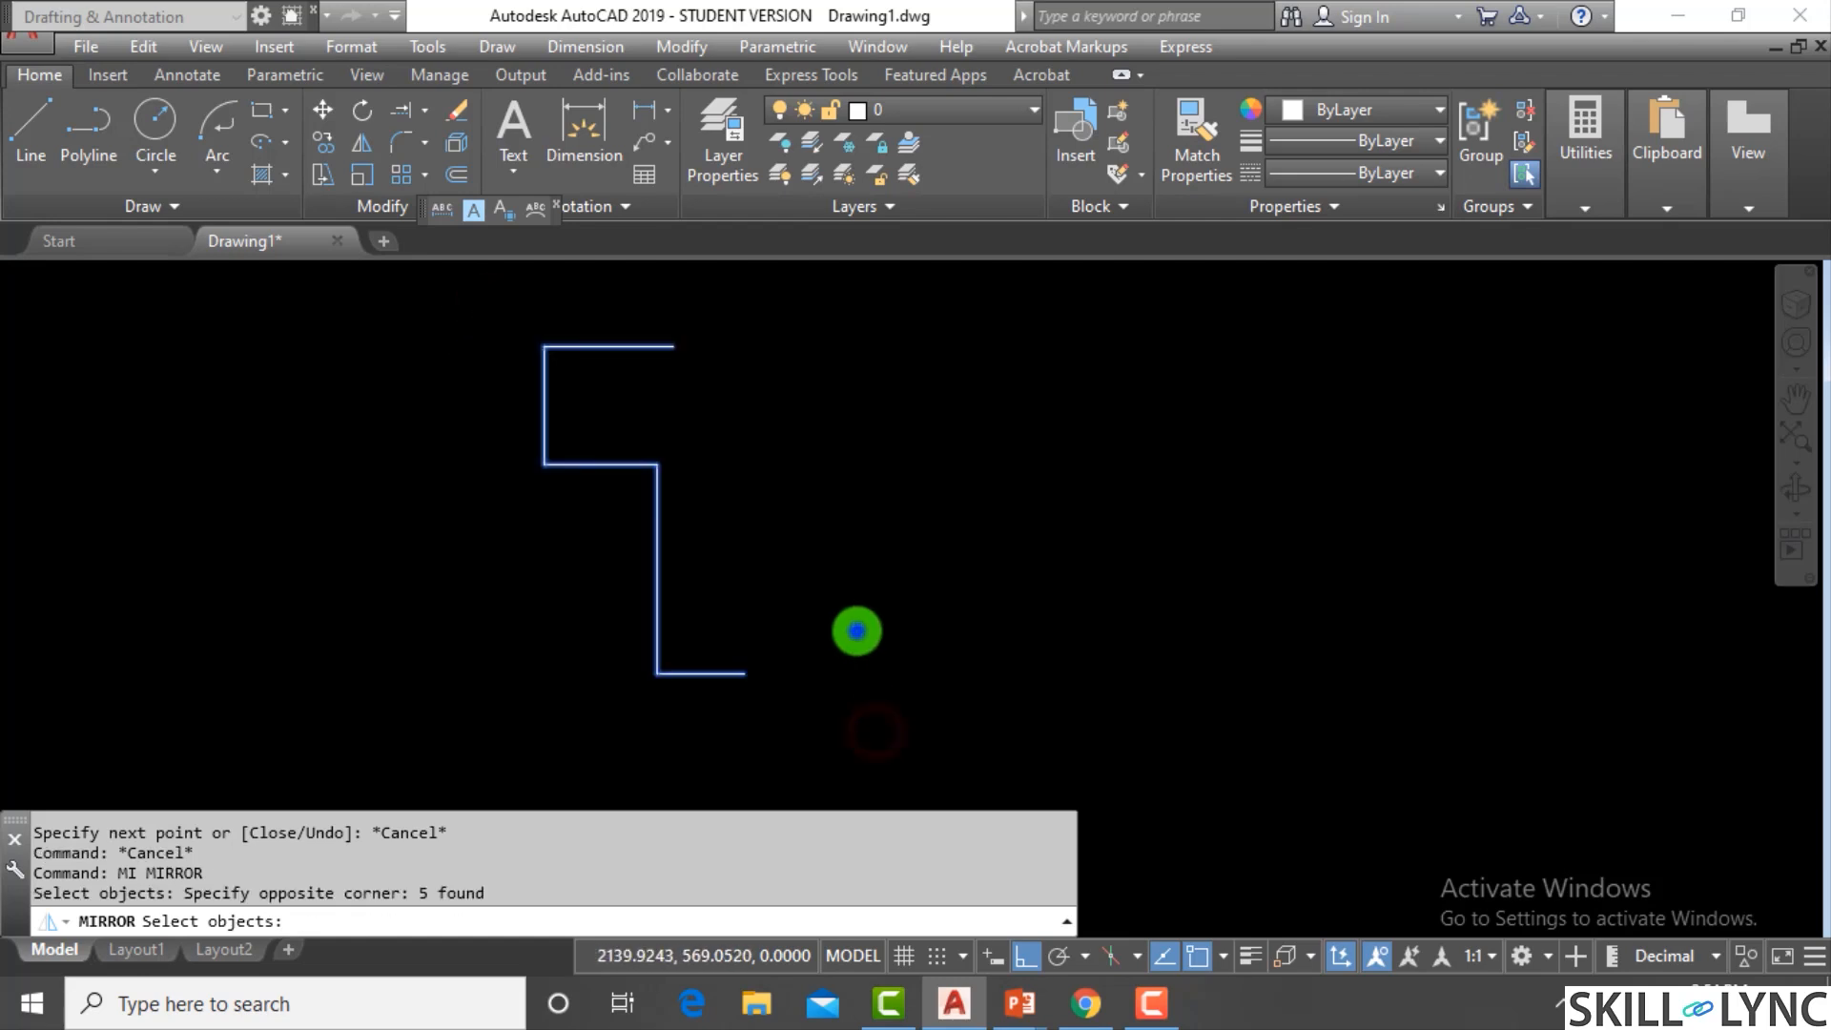
key("Return")
left_click(744, 675)
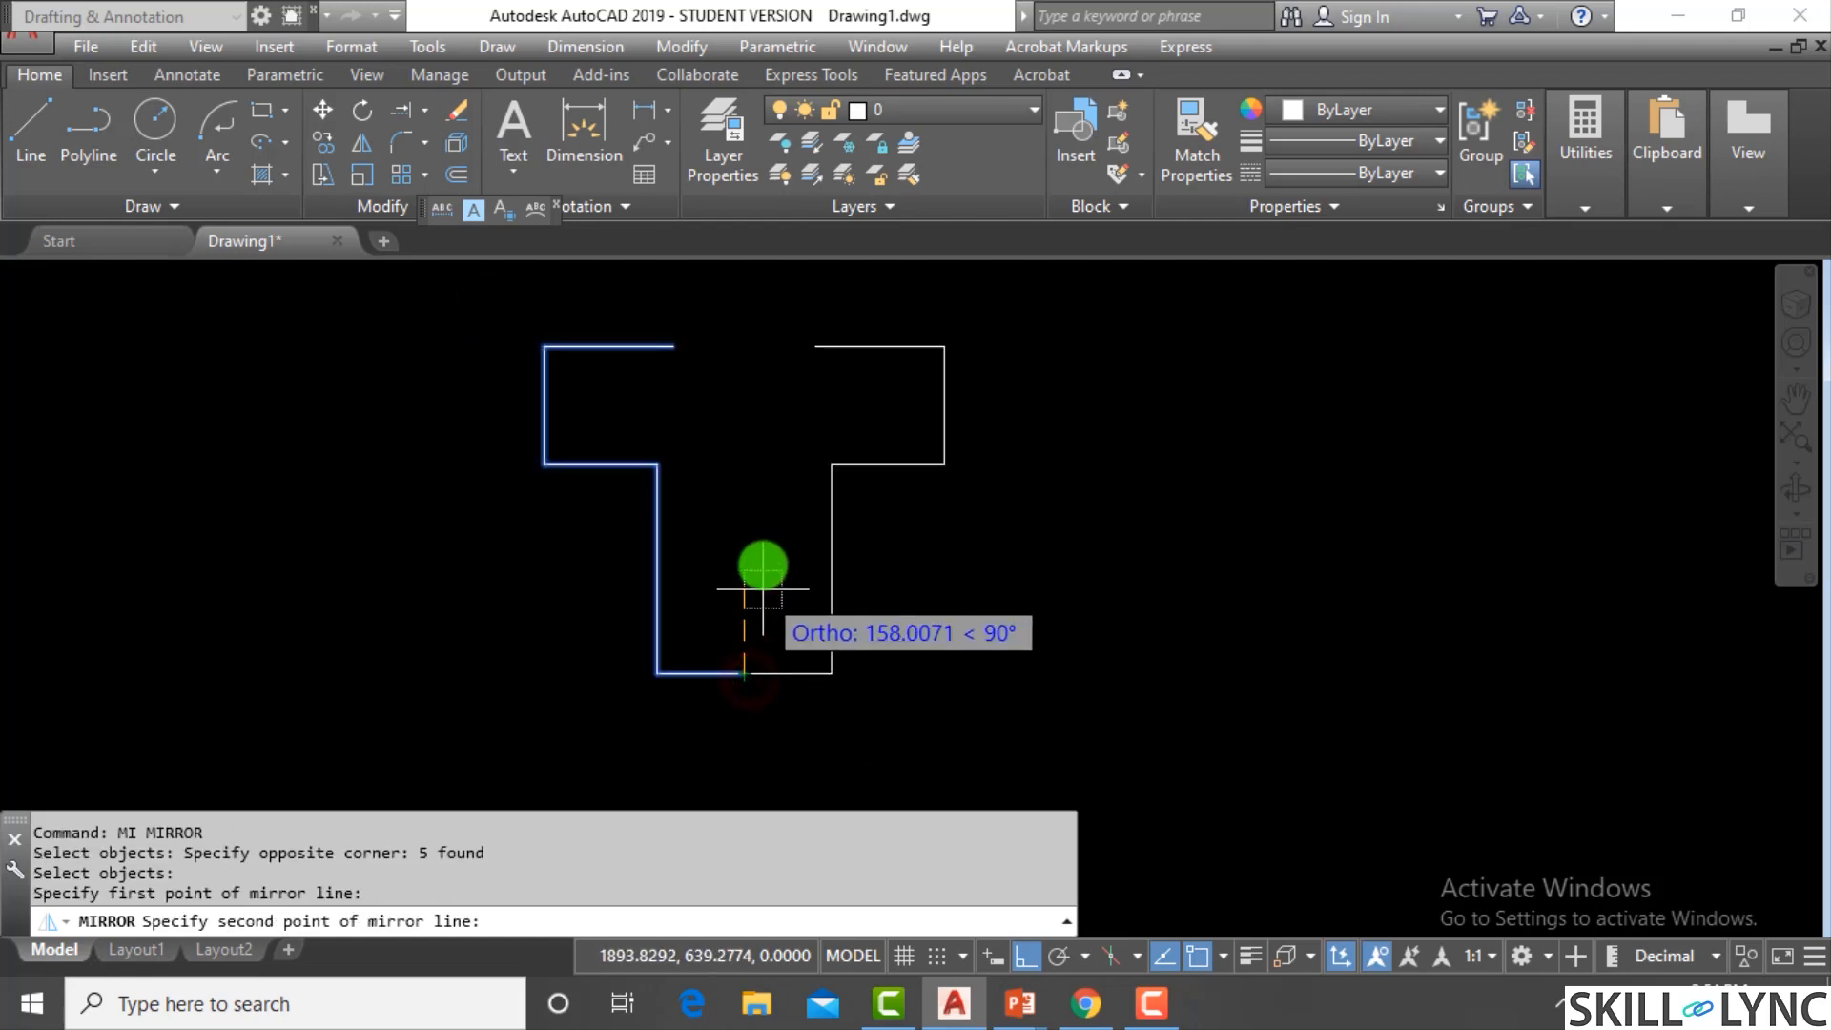
left_click(1017, 956)
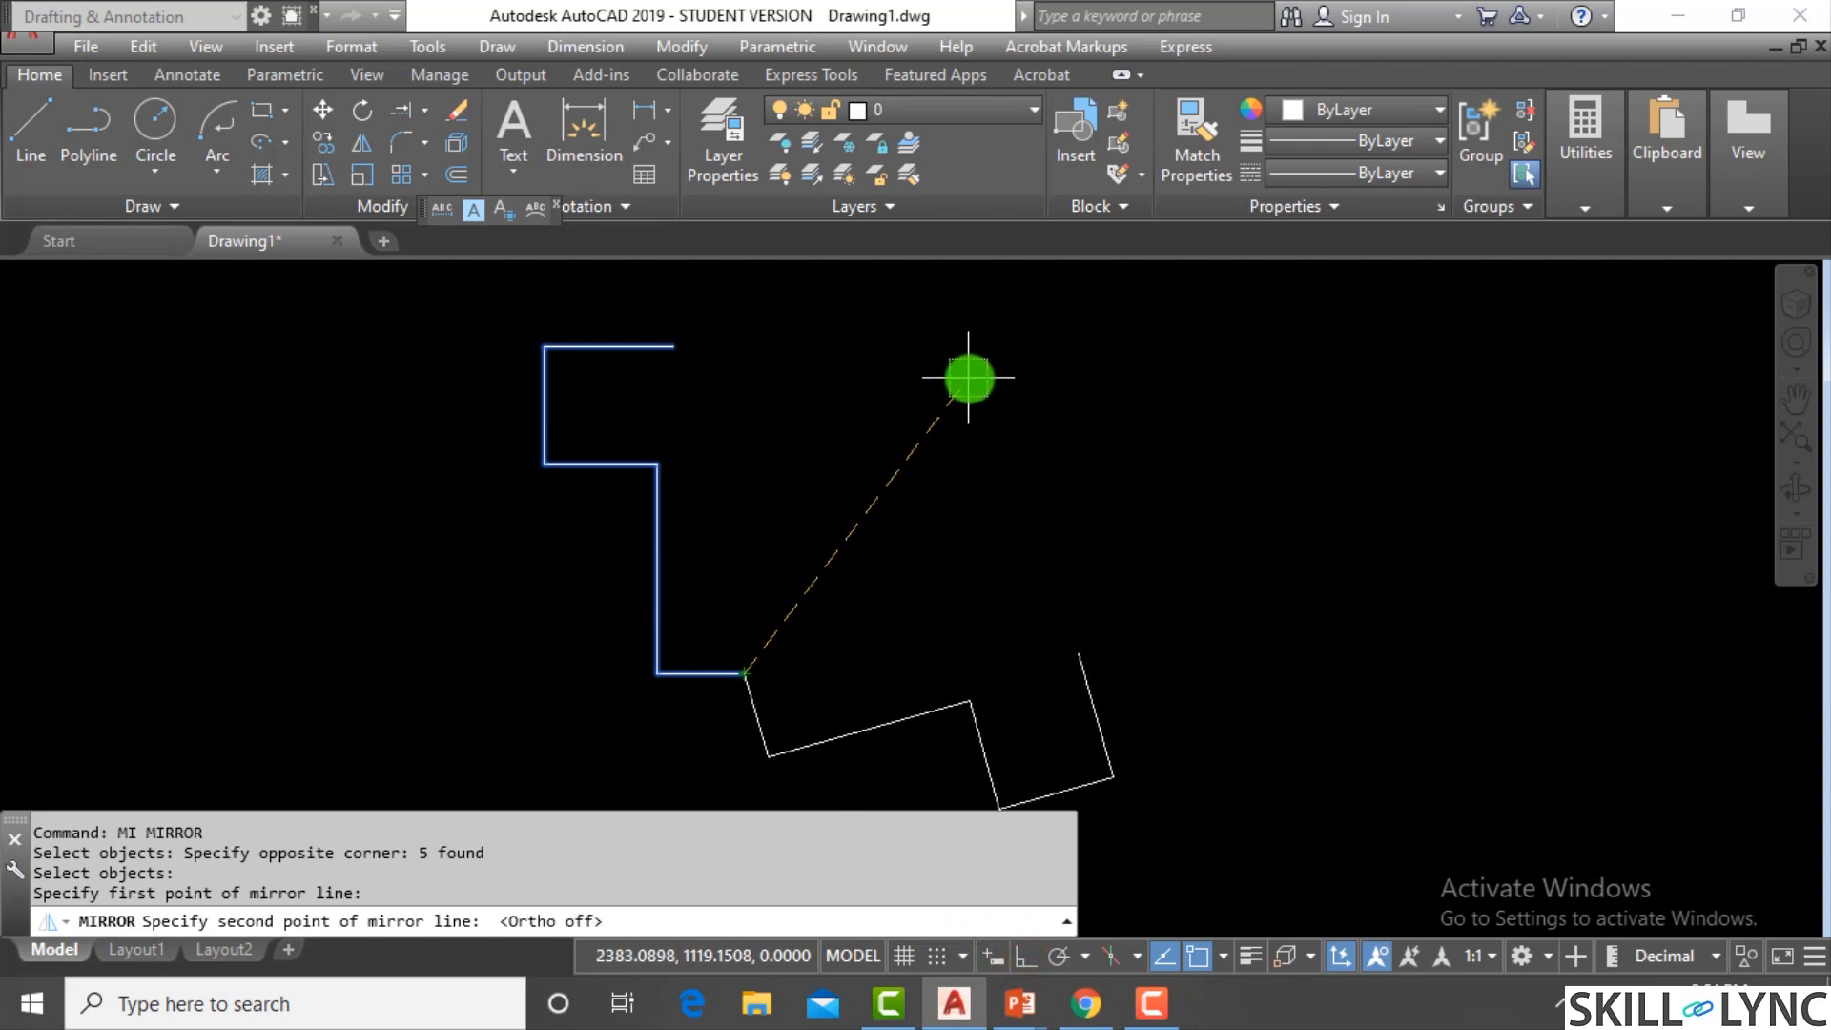
left_click(763, 301)
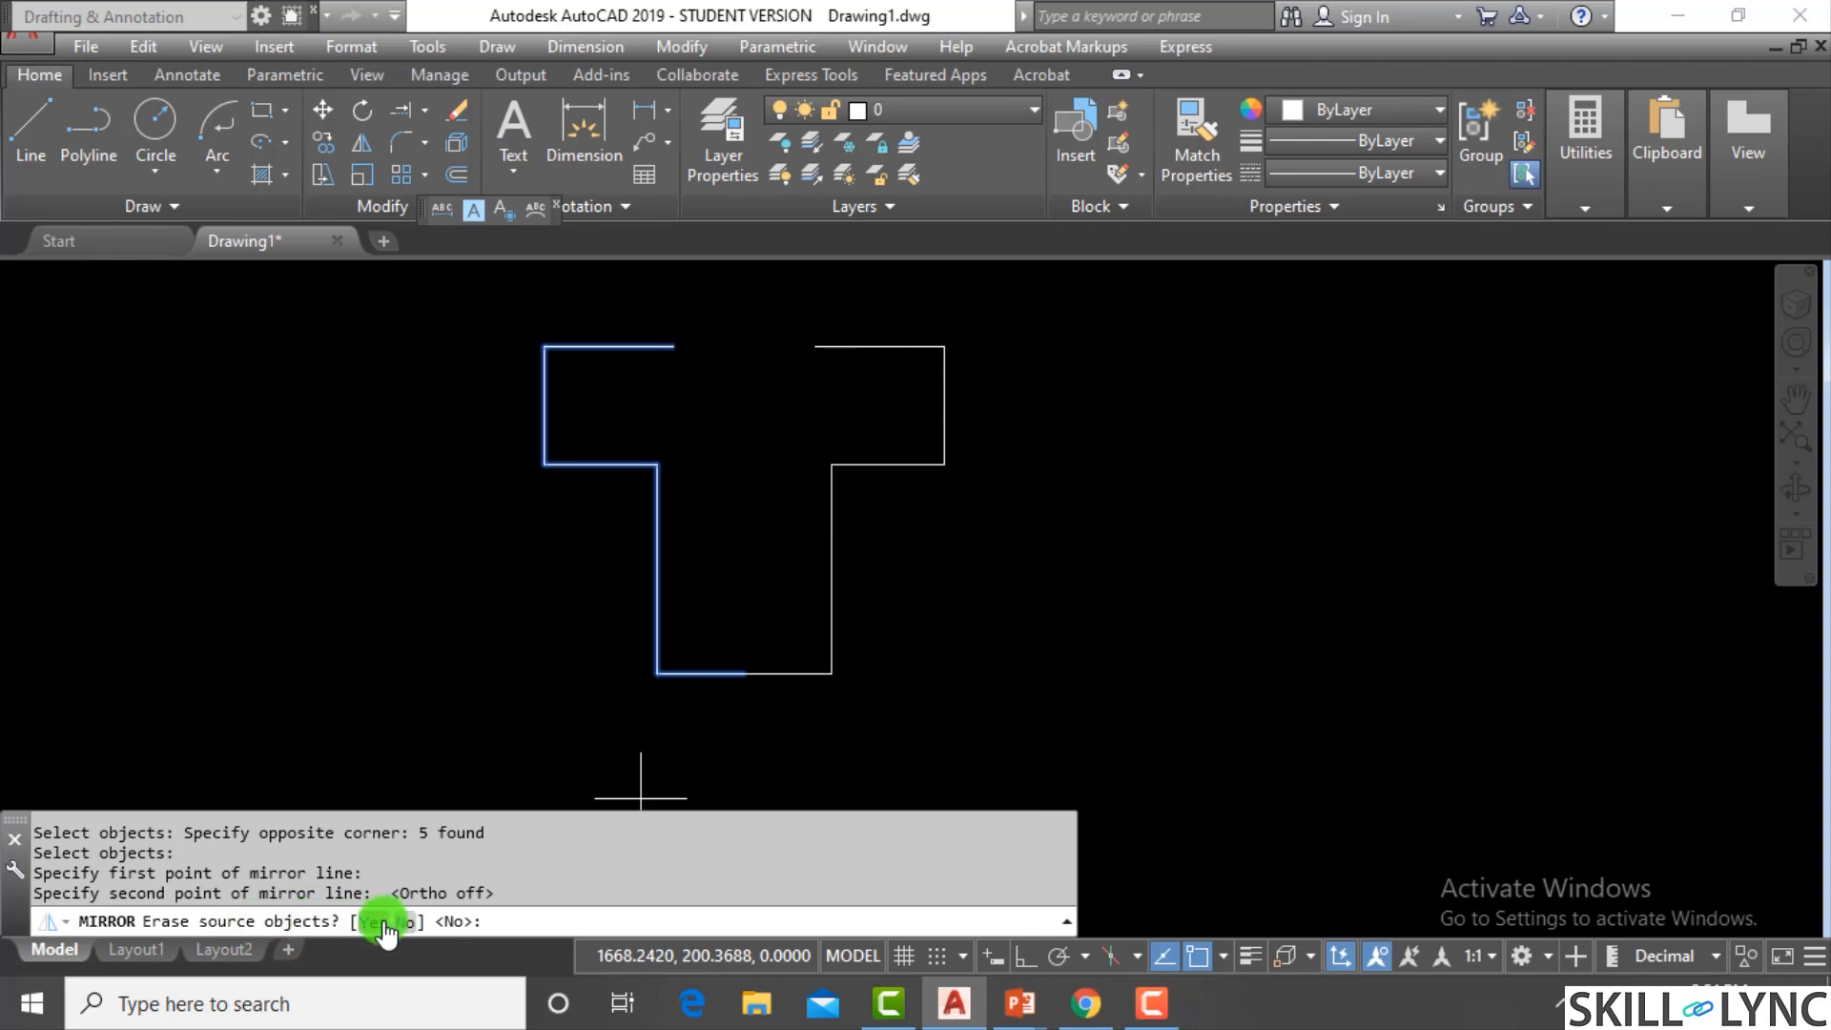
left_click(405, 922)
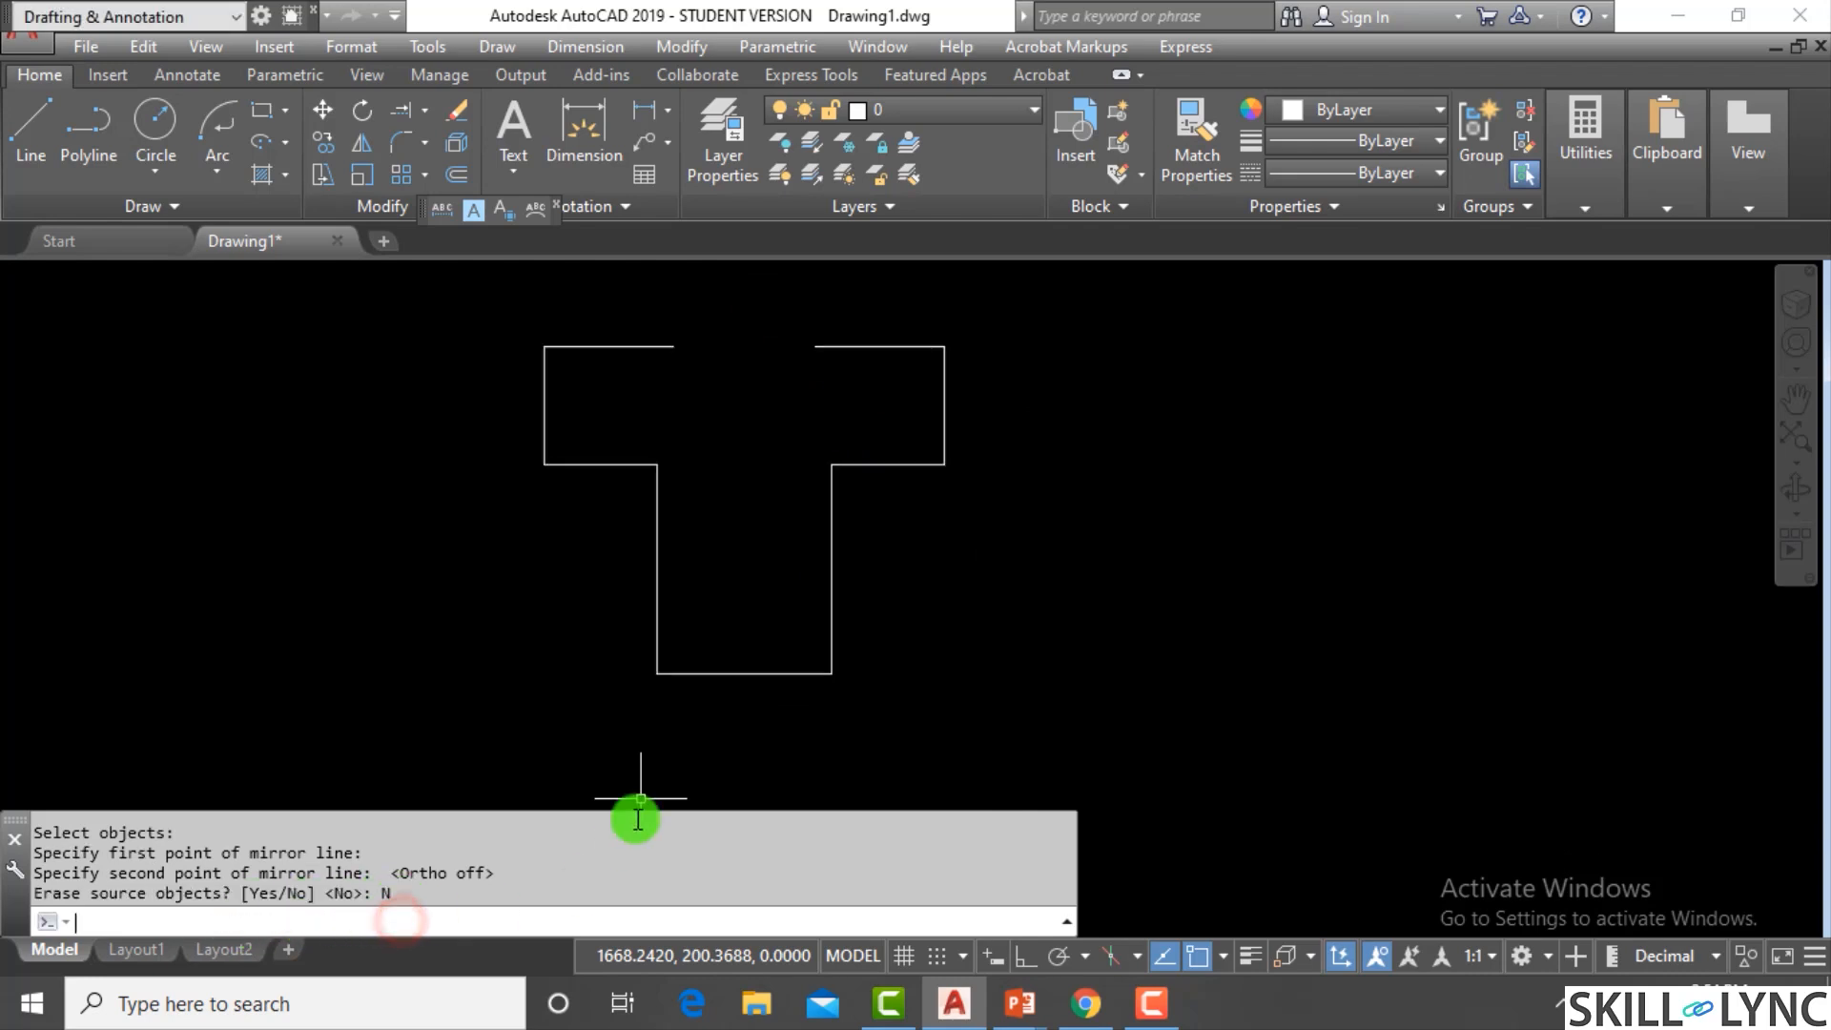
Draw a vertical line with Ortho on, to the right of the T-shaped outline
scroll(658, 630, "down", 1)
scroll(712, 599, "up", 2)
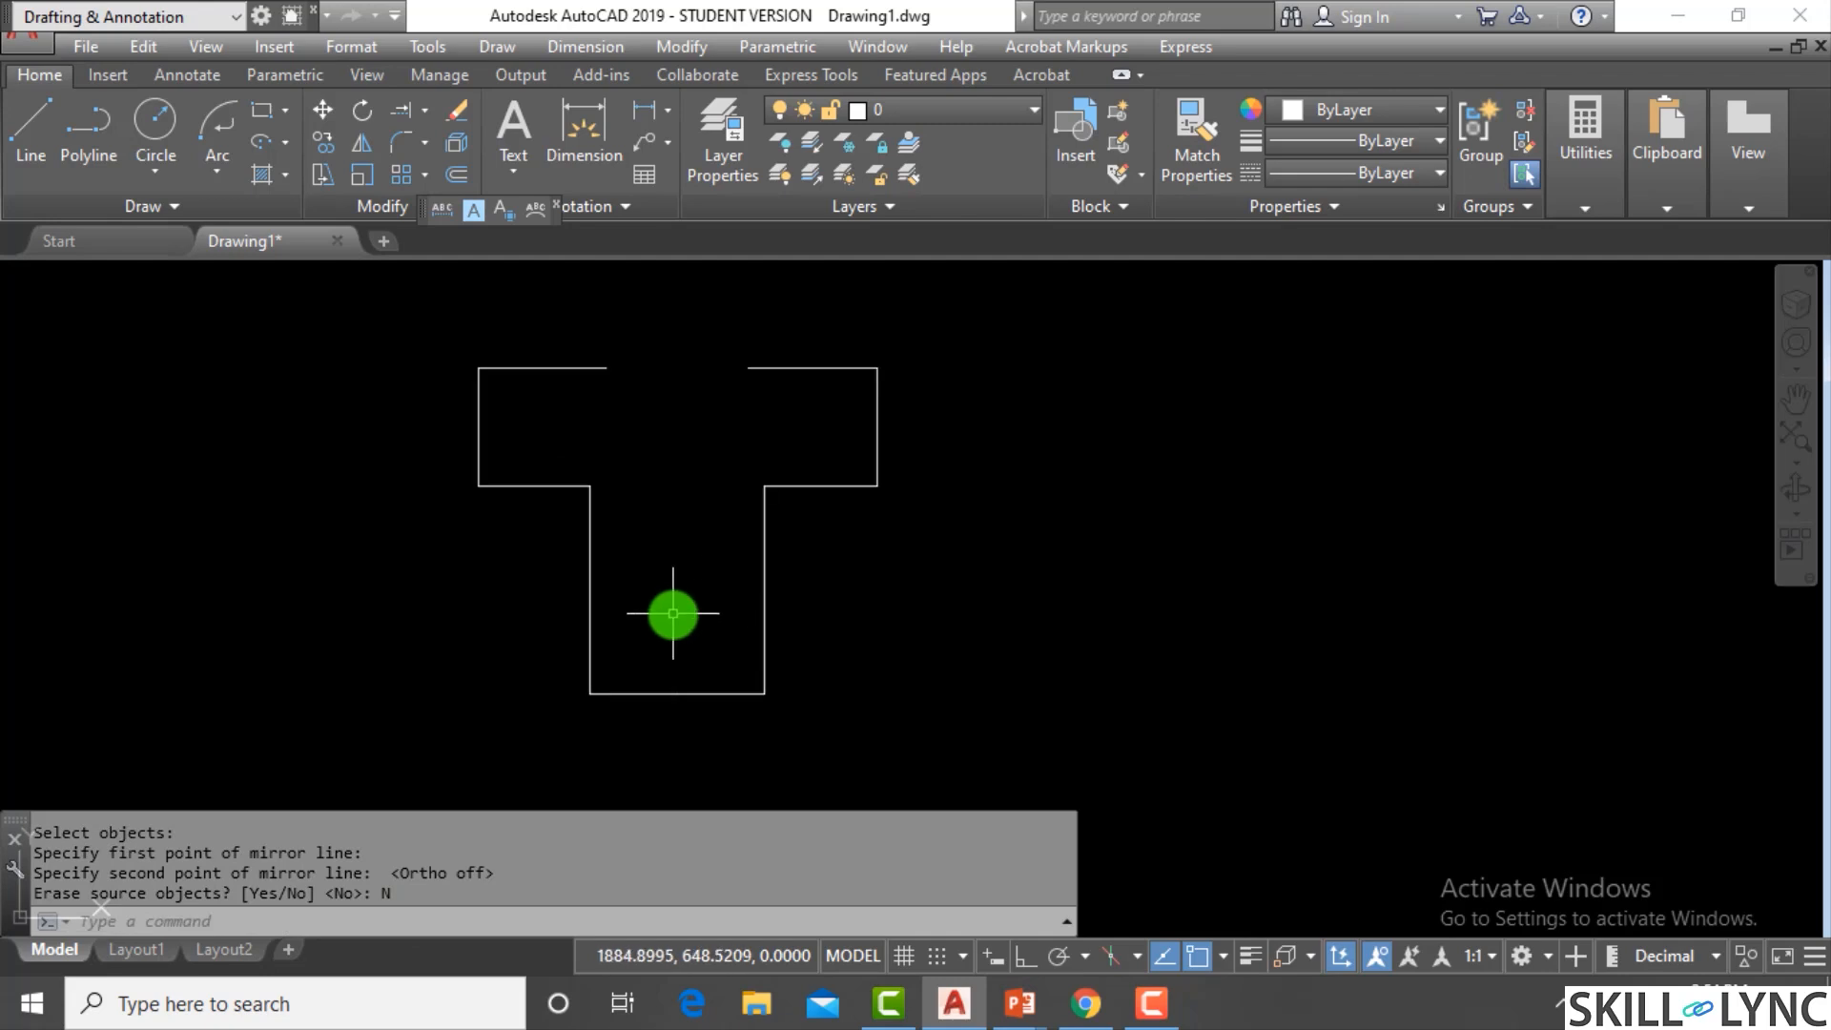
scroll(811, 618, "down", 4)
scroll(1087, 591, "up", 1)
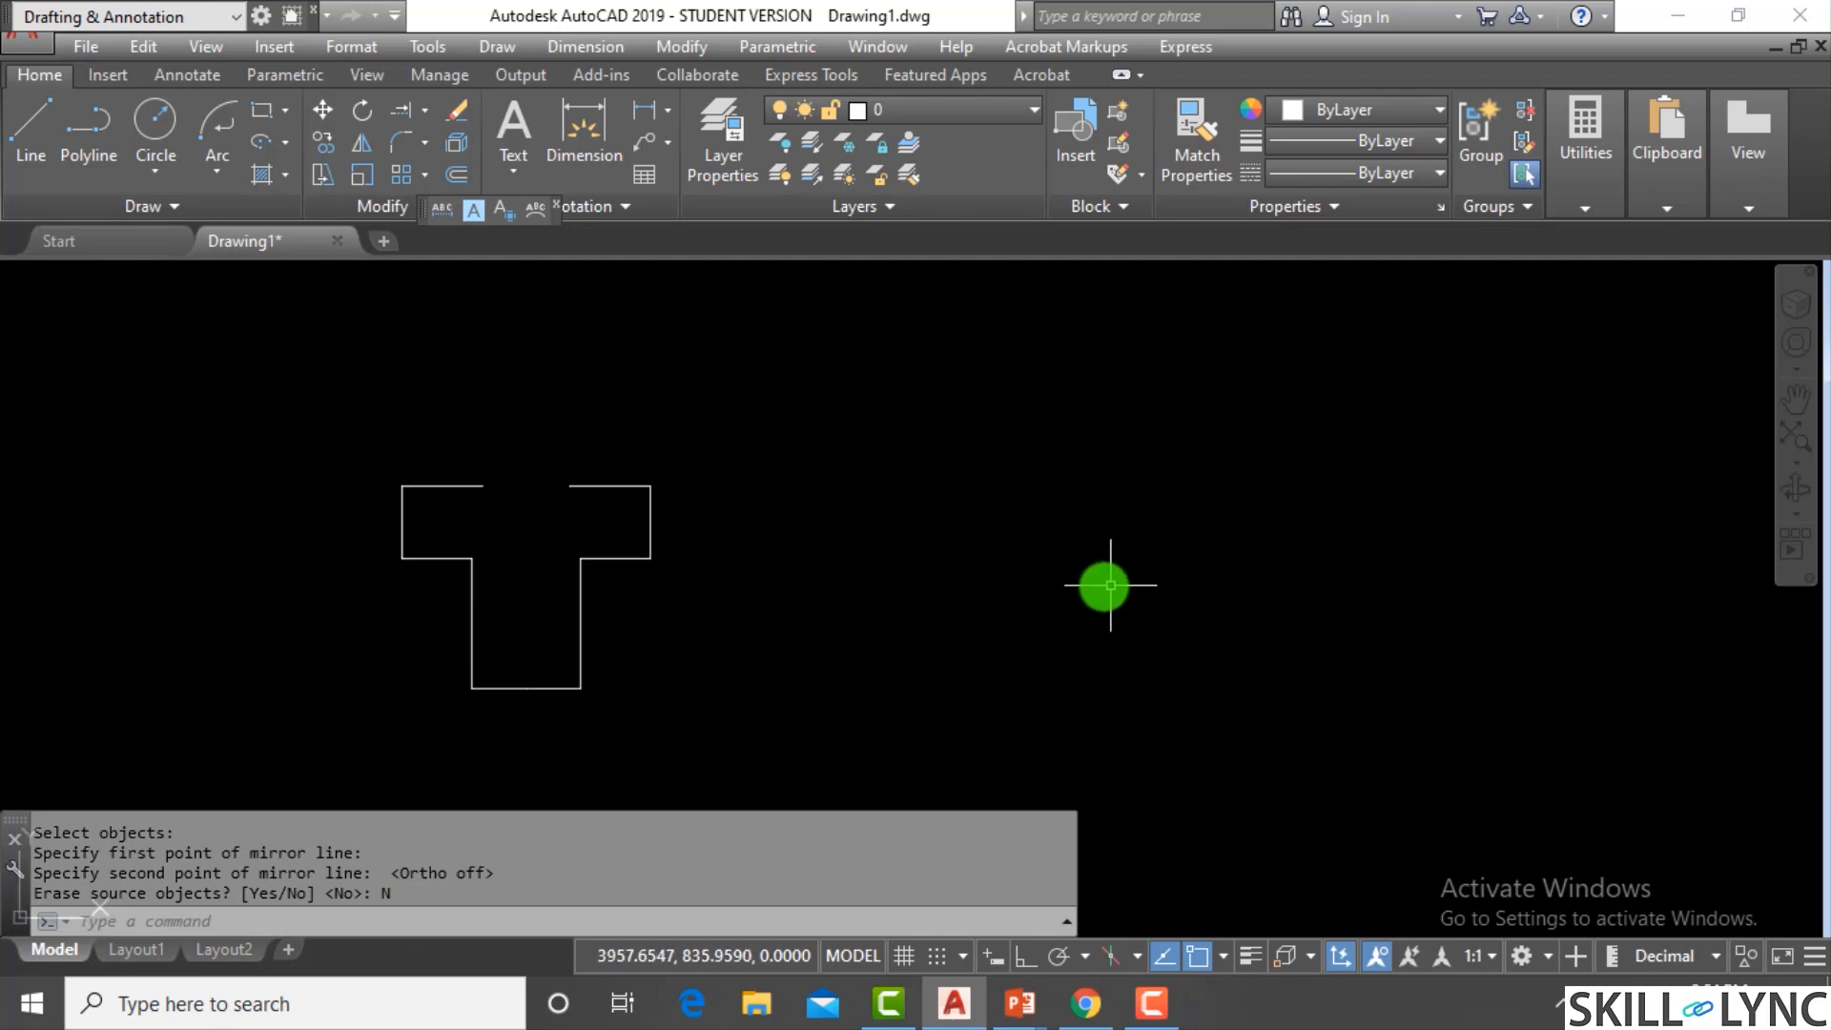
type("l")
key("Return")
left_click(1021, 321)
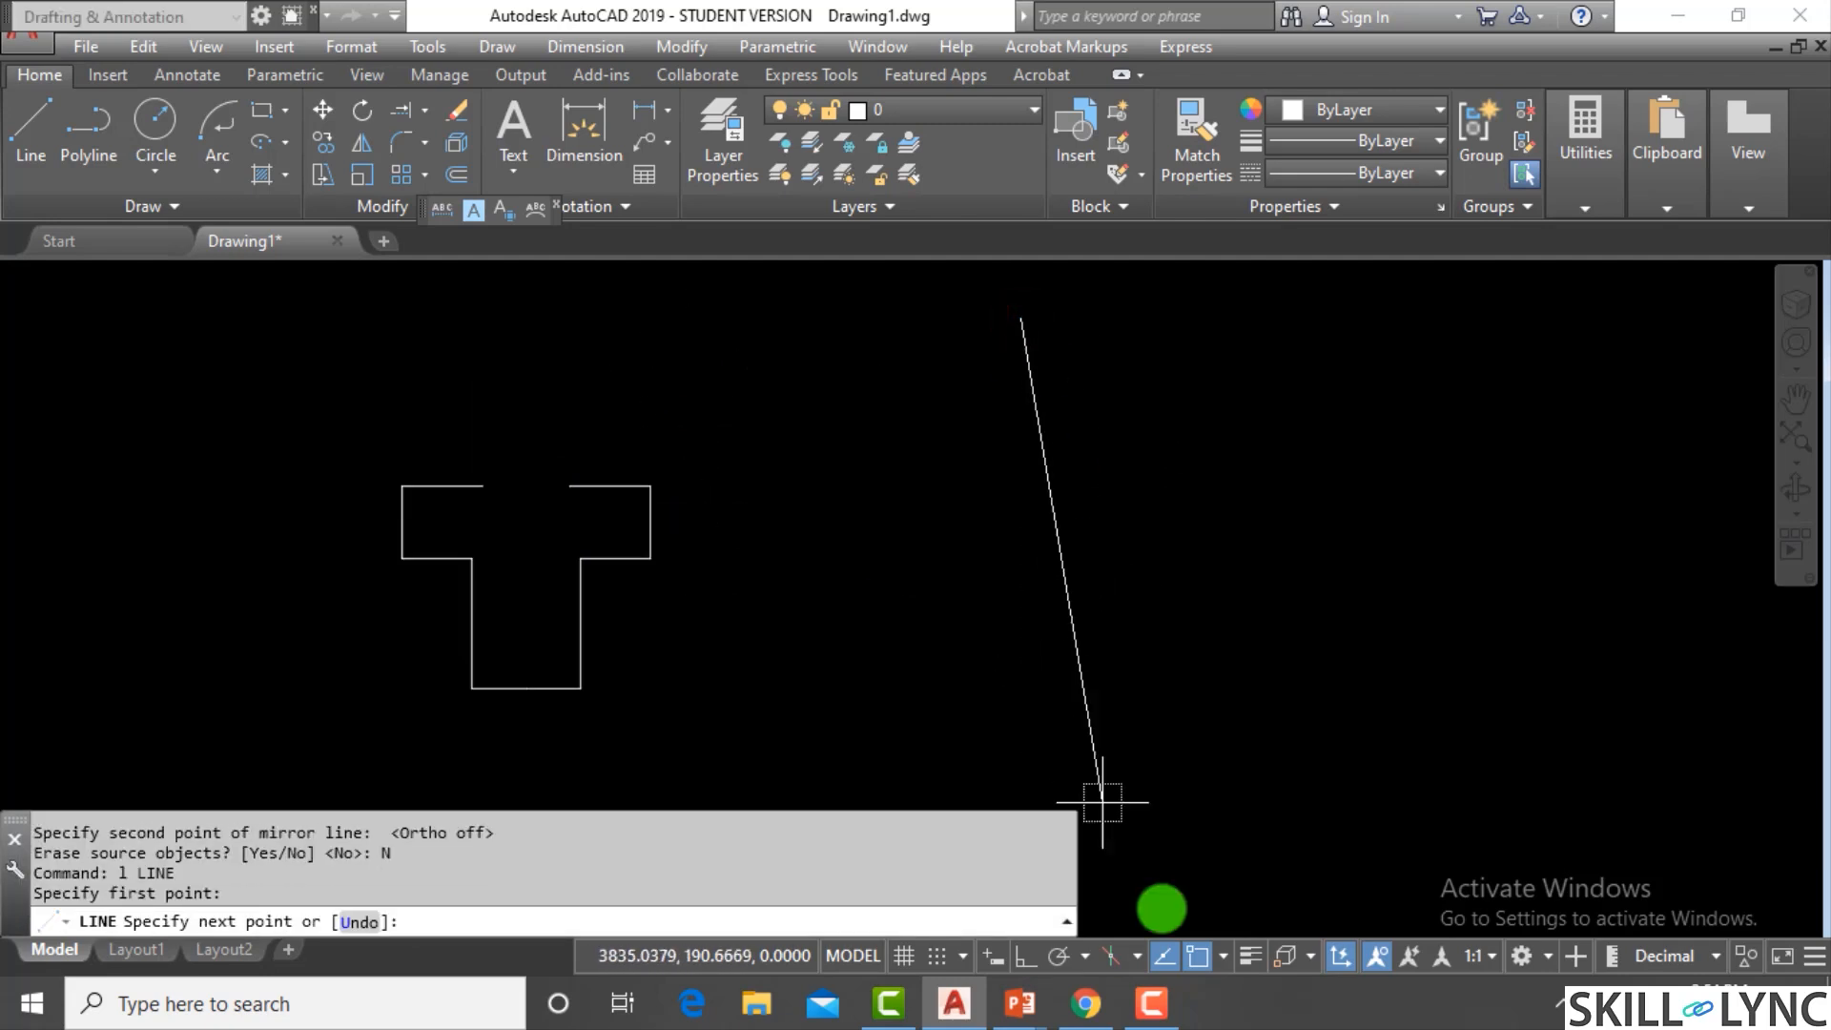
left_click(1023, 955)
left_click(1046, 706)
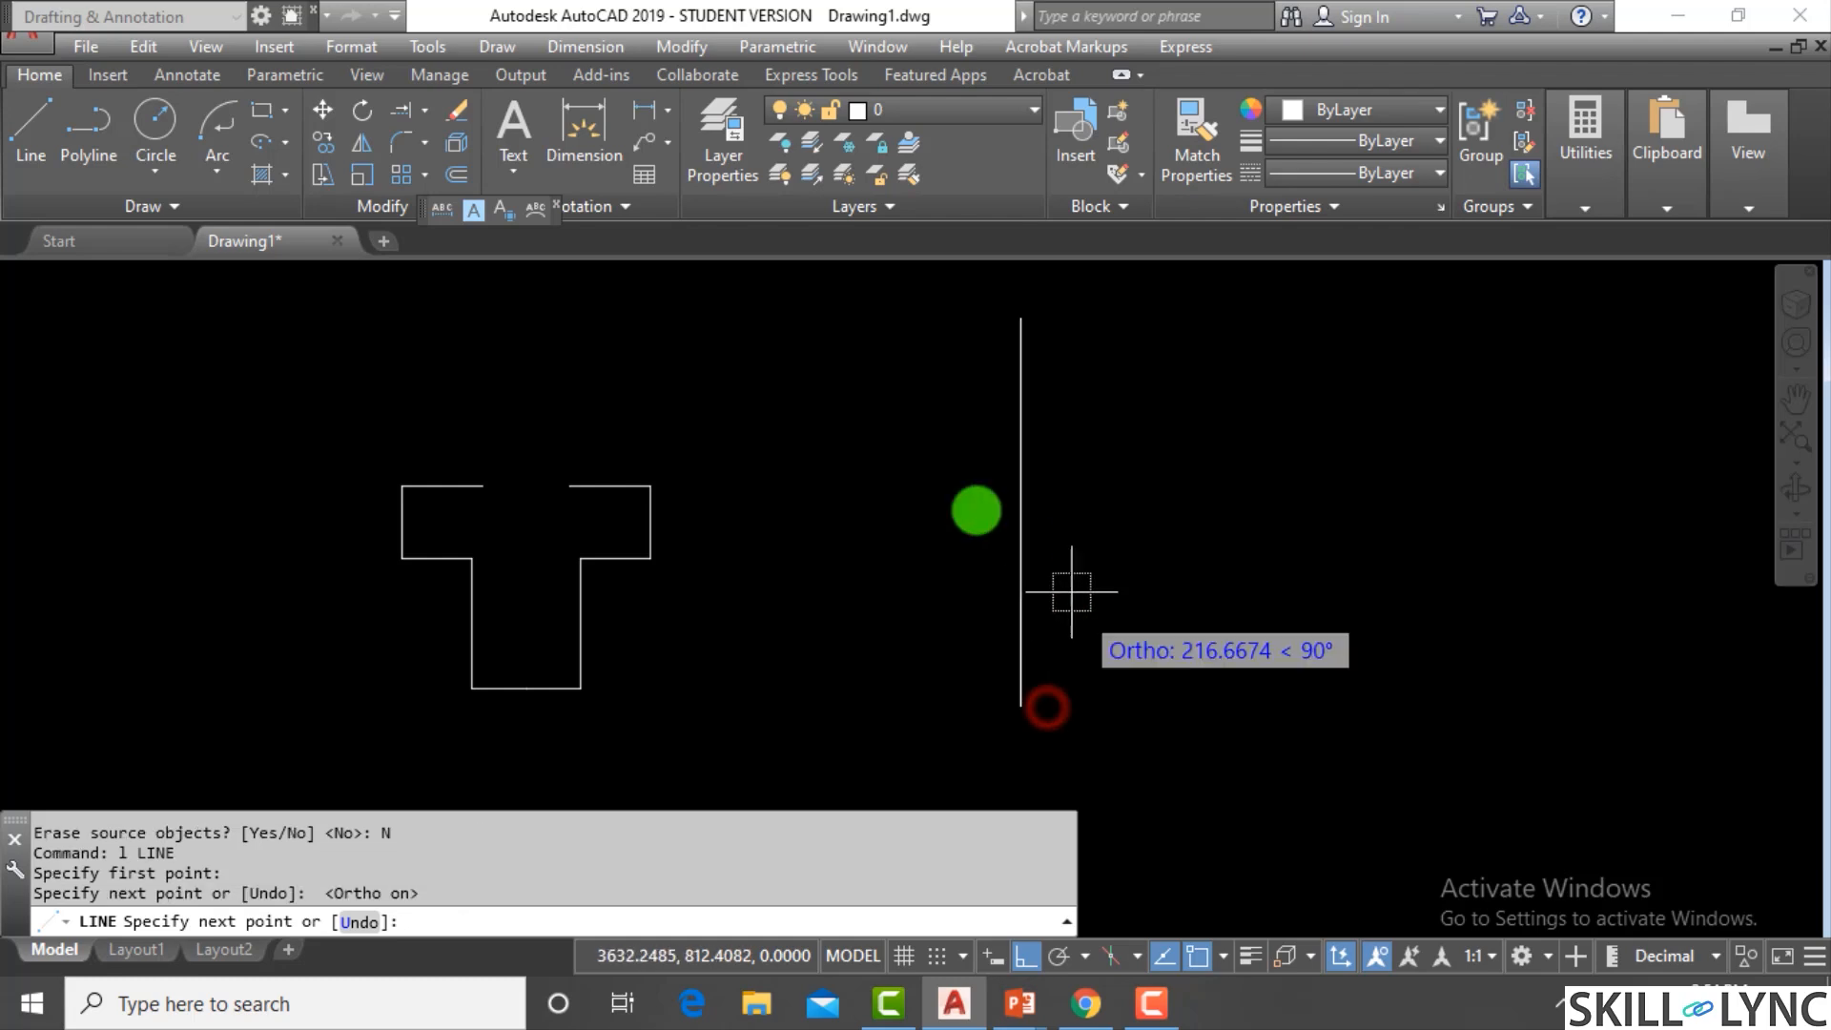
key("Escape")
key("Escape")
key("Escape")
type("rec")
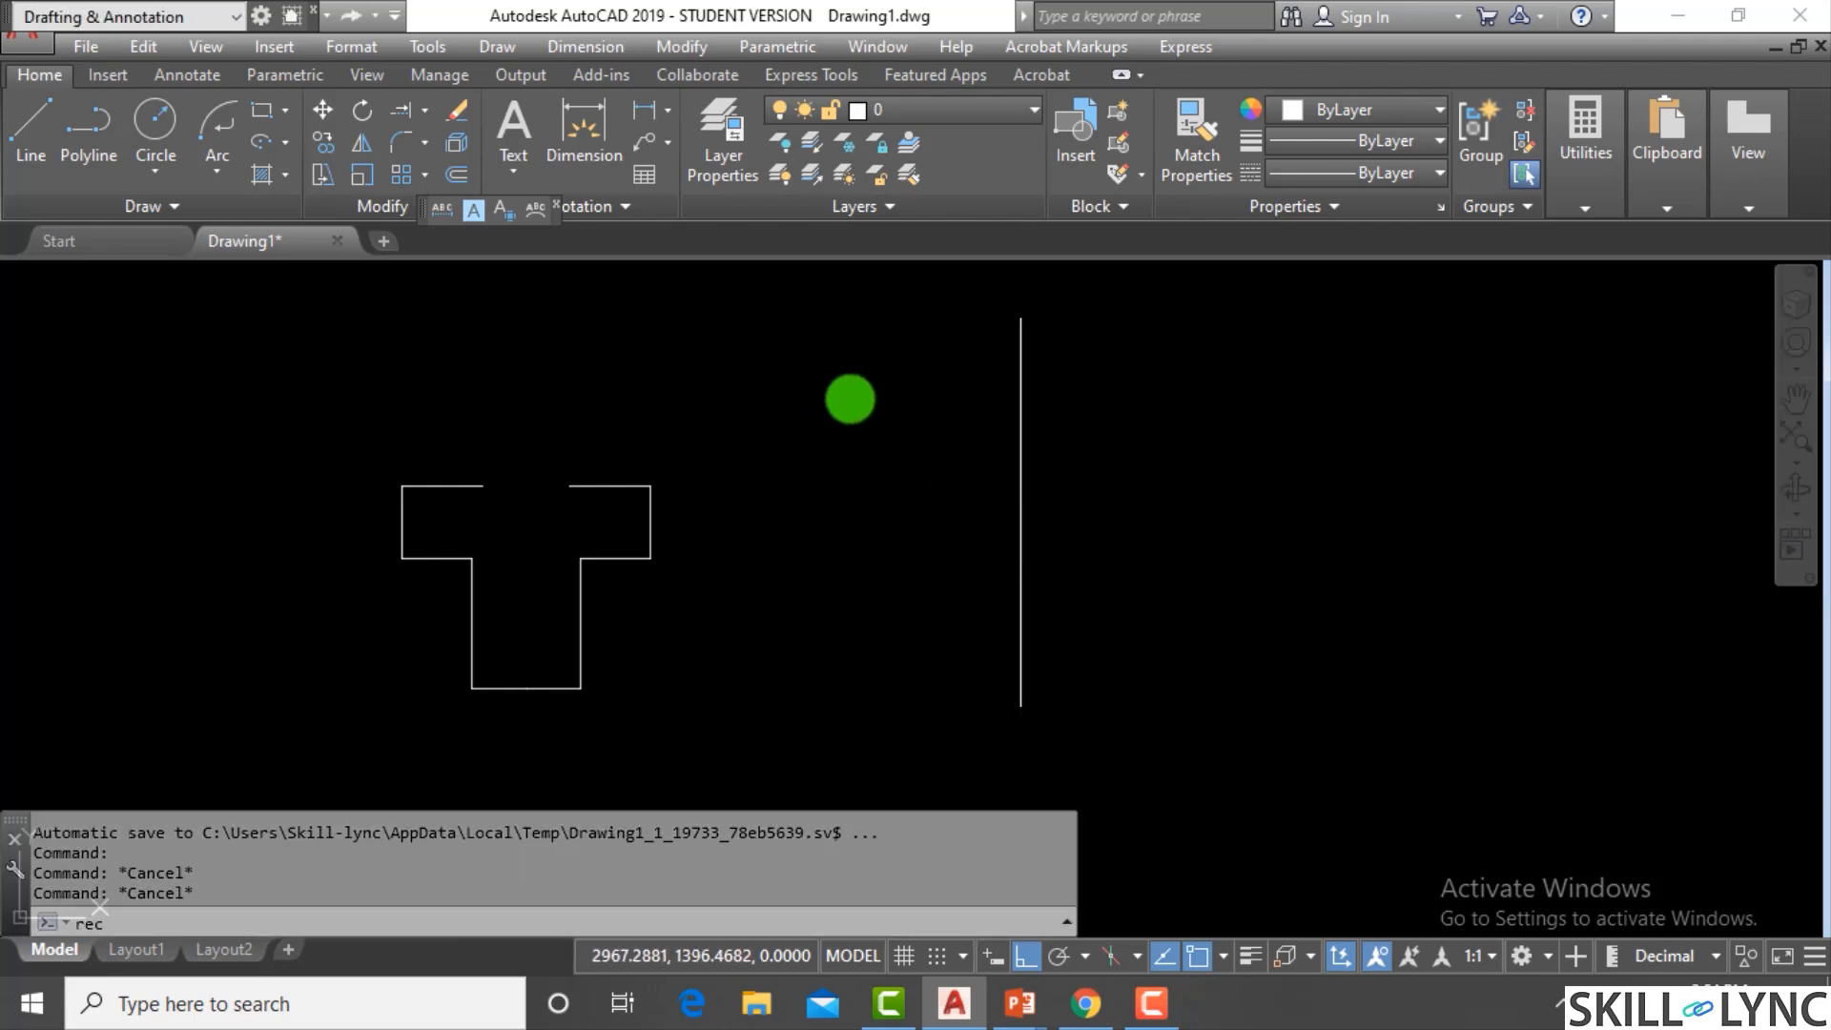
key("Return")
key("Escape")
key("Escape")
type("l")
key("BackSpace")
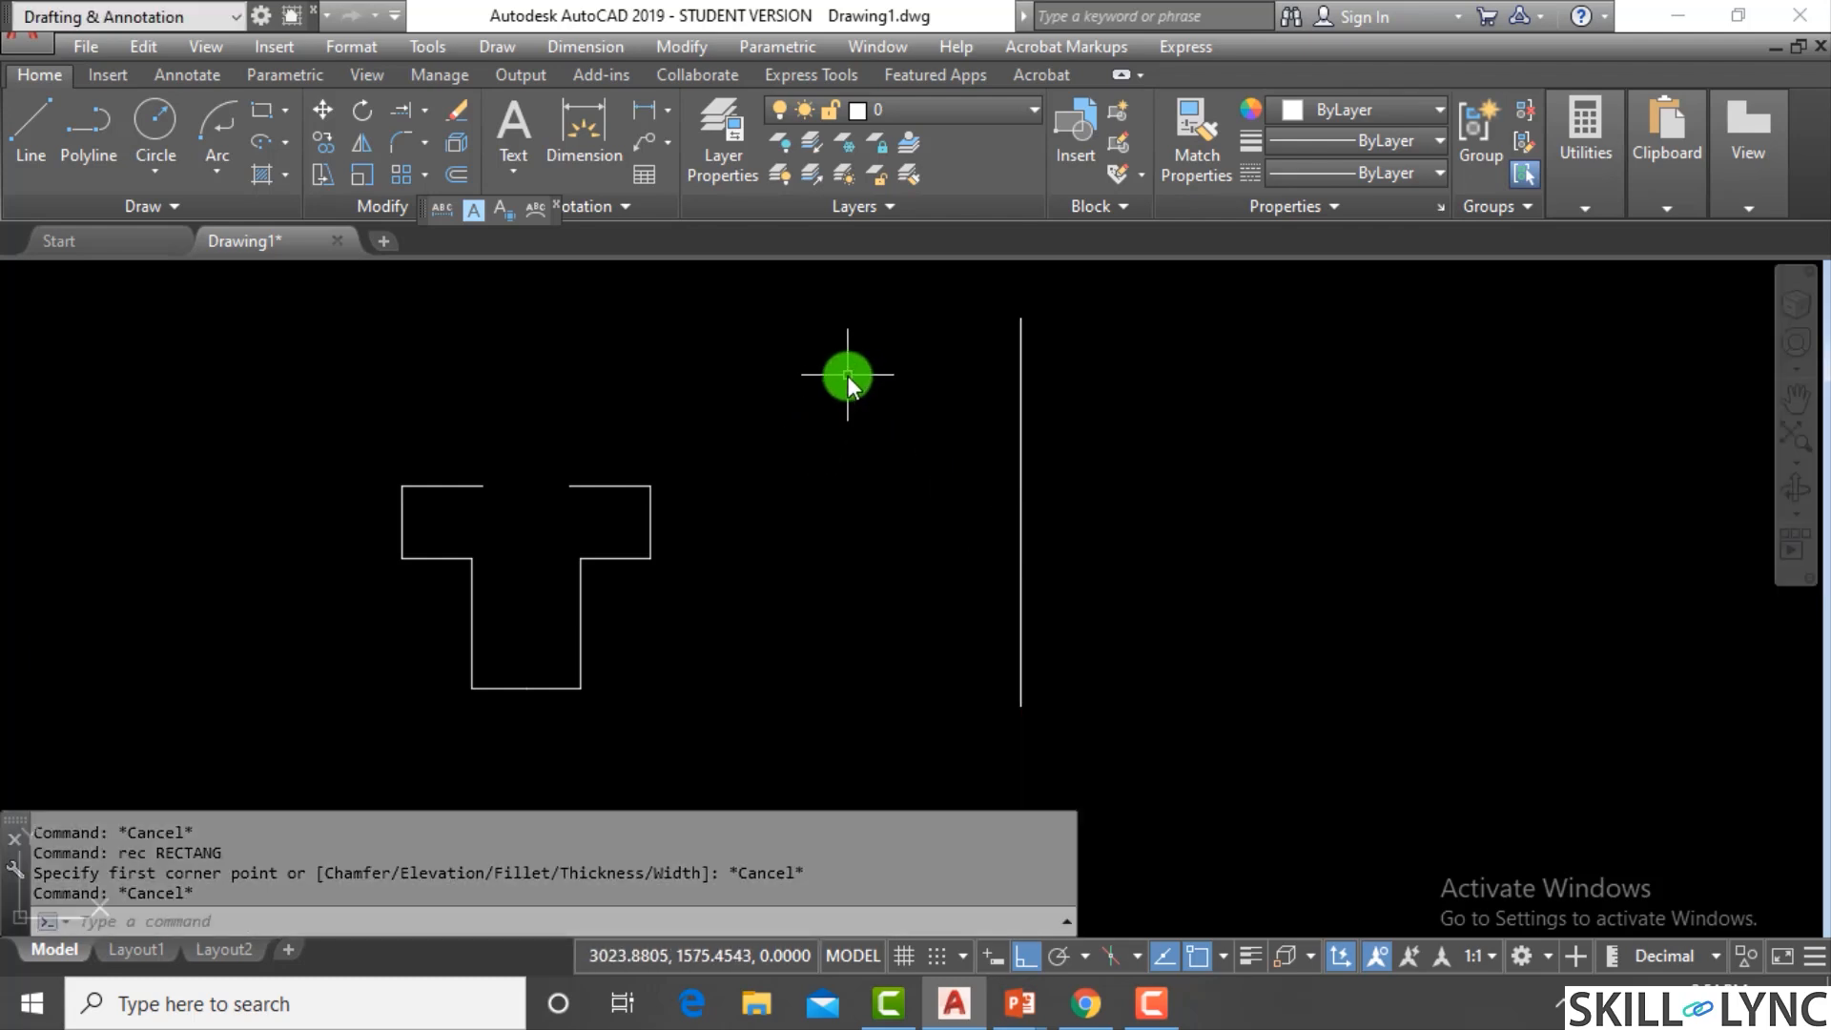
Draw an open stepped polyline of five segments between the T-shaped outline and the vertical line, starting with a horizontal segment about 260 long
type("pl")
key("Return")
left_click(906, 373)
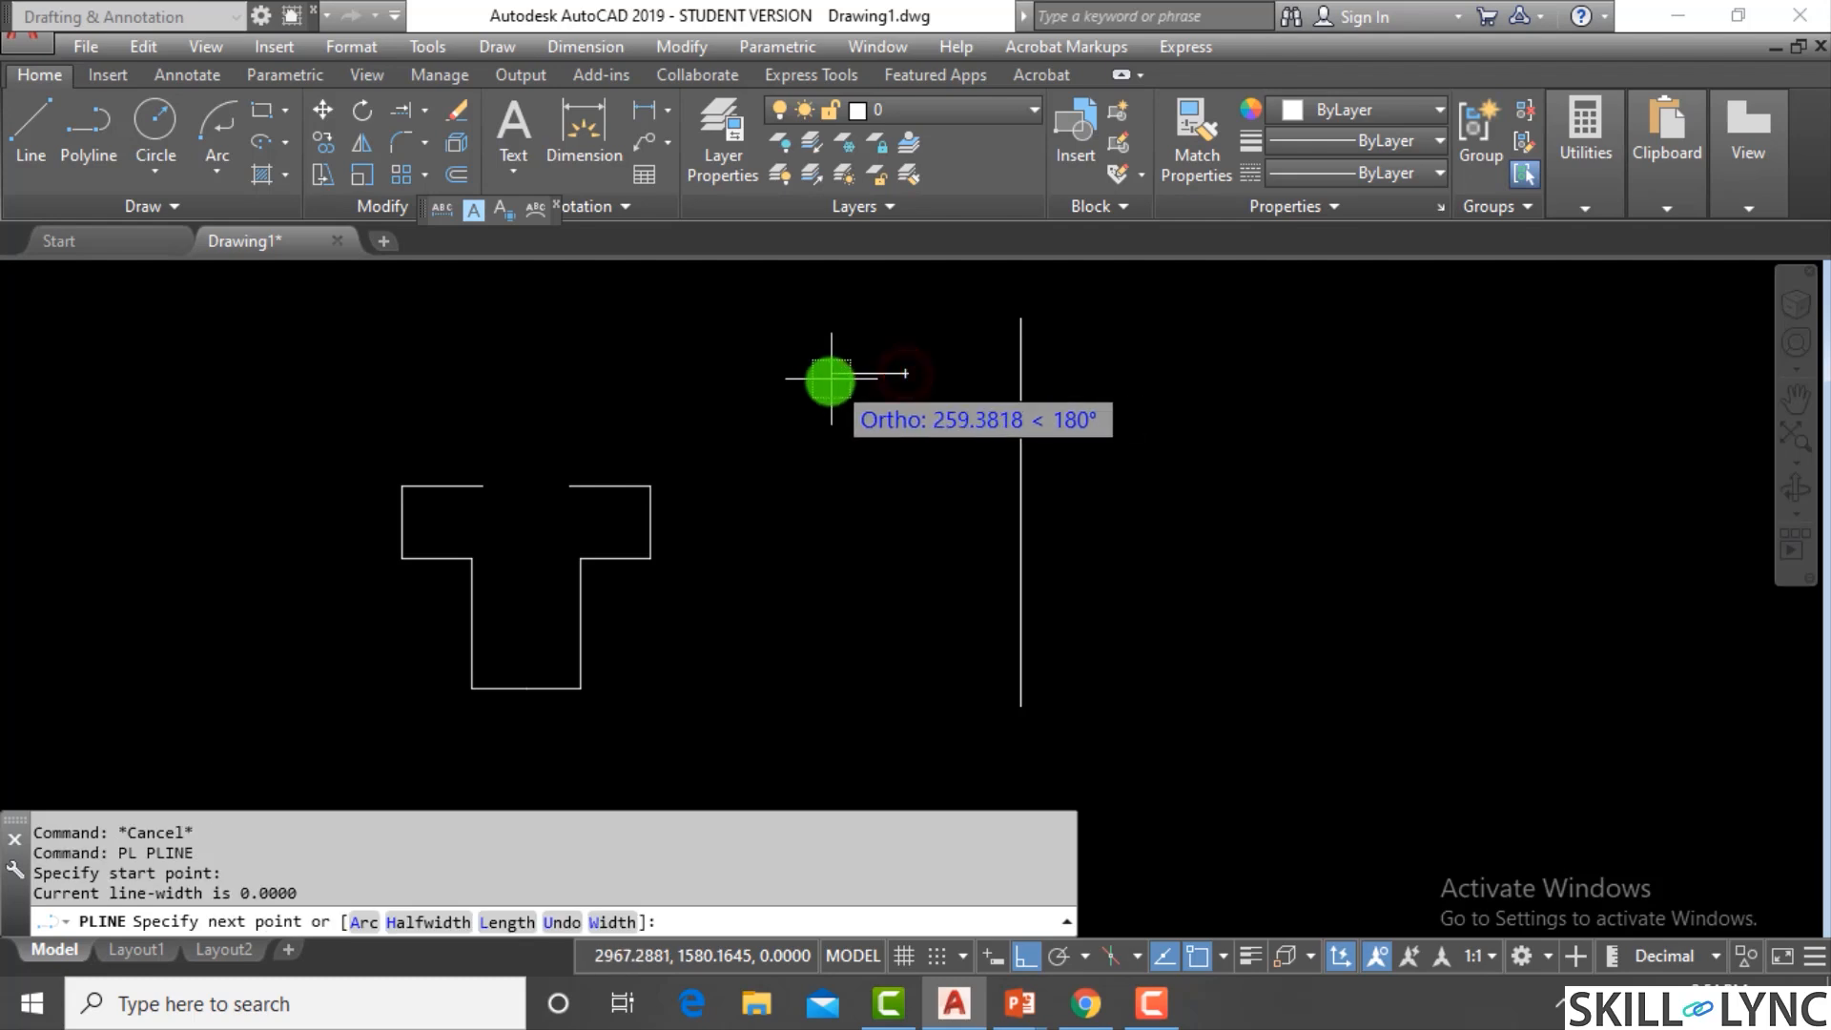
left_click(829, 372)
left_click(829, 529)
left_click(908, 529)
left_click(908, 655)
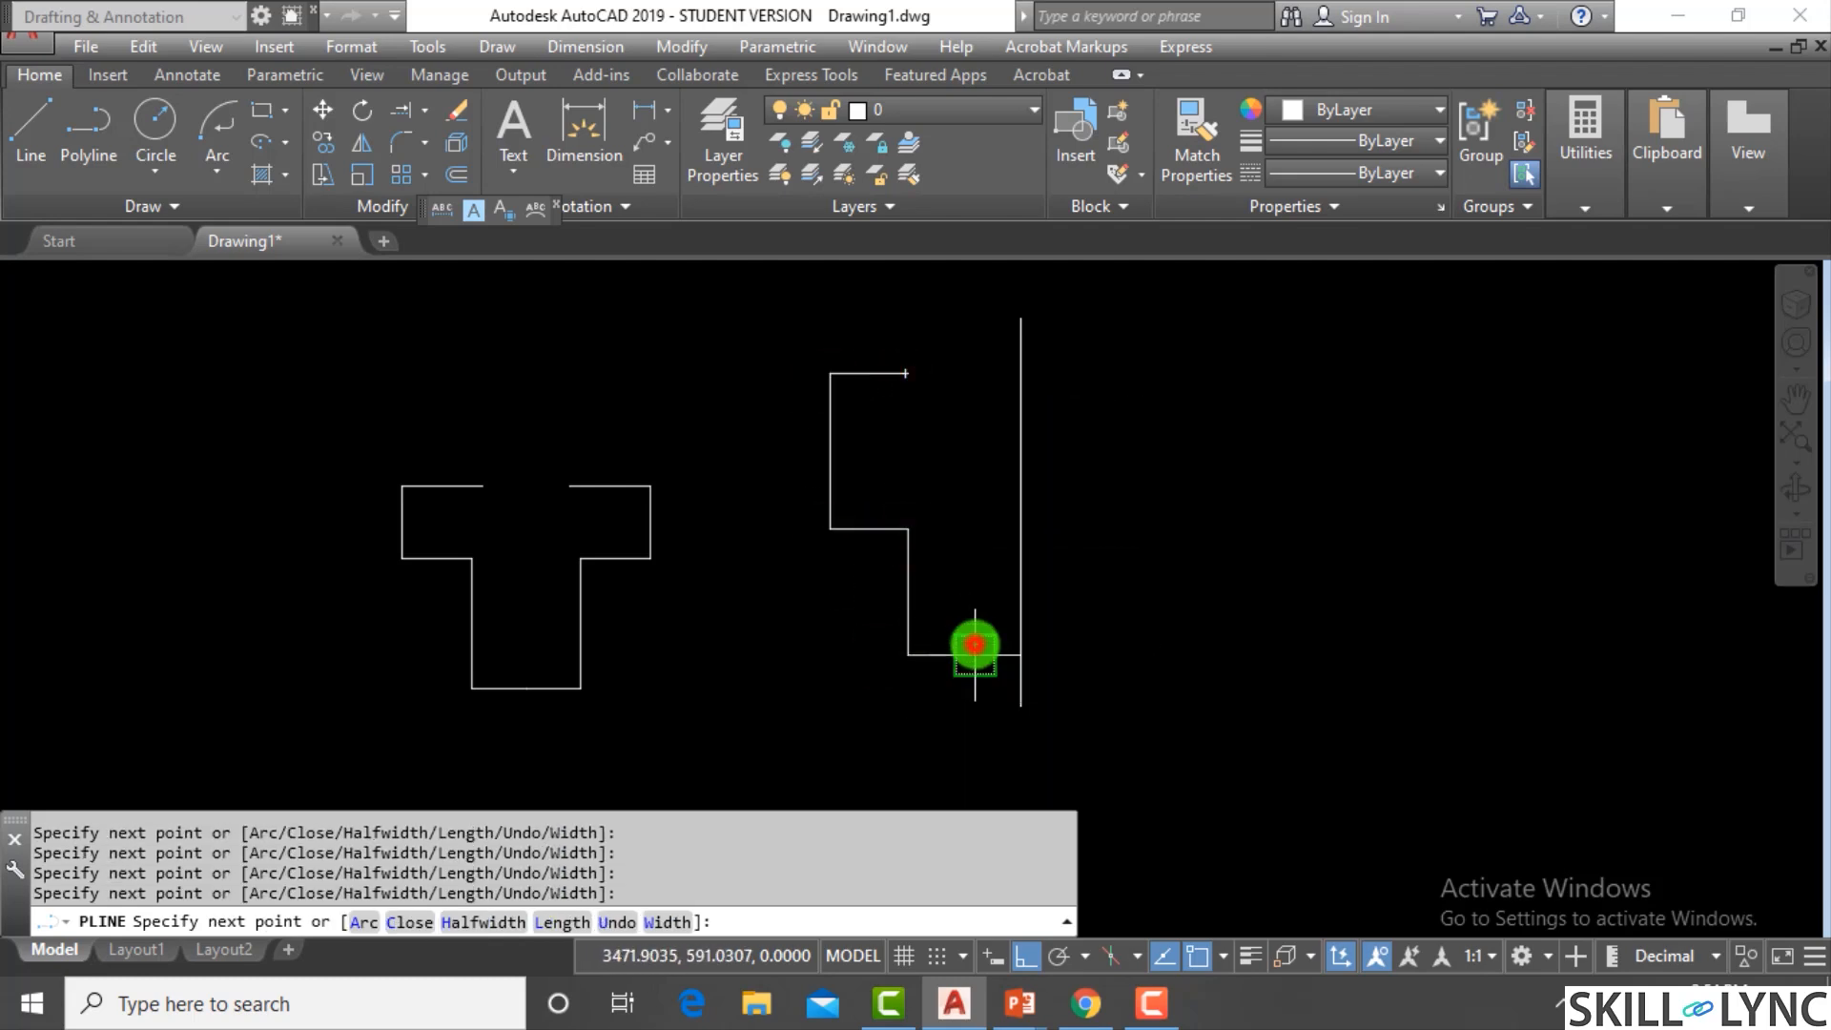
left_click(975, 655)
key("Escape")
key("Escape")
Mirror the stepped polyline about the vertical line, using the line's two endpoints, and keep the source object
scroll(875, 638, "down", 2)
scroll(1046, 600, "up", 2)
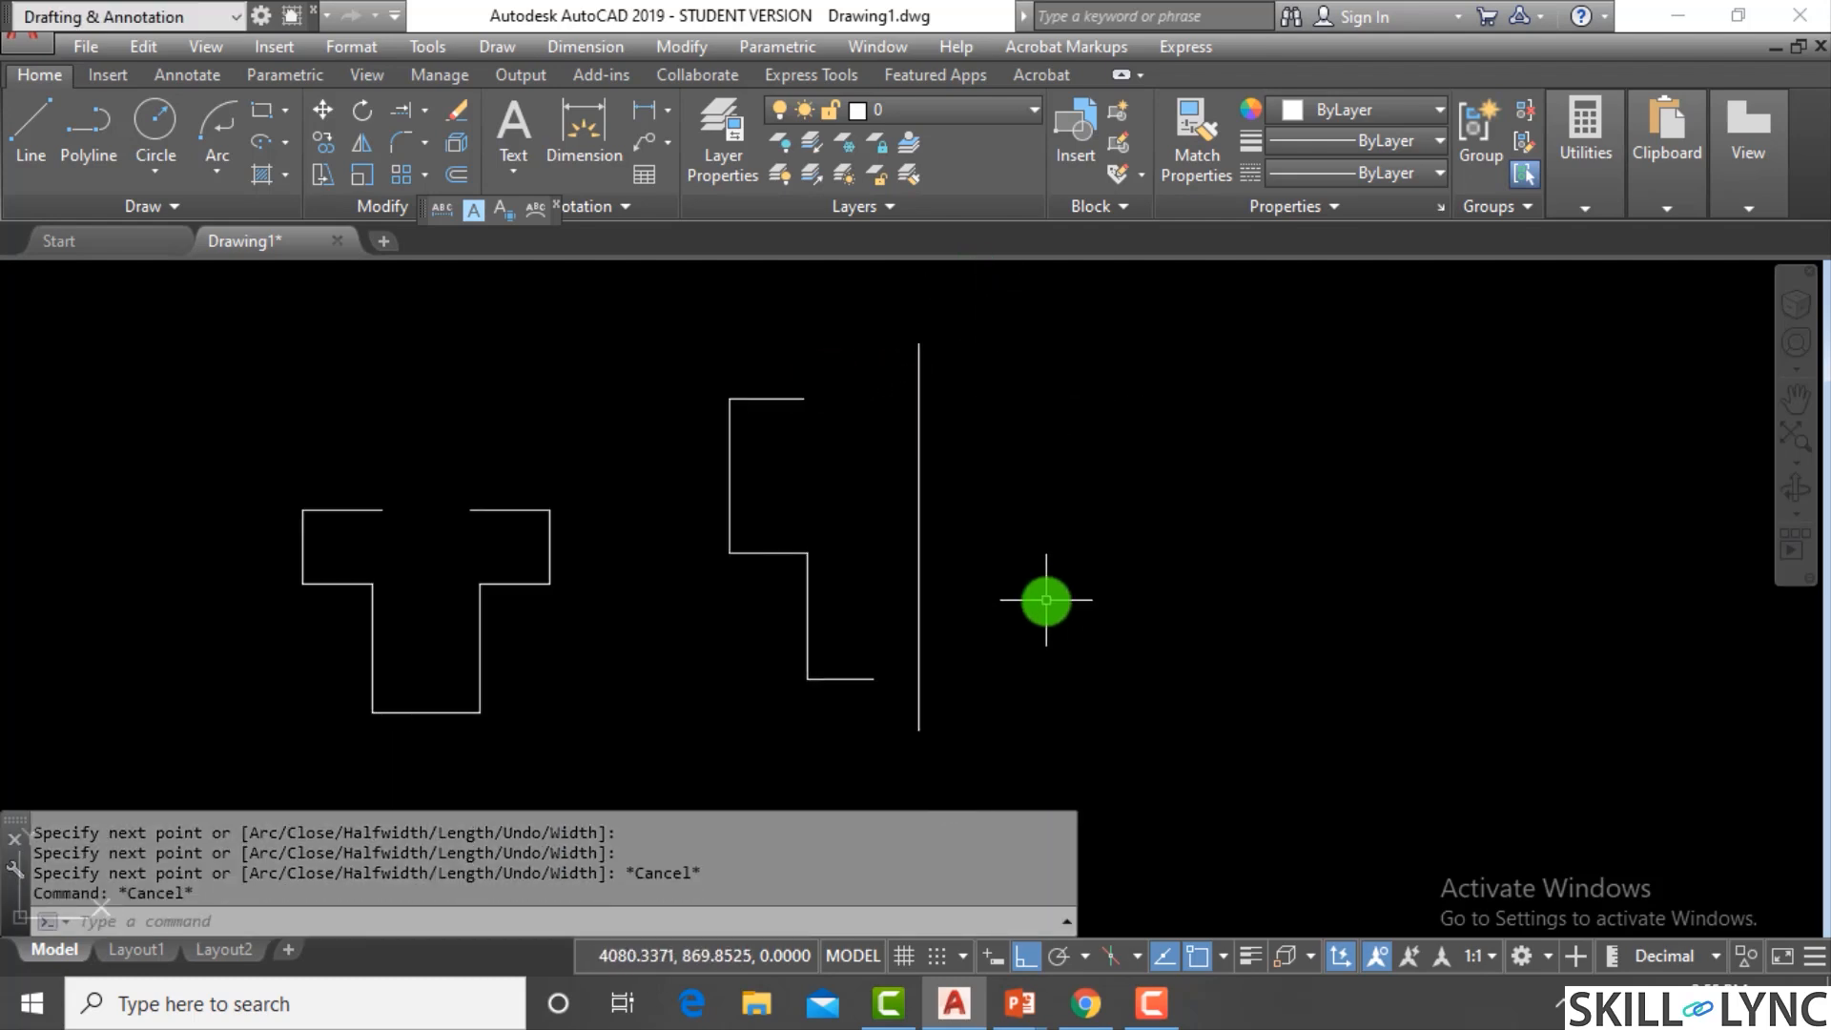
type("mi")
key("Return")
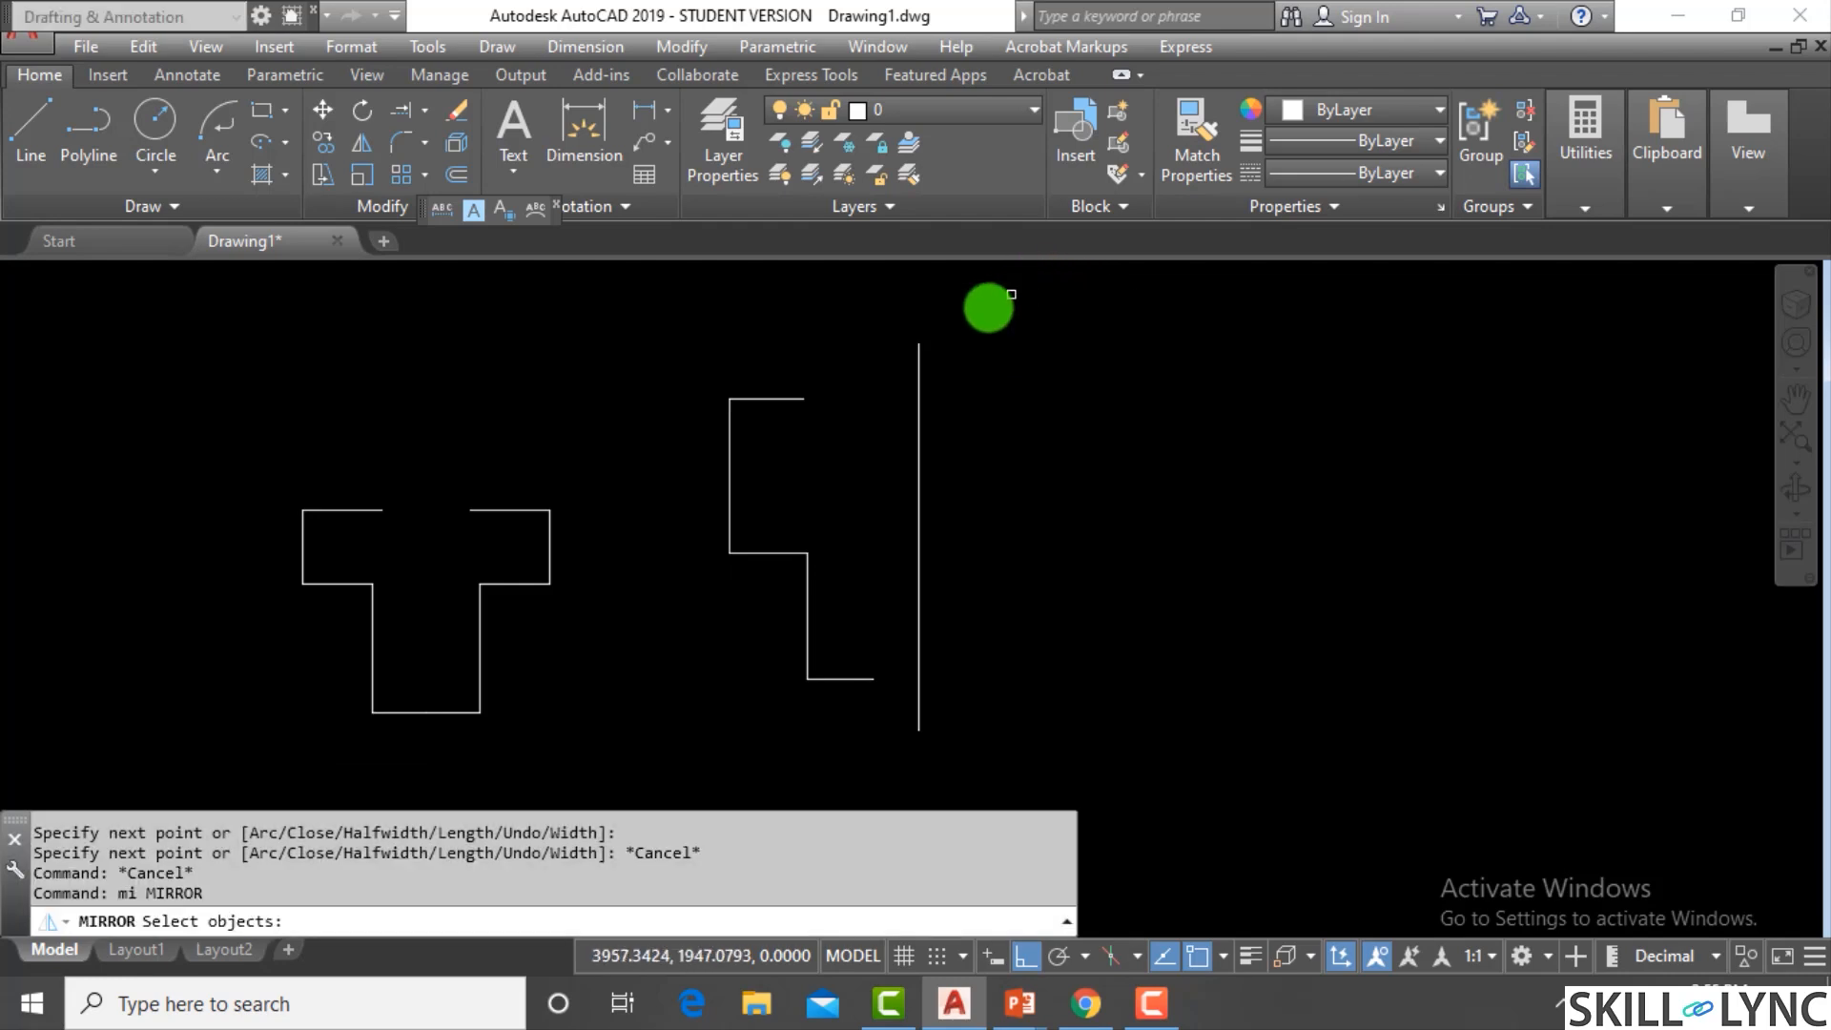
left_click(887, 715)
left_click(824, 534)
key("Return")
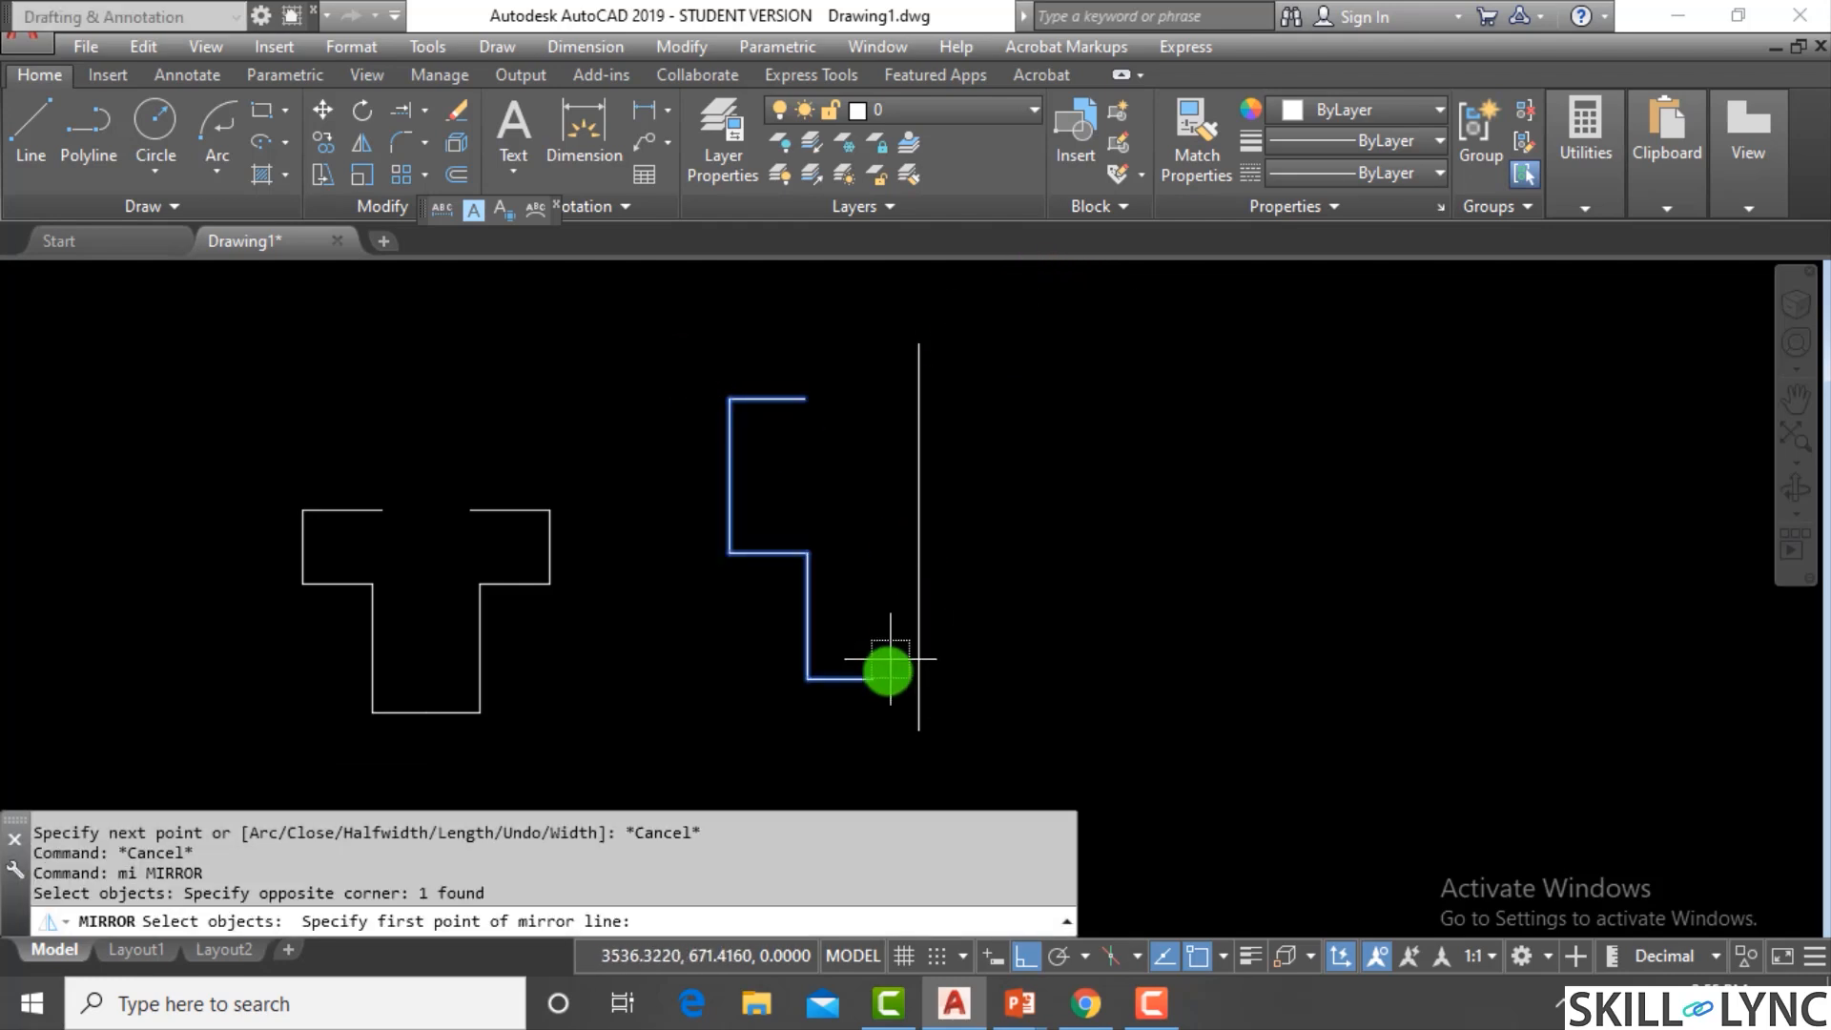
left_click(918, 730)
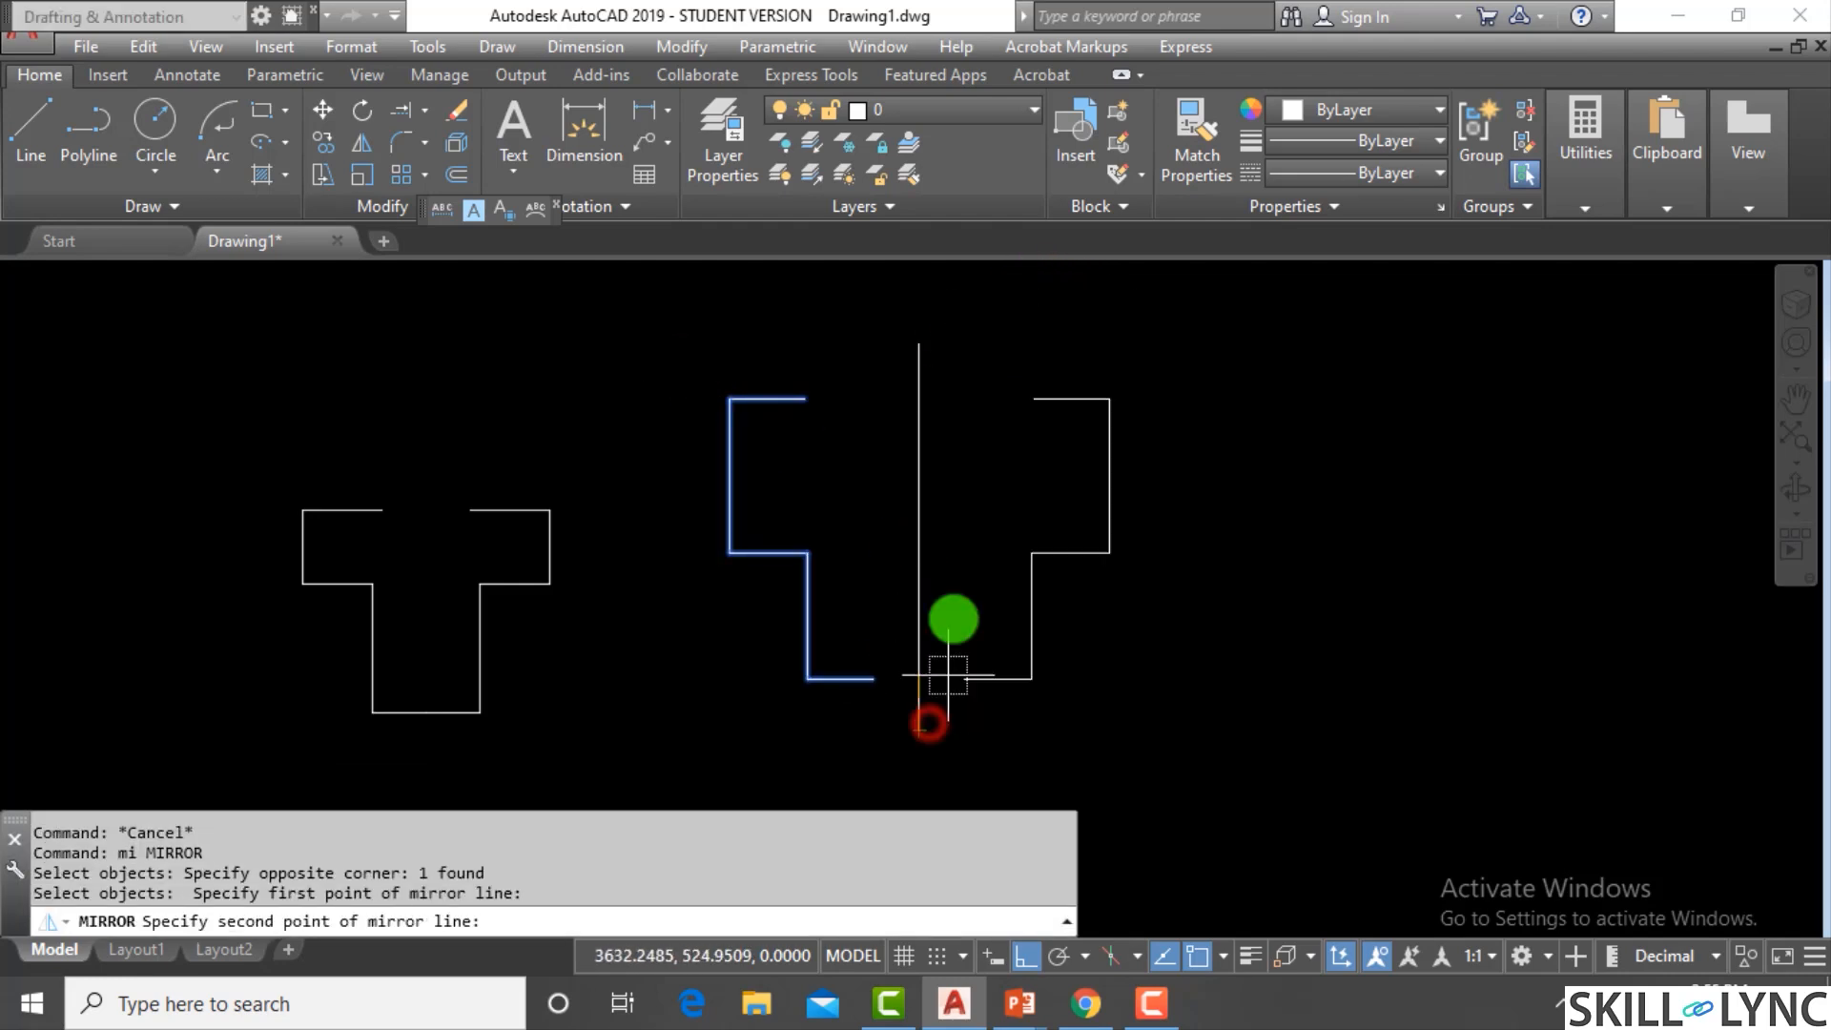
left_click(922, 348)
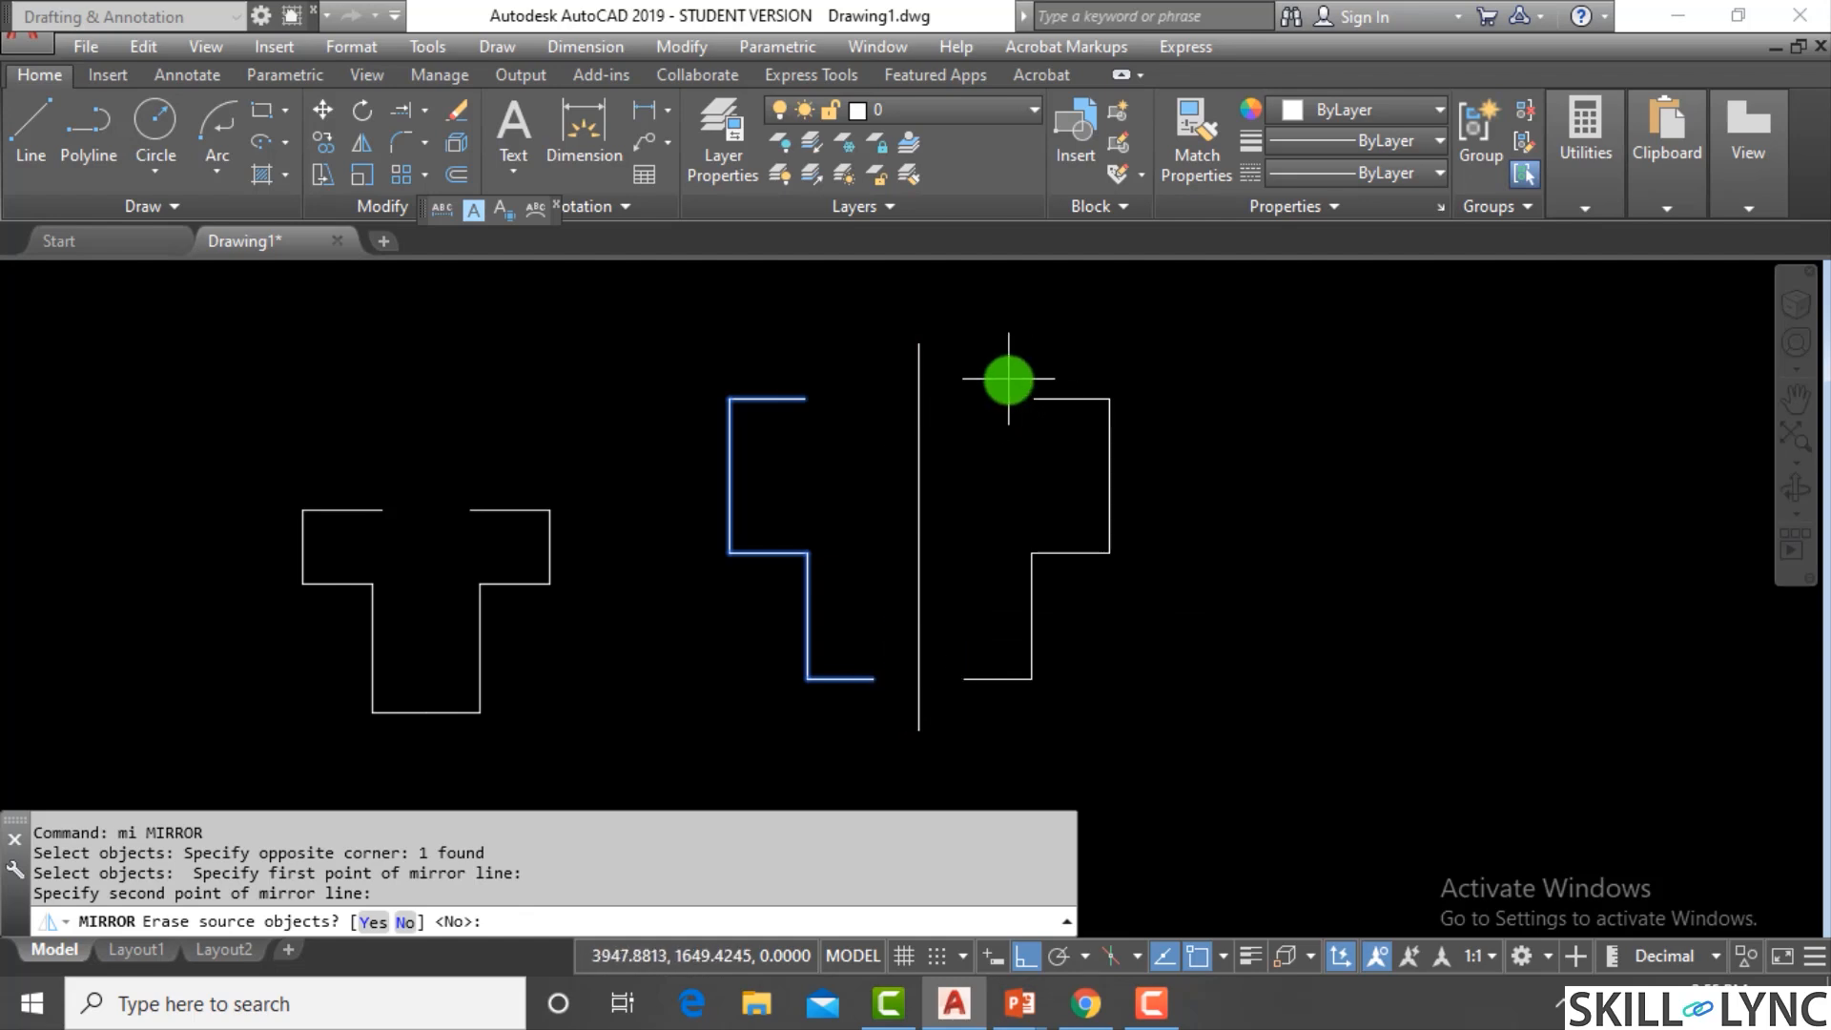
type("n")
key("Return")
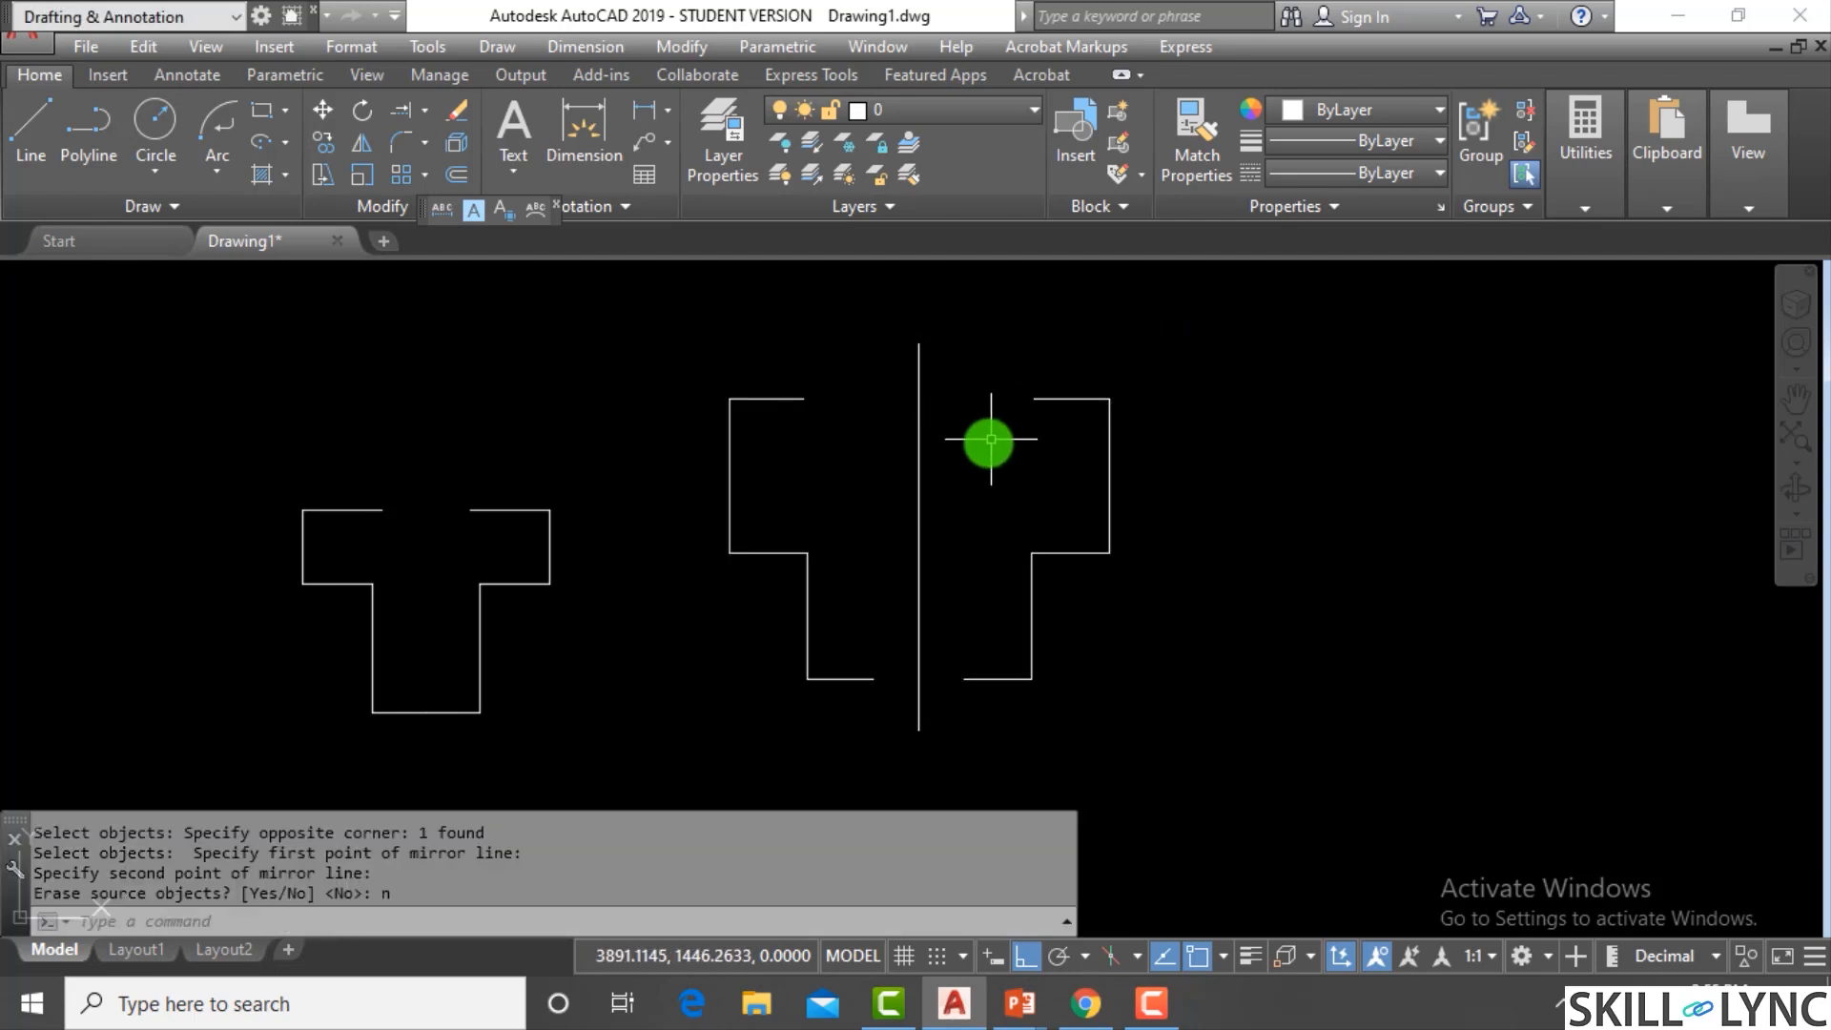
Draw a horizontal line from the vertical line's upper endpoint toward the right, past the mirrored polyline
key("Escape")
scroll(986, 442, "down", 2)
key("Escape")
key("Escape")
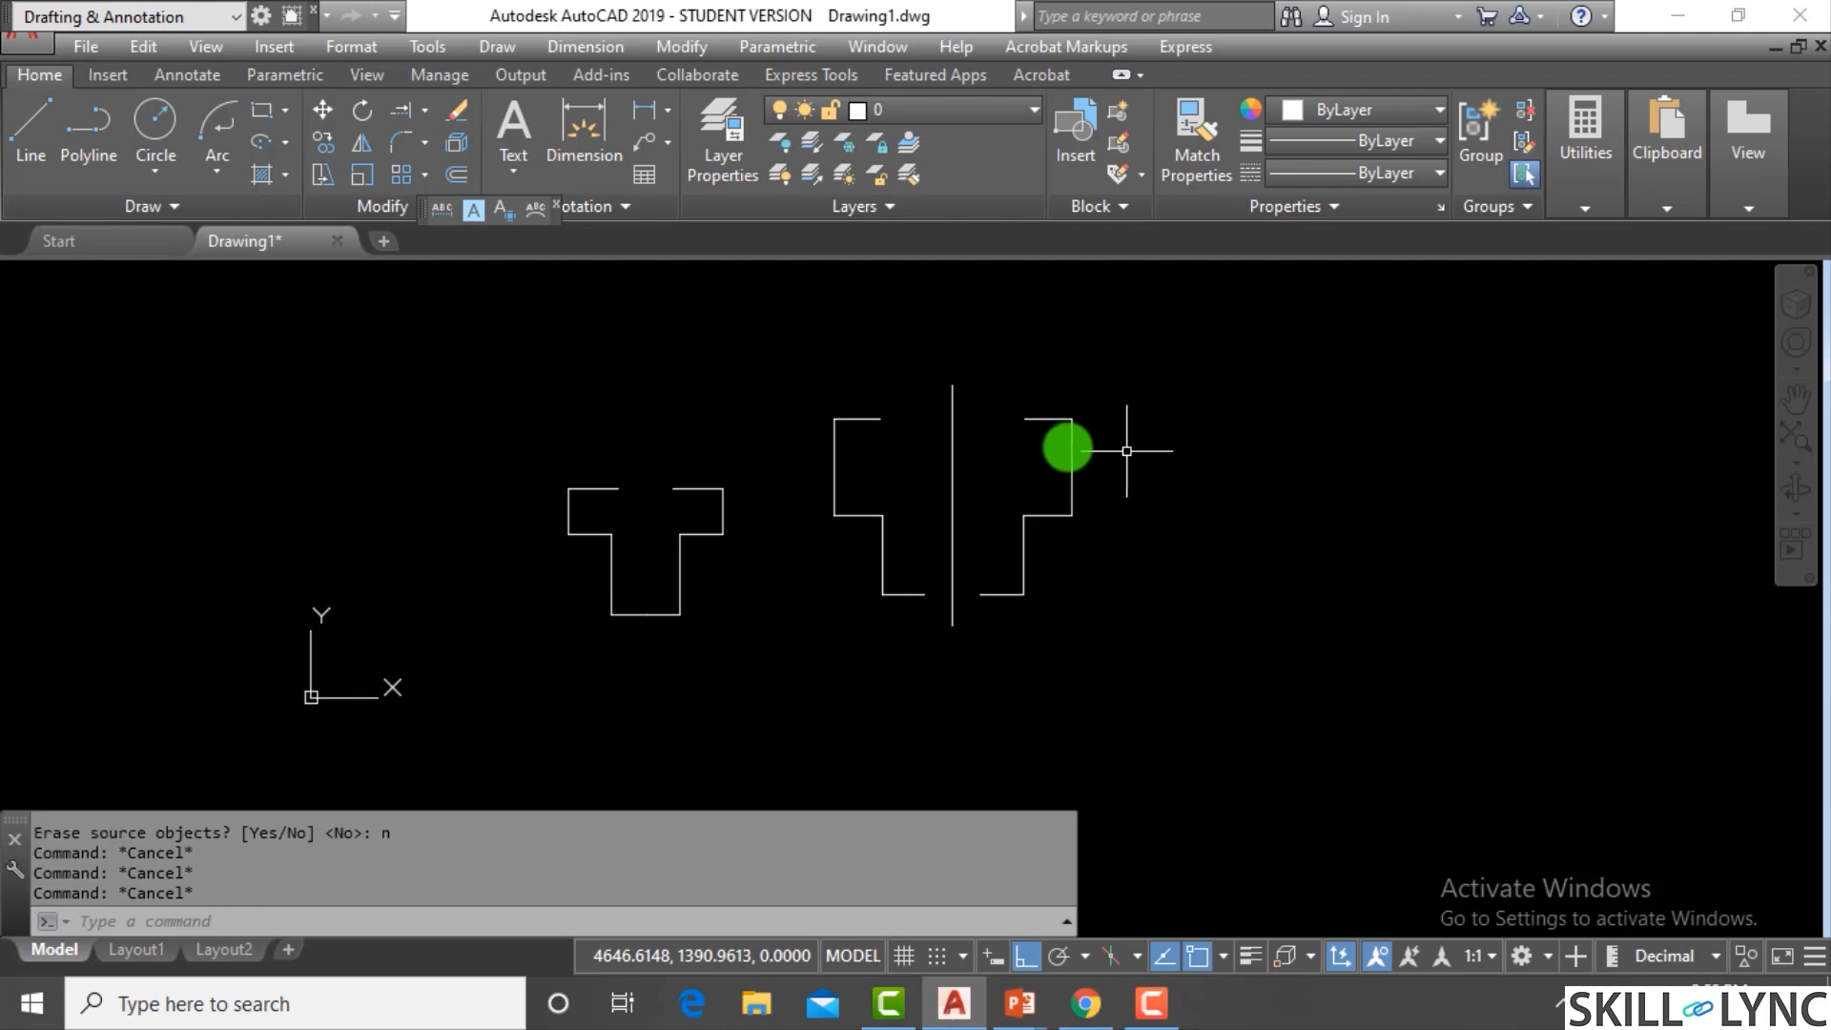
scroll(1010, 410, "down", 2)
scroll(1009, 364, "up", 2)
key("Escape")
type("l")
key("Return")
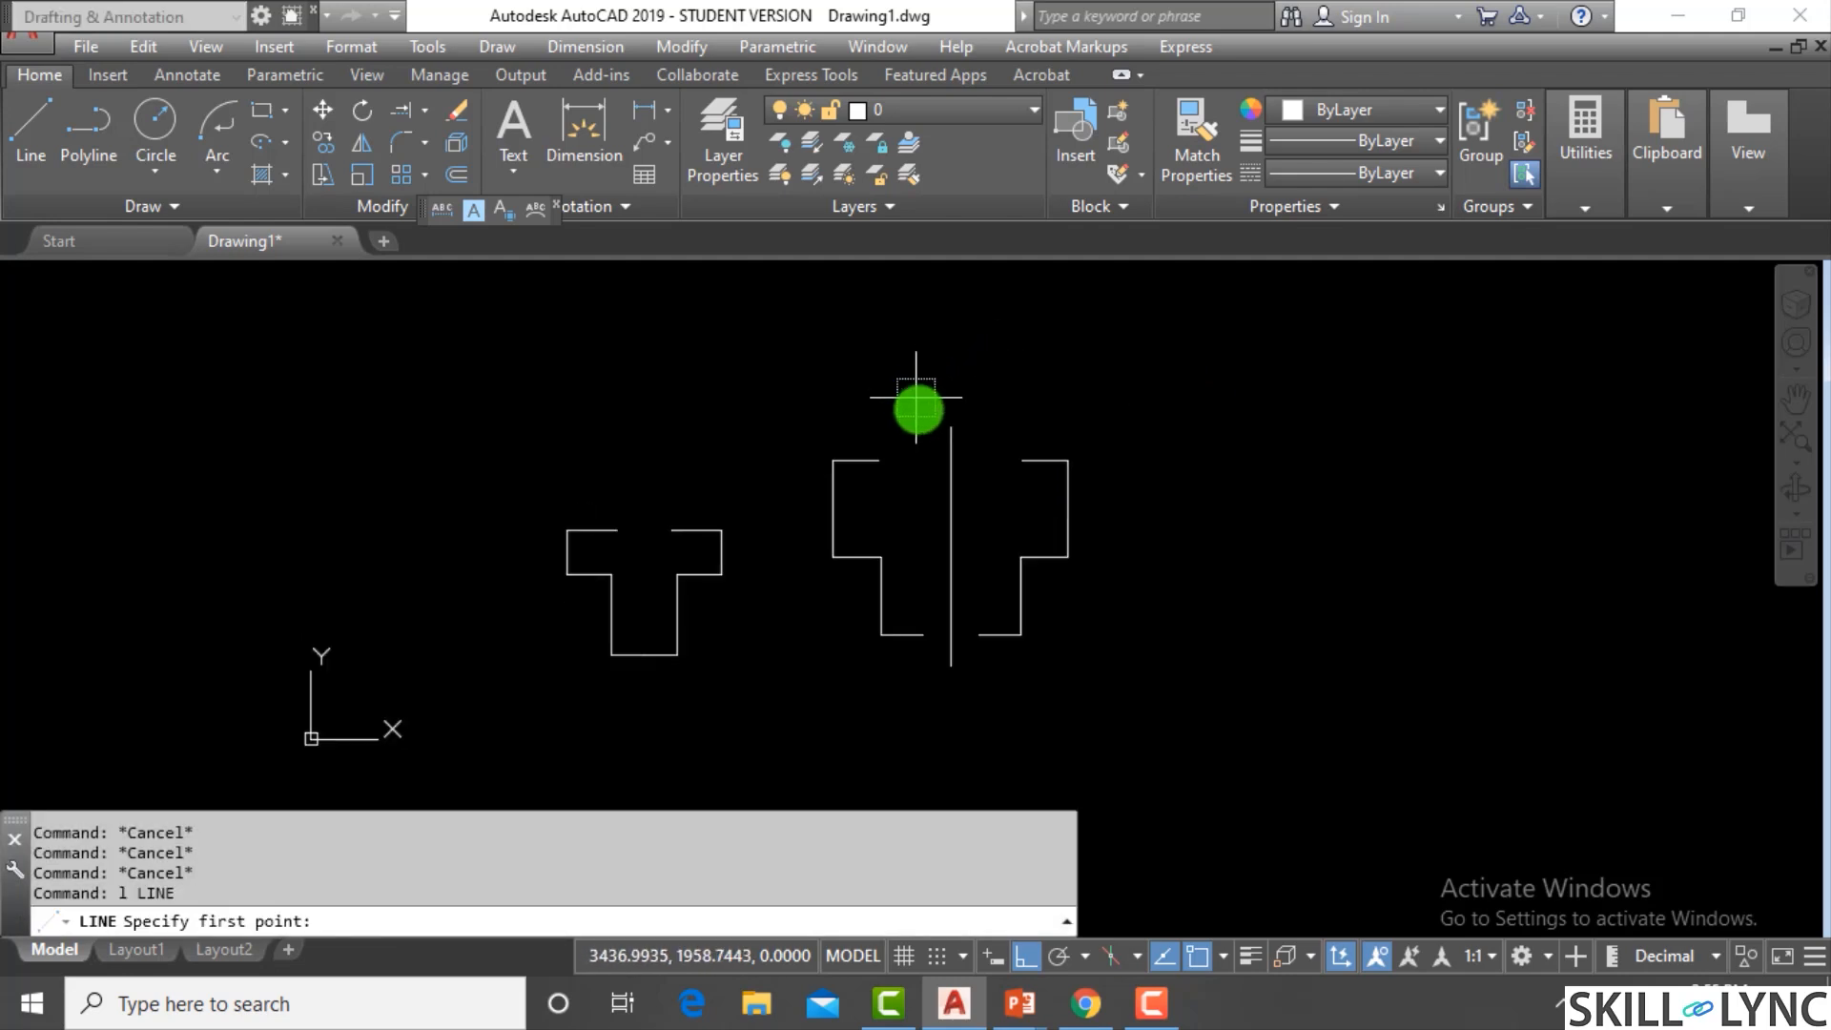
left_click(952, 427)
left_click(1266, 429)
key("Escape")
key("Escape")
key("Escape")
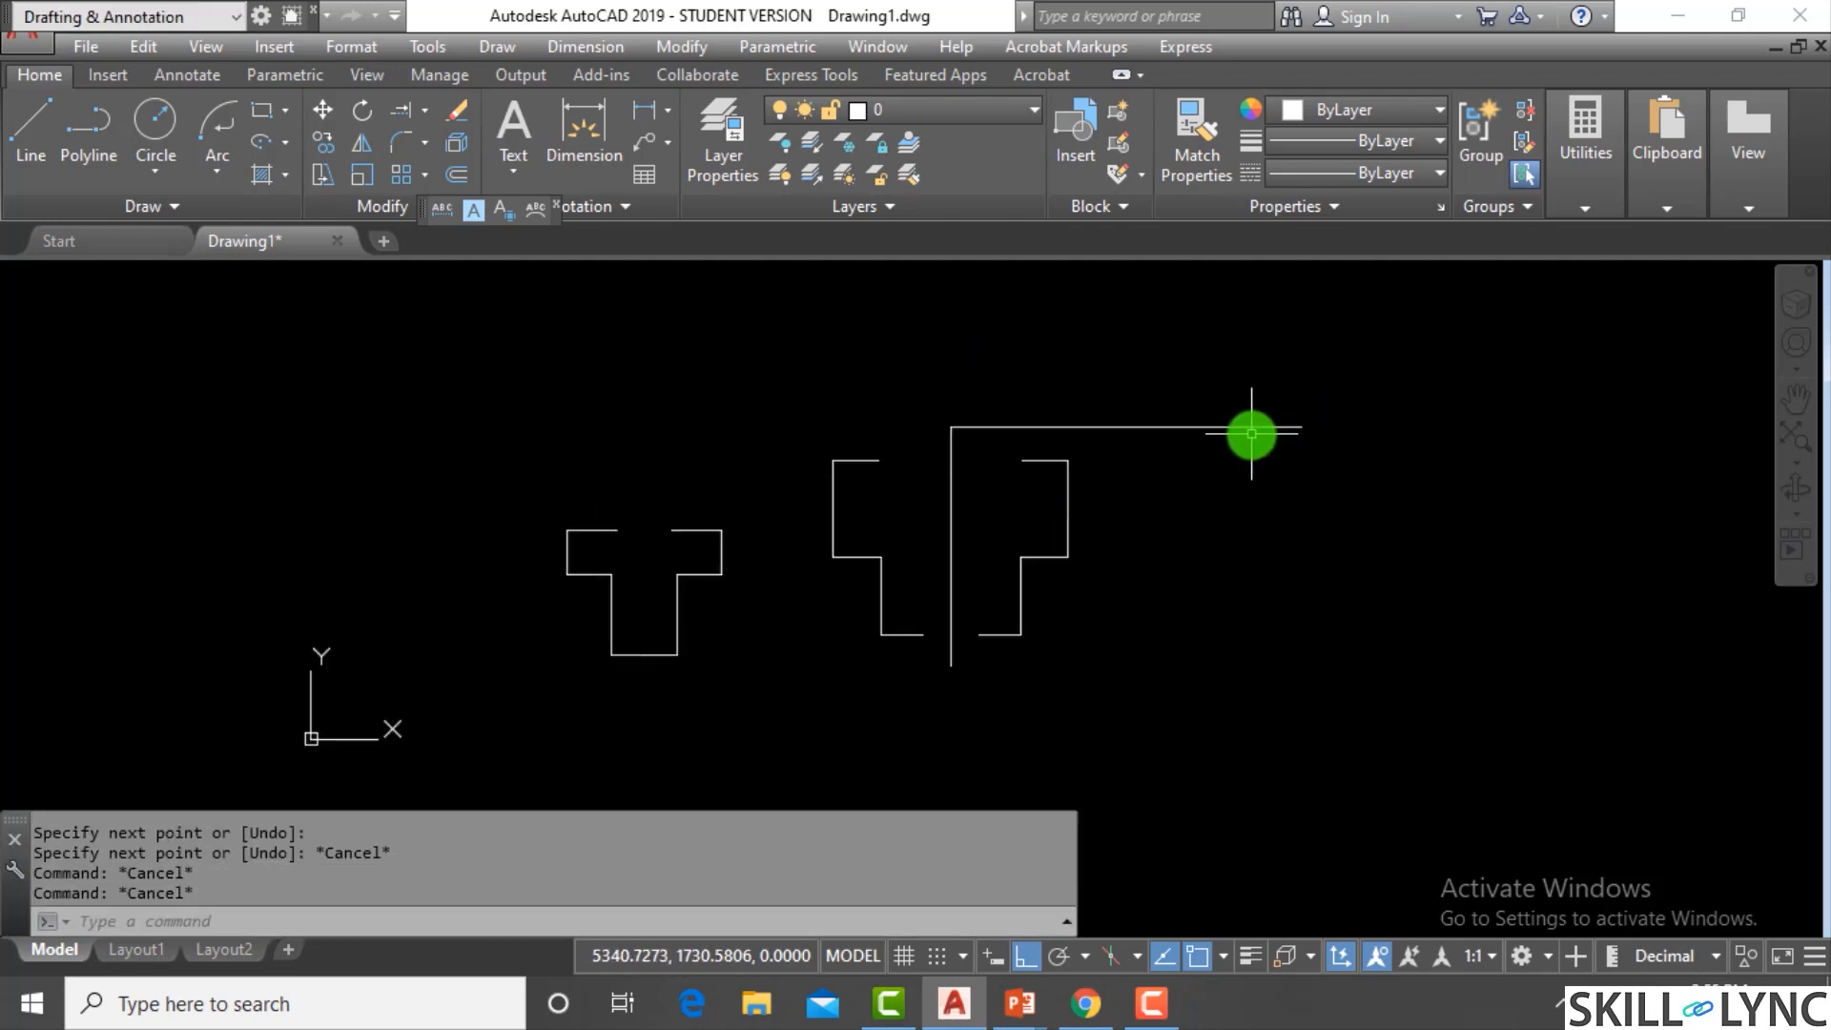
Mirror both stepped polylines about the horizontal line, using its two endpoints, and erase the source objects
type("mi")
key("Return")
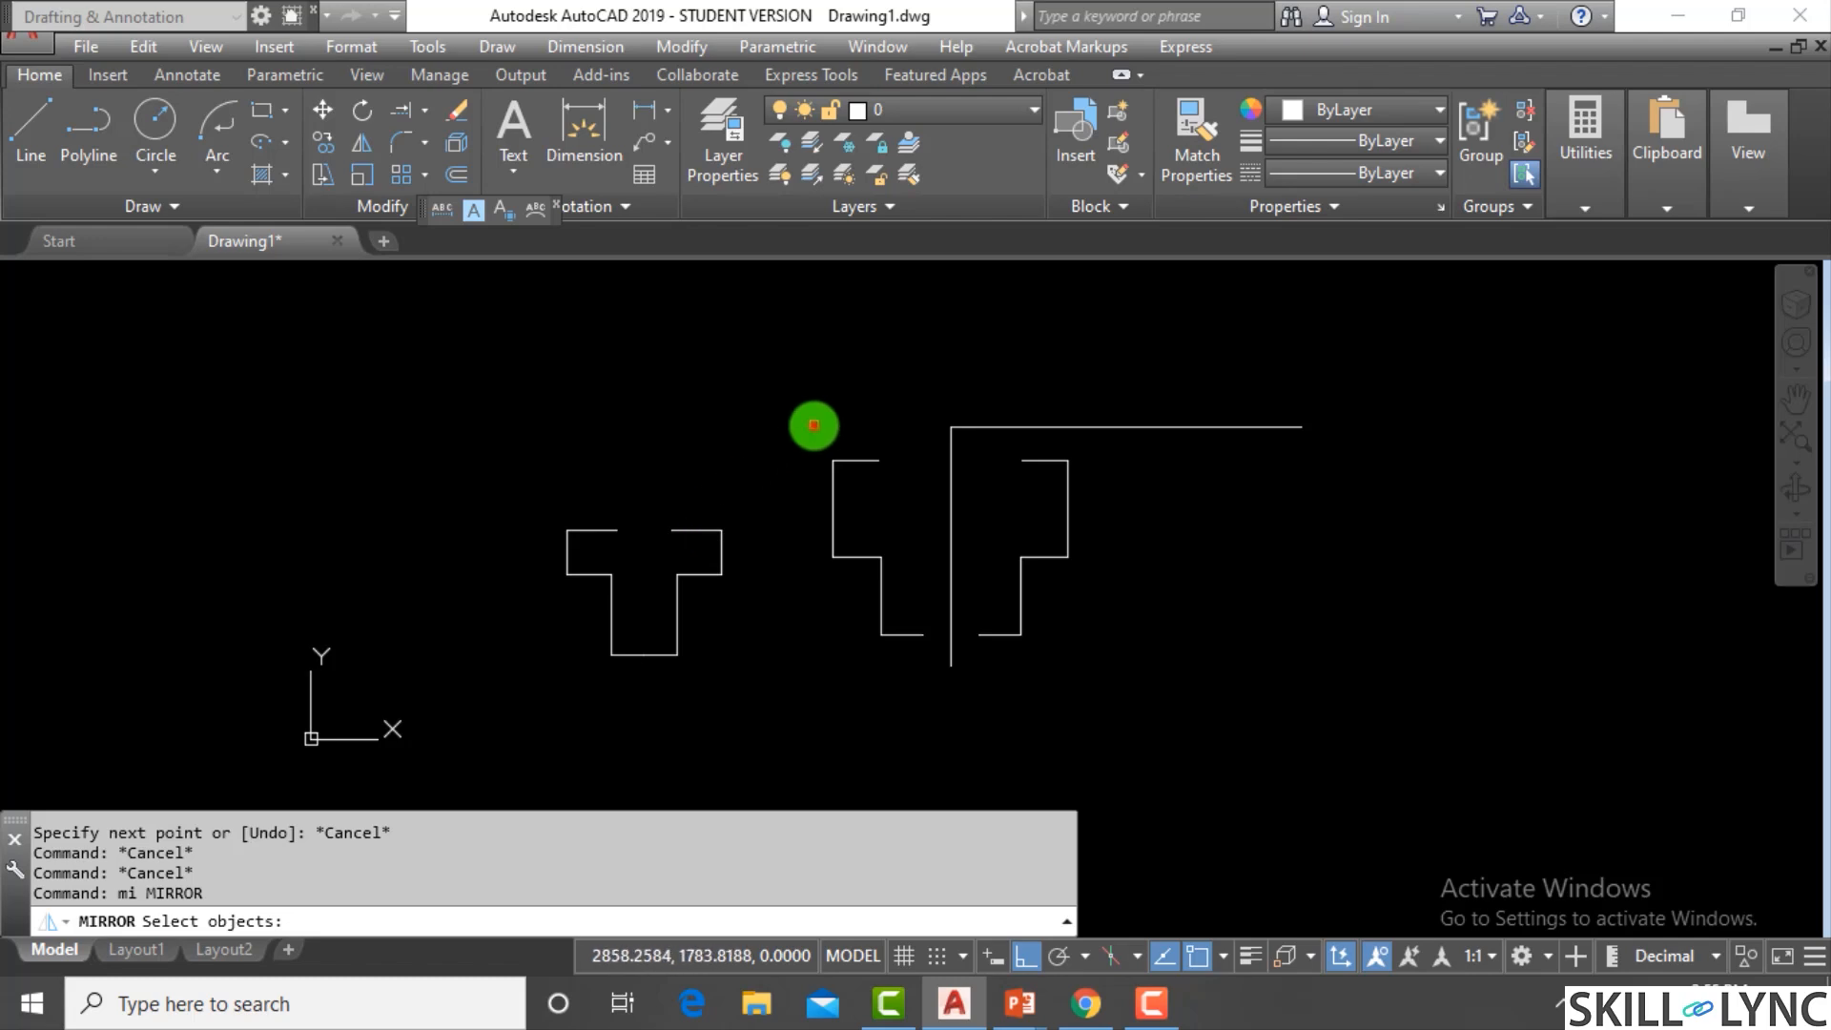
left_click(814, 425)
left_click(919, 670)
left_click(990, 667)
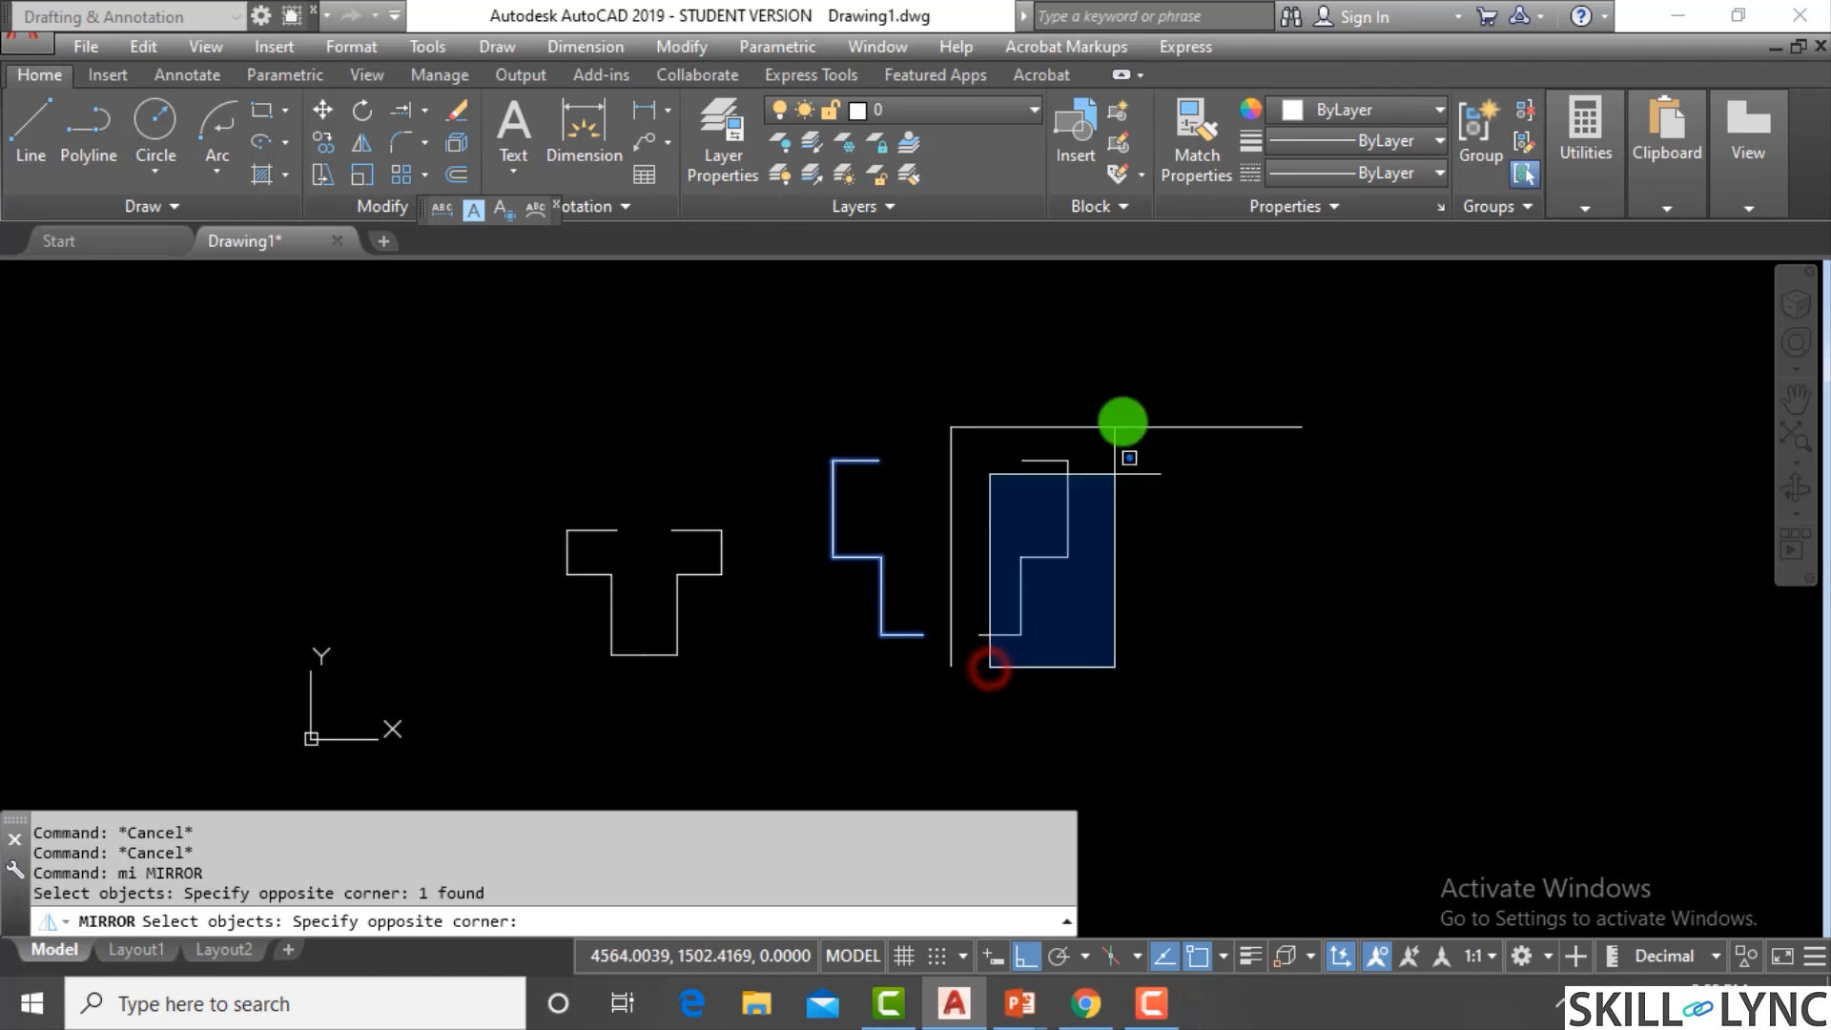
left_click(1131, 456)
left_click(1113, 641)
left_click(1016, 461)
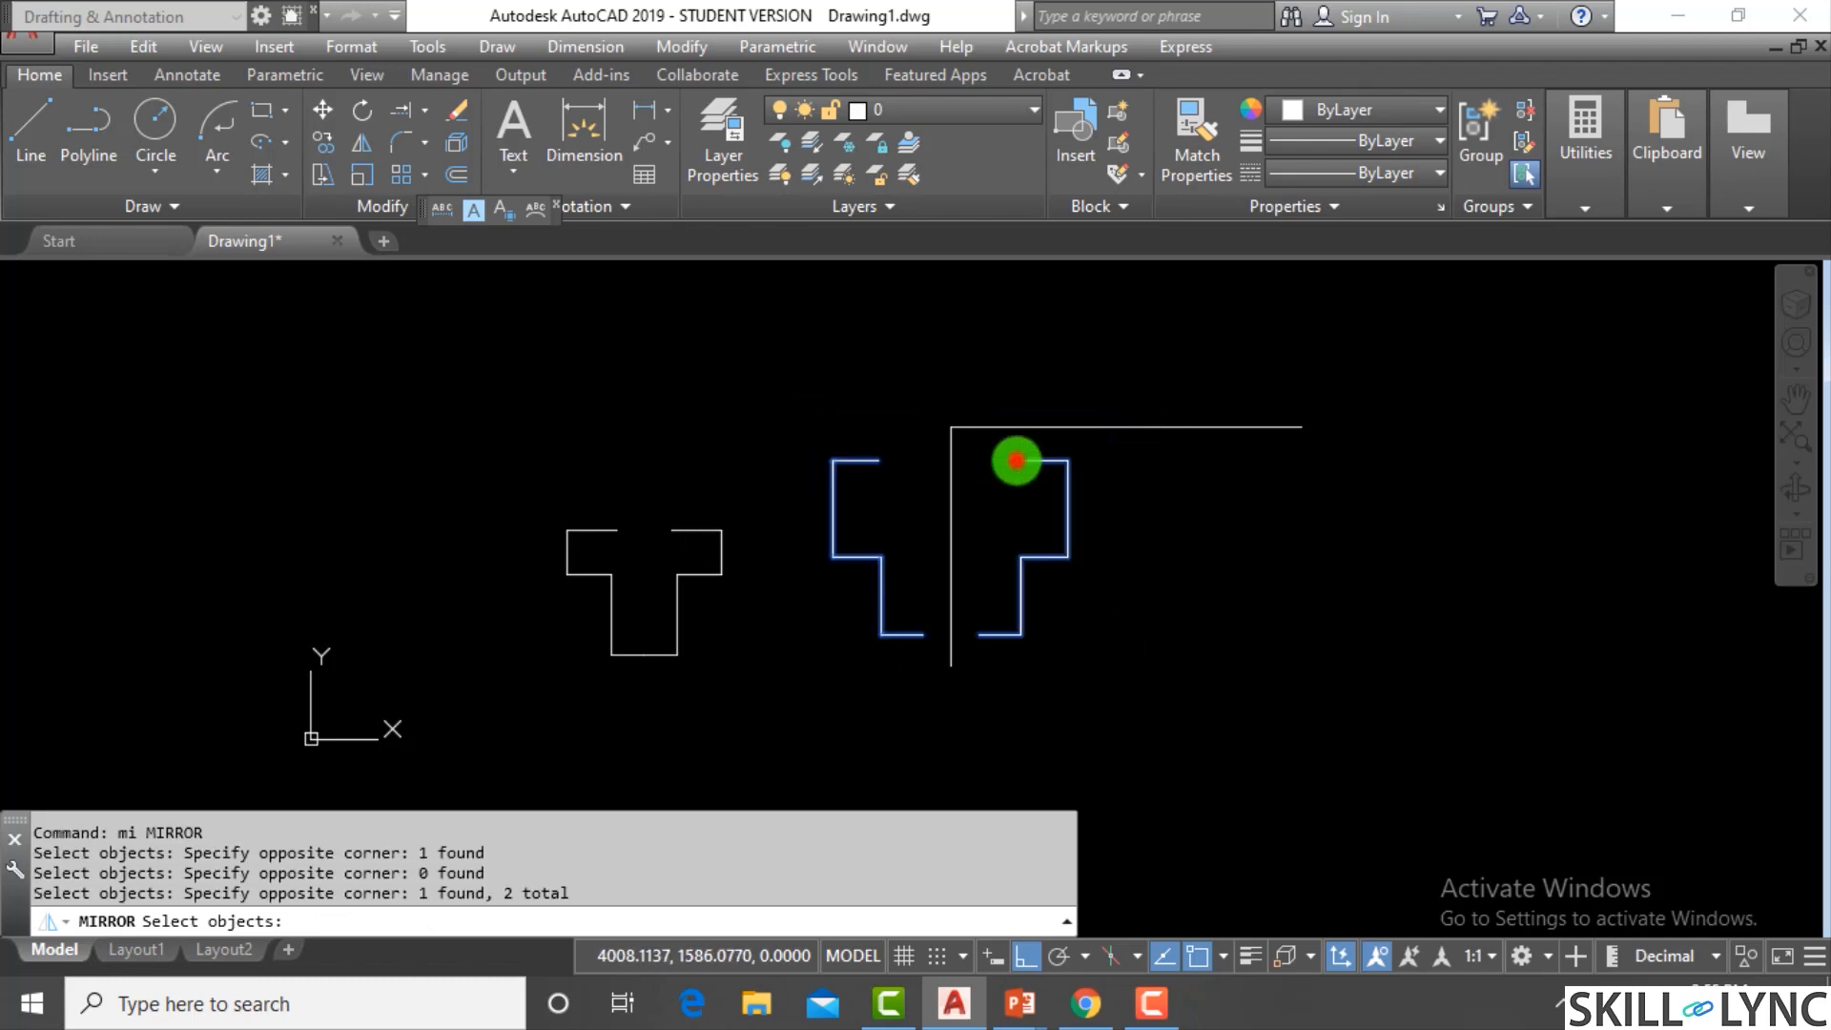
key("Return")
left_click(952, 428)
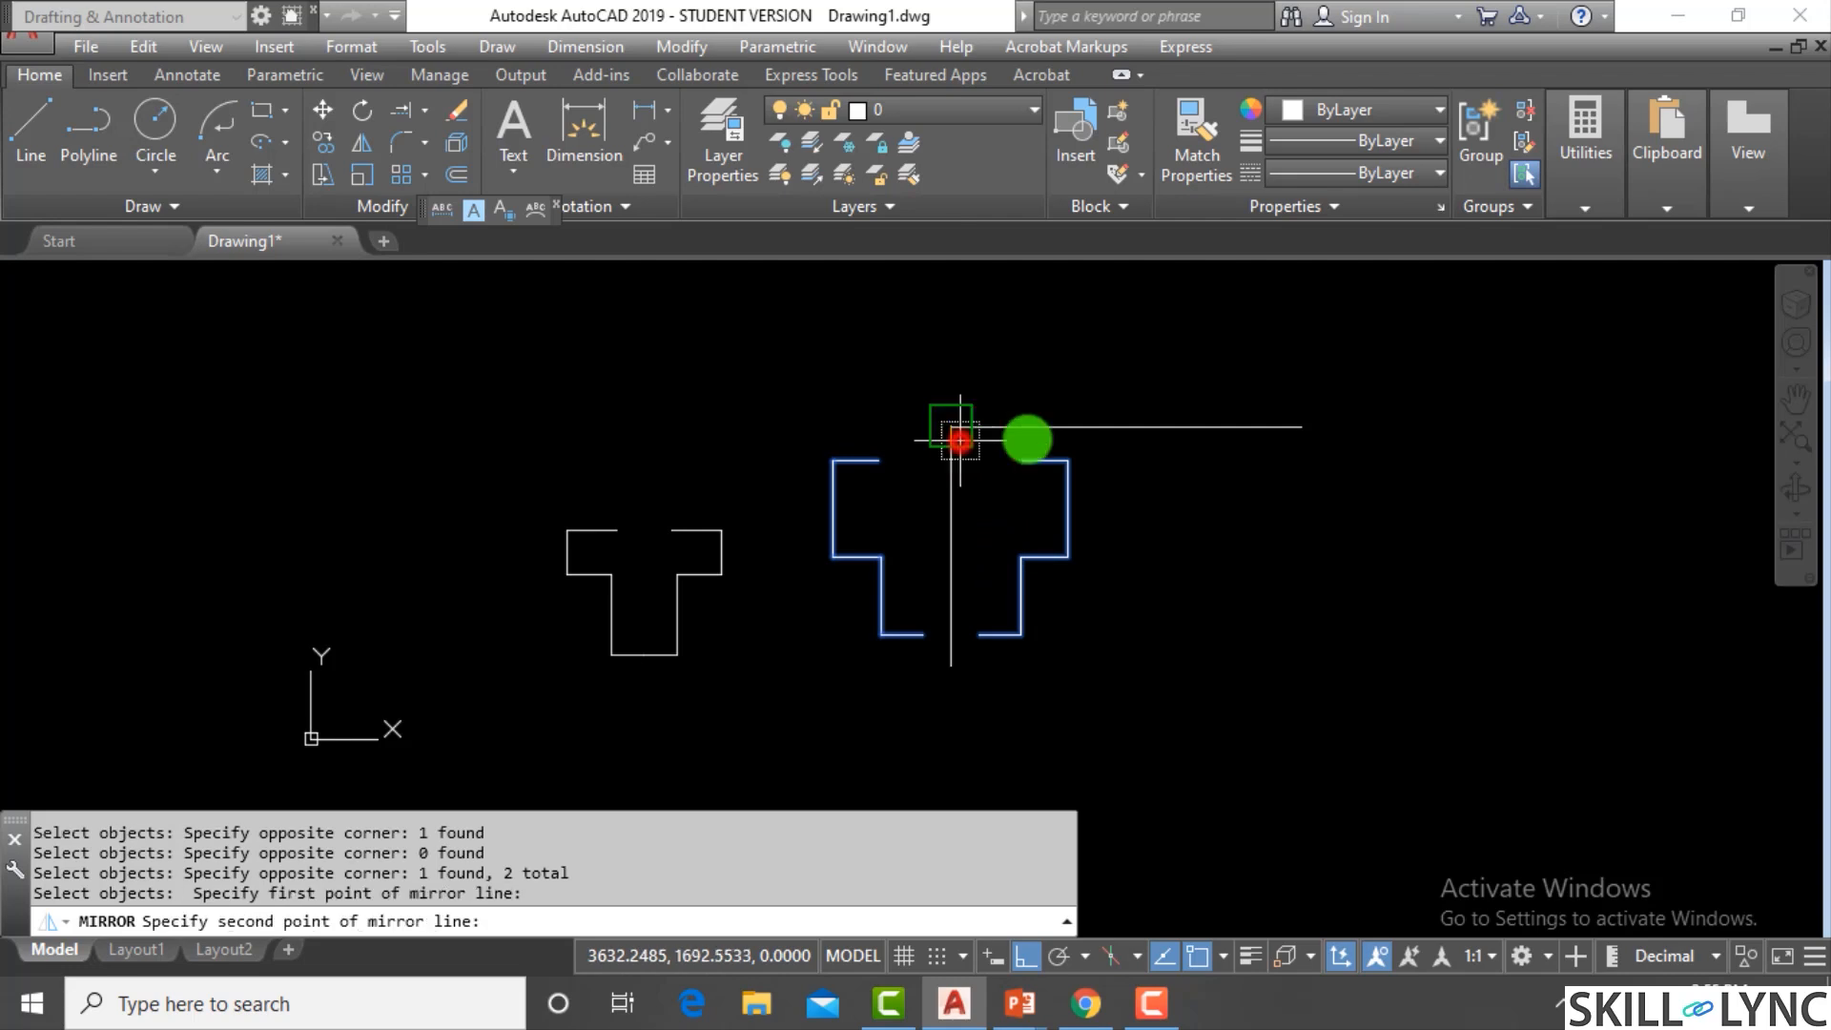
left_click(1300, 423)
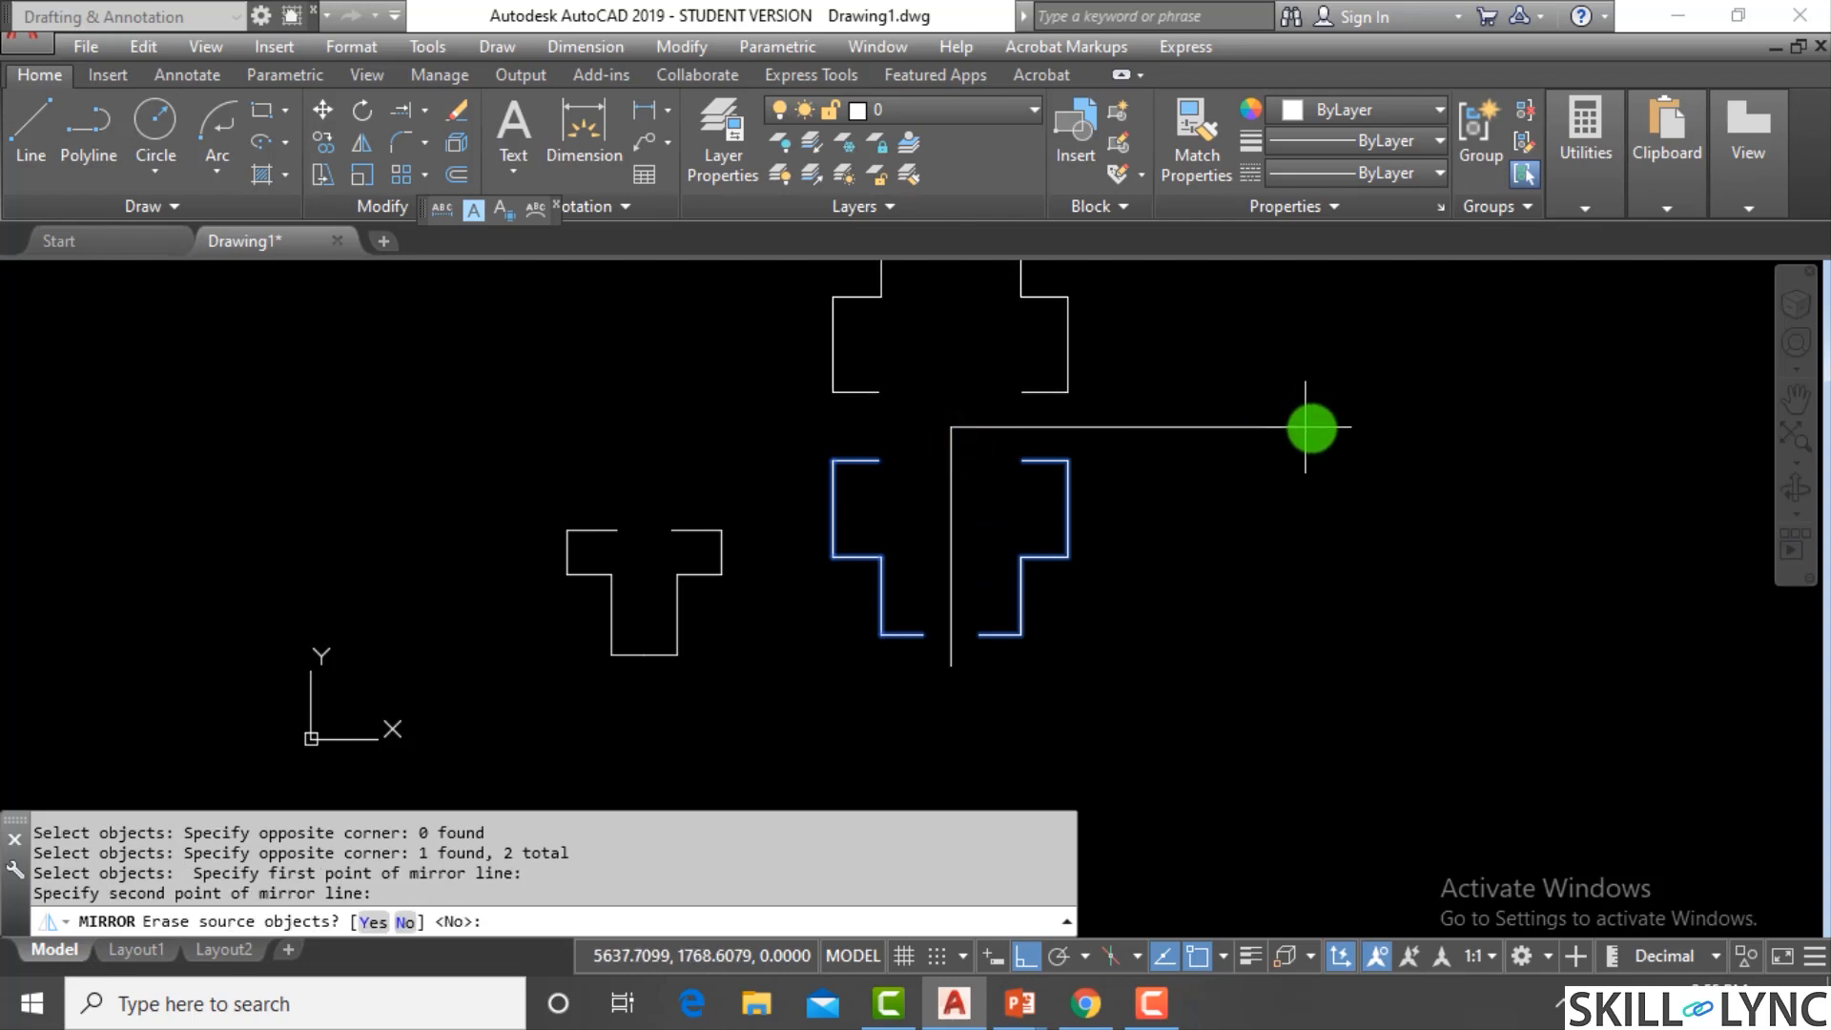
key("Return")
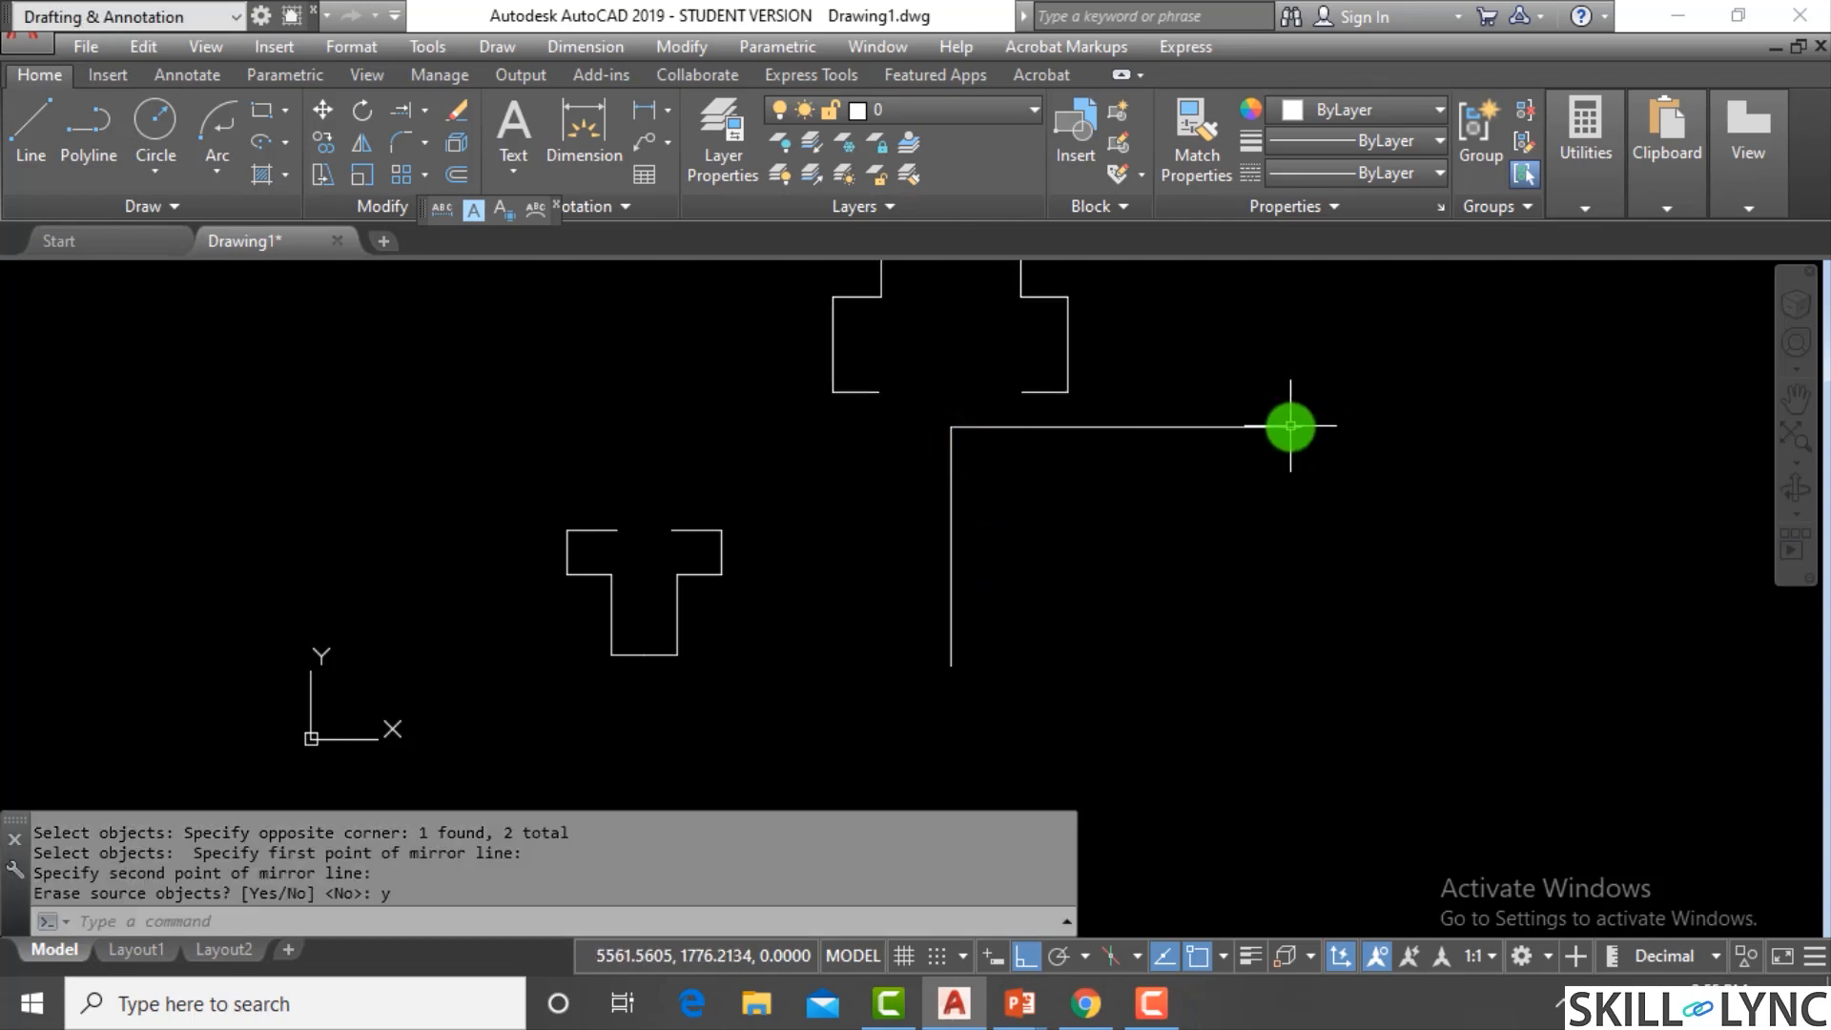
left_click(1289, 432)
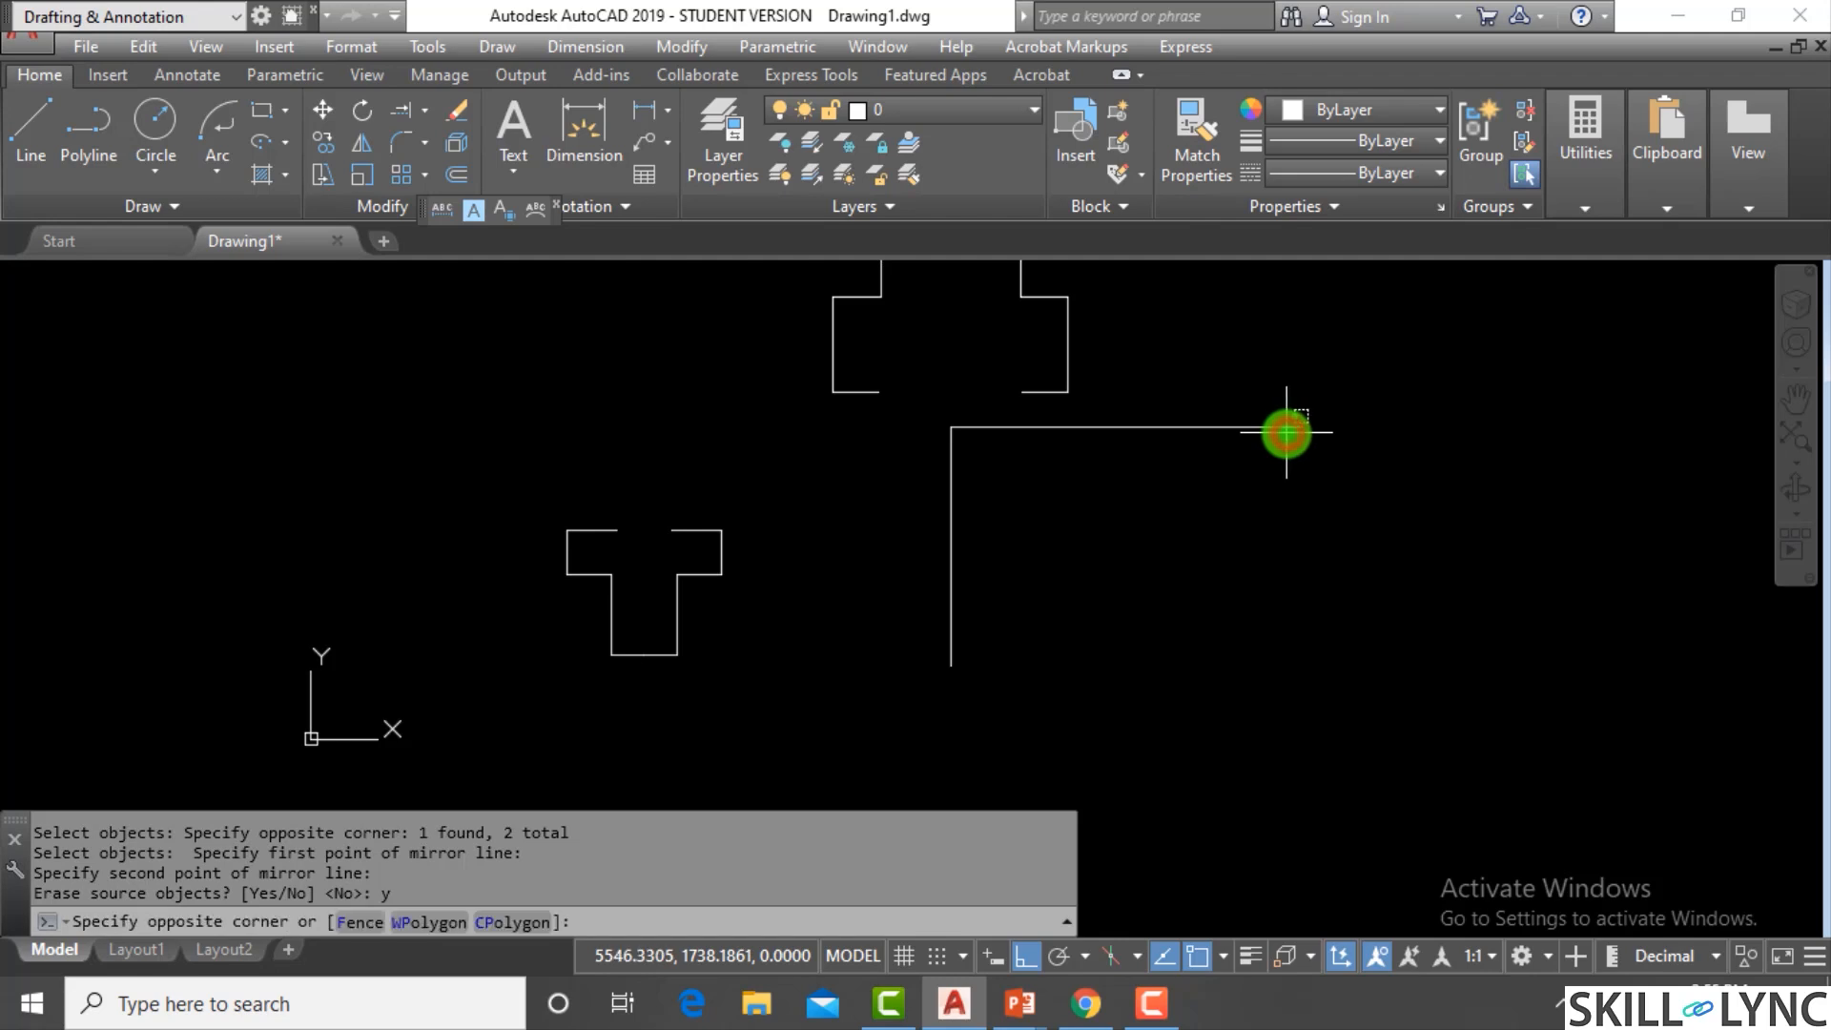
key("Escape")
key("Escape")
Erase the two mirrored stepped polylines together with the vertical and horizontal mirror lines
scroll(1173, 454, "down", 2)
scroll(1080, 493, "up", 2)
key("Escape")
left_click(1094, 504)
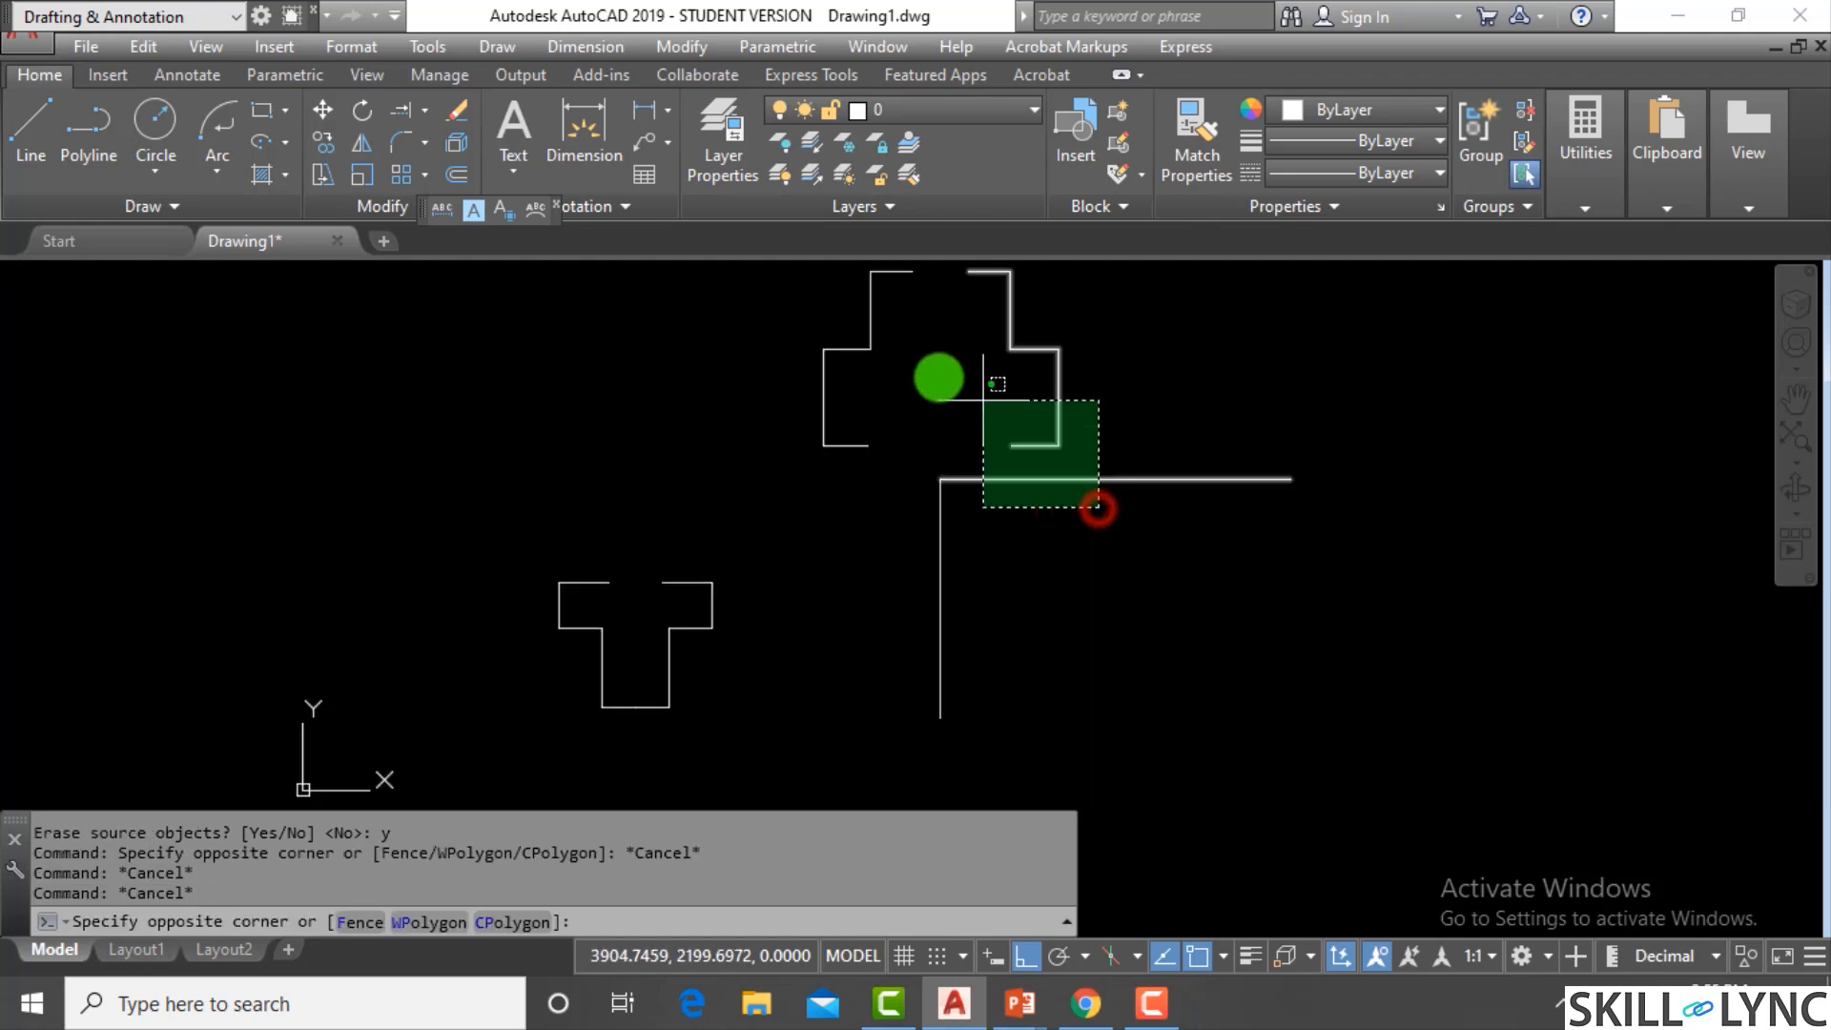
left_click(832, 315)
key("Return")
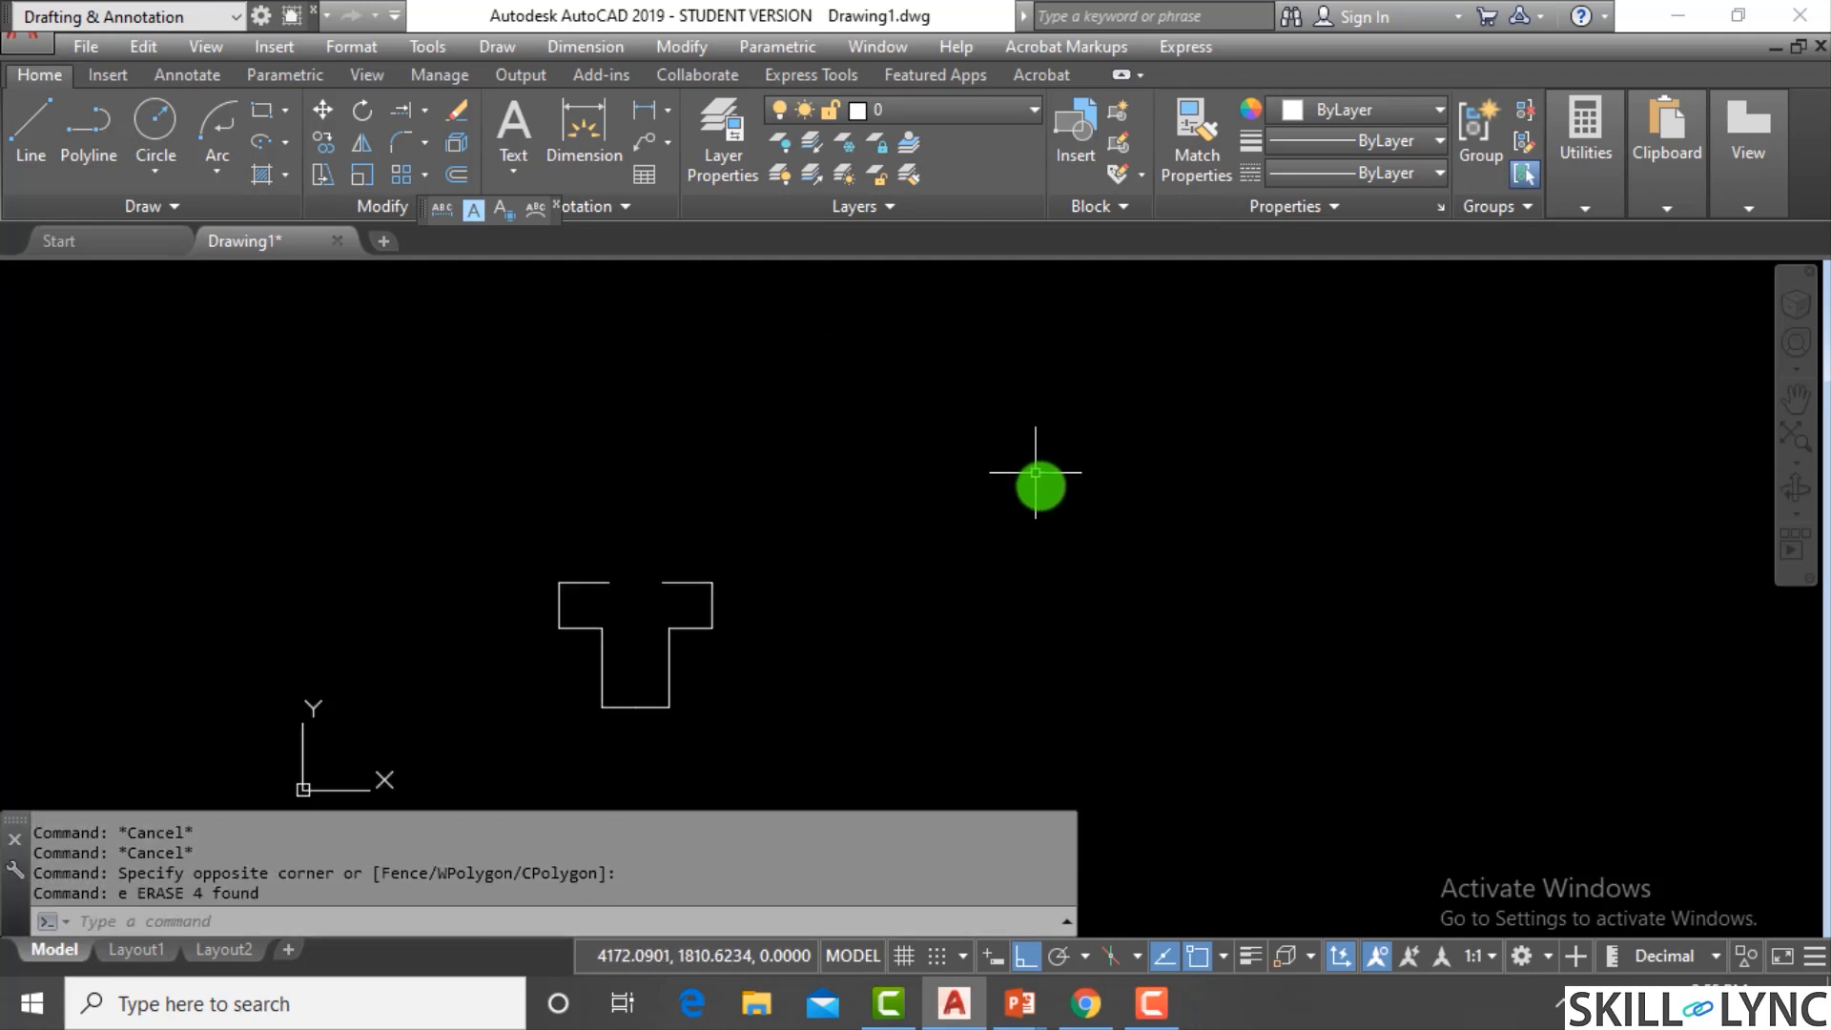
Draw an open C-shaped outline of three orthogonal lines beside the T-shaped outline, with the lower horizontal line longer than the upper one
key("Escape")
type("l")
key("Return")
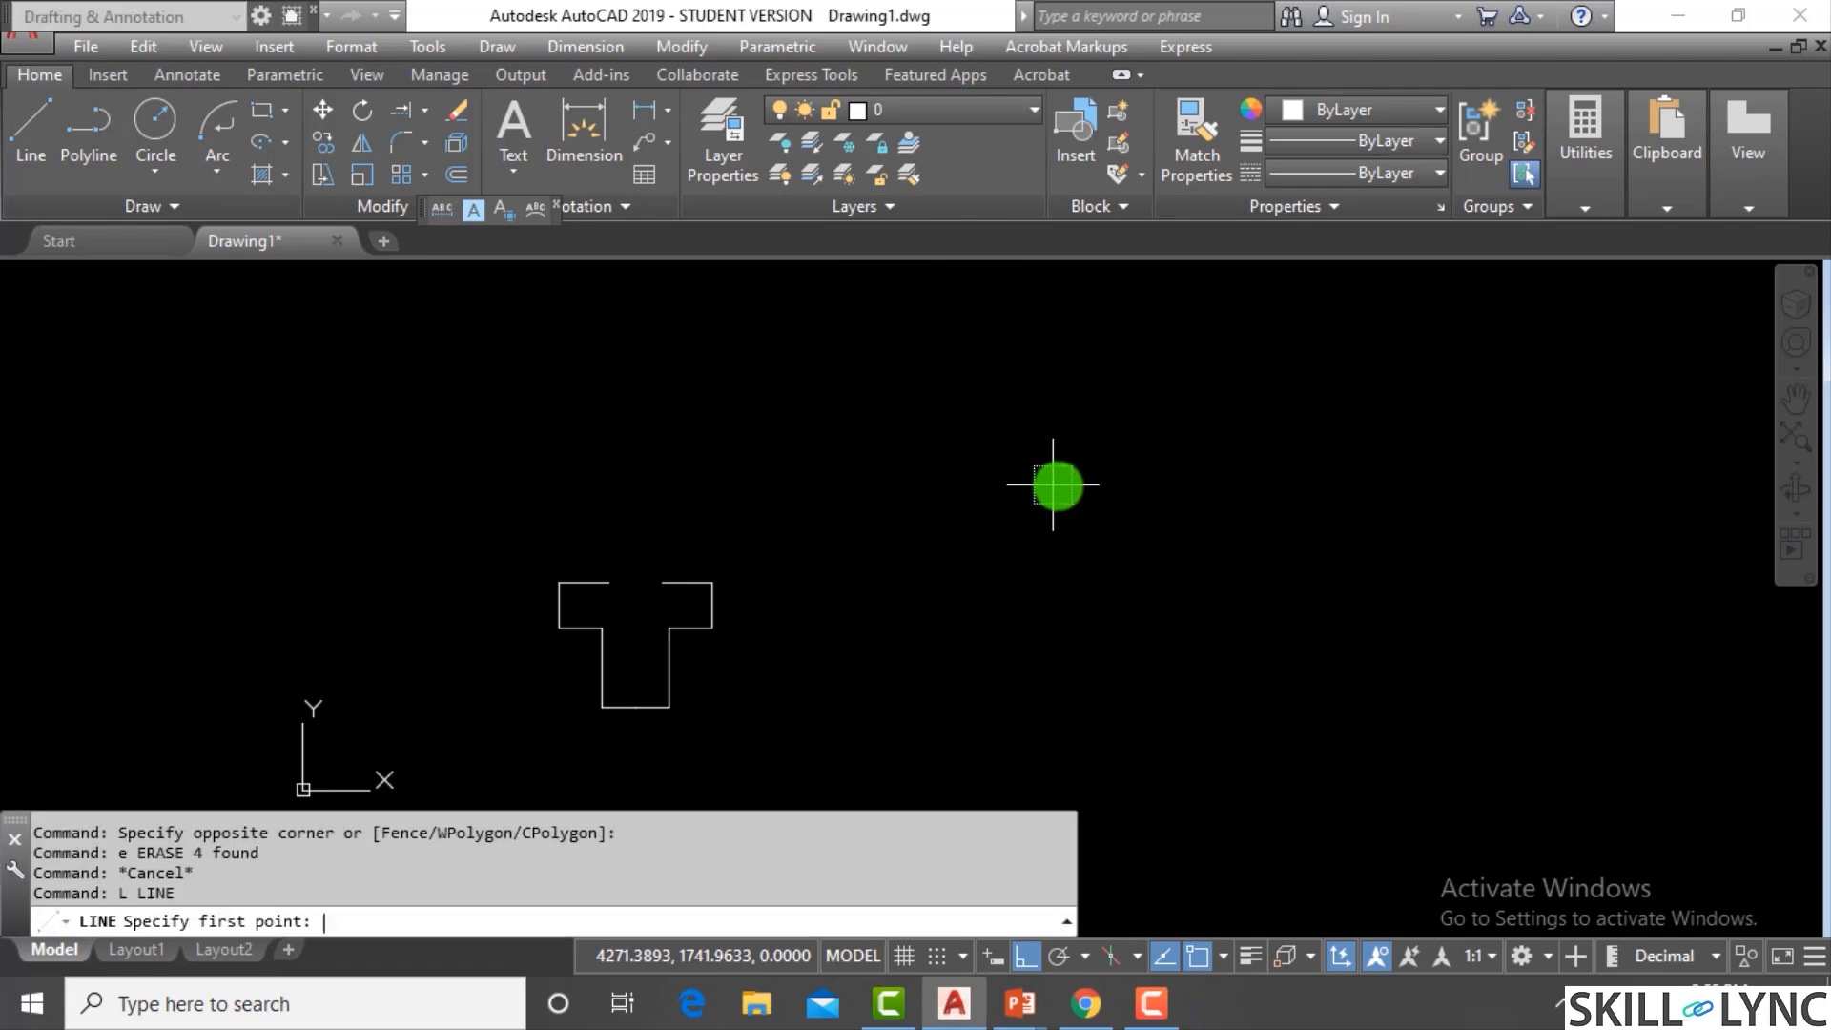
left_click(1056, 484)
left_click(951, 485)
left_click(950, 593)
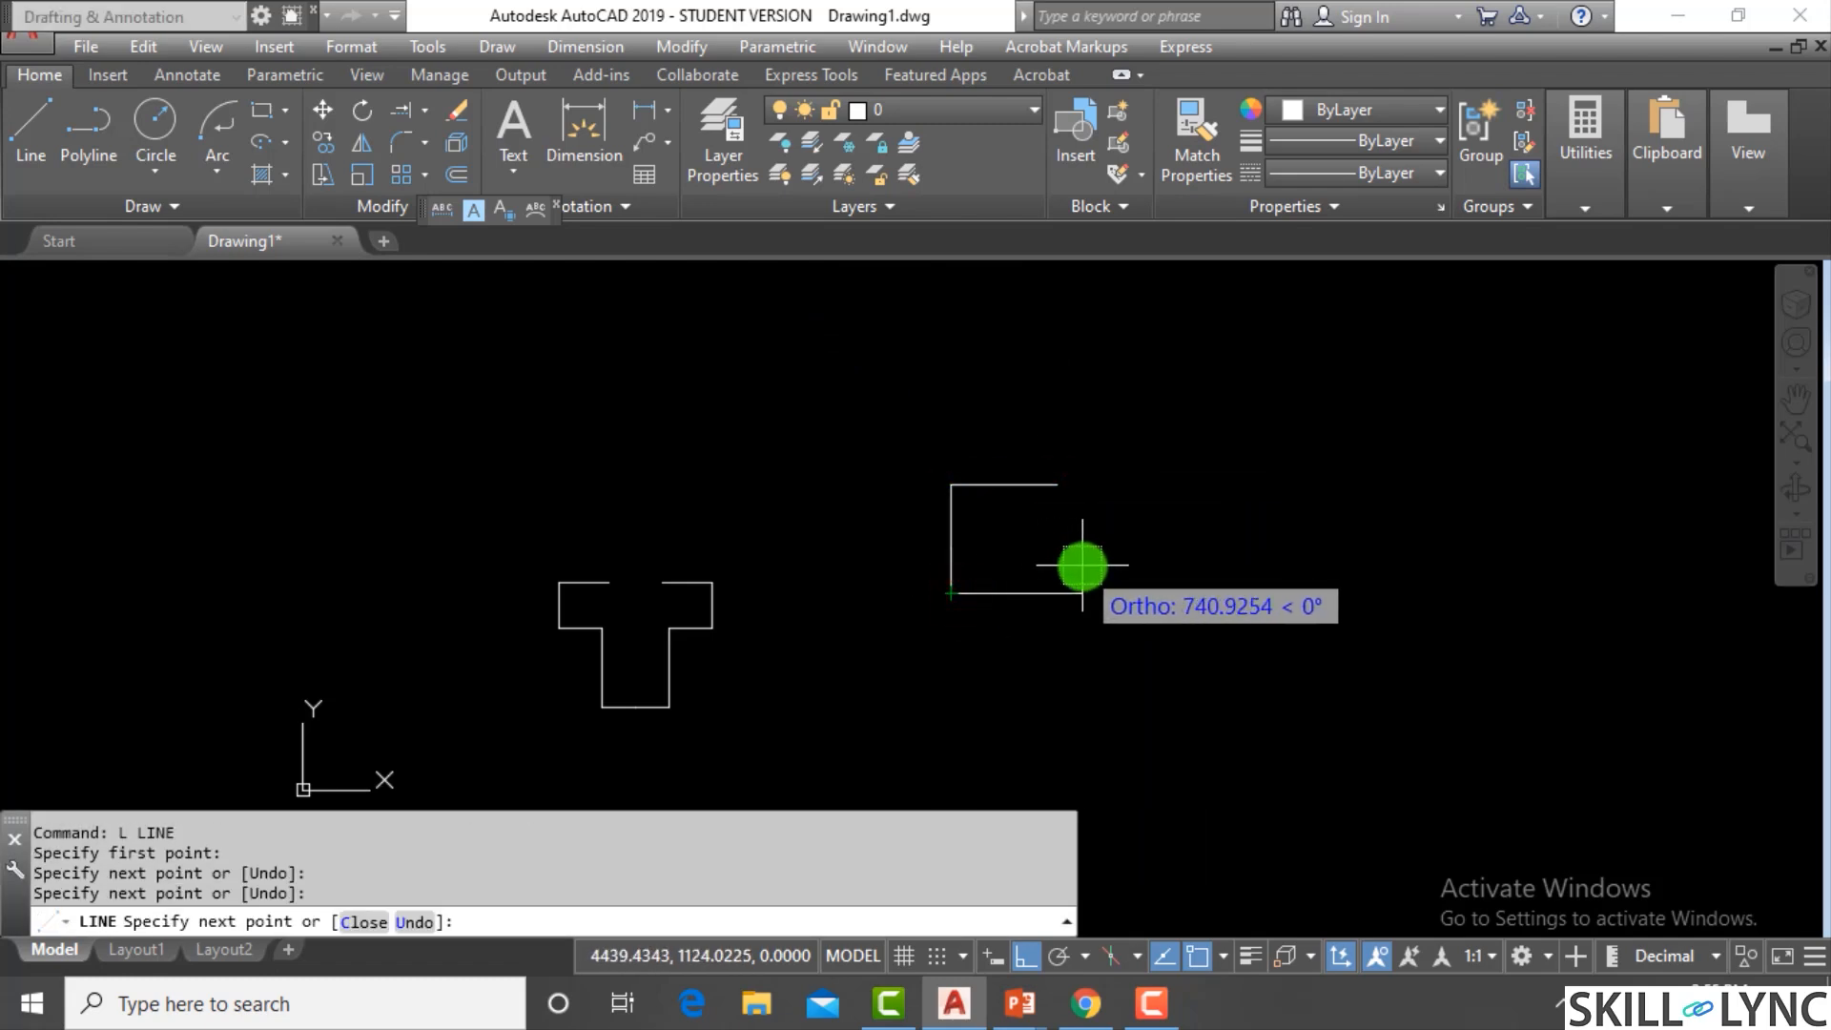
left_click(1137, 576)
key("Escape")
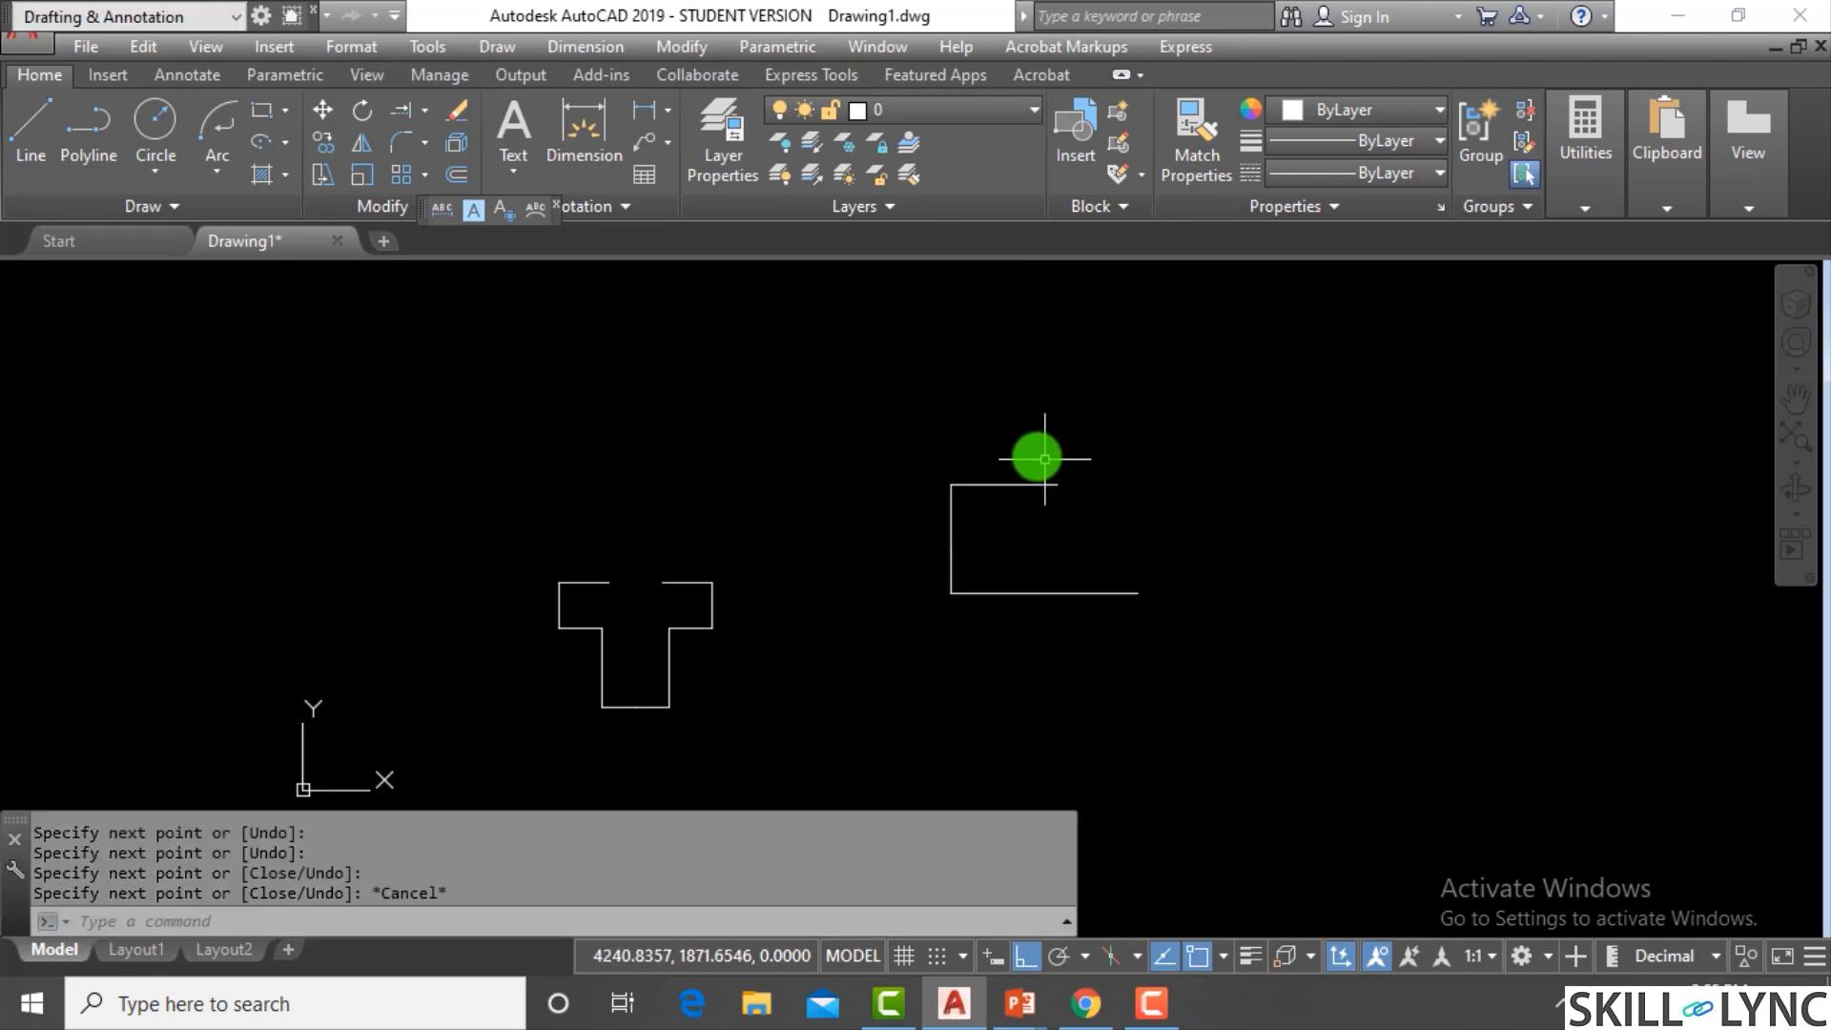
key("Escape")
key("Escape")
key("Escape")
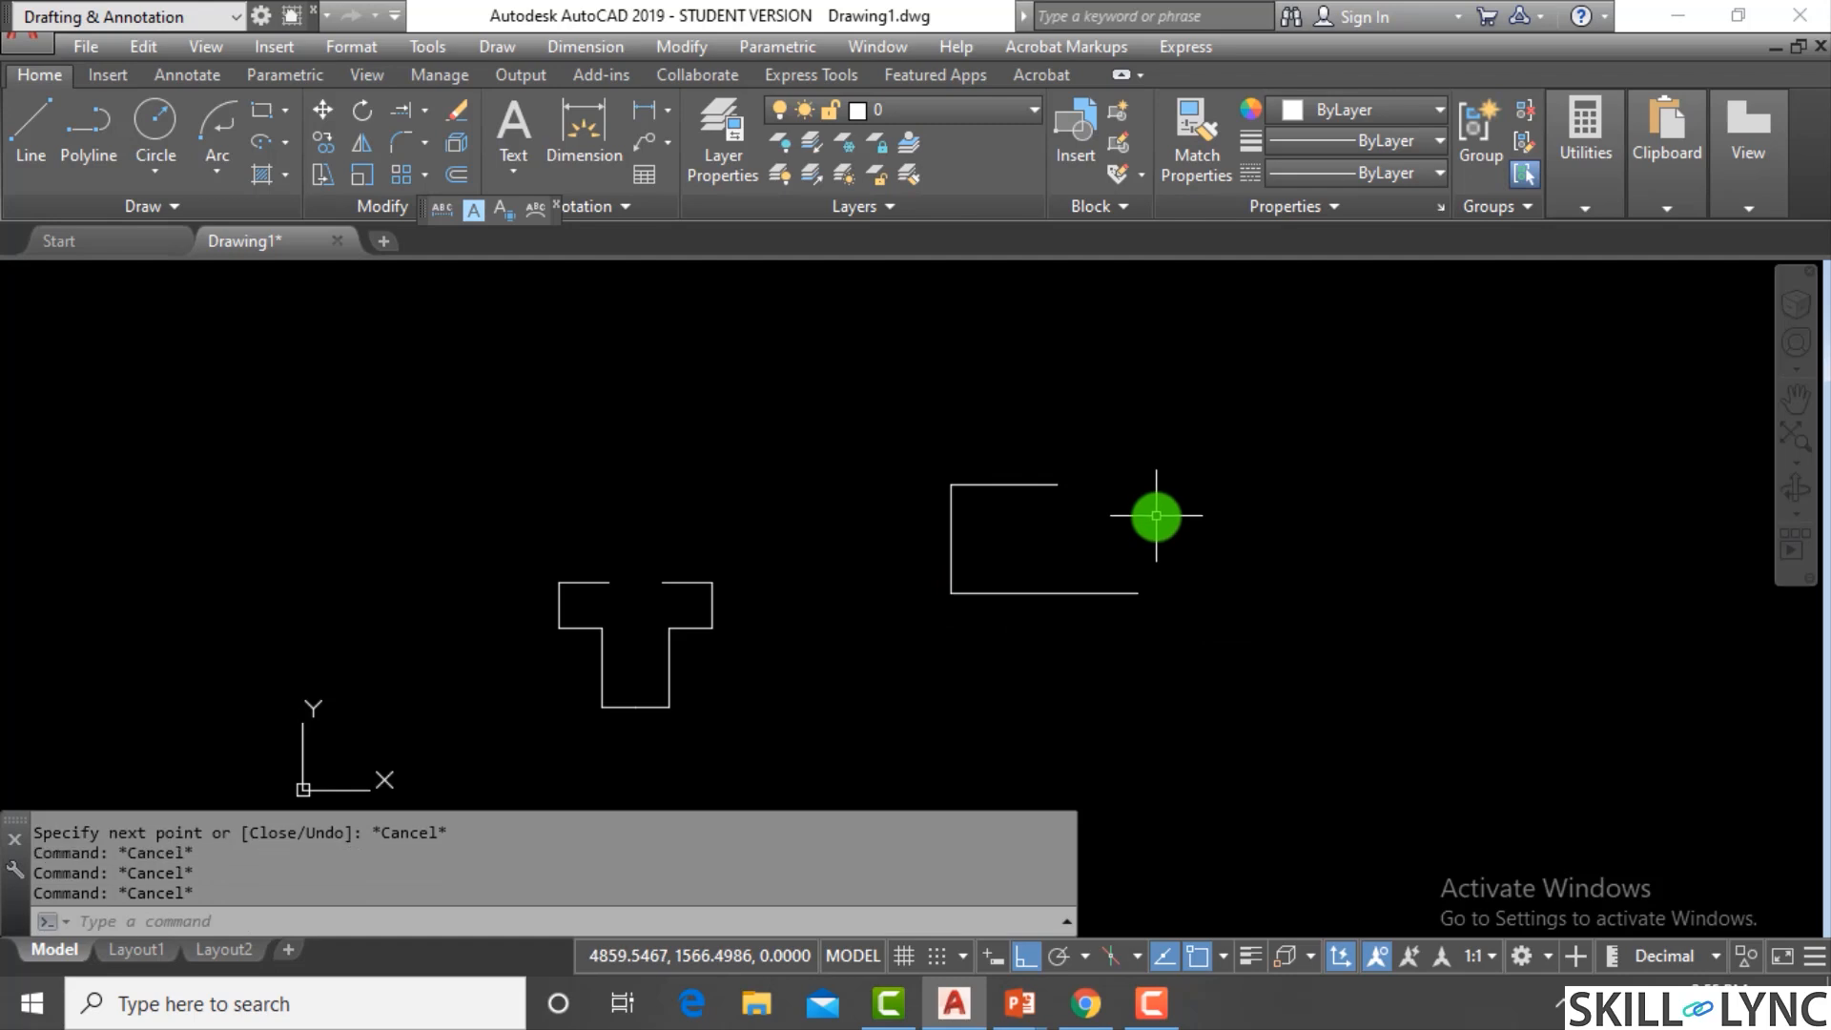
type("mi")
key("Return")
left_click(1221, 629)
left_click(916, 435)
key("Return")
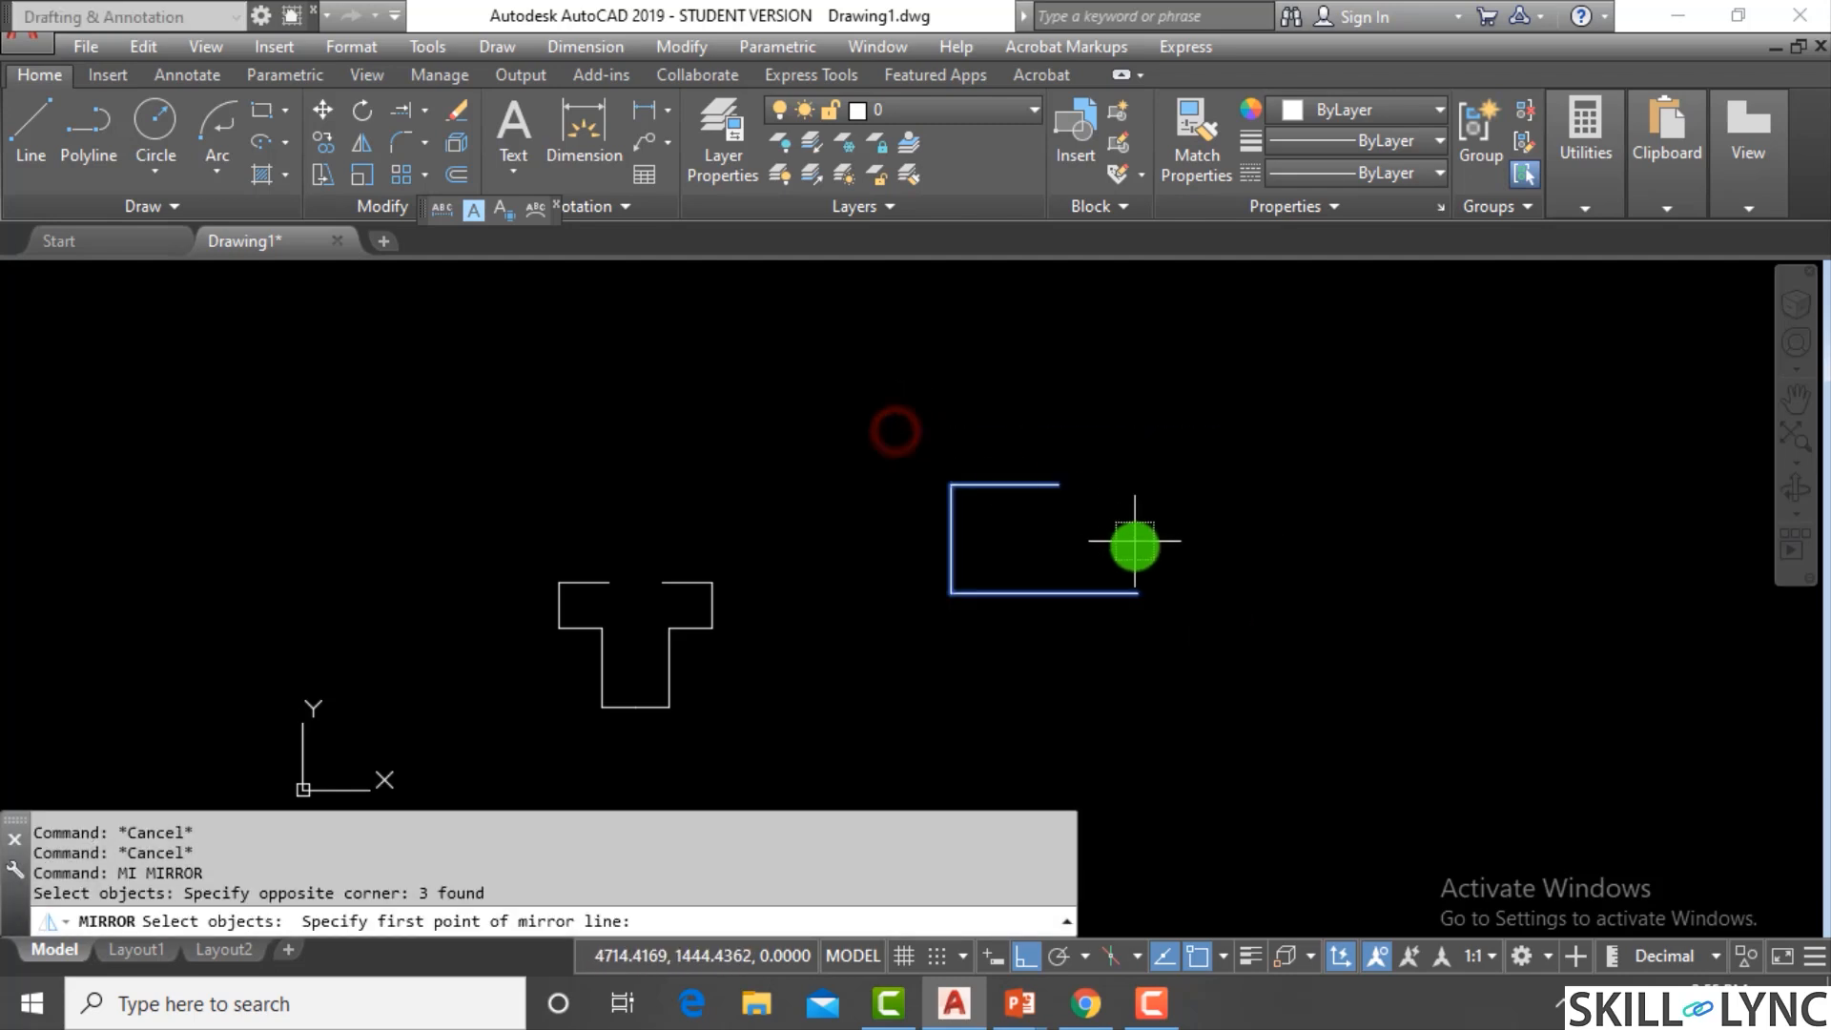
left_click(1138, 592)
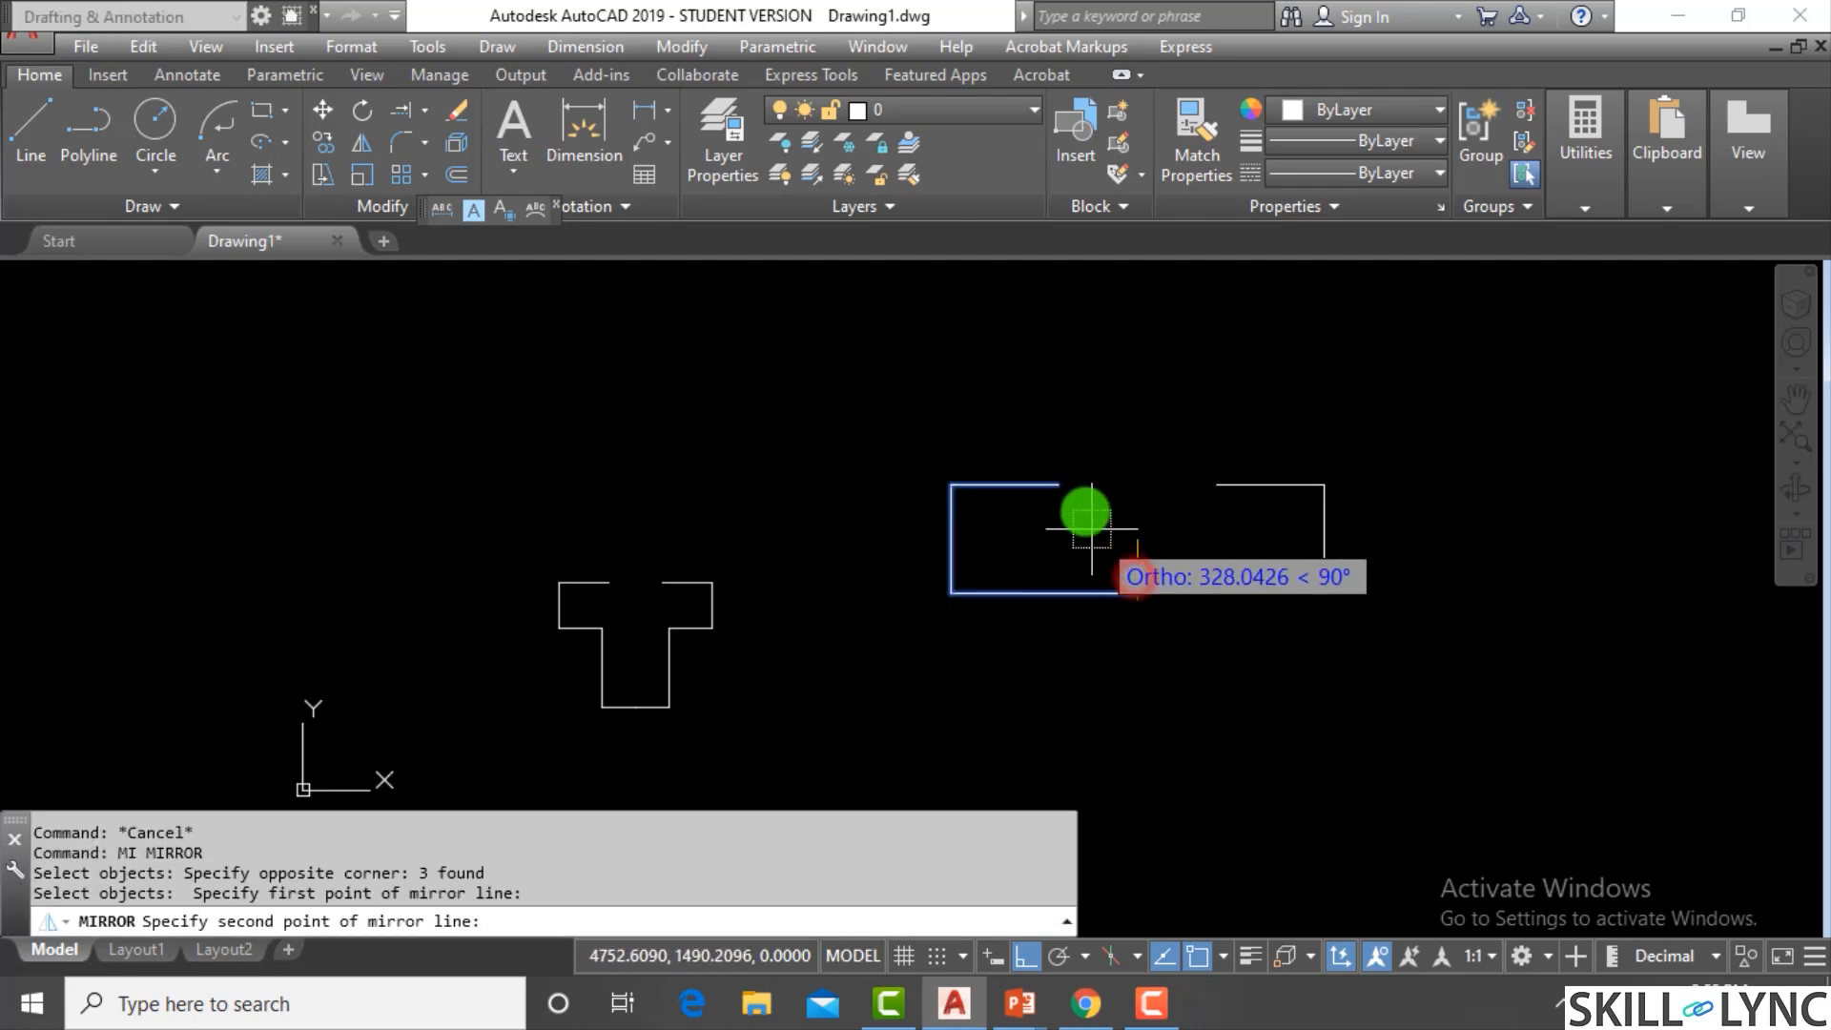
left_click(1058, 495)
key("Escape")
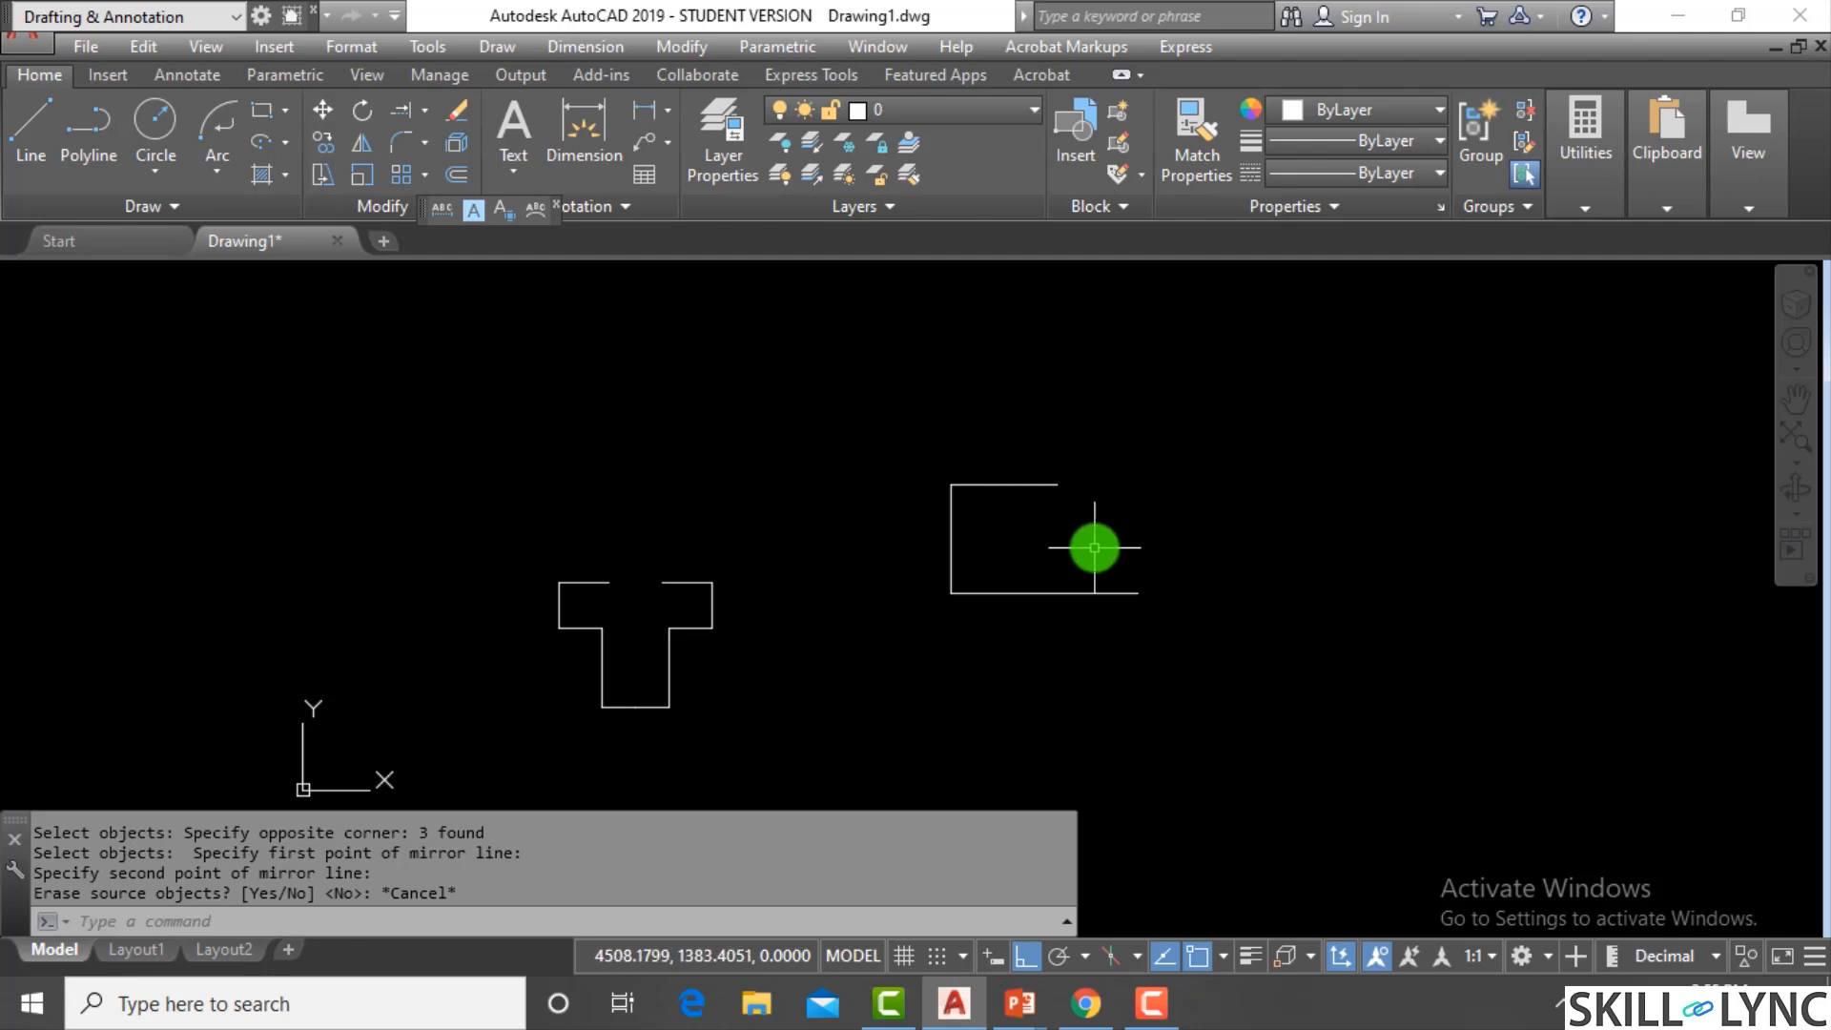
Mirror the three-line open outline about the slanted line through its two free endpoints and keep the source objects
key("Return")
left_click(1184, 626)
left_click(862, 454)
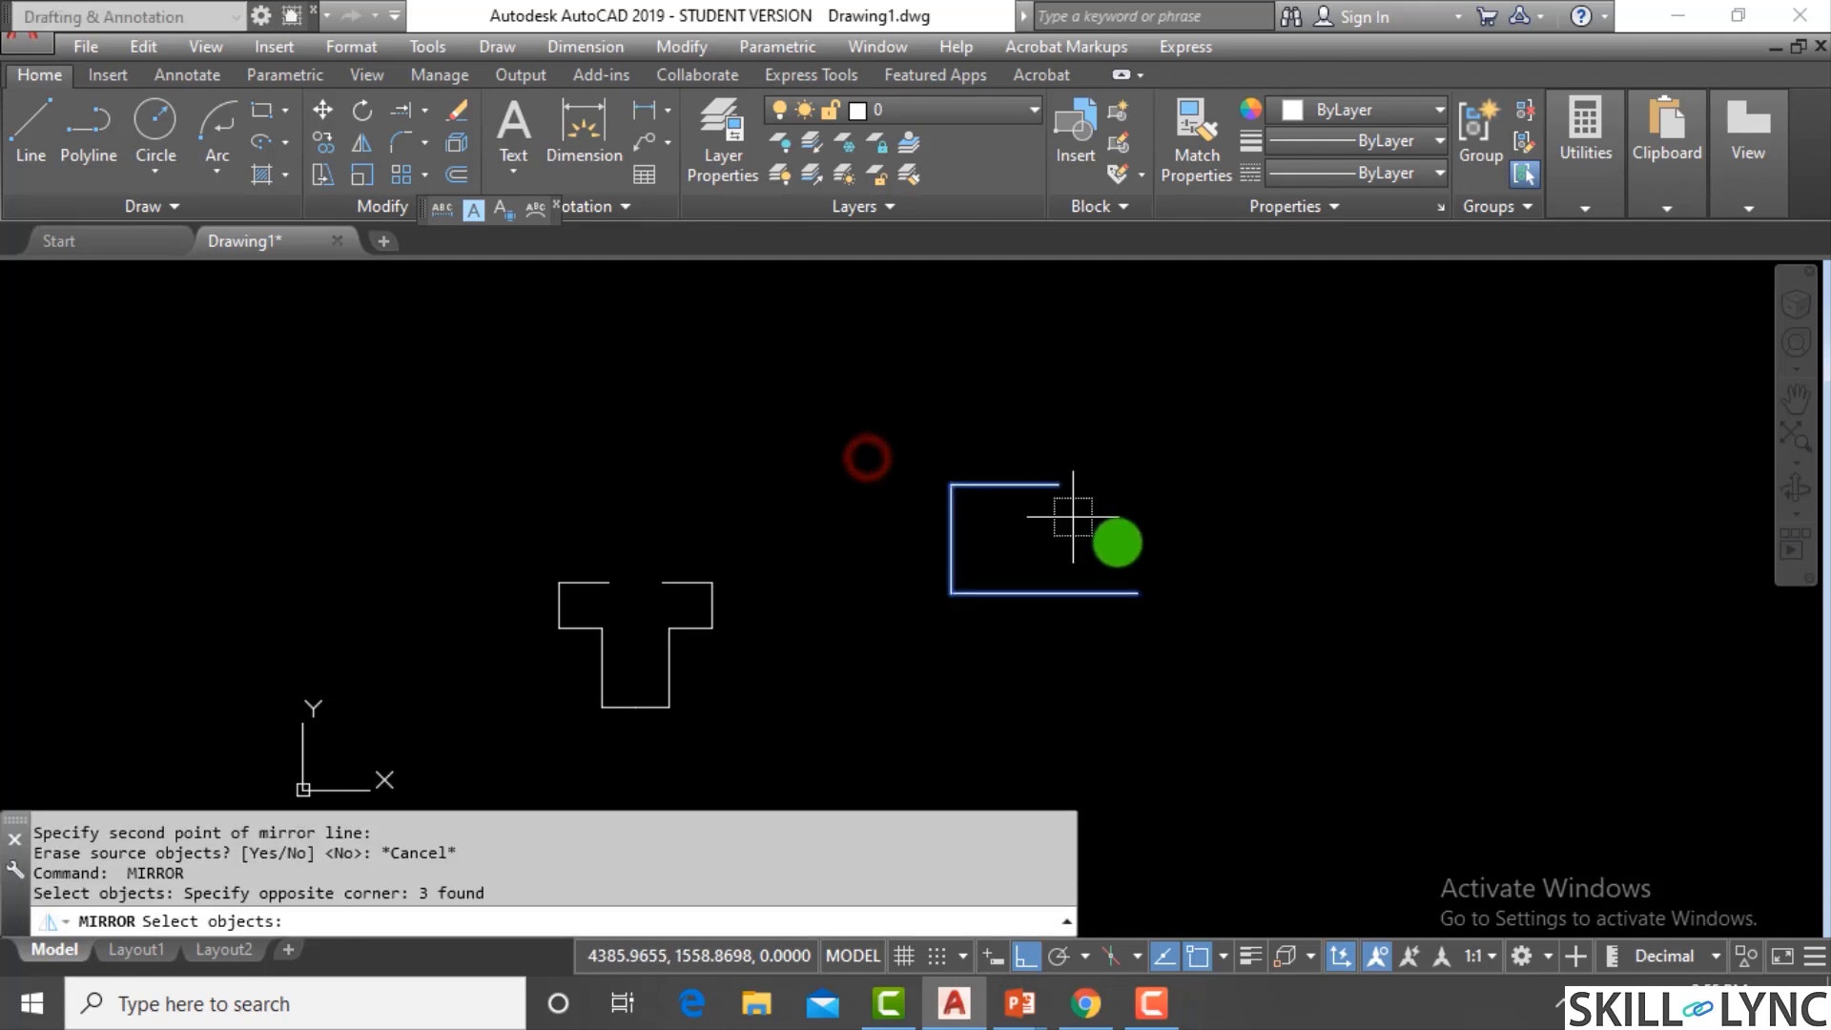
key("Return")
left_click(1138, 592)
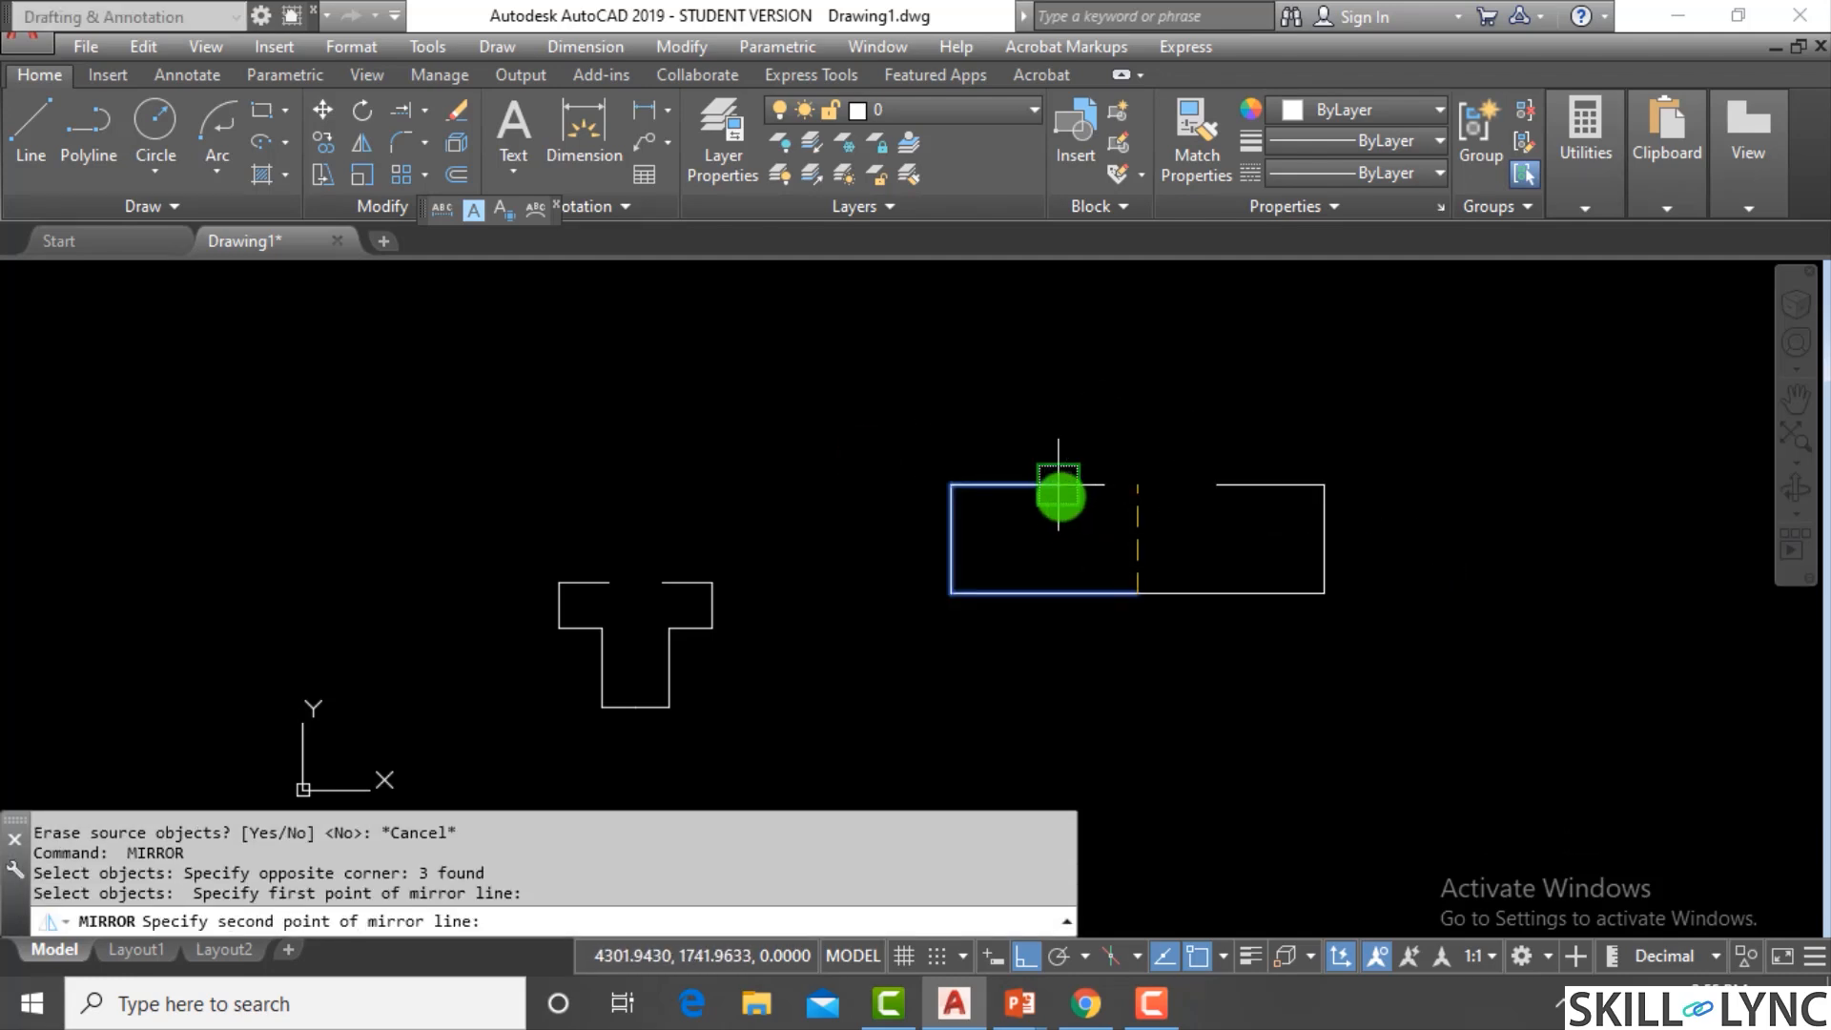
left_click(1059, 495)
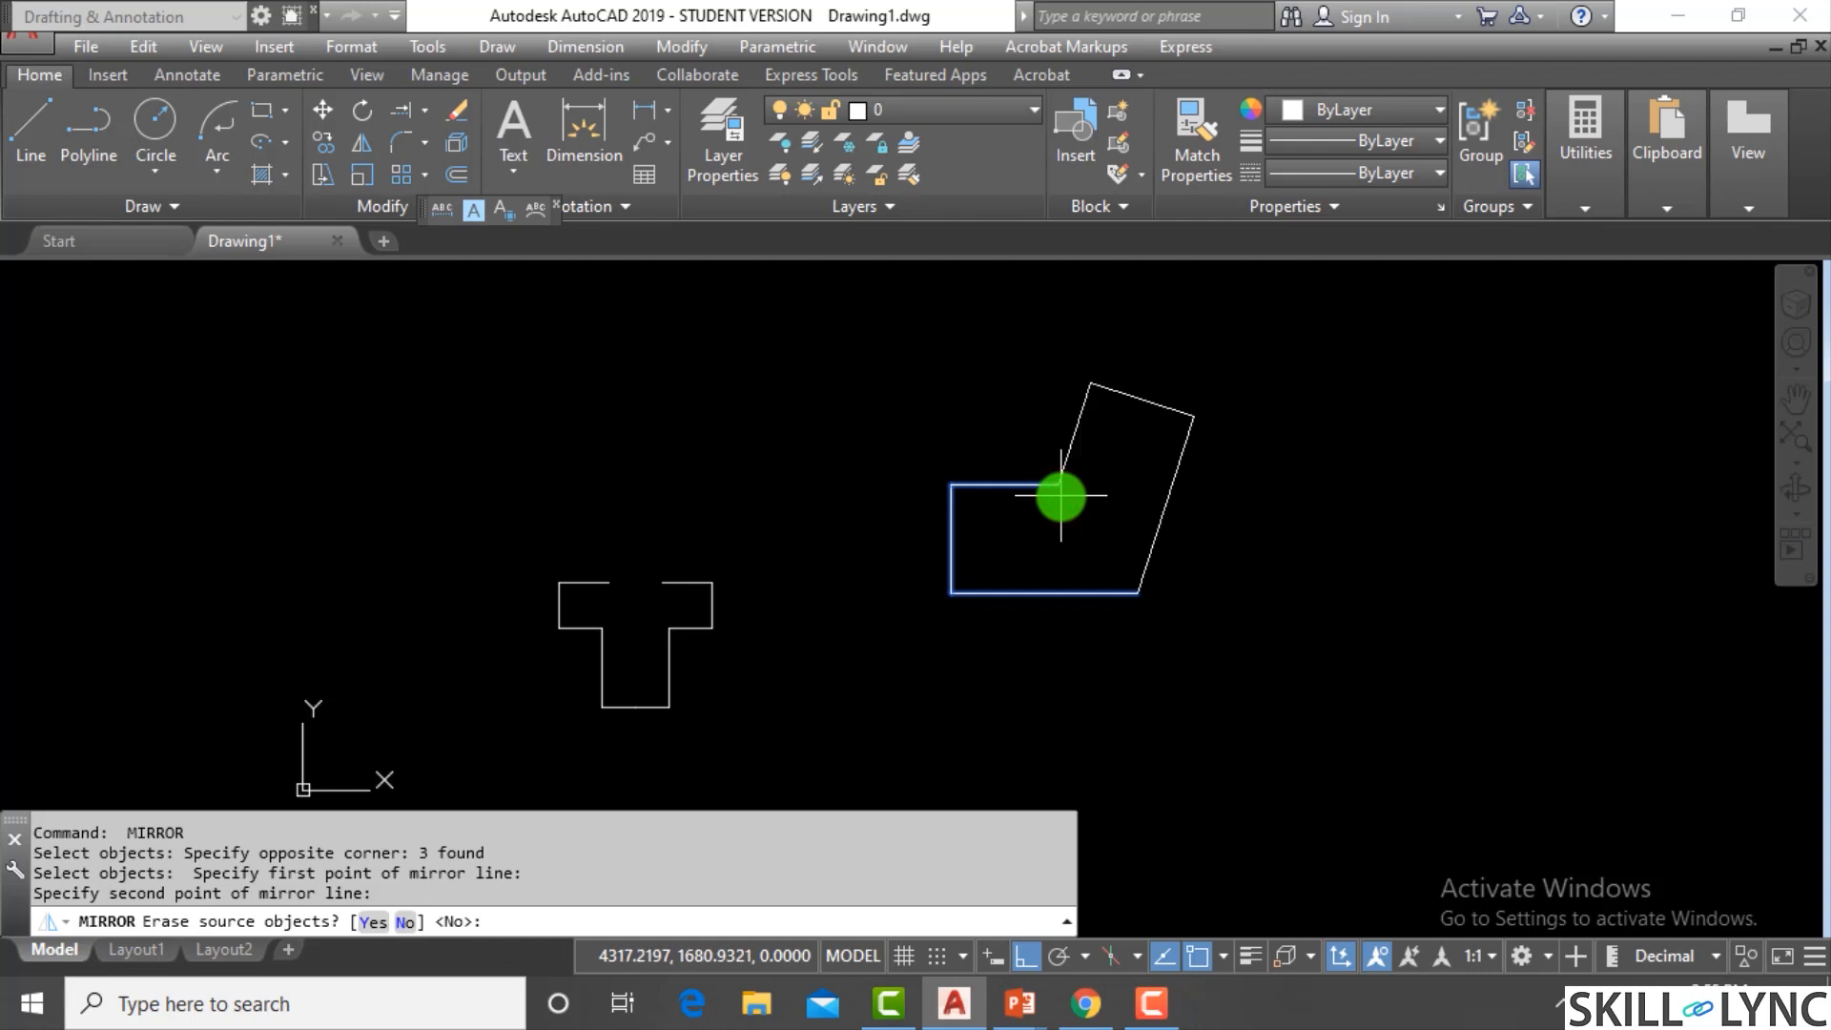
type("n")
key("Return")
scroll(1283, 454, "up", 2)
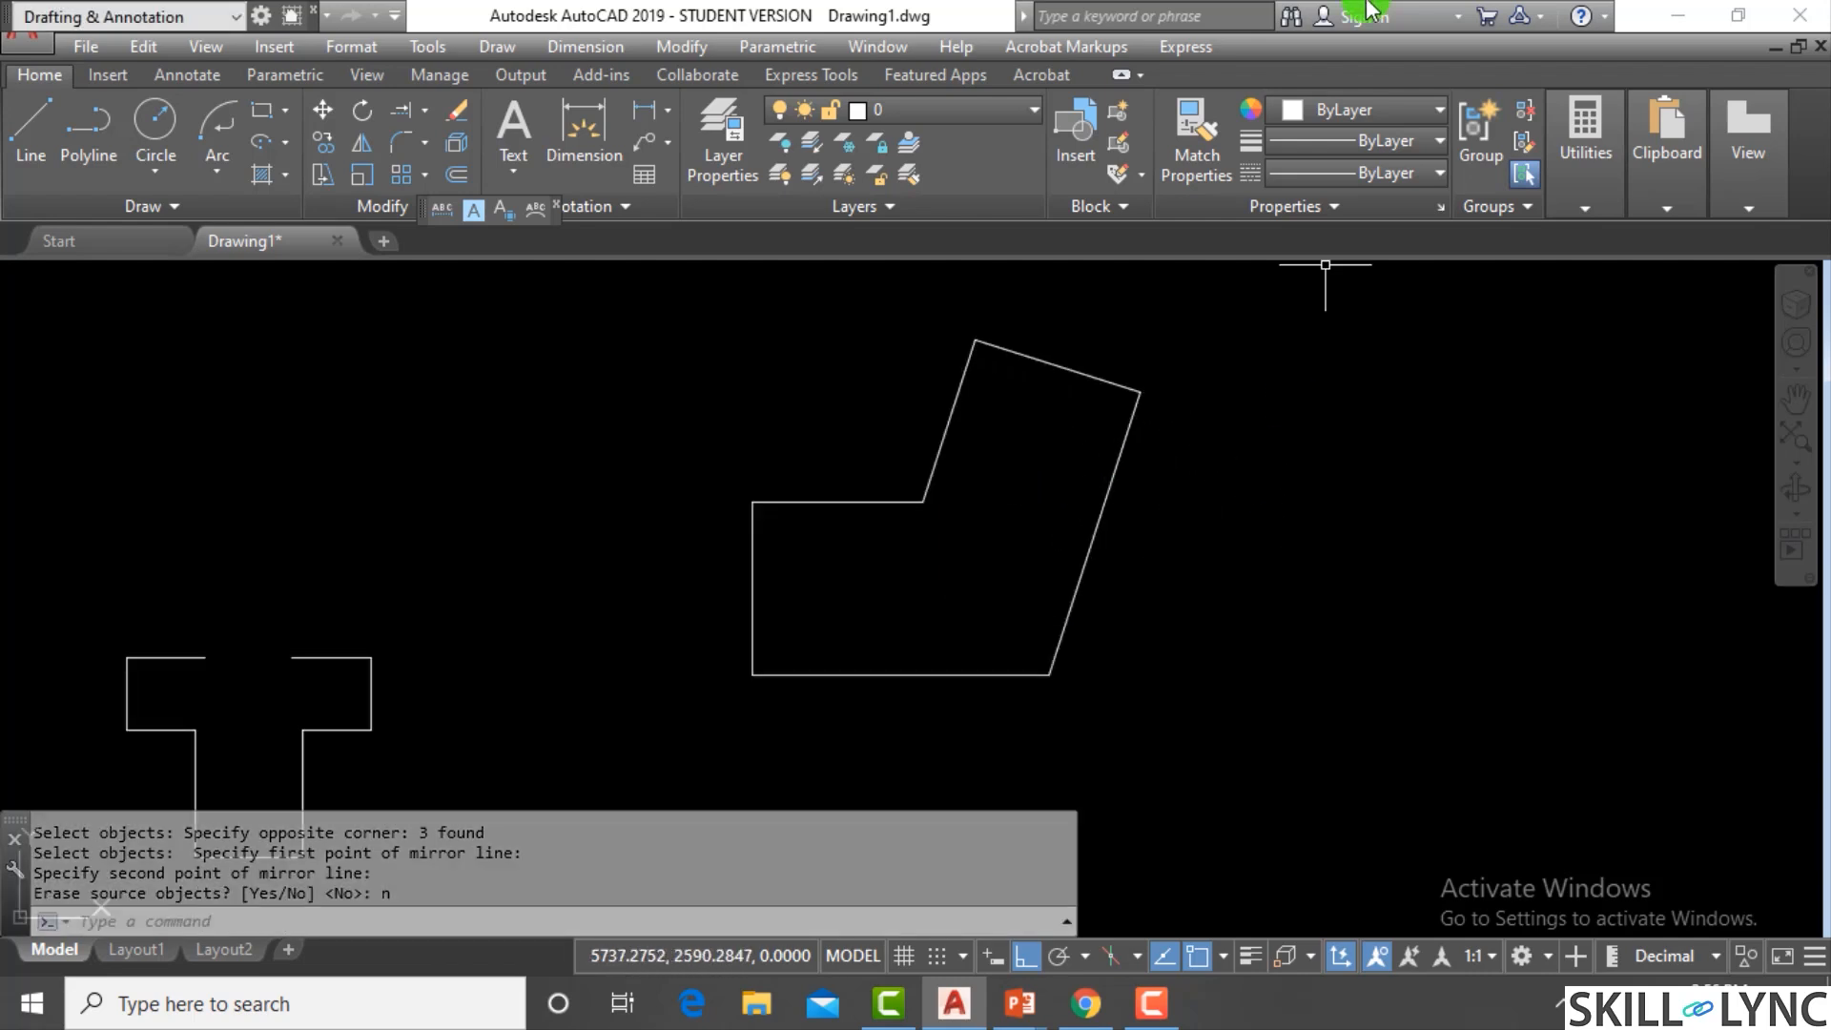
scroll(868, 429, "down", 3)
scroll(940, 414, "up", 2)
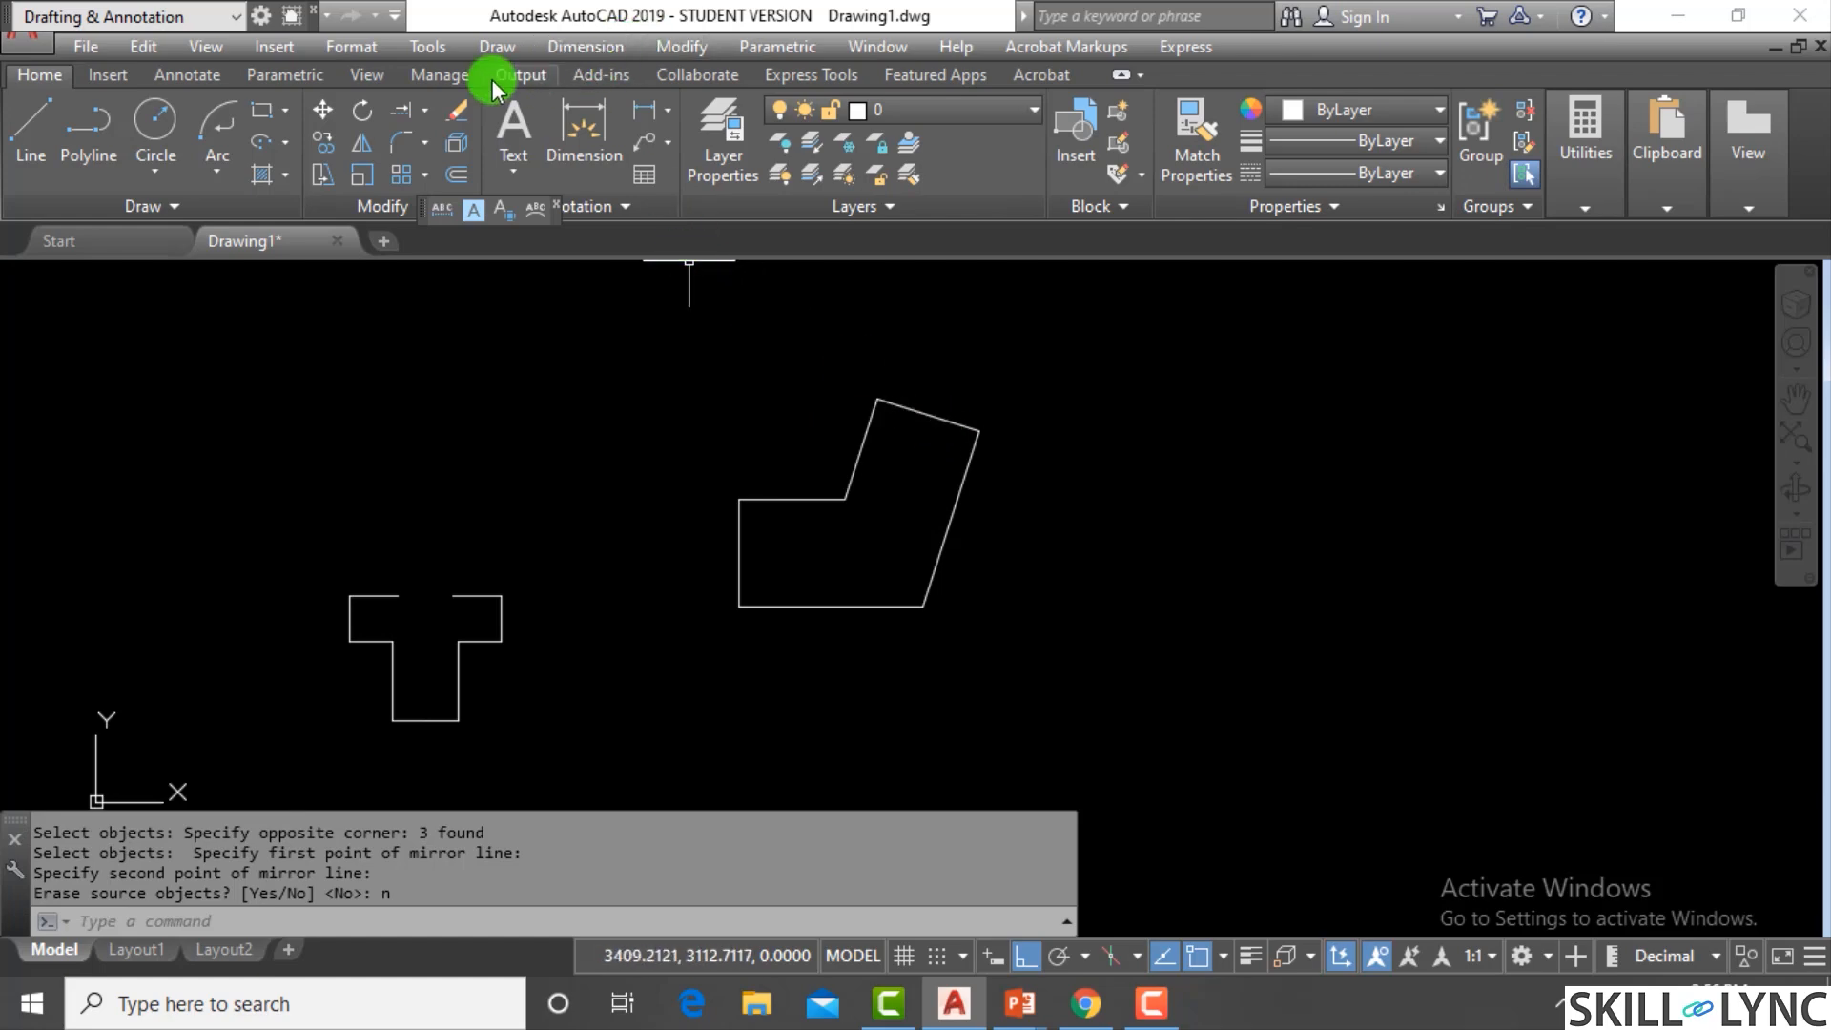
Move the floating text toolbar into the drawing area, clear of the ribbon's modify tools
left_click(679, 47)
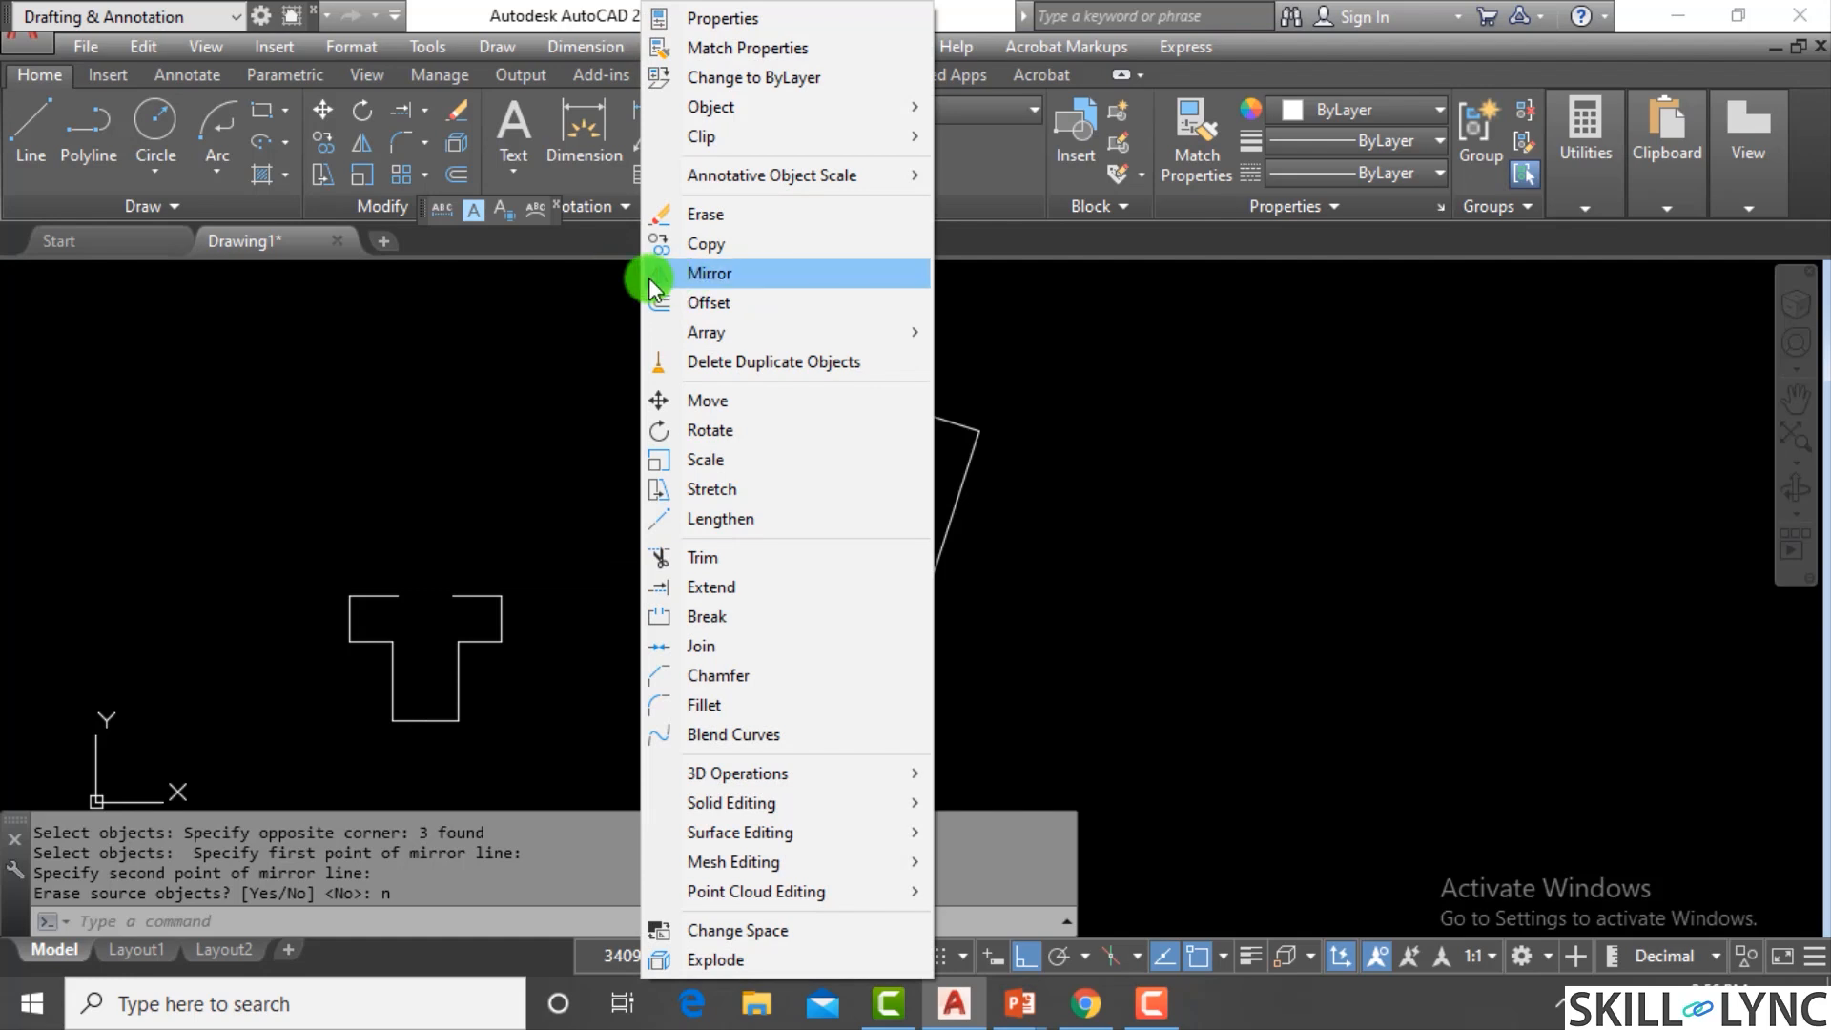
left_click(465, 365)
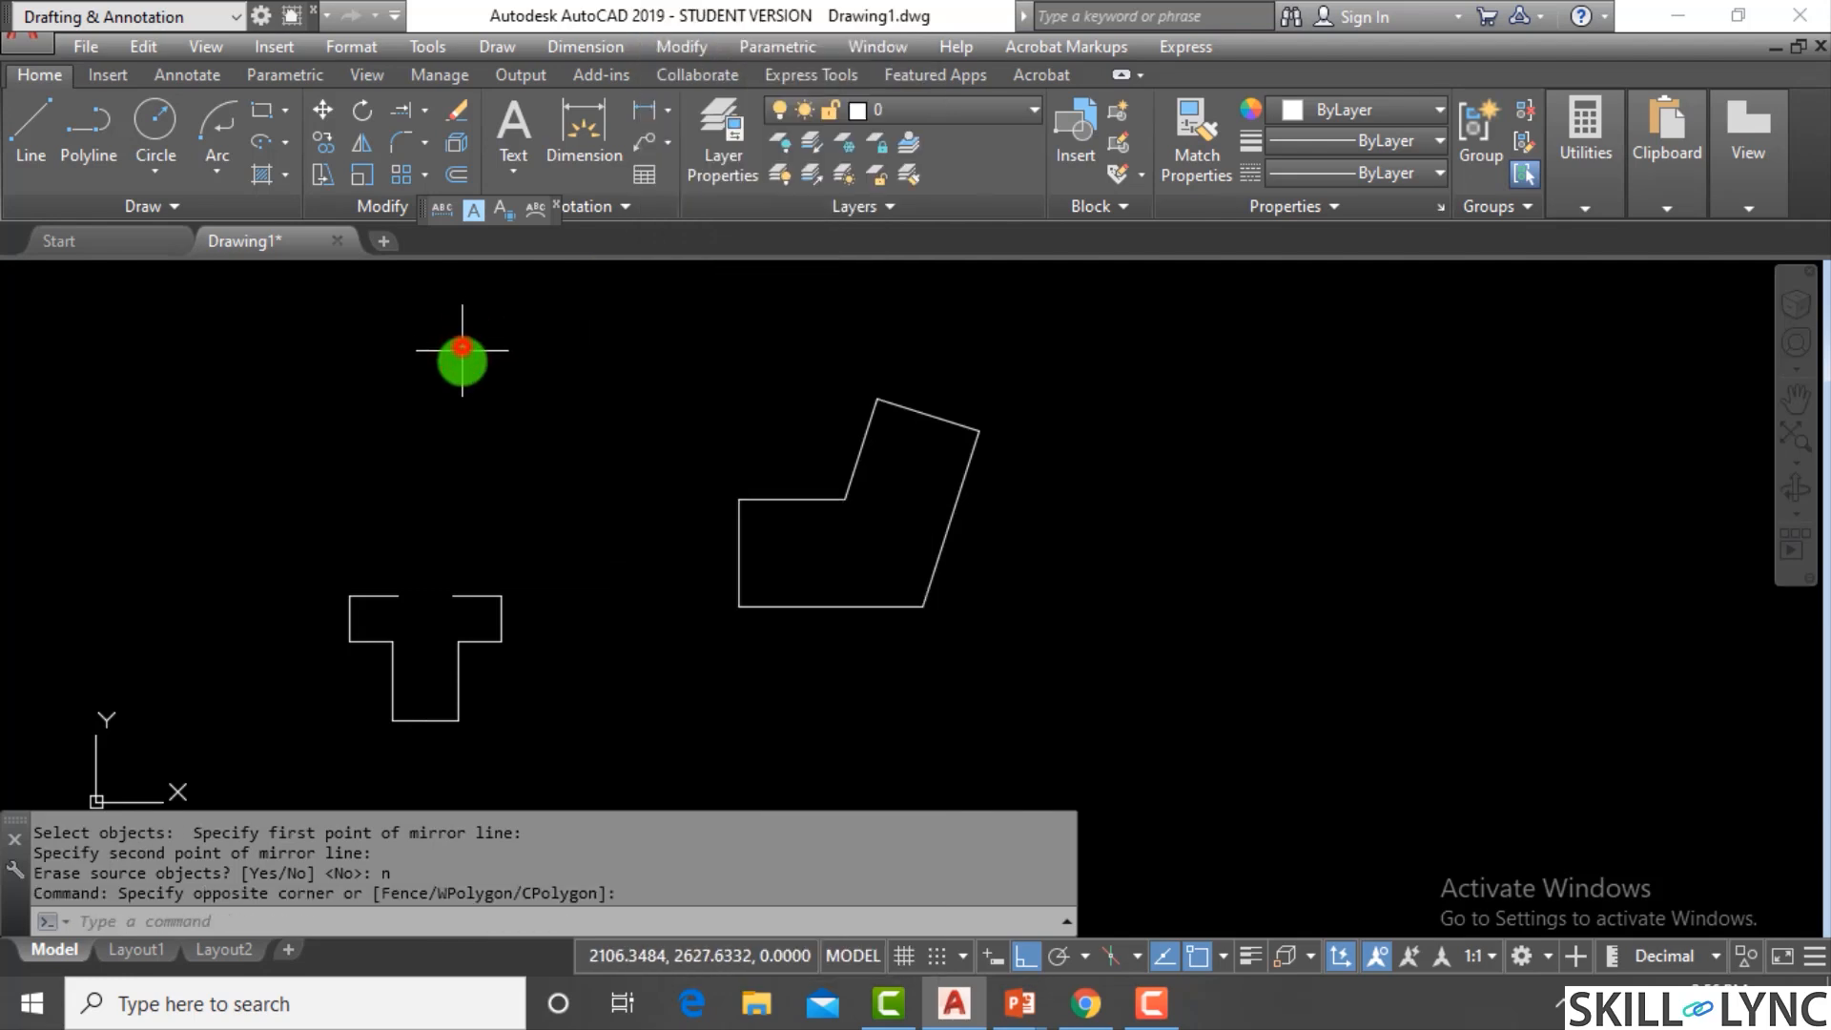
left_click(370, 319)
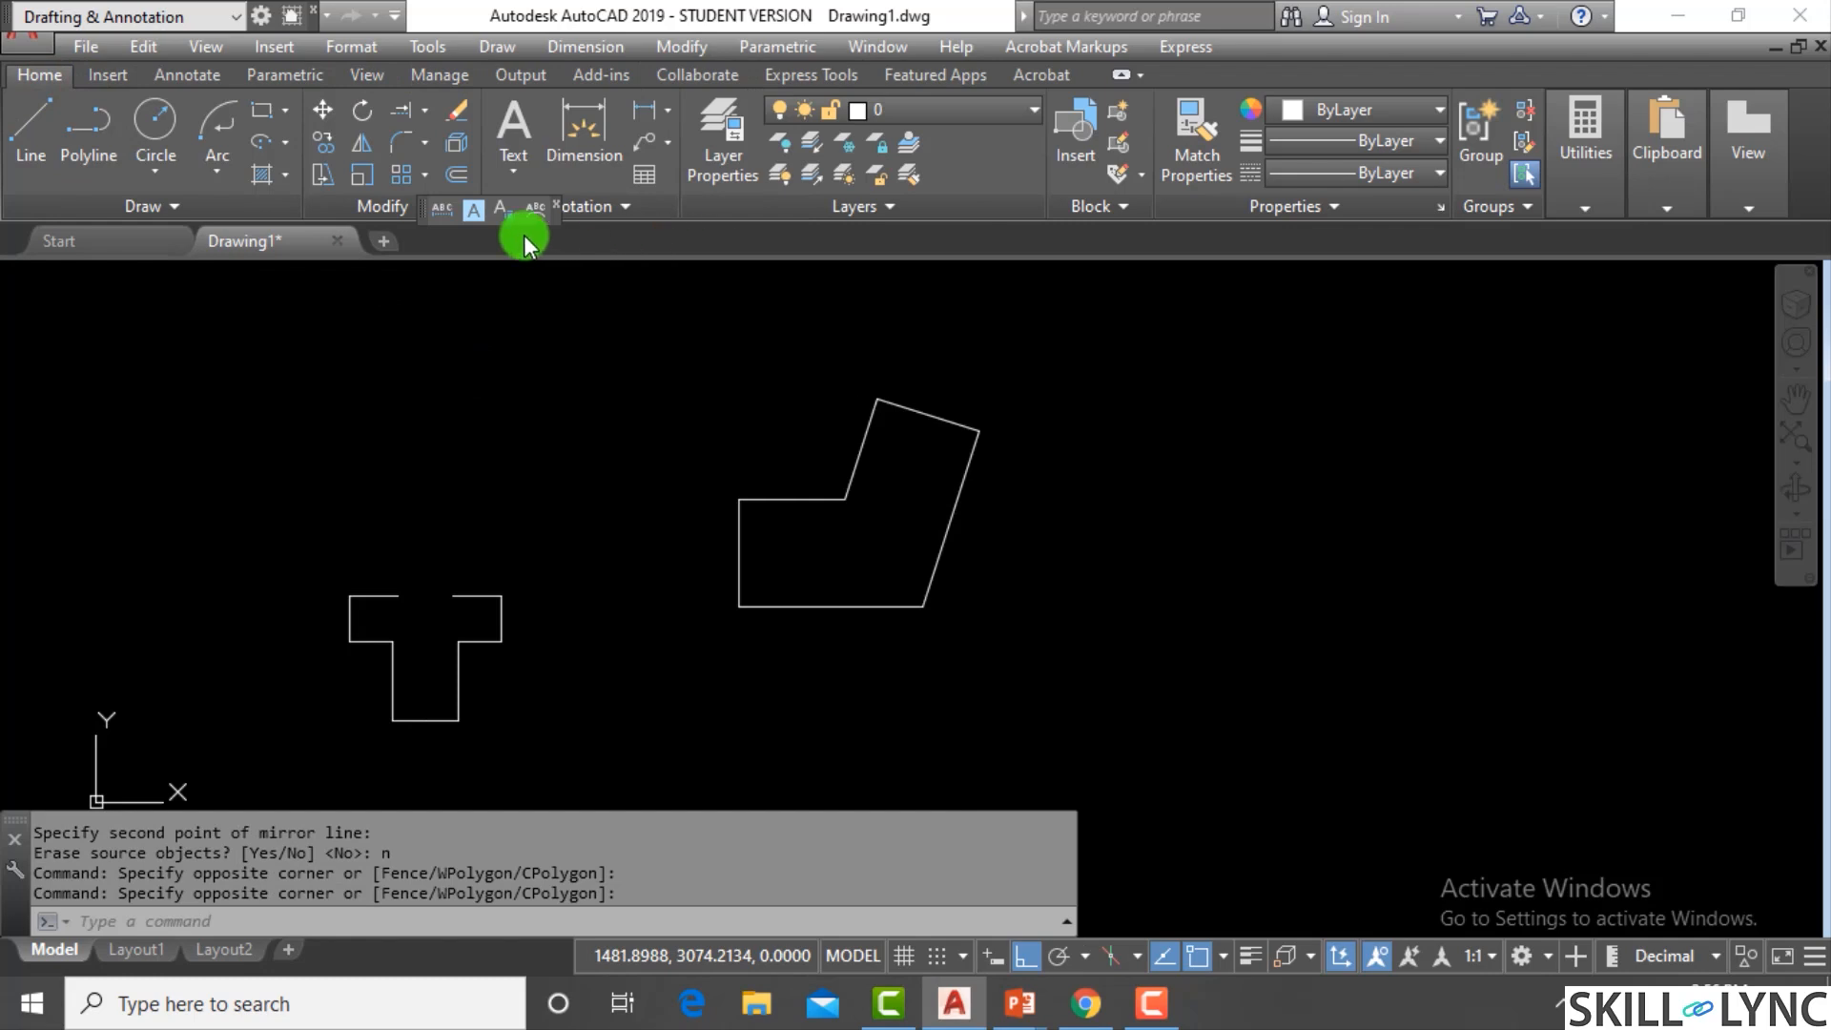
left_click_drag(428, 218, 438, 356)
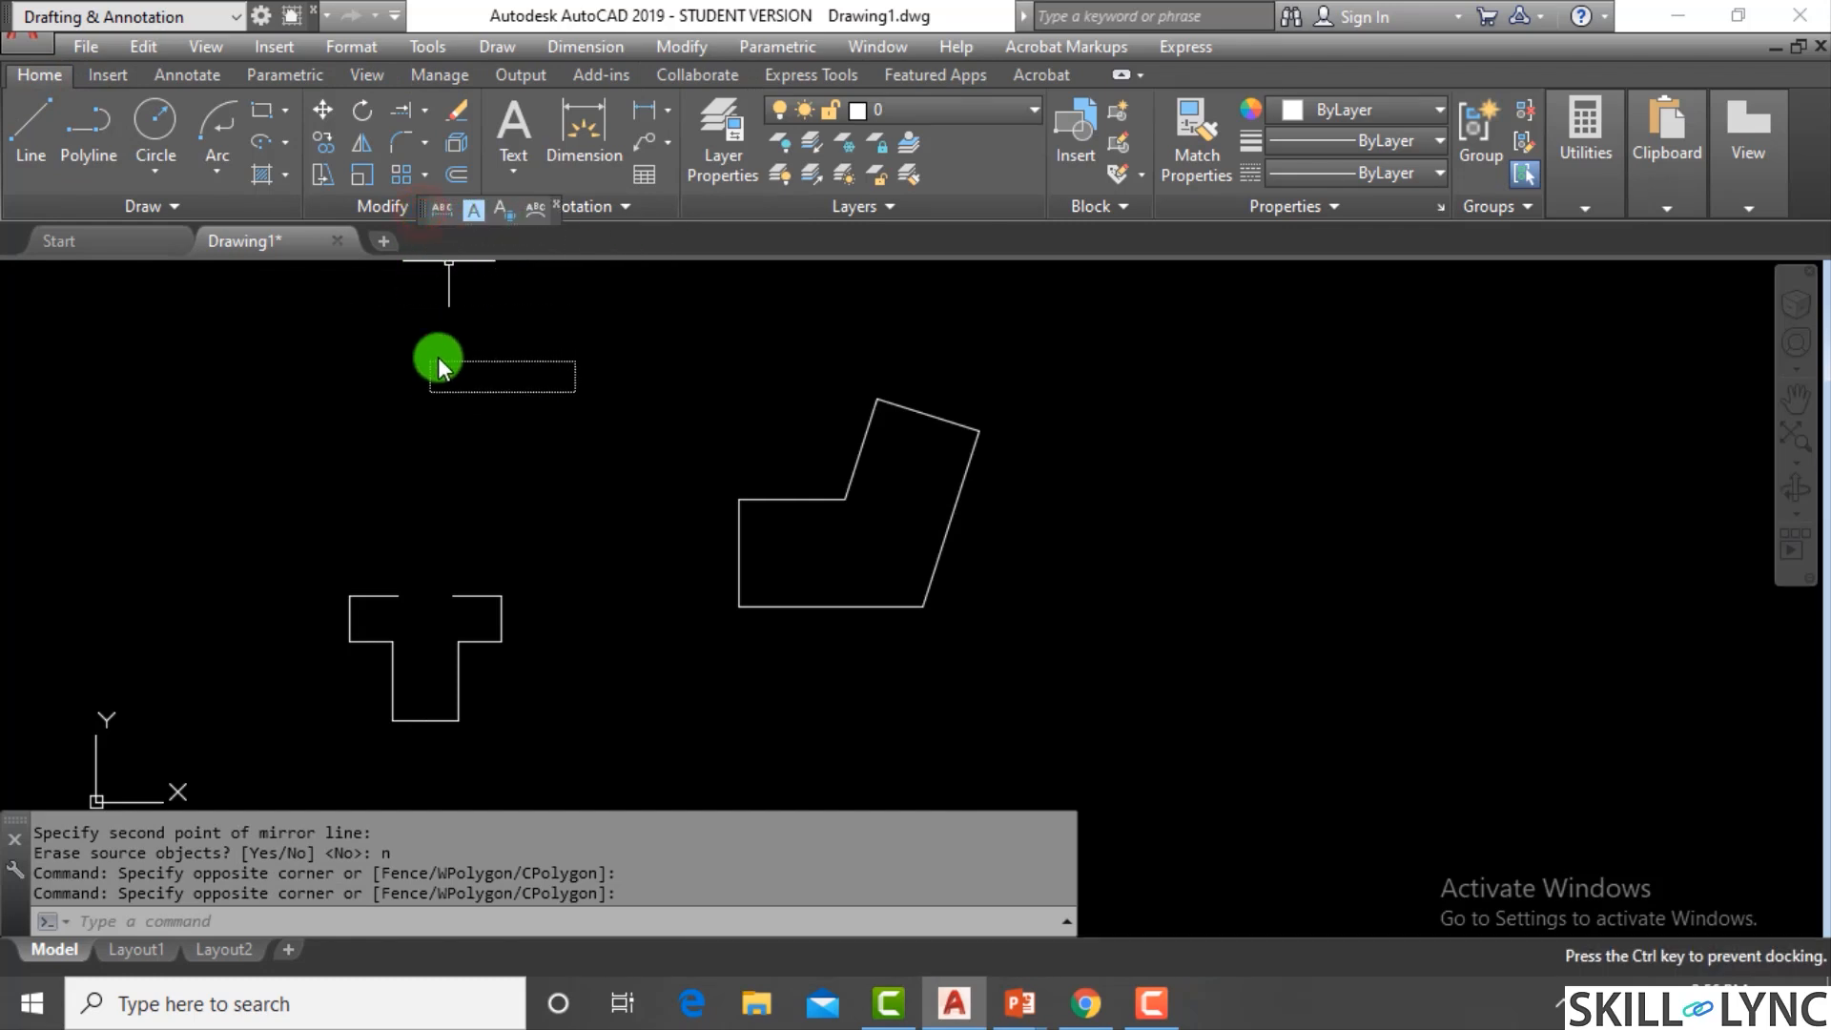
left_click(401, 206)
left_click(364, 152)
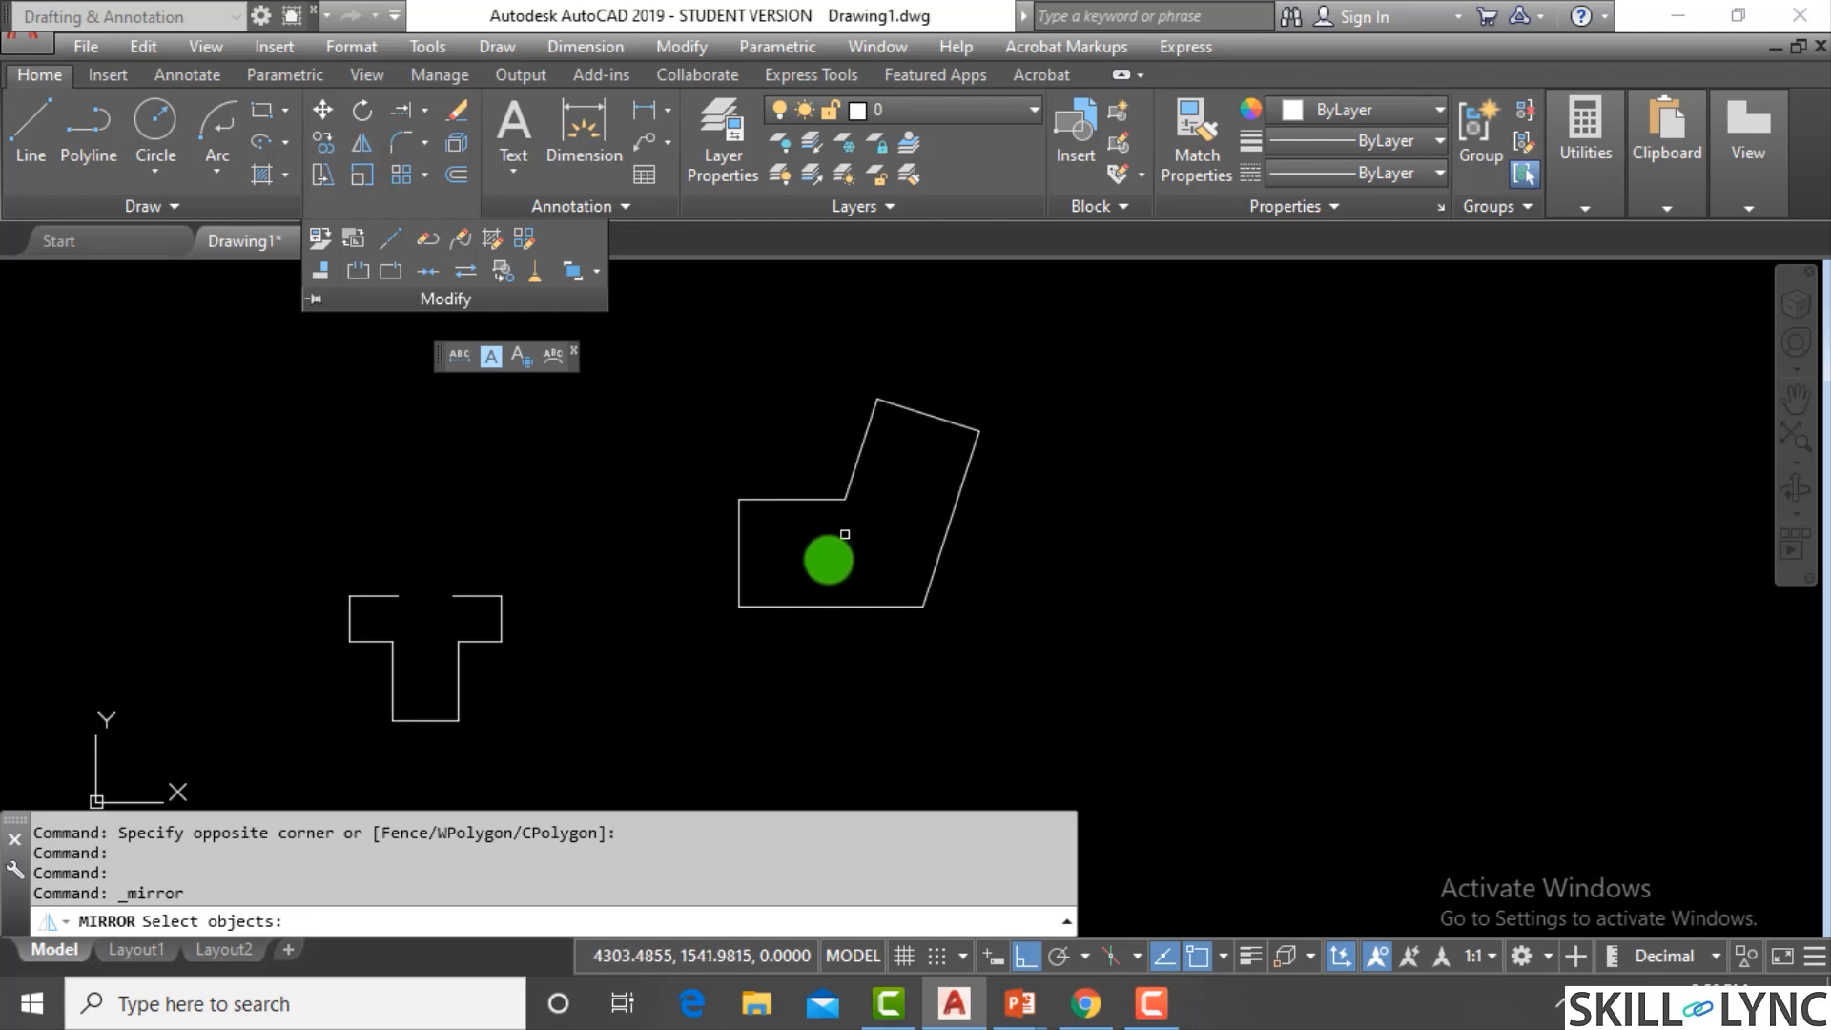
key("Escape")
Add the single-line text "skill" to the right of the angled outline with height 0.2 and rotation 0
scroll(870, 508, "down", 4)
scroll(998, 498, "up", 2)
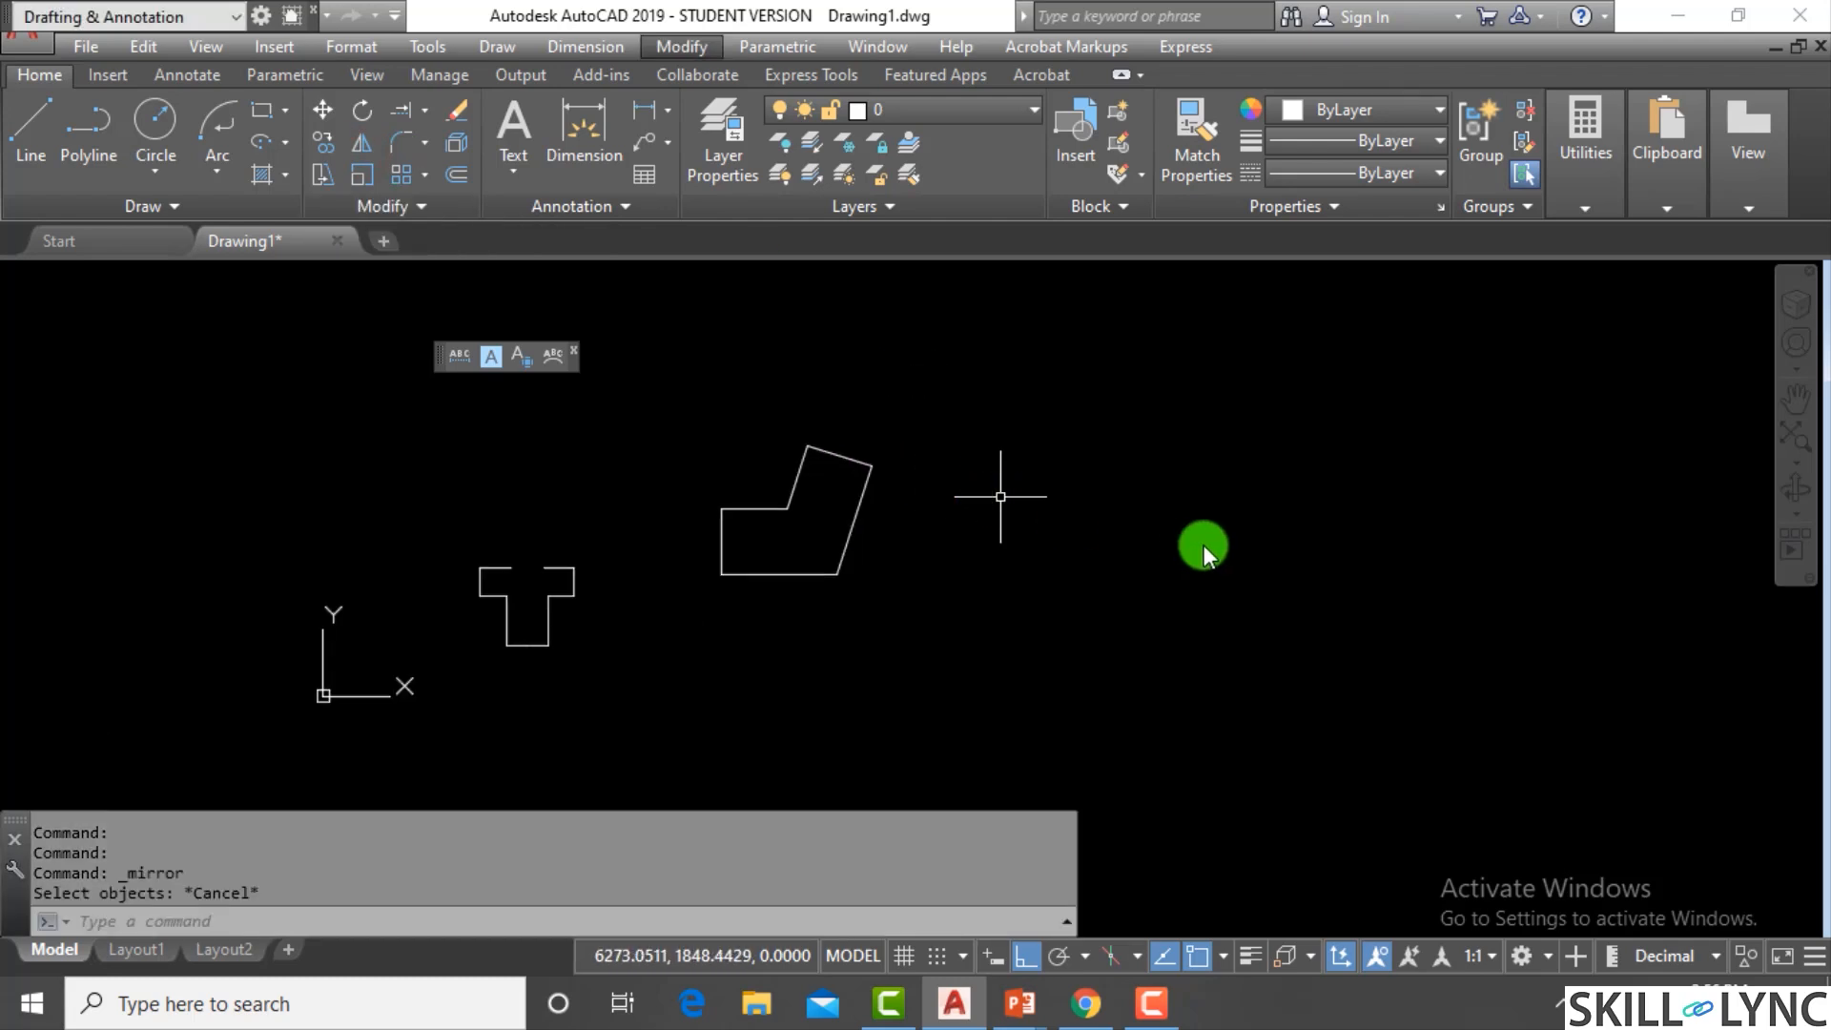
left_click(1054, 487)
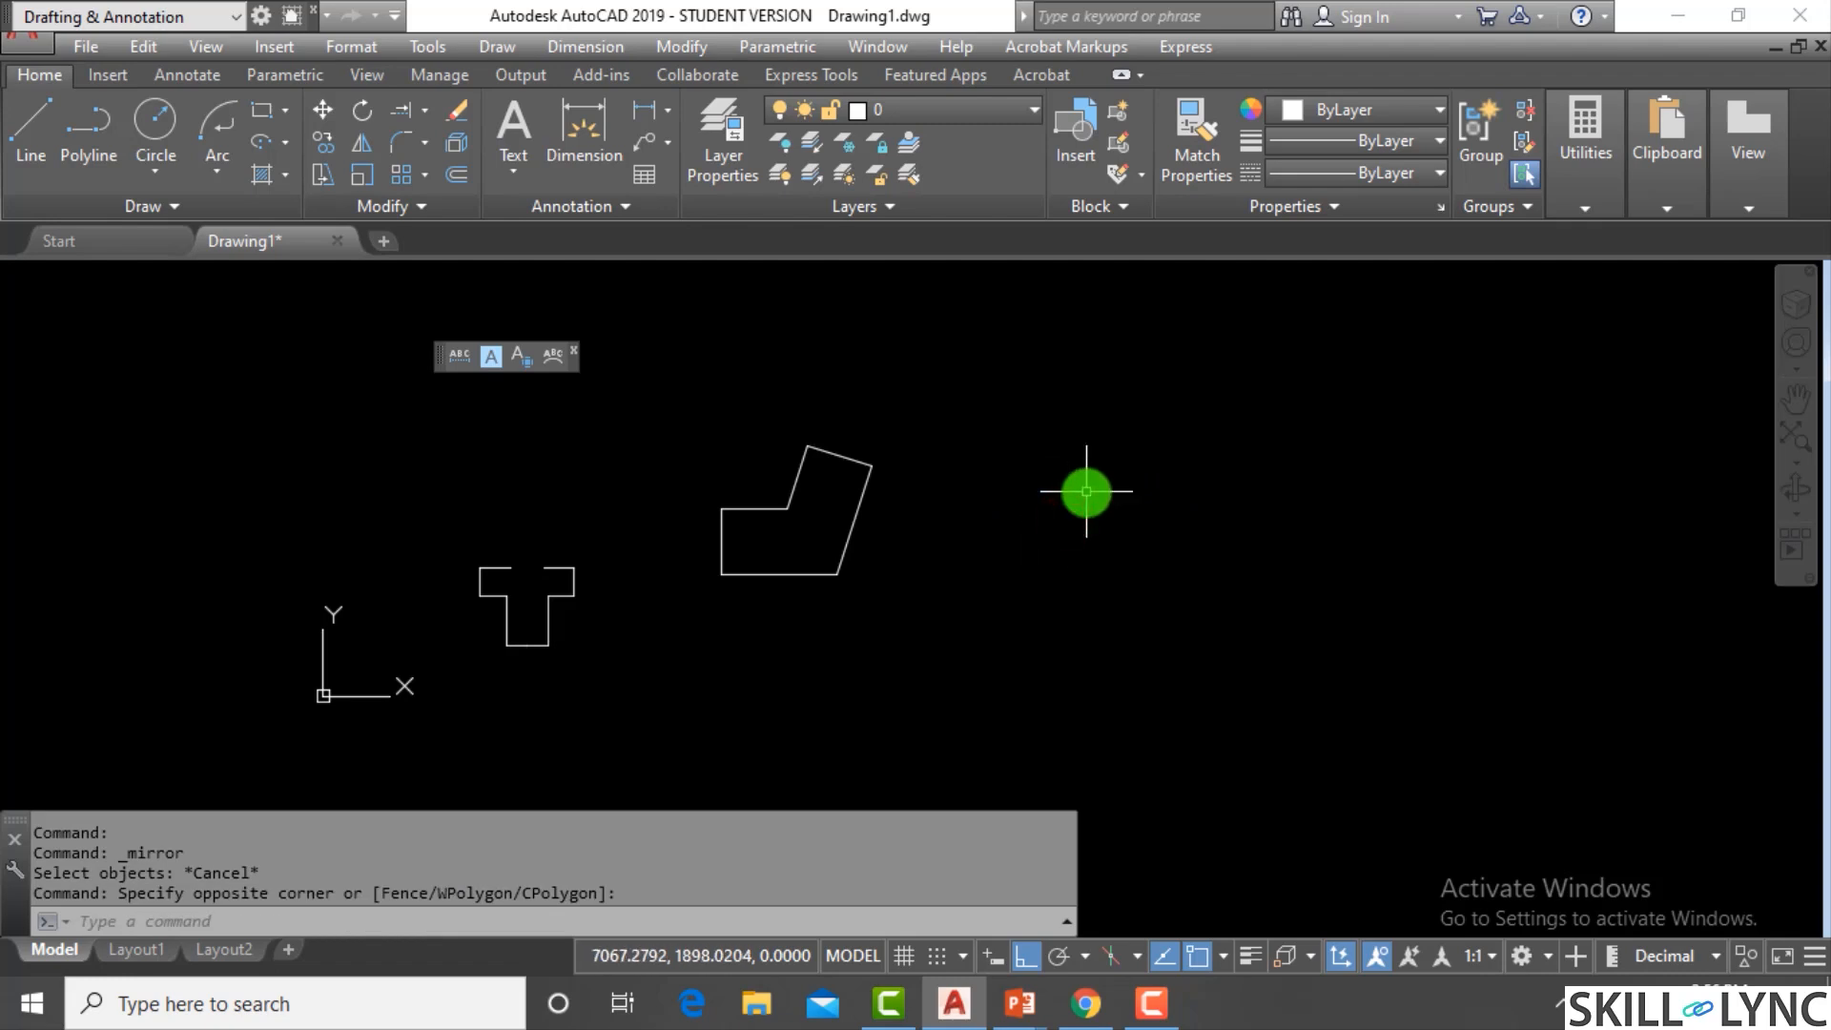
key("Escape")
type("dt")
key("Return")
left_click(1008, 498)
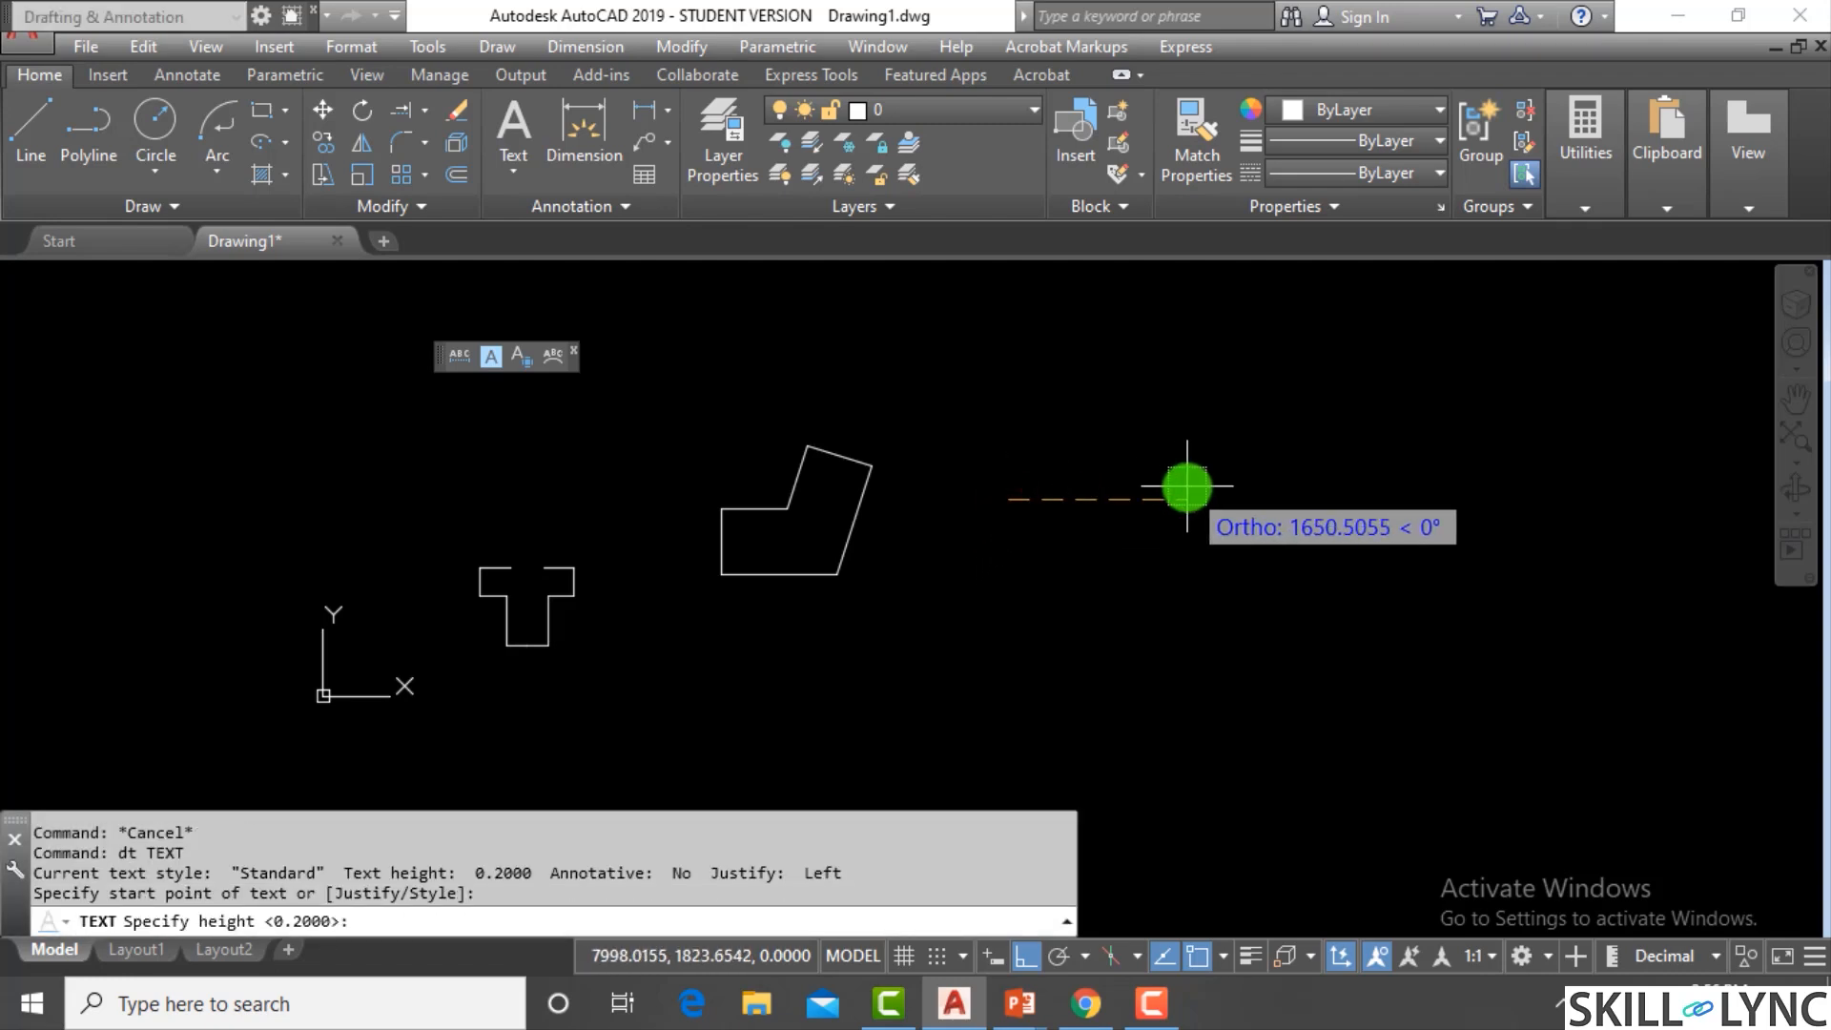
key("Return")
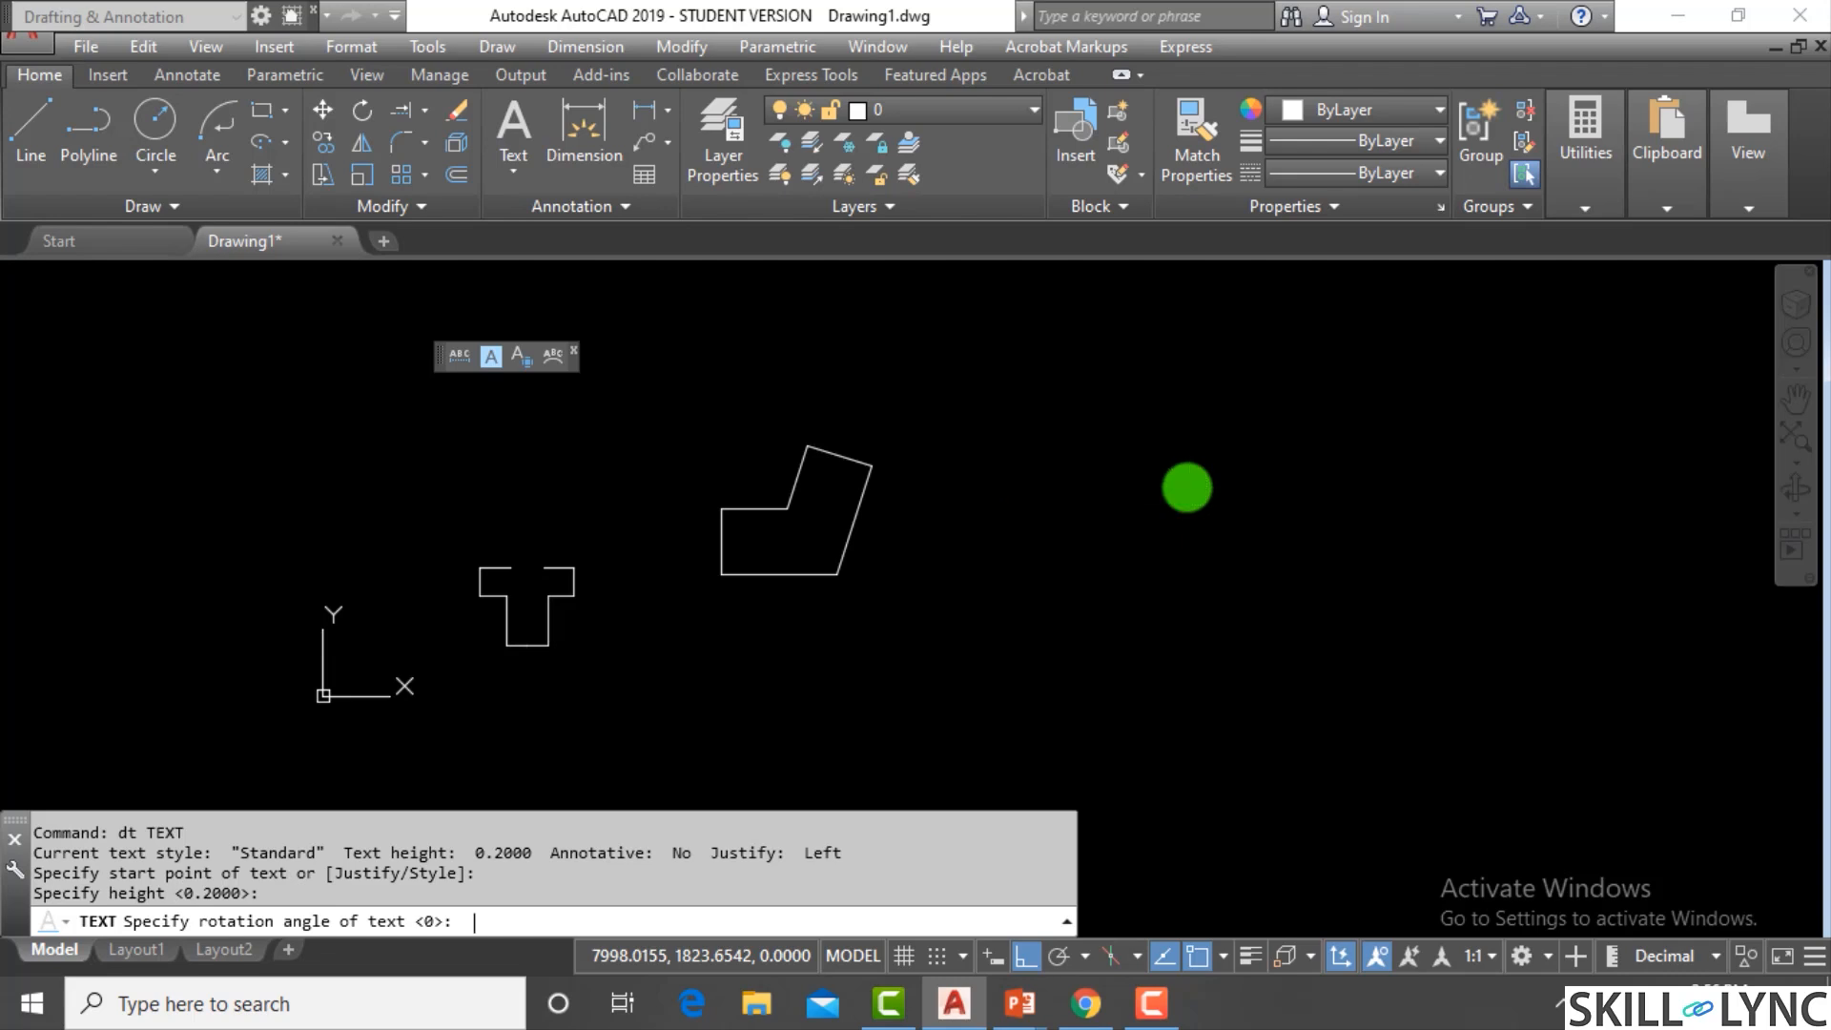
key("Return")
type("skill")
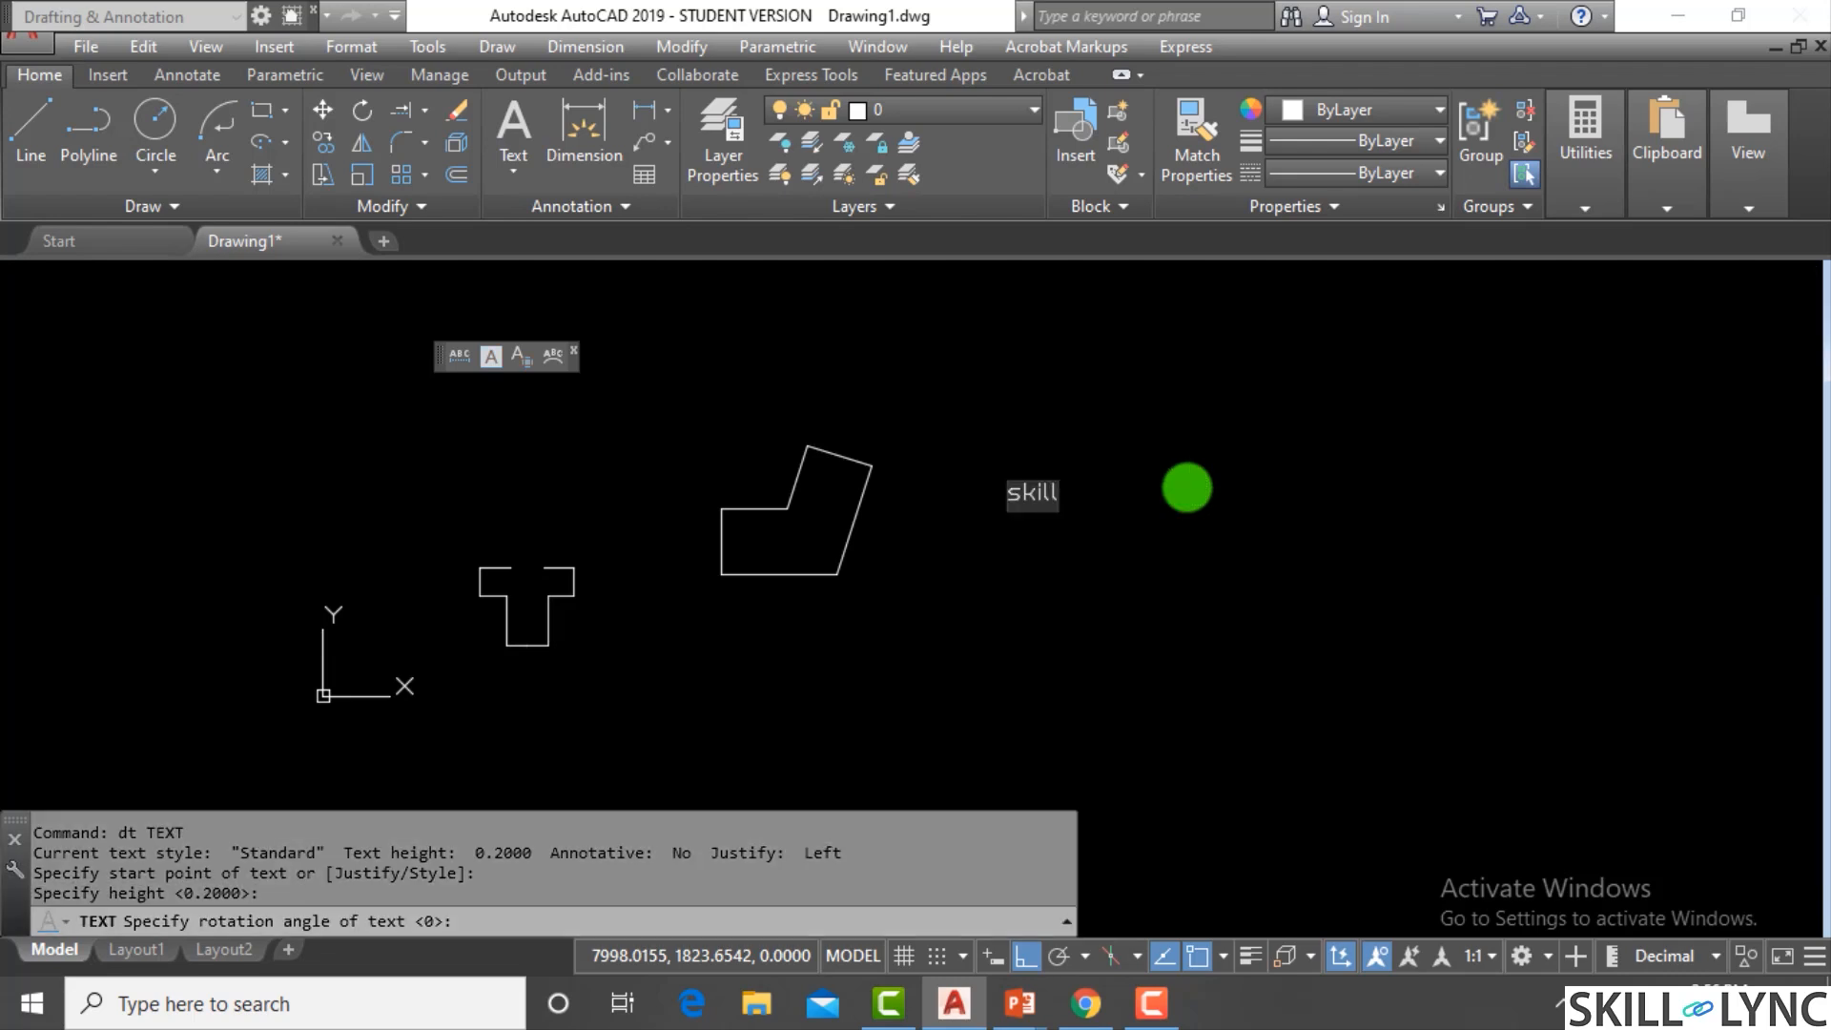
key("Escape")
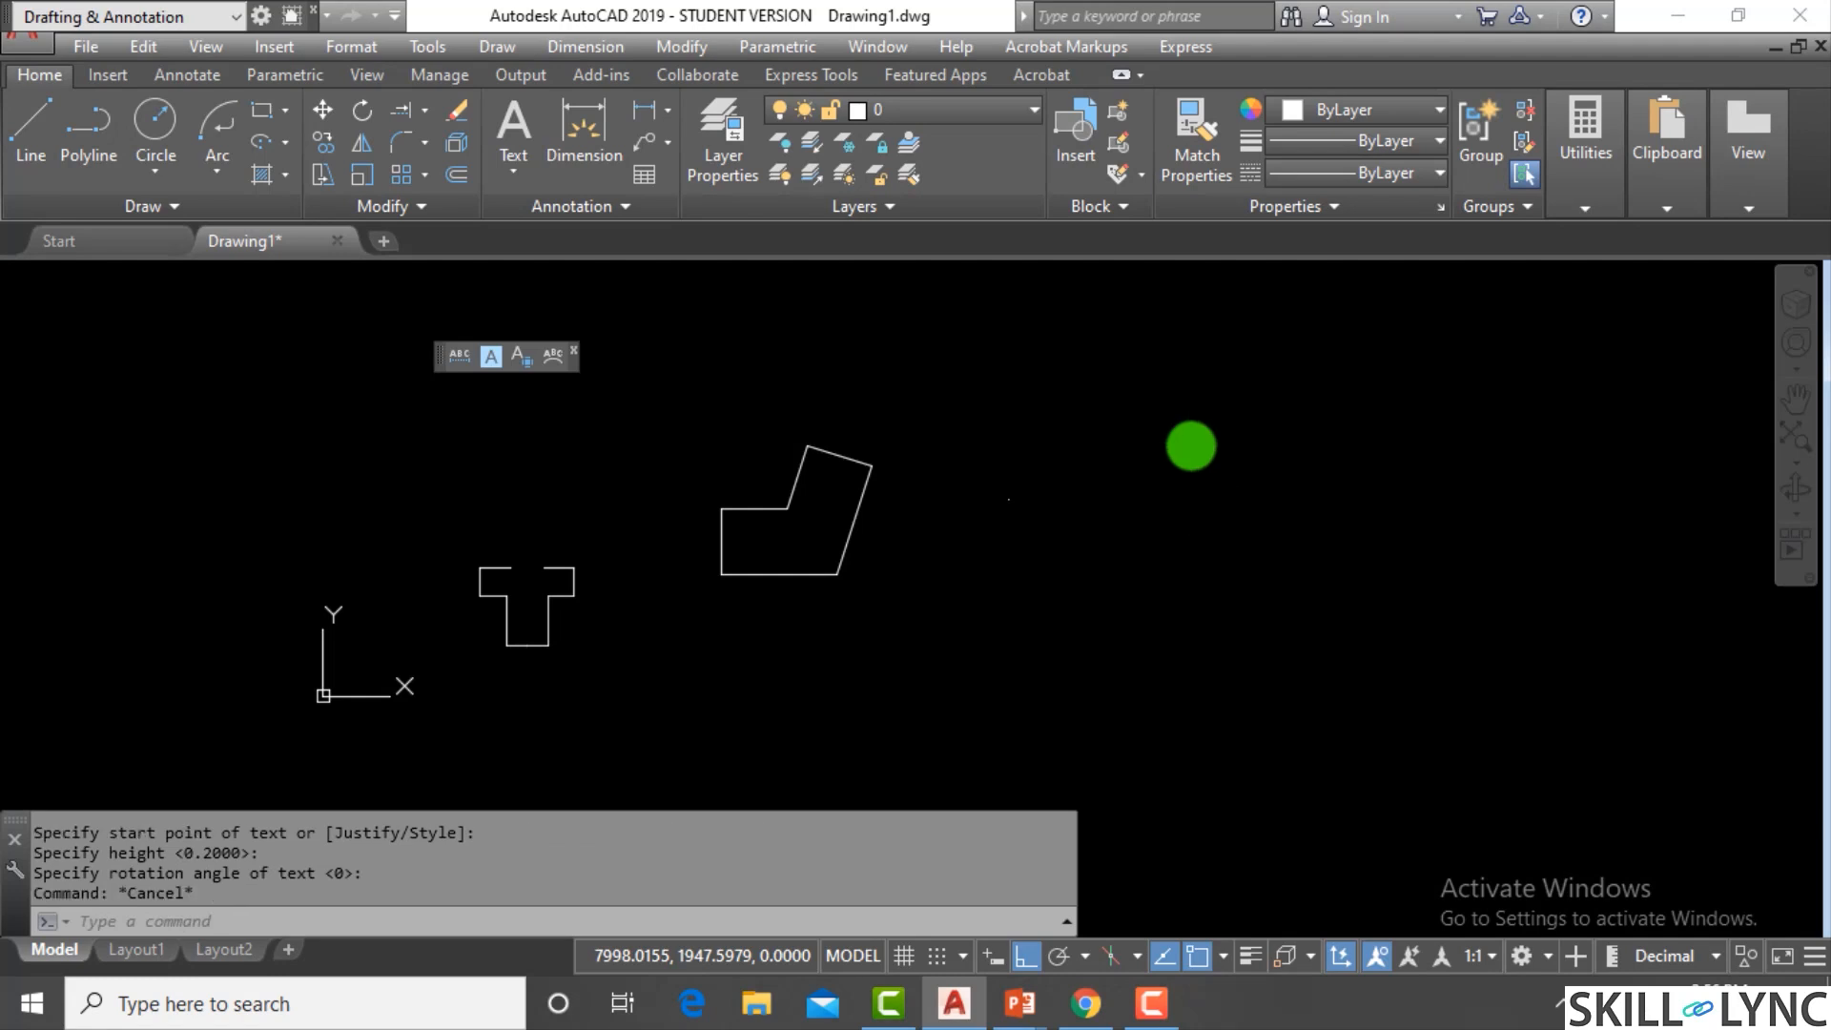
key("Escape")
Try to mirror the text "skill" about a vertical line to its right
scroll(1013, 494, "up", 8)
scroll(1021, 495, "up", 3)
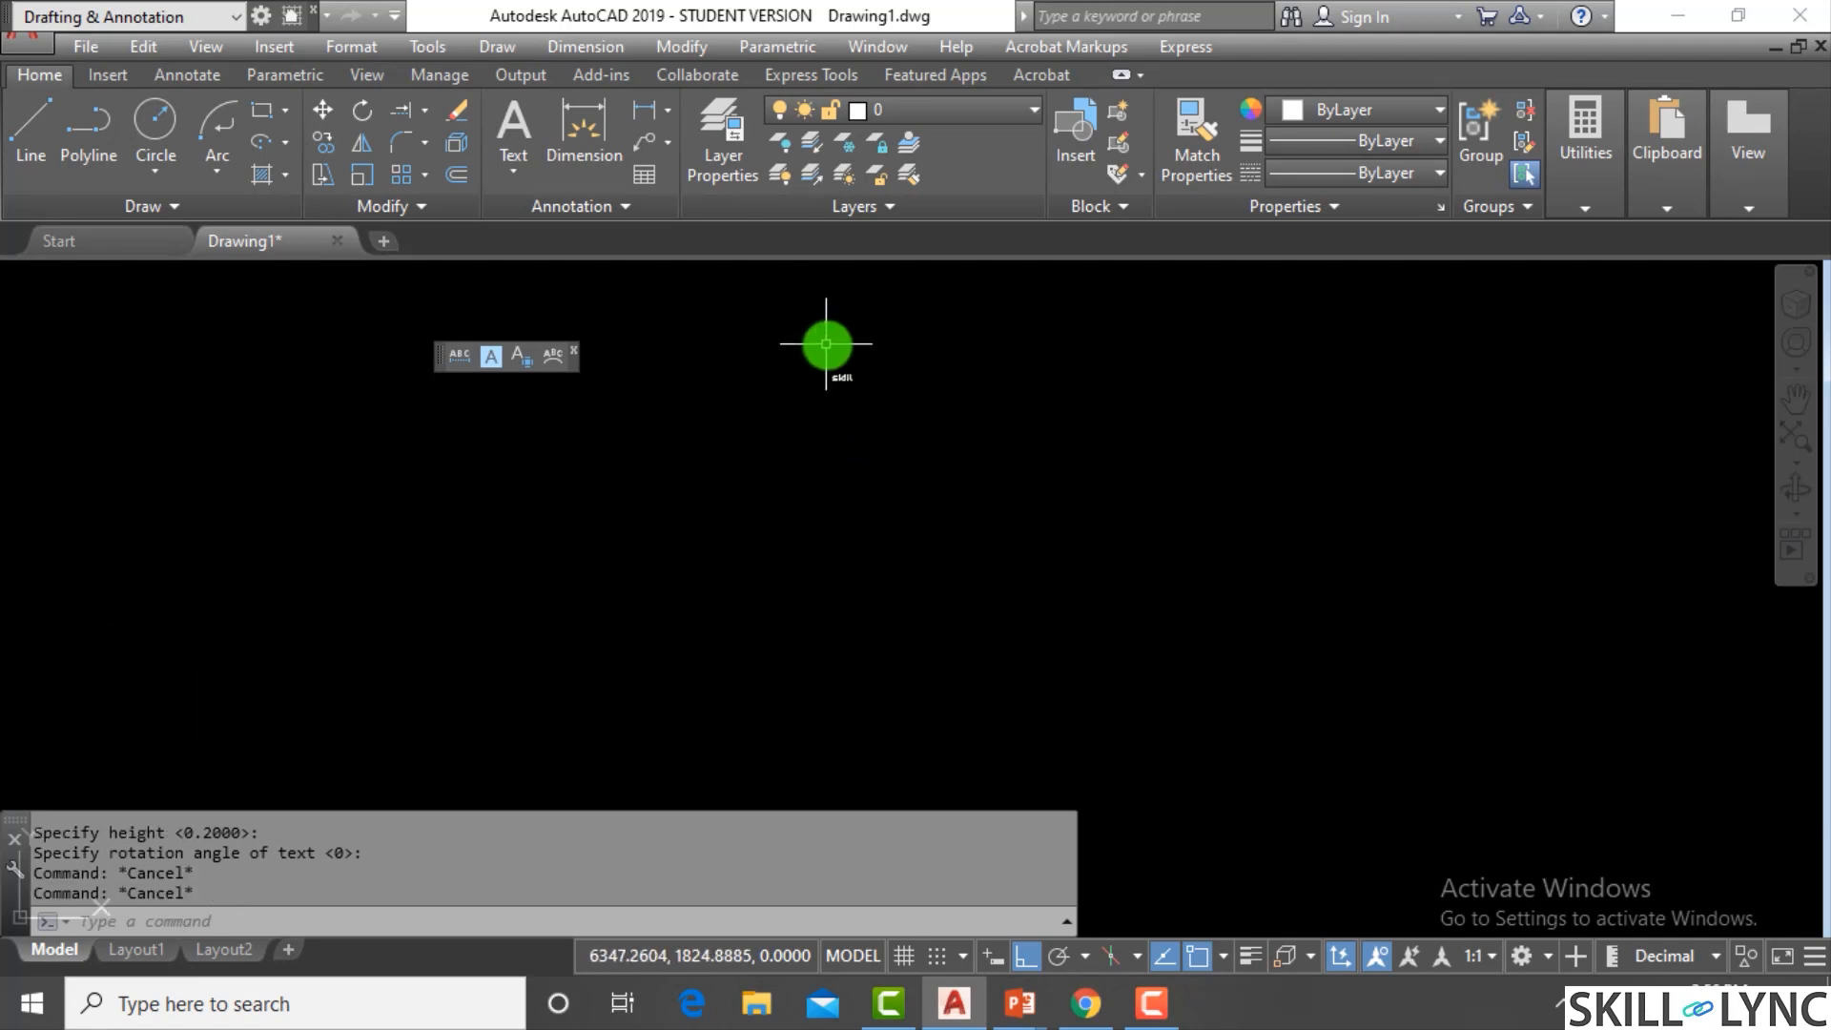
scroll(832, 344, "up", 8)
scroll(996, 527, "up", 2)
key("Escape")
type("MI")
key("Return")
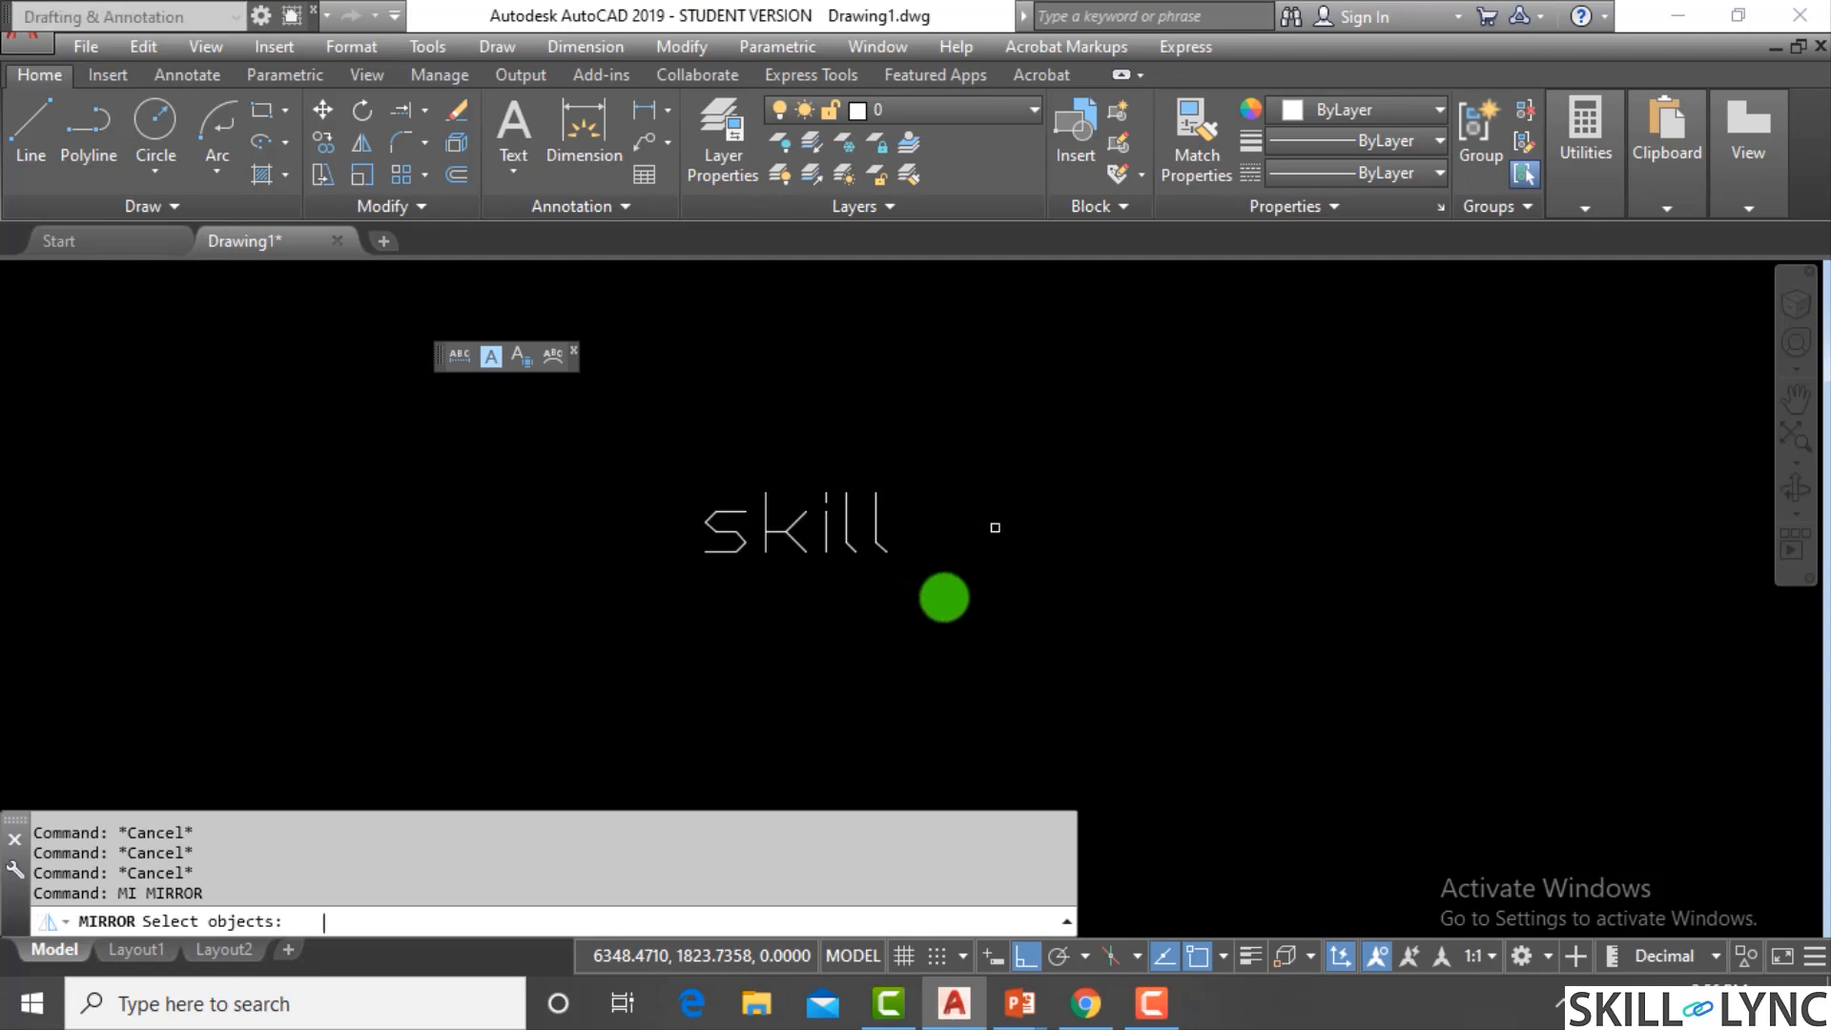
left_click(945, 613)
left_click(671, 437)
right_click(1001, 405)
left_click(981, 344)
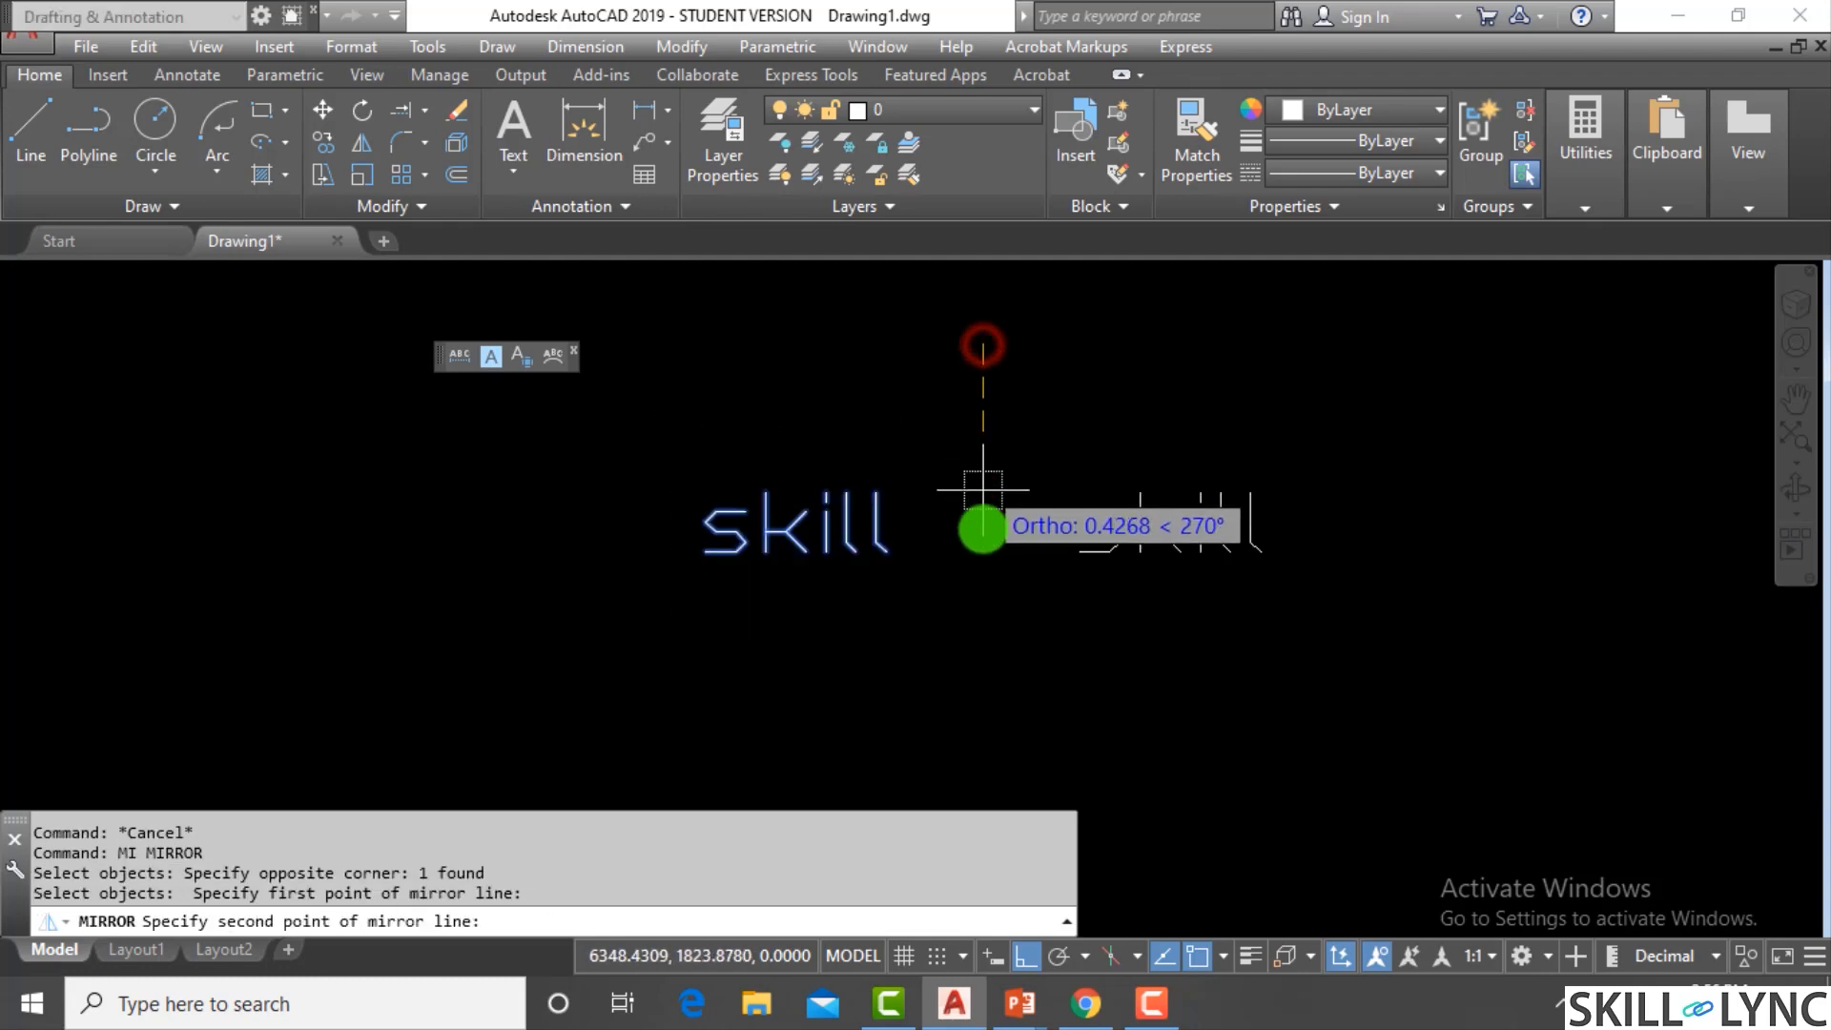
left_click(978, 678)
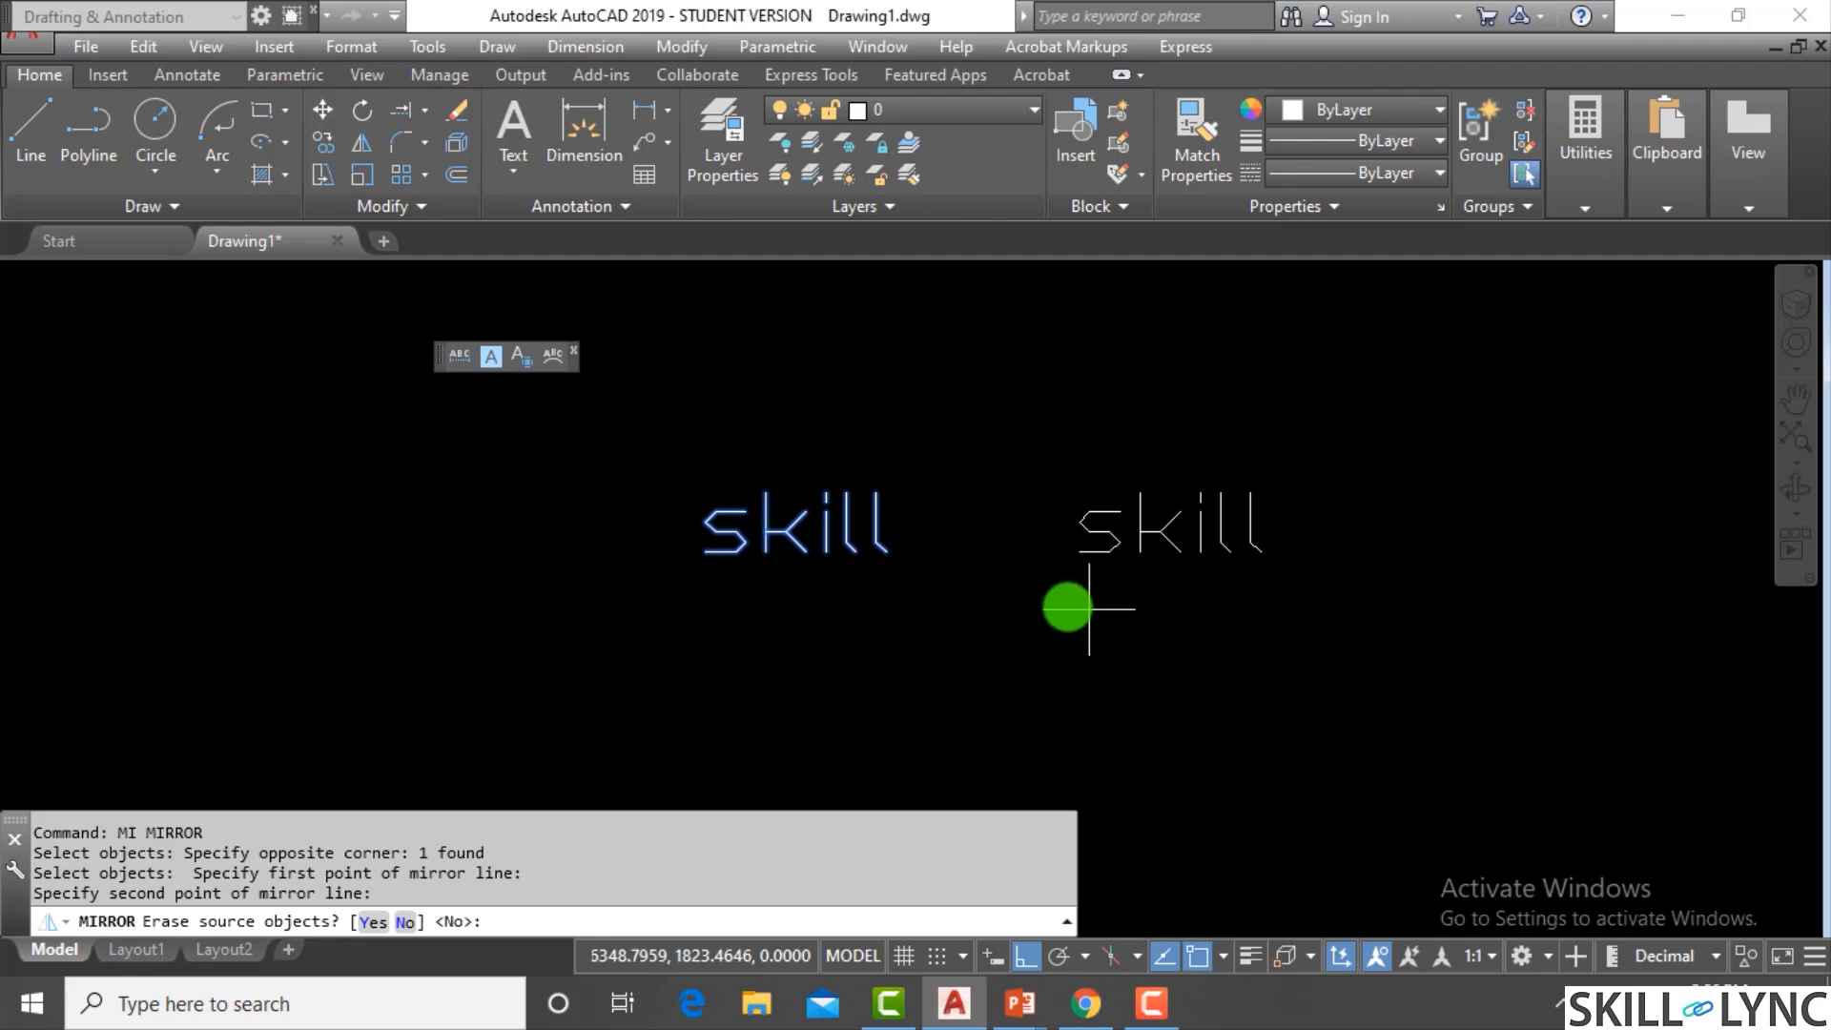
key("Escape")
key("Escape")
key("Escape")
key("Escape")
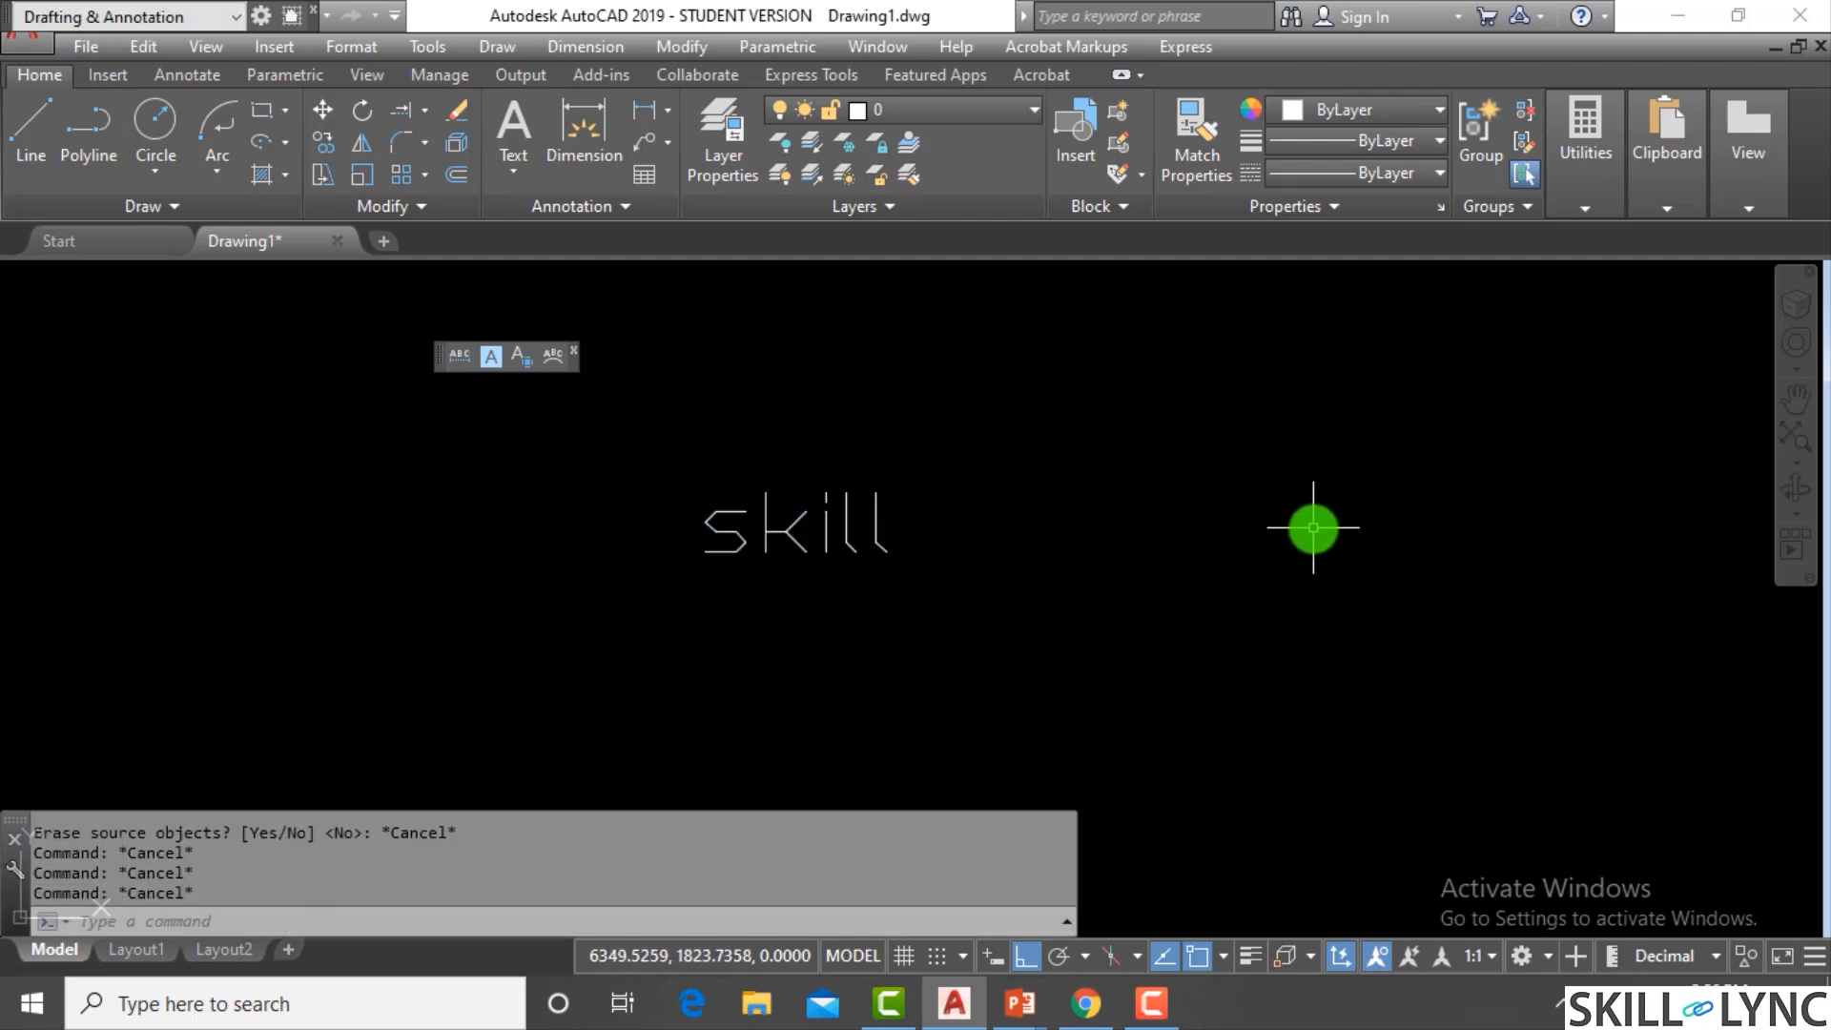
Set the MIRRTEXT system variable to 1
type("mii")
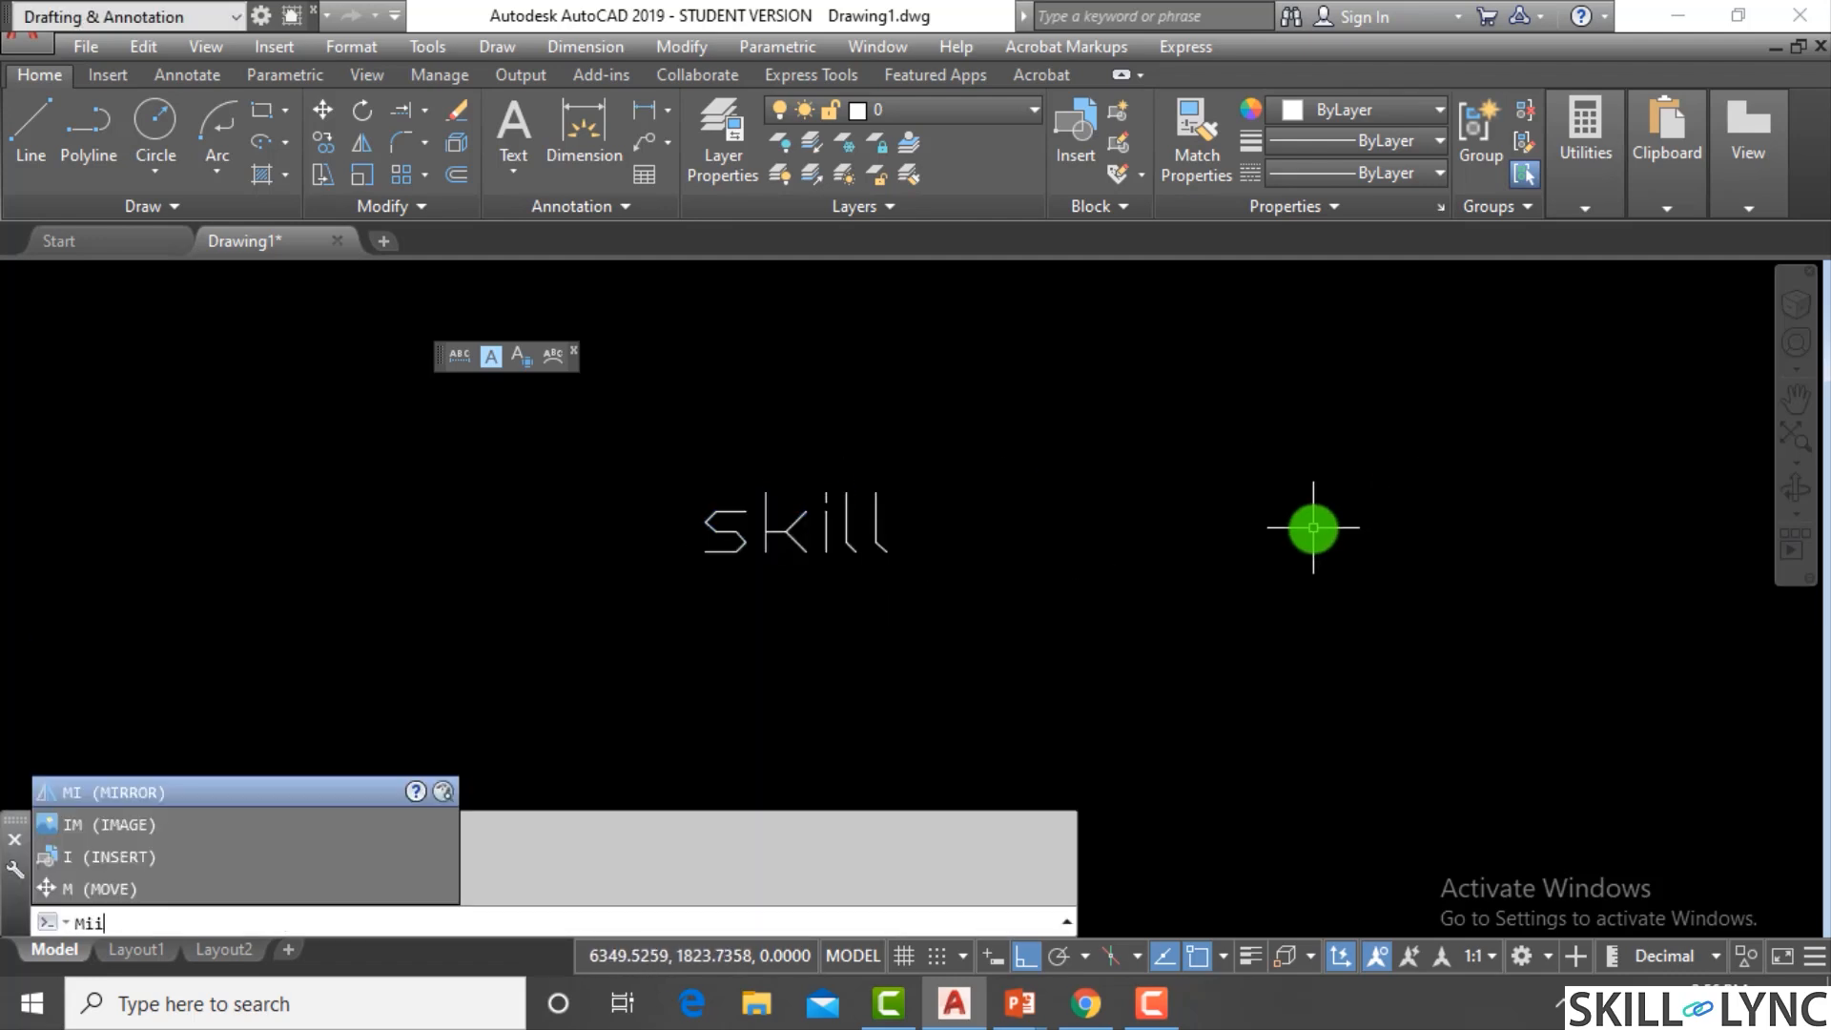
type("rtext")
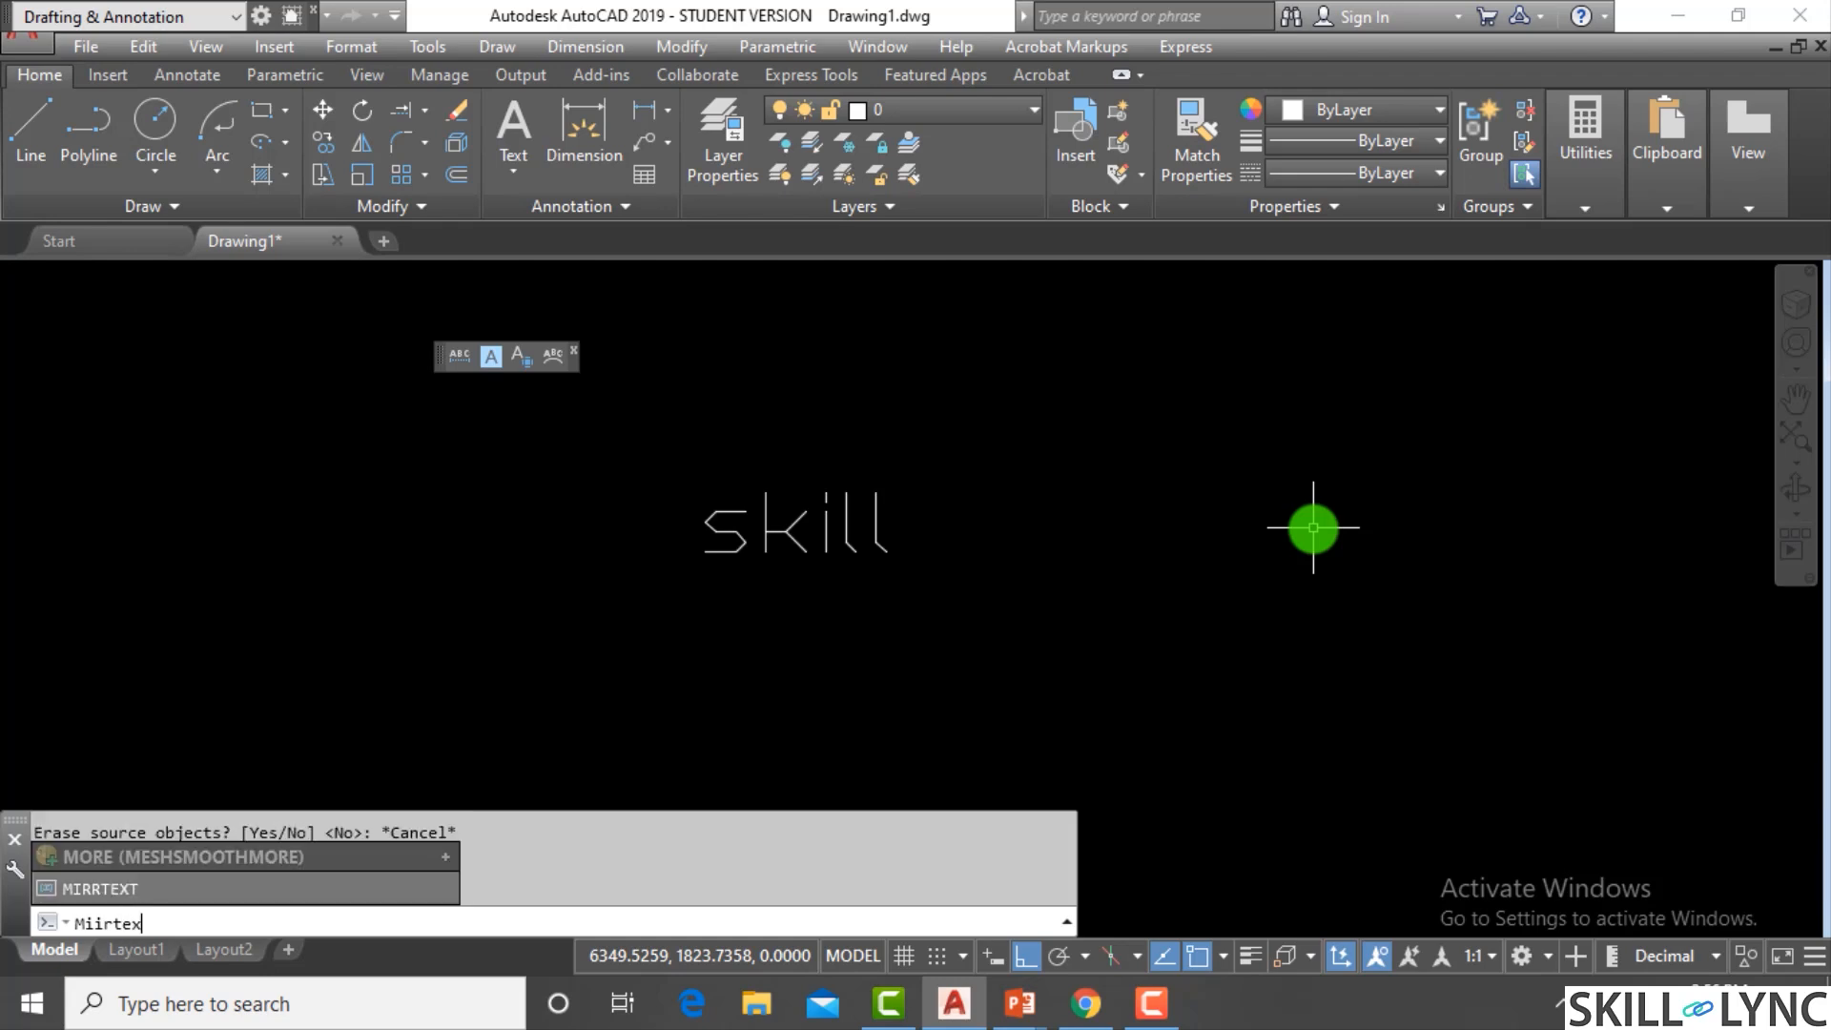
key("Return")
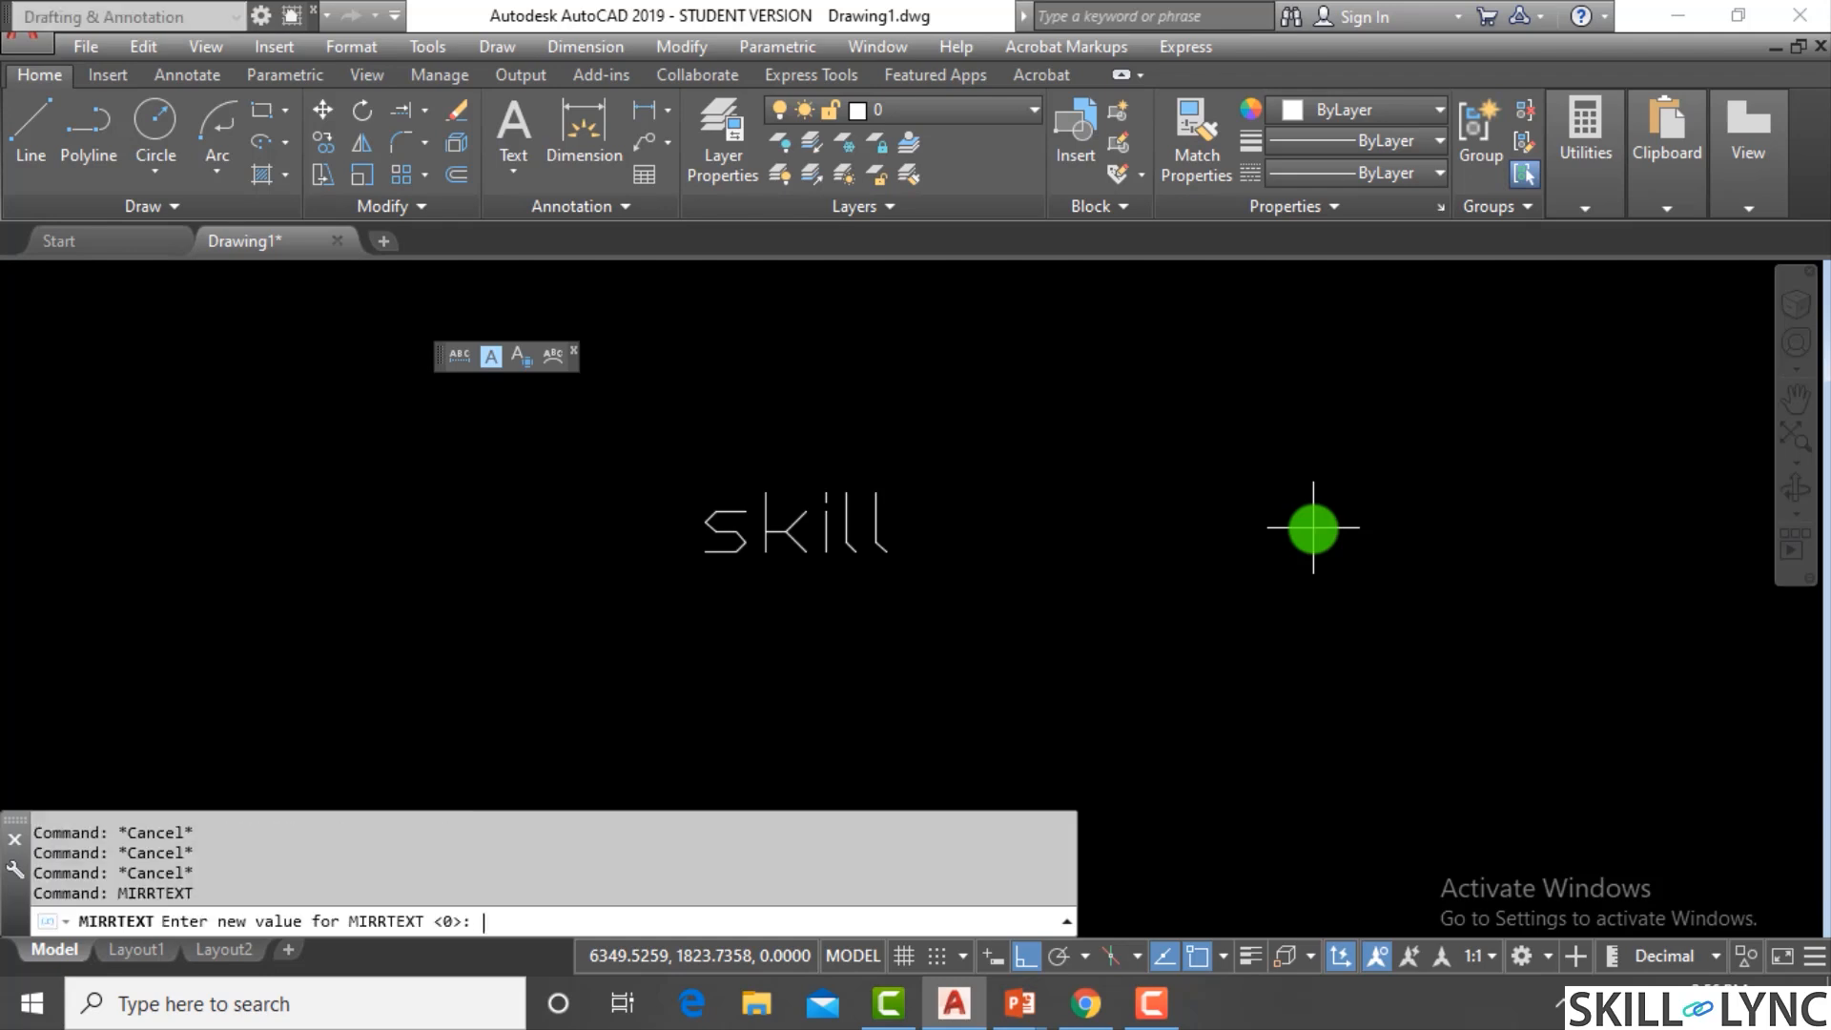
type("1")
key("Return")
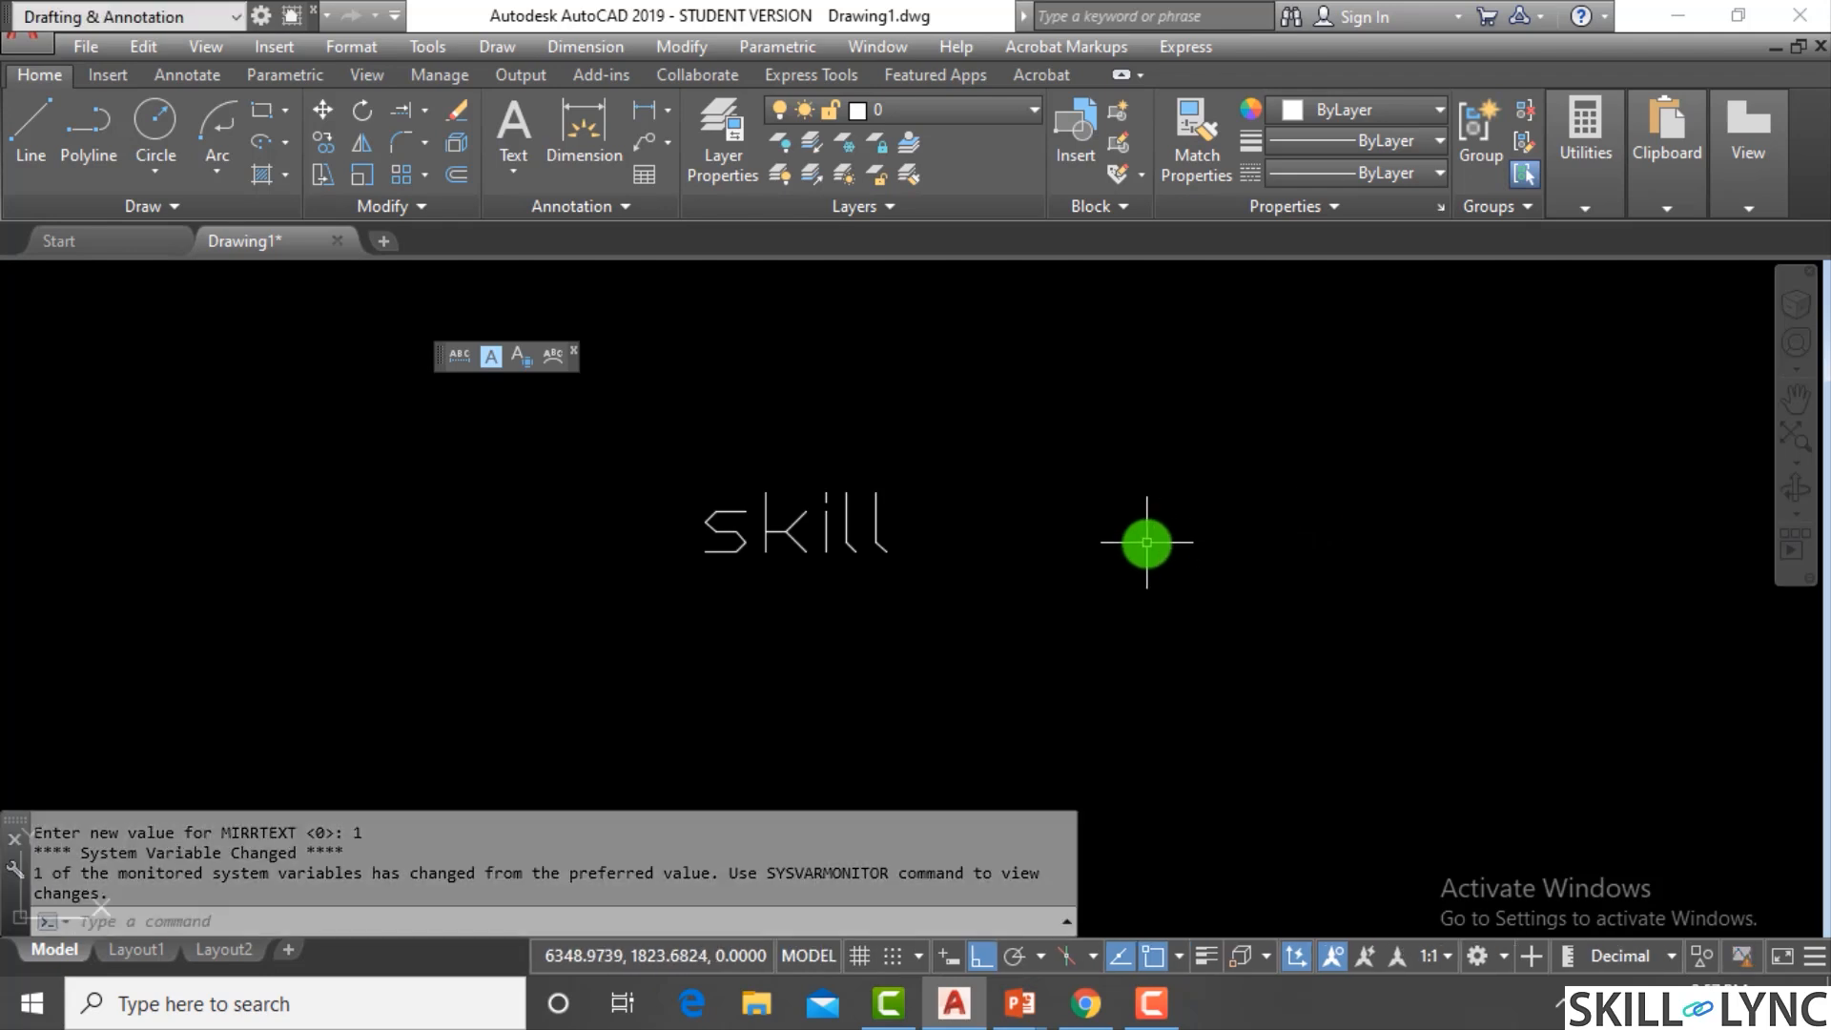
Mirror the text "skill" about a vertical line to its right and keep the source text
type("mi")
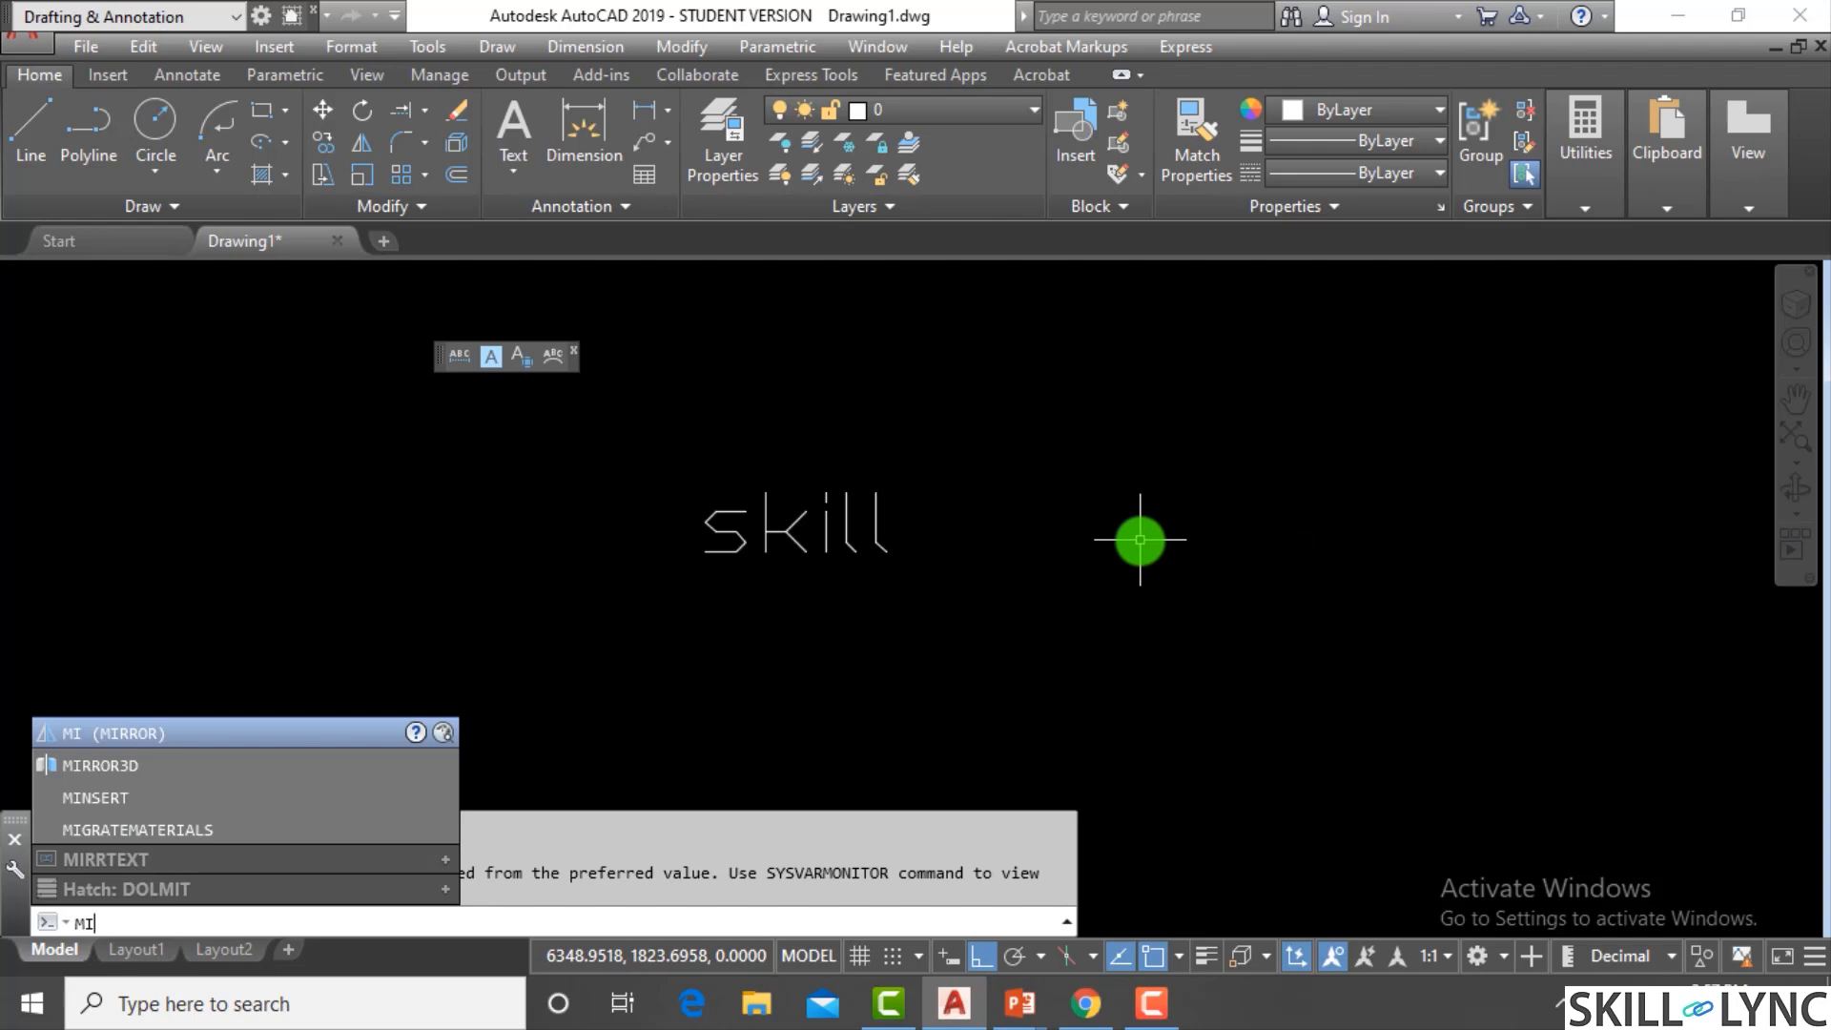
key("Return")
left_click(980, 652)
left_click(605, 434)
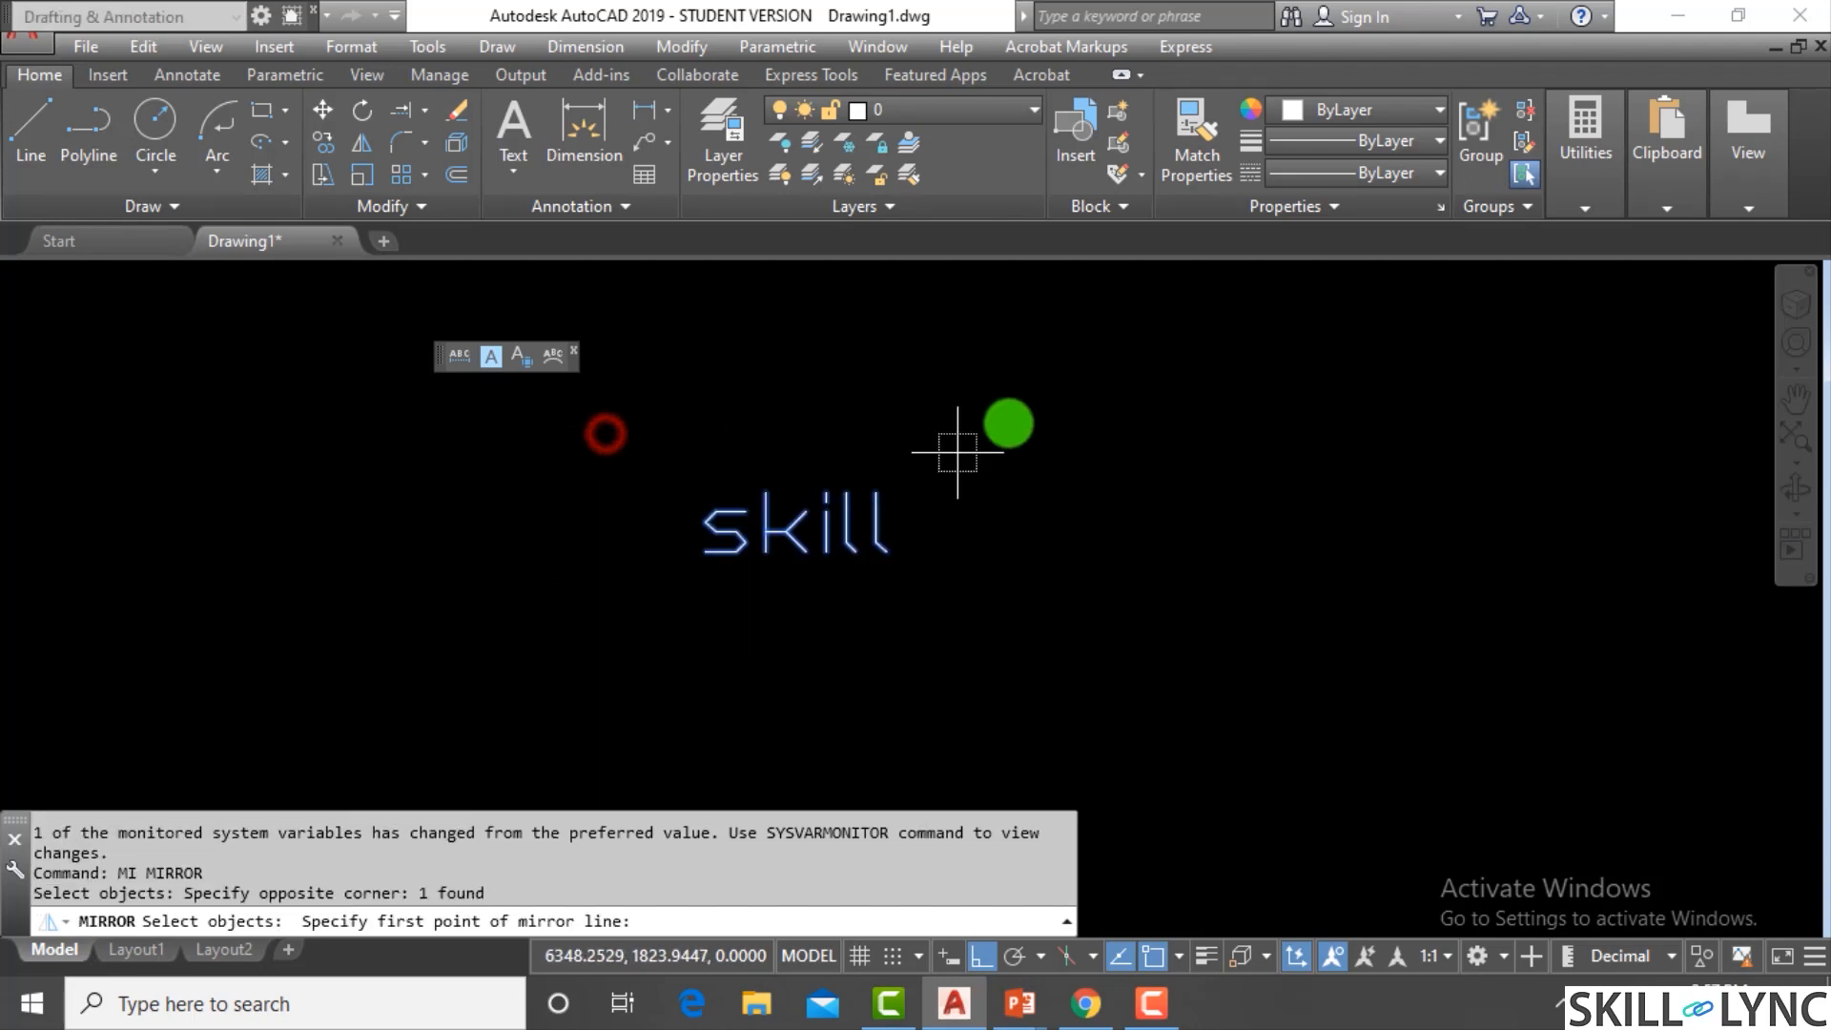
left_click(997, 359)
left_click(1023, 592)
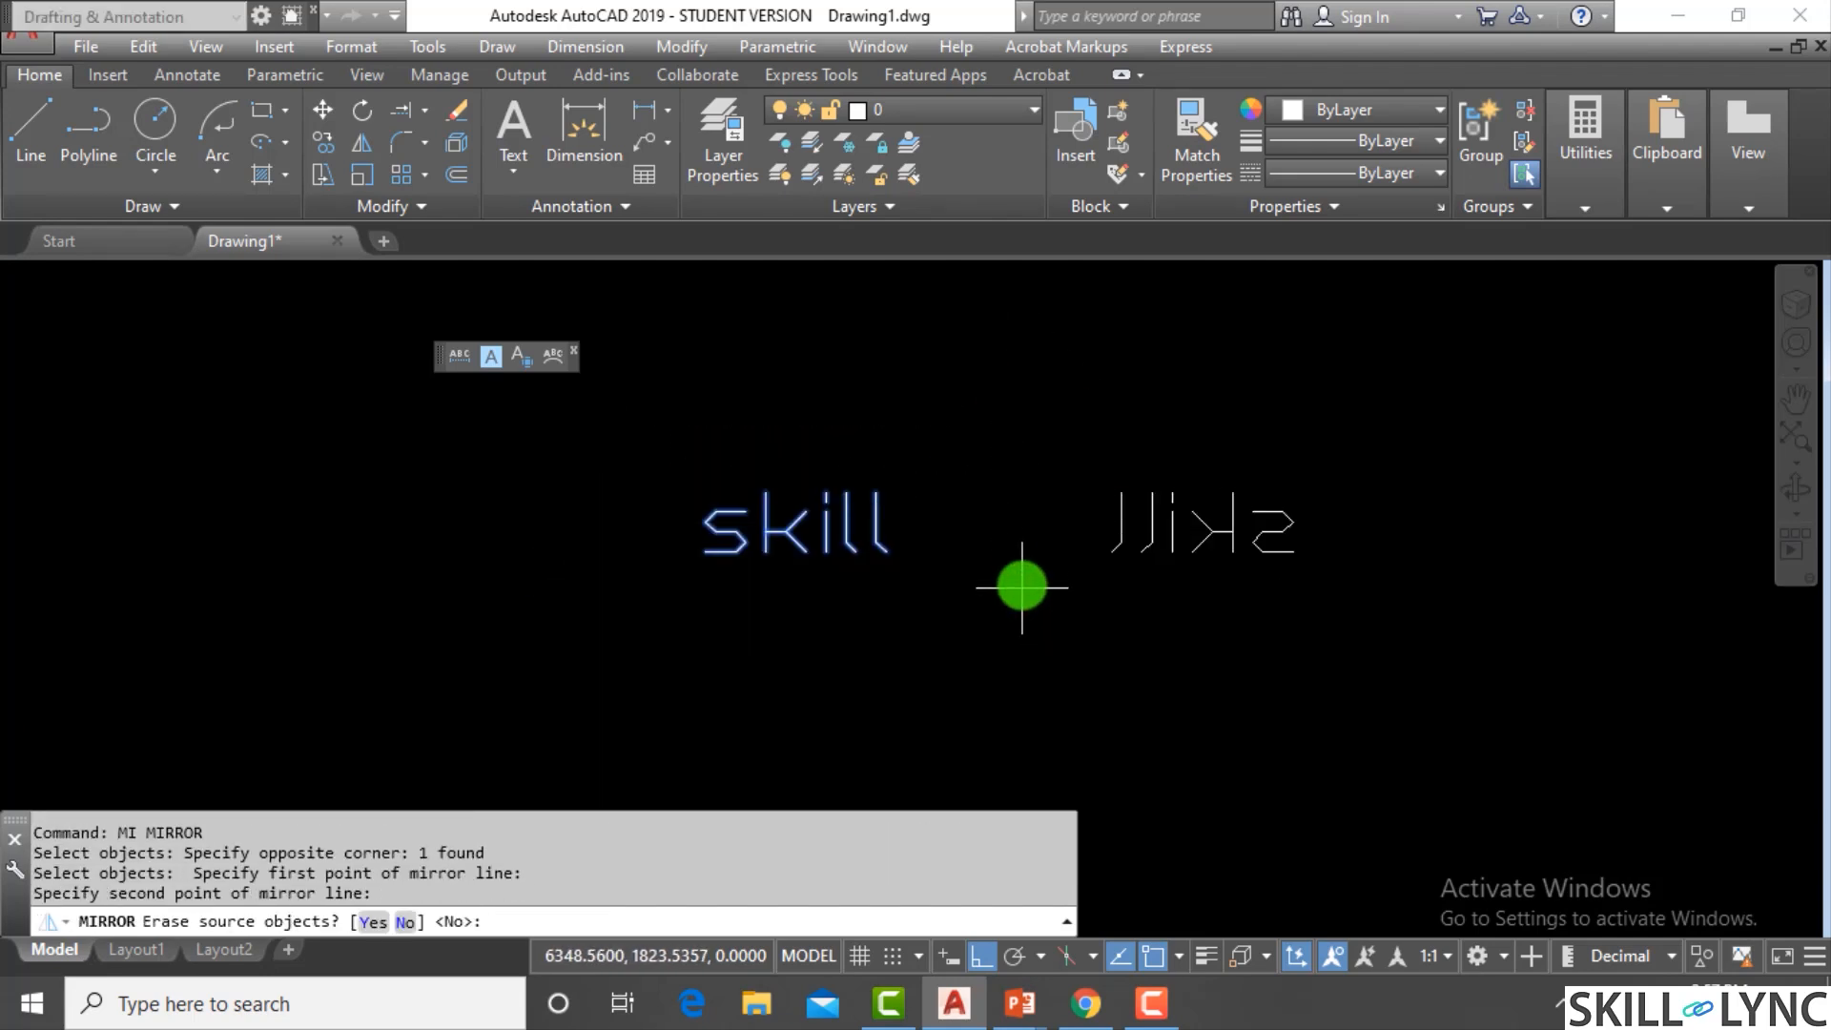
type("n")
key("Return")
key("Escape")
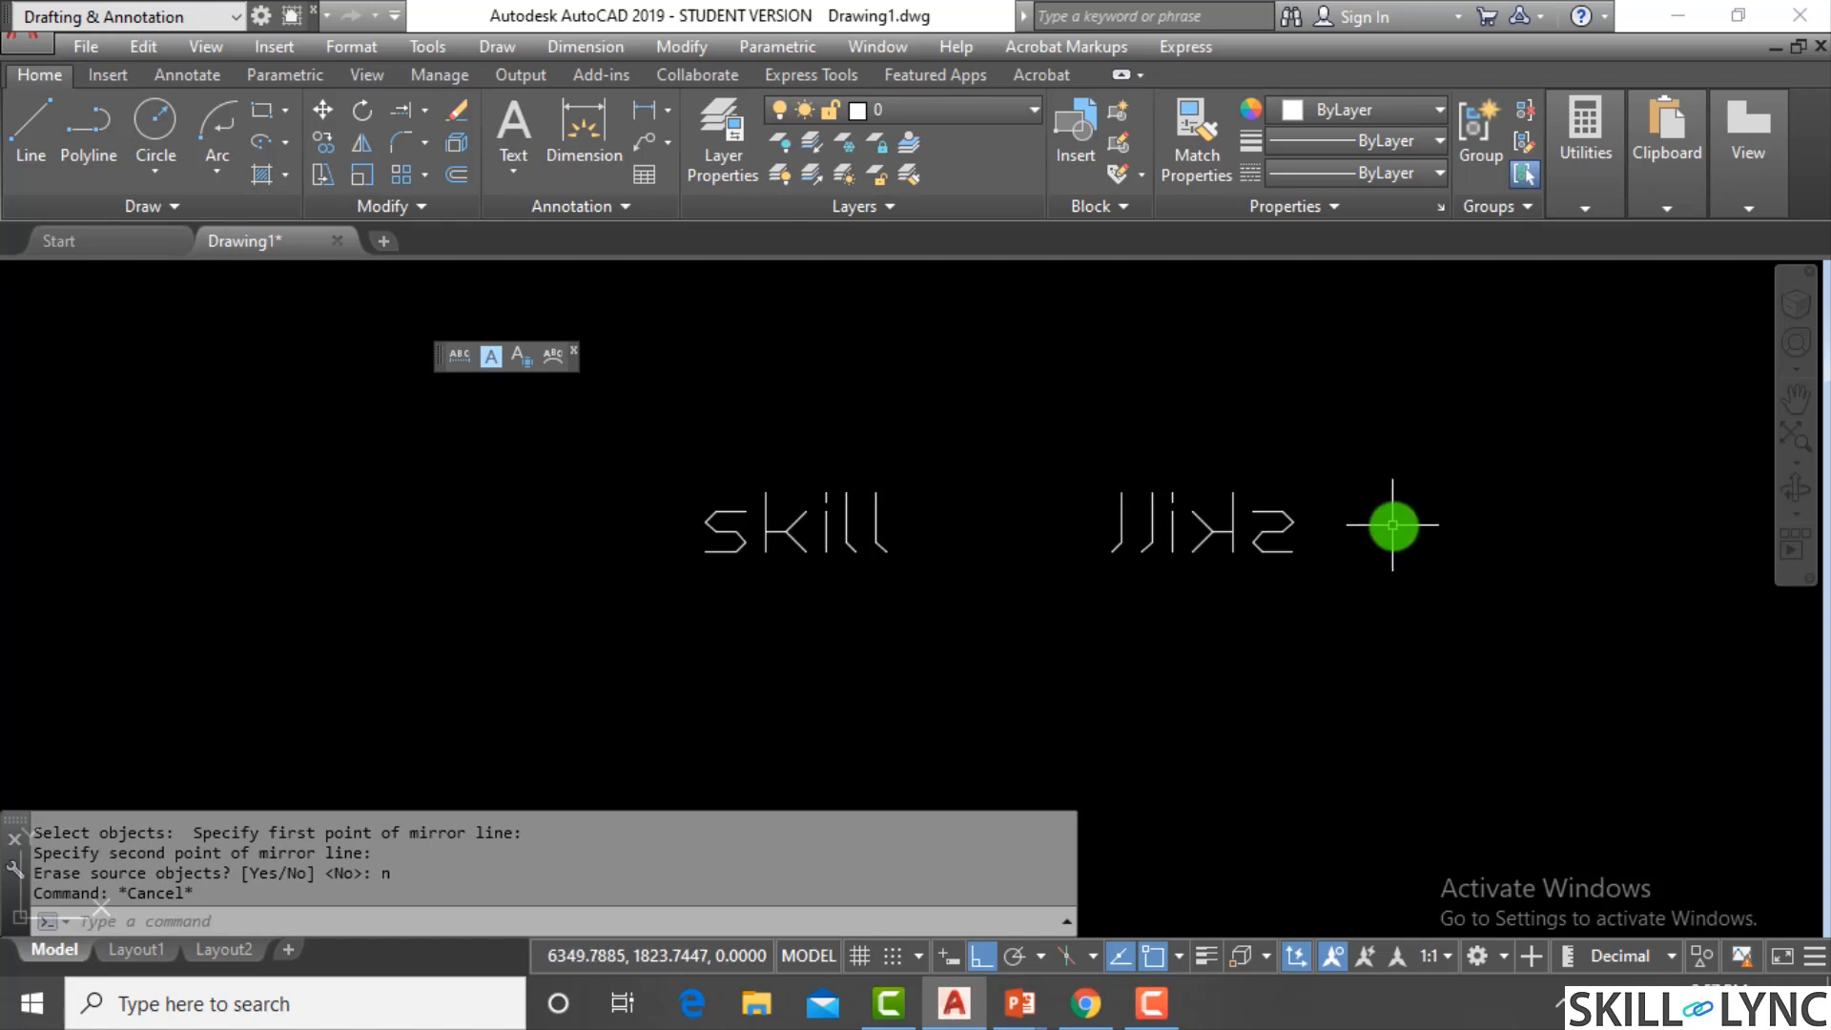
Set the MIRRTEXT system variable to 0
type("MIrr")
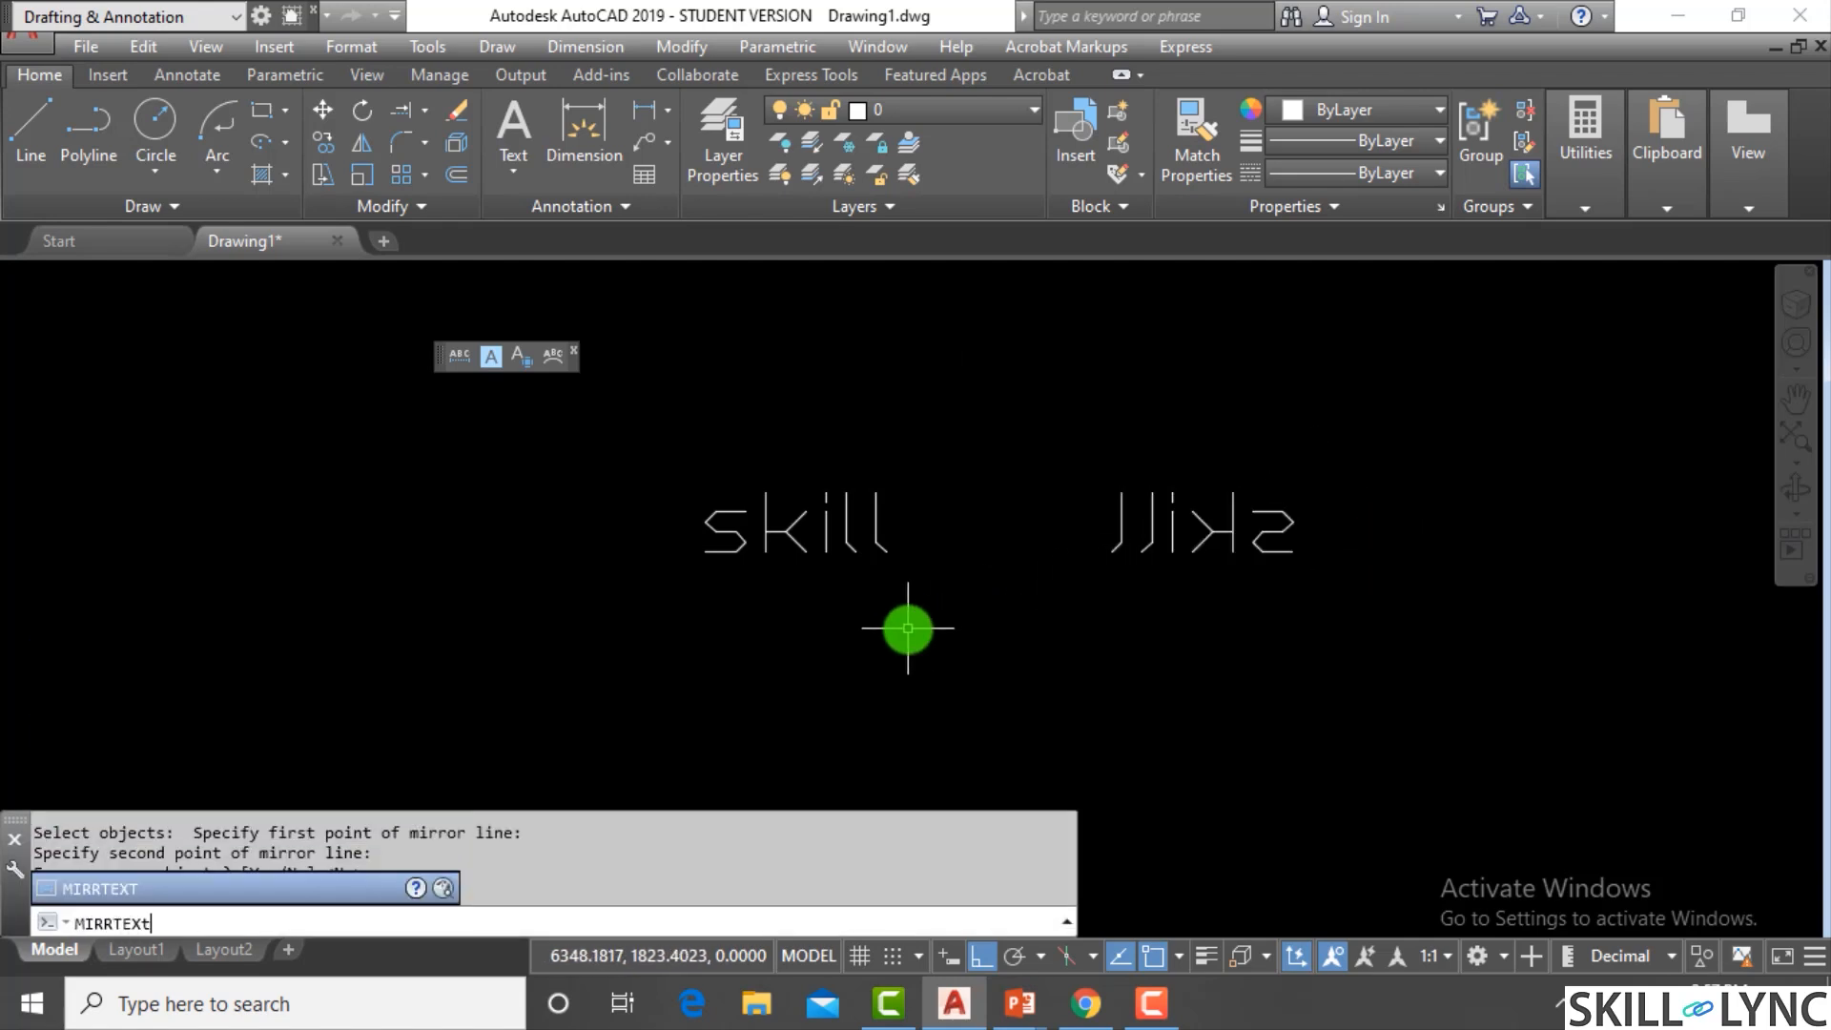
key("Return")
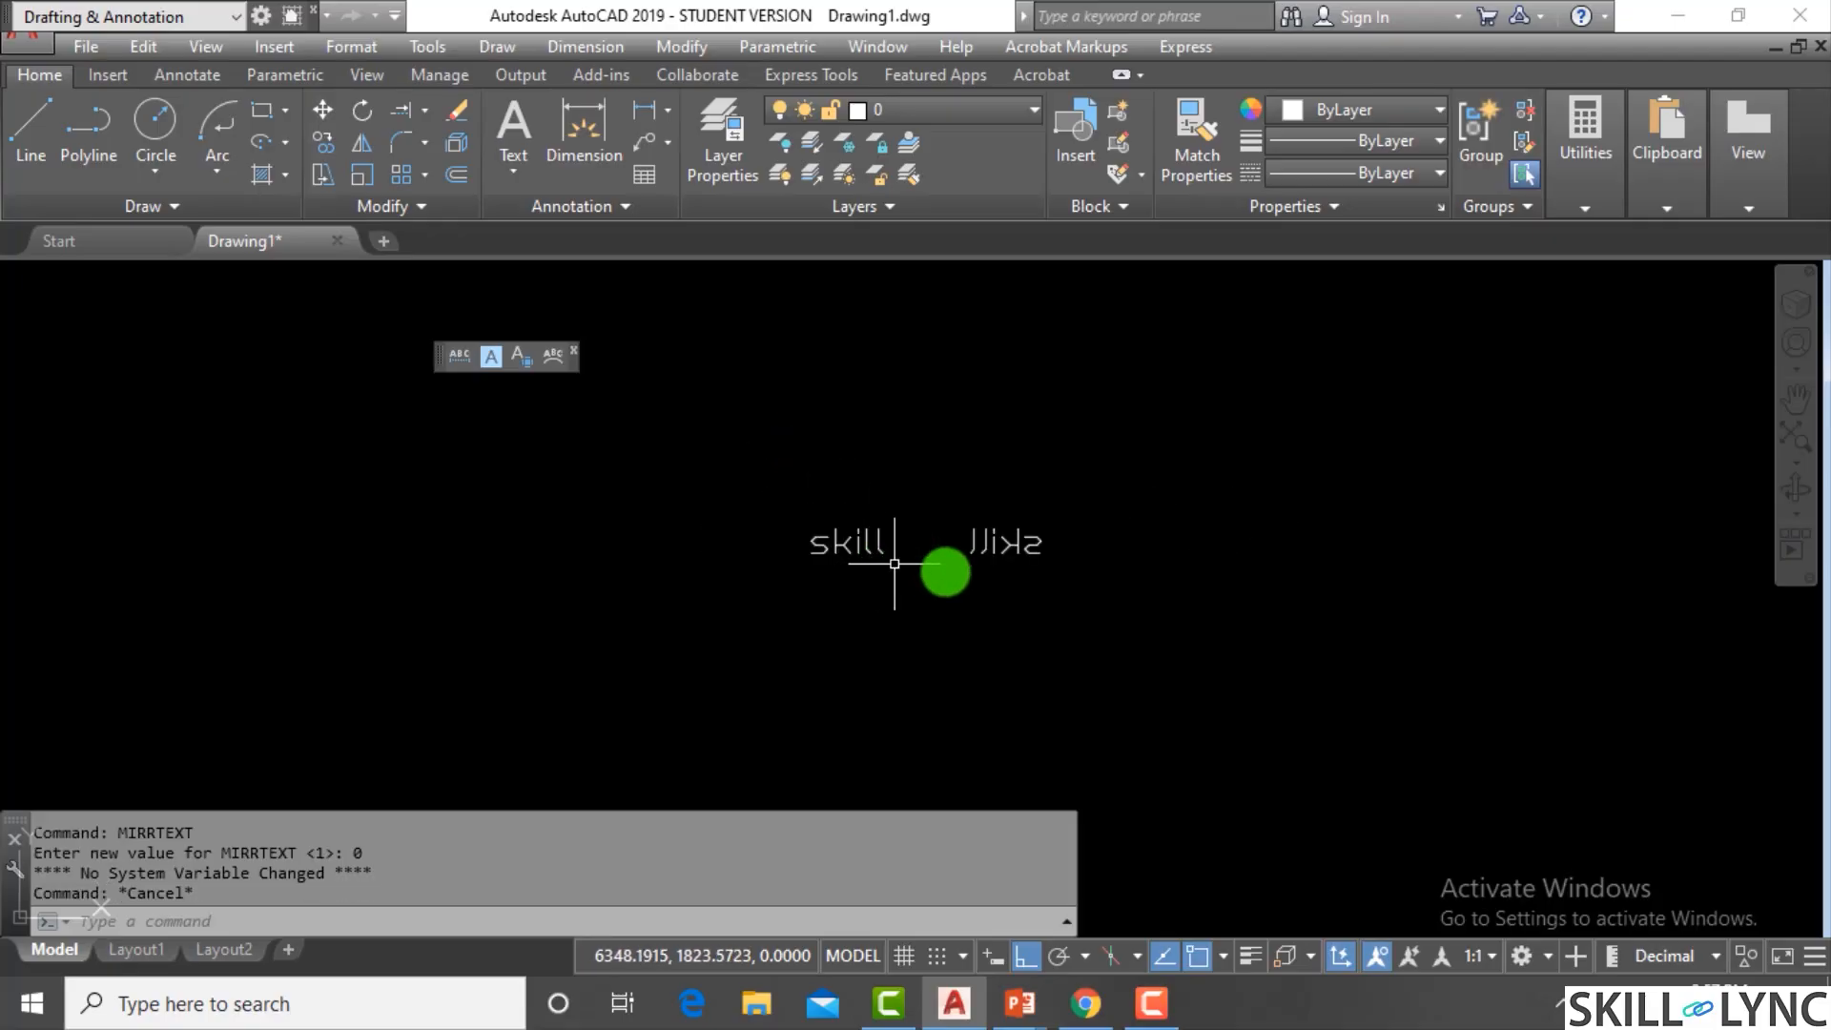
Erase both the original "skill" text and its reversed mirror copy
left_click(1050, 605)
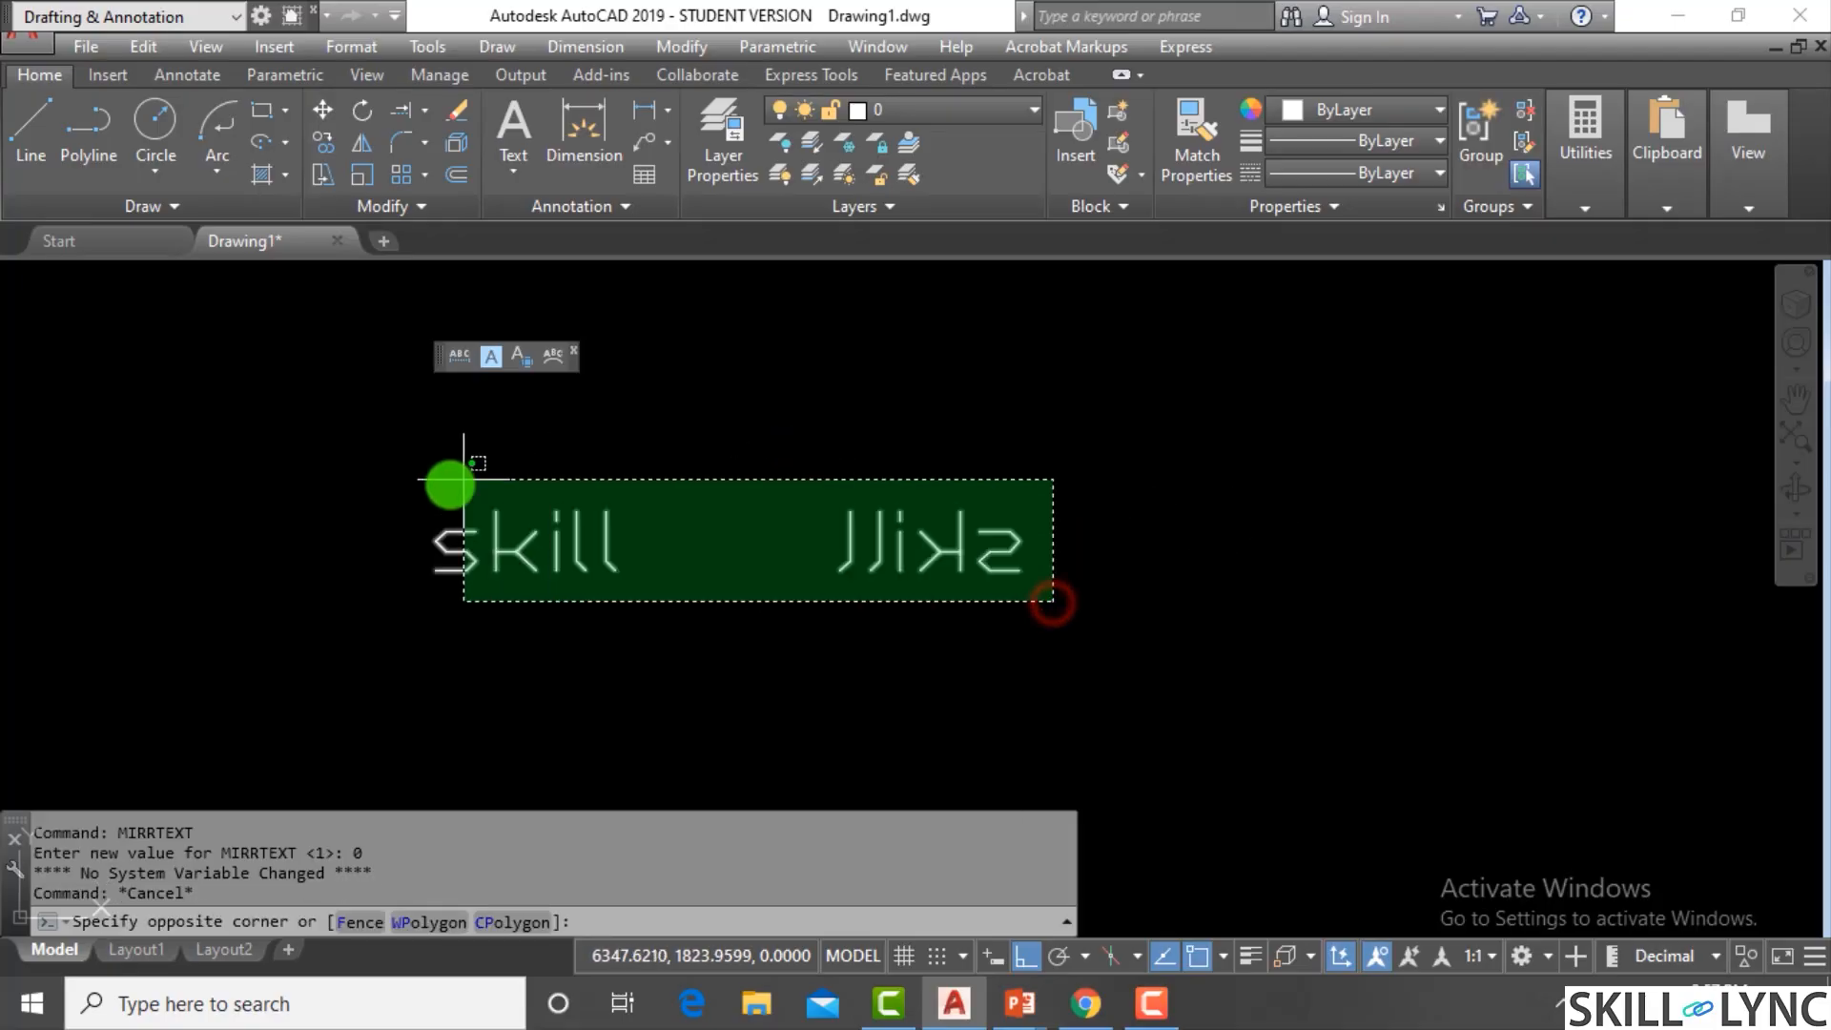
left_click(449, 482)
type("e")
key("Return")
Draw a horizontal line about 3 units long in the cleared area
type("l")
key("Return")
left_click(451, 585)
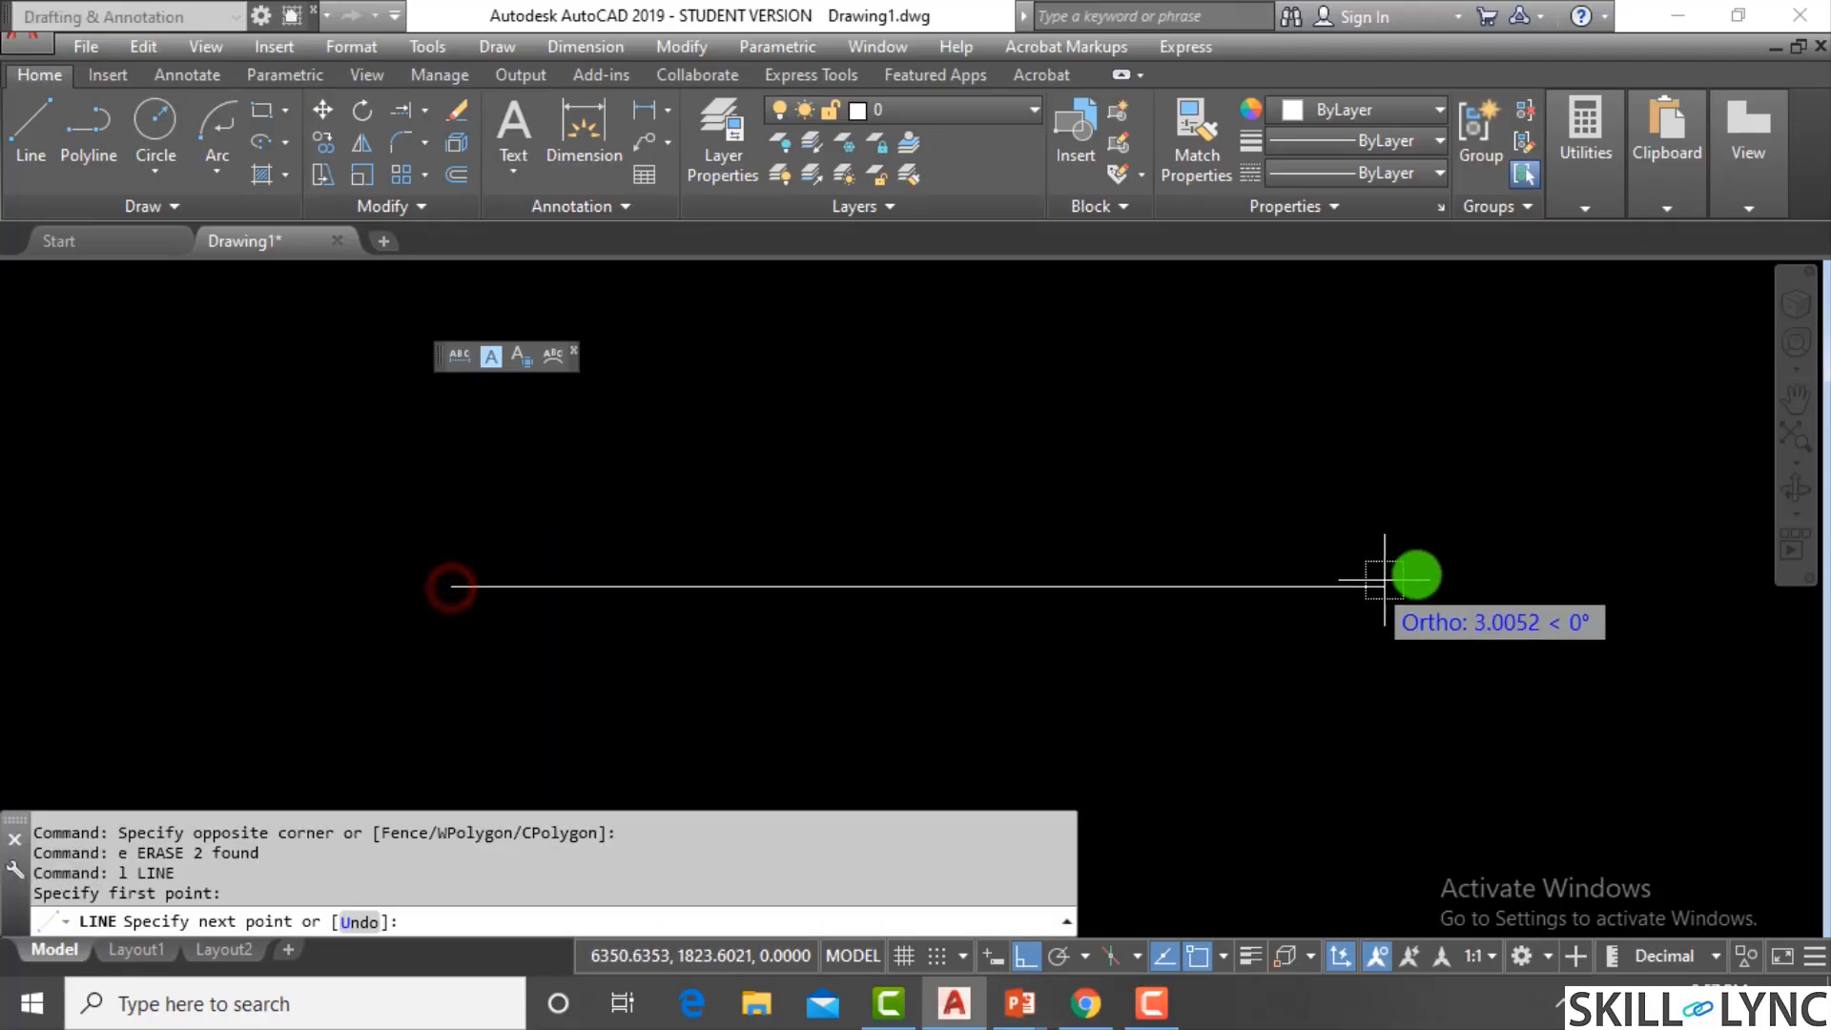
left_click(1416, 576)
key("Escape")
key("Return")
left_click(813, 405)
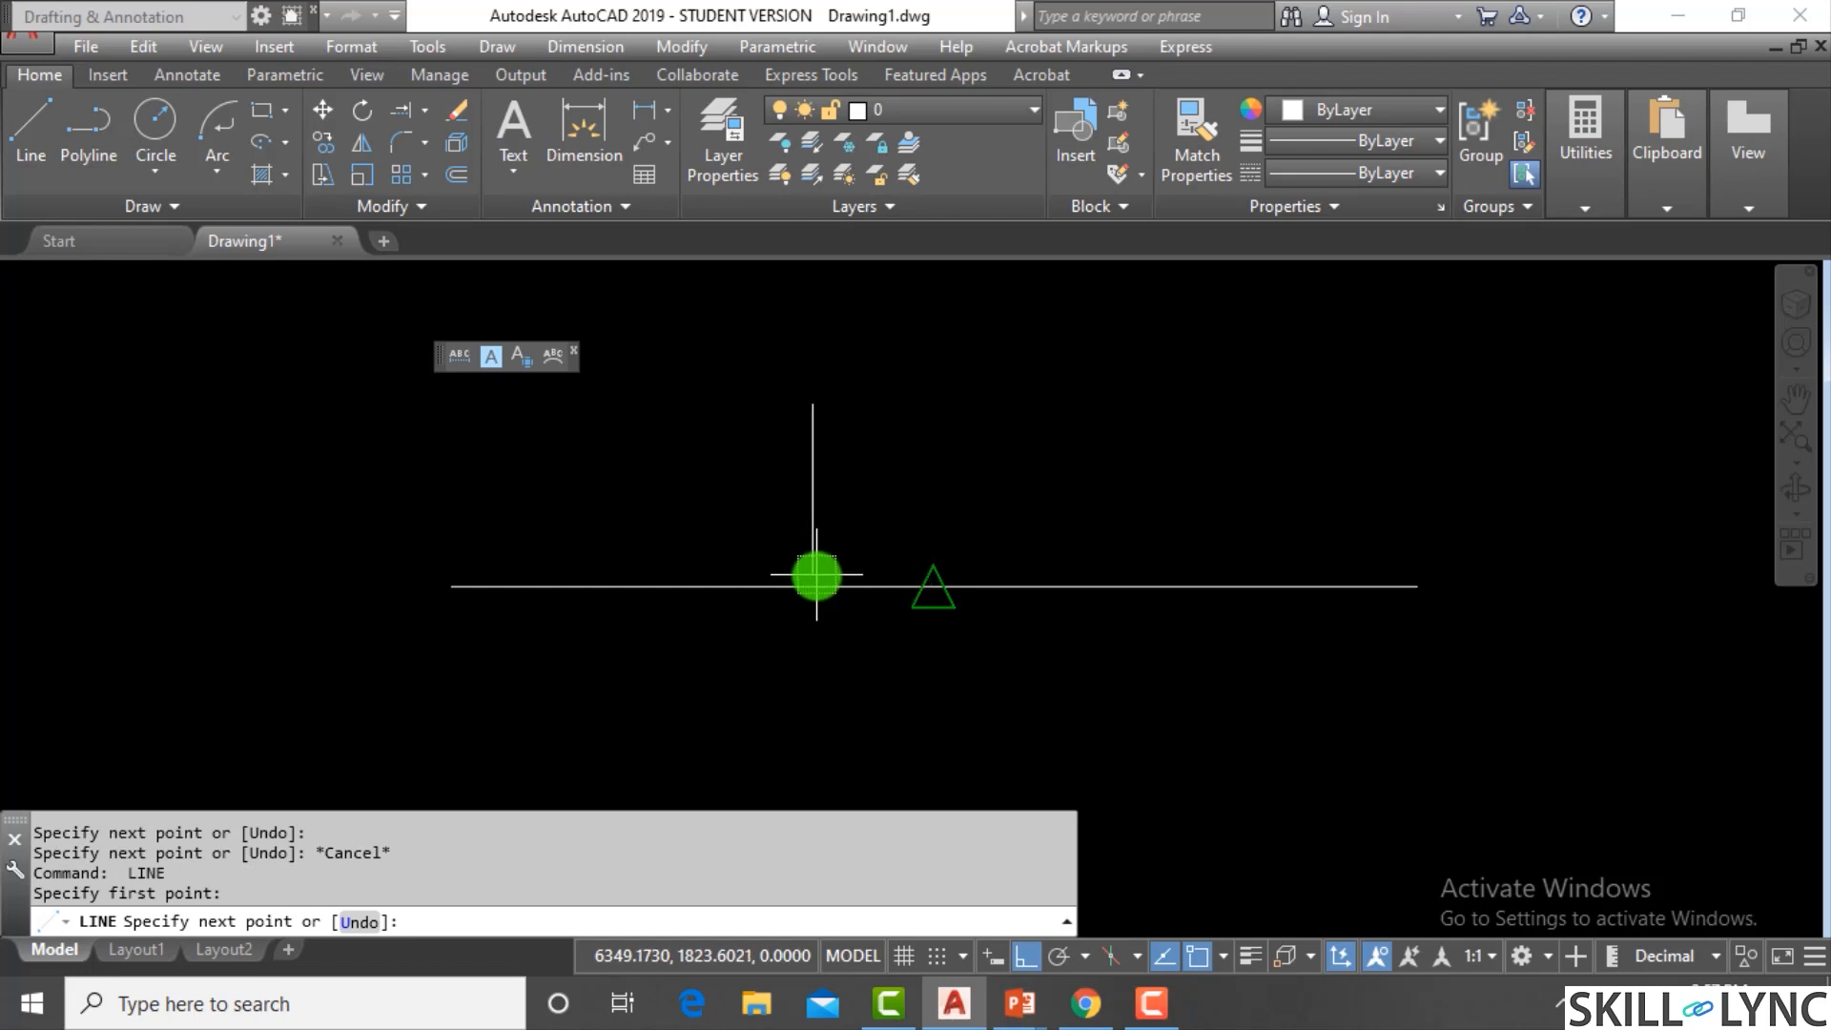
key("Escape")
key("Escape")
key("Escape")
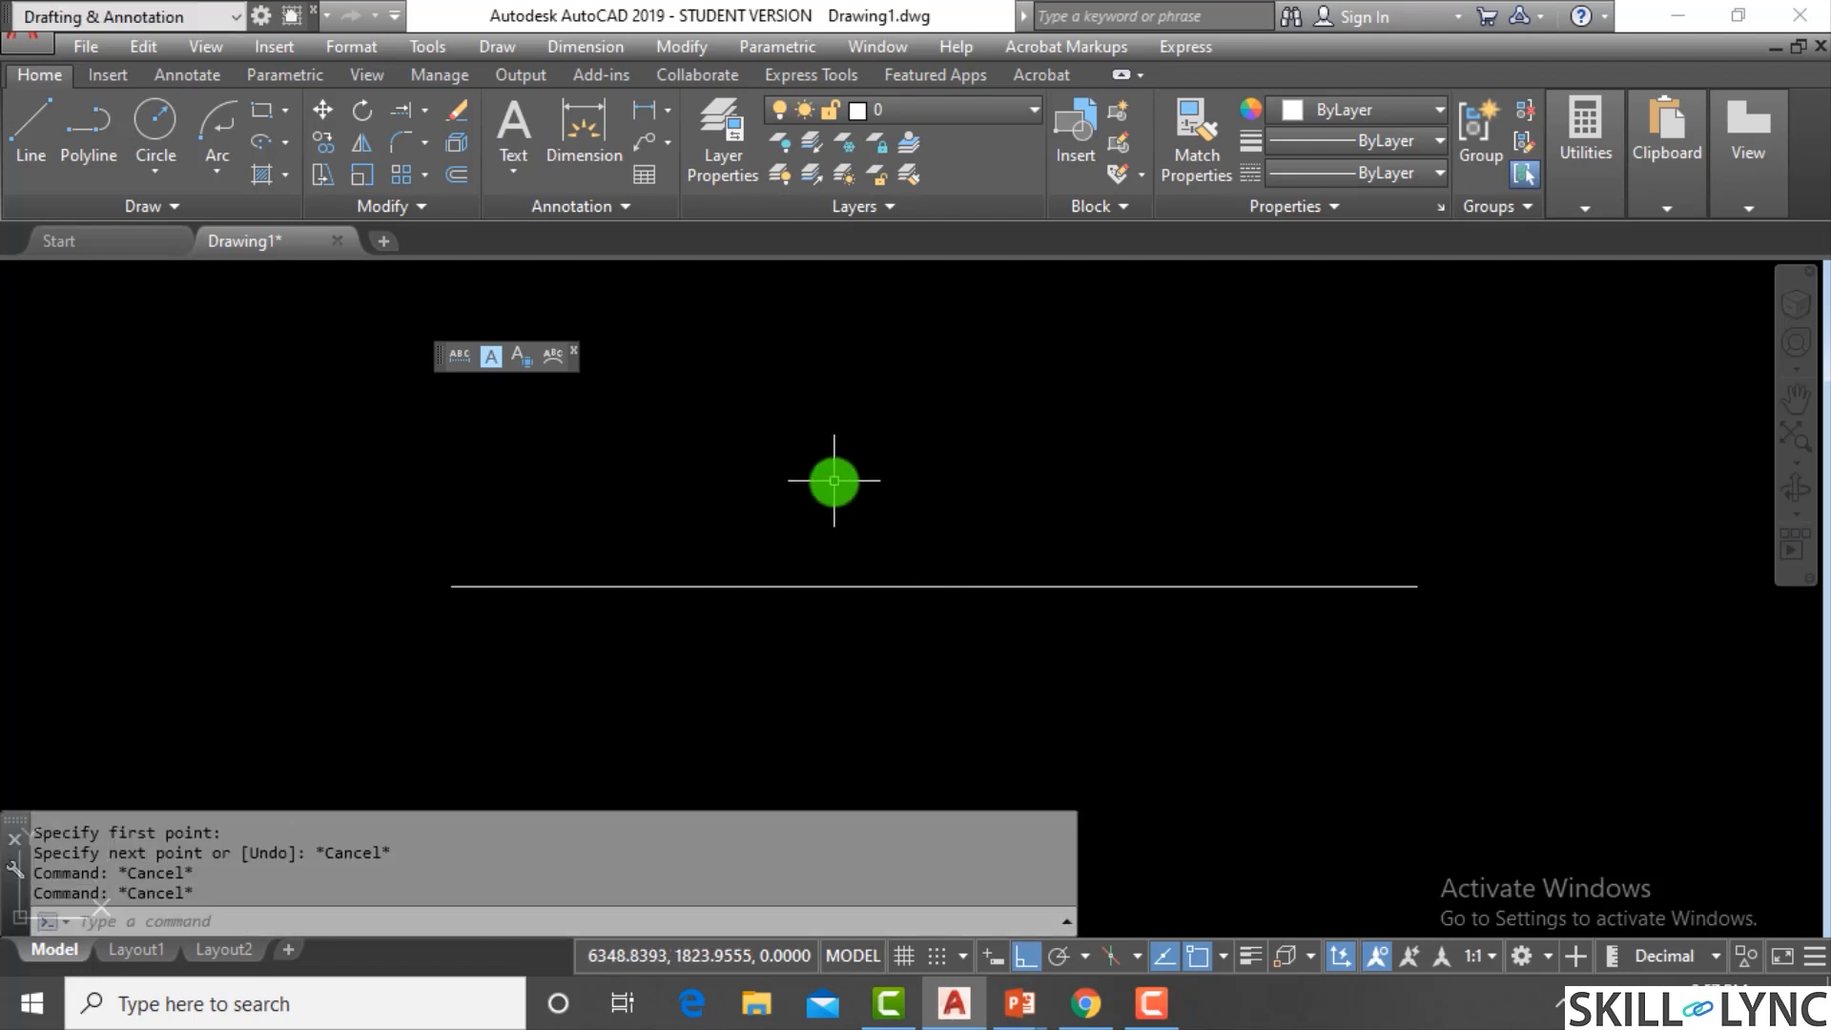
Place a point at the midpoint of the short horizontal line, and undo the point
type("poi")
key("Return")
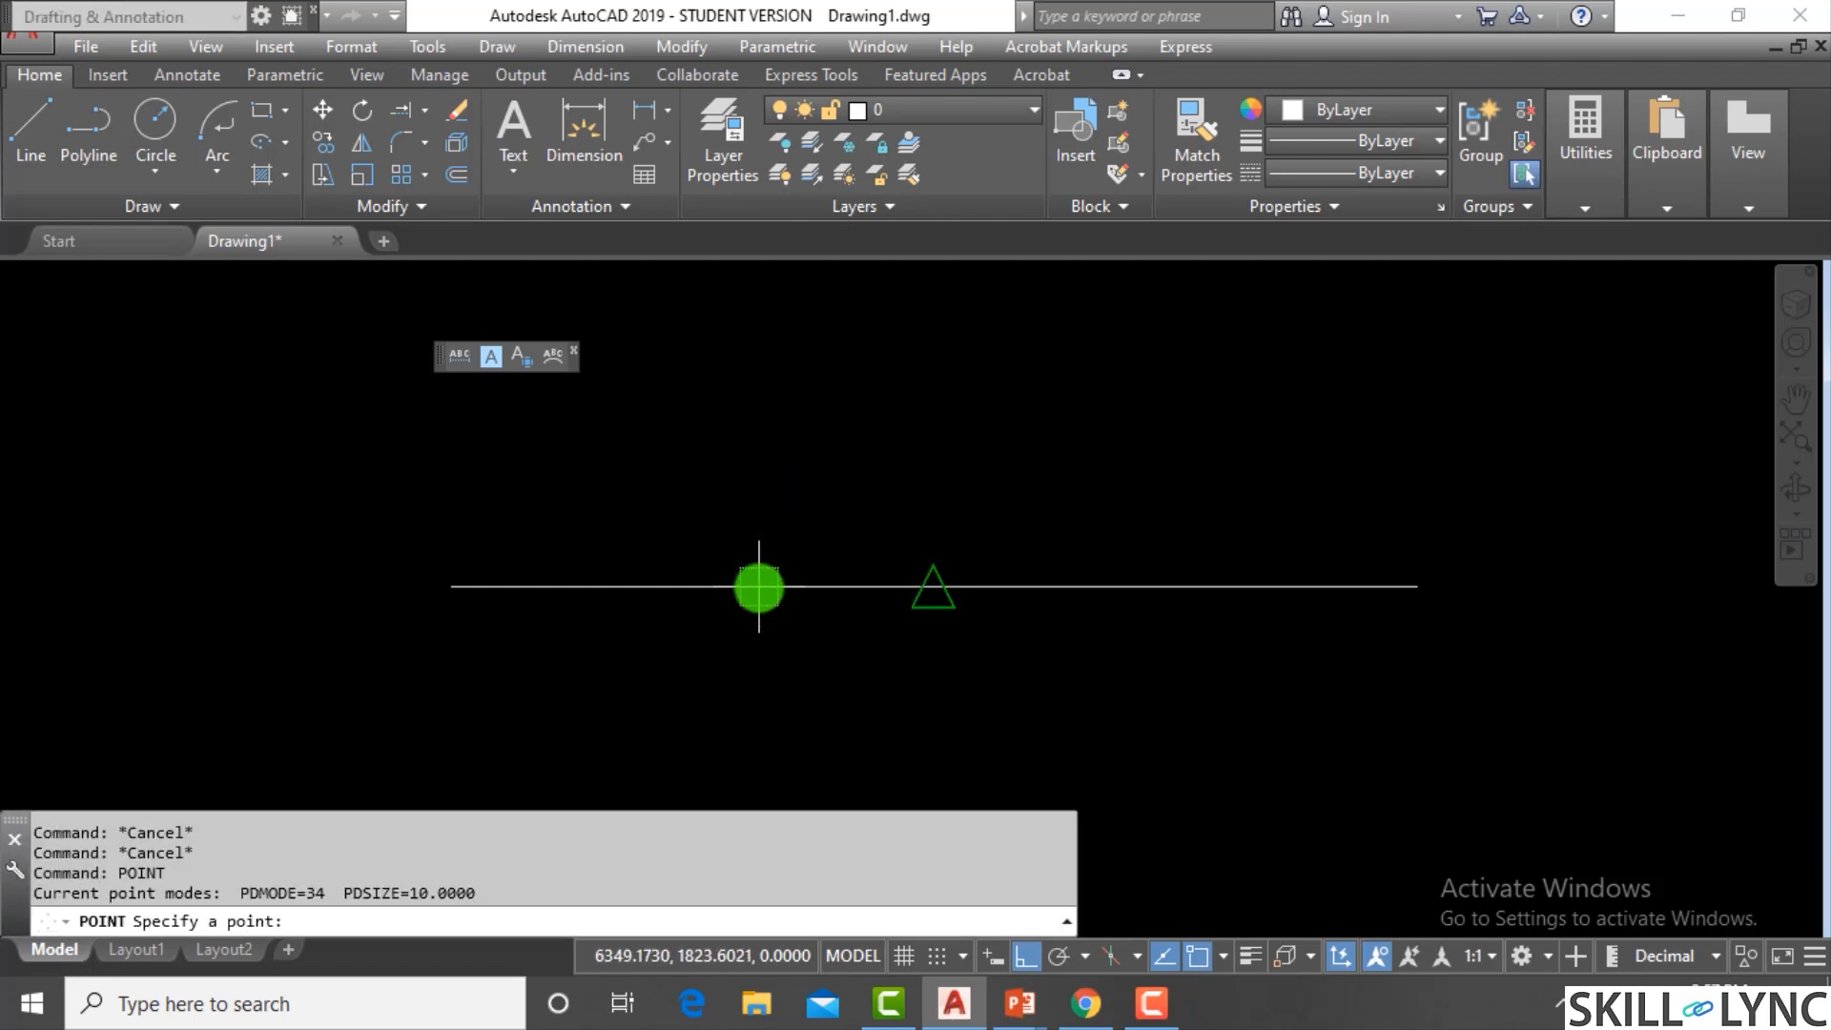
left_click(933, 585)
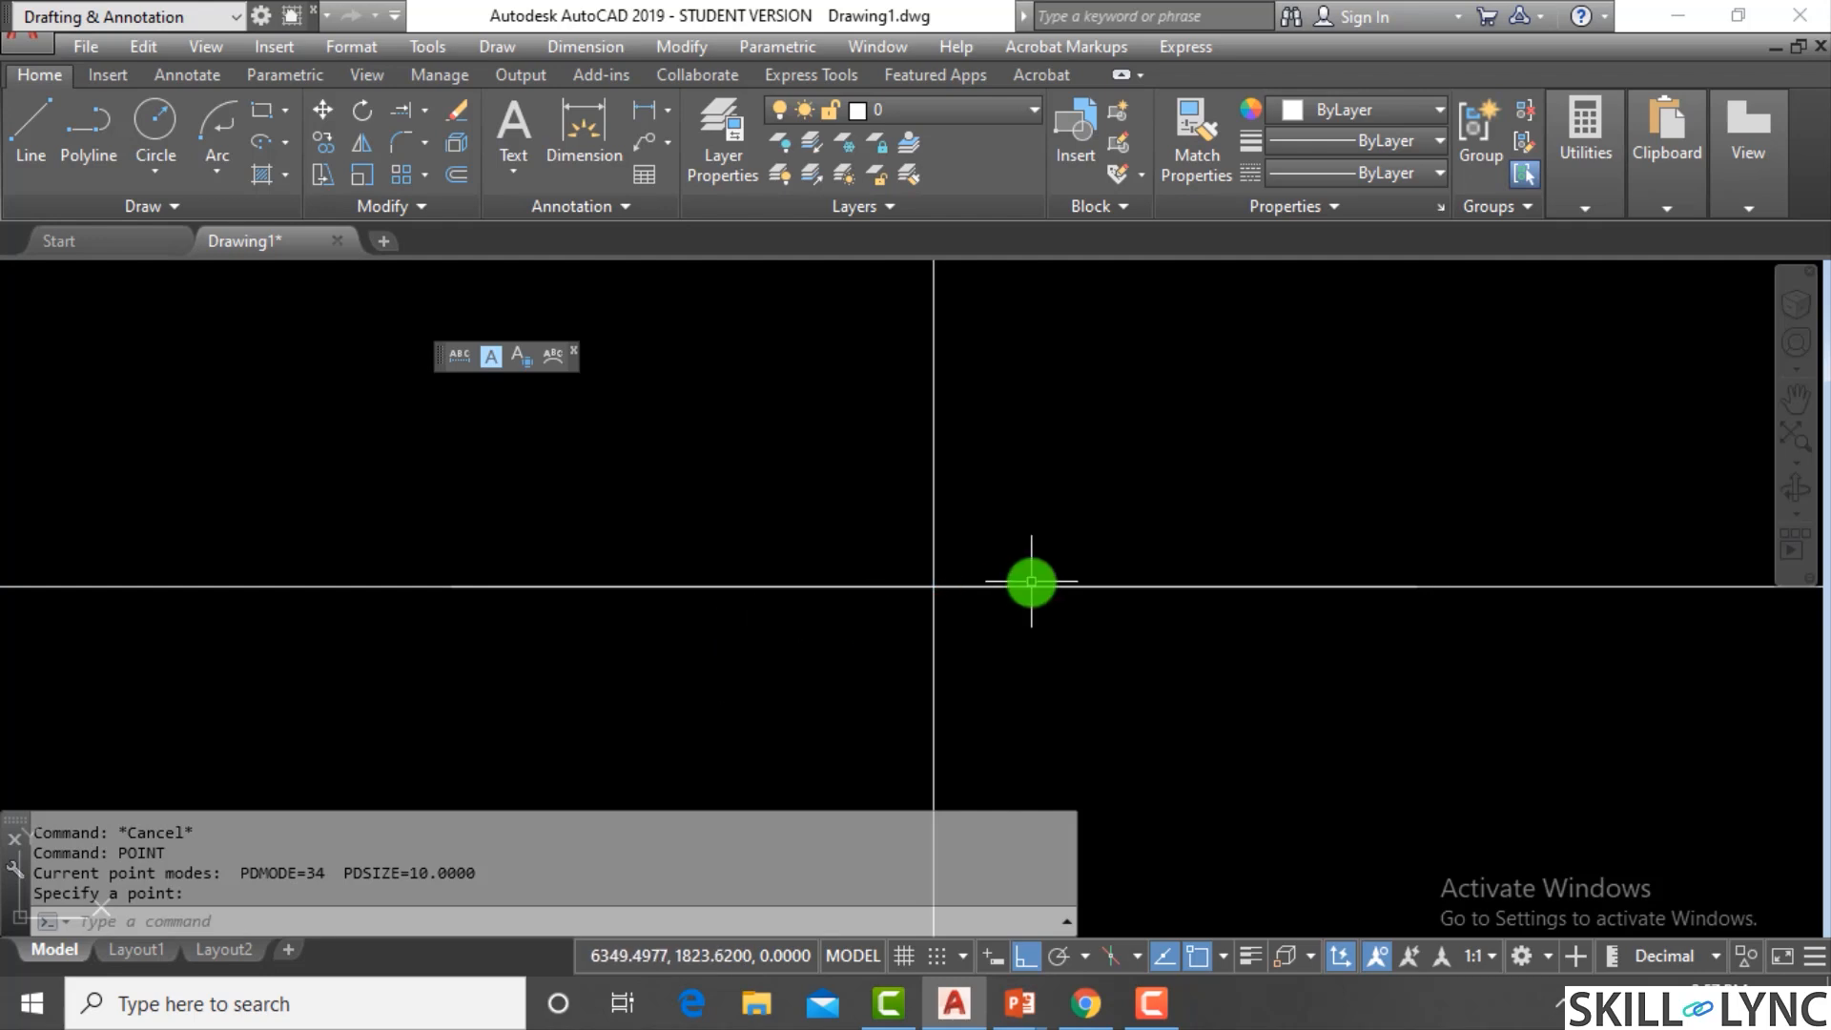
key("Escape")
type("u")
key("Return")
Erase the short horizontal line
scroll(957, 606, "down", 3)
left_click(1006, 650)
left_click(635, 377)
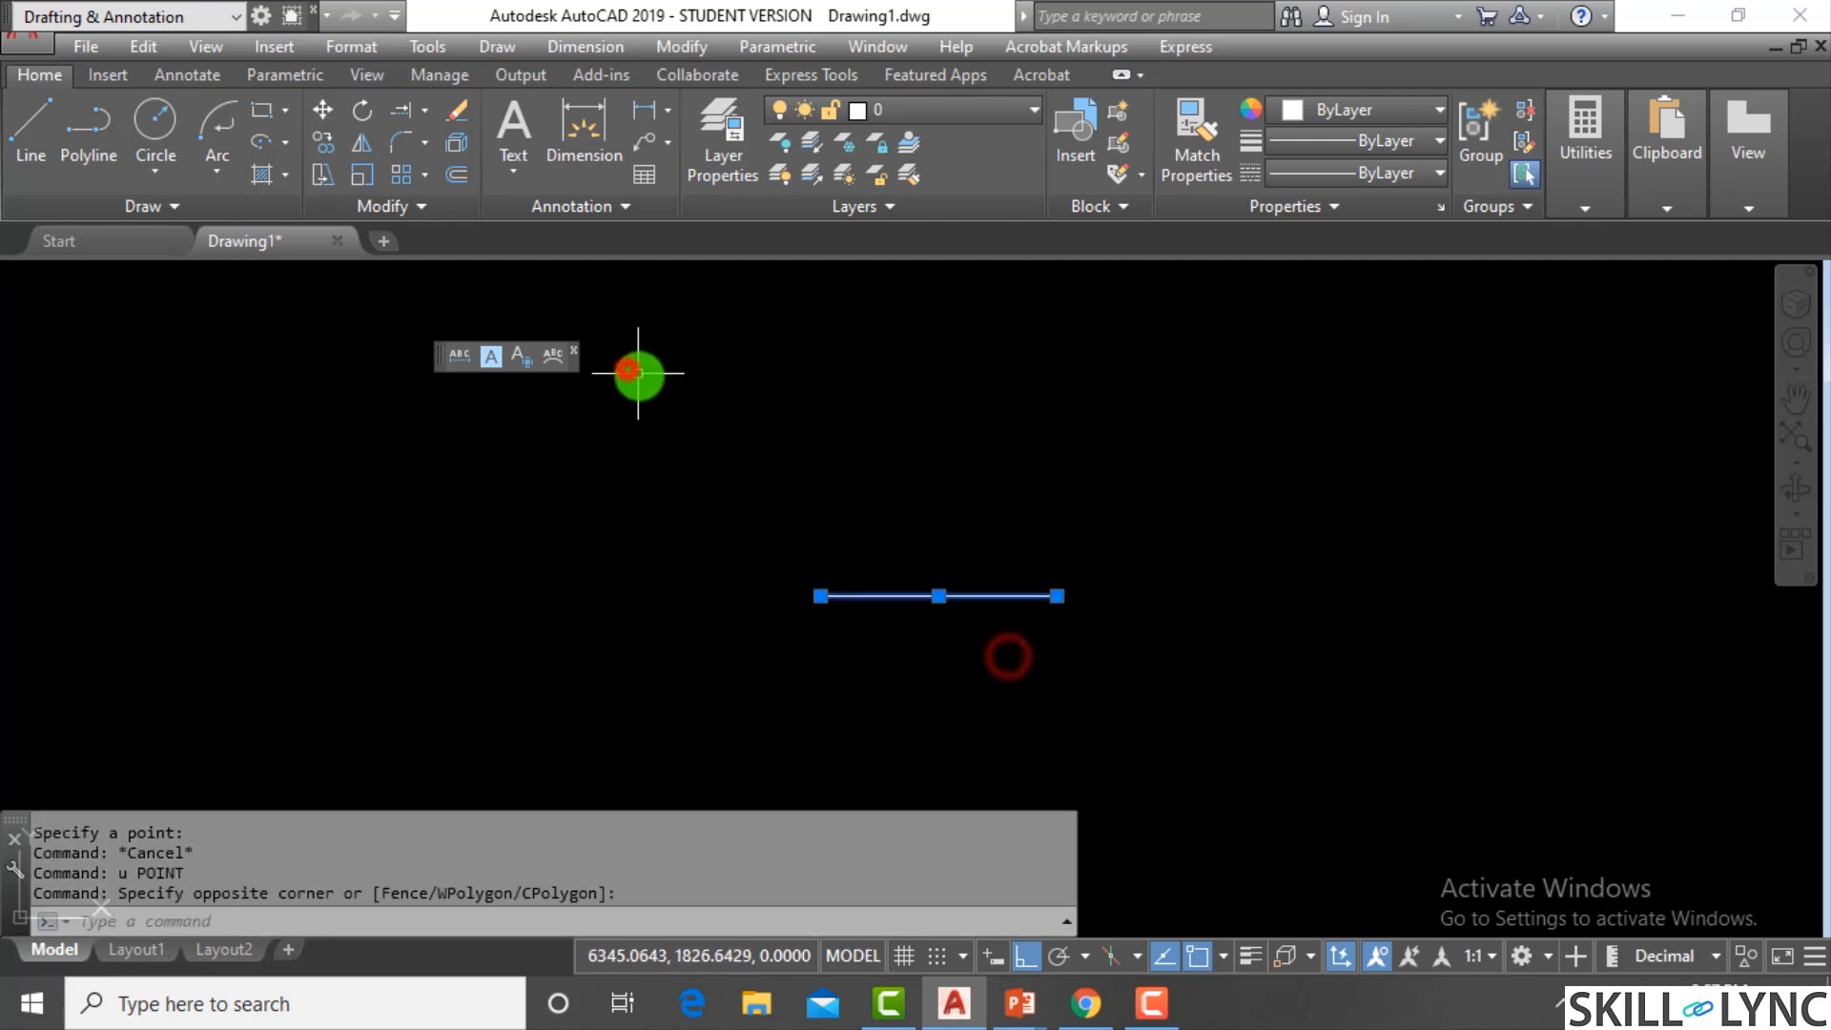
type("e")
key("Return")
Draw a horizontal line about 15.6 units long across the empty area
type("l")
key("Return")
left_click(319, 603)
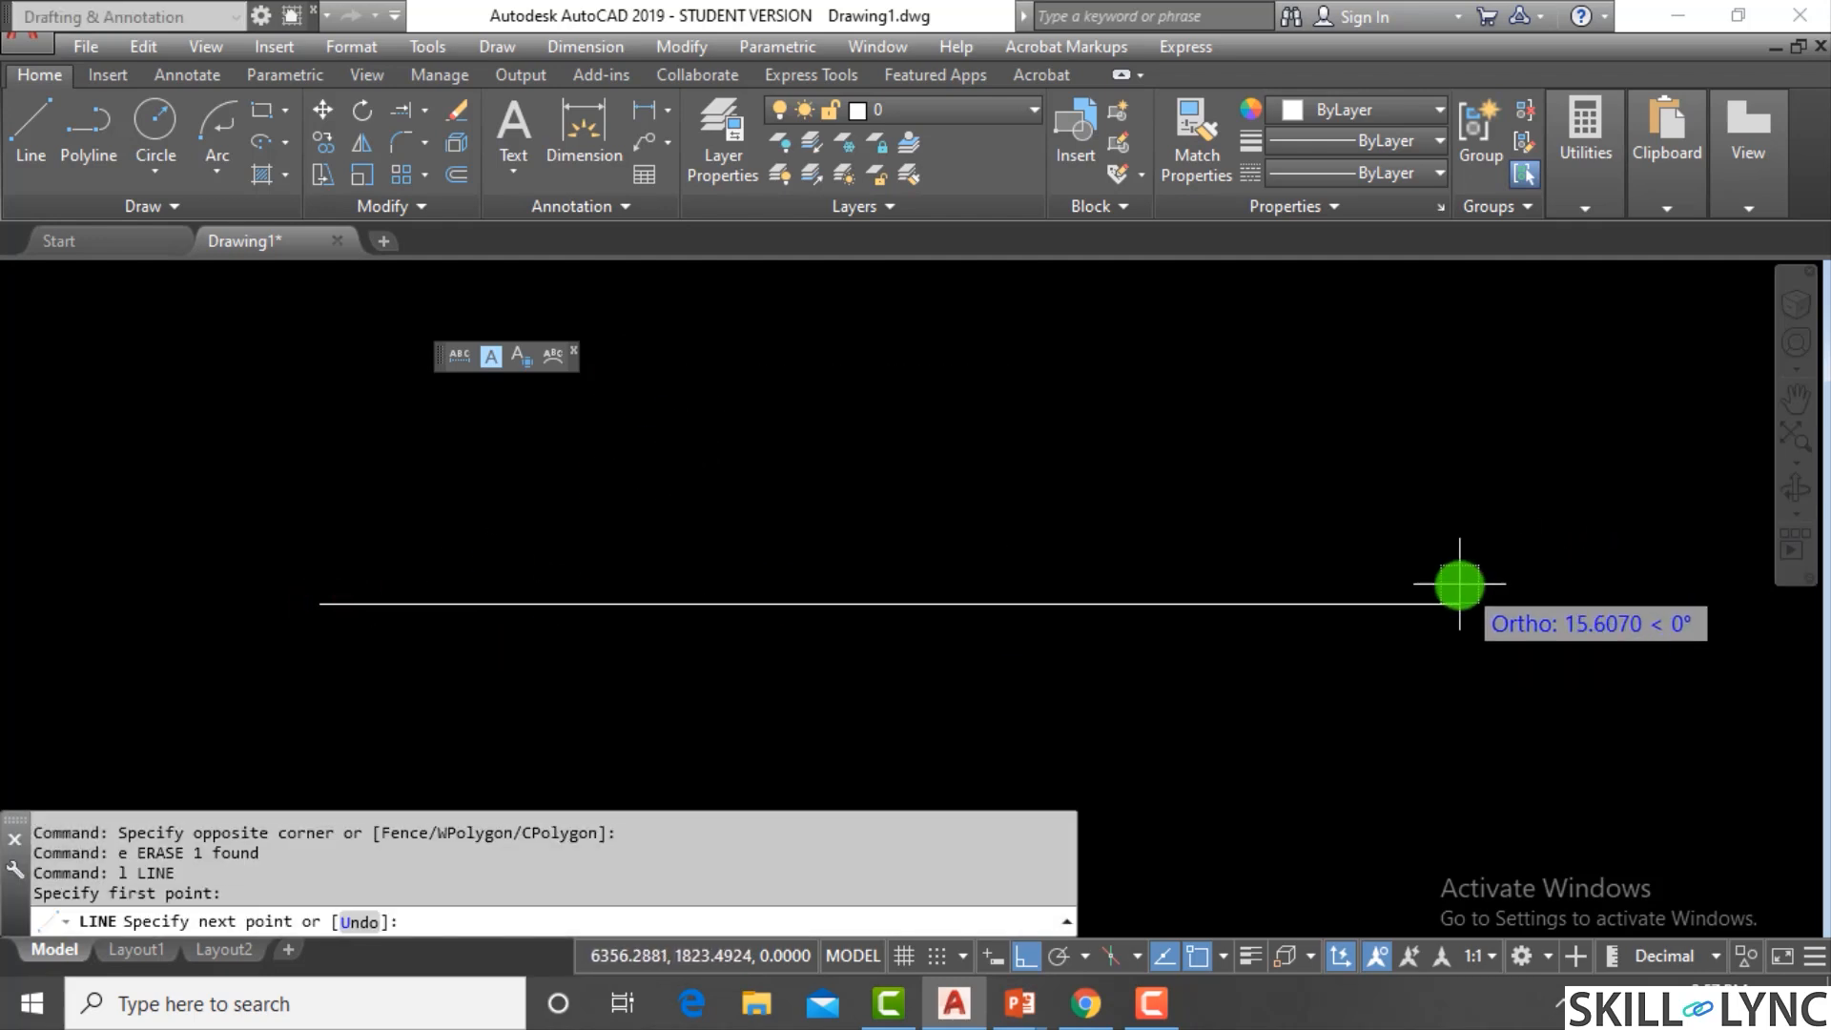
left_click(1459, 584)
key("Escape")
key("Escape")
scroll(885, 498, "down", 3)
scroll(982, 611, "up", 3)
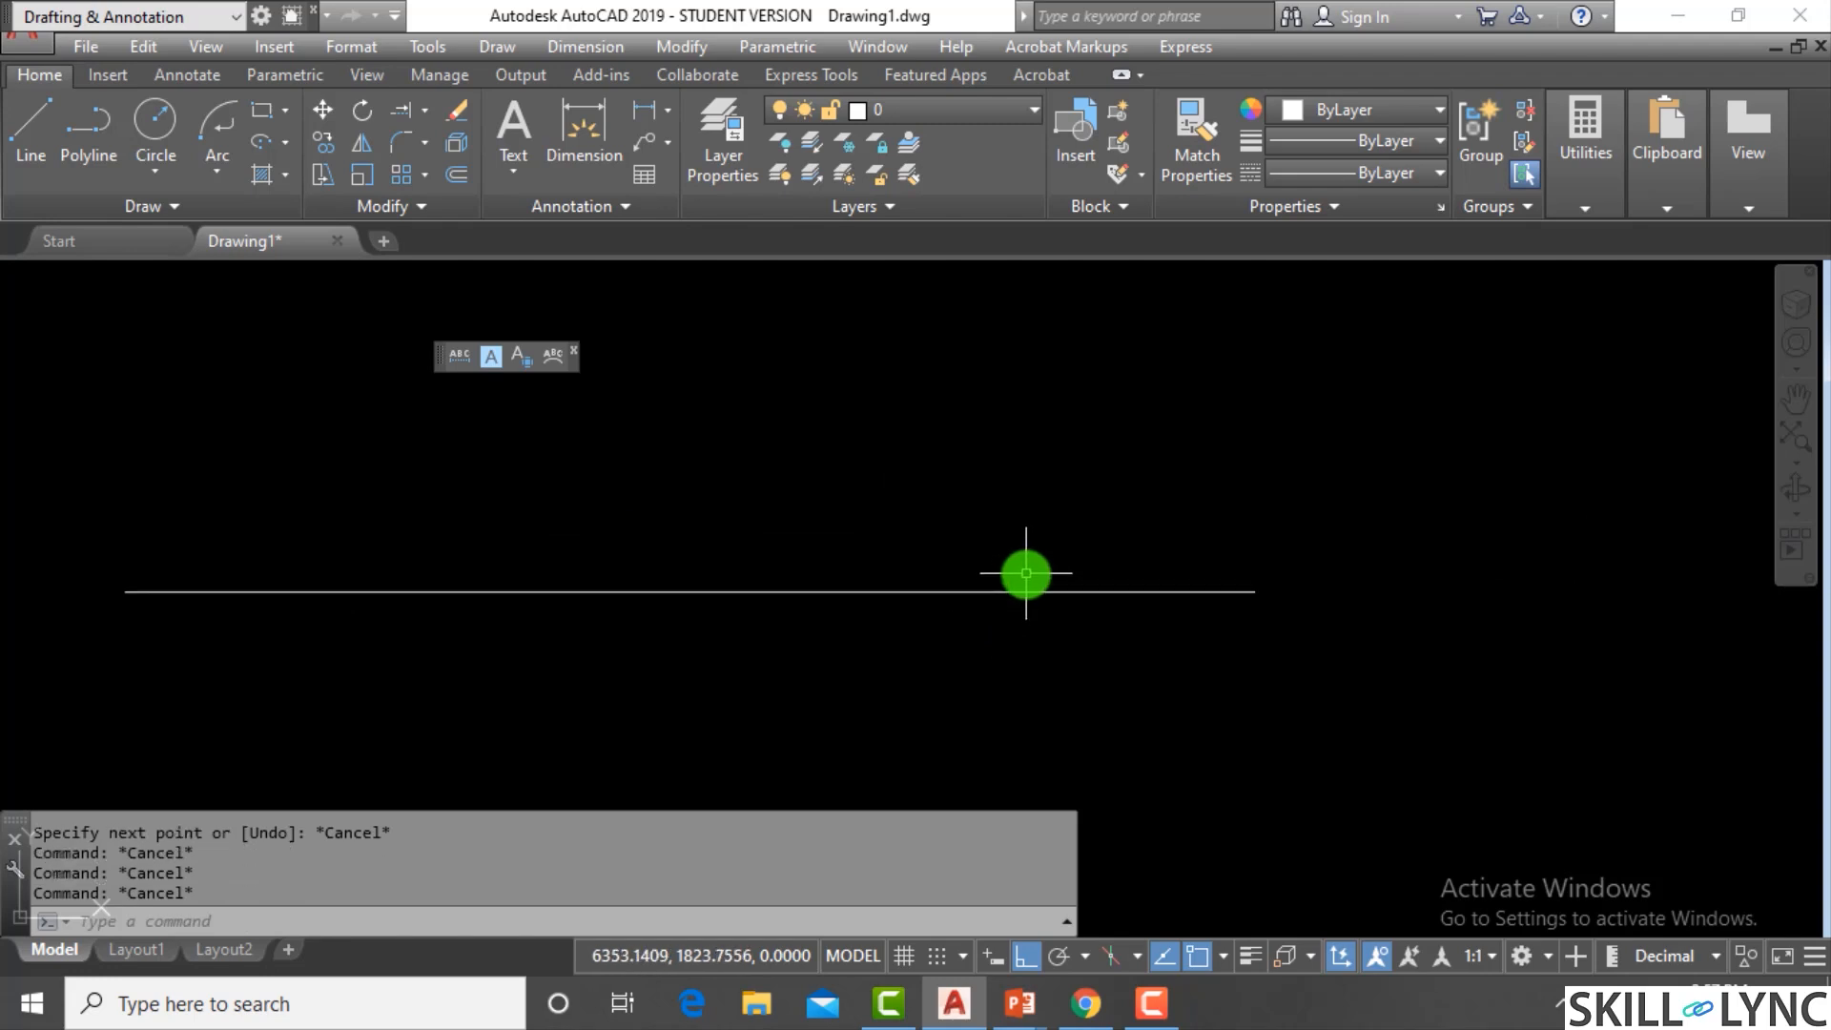
Set the point size to 2 in absolute units in the point style settings (DDPTYPE)
type("ddptype")
key("Return")
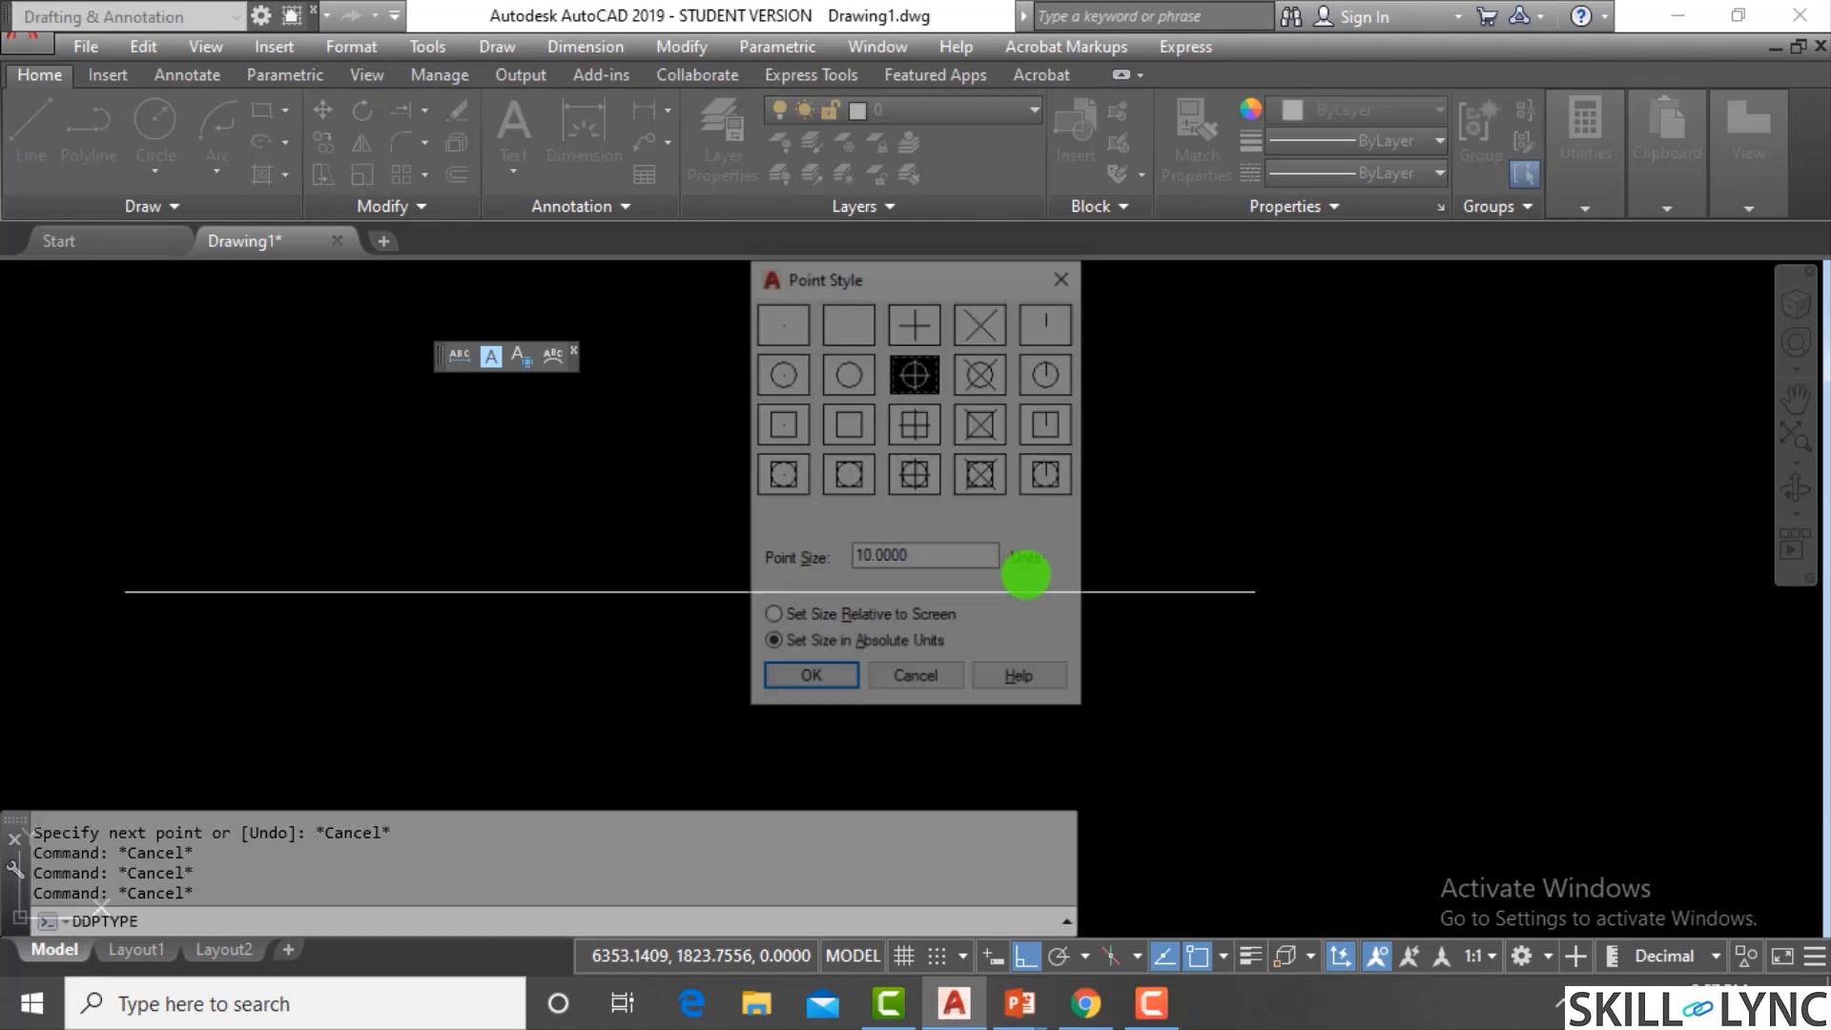
left_click_drag(922, 555, 826, 554)
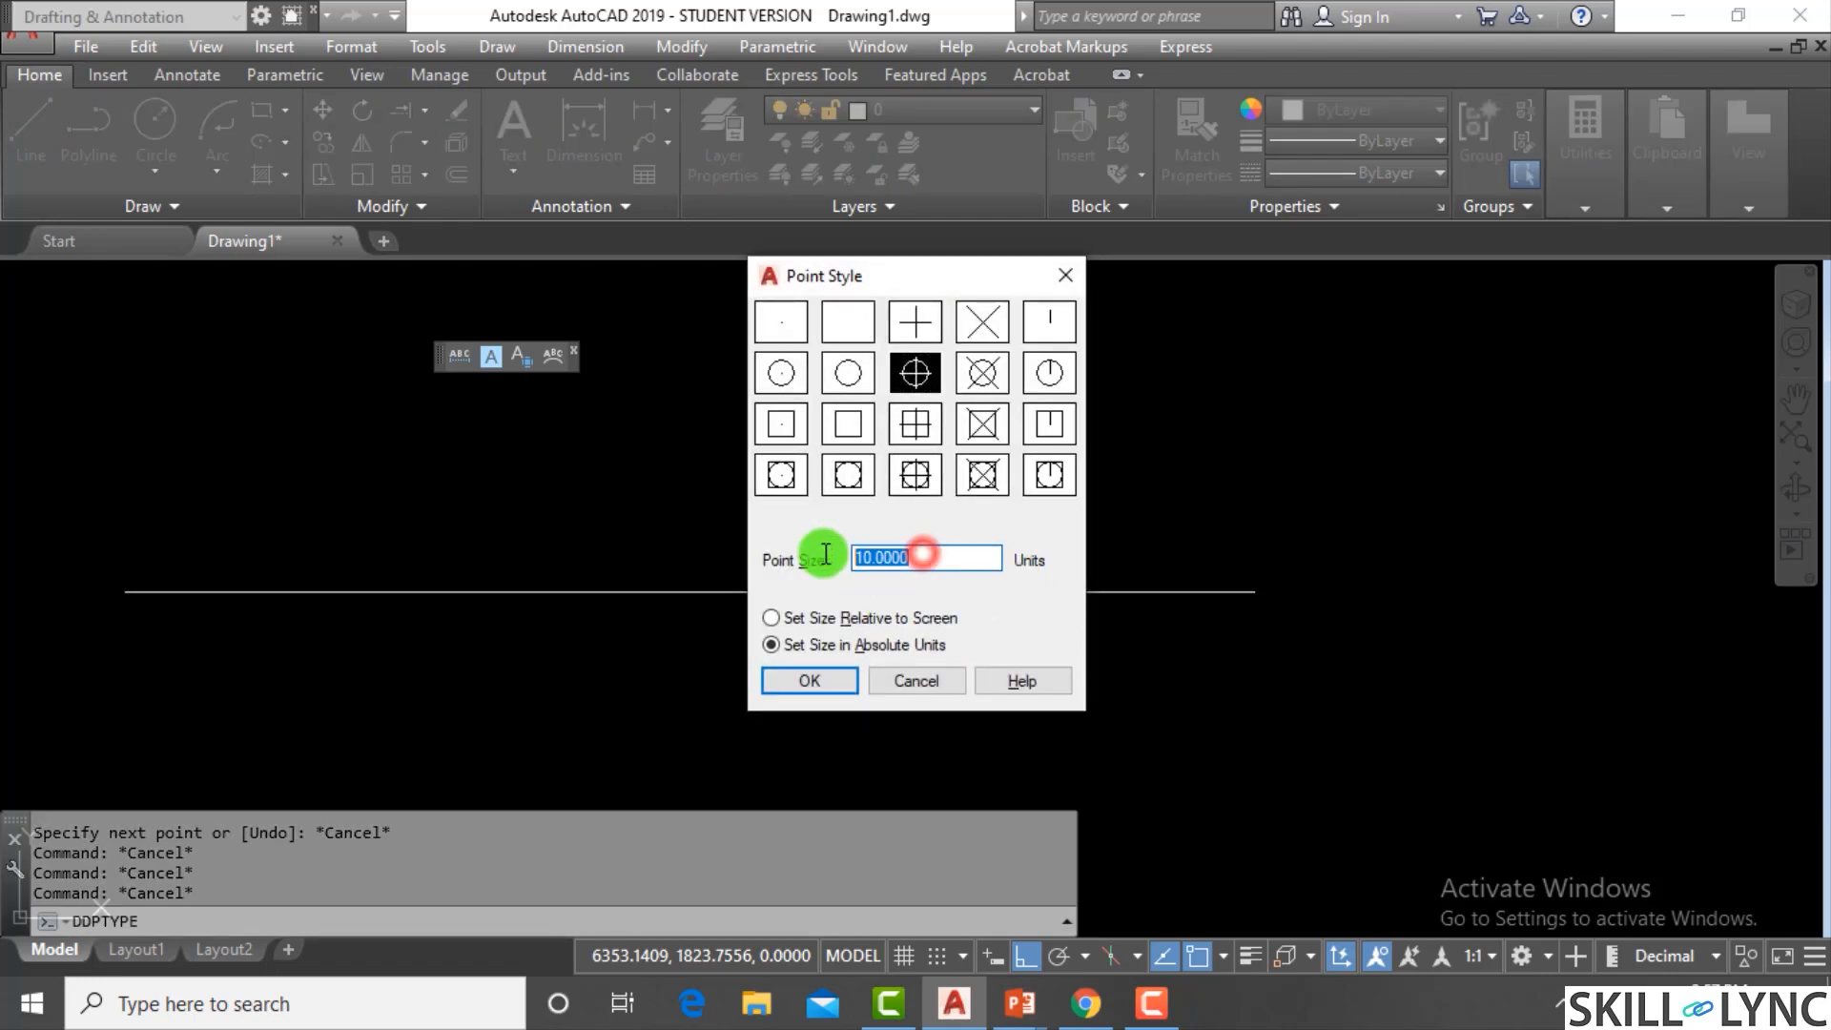
type("2")
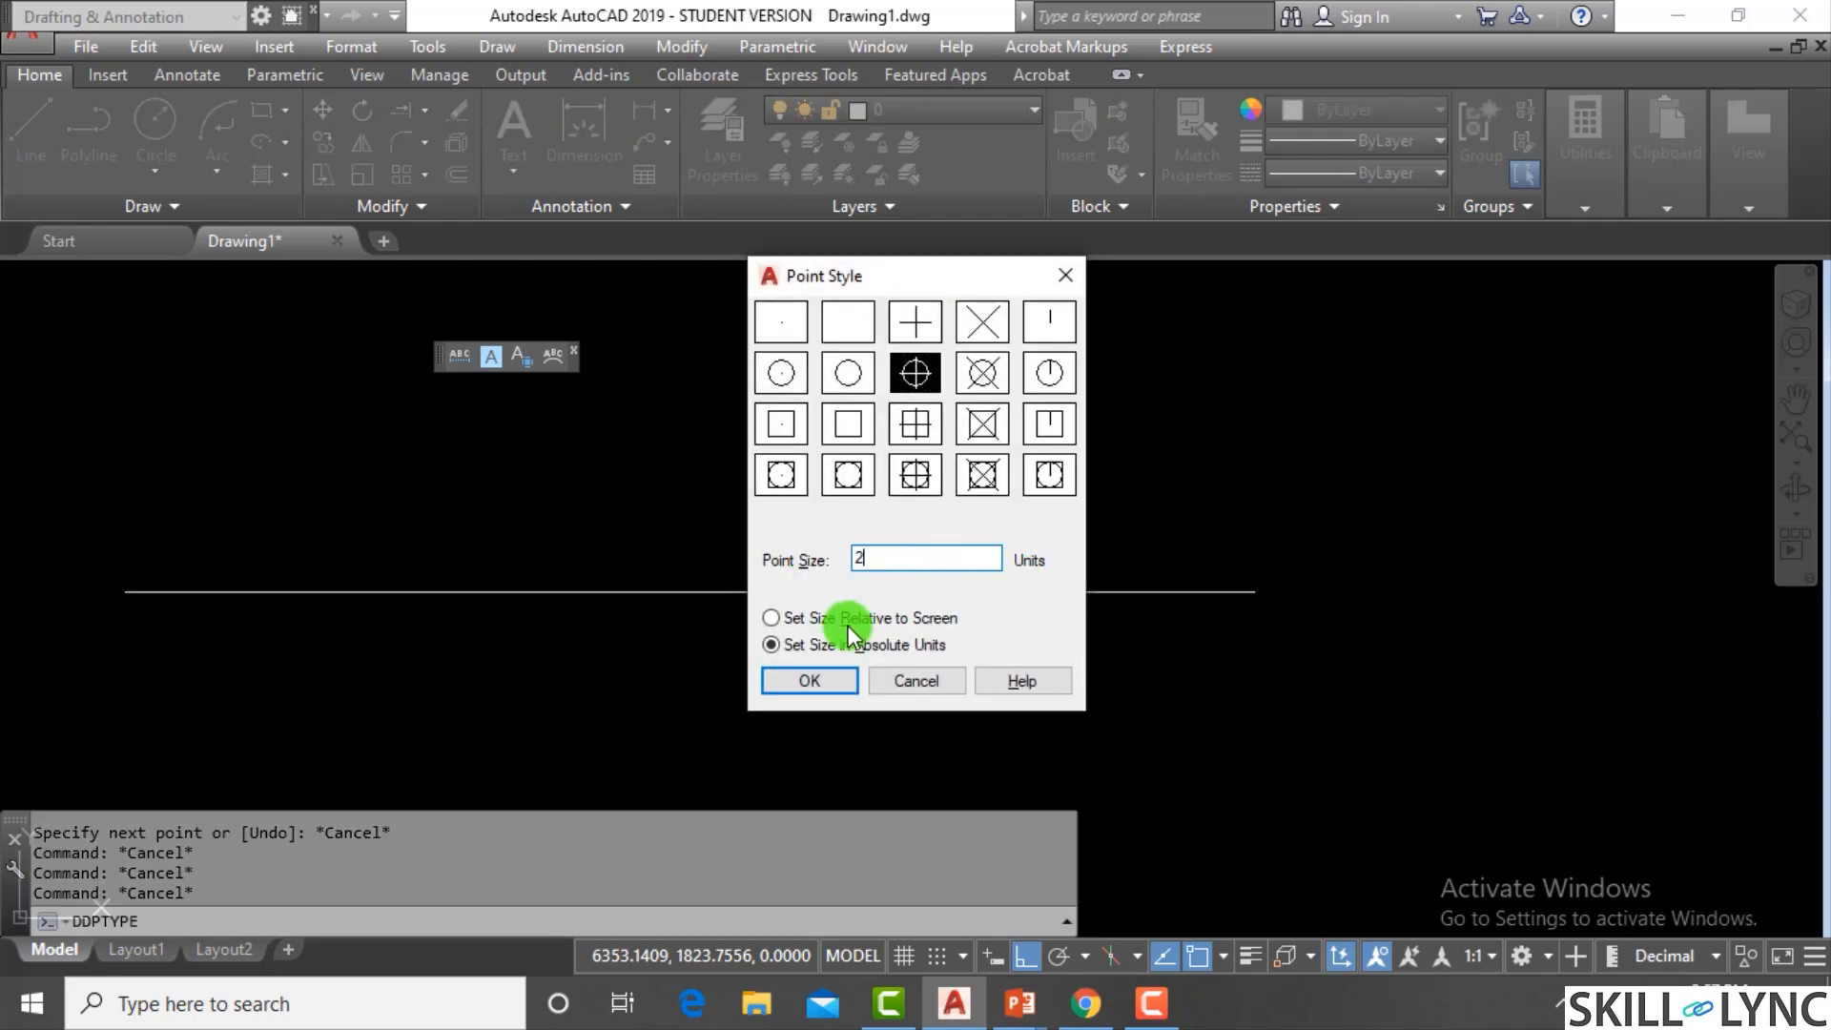
left_click(808, 683)
key("Escape")
key("Escape")
Start the Point command and turn on the Nearest object snap
type("poi")
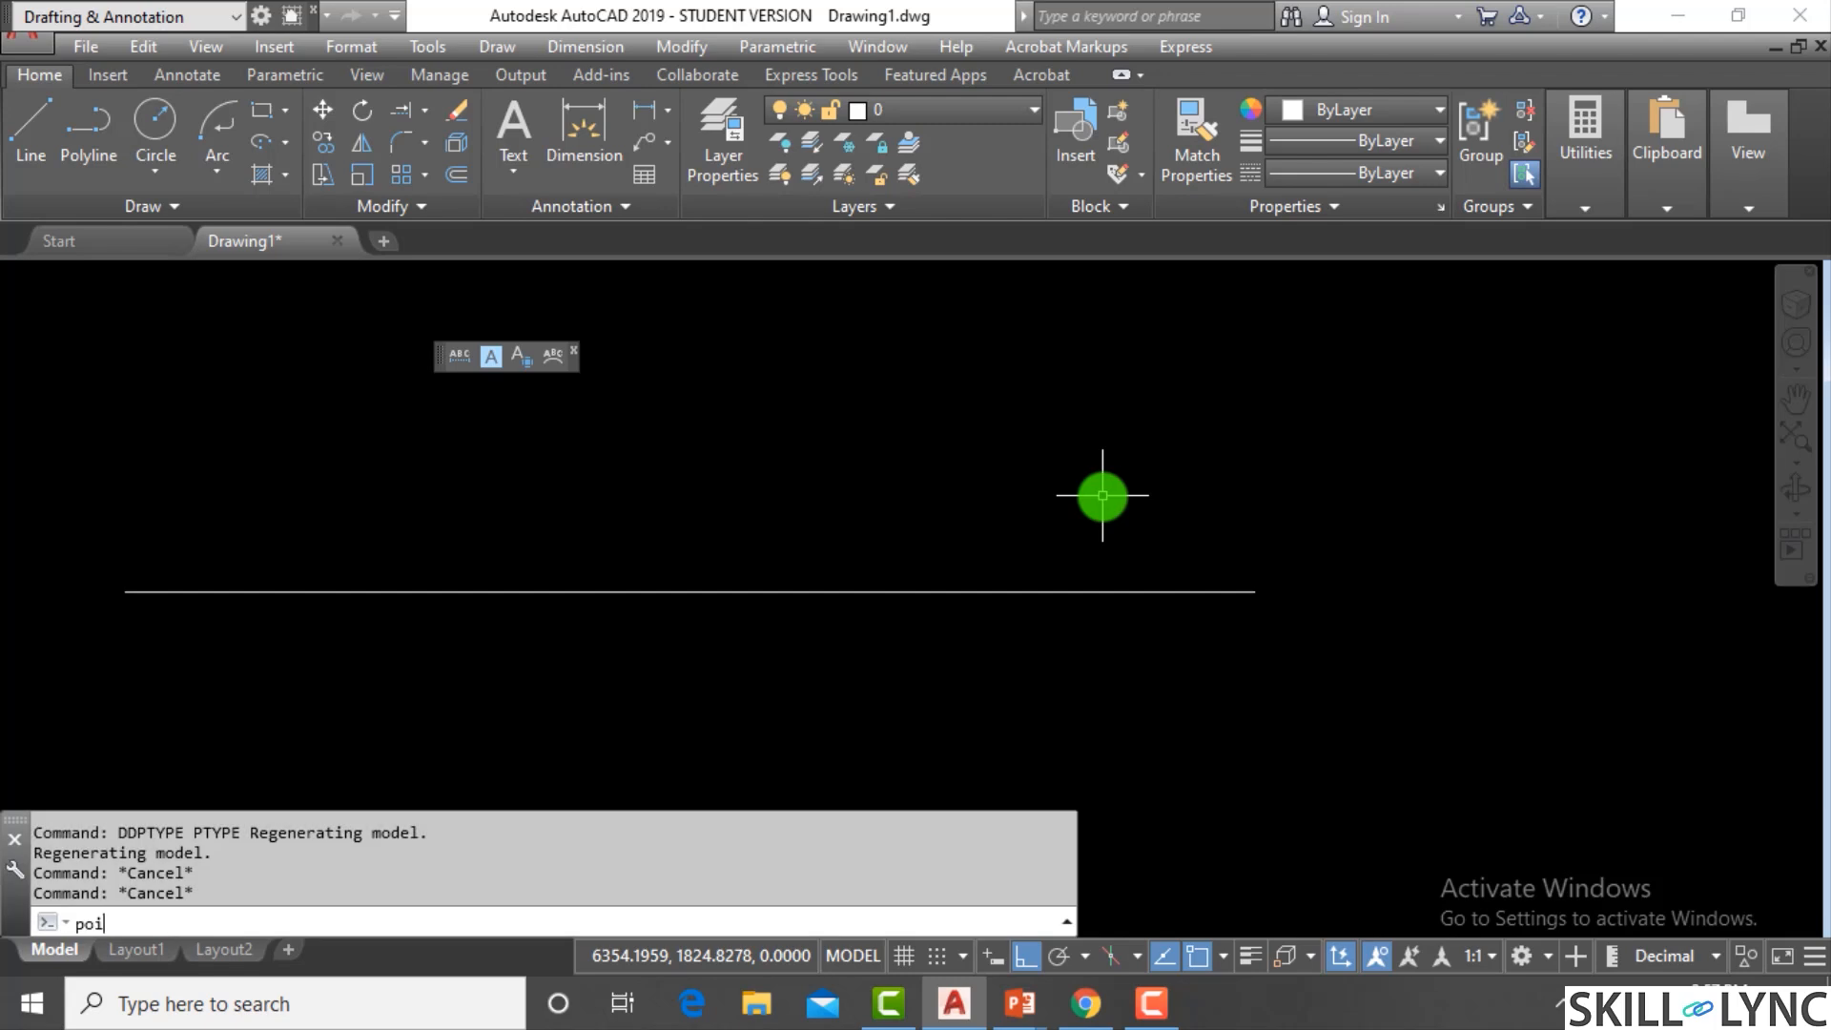
type("nt")
key("Return")
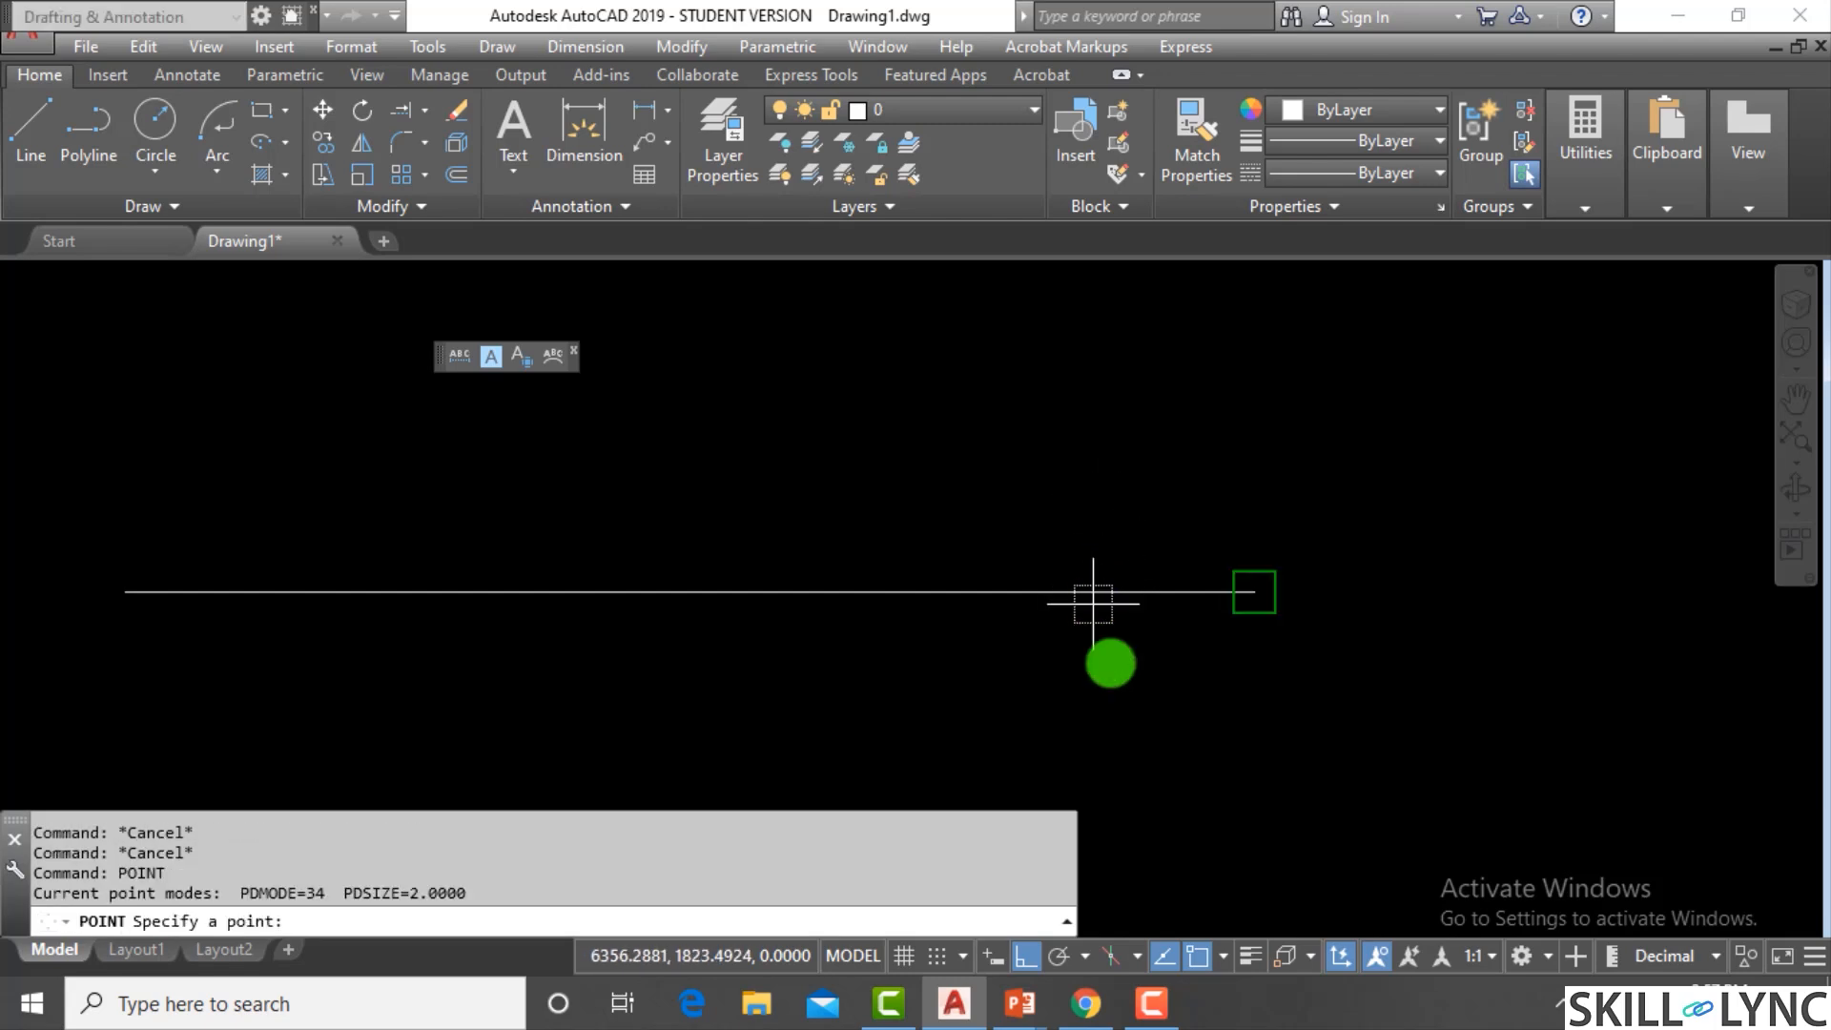
left_click(1217, 959)
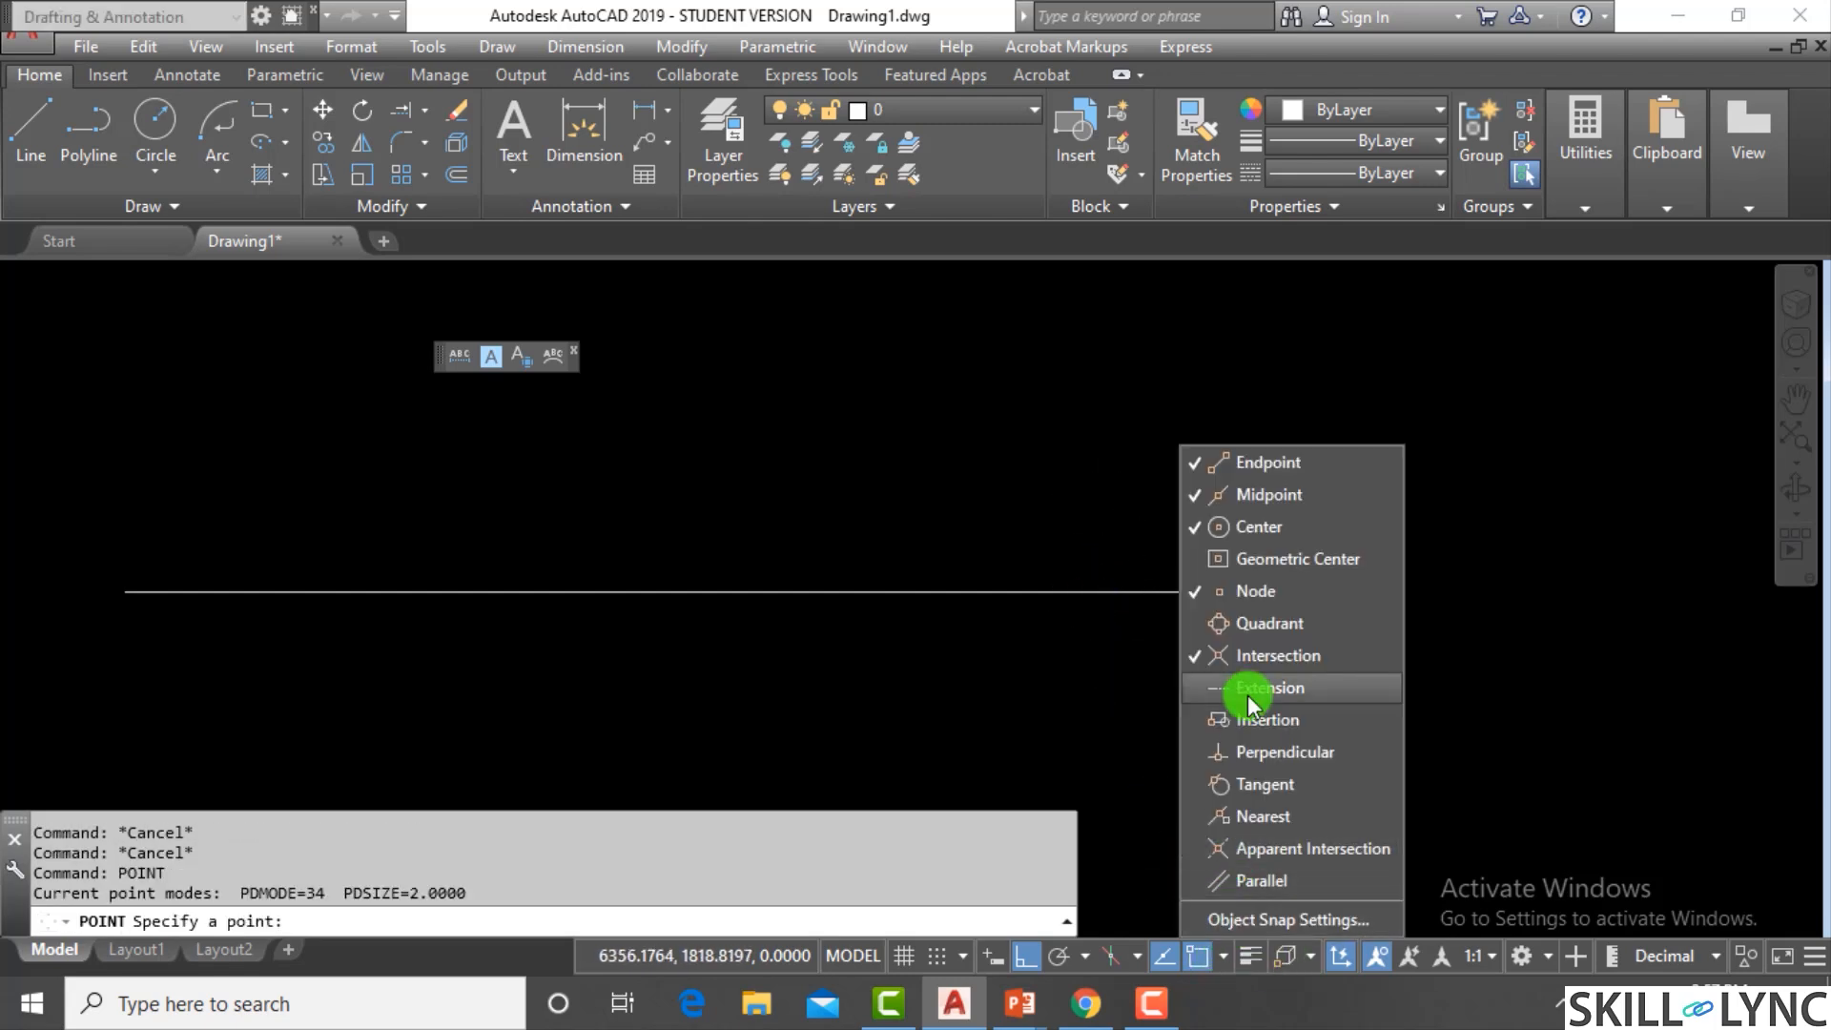
left_click(1193, 817)
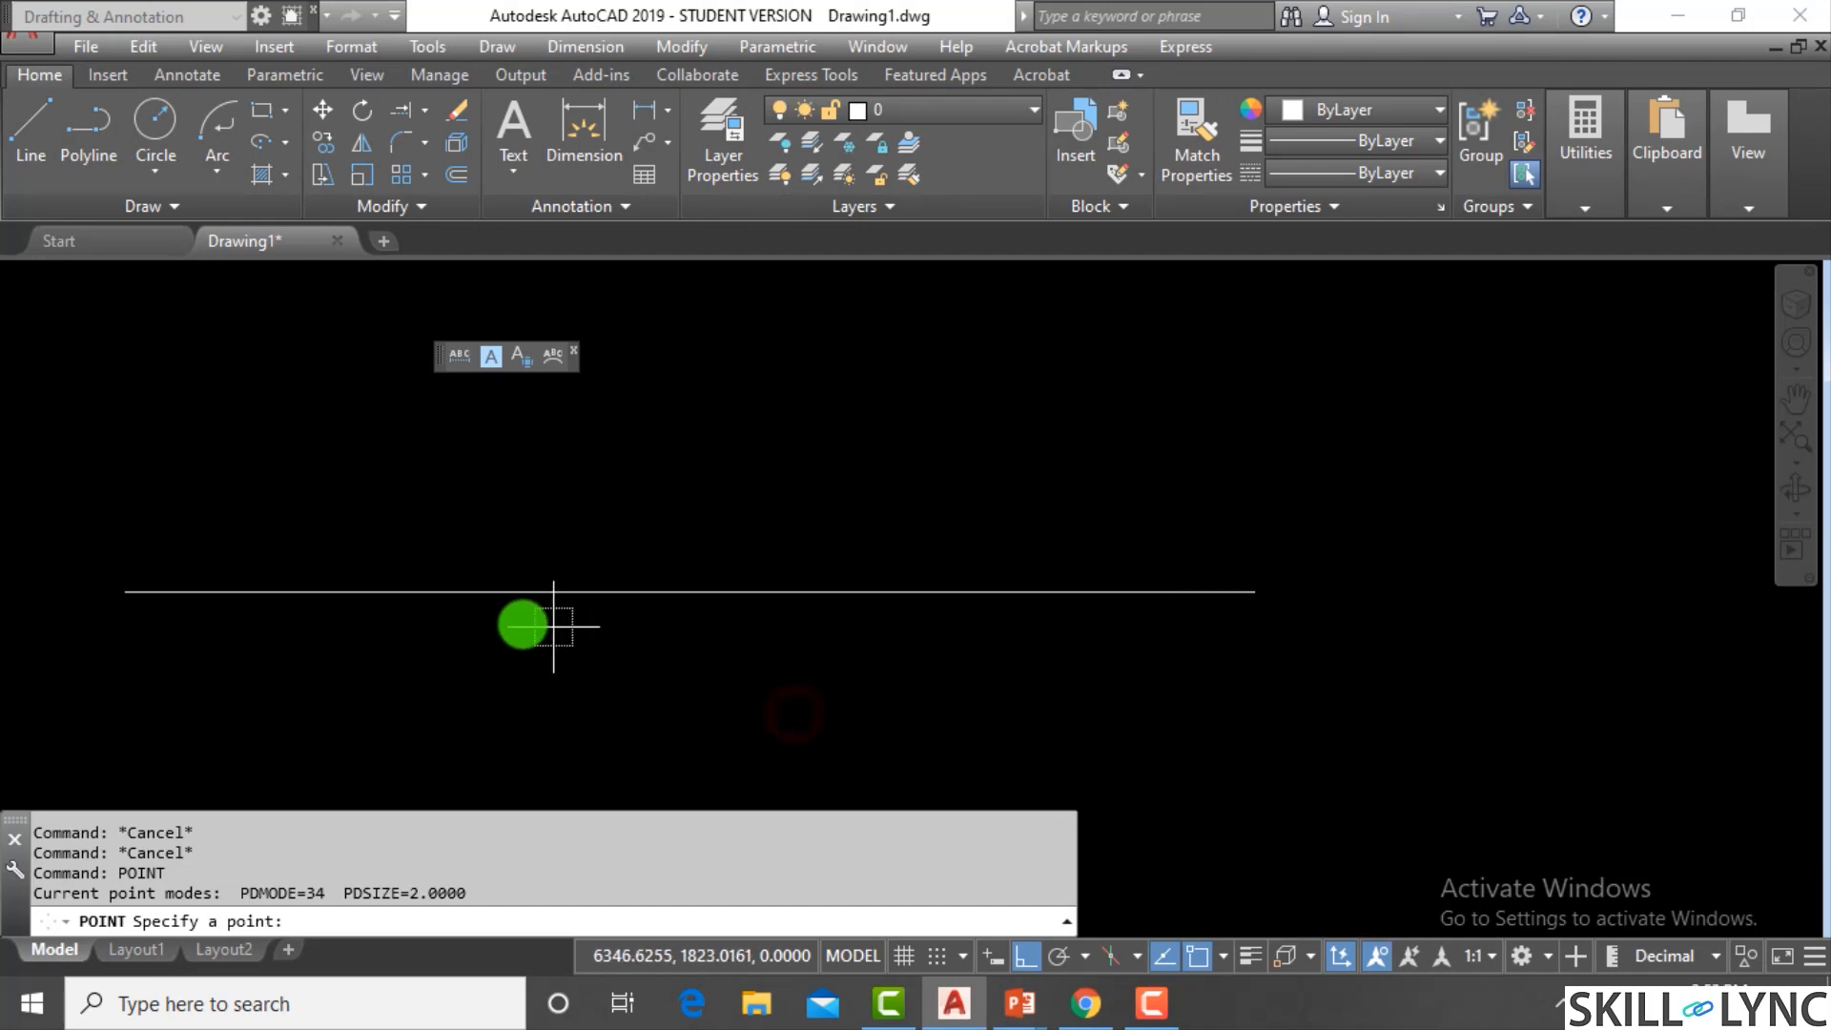
Place two points on the horizontal line, one about a quarter in from its left end and one near its right end
left_click(417, 591)
key("Return")
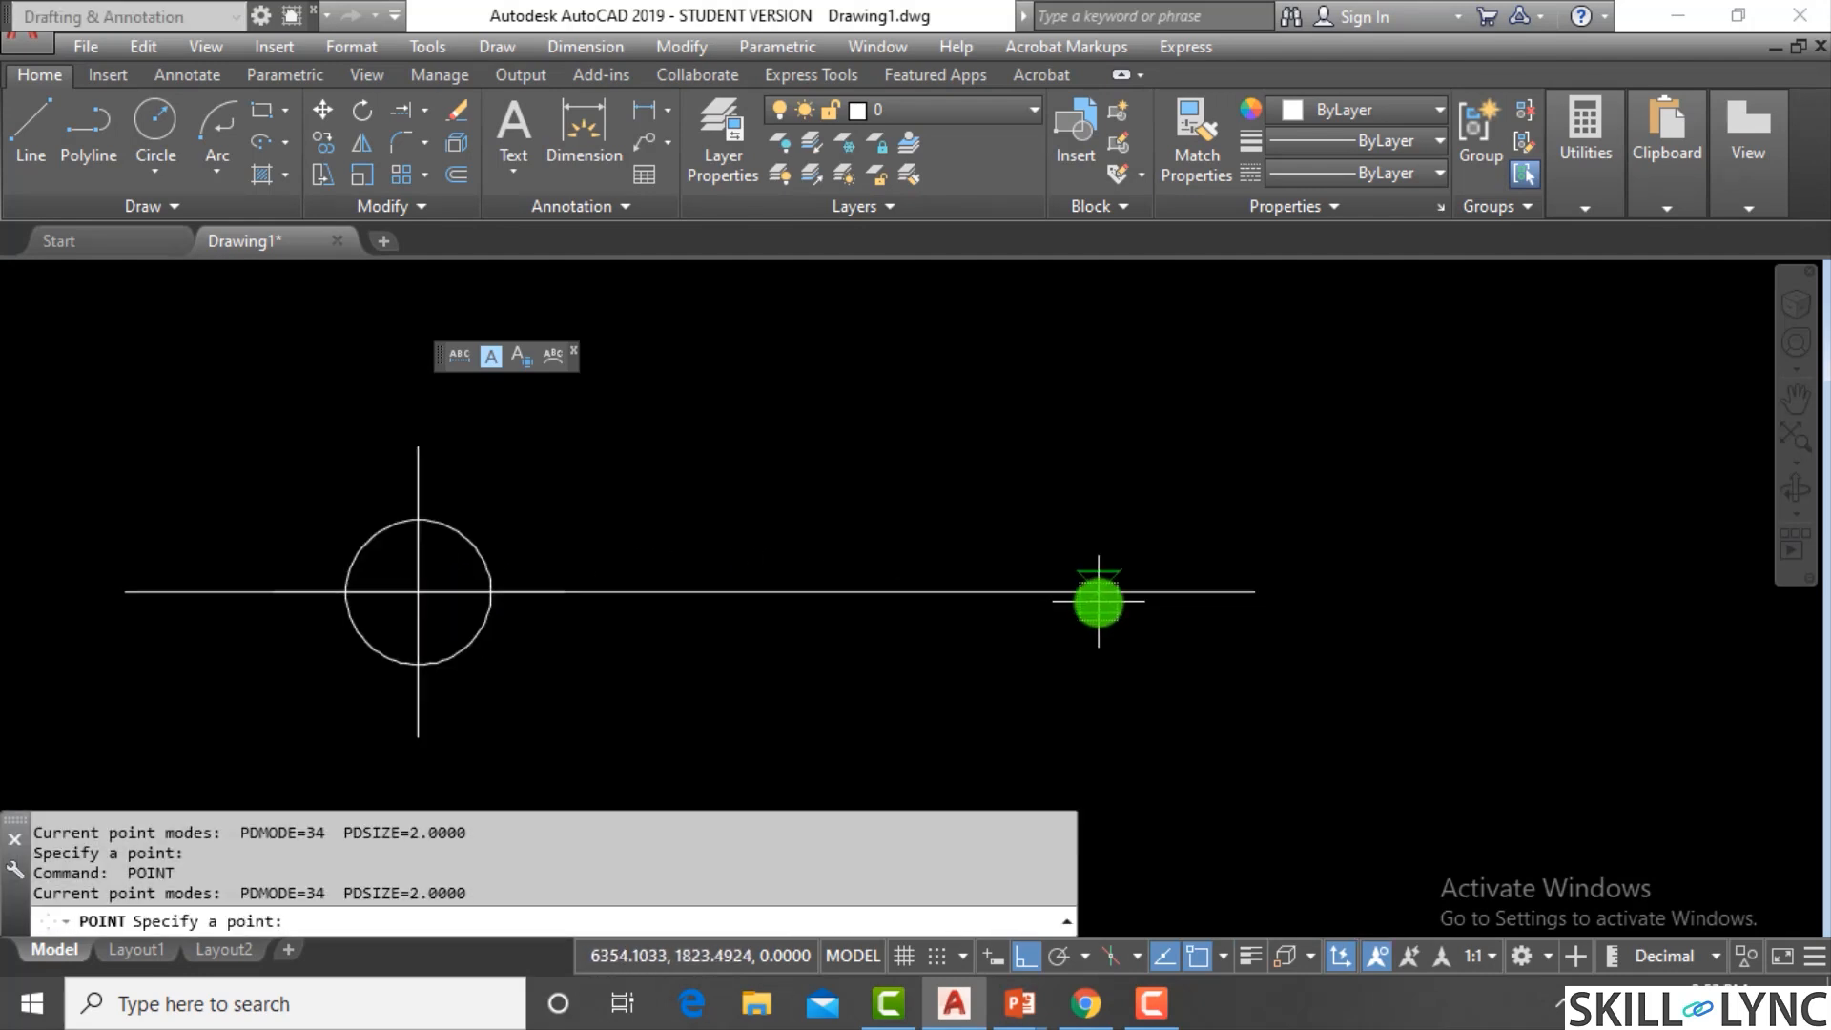
left_click(1099, 591)
key("Escape")
key("Escape")
Highlight the left point and the line between the two points, clearing each selection
left_click(501, 593)
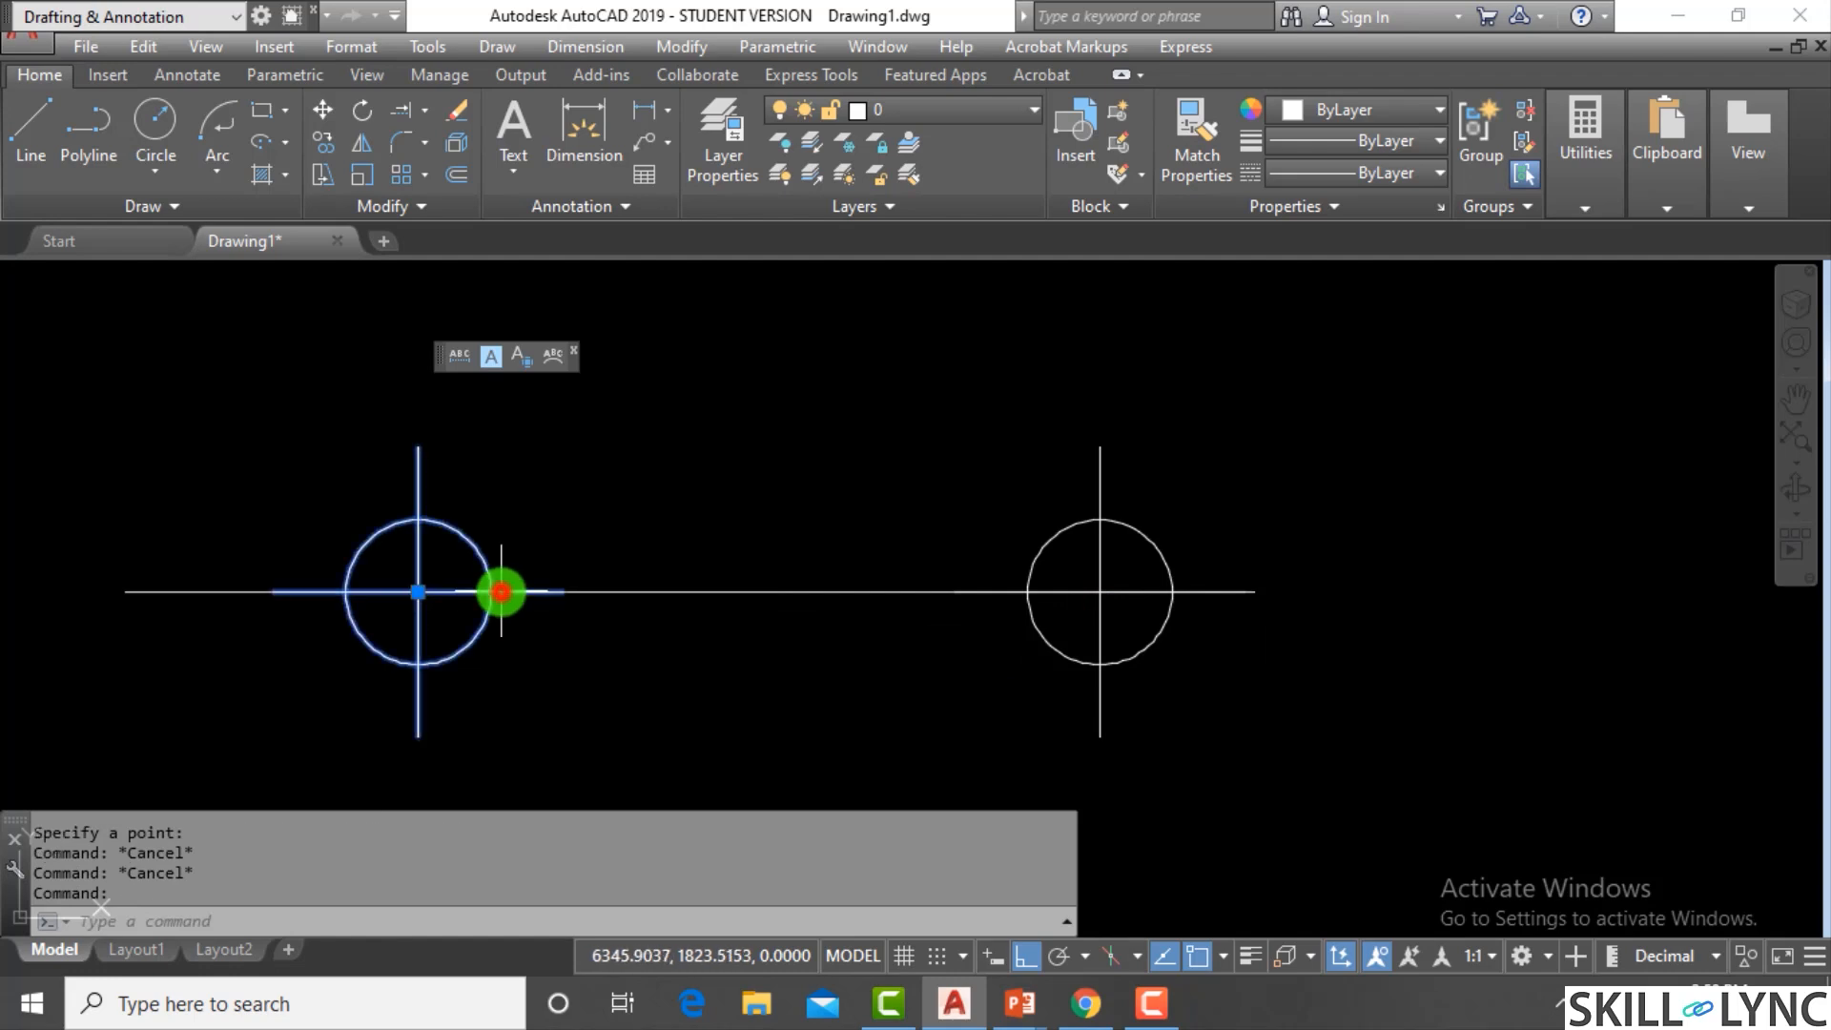
key("Escape")
left_click(649, 572)
left_click(621, 618)
key("Escape")
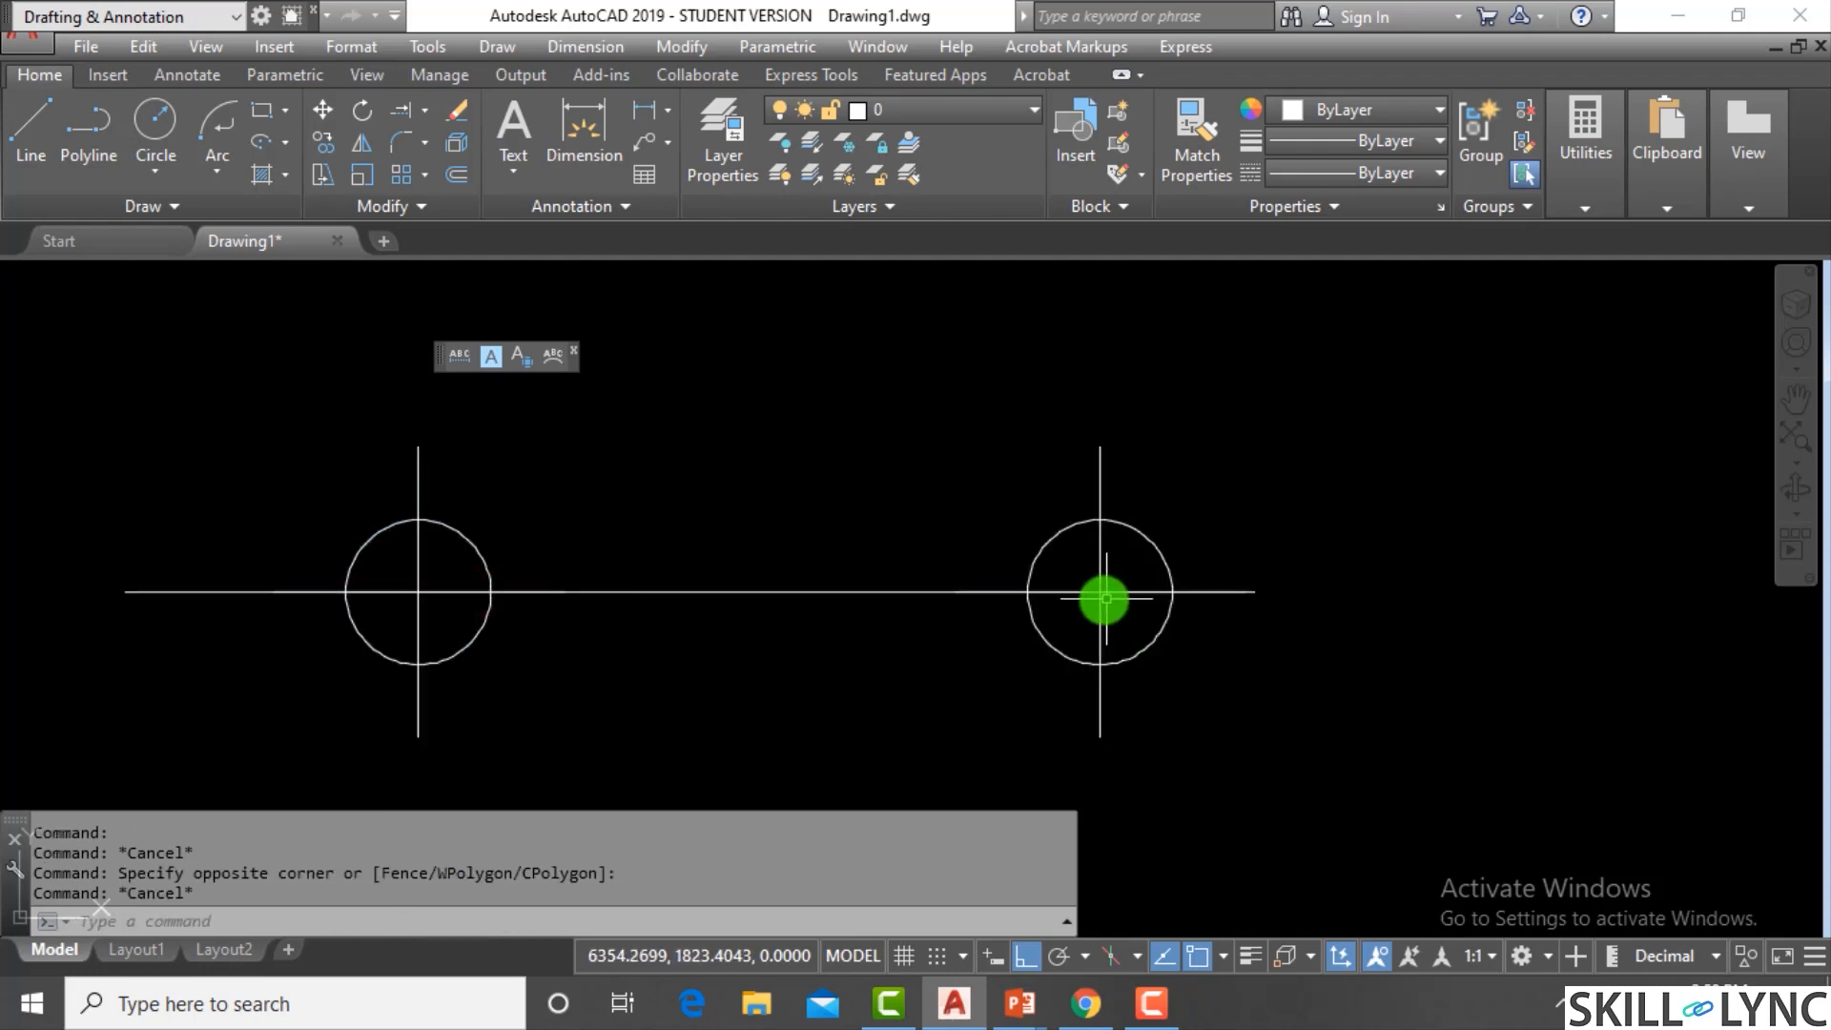
key("Escape")
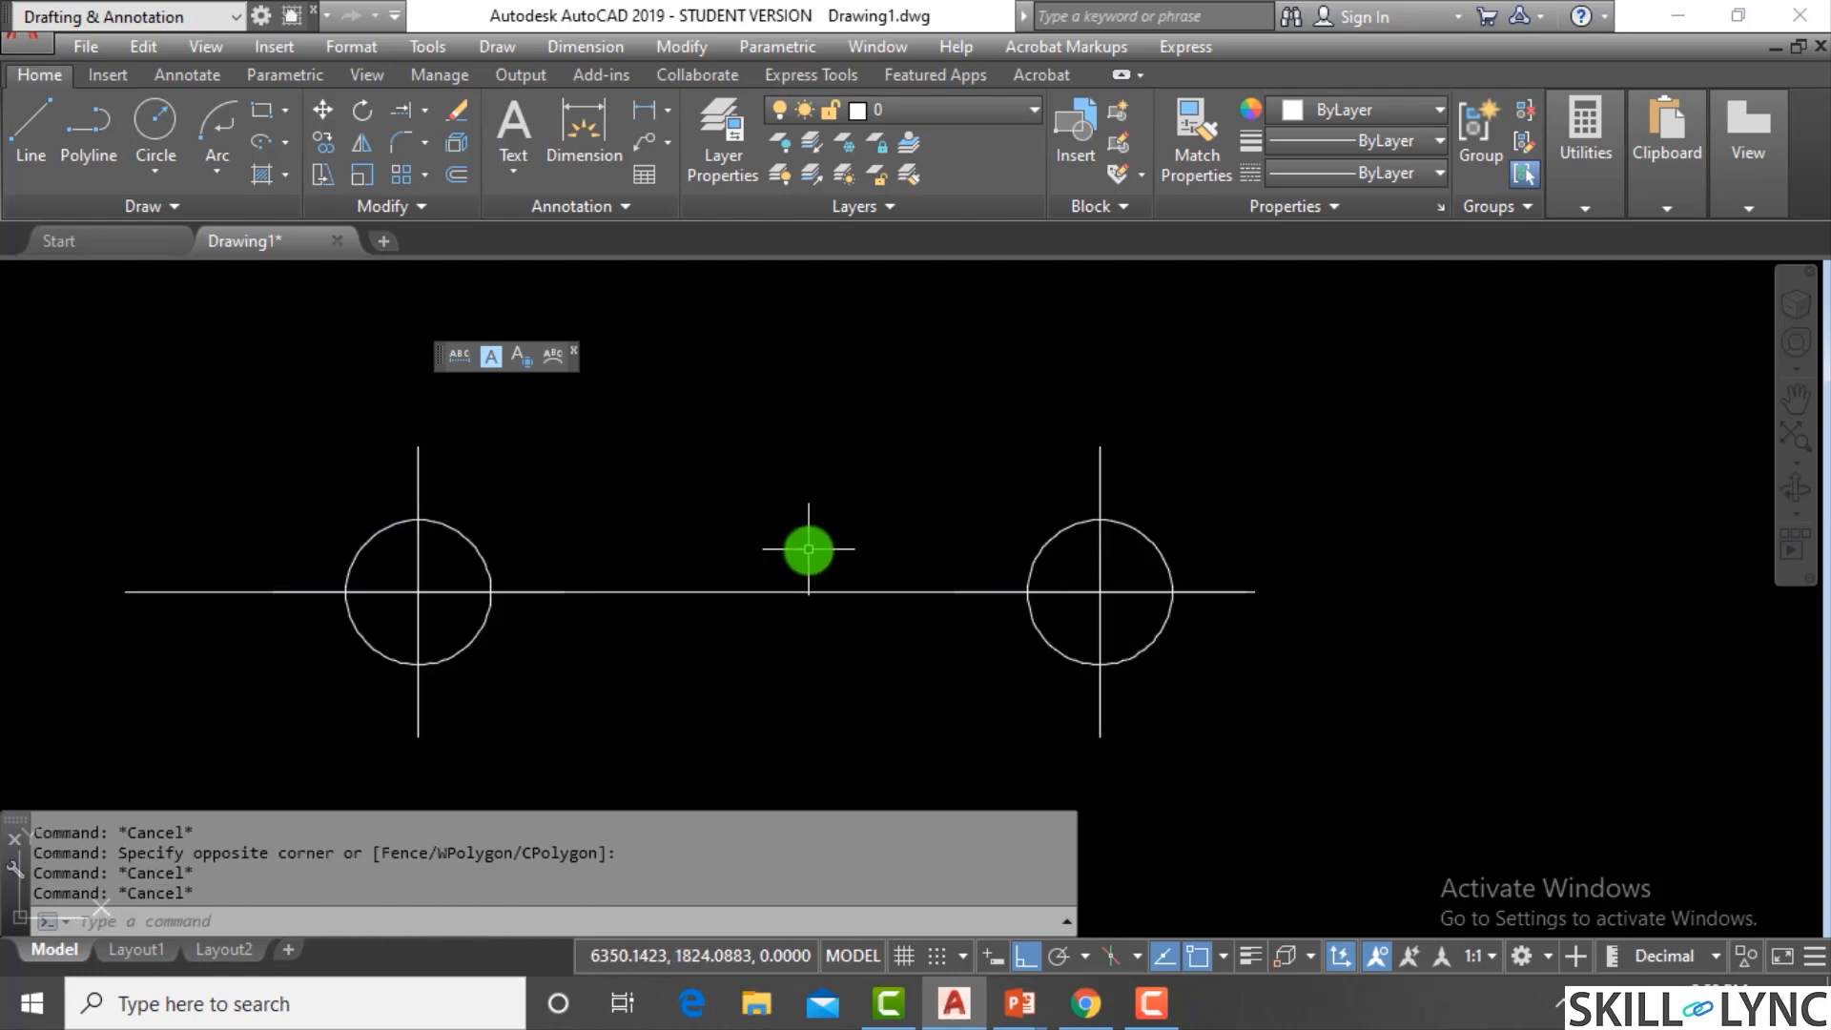
Try breaking the horizontal line from a spot between the two circled points to the left point's centre, and undo the break
key("Escape")
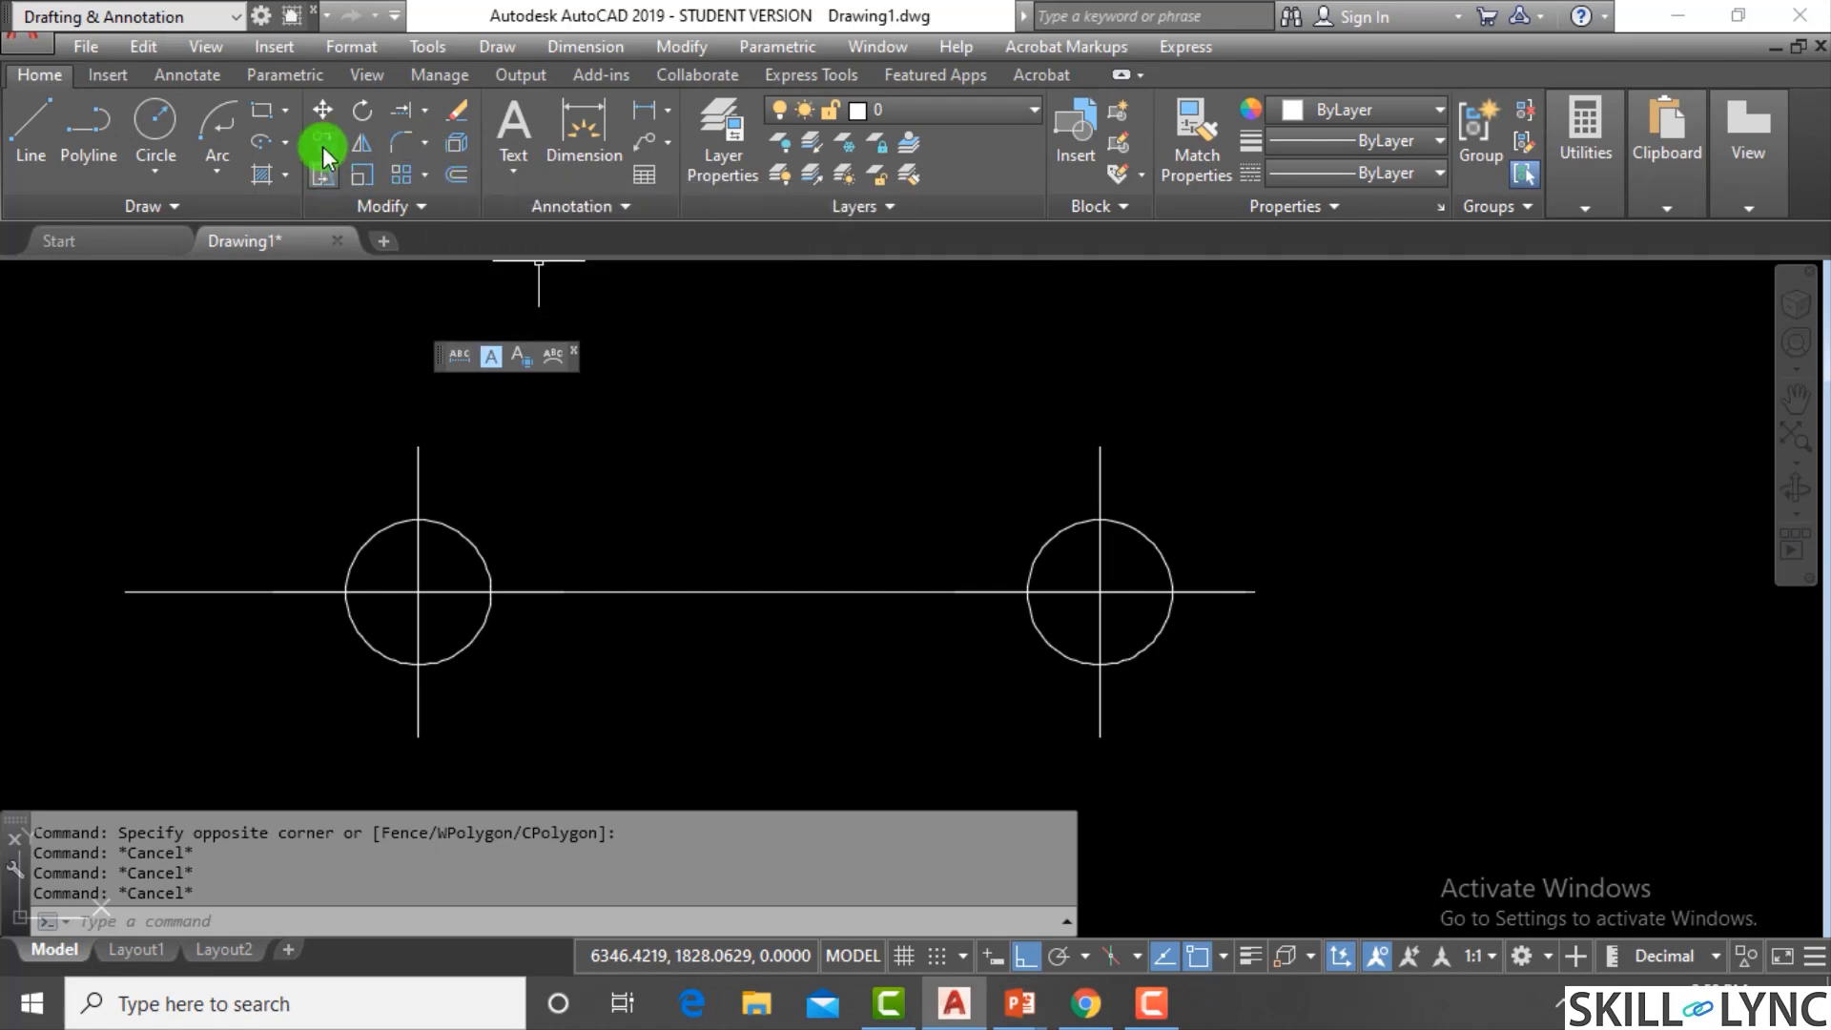
left_click(363, 208)
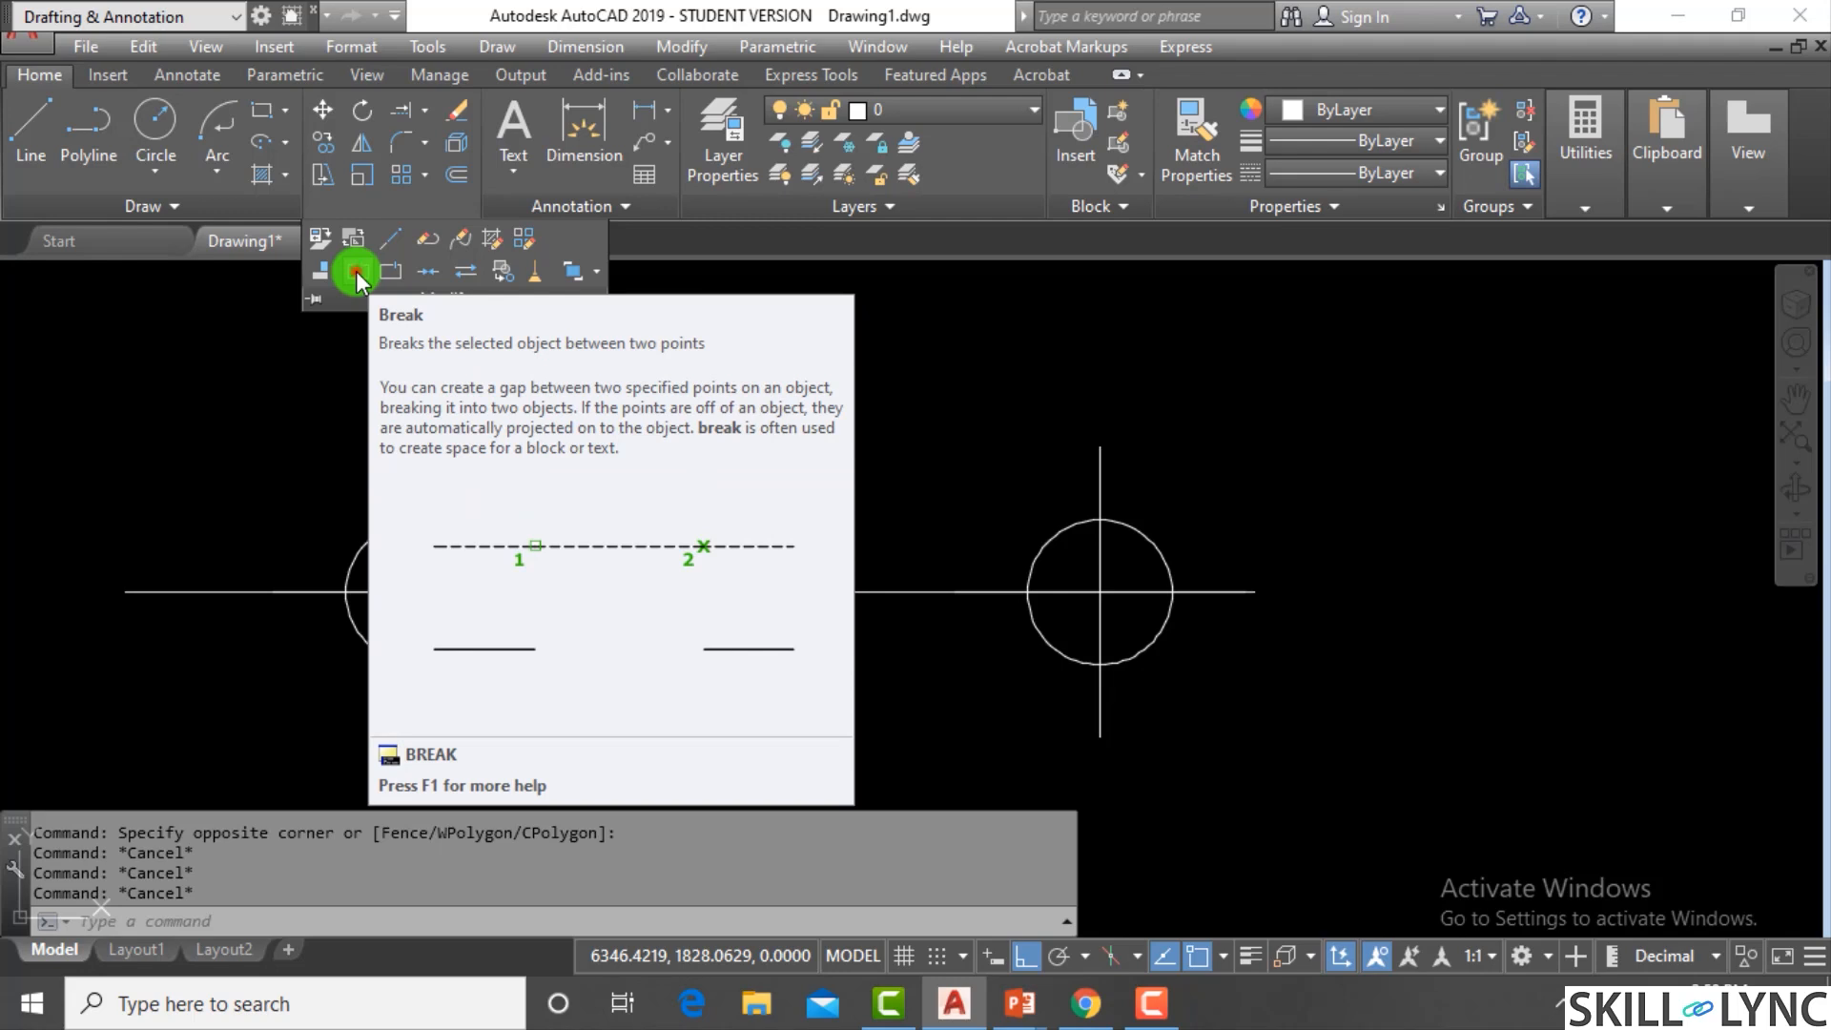
left_click(356, 271)
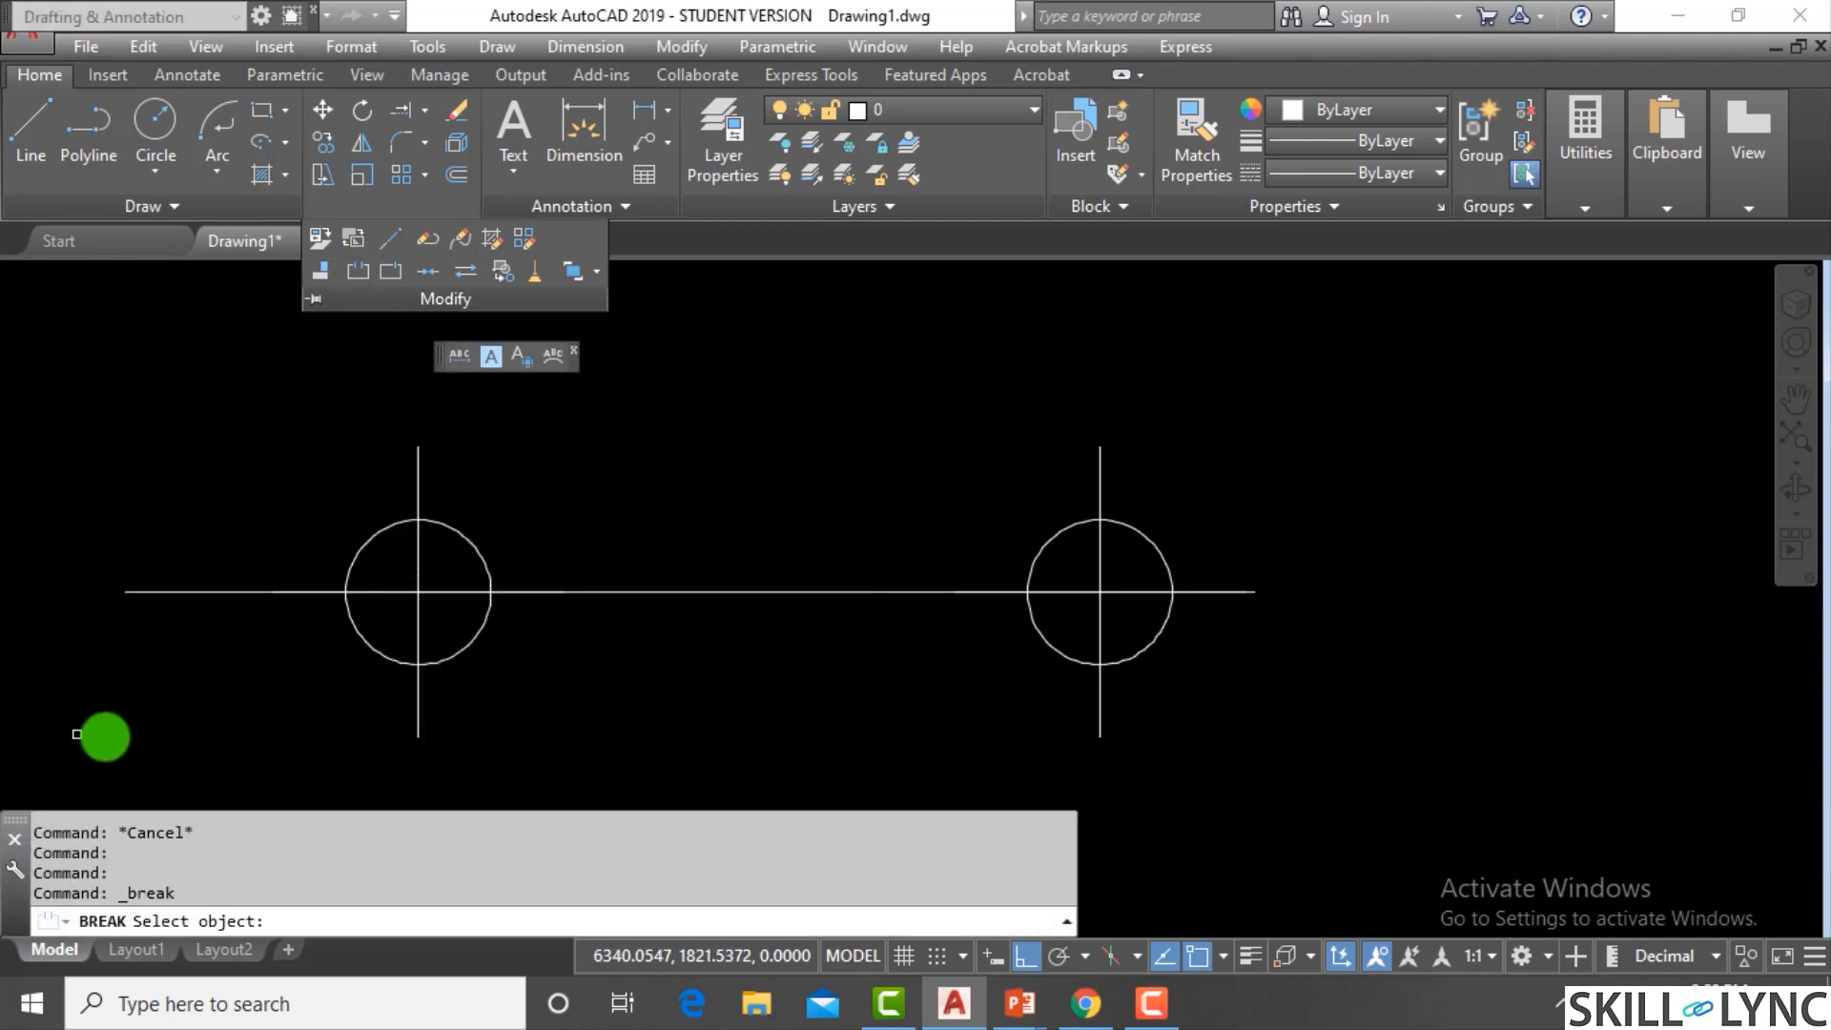
left_click(687, 488)
left_click(687, 489)
left_click(645, 564)
left_click(670, 499)
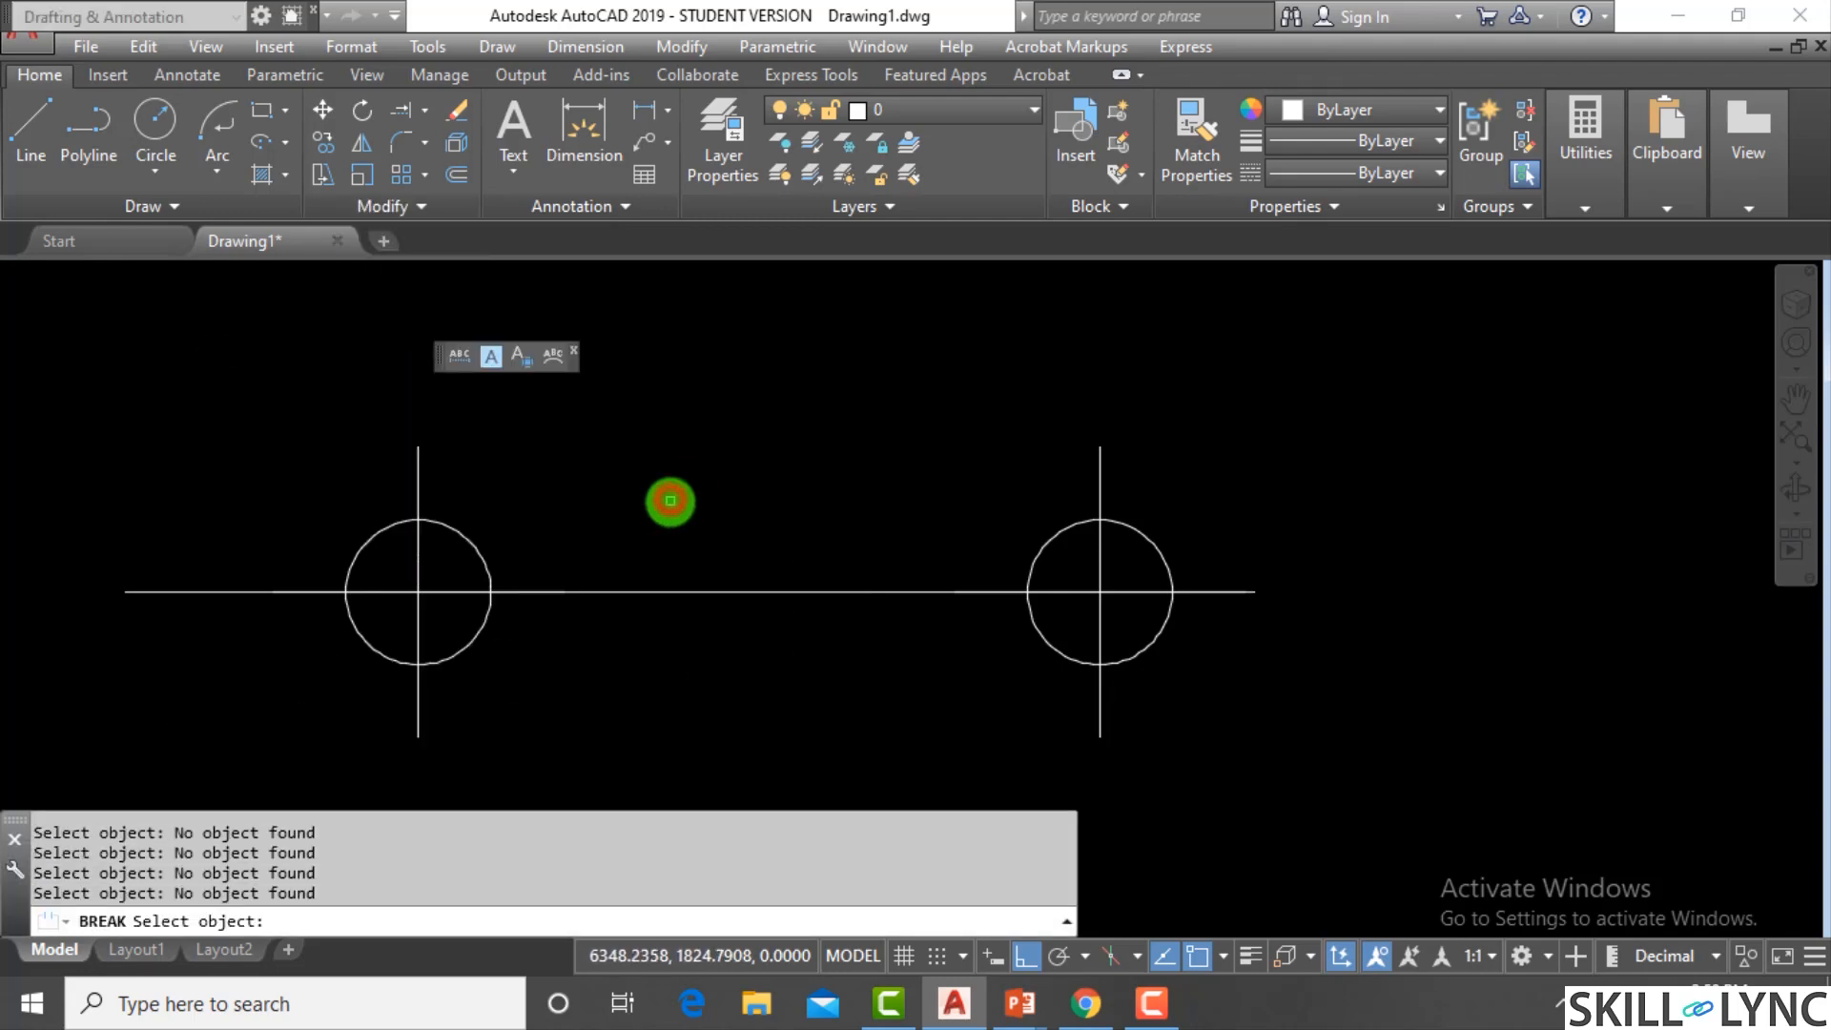
left_click(641, 592)
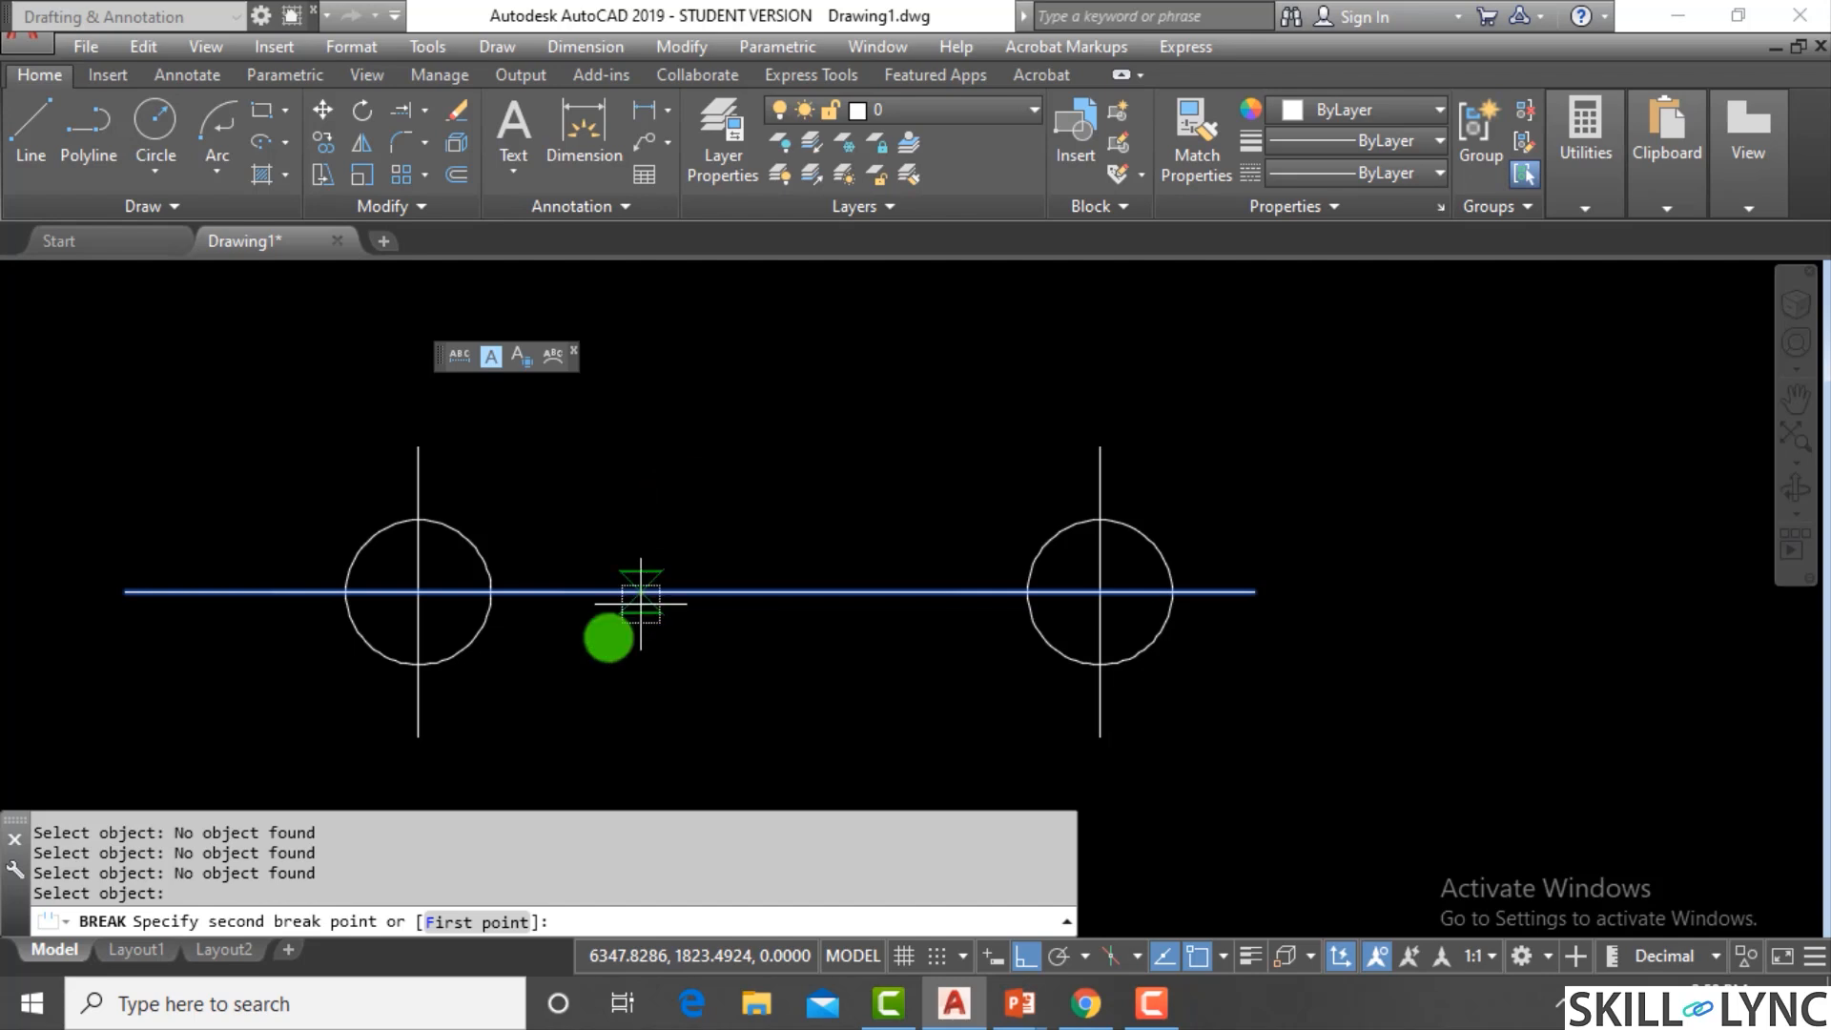
left_click(563, 770)
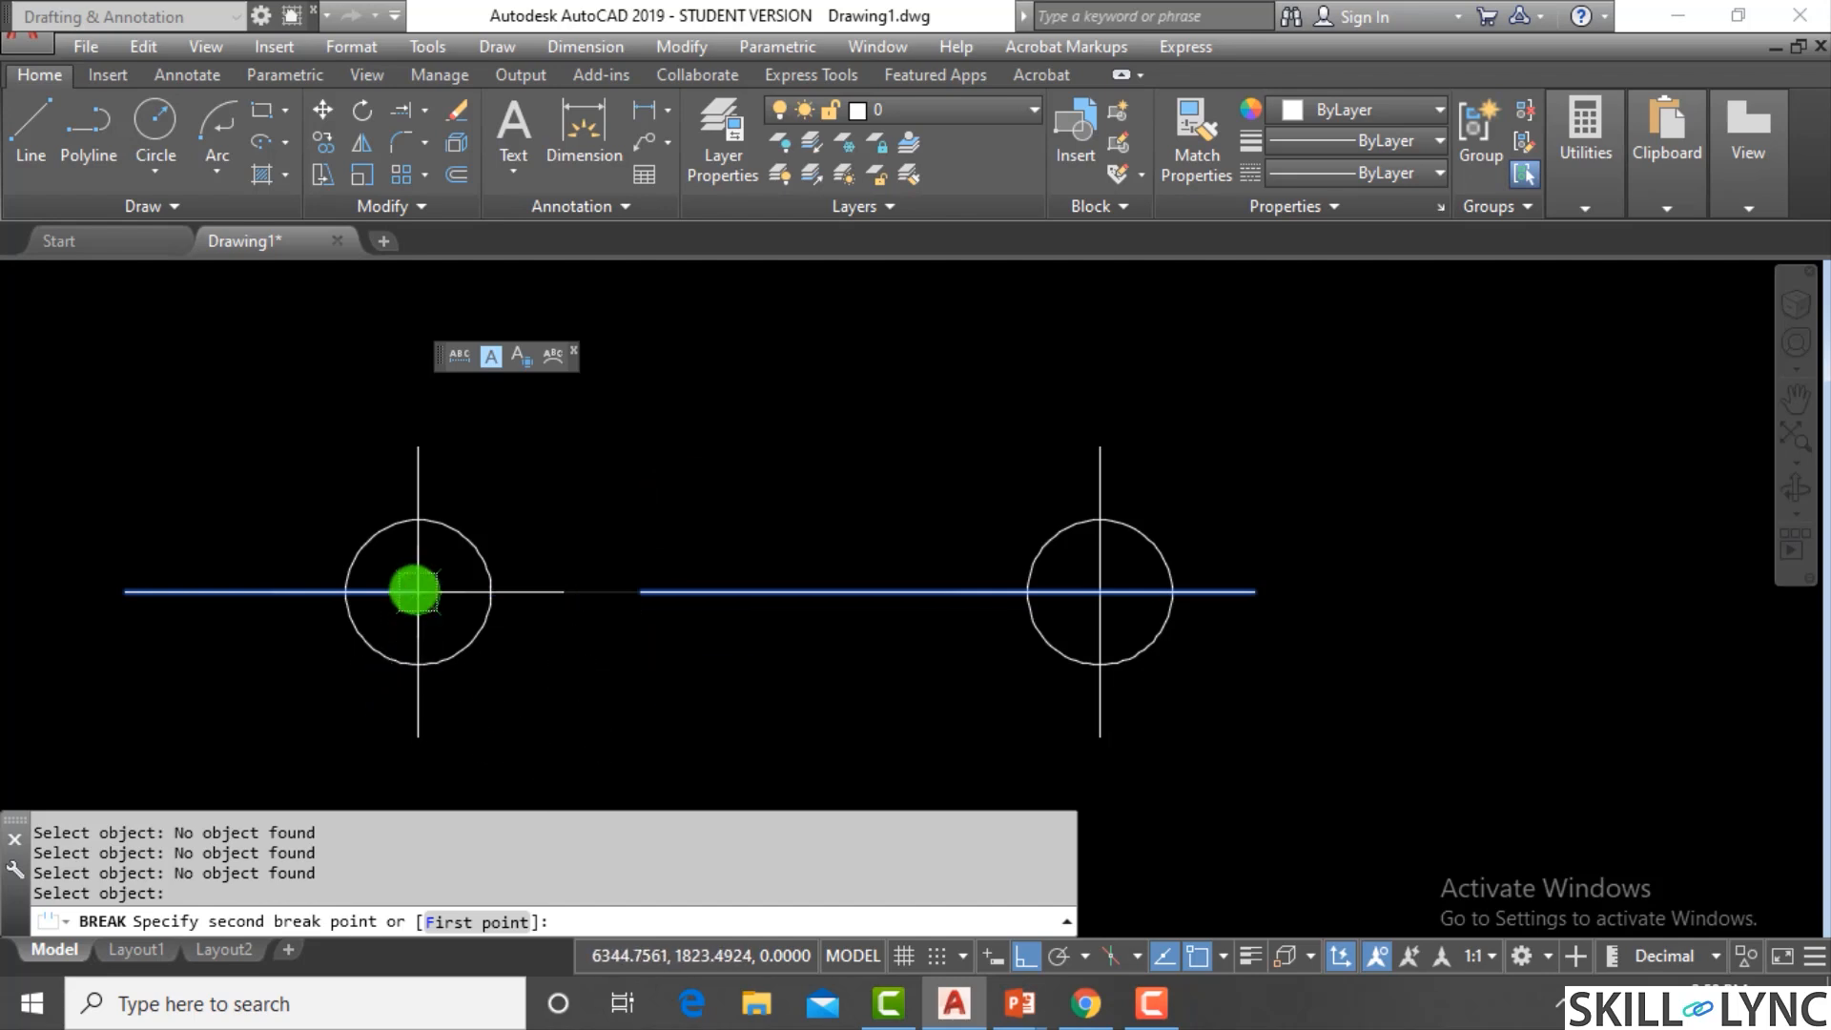
left_click(415, 591)
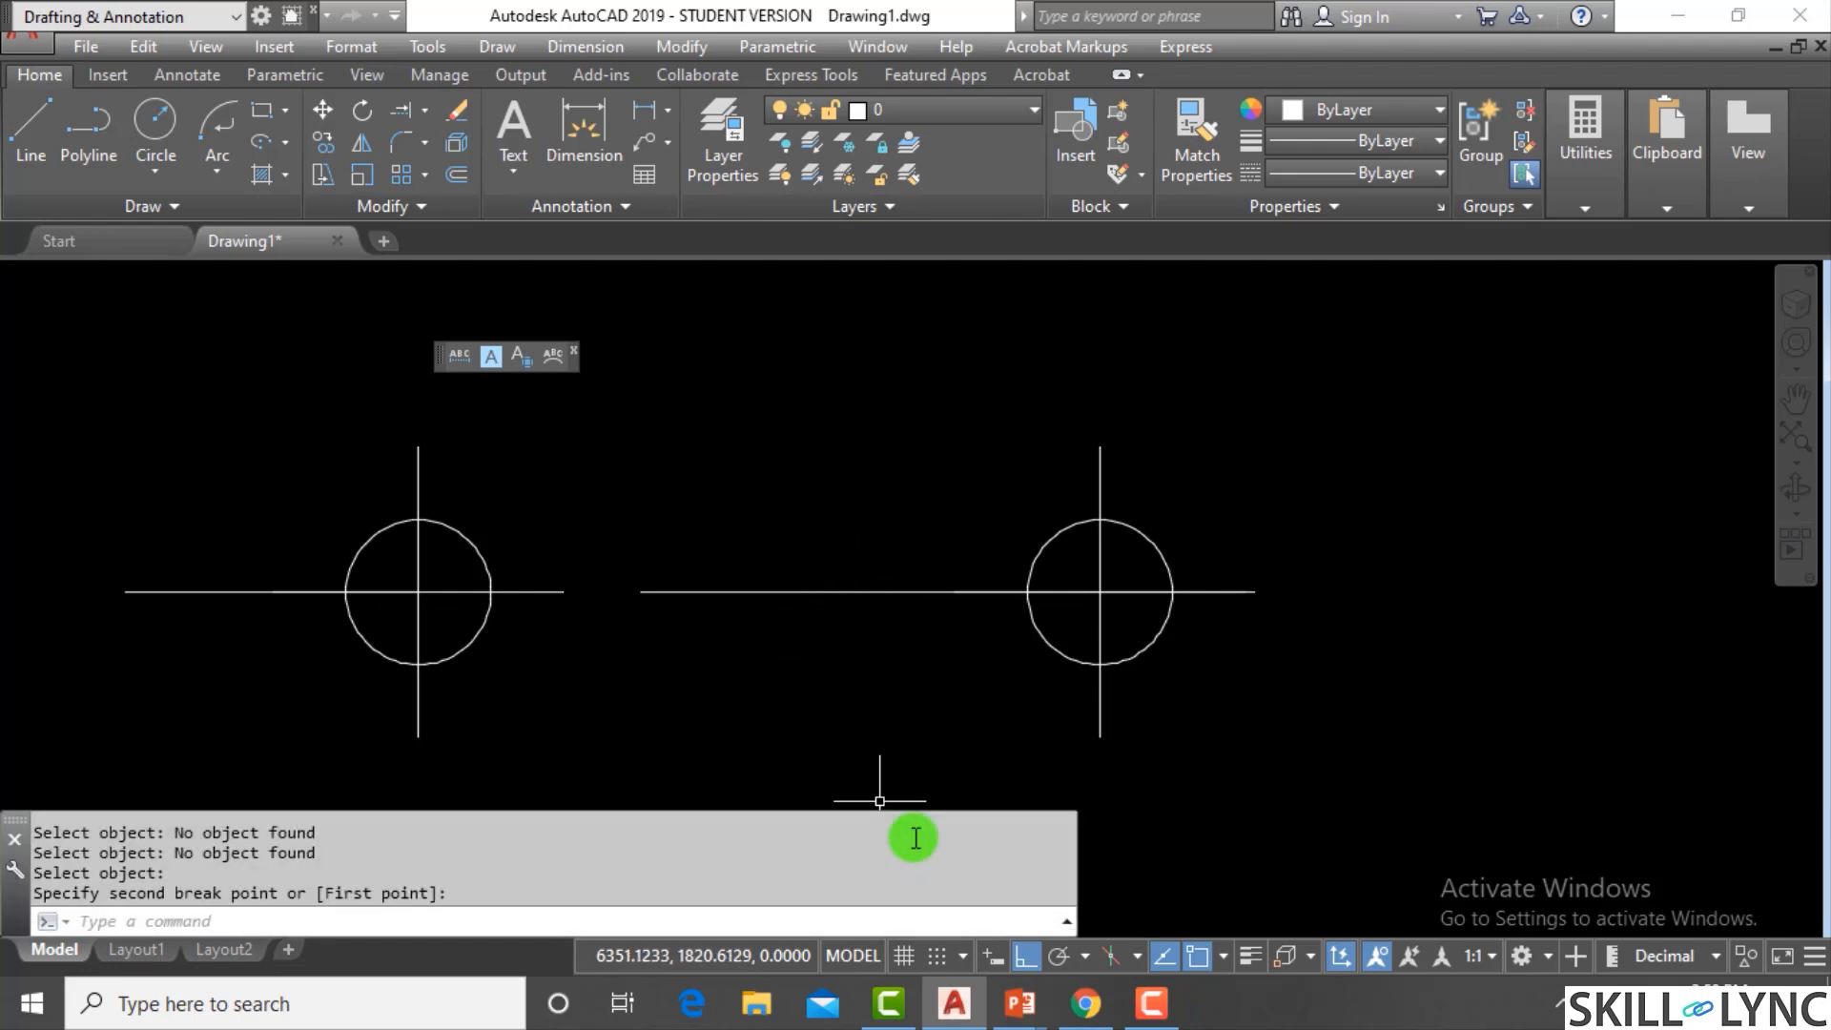
key("ctrl+z")
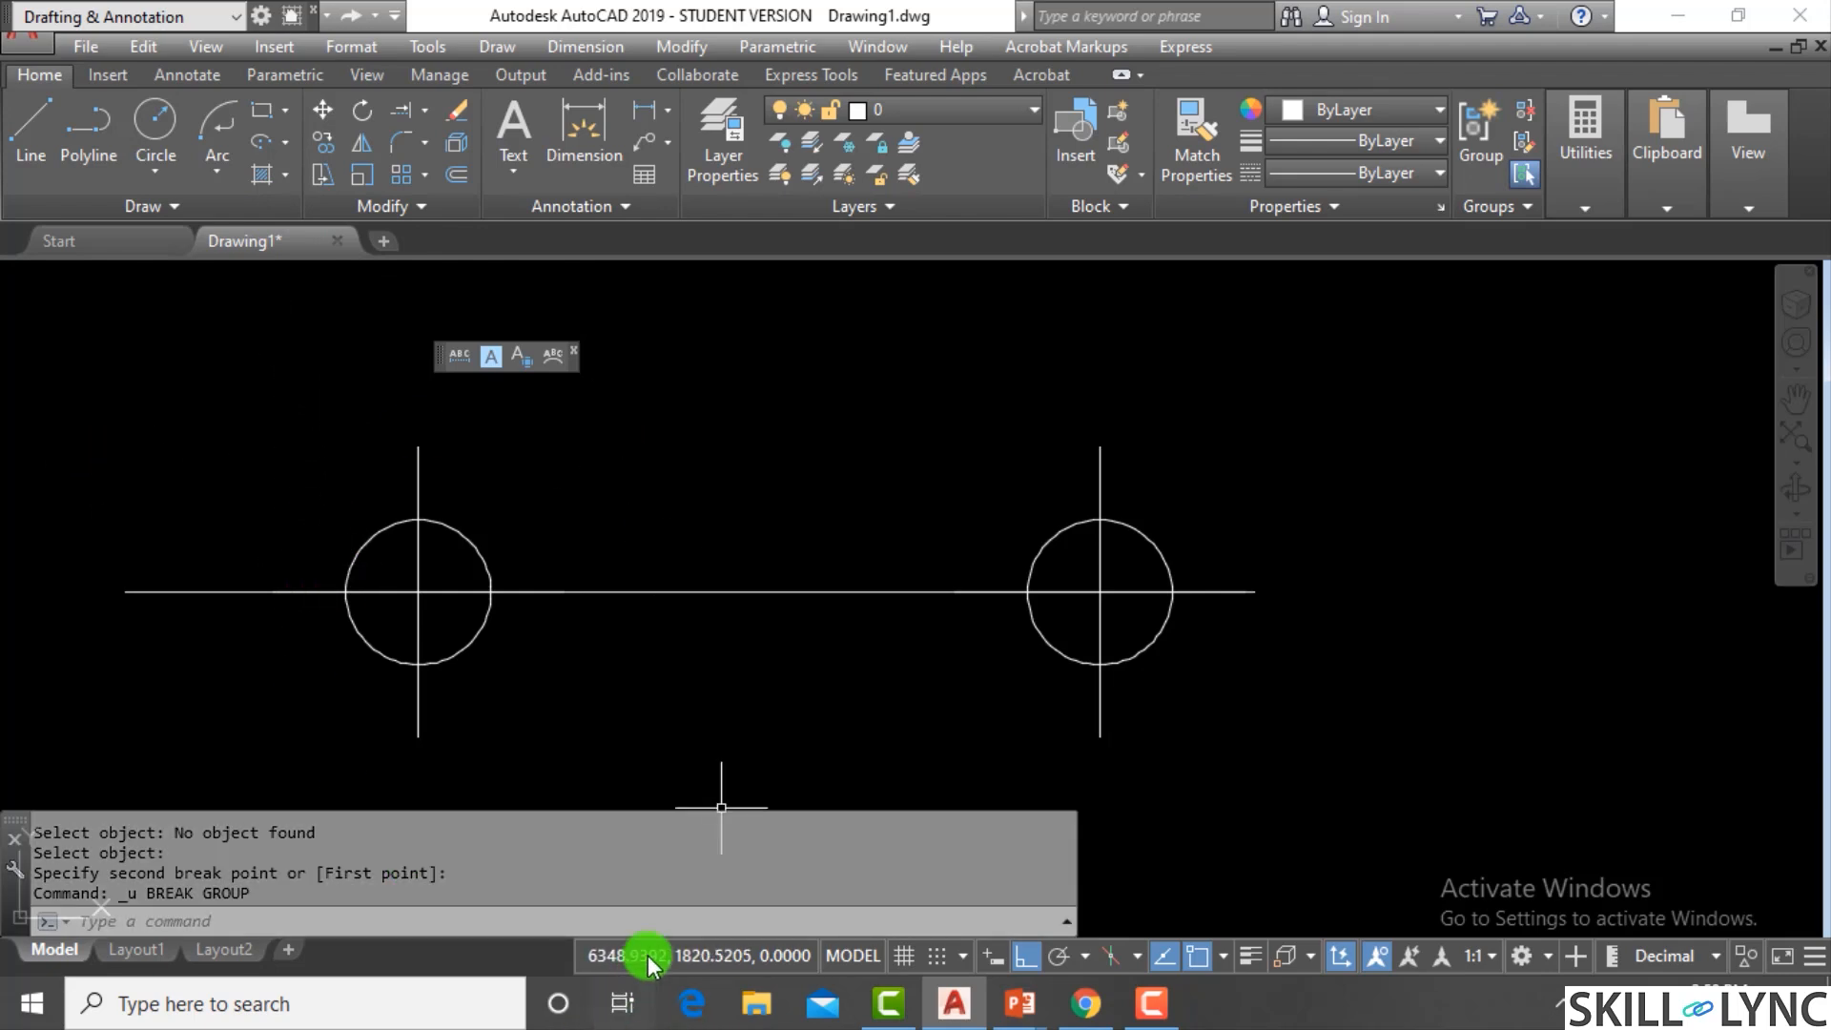
Break the horizontal line between the centres of the two circled points, using the First point option to re-pick the start
left_click(681, 912)
type("br")
key("Return")
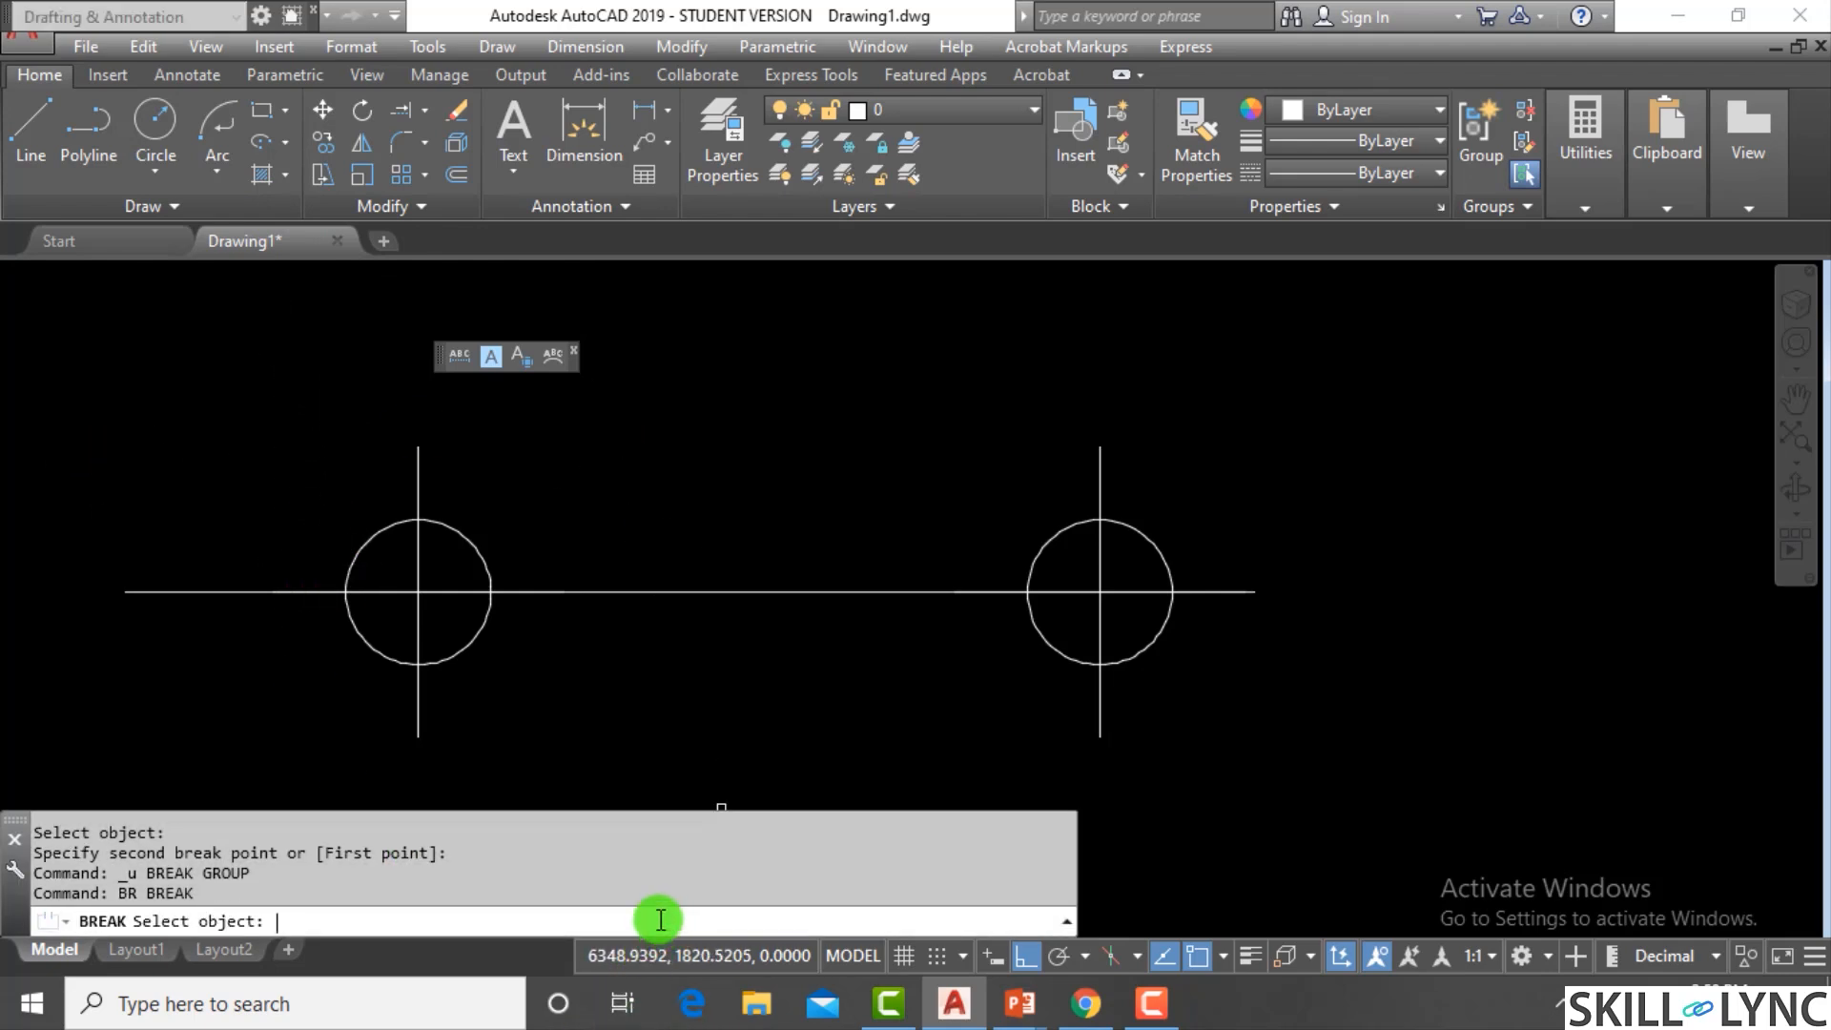
left_click(699, 592)
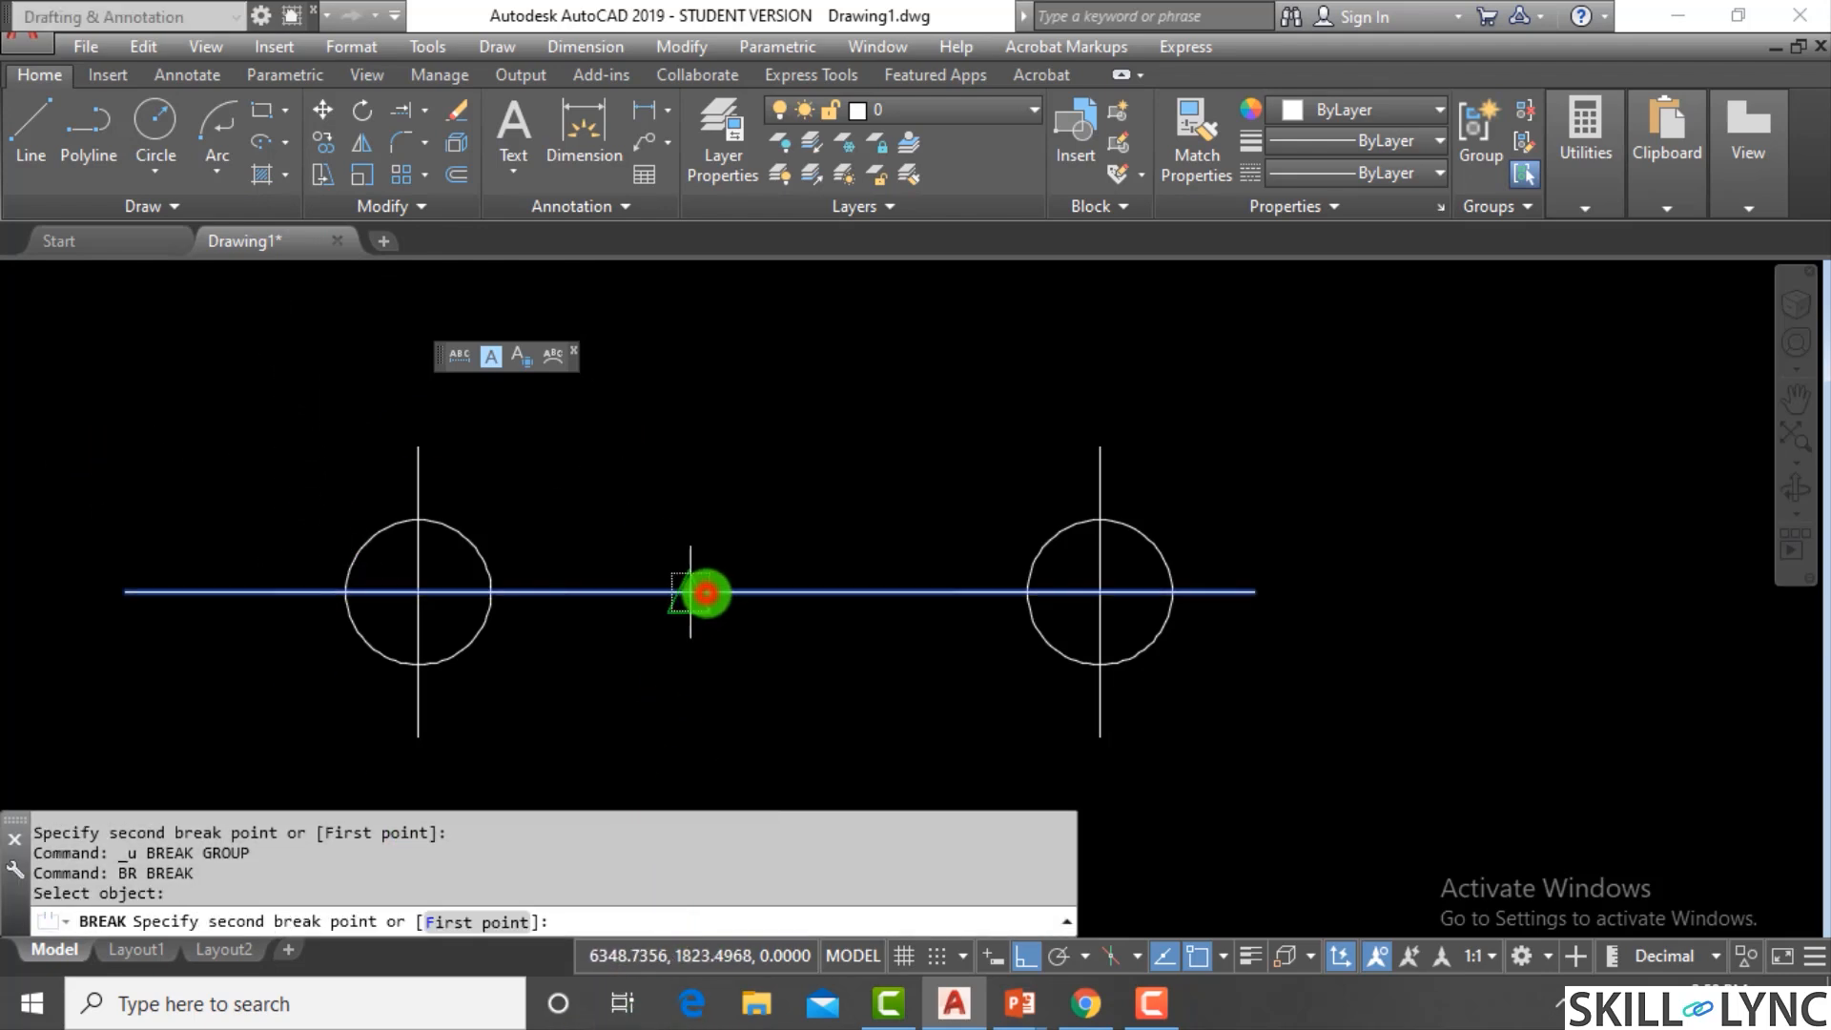
left_click(498, 922)
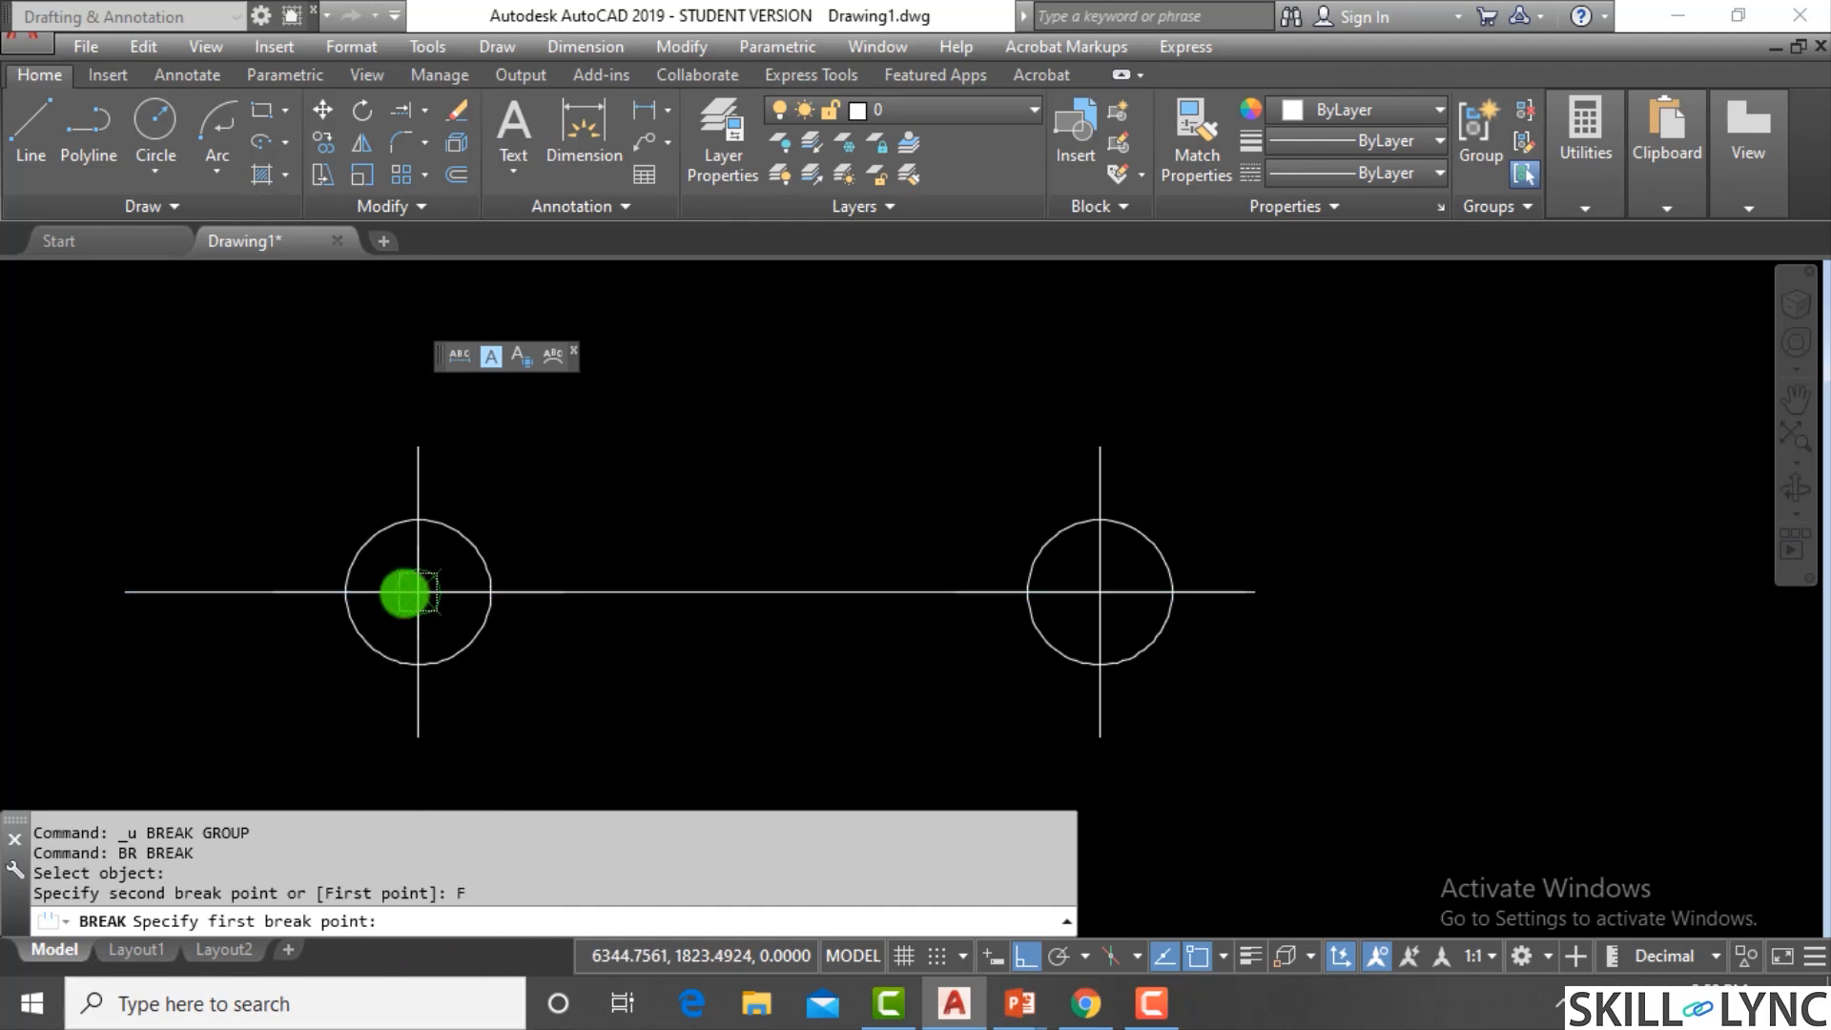
left_click(411, 593)
left_click(1098, 592)
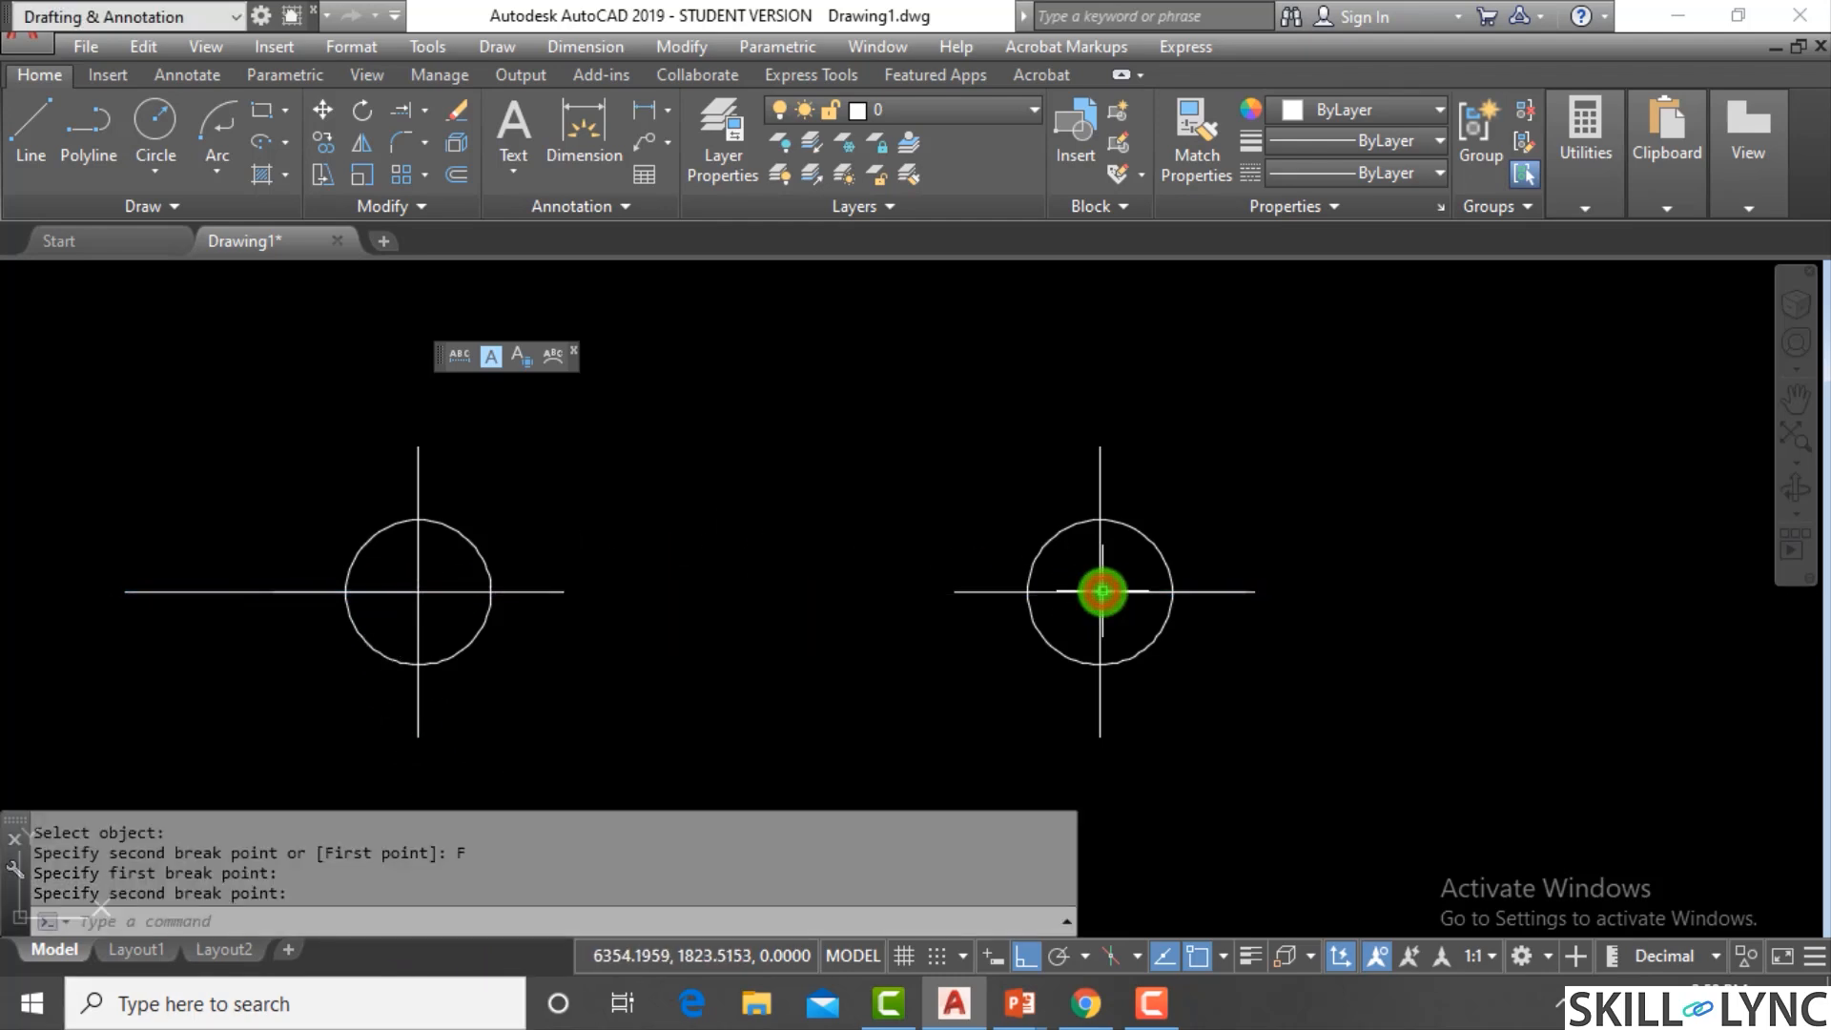
key("Escape")
key("Escape")
Set the point style to the plain dot in the point style settings (DDPTYPE)
type("Dppt")
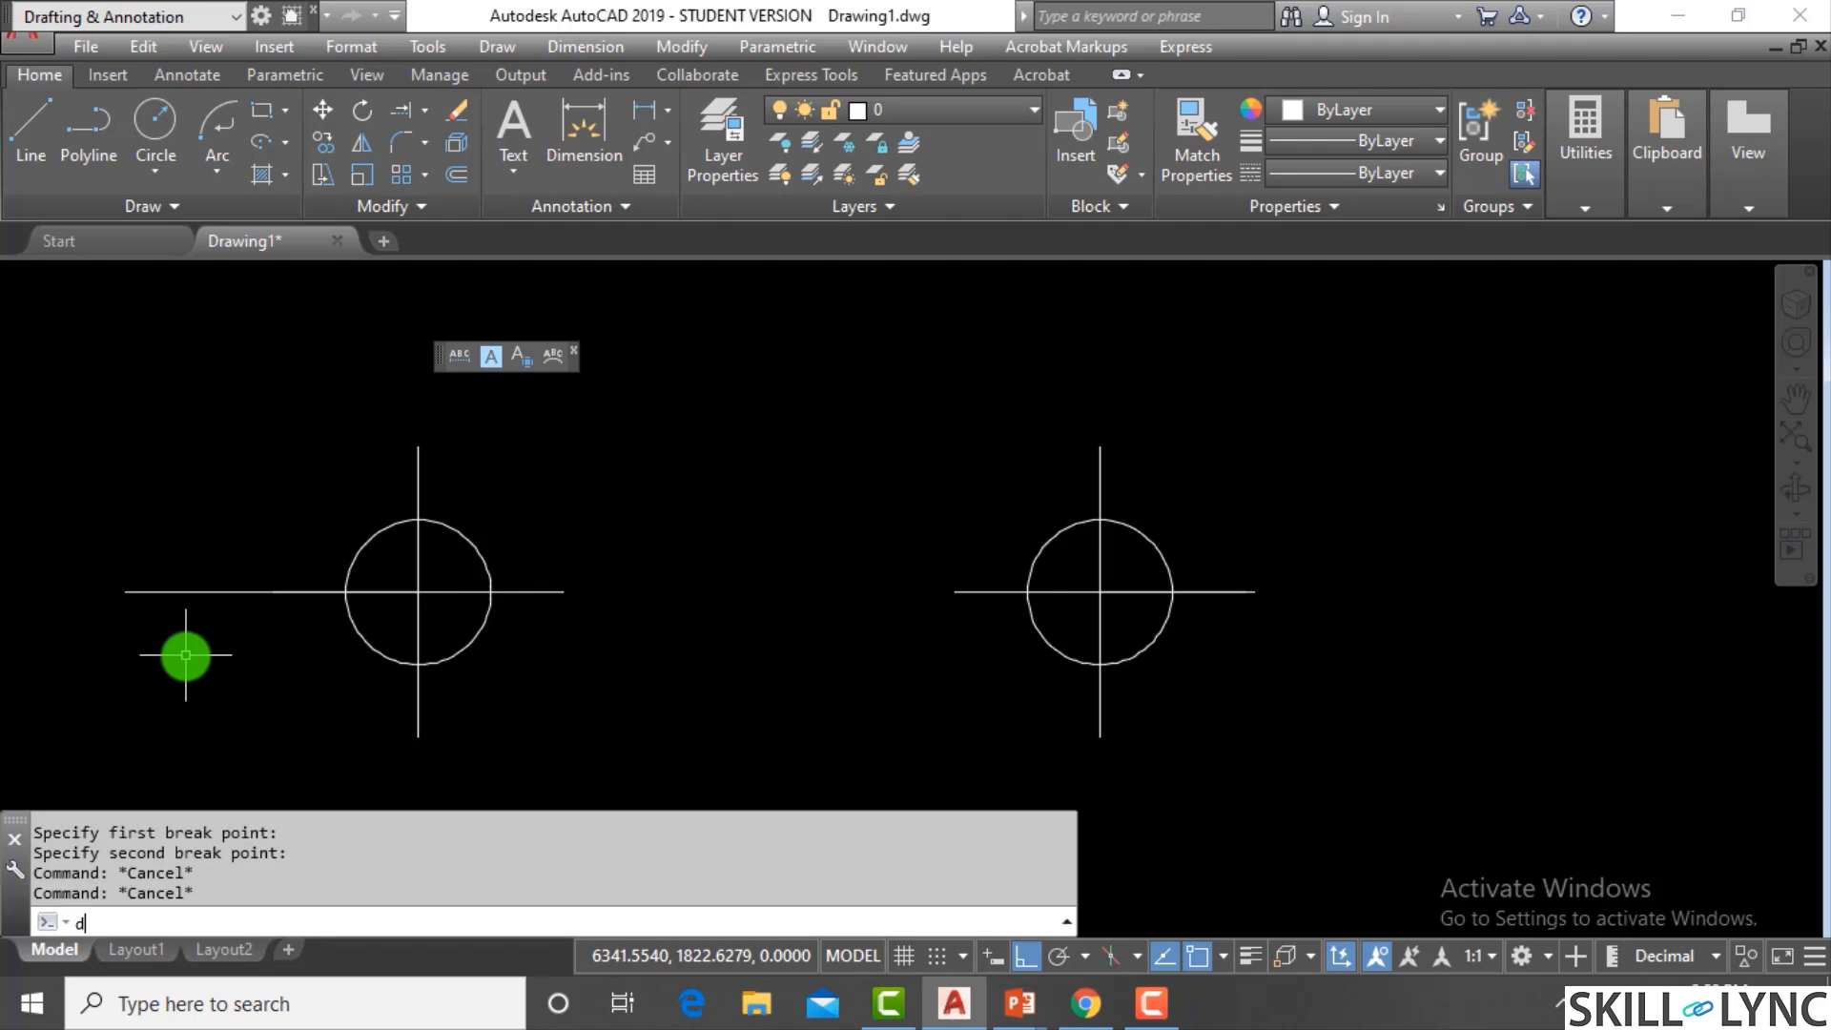
type("ype")
key("Return")
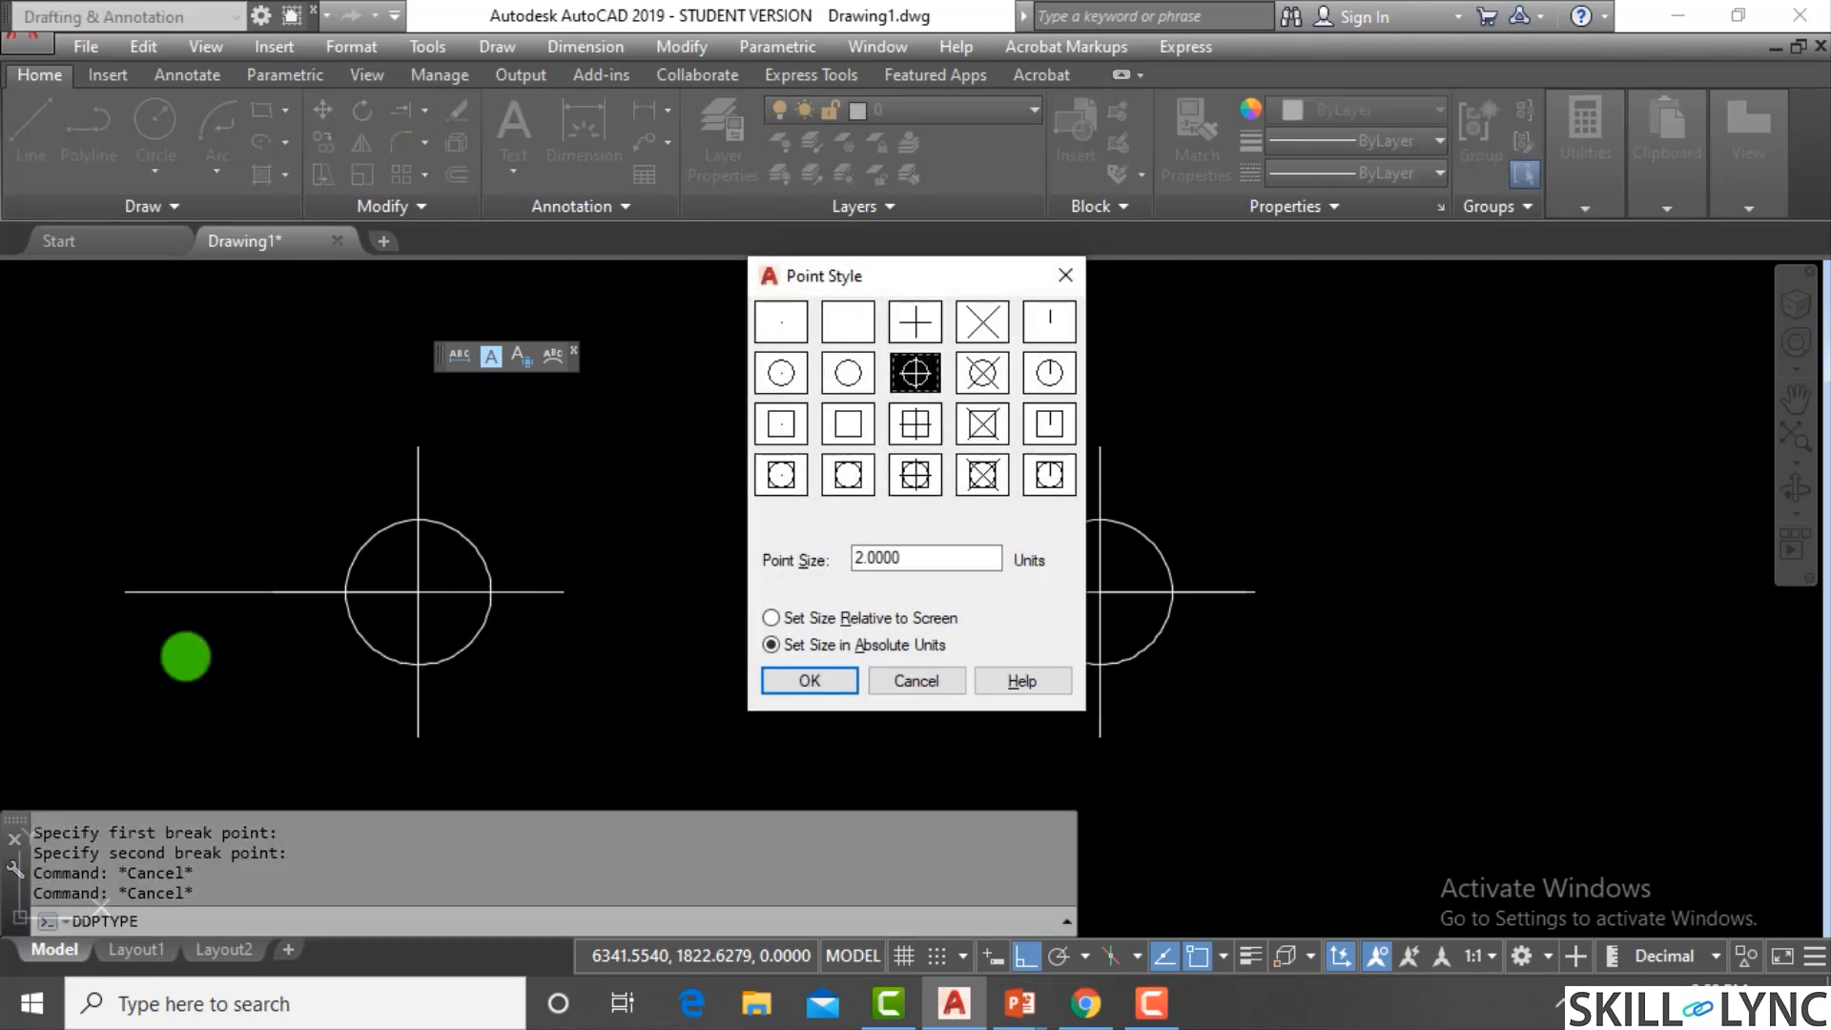
left_click(780, 328)
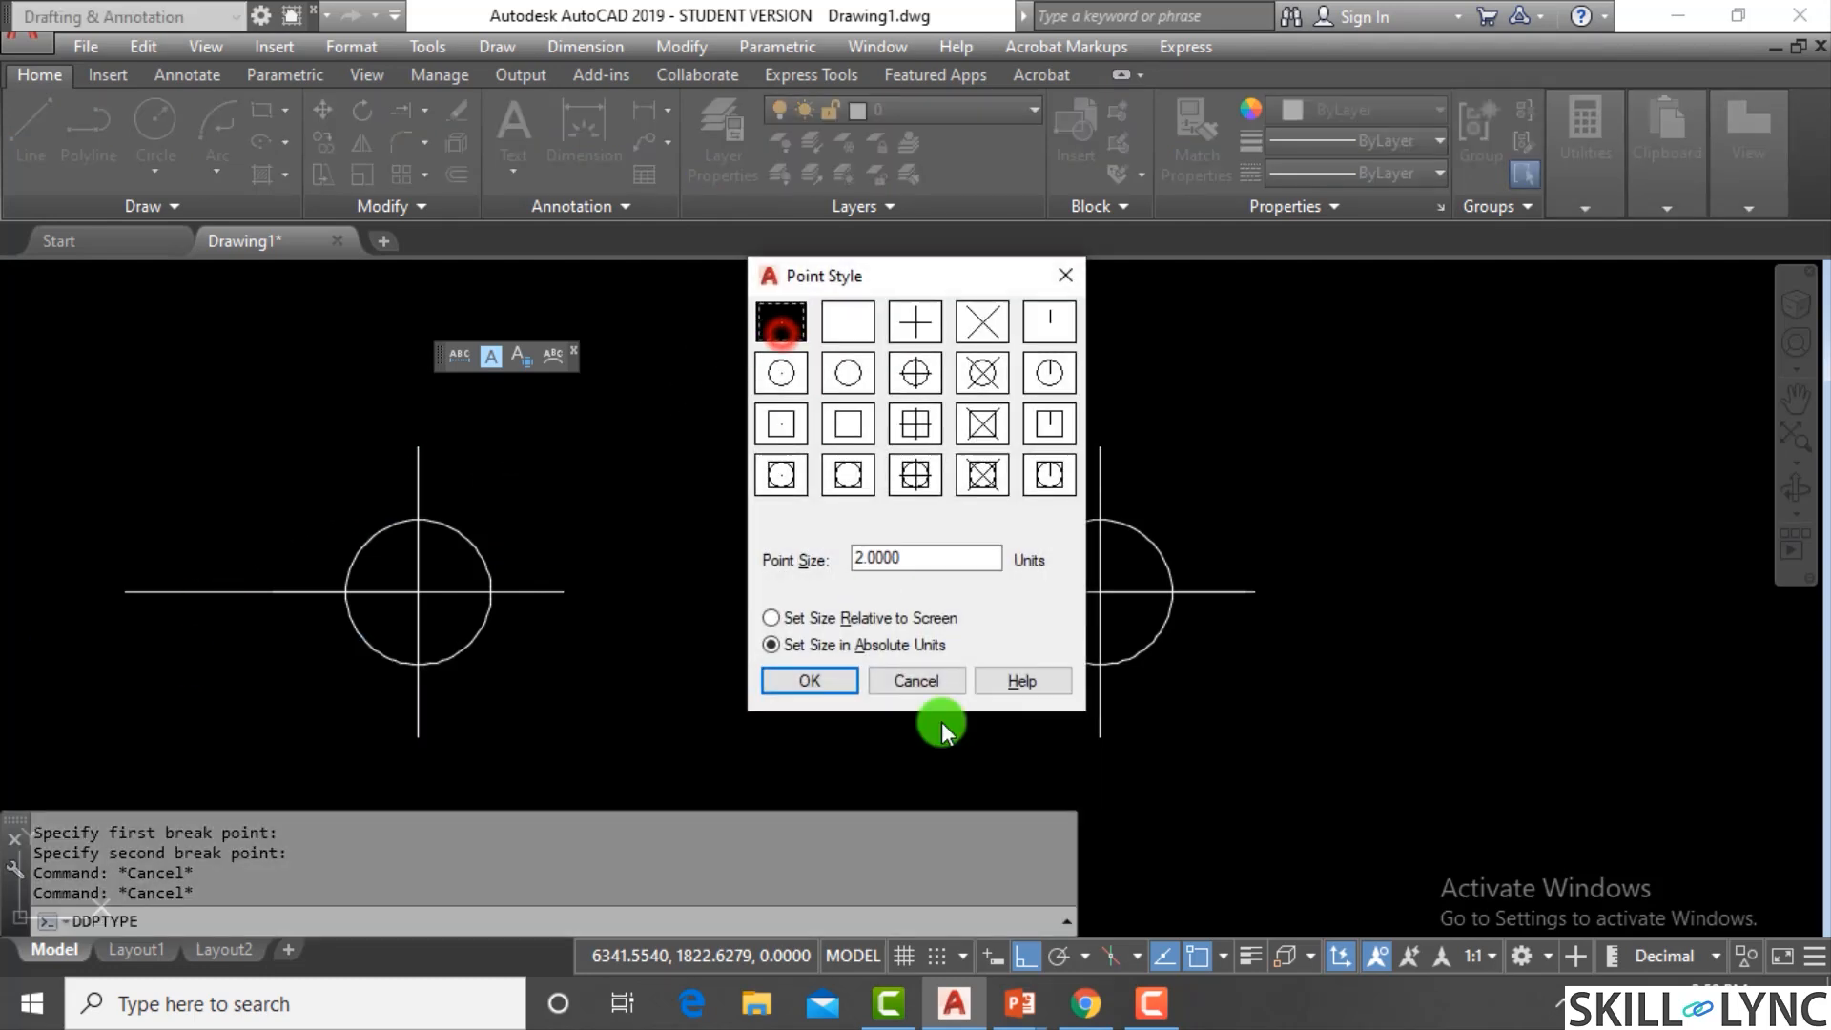
left_click(809, 681)
Erase the two remaining line segments together with the points at their ends
scroll(839, 722, "down", 2)
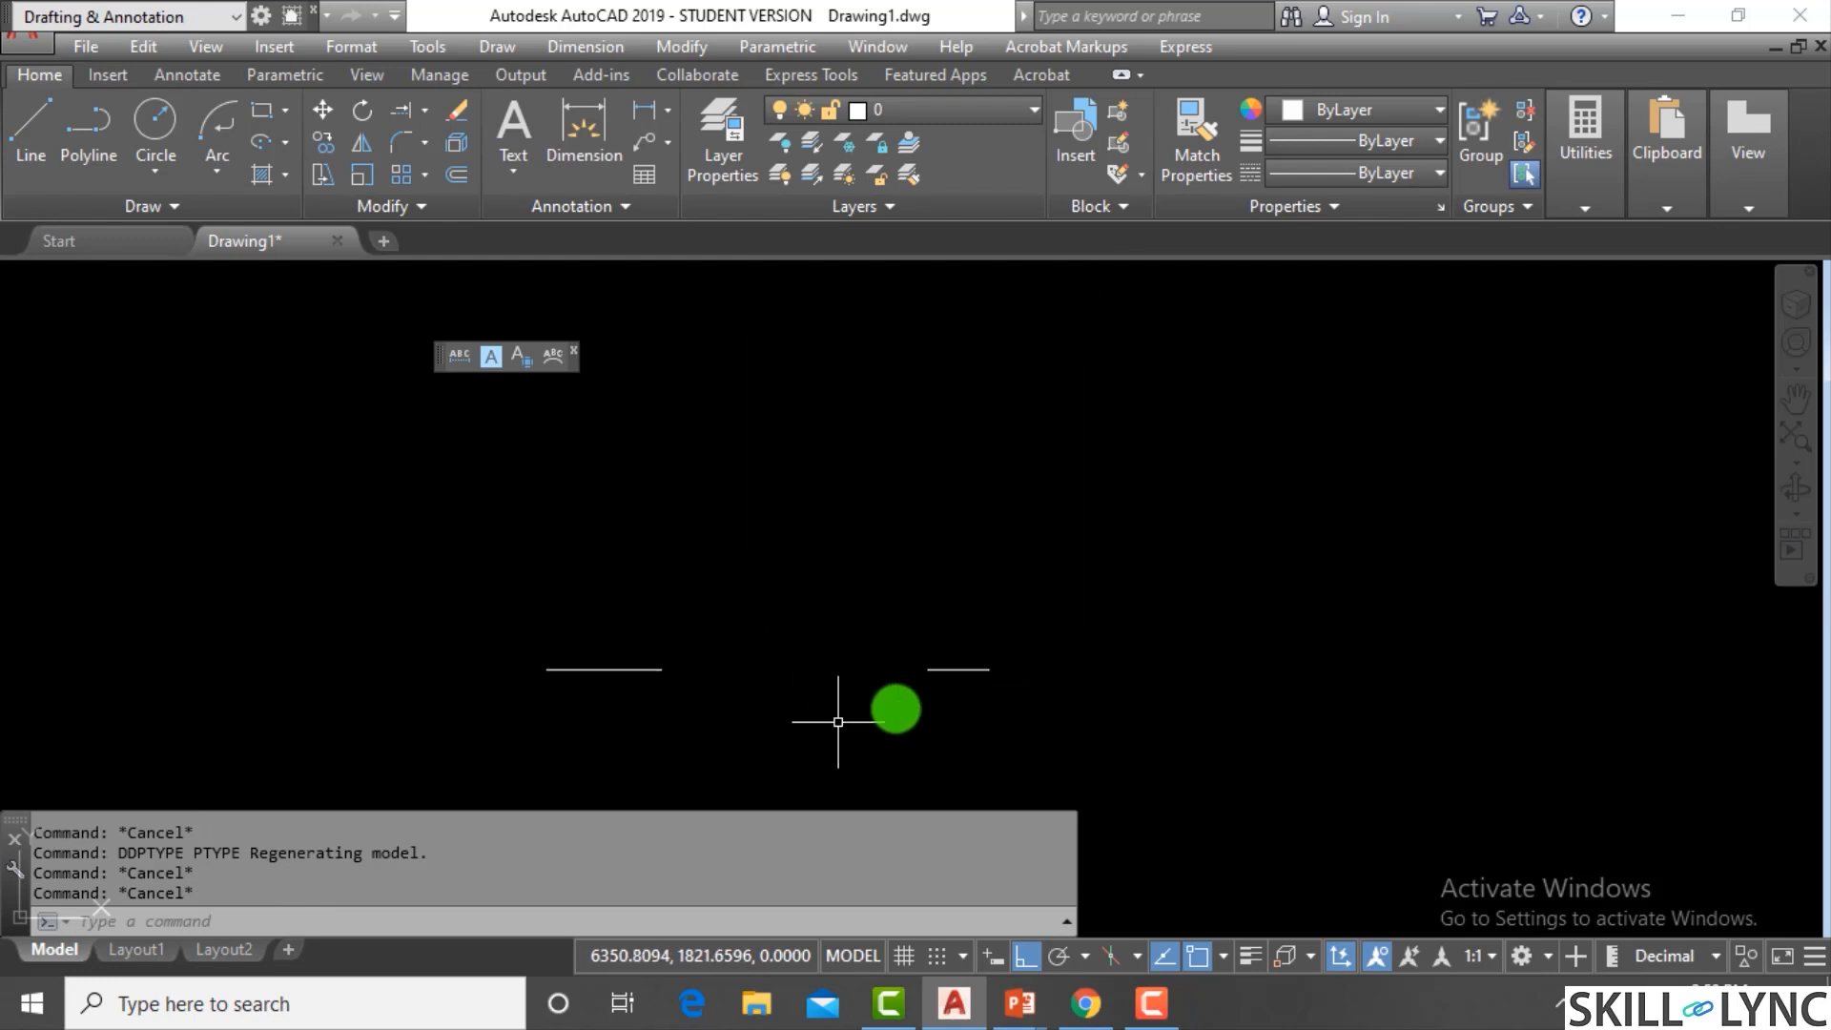
scroll(1059, 678, "up", 4)
scroll(964, 675, "down", 2)
left_click(863, 699)
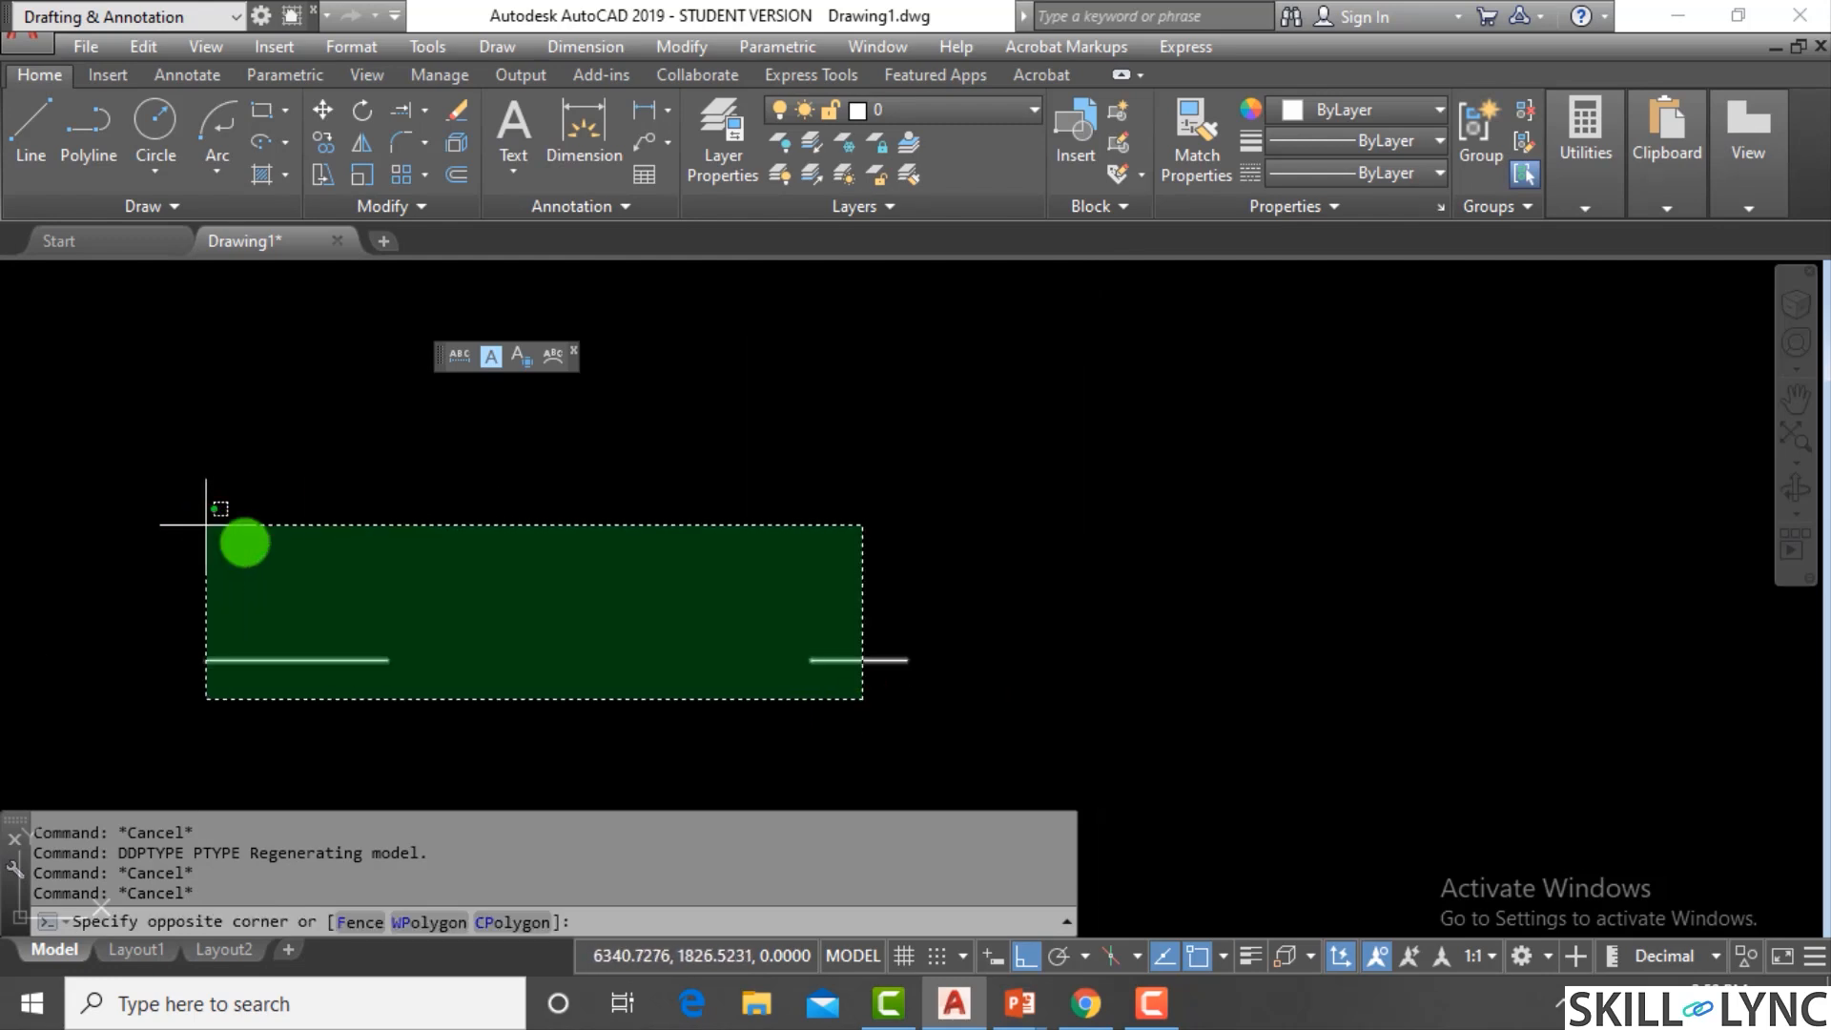
left_click(206, 523)
type("e")
key("Return")
key("Escape")
key("Escape")
Draw a horizontal line about 22.3 units long and a vertical line crossing it about 5.6 units from its left end
type("l")
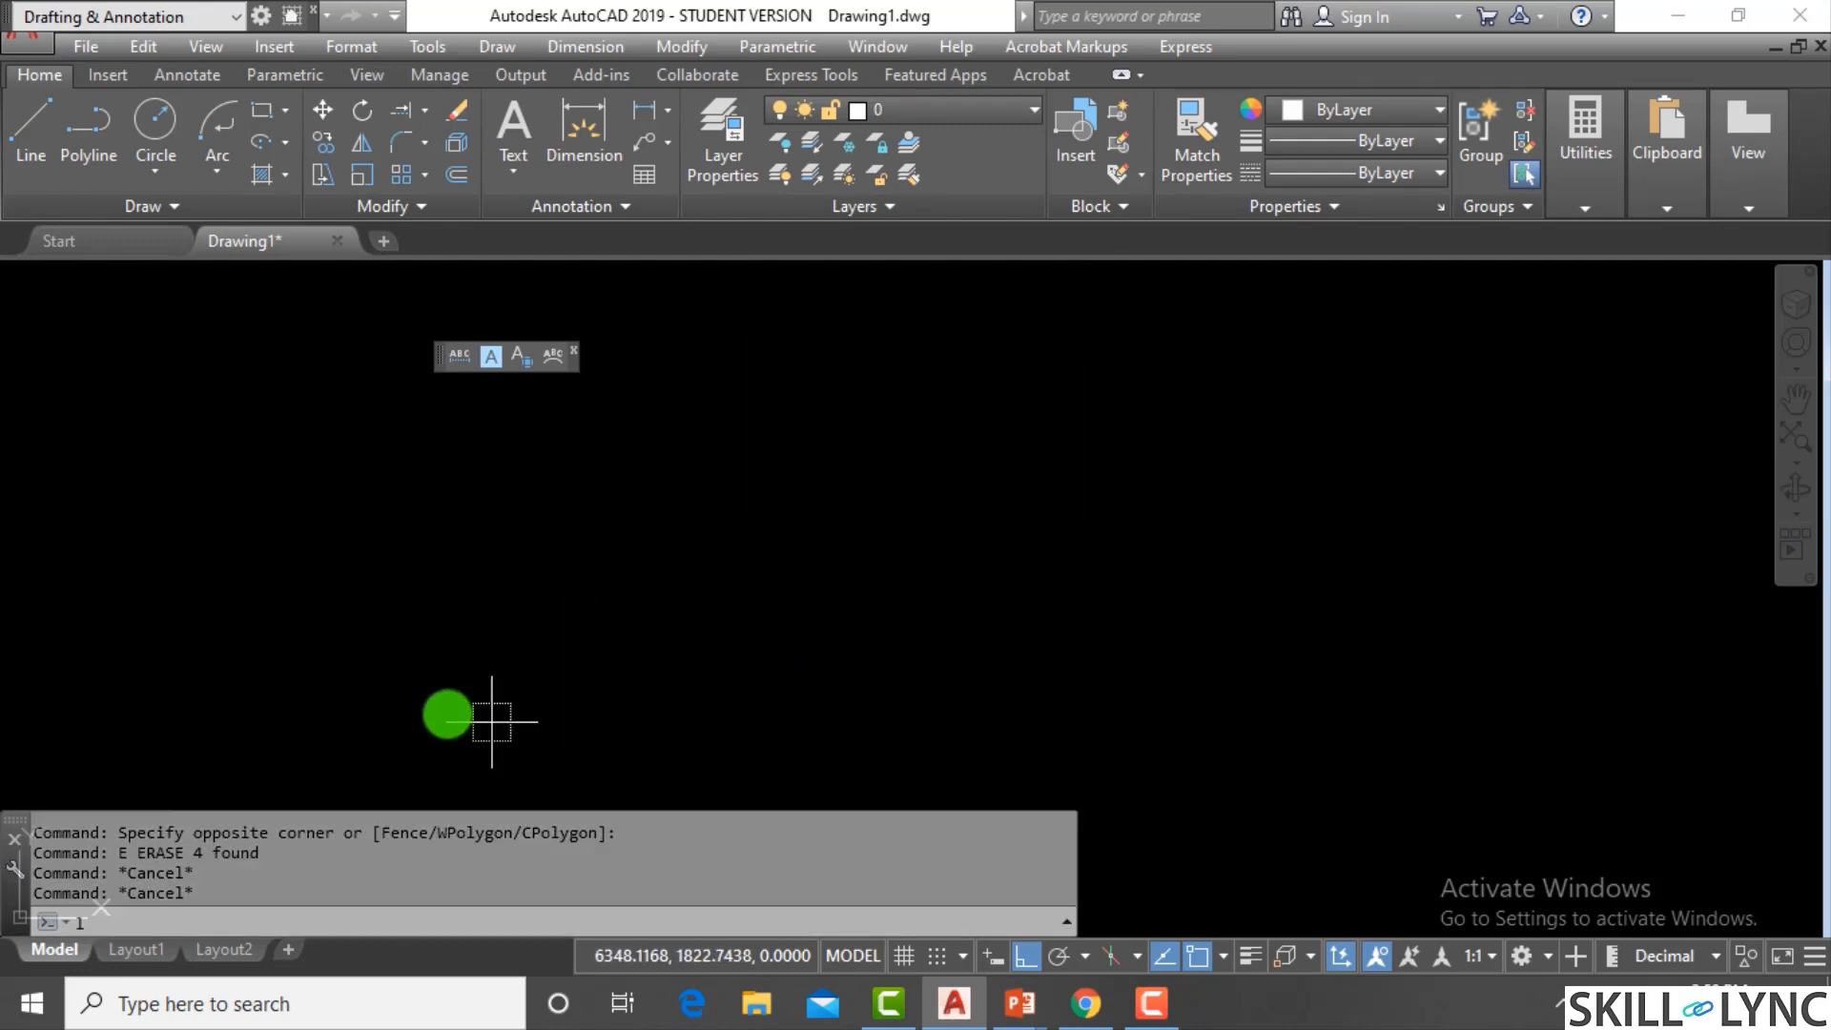
key("Return")
left_click(371, 672)
left_click(1372, 569)
key("Escape")
key("Return")
left_click(623, 525)
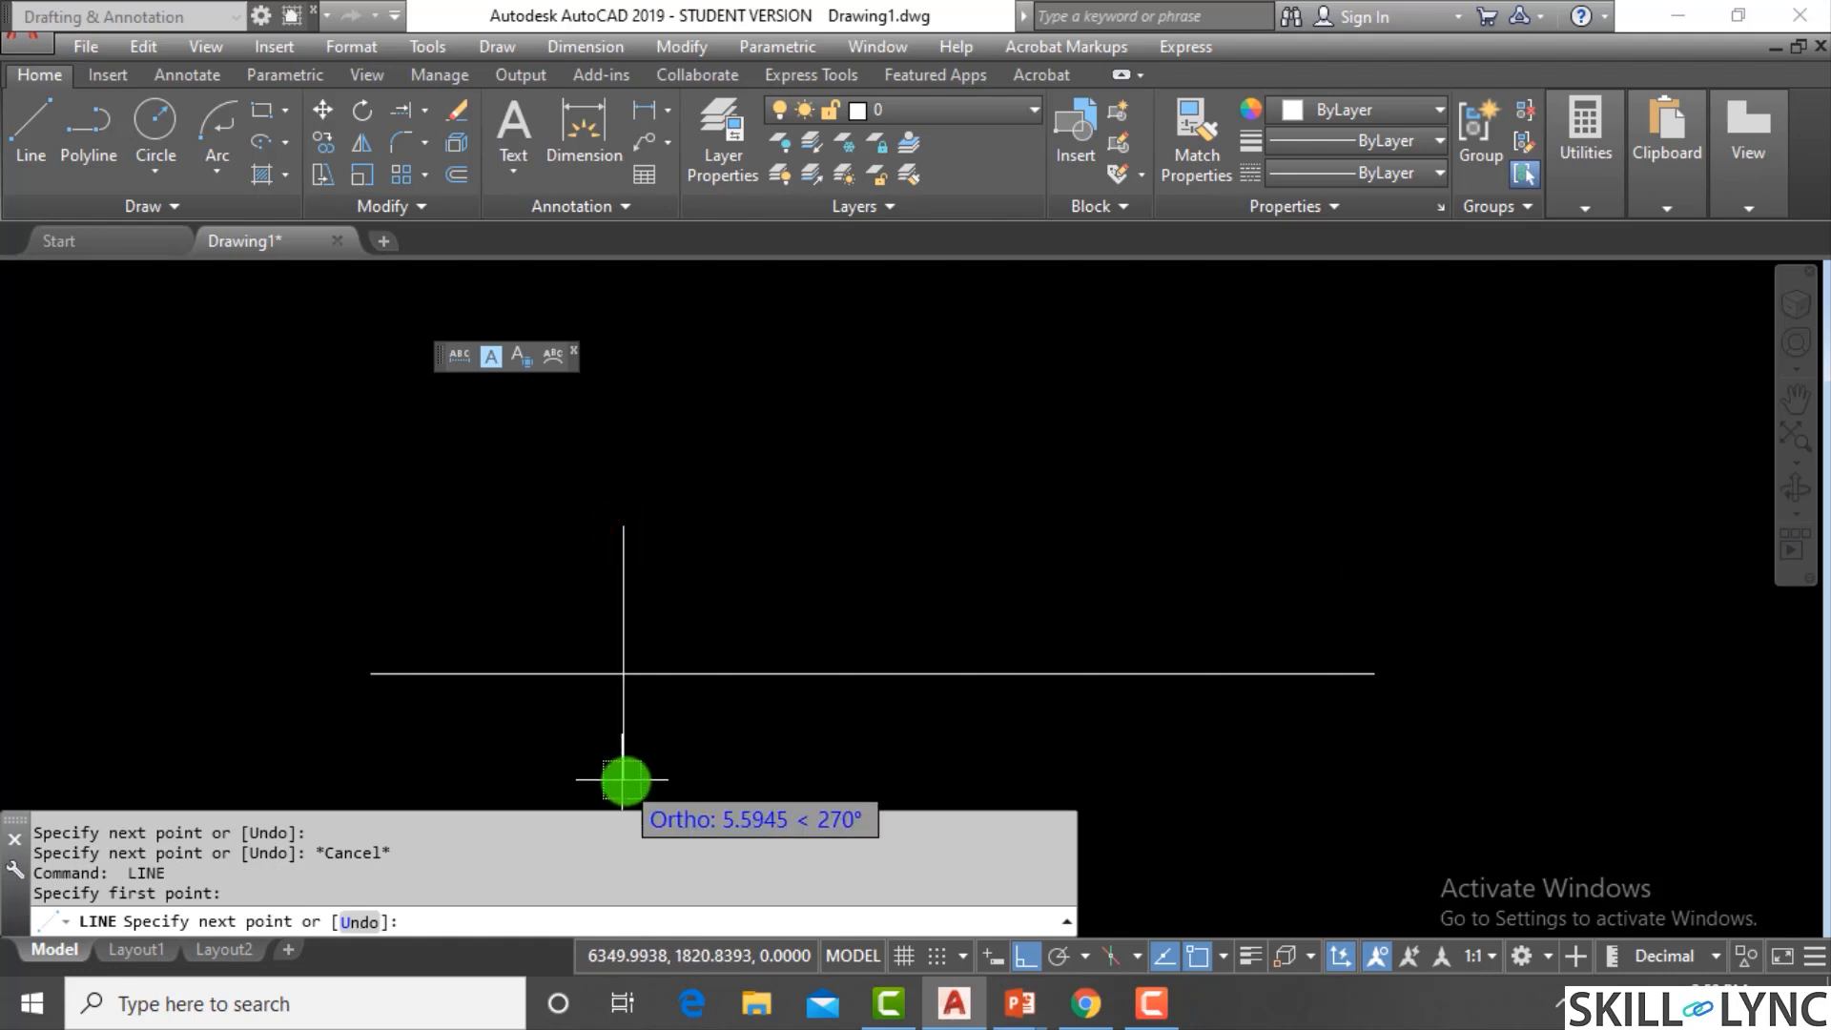
left_click(625, 758)
key("Escape")
key("Escape")
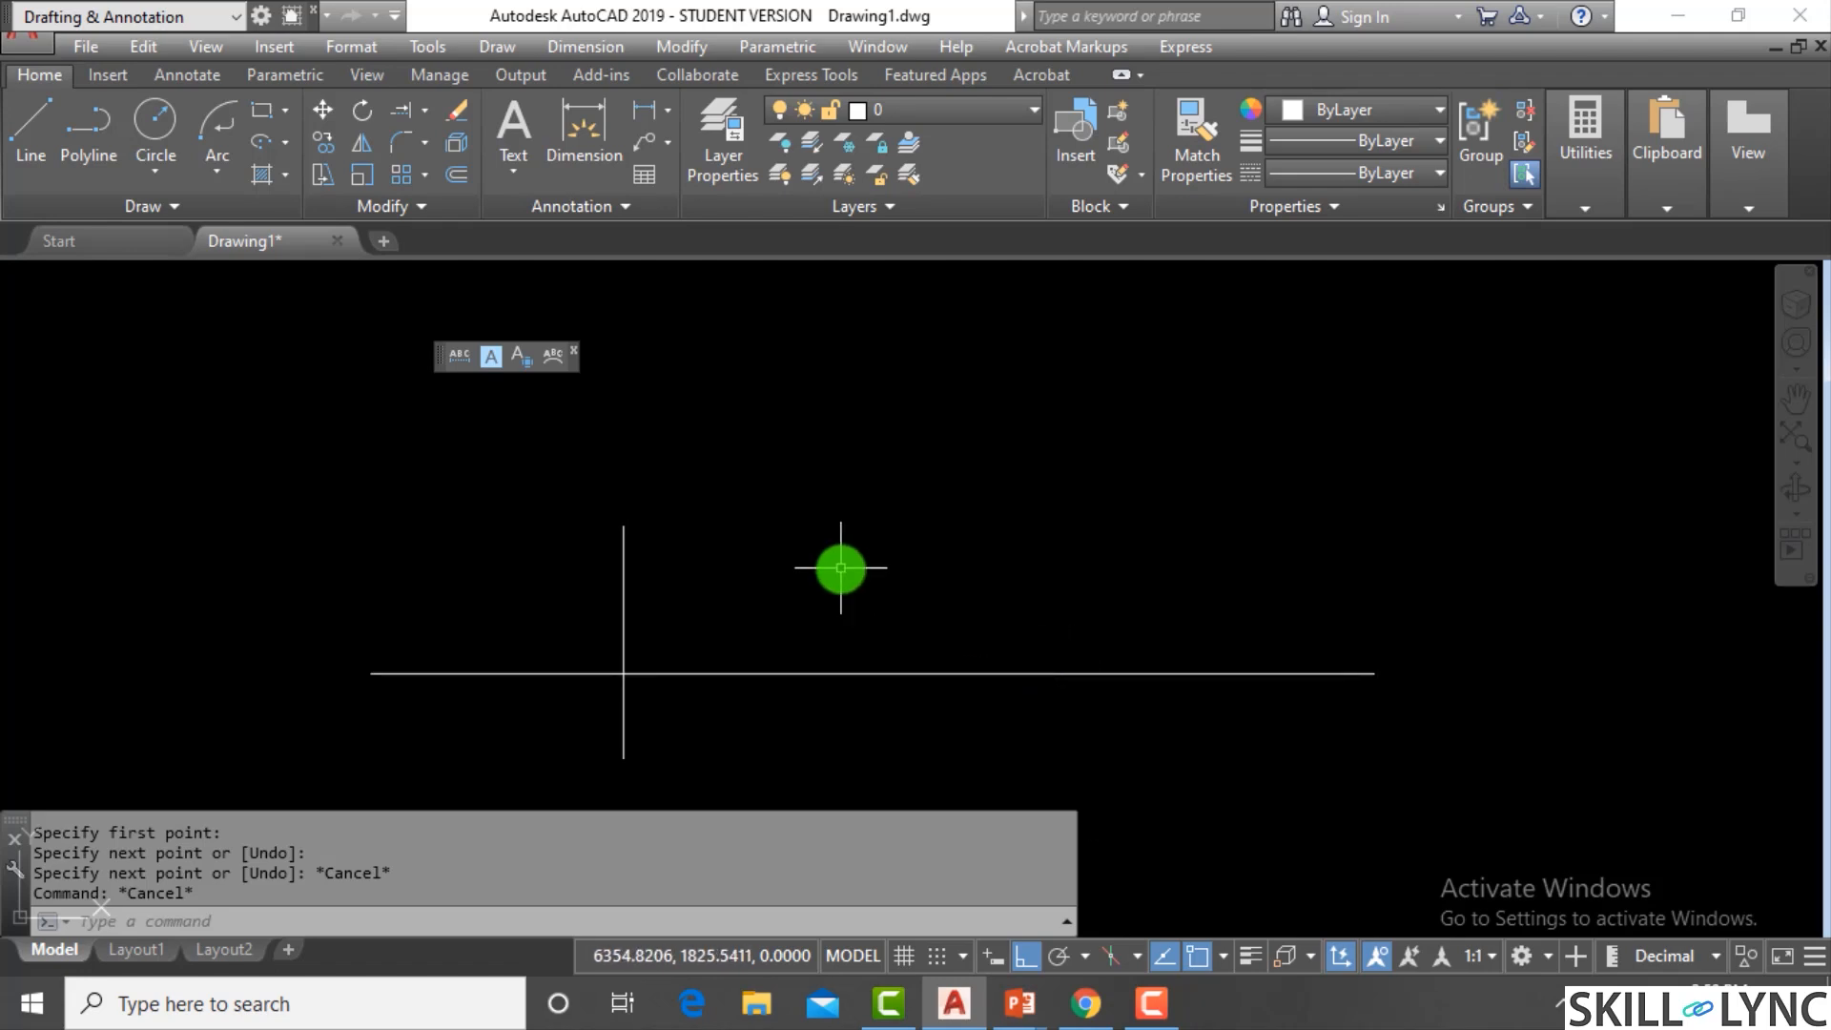
Add a linear dimension (DIMLINEAR) for the whole horizontal line by selecting the line, placing the dimension above it
key("Escape")
type("lin")
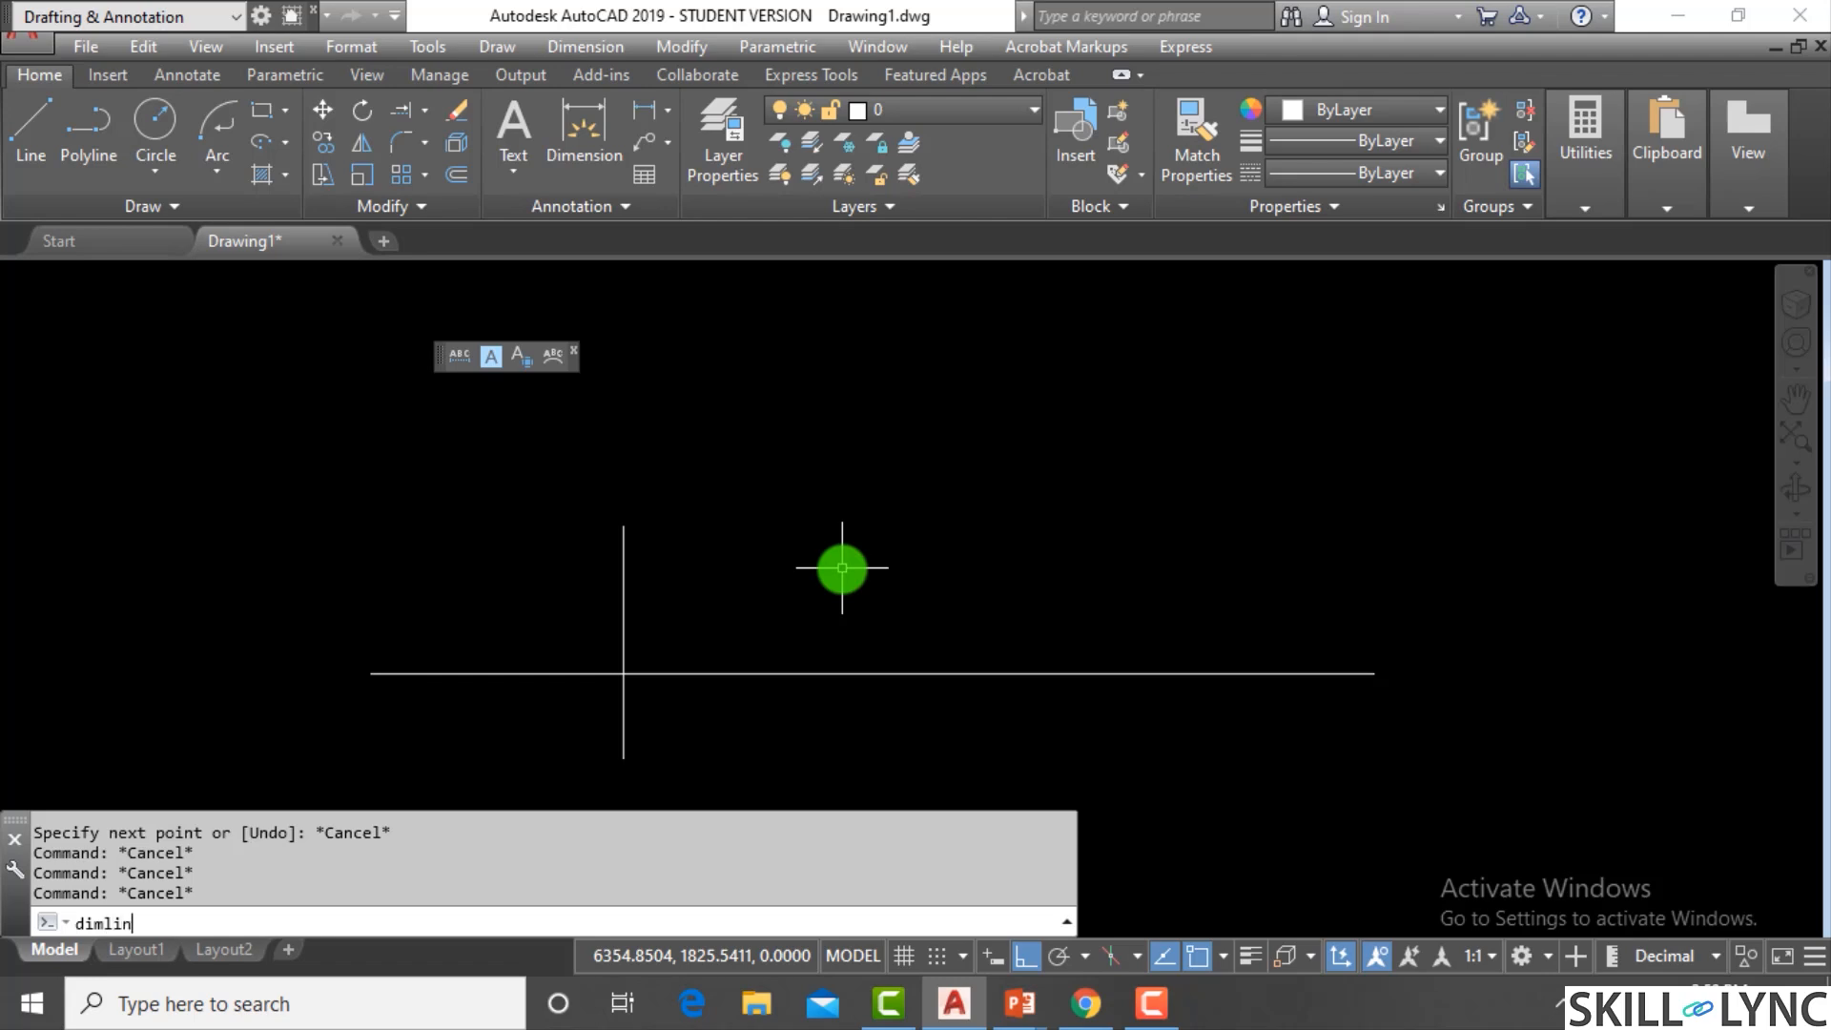
key("Return")
key("Return")
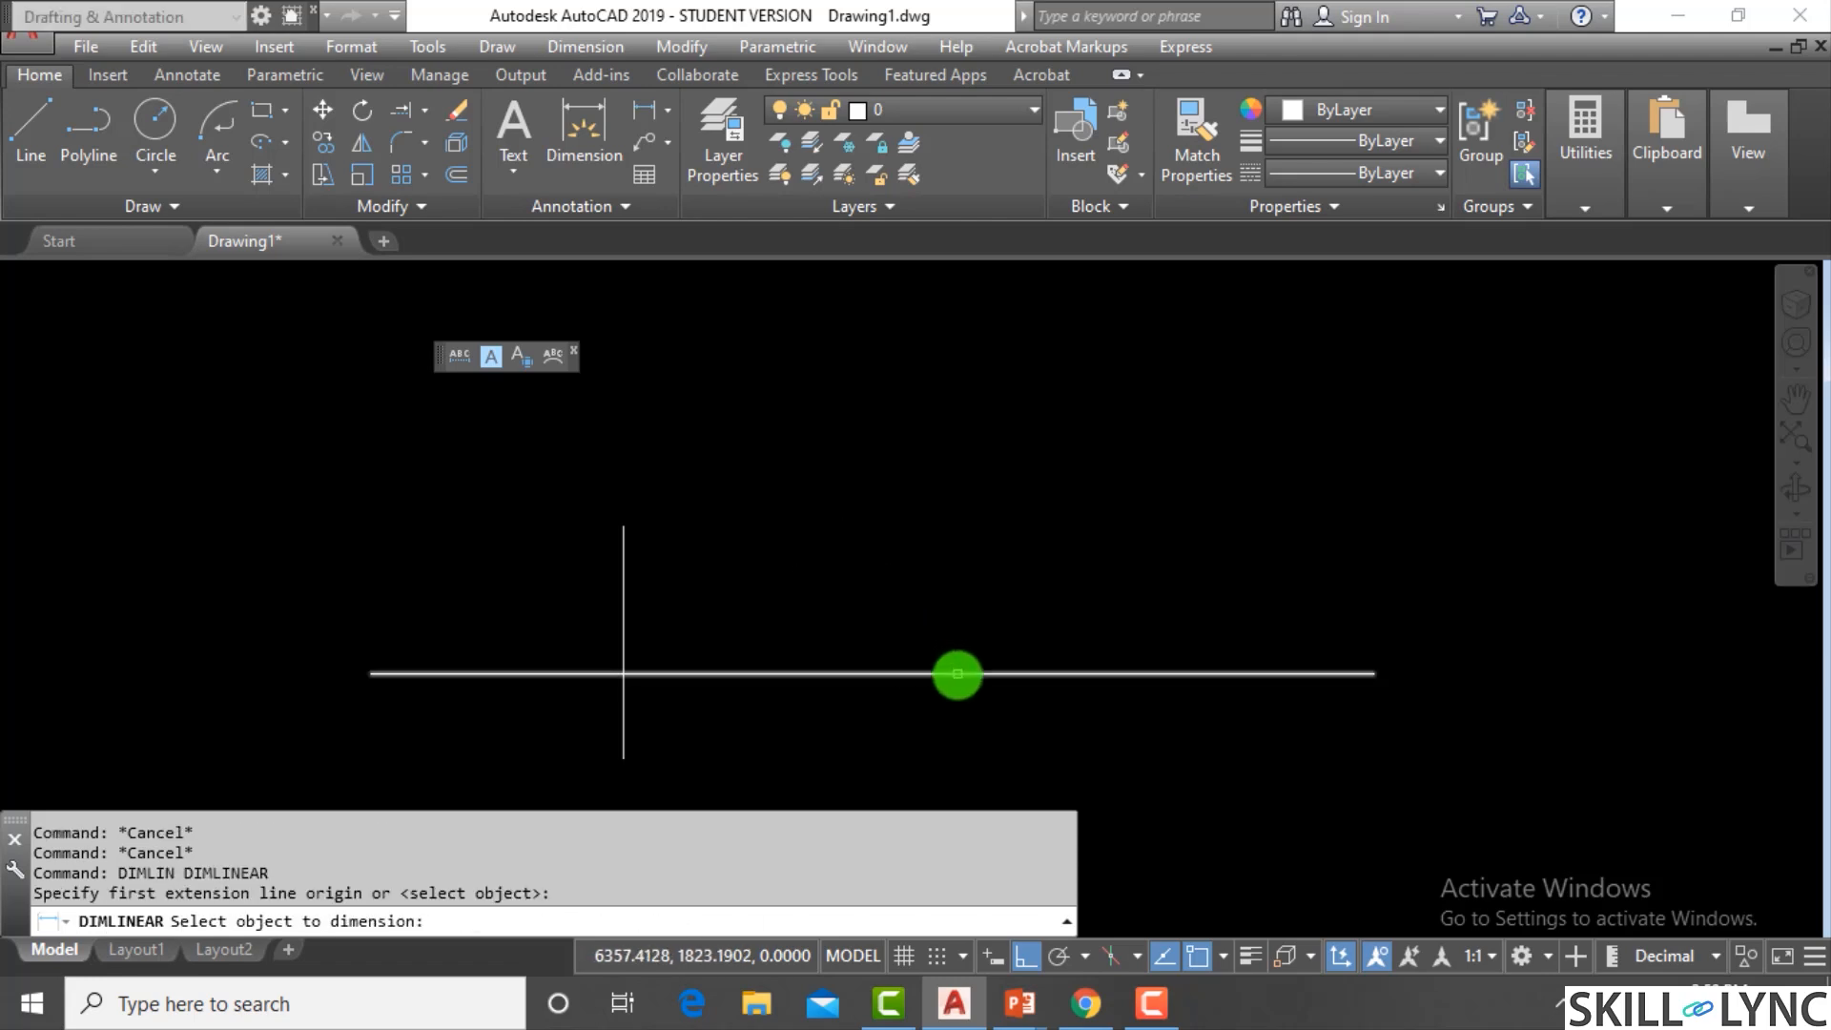
left_click(958, 674)
left_click(982, 486)
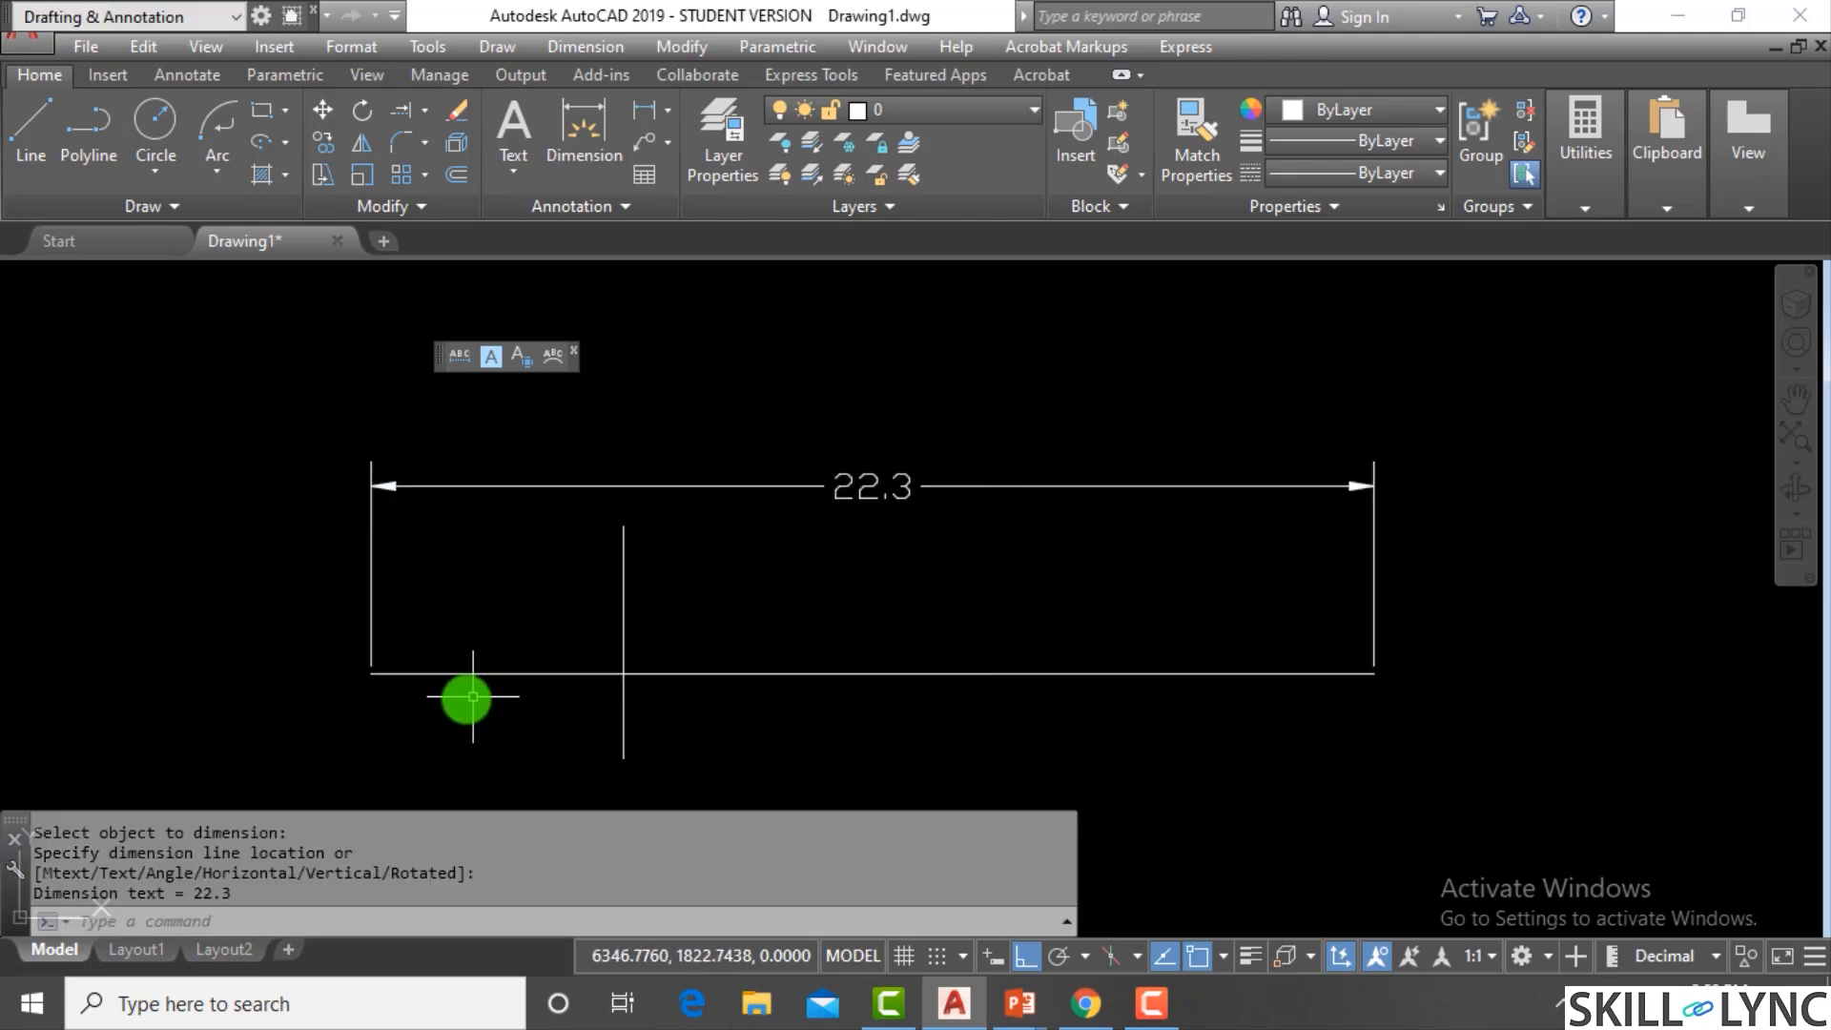
Add a linear dimension from the horizontal line's left end to its intersection with the vertical line, placed below the line
key("Escape")
type("d")
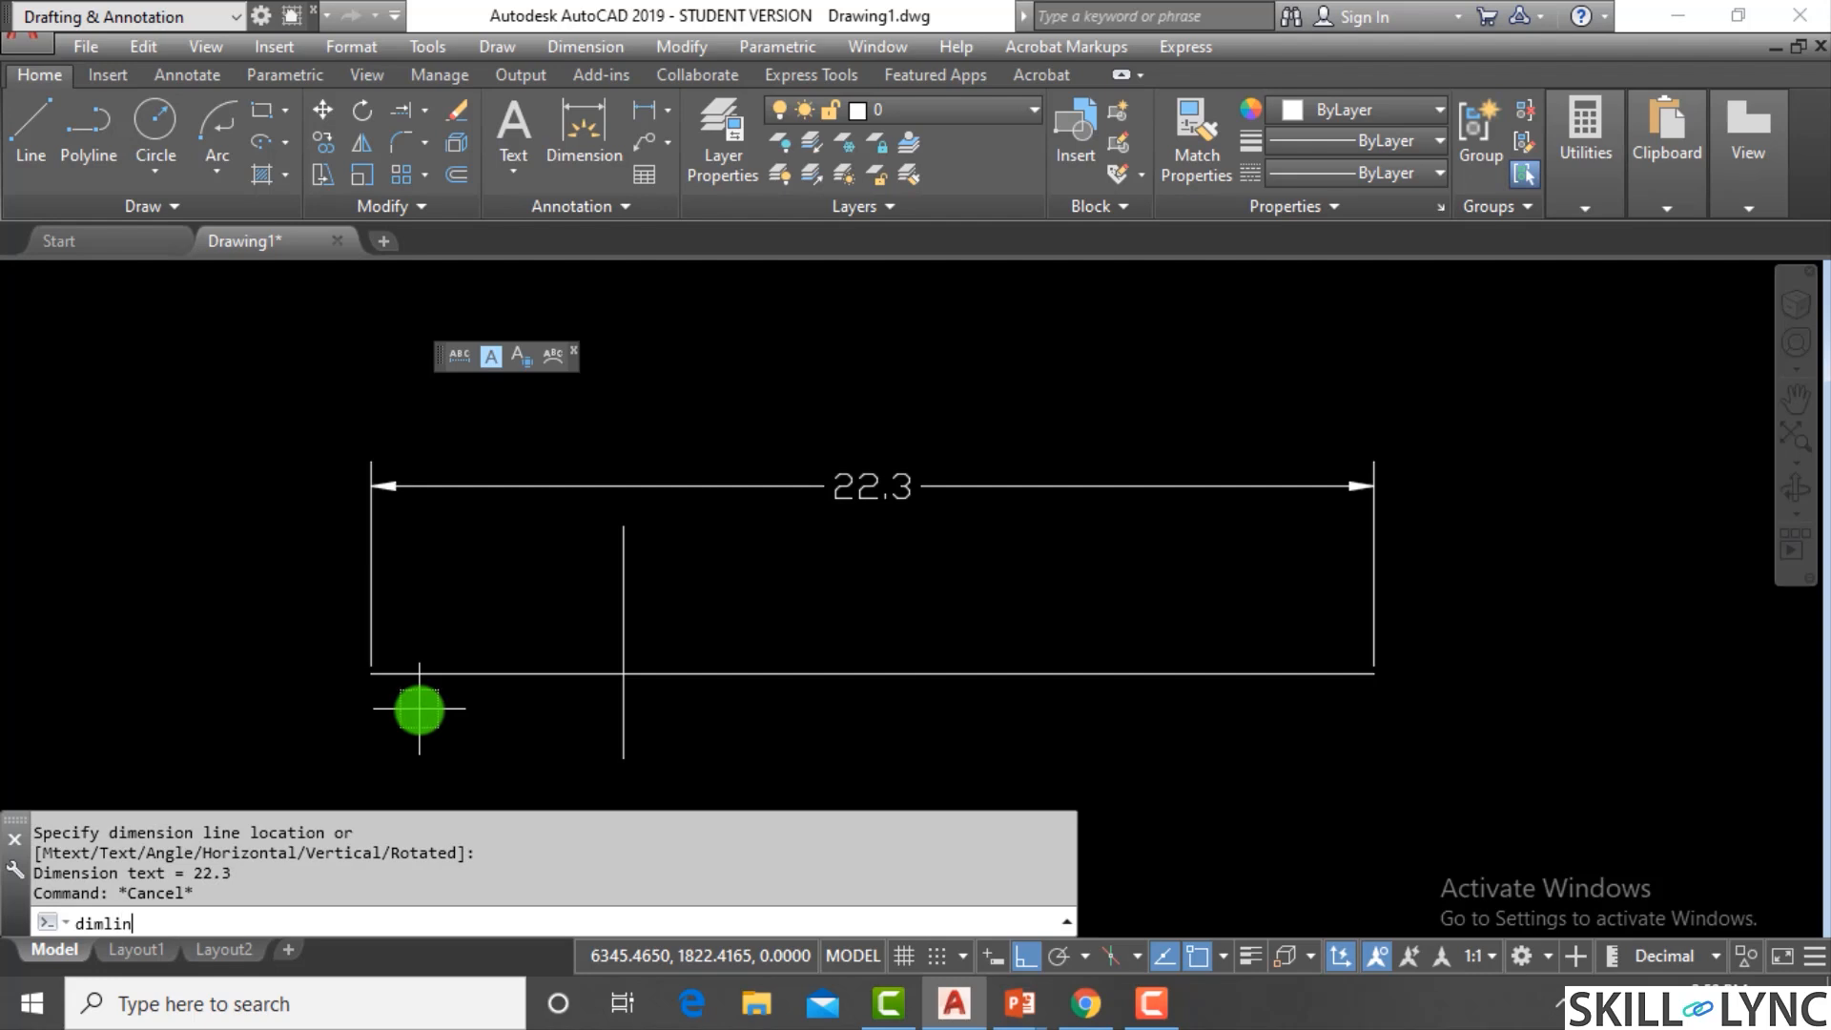
type("imlin")
key("Return")
left_click(371, 673)
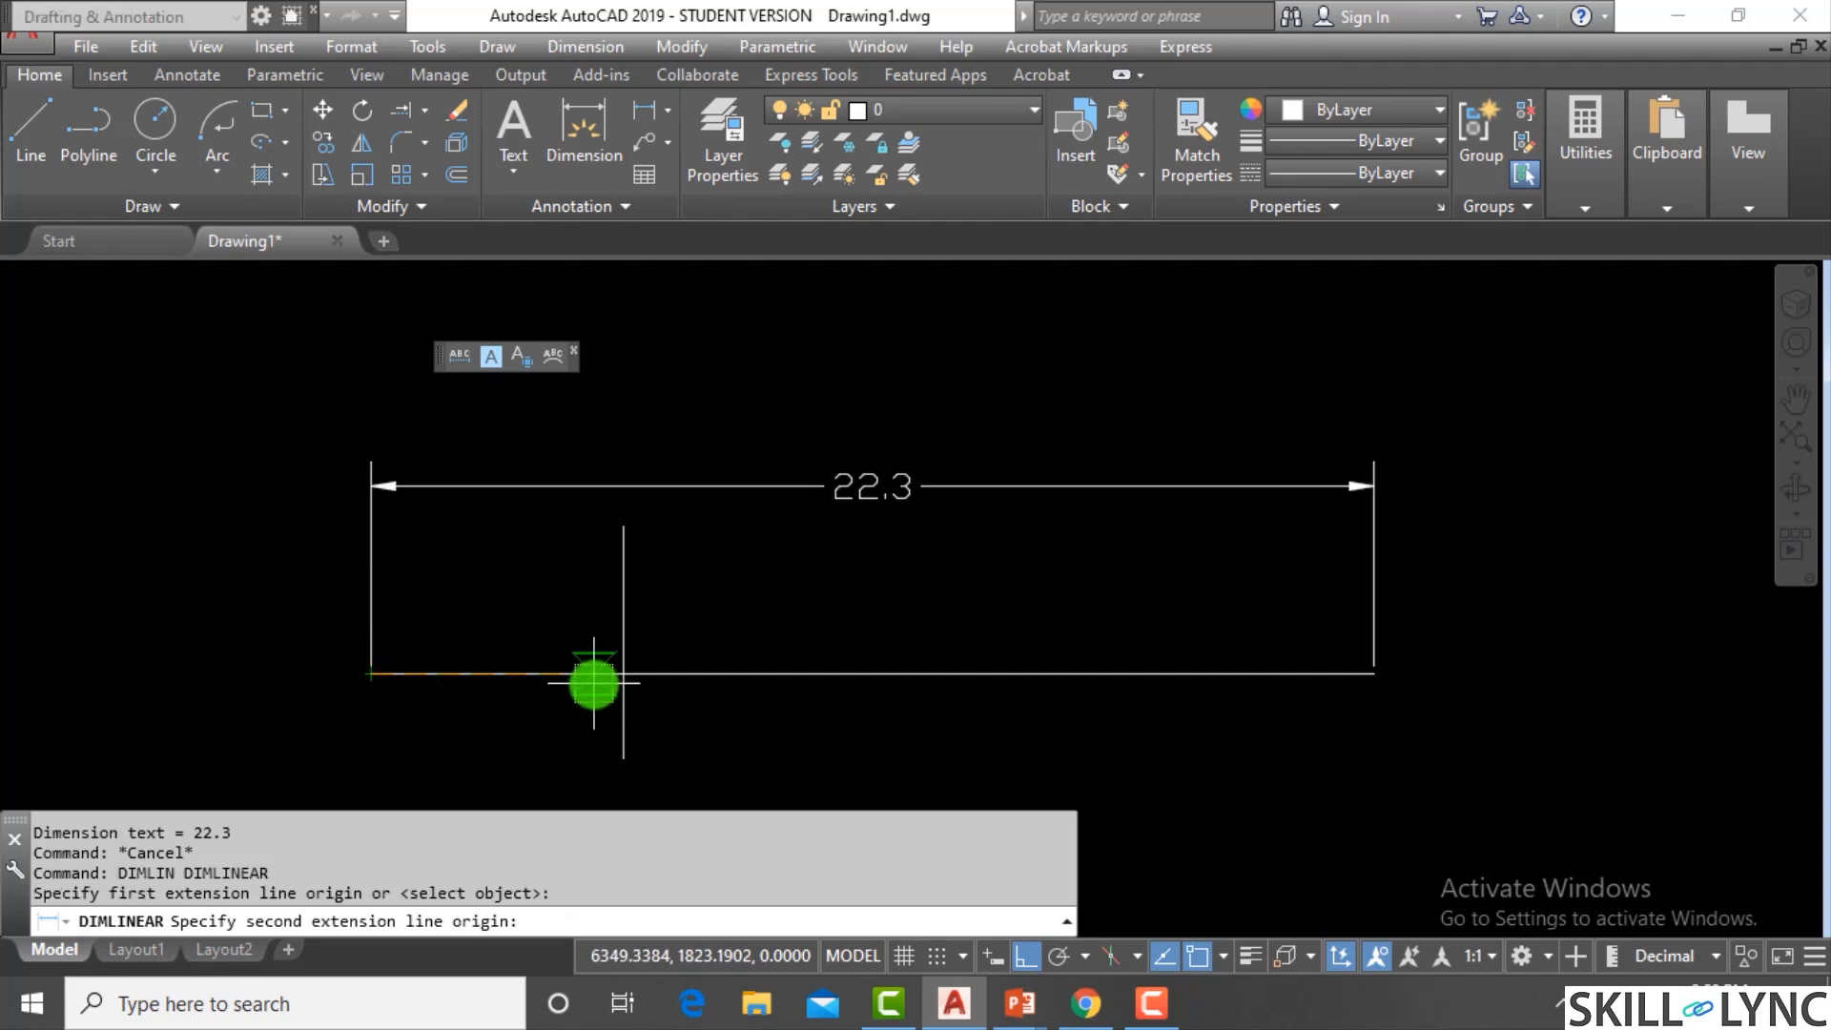
left_click(624, 674)
left_click(511, 734)
key("Escape")
key("Escape")
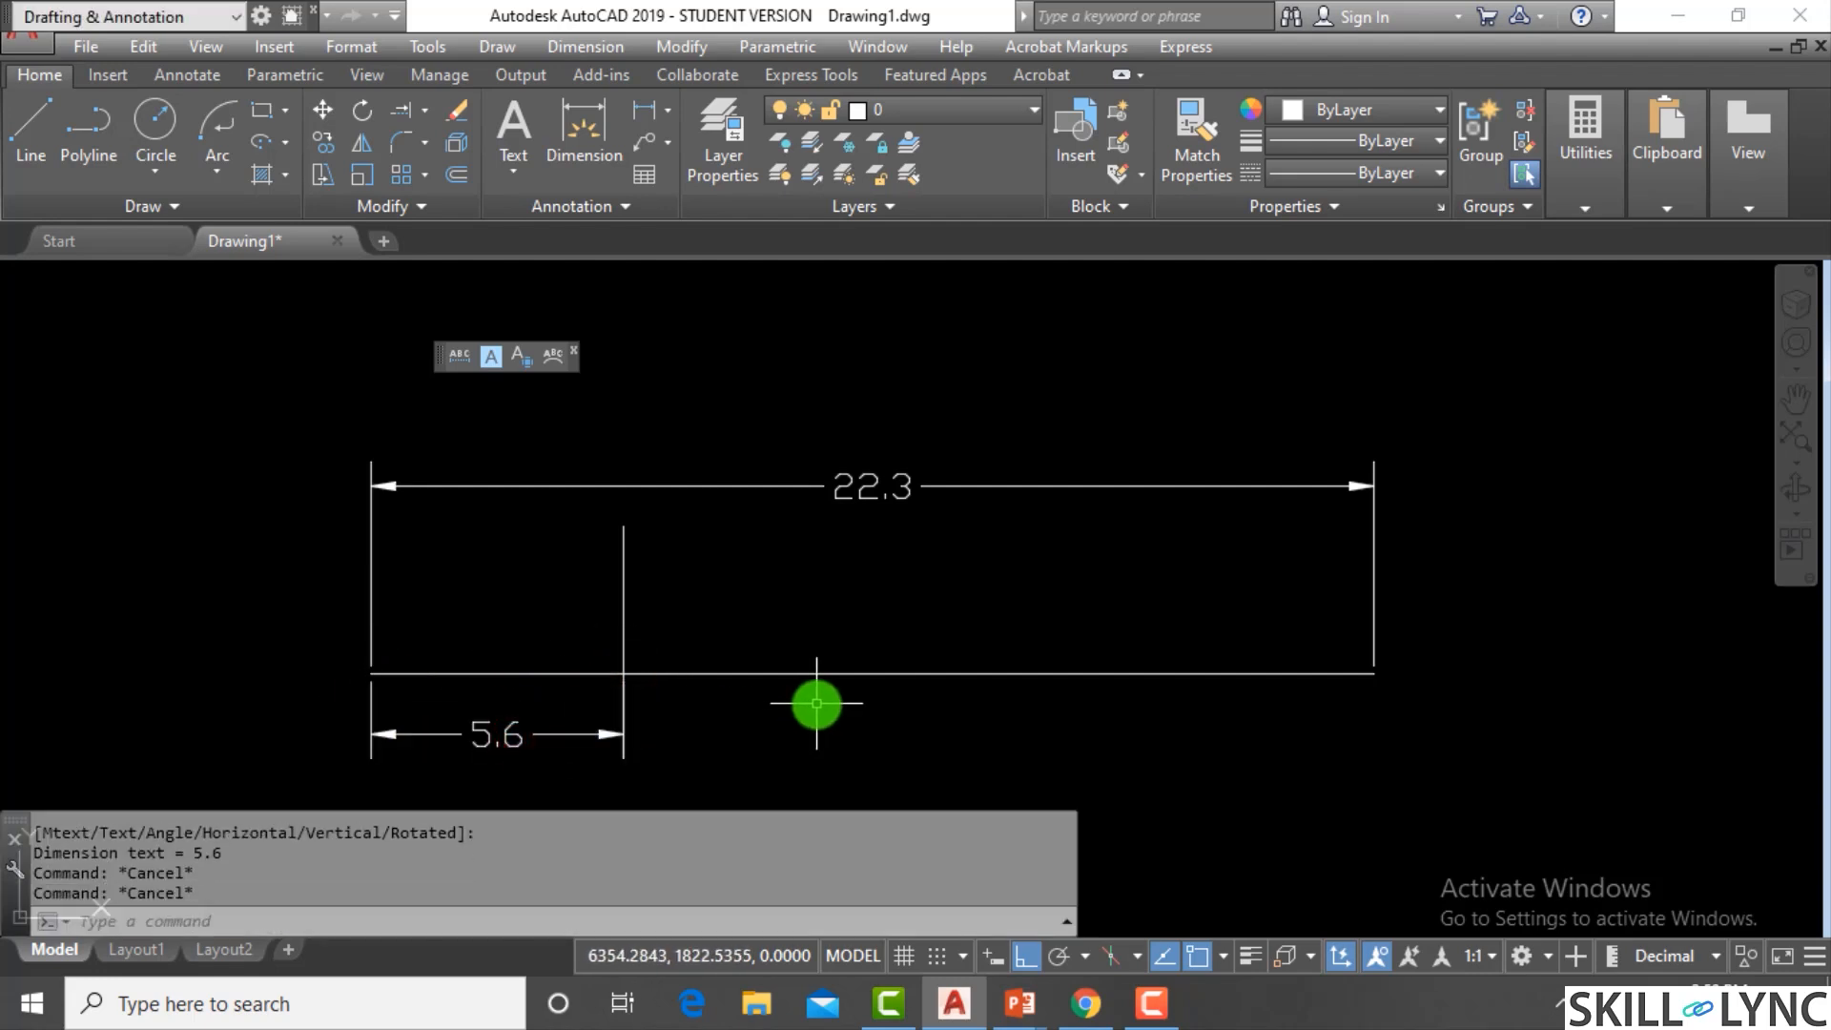
type("be")
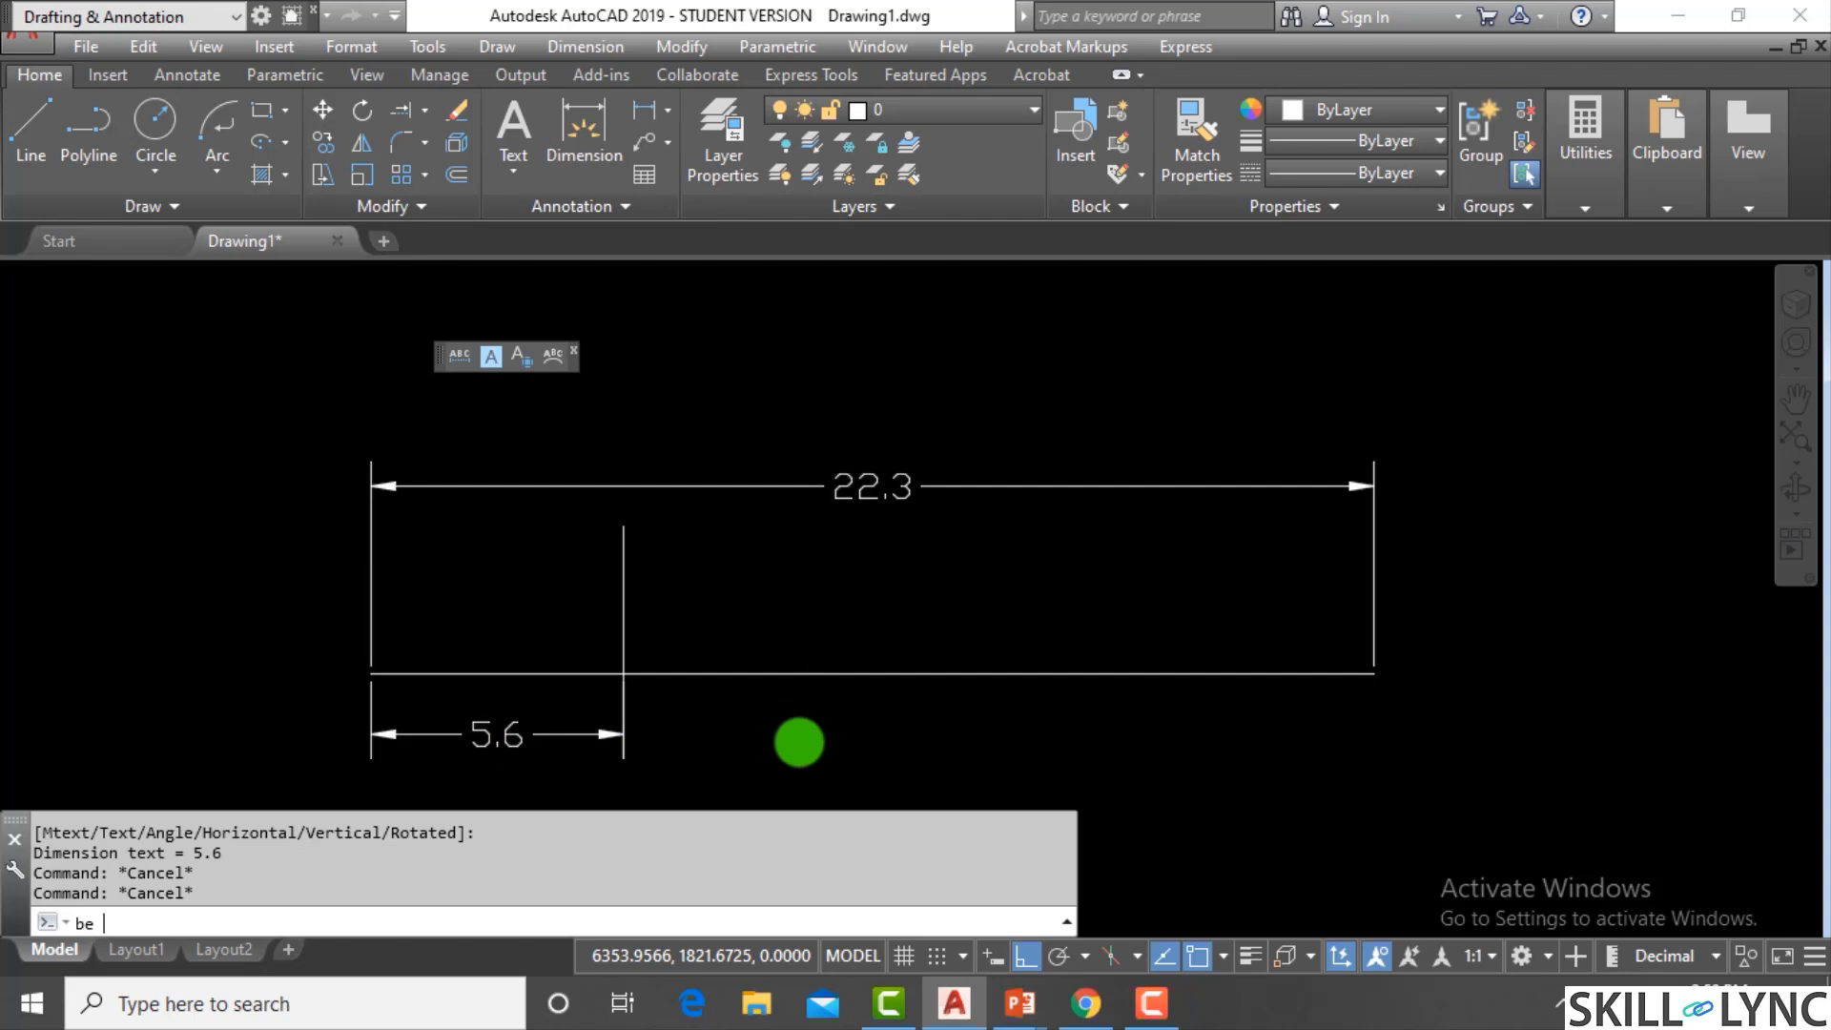
key("Return")
key("Escape")
key("Escape")
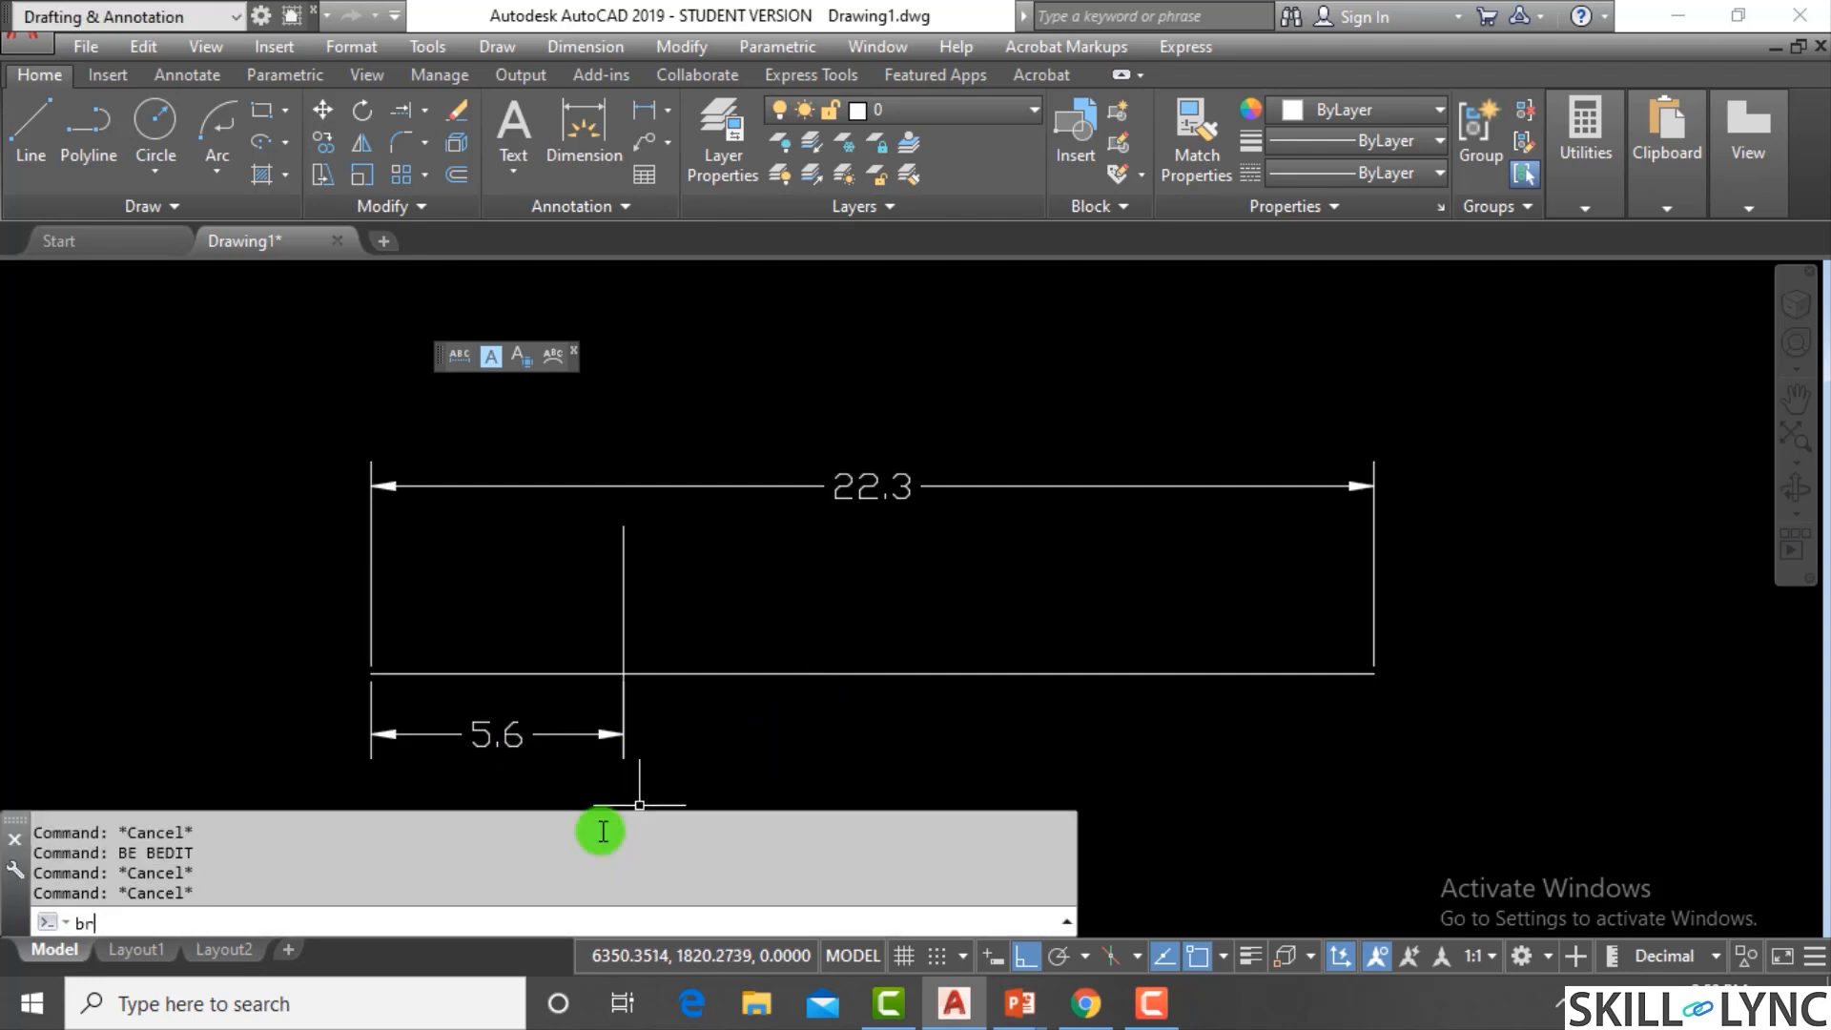
Break the horizontal line with the First point option, starting at the vertical line's intersection and ending at the relative point @3.5,0
type("br")
key("Return")
left_click(768, 674)
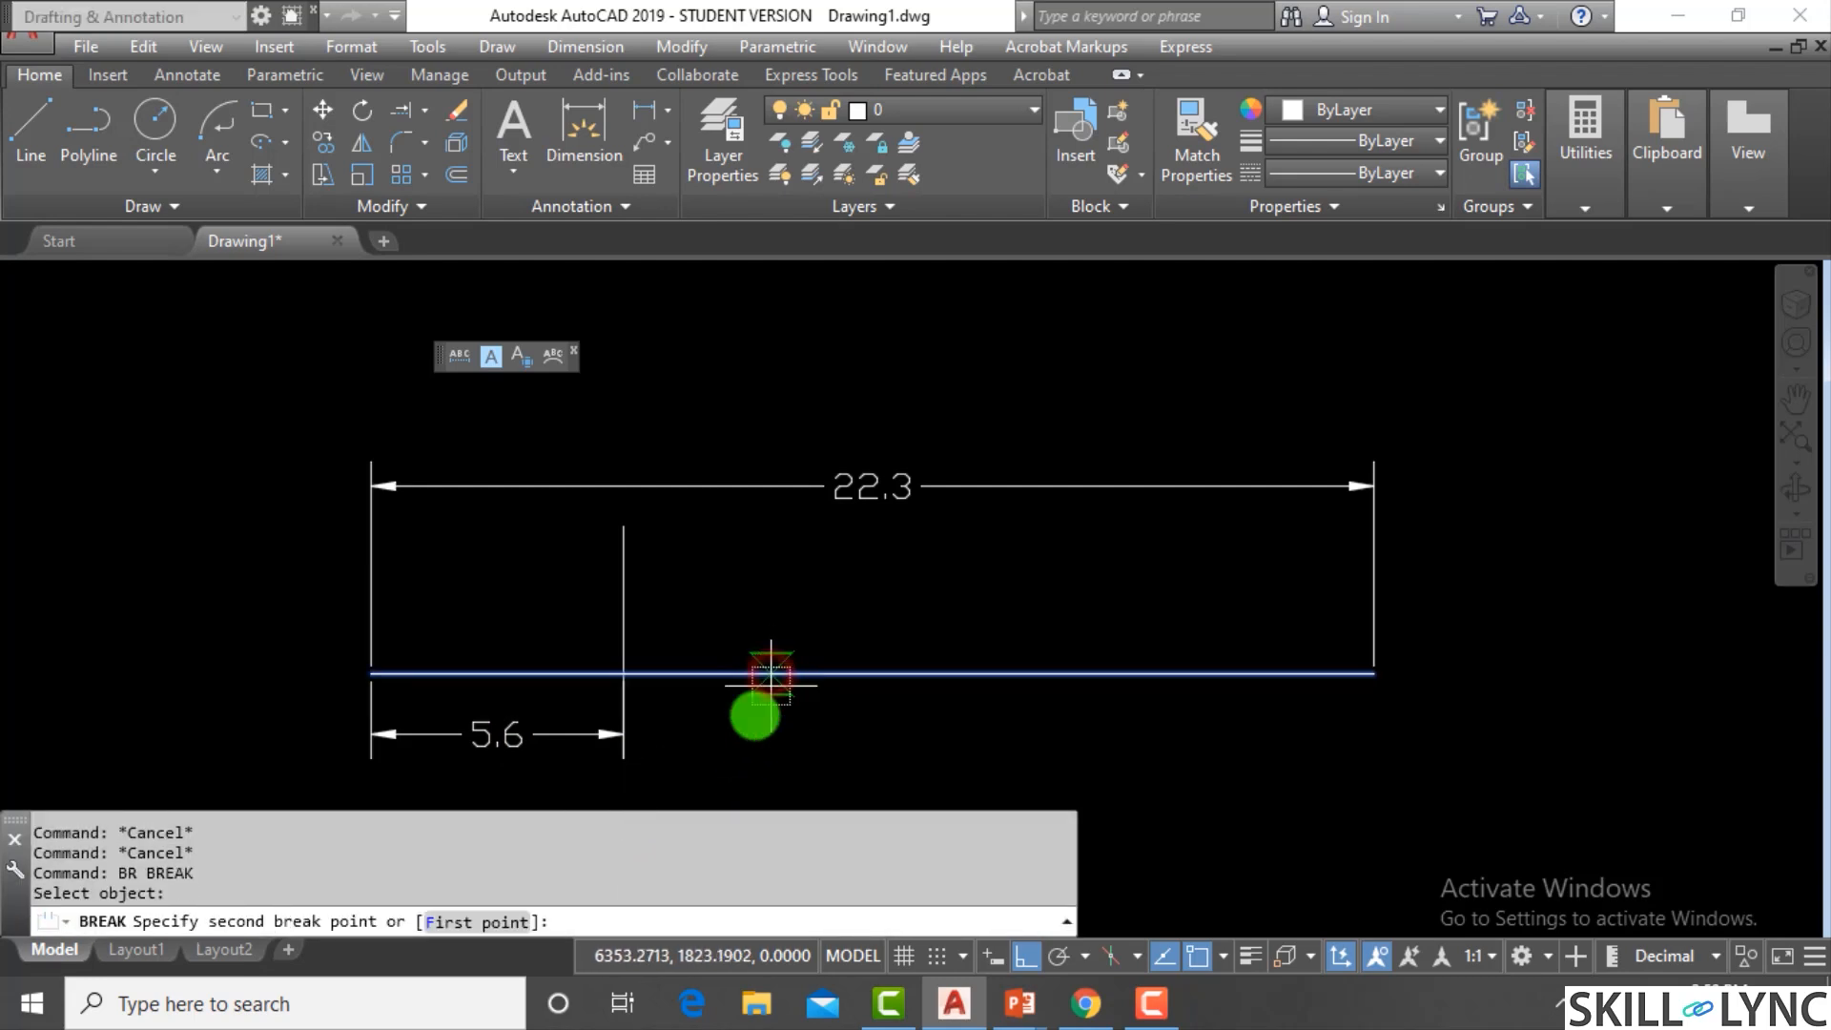
left_click(592, 796)
left_click(480, 921)
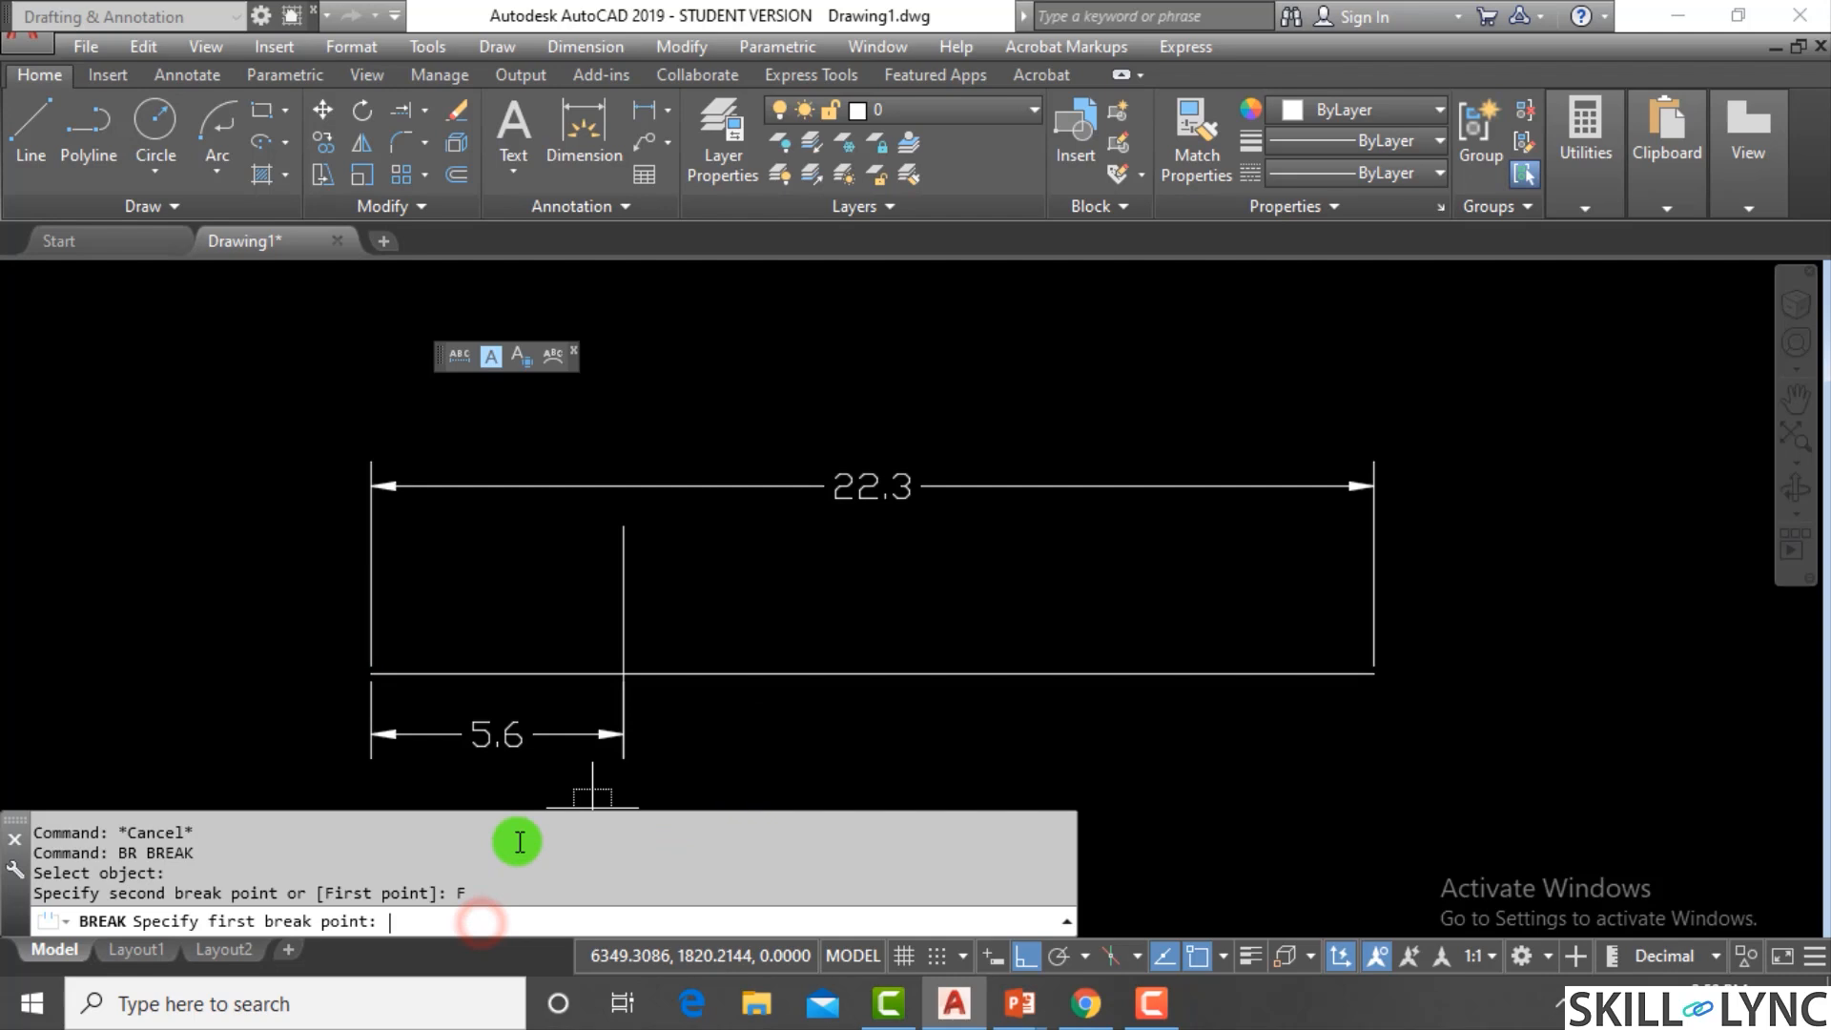
left_click(622, 674)
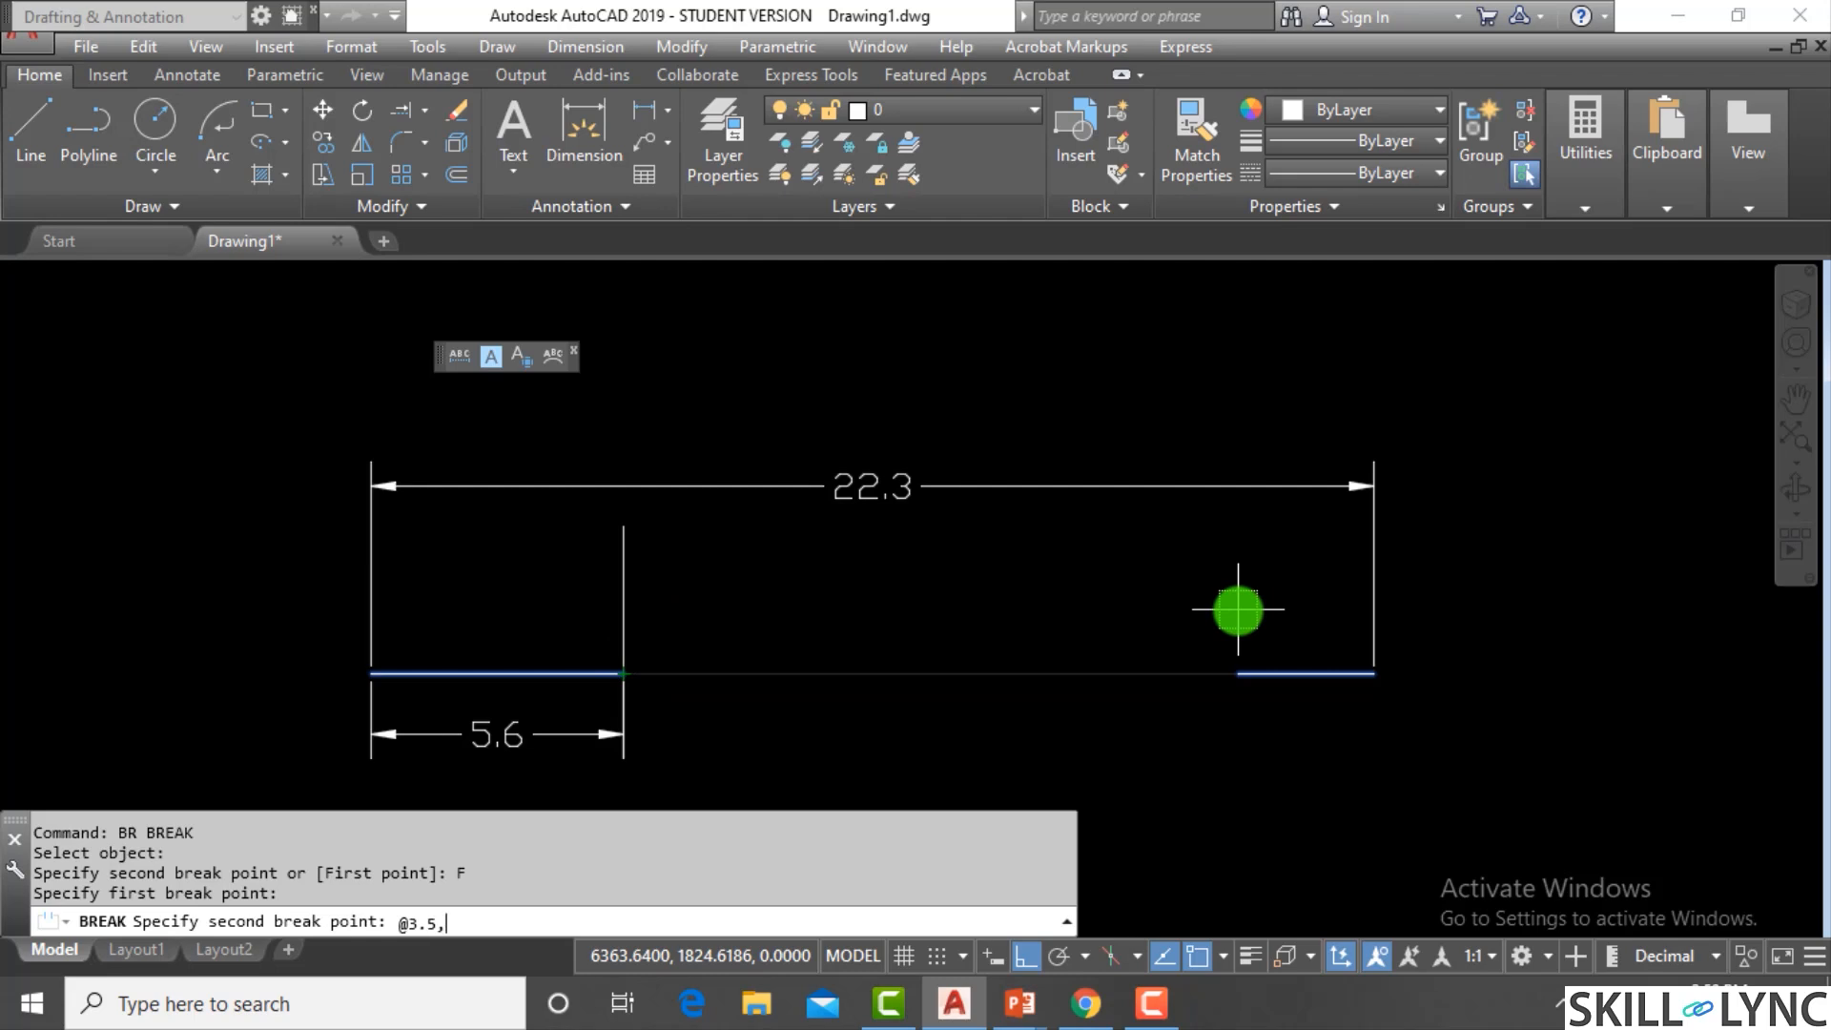
type("@3.5,0")
key("Return")
key("Escape")
key("Escape")
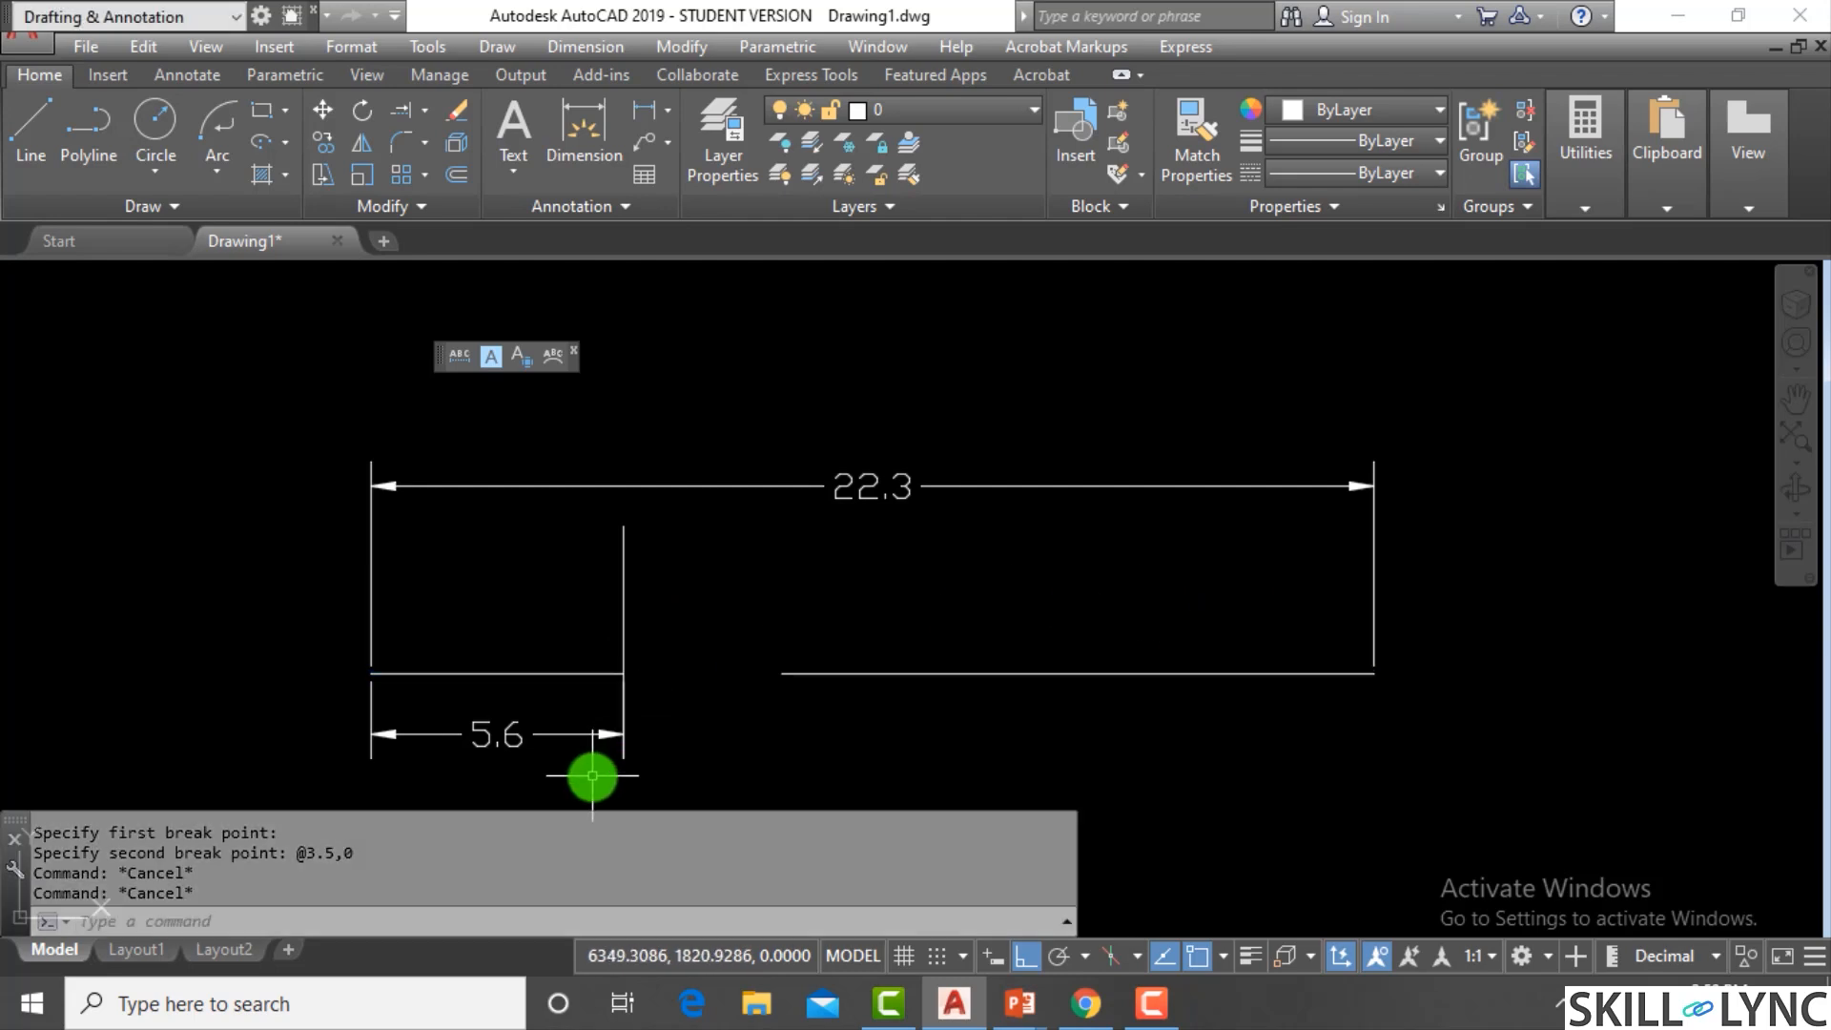
Highlight the horizontal line segments on either side of the gap in turn, clearing each selection
scroll(642, 718, "up", 2)
key("Escape")
key("Escape")
type("d")
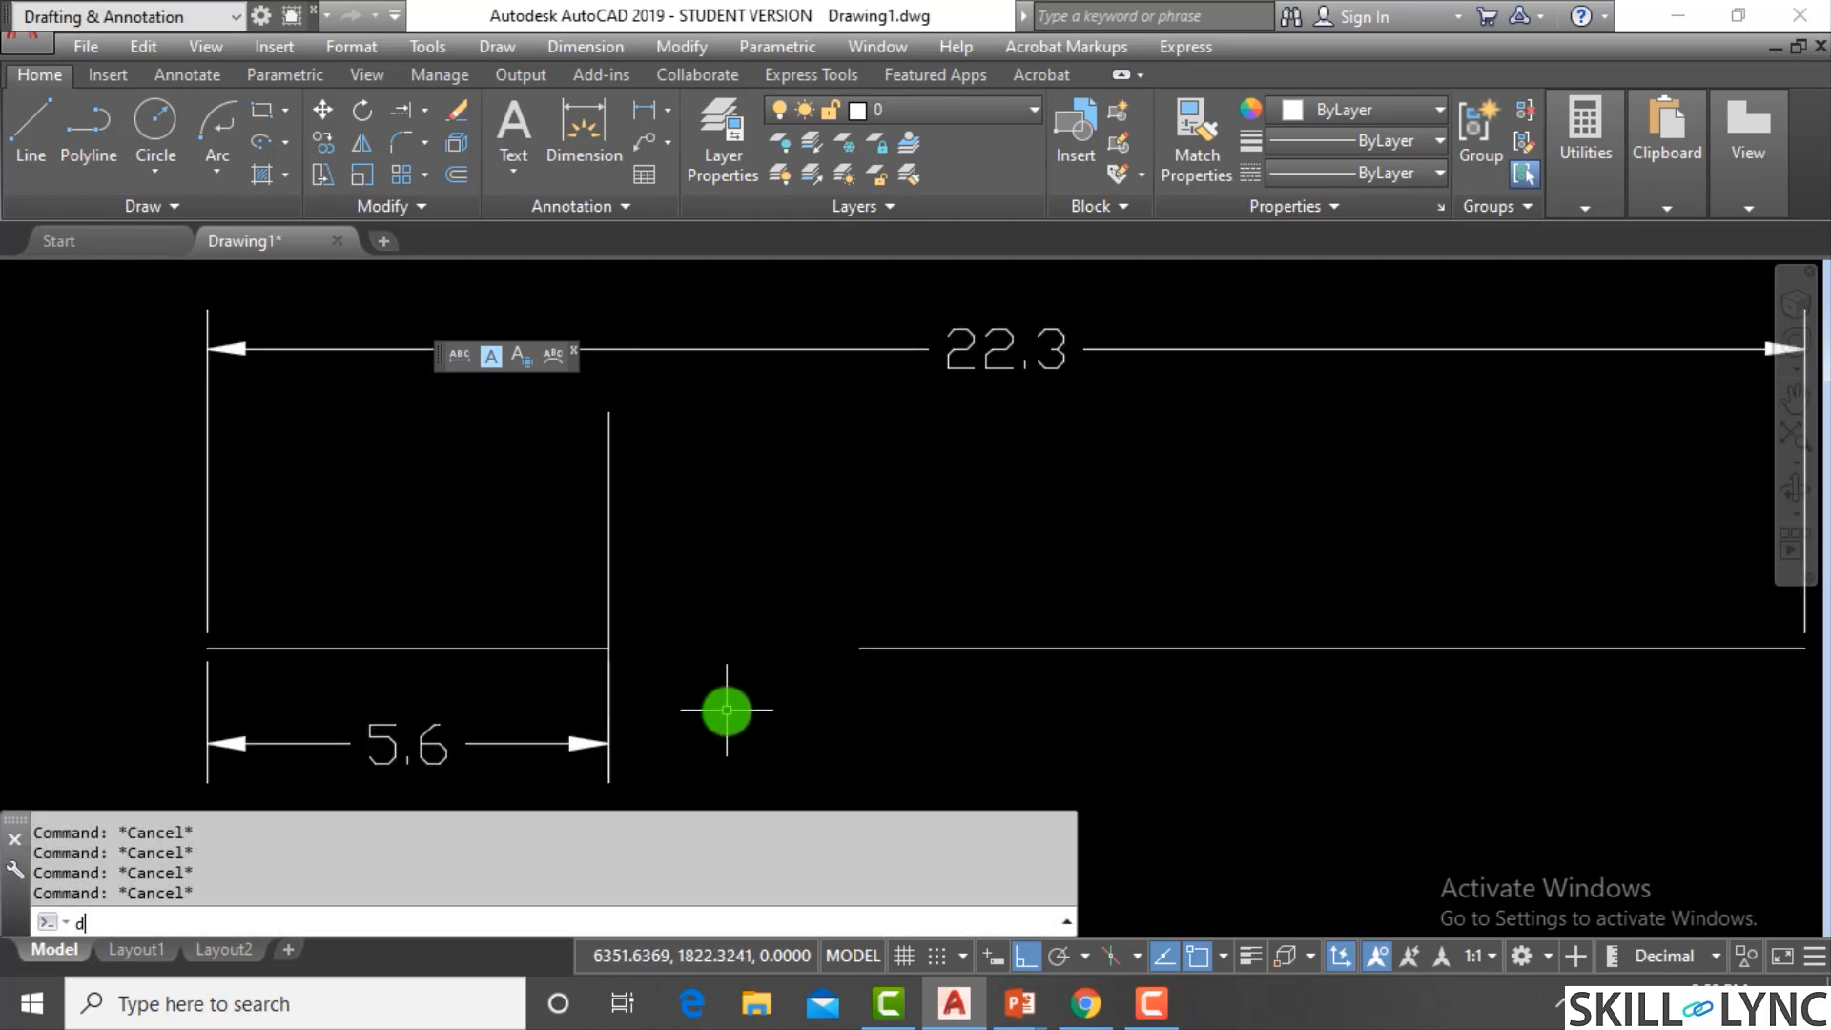
key("Escape")
left_click(964, 564)
left_click(924, 667)
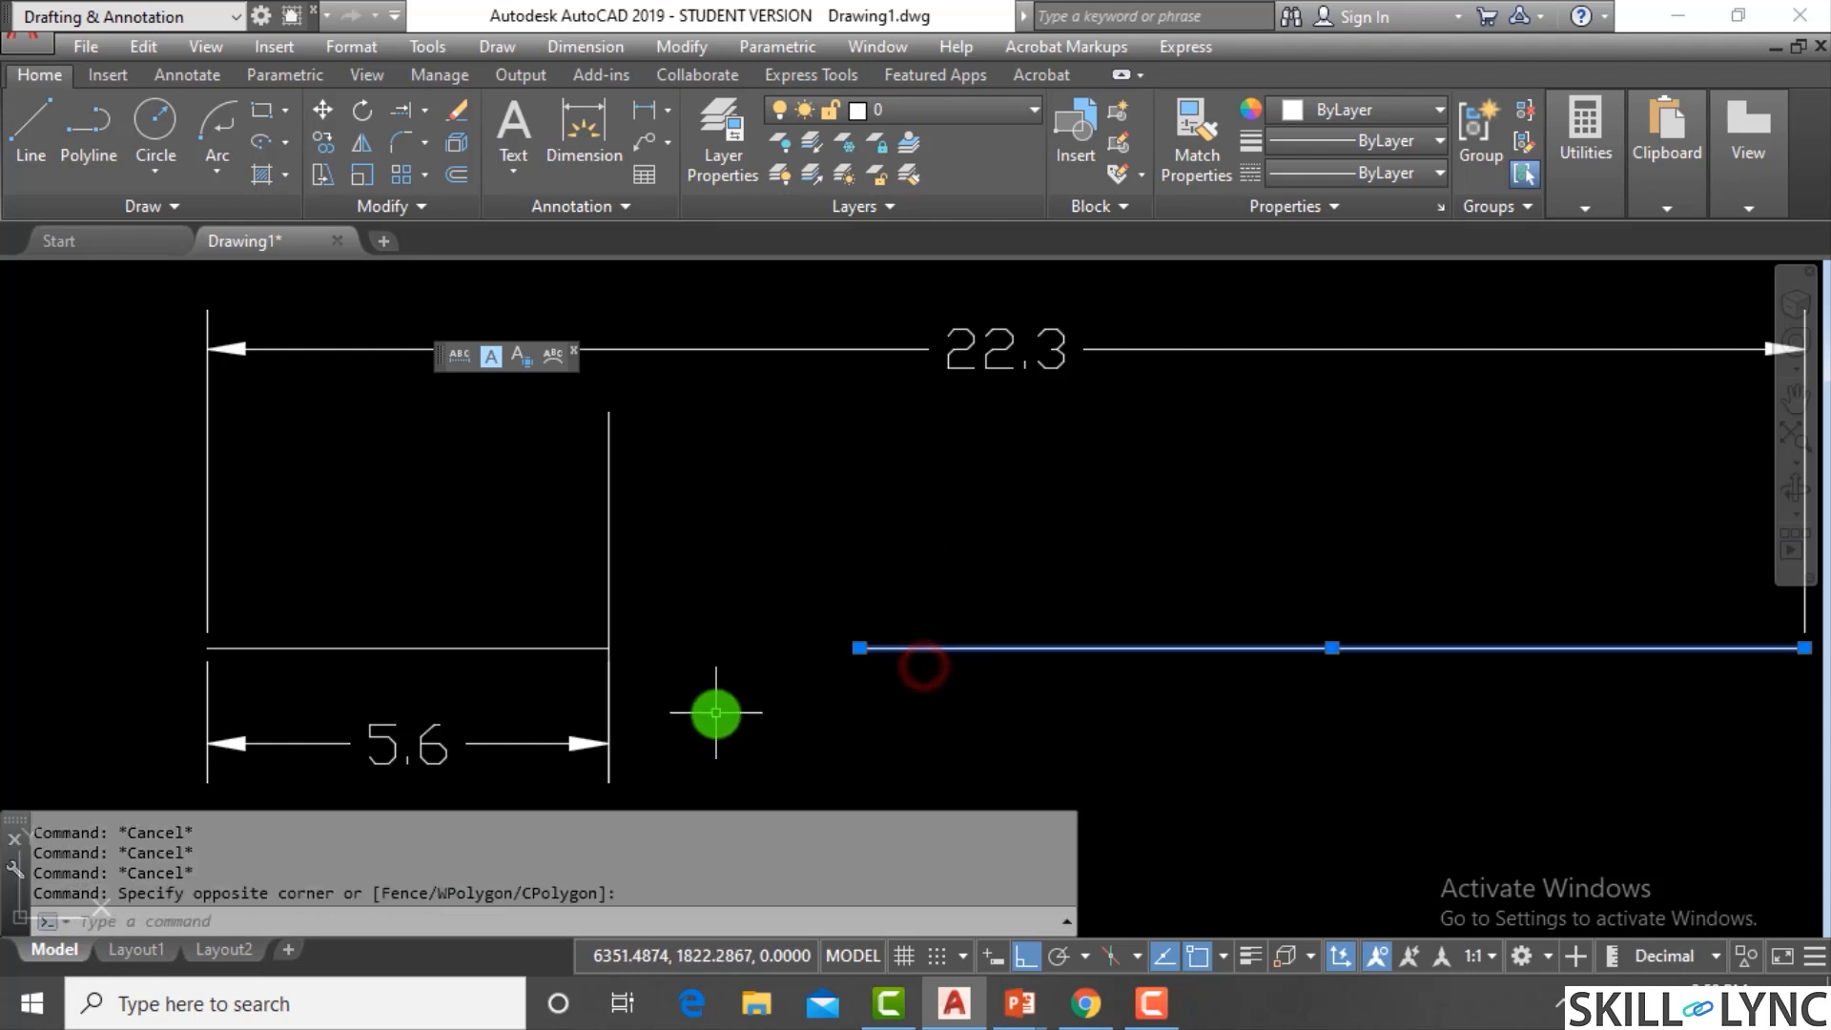
key("Escape")
key("Escape")
left_click(466, 678)
left_click(372, 569)
key("Escape")
key("Escape")
left_click(1123, 717)
left_click(1001, 600)
key("Escape")
key("Escape")
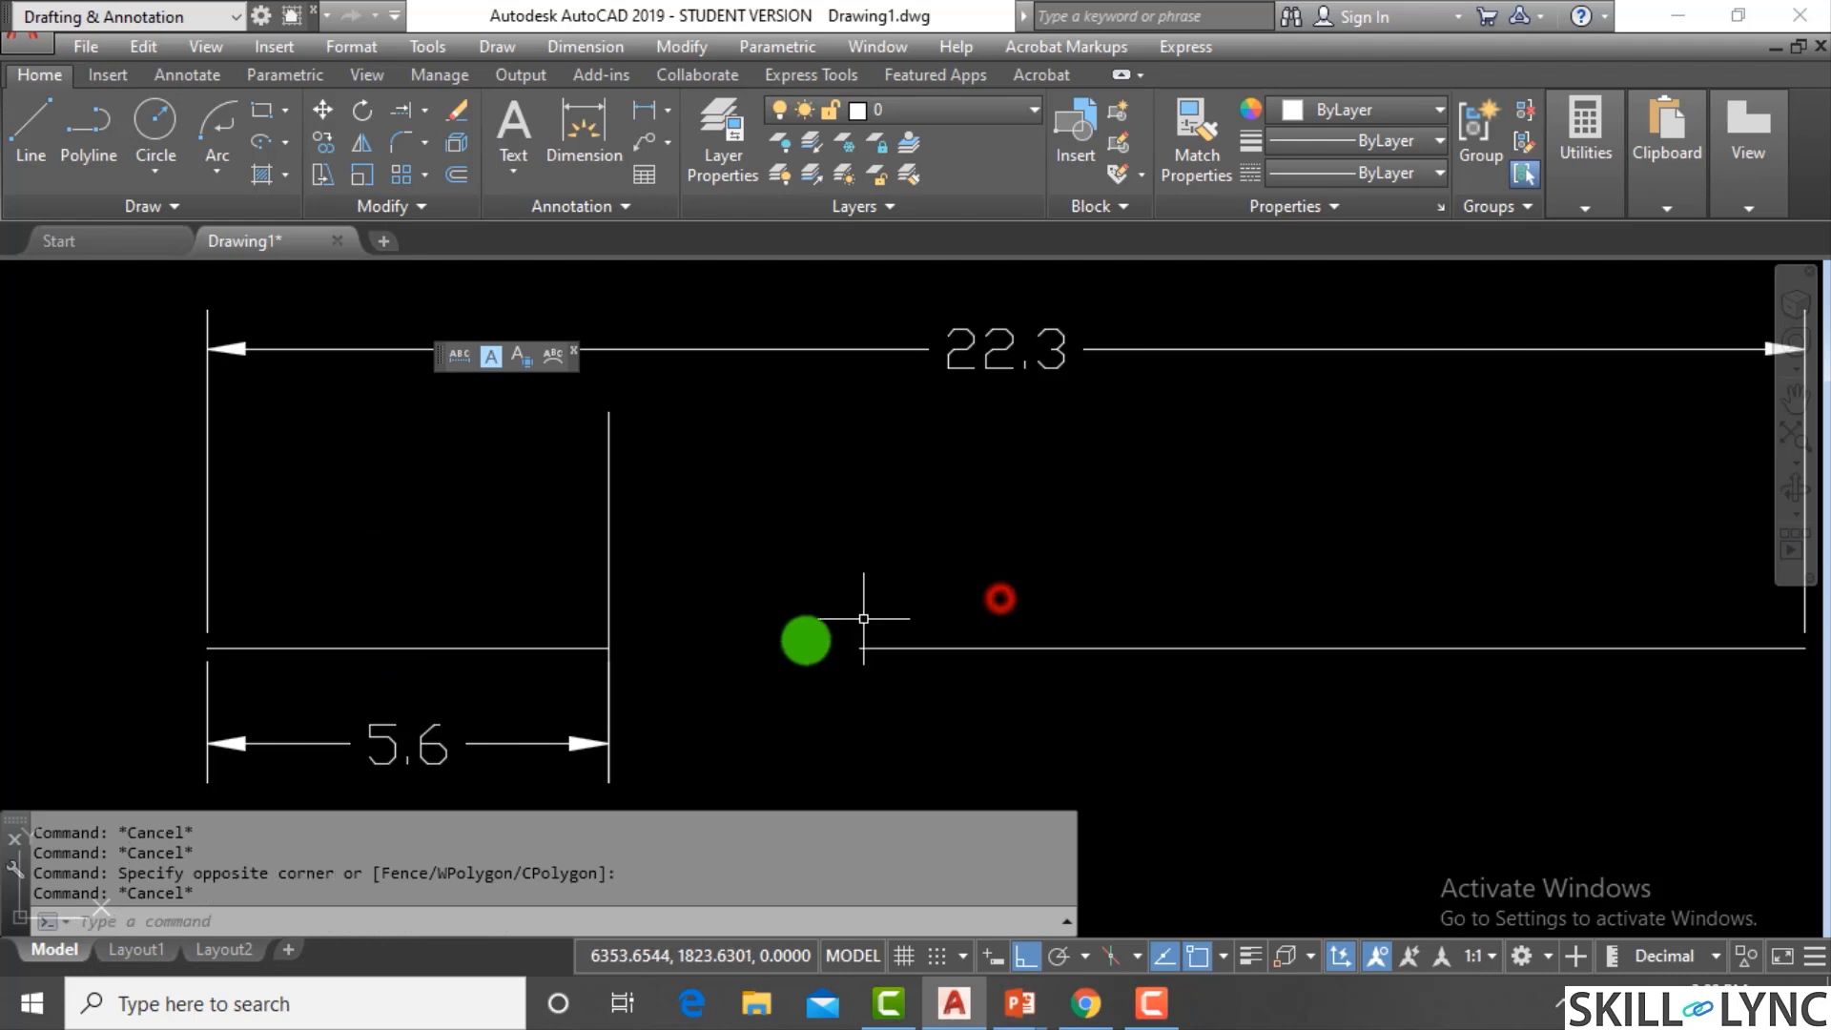
Draw a vertical line across the horizontal segment on the far side of the gap from the 5.6 dimension
scroll(753, 654, "down", 4)
scroll(1029, 626, "up", 2)
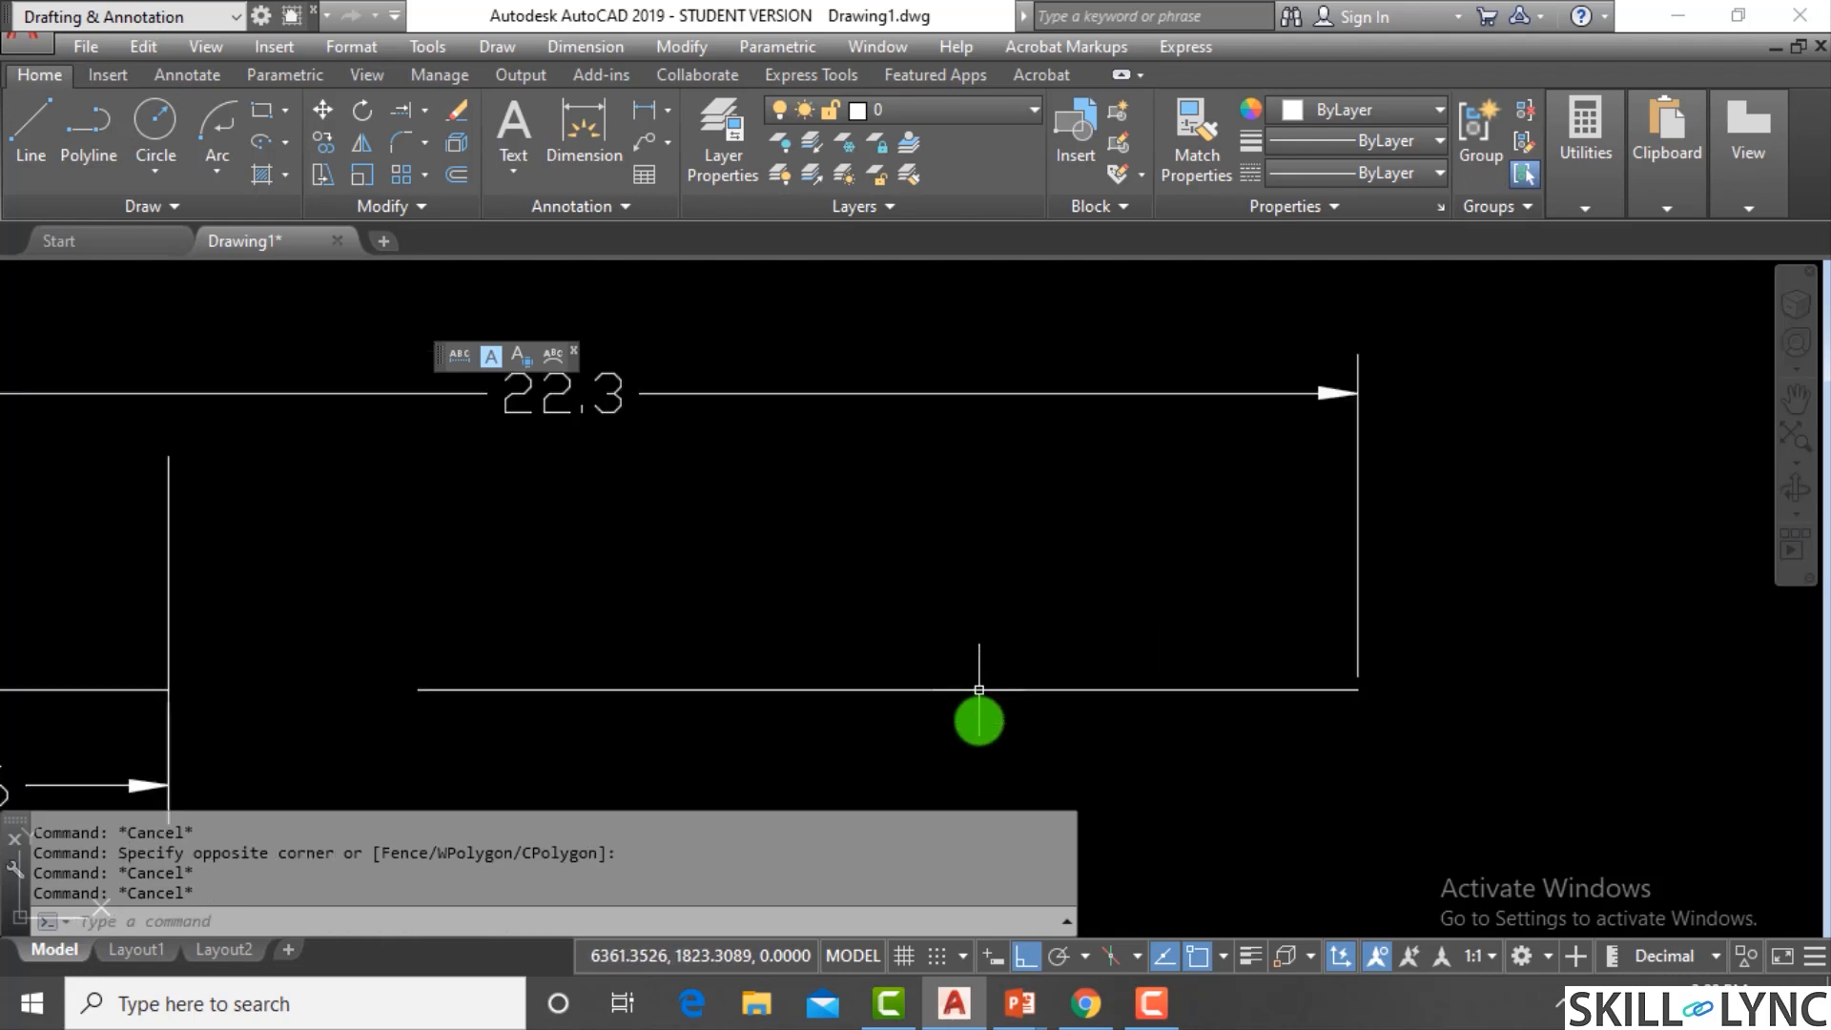
type("l")
key("Return")
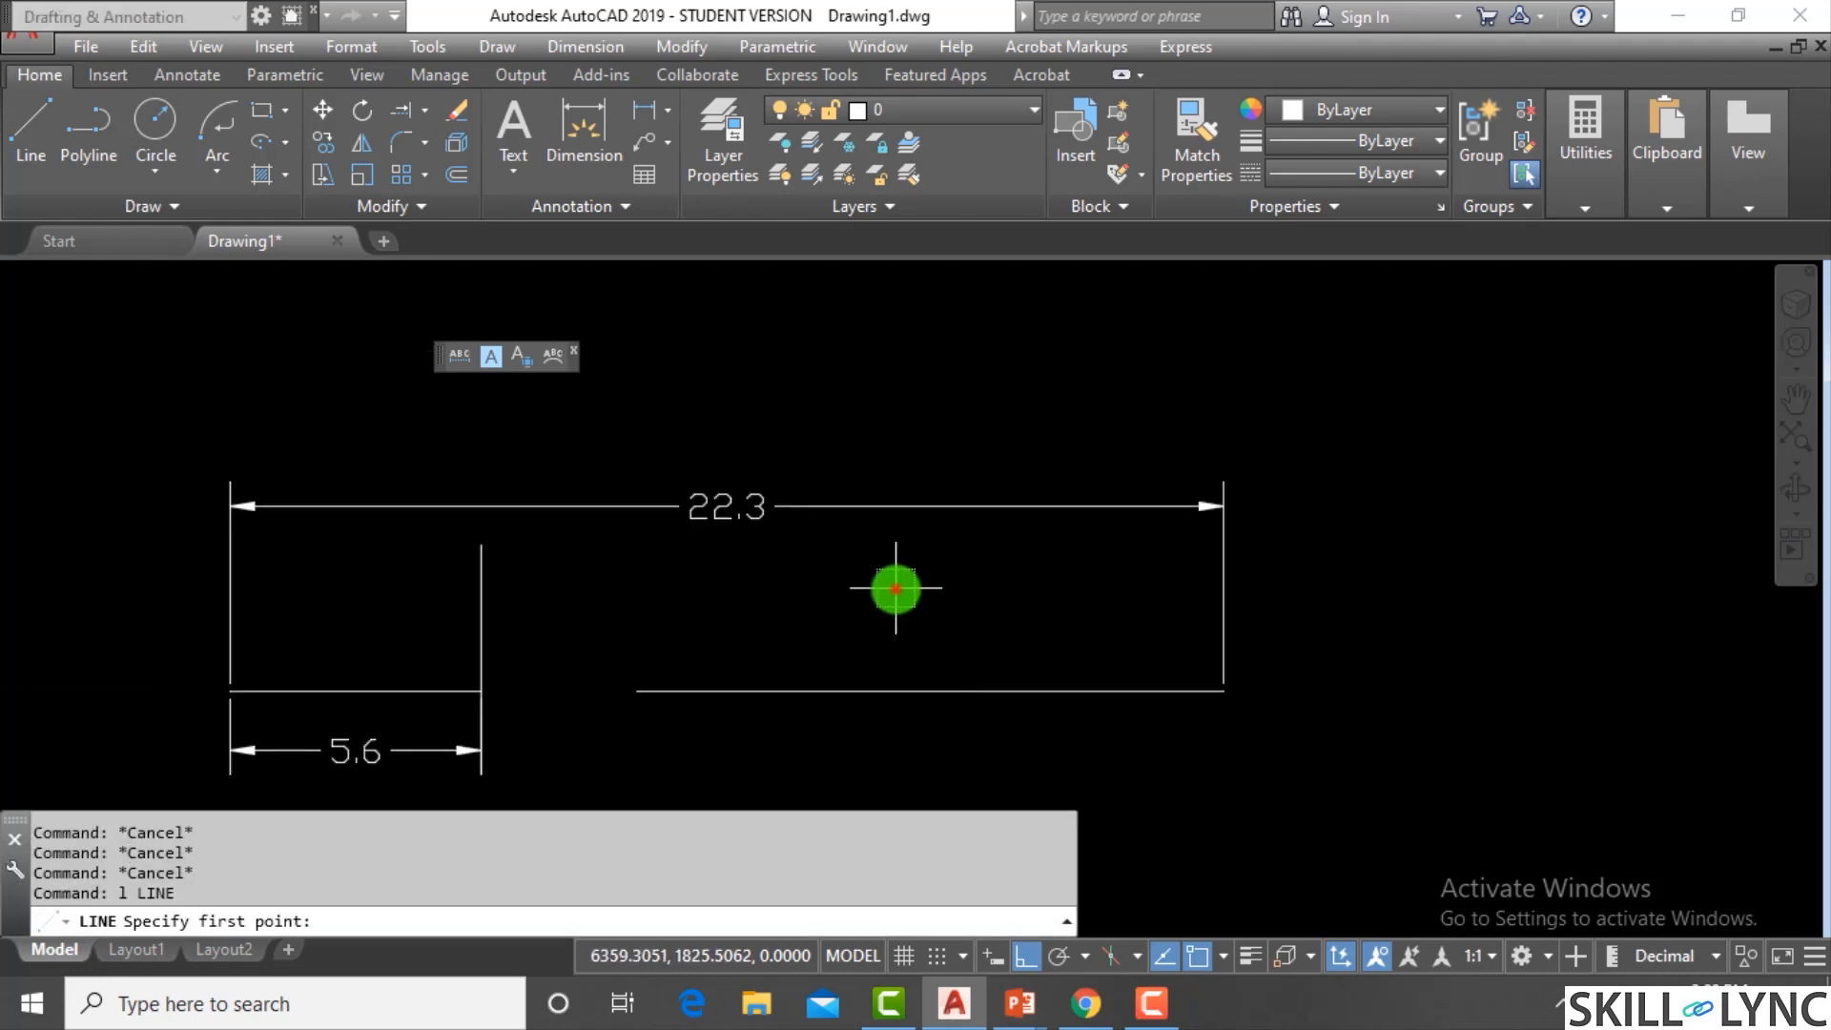
left_click(895, 588)
left_click(895, 751)
key("Escape")
key("Escape")
key("Escape")
key("Escape")
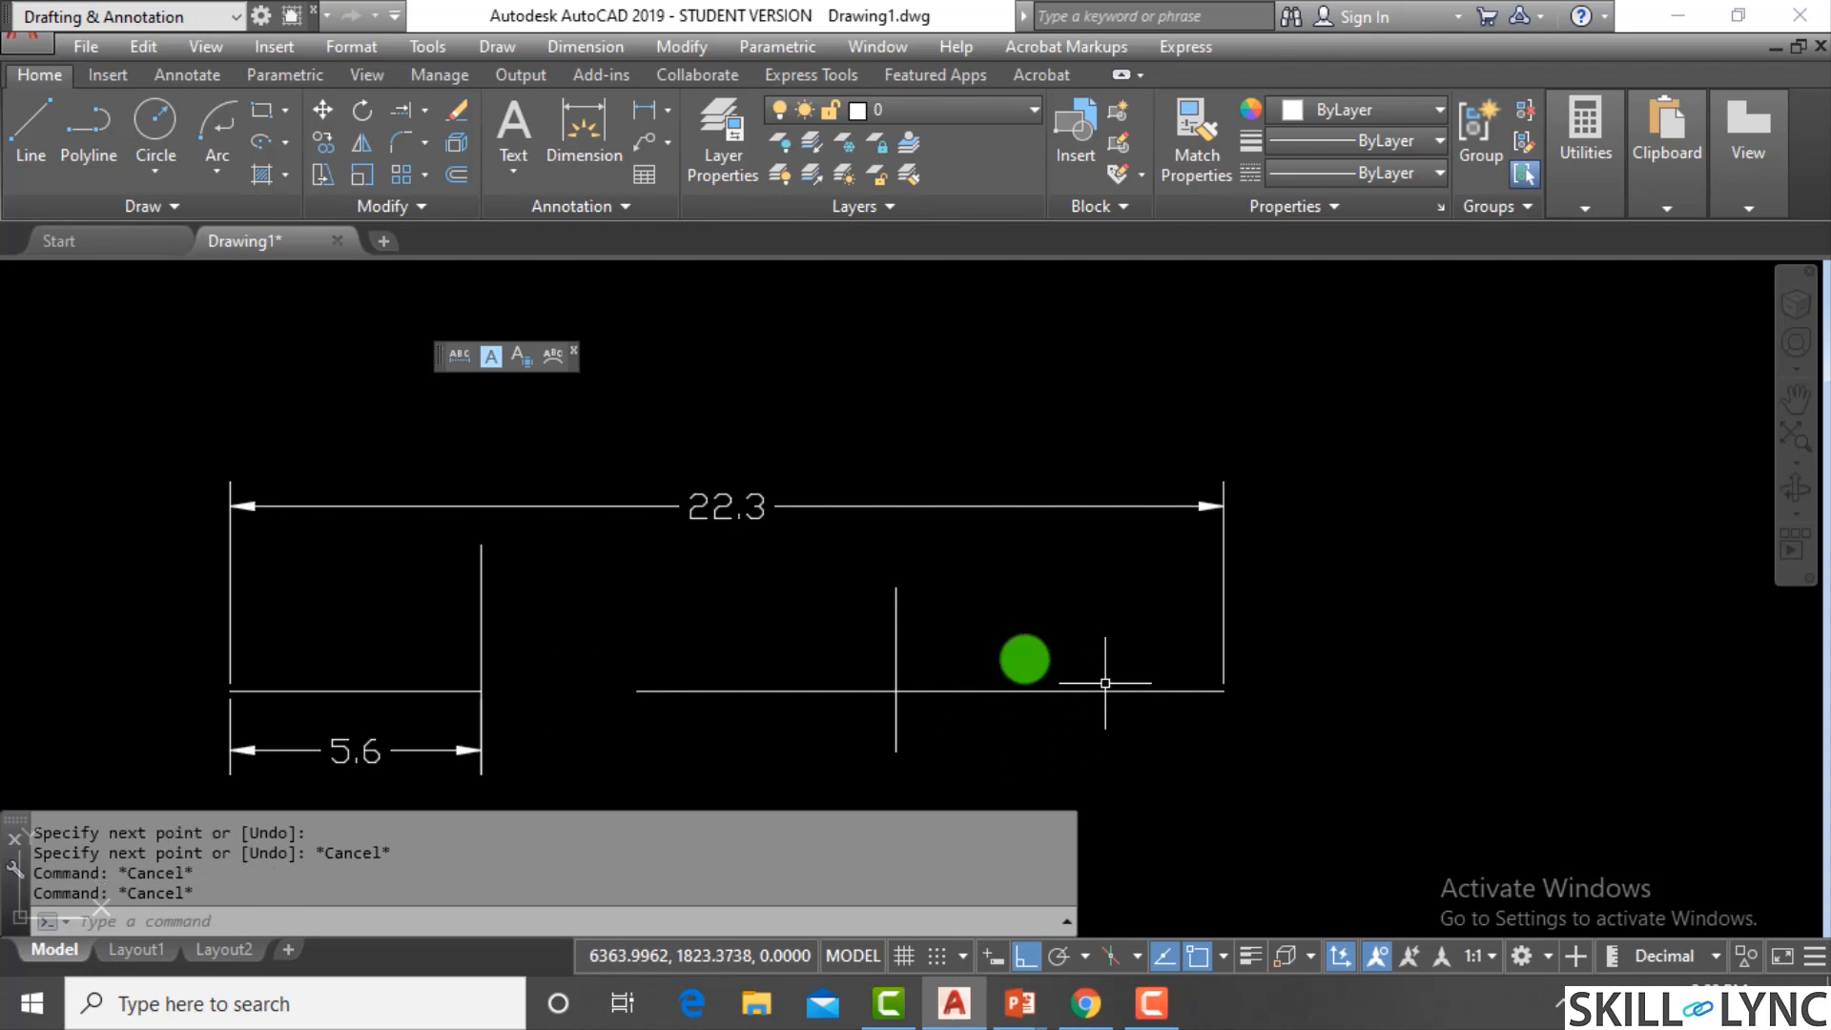
type("br")
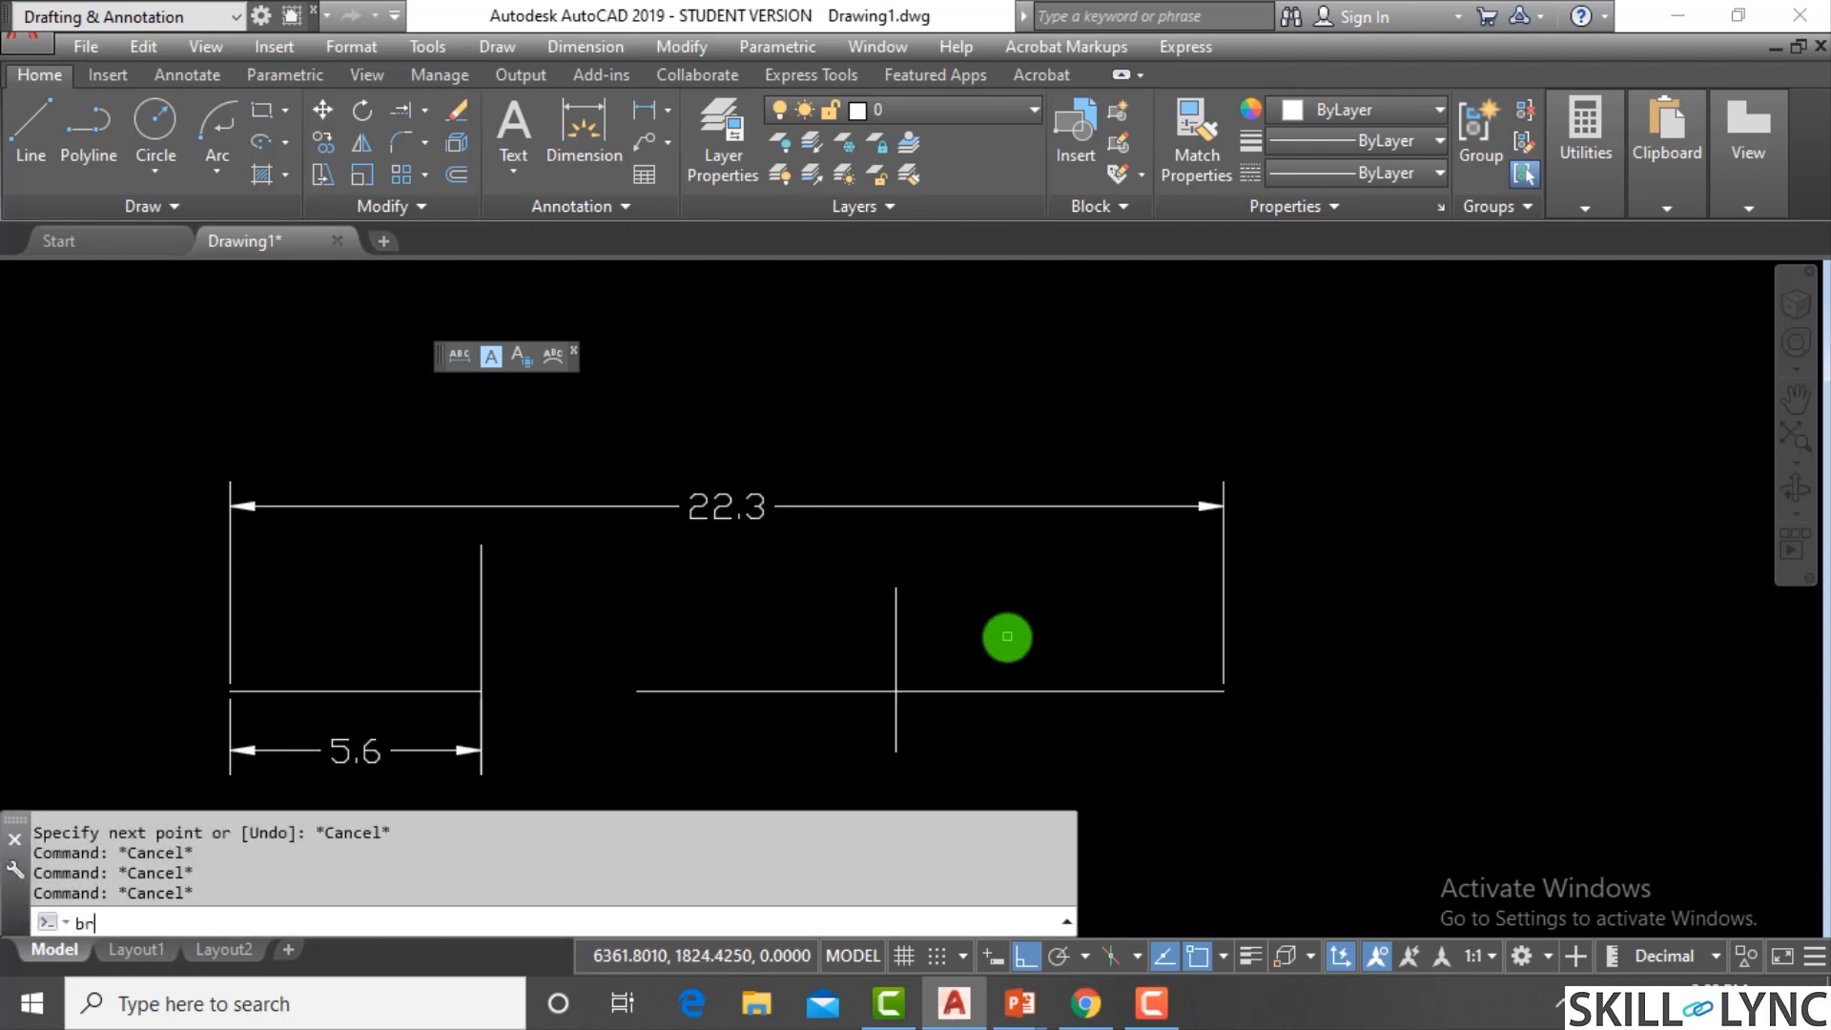
key("Return")
key("Escape")
key("Escape")
key("Escape")
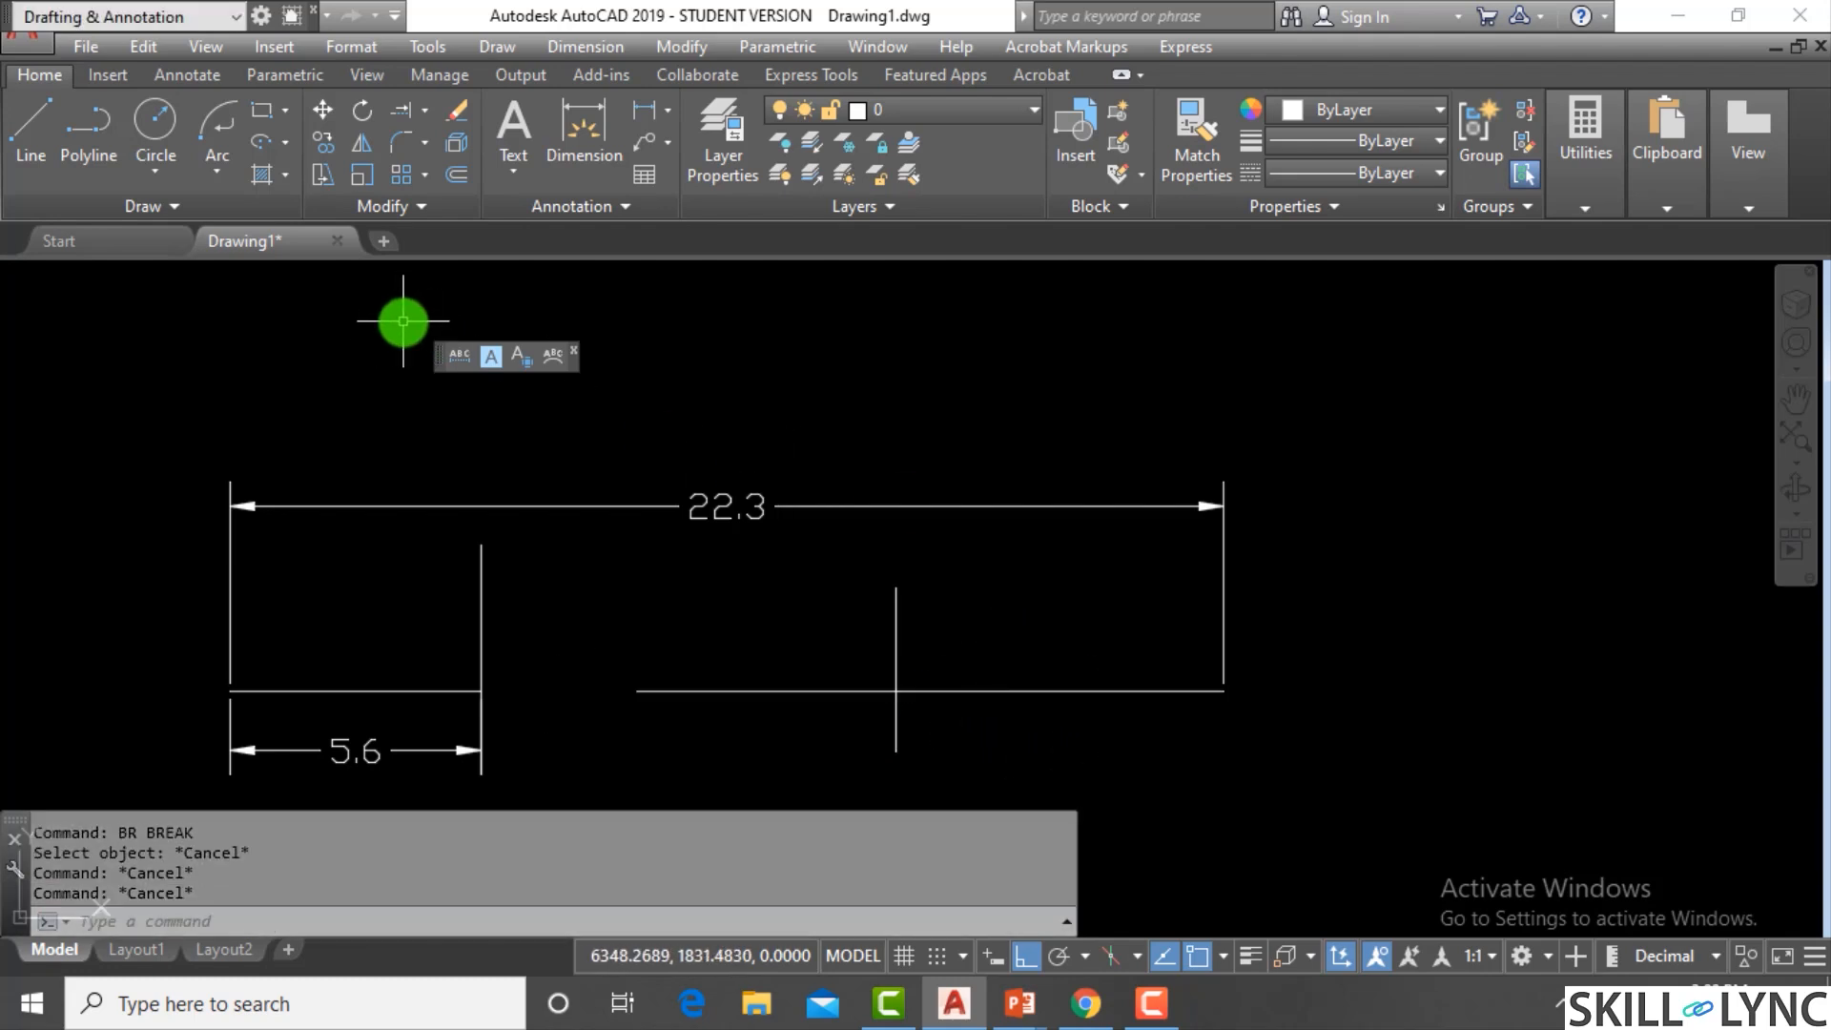
Split the crossed horizontal segment with Break at Point, using its intersection with the new vertical line
left_click(395, 205)
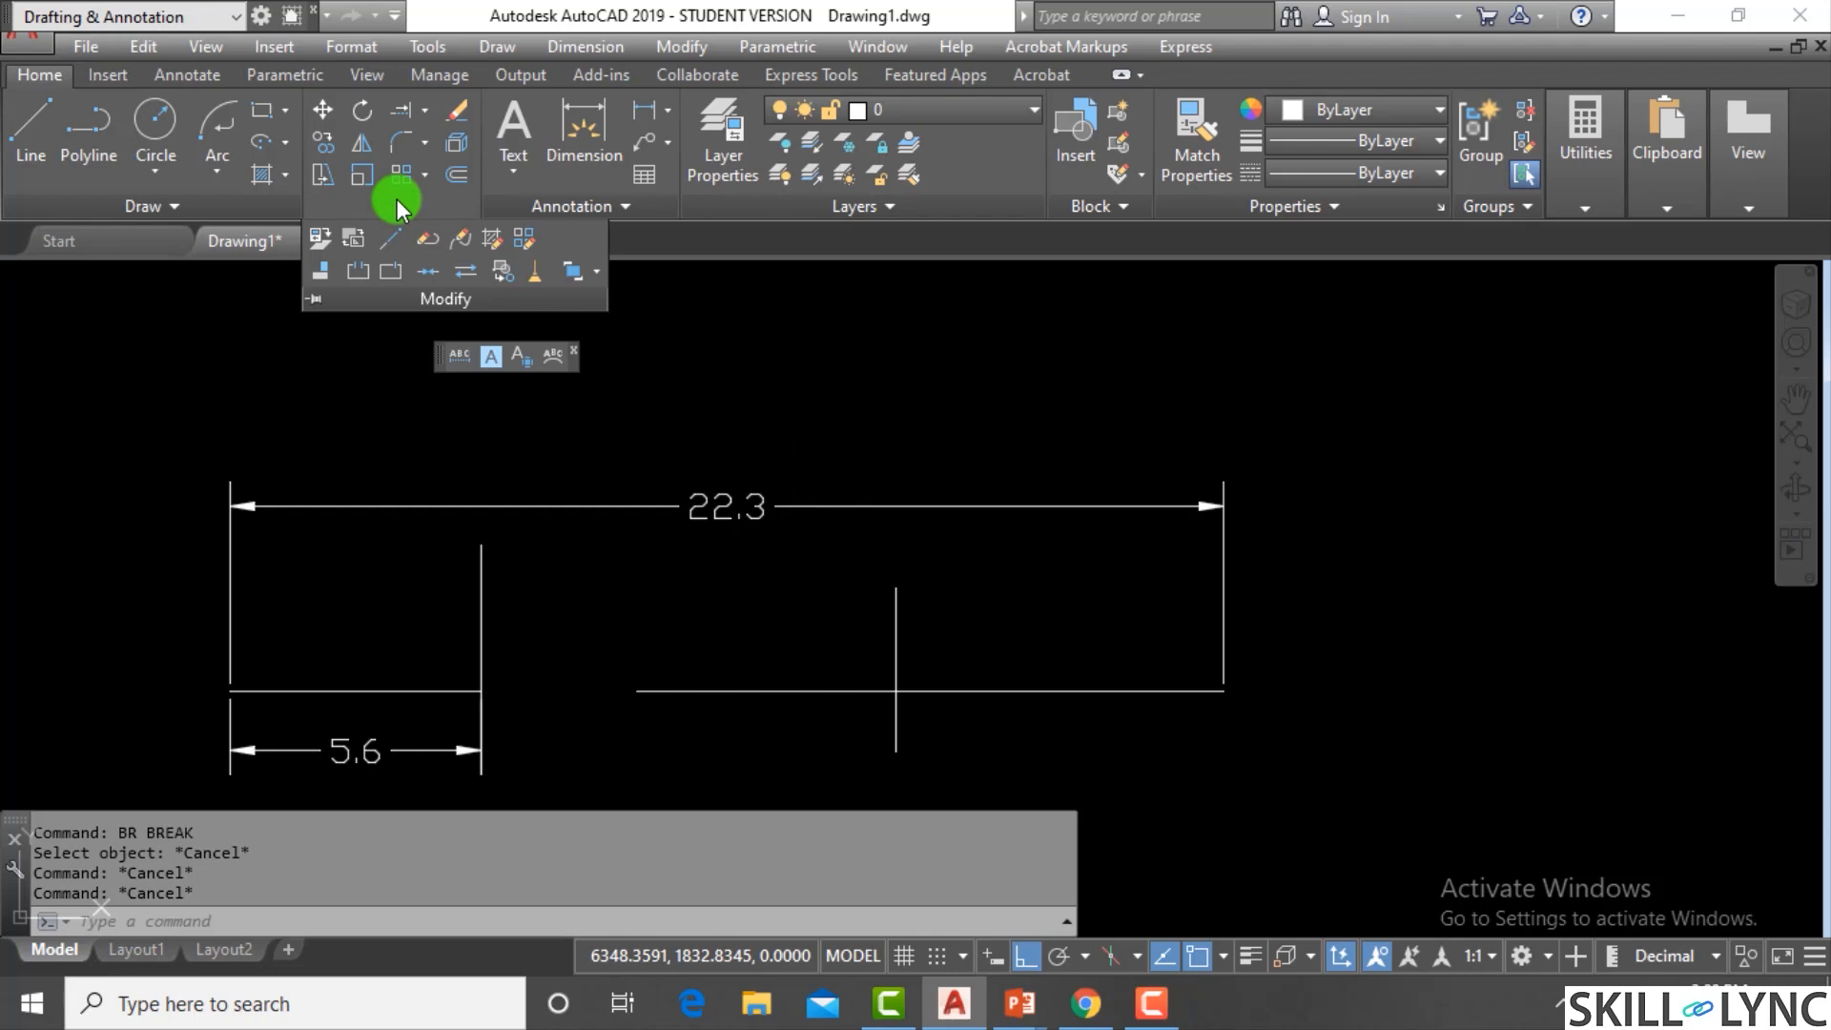
left_click(394, 275)
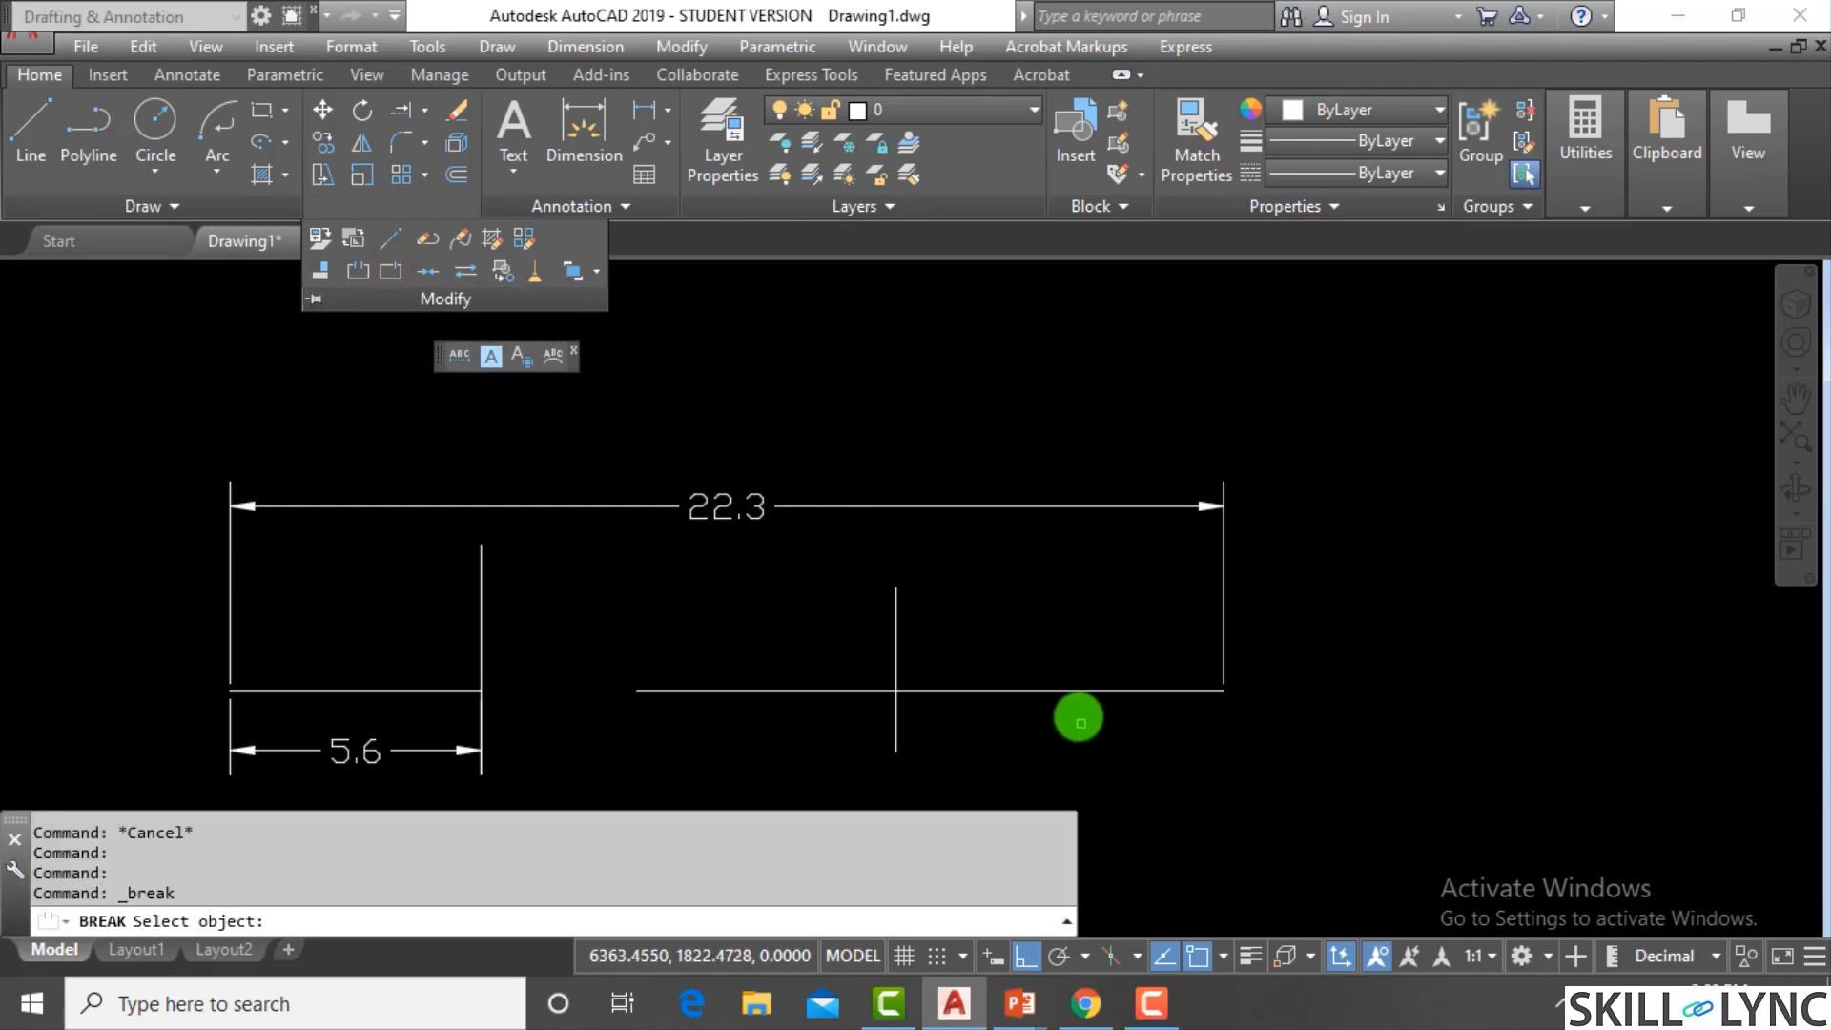
left_click(1055, 692)
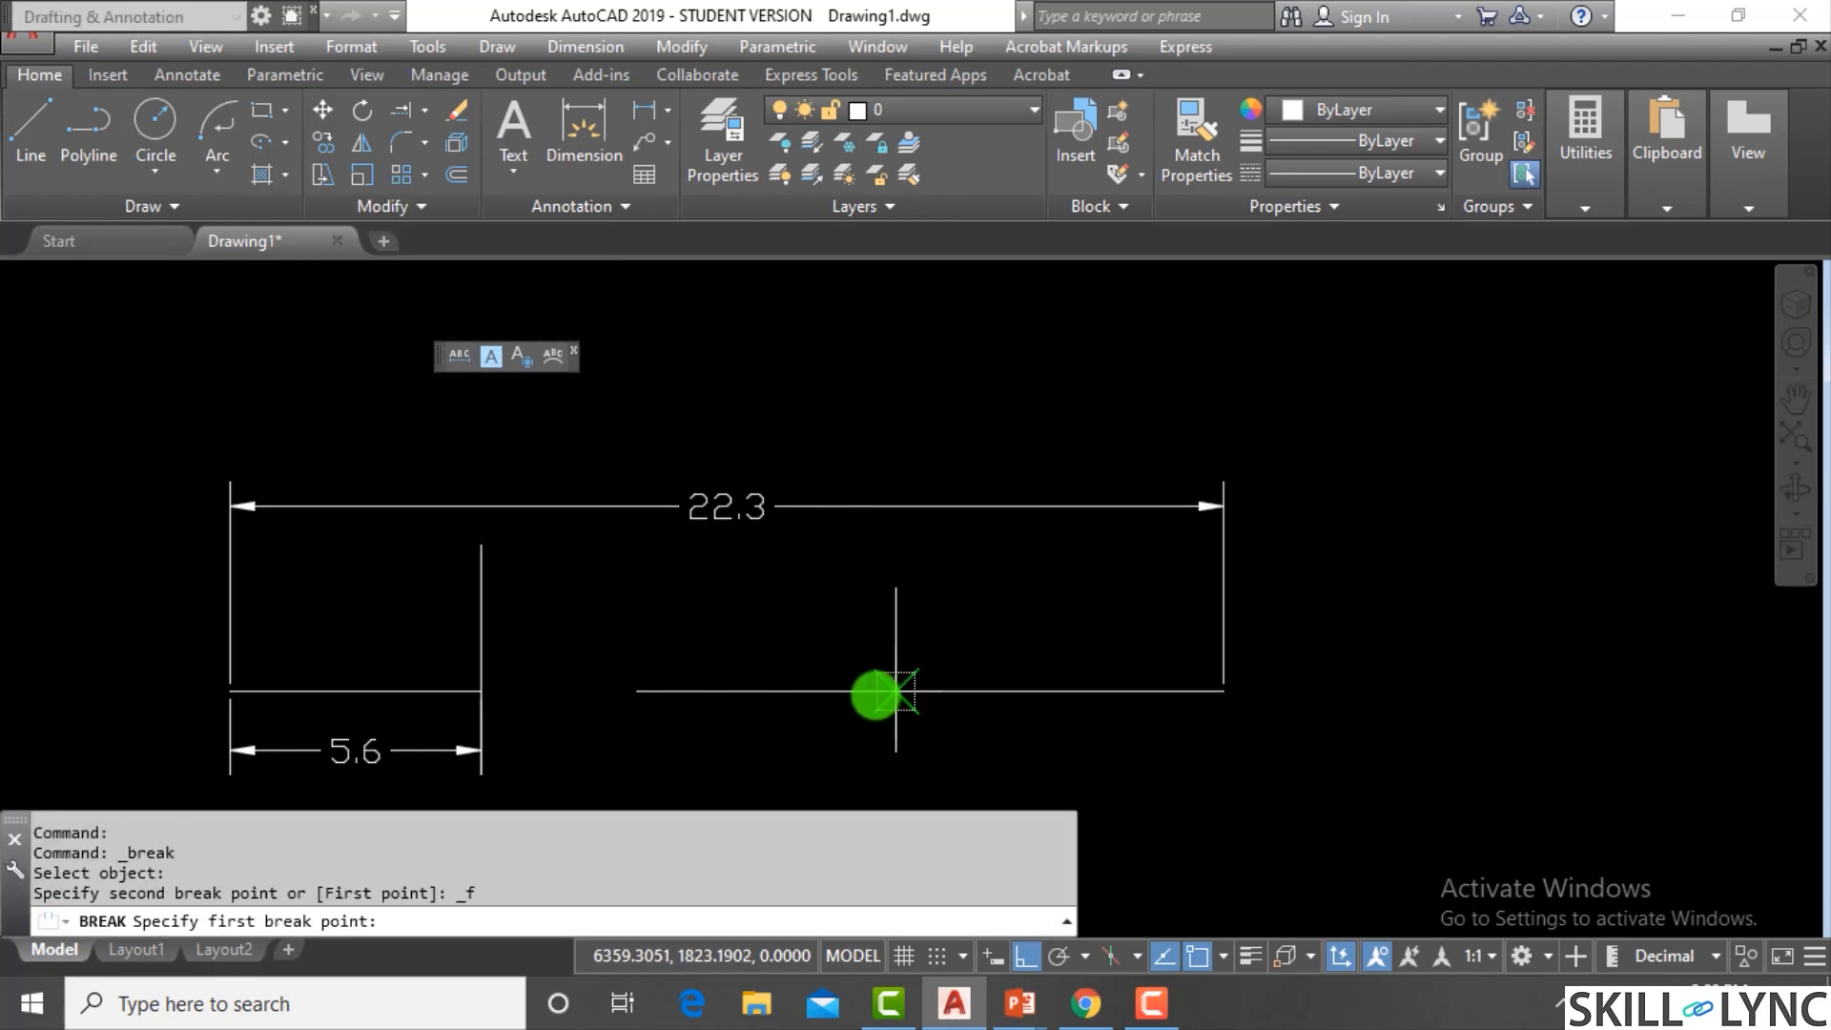
left_click(896, 691)
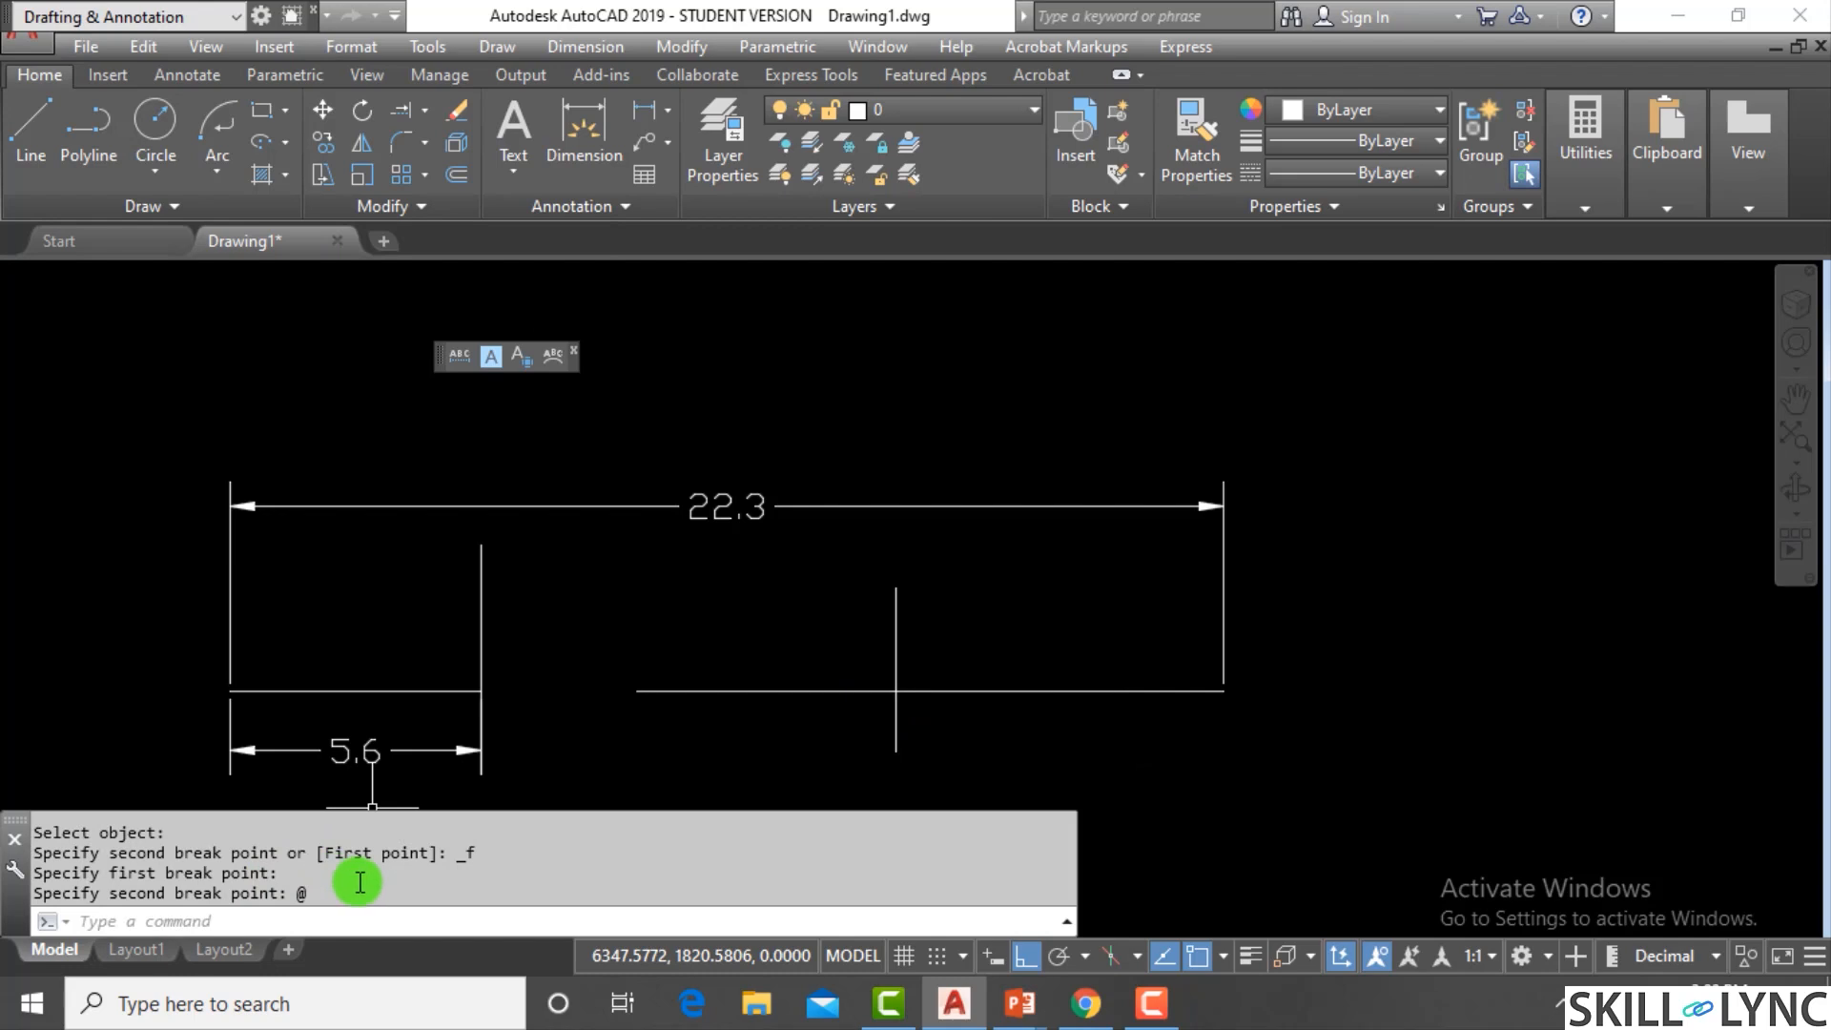
Highlight the horizontal pieces on both sides of the break point, clearing each selection
left_click(933, 688)
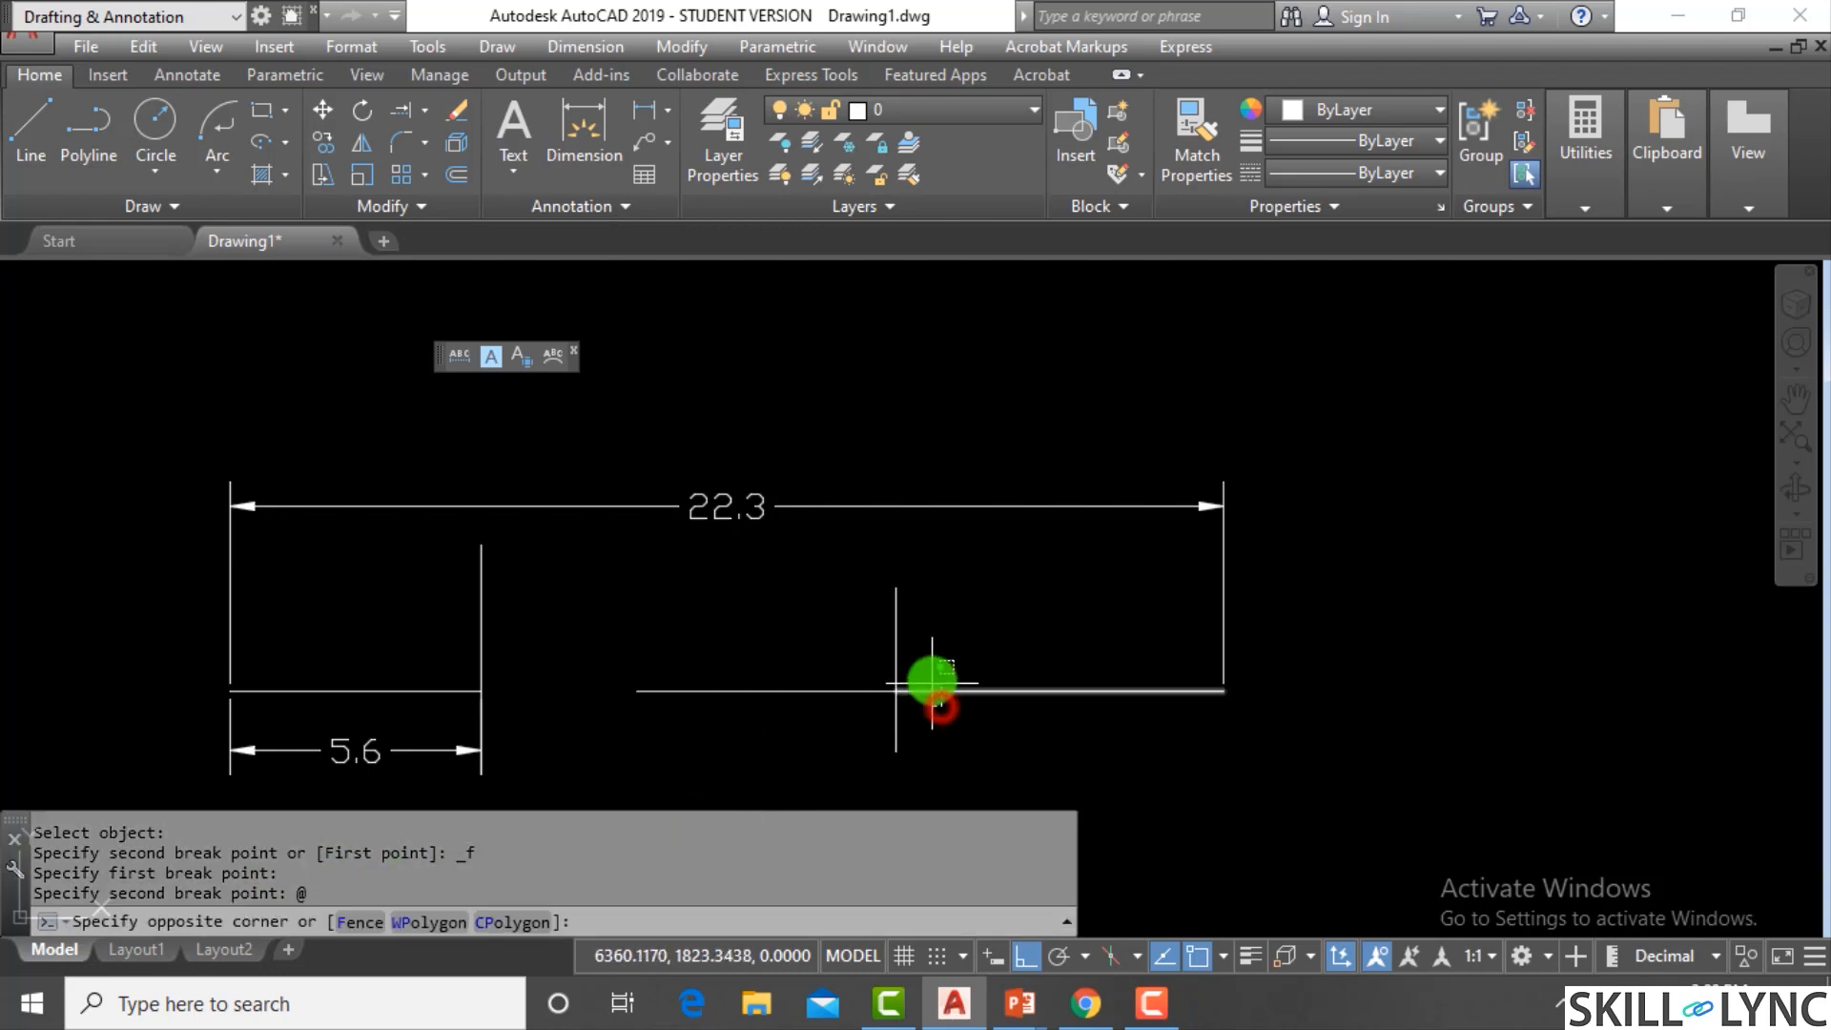
key("Escape")
left_click(769, 691)
key("Escape")
key("Escape")
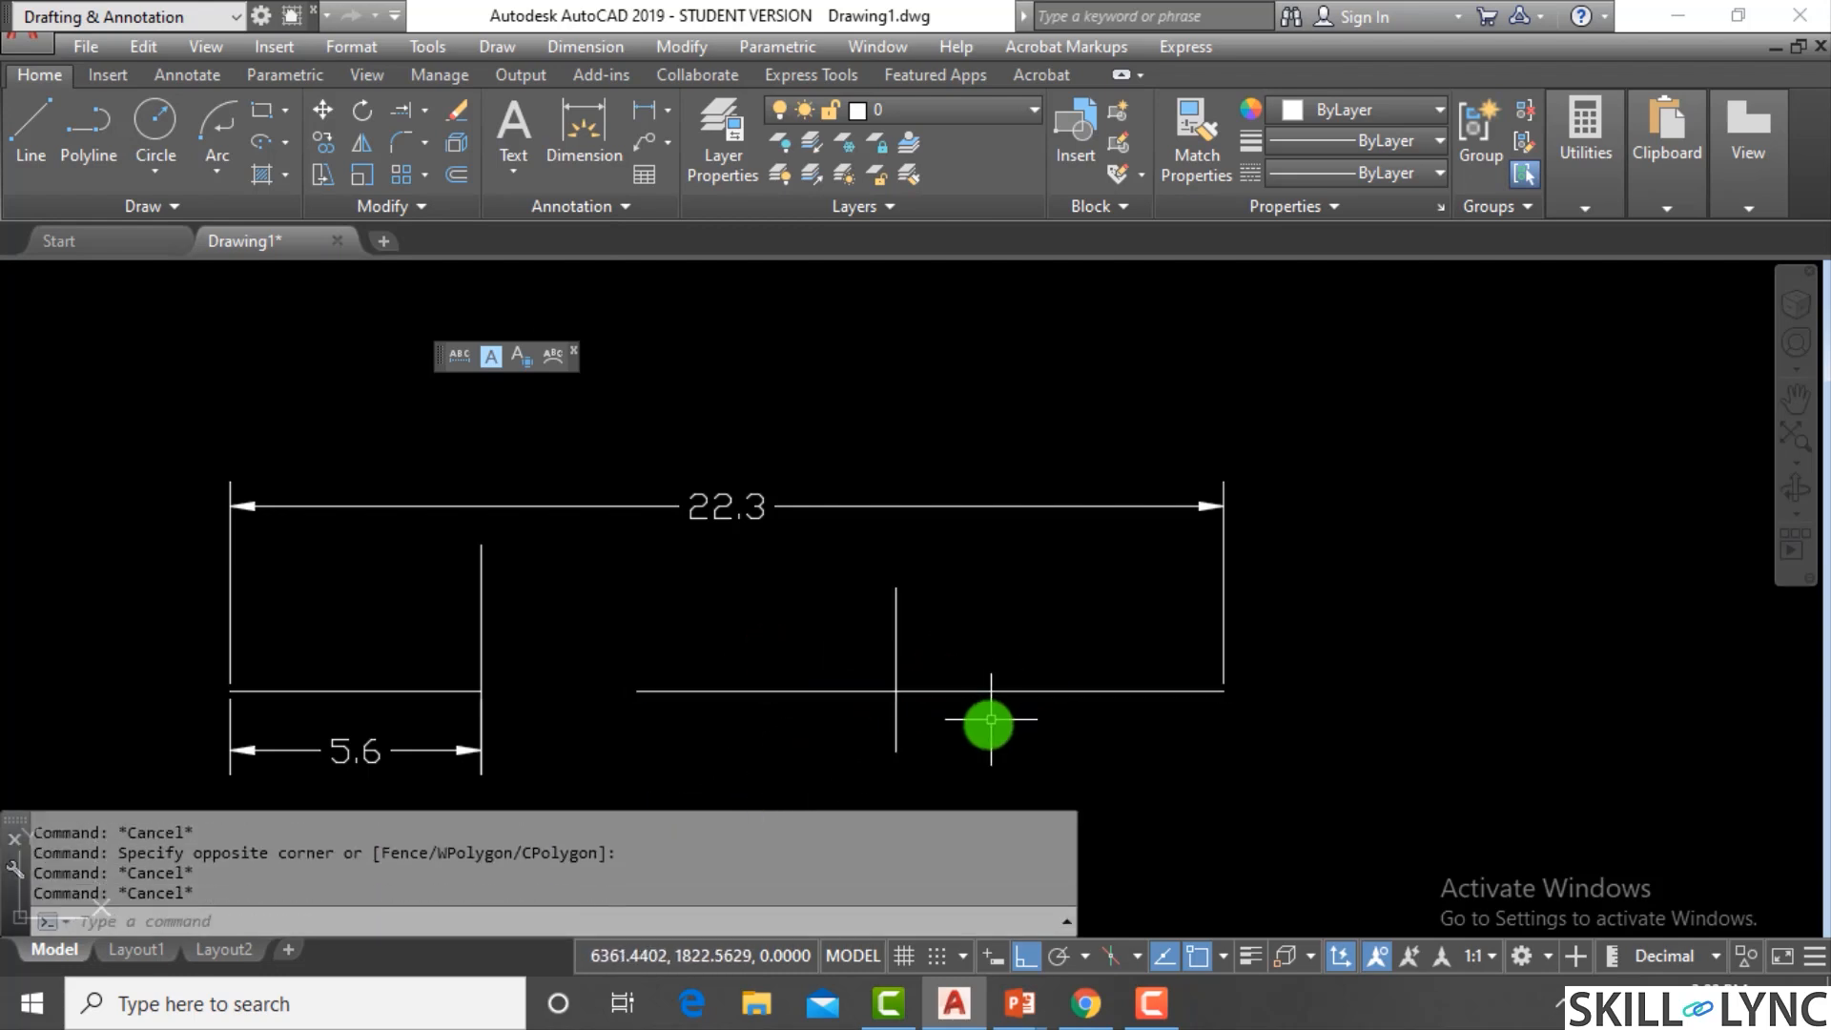
scroll(933, 712, "up", 2)
type("br")
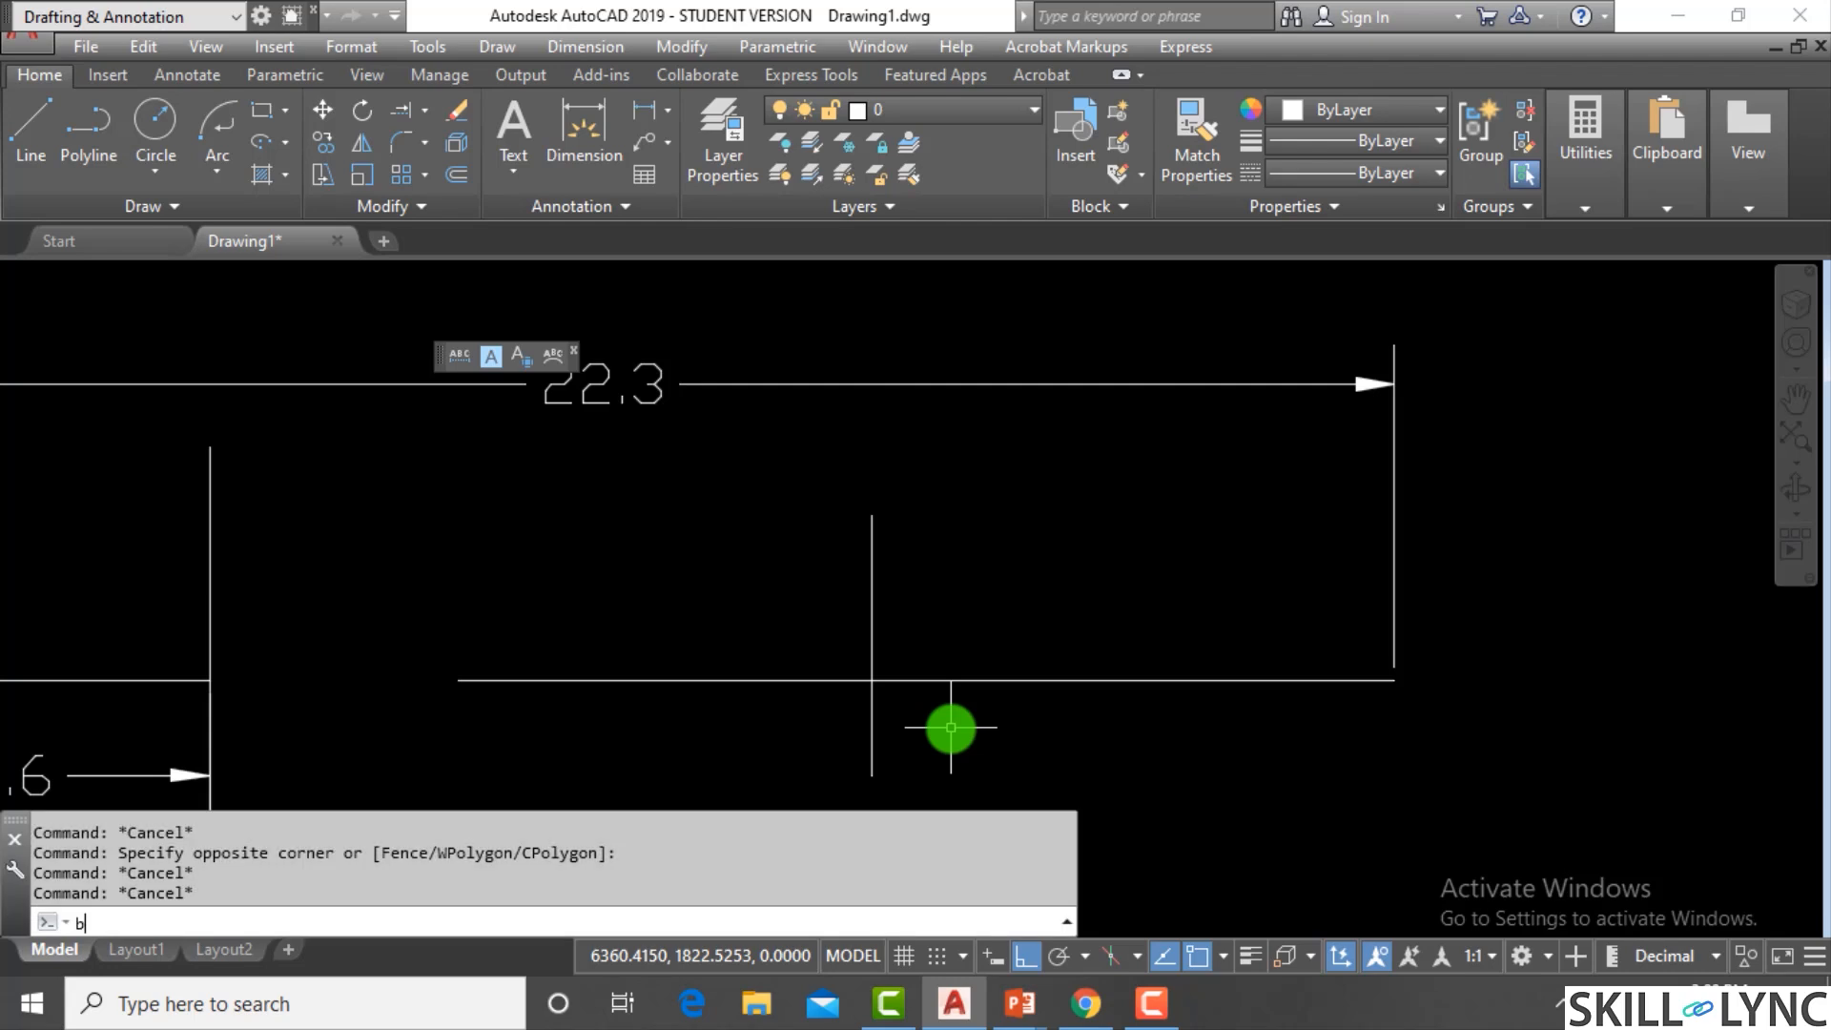
key("Return")
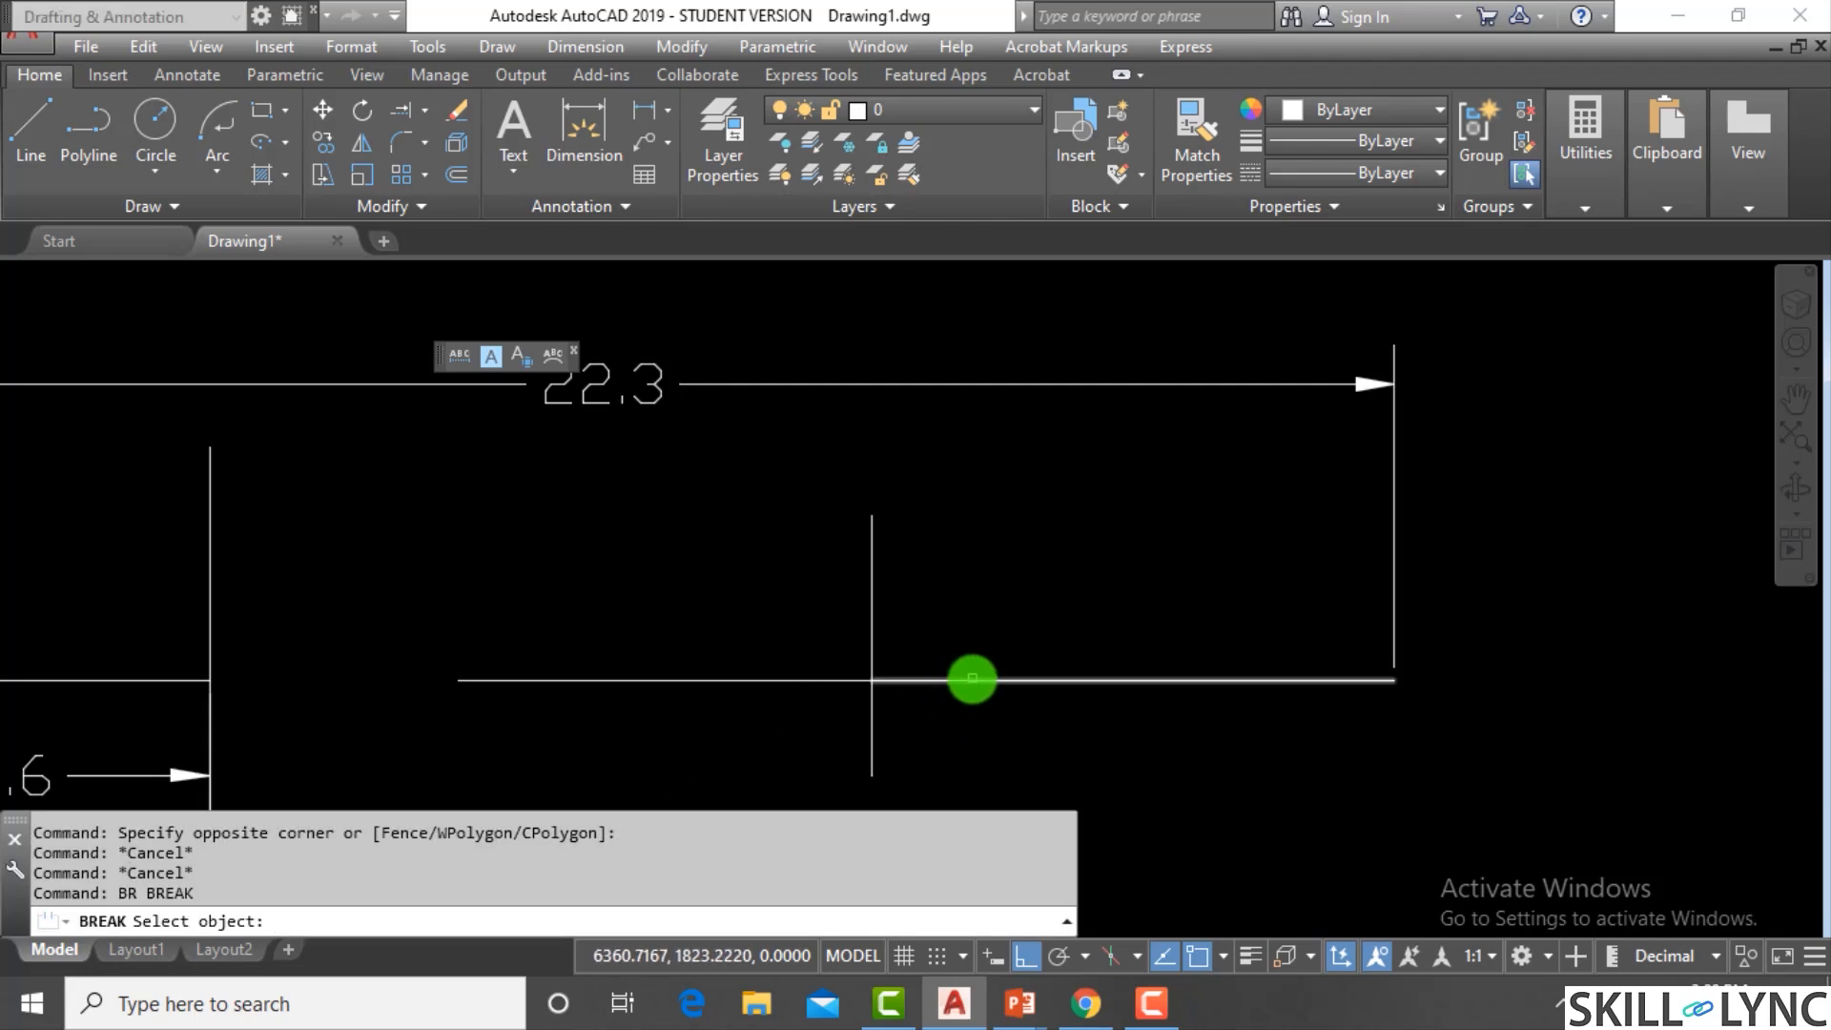
key("Escape")
key("Escape")
Undo the break at the intersection and the vertical line drawn across the segment
type("u")
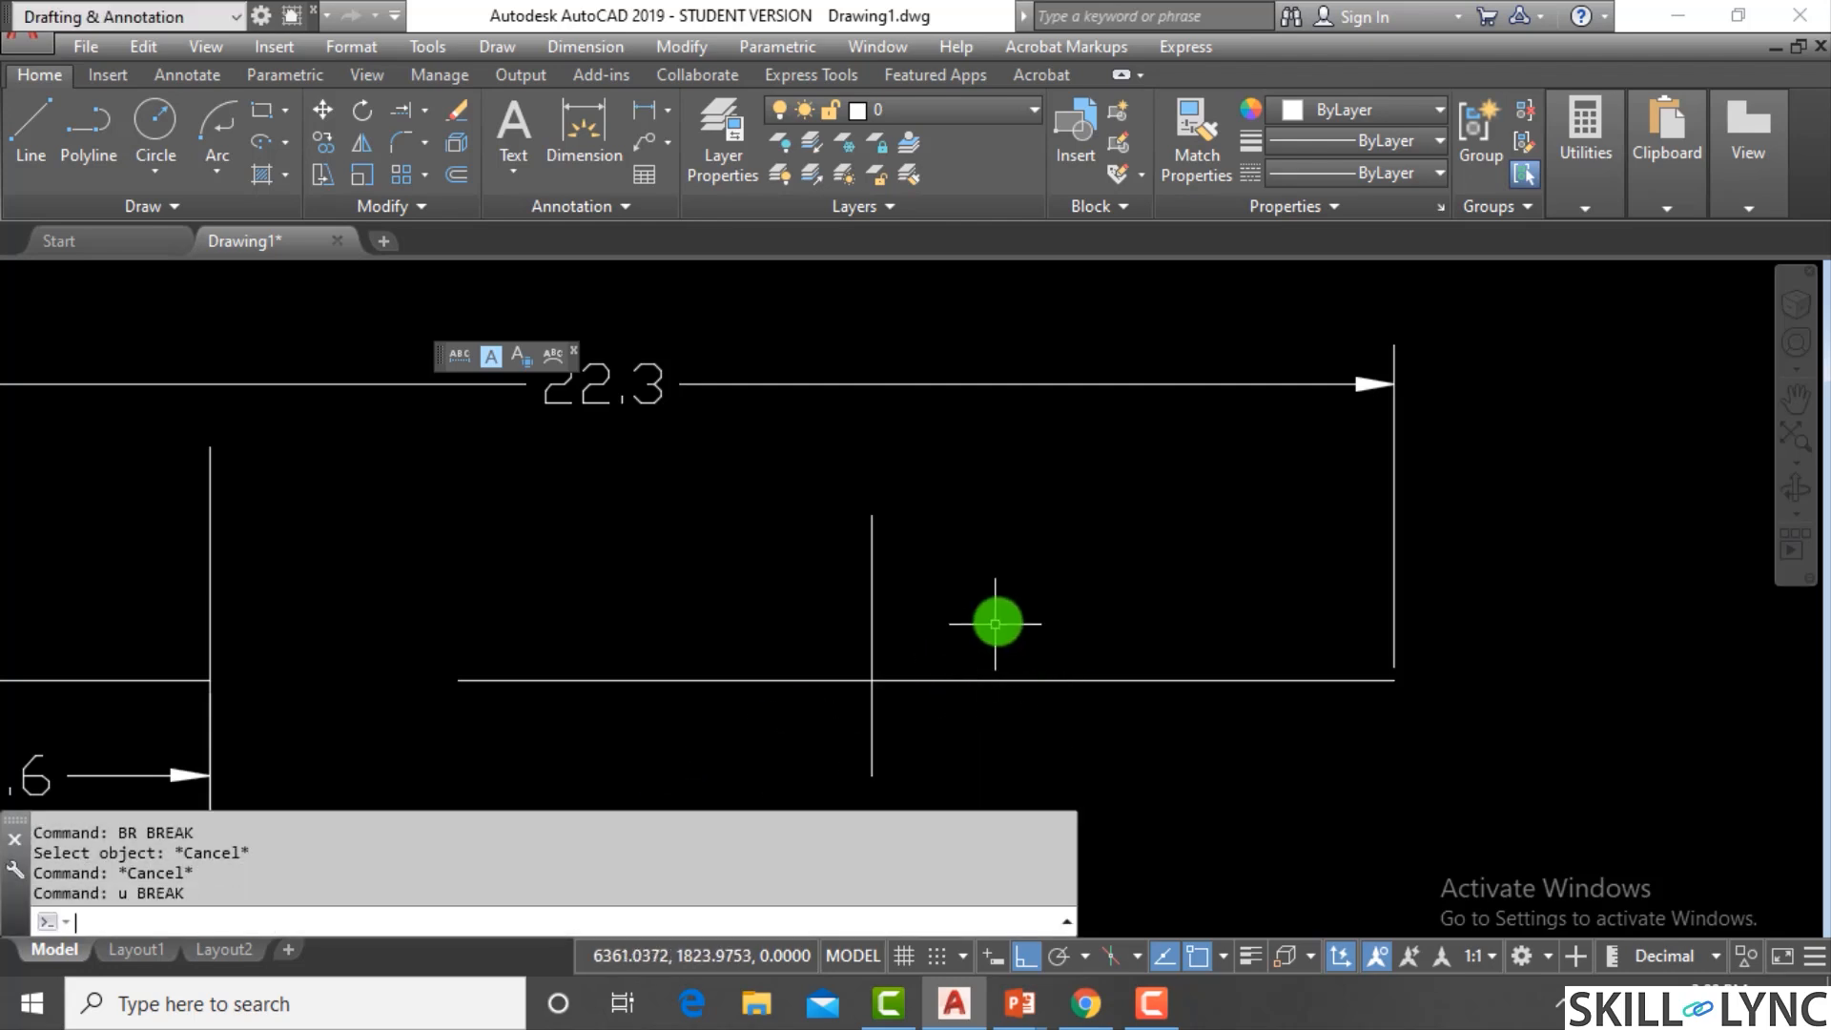
key("Return")
key("Return")
left_click(983, 656)
left_click(948, 747)
key("Escape")
key("Escape")
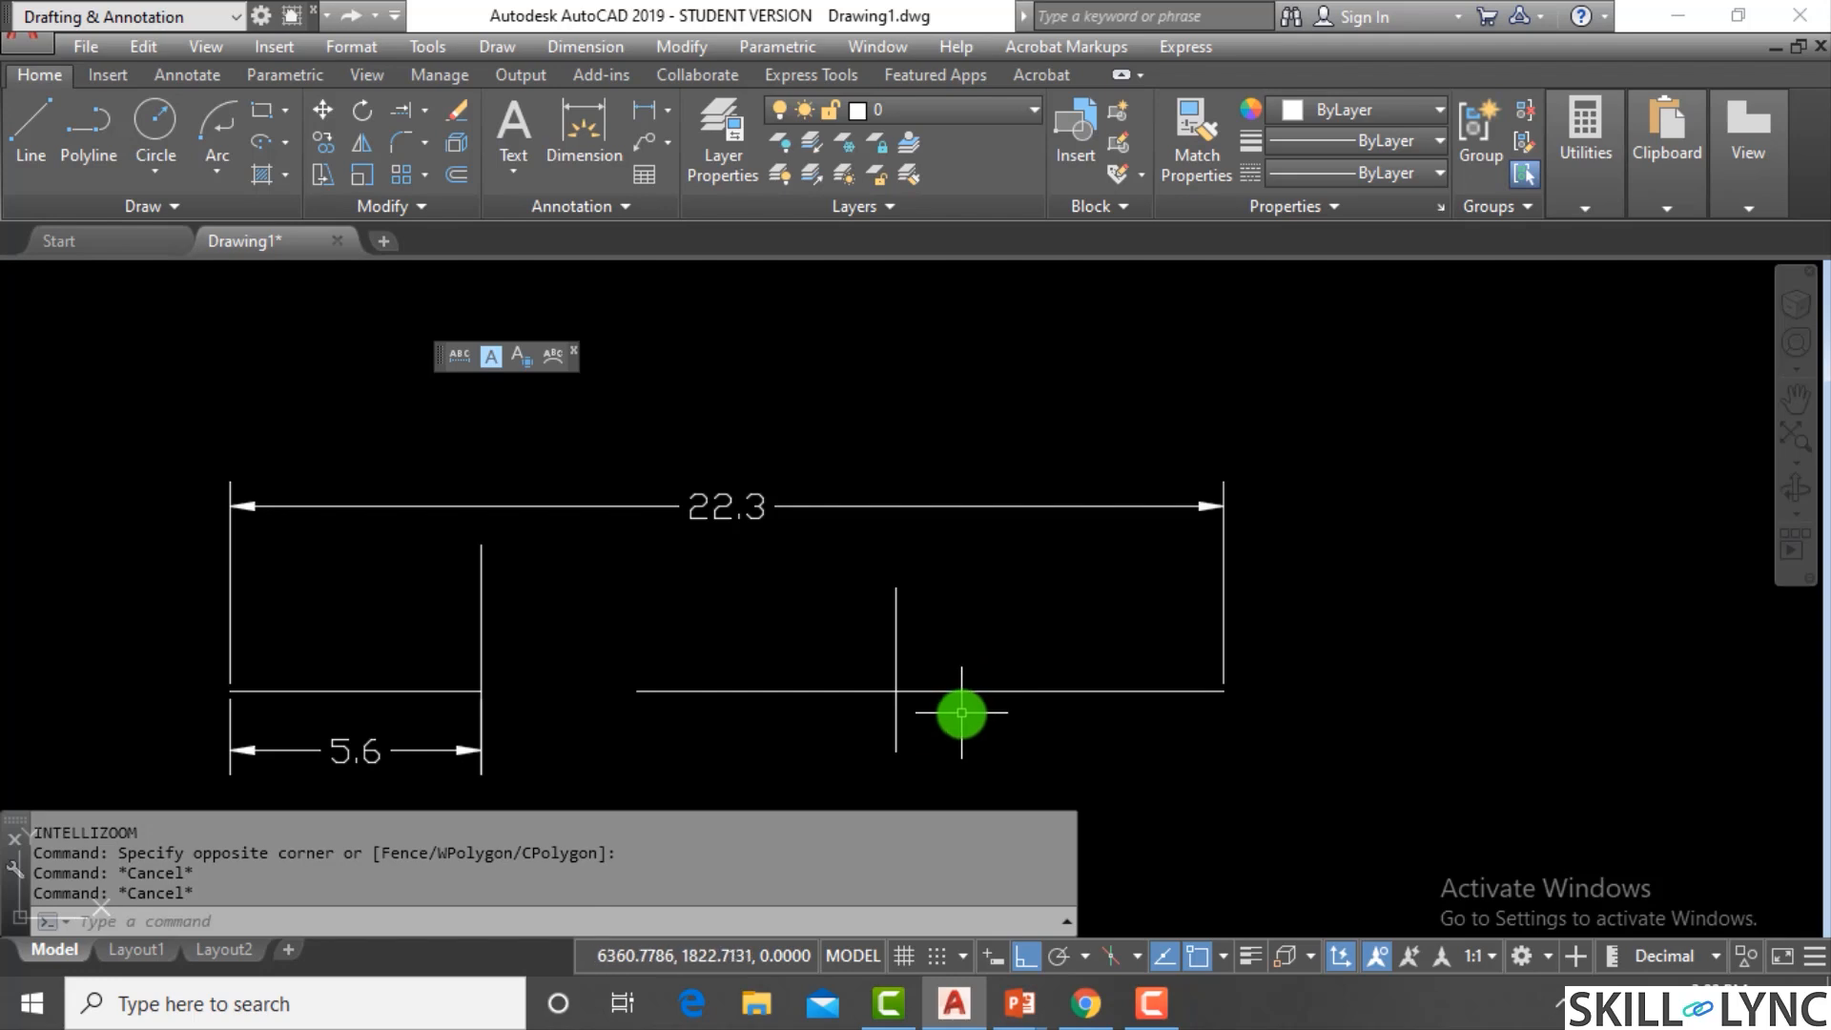
type("u")
key("Return")
key("Return")
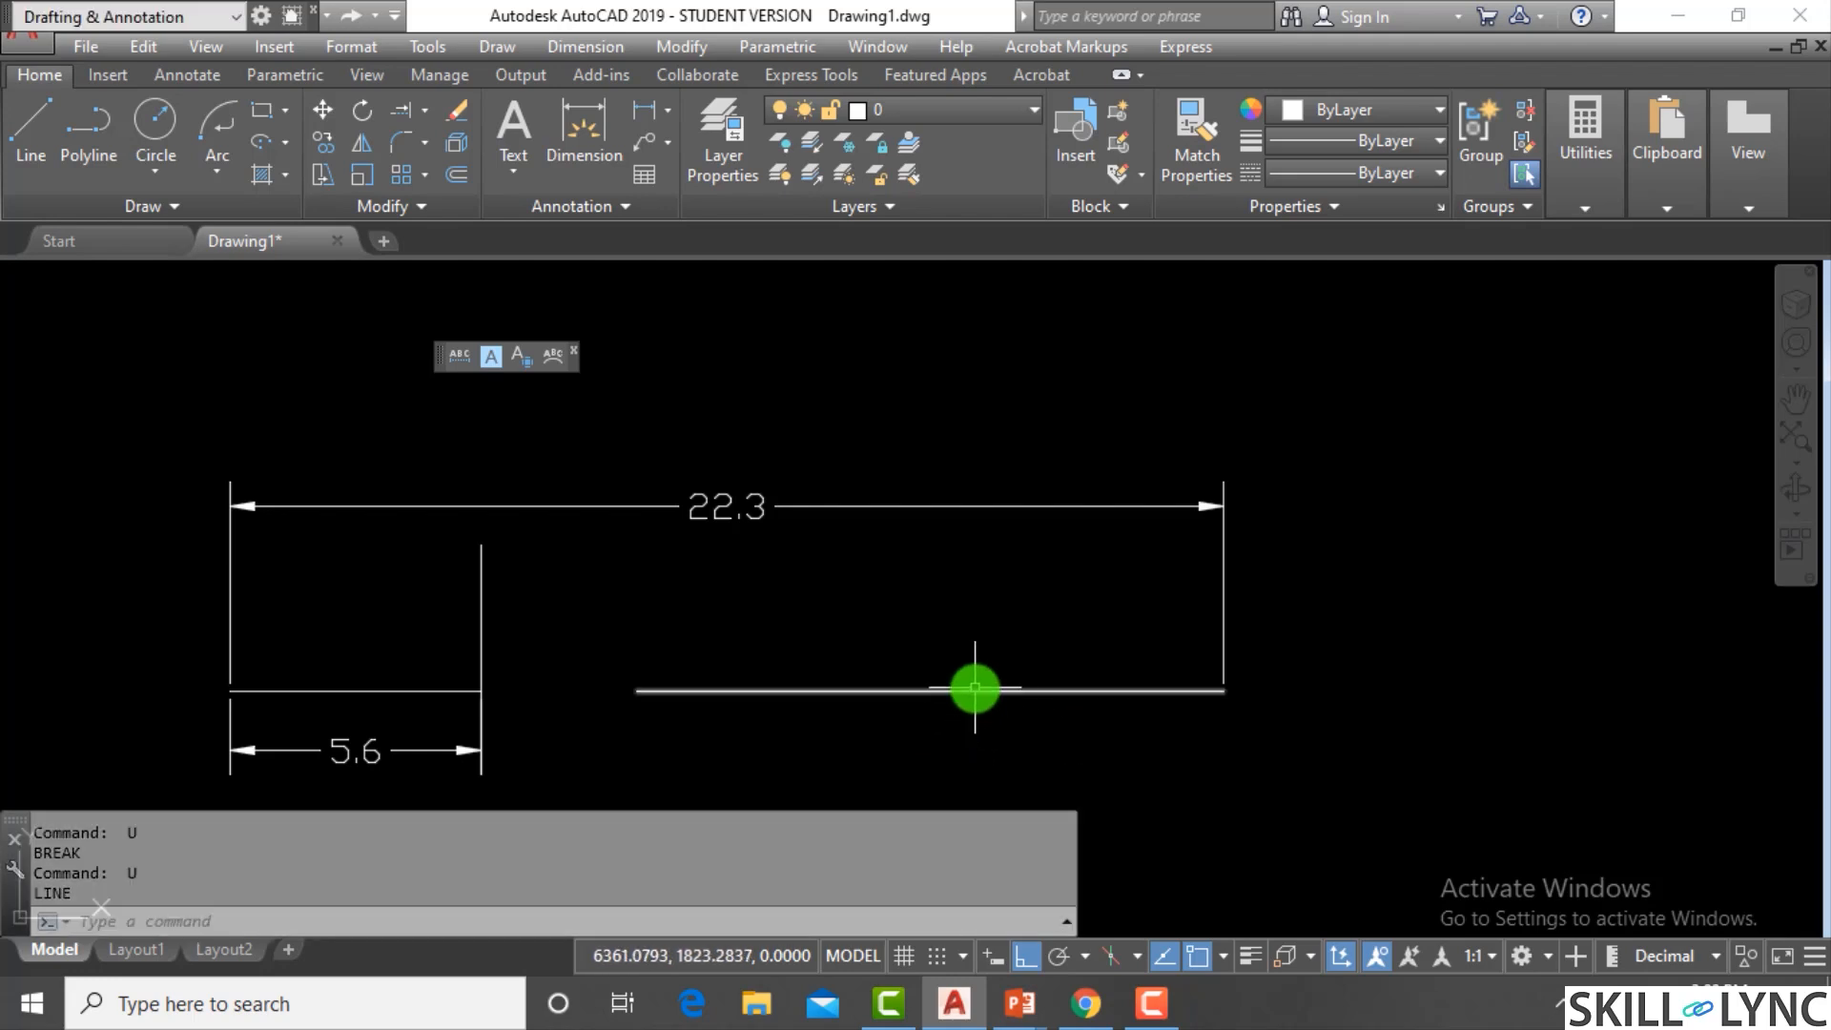
Draw a new vertical line crossing the longer horizontal segment near its middle
type("l")
key("Return")
left_click(903, 577)
left_click(893, 760)
key("Escape")
key("Escape")
scroll(959, 725, "up", 2)
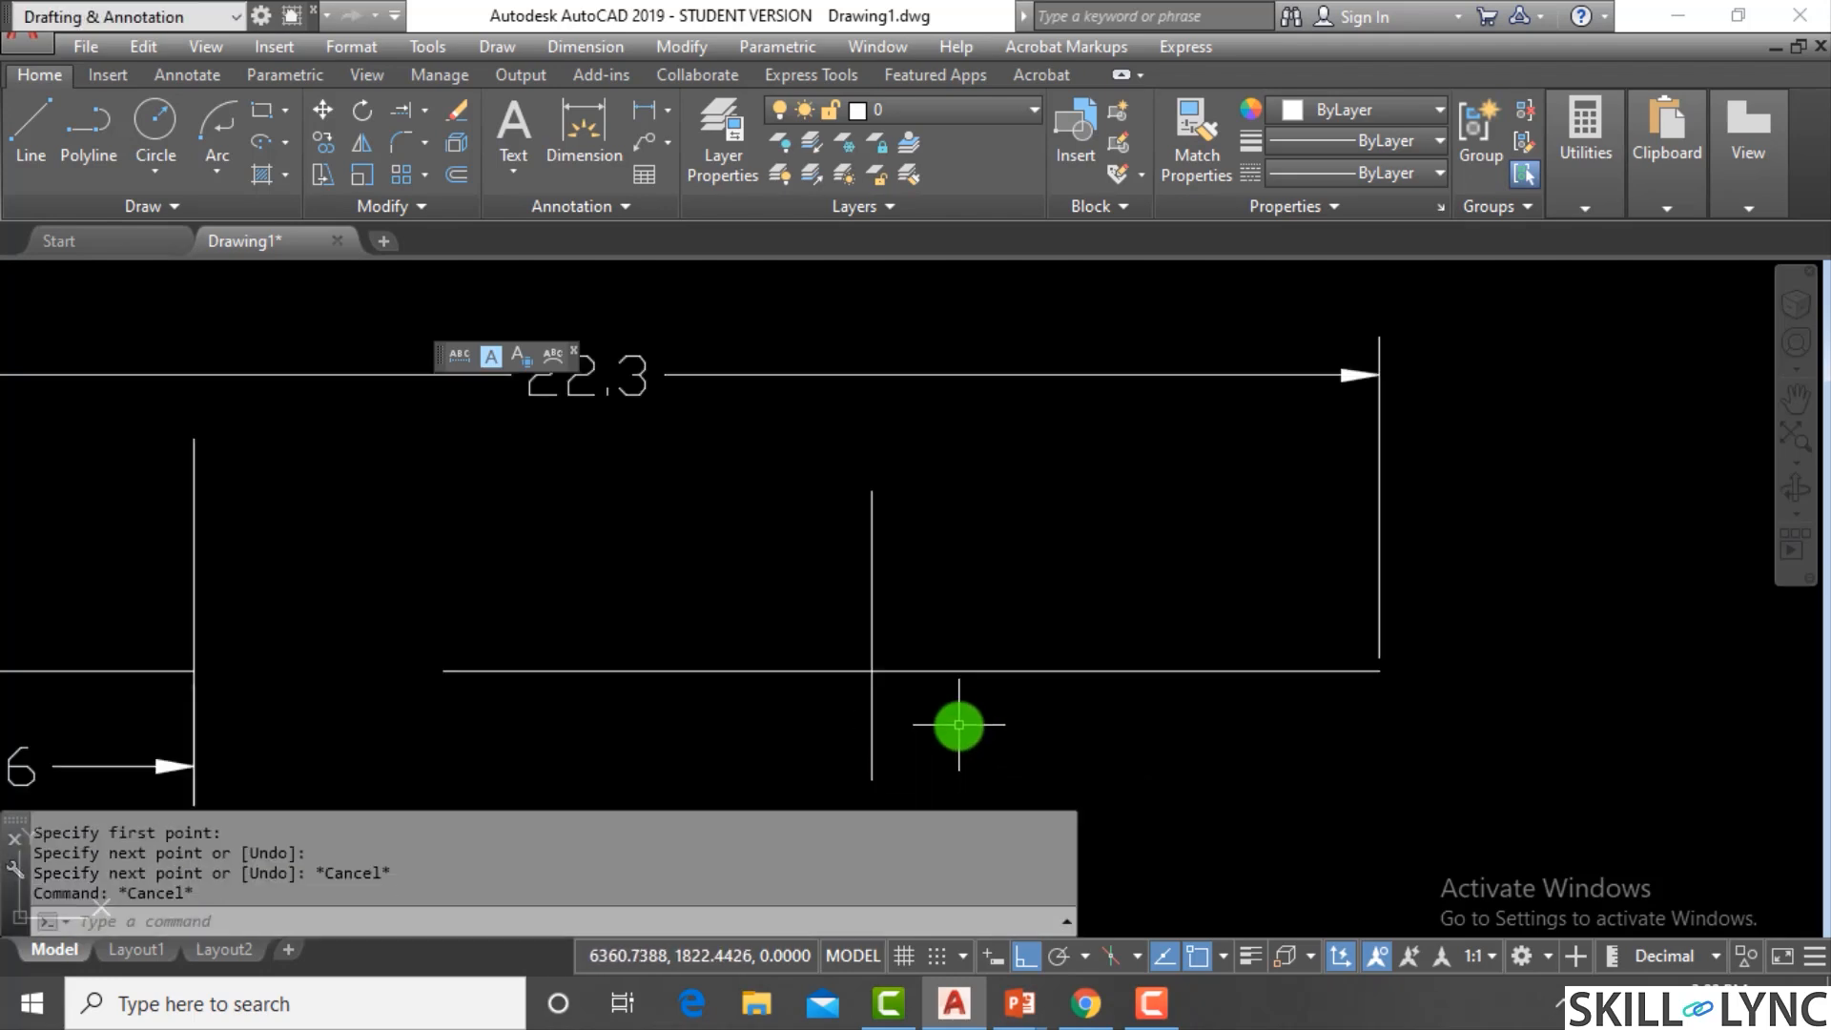
Break the longer horizontal segment with the First point option at the vertical line's intersection, entering @ as the second break point
key("Return")
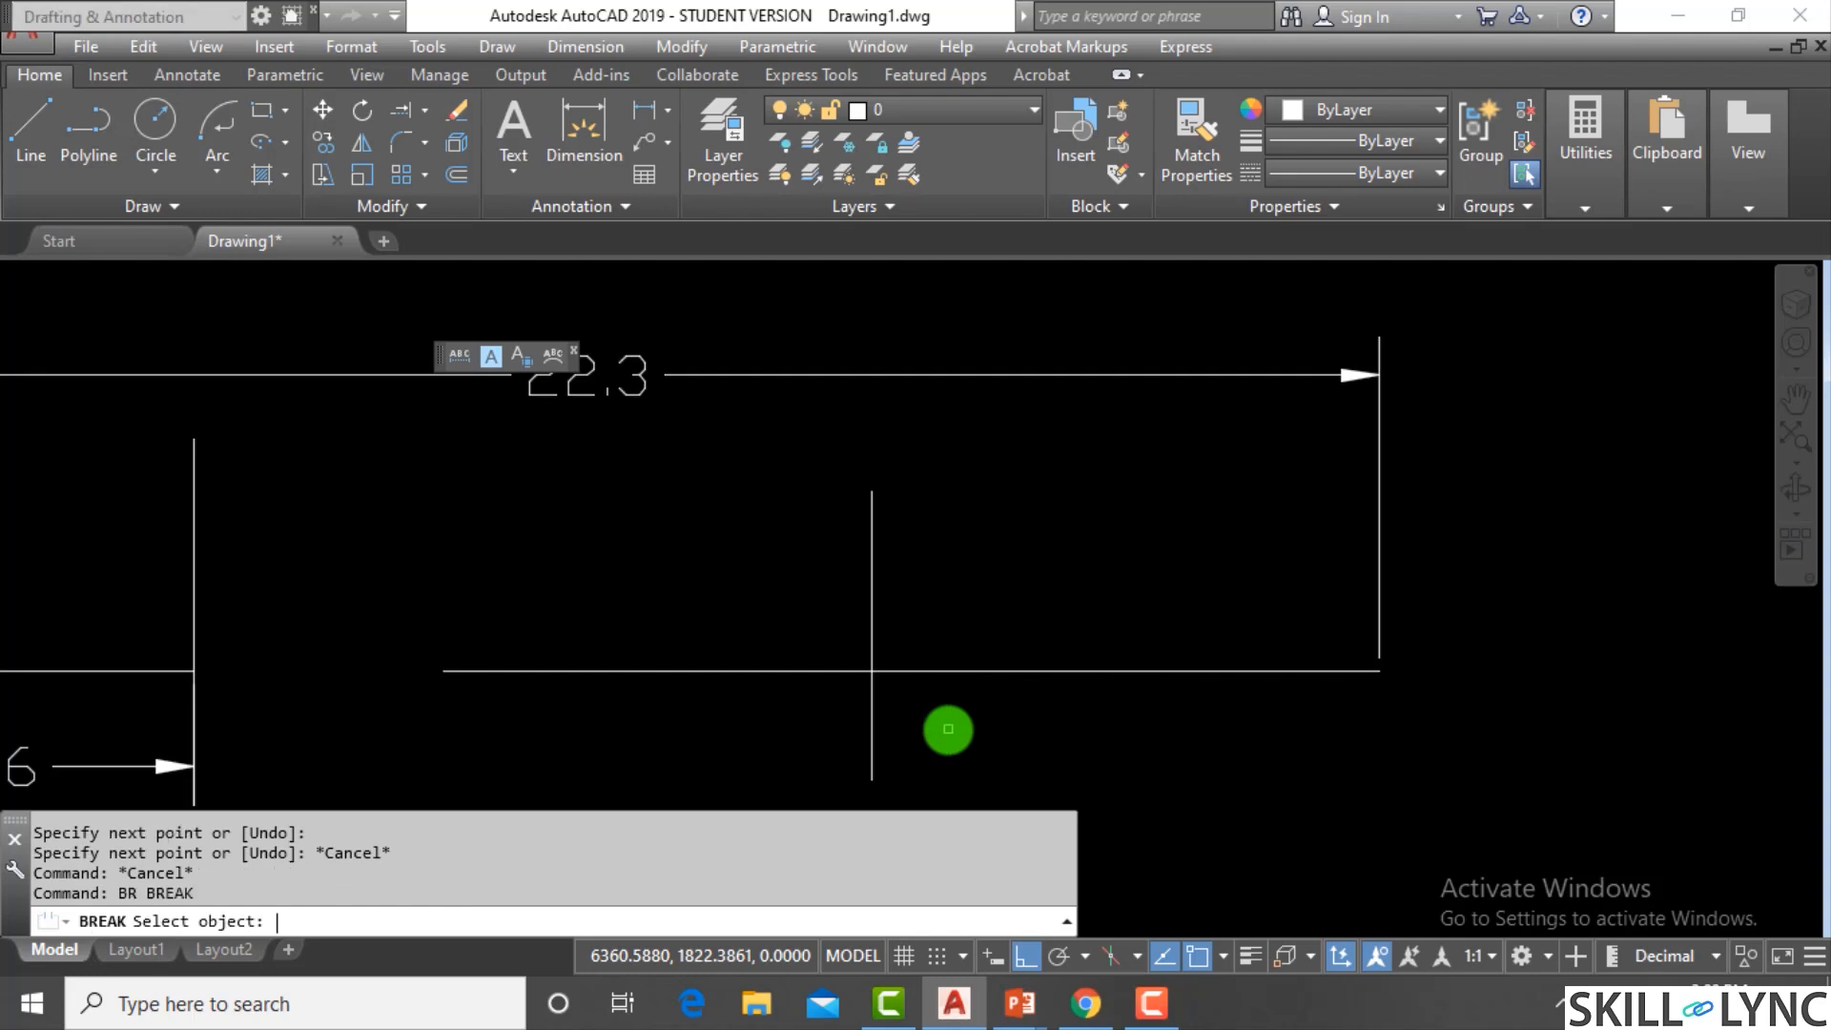
left_click(990, 673)
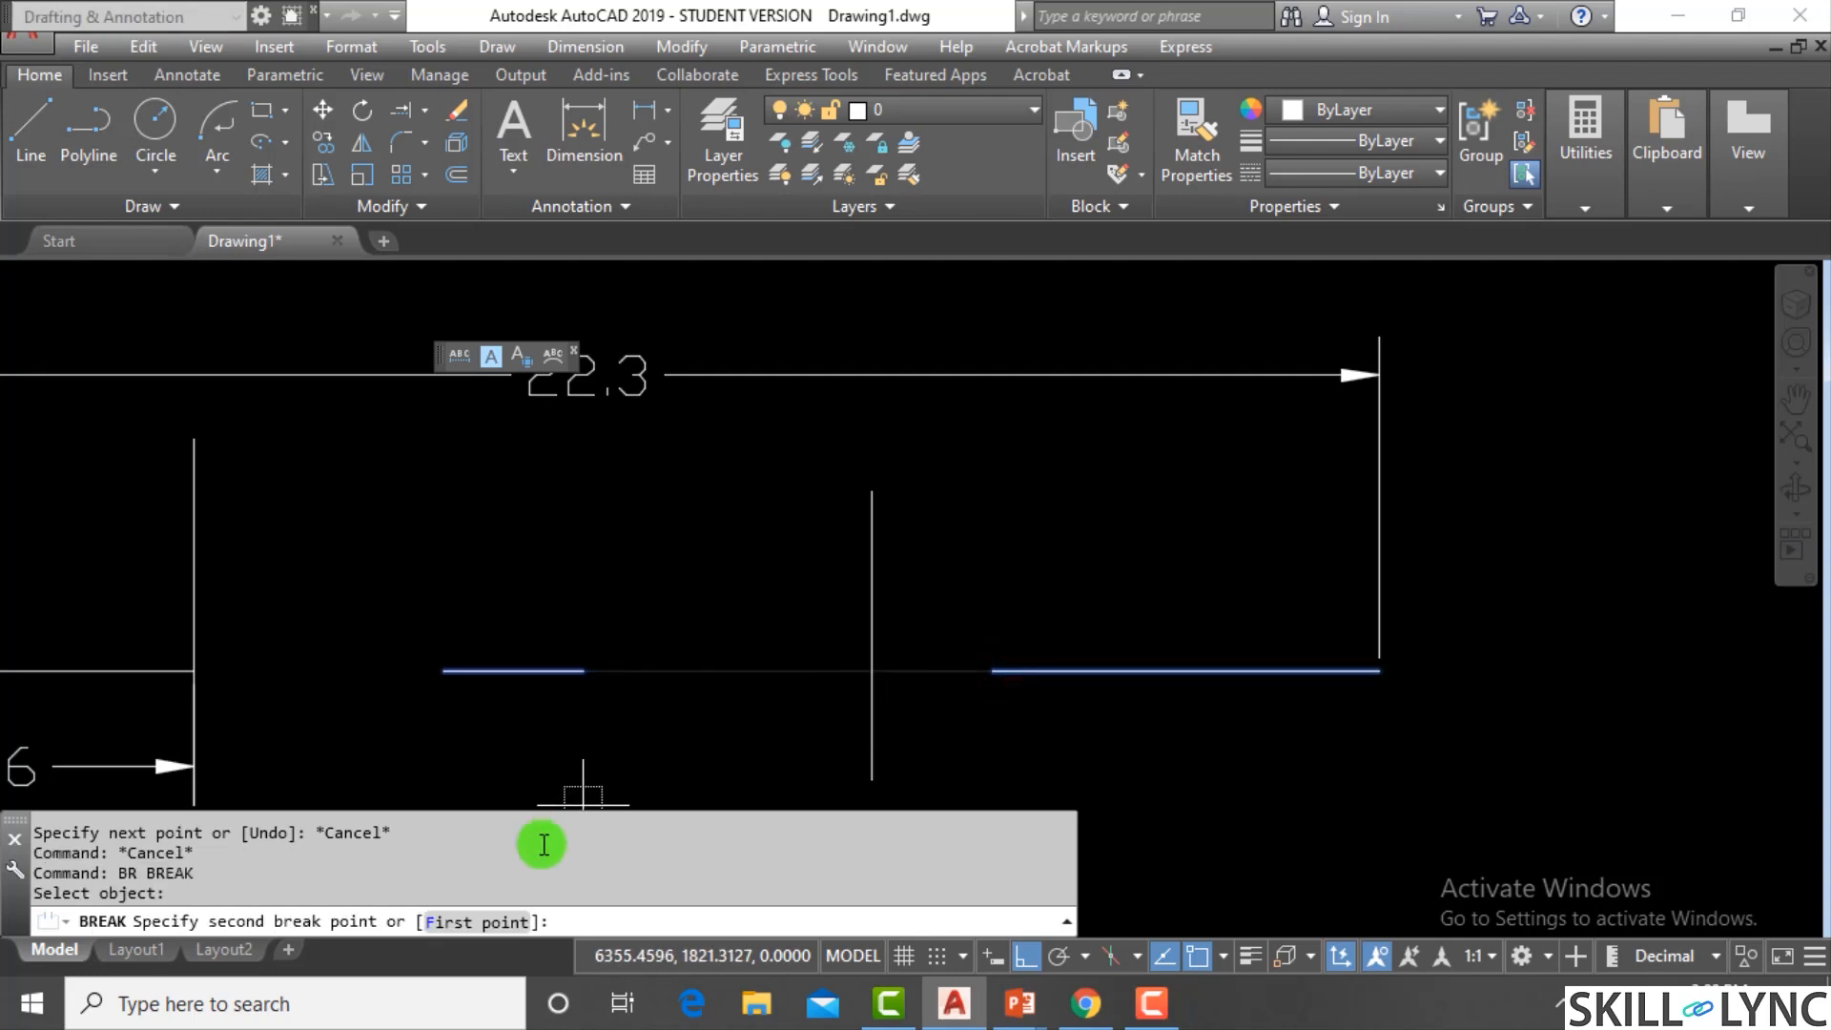
left_click(502, 923)
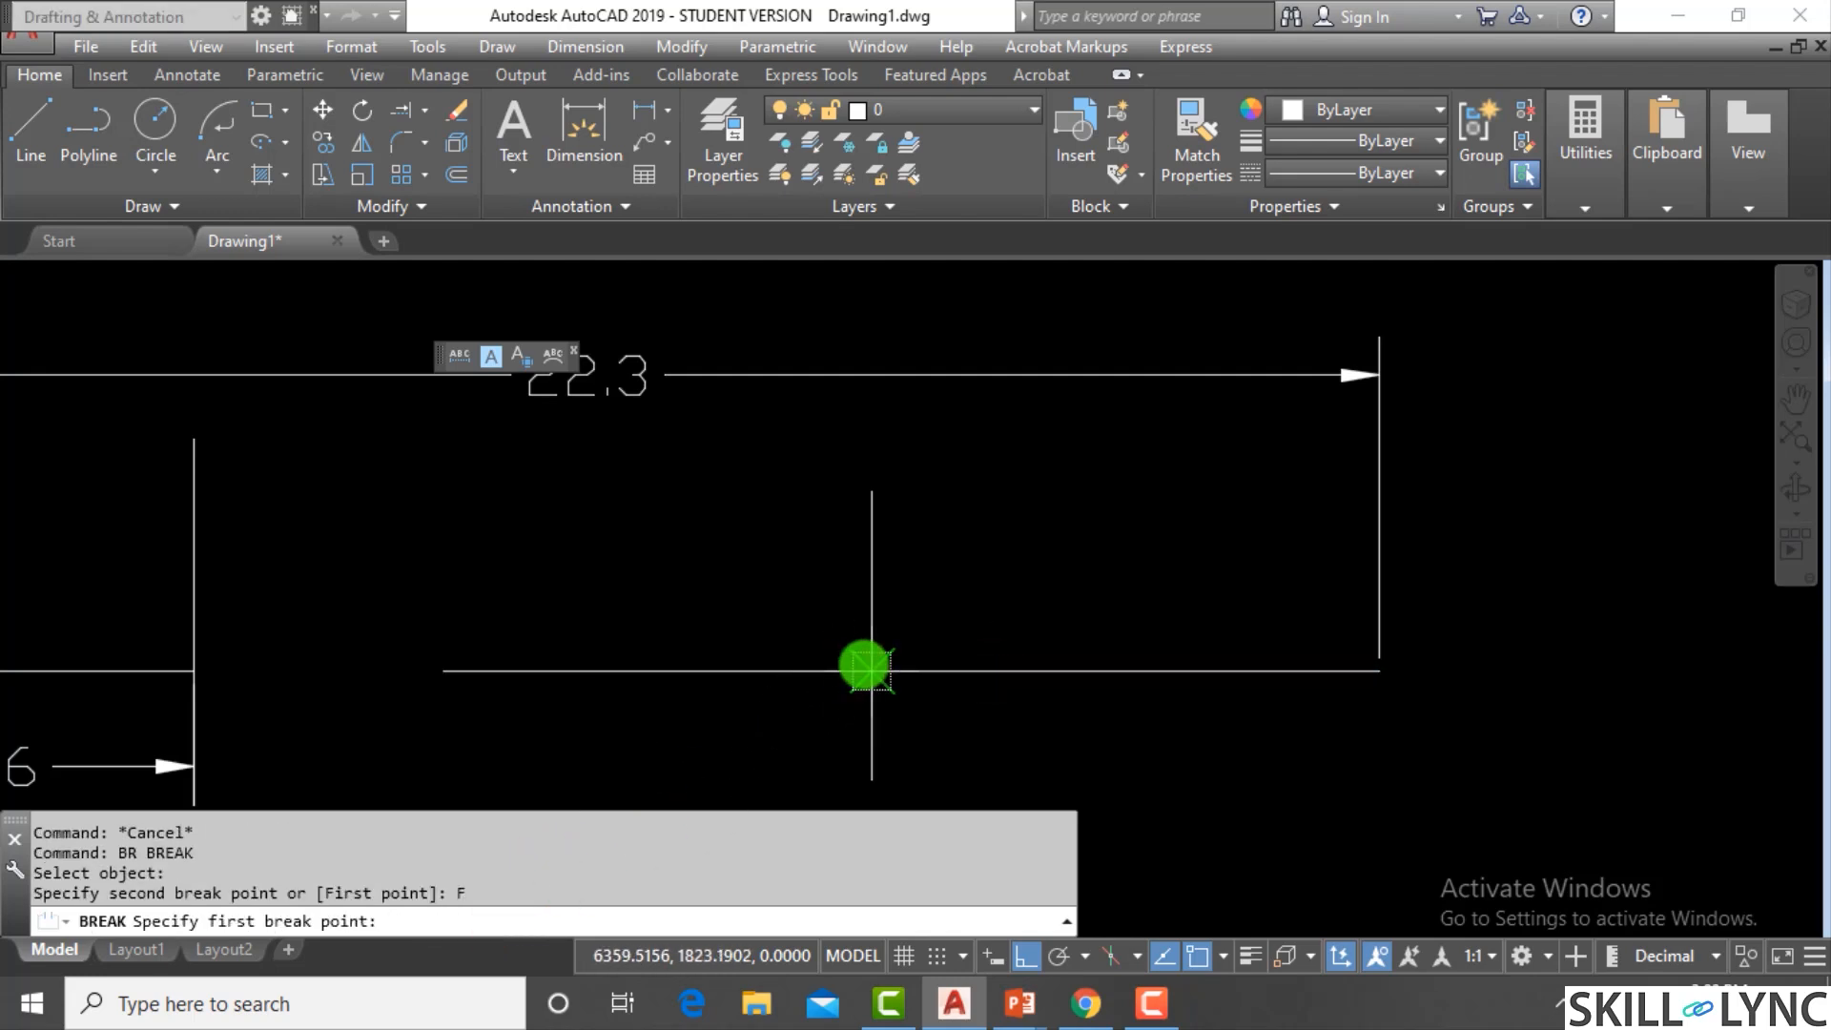
left_click(867, 672)
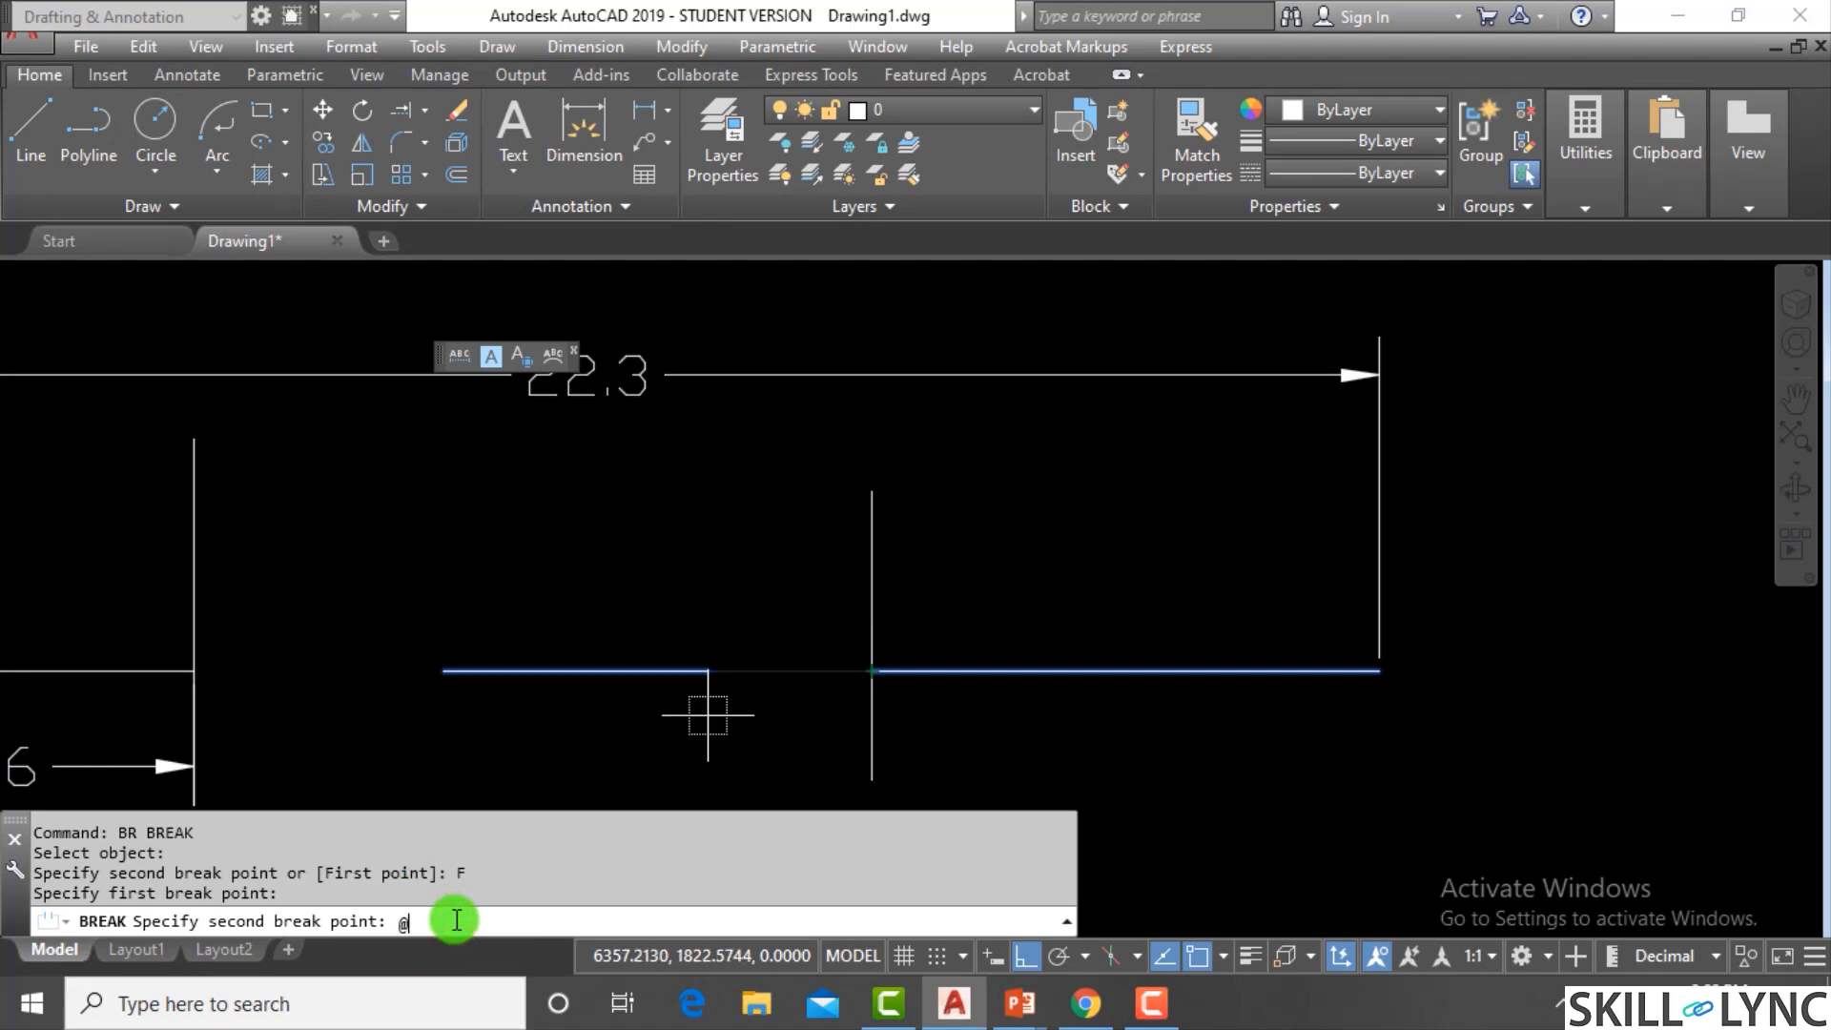
type("@")
key("Return")
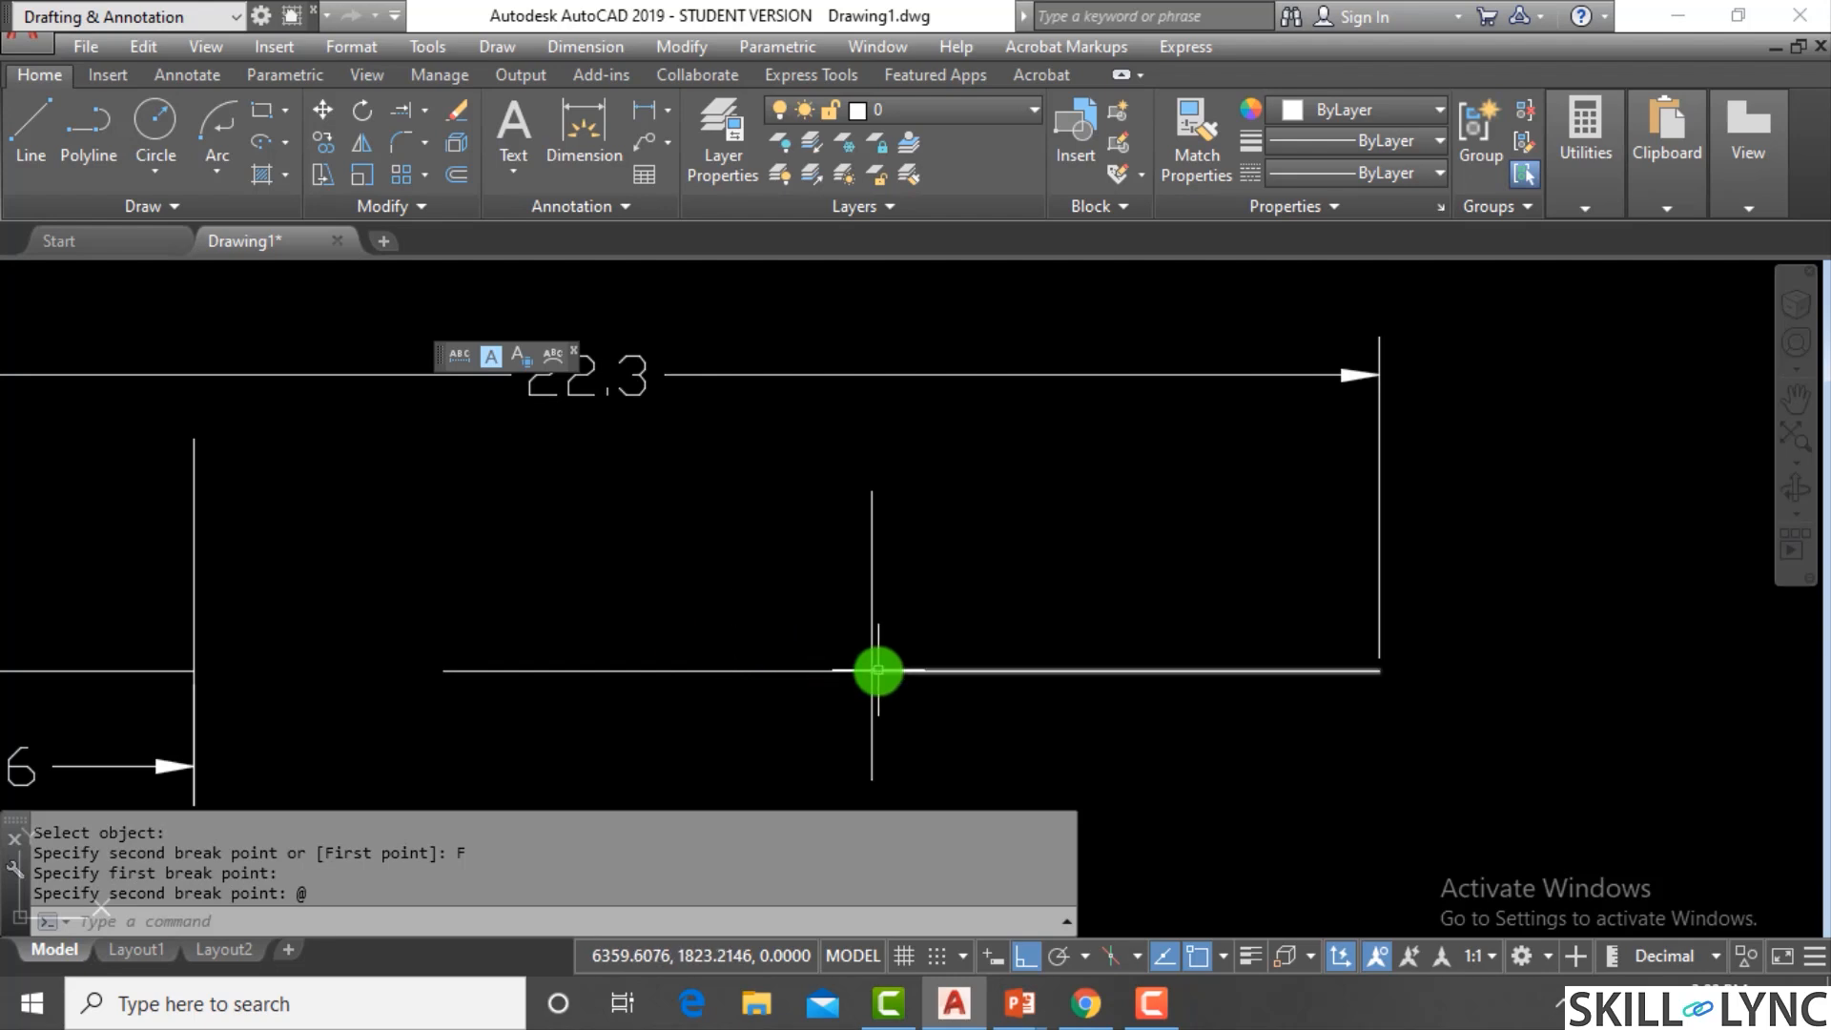
Select the horizontal pieces on either side of the vertical line in turn to examine the split, clearing each selection
left_click(891, 659)
left_click(889, 691)
key("Escape")
left_click(842, 687)
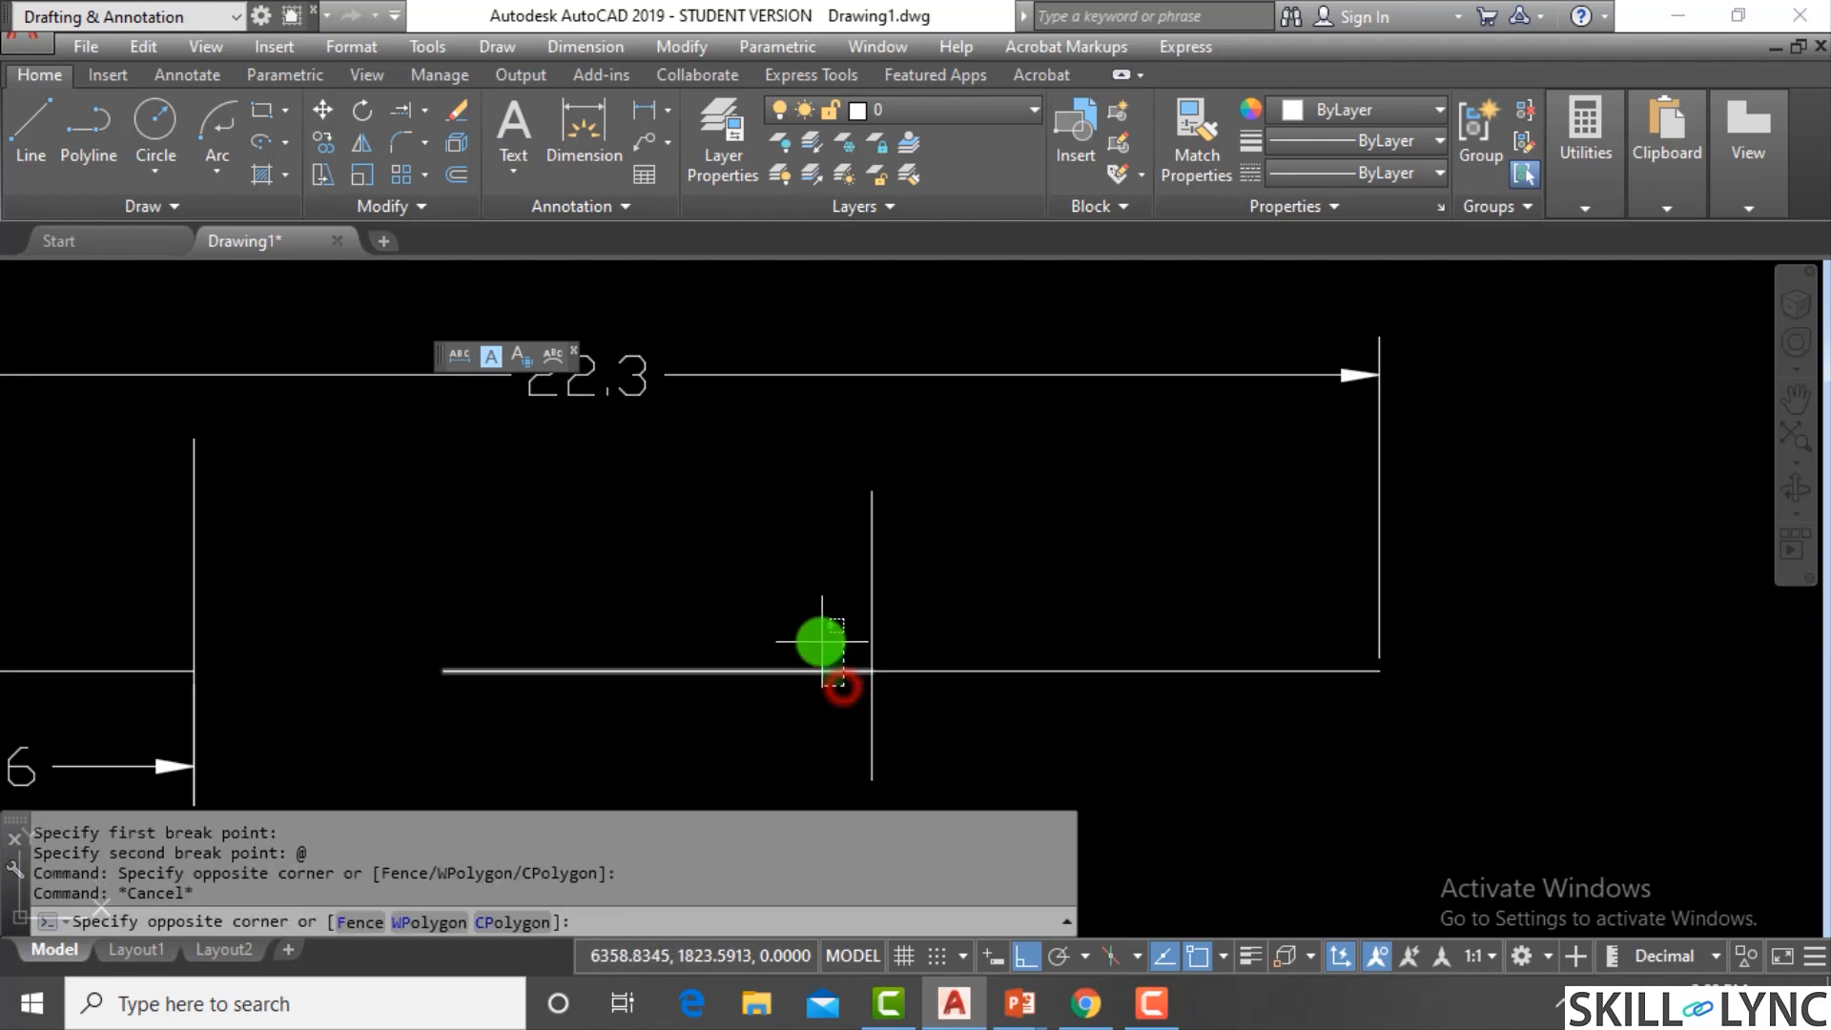
left_click(822, 642)
key("Escape")
key("Escape")
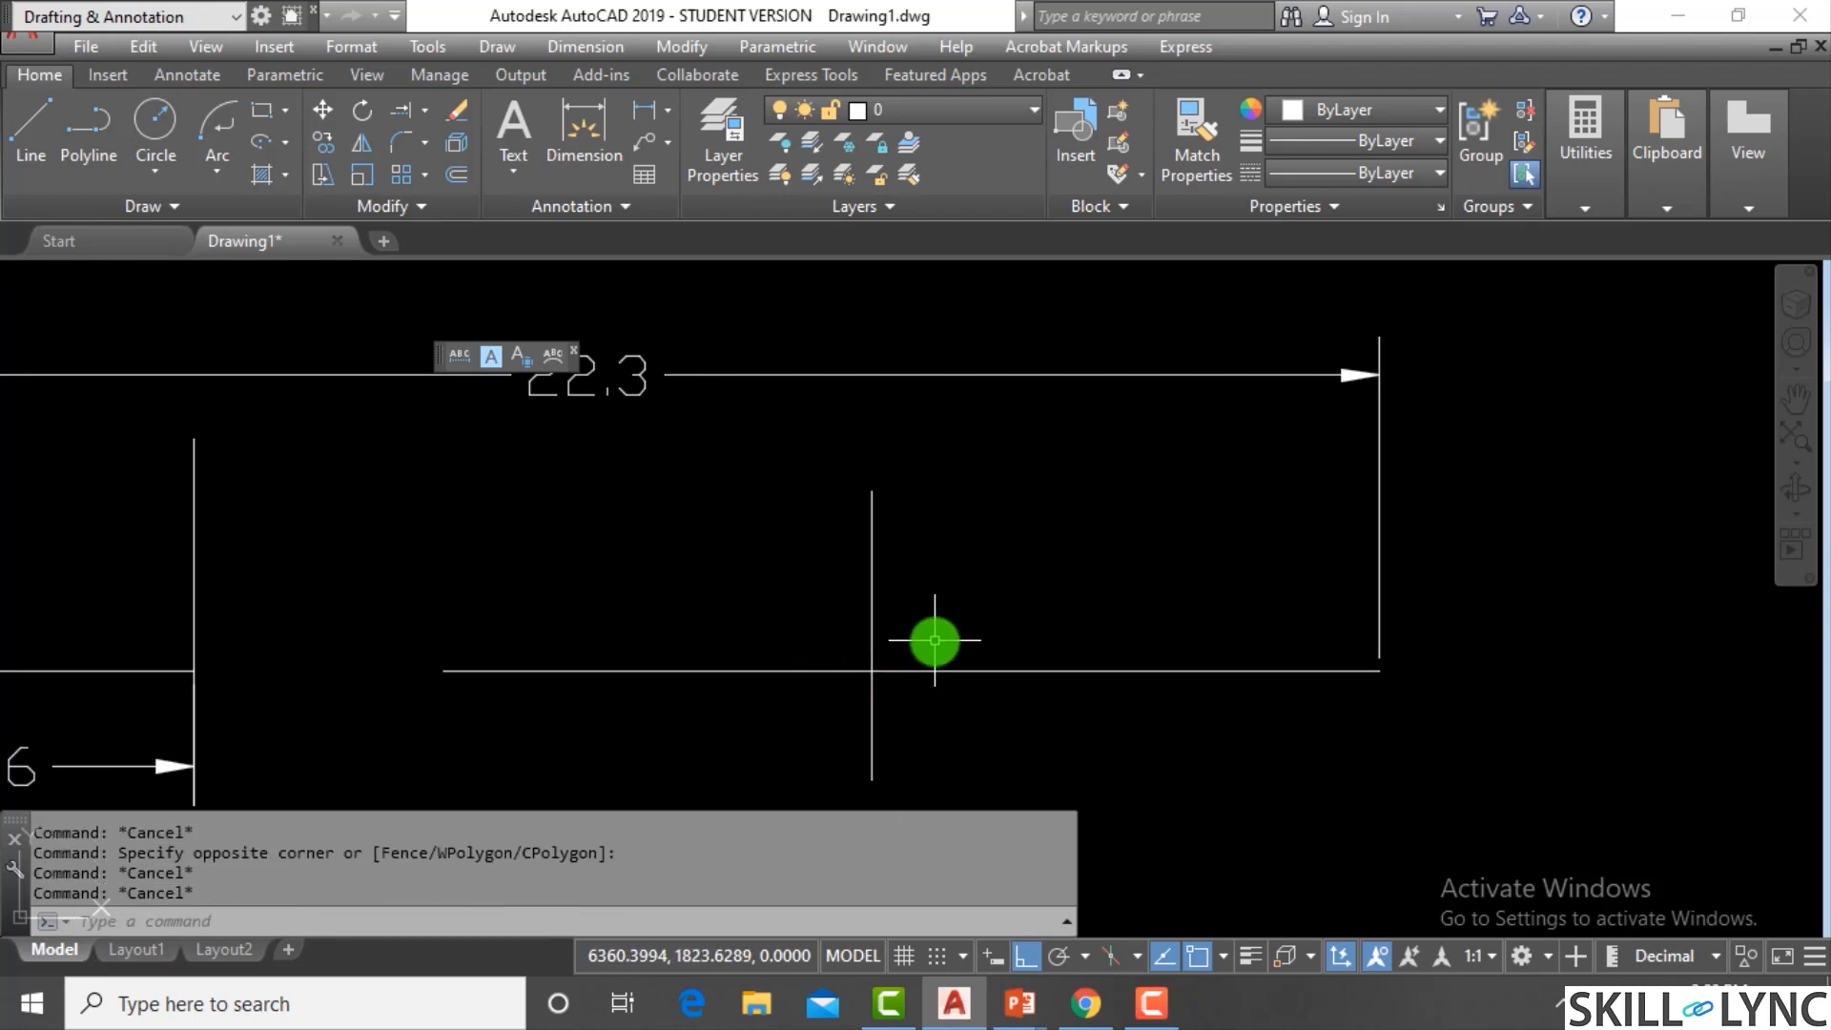
key("Escape")
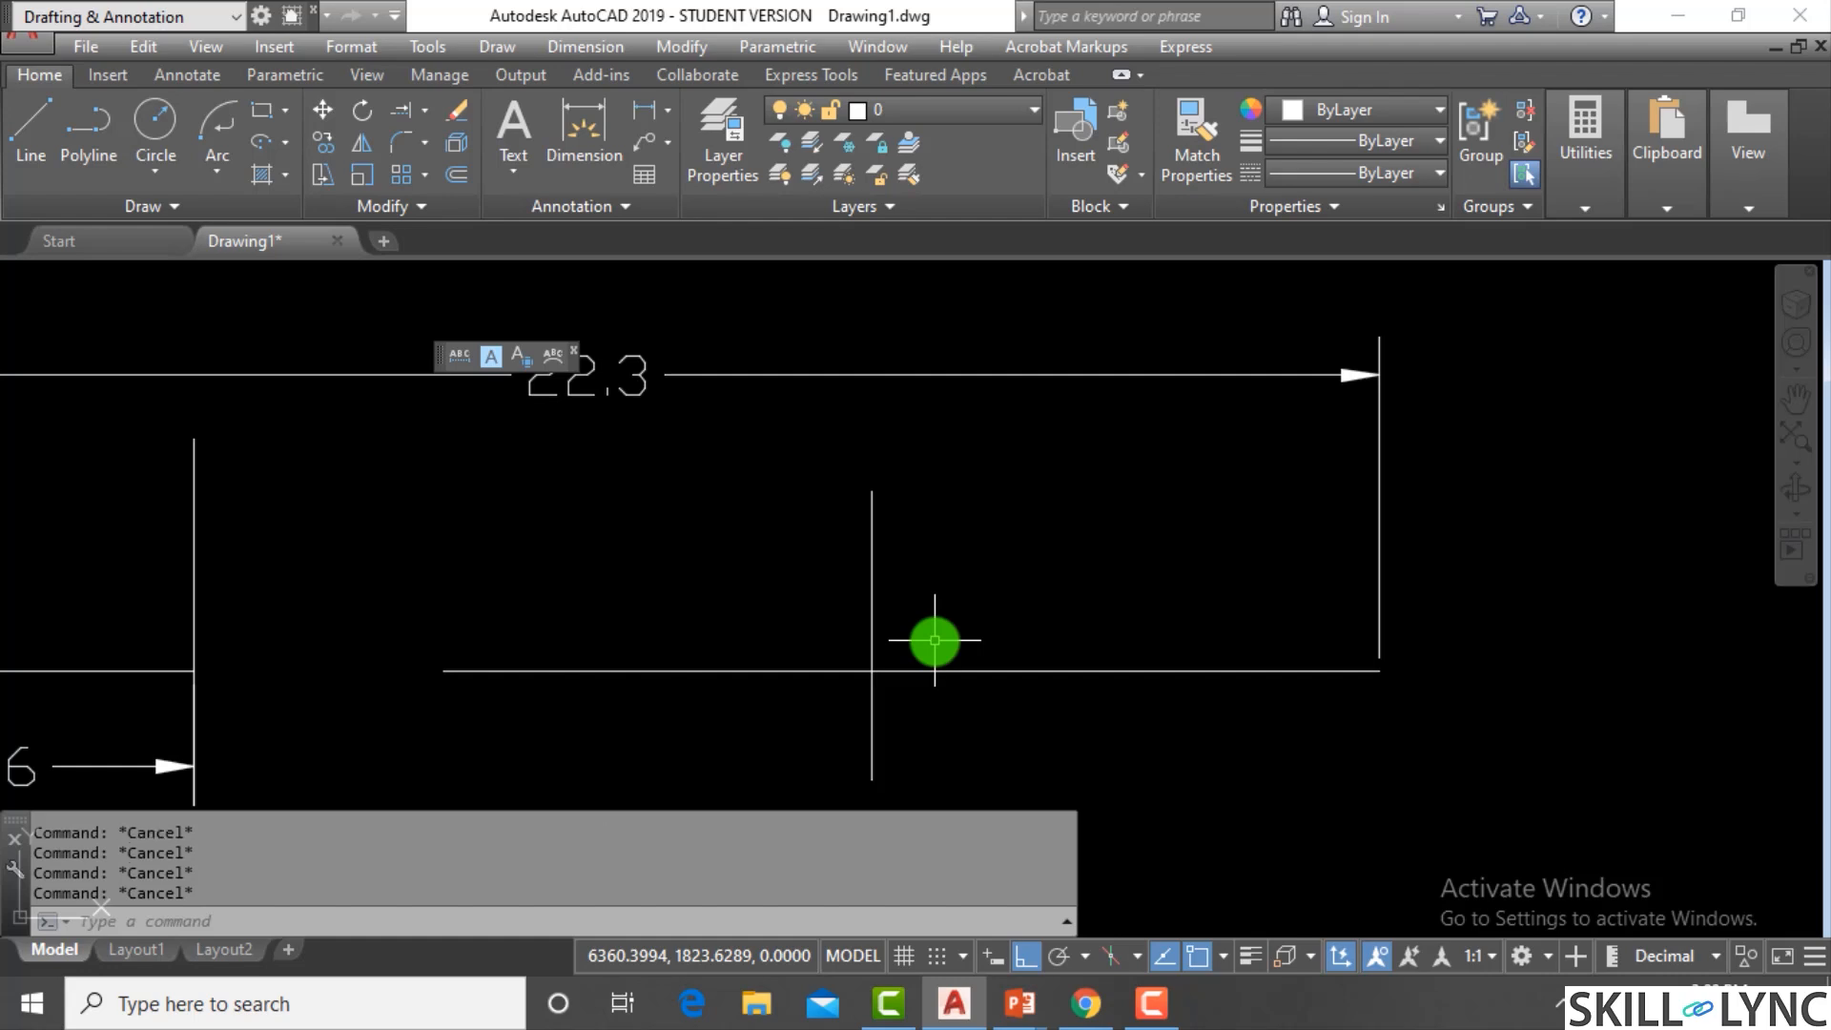
scroll(963, 630, "down", 5)
scroll(971, 634, "up", 5)
left_click(818, 711)
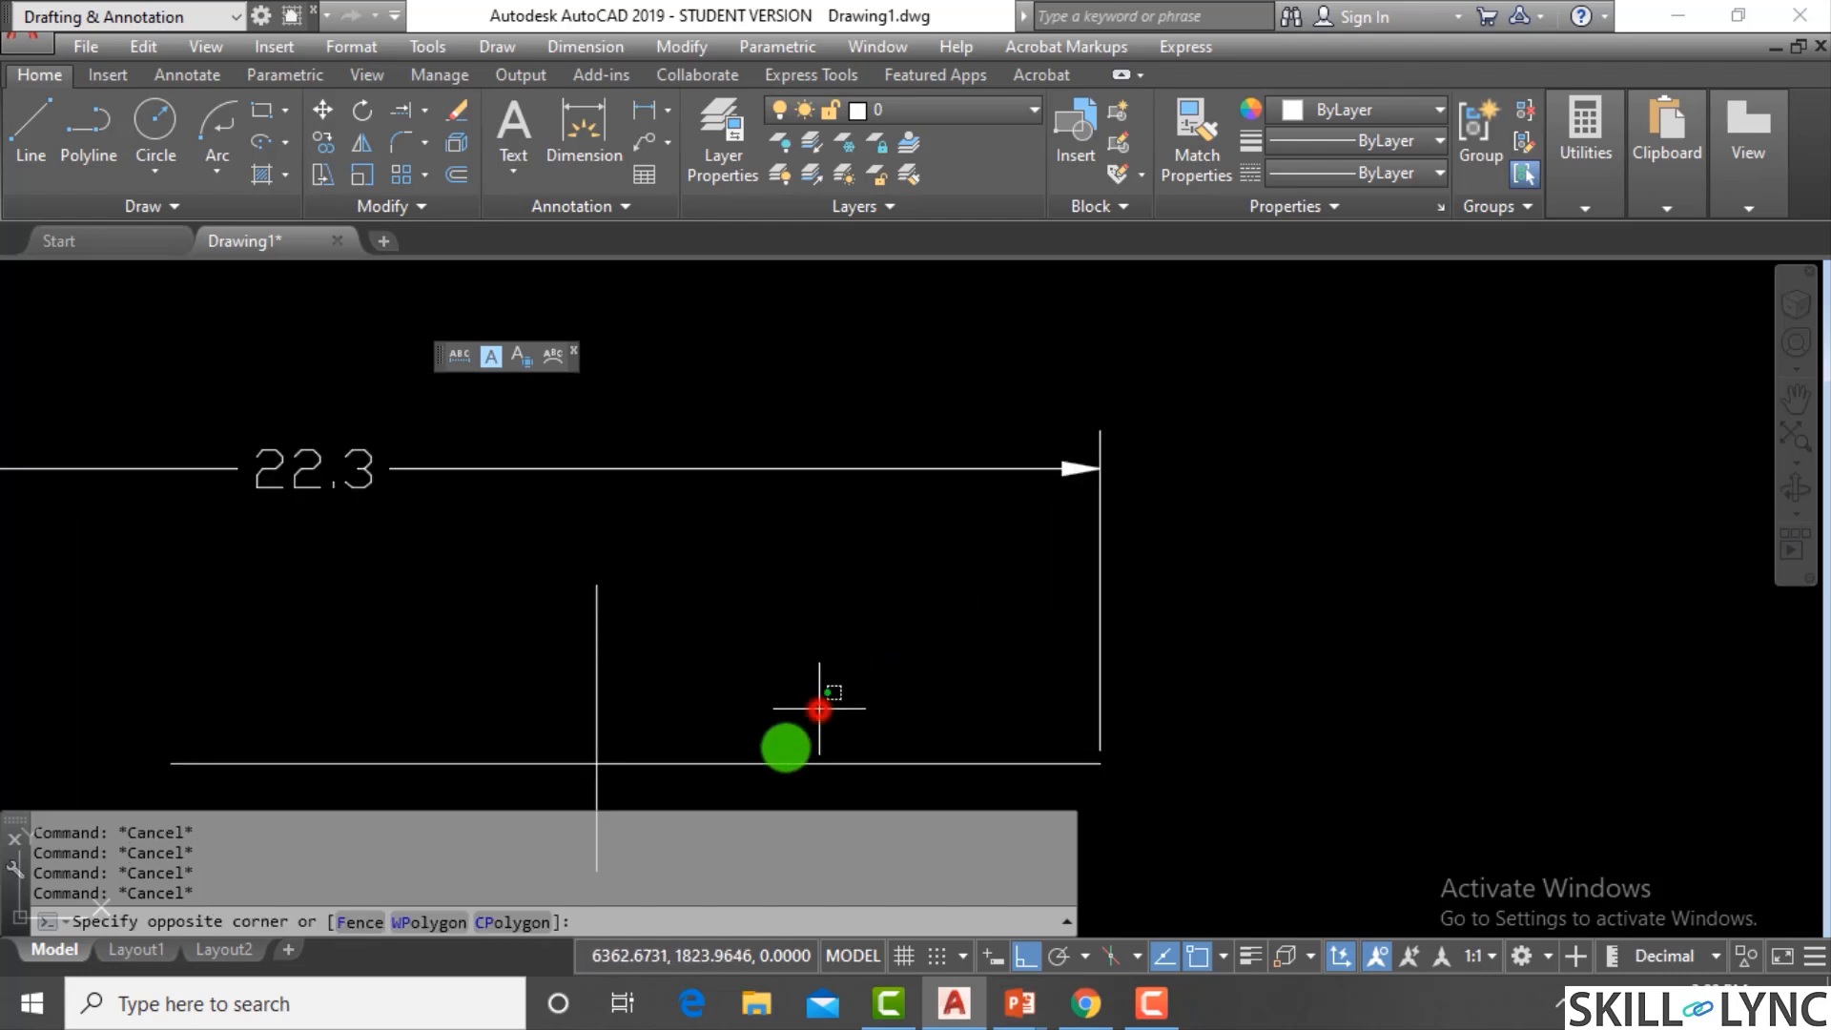
left_click(776, 769)
key("Escape")
key("Escape")
left_click(502, 743)
left_click(463, 804)
key("Escape")
scroll(732, 625, "down", 6)
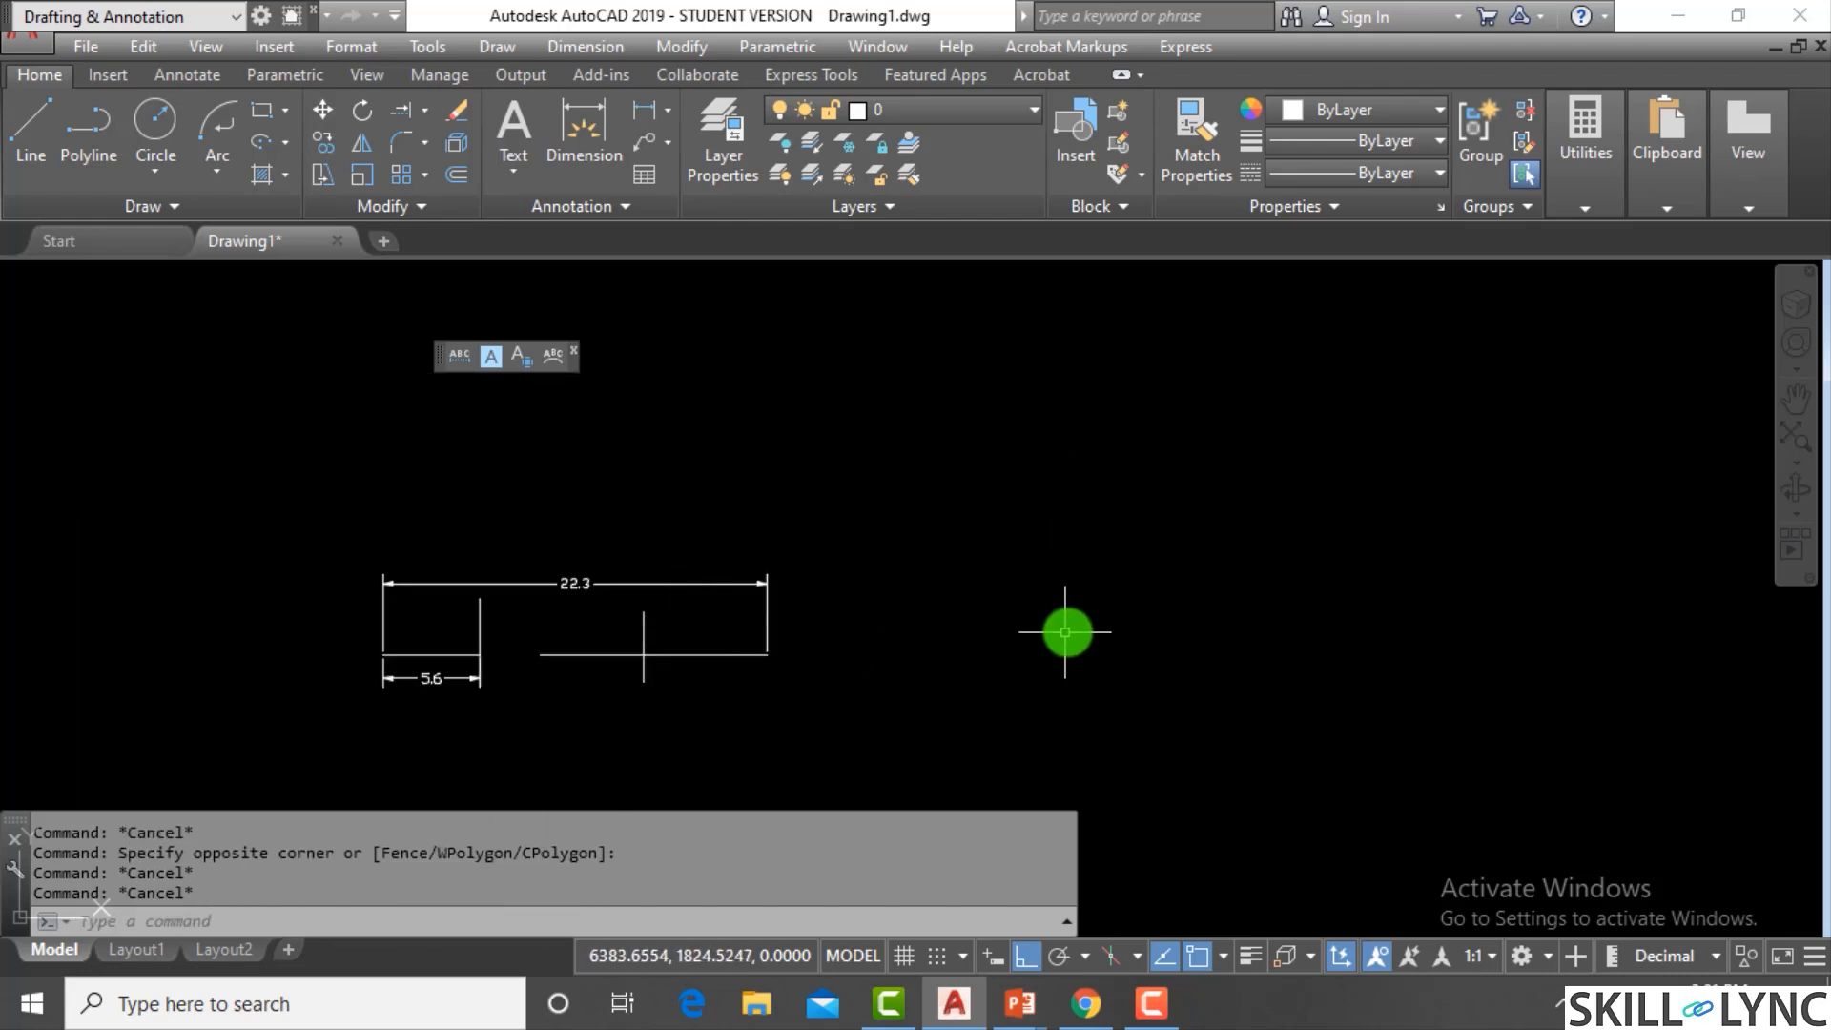
scroll(1067, 630, "up", 2)
key("Escape")
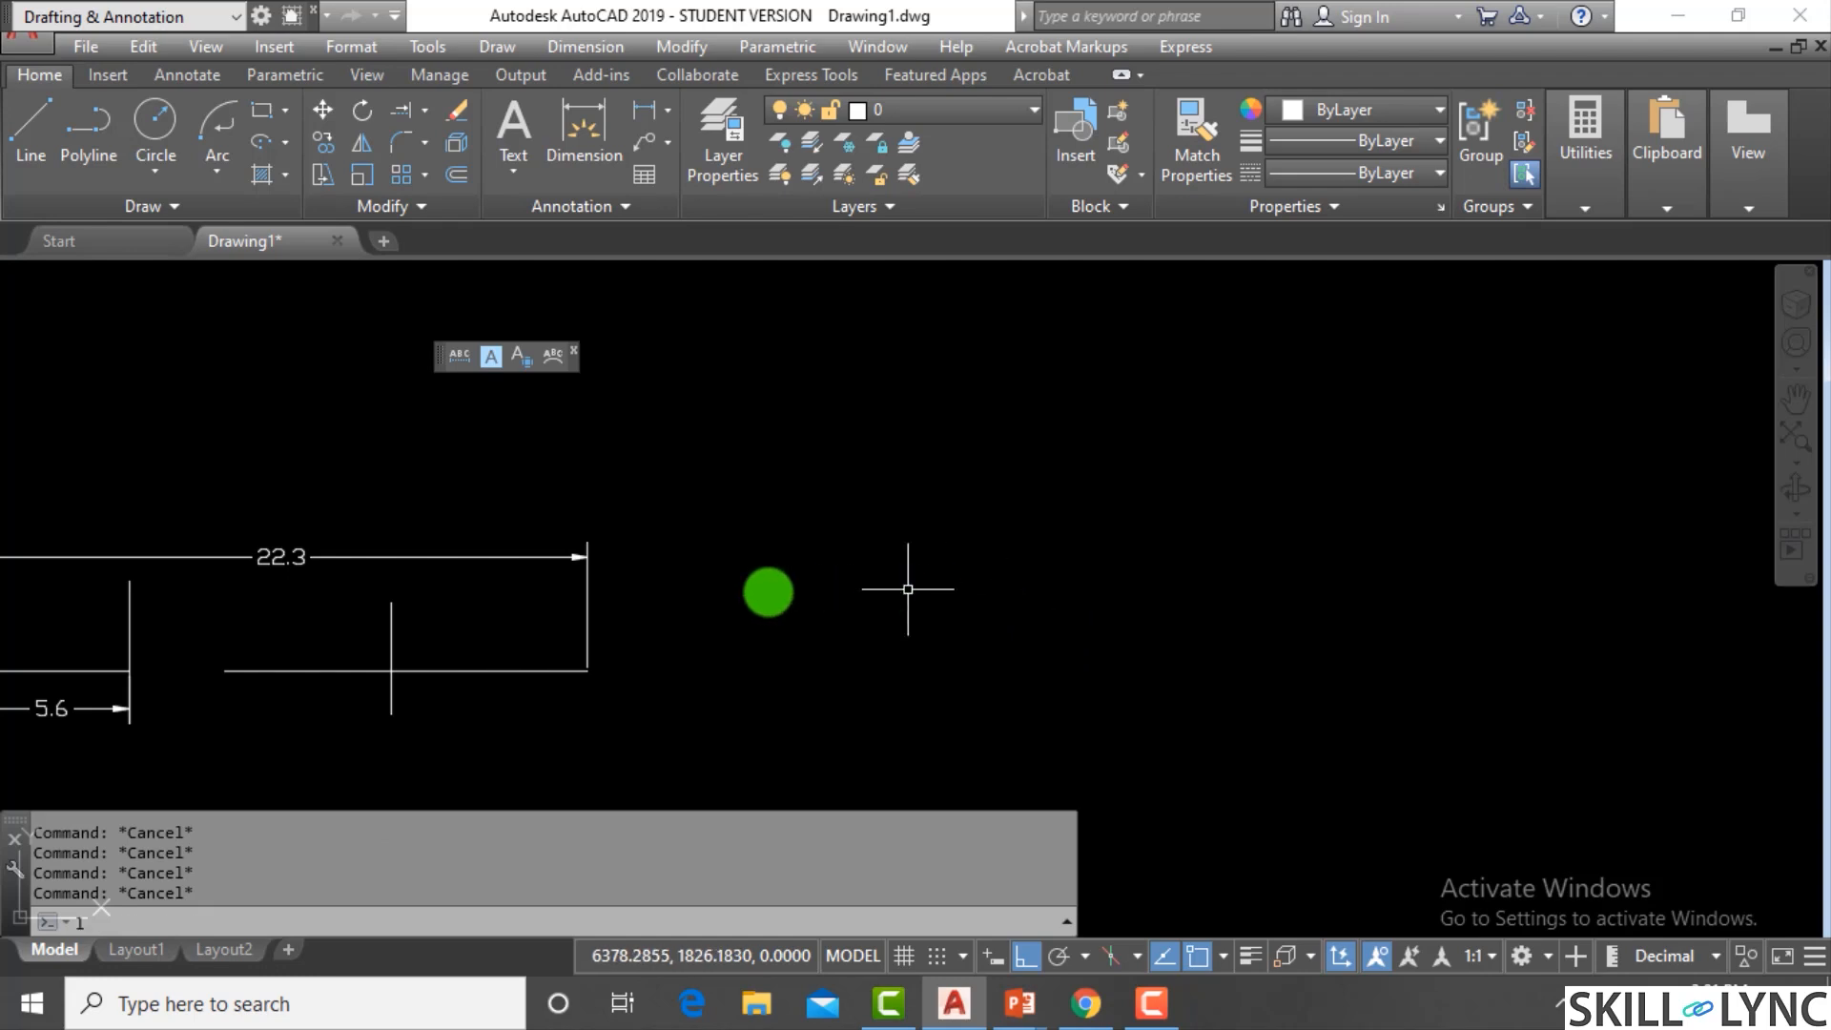
type("l")
key("Return")
left_click(761, 613)
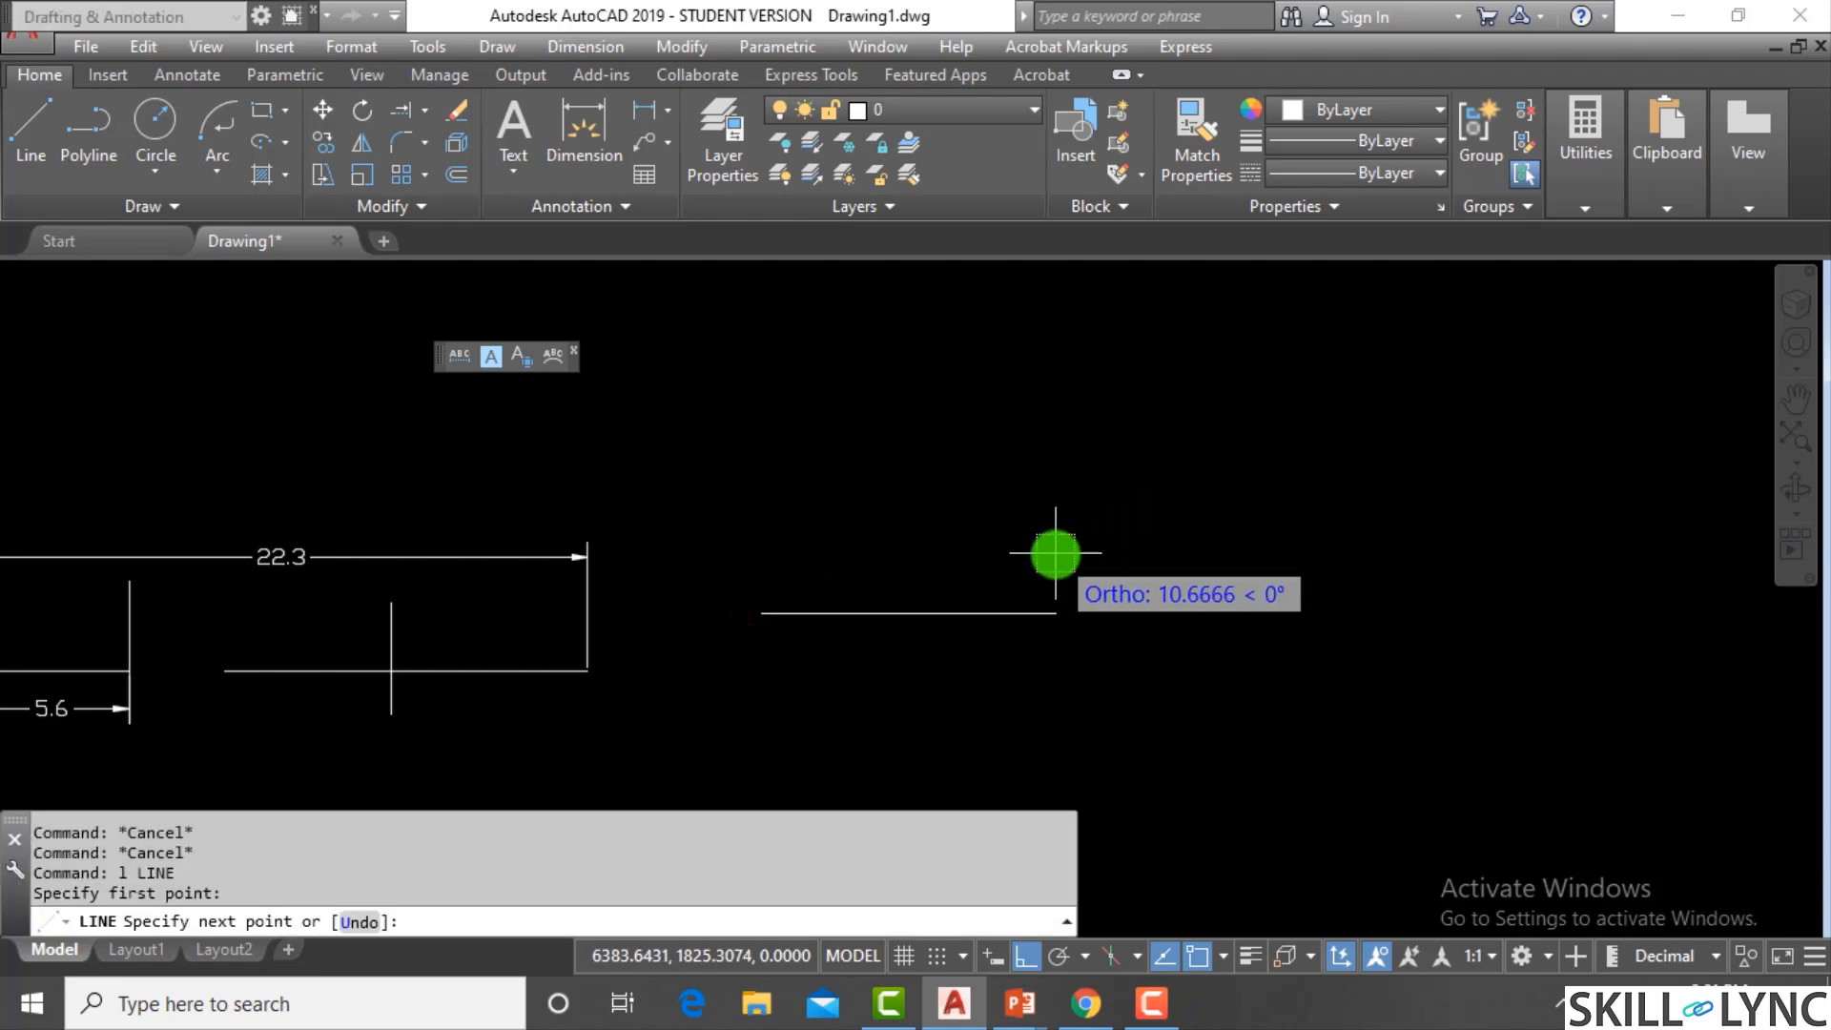
key("Escape")
key("Escape")
Examine again with crossing selections whether the horizontal pieces meeting at the vertical line are separate objects, clearing each selection
scroll(1112, 611, "down", 4)
scroll(668, 713, "up", 2)
scroll(941, 601, "up", 4)
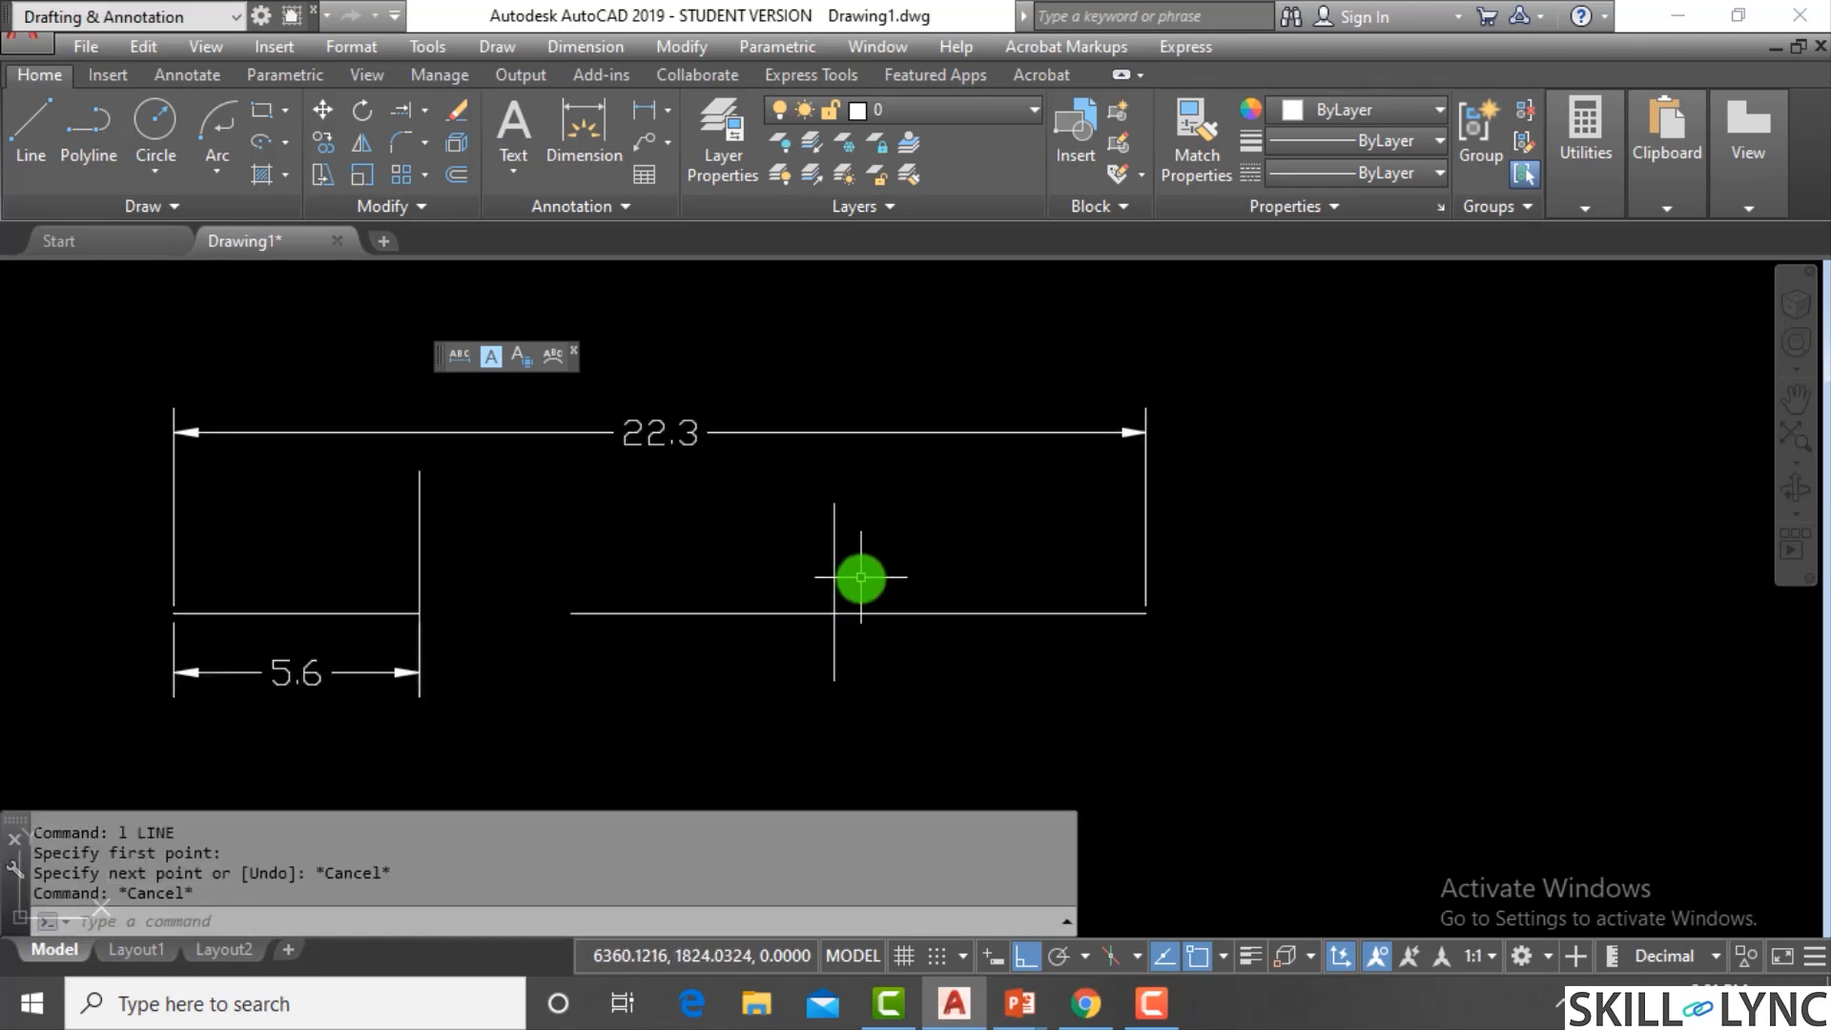
left_click(875, 577)
left_click(861, 651)
key("Escape")
key("Escape")
left_click(767, 675)
left_click(724, 565)
key("Escape")
left_click(1055, 593)
left_click(993, 654)
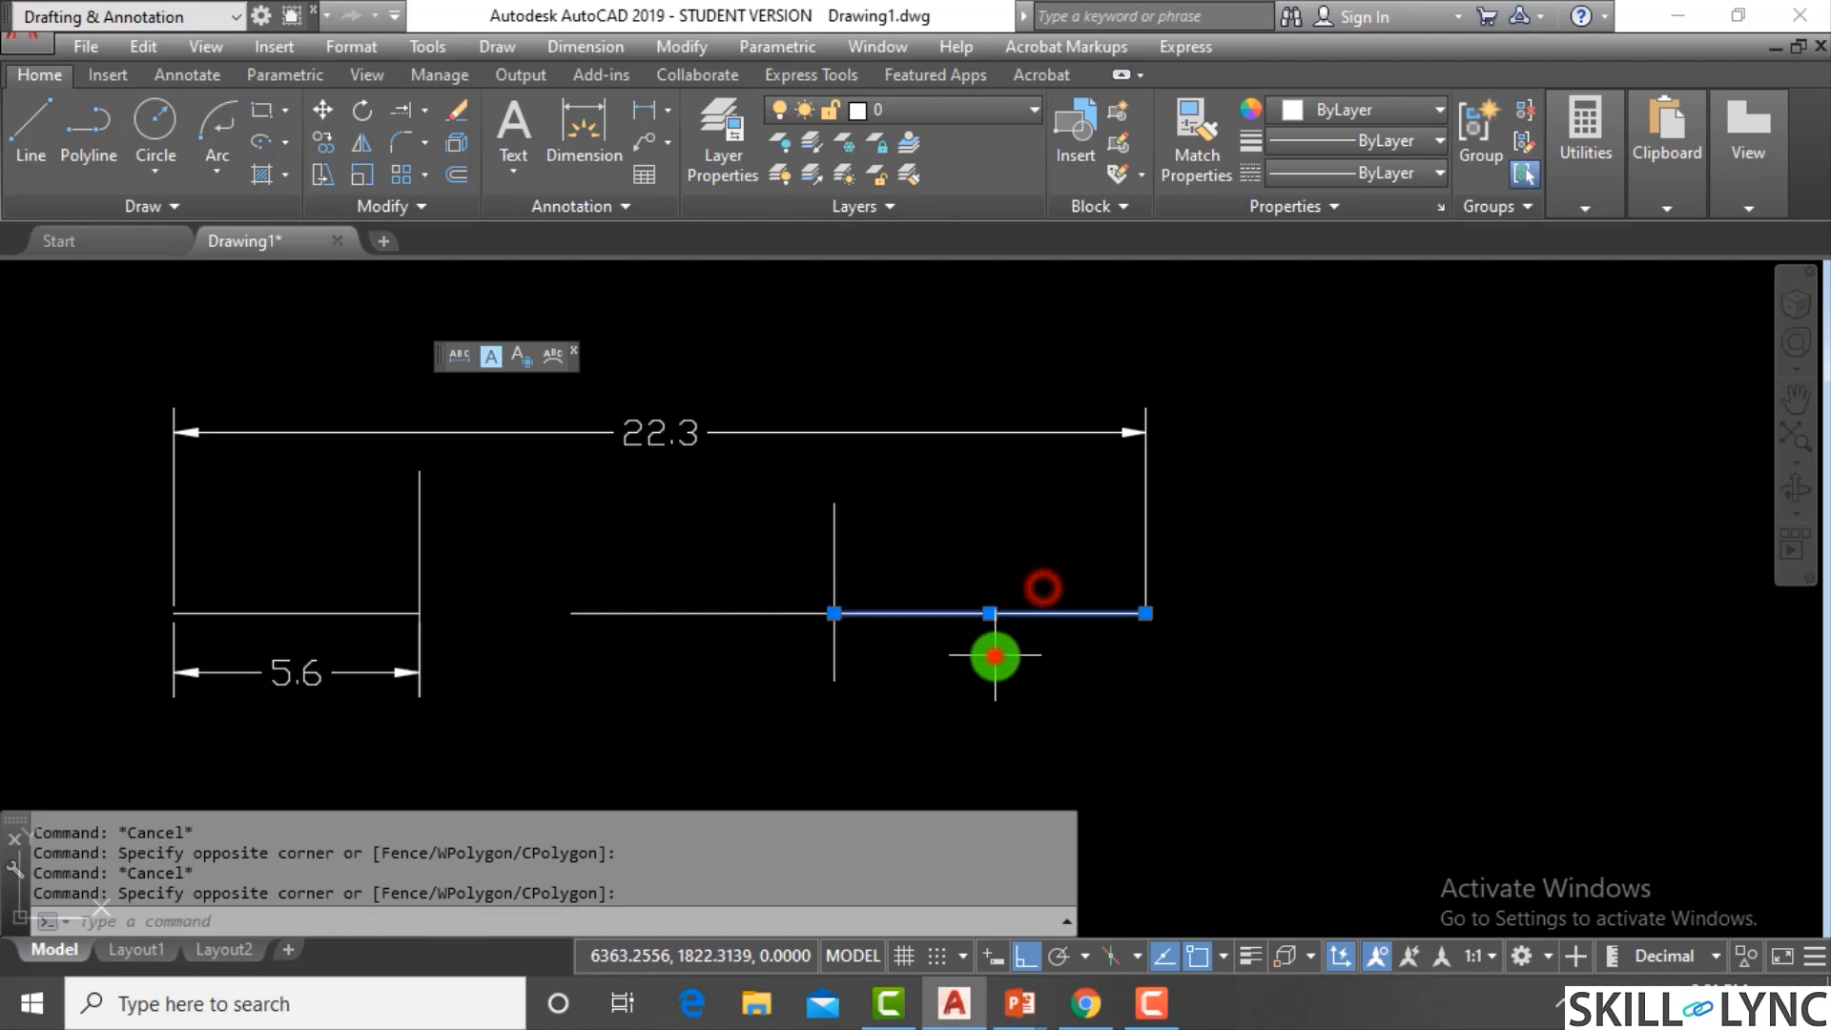
key("Escape")
left_click(712, 646)
left_click(674, 593)
key("Escape")
left_click(998, 721)
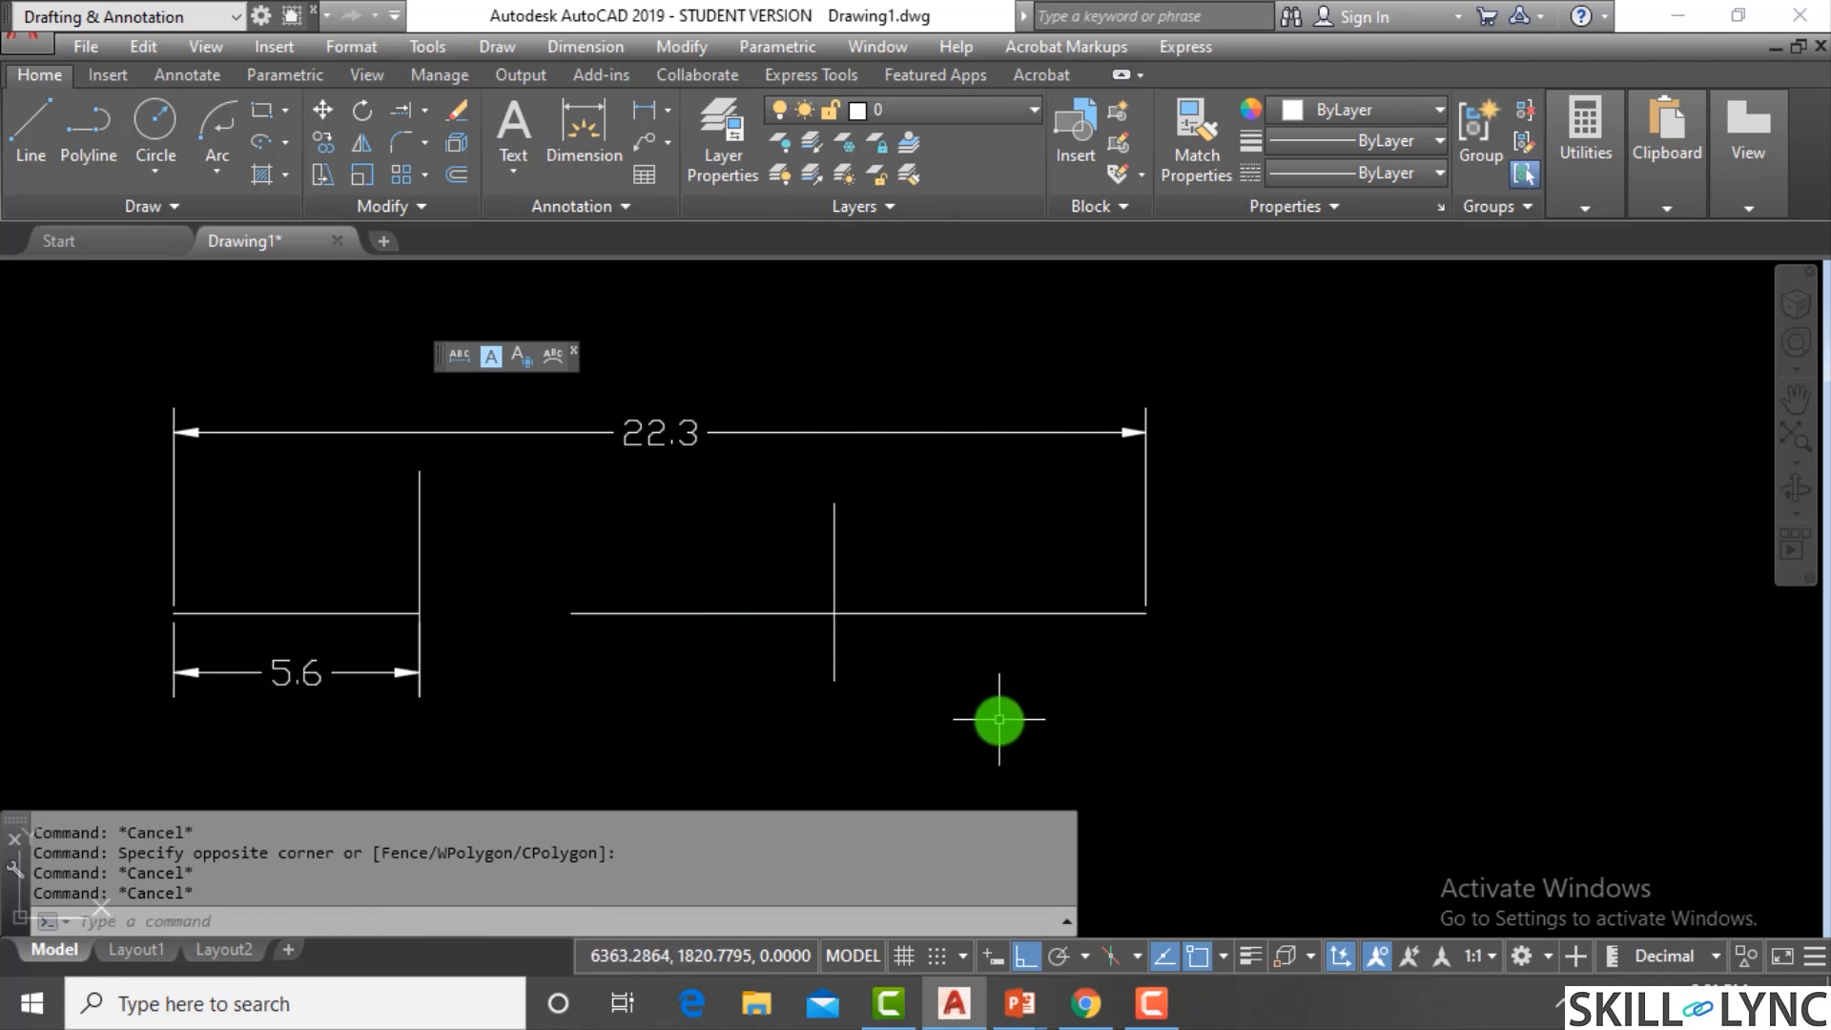
Erase the vertical line that crosses the split horizontal segment
left_click(924, 523)
left_click(676, 578)
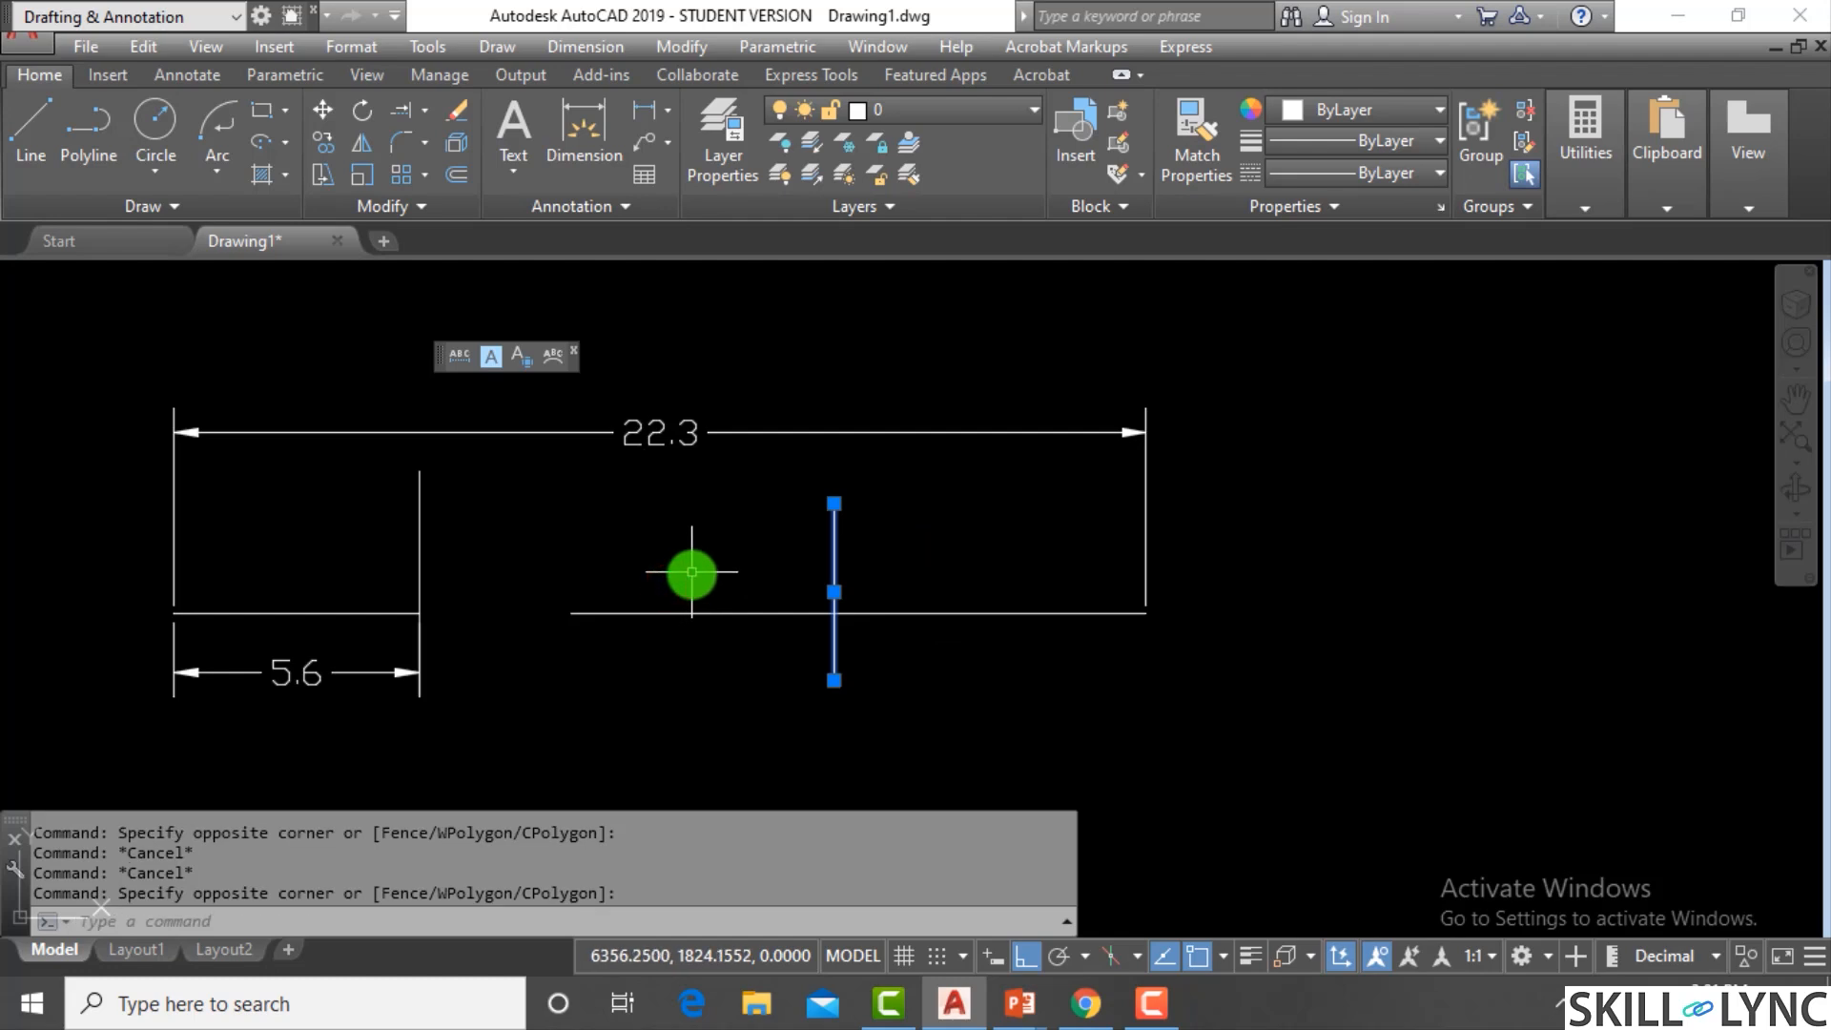
key("Delete")
type("e")
left_click(964, 665)
left_click(925, 521)
key("Escape")
key("Escape")
key("Escape")
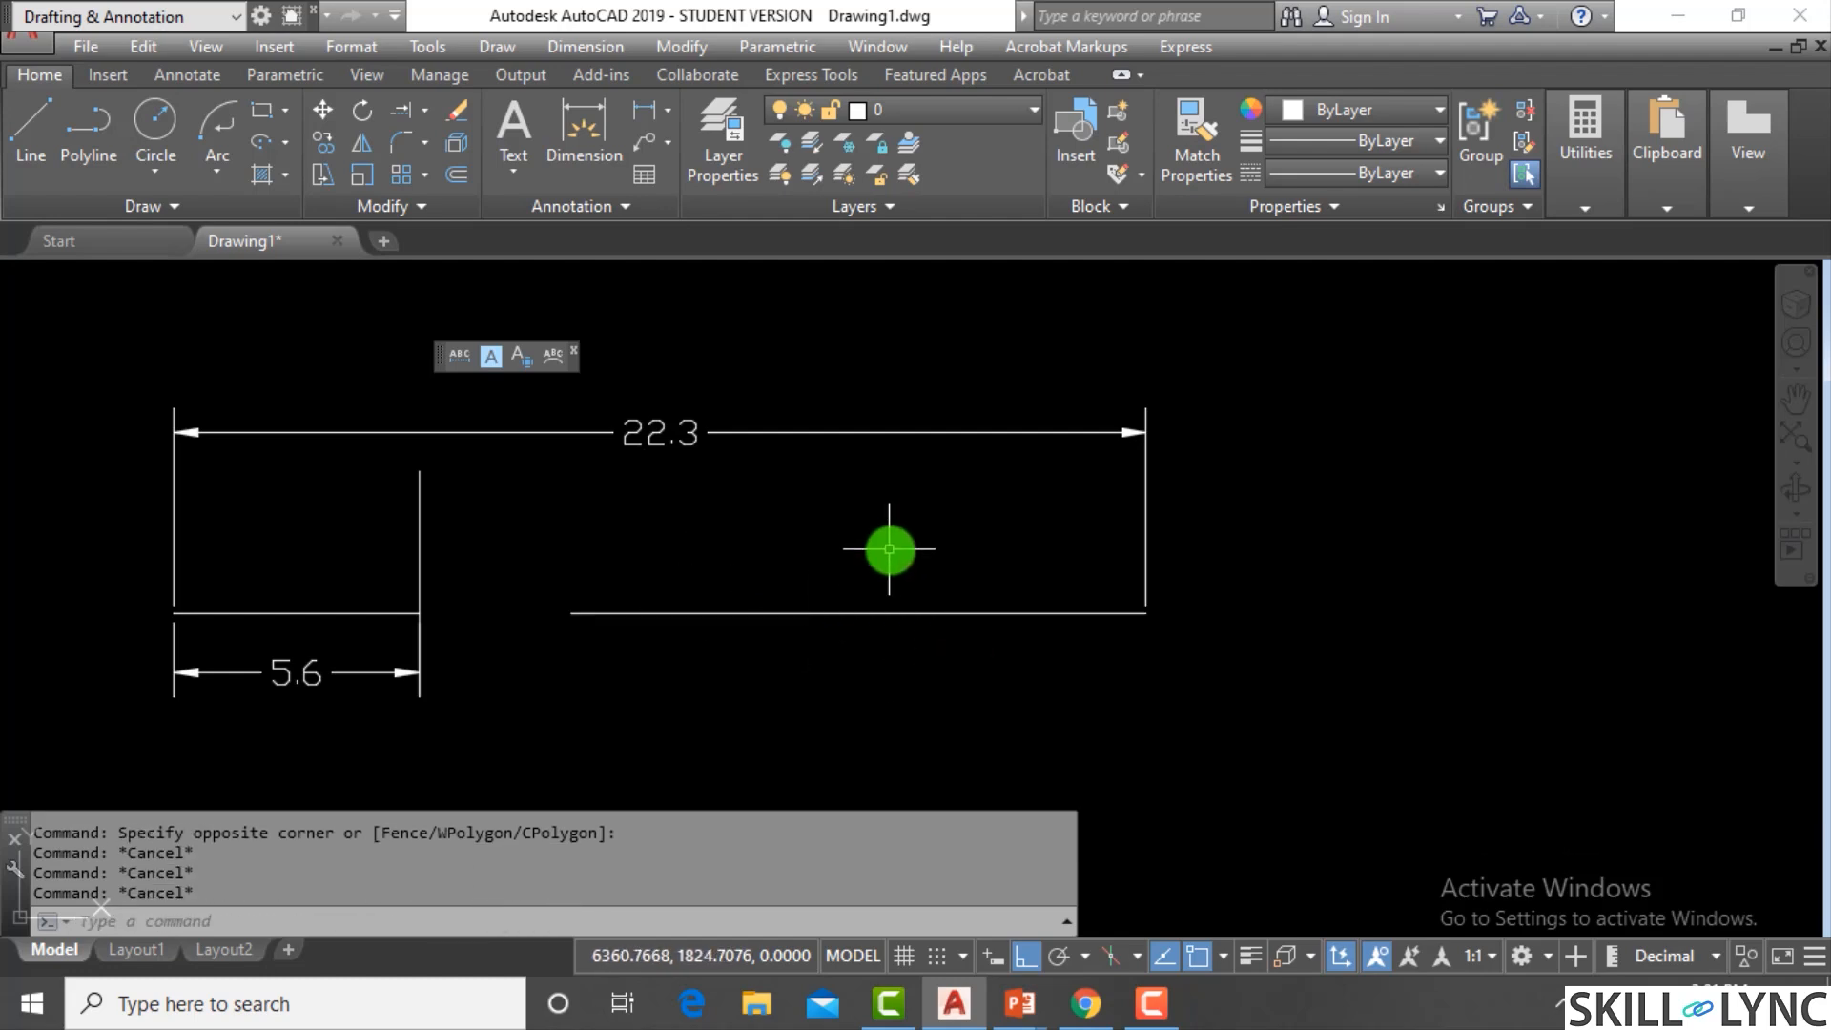
Join the two touching horizontal segments beneath the 22.3 dimension into one line and check it with a crossing selection
type("boi")
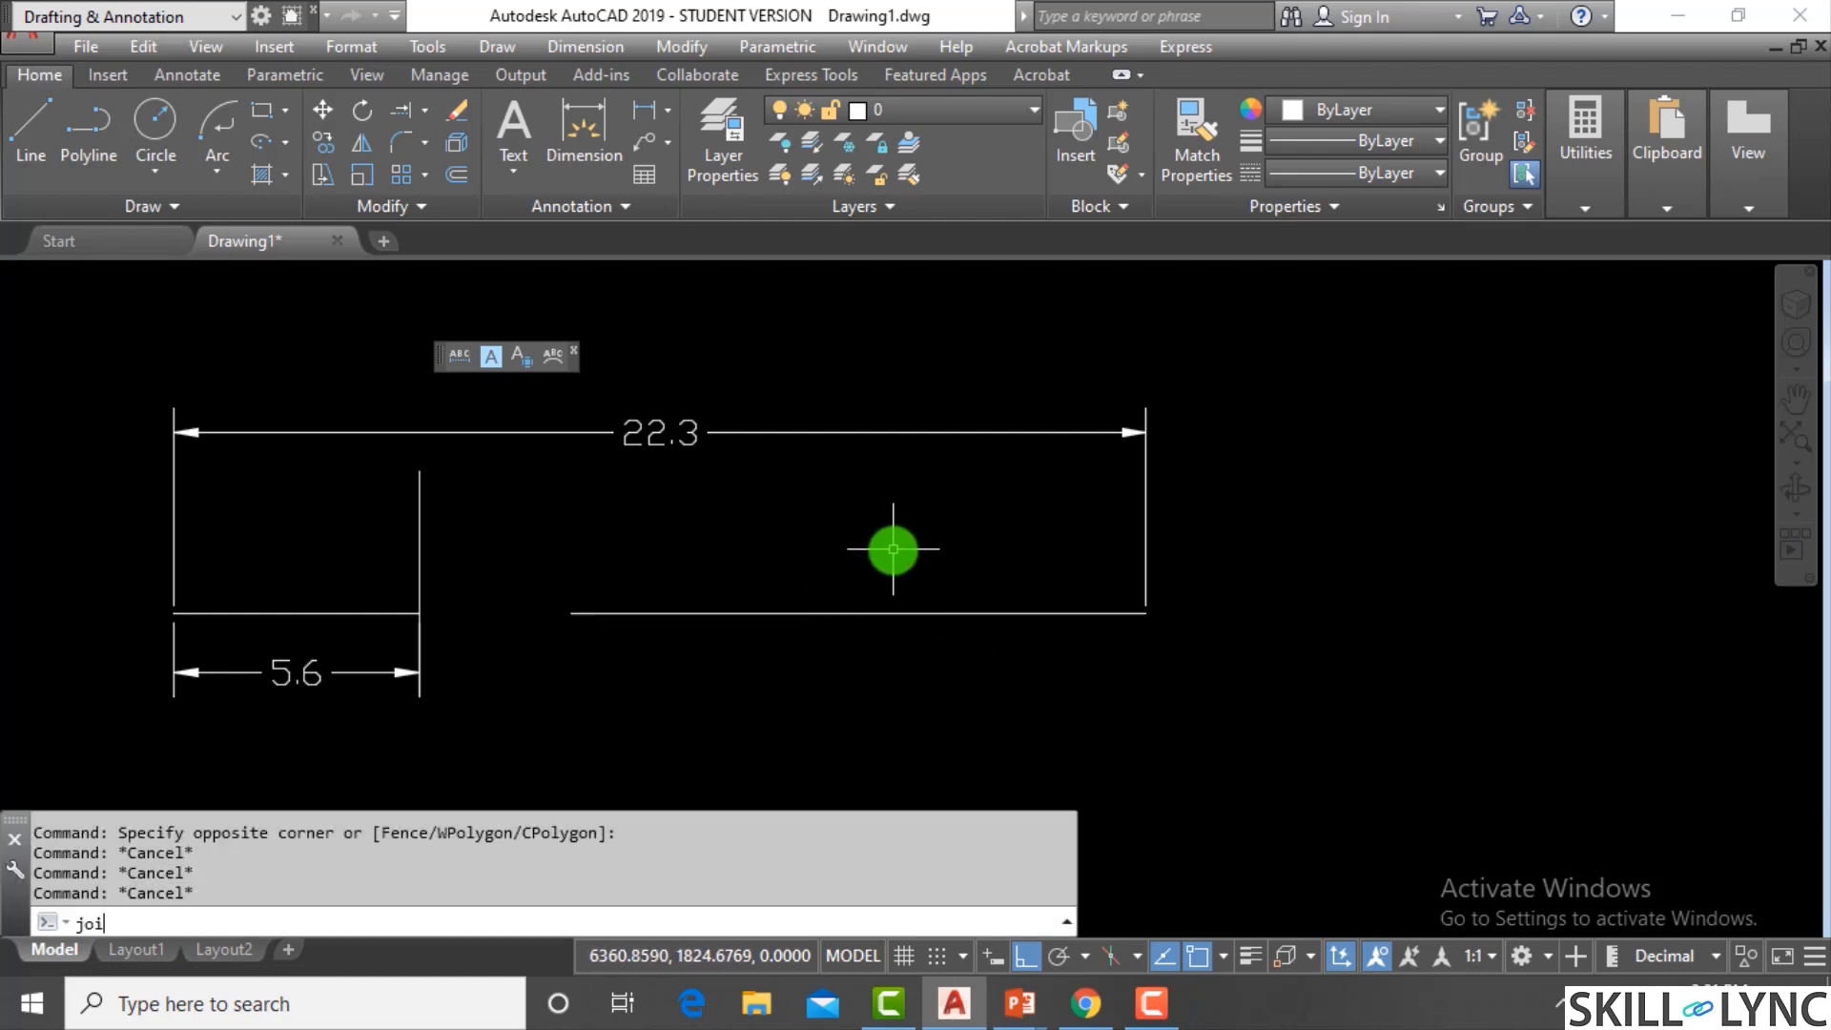
type("n")
key("Return")
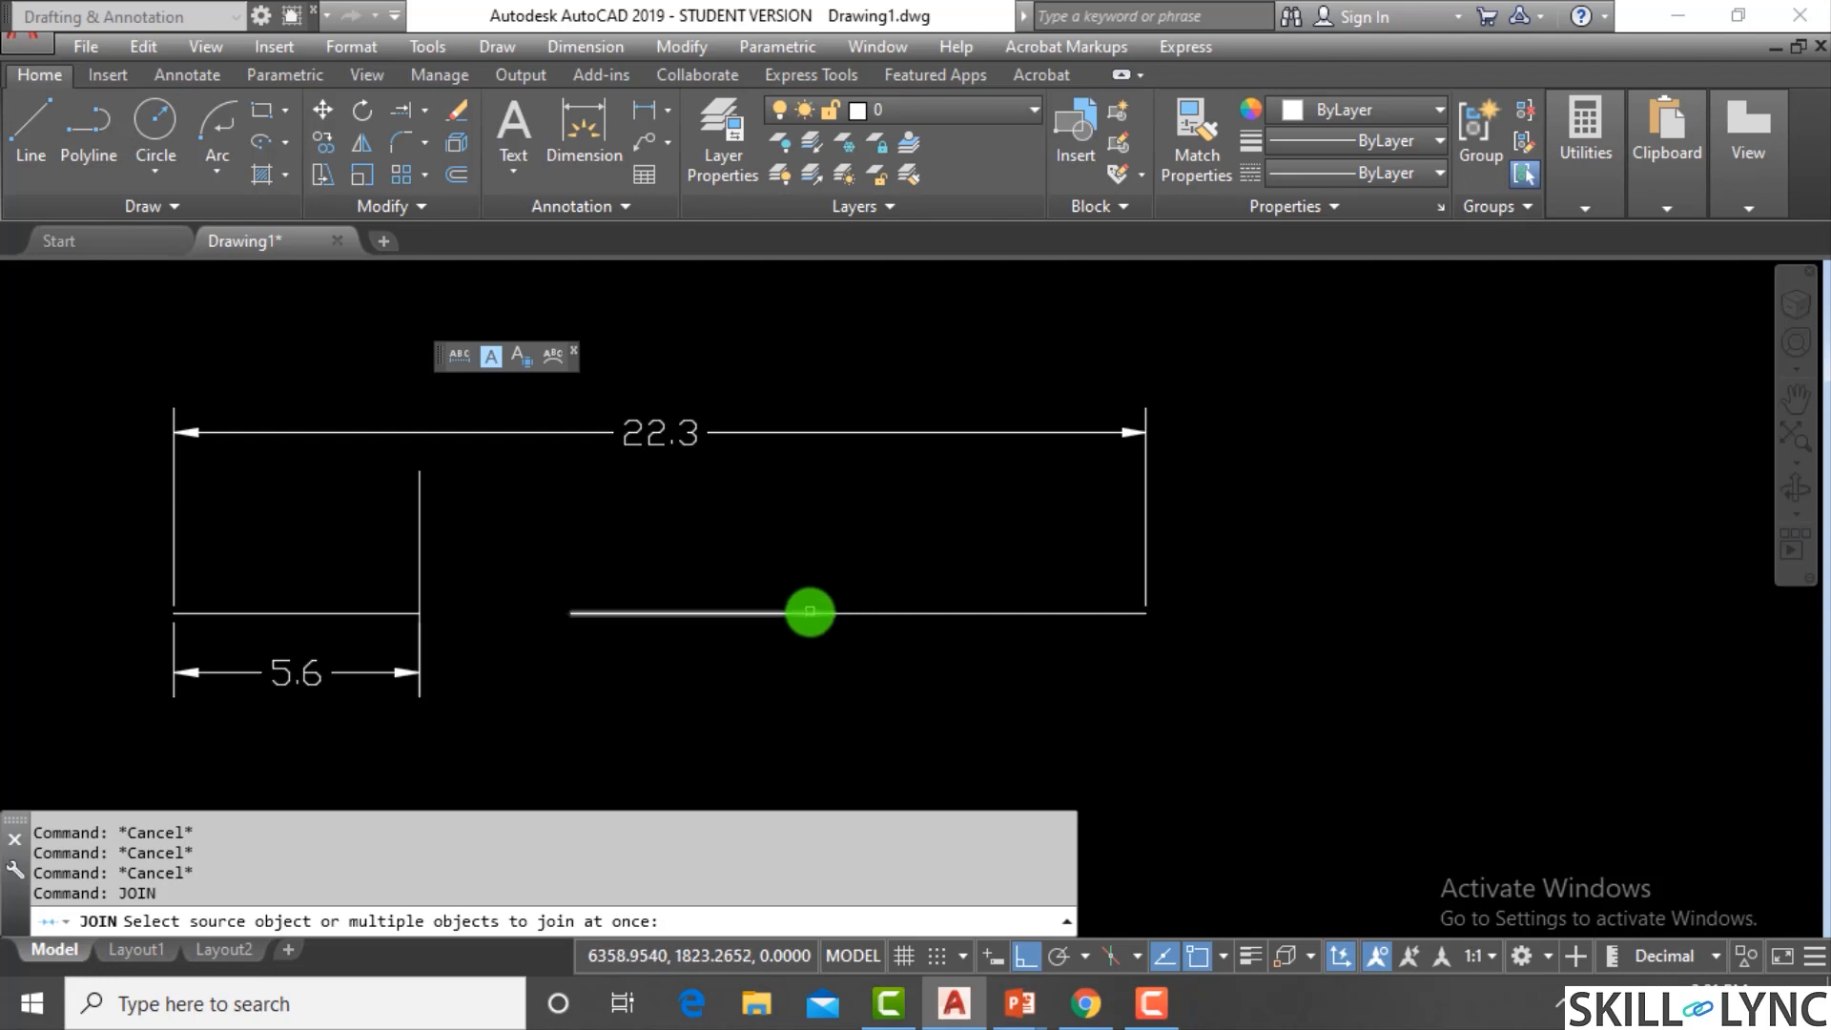
left_click(810, 611)
left_click(907, 612)
key("Return")
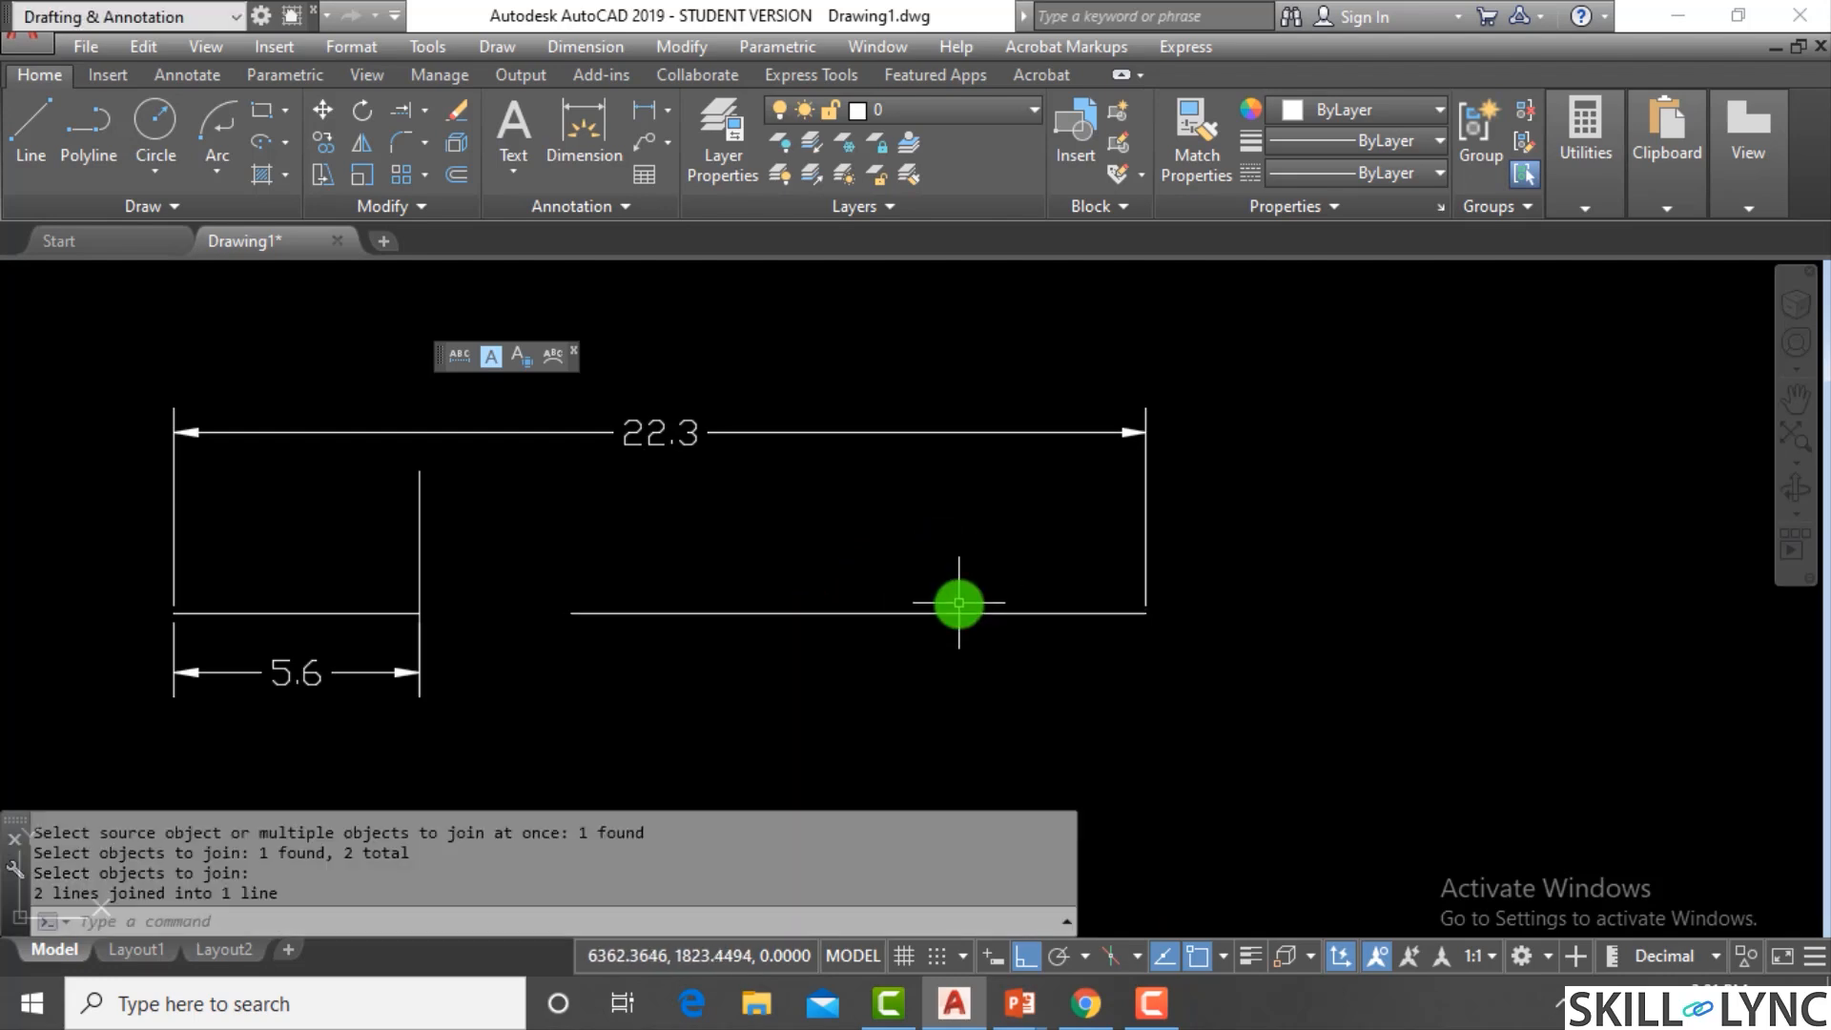
left_click(959, 603)
left_click(931, 628)
key("Escape")
key("Escape")
Draw a single horizontal line in the empty area to the right of the dimensioned lines
scroll(820, 699, "down", 4)
scroll(1139, 623, "up", 4)
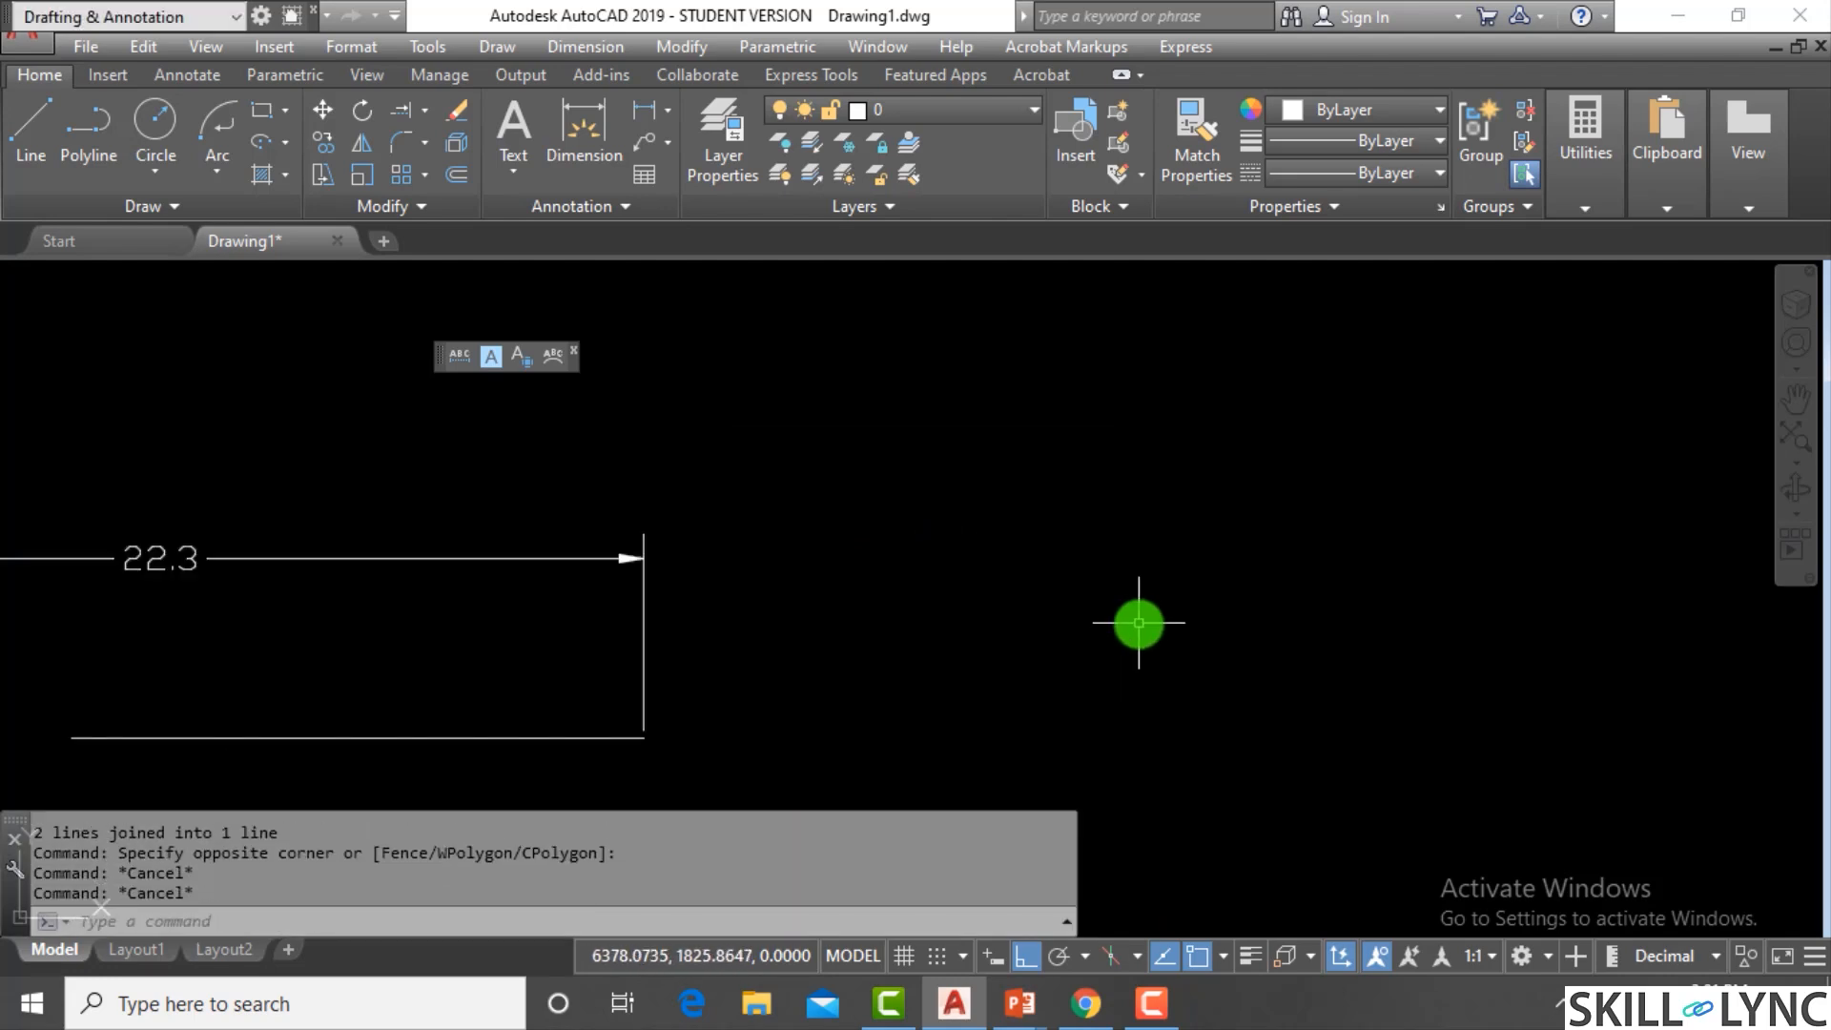
type("l")
key("Return")
left_click(877, 621)
left_click(1423, 621)
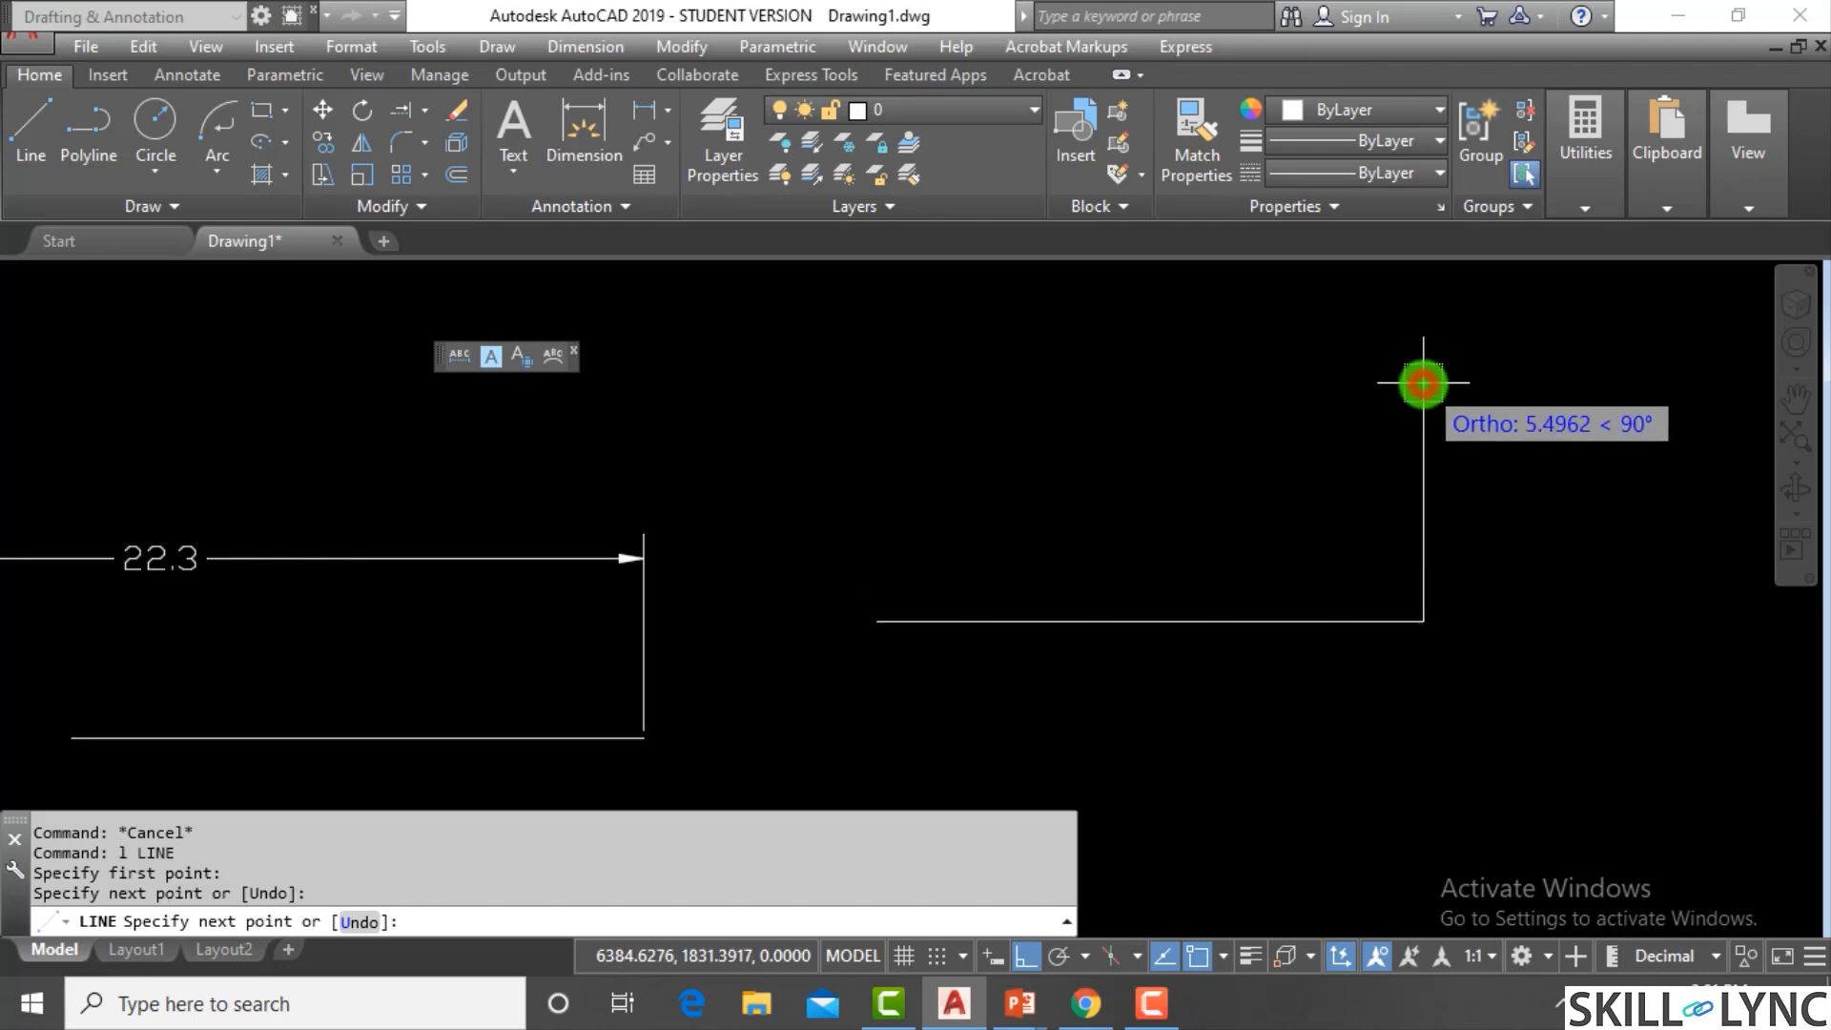
key("Escape")
key("Escape")
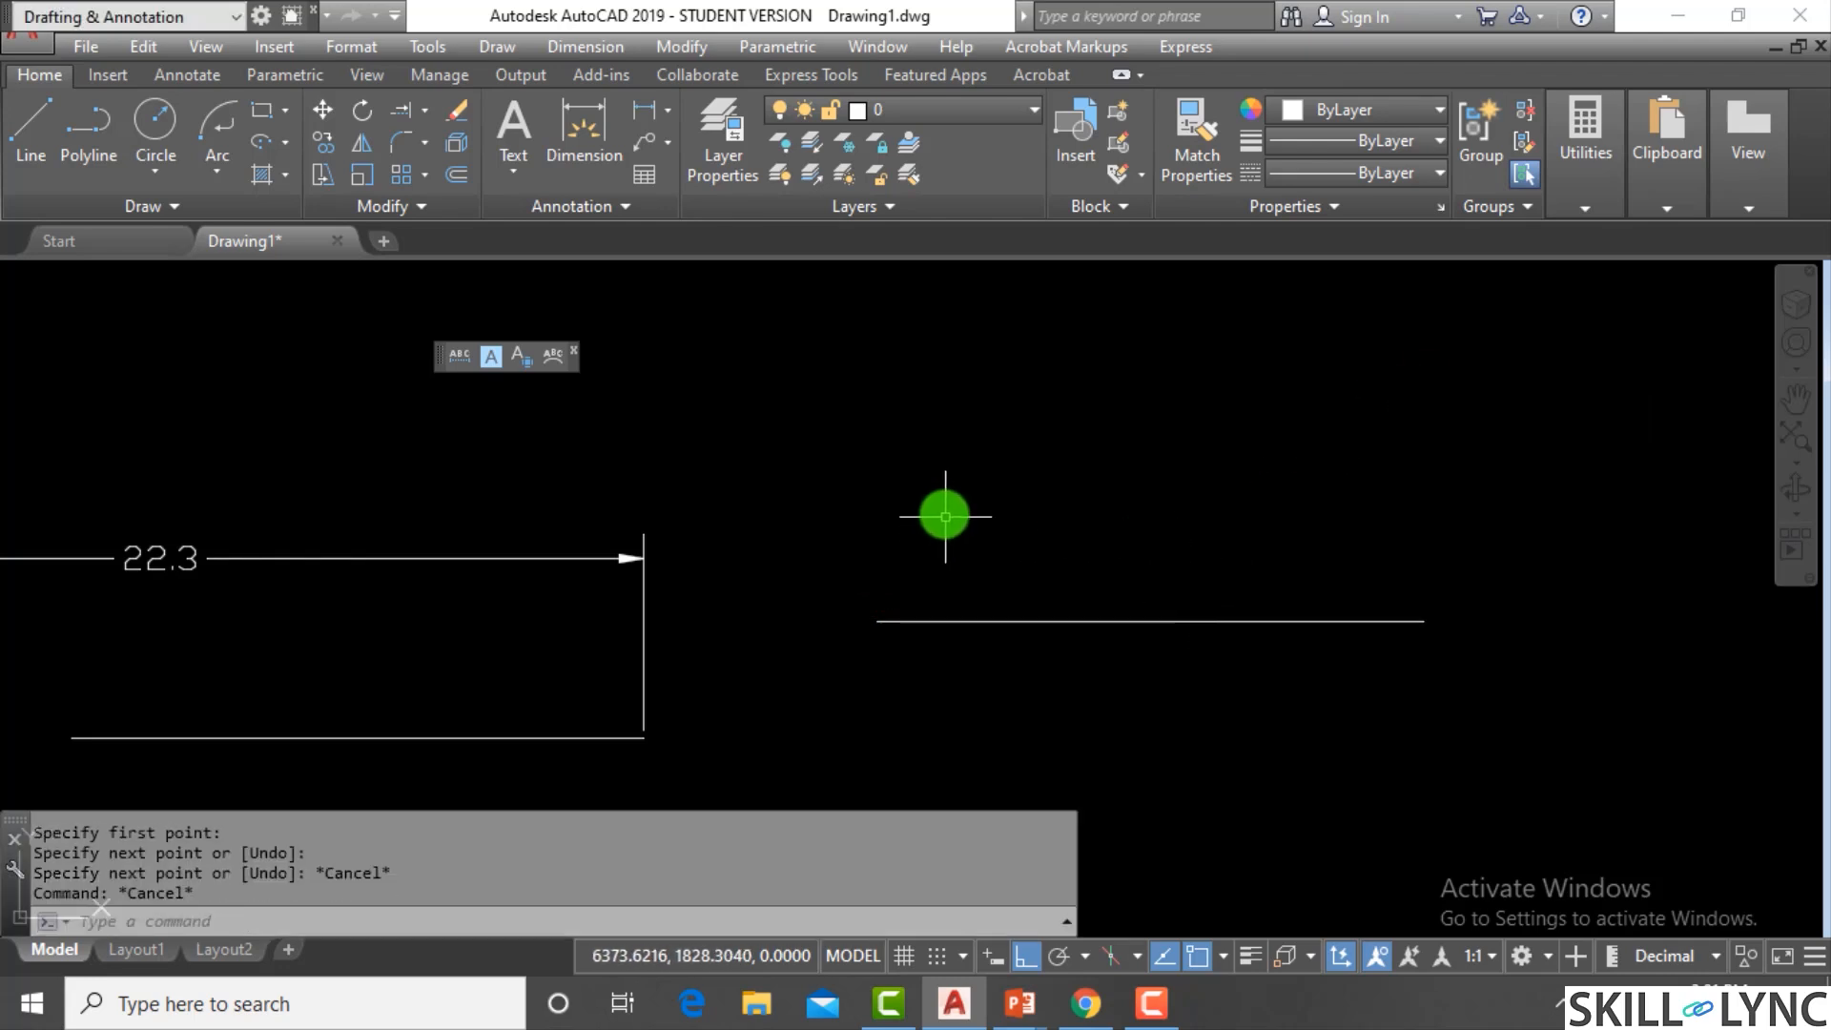
Draw a chain of three collinear horizontal segments ending in an upward vertical segment, above the single horizontal line
type("l")
key("Return")
left_click(838, 505)
left_click(1067, 501)
left_click(1424, 489)
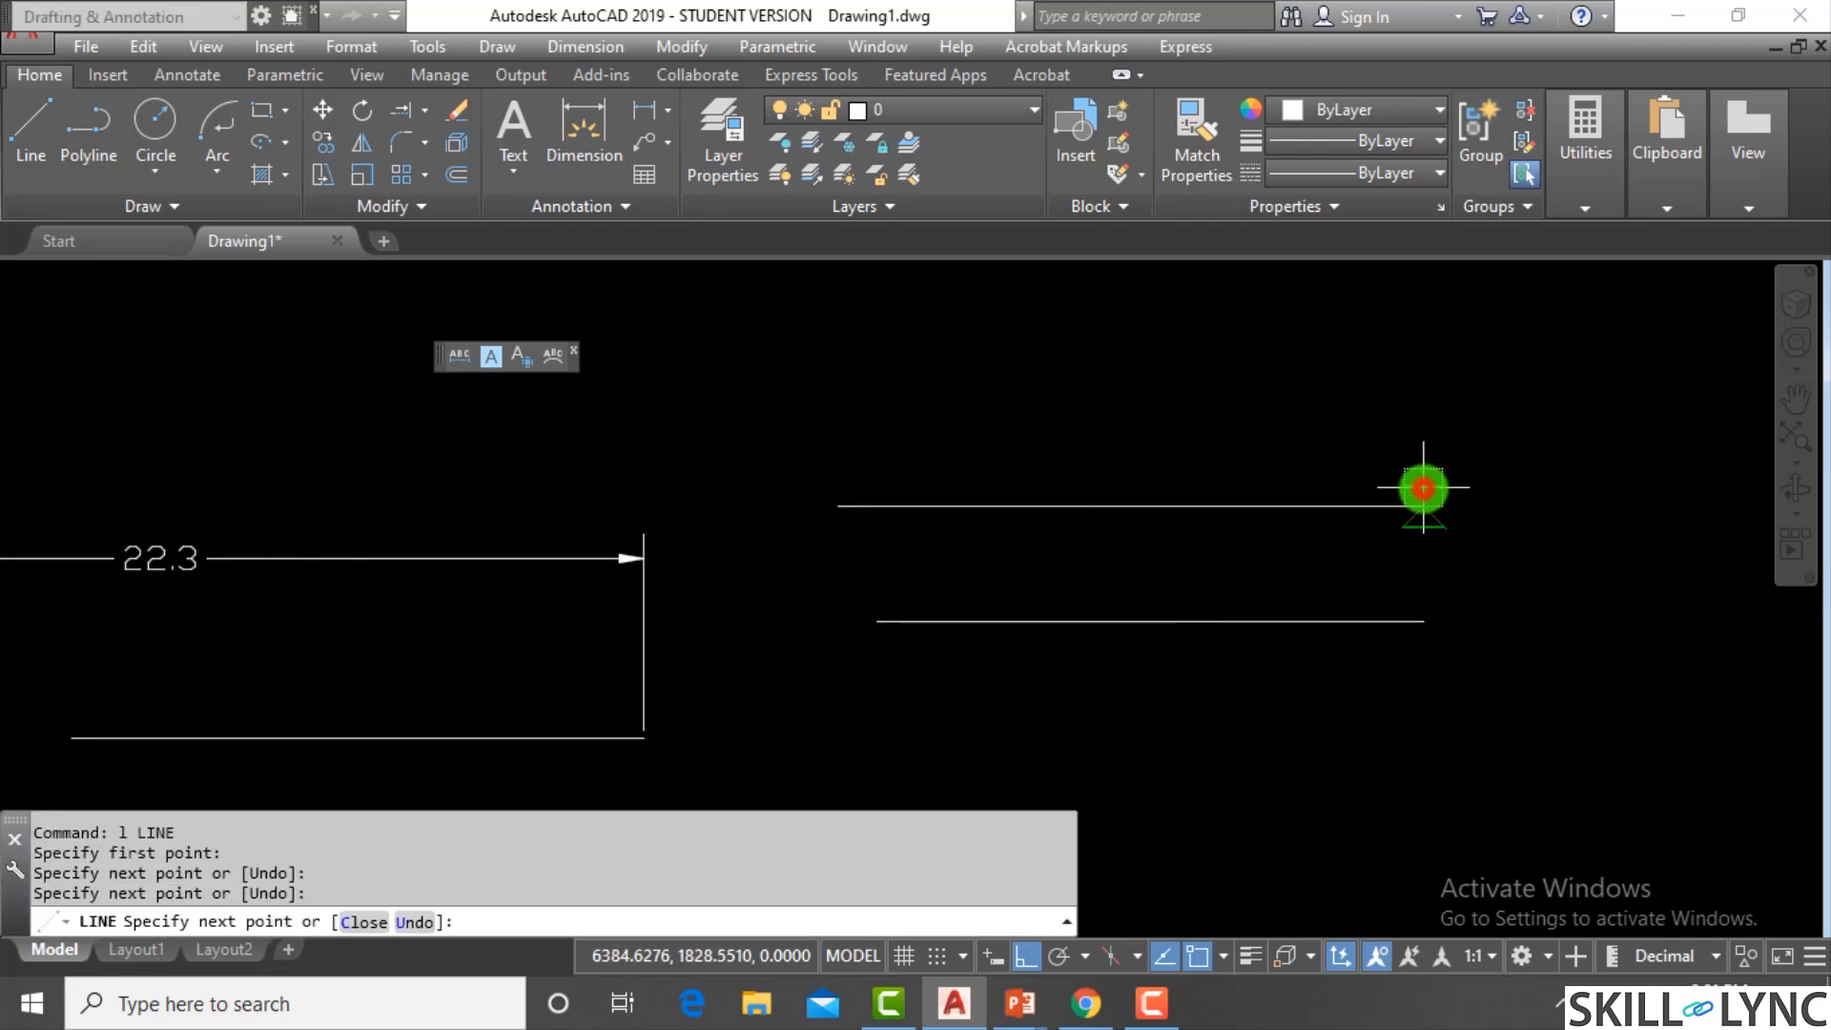
left_click(1567, 446)
left_click(1557, 324)
key("Escape")
key("Escape")
Examine with selection windows whether the segments of the new line chain are separate objects, clearing each selection
left_click(1371, 547)
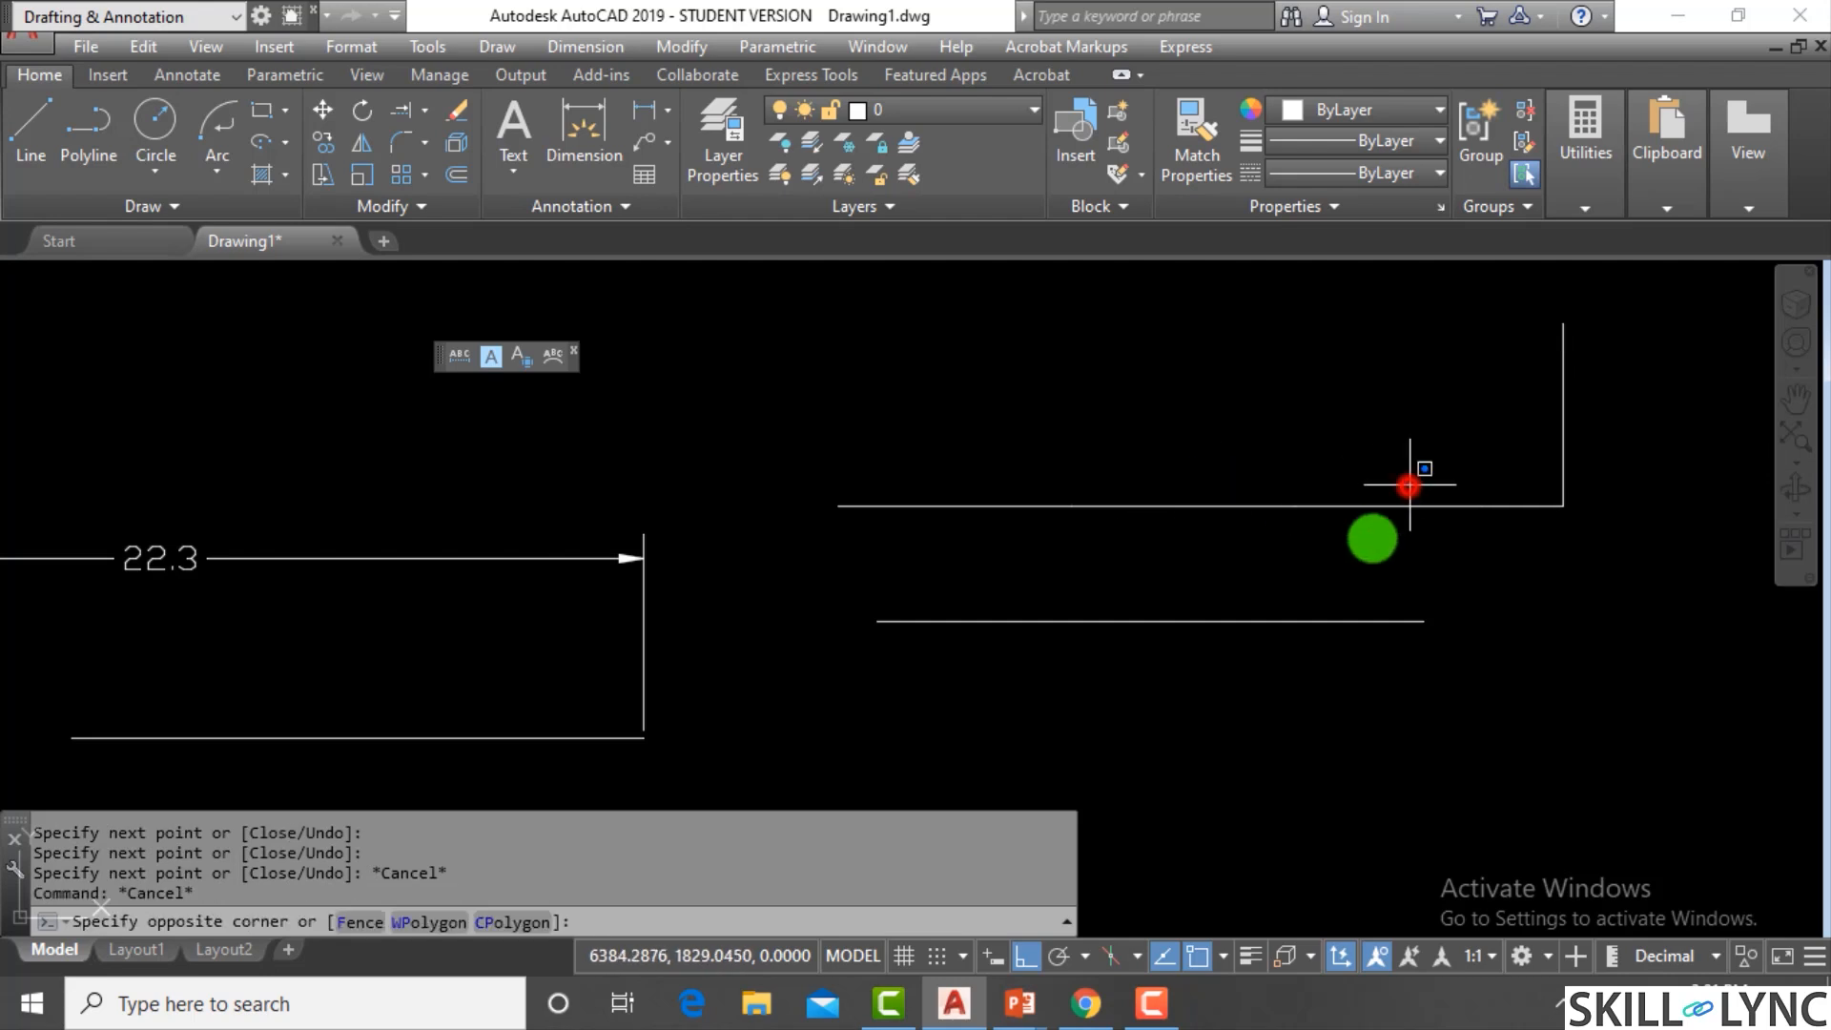
key("Escape")
left_click(1039, 548)
left_click(917, 471)
key("Escape")
left_click(1440, 467)
left_click(1440, 477)
left_click(1443, 498)
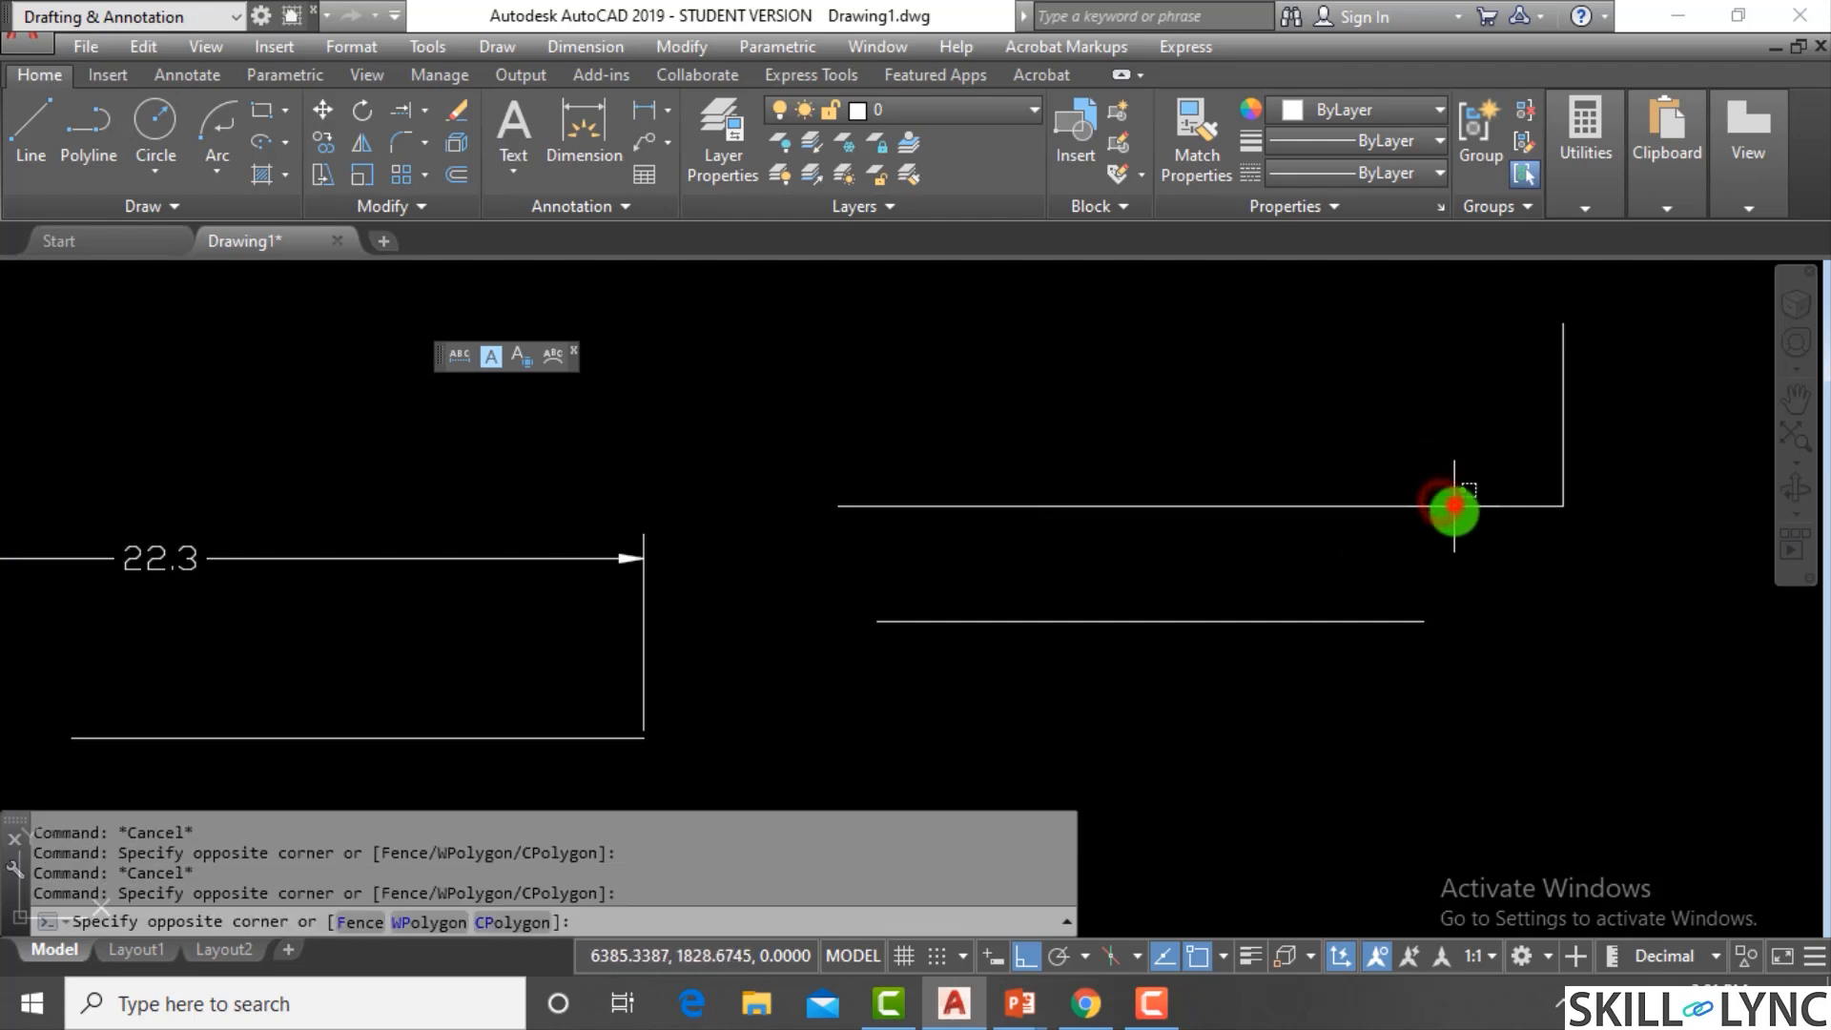
left_click(1454, 511)
key("Escape")
key("Escape")
key("Escape")
Join the three collinear horizontal segments and the vertical segment of the chain
type("join")
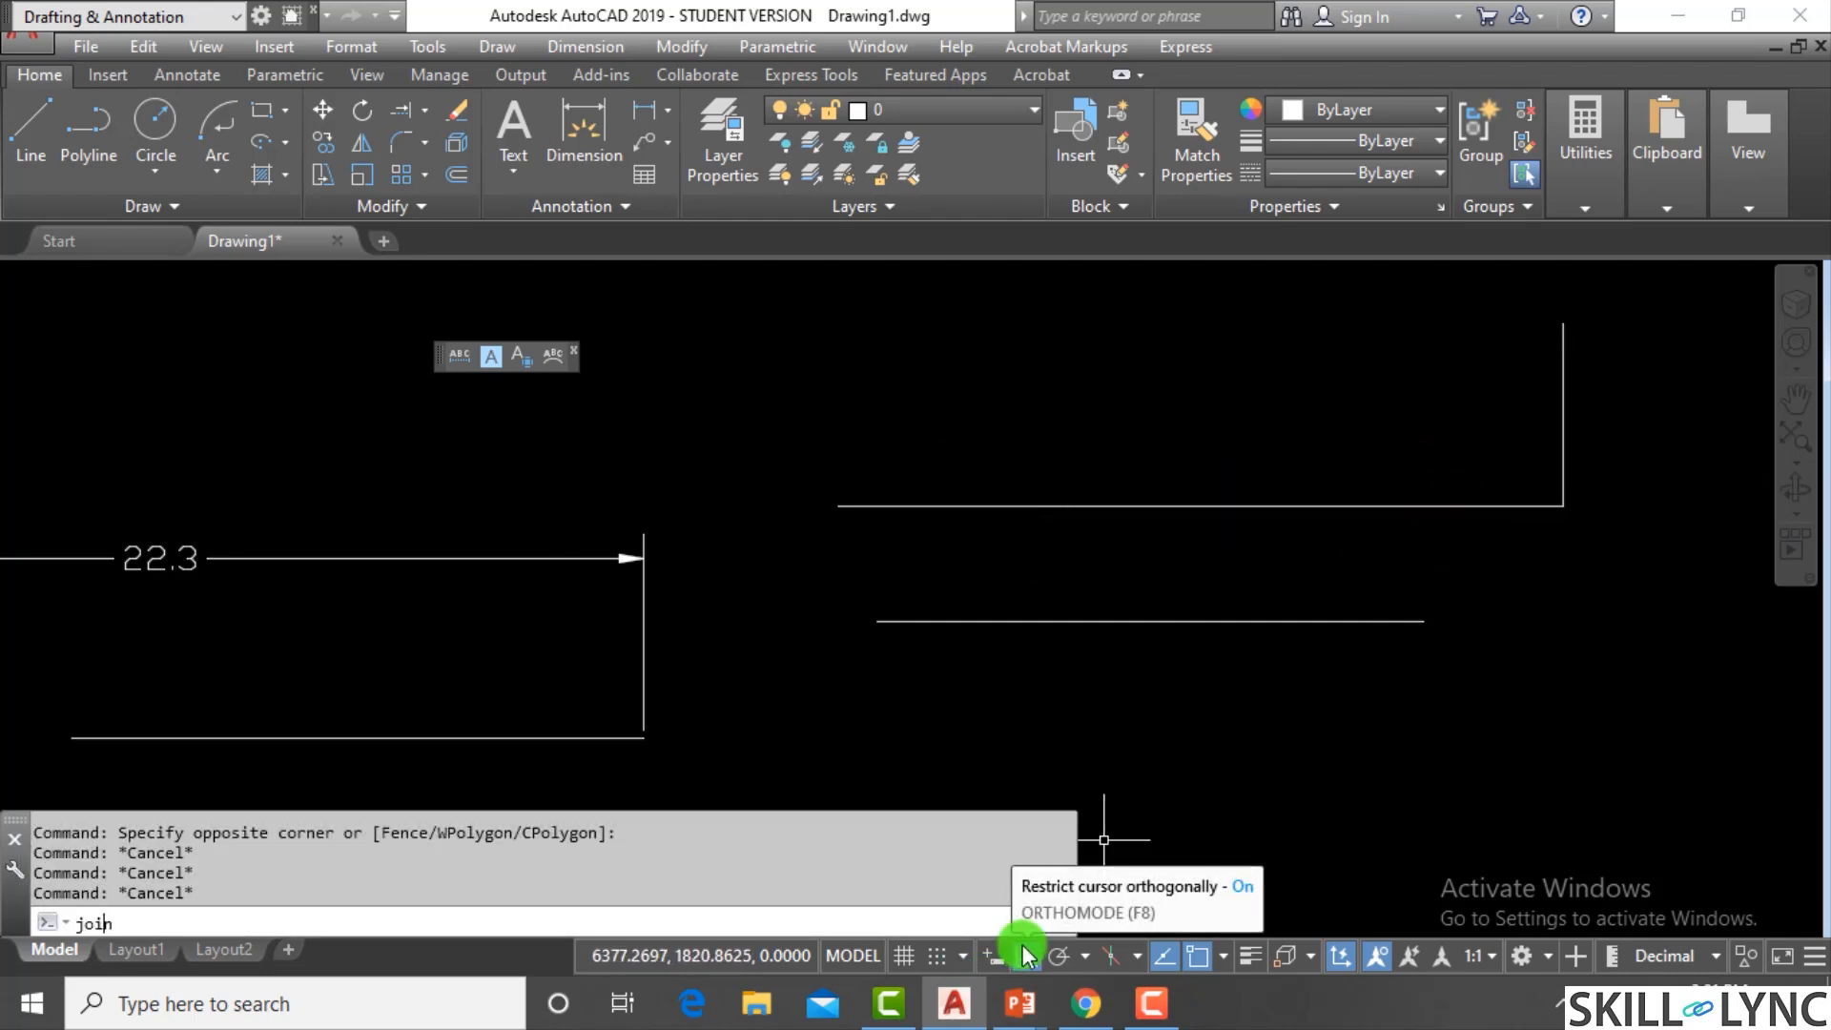
key("Return")
left_click(931, 512)
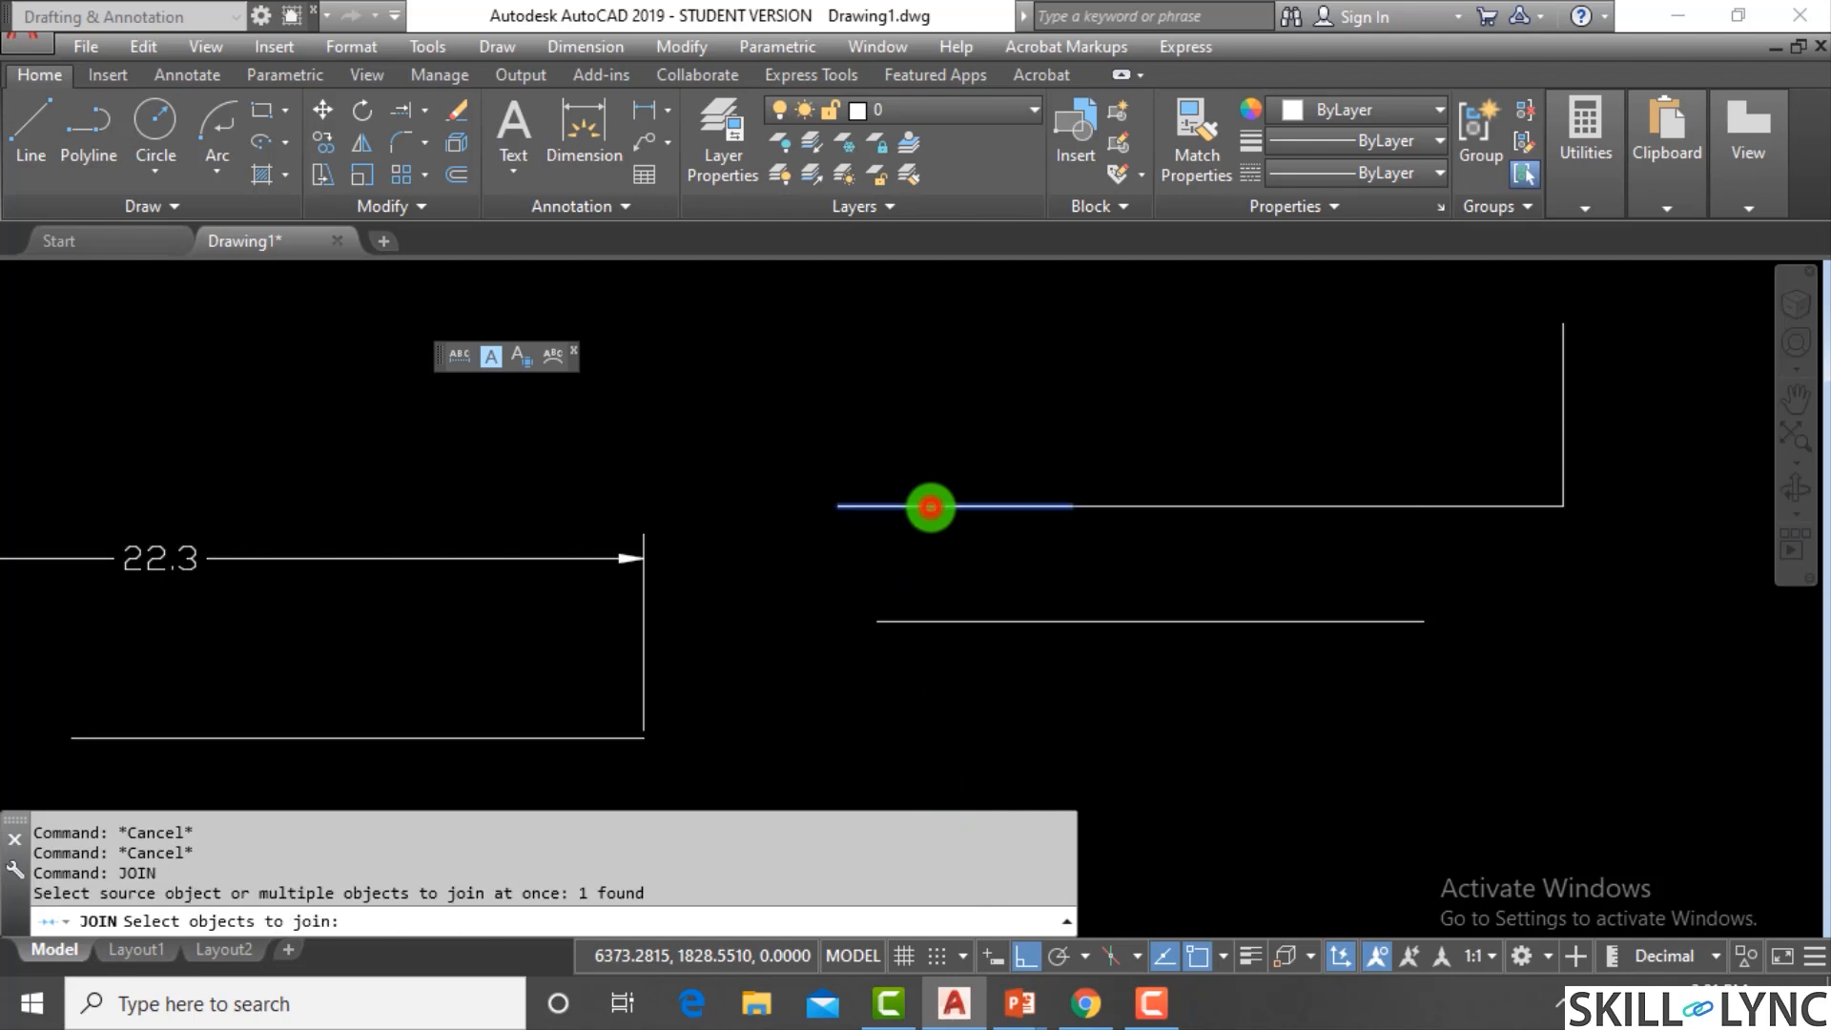
left_click(1130, 507)
left_click(1448, 507)
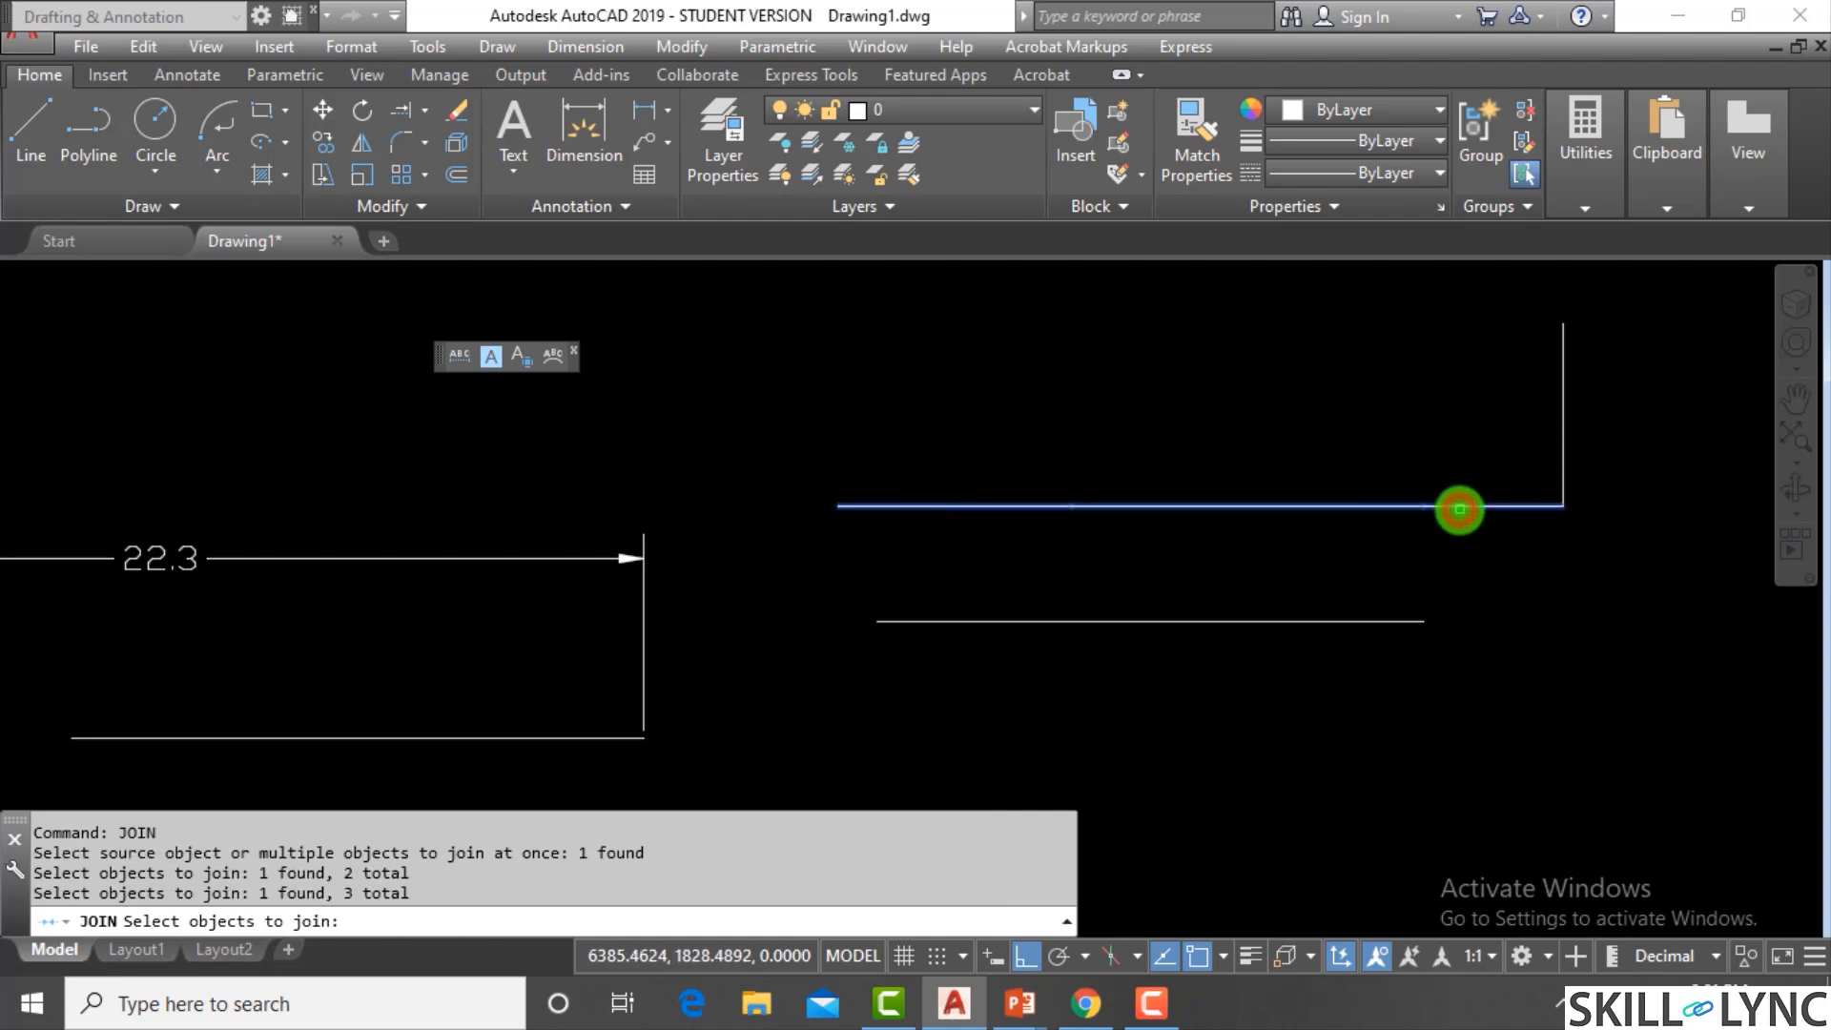
left_click(1562, 476)
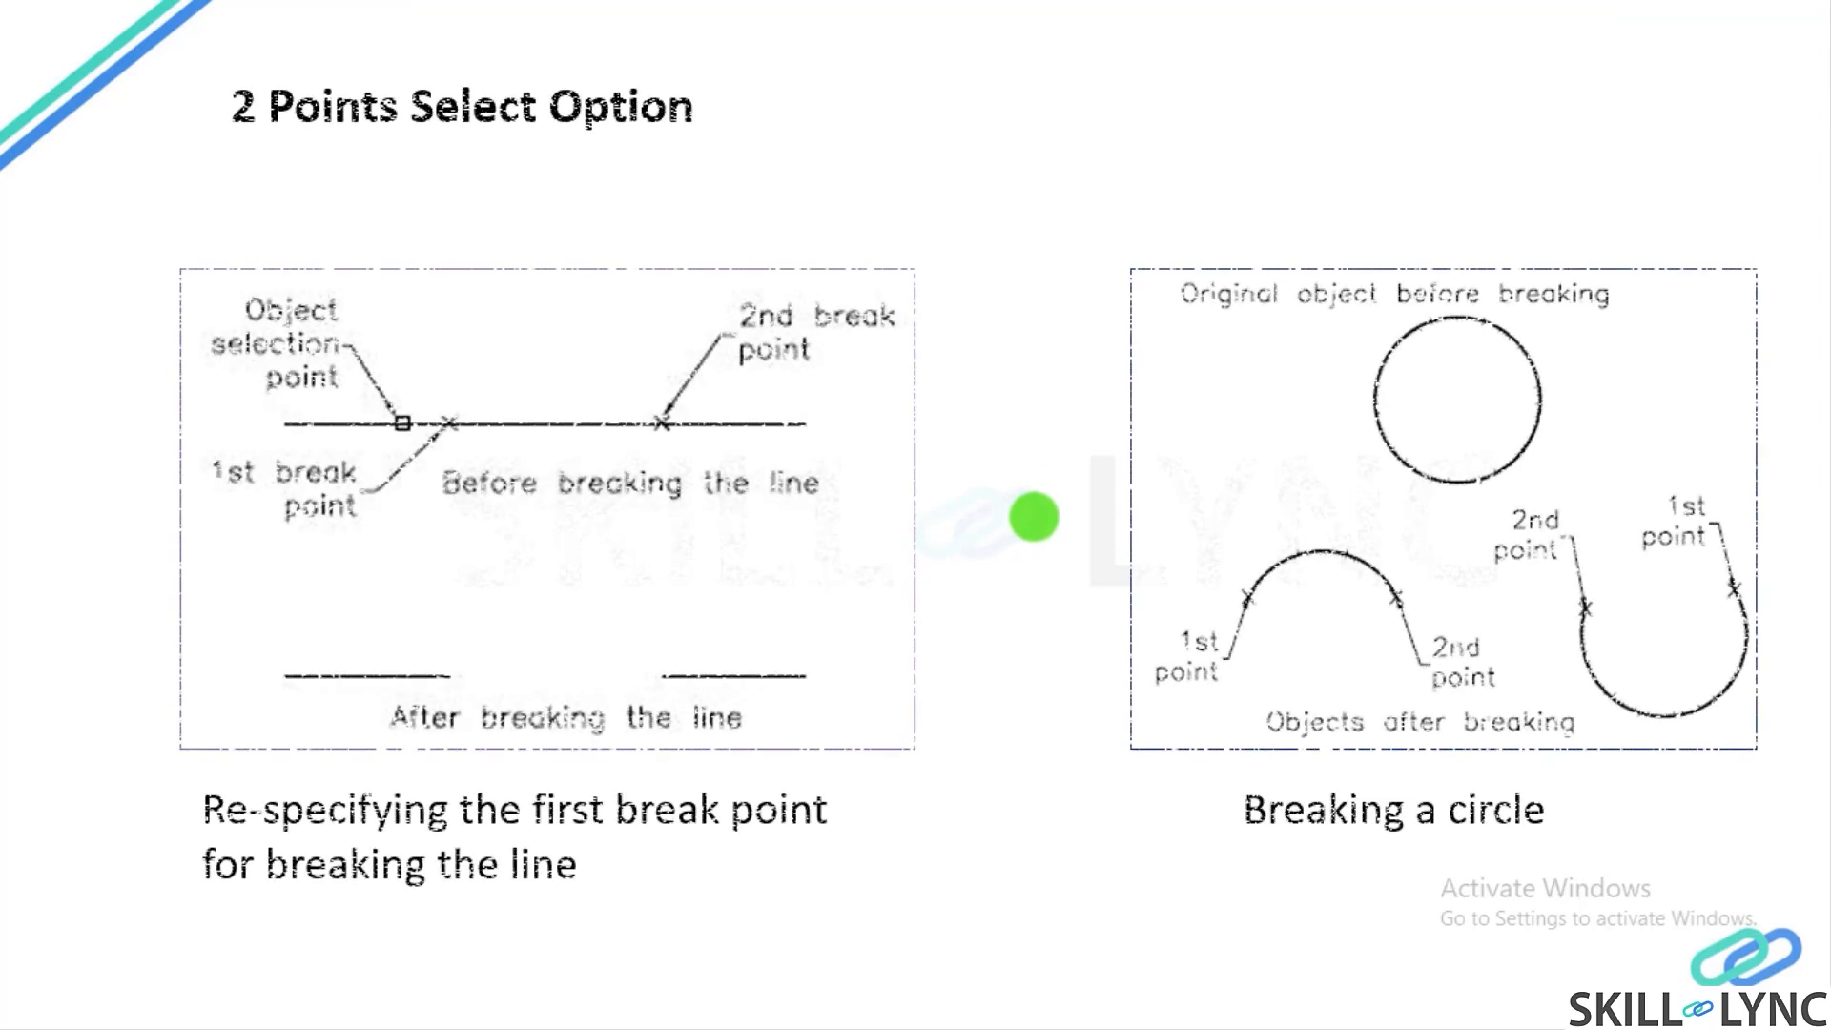
key("Right")
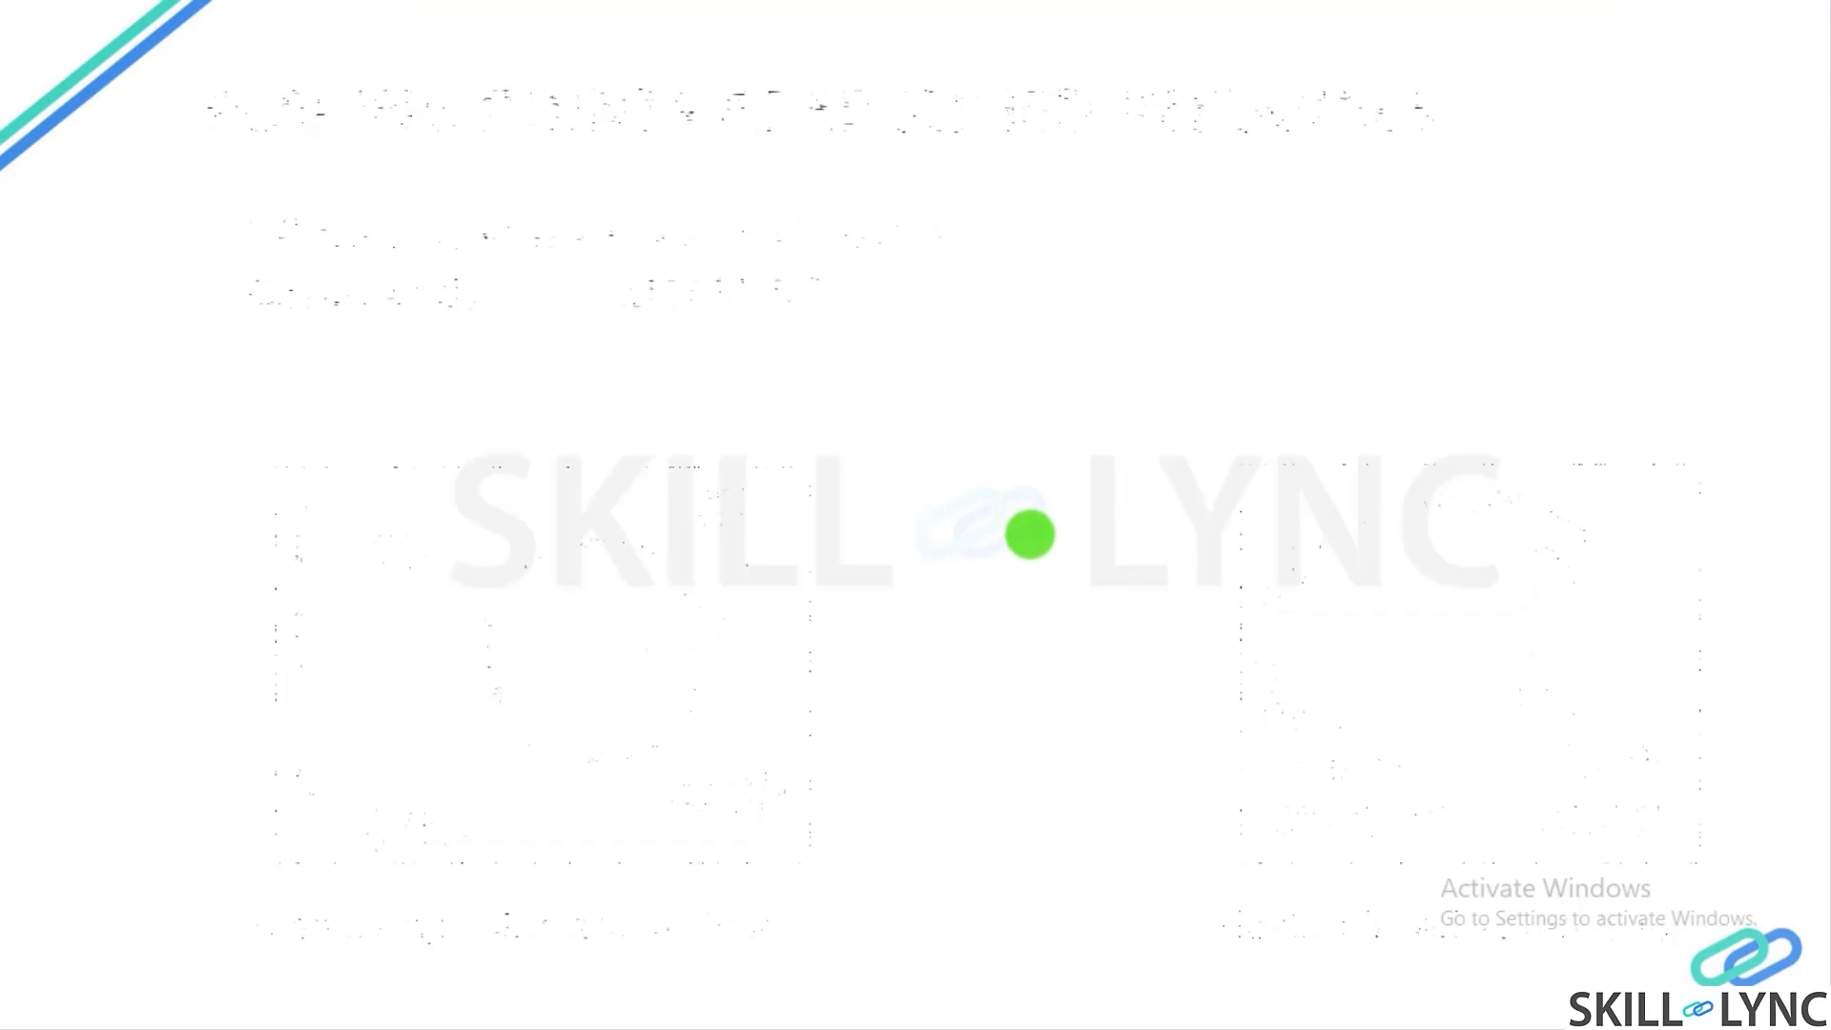
key("Right")
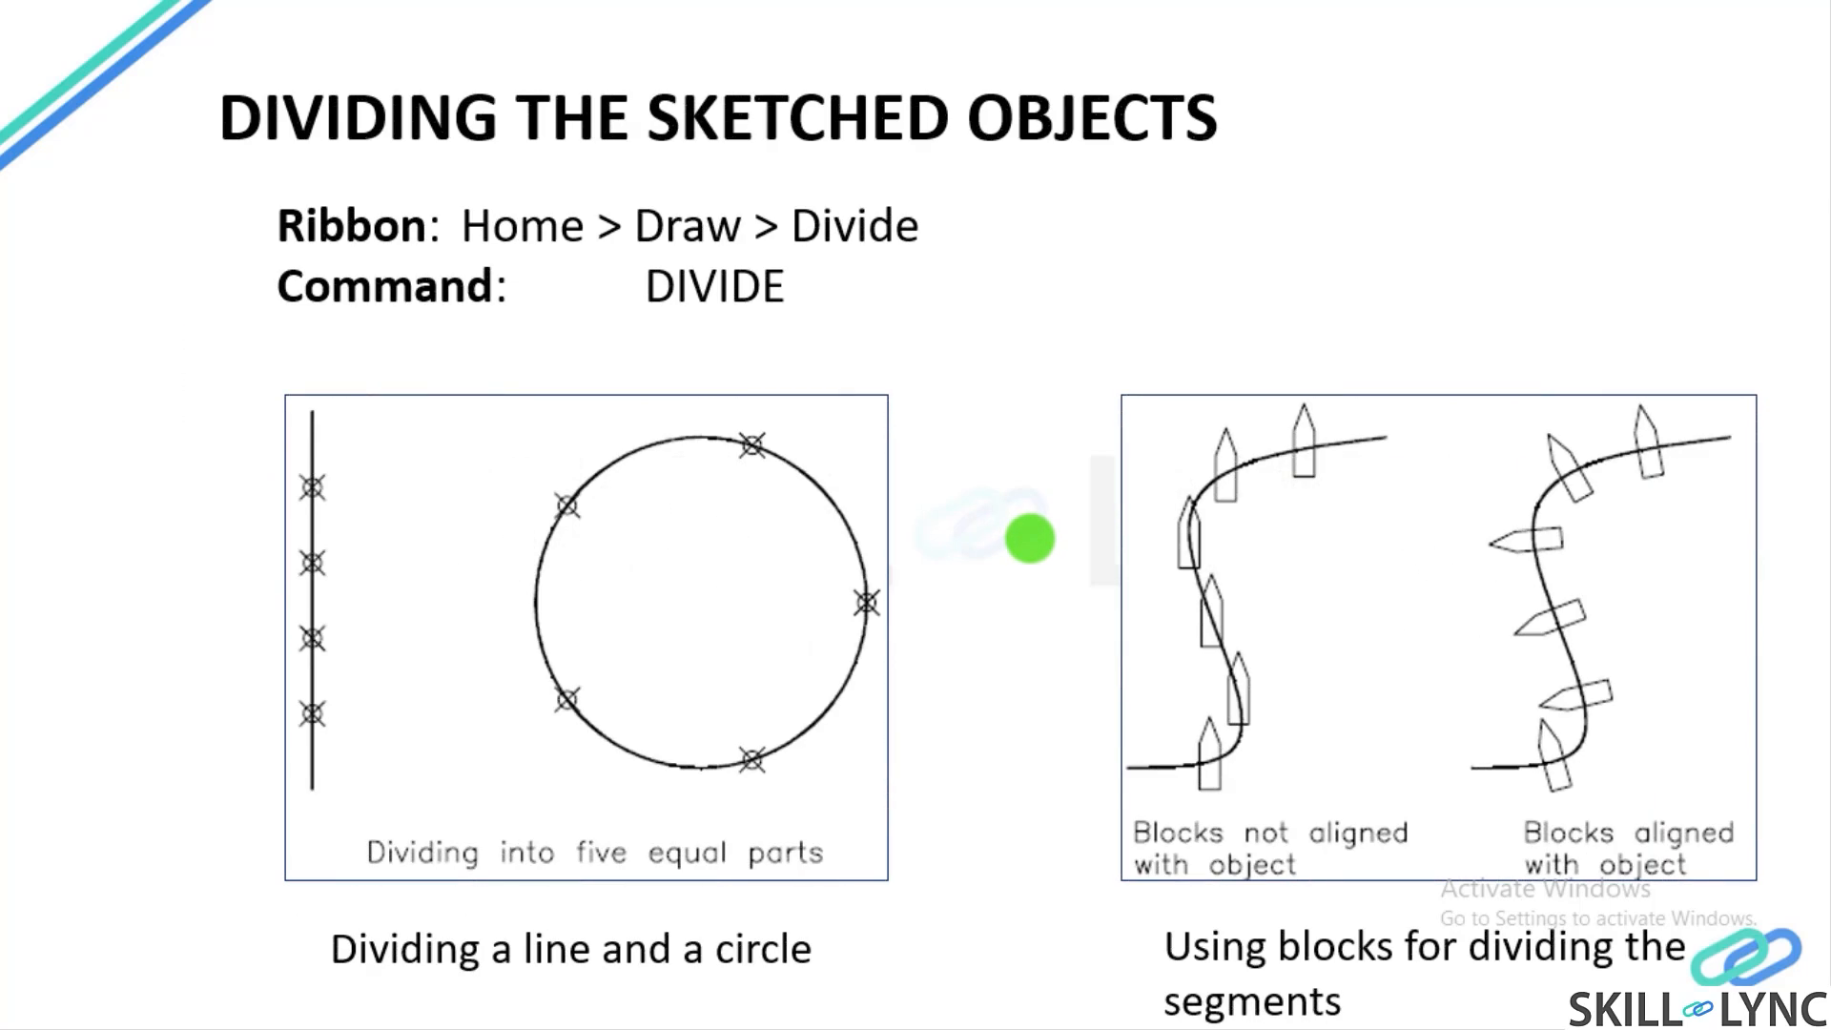
key("Right")
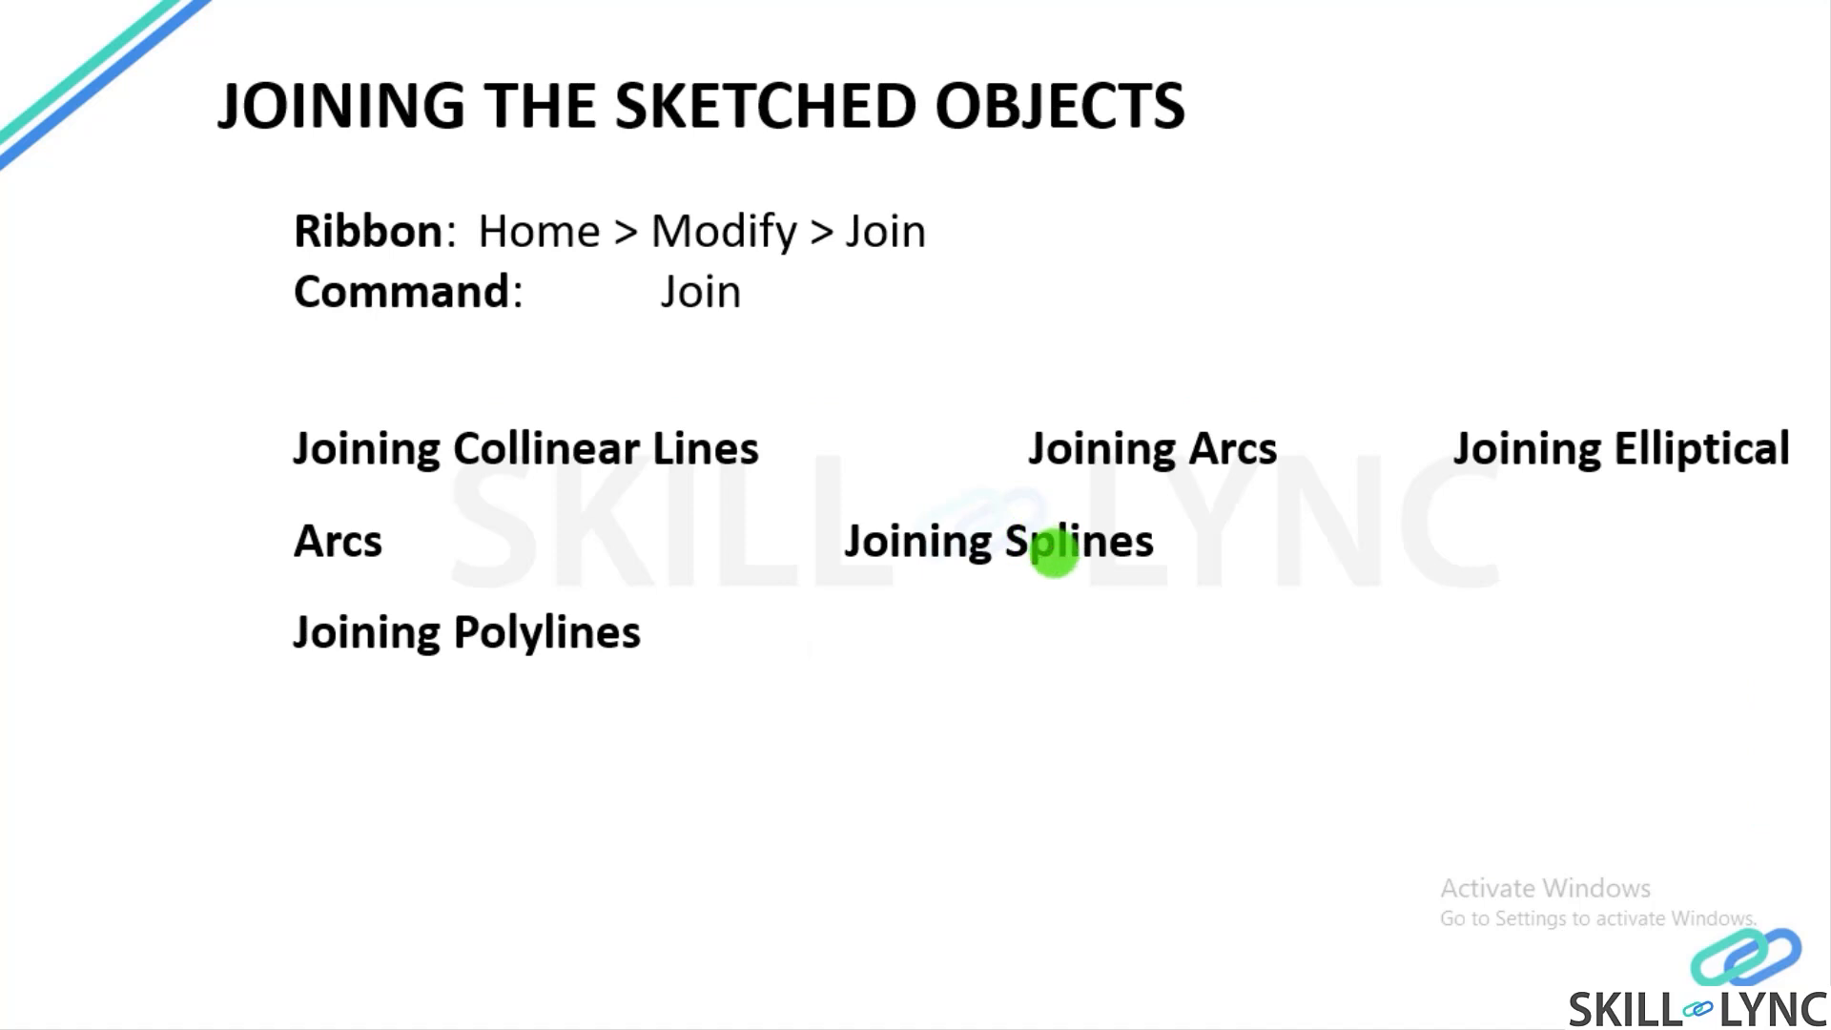
key("Right")
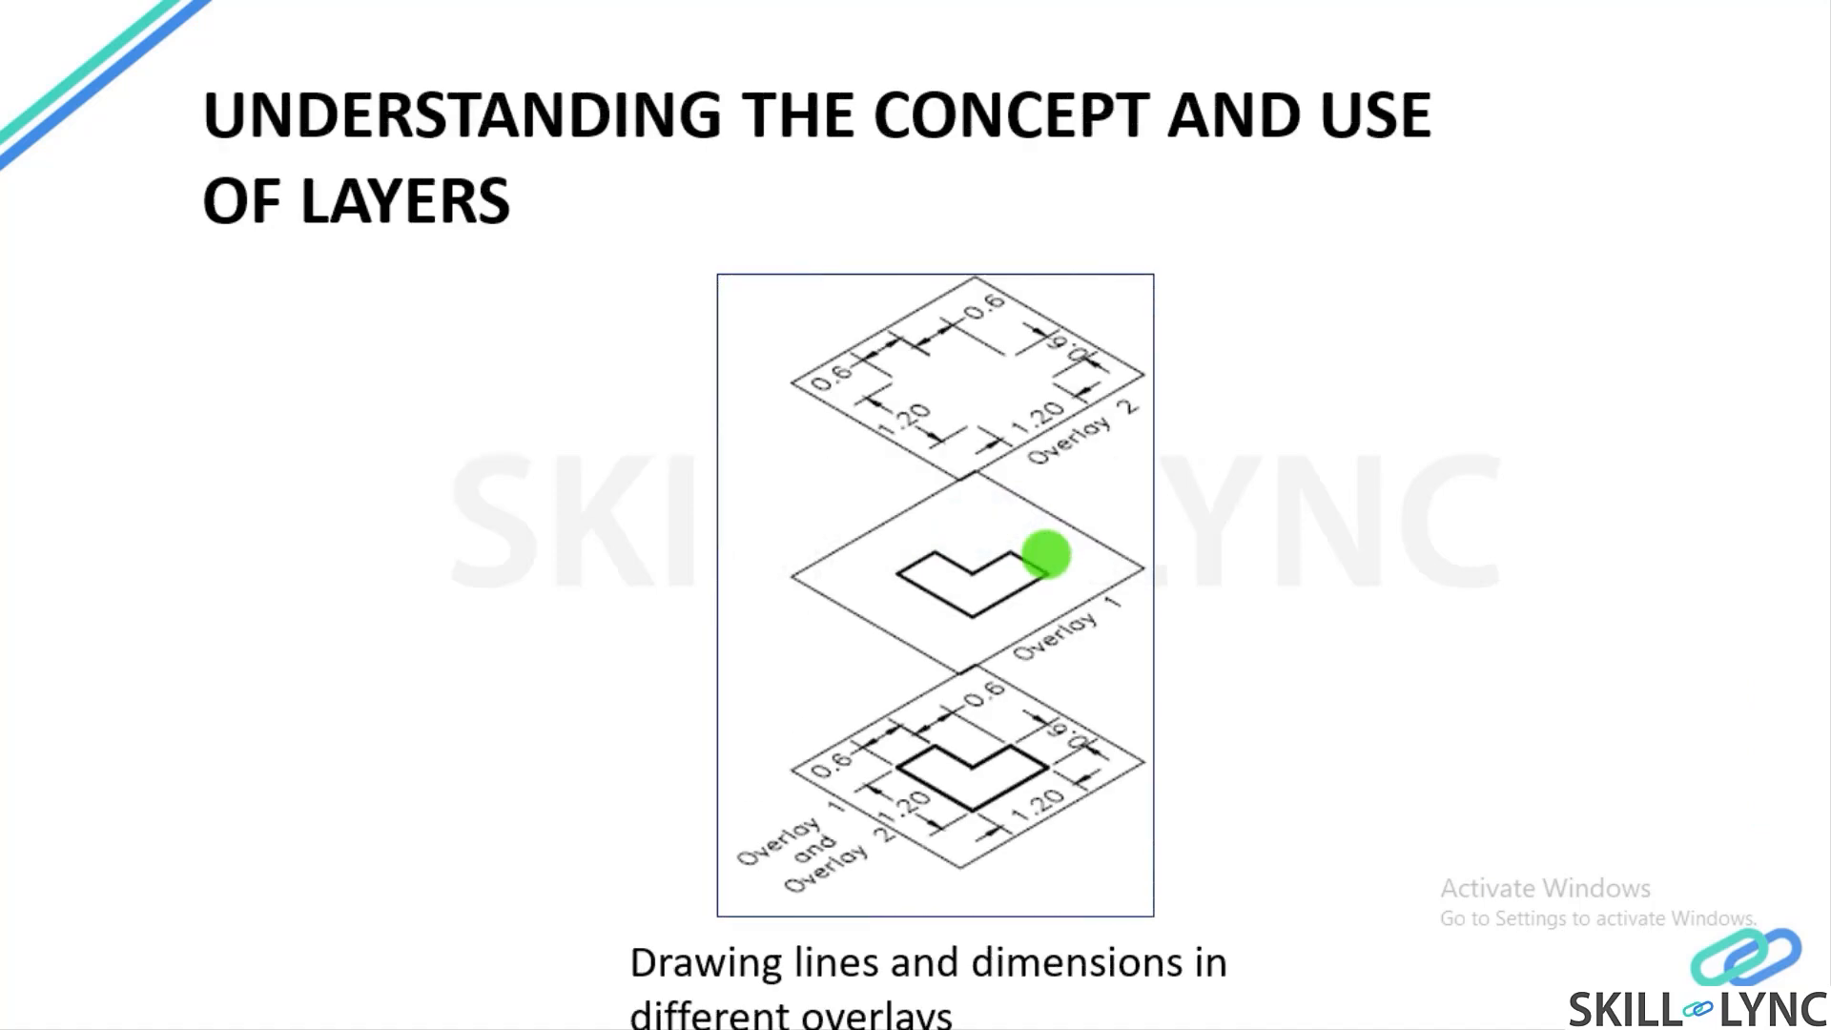
key("Left")
key("Right")
Switch back to AutoCAD and erase all the visible lines and dimensions
key("alt+Tab")
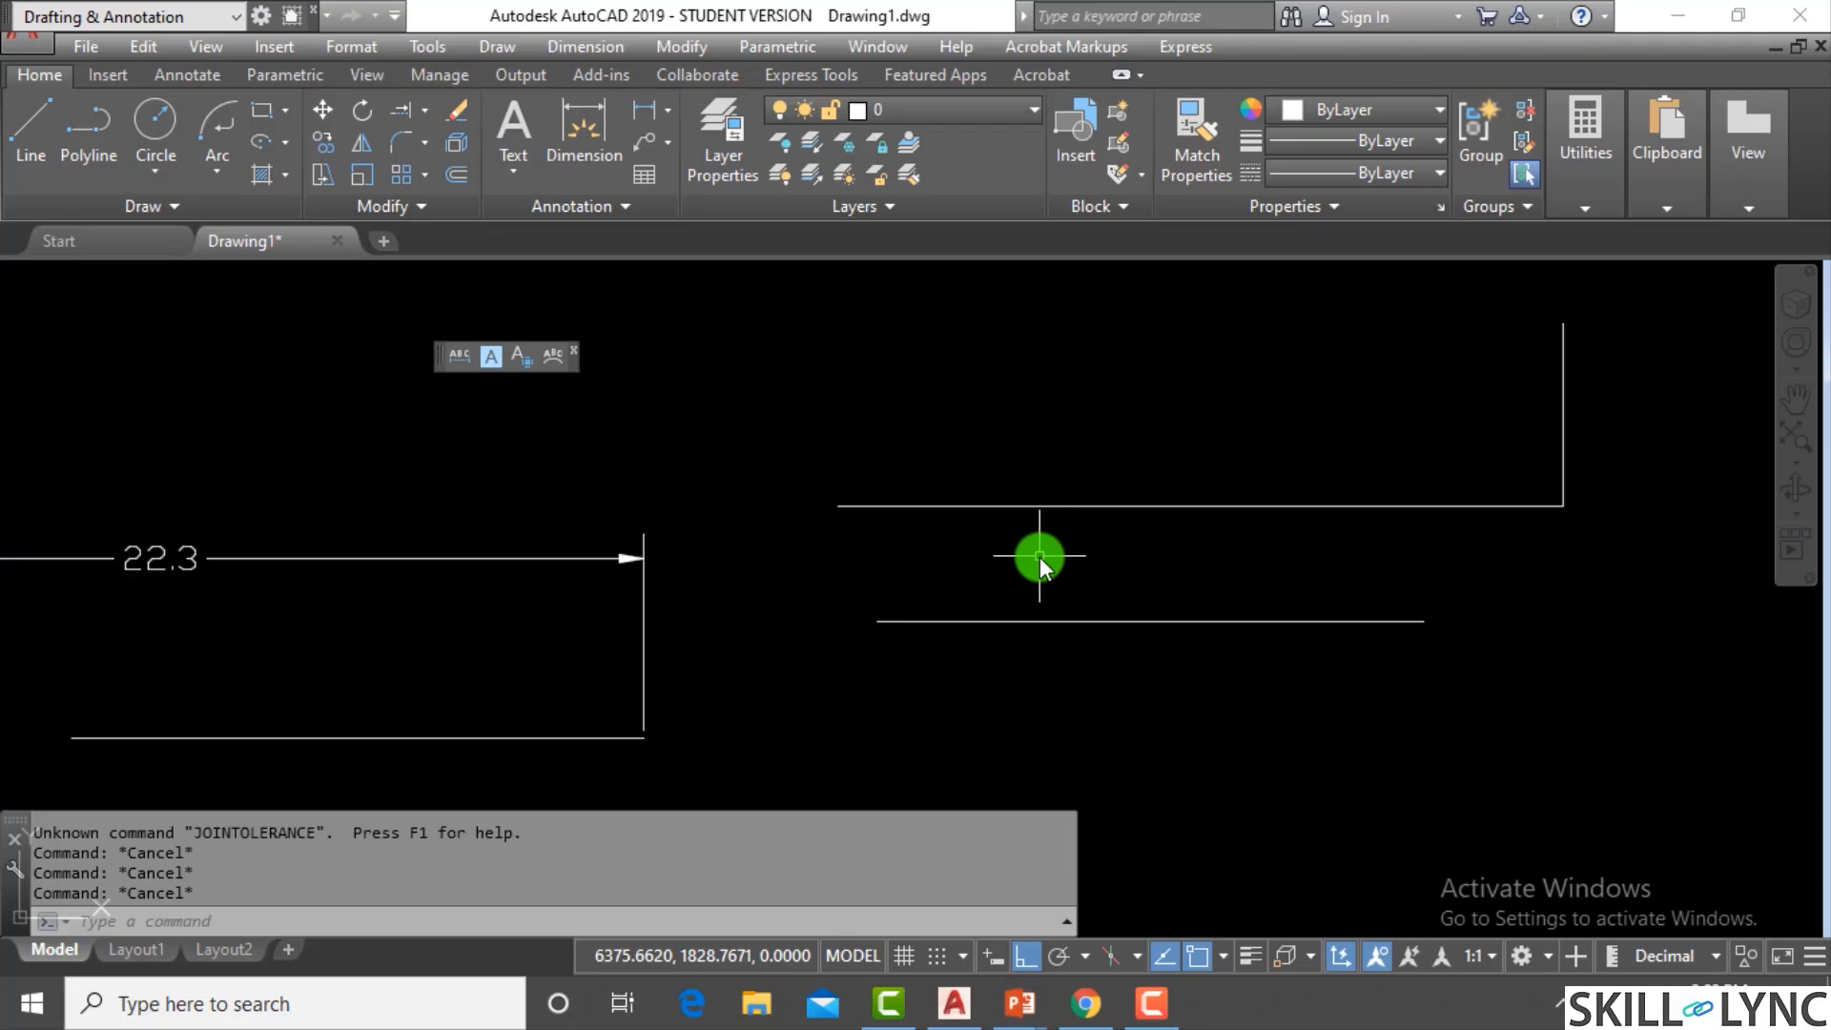
scroll(1049, 546, "down", 2)
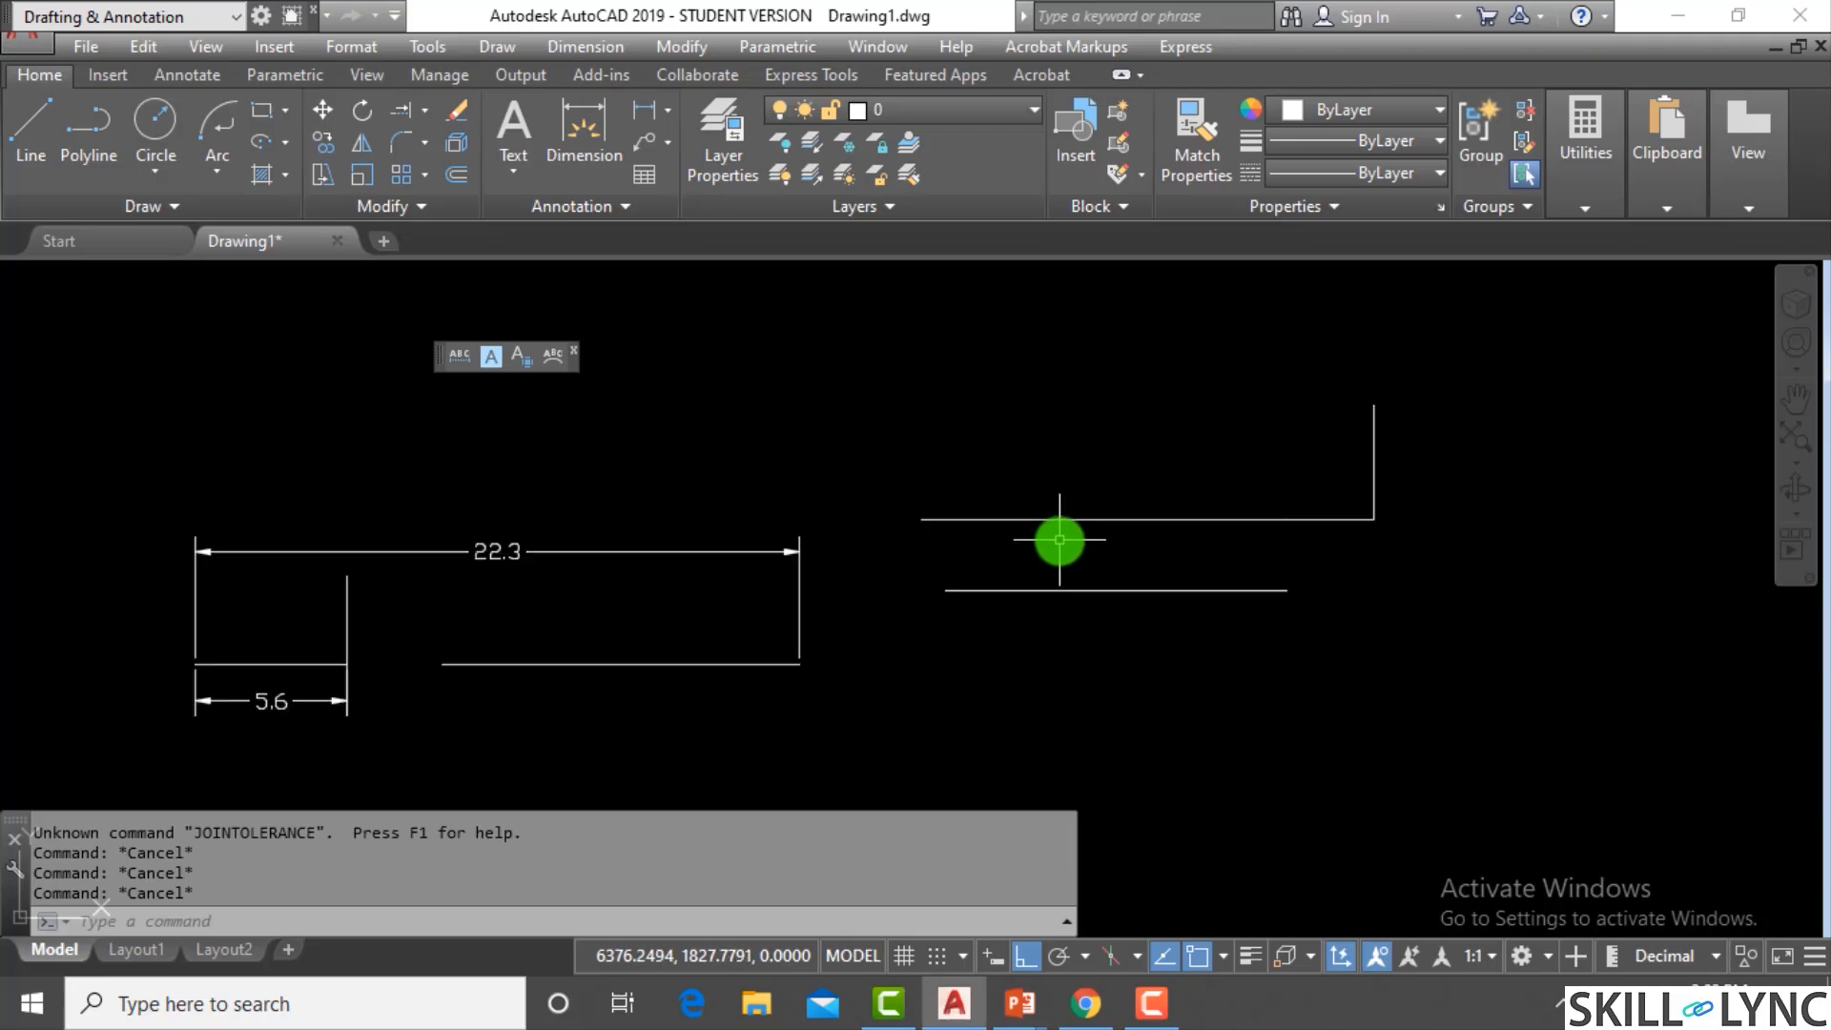
scroll(1153, 572, "up", 2)
scroll(1153, 596, "down", 2)
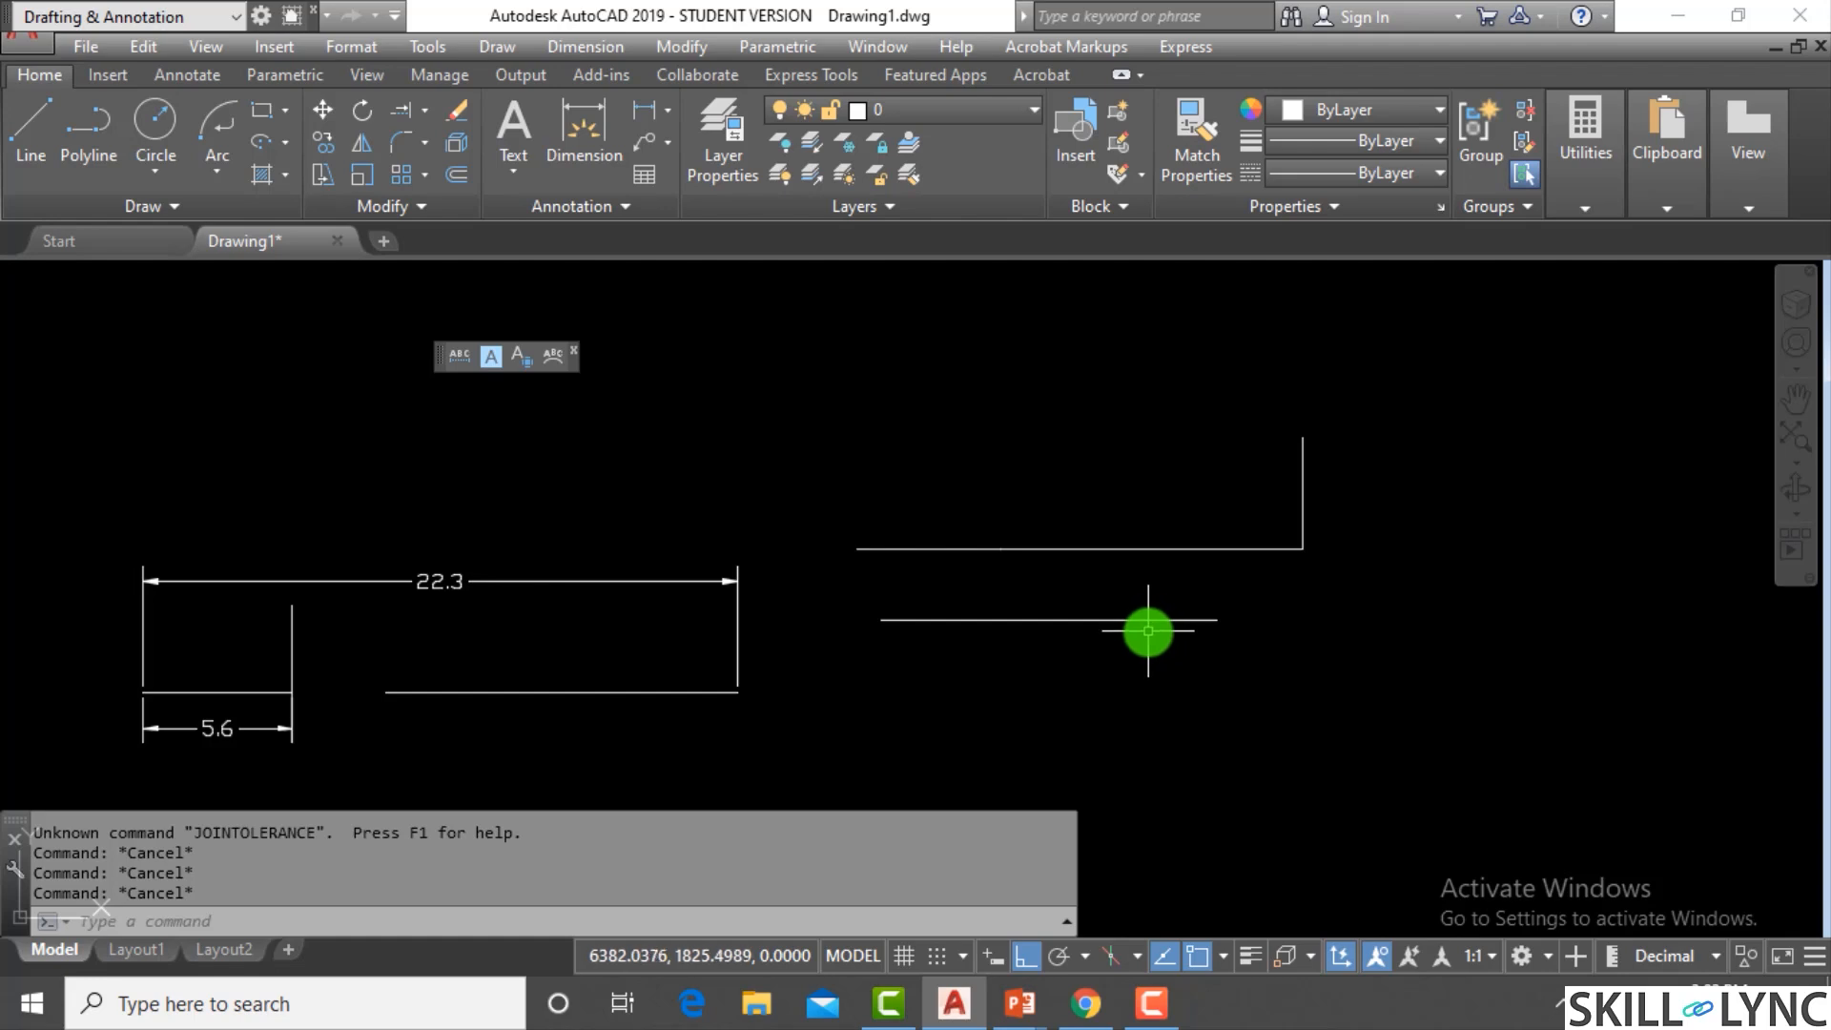
left_click(1178, 694)
left_click(123, 495)
left_click(1533, 632)
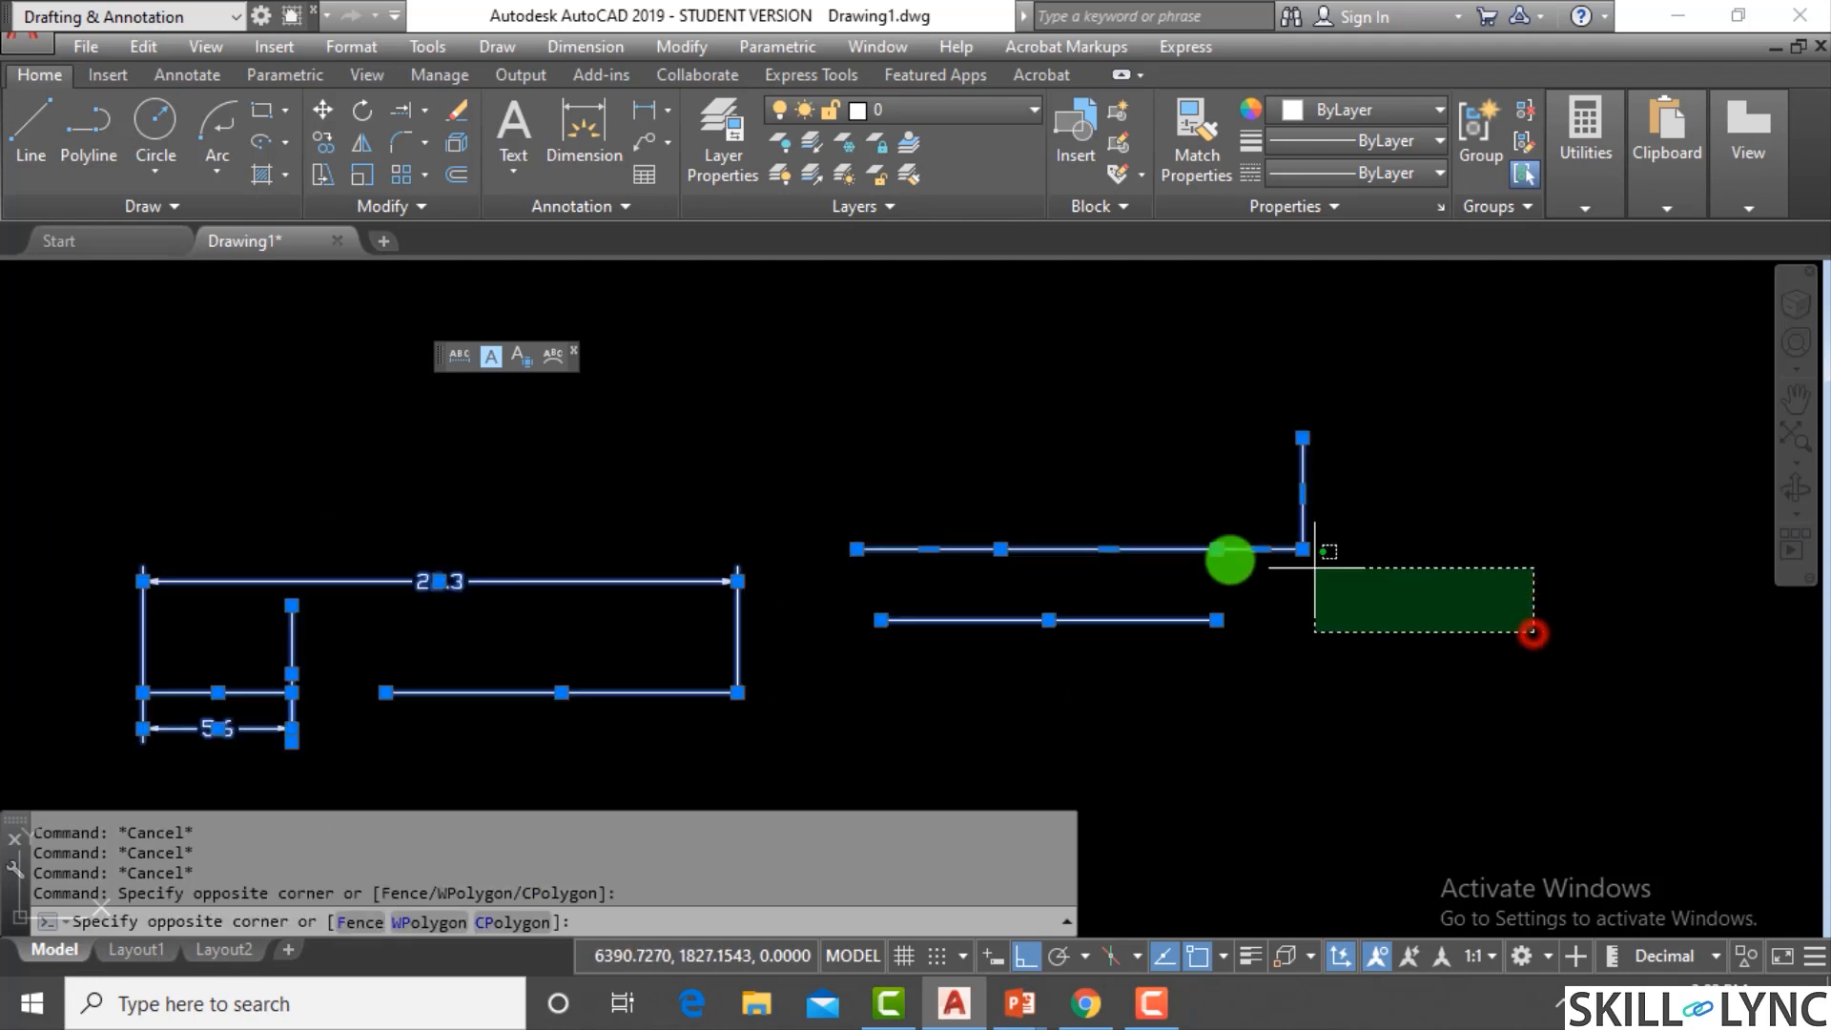
left_click(1135, 474)
type("e")
key("Return")
key("Escape")
key("Escape")
Draw three separate circles in a horizontal row, two with a radius of about 4.77 and the rightmost about 5.82
type("c")
key("Return")
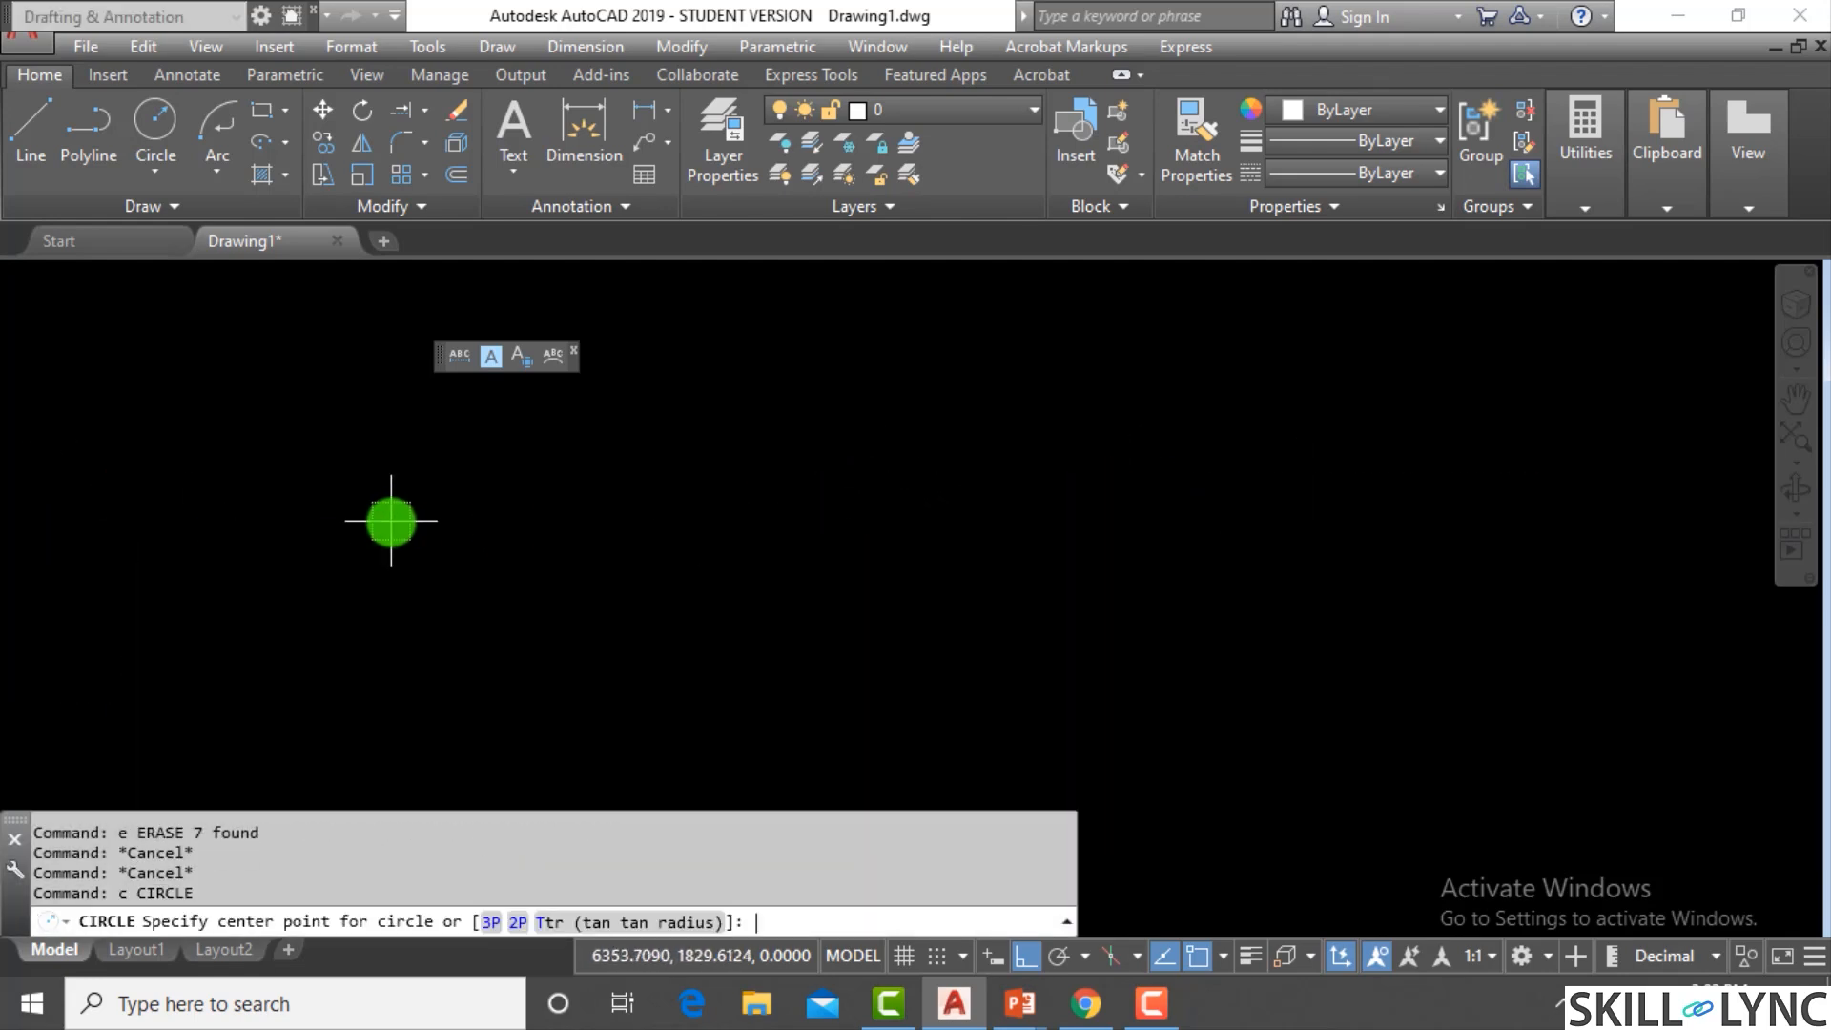
left_click(391, 521)
left_click(429, 645)
key("Return")
left_click(764, 516)
left_click(798, 645)
key("Return")
left_click(1261, 526)
left_click(1212, 685)
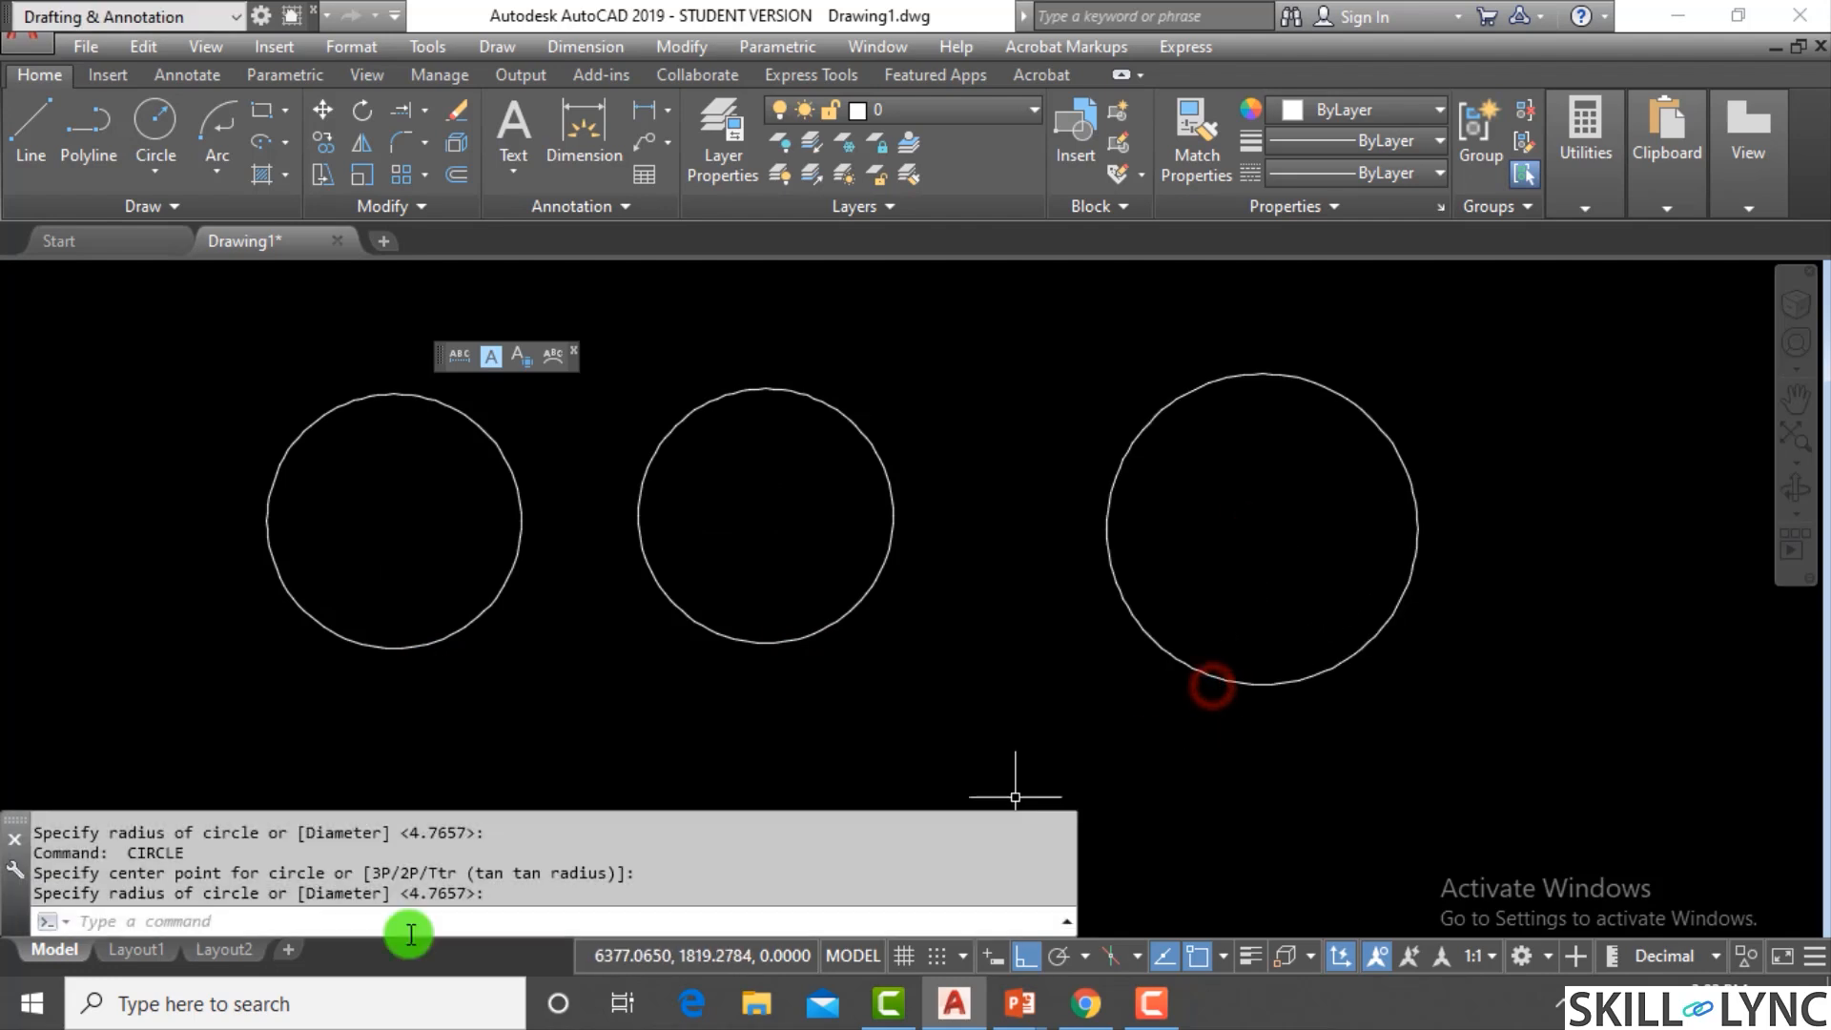
key("Escape")
key("Escape")
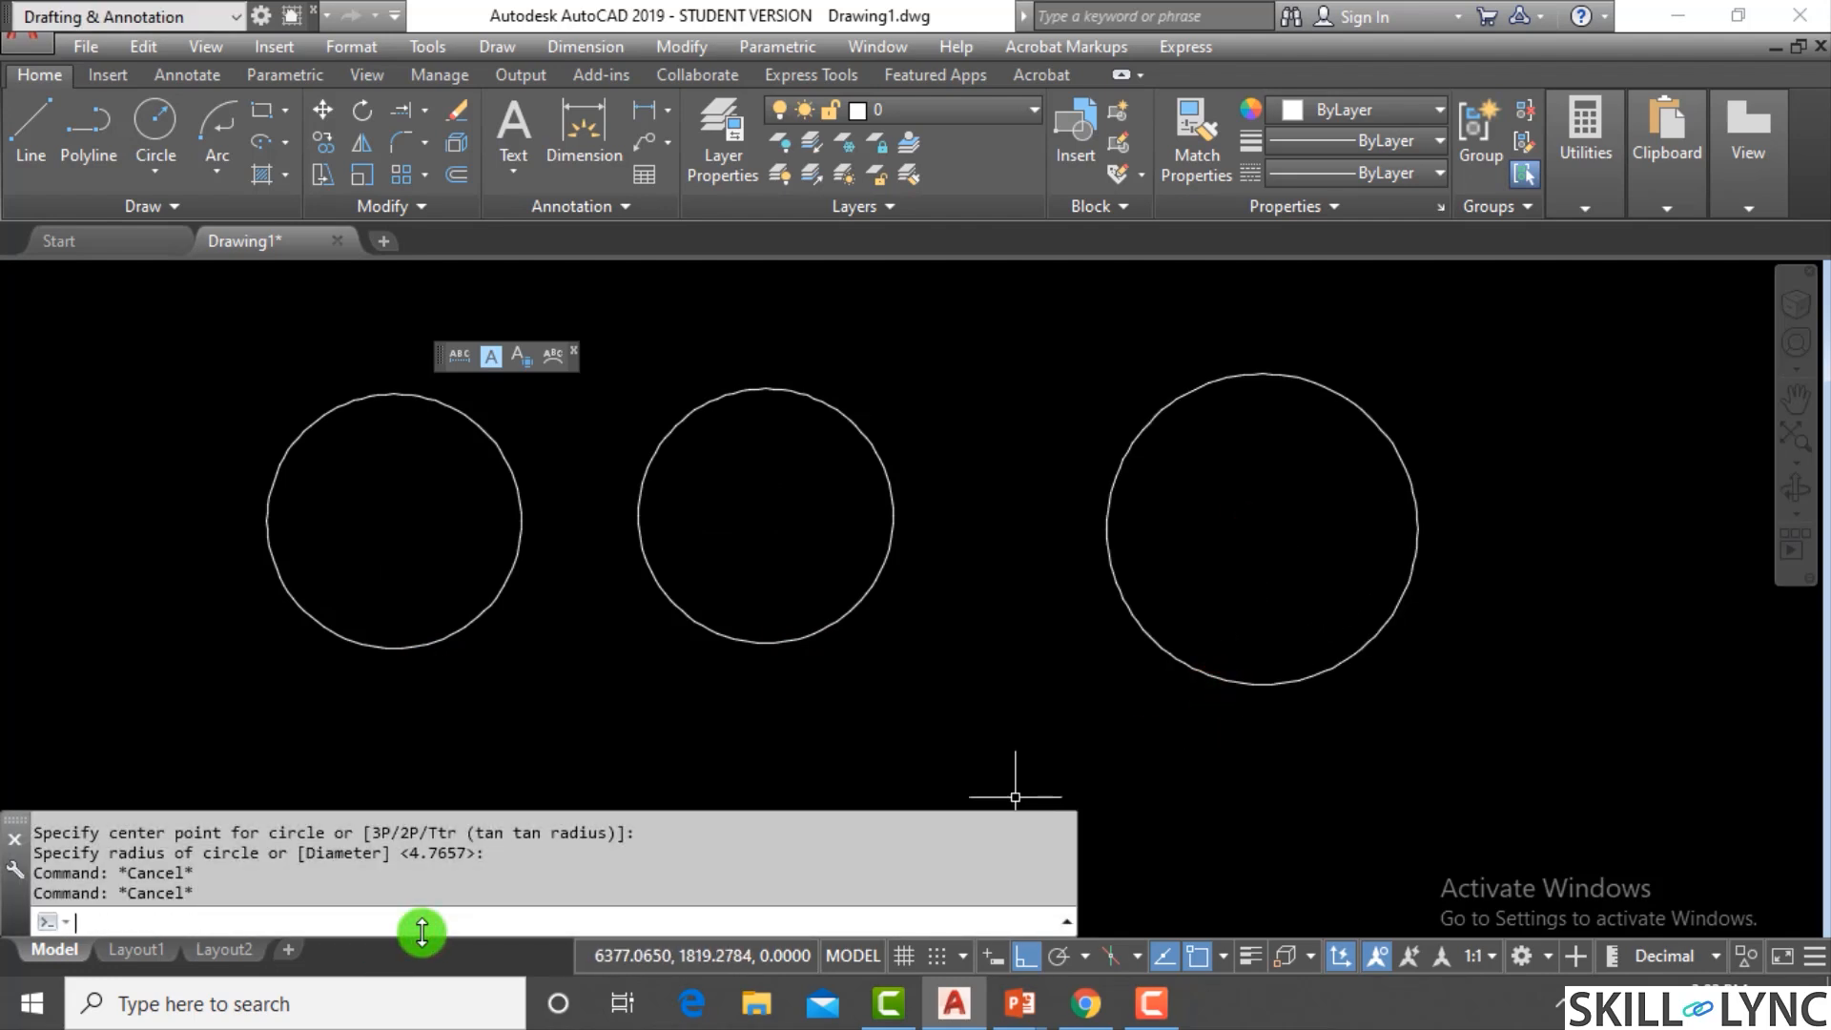
Erase every object in the drawing with the All selection option, and undo the erase
type("e")
key("Return")
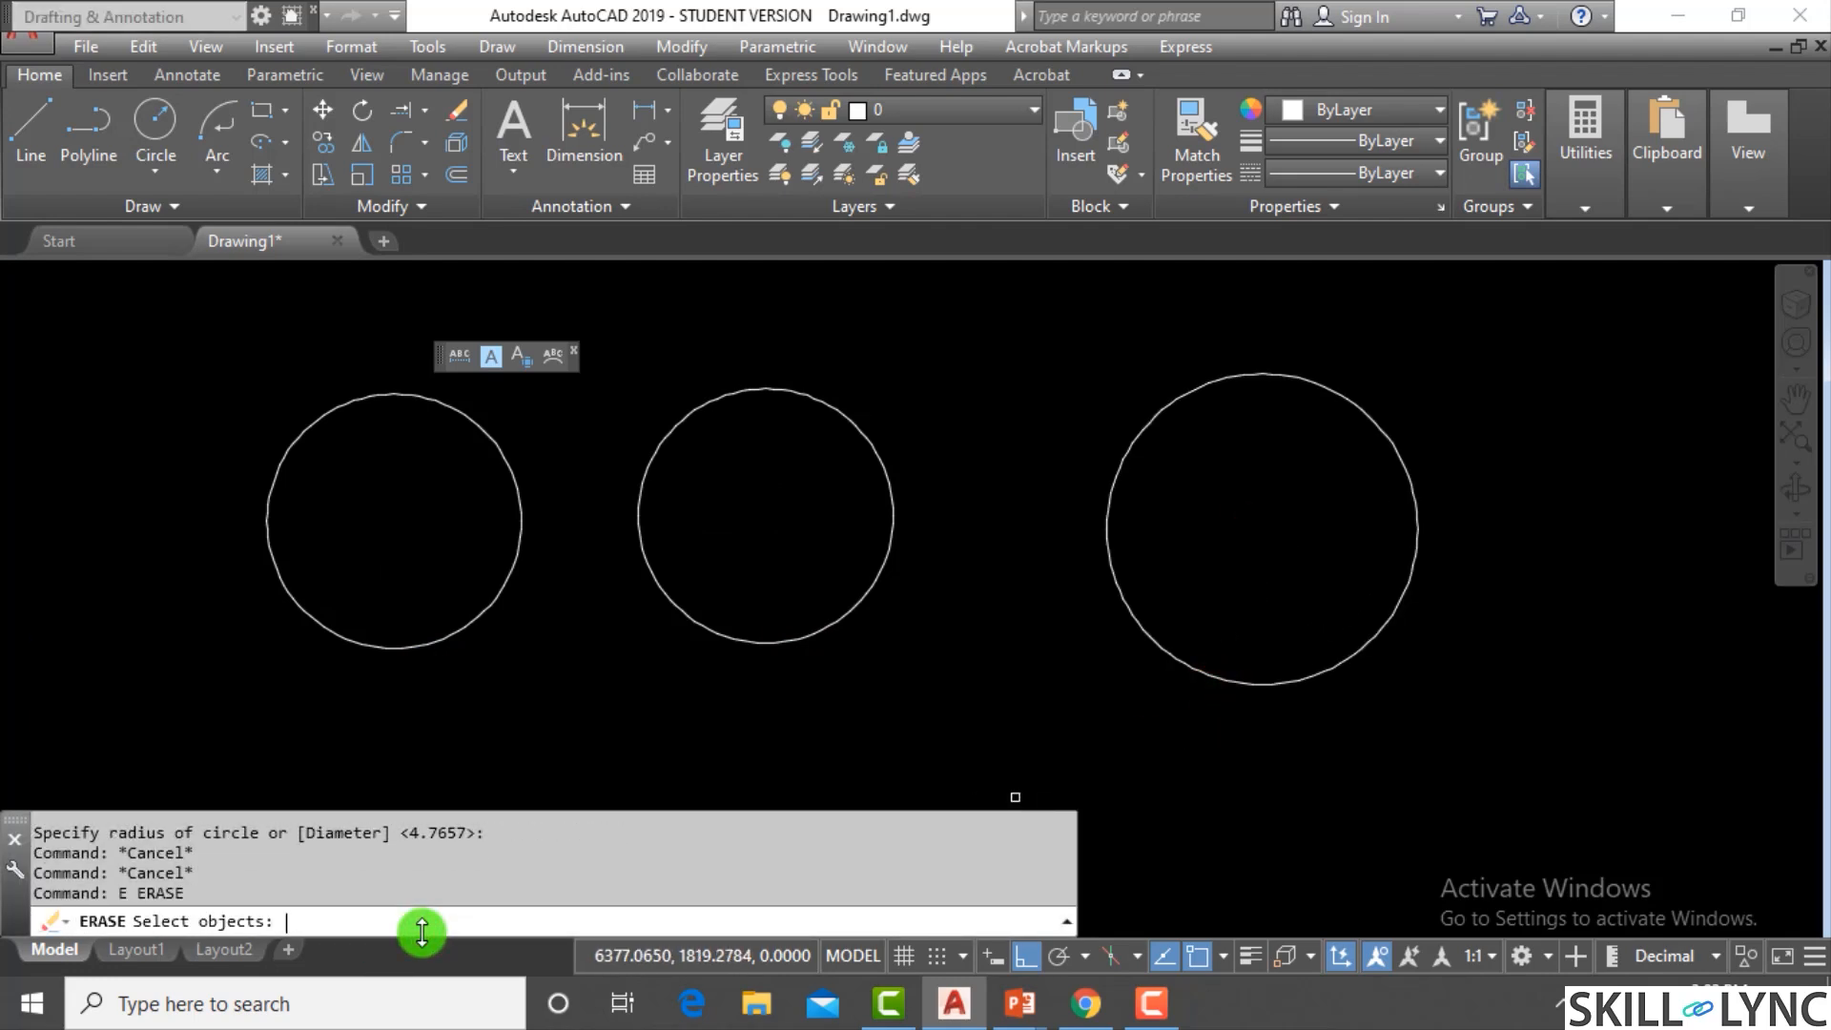
key("Return")
key("Return")
key("Escape")
key("Escape")
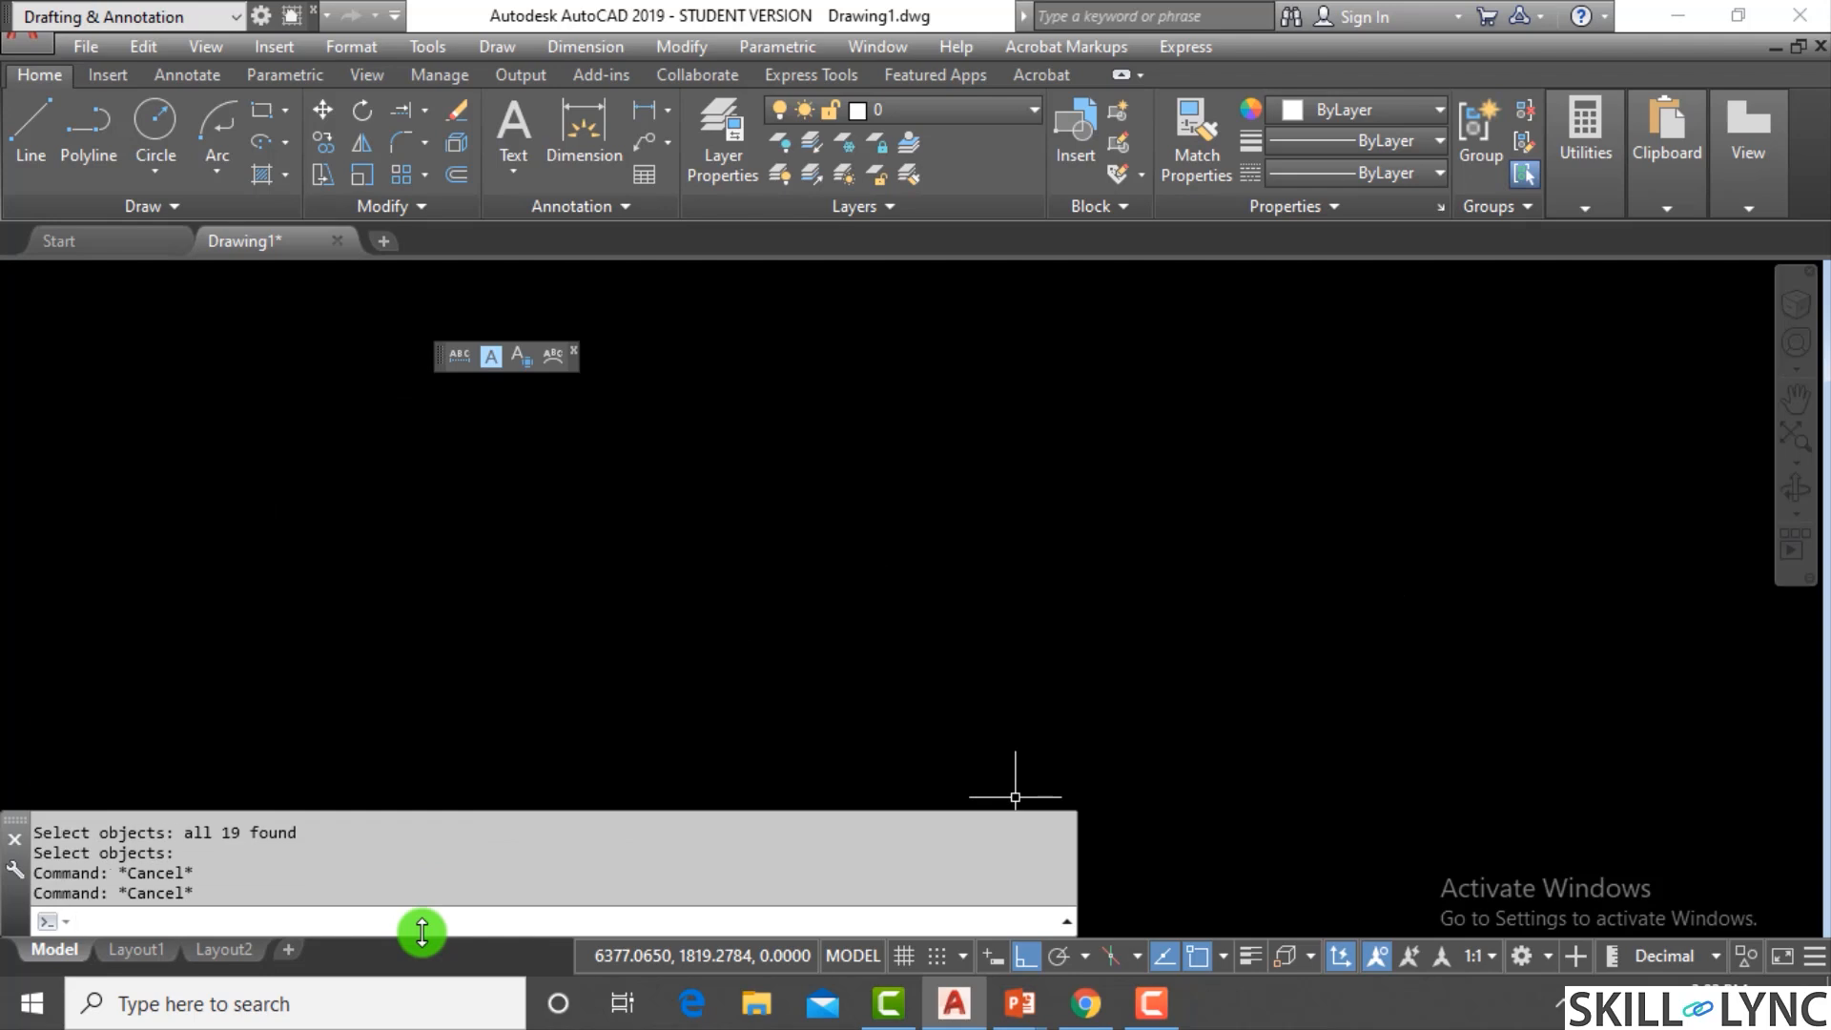
type("u")
key("Return")
Try the Last selection option in the Erase command by entering l, and cancel the command
type("e")
key("Return")
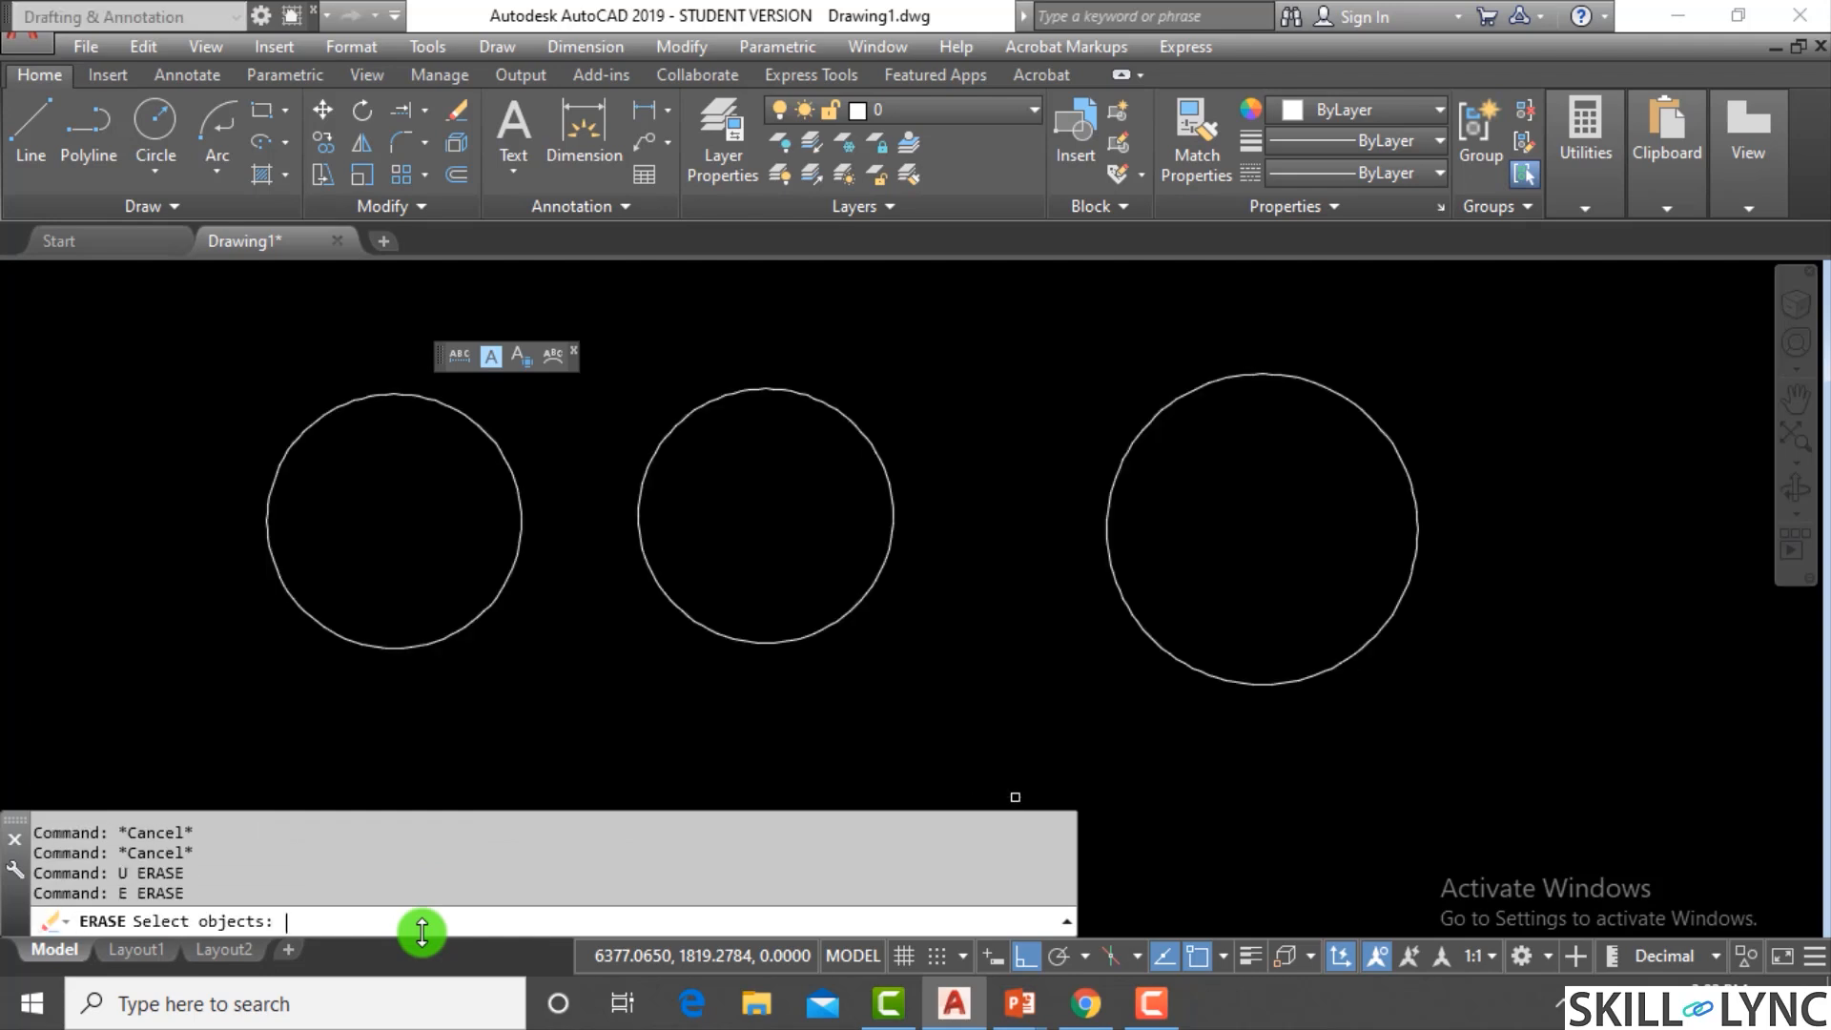
key("Return")
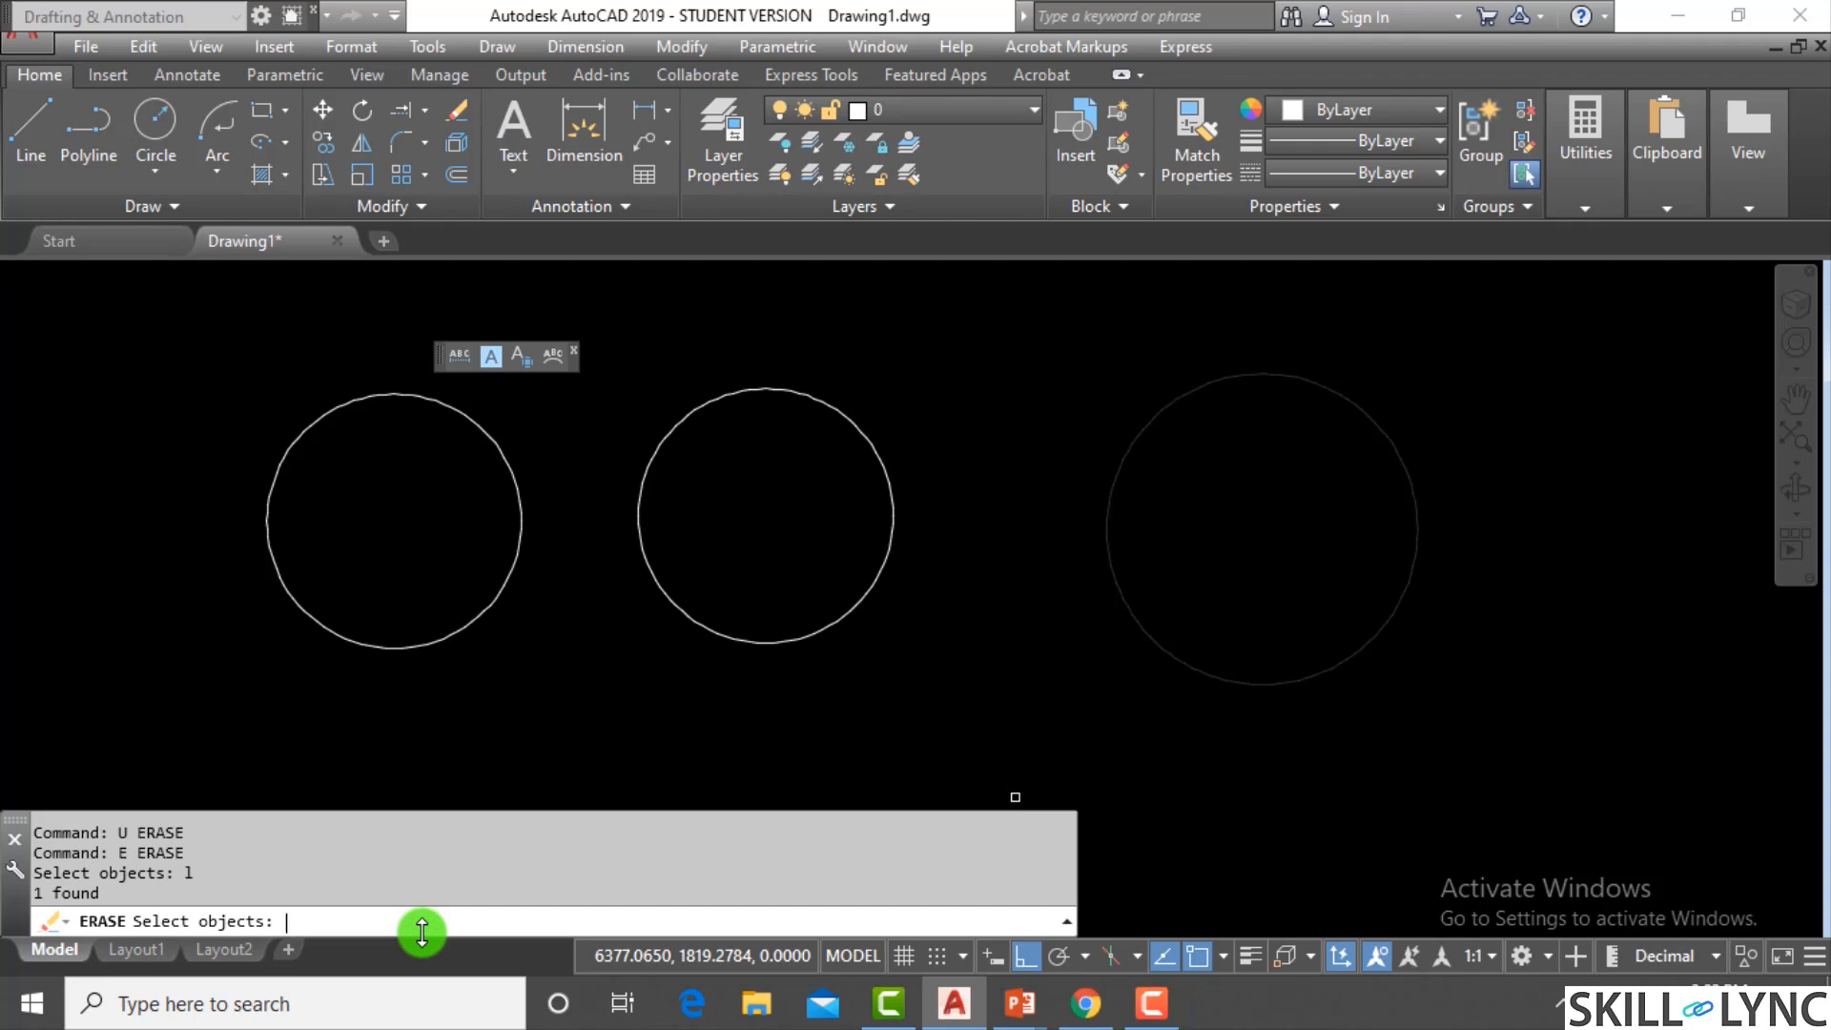
key("Escape")
key("Escape")
key("Escape")
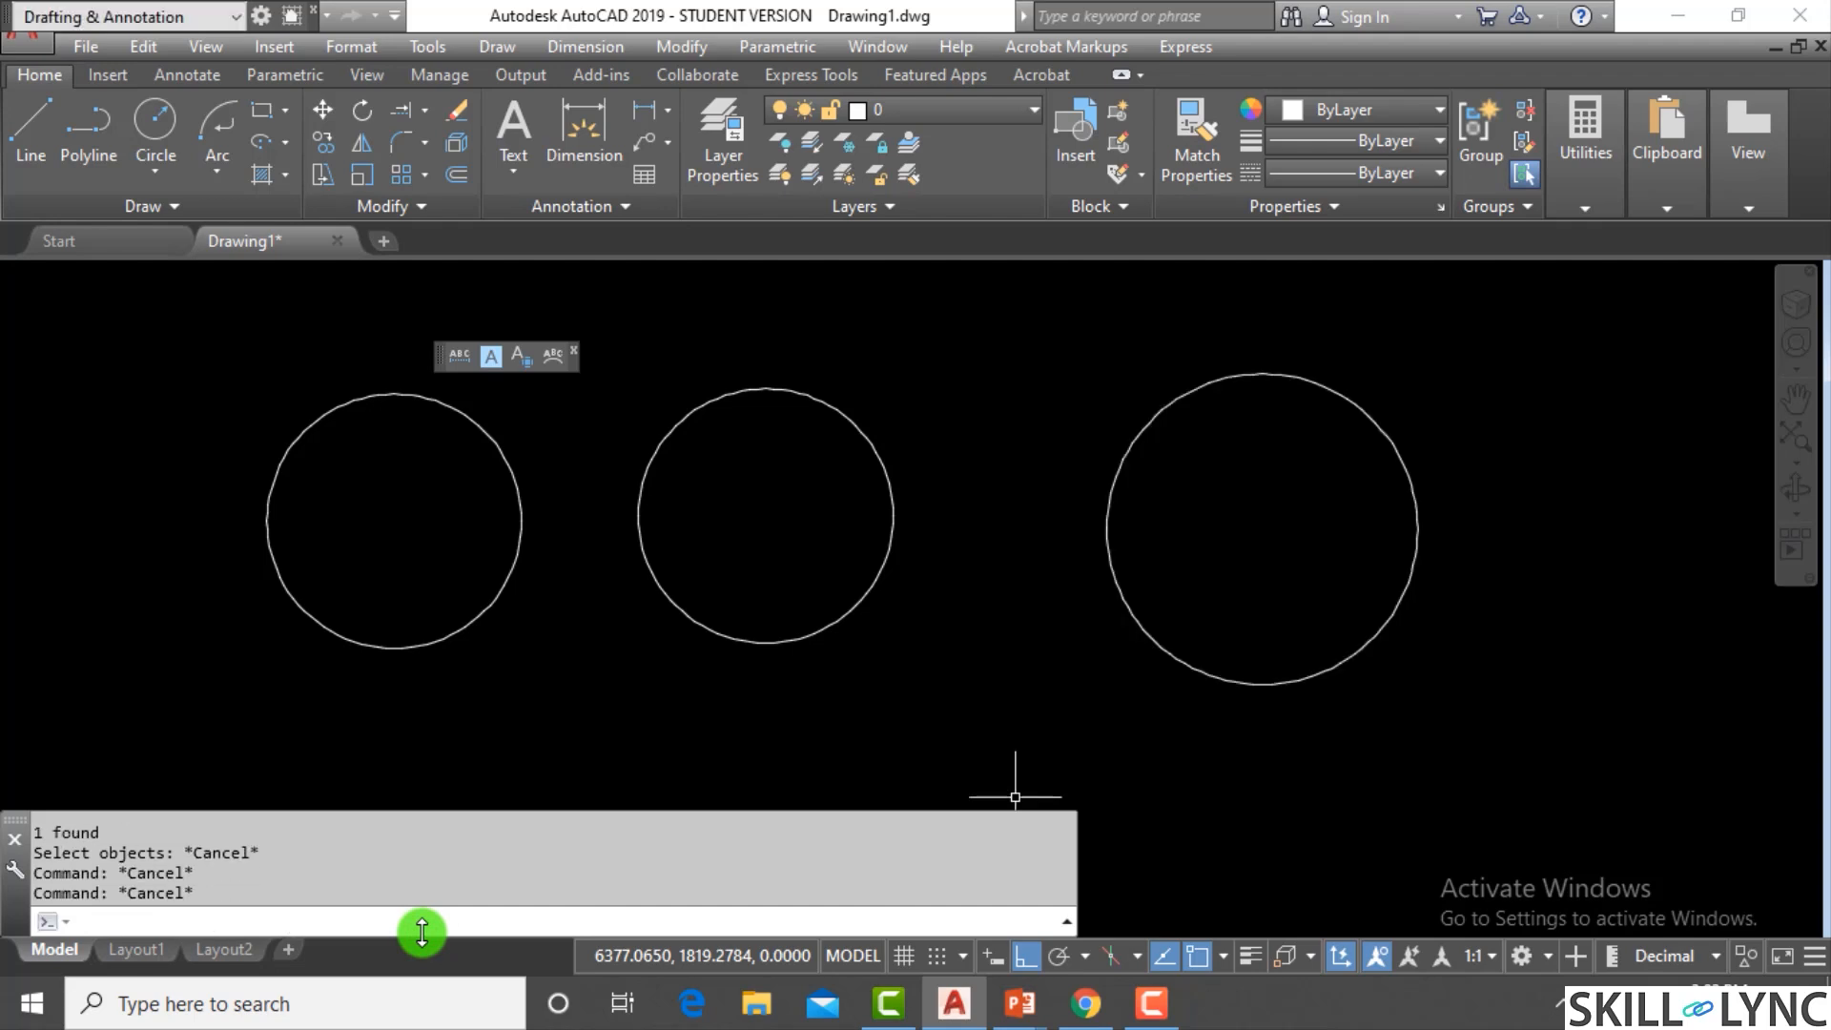
Move the largest circle farther to the right, away from the other two circles
type("m")
key("Return")
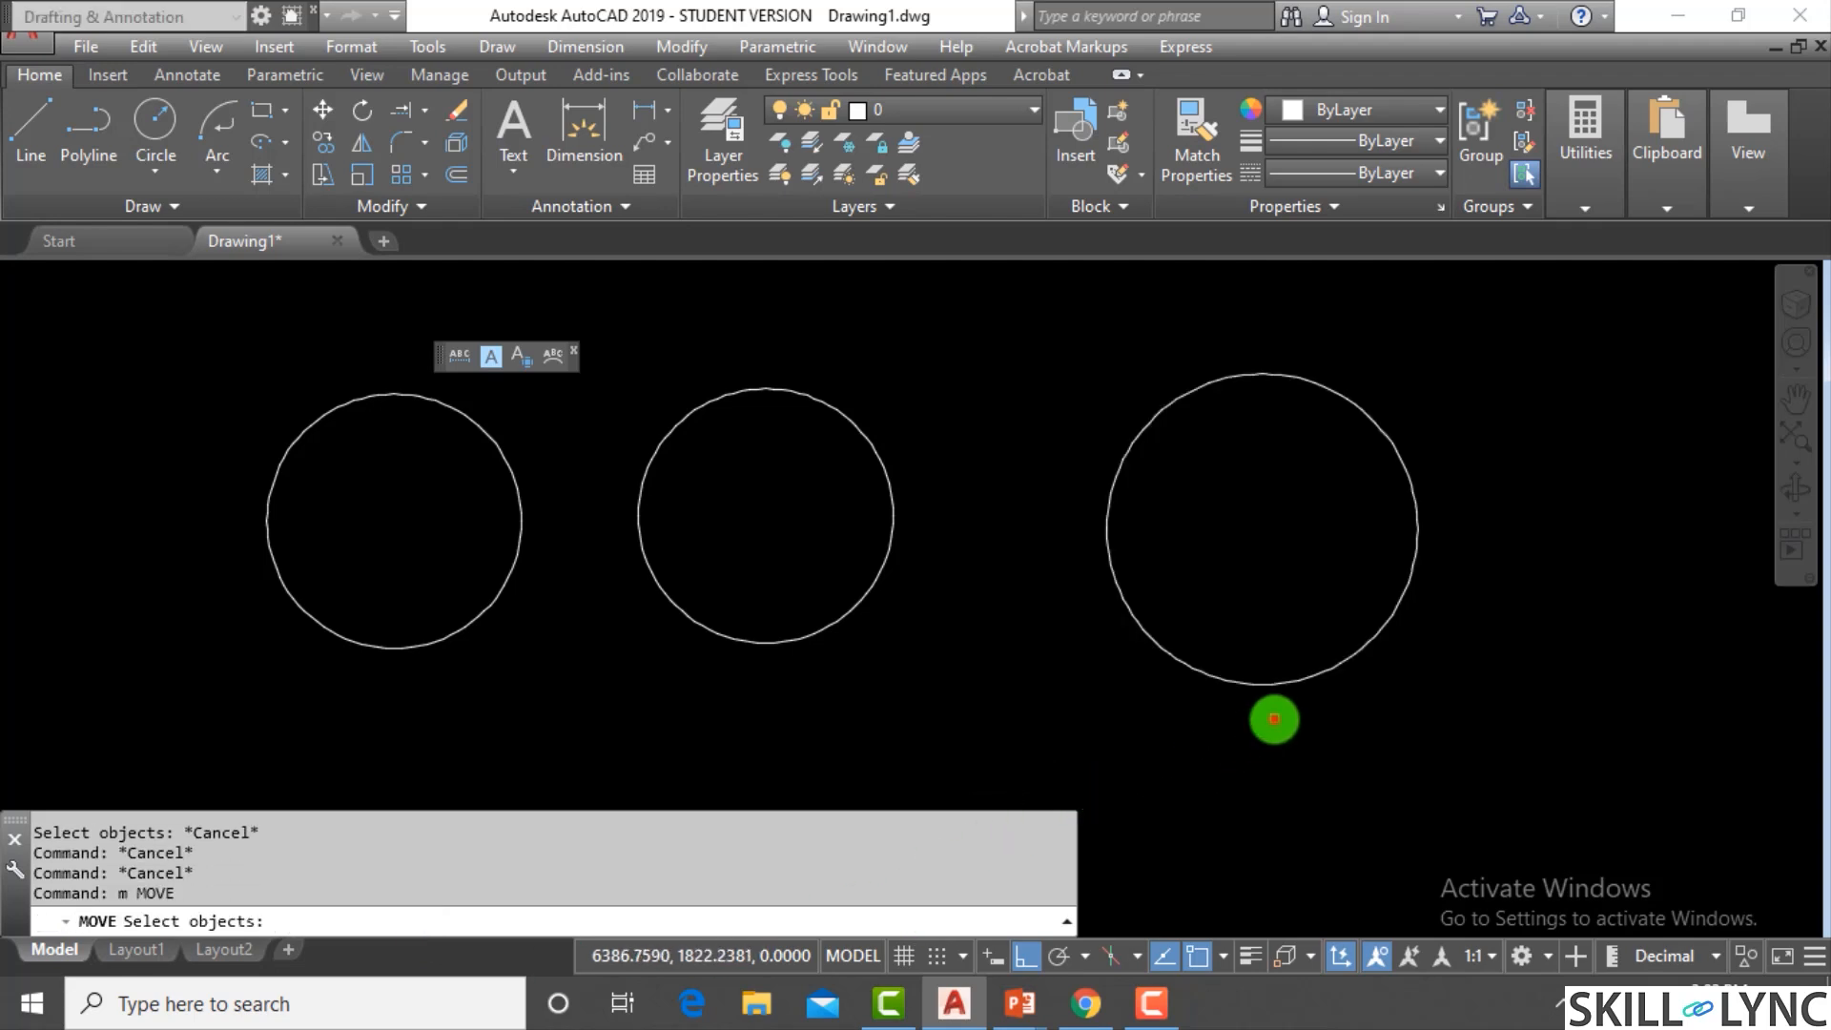
left_click(1299, 744)
left_click(1216, 592)
key("Return")
left_click(1049, 722)
scroll(992, 729, "down", 4)
left_click(1317, 601)
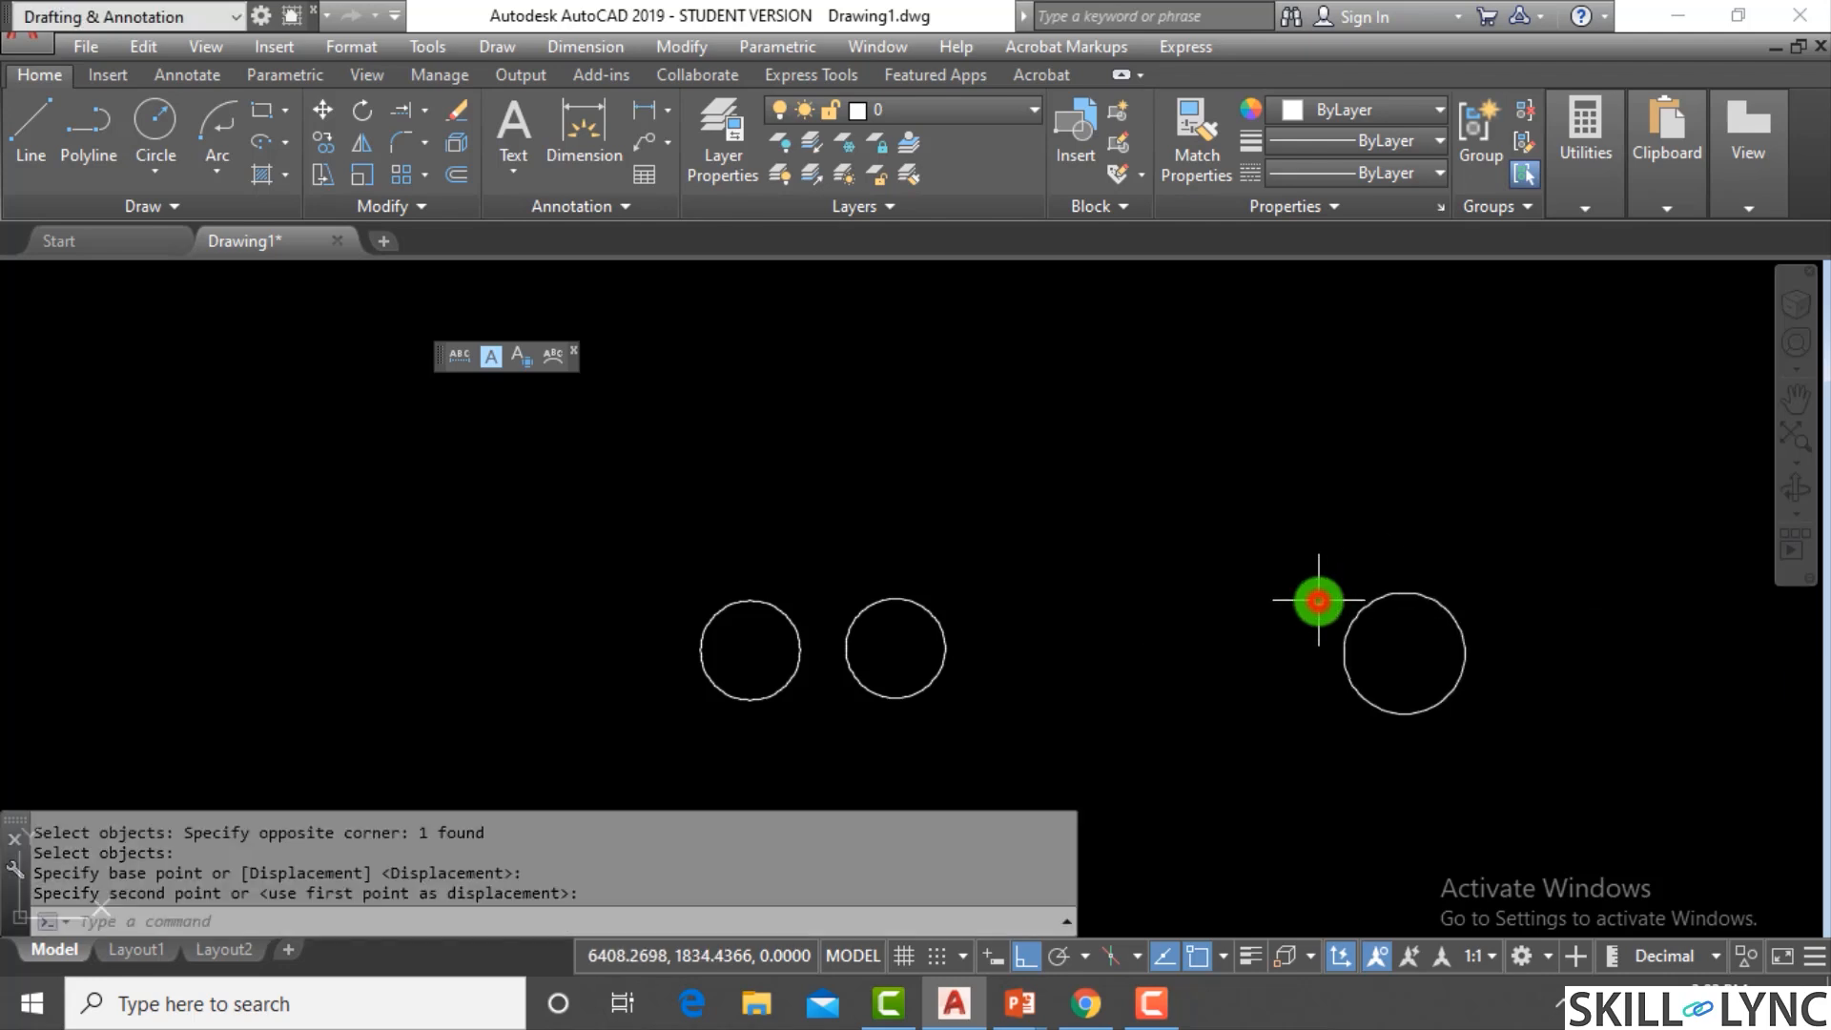
Move the leftmost circle farther to the left, away from the middle circle
type("m")
key("Return")
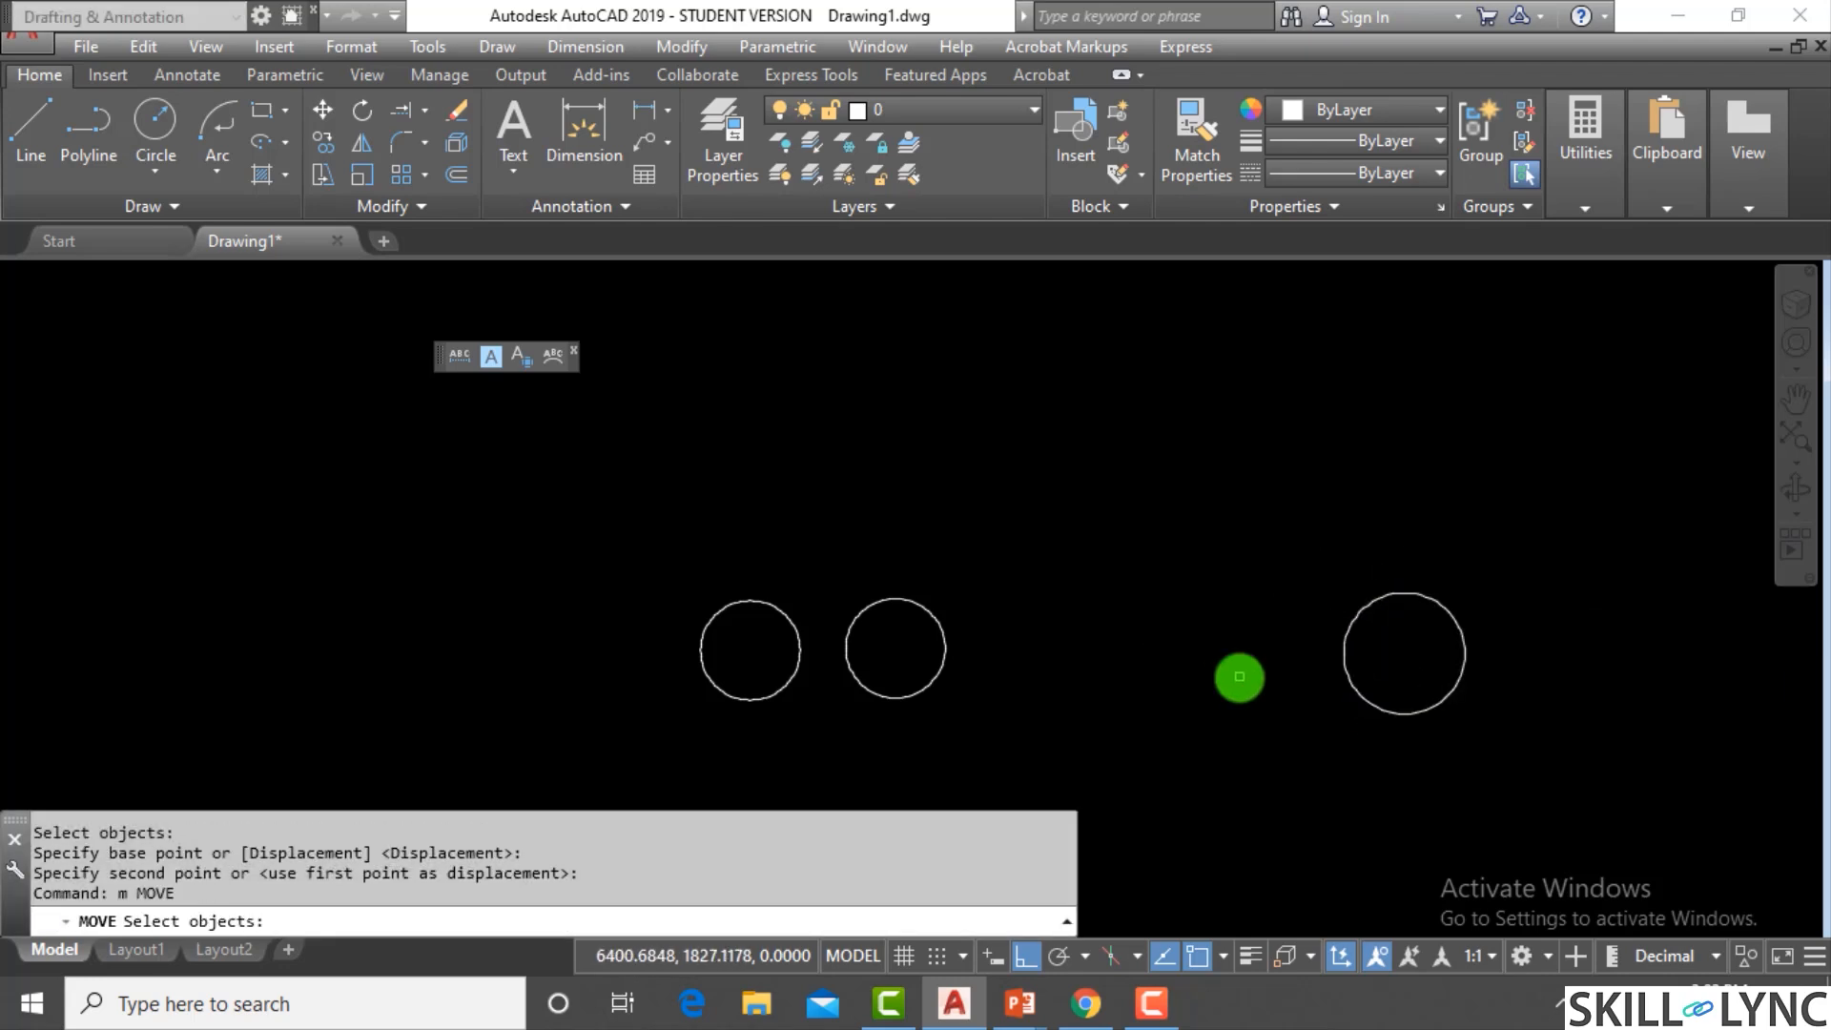
left_click(719, 632)
left_click(662, 612)
key("Return")
left_click(646, 610)
left_click(266, 560)
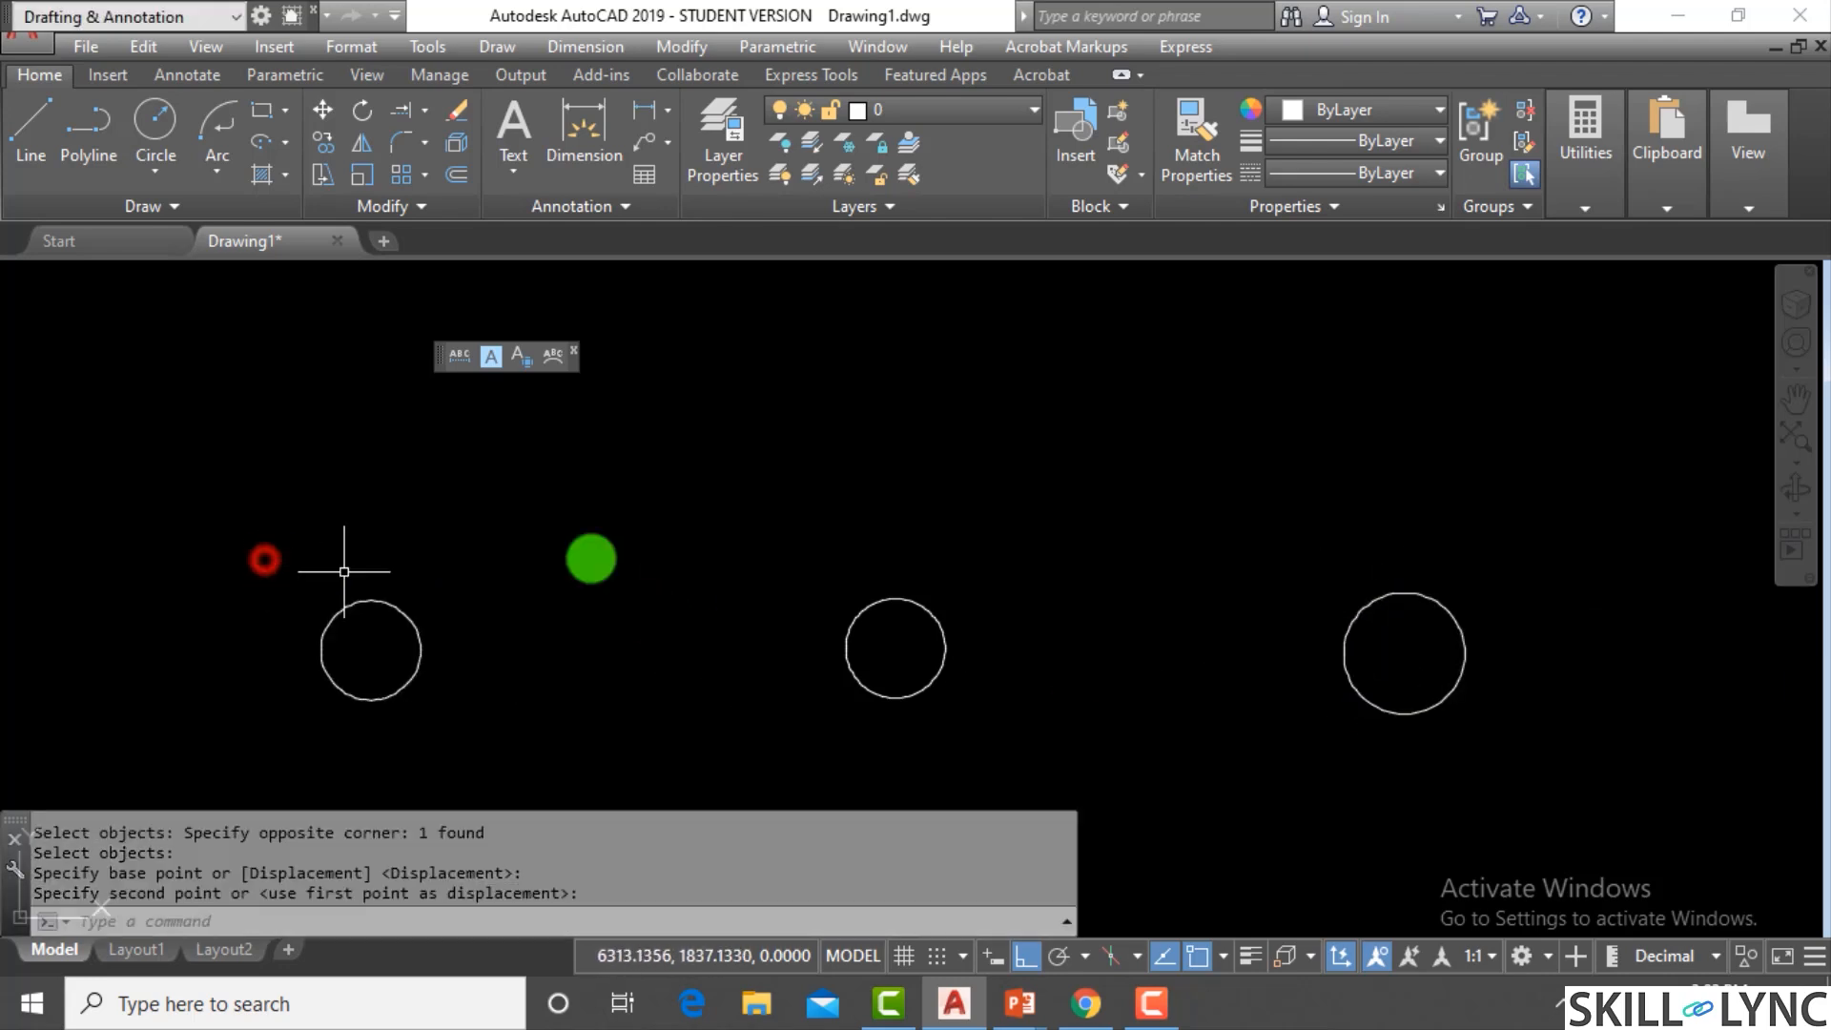
key("Escape")
key("Escape")
Draw another circle above the row, between the middle and rightmost circles
type("c")
key("Return")
left_click(1173, 445)
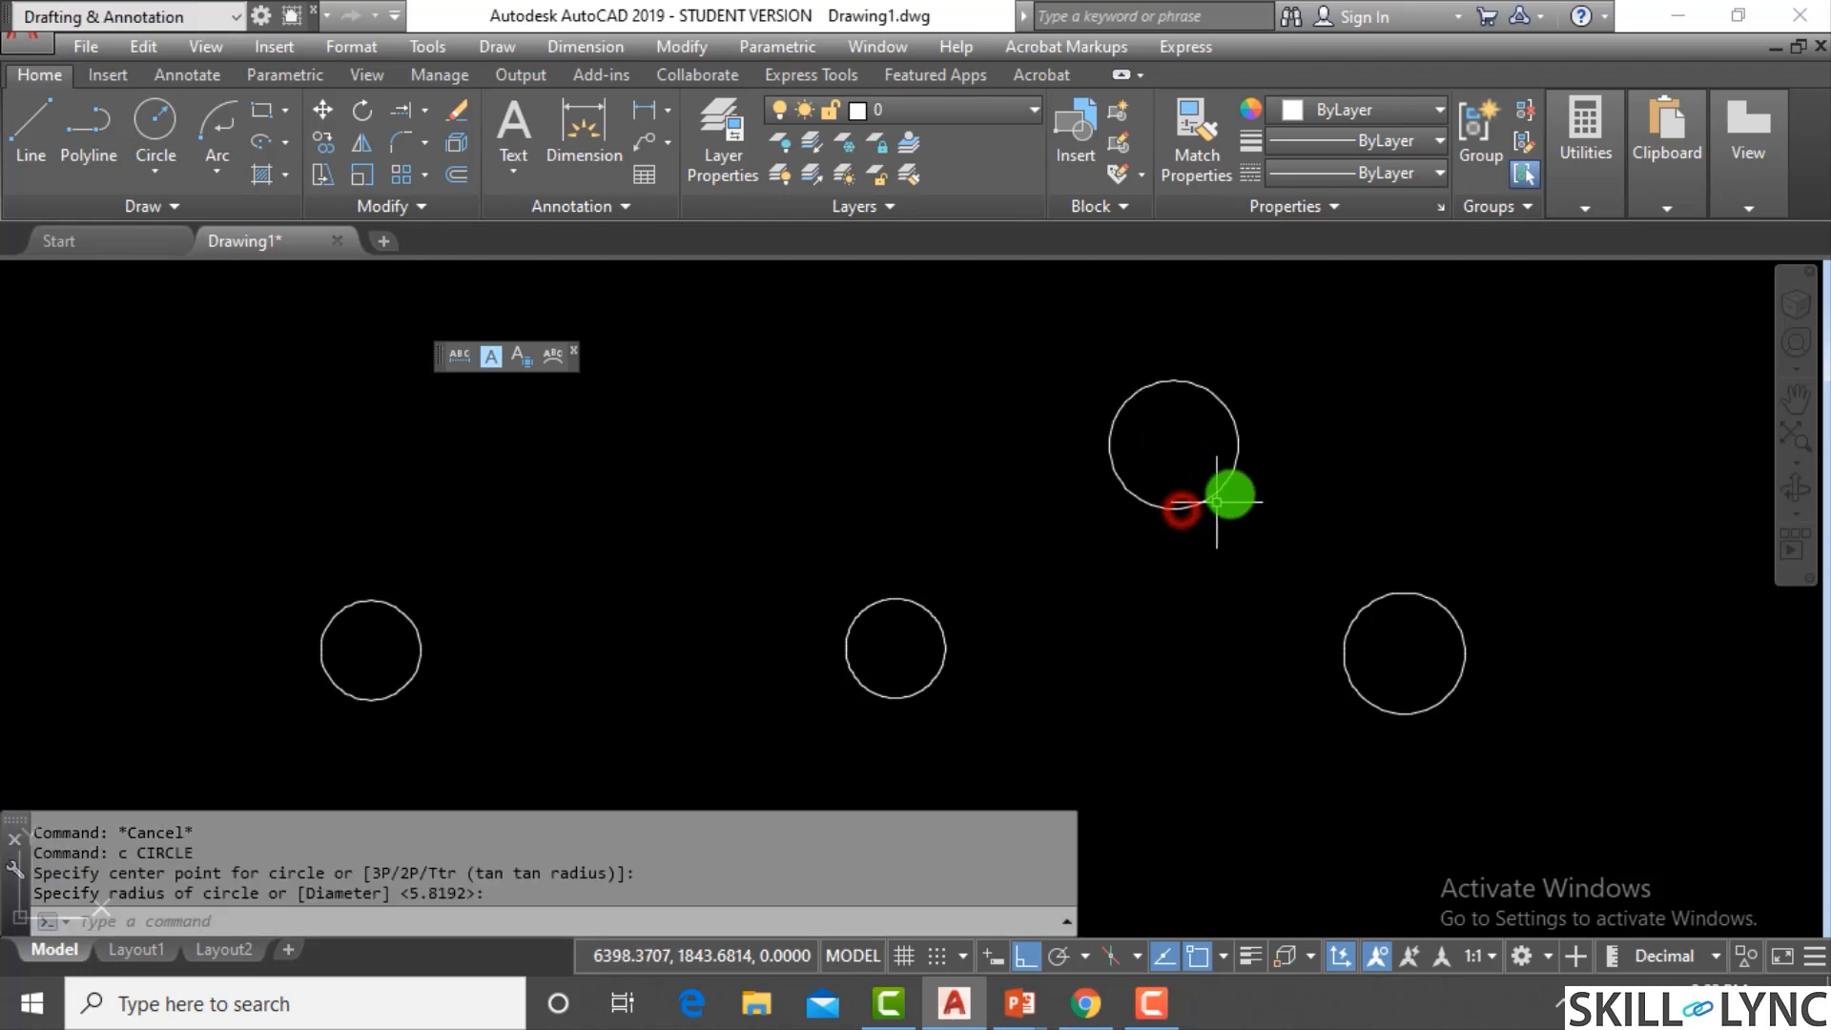
key("Return")
Select the leftmost circle with a crossing window and clear the selection, making it the previous selection set
left_click(490, 728)
left_click(388, 662)
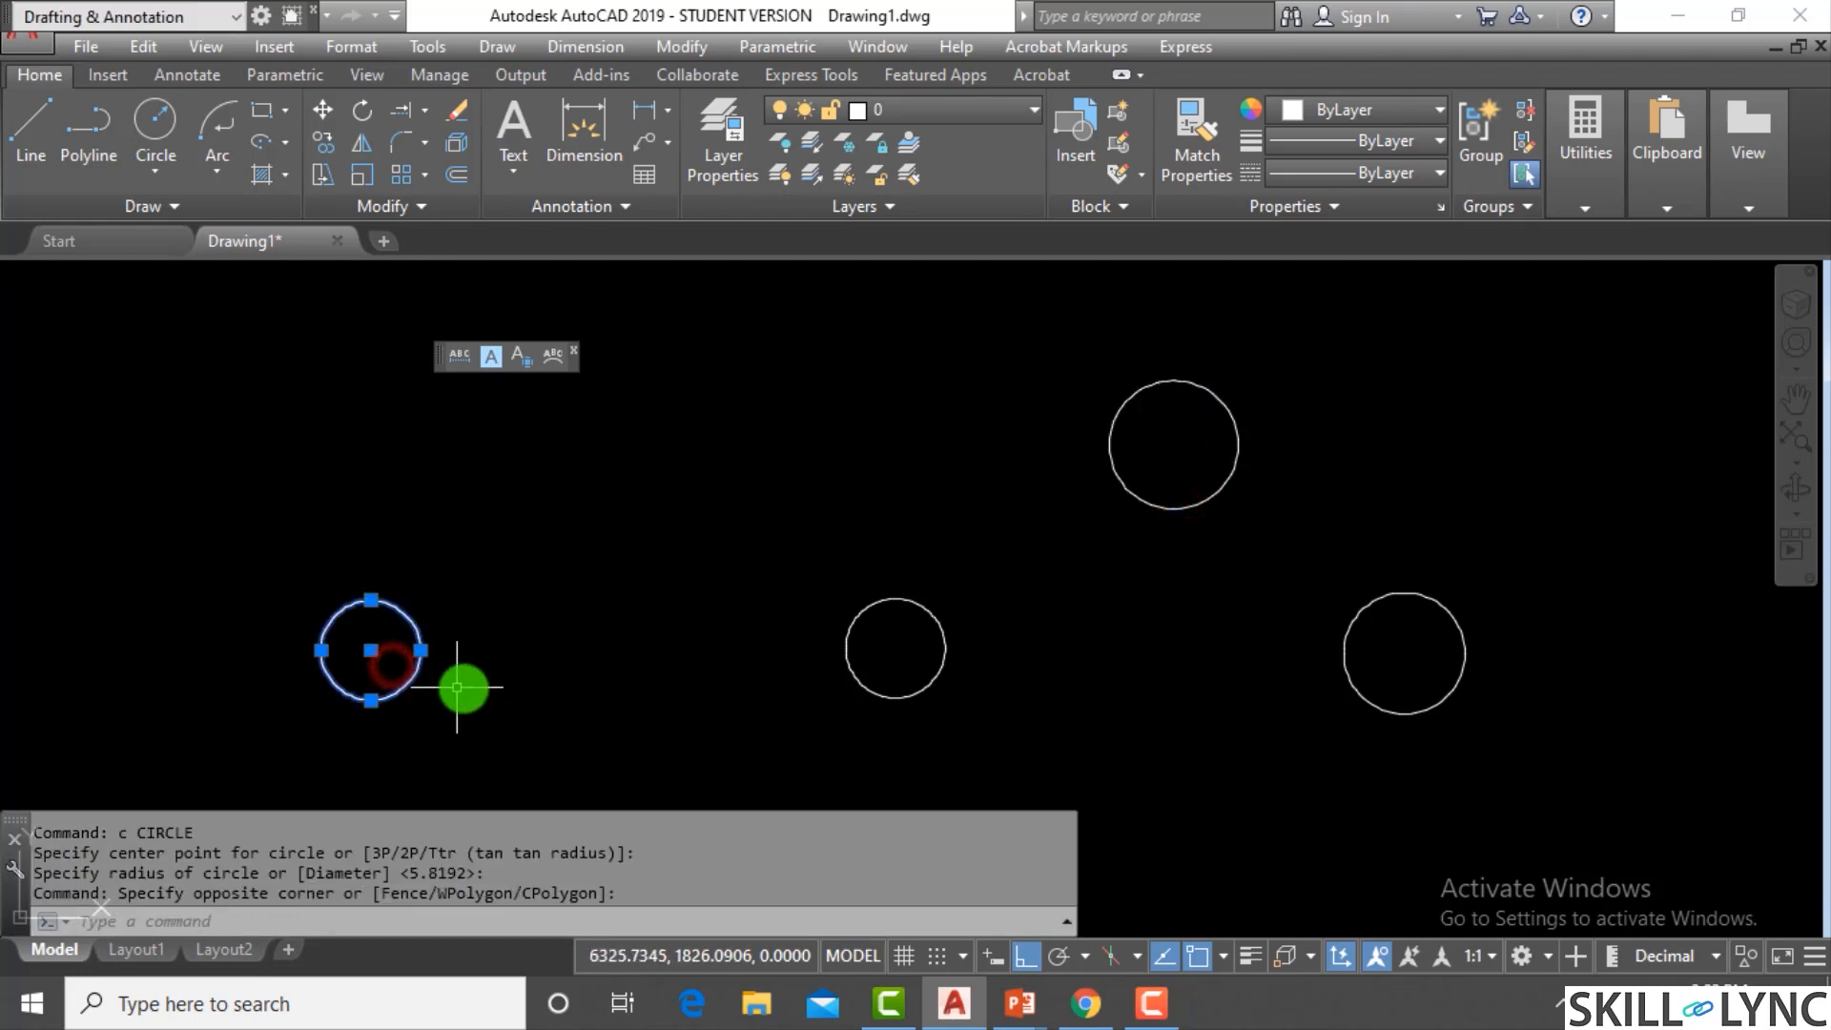
key("Escape")
key("Escape")
key("Escape")
key("Escape")
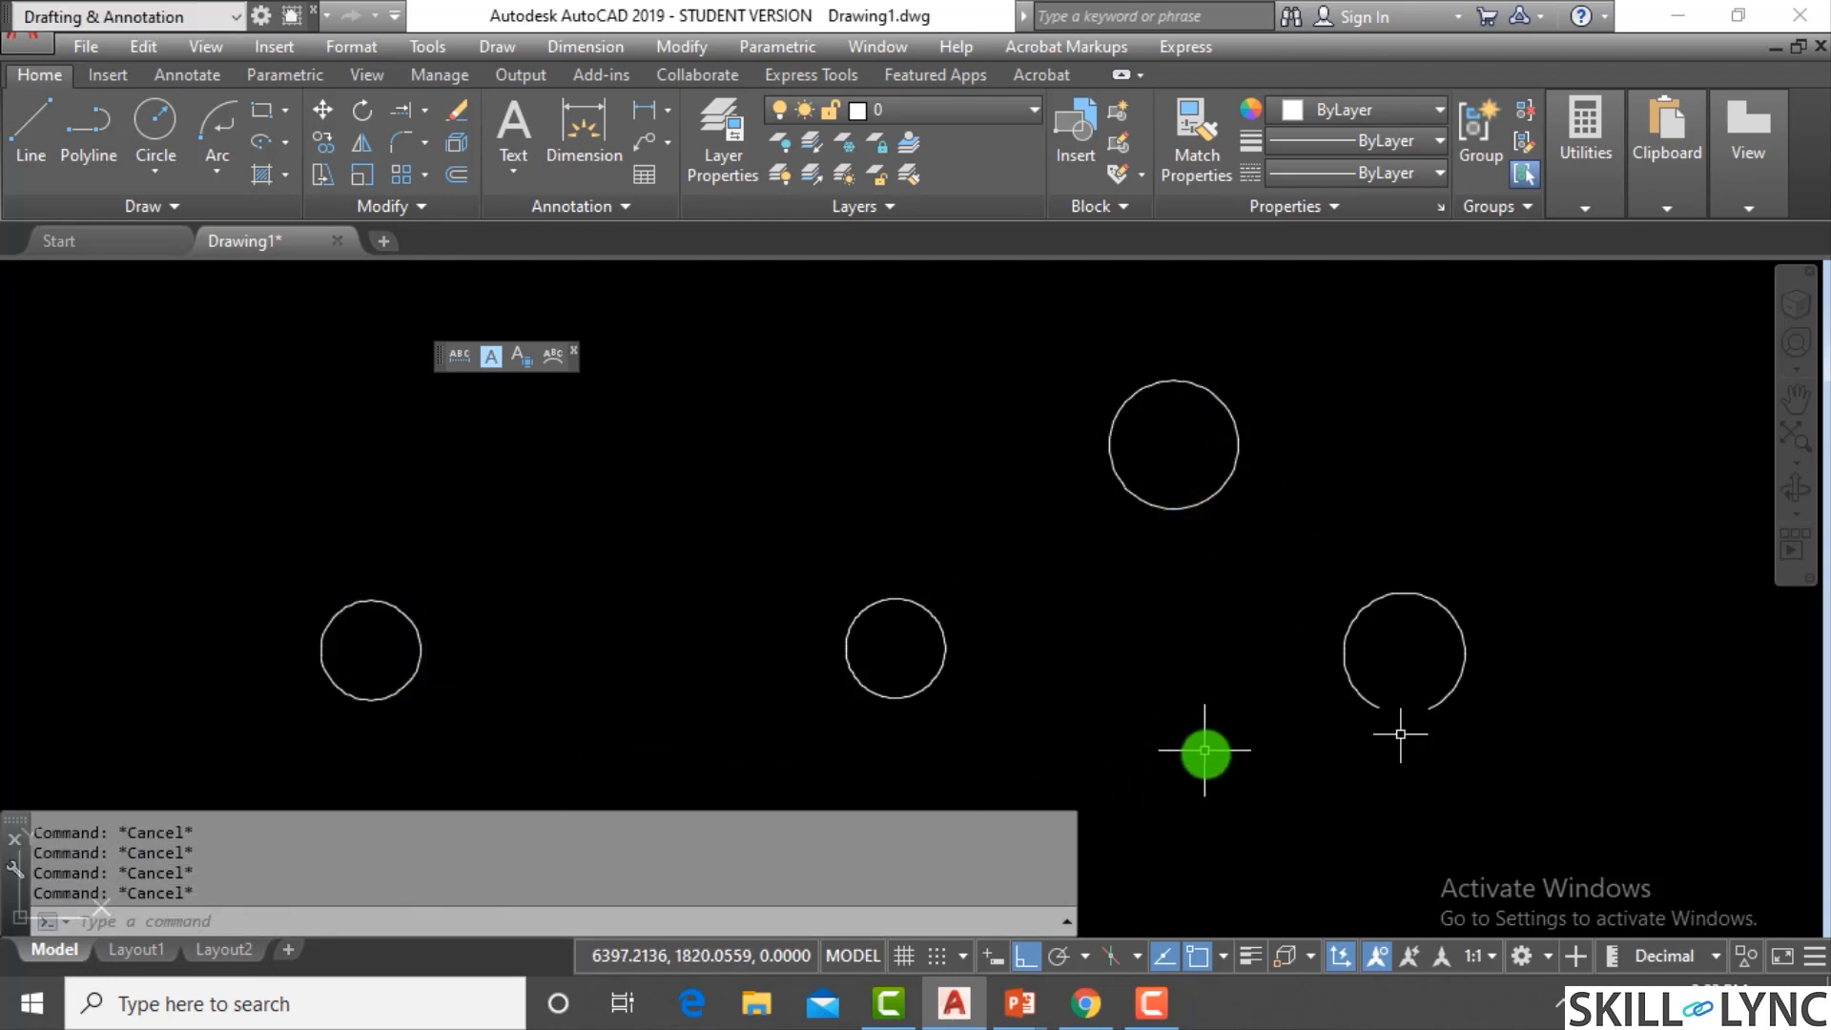
Erase the leftmost circle using the Previous selection option (p), and undo the erase
type("e")
key("Return")
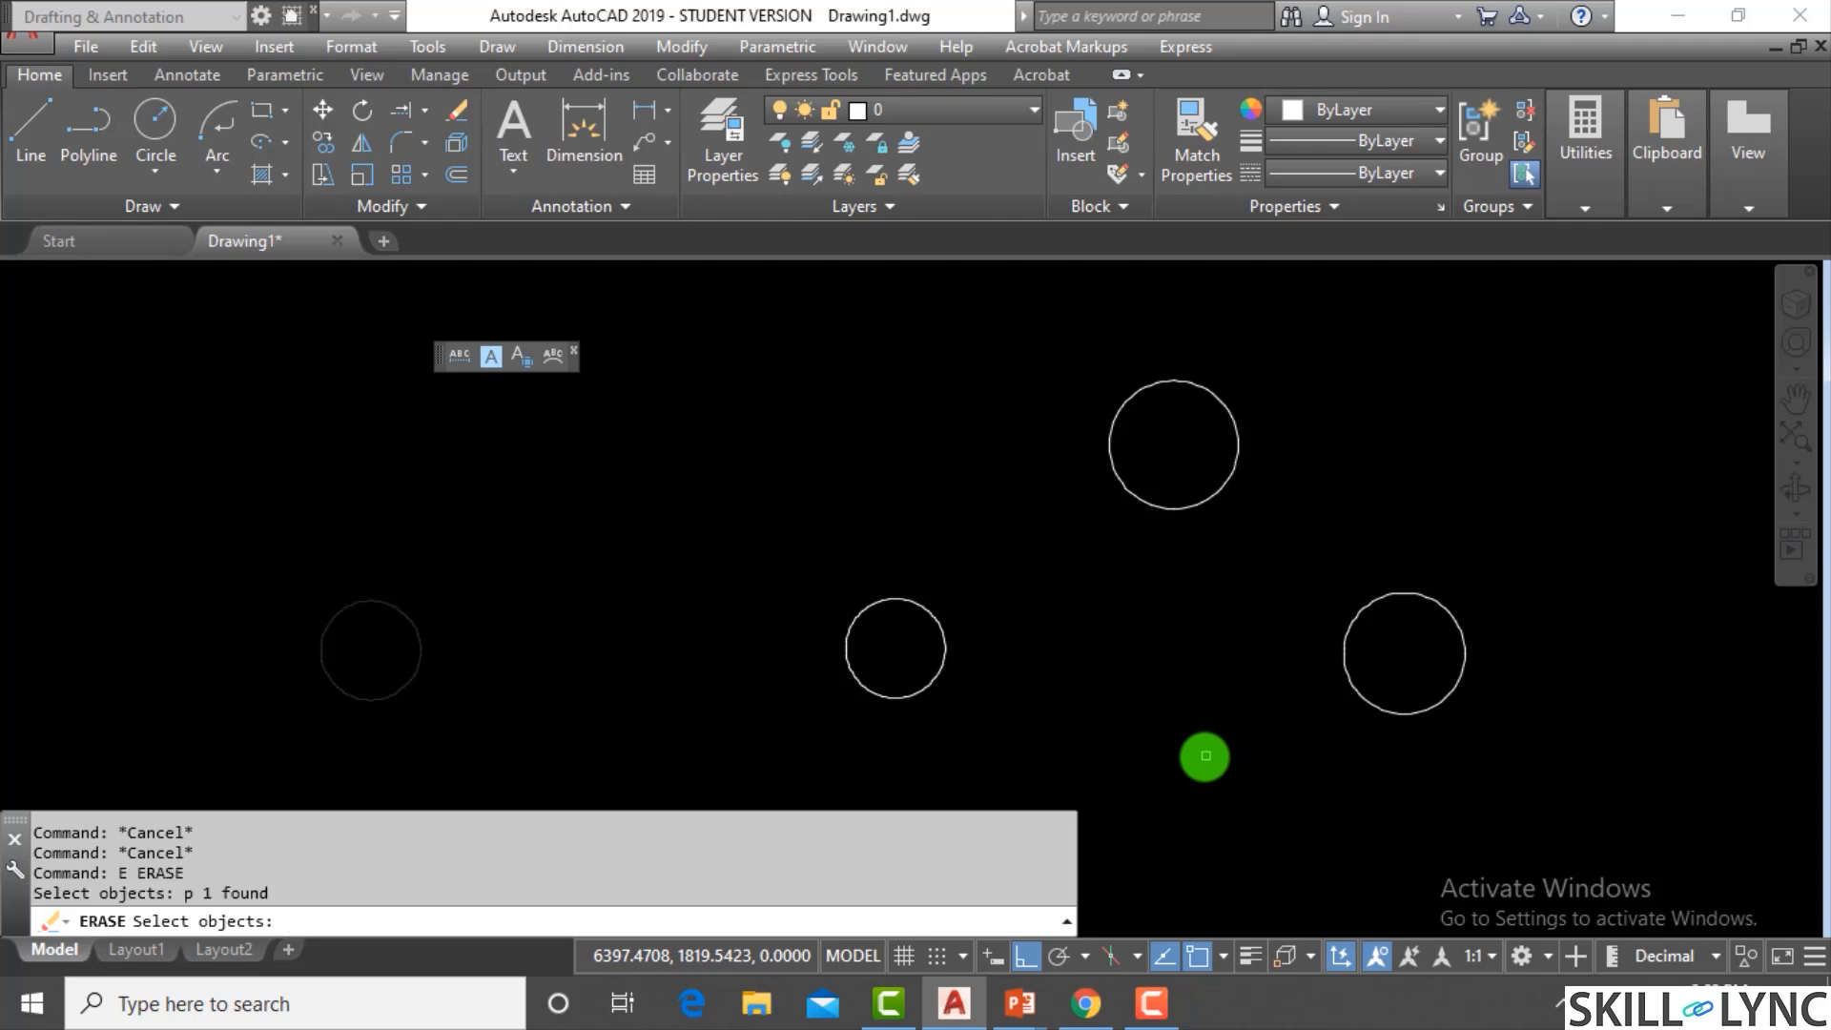
key("Return")
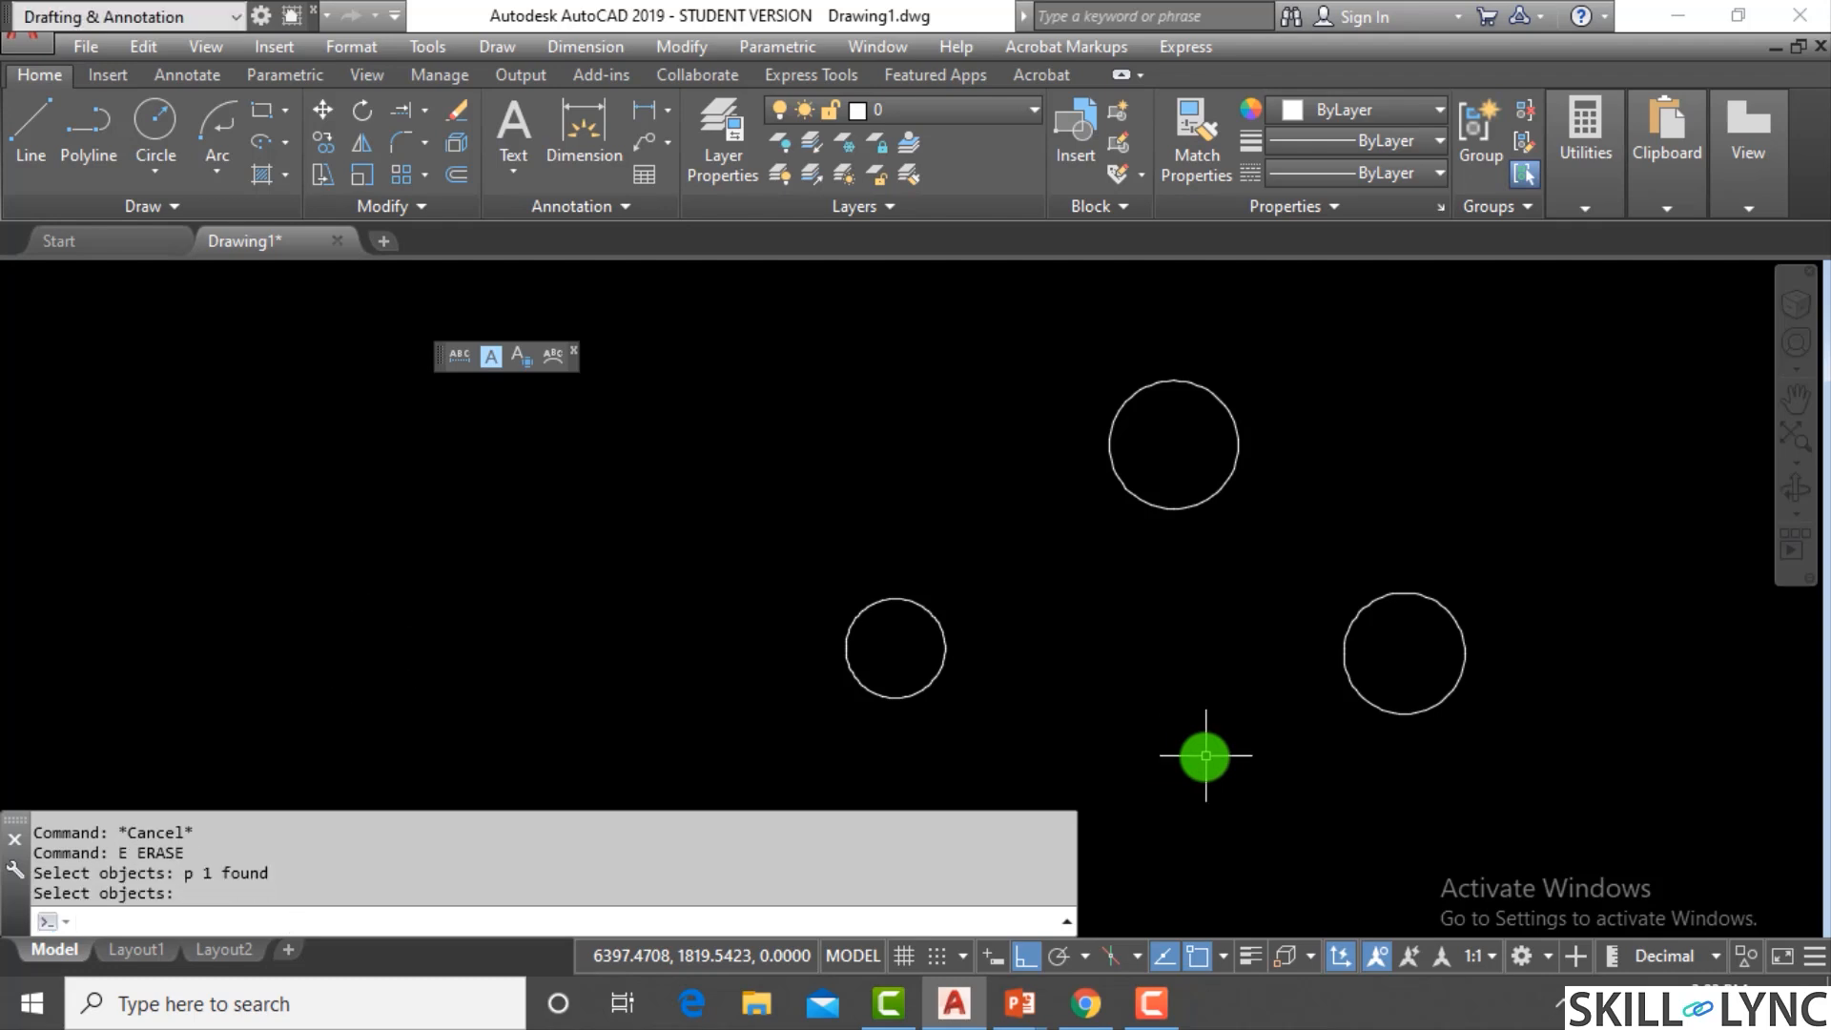
type("e")
key("Escape")
key("Escape")
type("u")
key("Return")
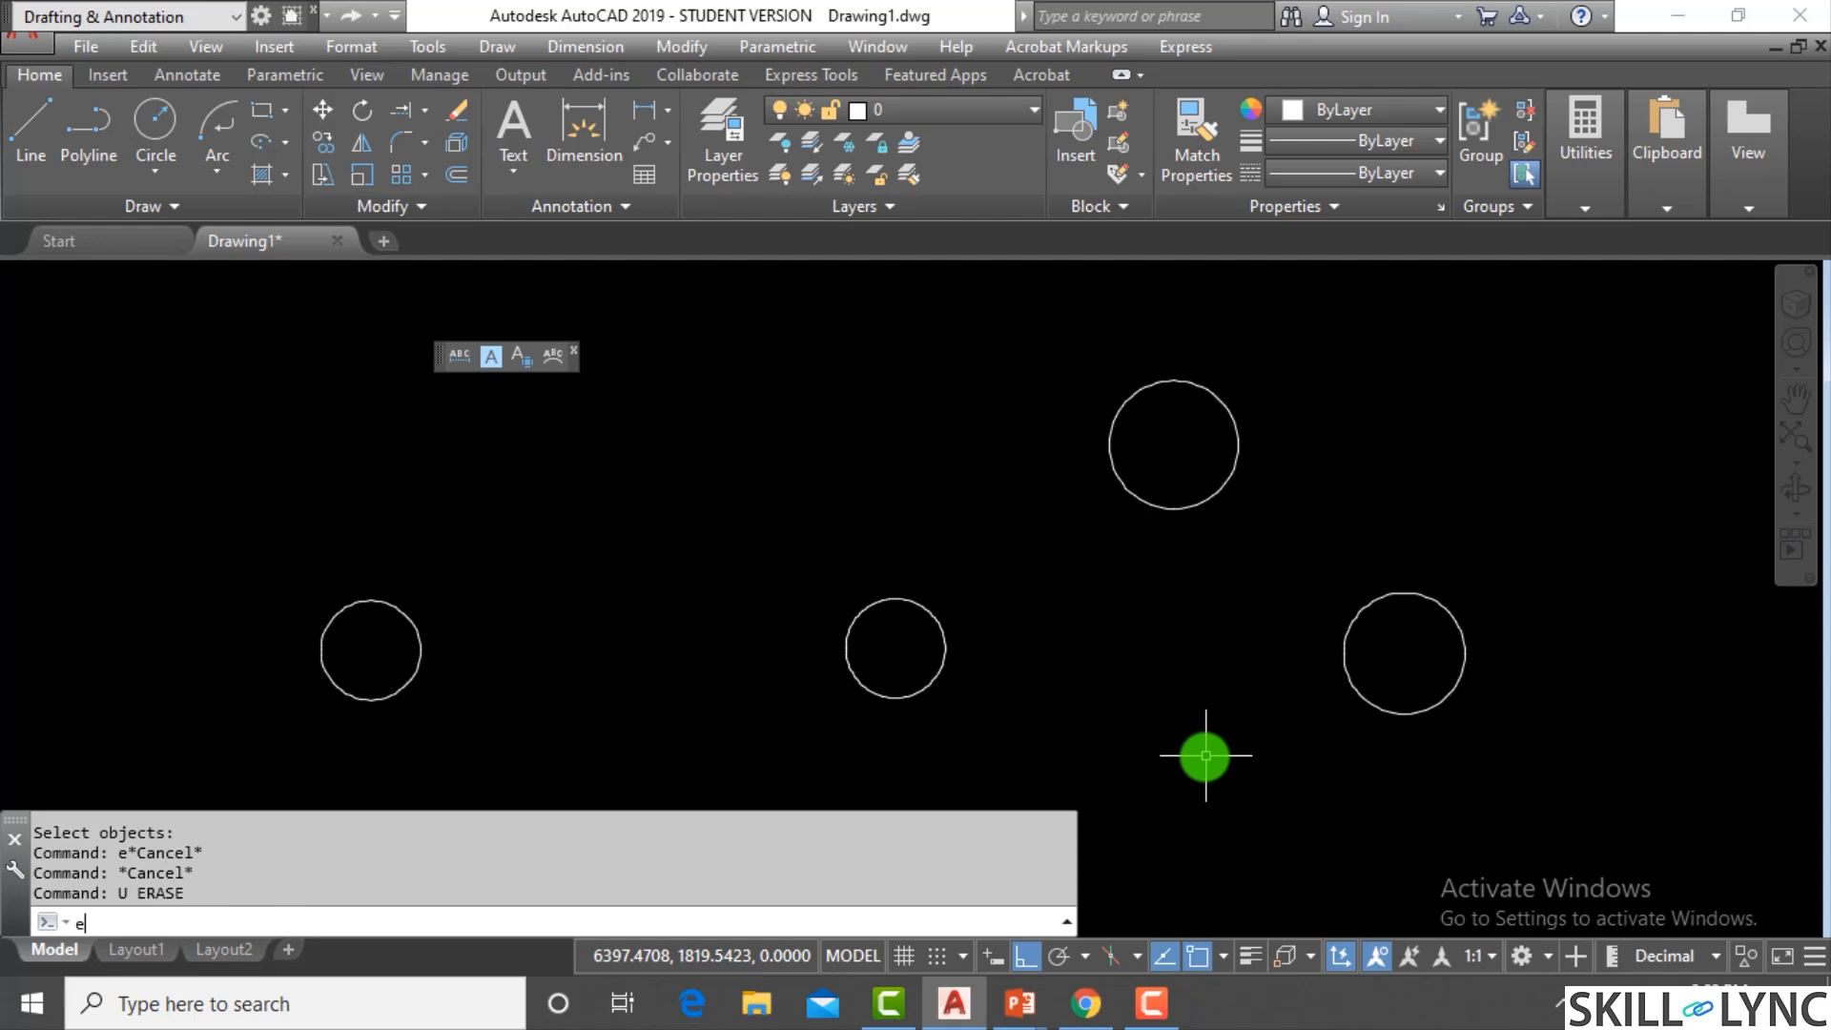
Erase the most recently drawn circle using the Last selection option (l), and undo the erase
key("Return")
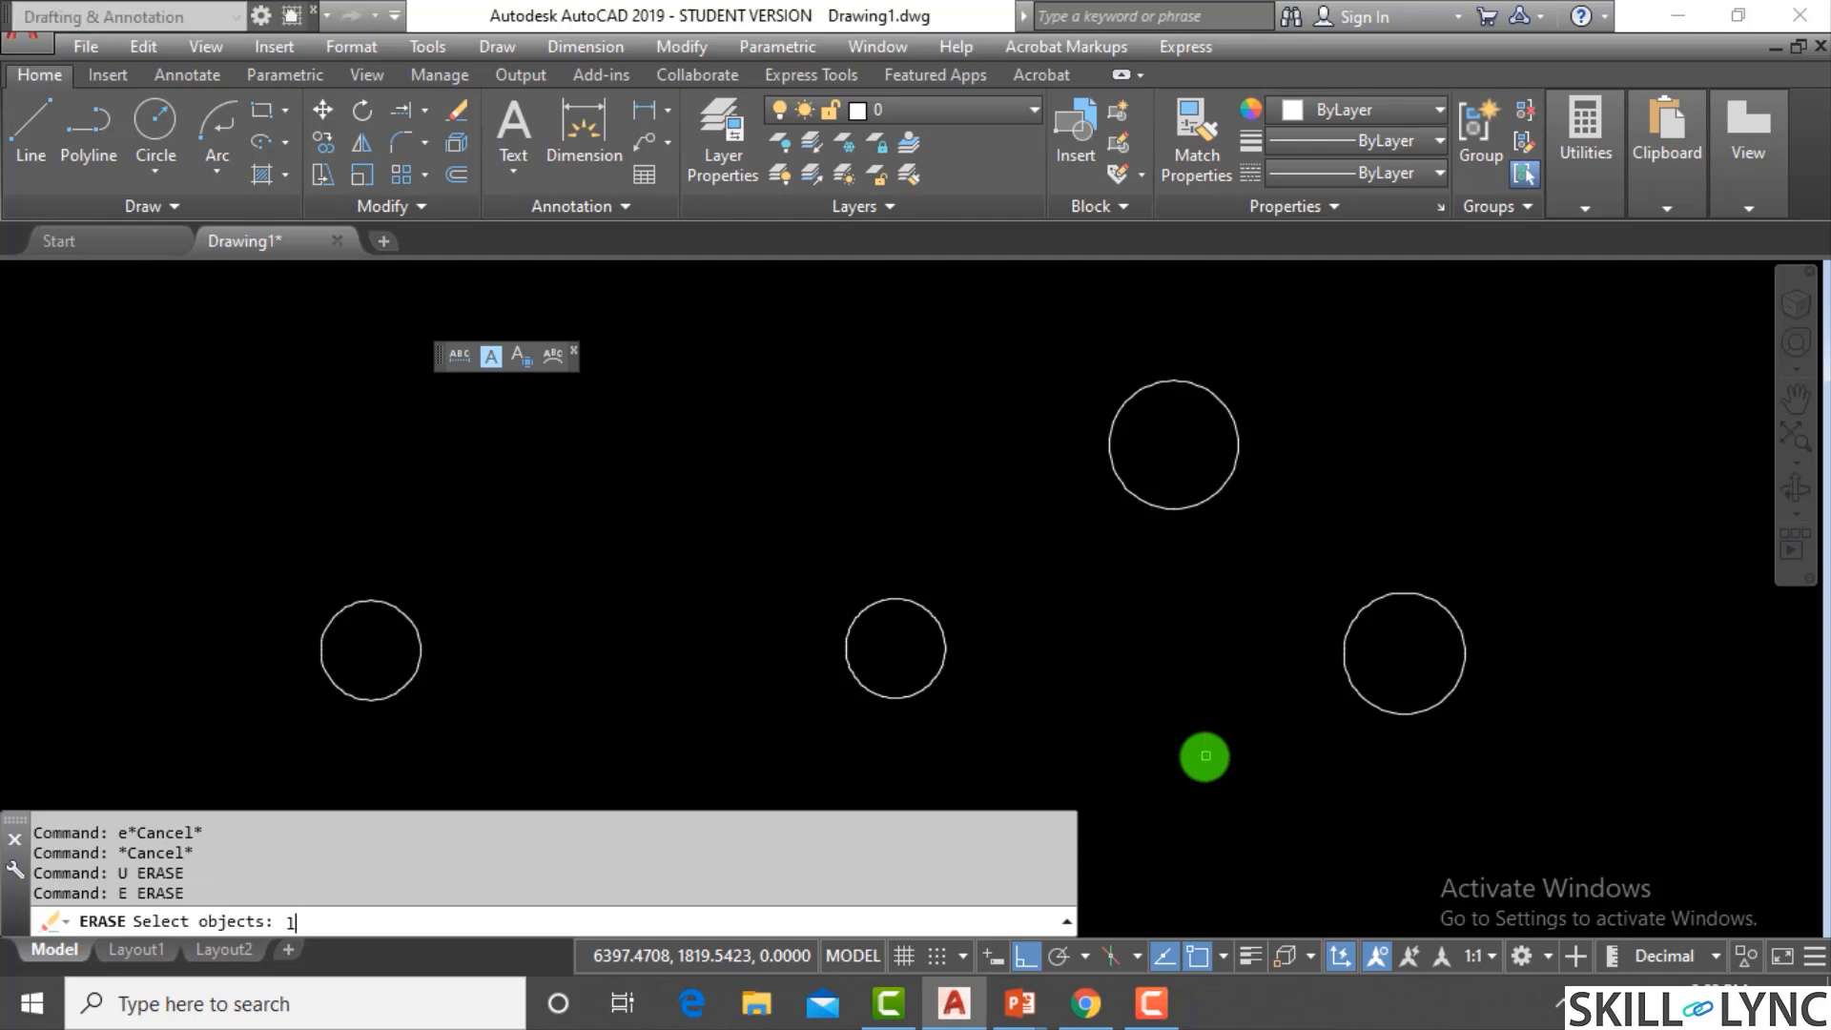
type("l")
key("Return")
key("Return")
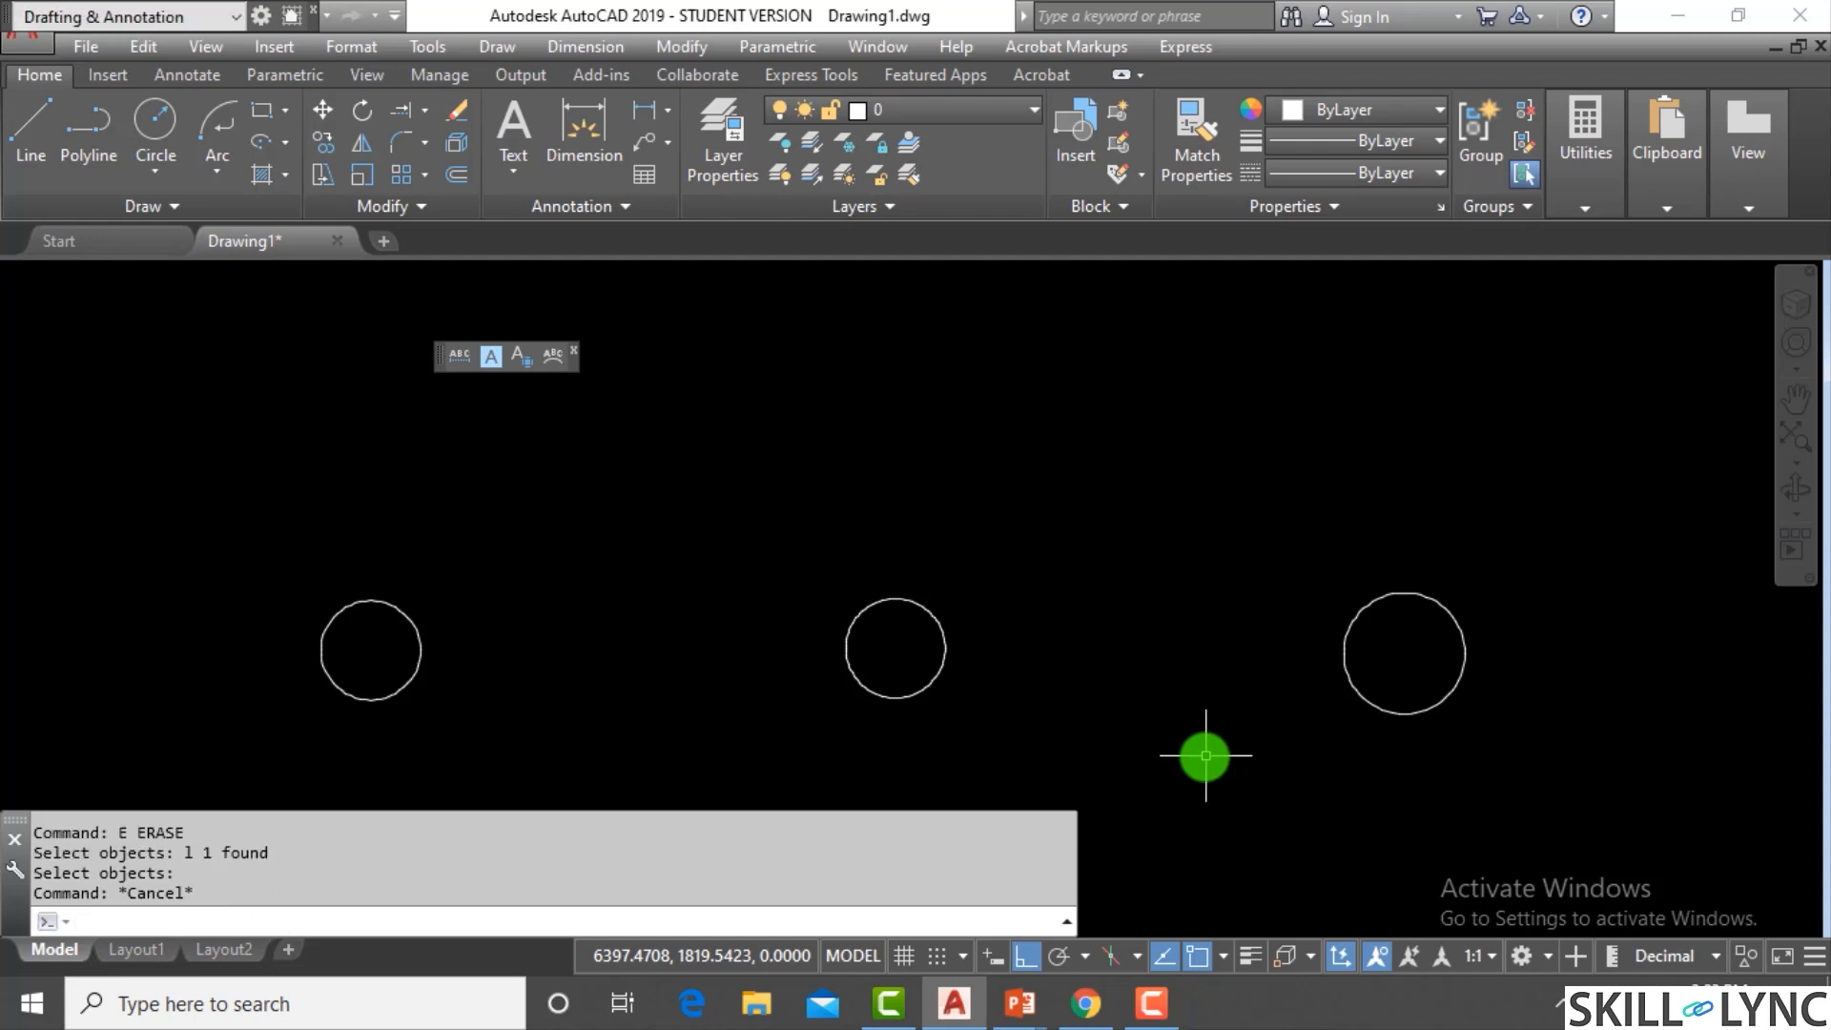
type("u")
key("Return")
Erase every object in the drawing using the All selection option
type("e")
key("Return")
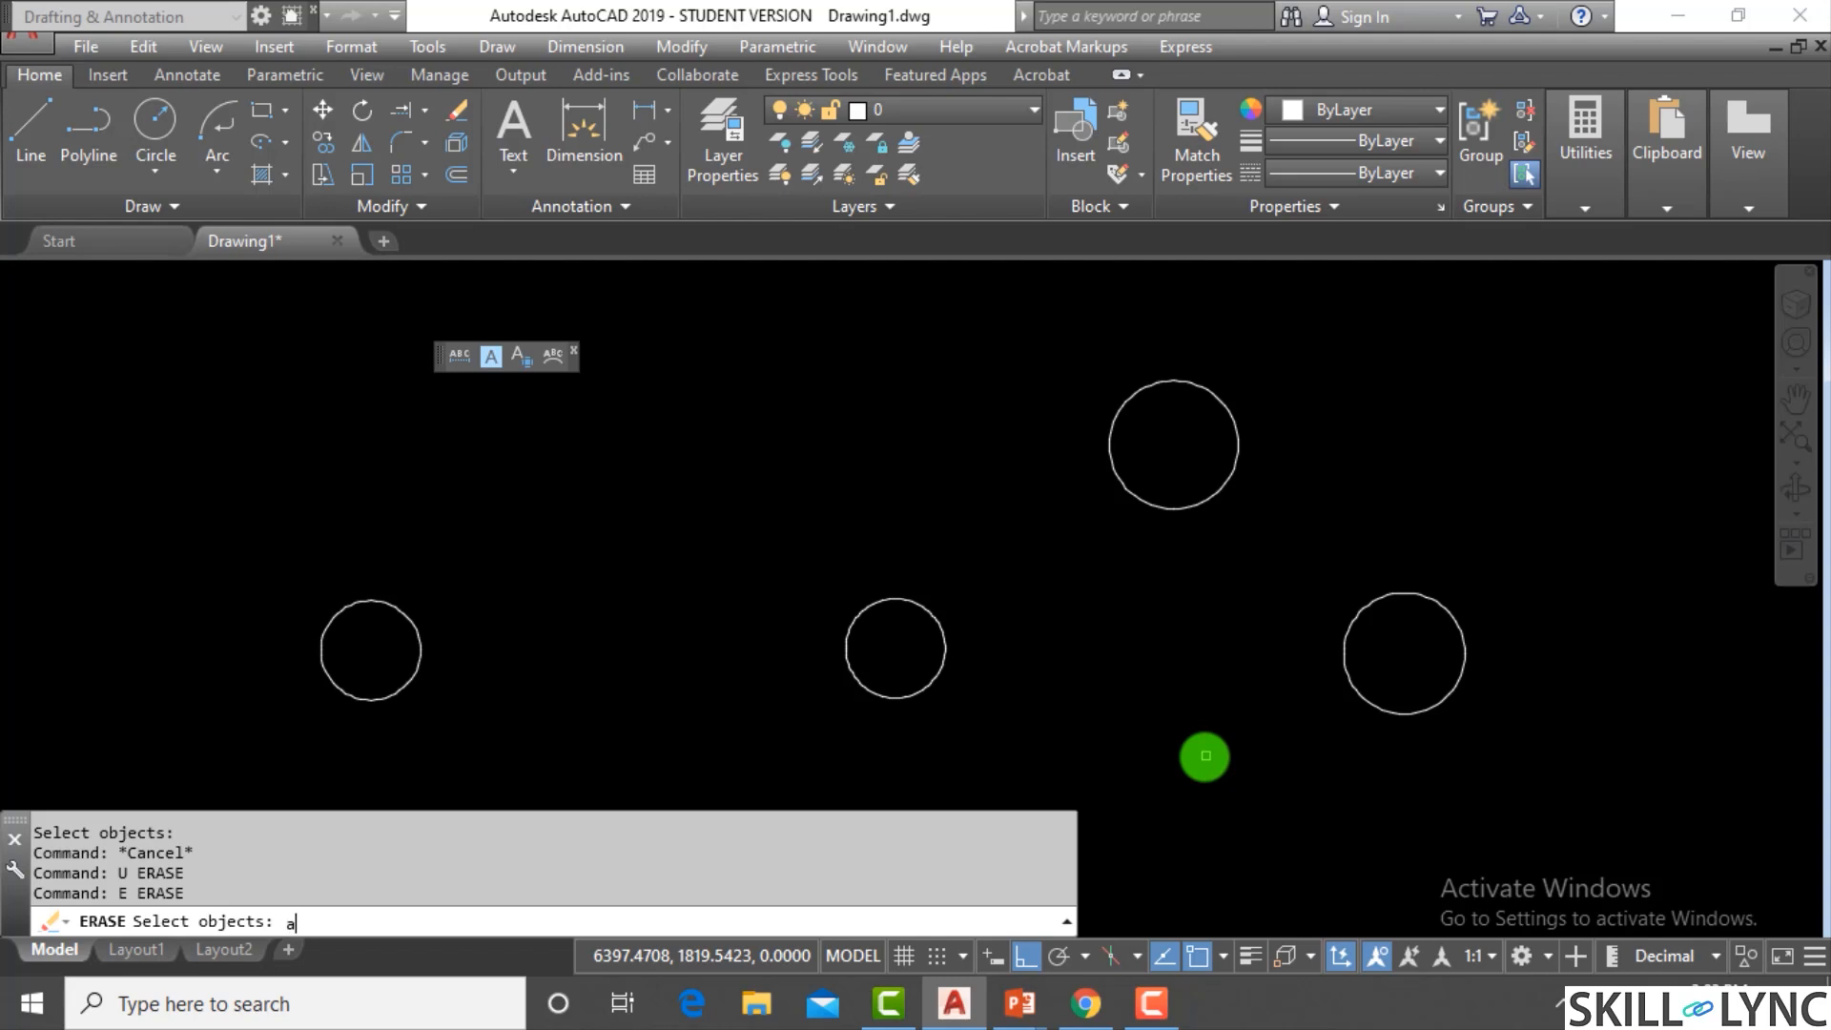
type("all")
key("Return")
key("Return")
key("Escape")
key("Escape")
type("e")
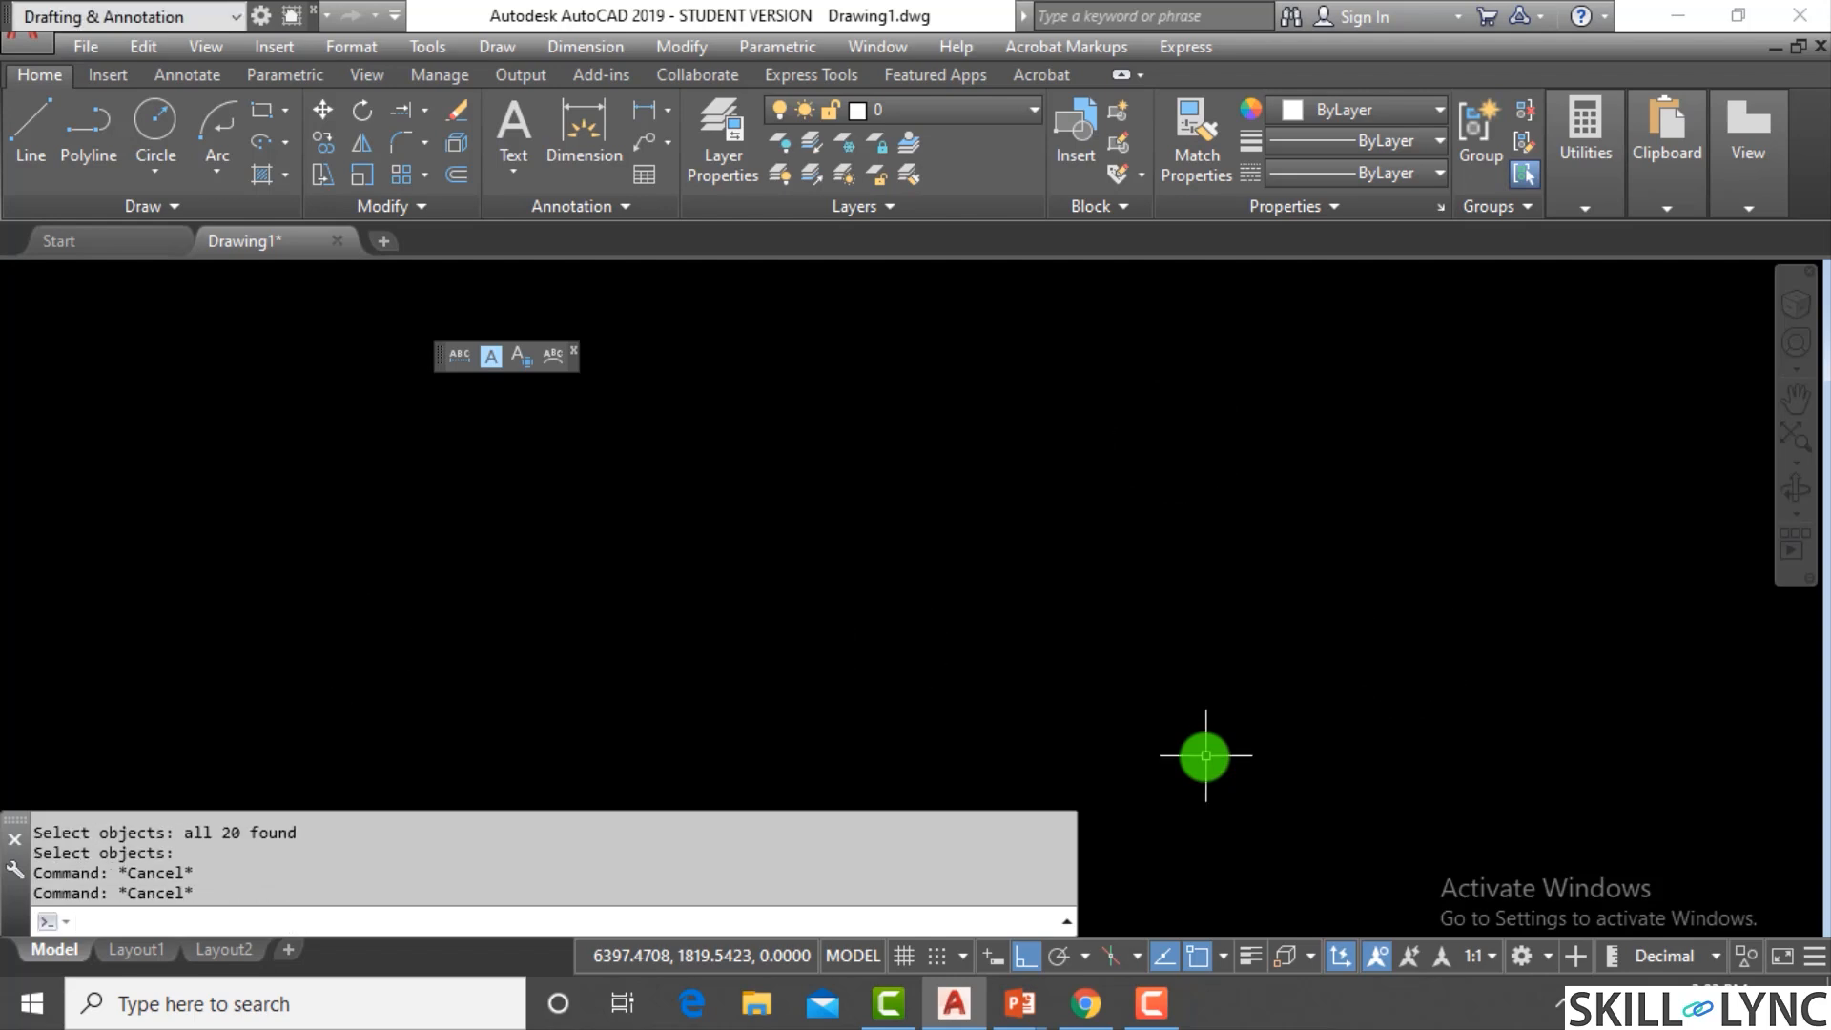
key("Return")
key("Escape")
key("Escape")
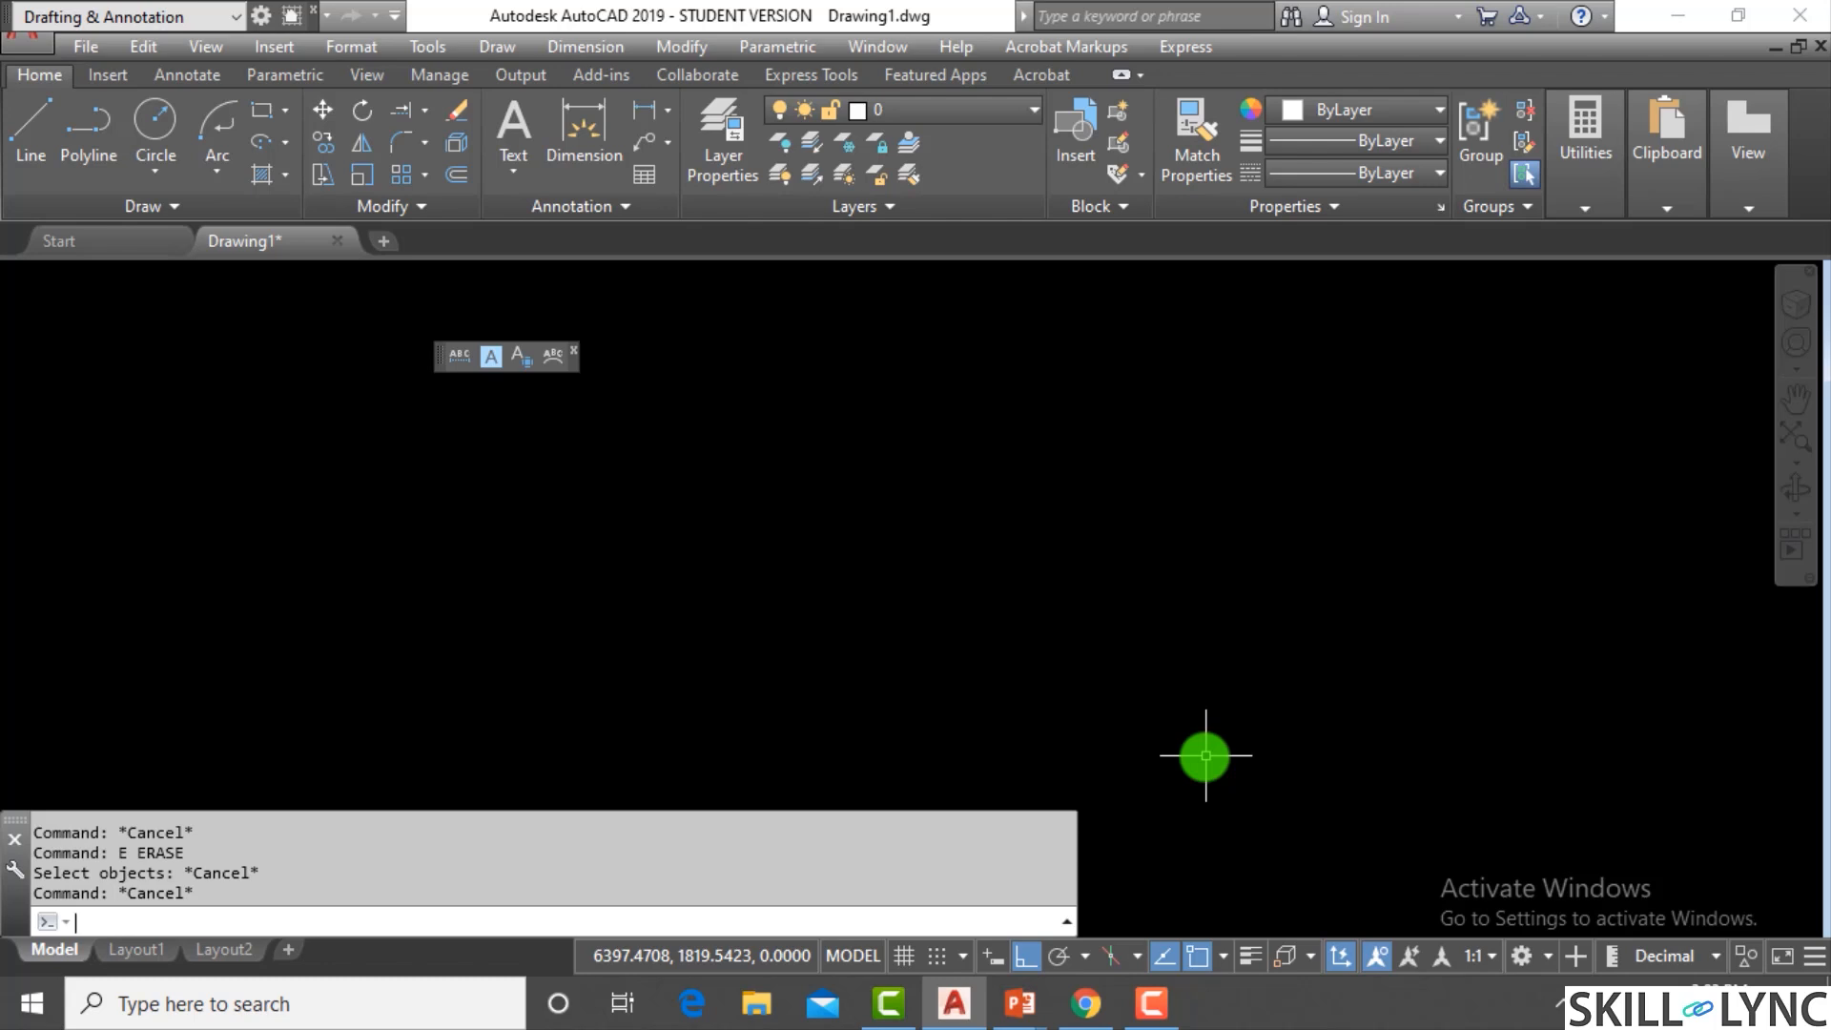
Undo the erase of all objects to bring back the four circles
type("u")
key("Return")
type("u")
key("Return")
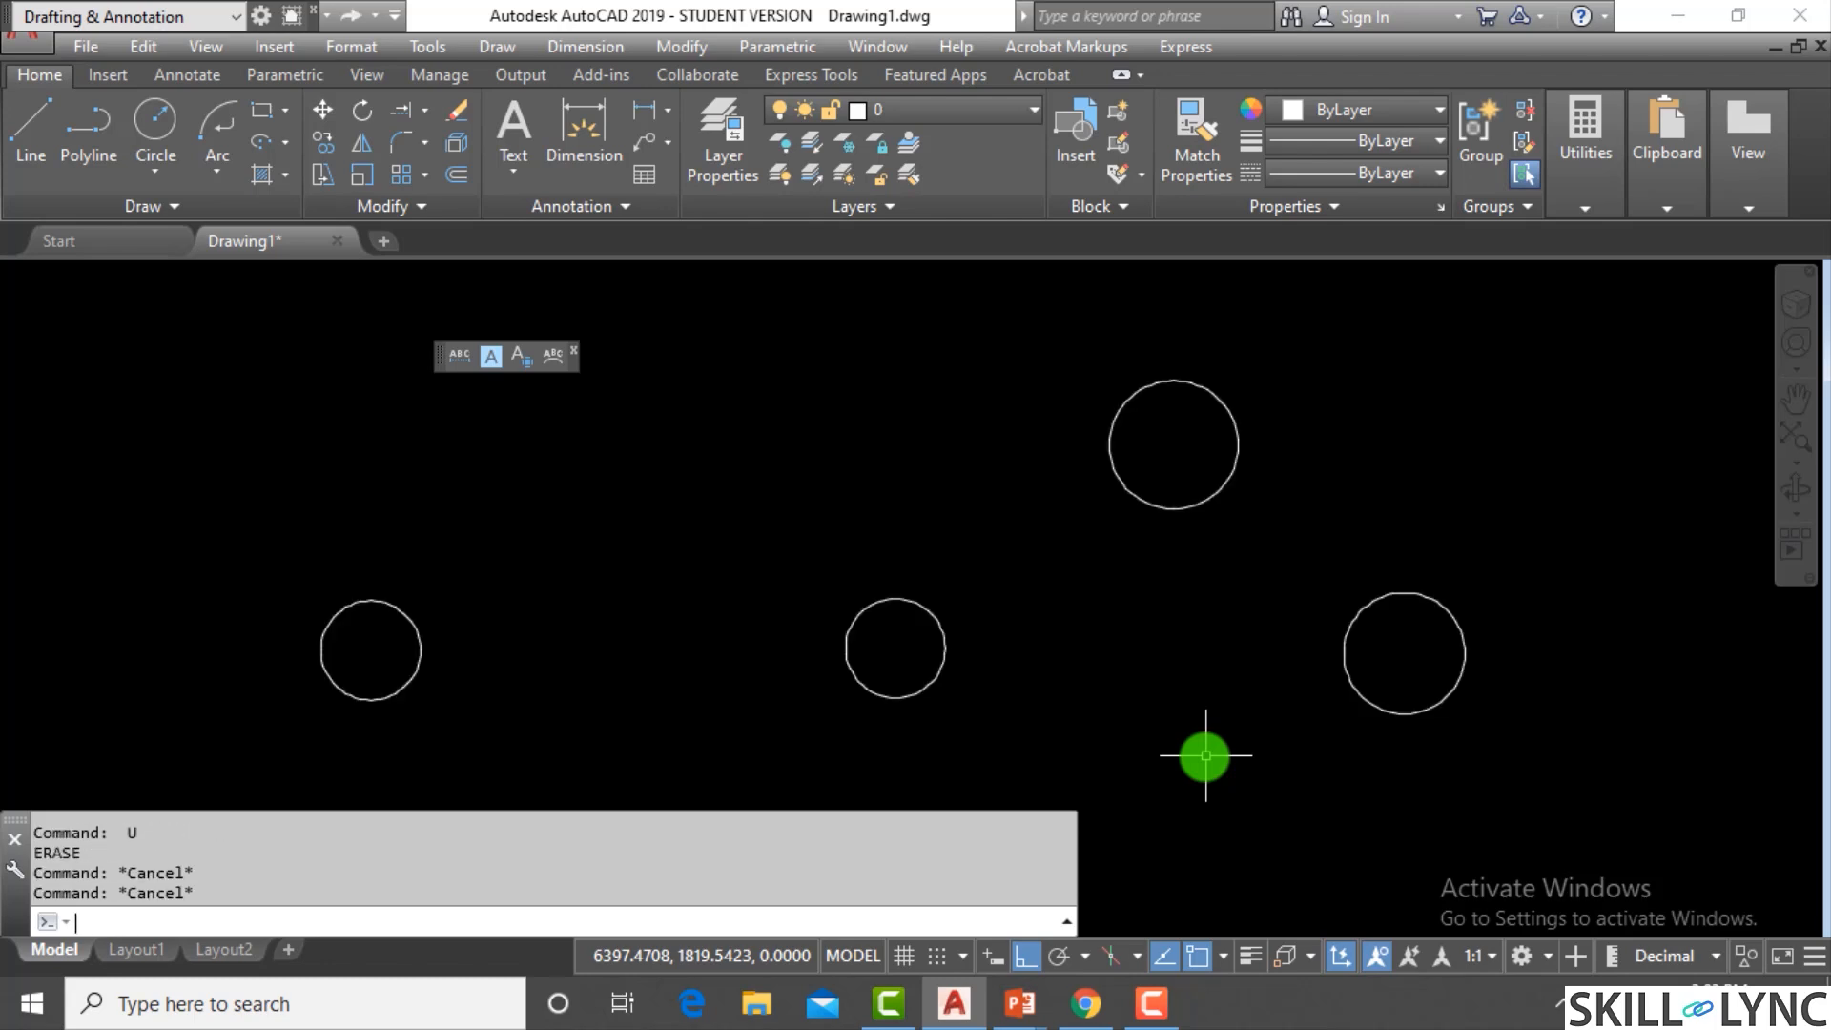
Erase the four circles using the Fence selection option (f), running the fence from the leftmost circle through the middle and upper circles to the rightmost
type("e")
key("Return")
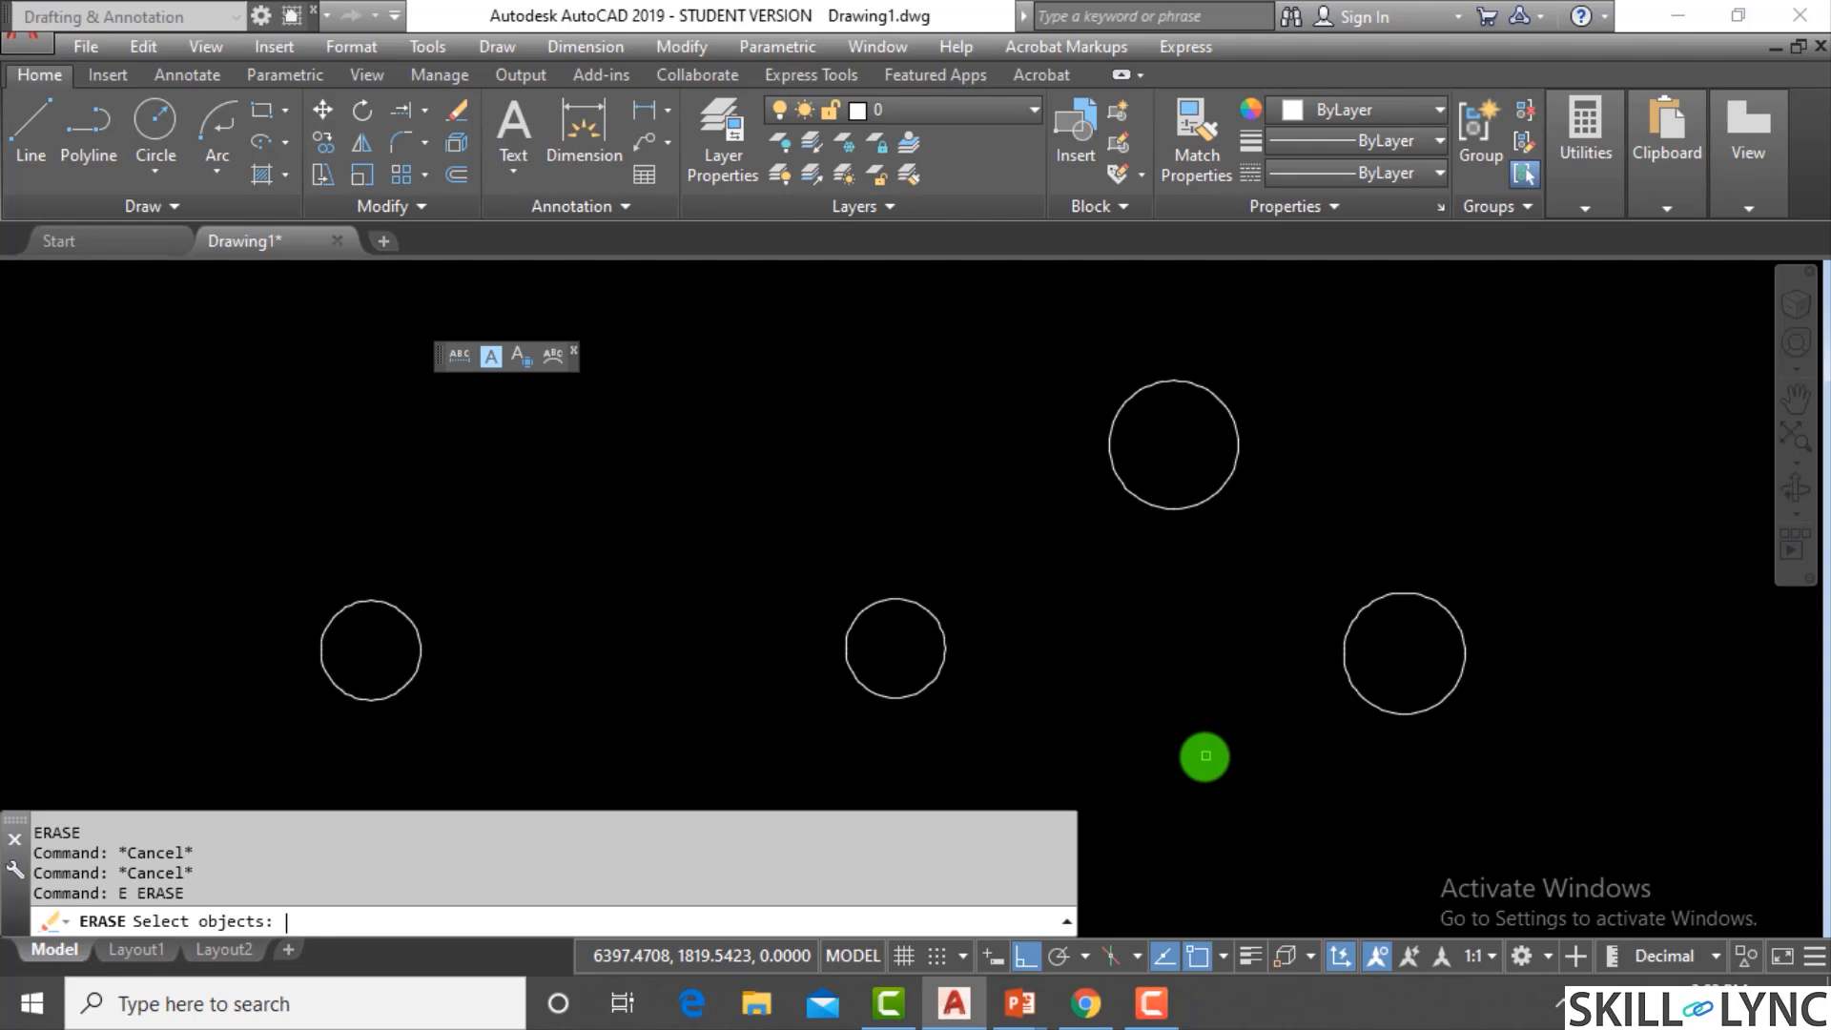
type("f")
key("Return")
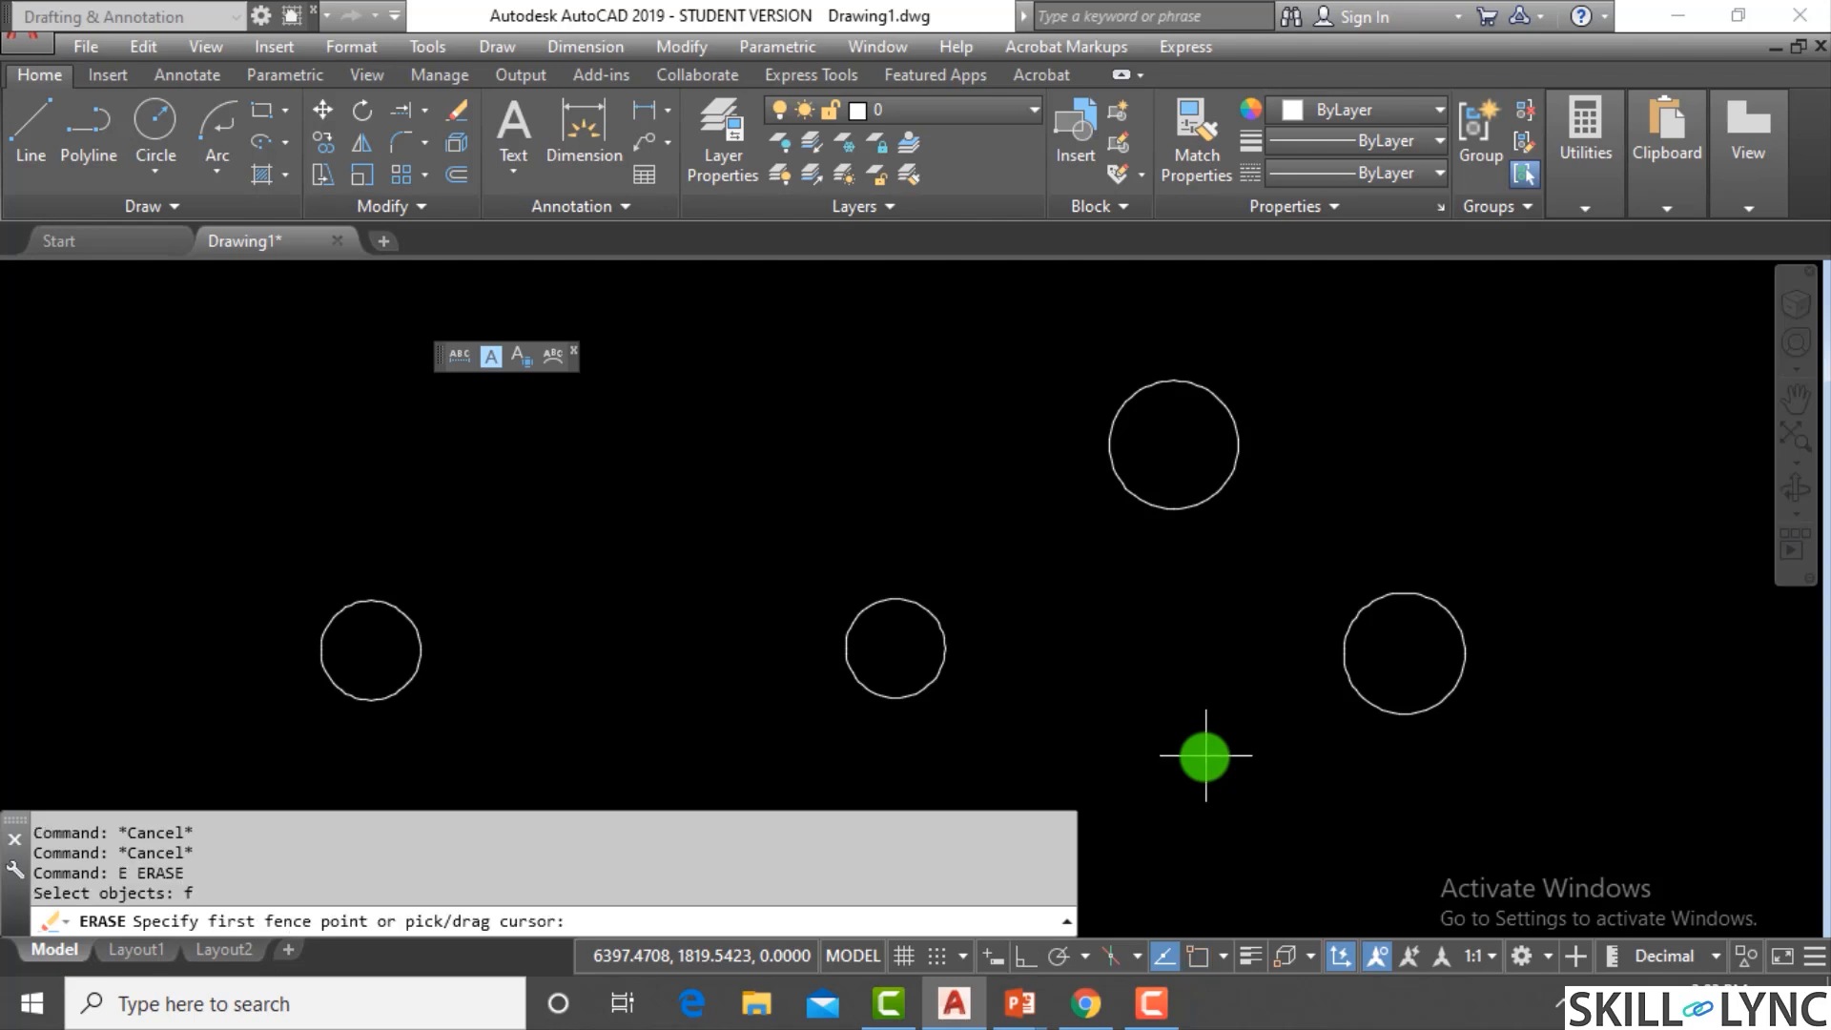
left_click(370, 668)
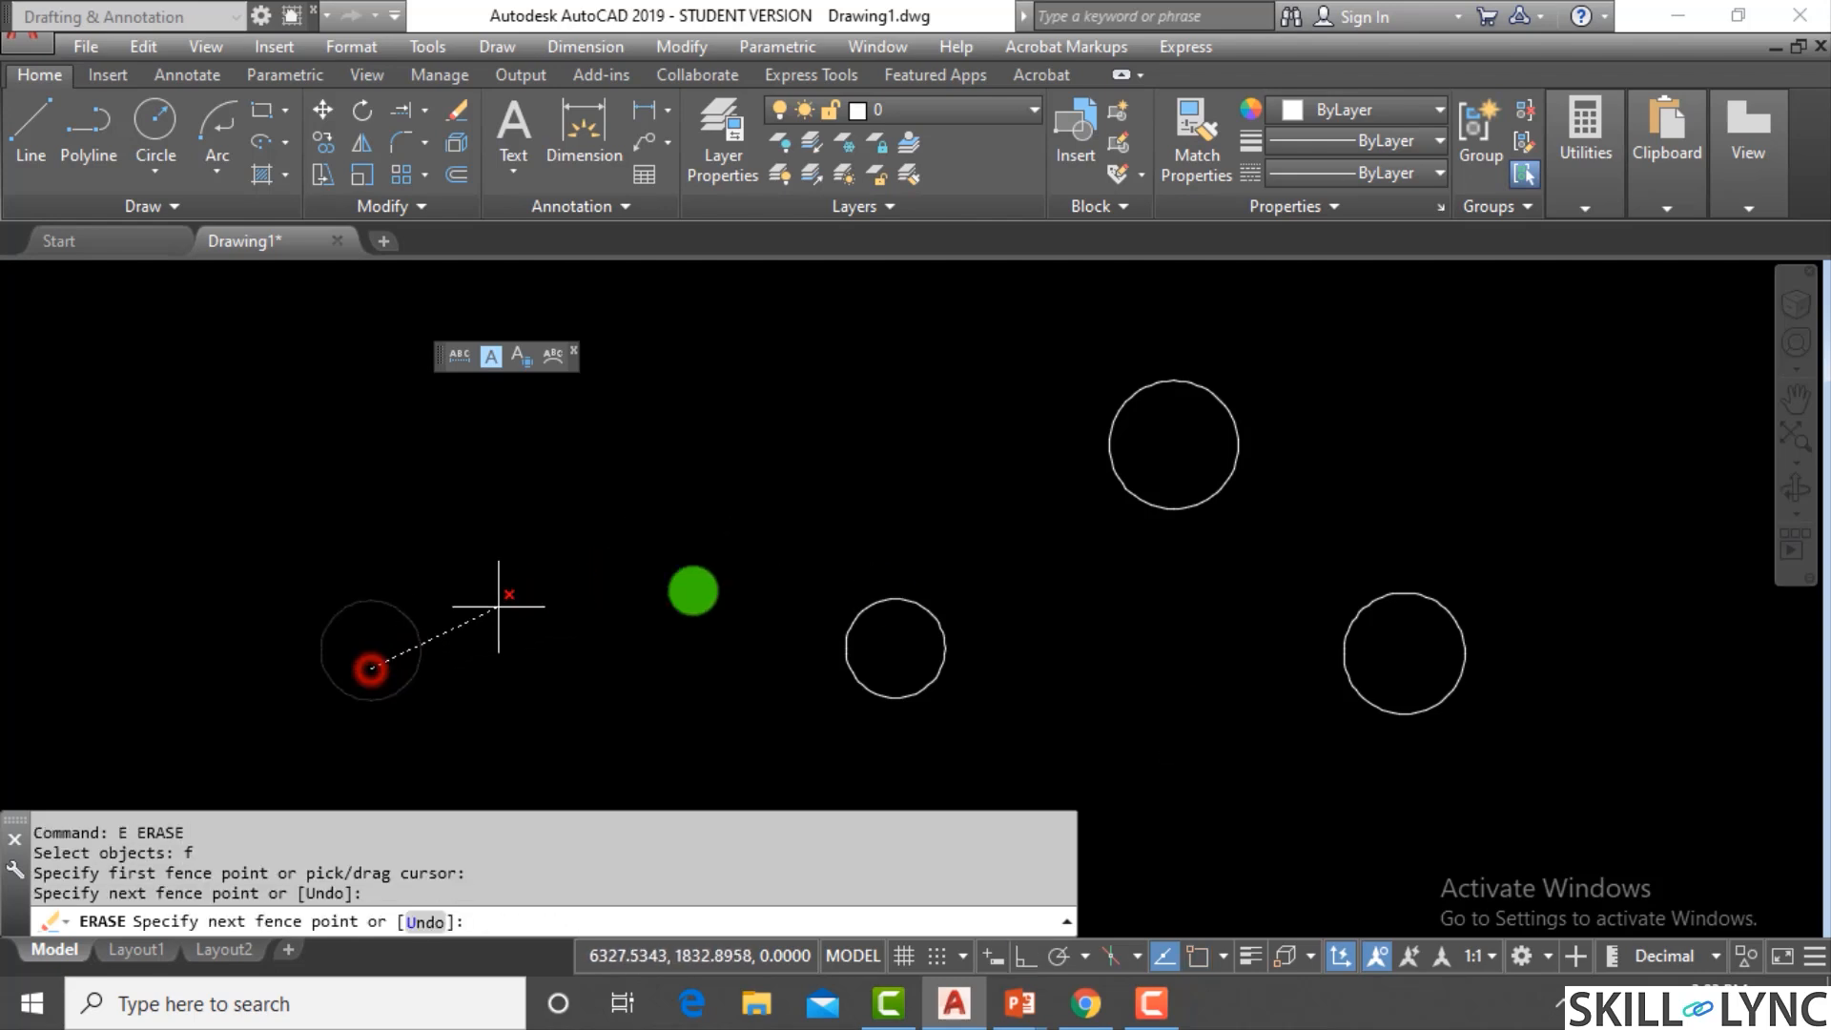
left_click(911, 646)
left_click(1186, 434)
left_click(1398, 650)
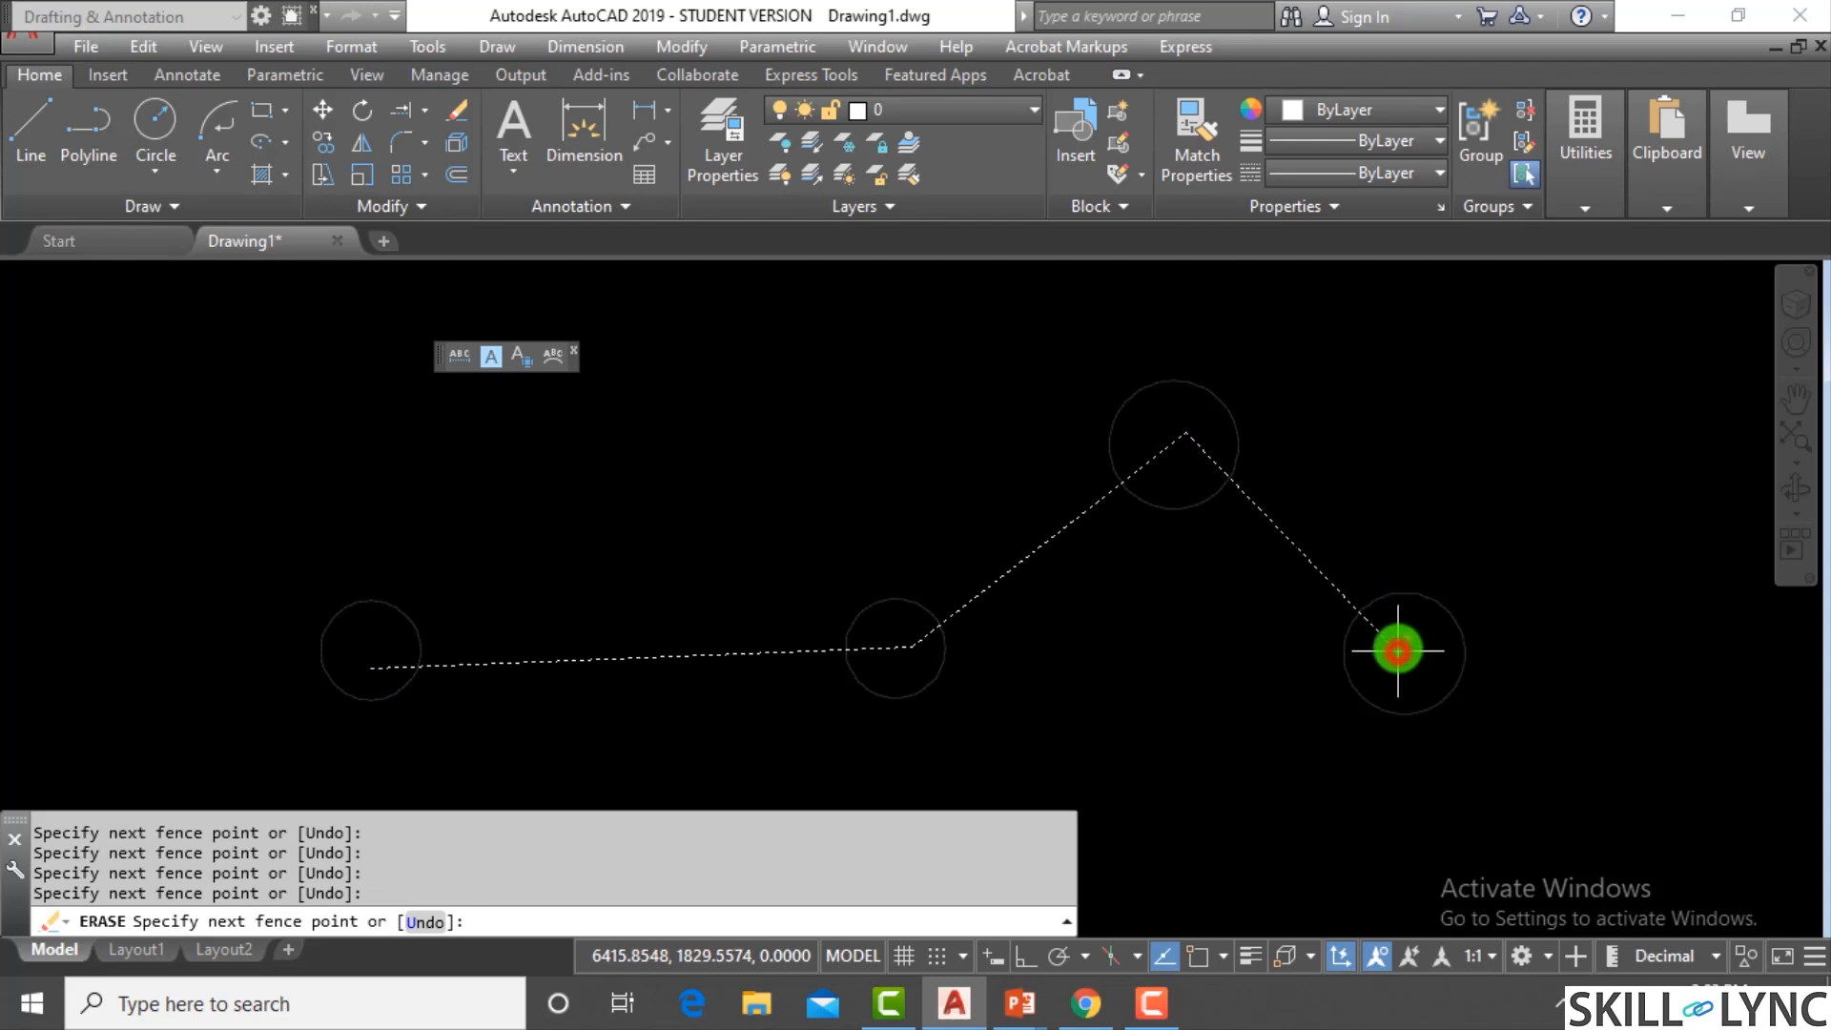
right_click(1484, 449)
left_click(1515, 462)
key("Return")
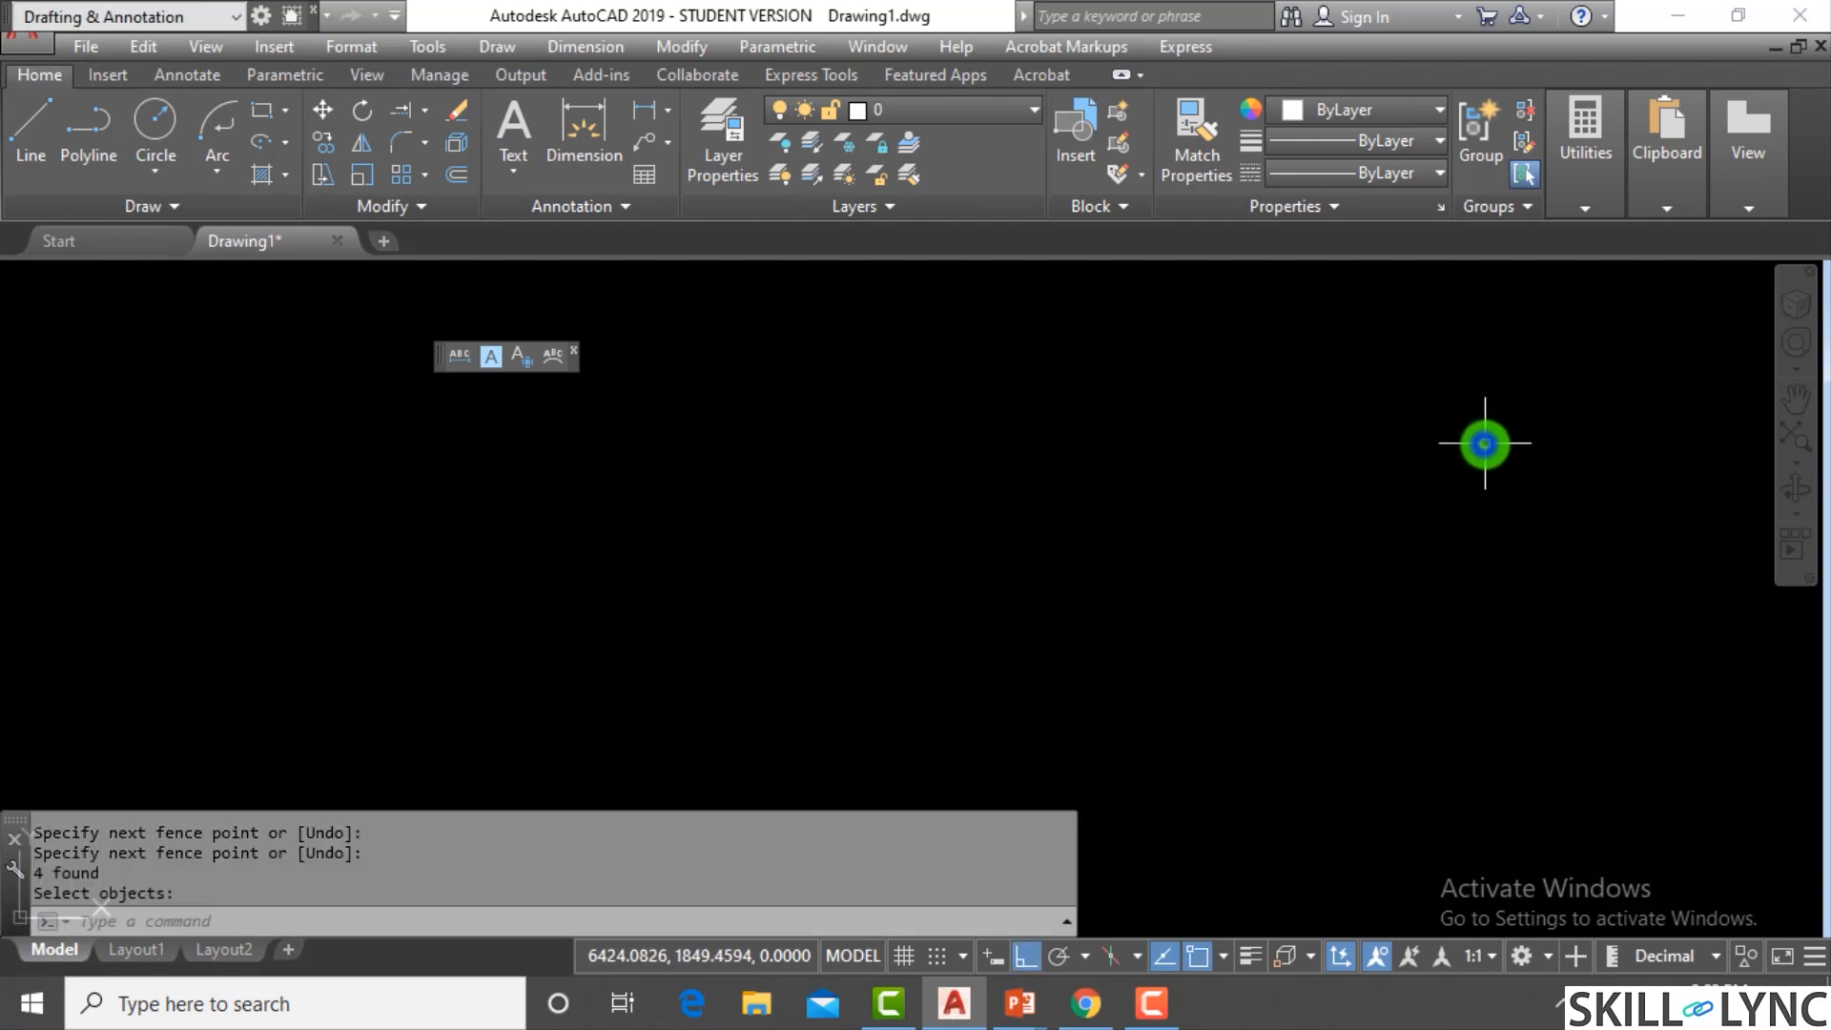